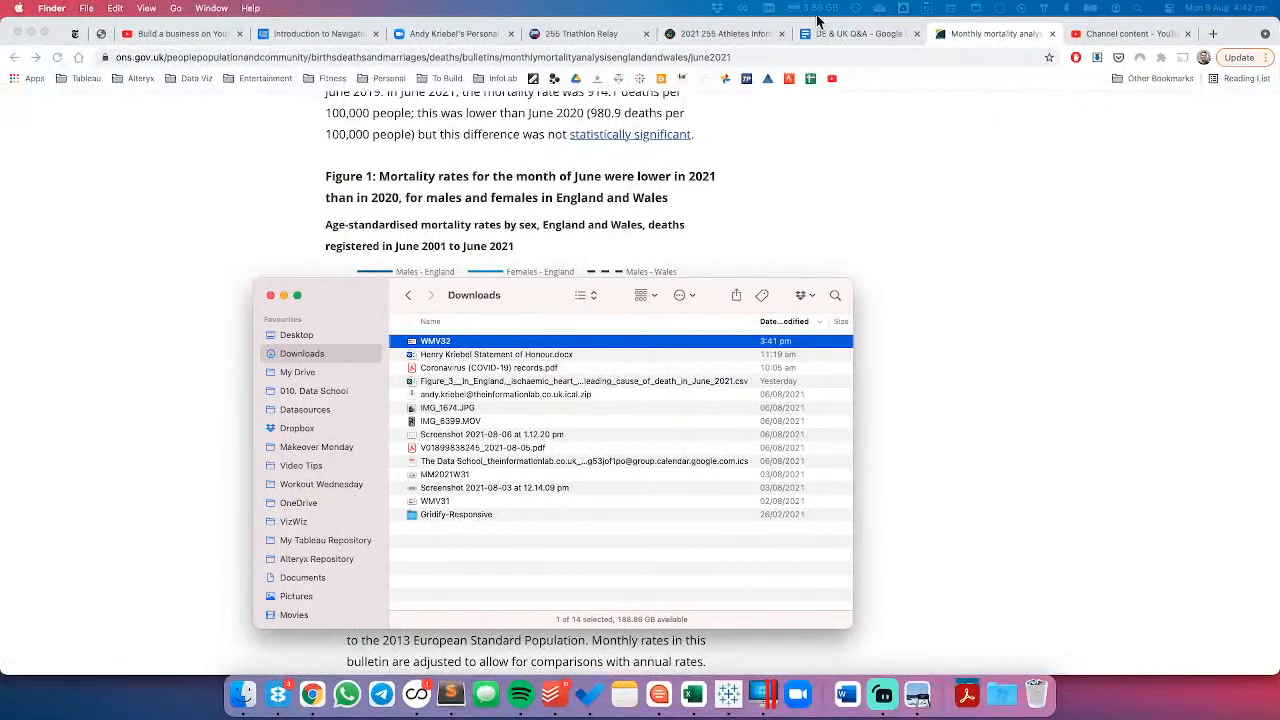
- Examine the Figure 1 line chart of mortality rates from June 2001 to June 2021 on the ONS page in Chrome
left_click(988, 33)
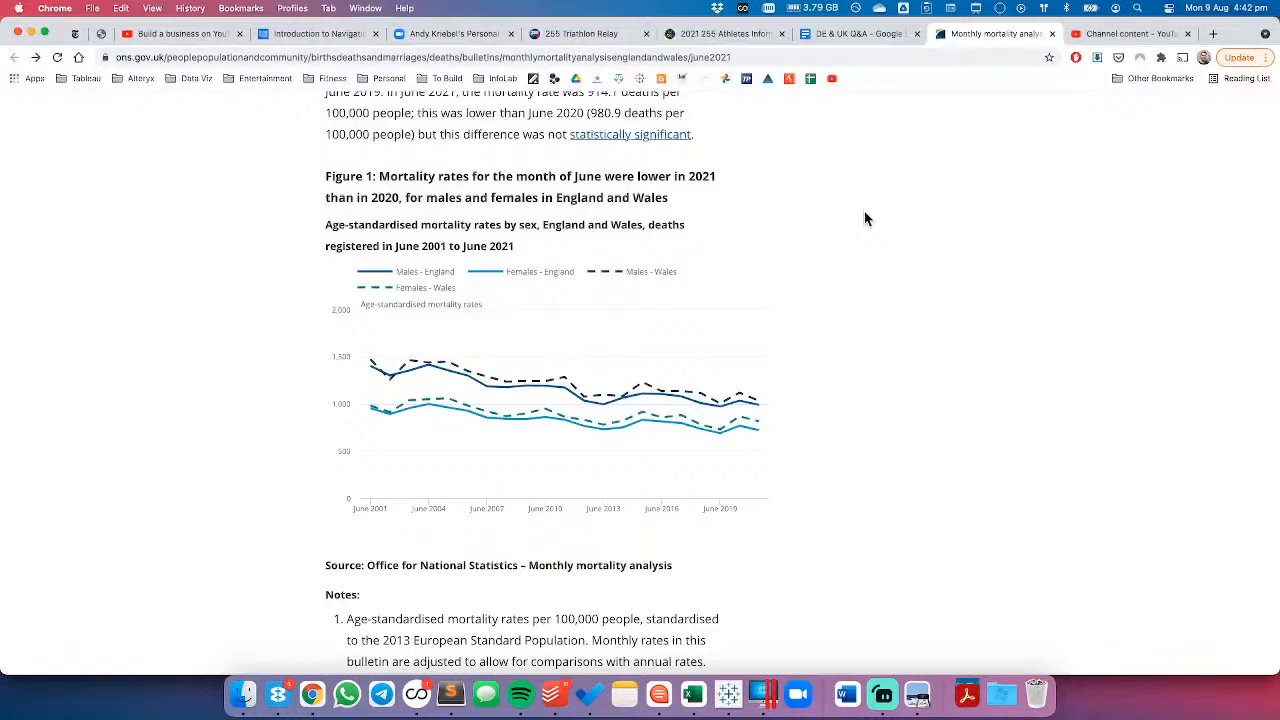
mouse_move(760, 410)
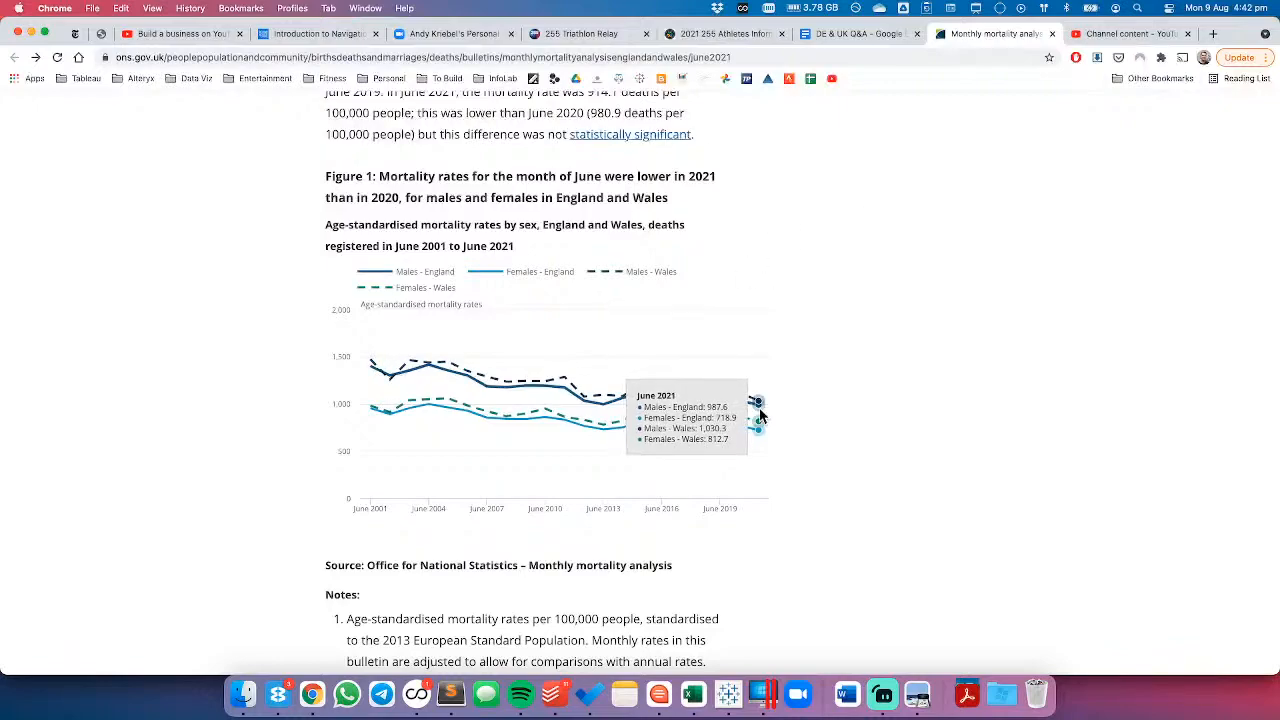
mouse_move(372, 370)
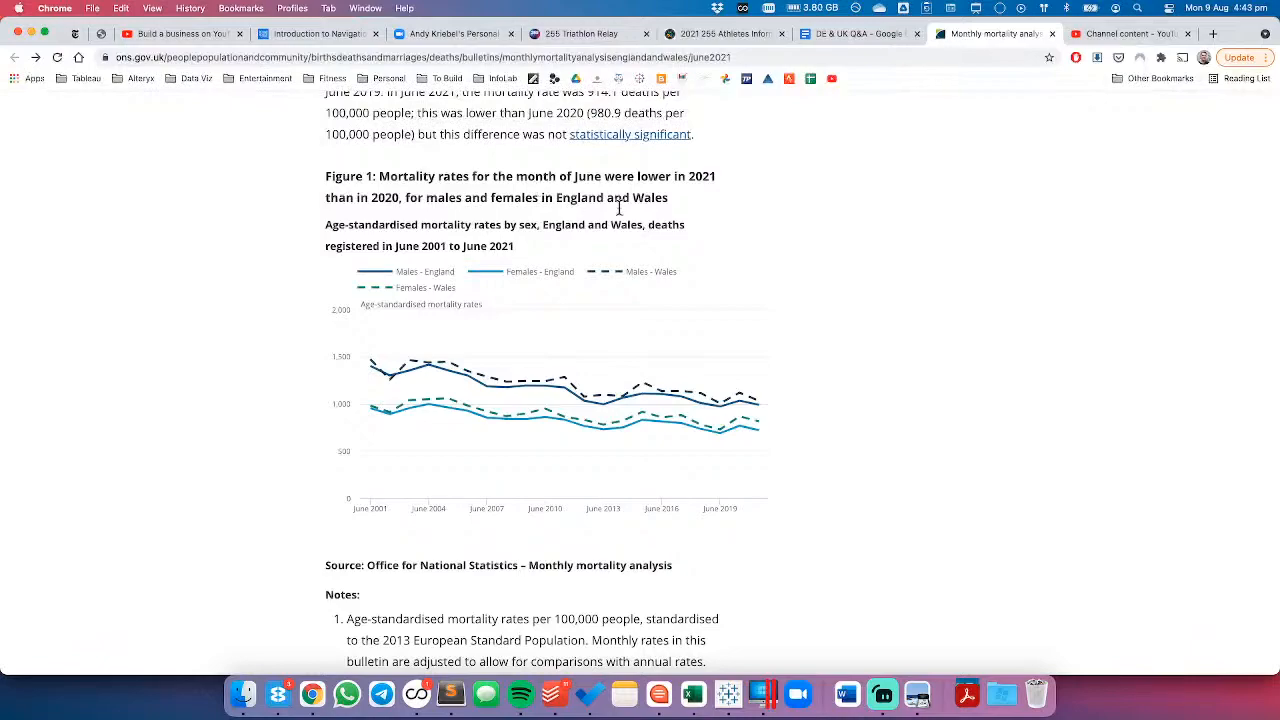
mouse_move(743, 423)
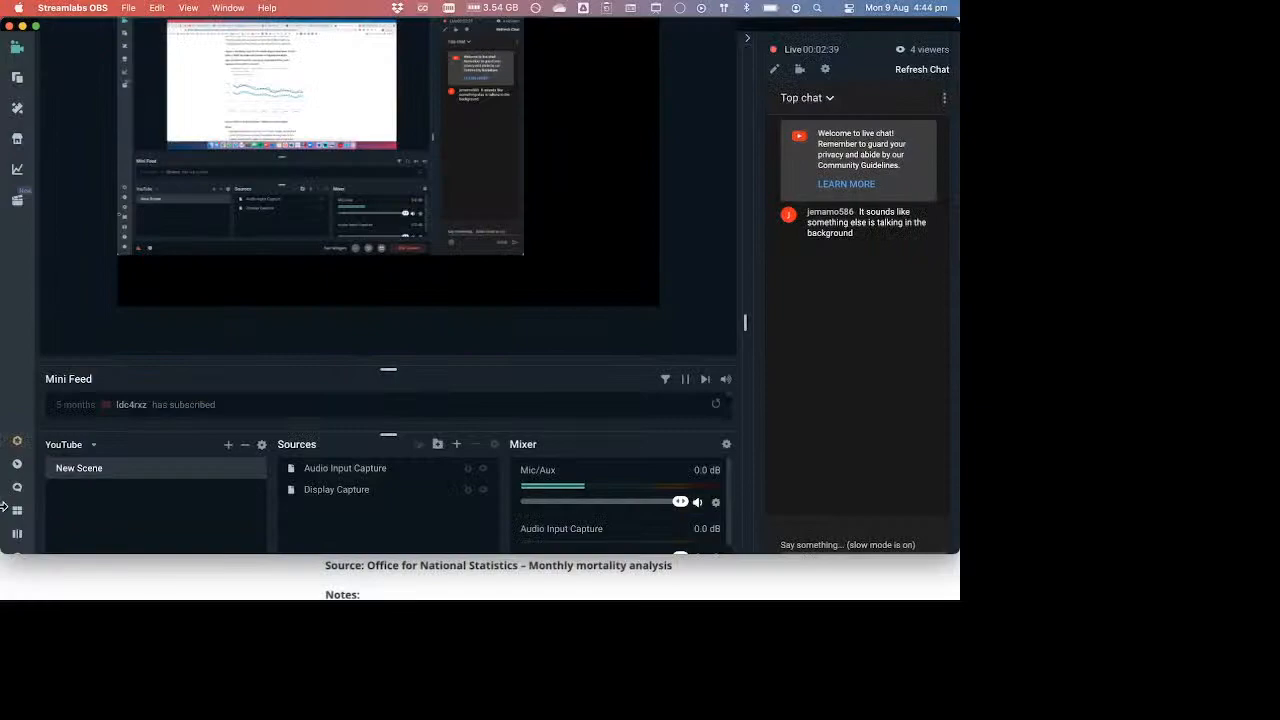
mouse_move(188, 598)
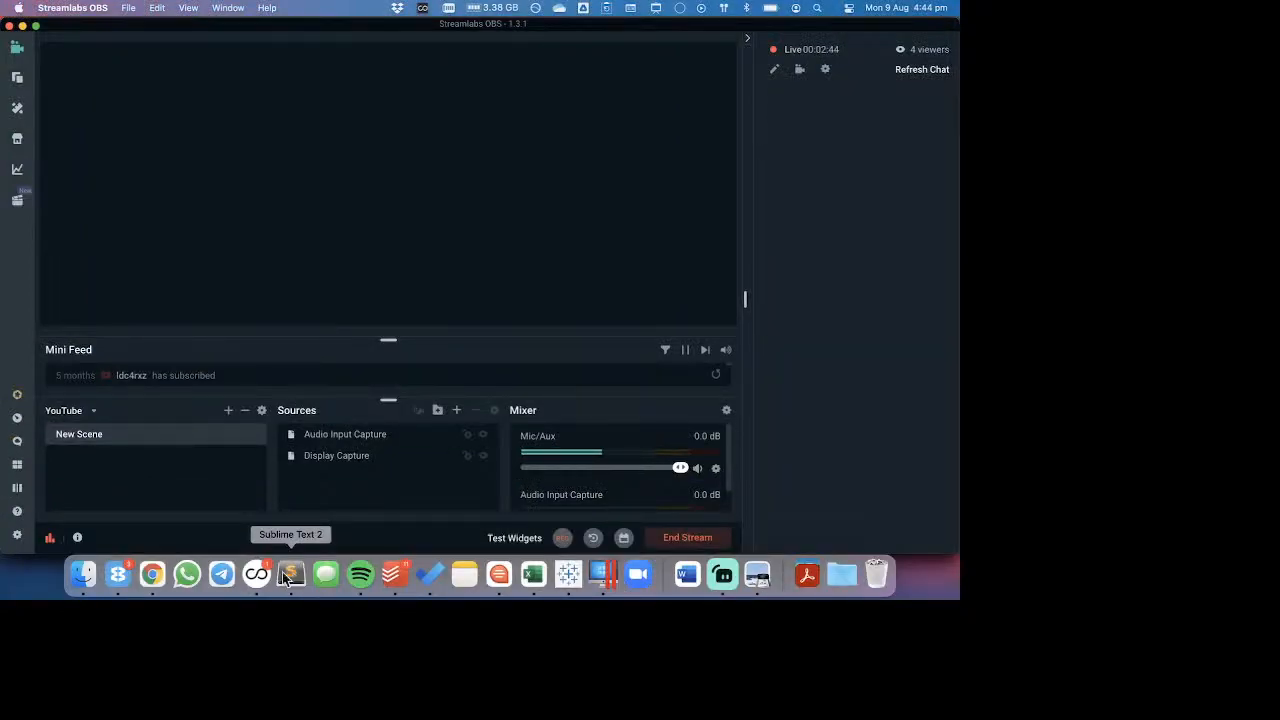
left_click(152, 576)
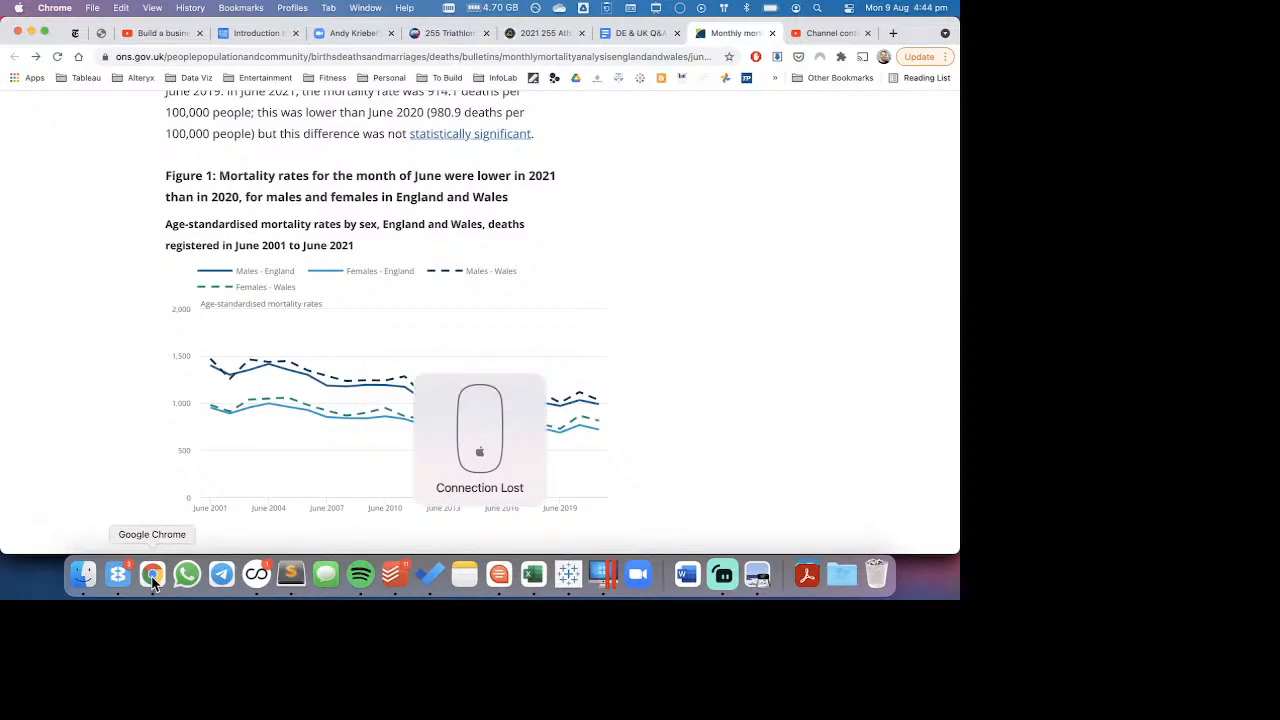
left_click(810, 33)
left_click(740, 33)
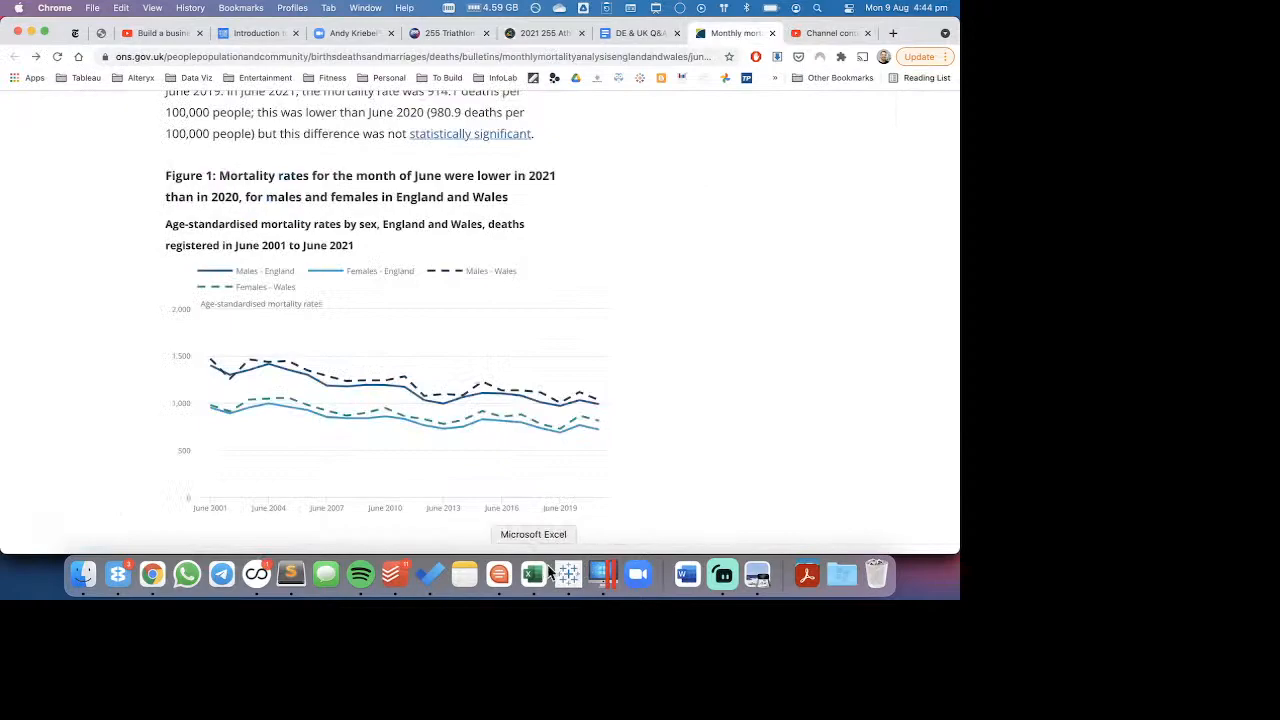
- Switch to Streamlabs OBS, try to mute the Audio Input Capture source in the mixer, and minimise the window
left_click(722, 574)
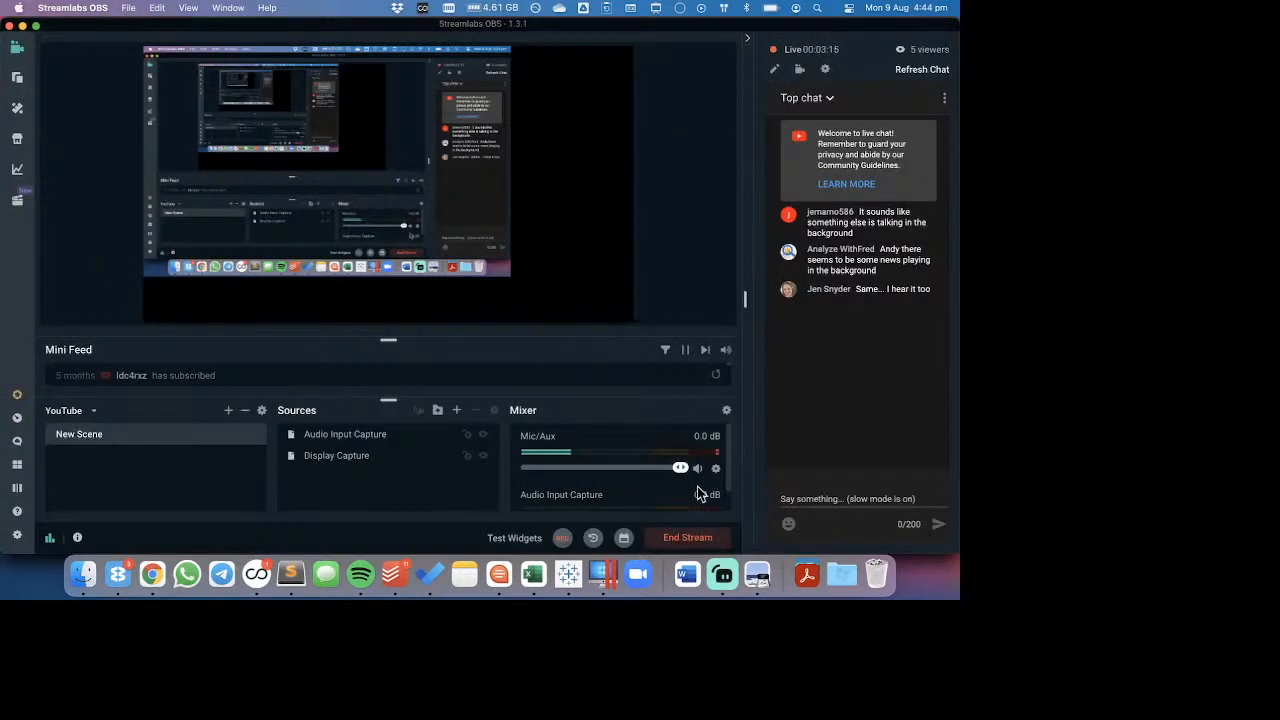
scroll(699, 488, "down", 2)
left_click(697, 498)
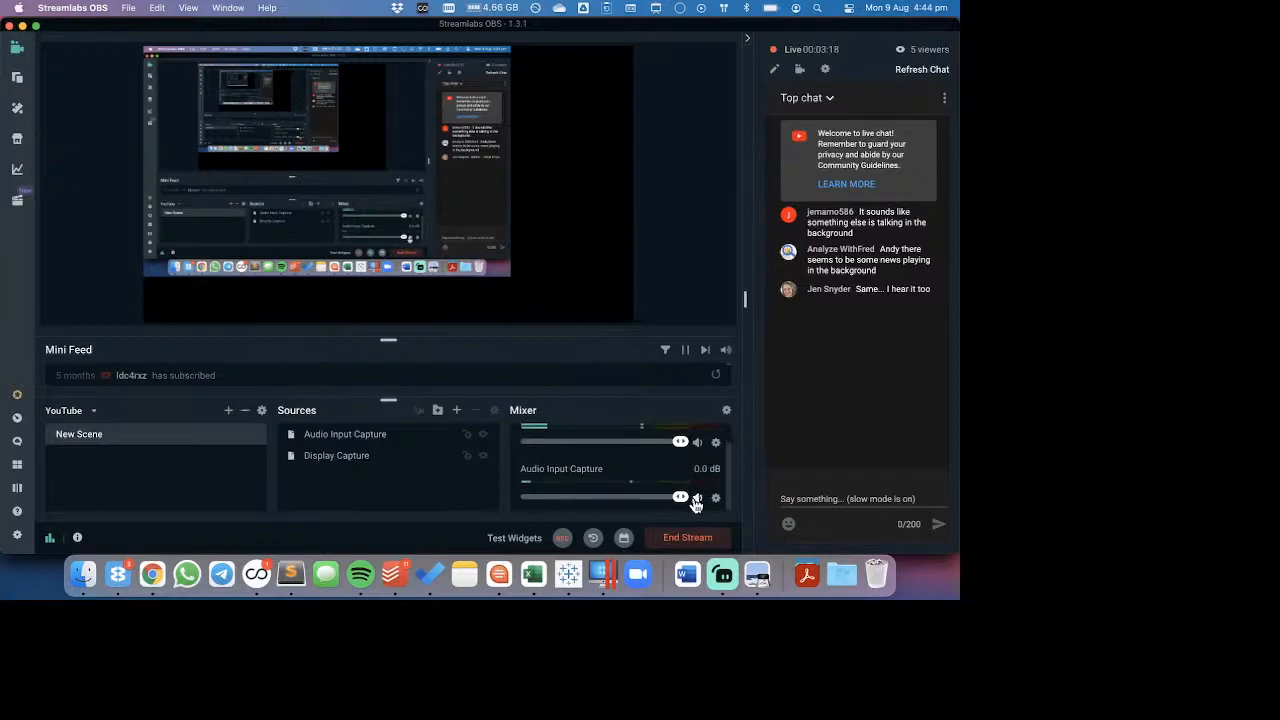
left_click(22, 26)
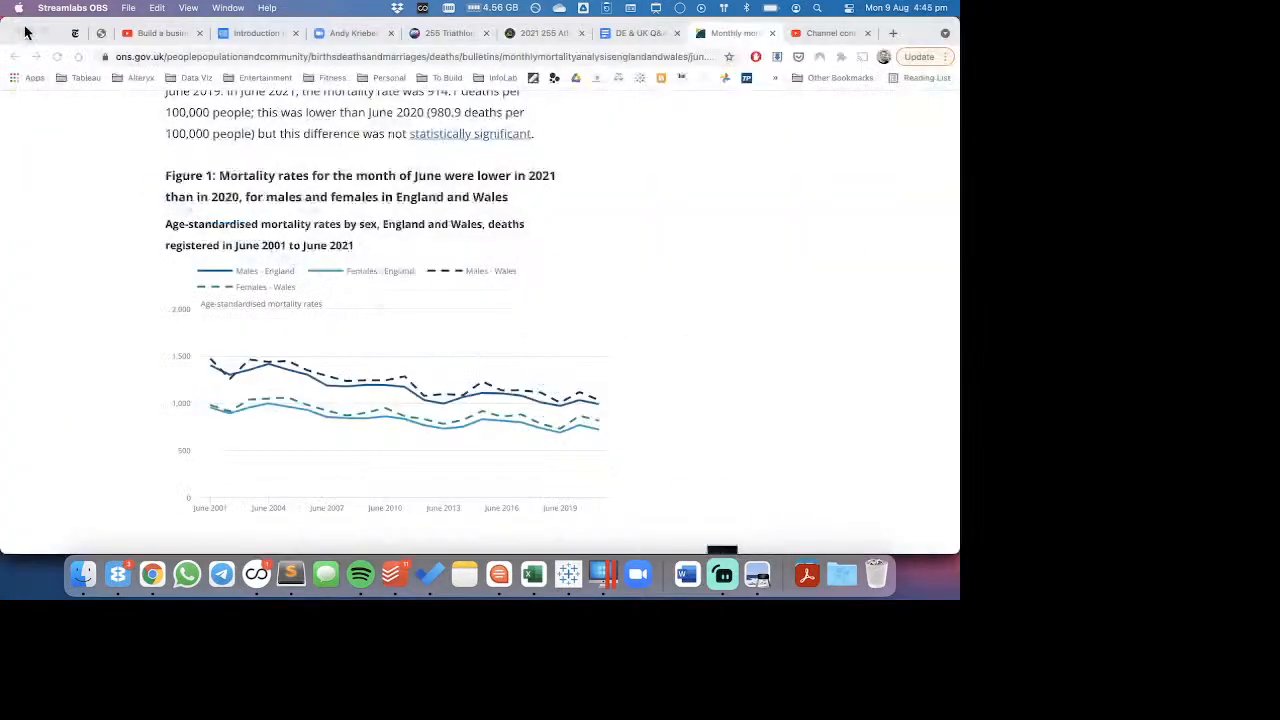
left_click(722, 576)
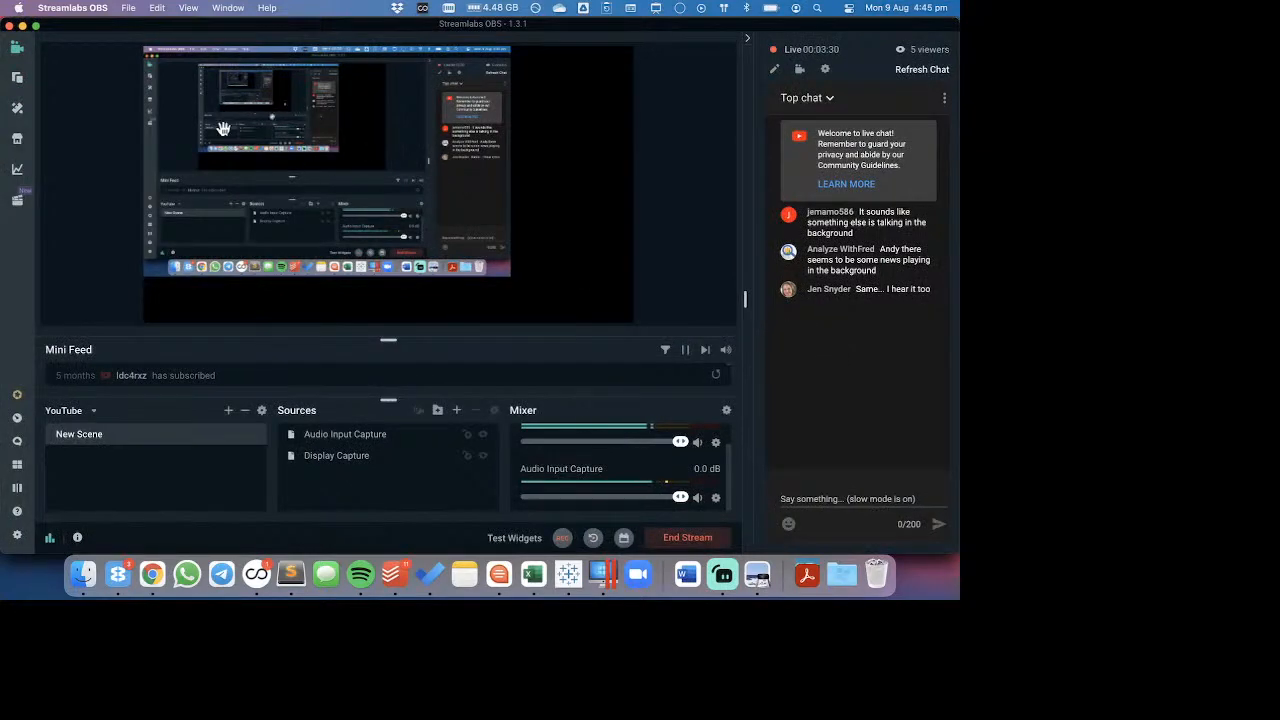
left_click(22, 27)
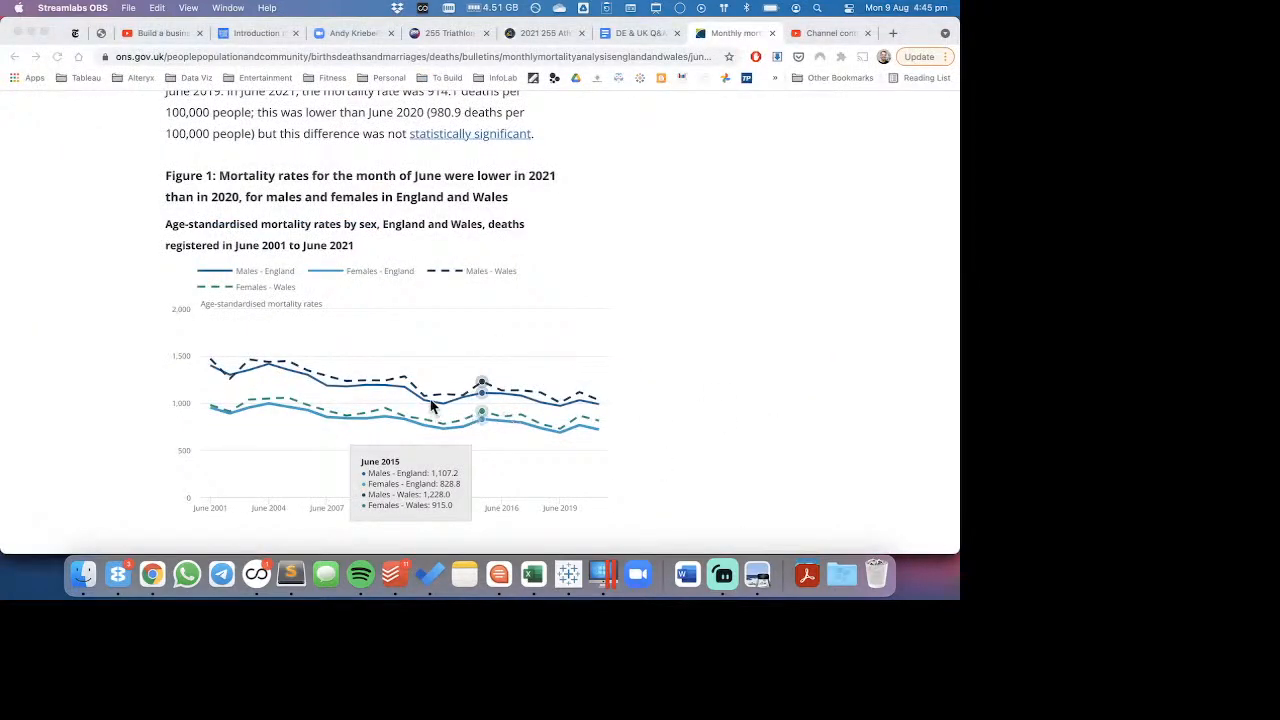
- Switch to Tableau and change the Period field's data type to Date
left_click(447, 374)
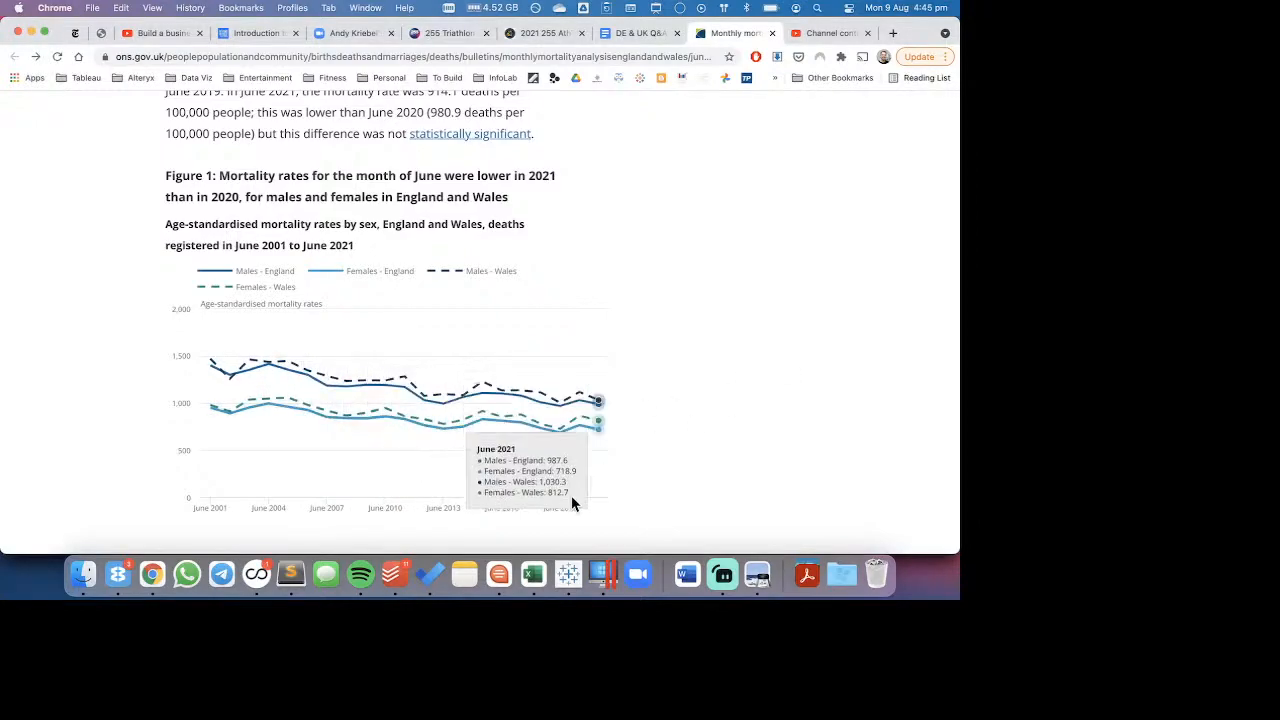
left_click(570, 572)
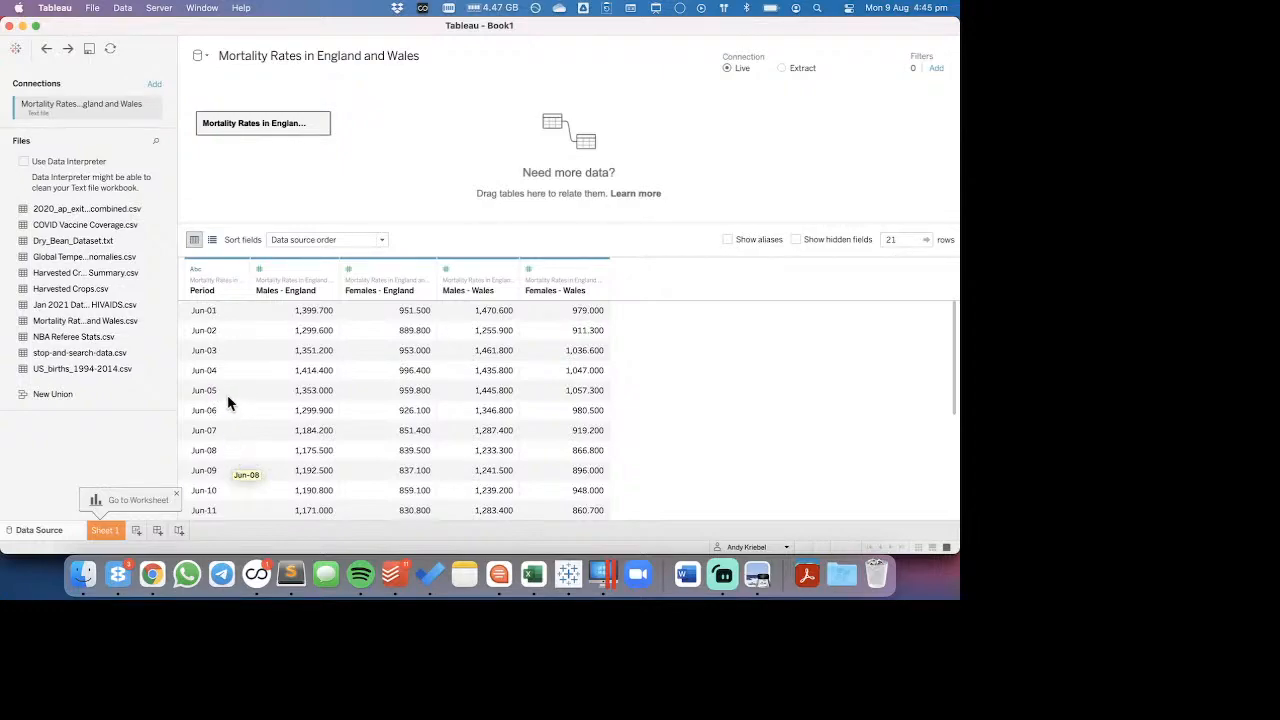
left_click(195, 270)
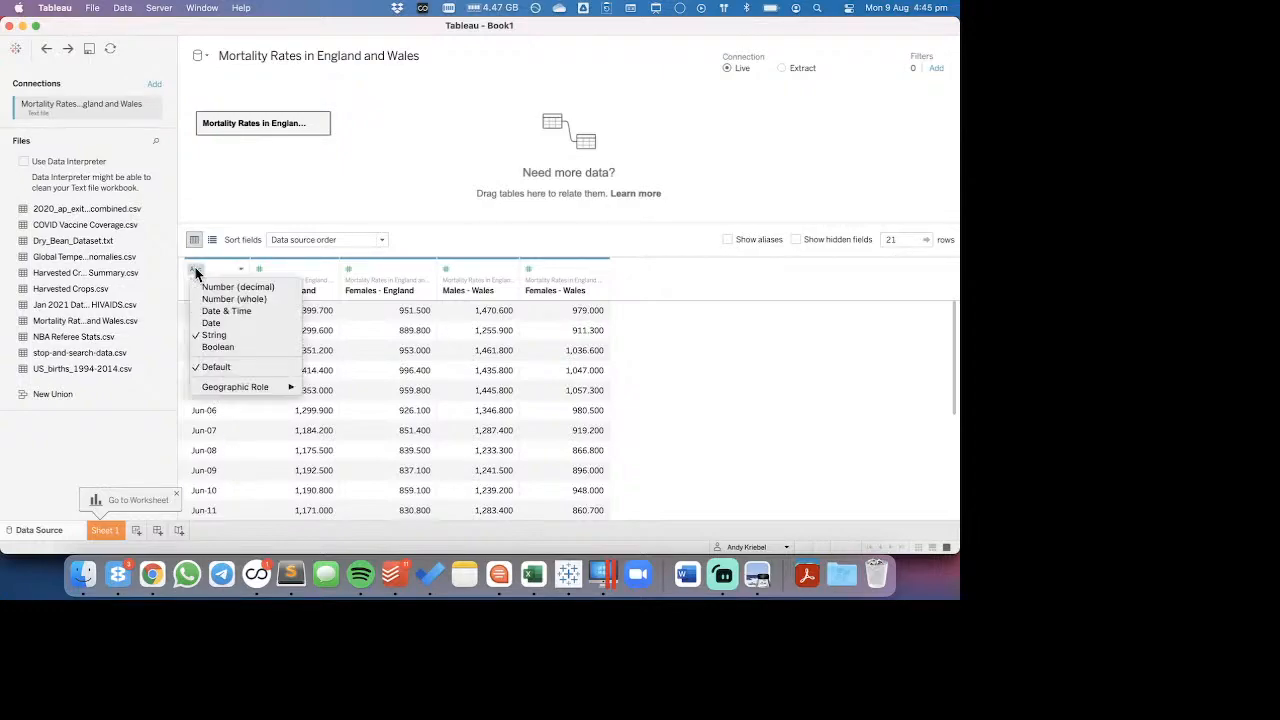
left_click(215, 323)
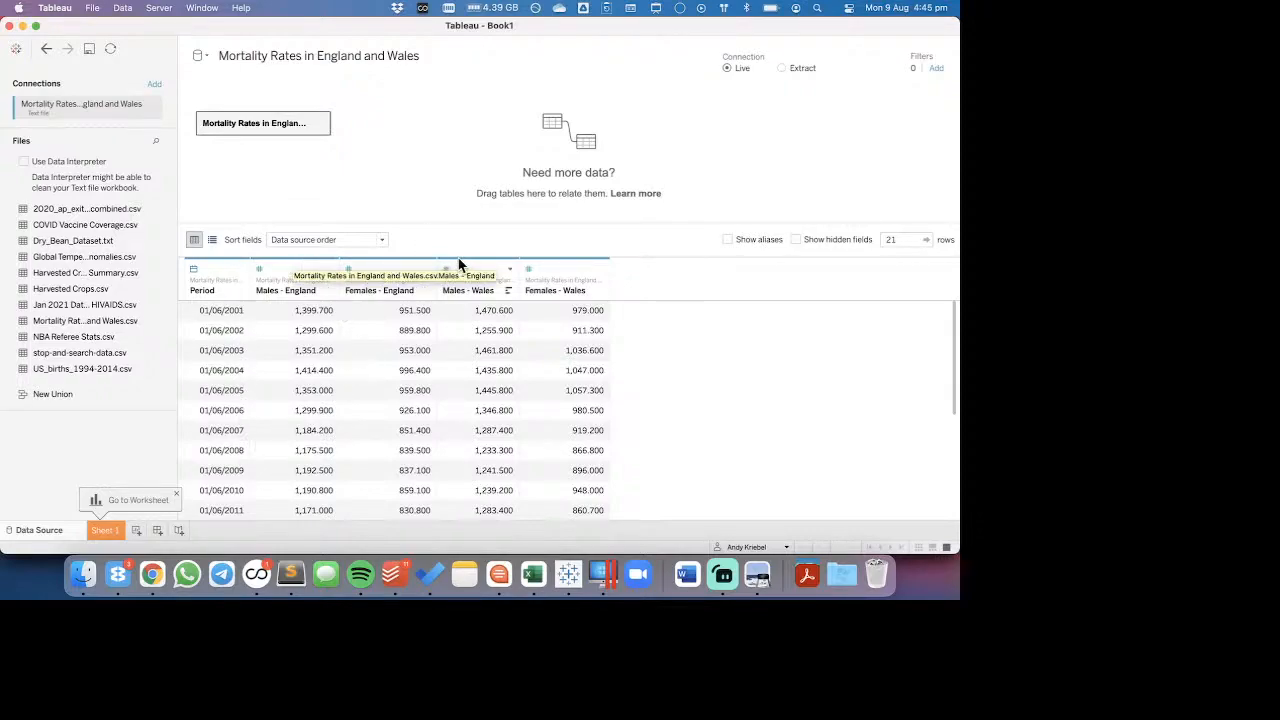
- Pivot the four columns from Males - England through Females - Wales into names and values
left_click(301, 270)
left_click(570, 263, "shift")
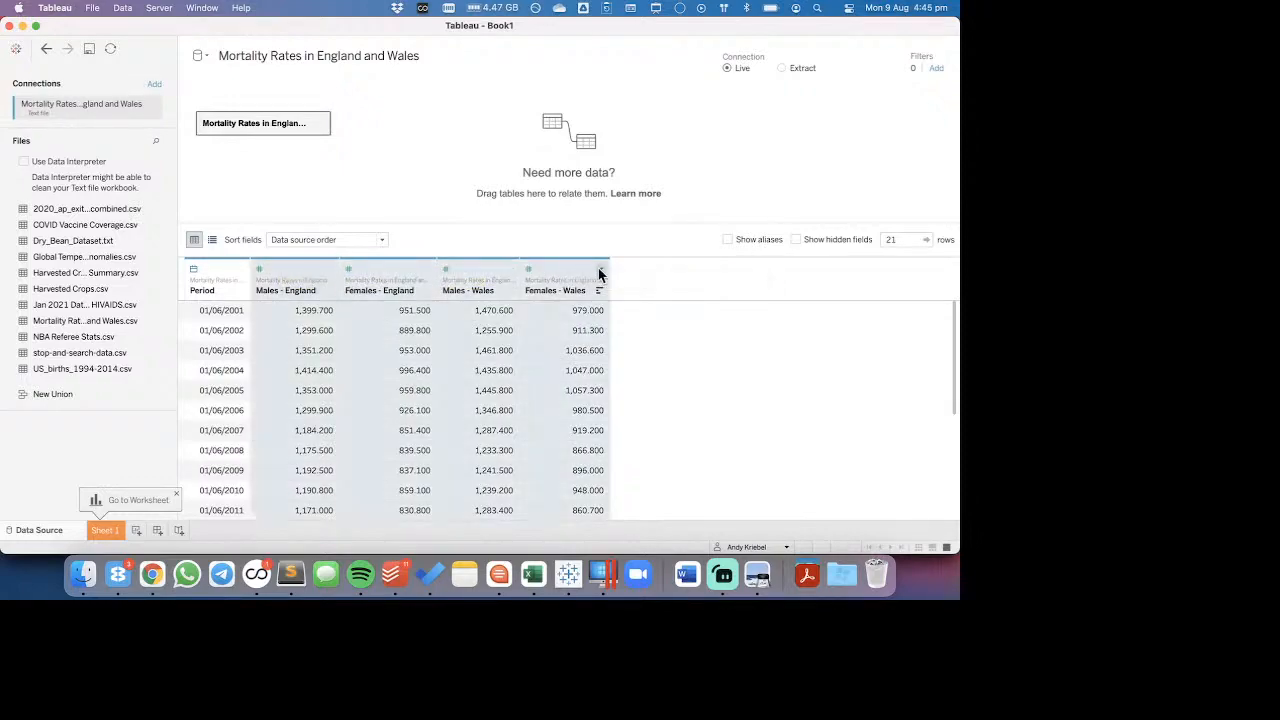
left_click(600, 268)
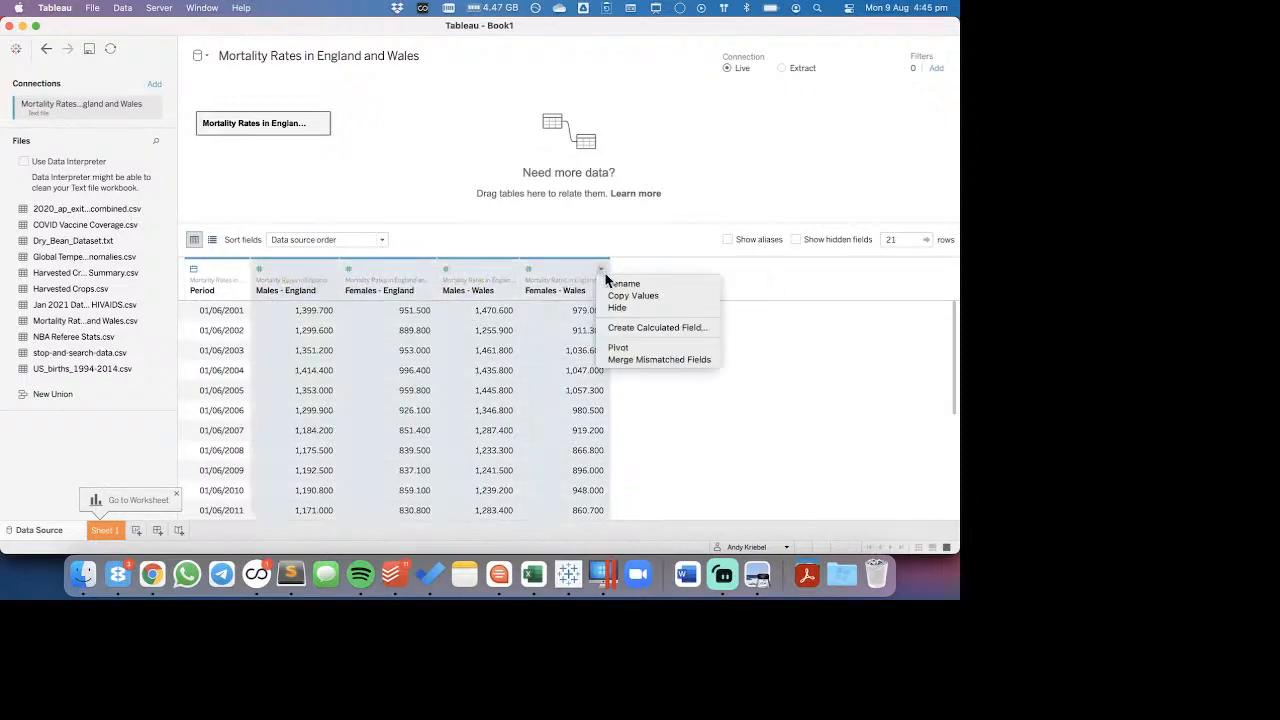
left_click(617, 349)
left_click(314, 310)
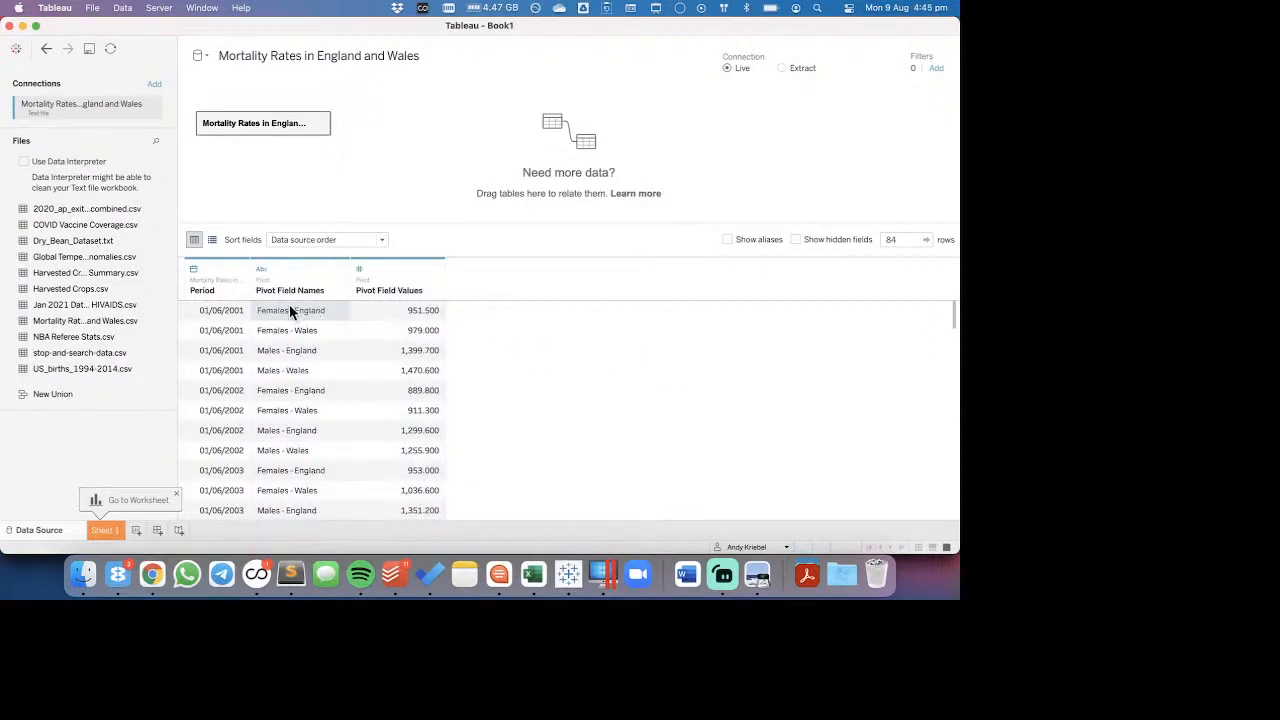
- Split the Pivot Field Names column into gender and country parts and hide the original column
left_click(341, 271)
left_click(357, 364)
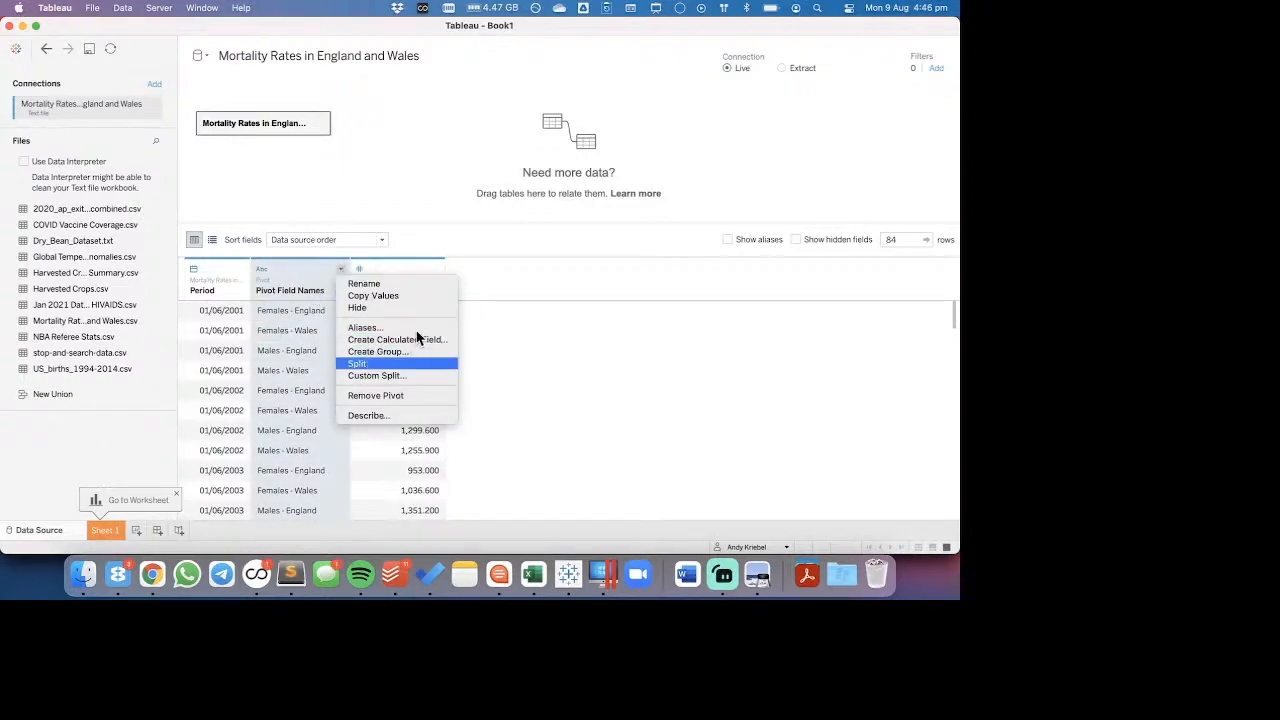
left_click(341, 272)
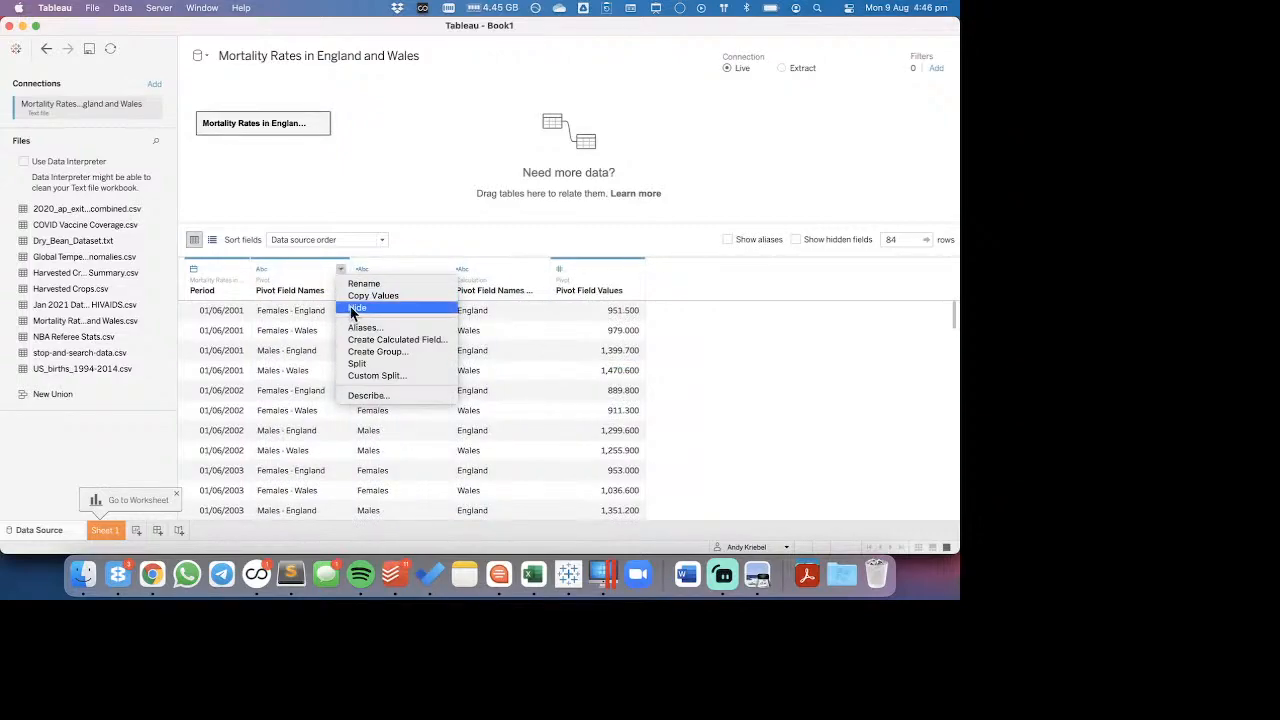
left_click(352, 308)
- Rename the first split field as Gender and the second split field as Location
double_click(288, 291)
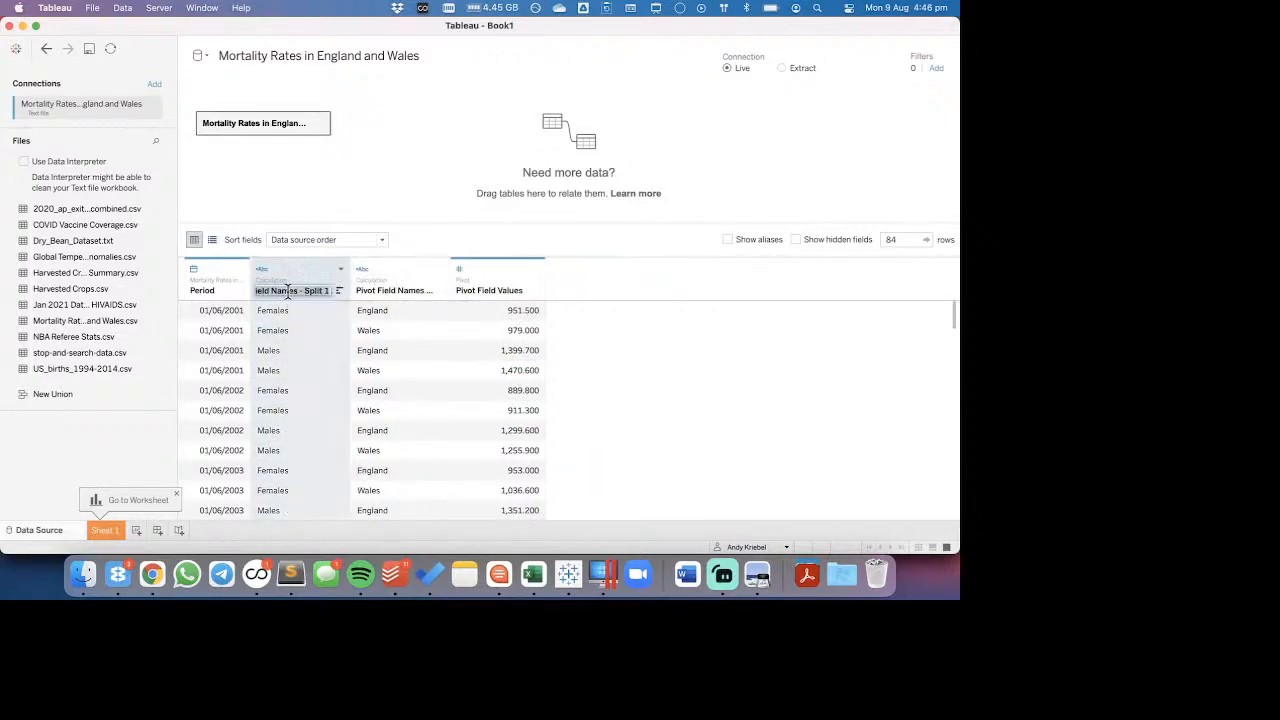
type("Gender")
key("Return")
double_click(351, 290)
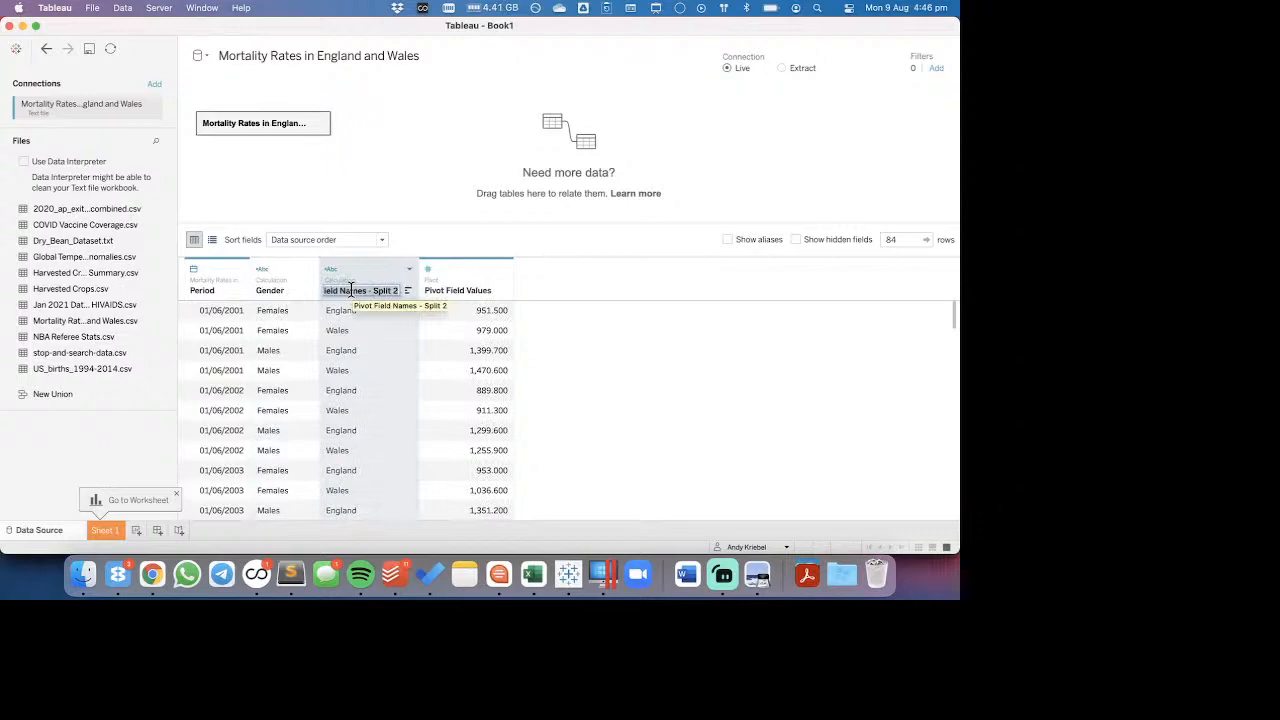
type("Location")
key("Return")
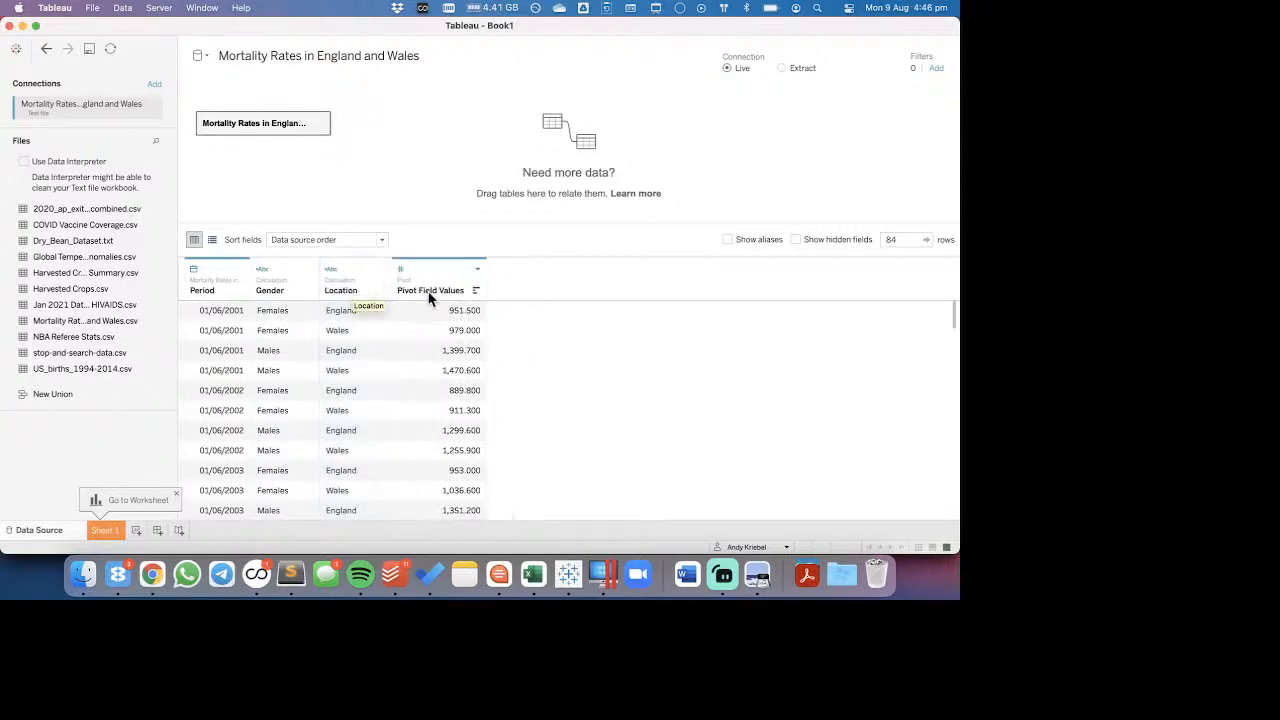
- Look up the measure's name on the ONS chart in Chrome and rename Pivot Field Values as Morality Rate in Tableau
key("super+Tab")
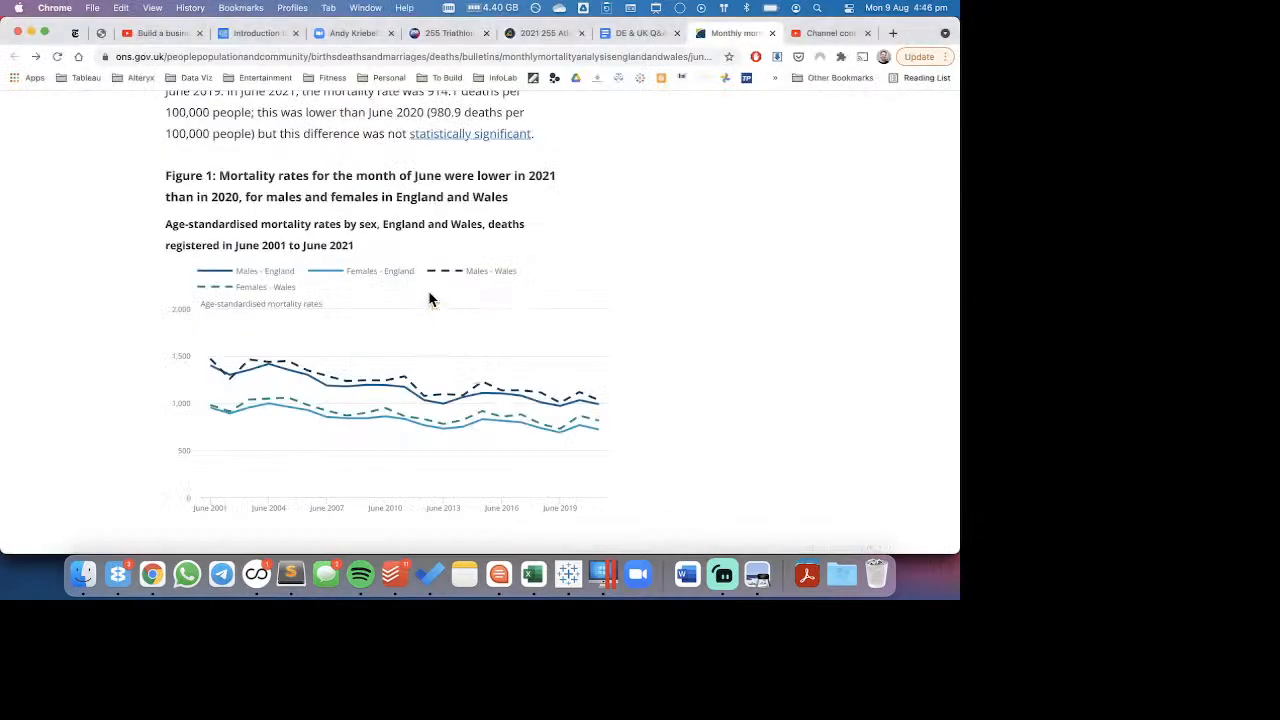
key("super+Tab")
left_click(428, 290)
type("Mortality Rate")
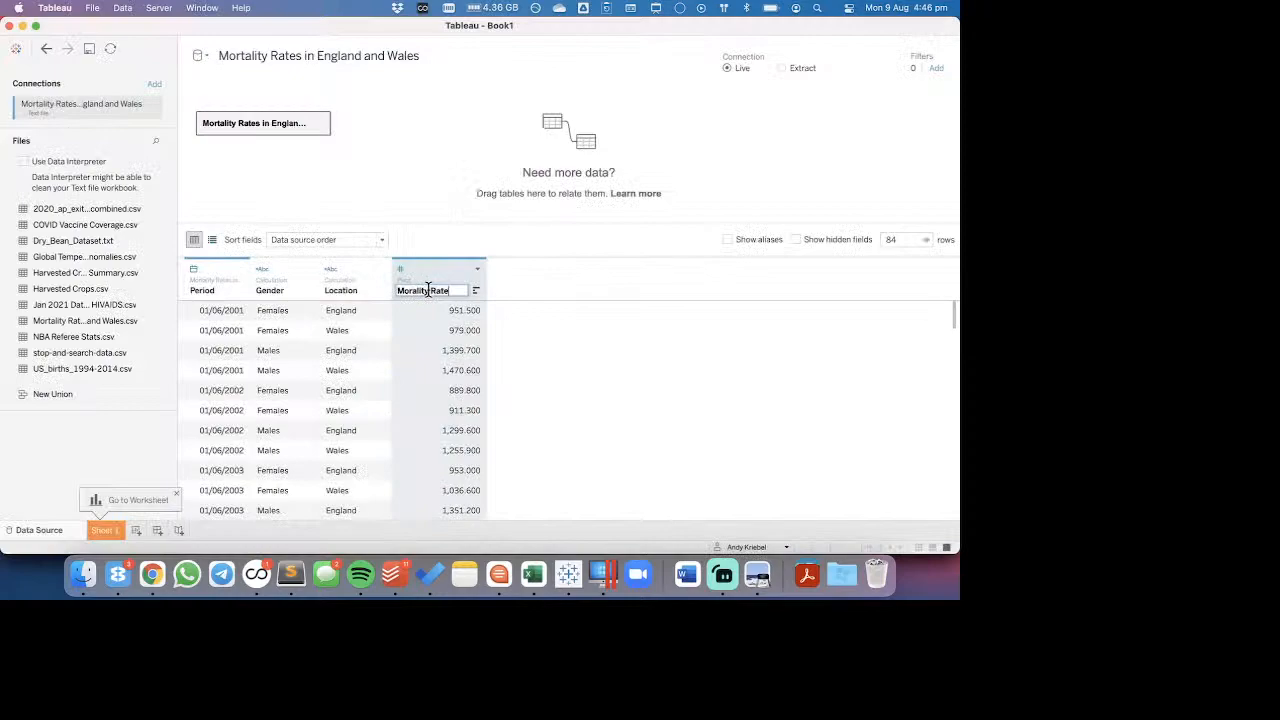
key("Return")
- Review the published ONS mortality chart and its notes in Chrome, and return to Tableau
key("super+Tab")
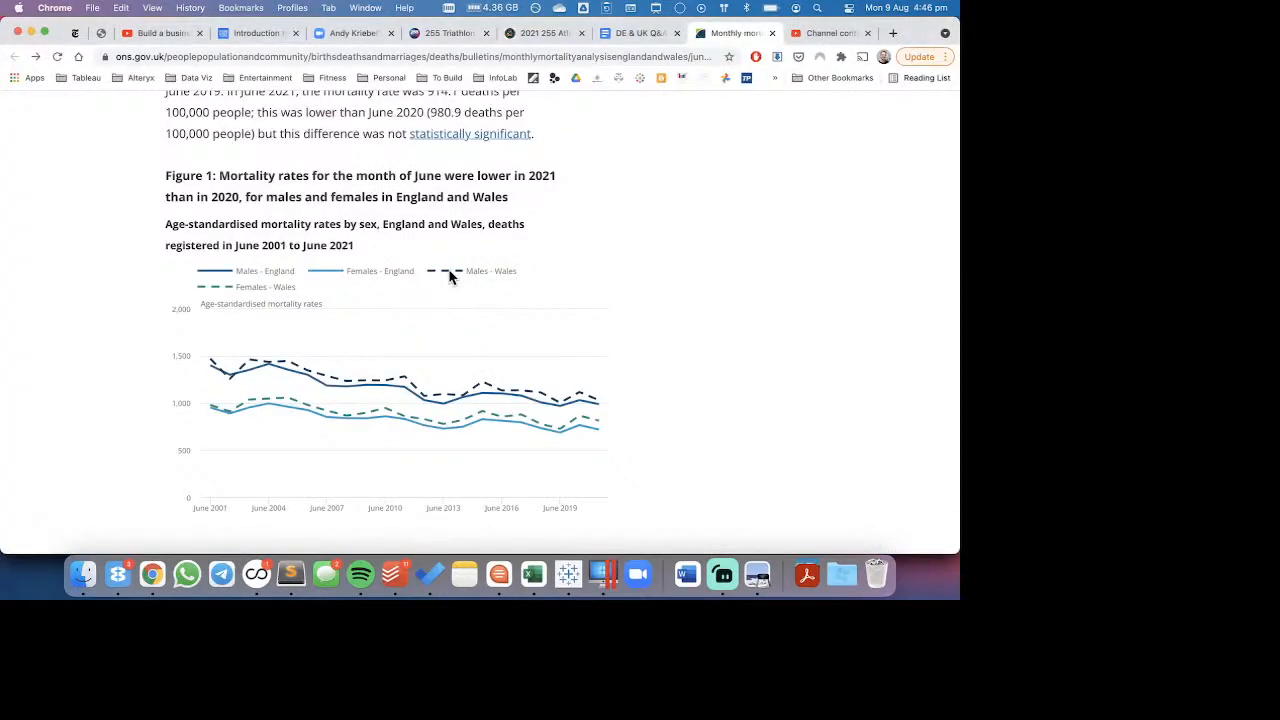
scroll(449, 273, "down", 1)
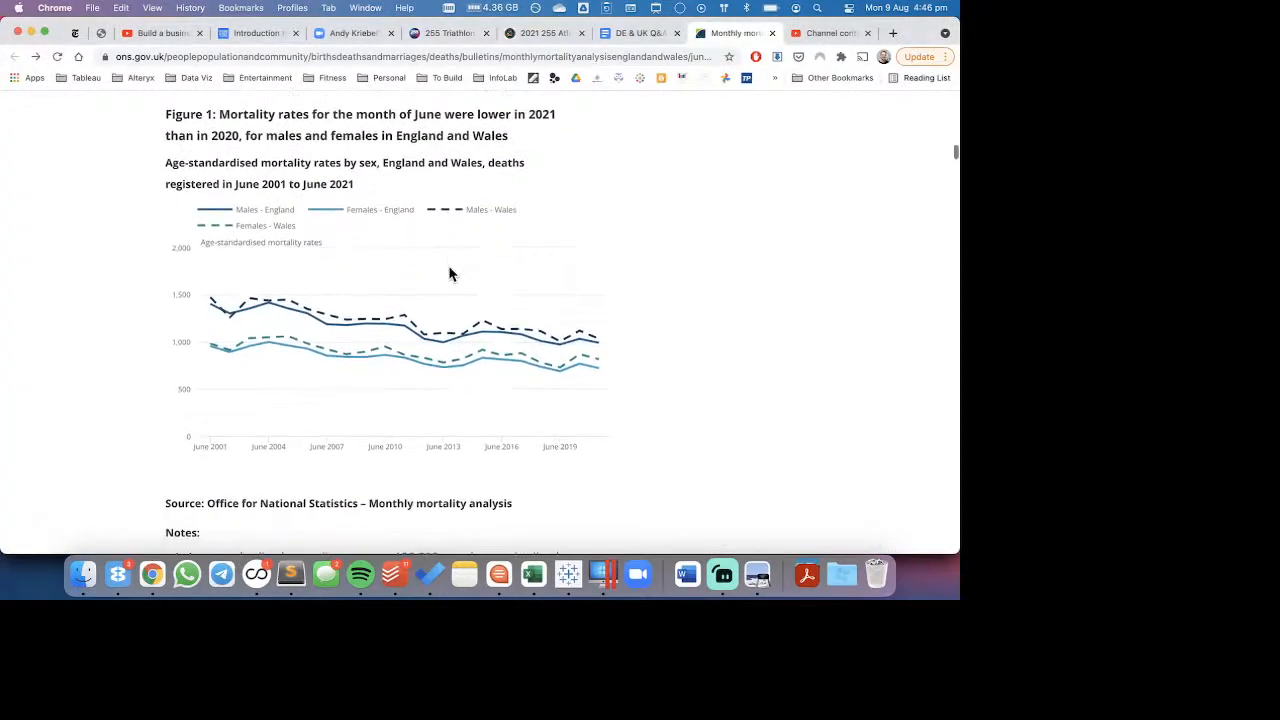
scroll(449, 273, "down", 3)
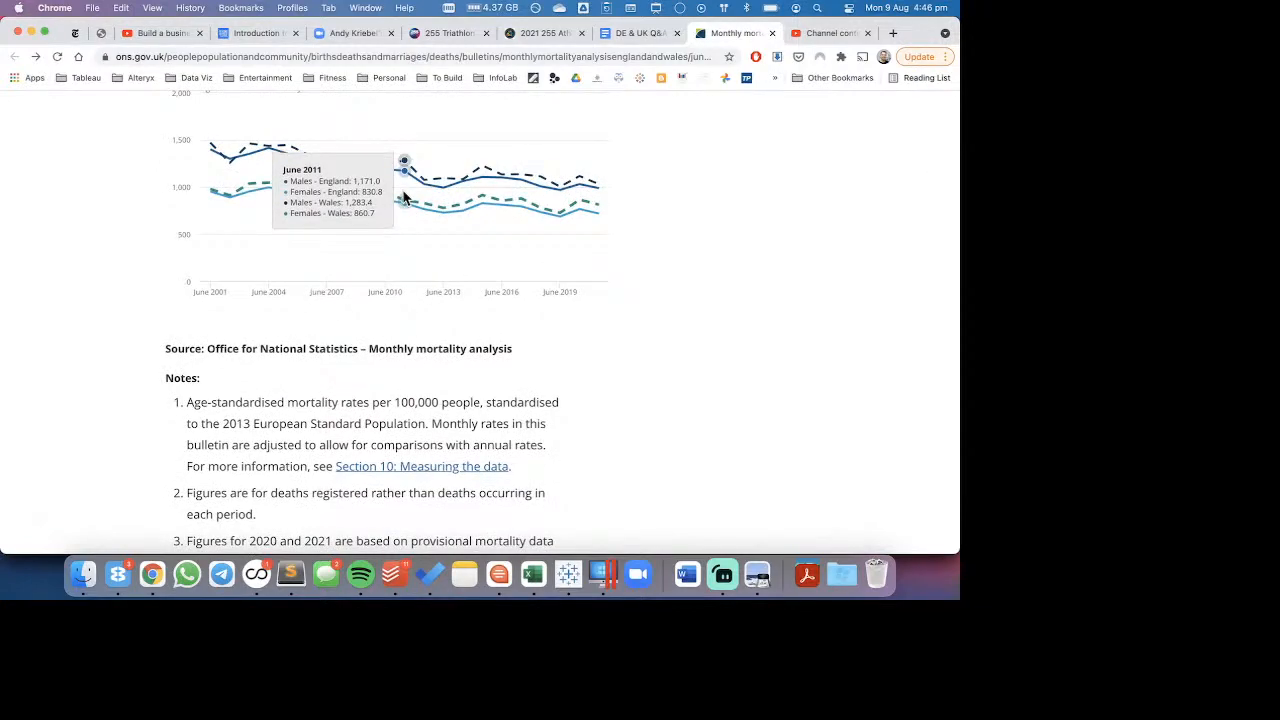
key("super+Tab")
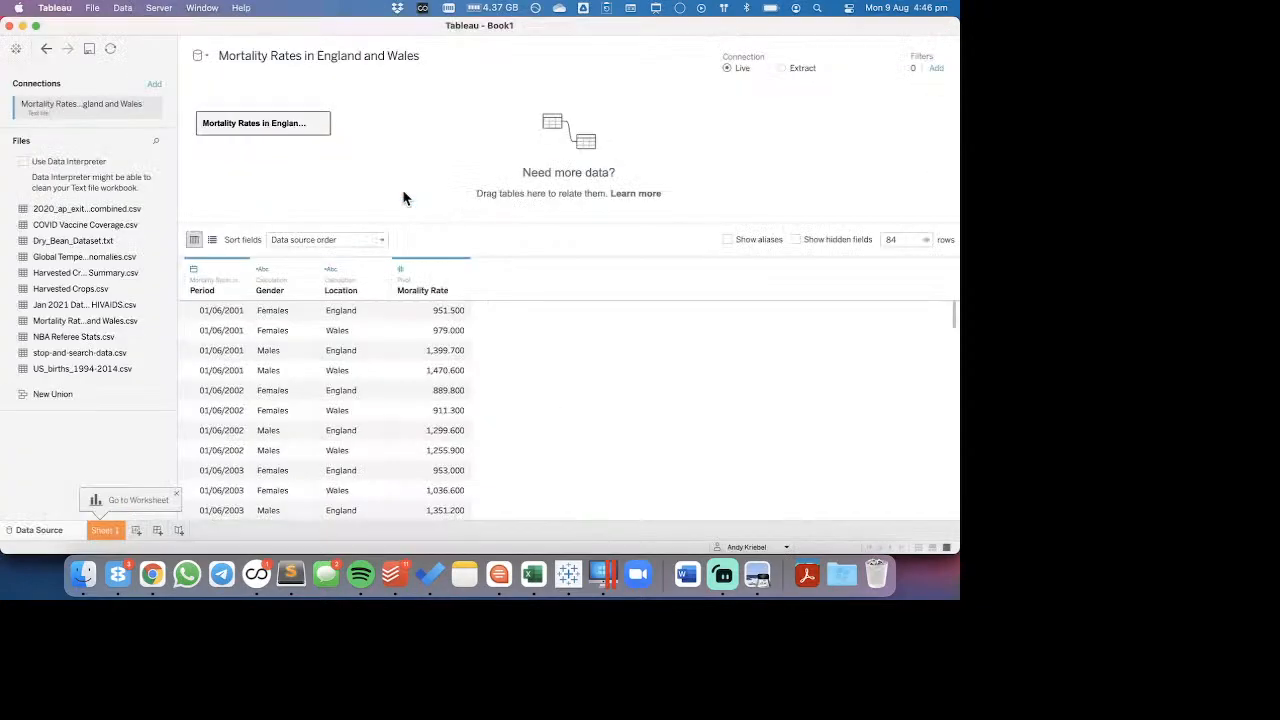
- Open Sheet 1 and plot Morality Rate on Rows against the year of Period on Columns
left_click(100, 531)
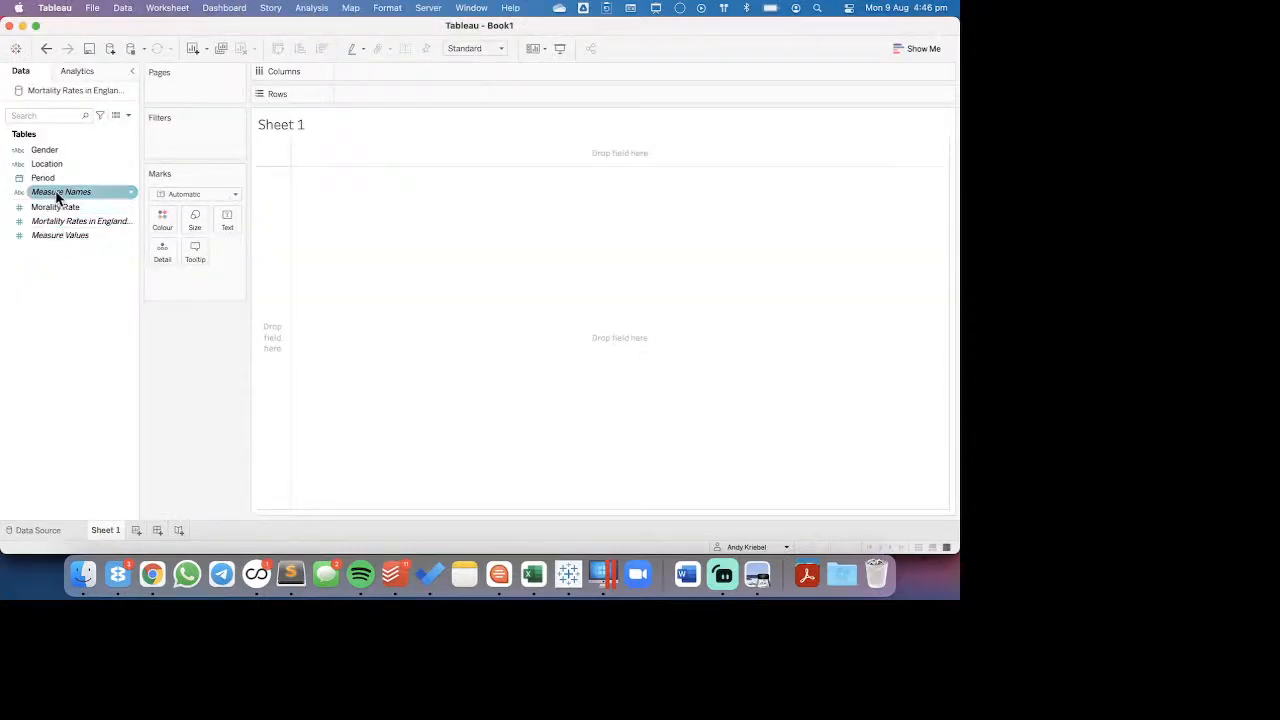
left_click_drag(52, 183, 350, 82)
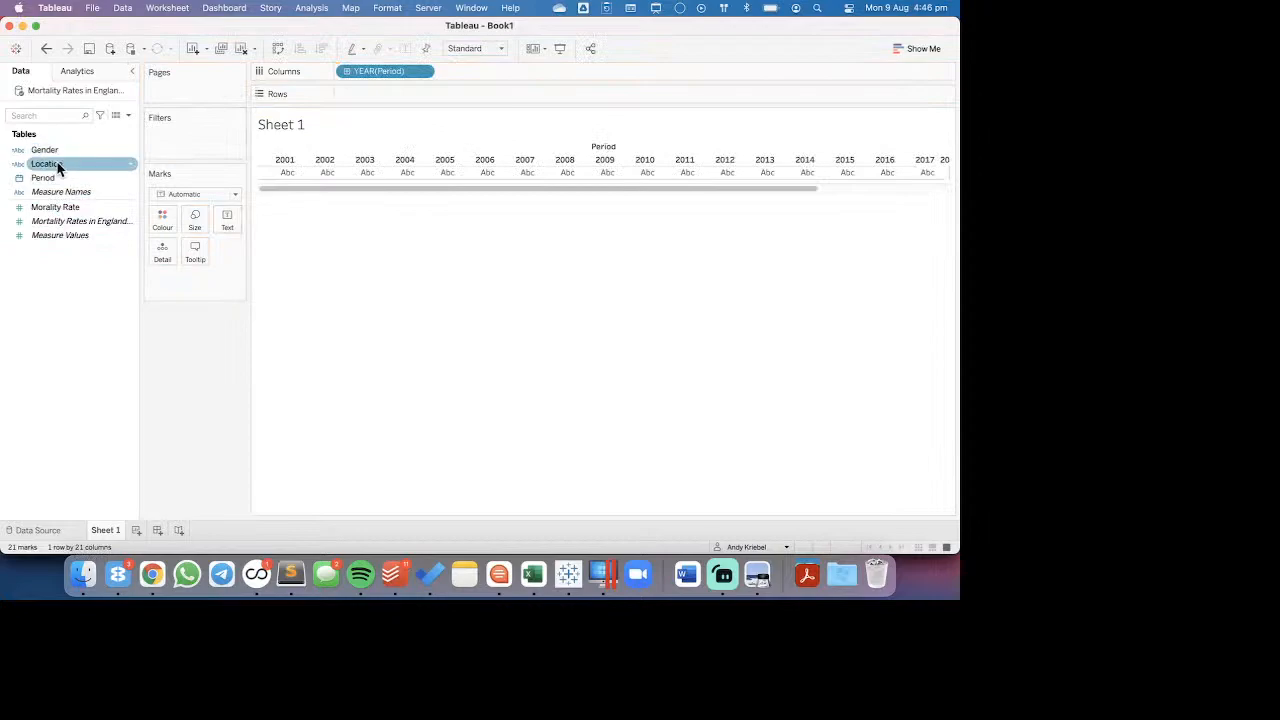
left_click_drag(61, 207, 363, 92)
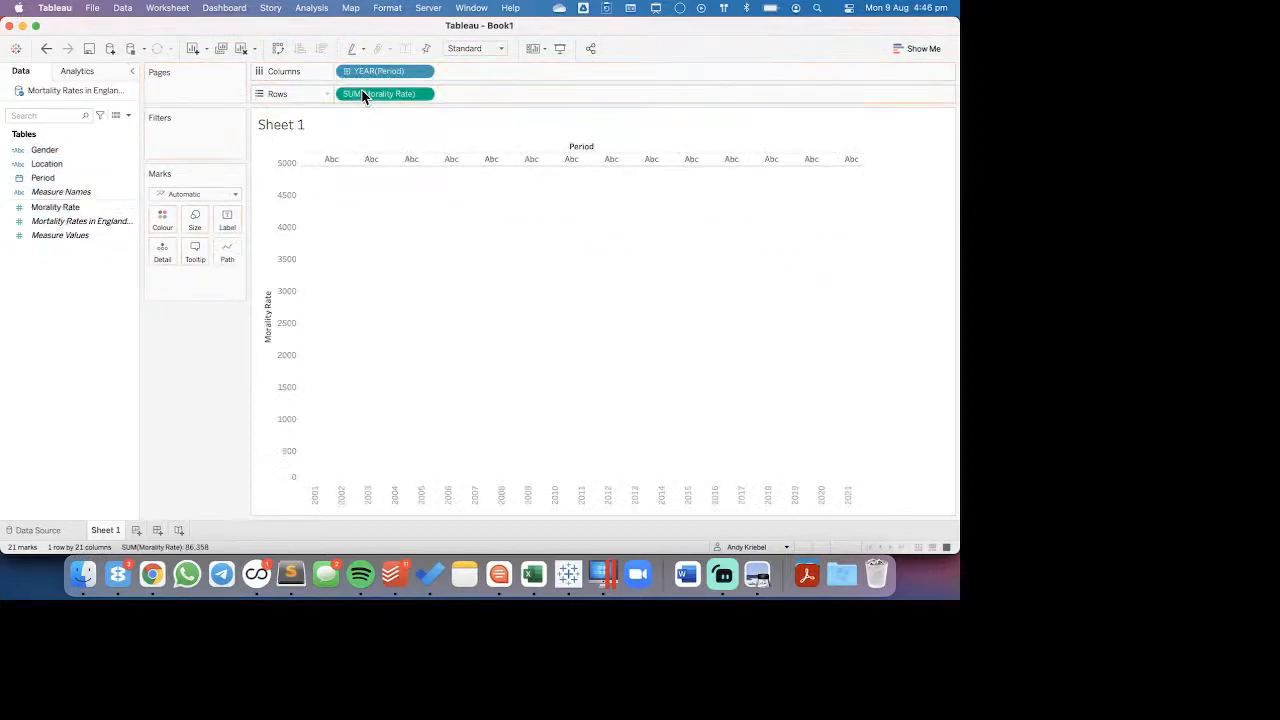
- Colour the lines by both Gender and Location
left_click_drag(50, 151, 165, 228)
left_click_drag(75, 166, 179, 279)
left_click(161, 298)
left_click(184, 309)
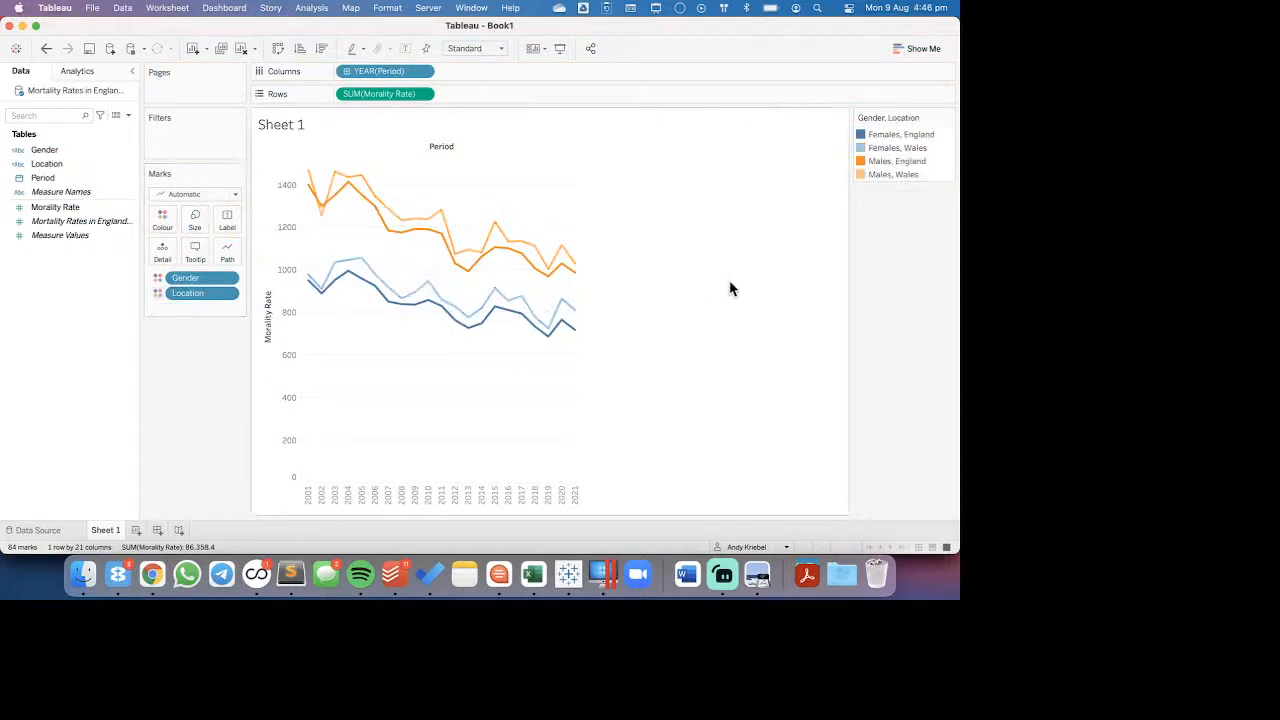
- Fit the line chart to the entire view and compare it with the published ONS chart in Chrome, returning to Tableau
left_click(490, 49)
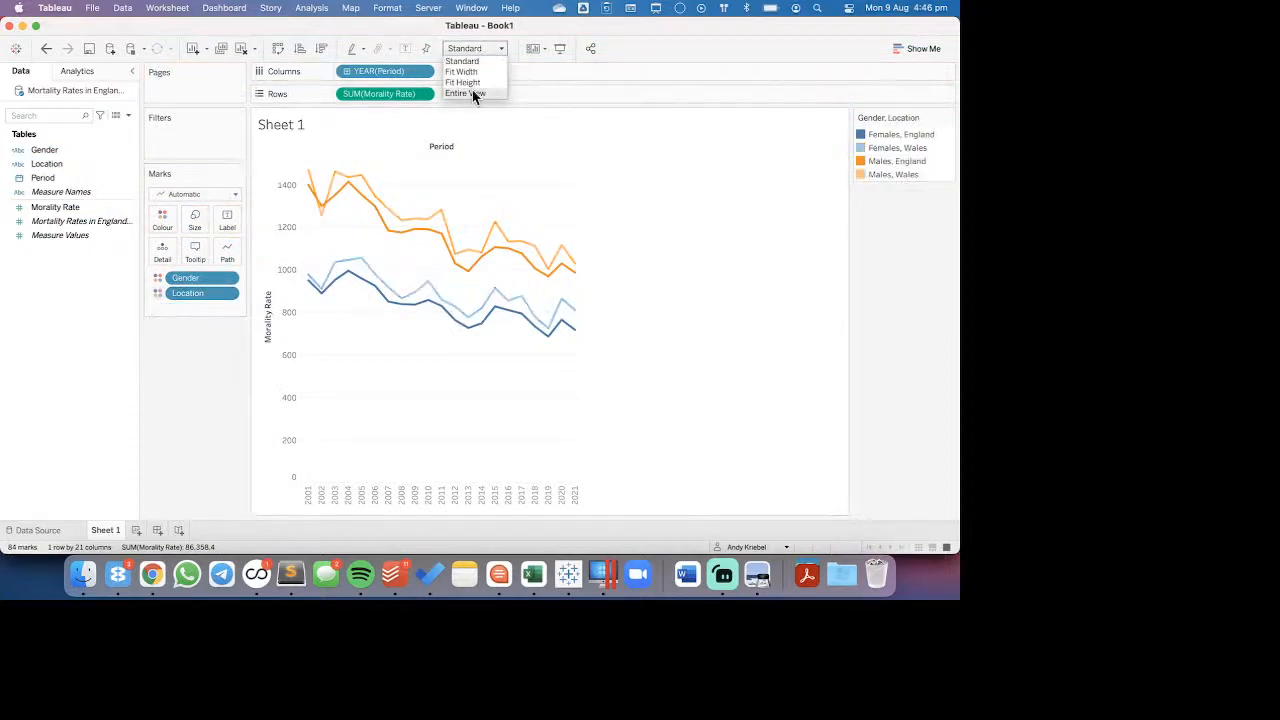
left_click(470, 93)
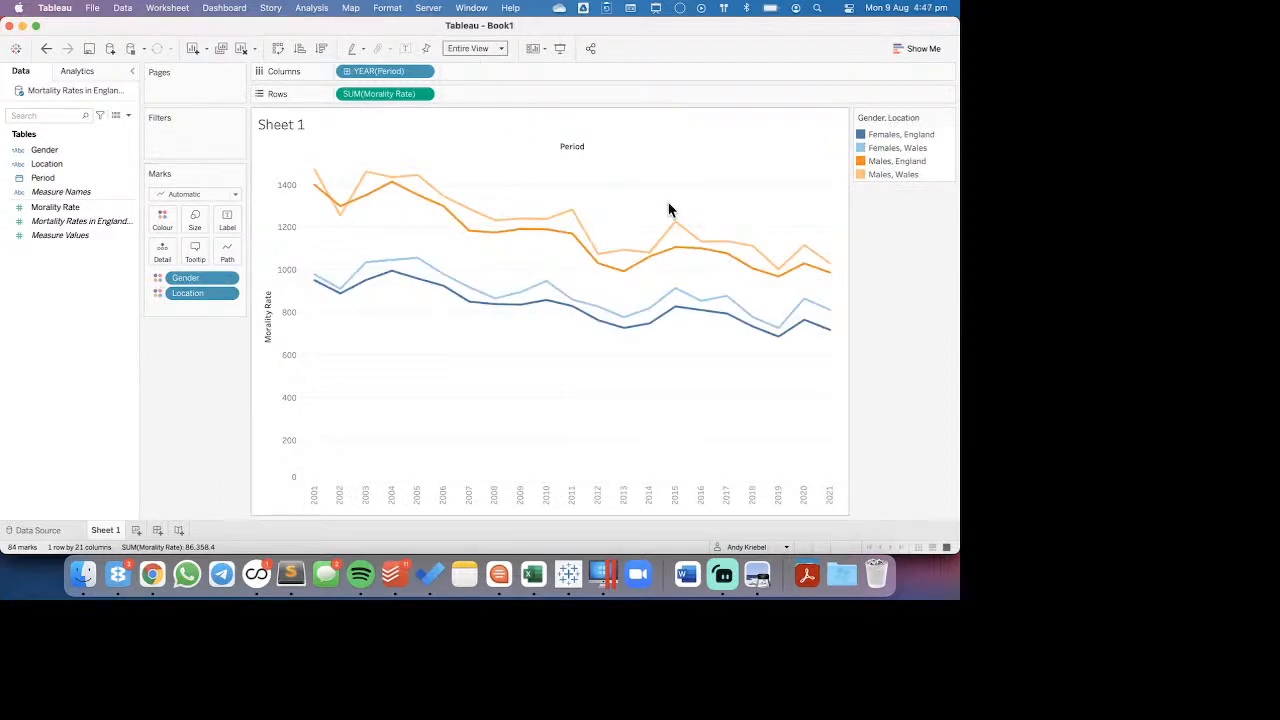
left_click(888, 165)
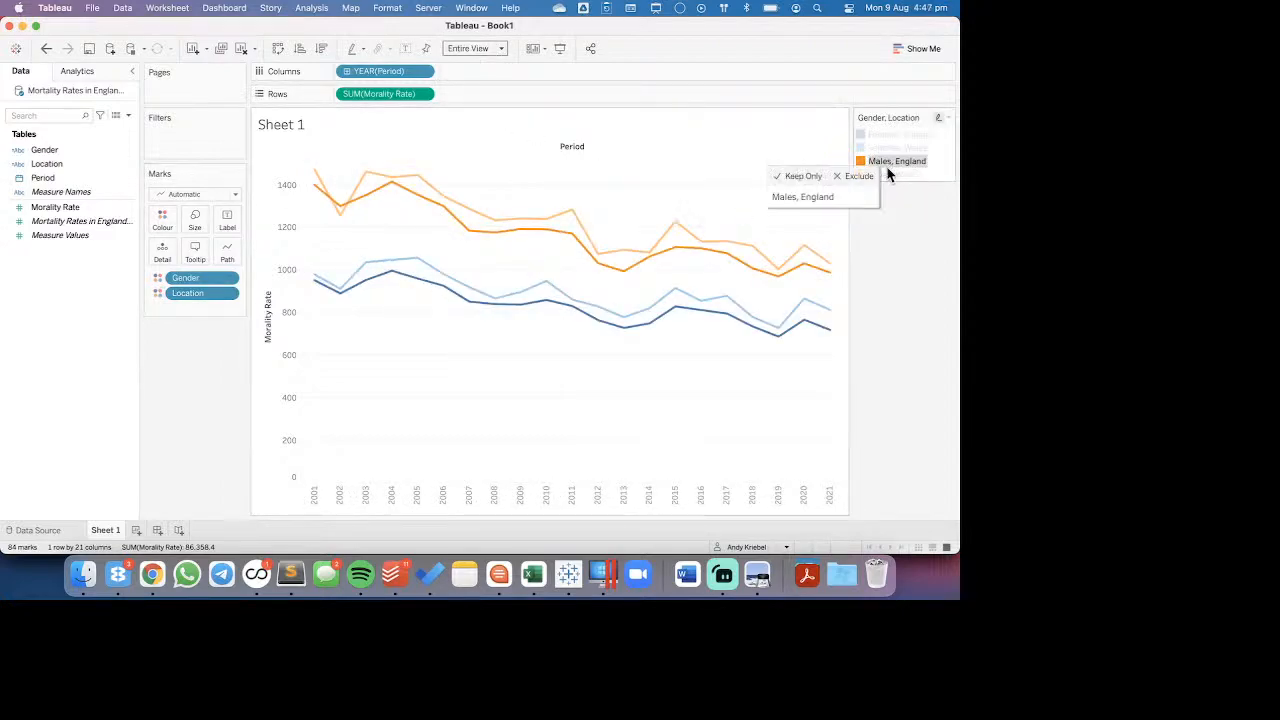
left_click(905, 175)
left_click(925, 207)
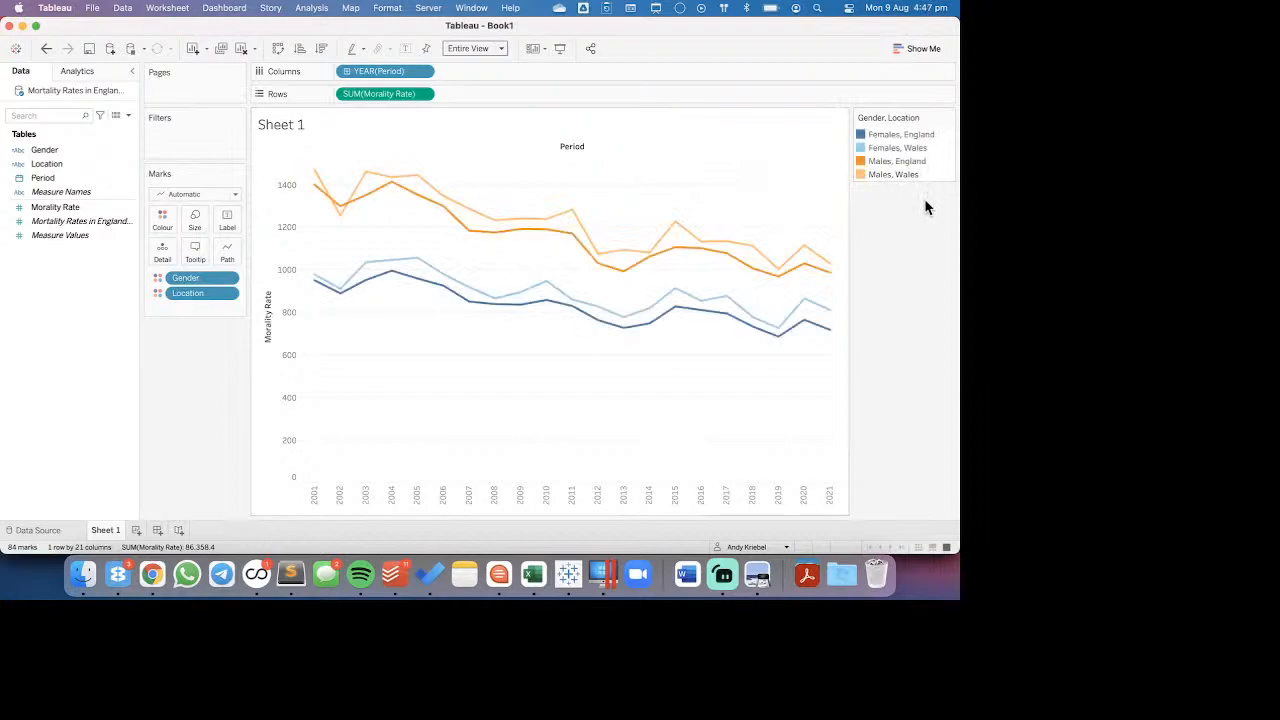
key("super+Tab")
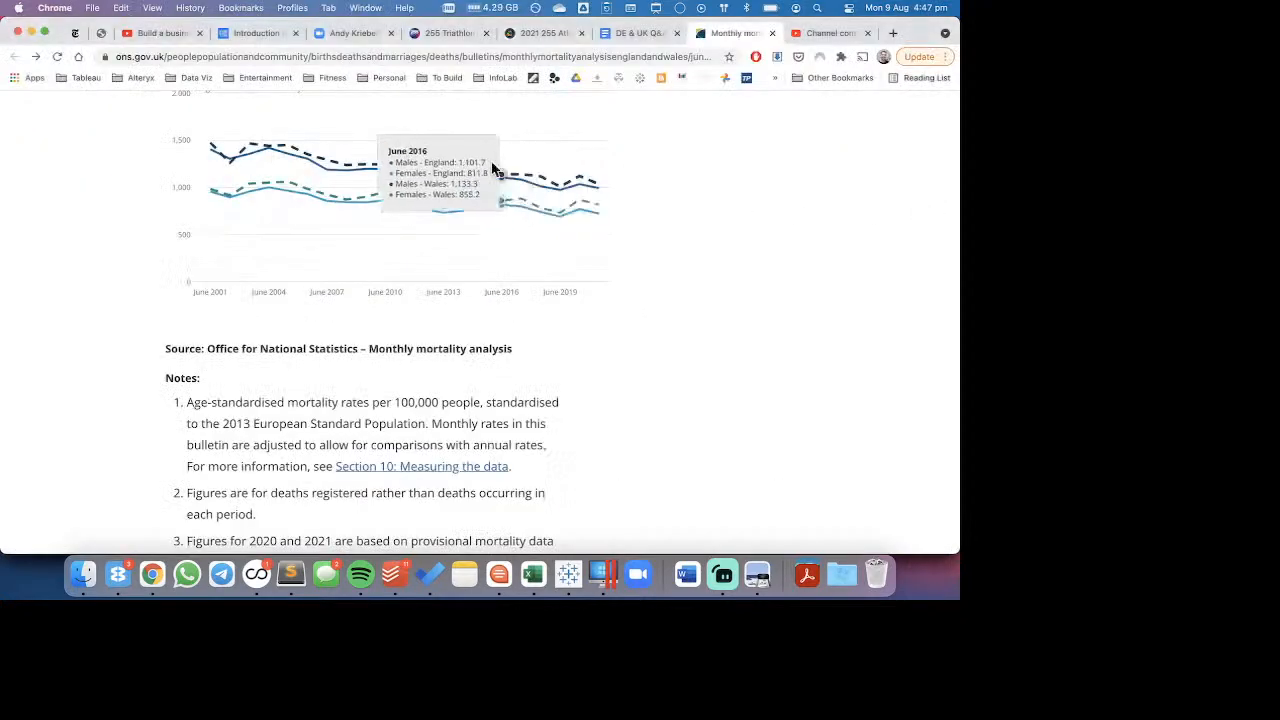
key("super+Tab")
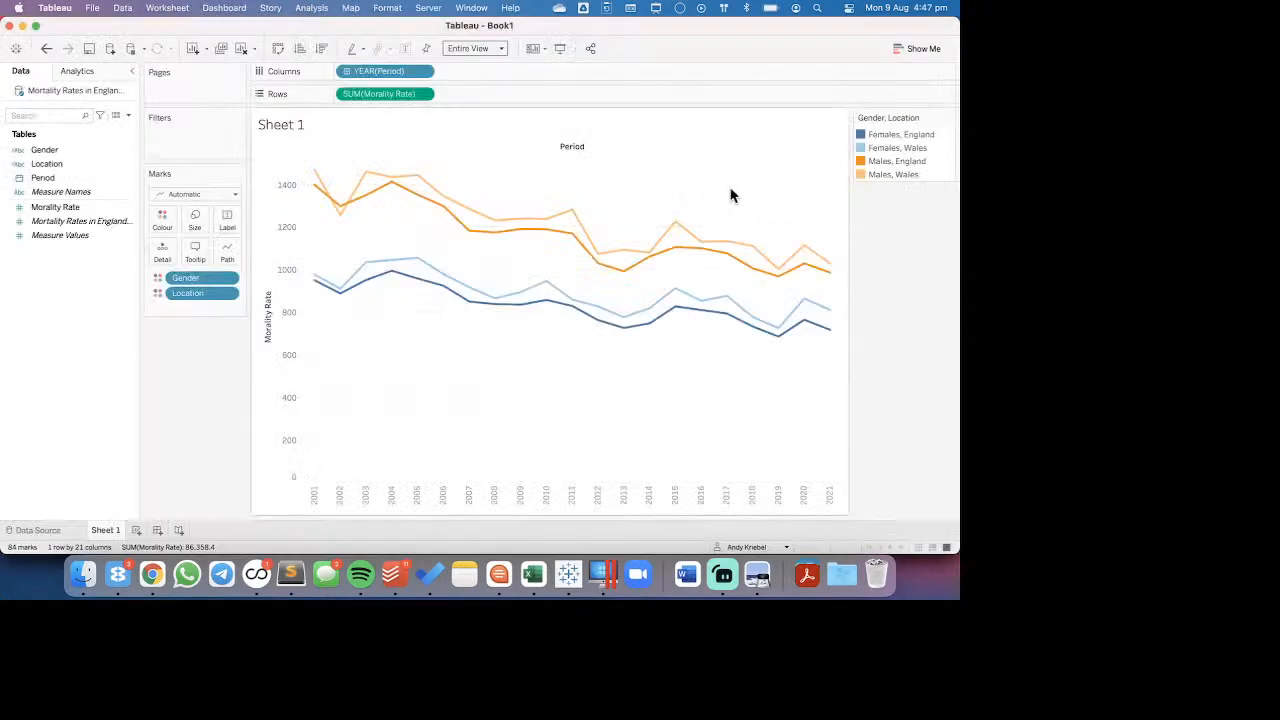
- Try Location ahead of Gender in the line colouring, and restore the order with Gender first
left_click_drag(190, 279, 194, 313)
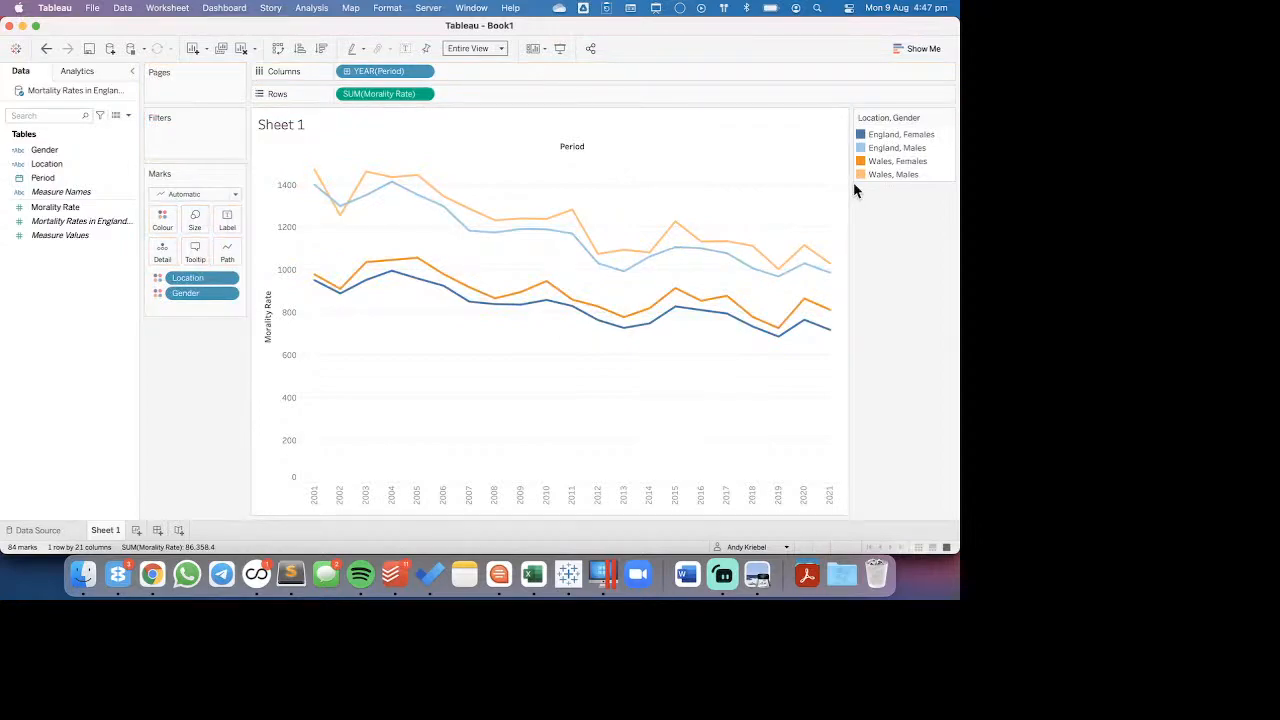
mouse_move(710, 262)
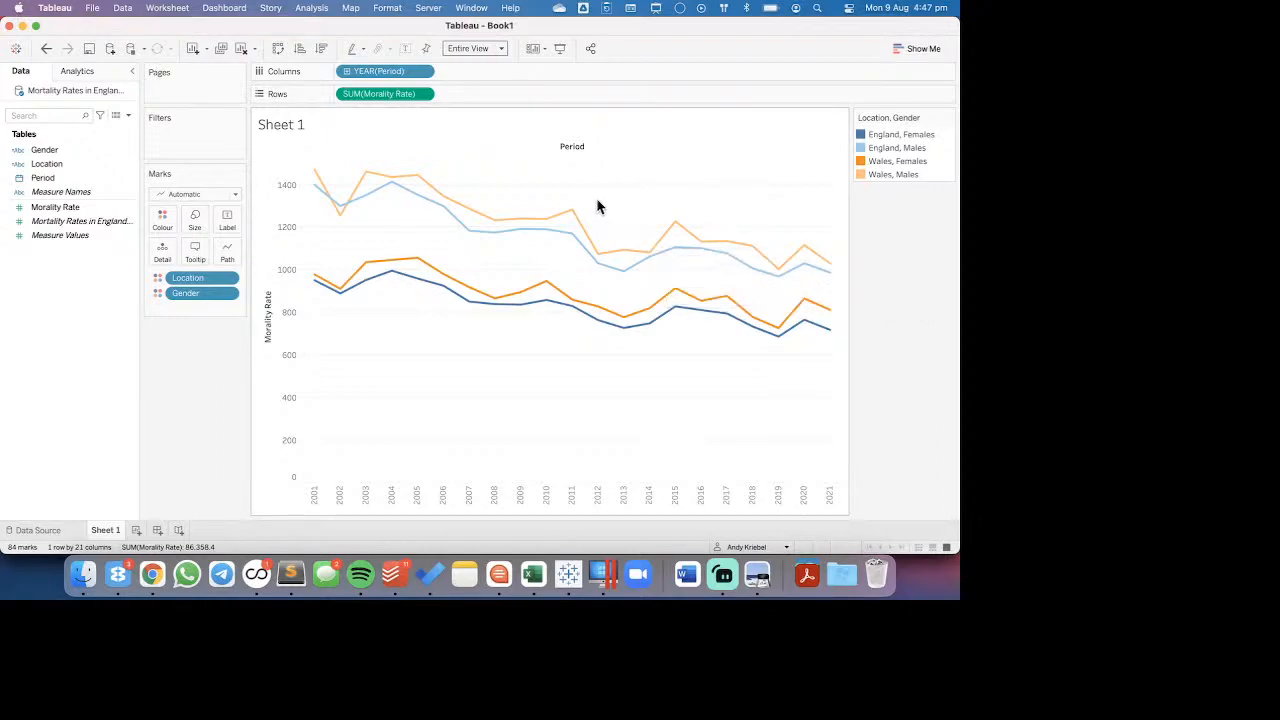
left_click_drag(180, 278, 181, 300)
- Rename Sheet 1 as Month by Gender & Location
right_click(103, 528)
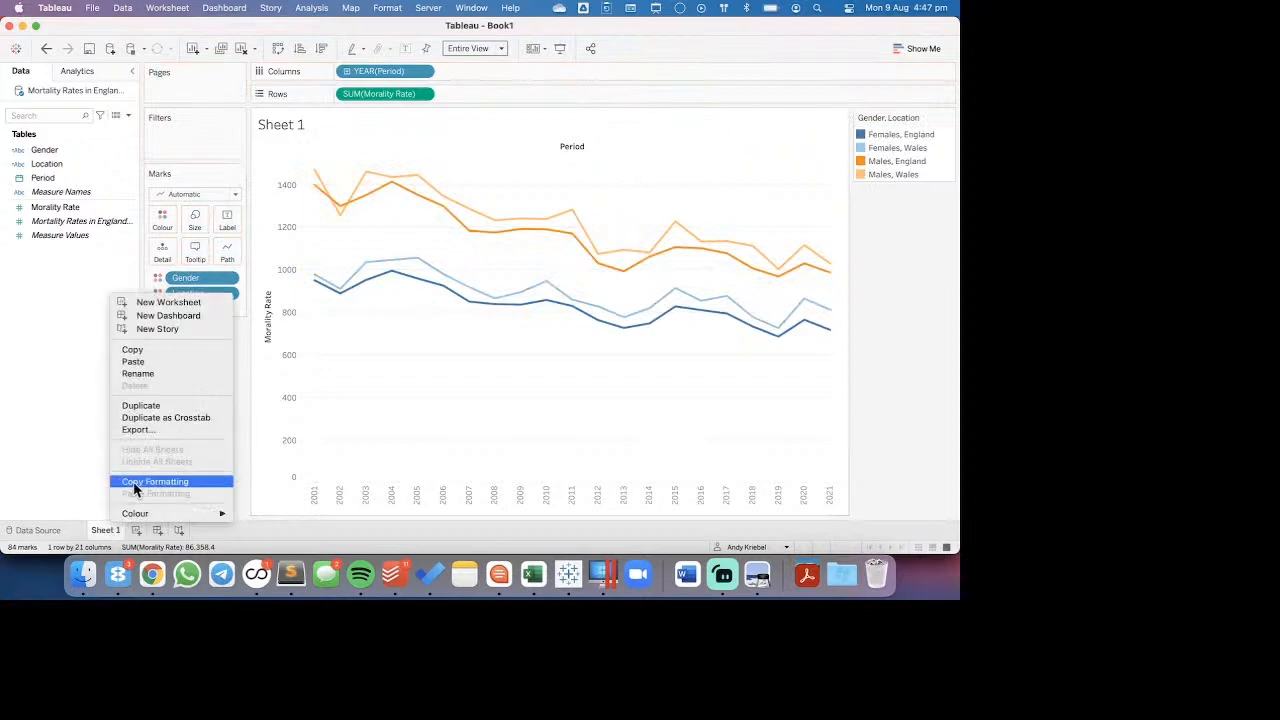
left_click(97, 520)
double_click(104, 528)
type("Month")
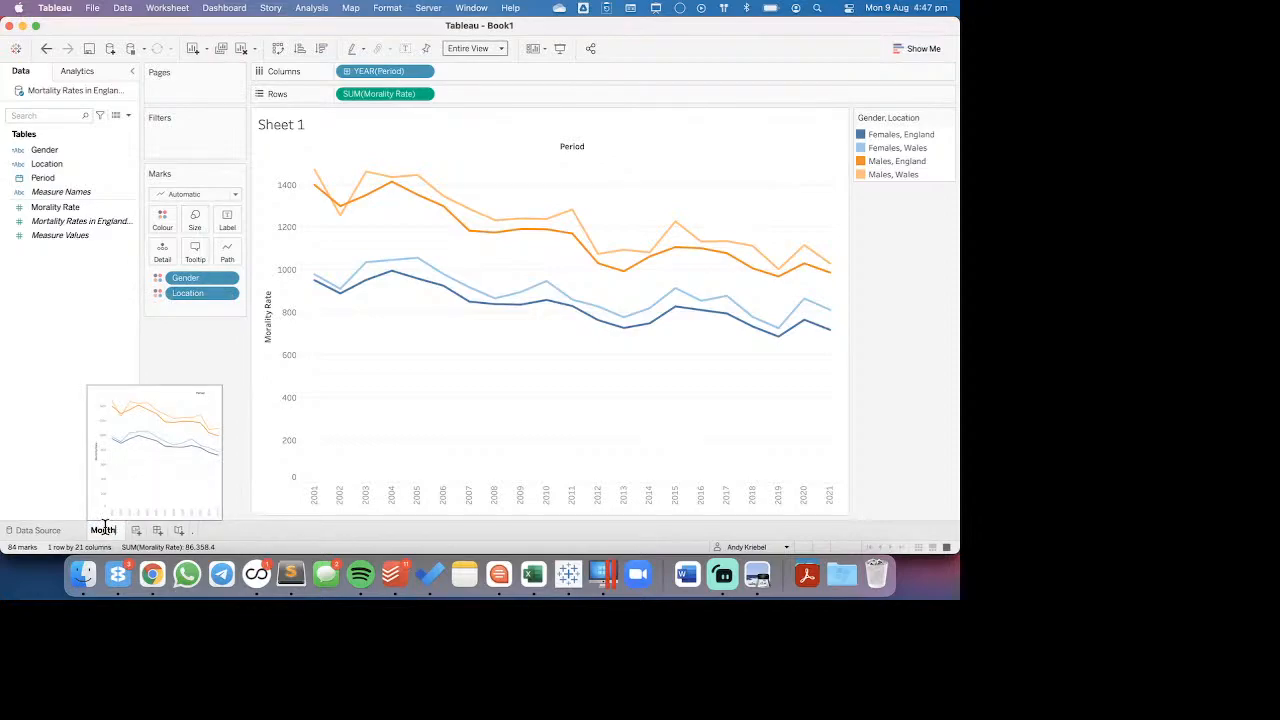
type(" by Gende")
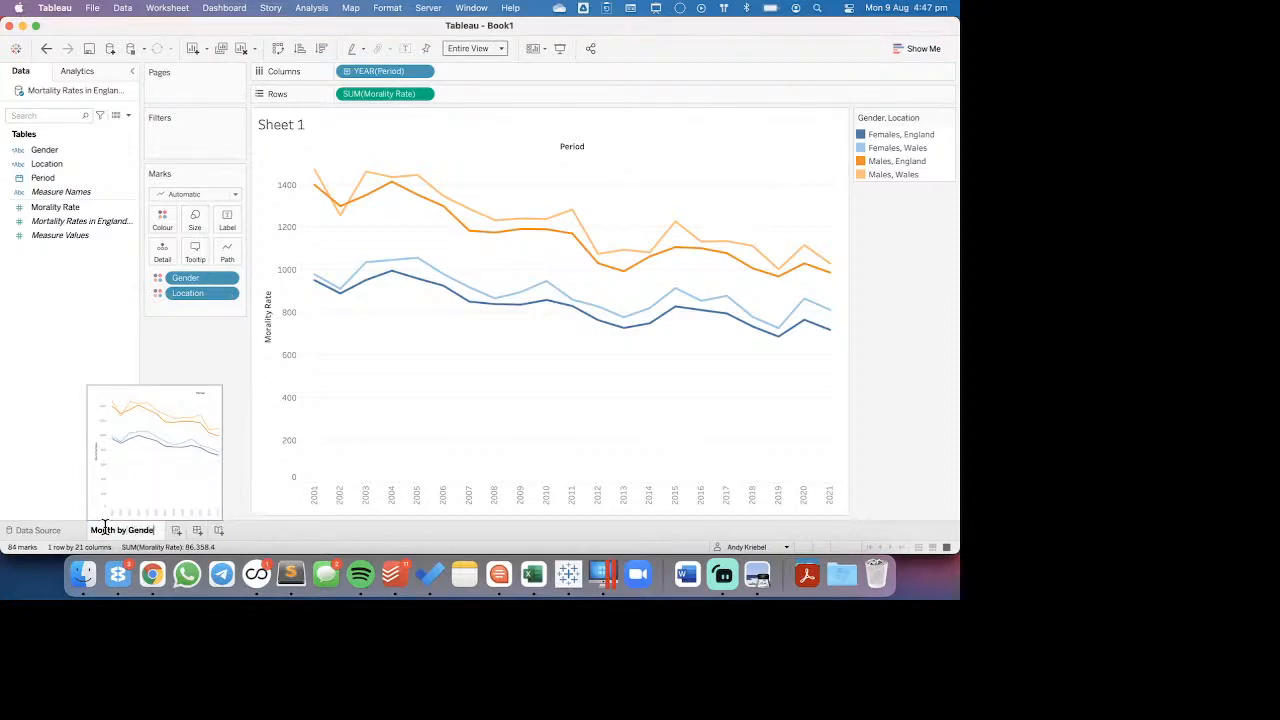
type("r & Locato")
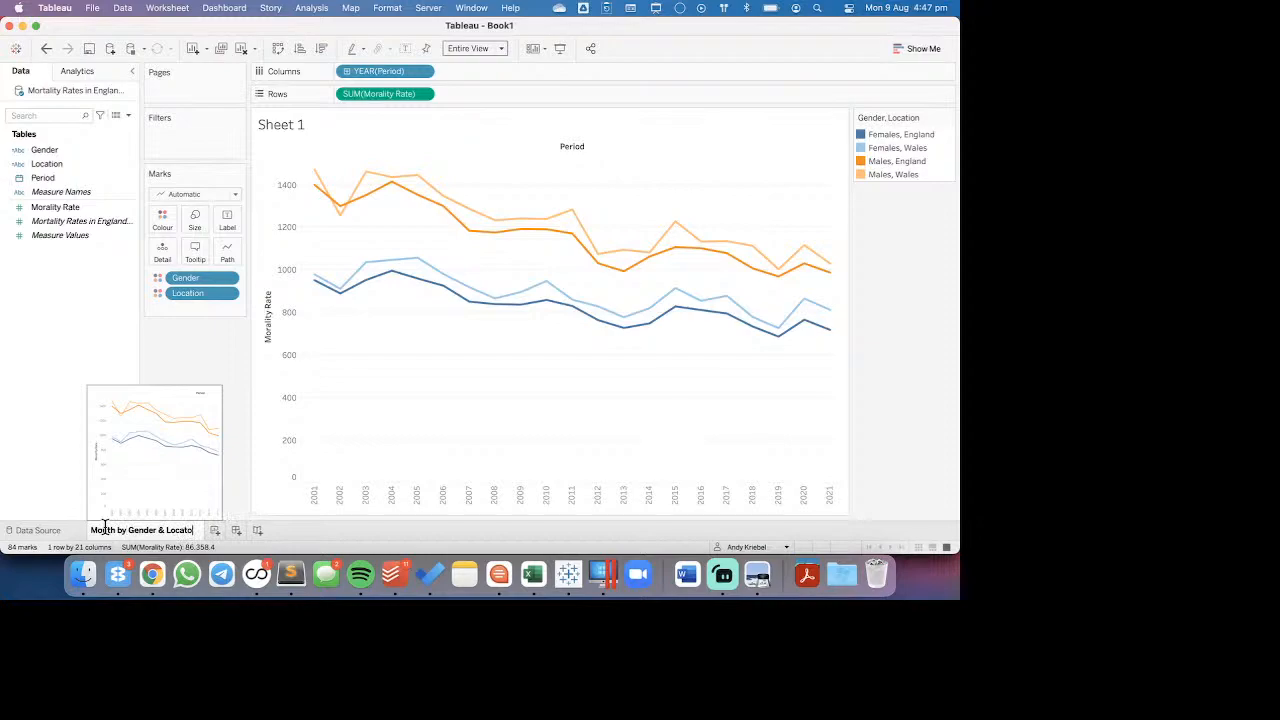
key("BackSpace")
type("ion")
key("Return")
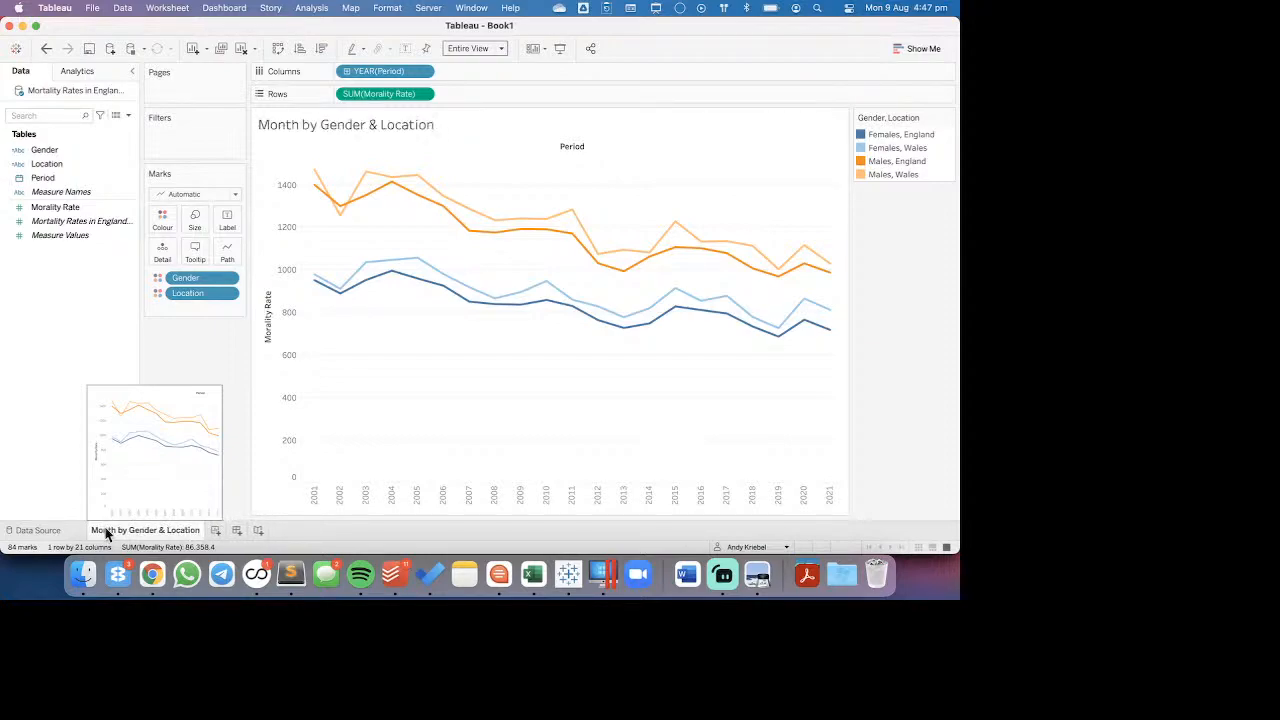
- Duplicate the sheet as Month by Location & Gender and put Location ahead of Gender in the line colouring
right_click(106, 531)
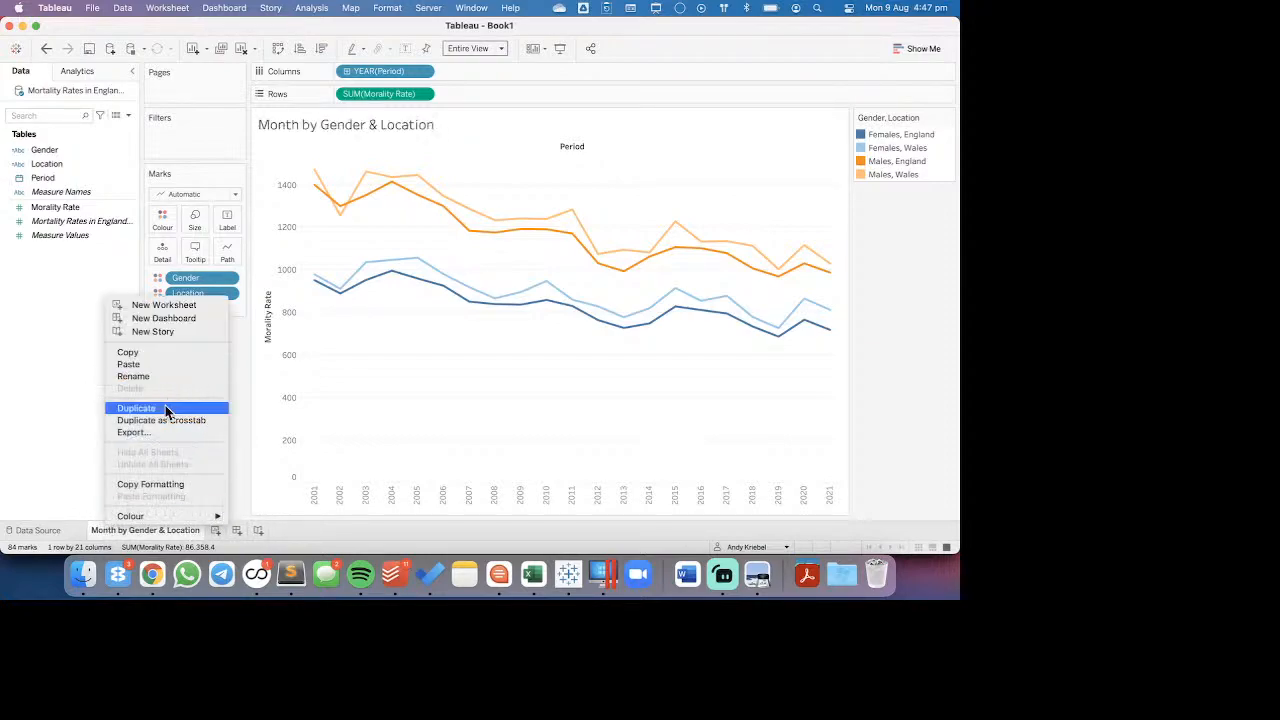
left_click(165, 407)
double_click(238, 533)
double_click(250, 529)
type("Location")
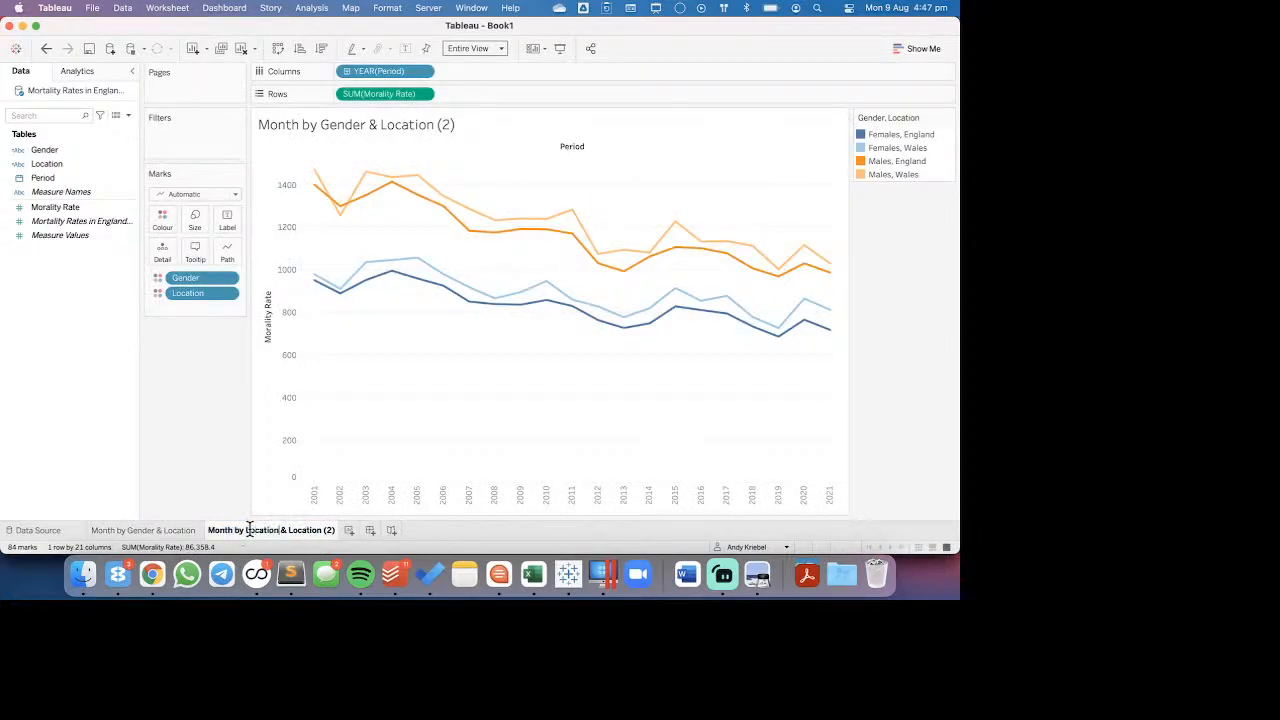
key("shift+super+Right")
type("Gender")
key("Return")
left_click_drag(190, 279, 194, 309)
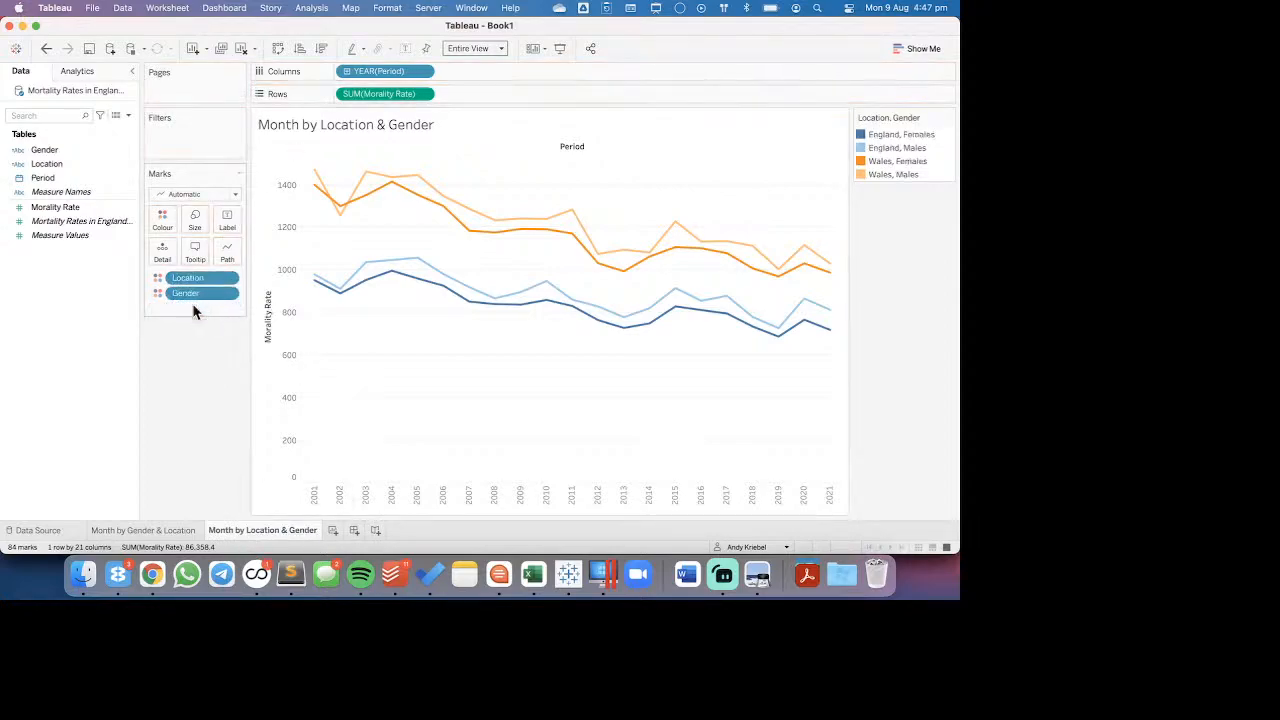
- On a new worksheet, build a heatmap with years of Period as columns, Gender and Location as rows, and Morality Rate as colour
left_click(333, 530)
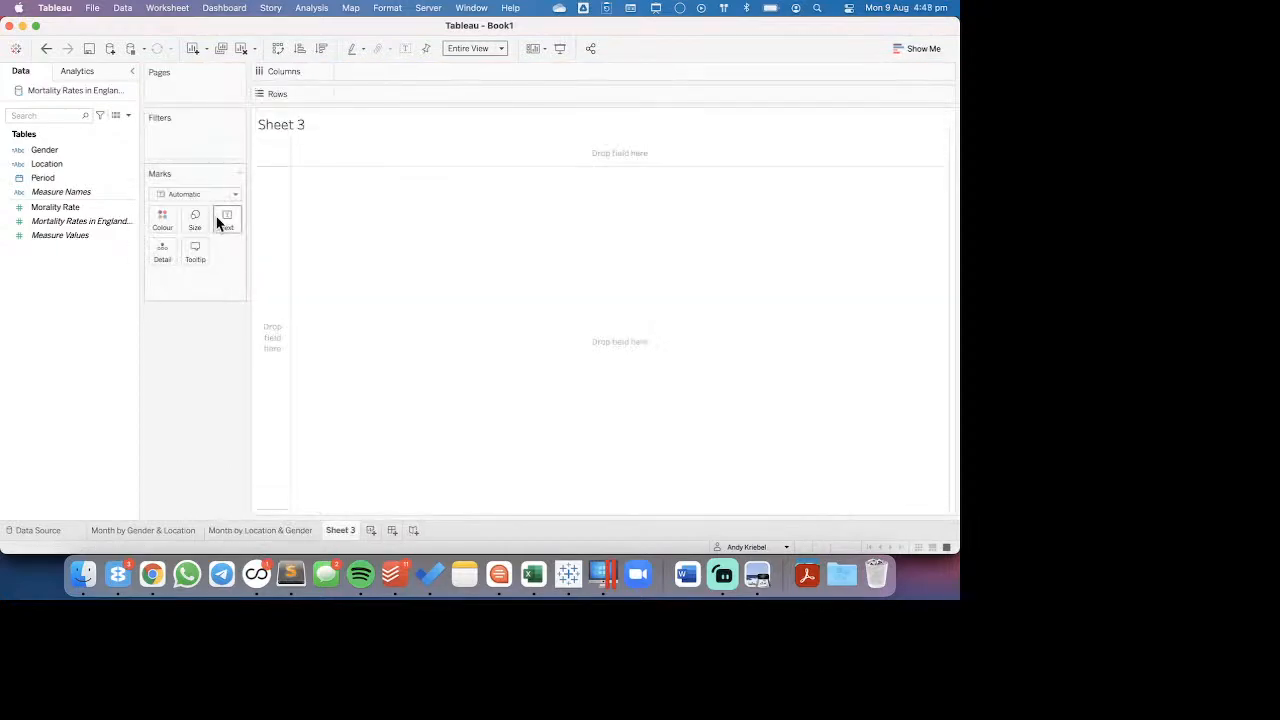
left_click_drag(67, 171, 384, 65)
left_click(40, 157)
left_click_drag(40, 157, 350, 94)
left_click(65, 166)
left_click_drag(65, 166, 477, 94)
left_click_drag(90, 208, 163, 224)
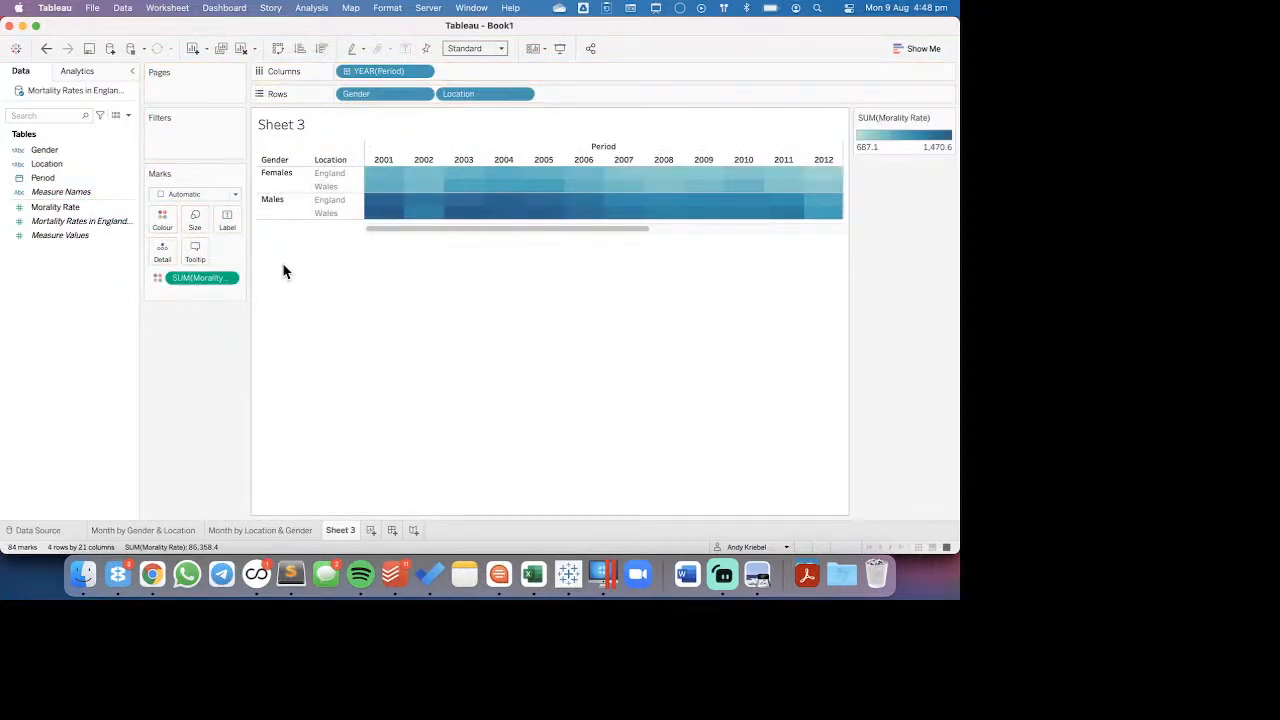
- Set the heatmap to Fit Width and place Location ahead of Gender on the rows
left_click(458, 50)
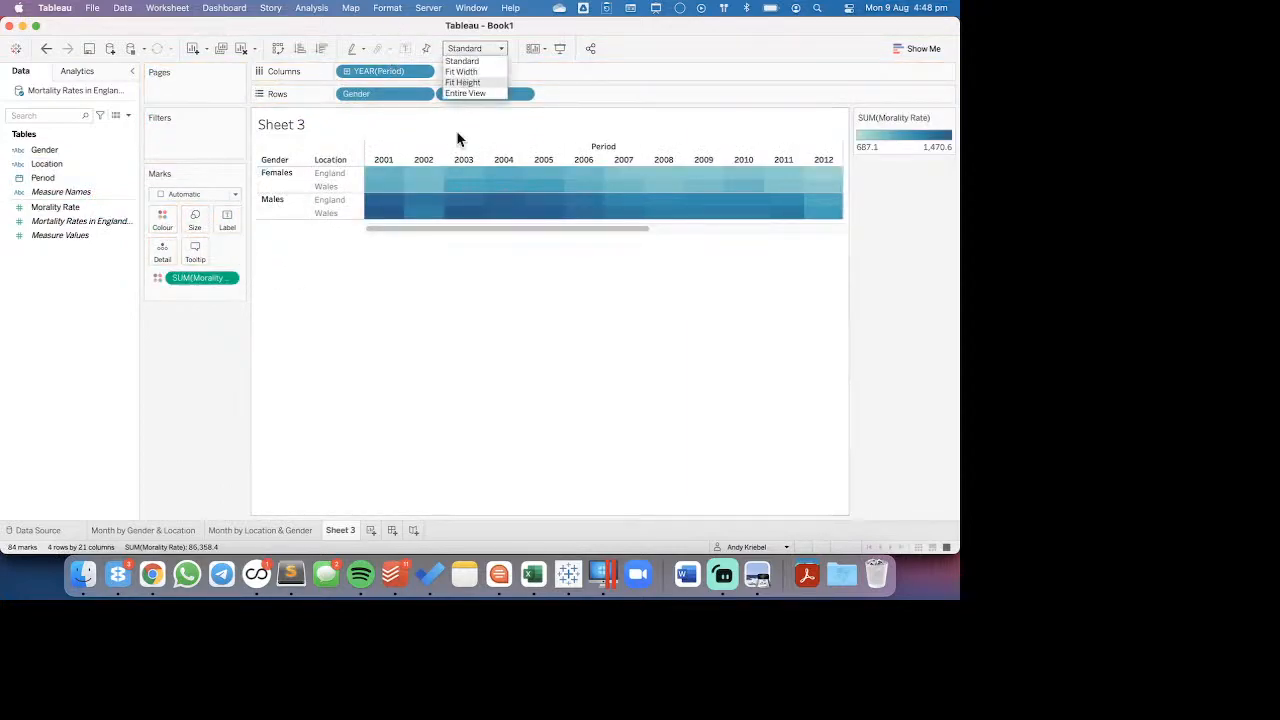
left_click(463, 82)
left_click(460, 49)
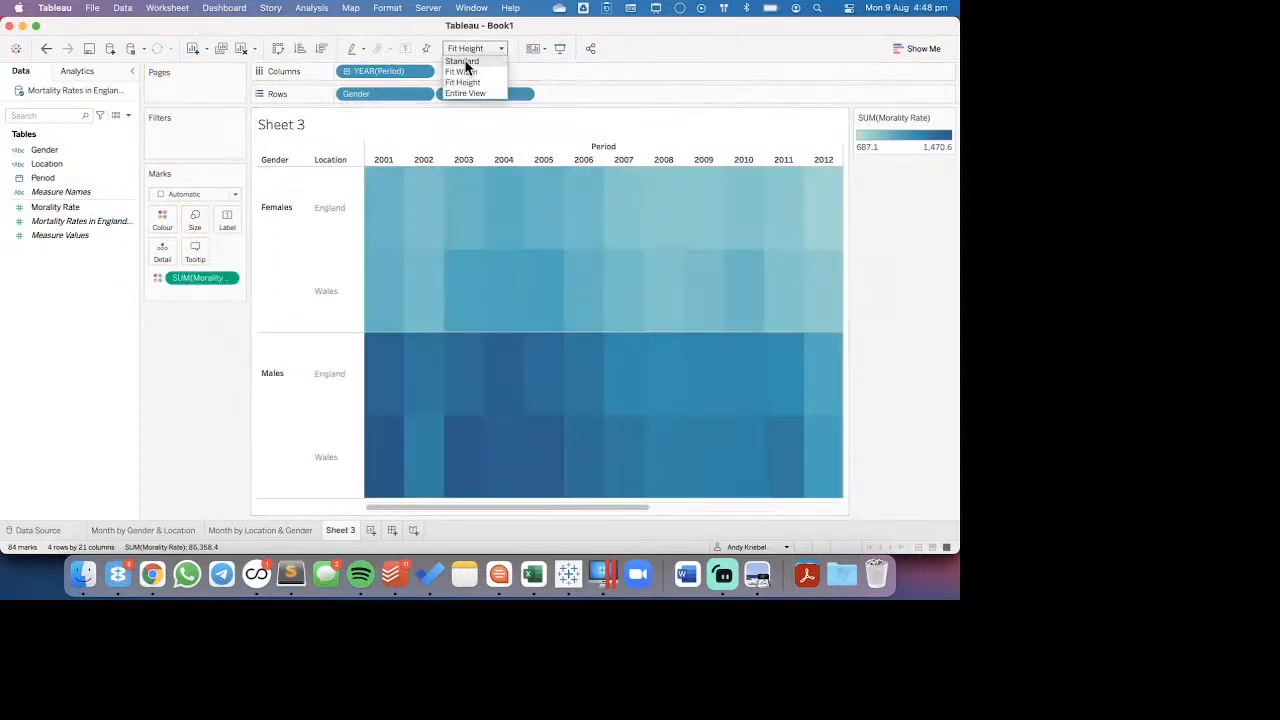
left_click(463, 69)
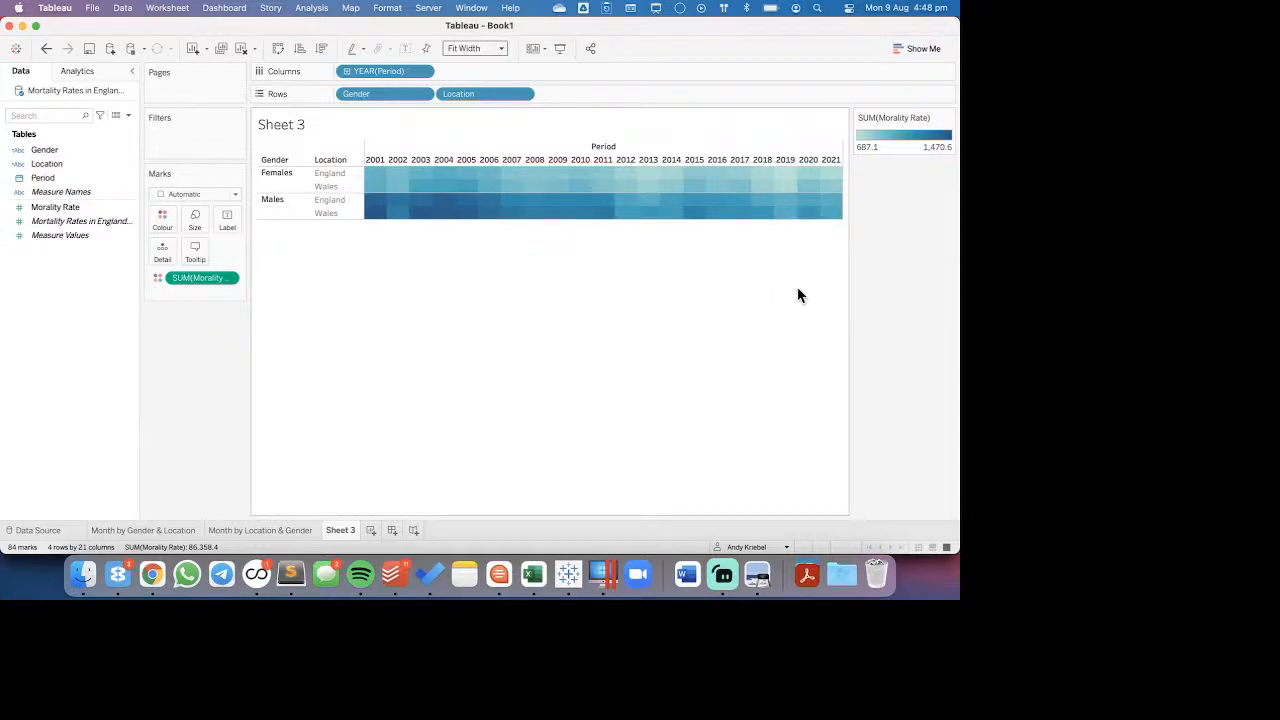
left_click_drag(471, 94, 362, 101)
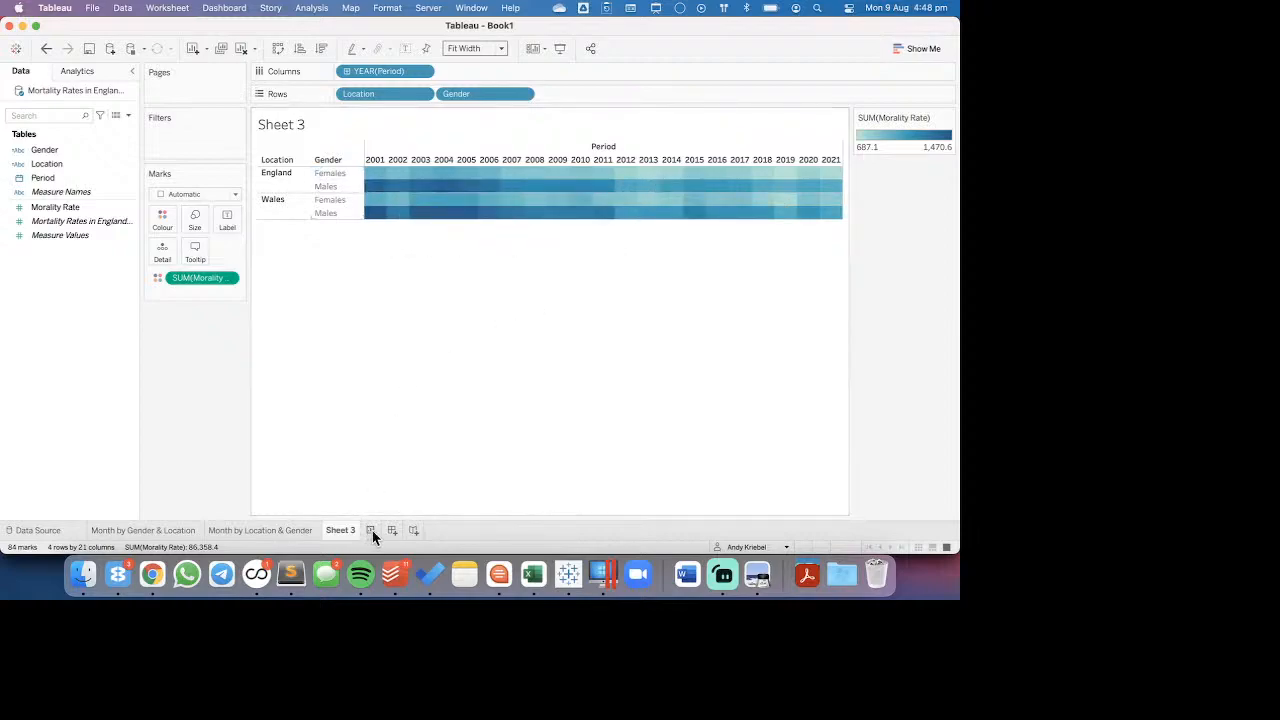
- Rename the heatmap's worksheet as Heatmap
double_click(341, 530)
type("Heatmap")
key("Return")
- Check the live chat in Streamlabs OBS, clear its window from this display and return to Tableau
left_click(723, 575)
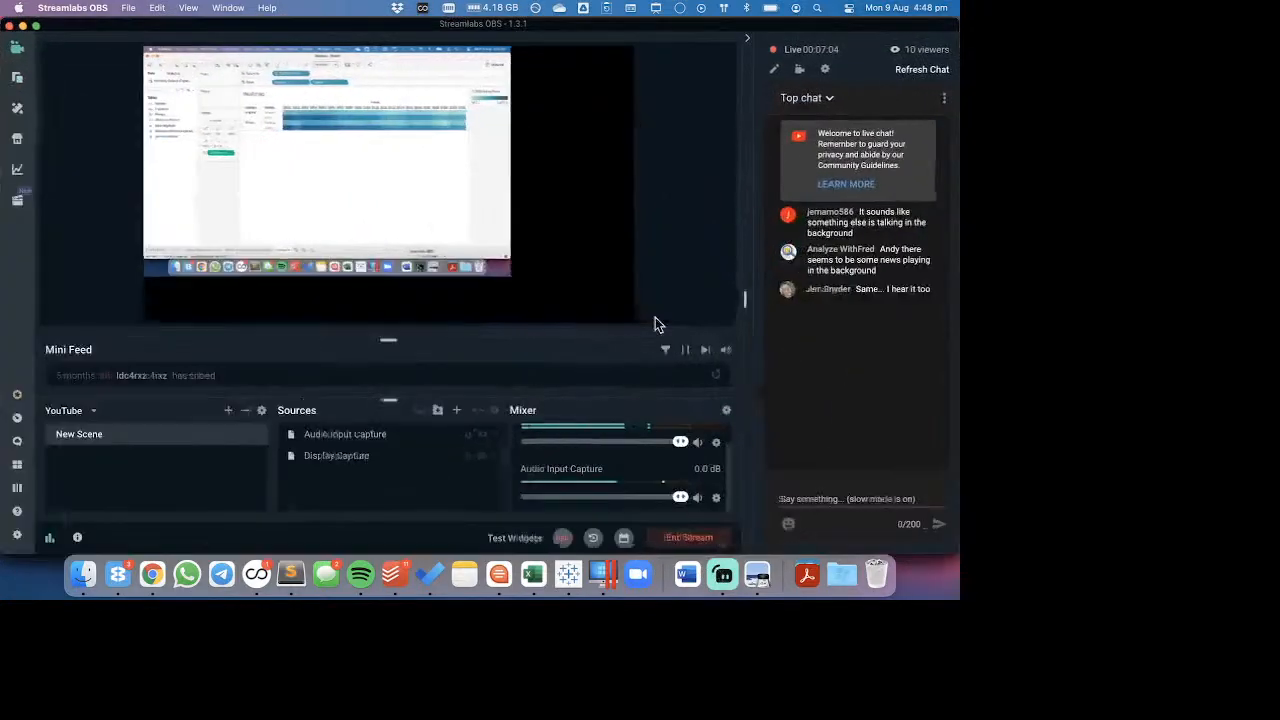
left_click(23, 26)
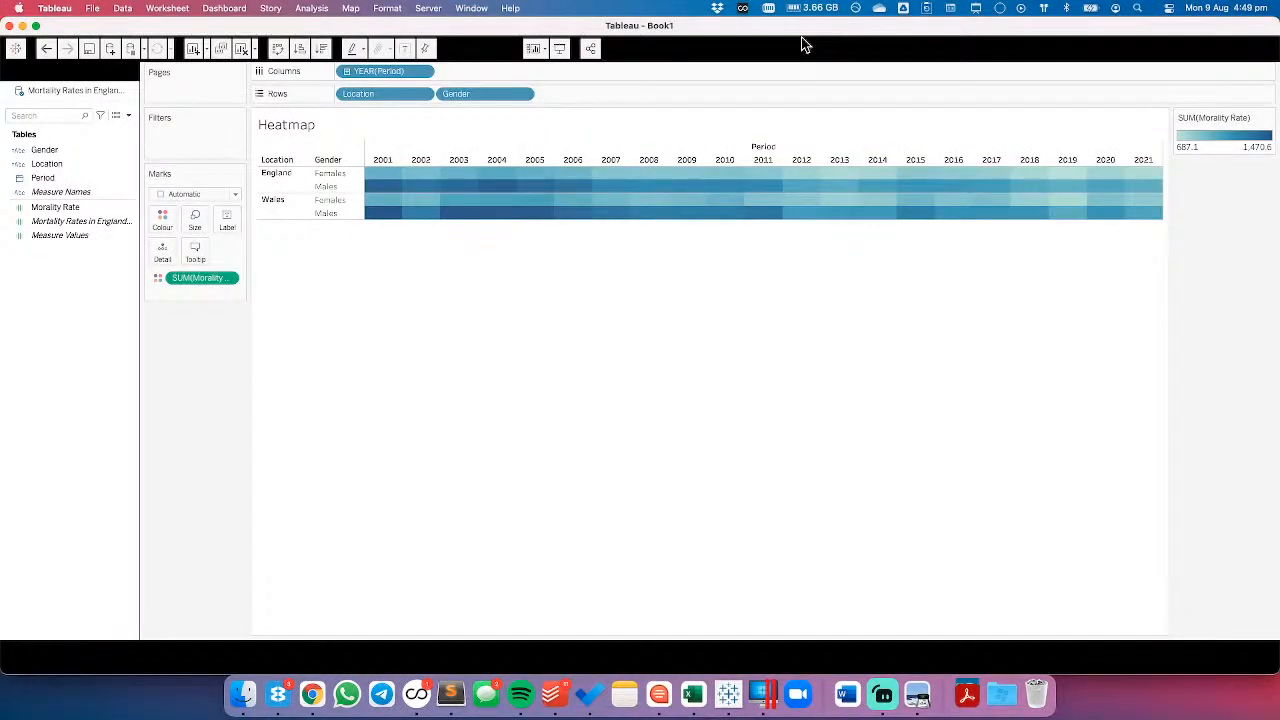
left_click(880, 703)
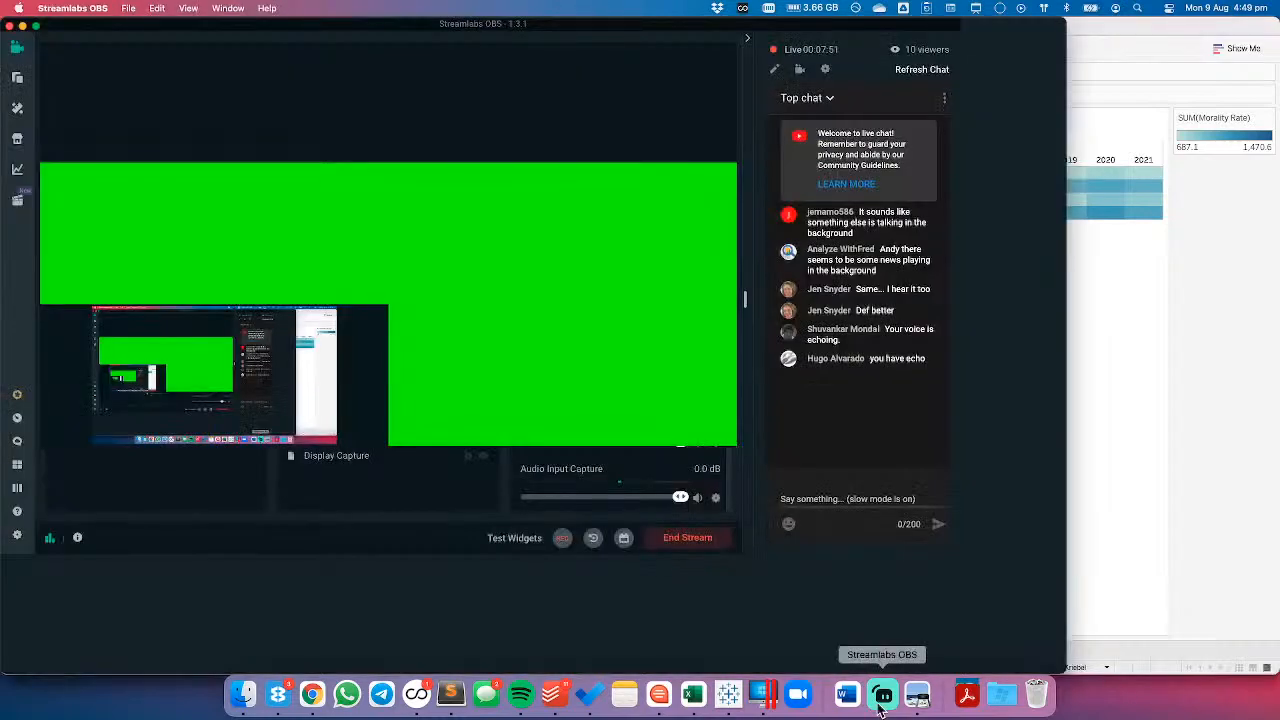
key("ctrl+alt+super+Right")
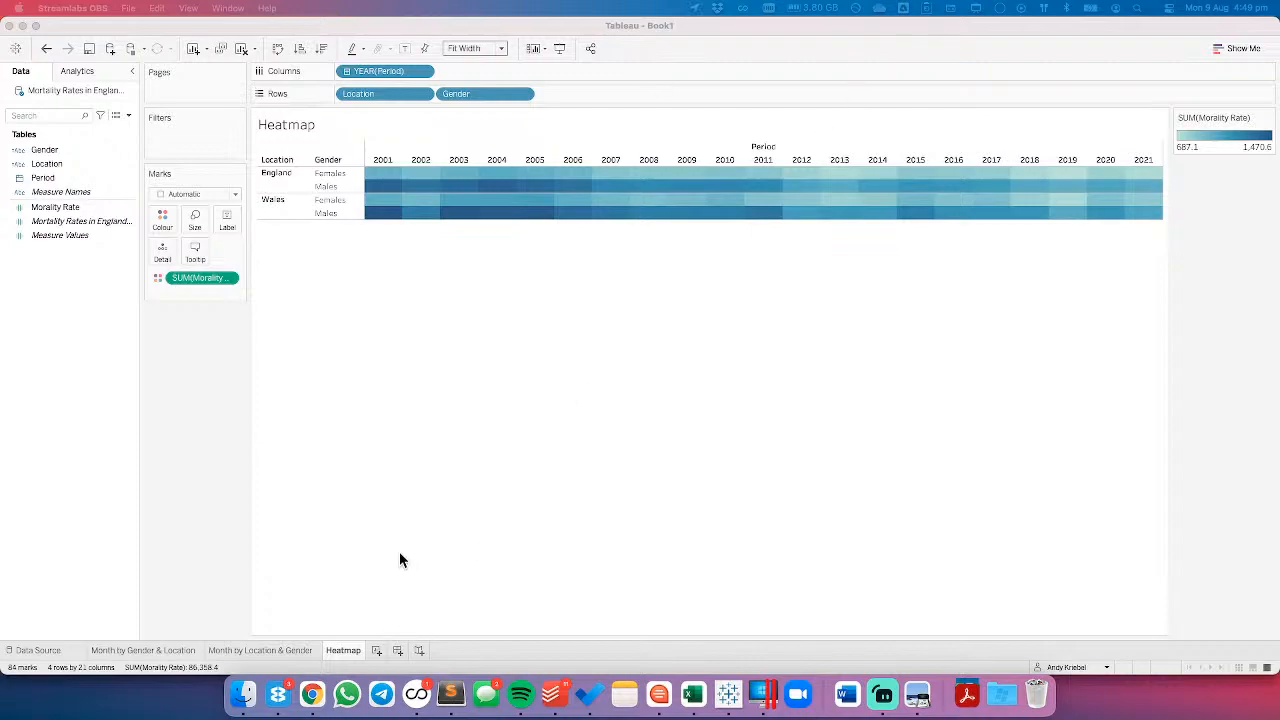
- On a new worksheet, plot Morality Rate by year of Period, coloured by Gender, with Location on Columns ahead of the year
left_click(378, 652)
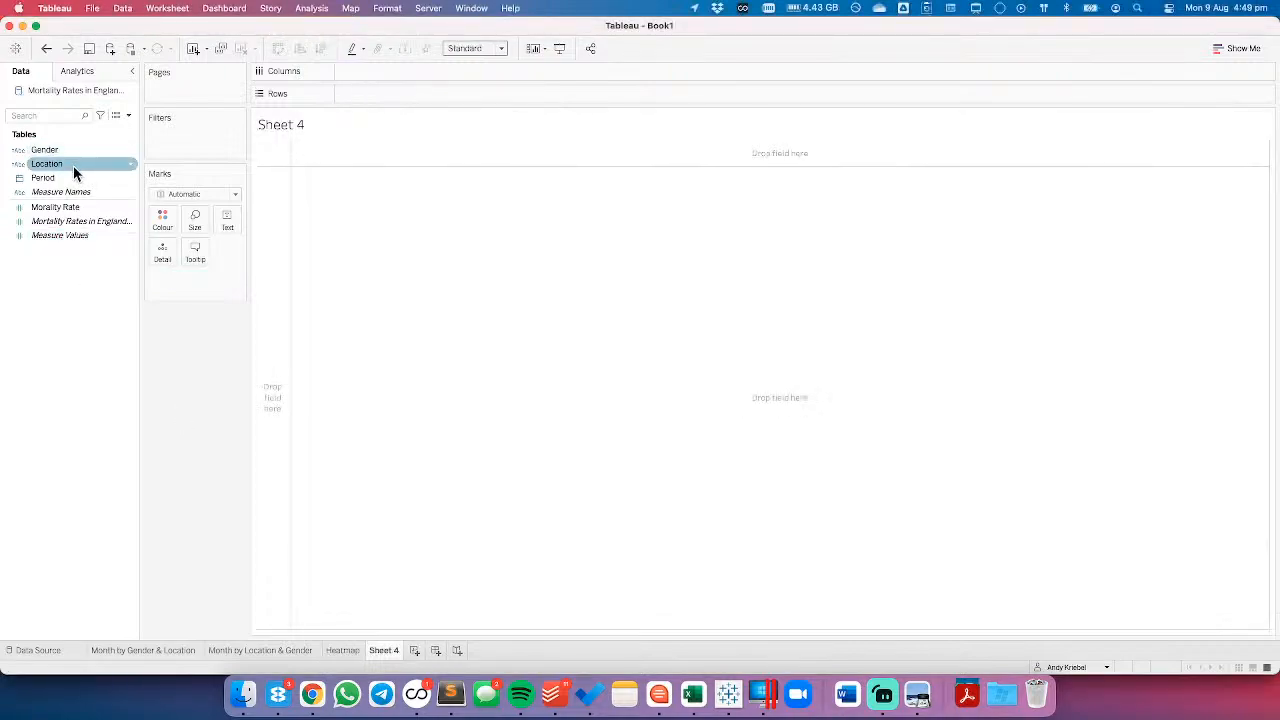
left_click_drag(73, 179, 431, 70)
left_click_drag(84, 163, 445, 95)
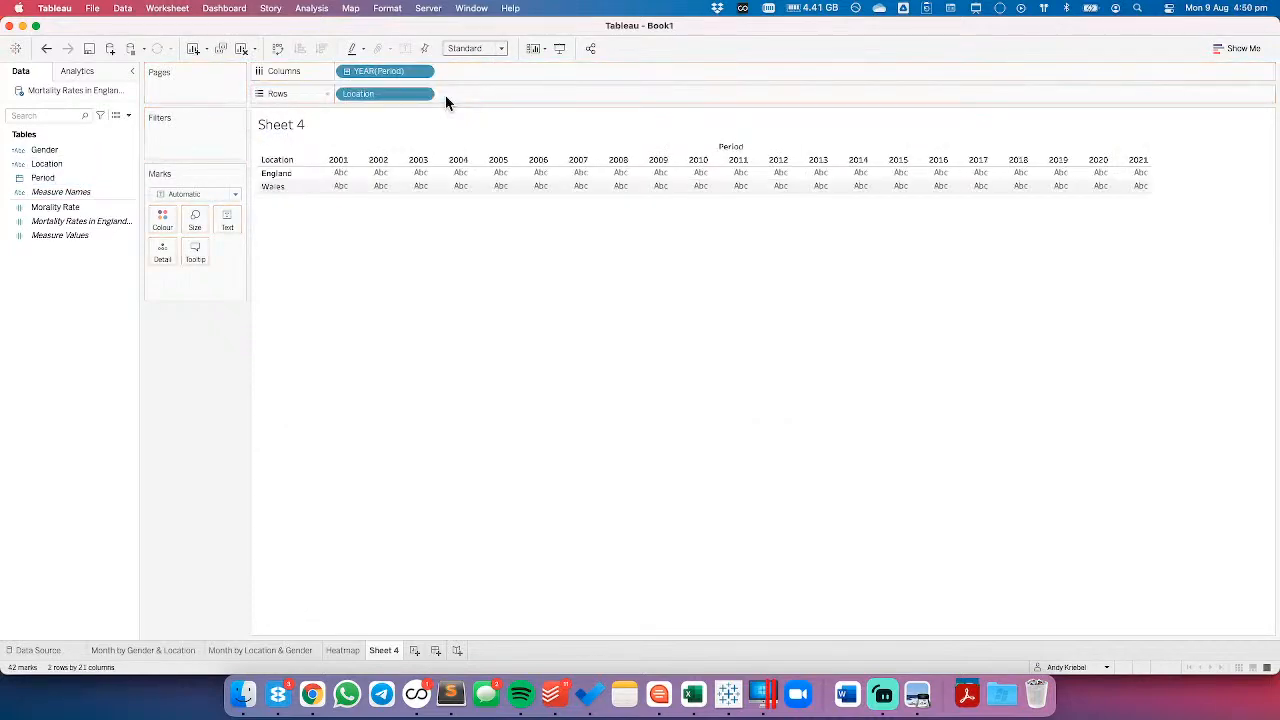
left_click_drag(50, 207, 487, 100)
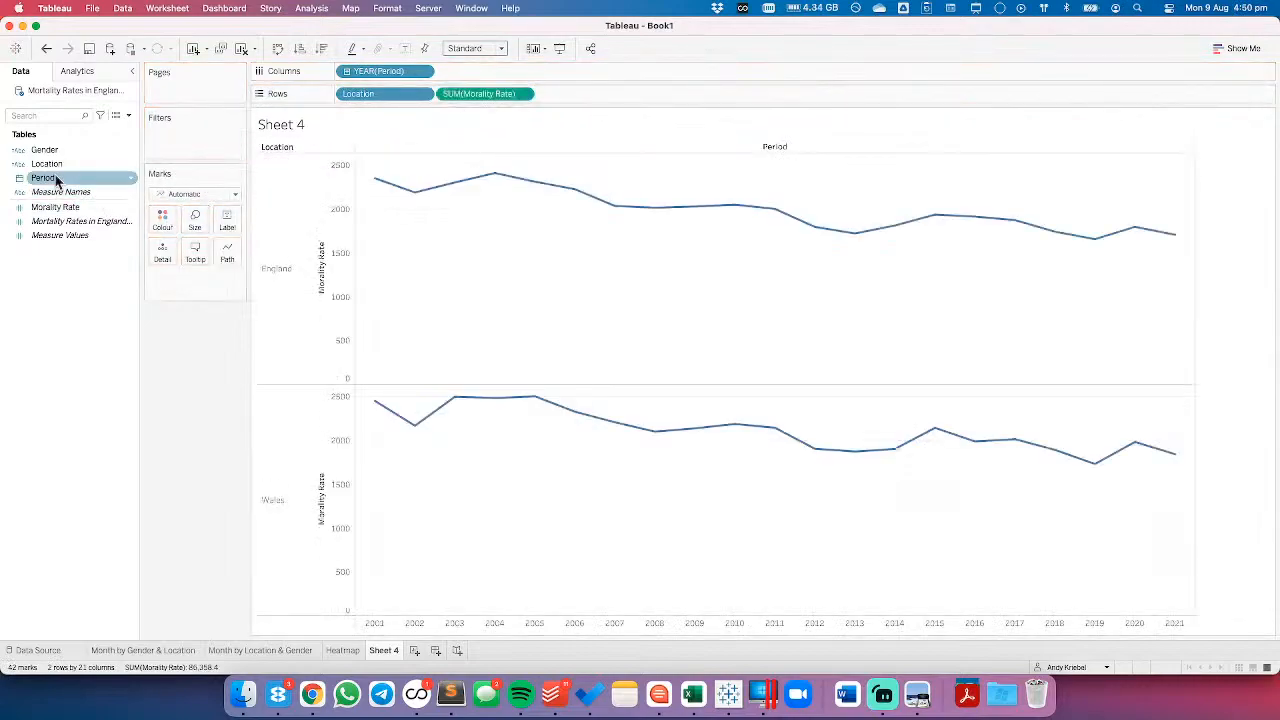
left_click_drag(49, 152, 420, 242)
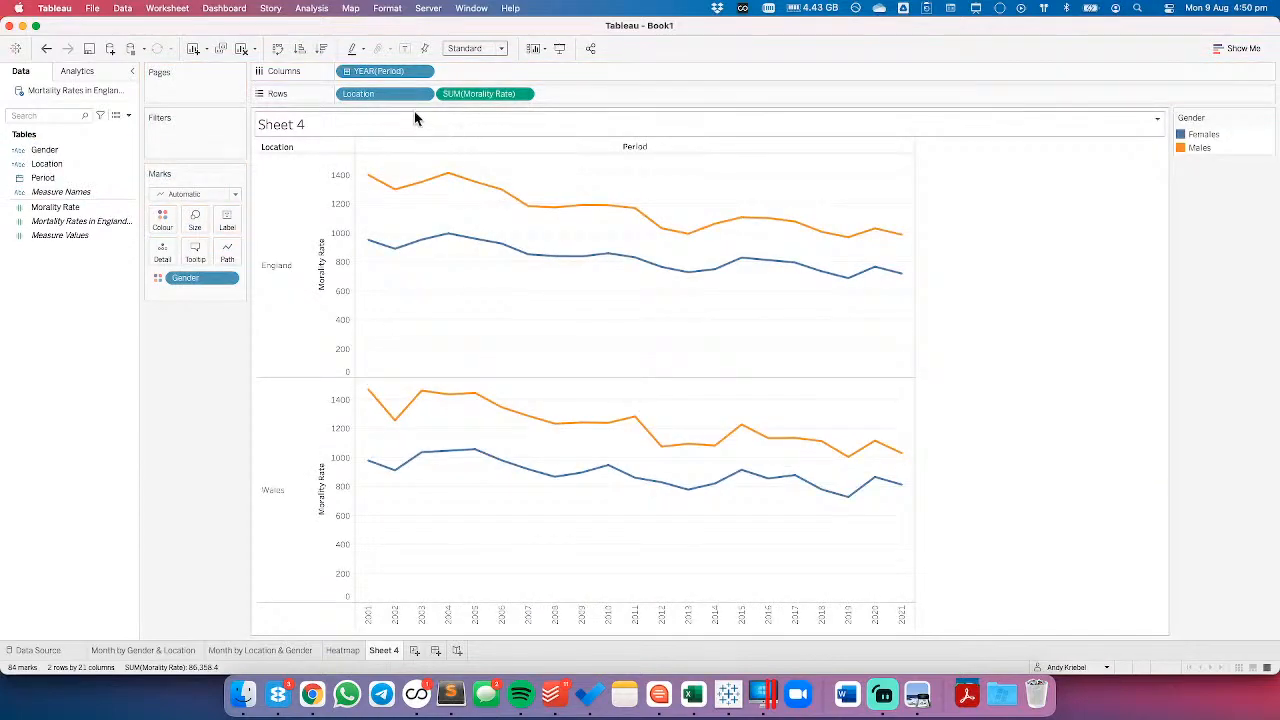
left_click_drag(395, 95, 350, 71)
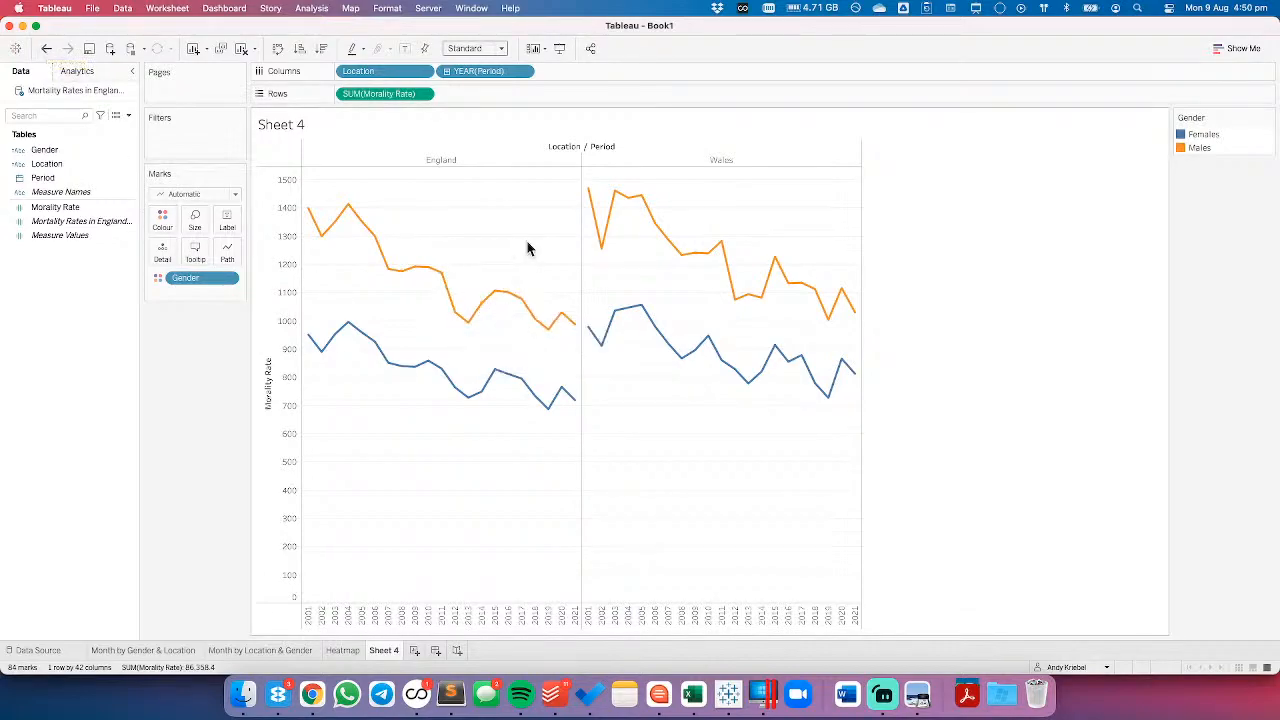
- Show mark labels on the lines for the minimum and maximum values only
left_click(227, 221)
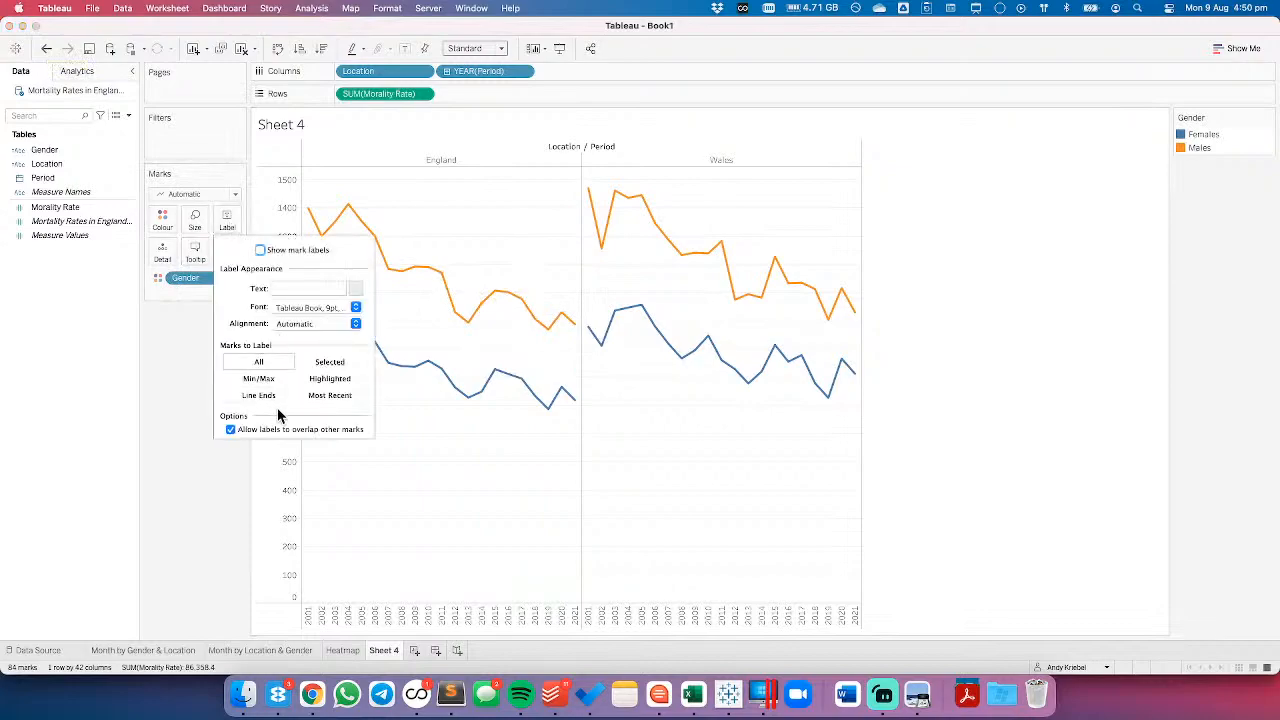
left_click(261, 397)
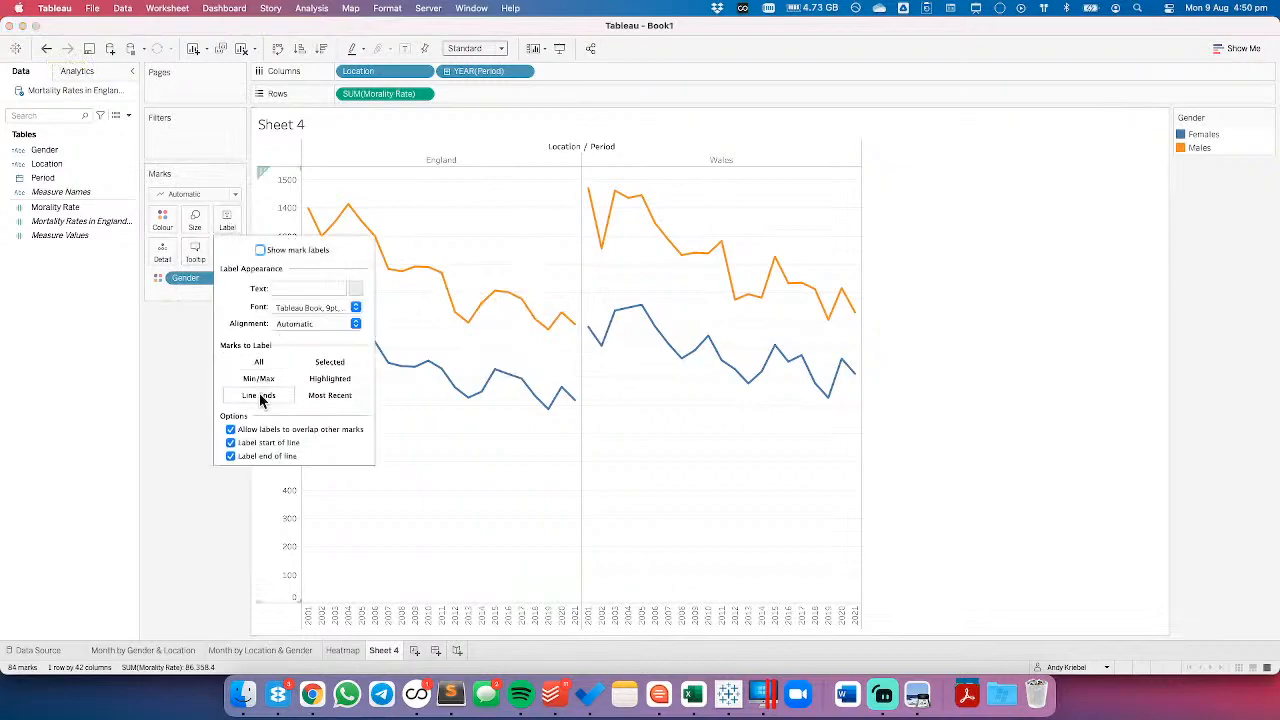
left_click(260, 250)
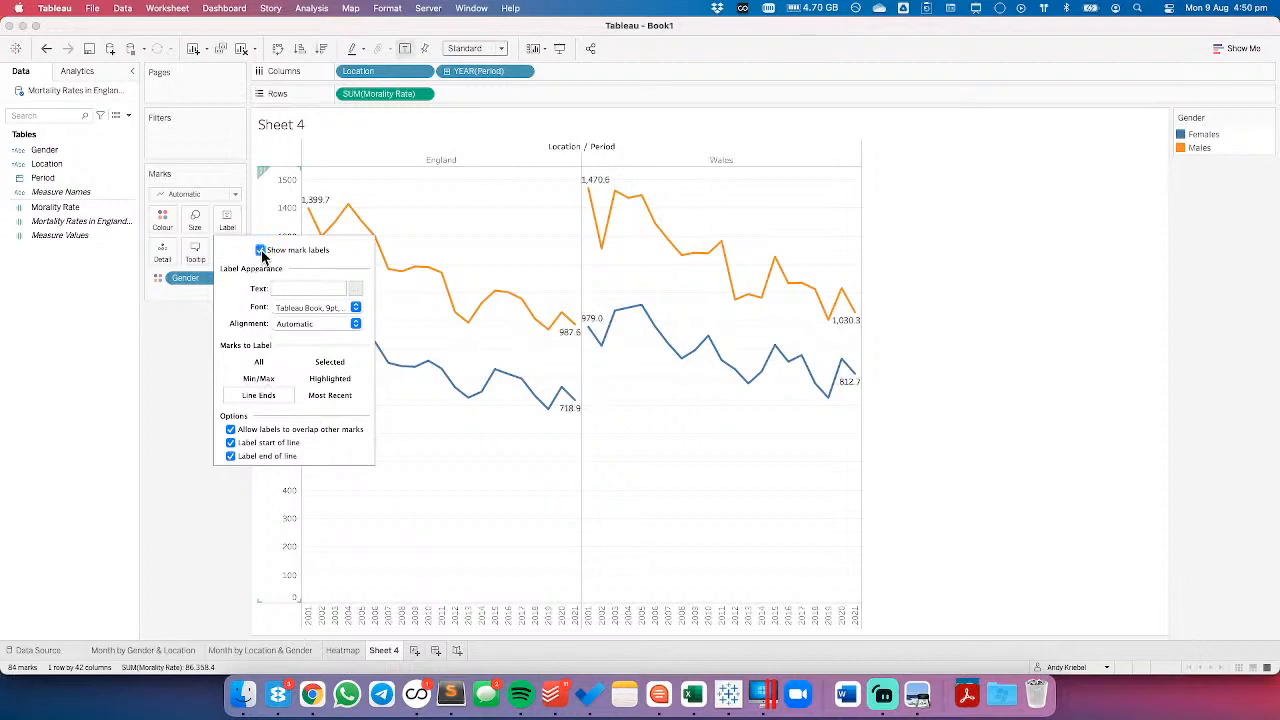
left_click(260, 380)
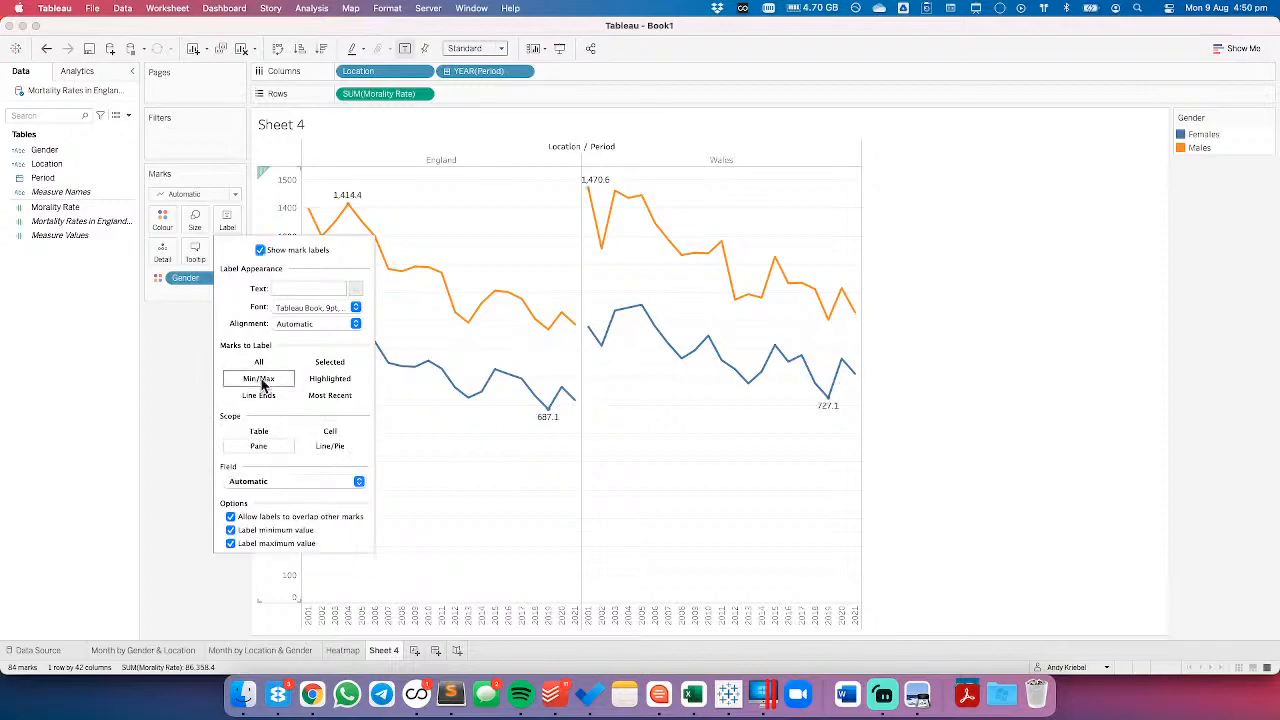
- Base the minimum and maximum labels on the year of Period, and show Morality Rate as the label value
left_click(267, 483)
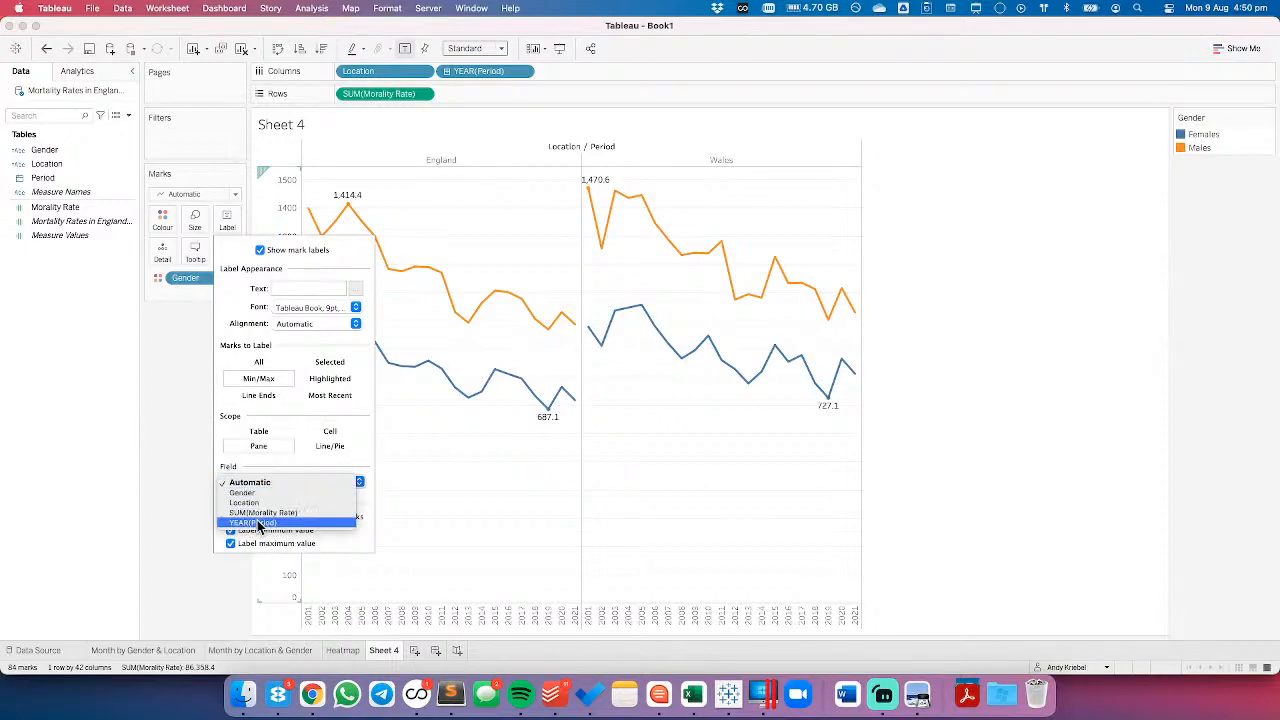
left_click(257, 522)
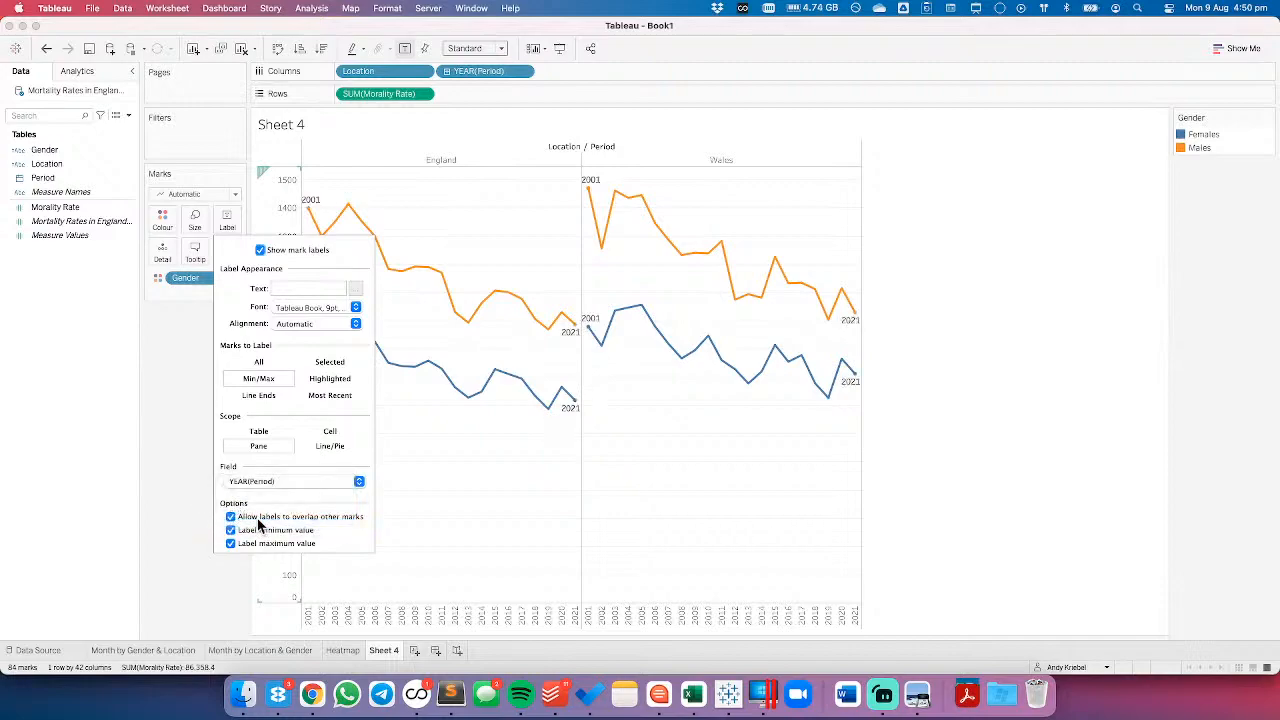
left_click(199, 421)
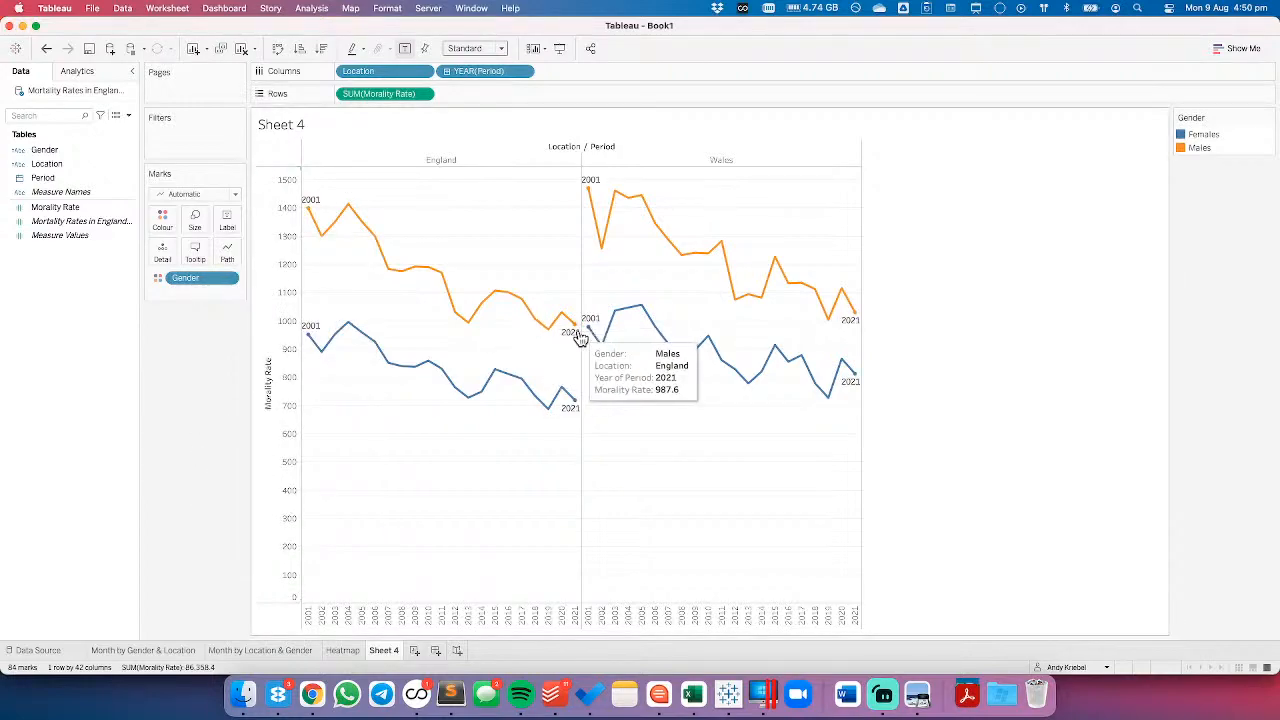
left_click_drag(80, 207, 225, 227)
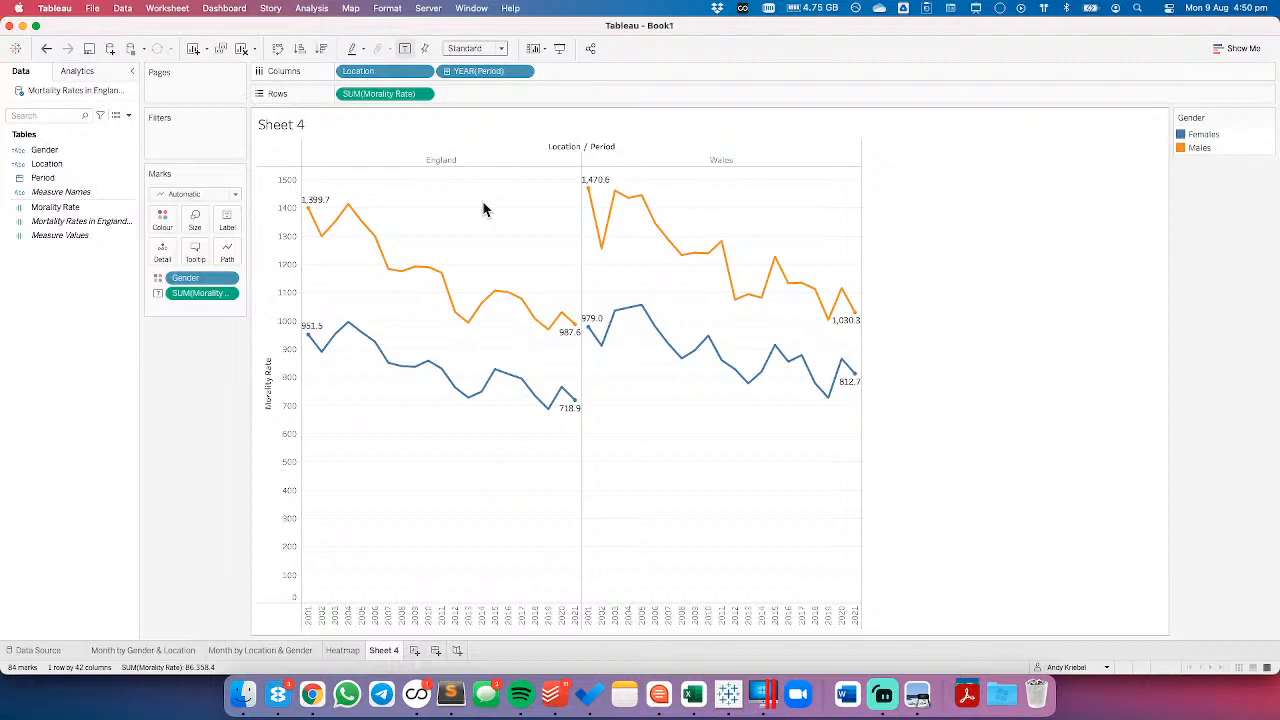
- Look at the original ONS mortality chart in Chrome and return to Tableau
key("super+Tab")
key("super+Tab")
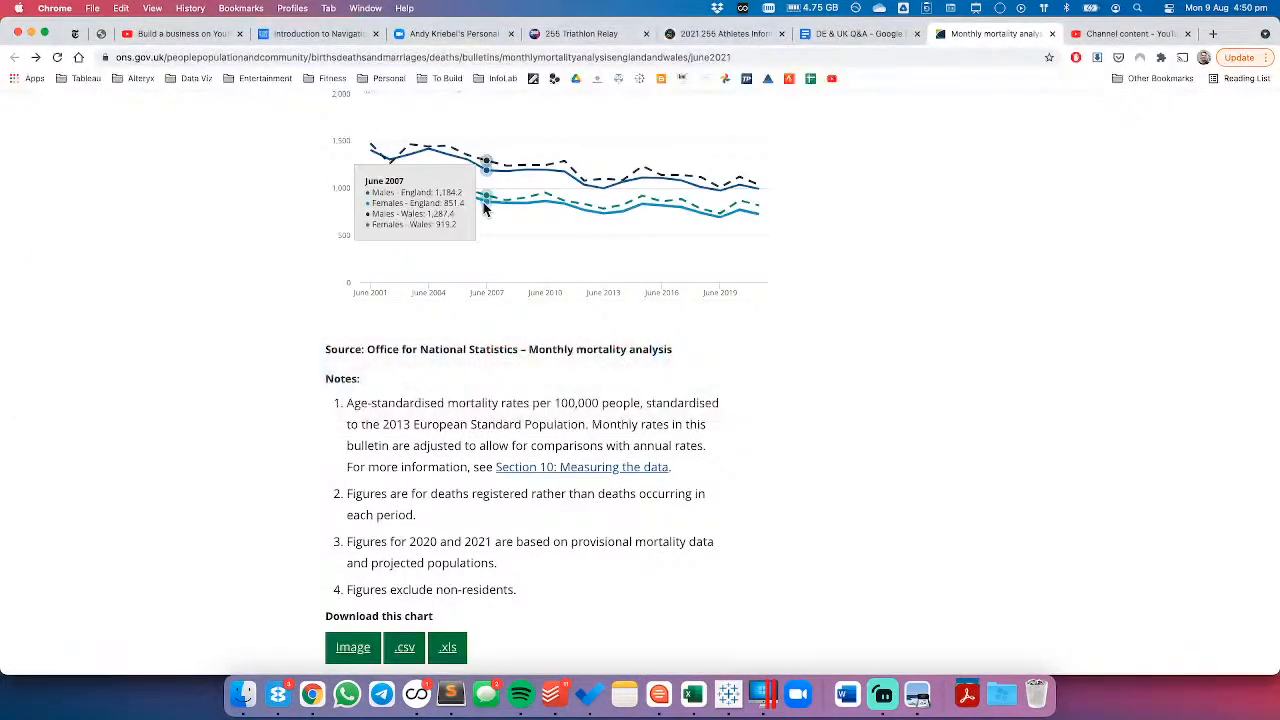
key("super+Tab")
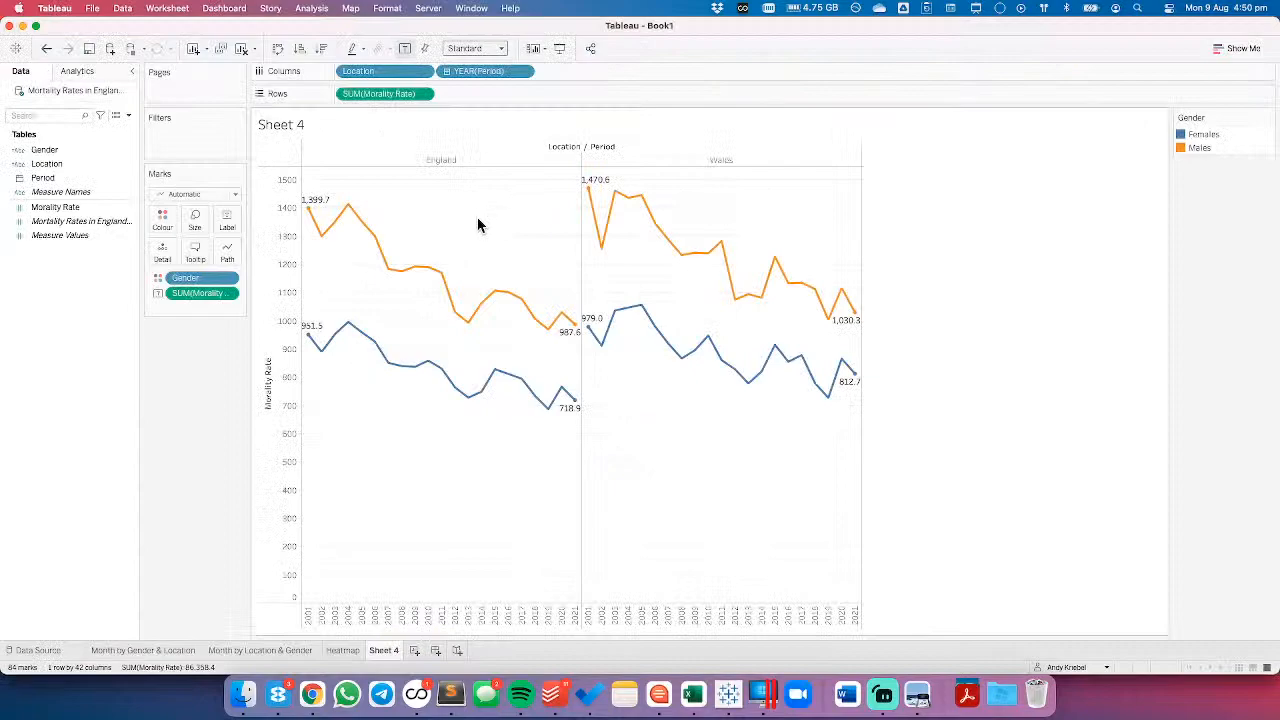
- Set the default number format of Morality Rate to Number (Custom) with 0 decimal places
right_click(78, 208)
mouse_move(129, 360)
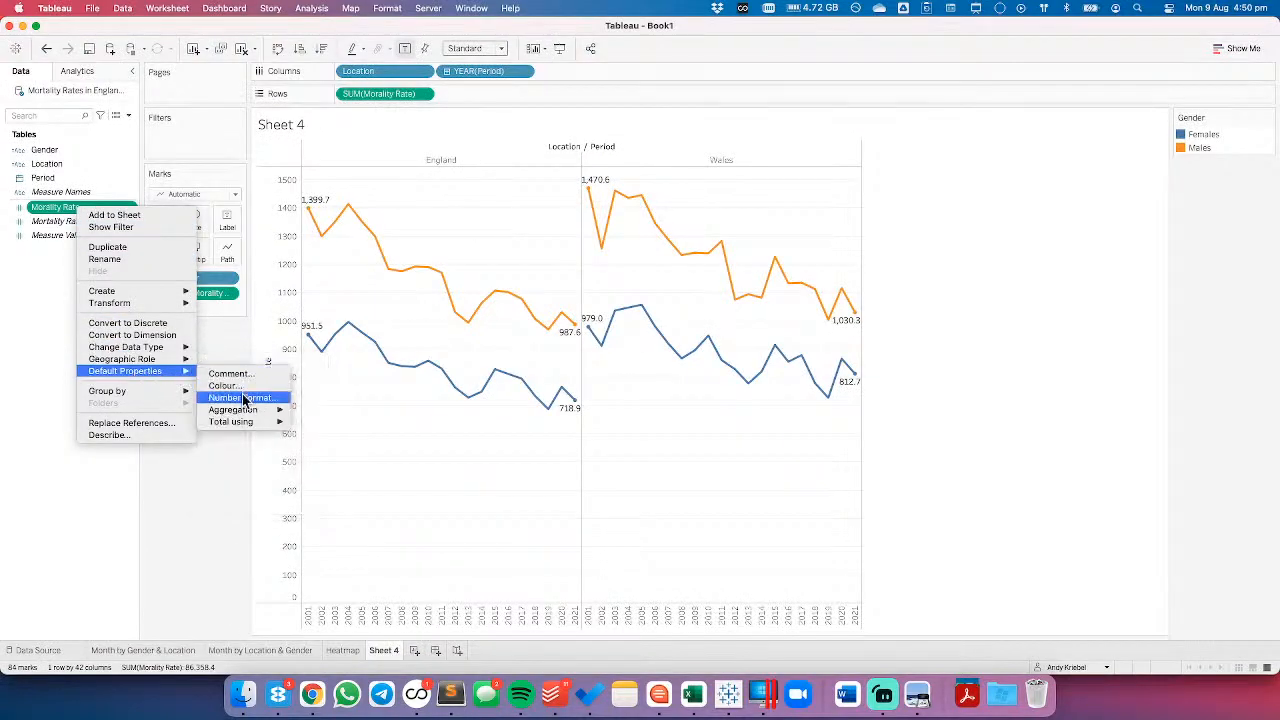
left_click(243, 399)
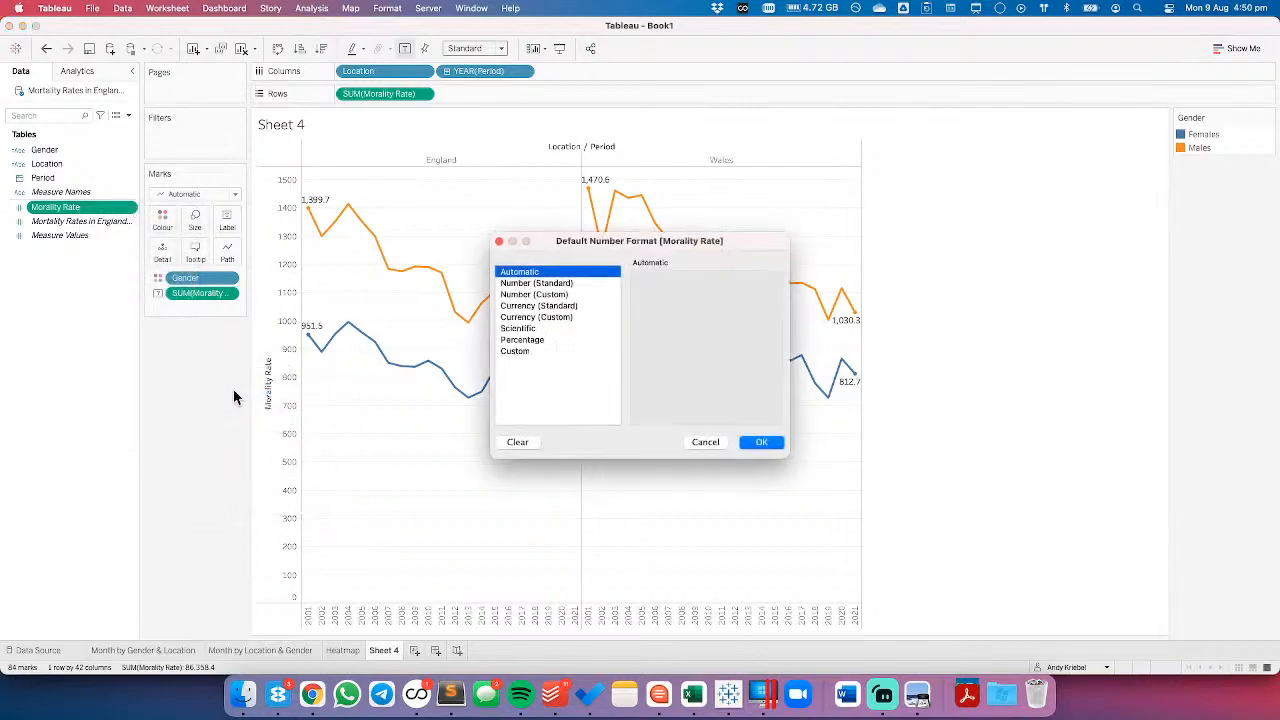
left_click(537, 295)
left_click(672, 297)
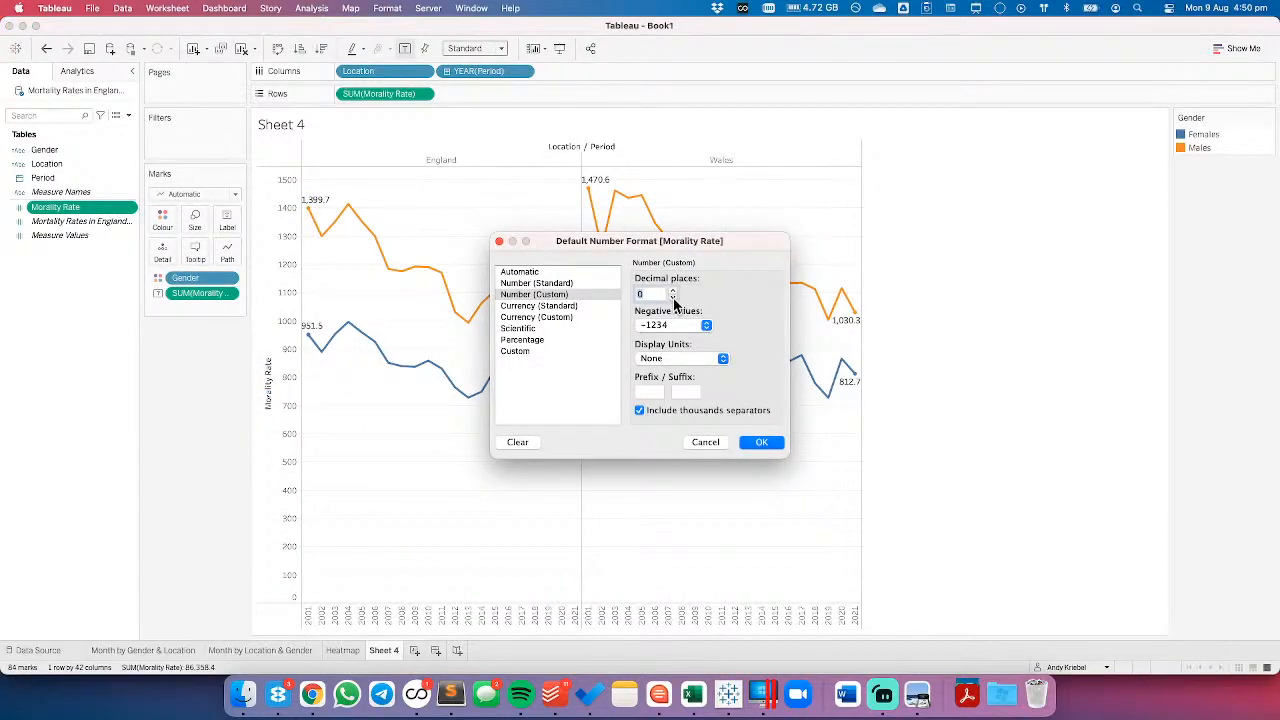
left_click(761, 442)
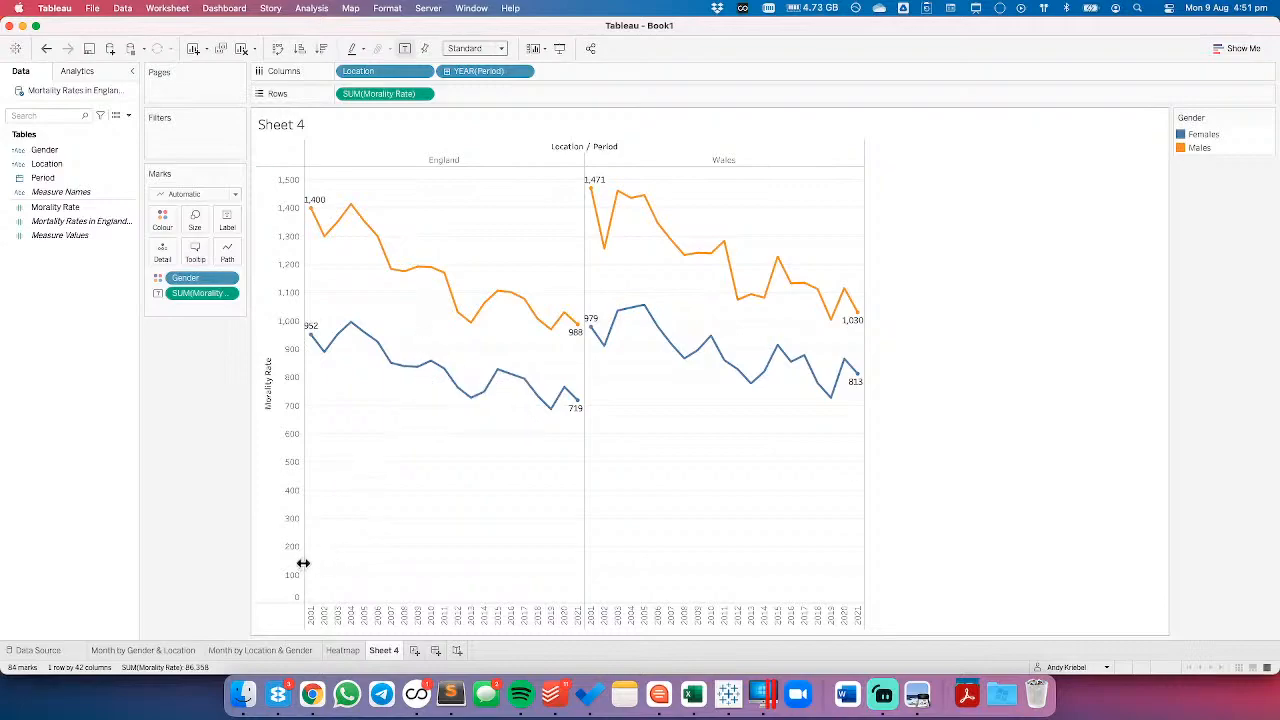
- Duplicate the Sheet 4 worksheet and start a calculated field named Females on the copy
right_click(391, 652)
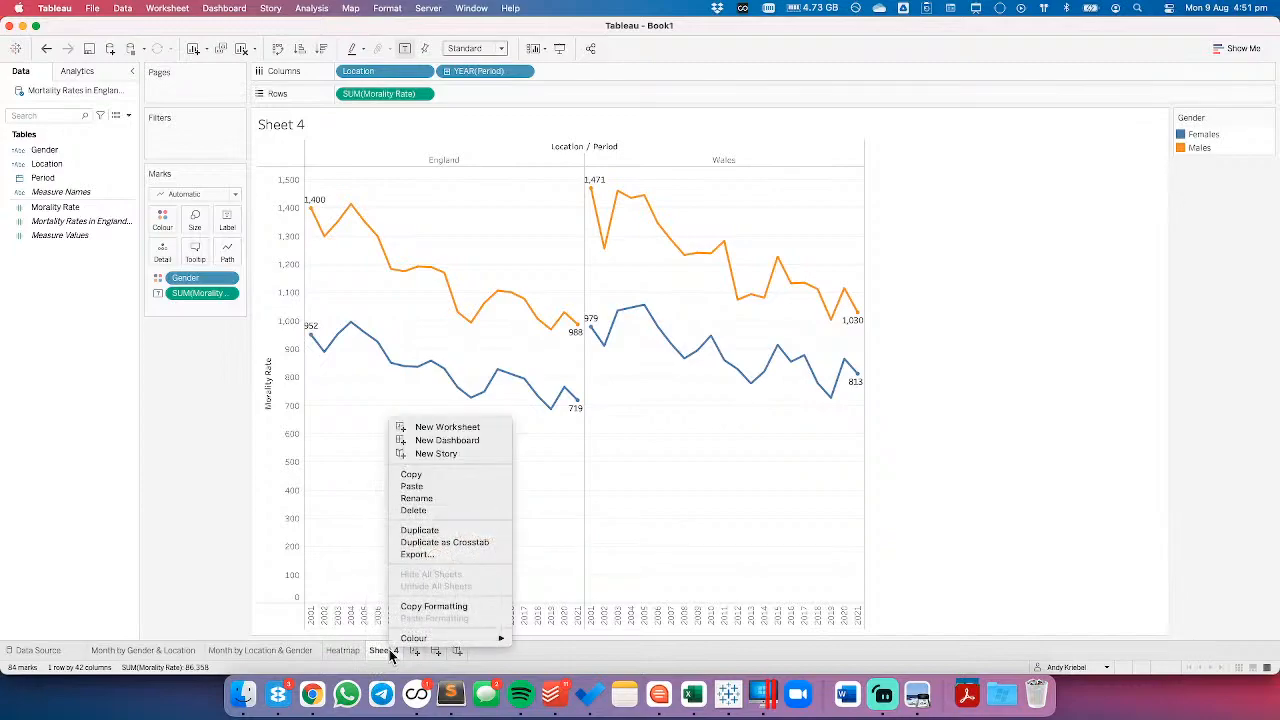
left_click(435, 535)
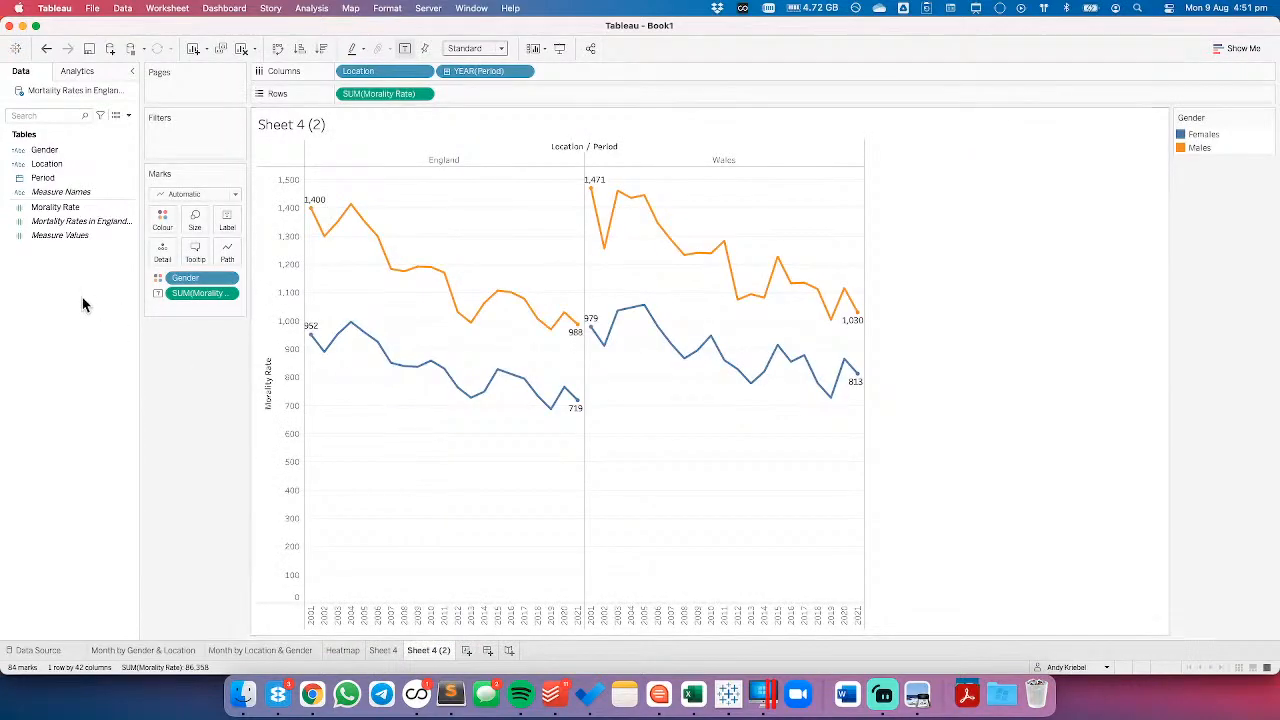
right_click(76, 284)
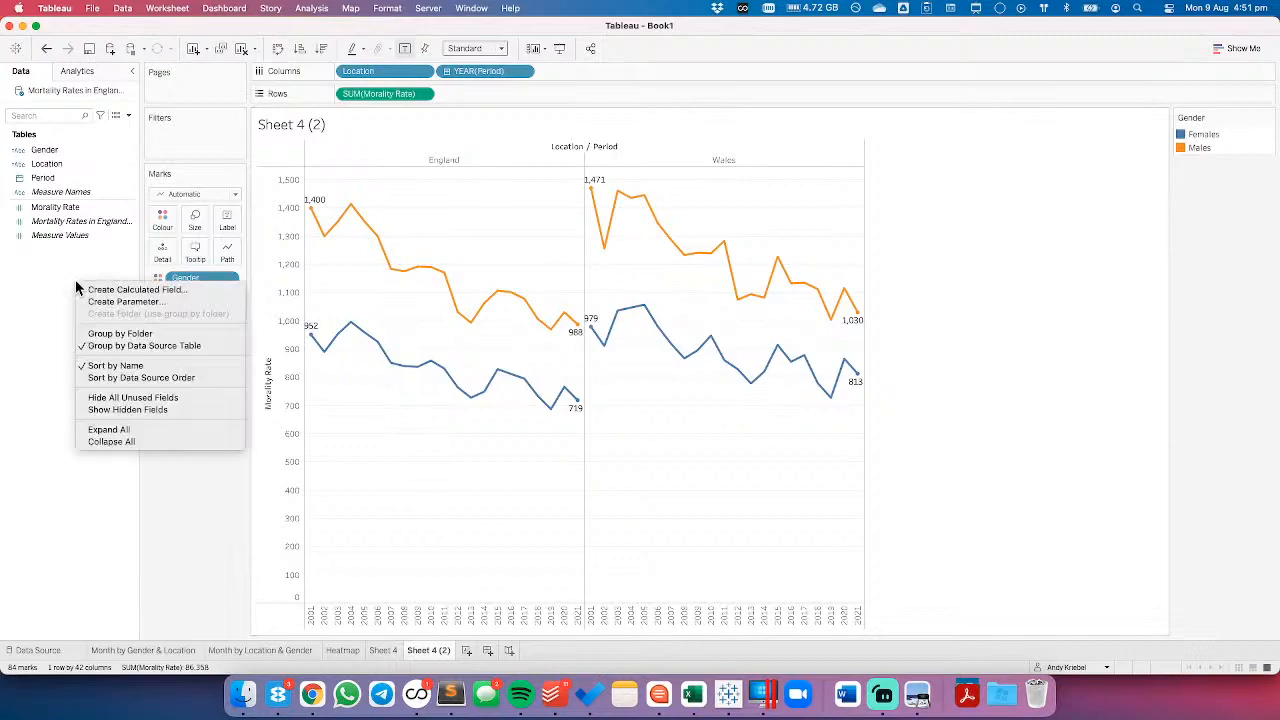
left_click(117, 290)
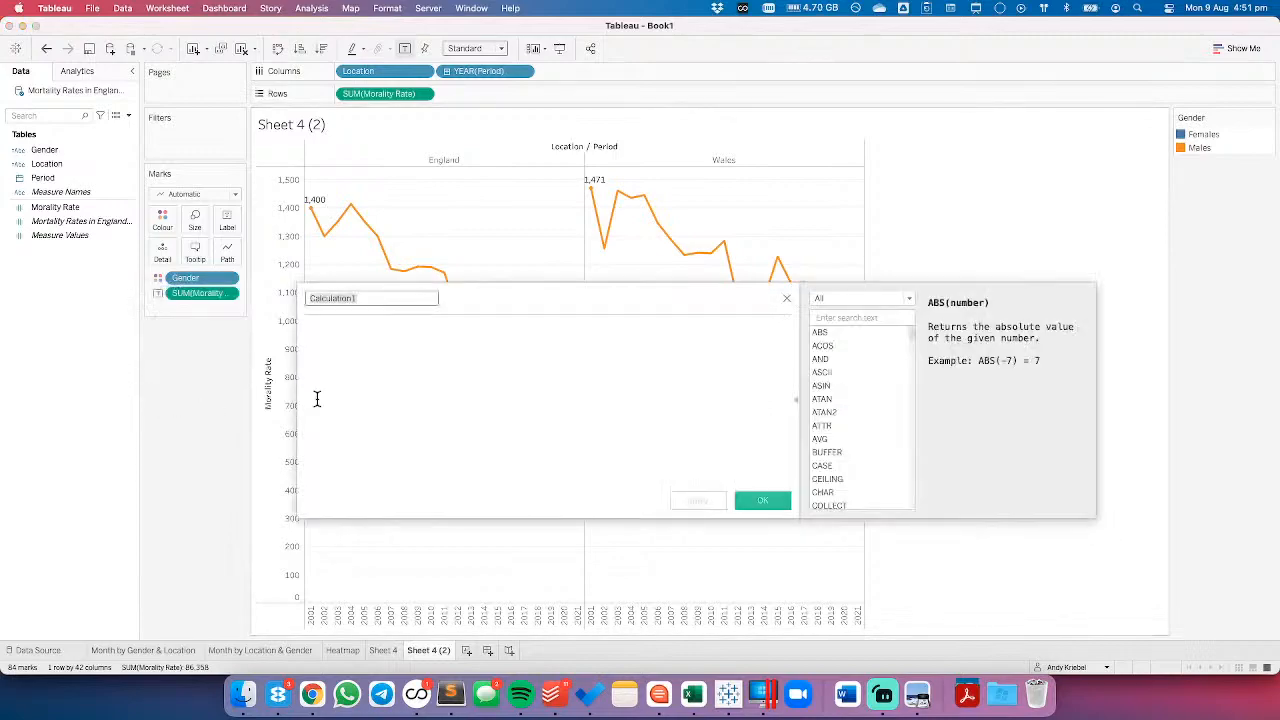
type("Mores")
key("Tab")
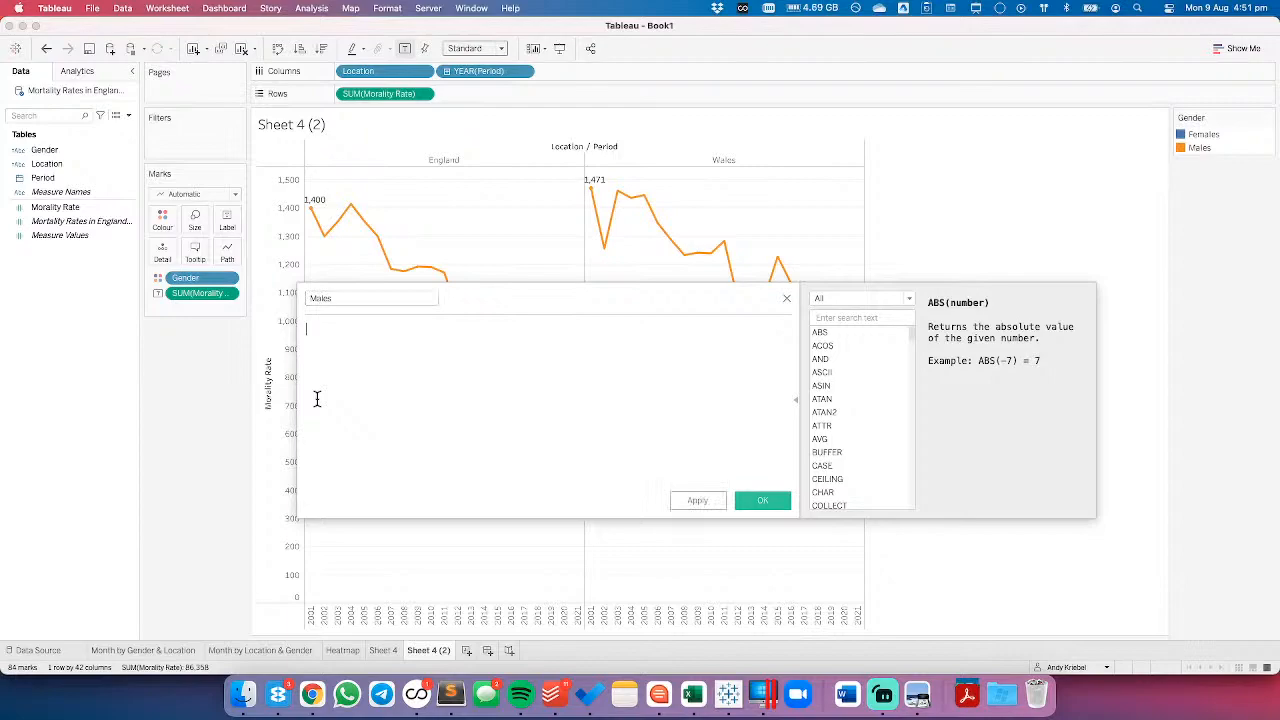
left_click(337, 297)
type("Females")
key("Tab")
- Define the Females calculation as IF [Gender]='Females' THEN [Morality Rate] END and save it
type("IF gend")
key("Return")
type("='Females' THEN ")
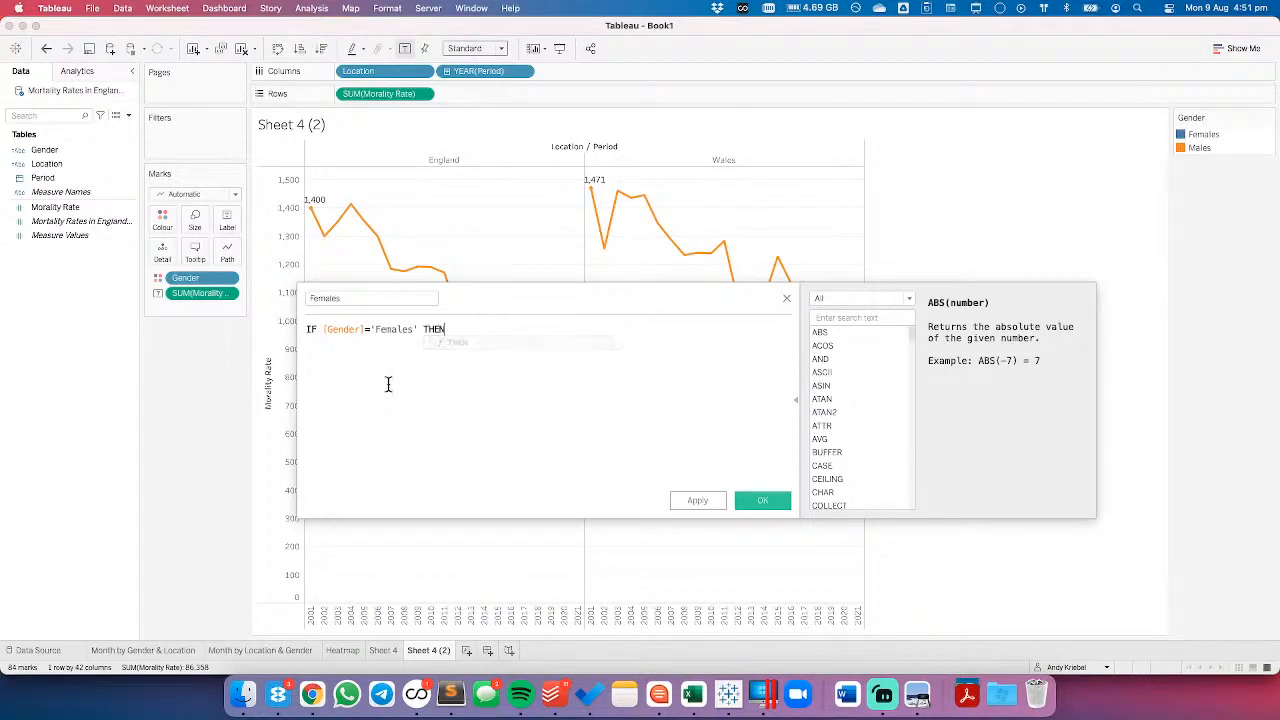
type("[Morality Rate]")
key("Return")
key("Return")
type("END")
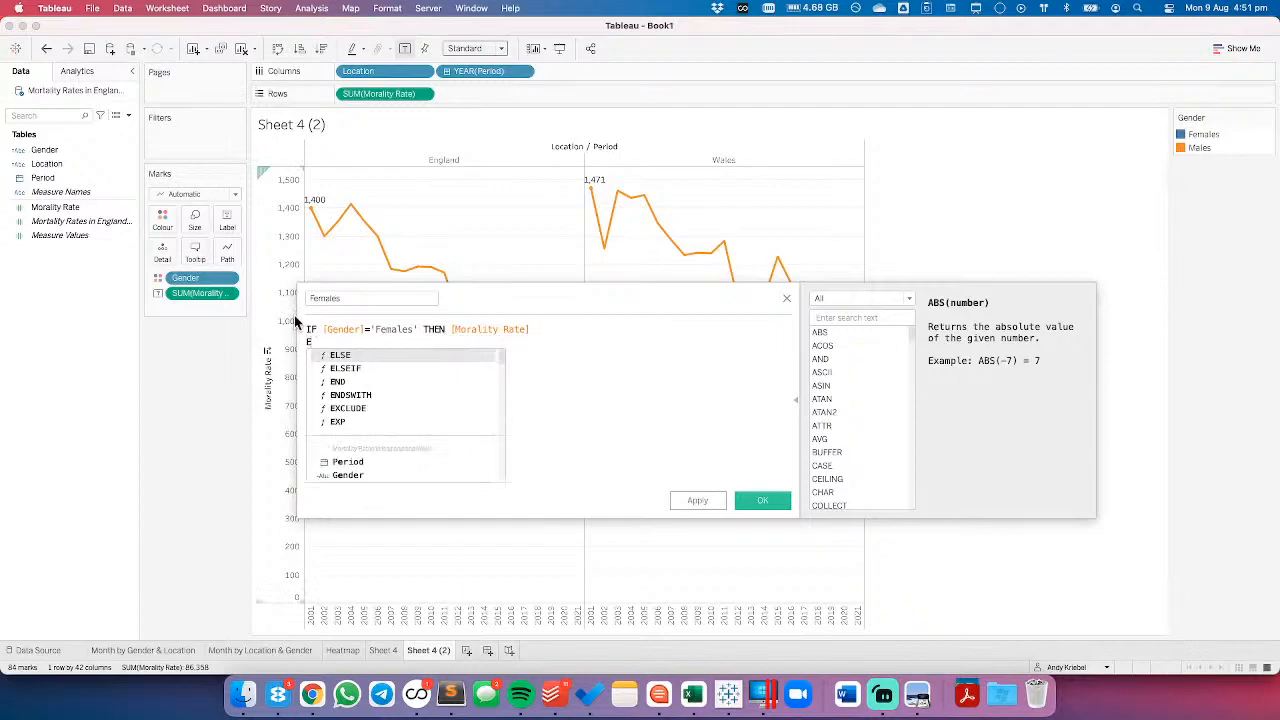
key("Escape")
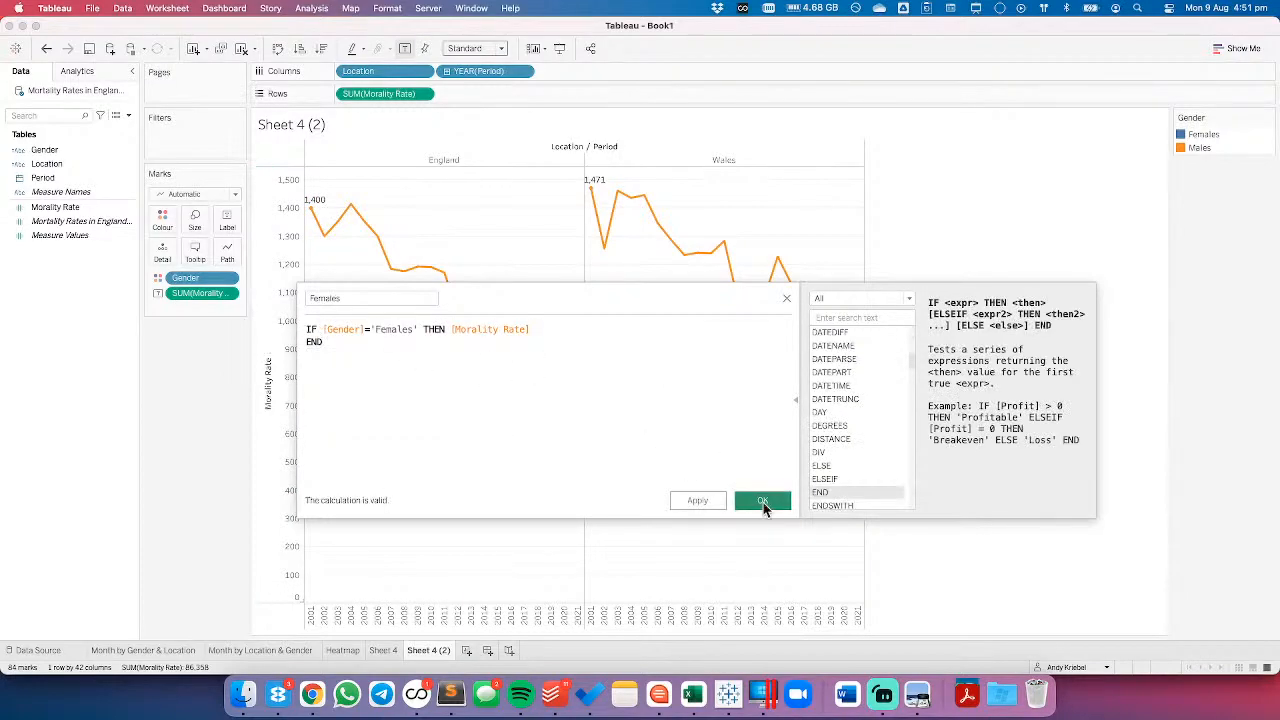
left_click(762, 500)
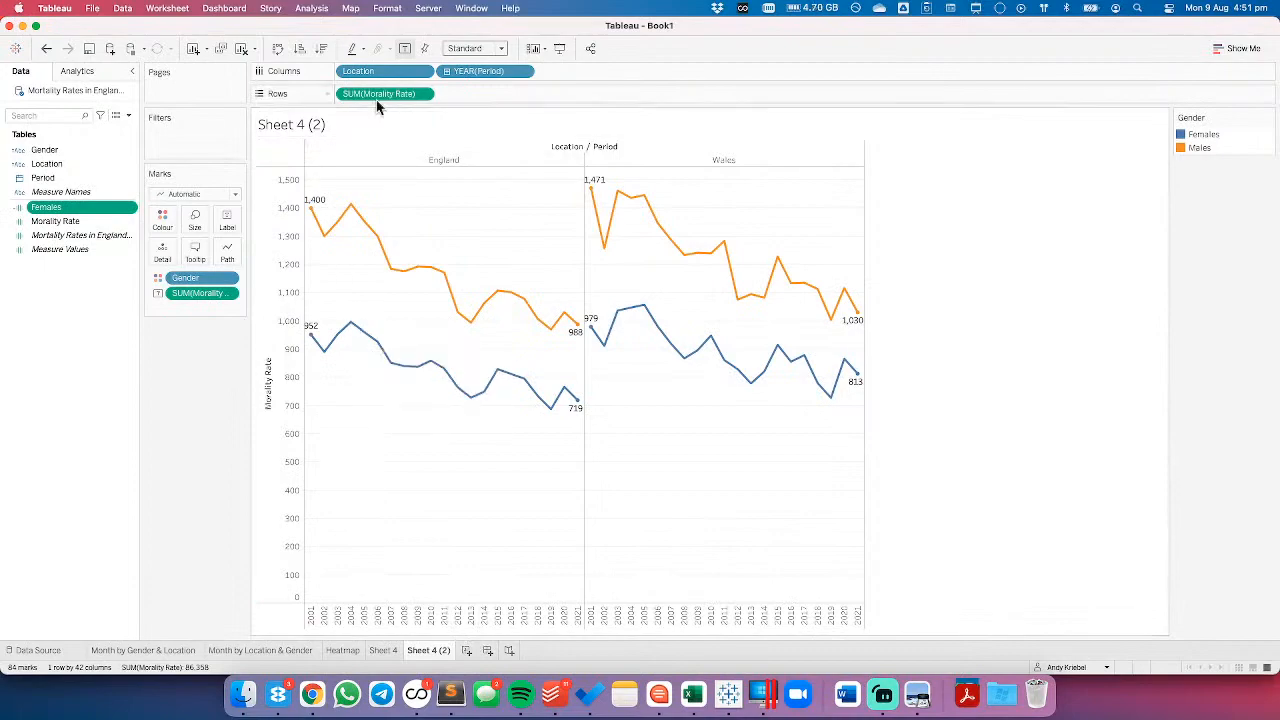
- Add Females as a dual axis on the Morality Rate line chart and synchronise the two axes
left_click_drag(72, 212, 856, 334)
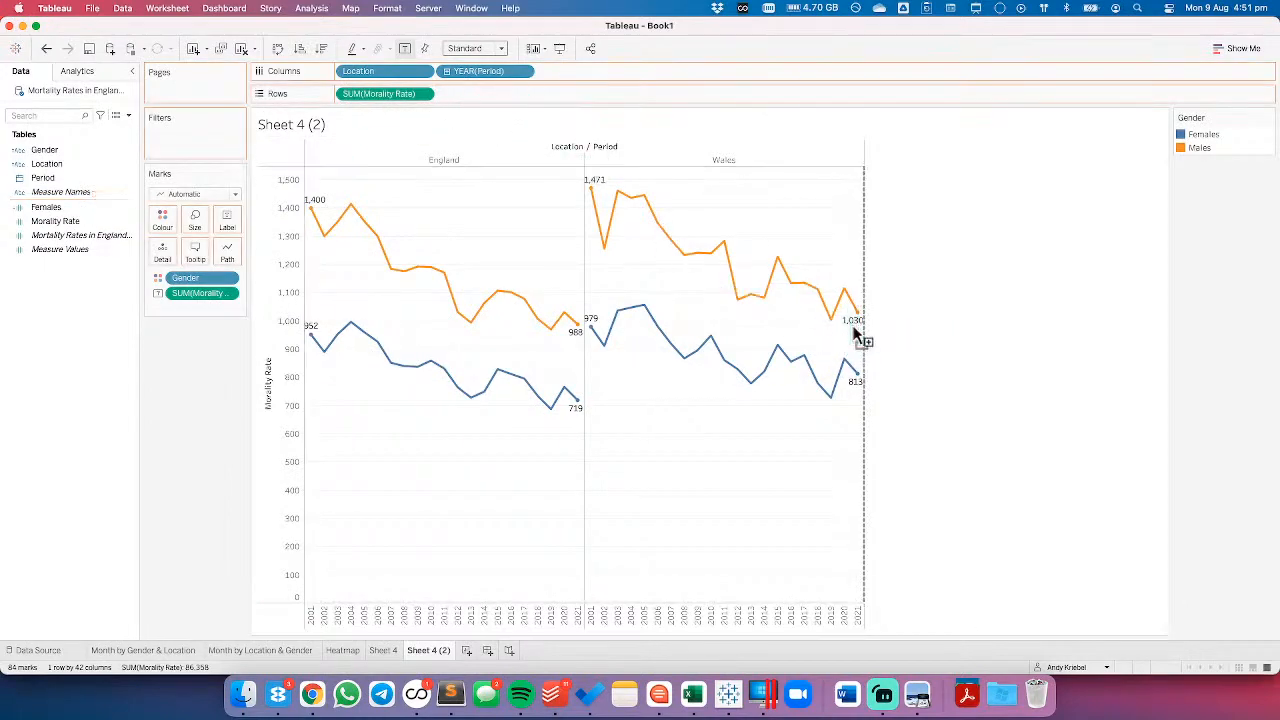
right_click(897, 324)
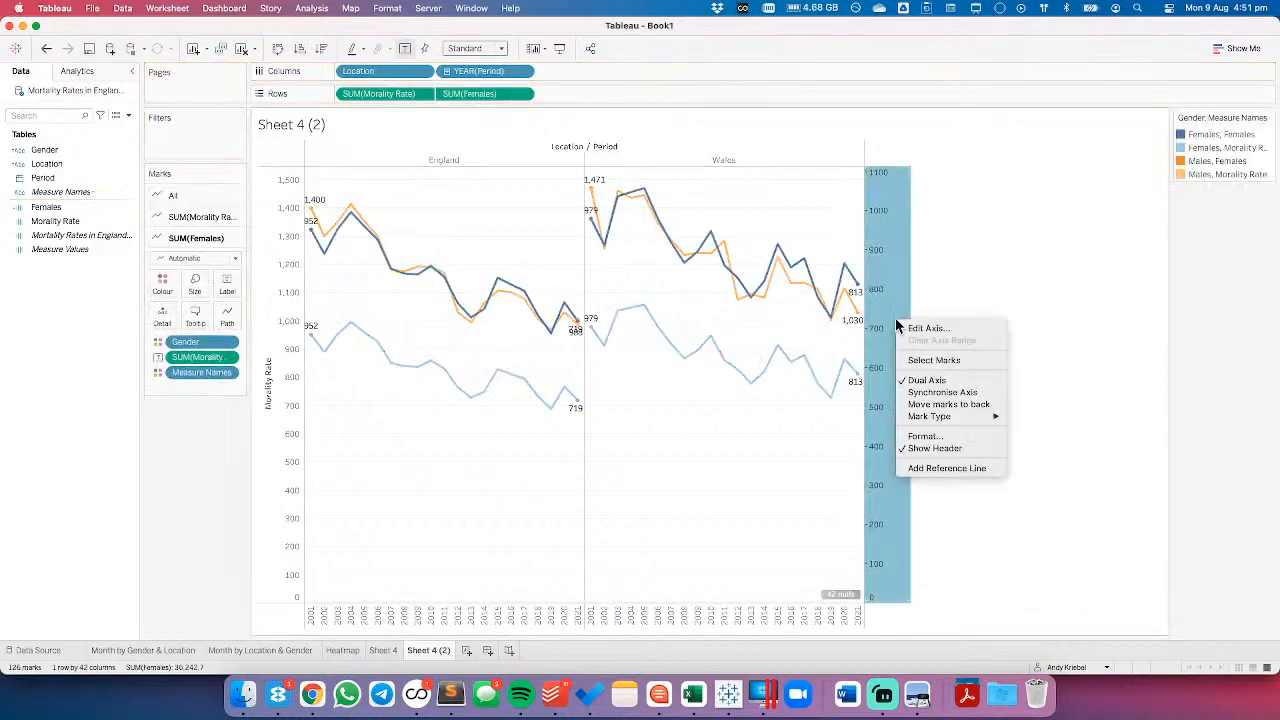
left_click(928, 394)
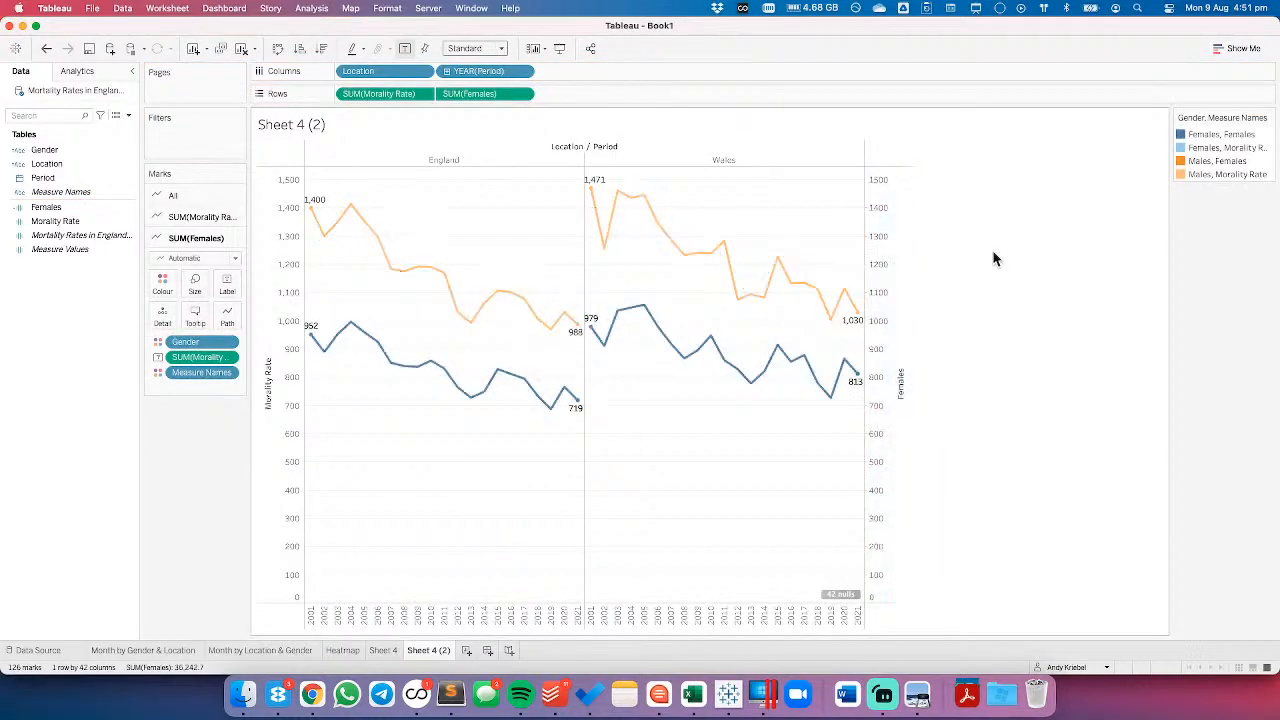
- Remove Measure Names from the colouring of all marks and change the Females mark type to Area
left_click(180, 195)
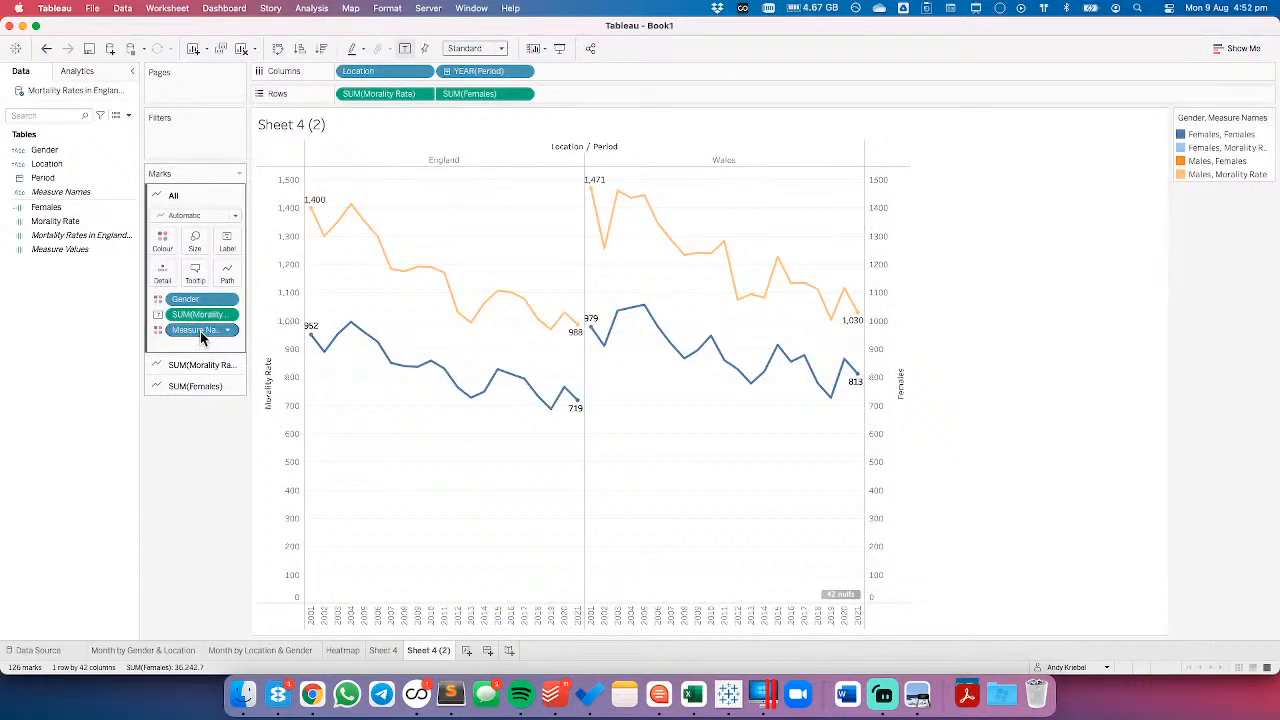
left_click_drag(200, 331, 89, 352)
left_click(195, 371)
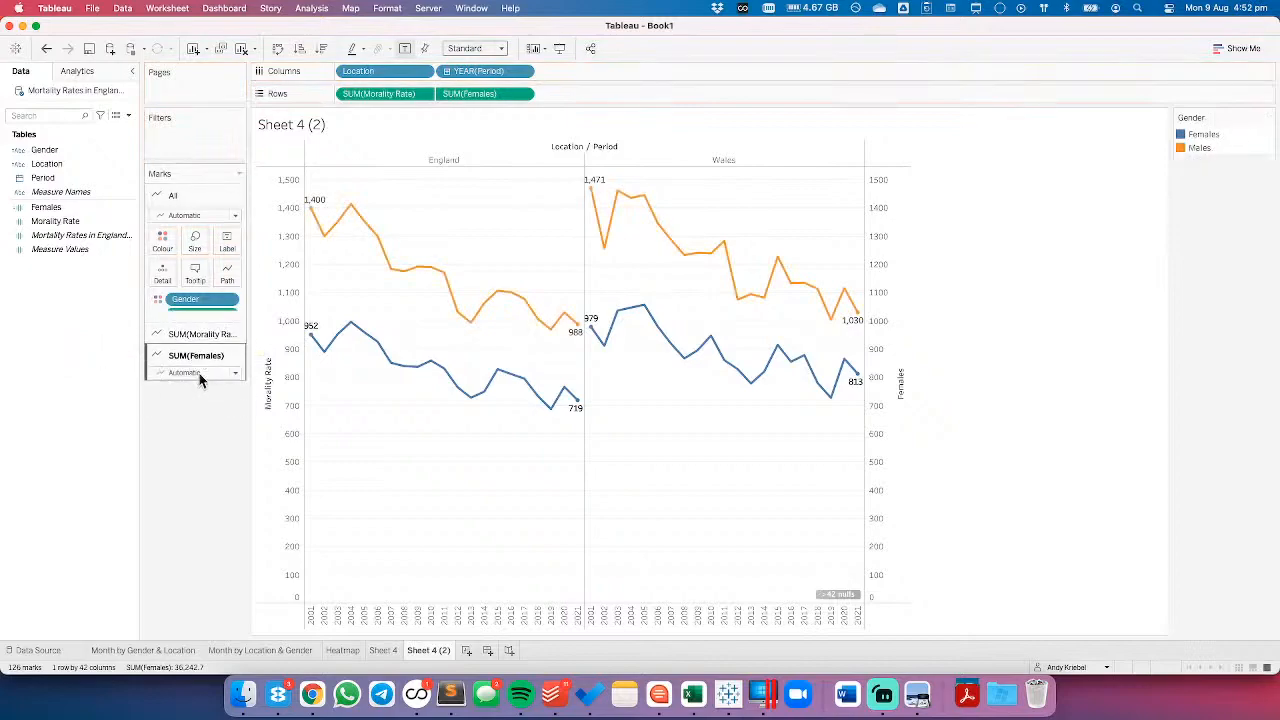
left_click(175, 260)
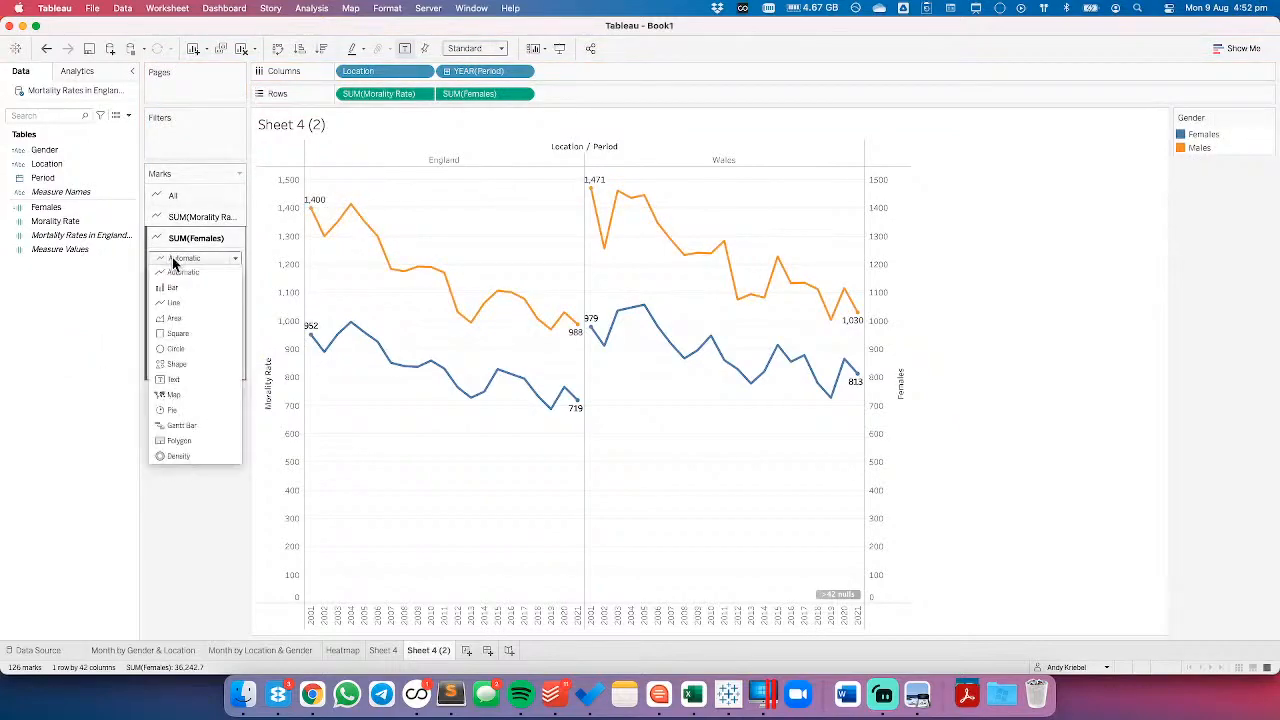
left_click(174, 318)
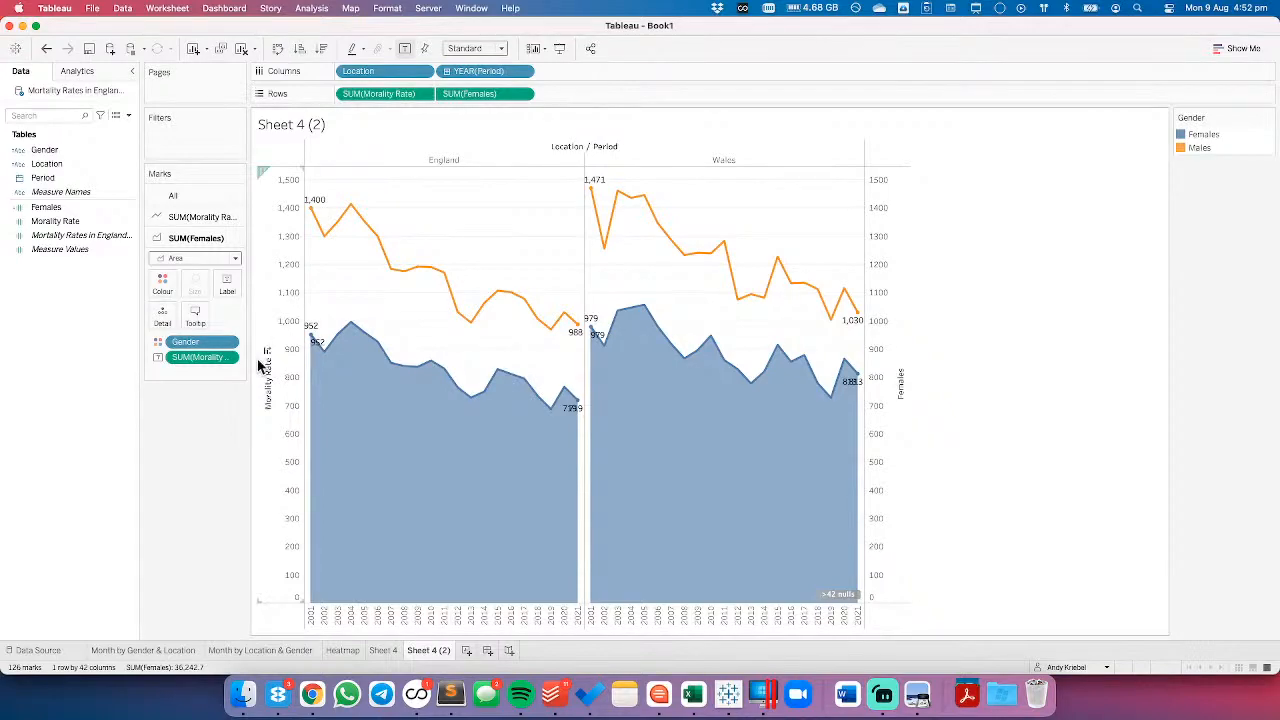
- Duplicate the Females field and edit the copy into Males, defined as IF [Gender]='Males' THEN [Morality Rate] END
right_click(60, 210)
left_click(95, 294)
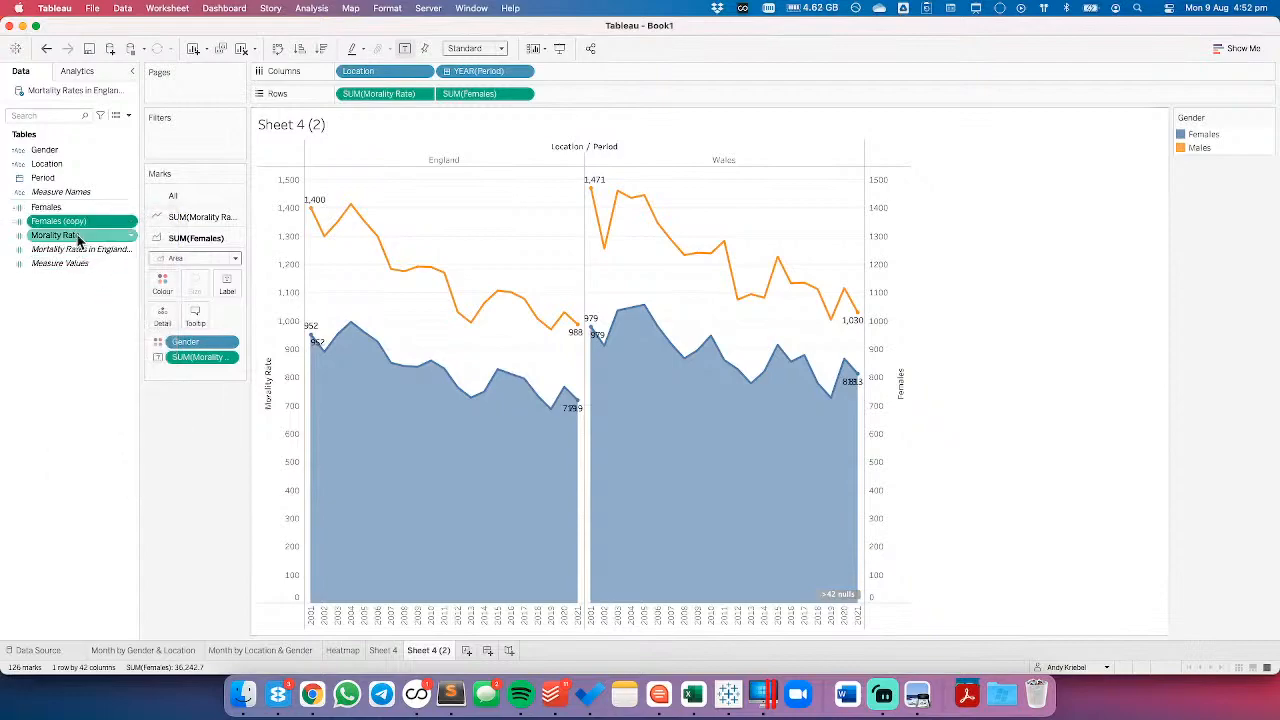
right_click(70, 223)
left_click(95, 293)
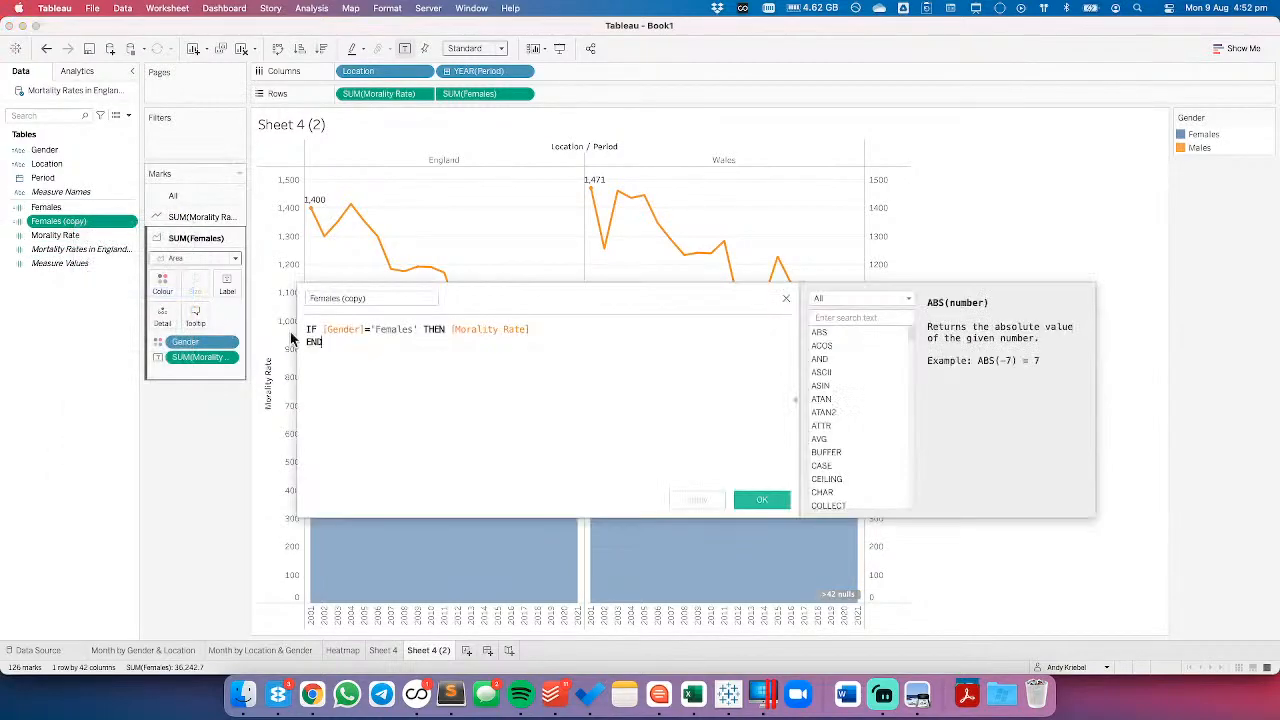
left_click_drag(391, 297, 308, 297)
type("Males")
double_click(394, 331)
type("Males")
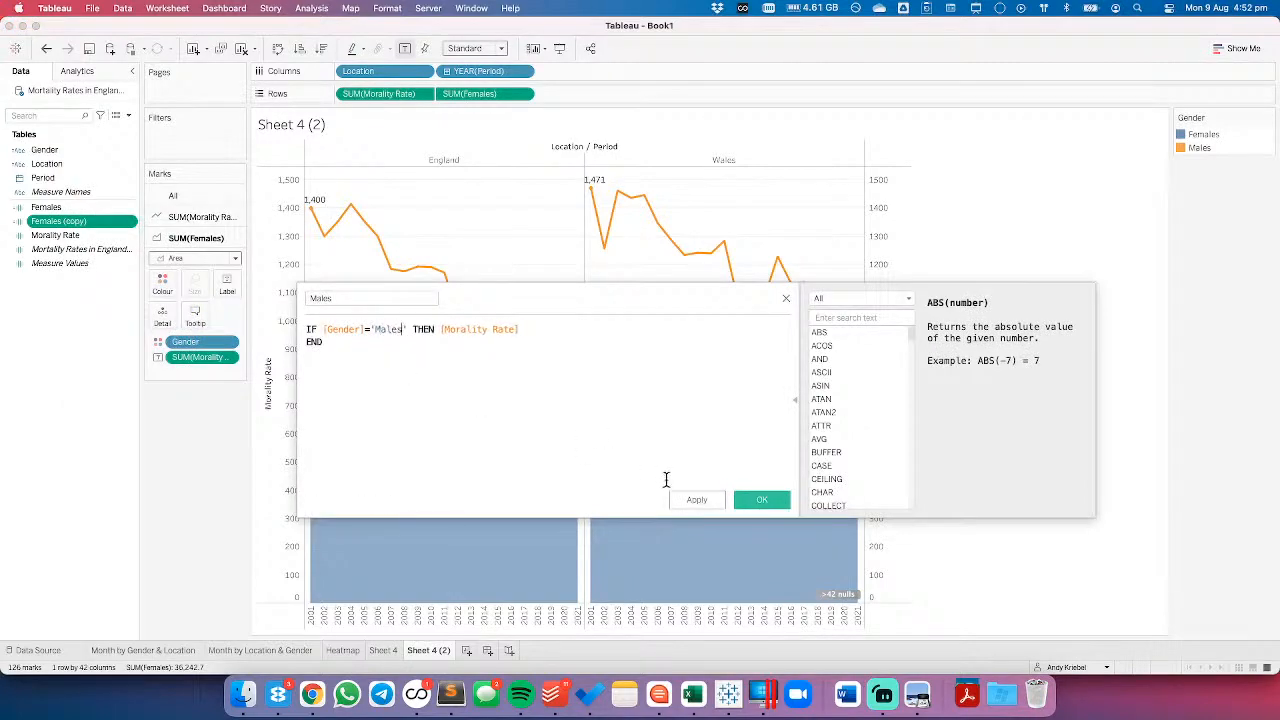
left_click(766, 500)
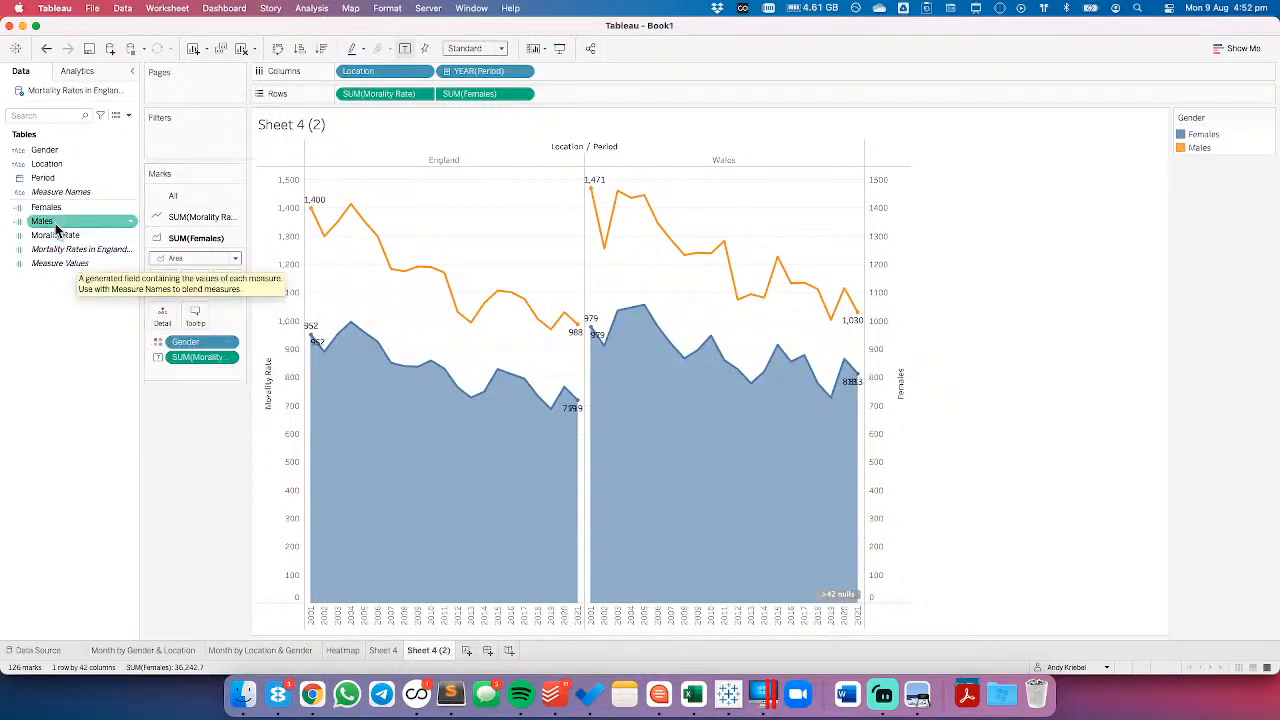
- Combine Males with Females on the secondary axis, colour the areas by Measure Names instead of Gender, and synchronise the axes
left_click_drag(45, 221, 881, 289)
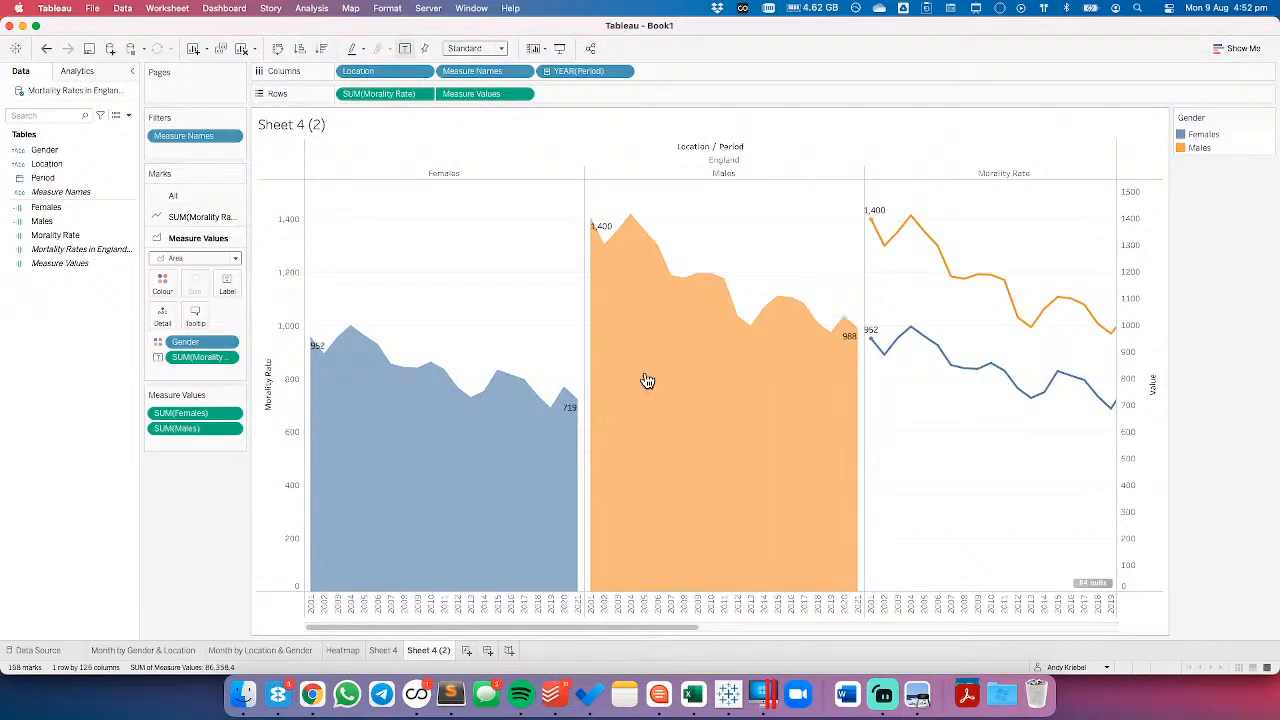
left_click_drag(491, 77, 162, 284)
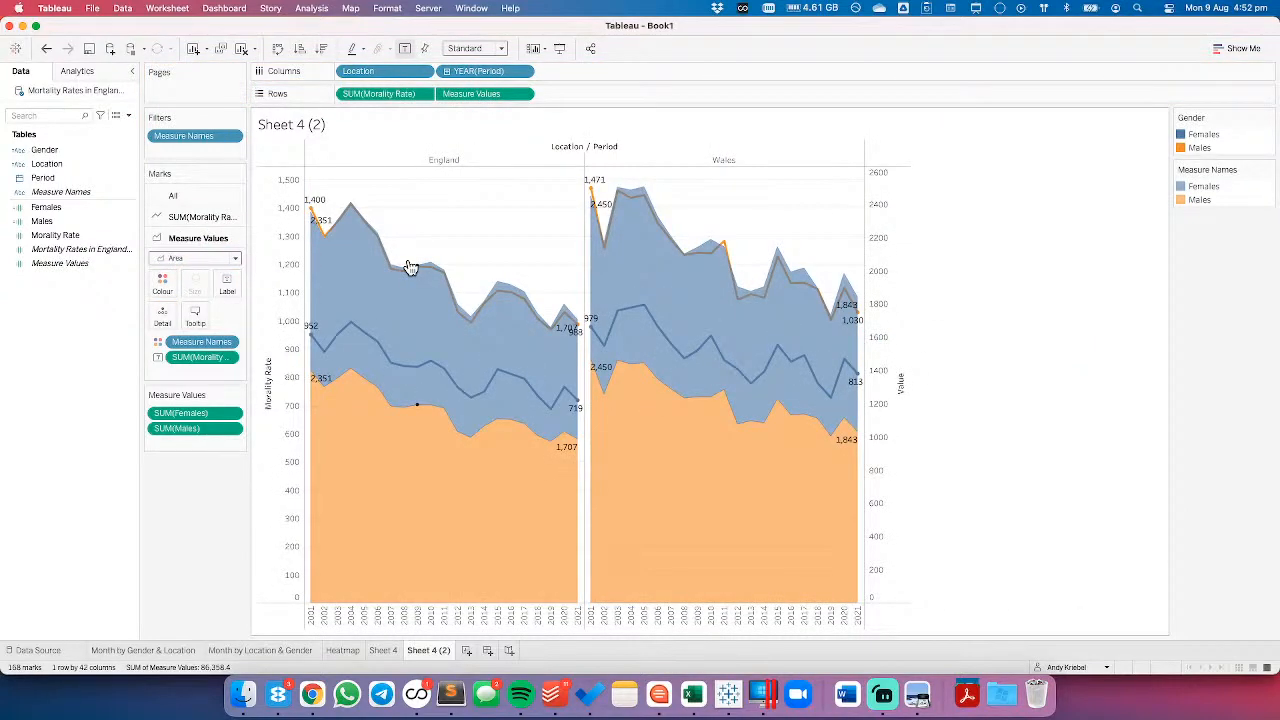
right_click(893, 276)
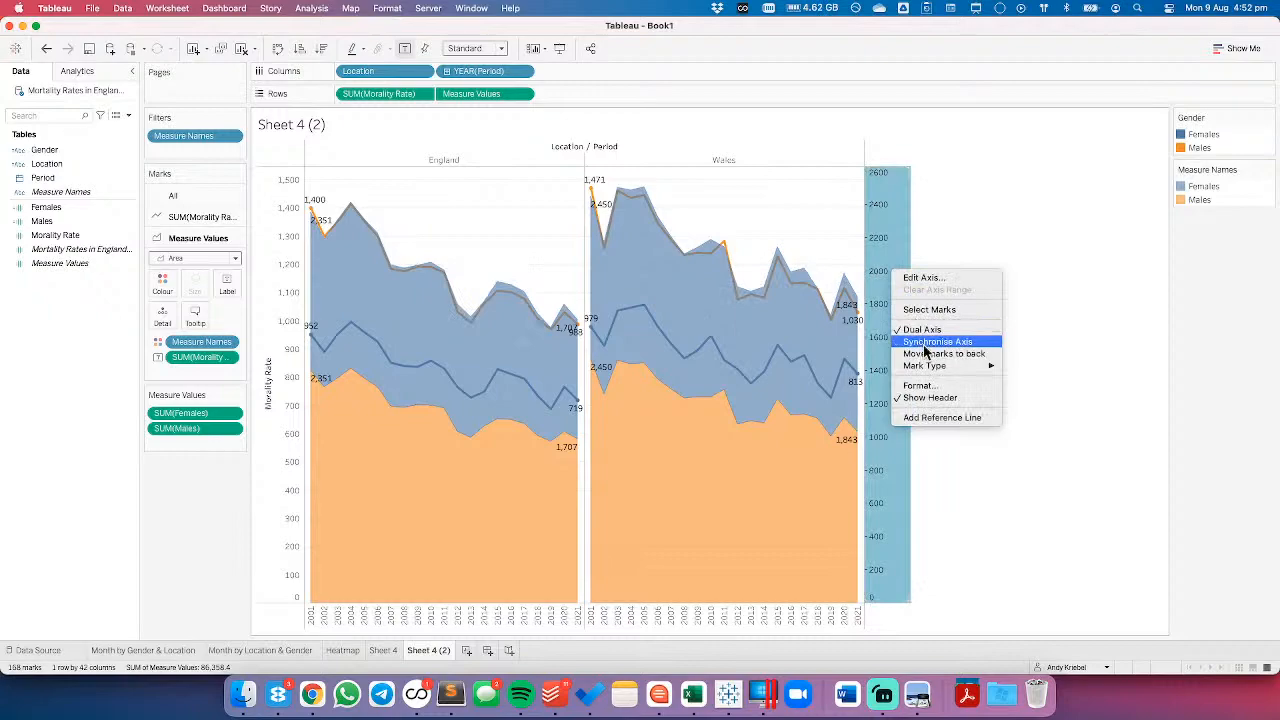
left_click(925, 337)
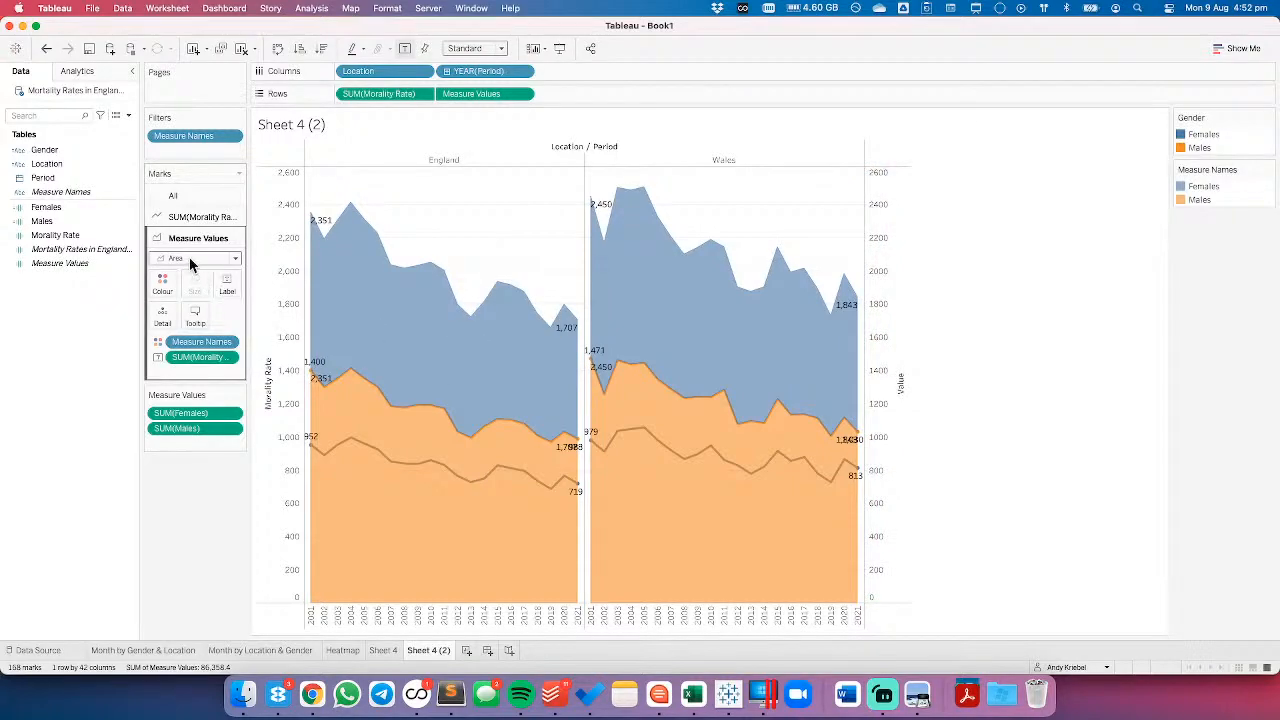
- Turn off mark stacking so the Females and Males areas overlap instead of adding up
left_click(314, 9)
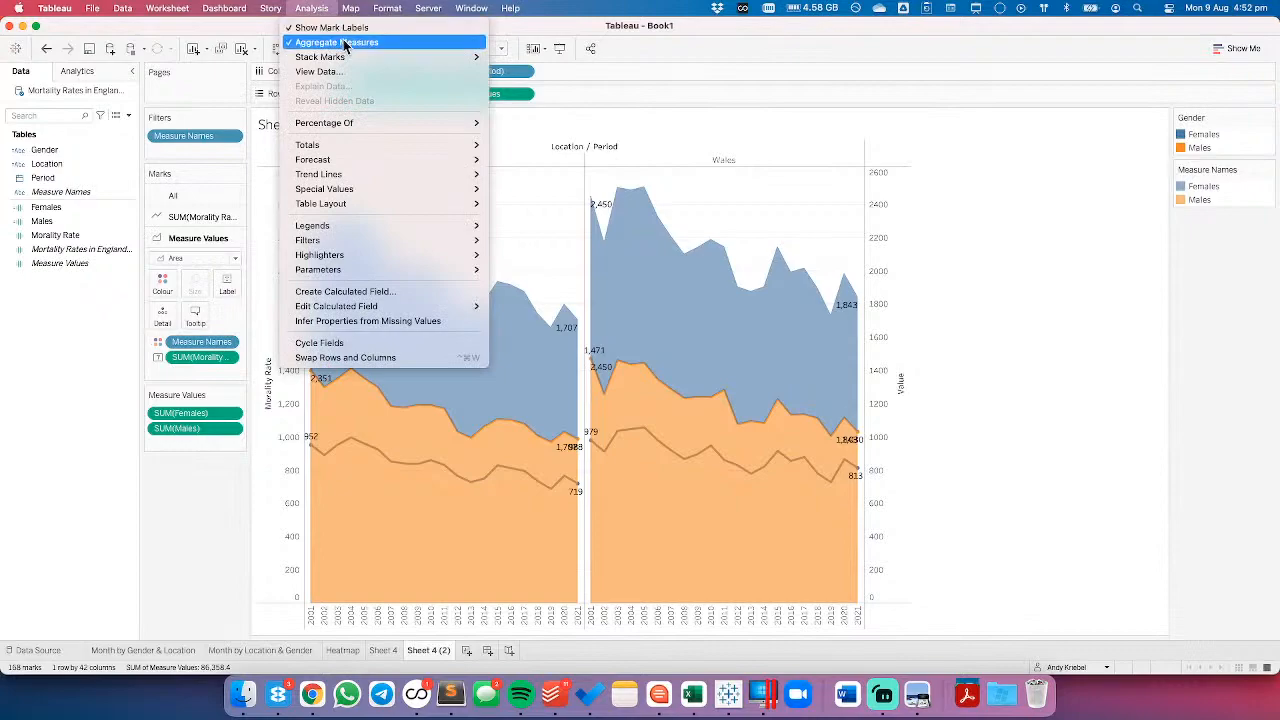
mouse_move(335, 57)
left_click(540, 97)
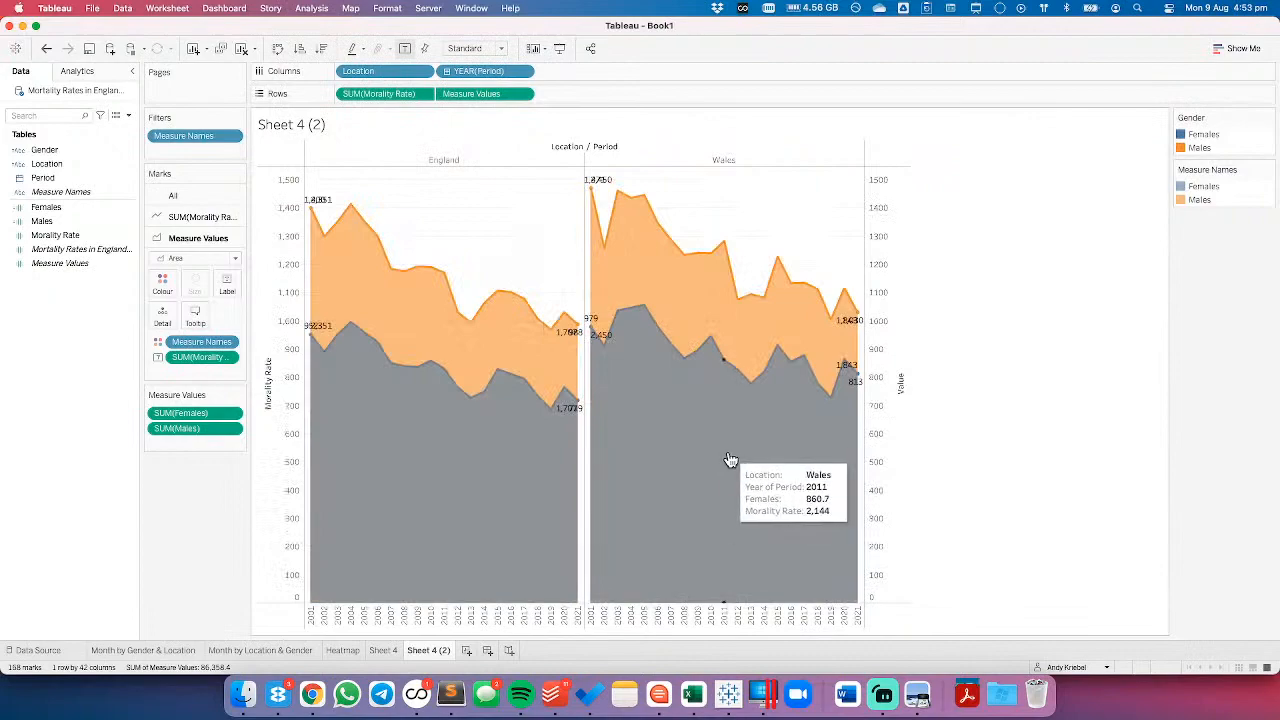
- Change the Females area colour in the Measure Names colours to white, hex ffffff
left_click(1209, 188)
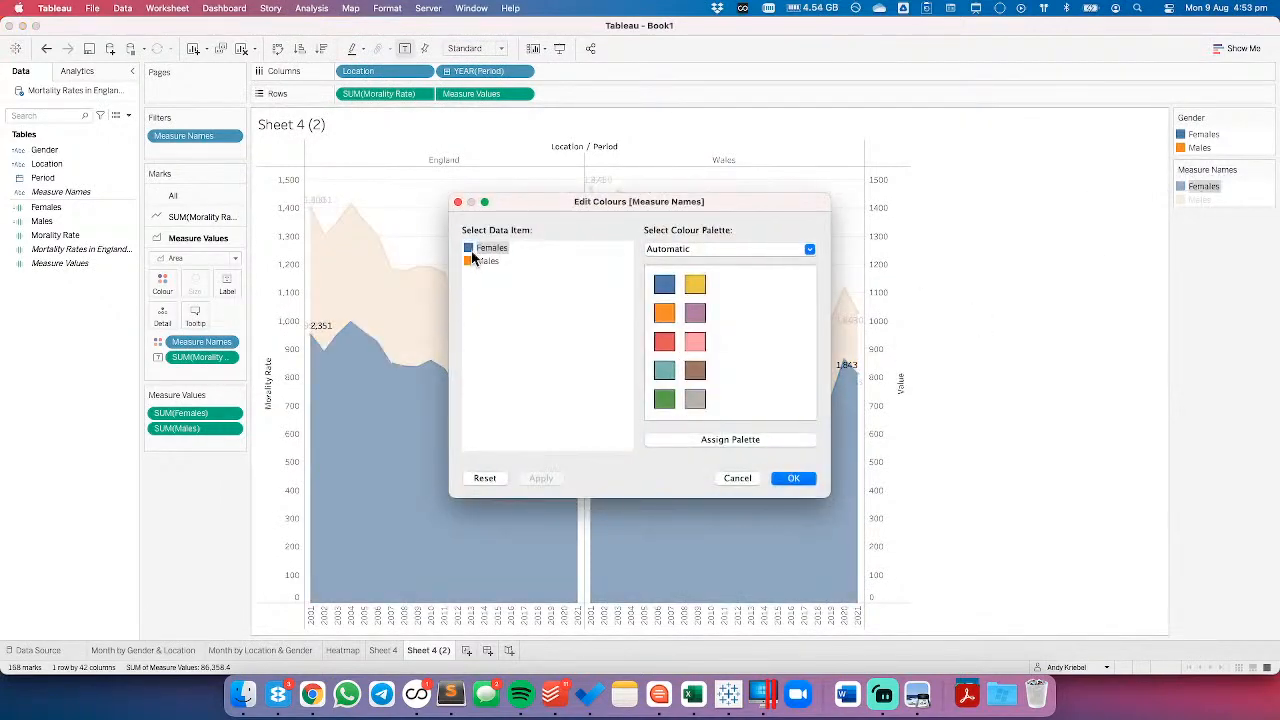
double_click(469, 250)
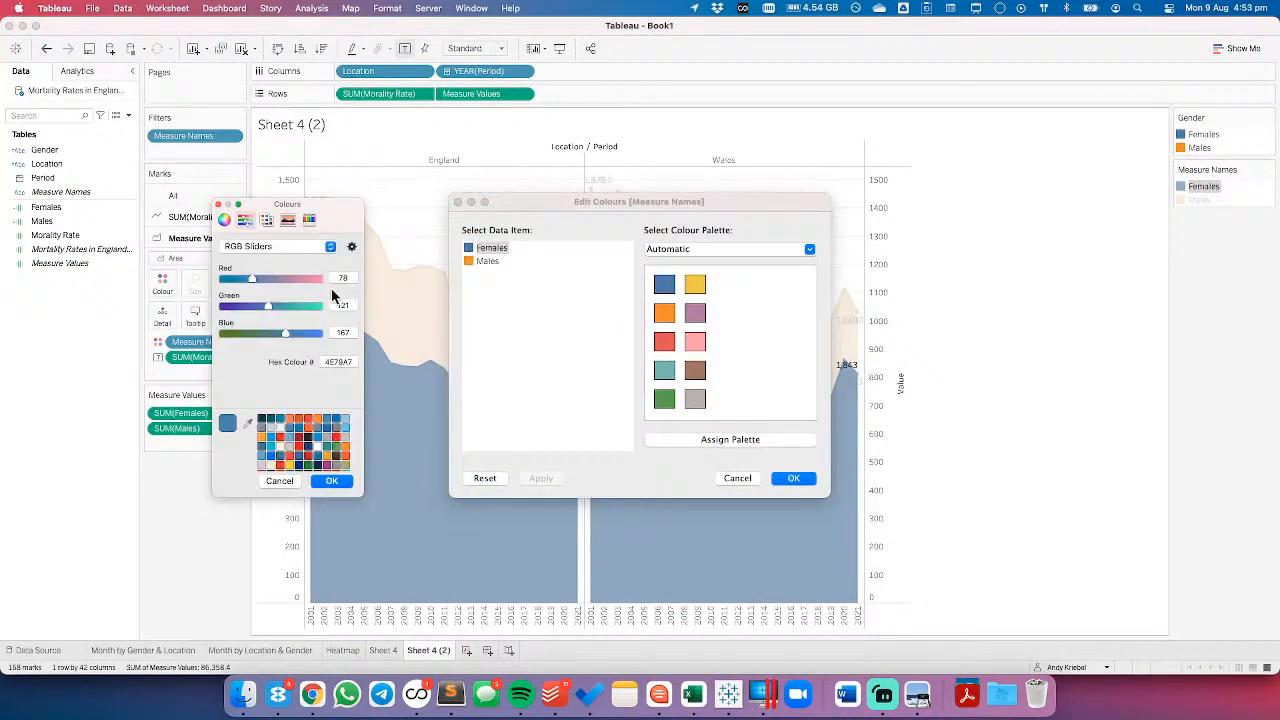
double_click(340, 362)
key("BackSpace")
type("ffffff")
key("Return")
left_click(331, 480)
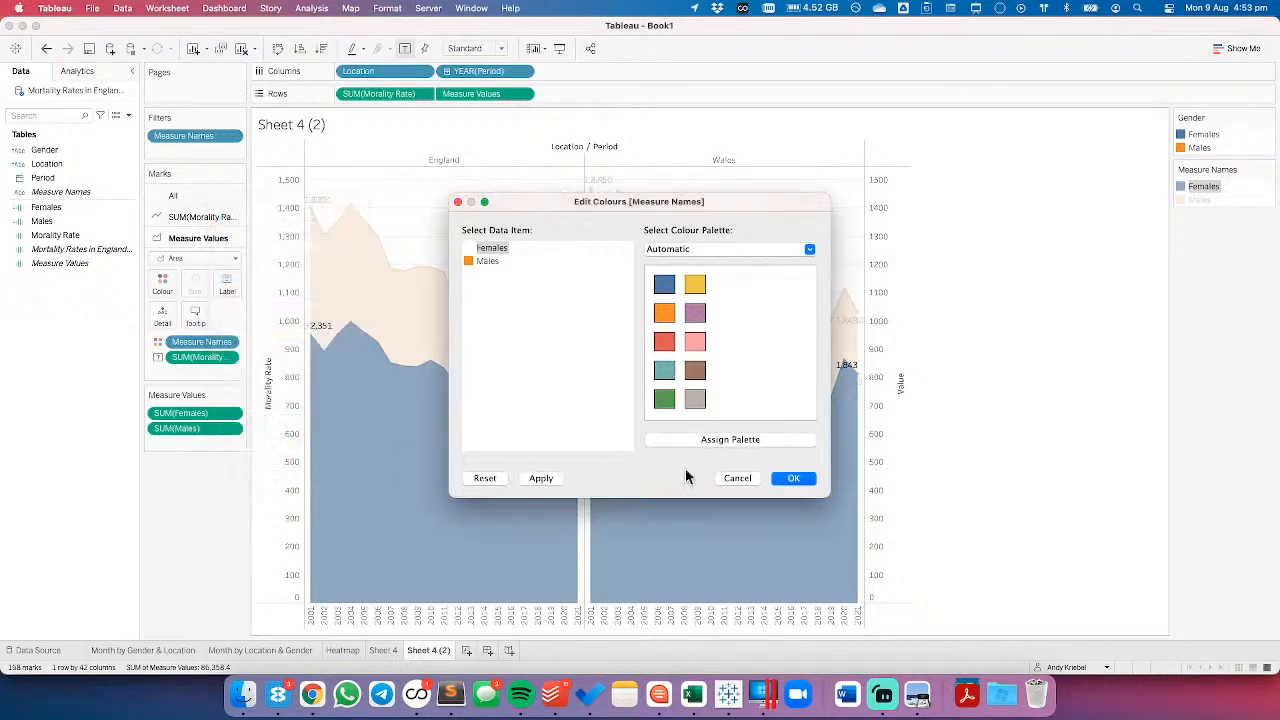
left_click(793, 478)
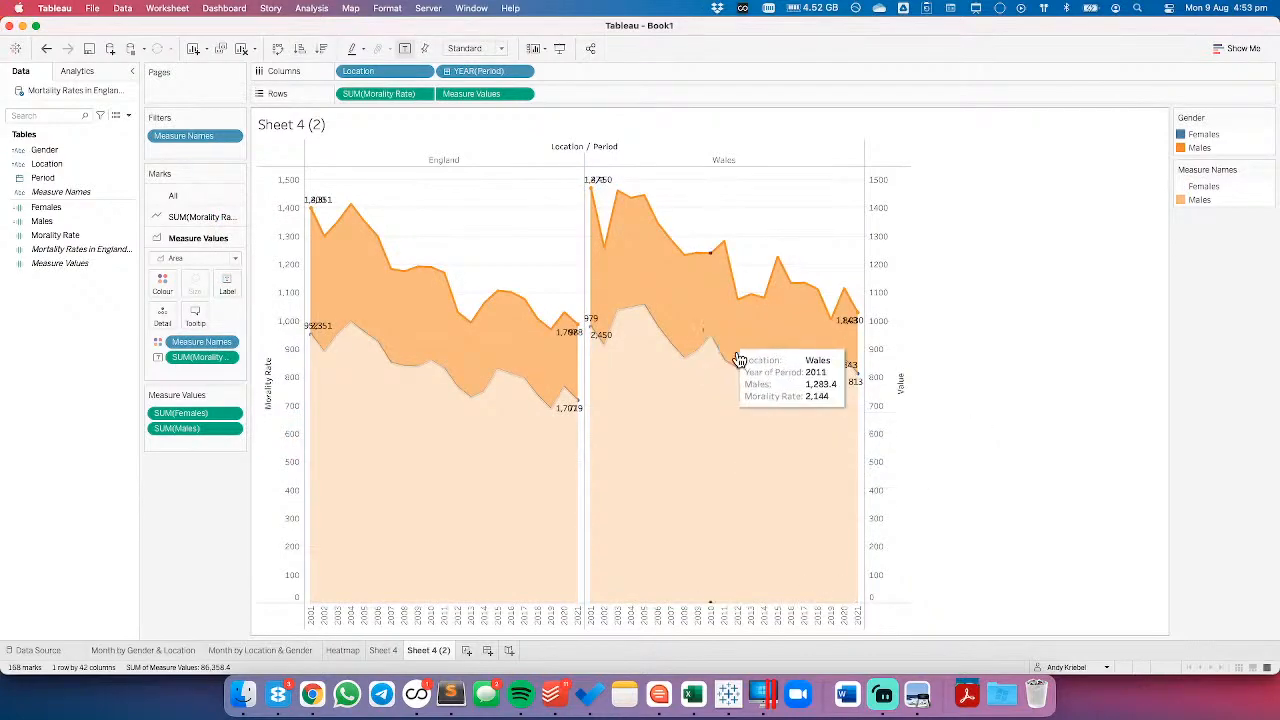
- Set the opacity of the Measure Values area marks to 100%
left_click(162, 283)
left_click_drag(232, 363, 234, 363)
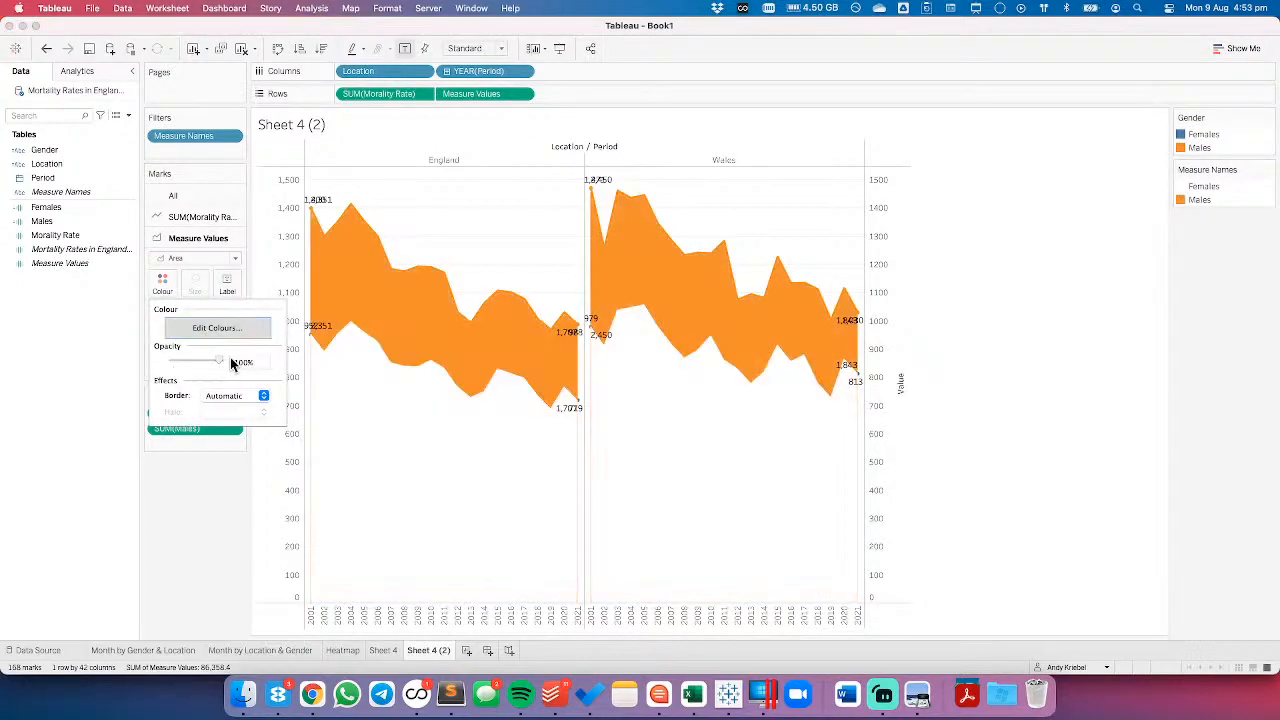
left_click(1055, 370)
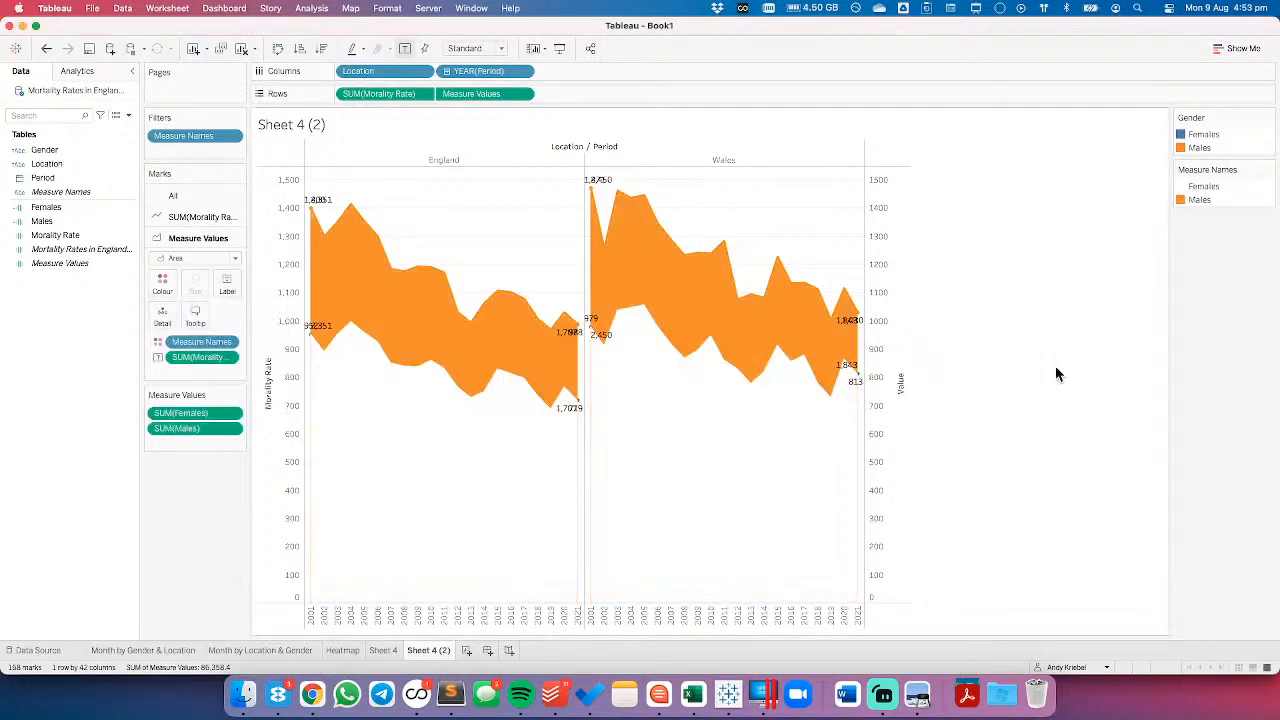
- Remove the Morality Rate labels from the area marks, then try Measure Names as detail instead of colour and undo that move
left_click_drag(199, 357, 86, 375)
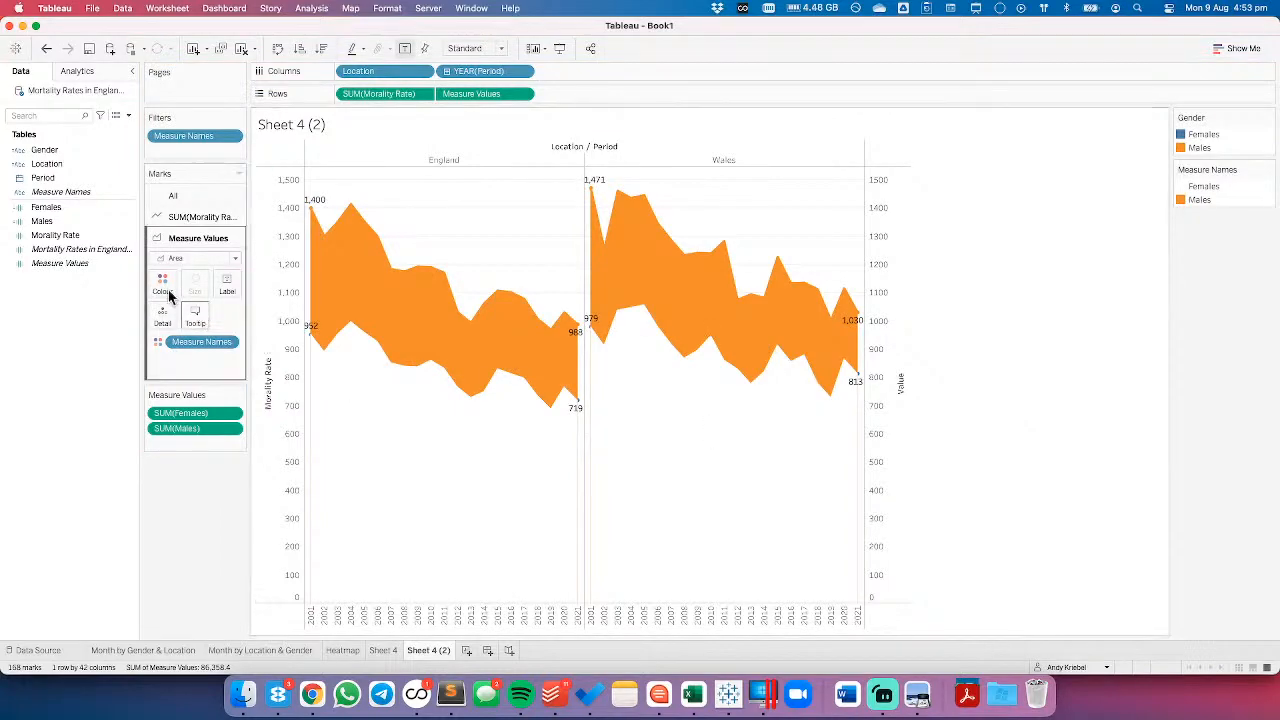
left_click_drag(191, 345, 167, 323)
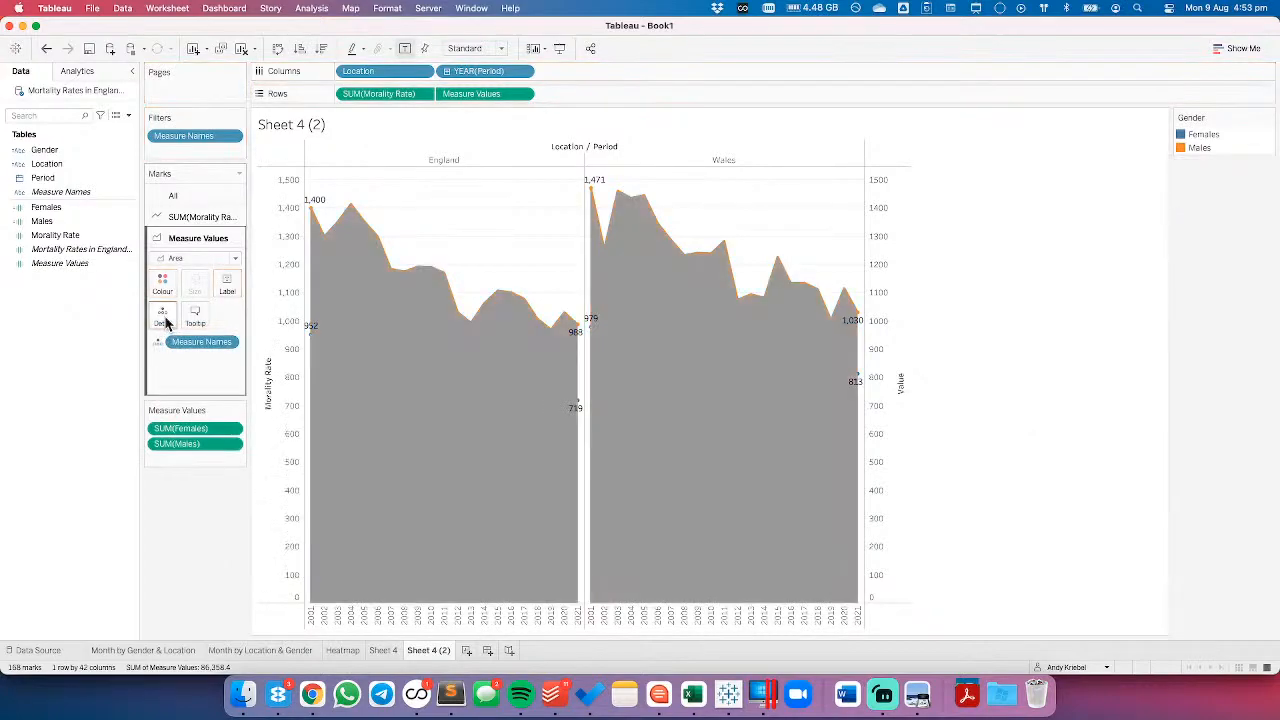
left_click(46, 49)
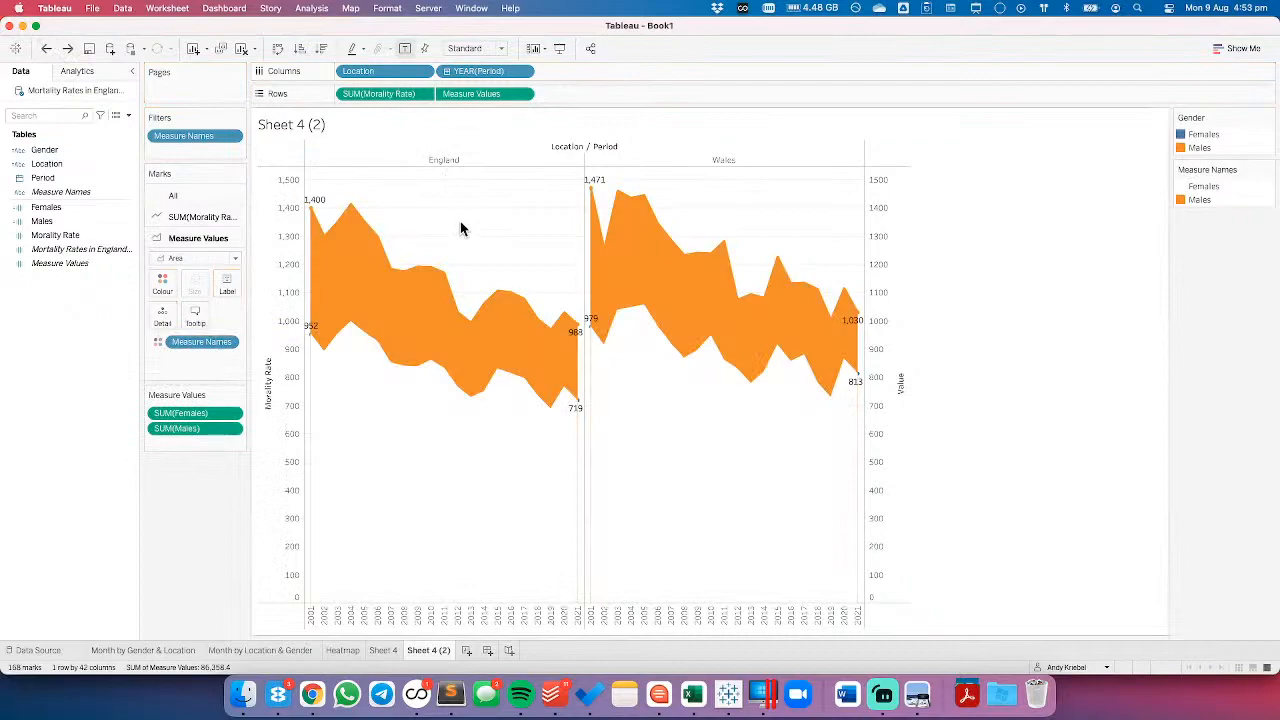
- Create a new worksheet with the year of Period on columns and Gender on rows, checking the layout of Sheet 4 for reference
left_click(466, 650)
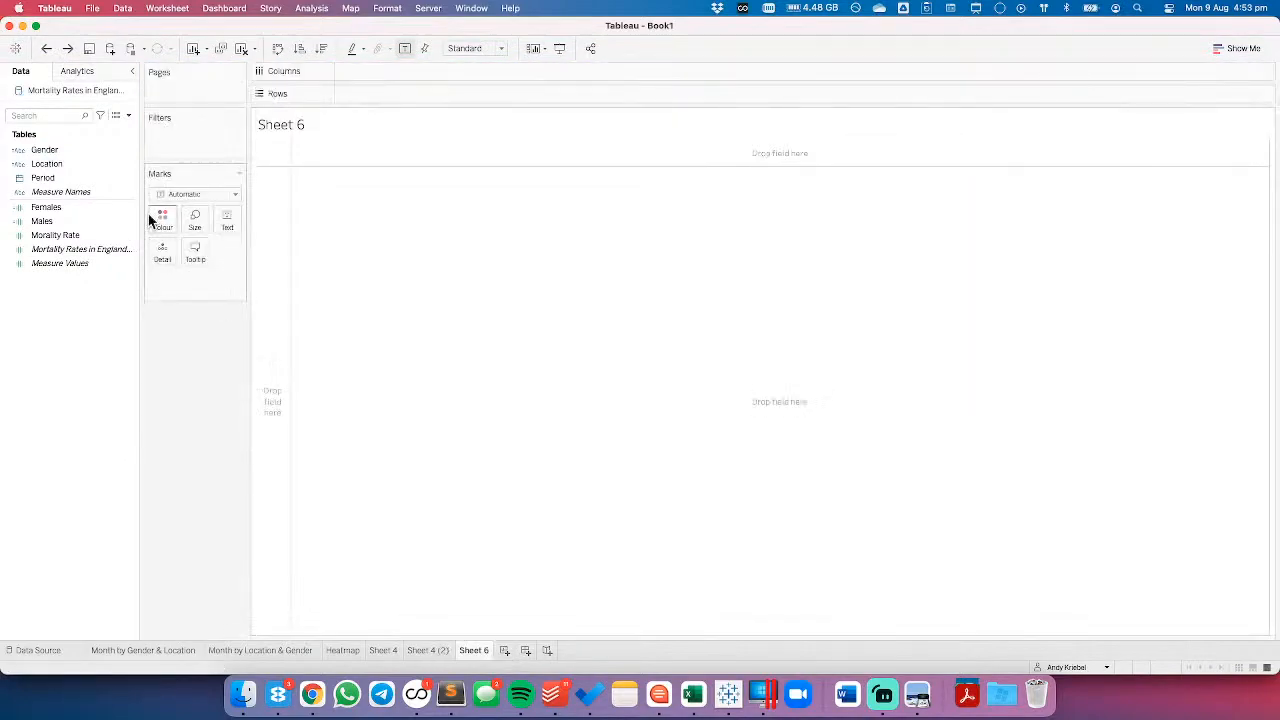
left_click_drag(53, 183, 433, 77)
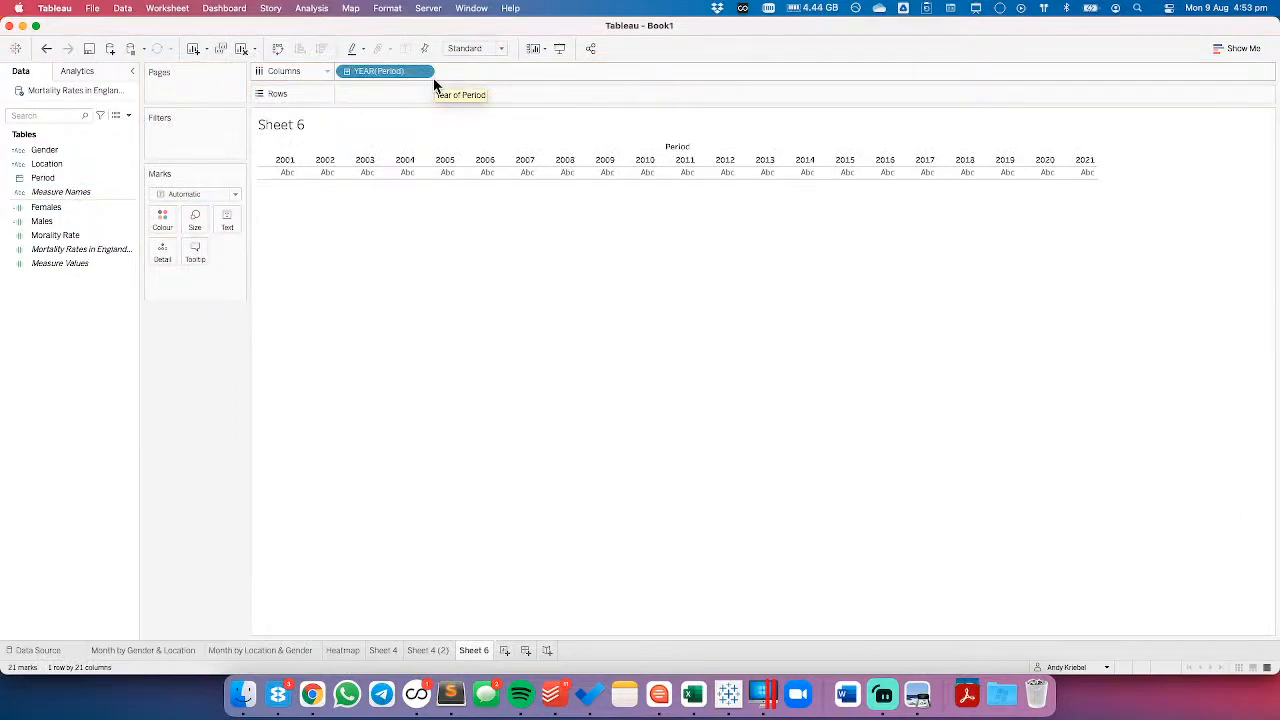
left_click_drag(42, 150, 356, 98)
left_click(342, 651)
left_click(396, 651)
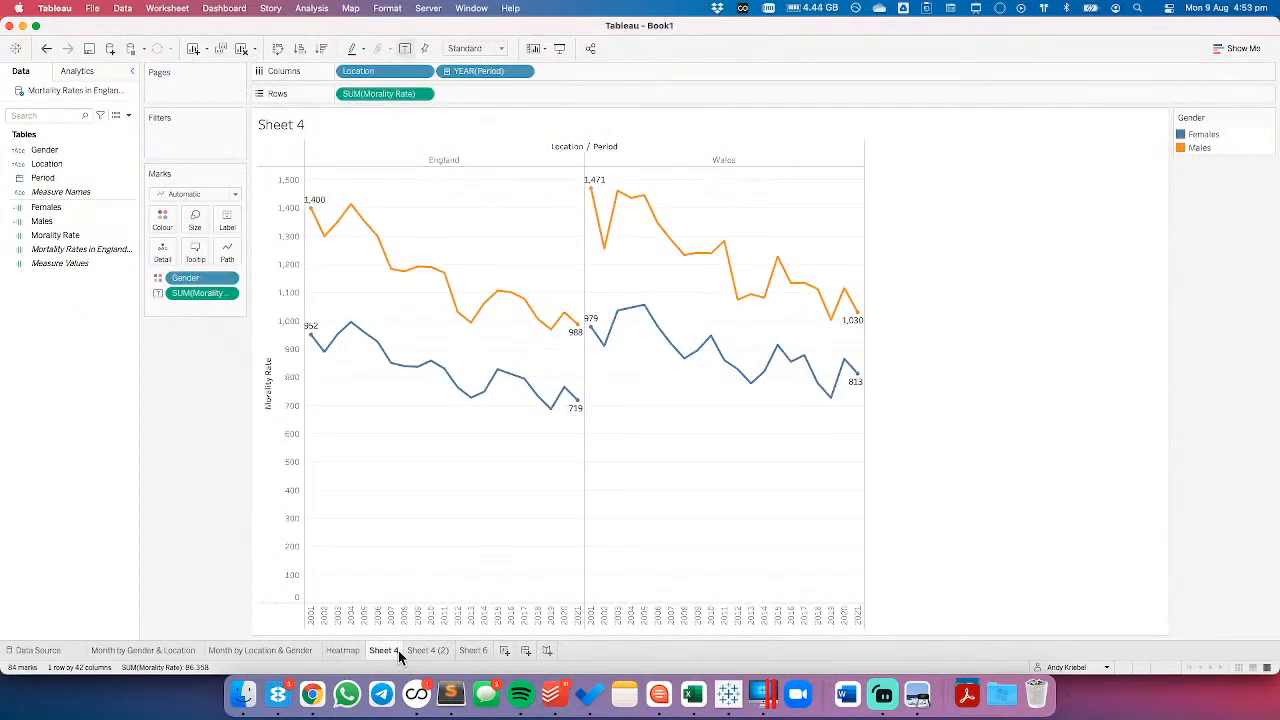
left_click(471, 651)
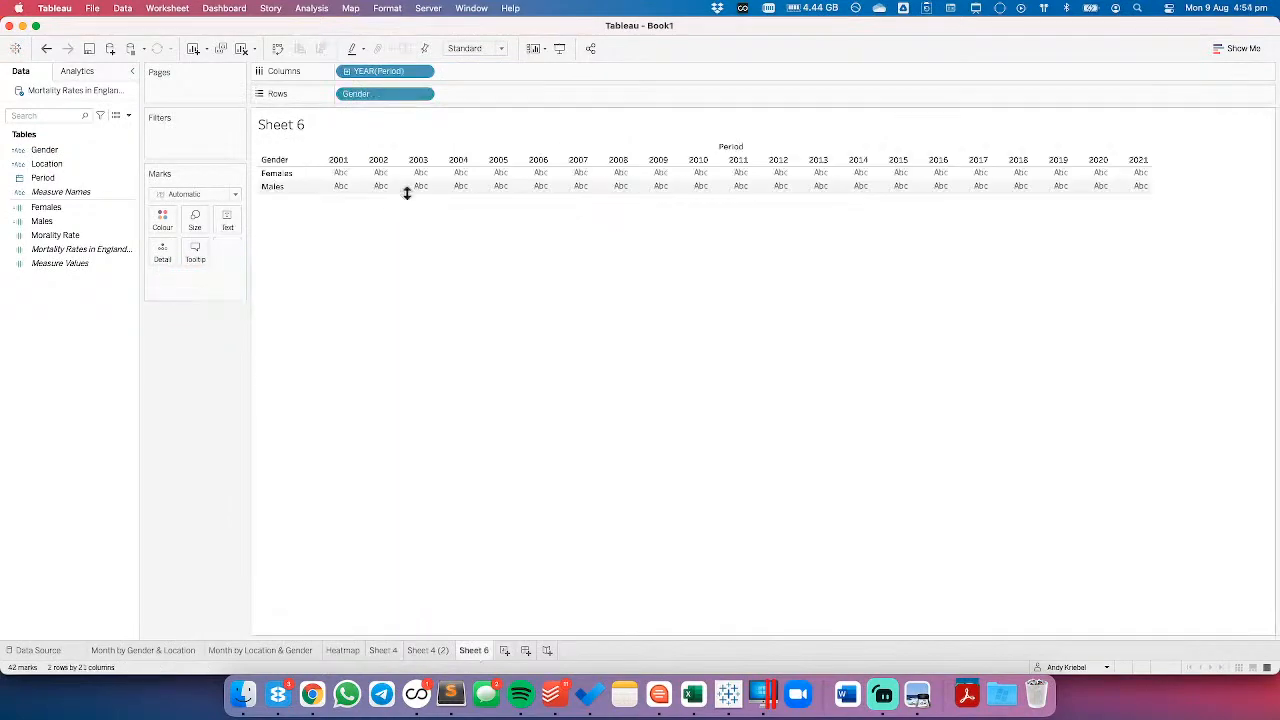
- Move Gender ahead of Period on columns, colour by Location, and plot Morality Rate on rows
left_click_drag(377, 96, 341, 72)
left_click_drag(62, 164, 171, 221)
left_click_drag(77, 234, 370, 92)
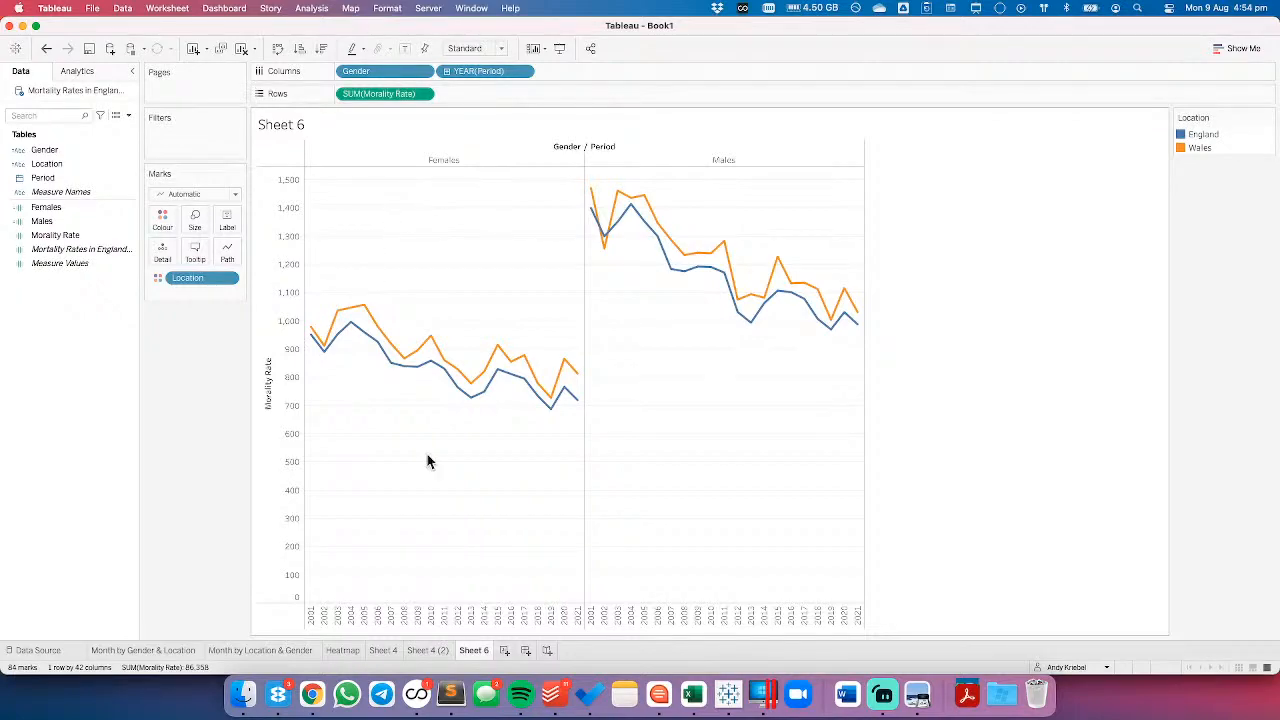
- Build a line chart of Morality Rate by year on another new worksheet, split by Location and coloured by Gender
left_click(505, 652)
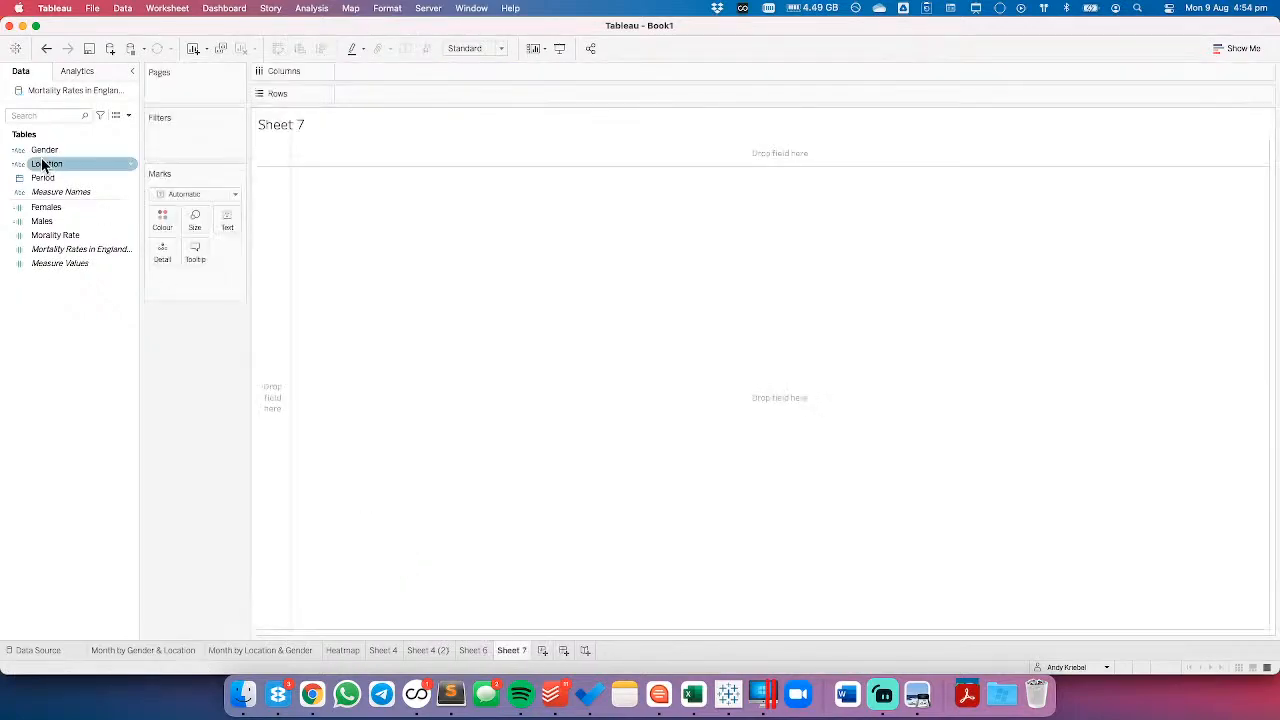
left_click_drag(108, 175, 409, 78)
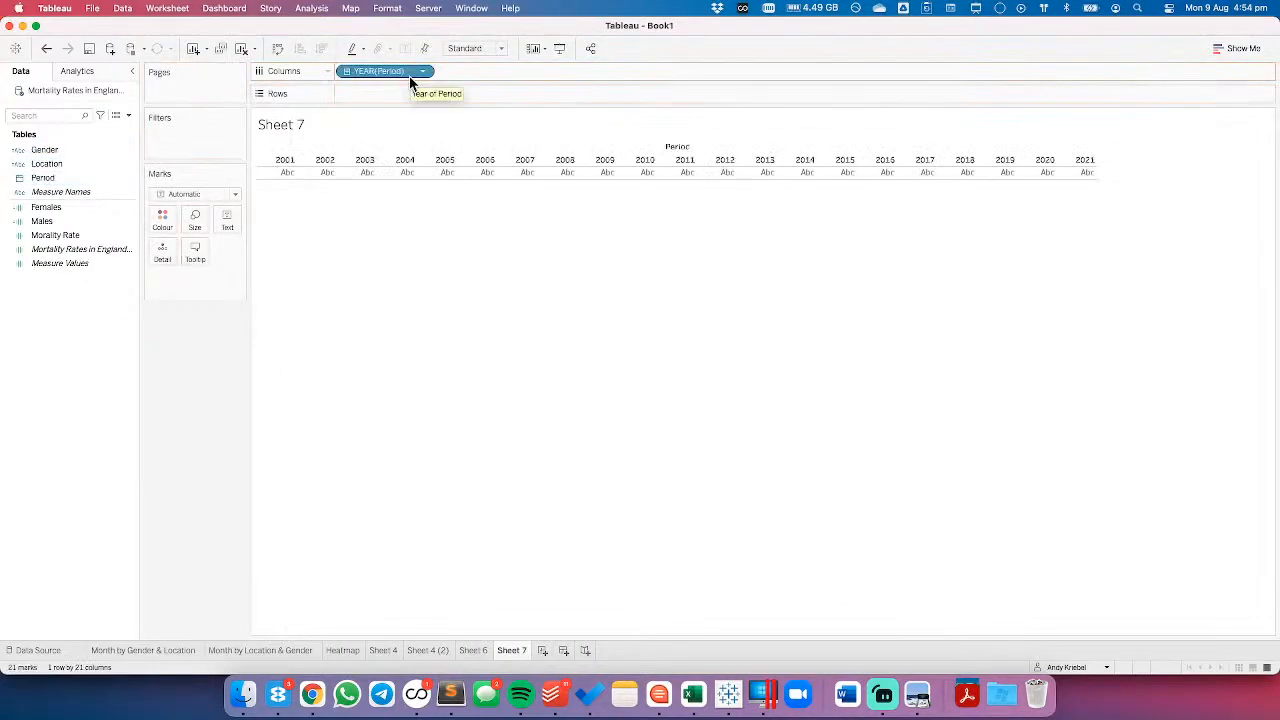
left_click_drag(83, 234, 379, 97)
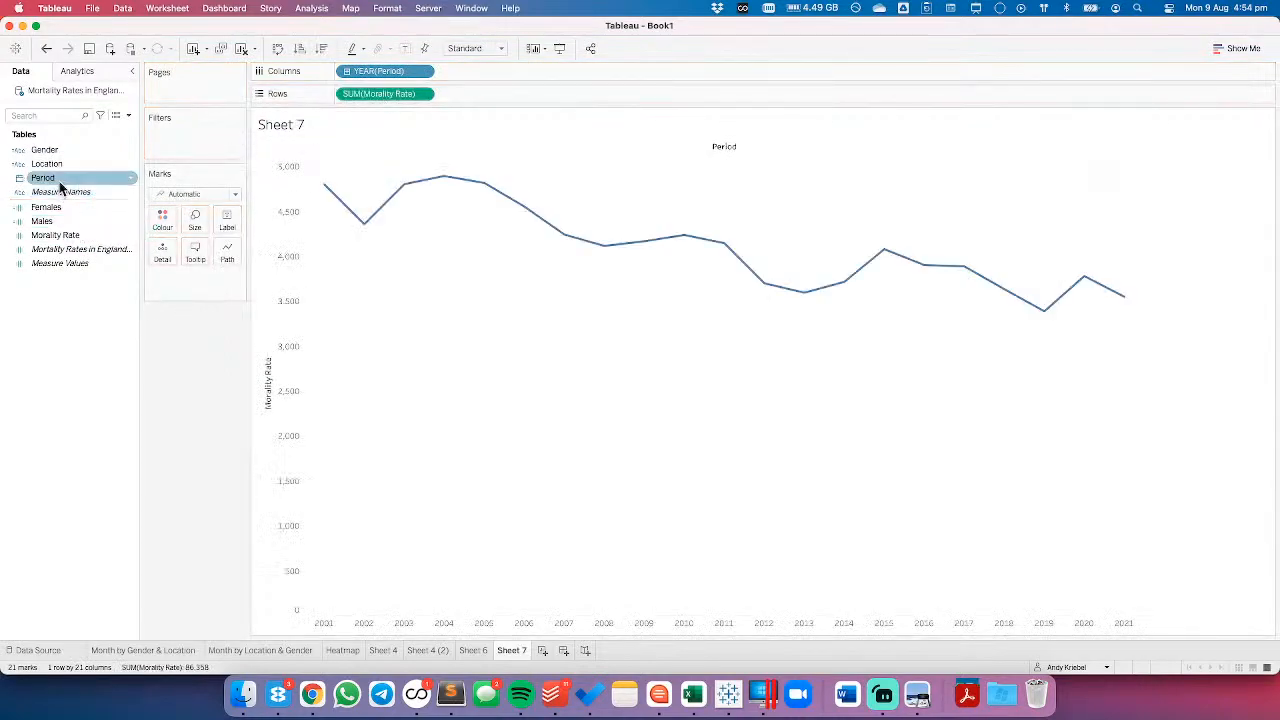
left_click_drag(55, 153, 342, 74)
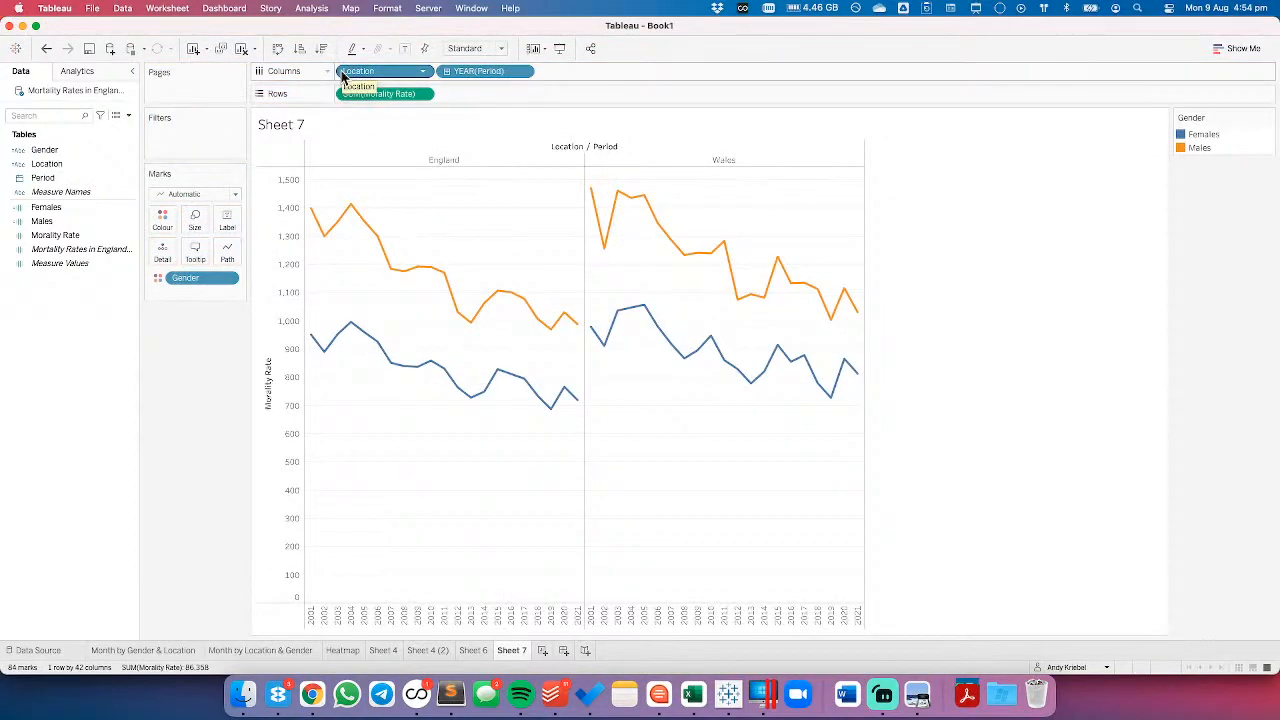
- Add a table calculation of type Percent Difference From to Morality Rate
right_click(83, 318)
left_click(68, 304)
left_click(427, 96)
left_click(400, 289)
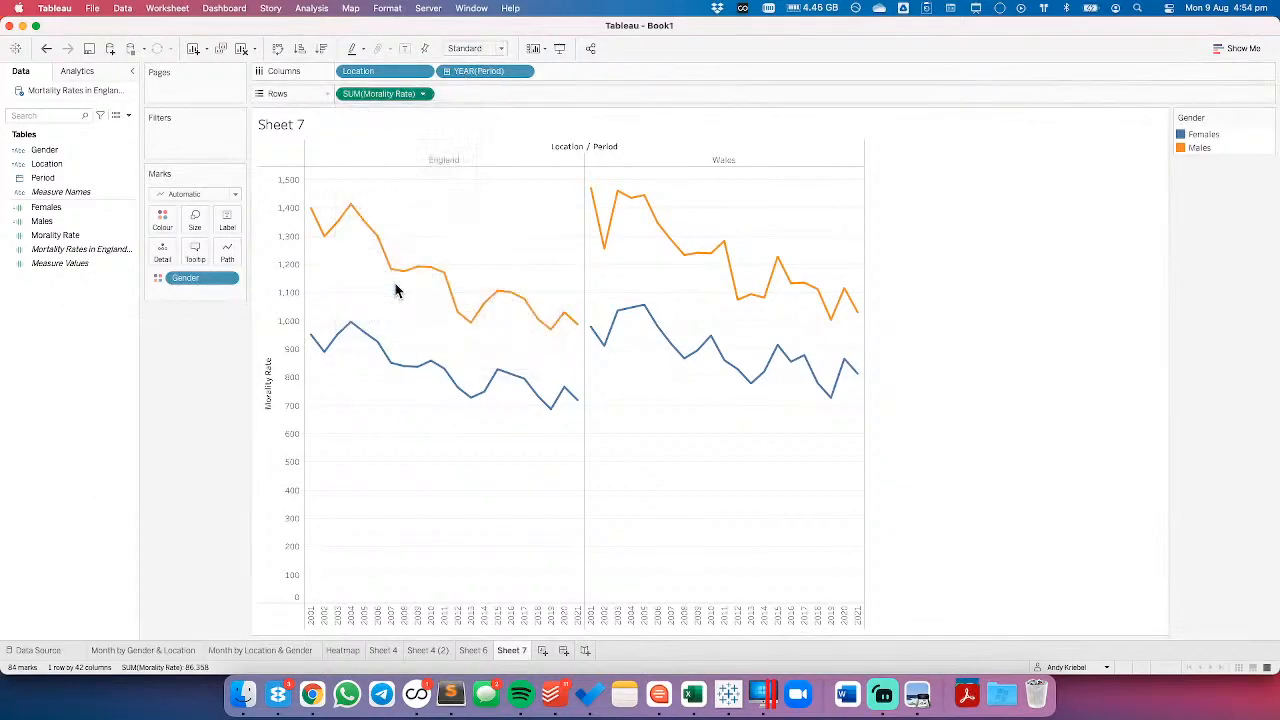
left_click(627, 163)
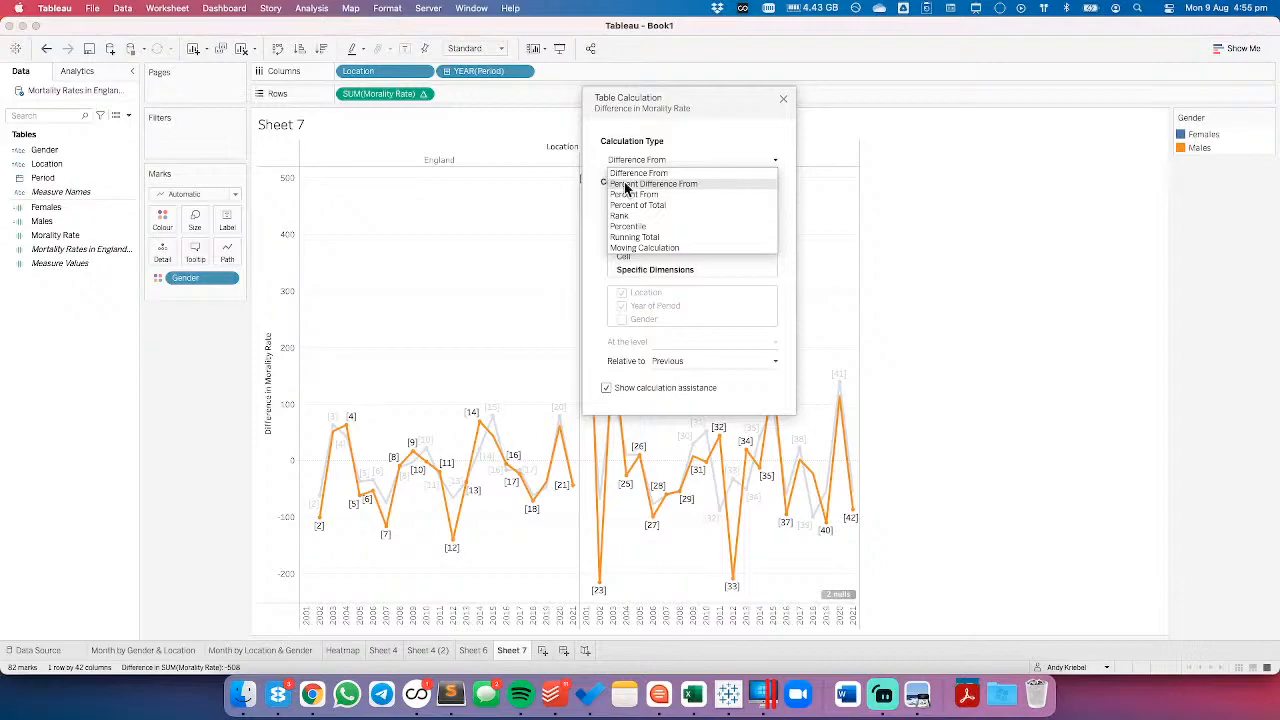
left_click(627, 186)
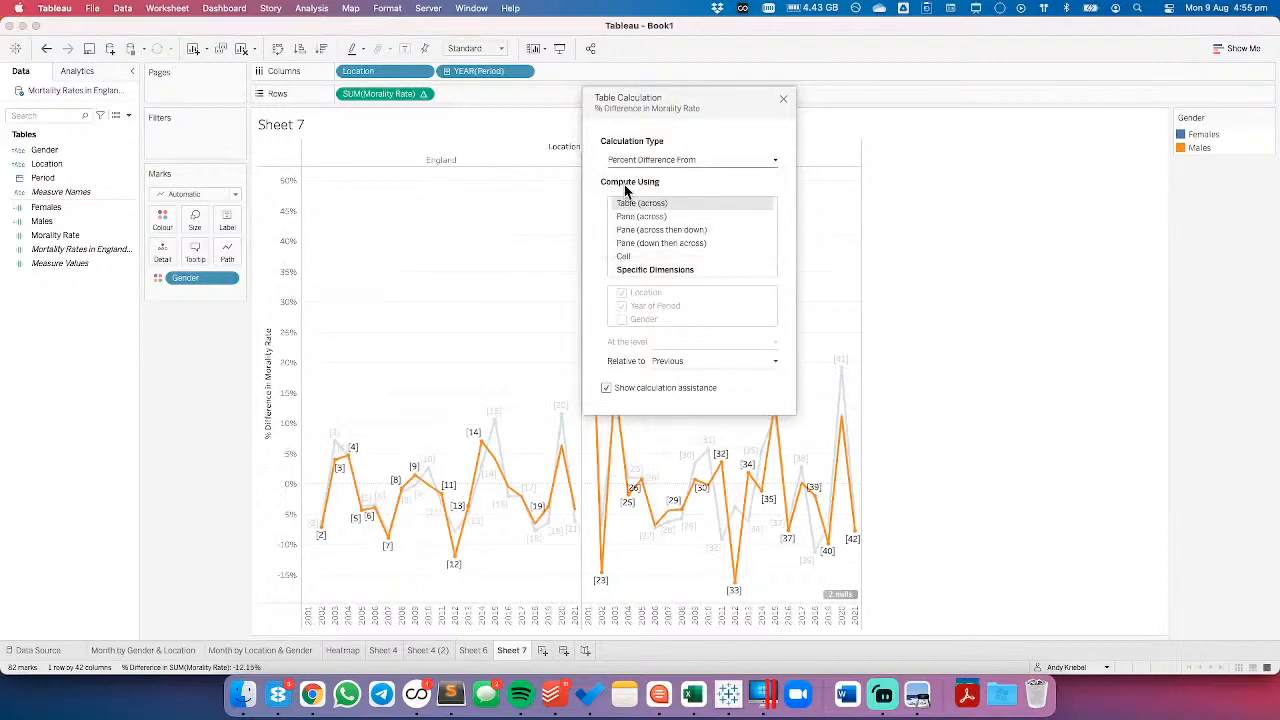
- Compute the table calculation using specific dimensions and include Gender among them
left_click(632, 271)
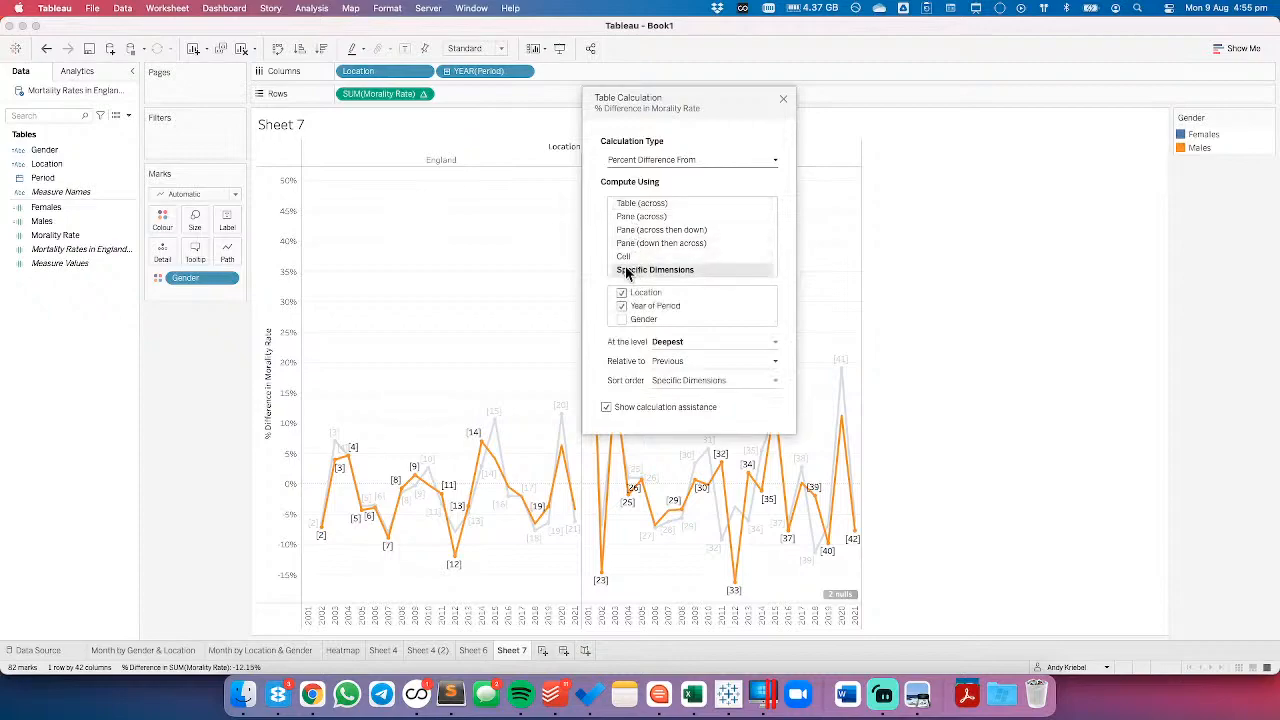
left_click(676, 363)
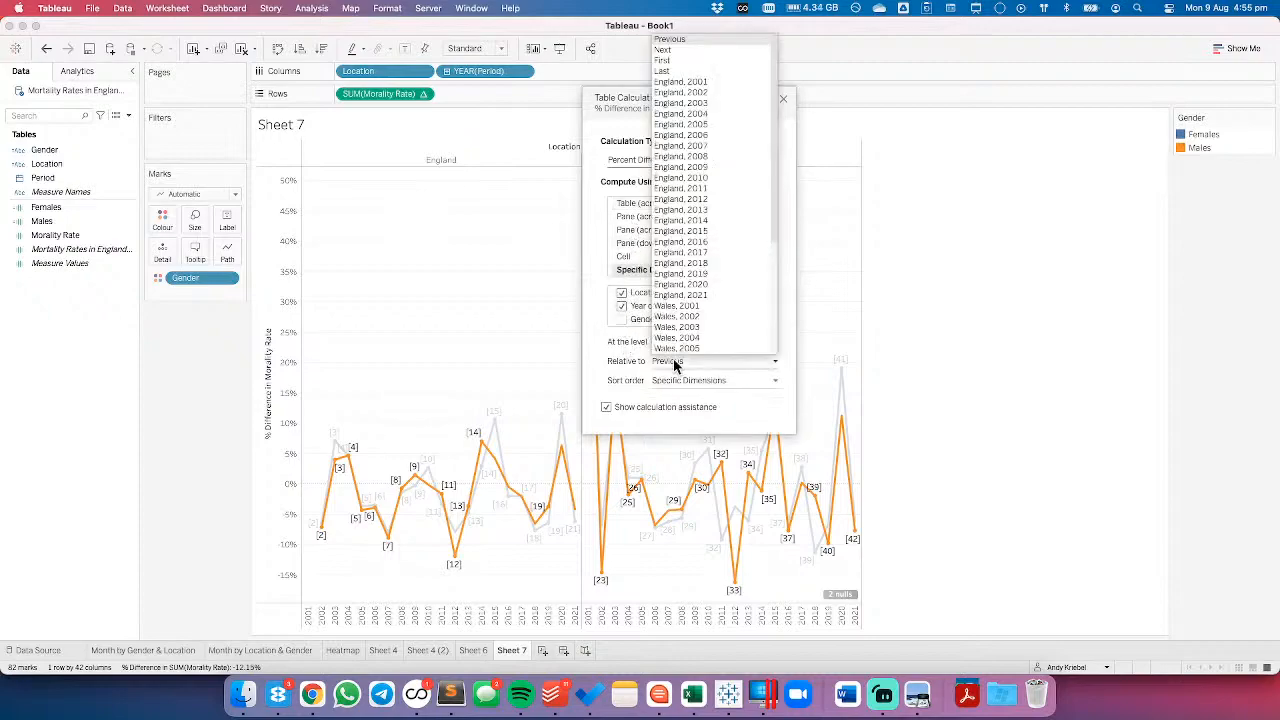
left_click(617, 357)
left_click(622, 319)
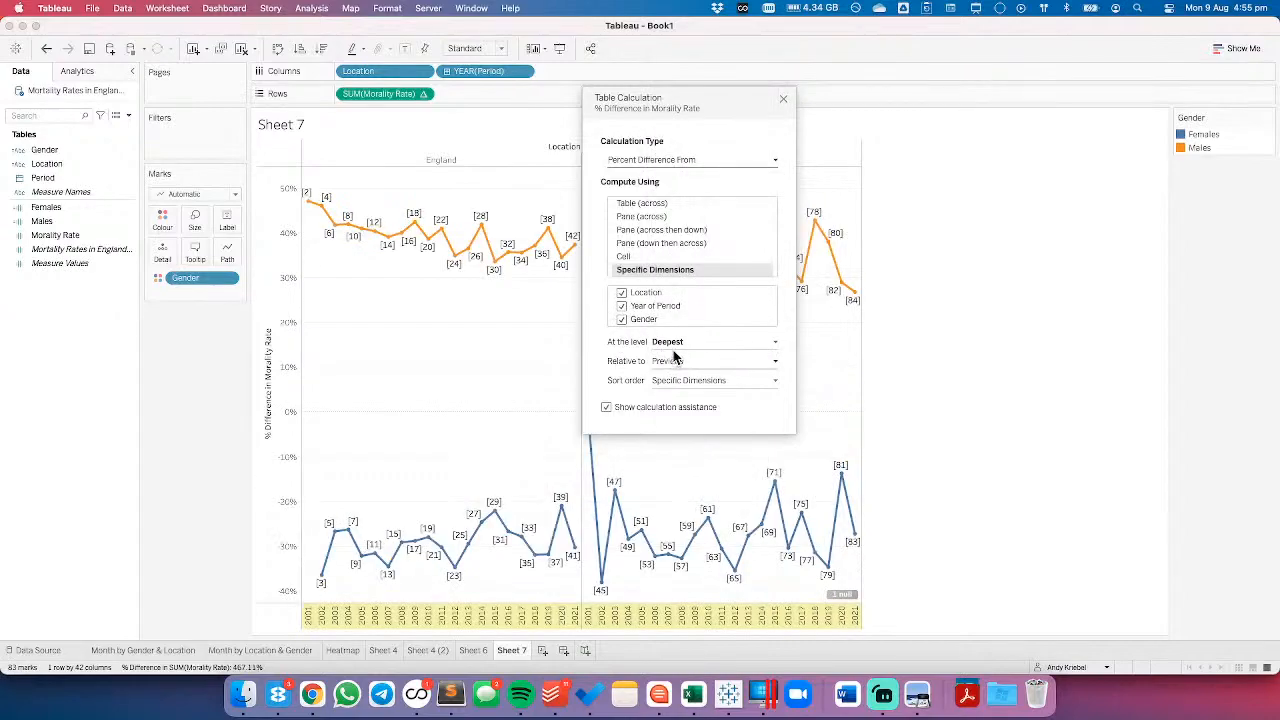
- Try computing the table calculation at the Gender level, check the reference value options, and restore the Deepest level
left_click(676, 343)
left_click(655, 345)
left_click(655, 345)
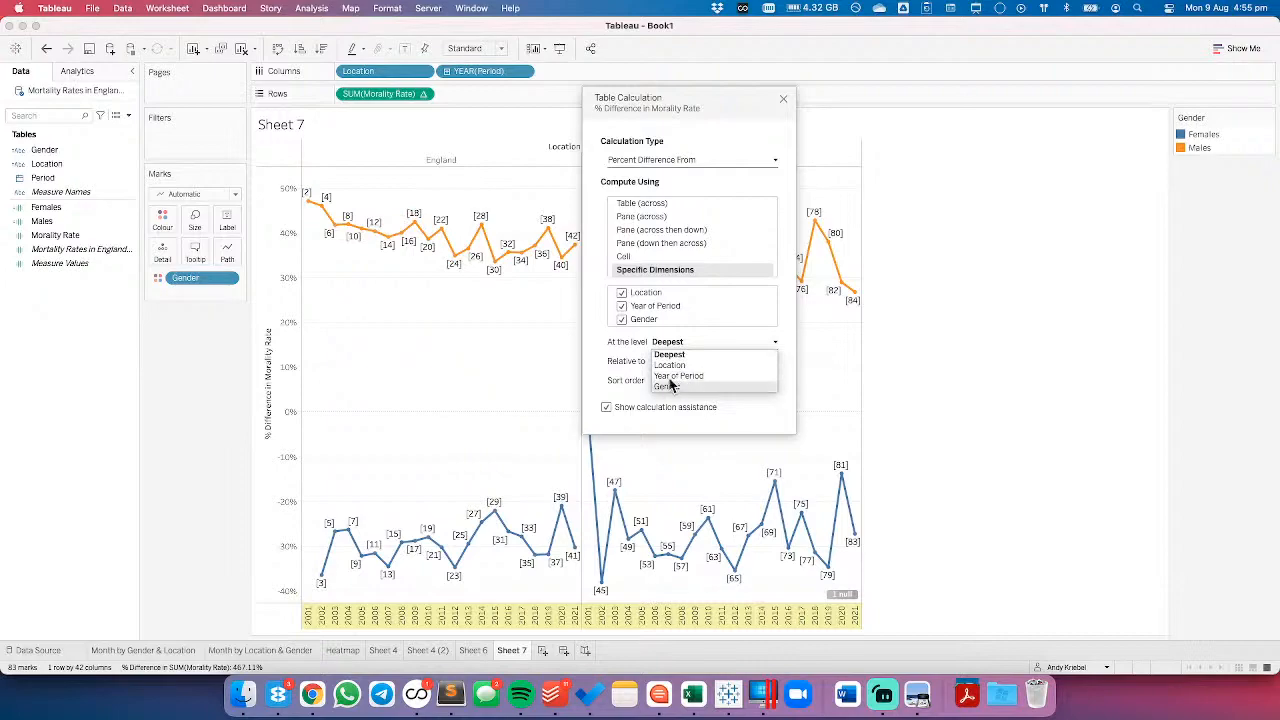
left_click(671, 386)
left_click(669, 363)
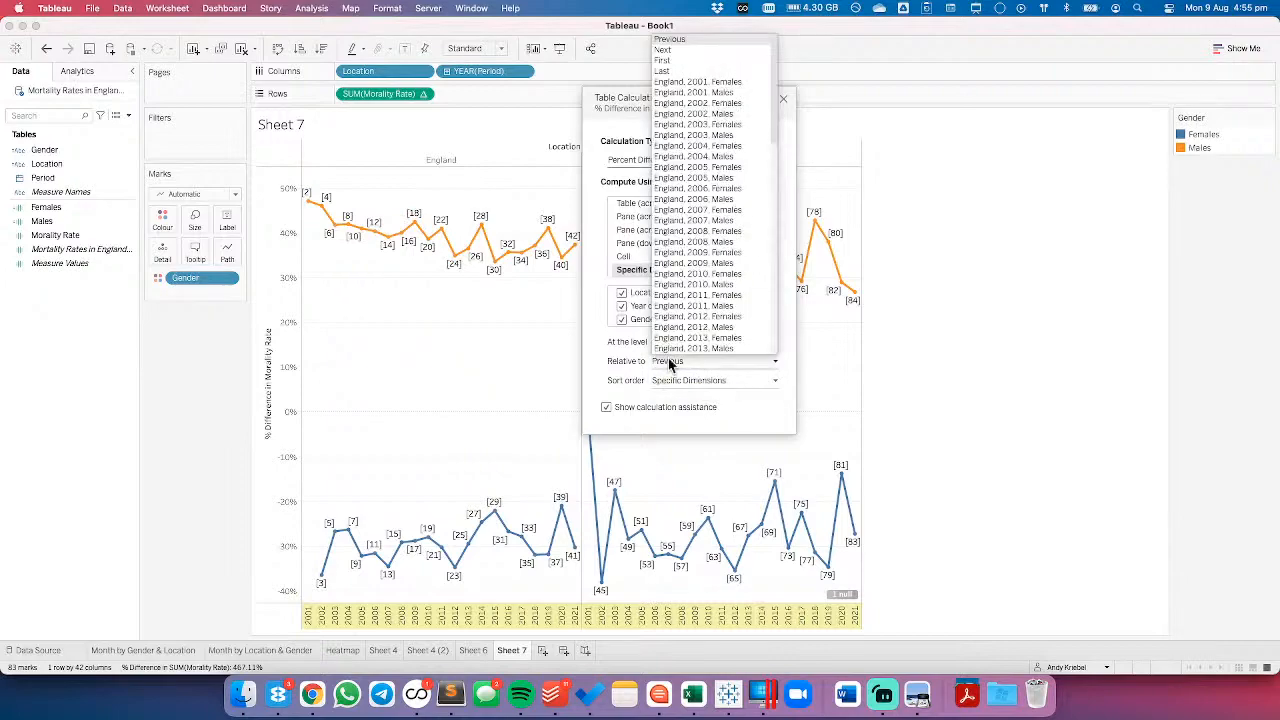
left_click(669, 364)
left_click(664, 343)
left_click(666, 355)
left_click(667, 361)
left_click(617, 372)
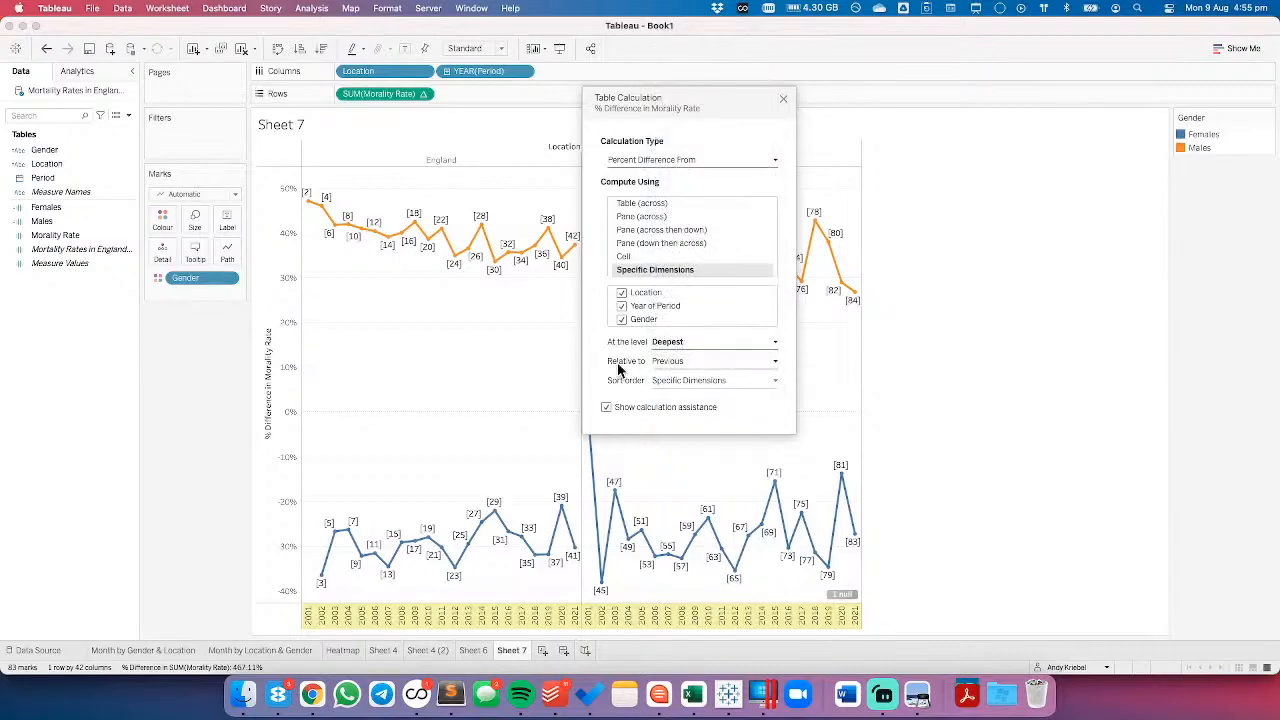
- Exclude Location and Year of Period from the table calculation, leaving Gender as its only dimension
left_click(622, 294)
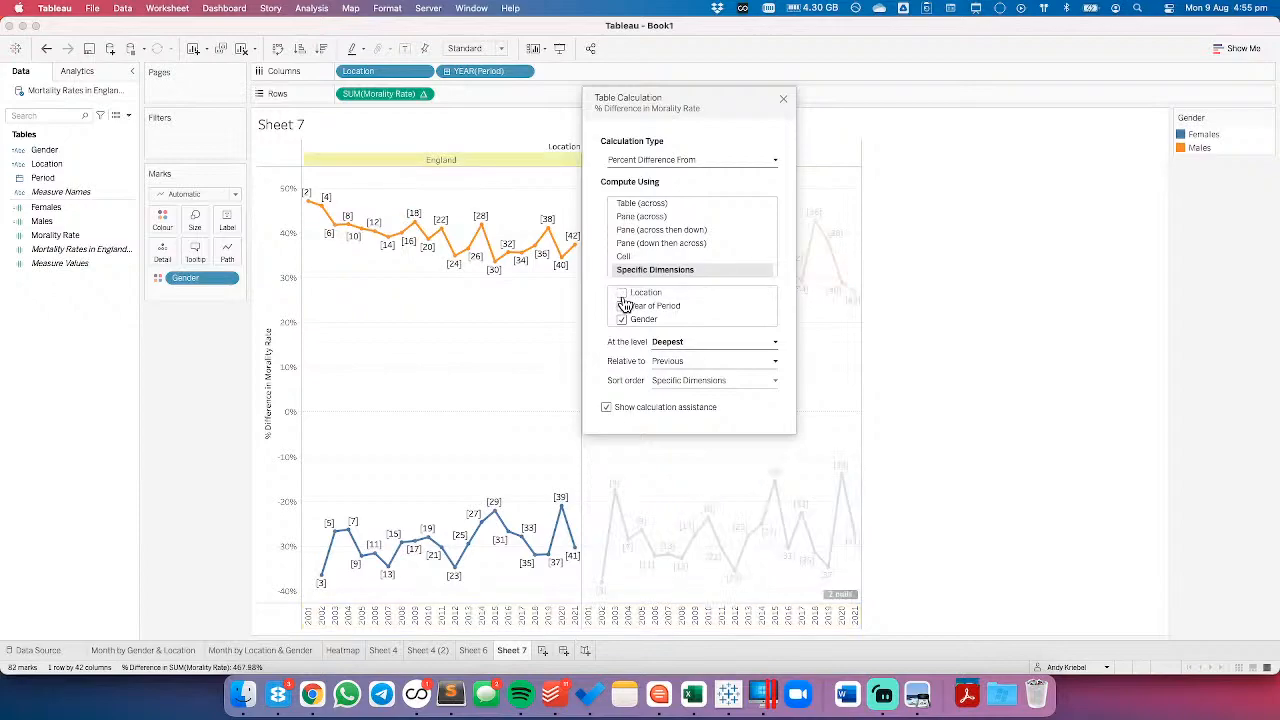
left_click(668, 362)
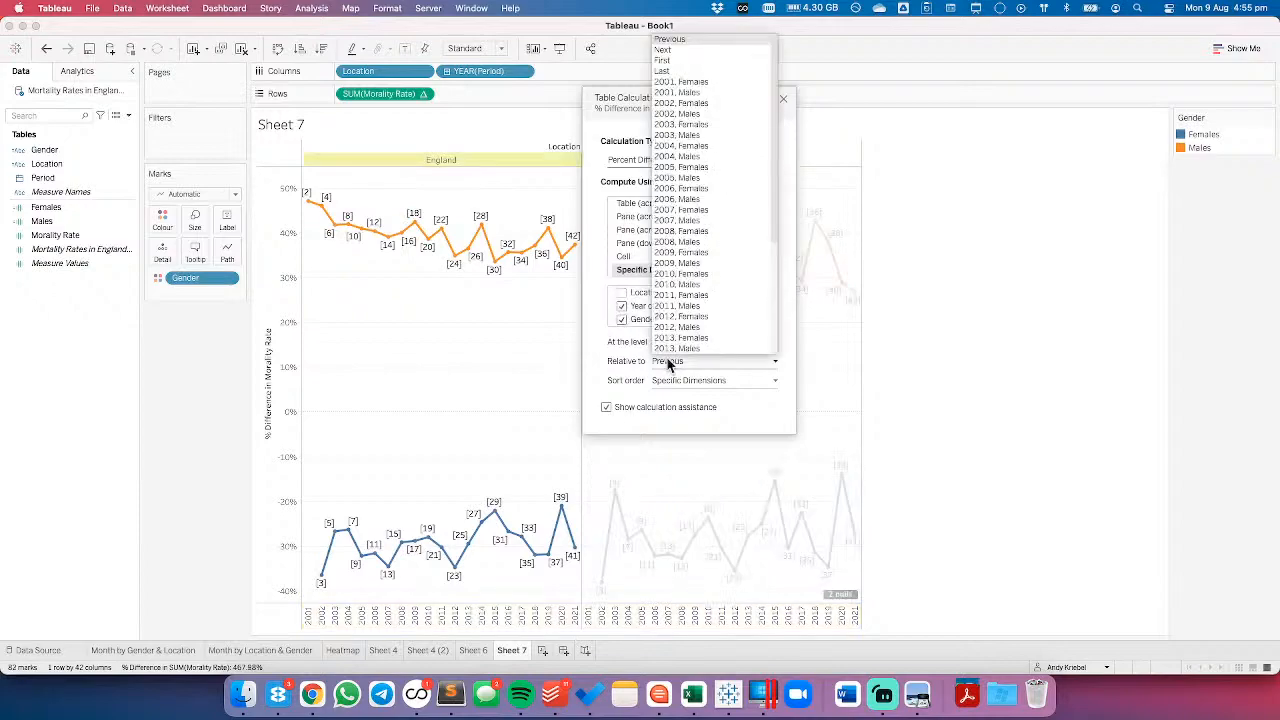
left_click(632, 354)
left_click(624, 306)
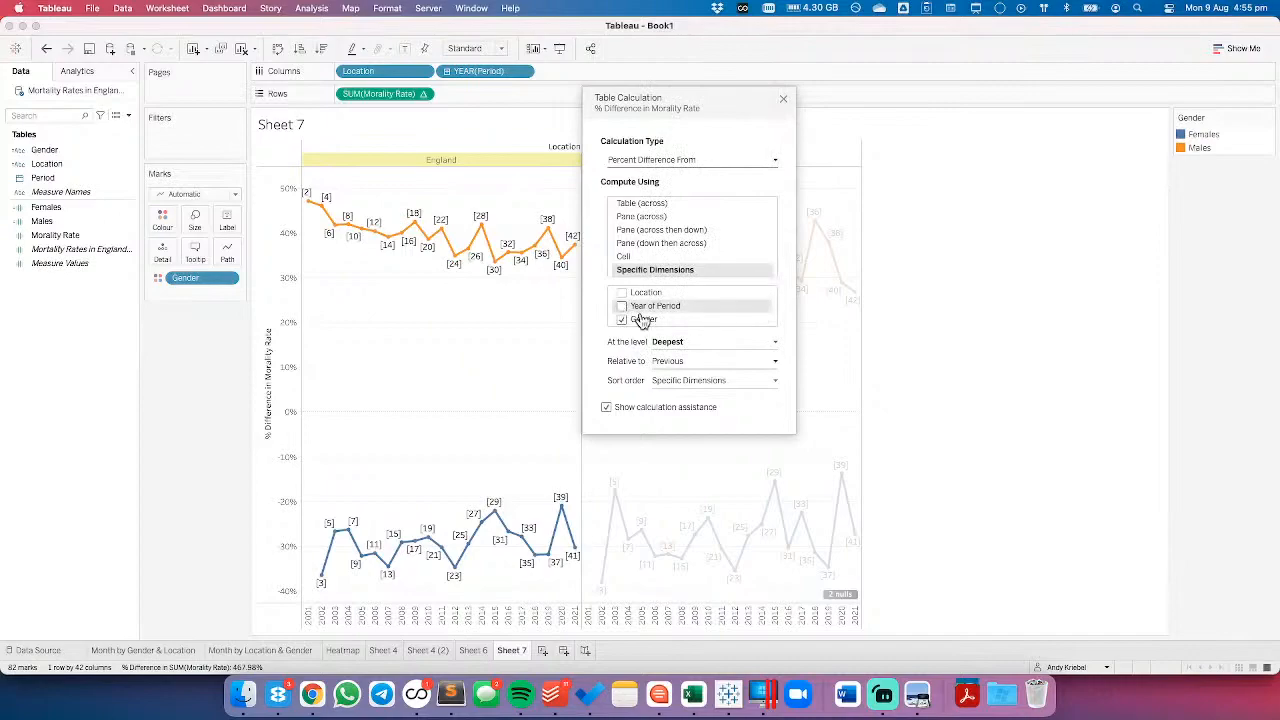
- Try Males as the reference for the percent difference, settle on Females relative to Gender, and close the table calculation
left_click(679, 362)
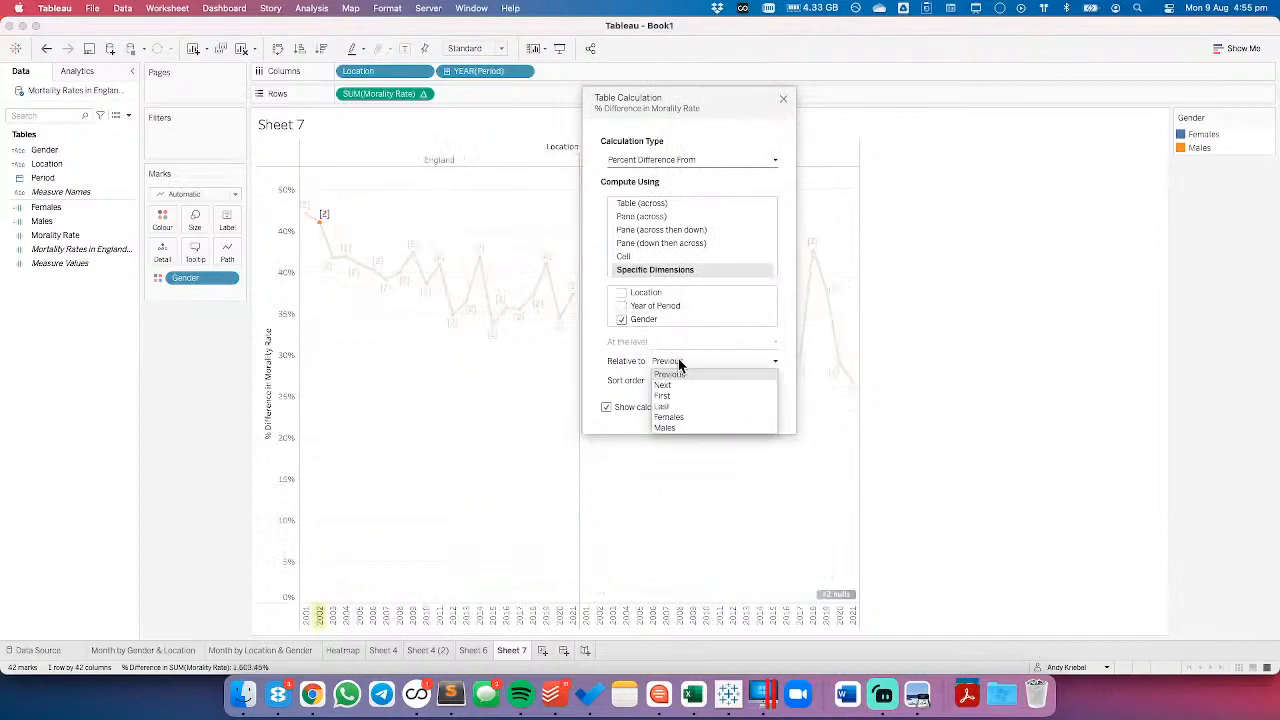
left_click(677, 427)
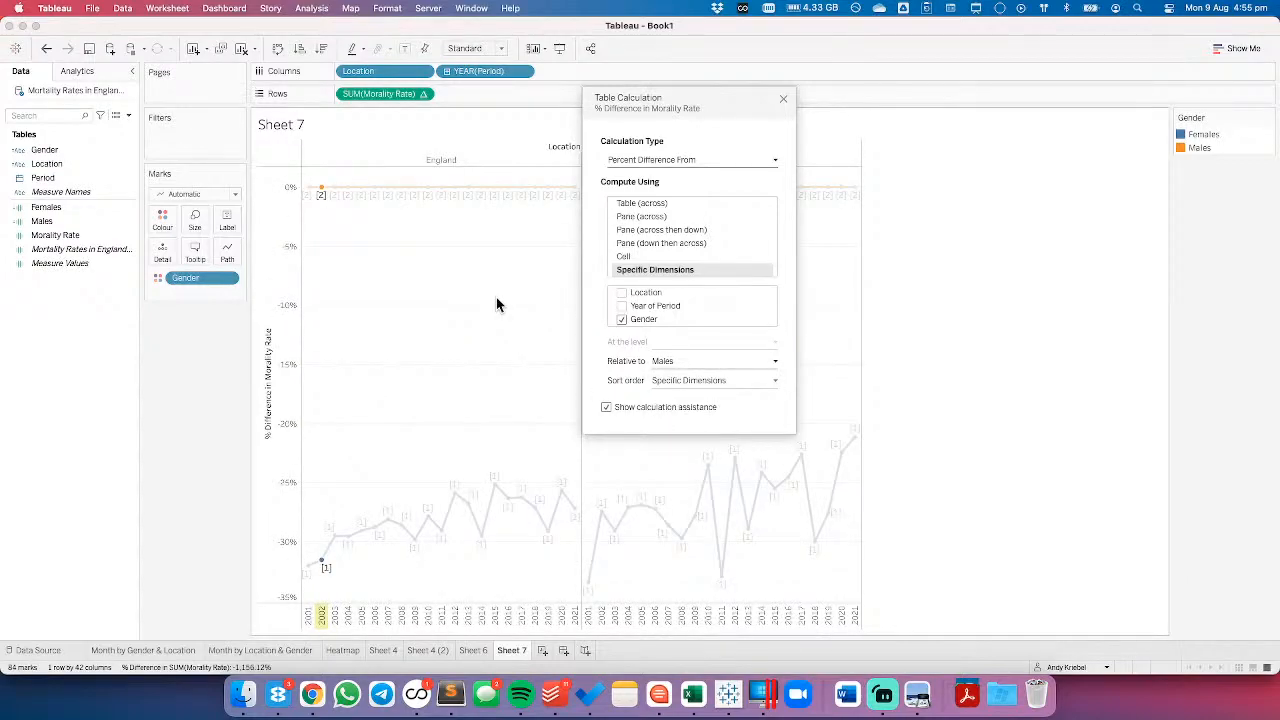
left_click(663, 361)
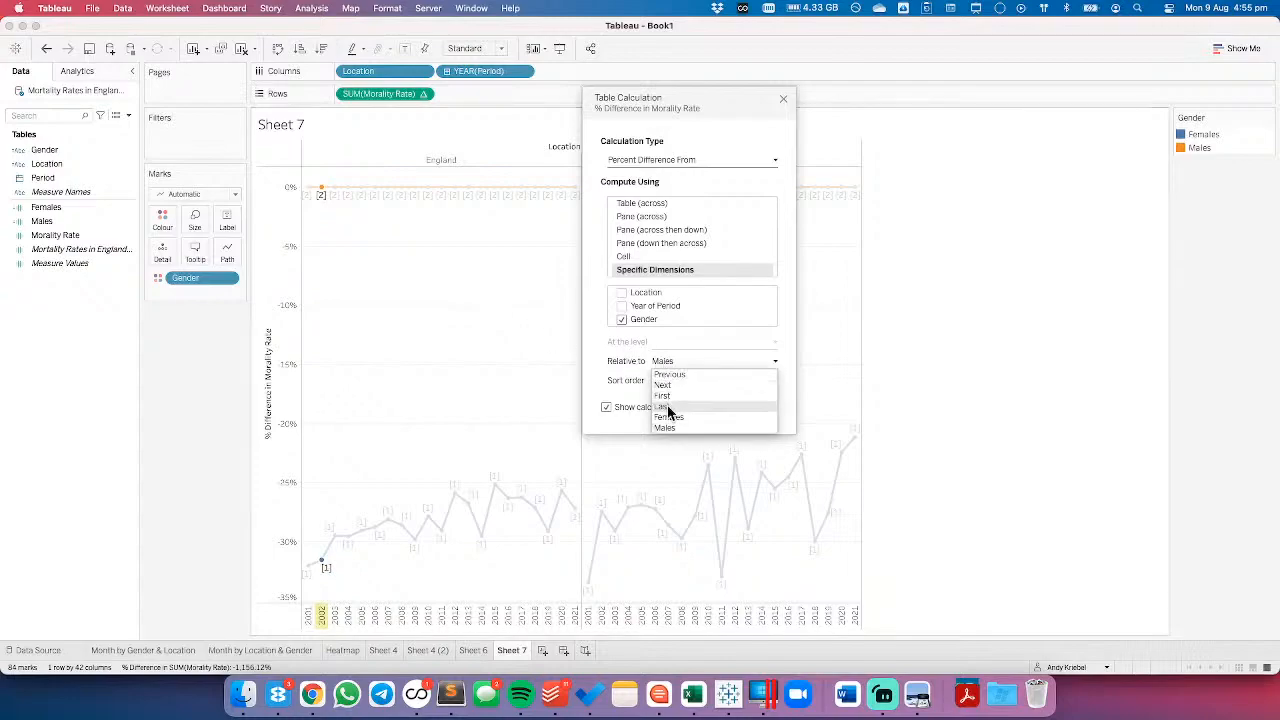
left_click(668, 417)
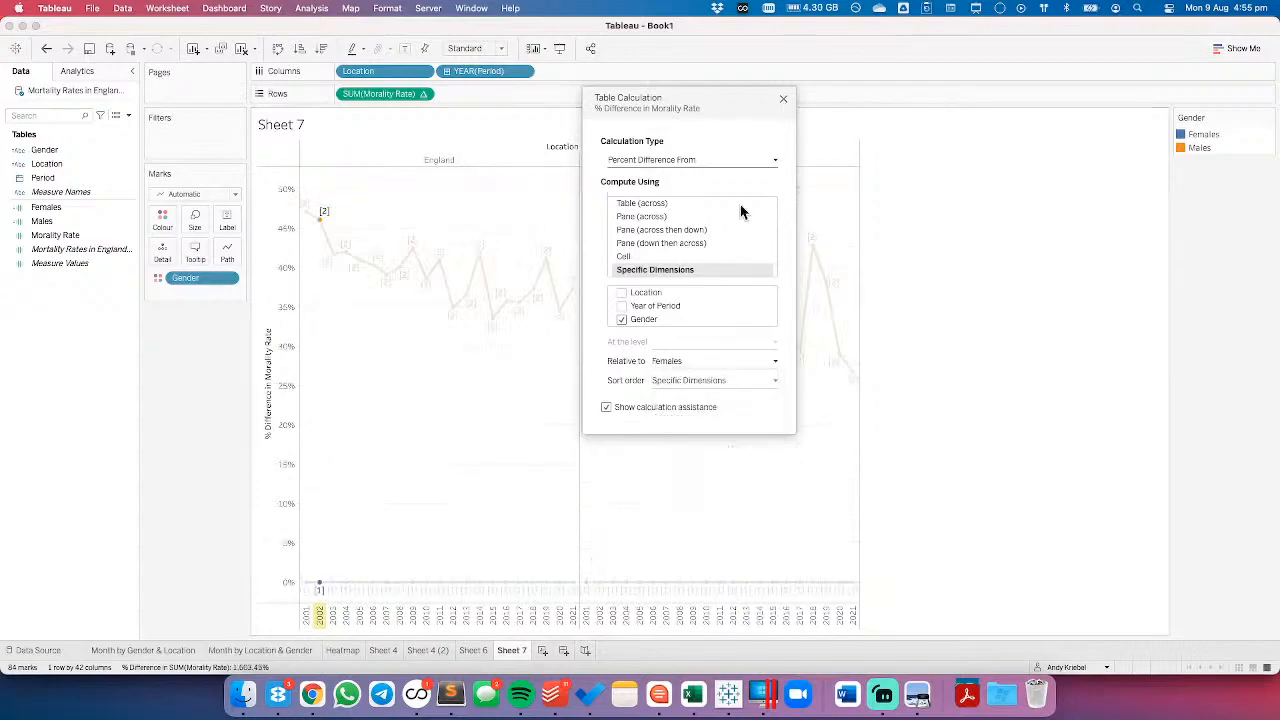
left_click(783, 98)
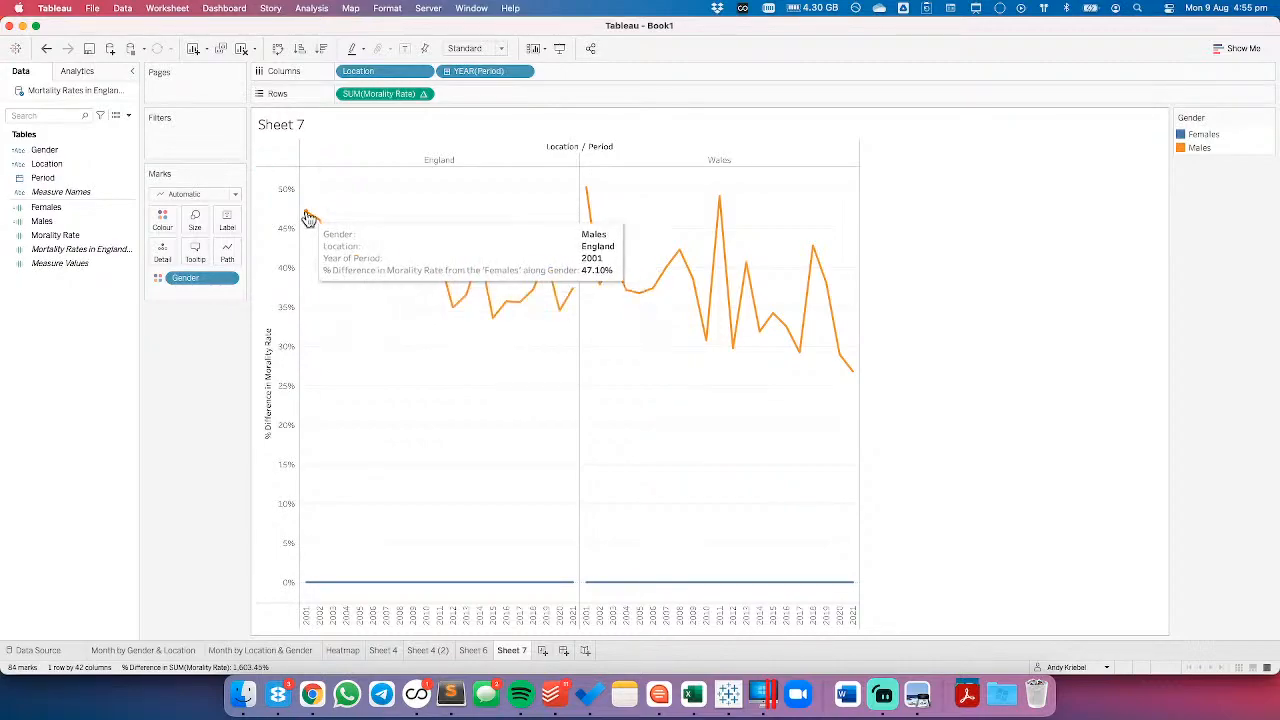
- Compare the heatmap and the two monthly line views, examining the 2001 male rates for England and Wales, and return to Sheet 7
left_click(340, 651)
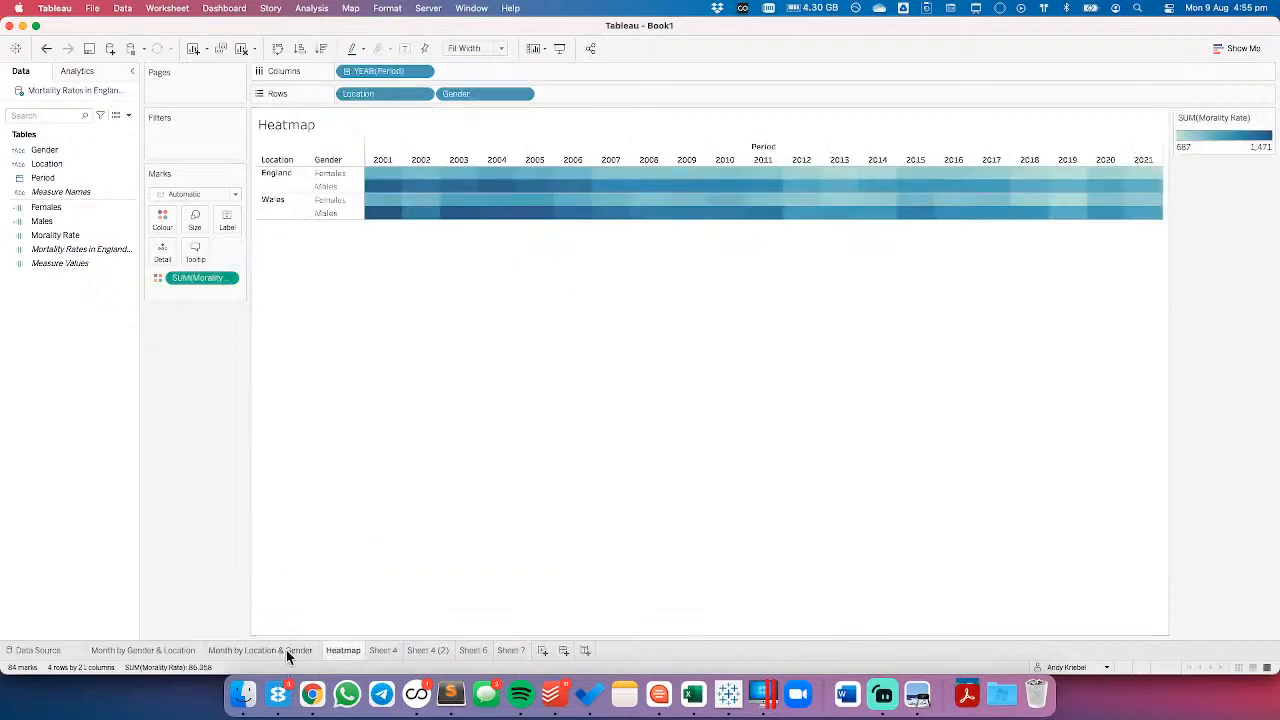
left_click(286, 650)
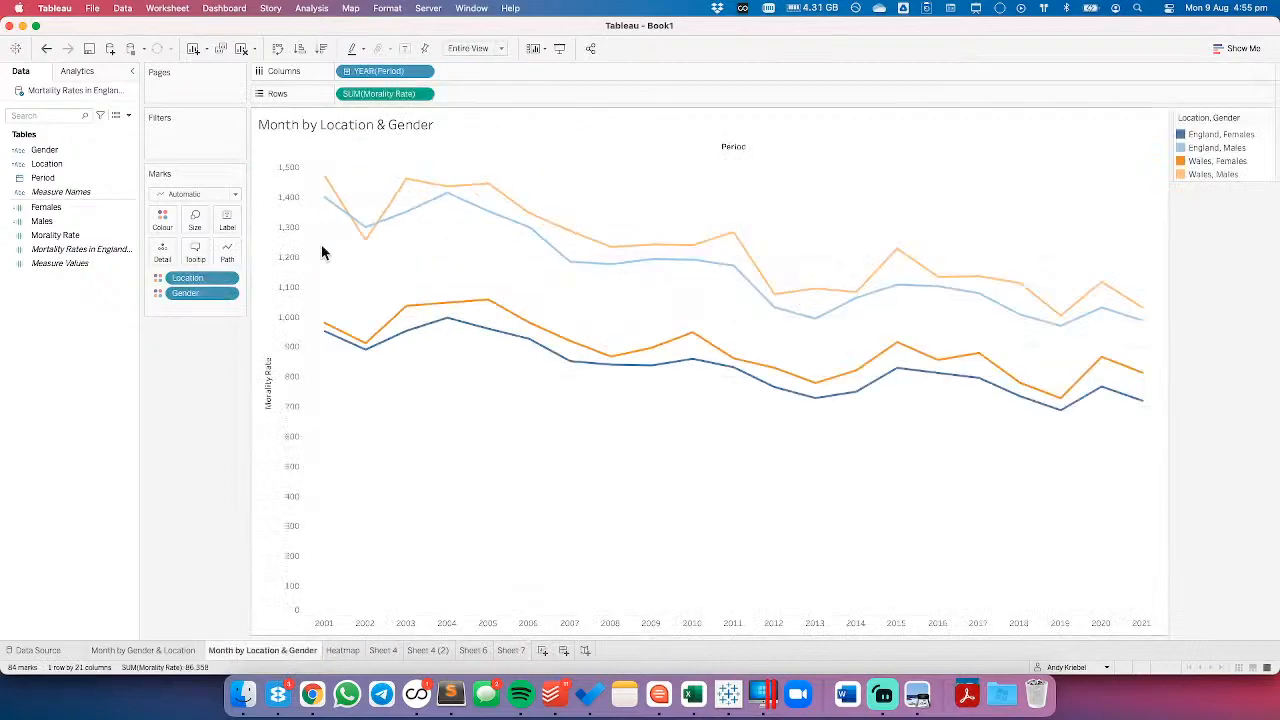
left_click(169, 651)
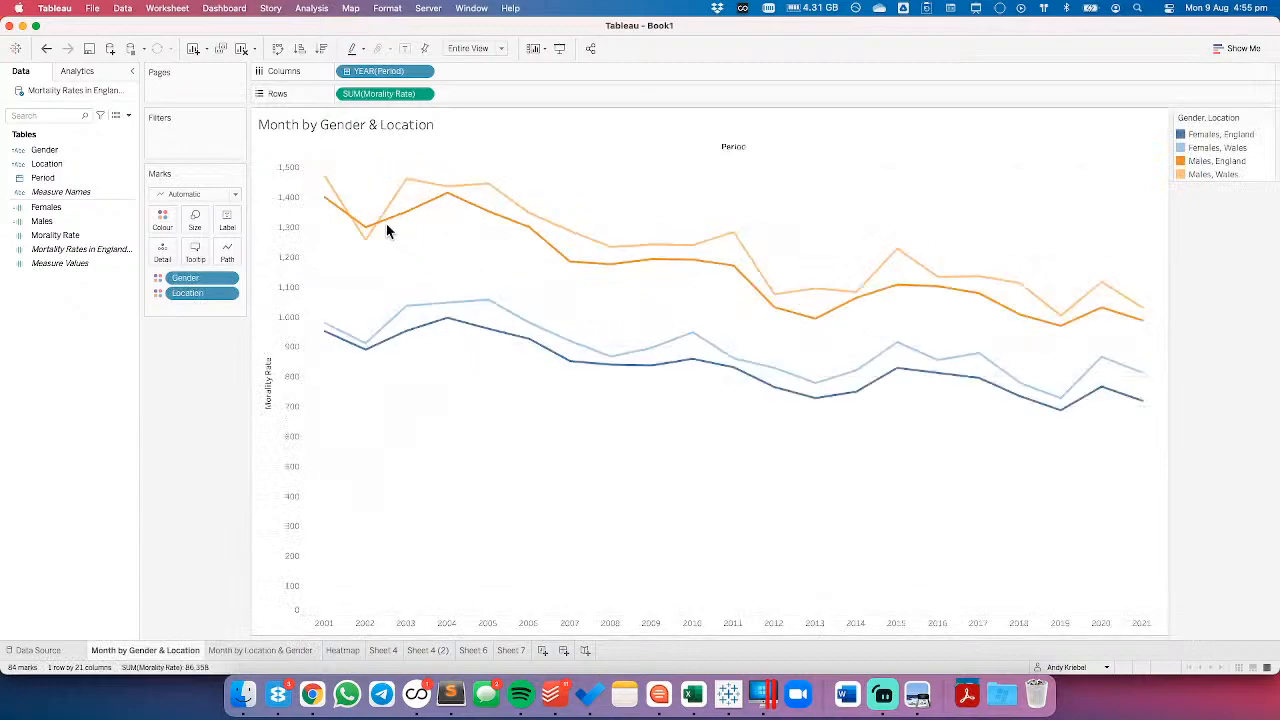
mouse_move(328, 203)
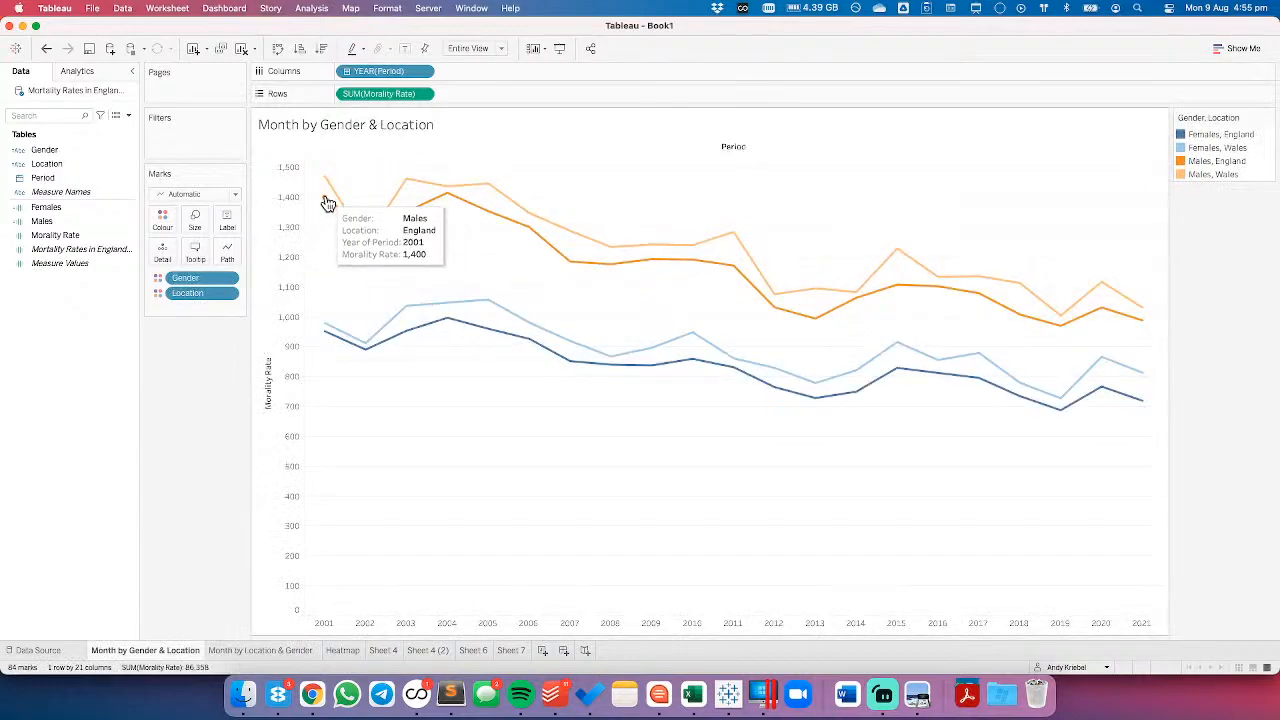
left_click(249, 650)
mouse_move(326, 185)
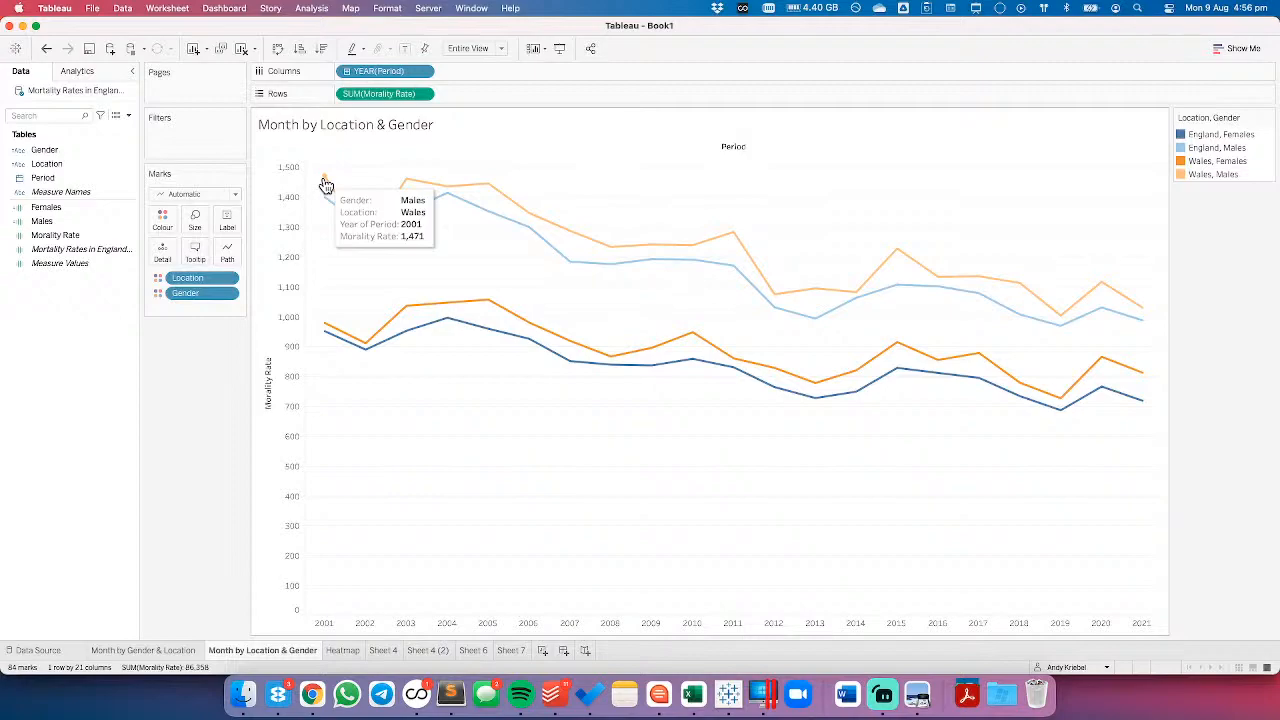
left_click(169, 649)
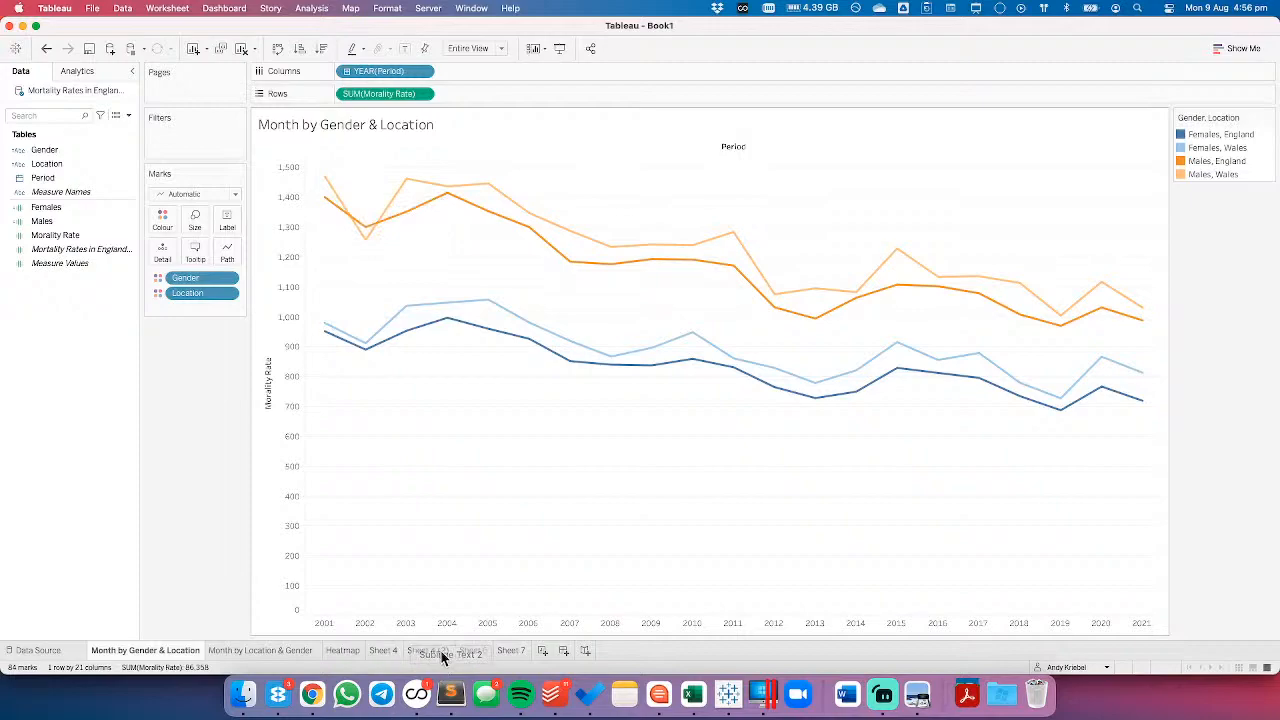
left_click(509, 651)
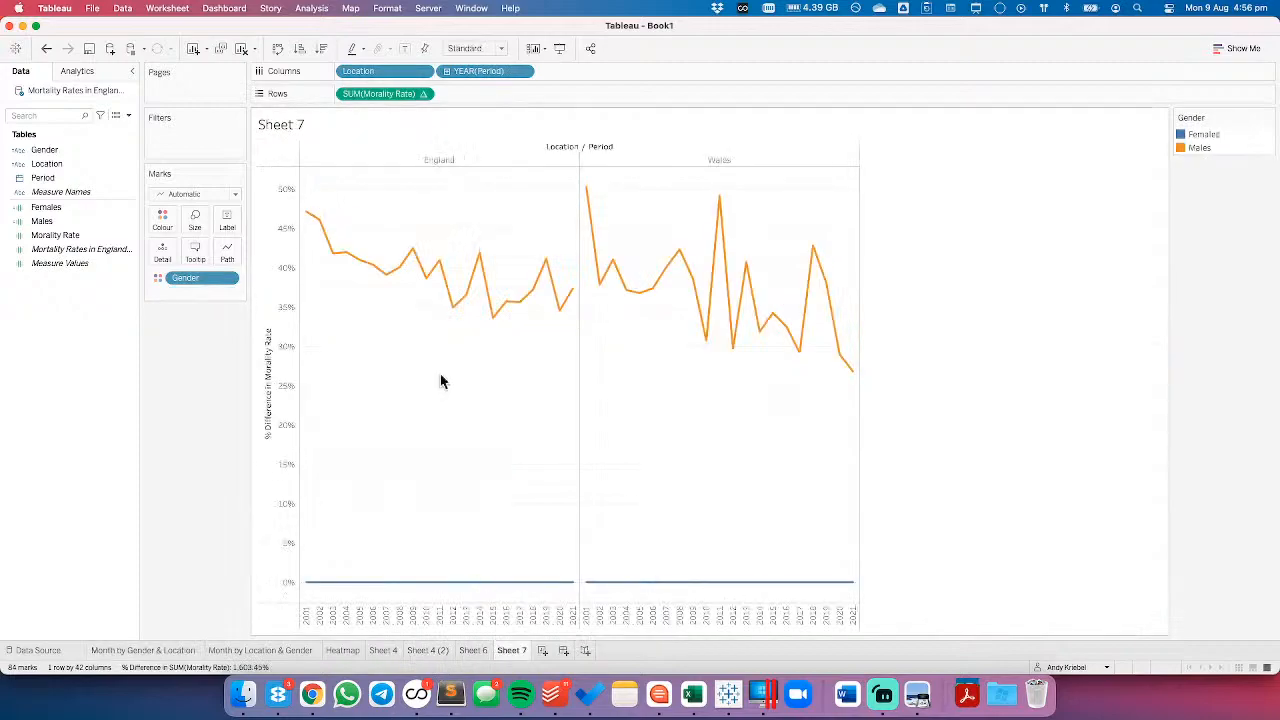
- Try Percent From as the calculation type of the Morality Rate table calculation
left_click(423, 94)
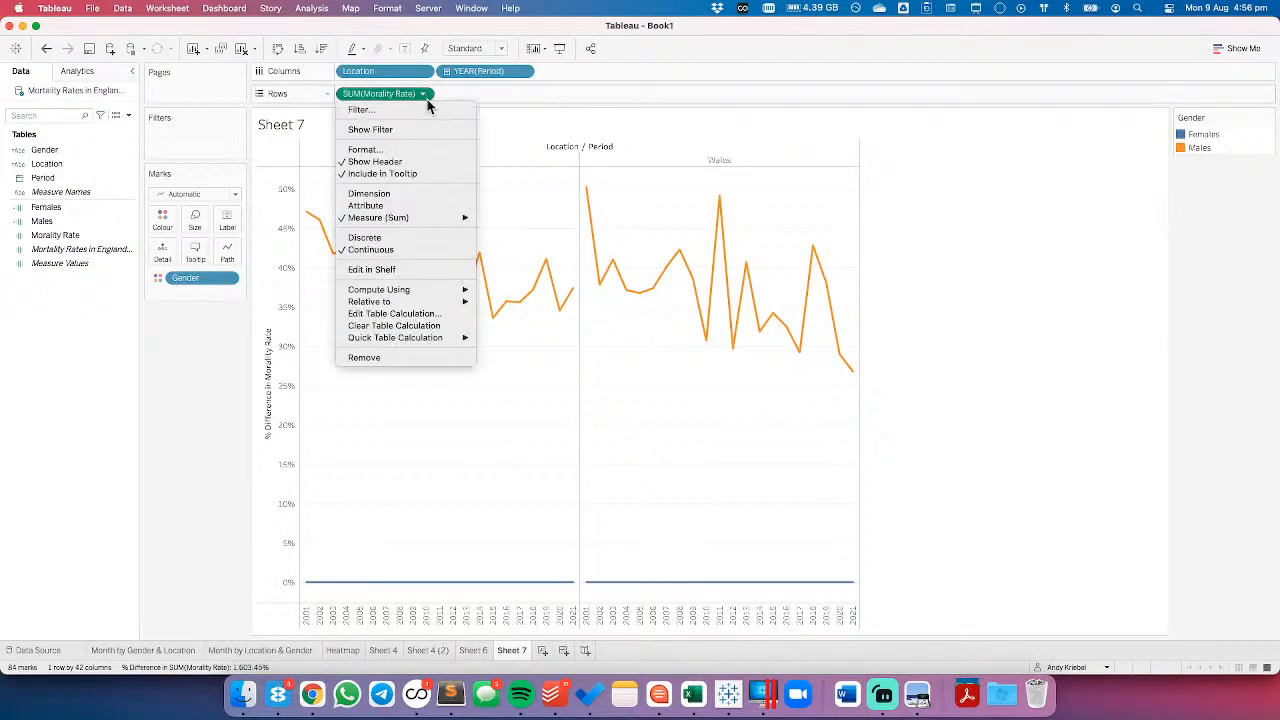
left_click(432, 313)
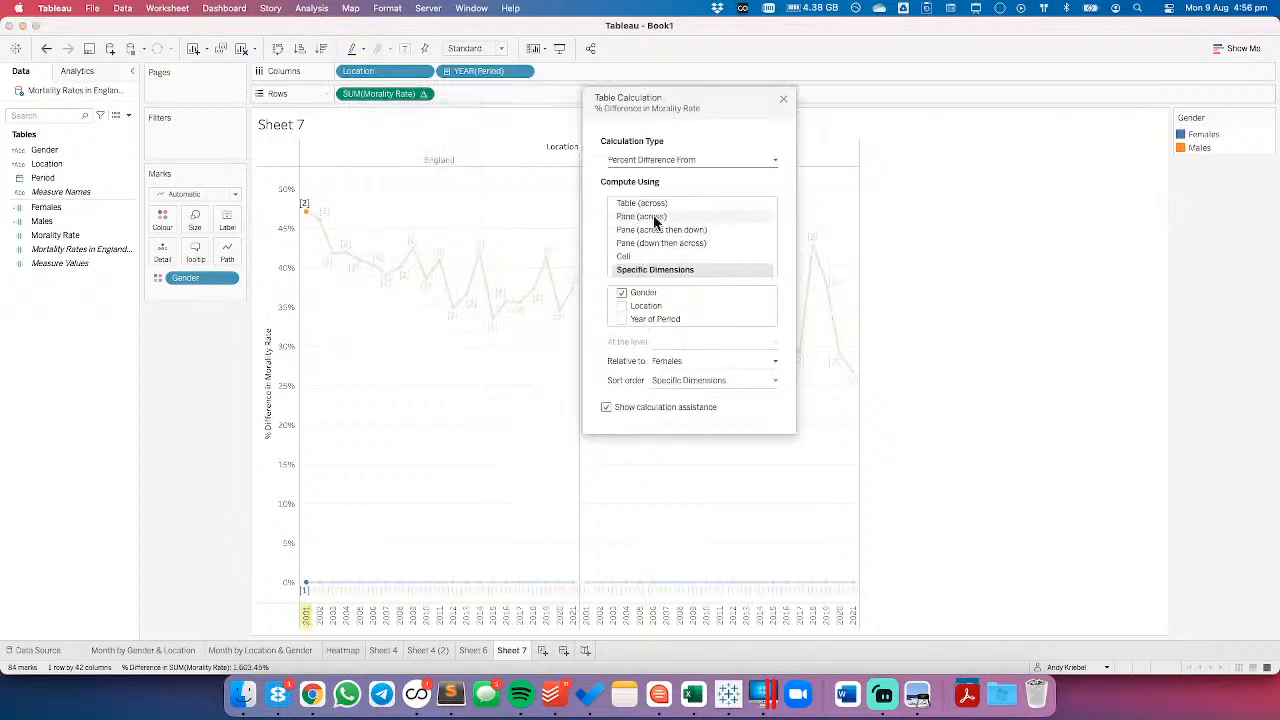
left_click(643, 162)
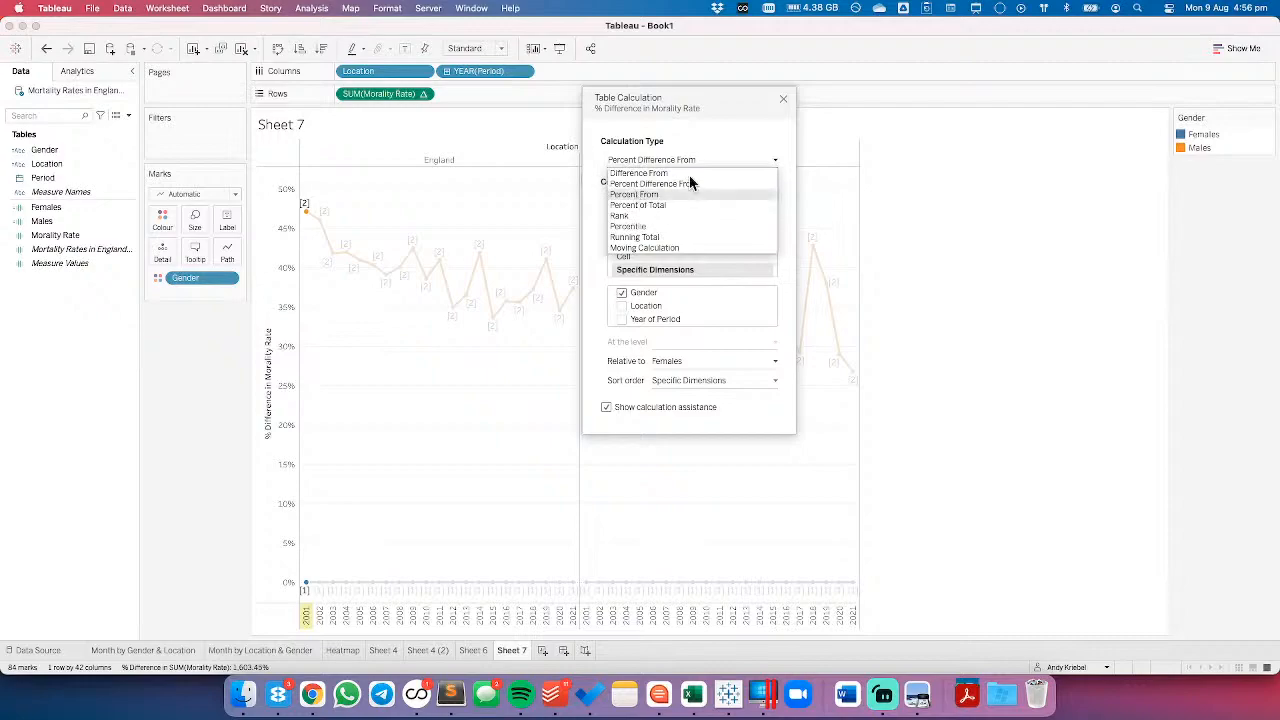
left_click(635, 192)
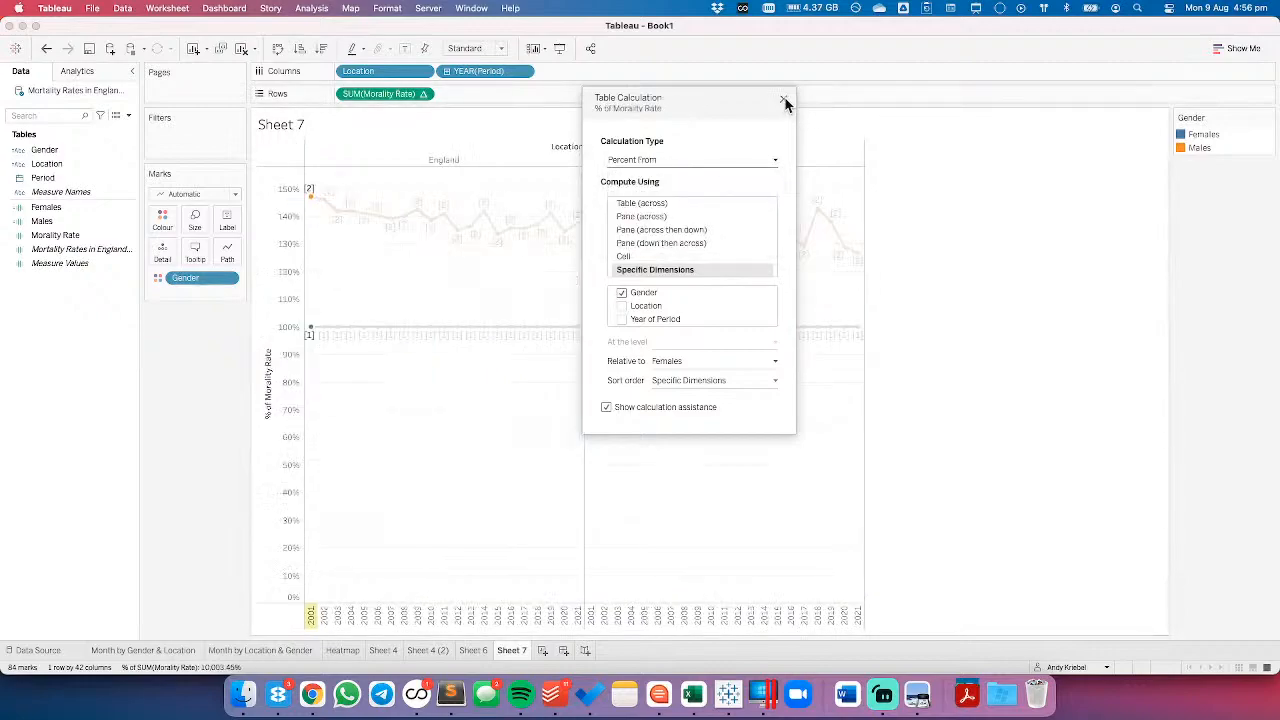
left_click(784, 101)
- Change the Morality Rate table calculation type to Difference From and inspect the 2001 male value for England
left_click(423, 94)
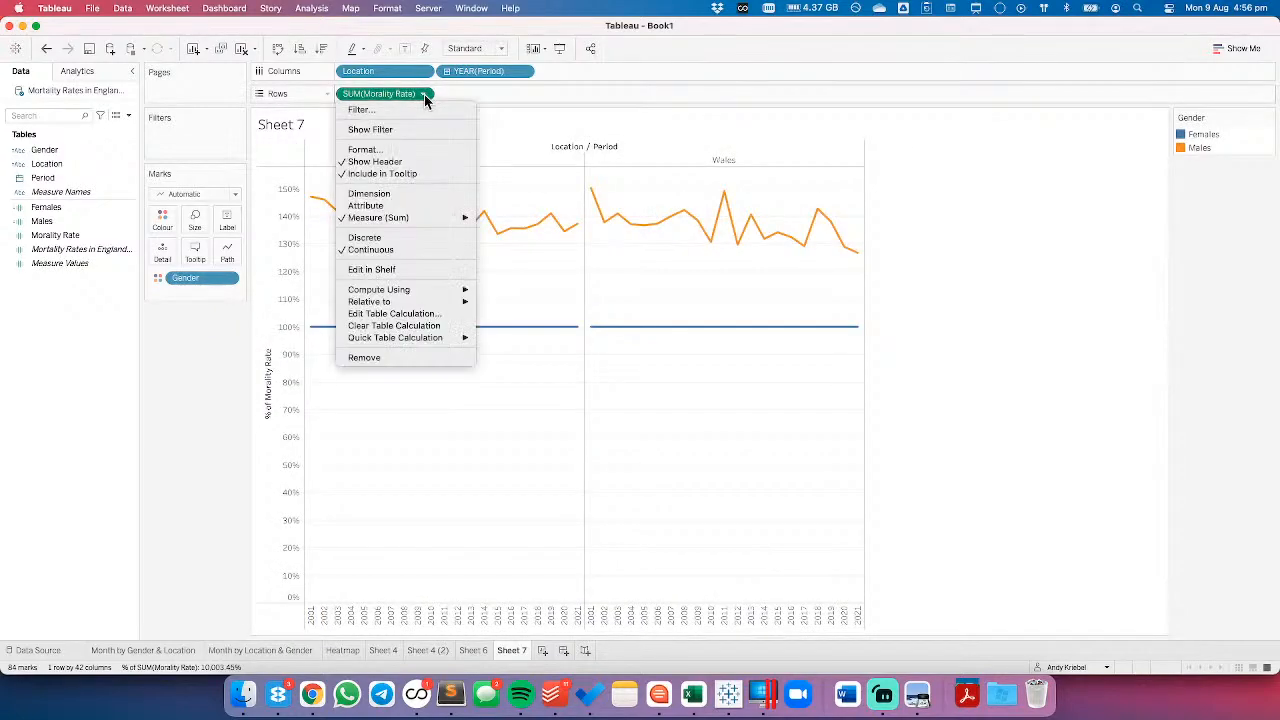
left_click(401, 313)
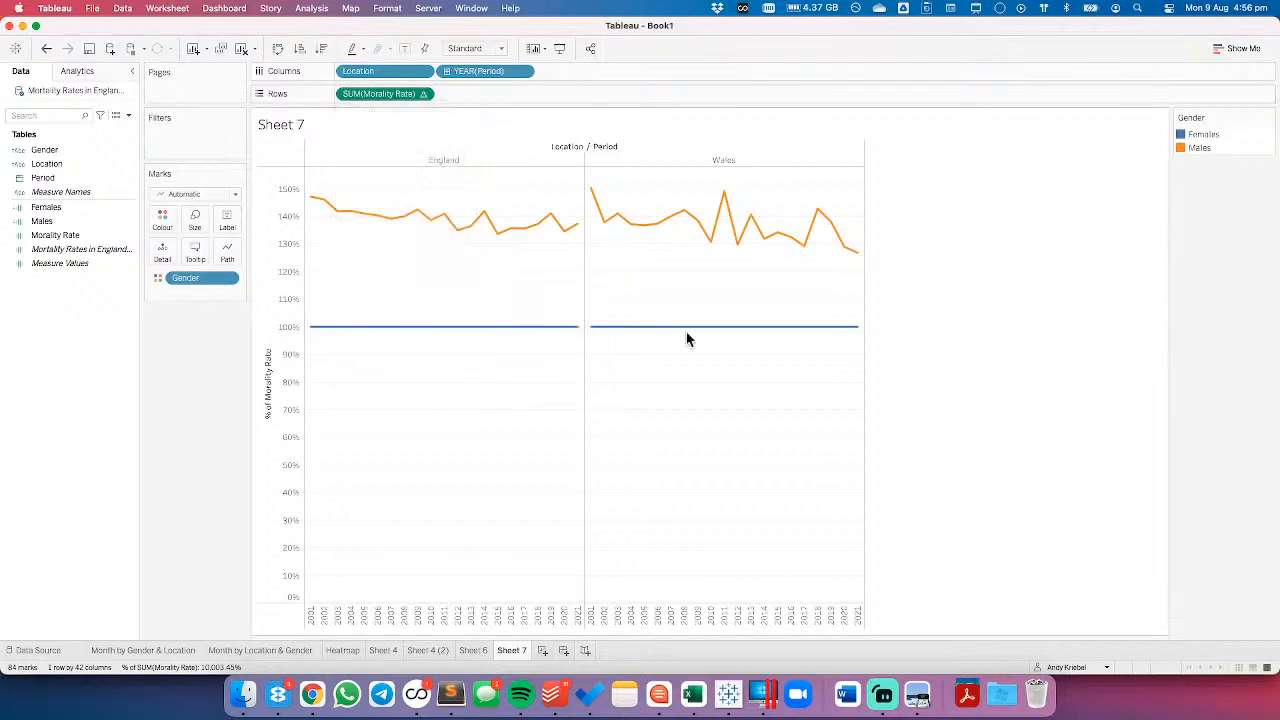
left_click(629, 162)
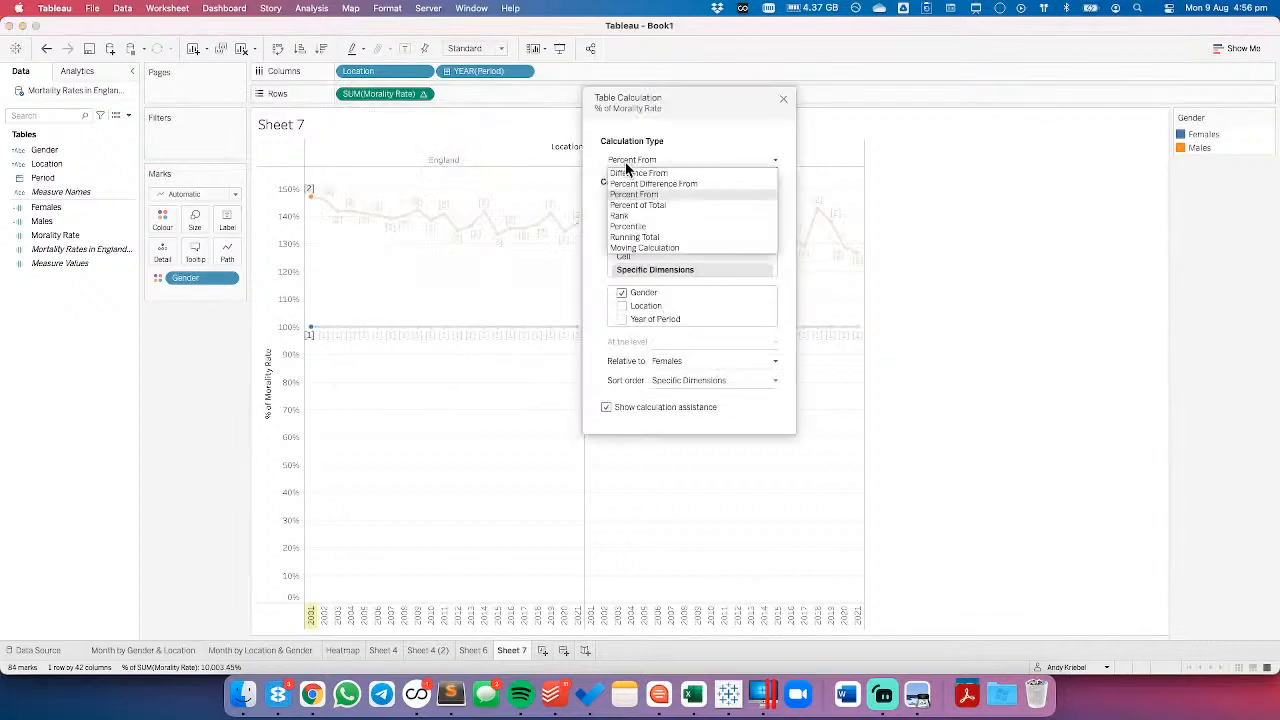
left_click(630, 170)
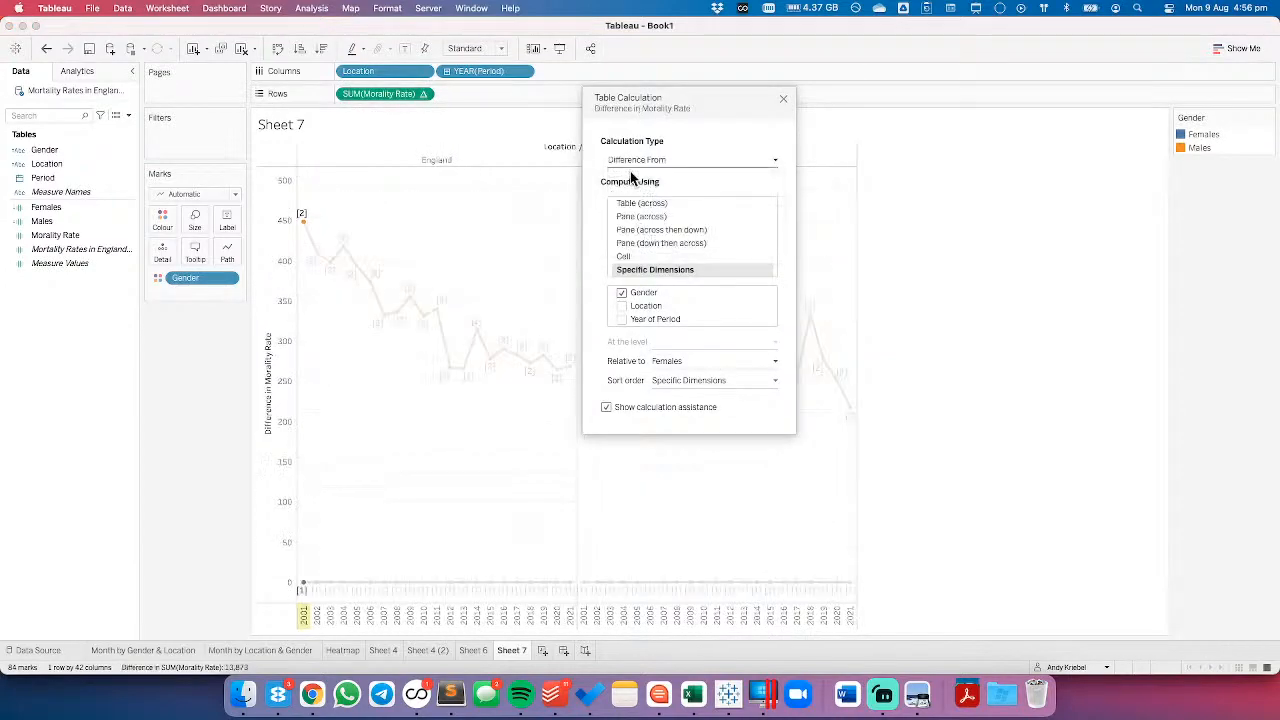
left_click(784, 101)
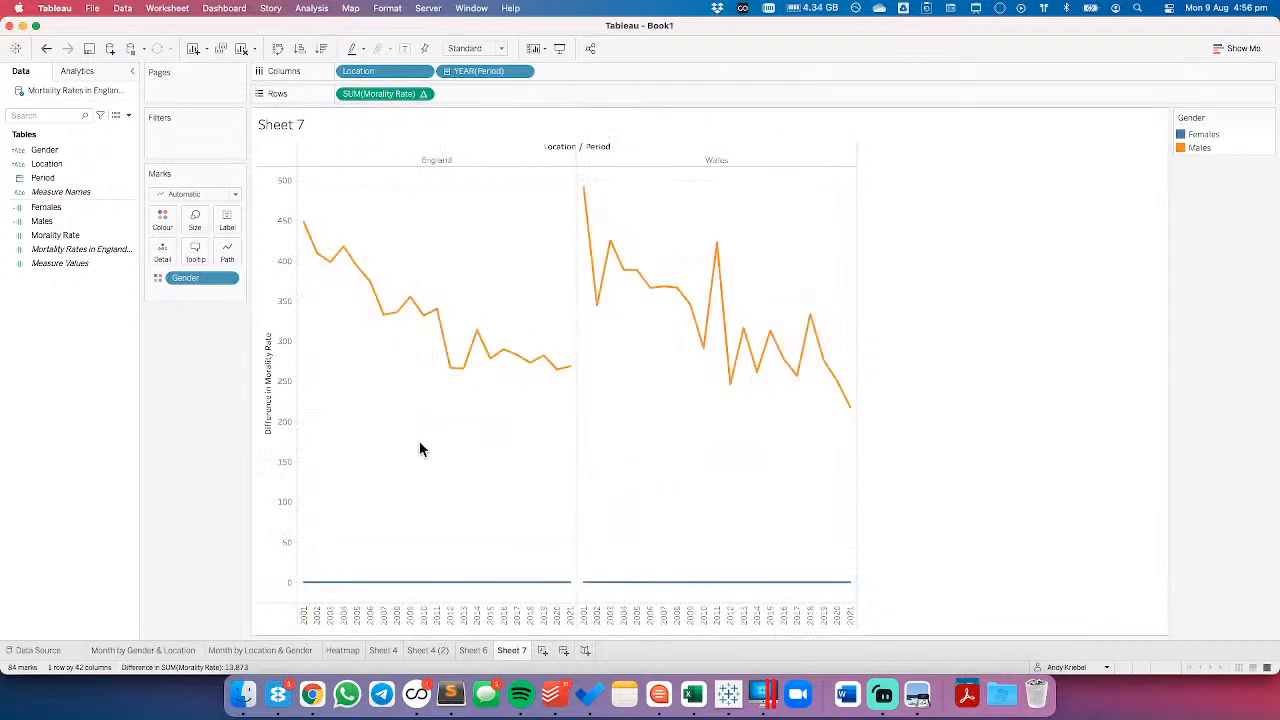
mouse_move(303, 231)
- Create a new worksheet with Period by year on columns and fit it to Entire View
left_click(541, 651)
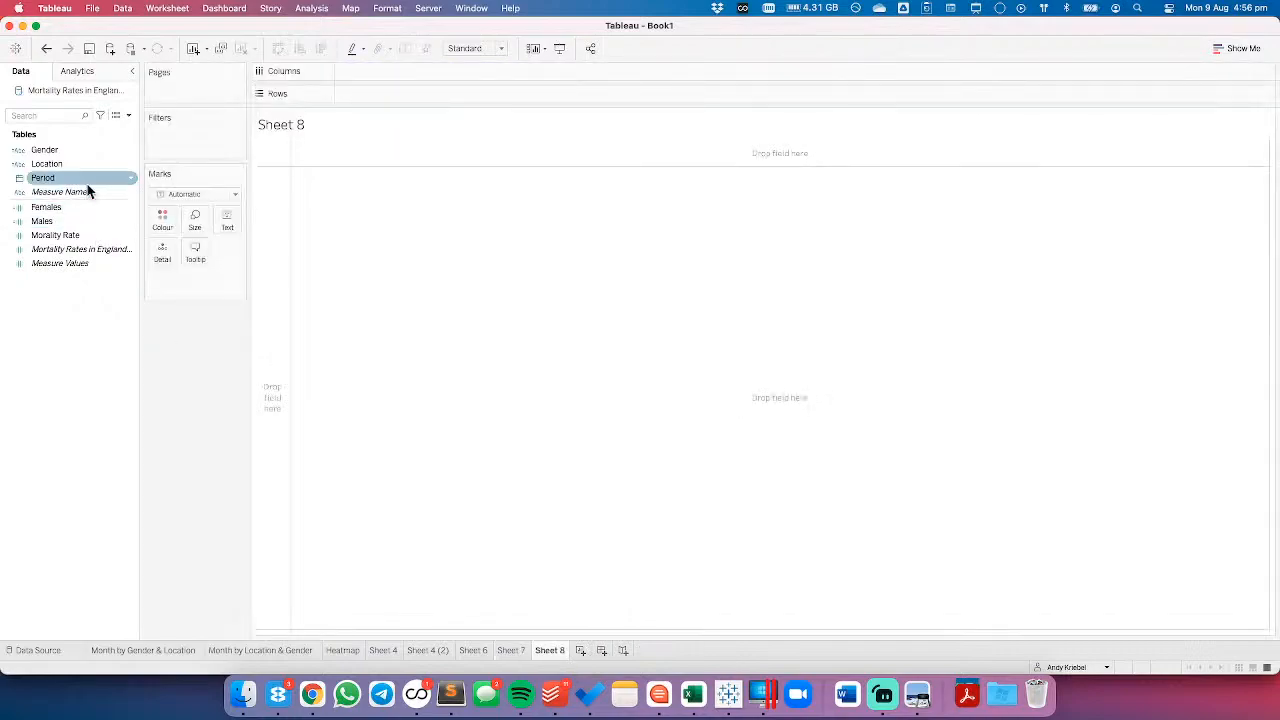
left_click_drag(60, 177, 430, 71)
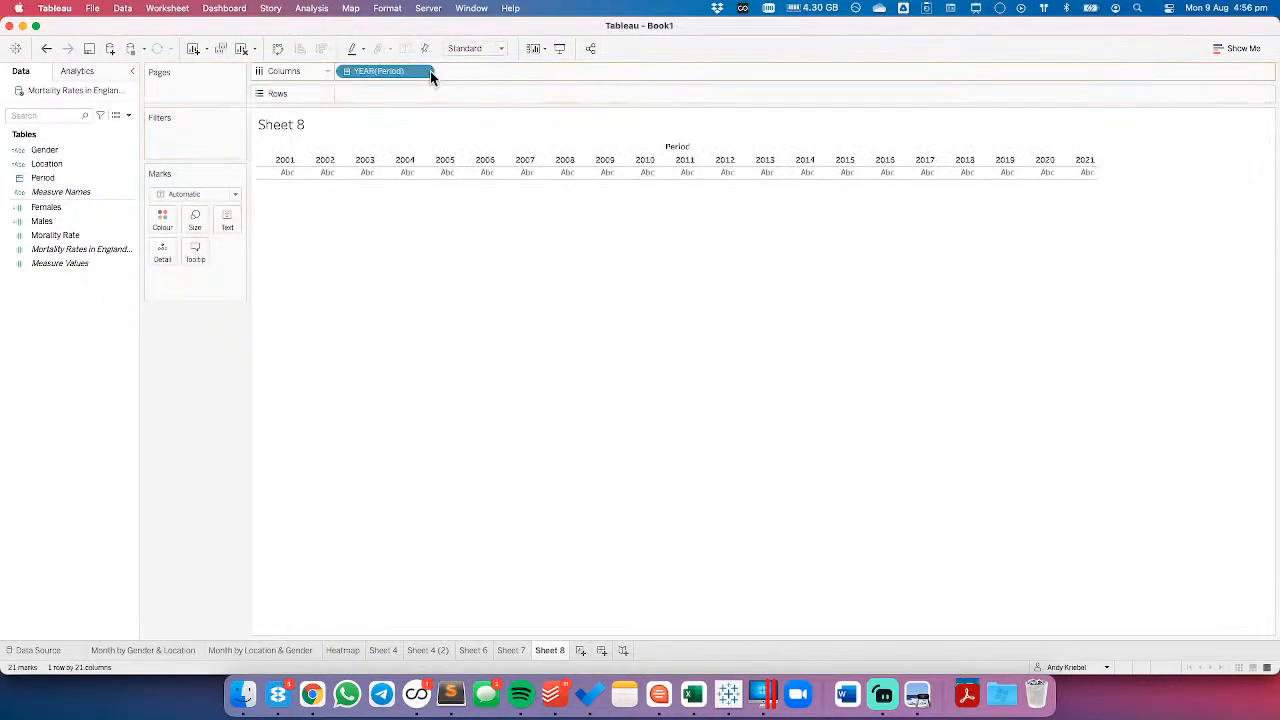
left_click(466, 48)
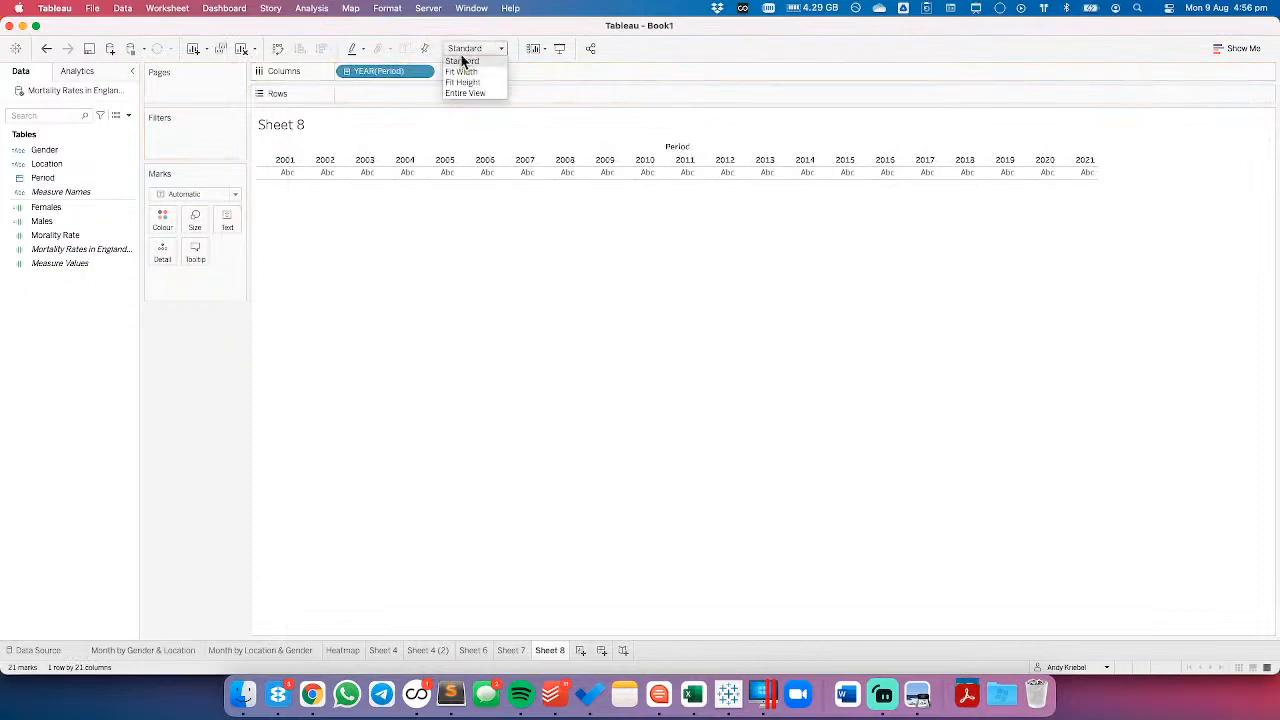
left_click(461, 92)
- Remove Period from columns, convert the field to continuous, and add it back to columns
left_click_drag(386, 71, 57, 196)
right_click(46, 178)
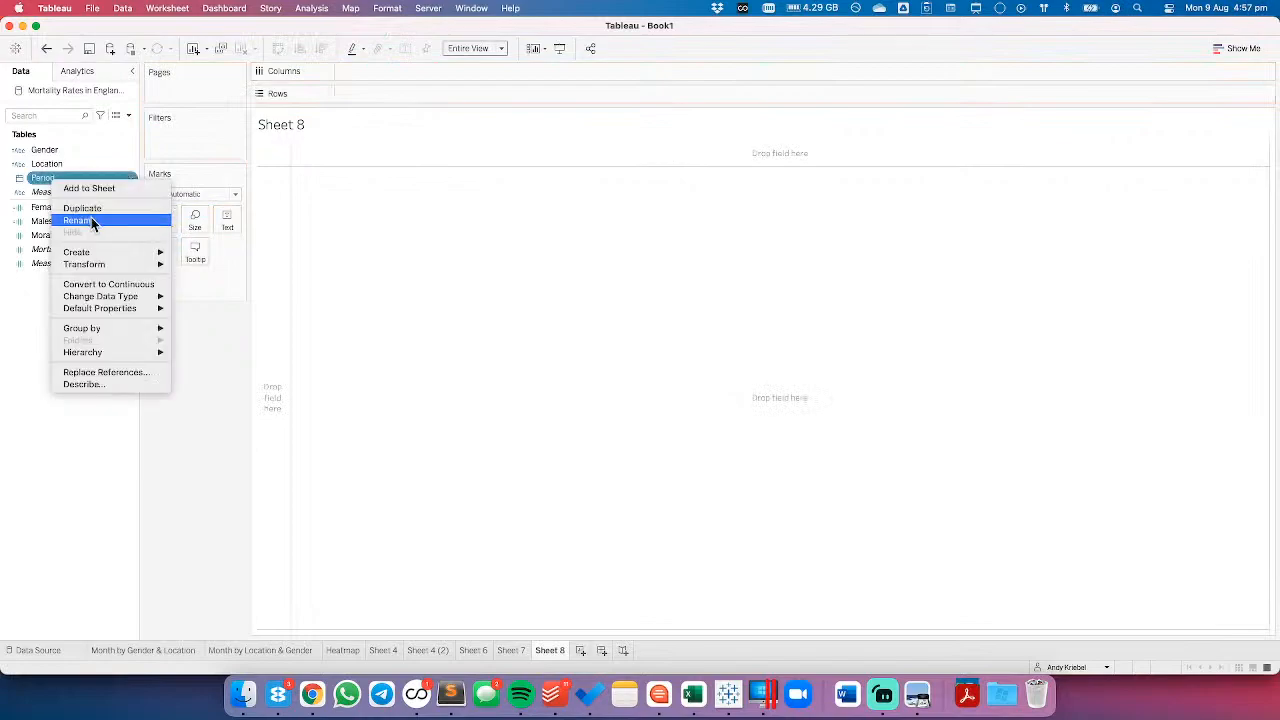
left_click(118, 285)
left_click(51, 177)
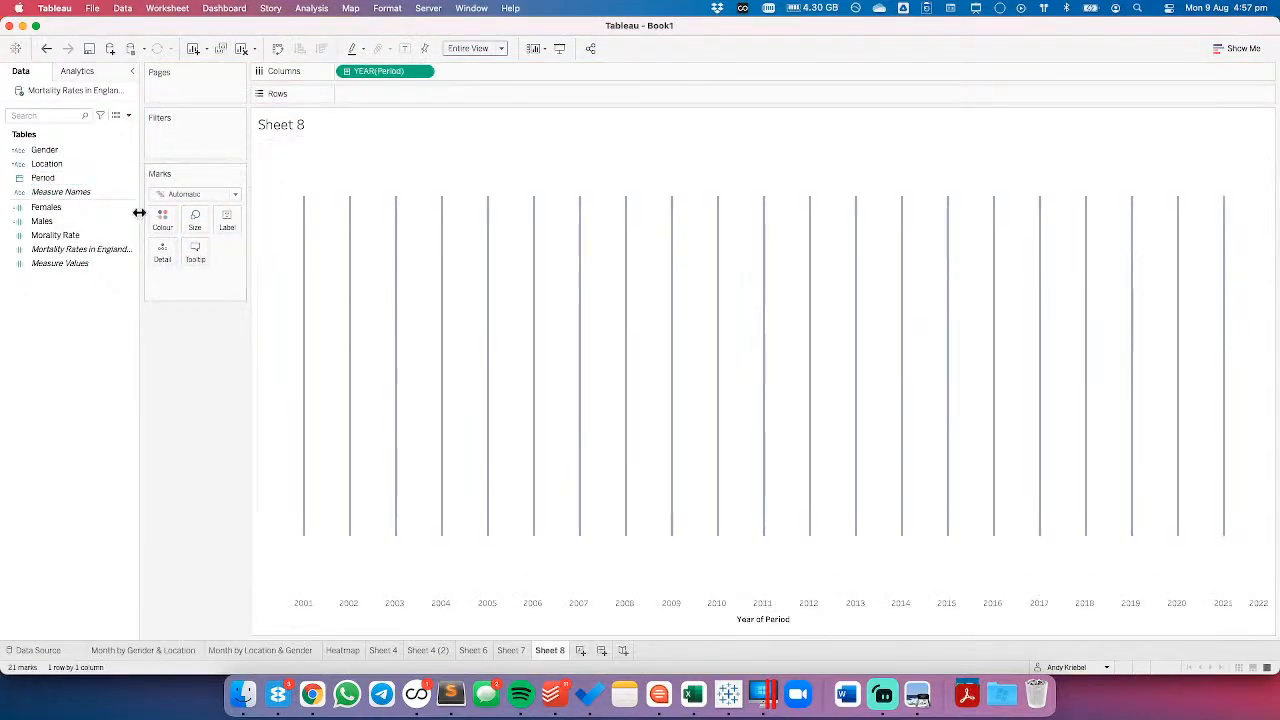
- Plot Morality Rate on rows and split the lines by Gender on rows and Location on columns
left_click_drag(62, 234, 364, 95)
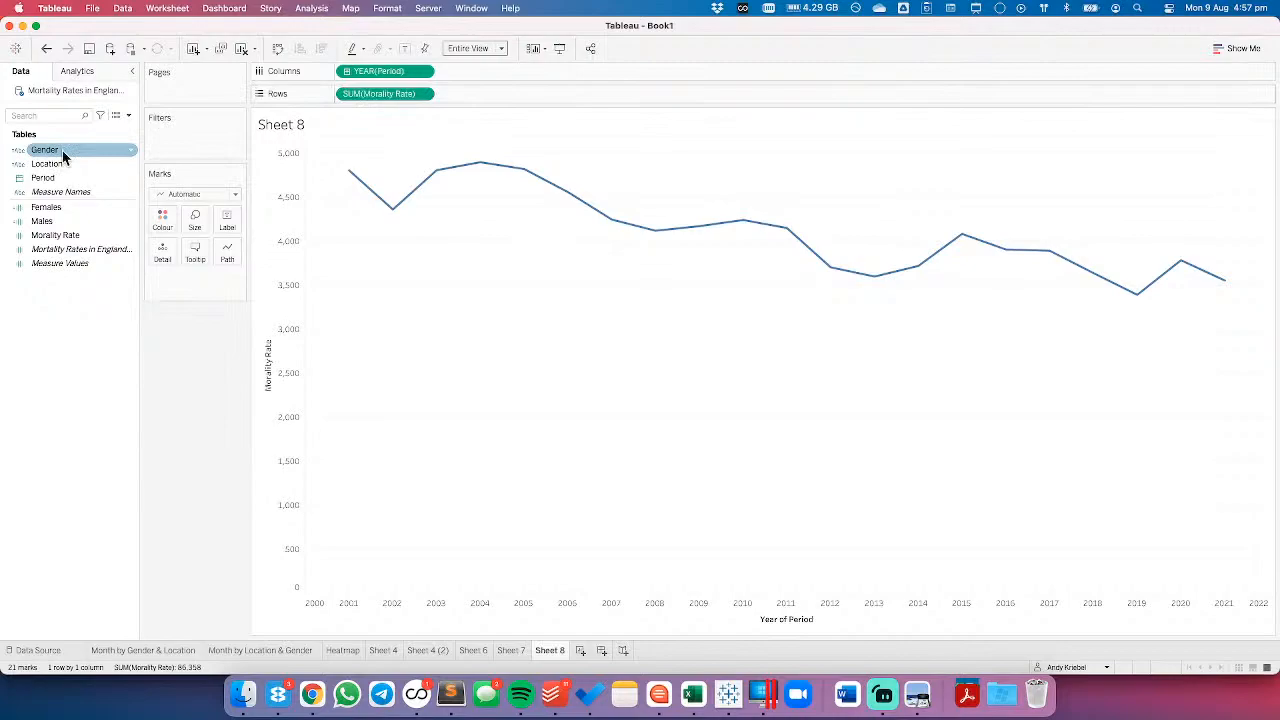
left_click_drag(62, 150, 351, 97)
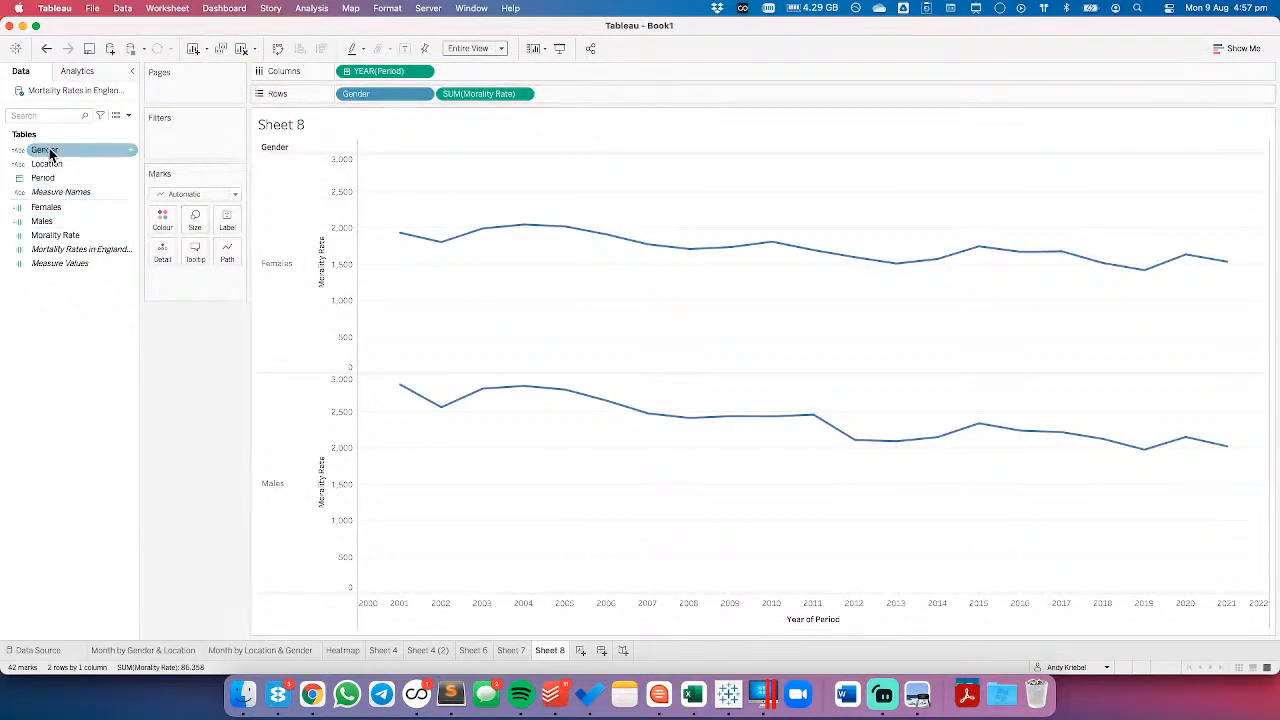
left_click_drag(55, 170, 358, 74)
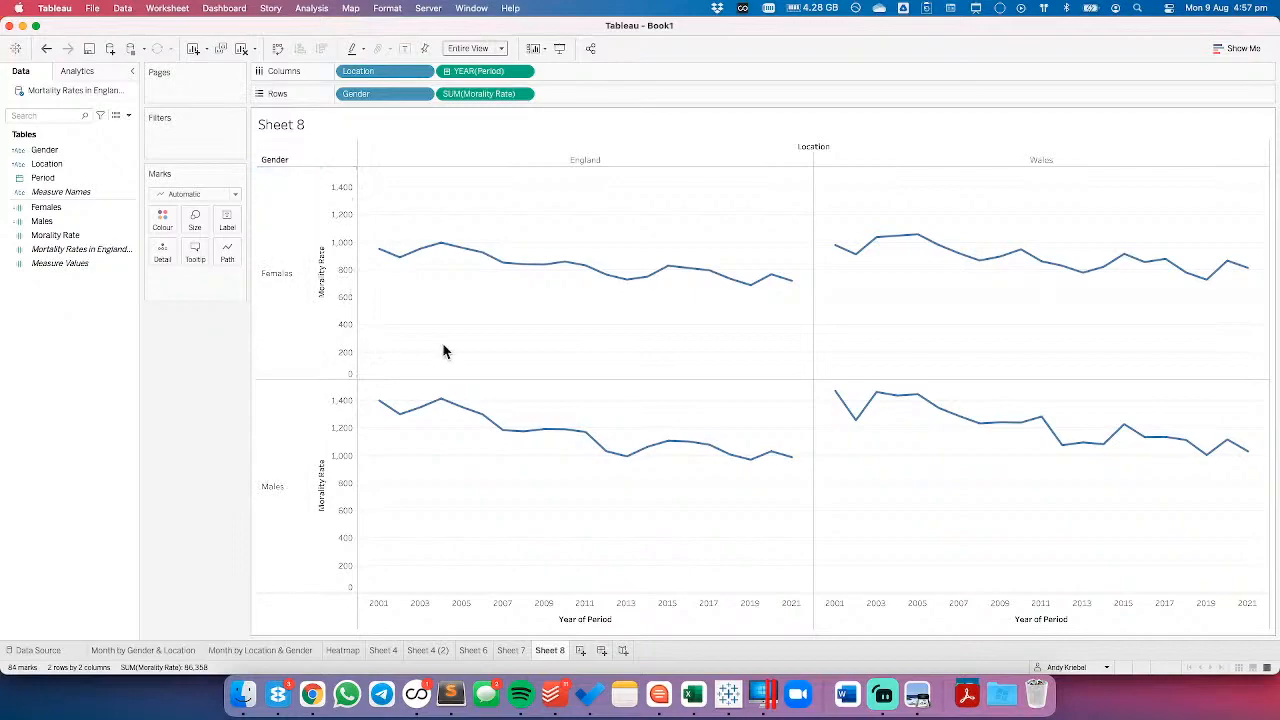
- Set the view fit to Standard and shrink the rows and columns to small sparkline-sized panes
left_click(481, 56)
left_click(478, 60)
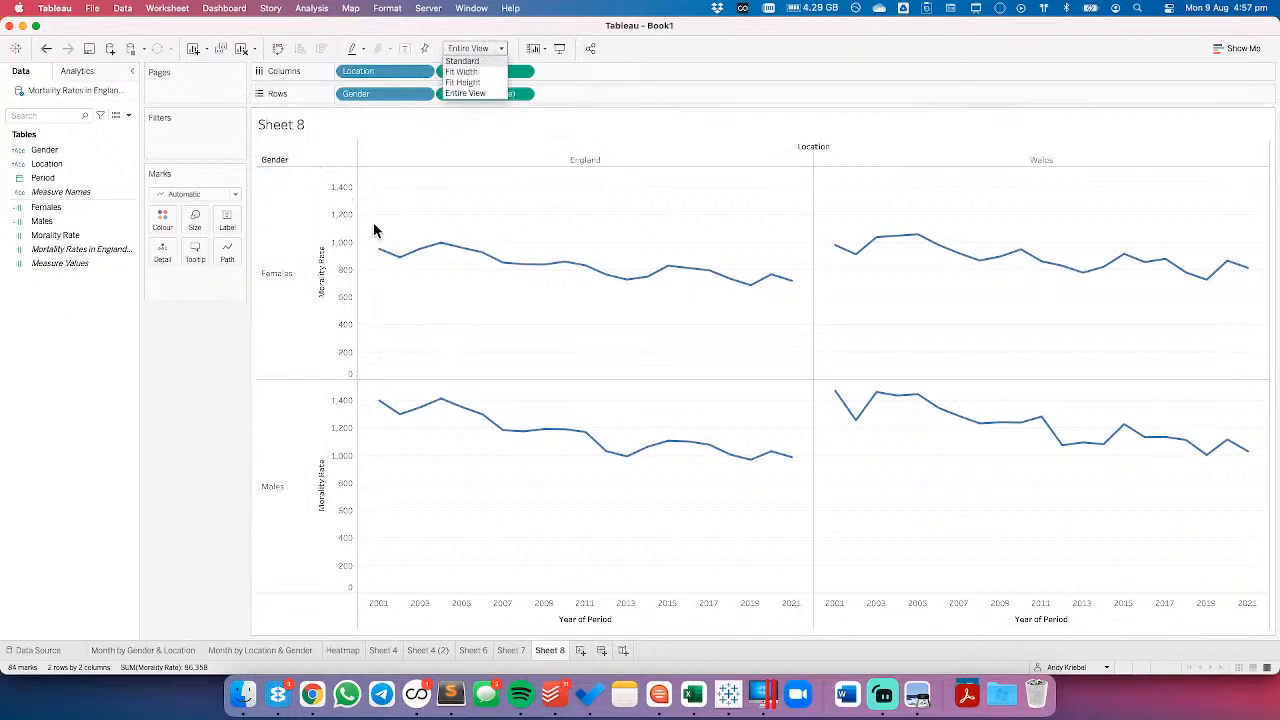
left_click_drag(274, 374, 274, 214)
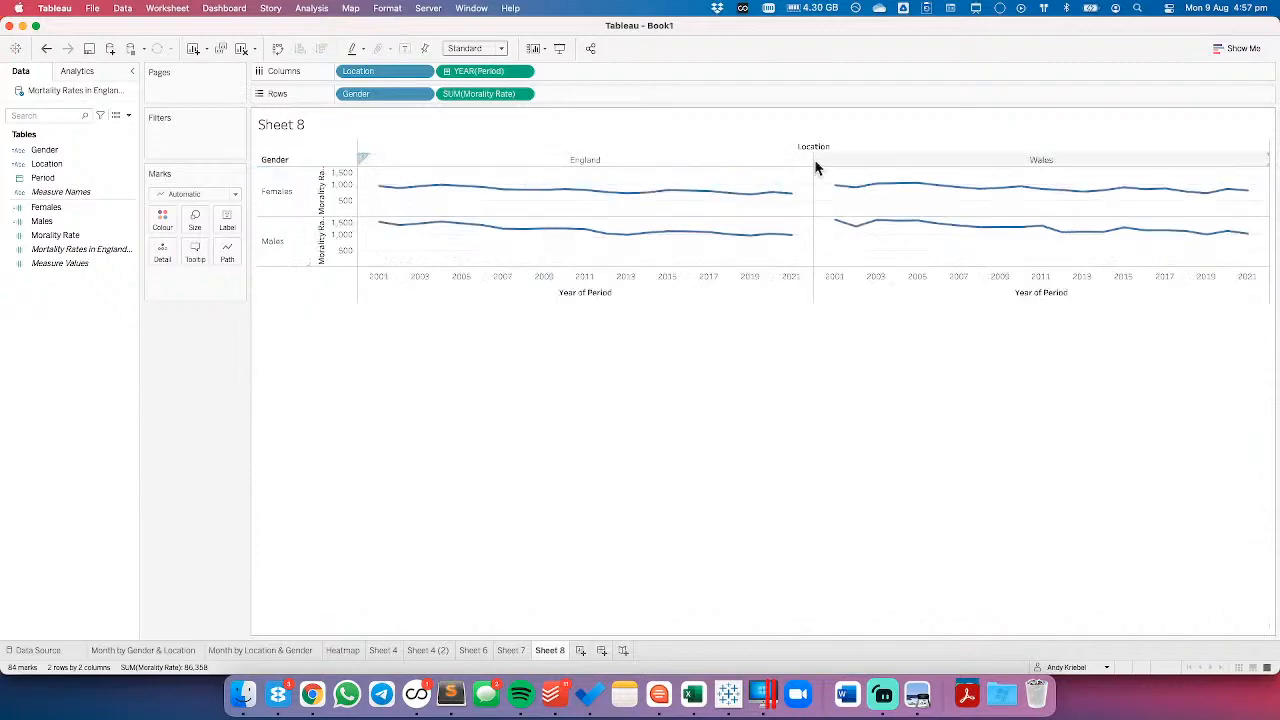
left_click_drag(807, 160, 452, 157)
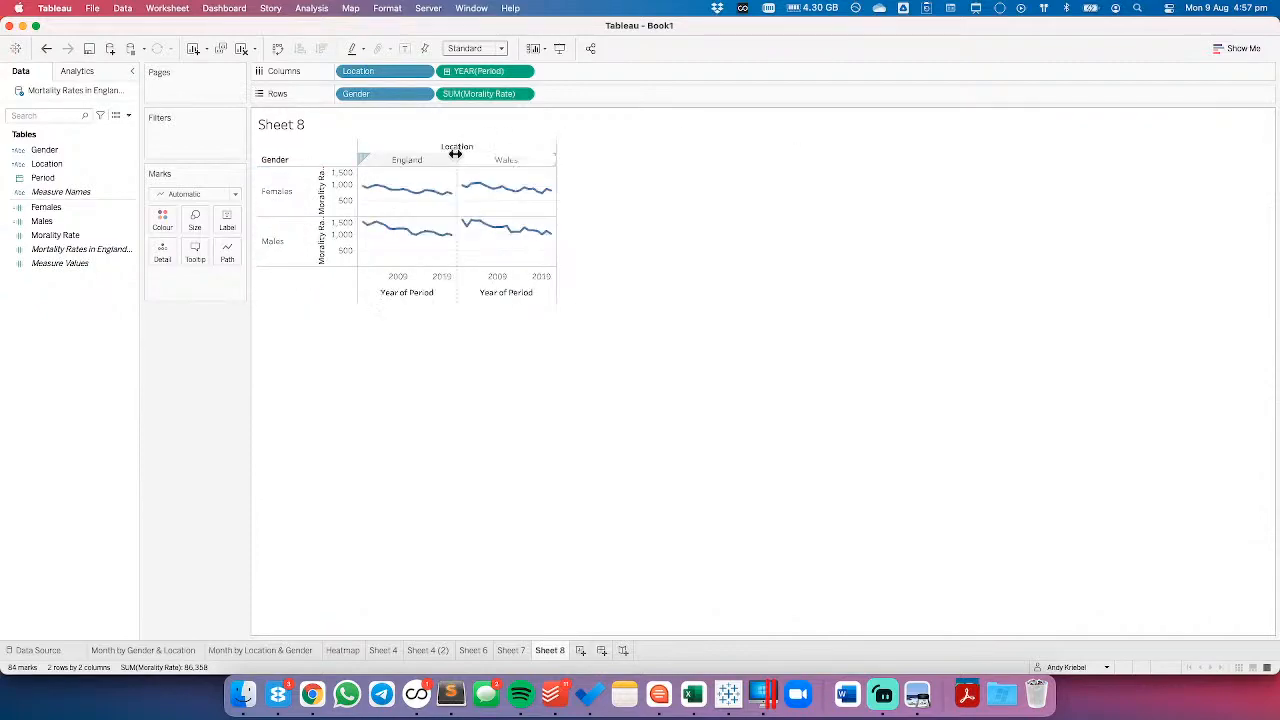
- Move Location from columns to colour and exclude zero from the Morality Rate axis
left_click_drag(366, 71, 156, 224)
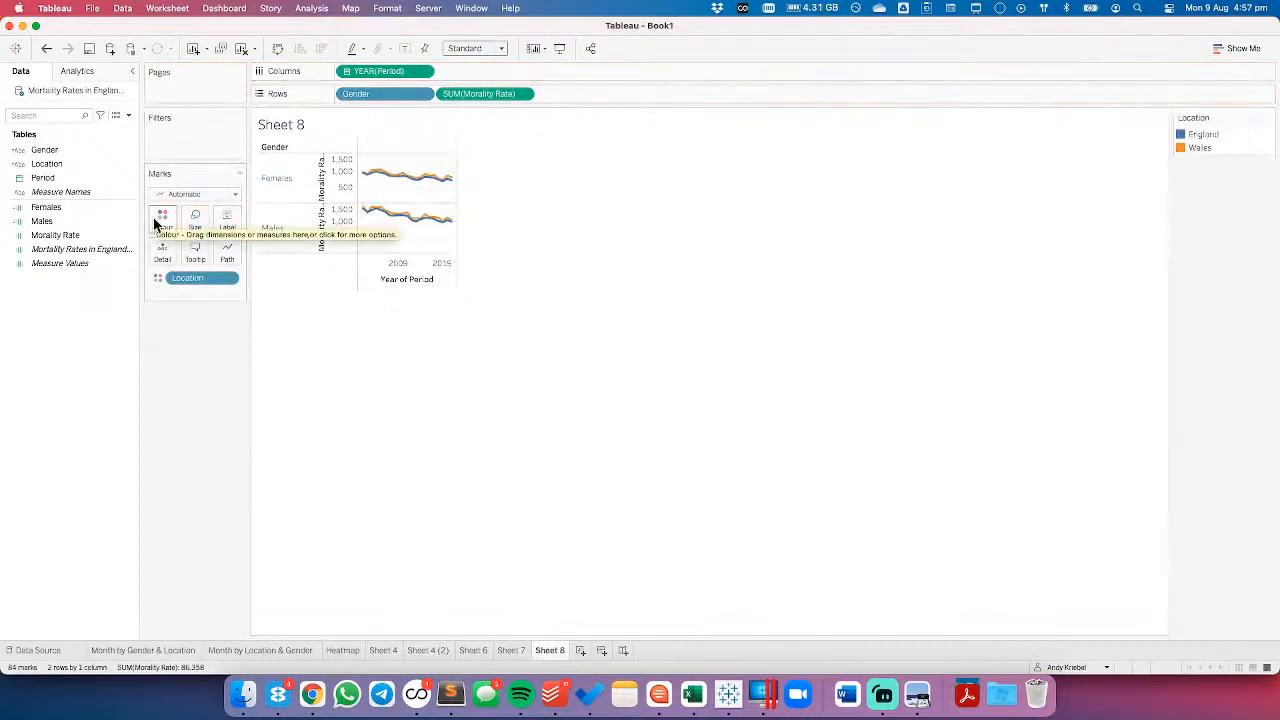
double_click(337, 181)
left_click(720, 231)
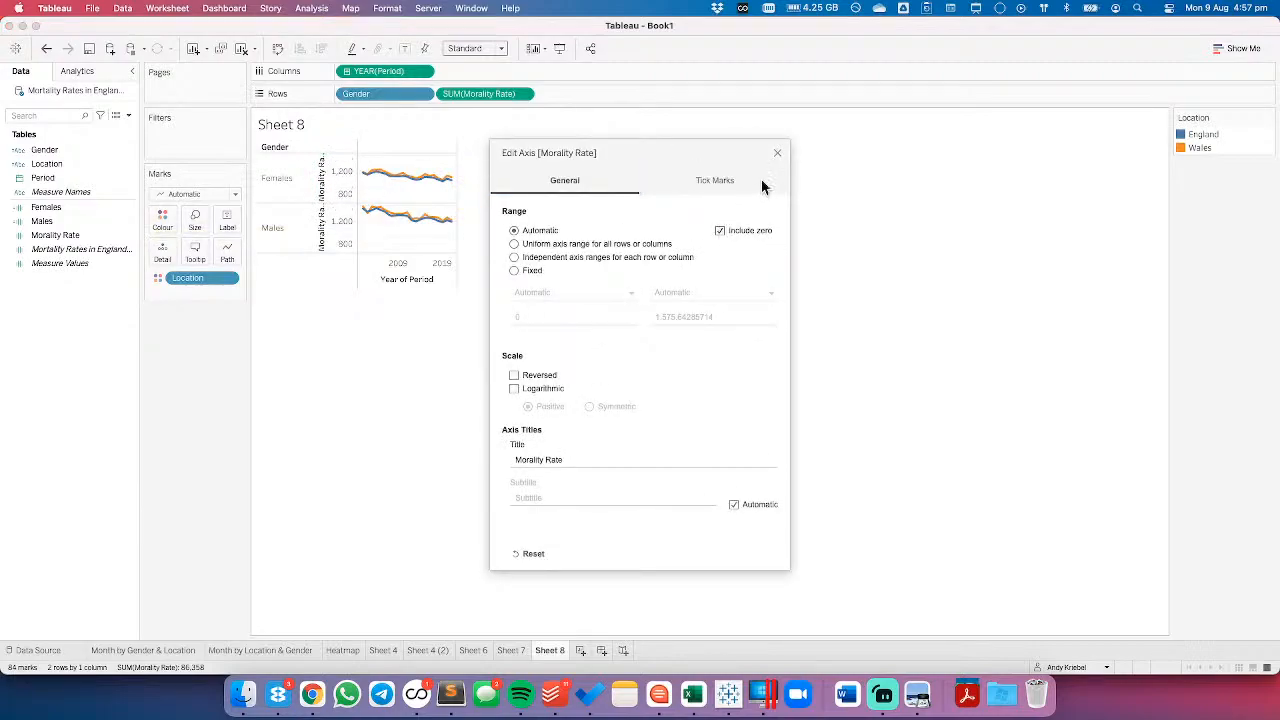
left_click(777, 153)
- Move Location from colour to rows, between Gender and Morality Rate
left_click_drag(201, 288, 440, 100)
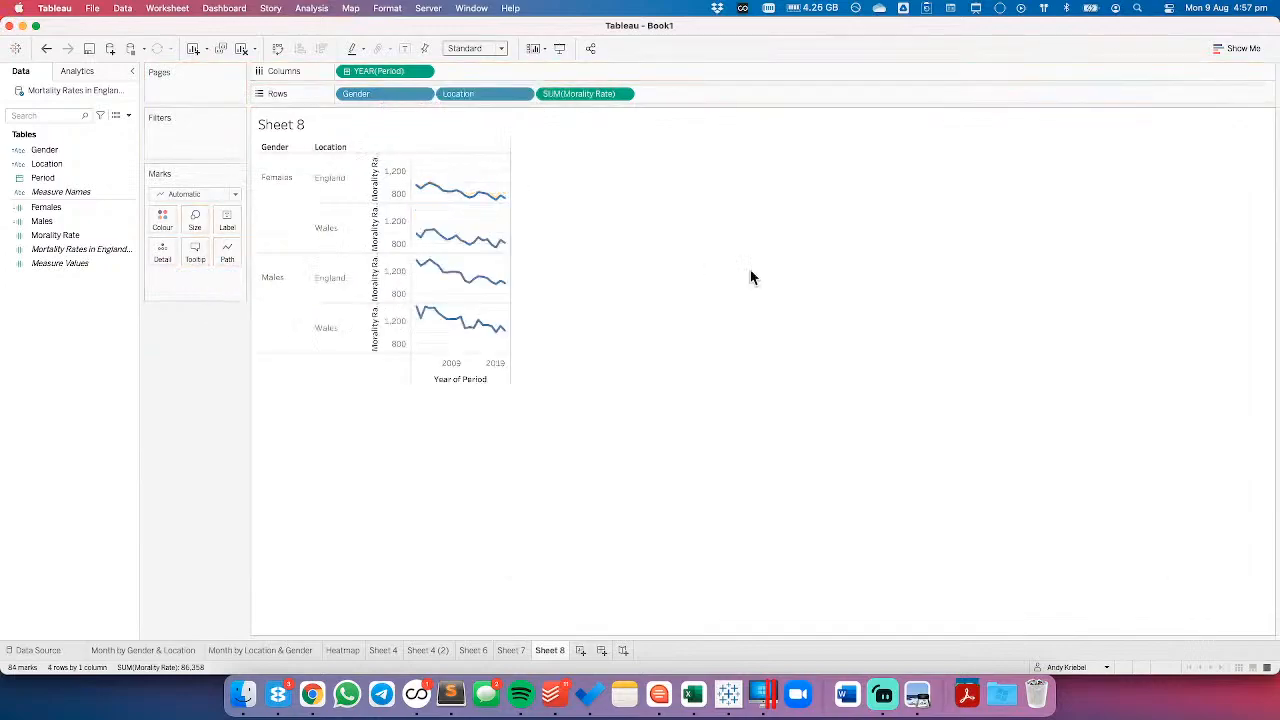
- Move Gender from rows to colour so each Location pane shows both genders' lines together
left_click_drag(360, 93, 153, 217)
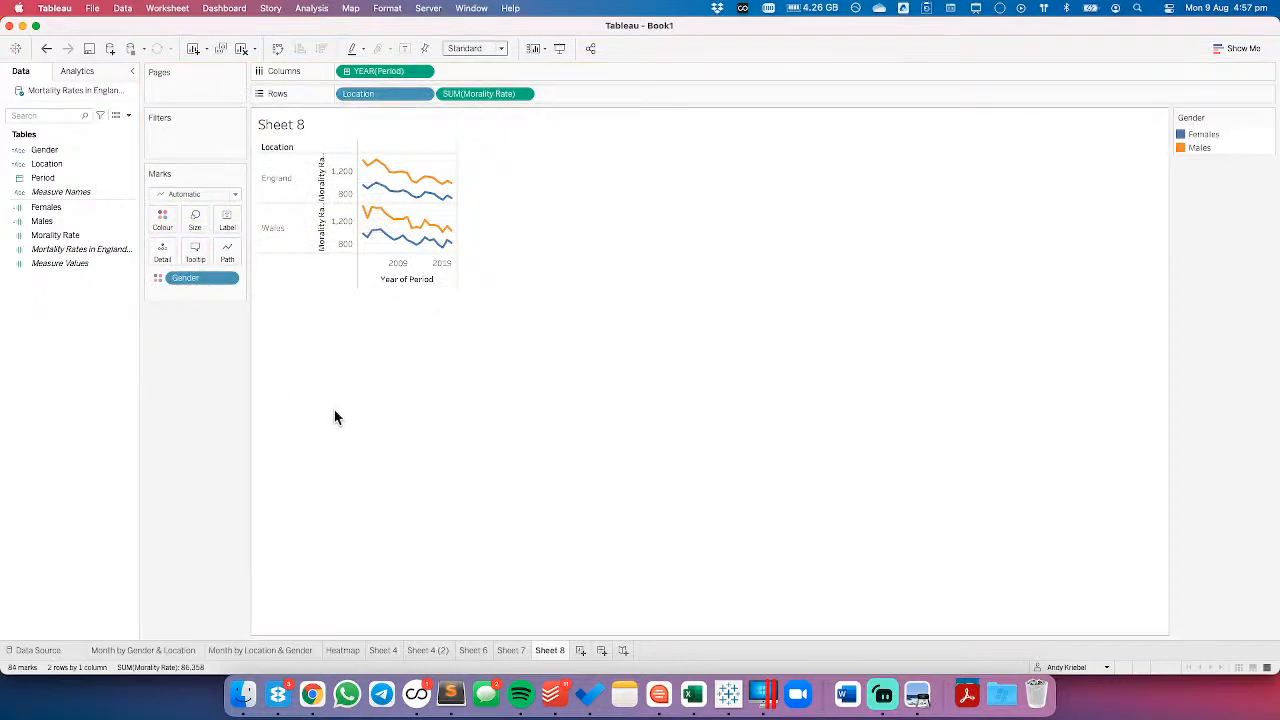
- On a new worksheet, plot Morality Rate by year of Period, with Location on rows and Gender on colour
left_click(577, 650)
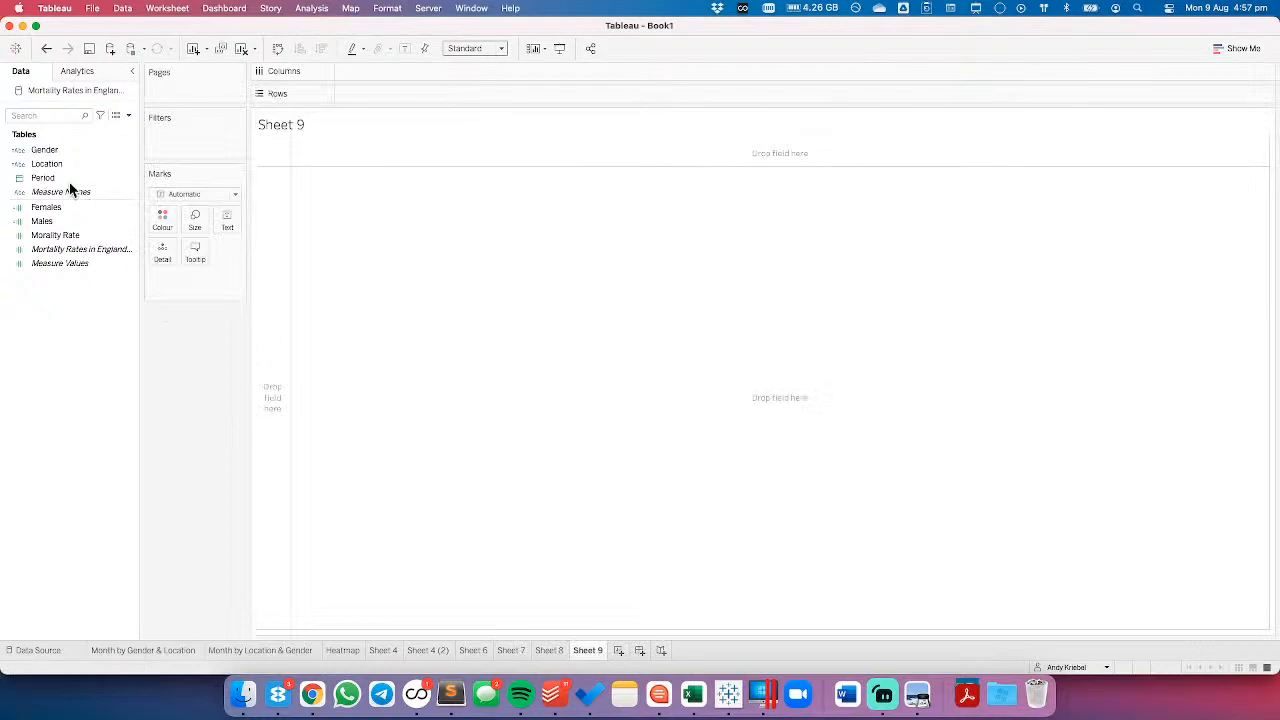
left_click_drag(65, 176, 383, 108)
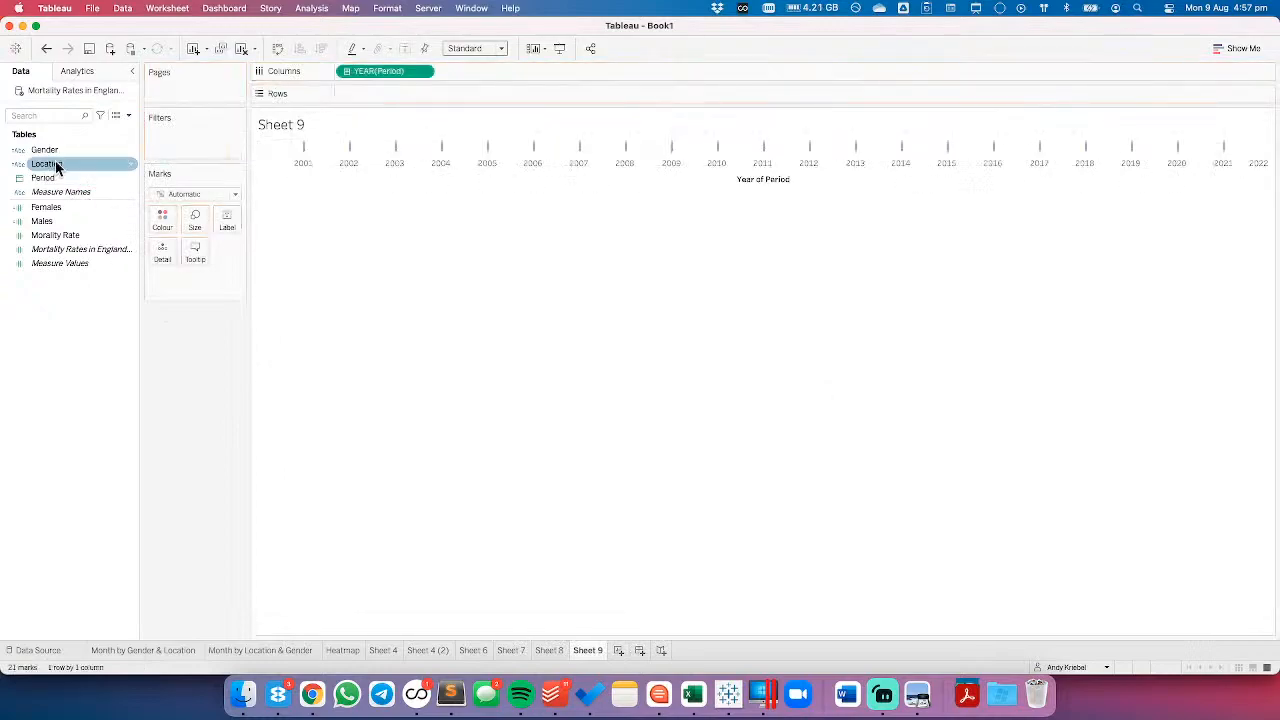
left_click_drag(55, 235, 391, 99)
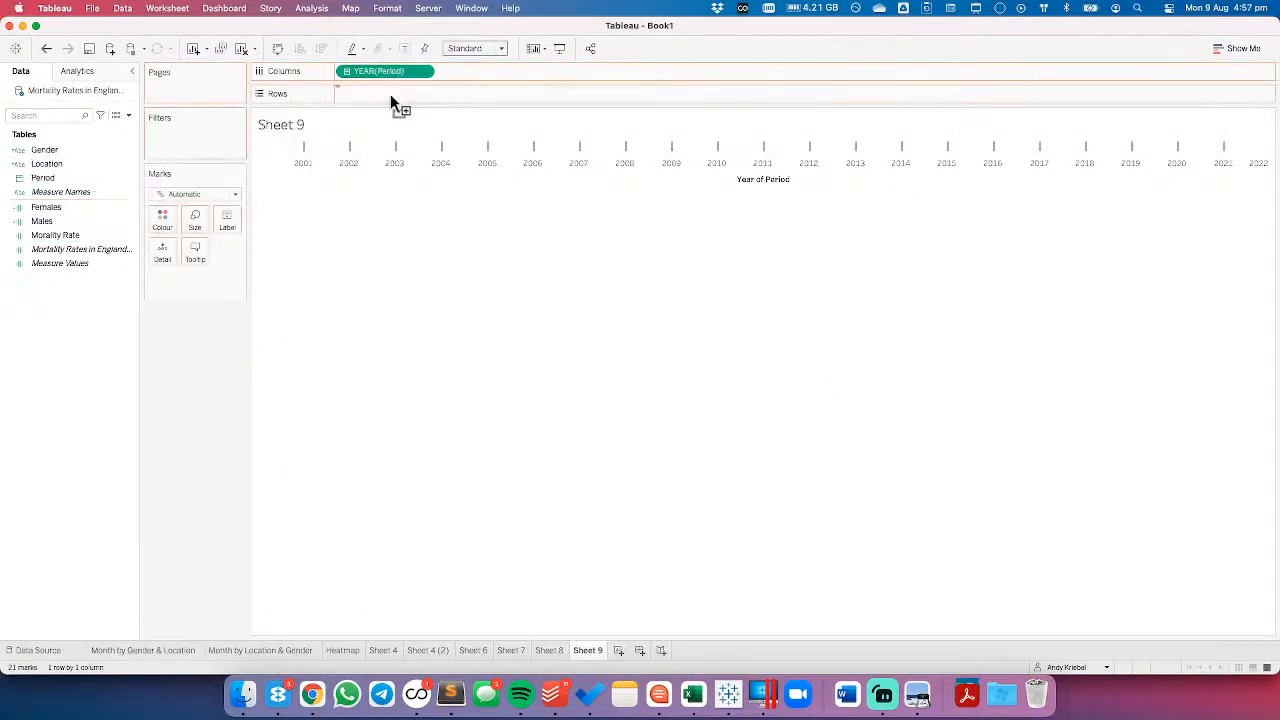
left_click_drag(45, 150, 370, 96)
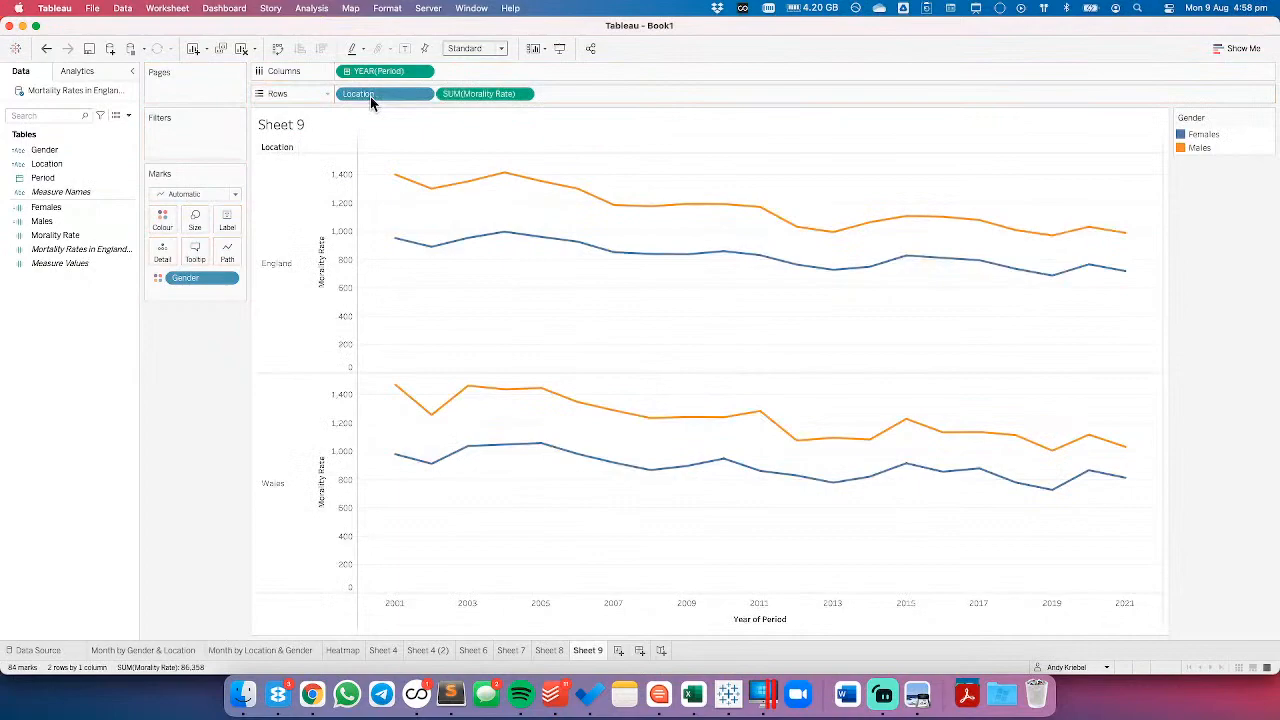
- Add a Percent Difference From table calculation to Morality Rate, computed along Year of Period relative to 2001
left_click(522, 94)
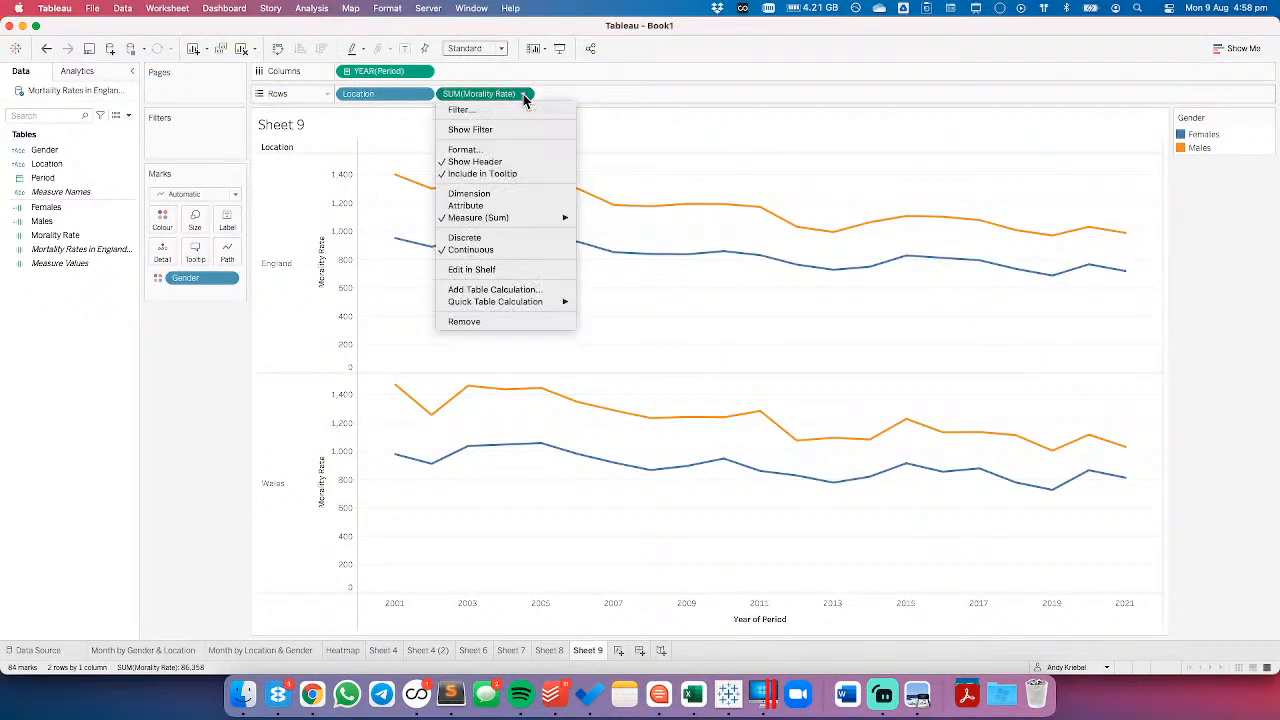
left_click(500, 289)
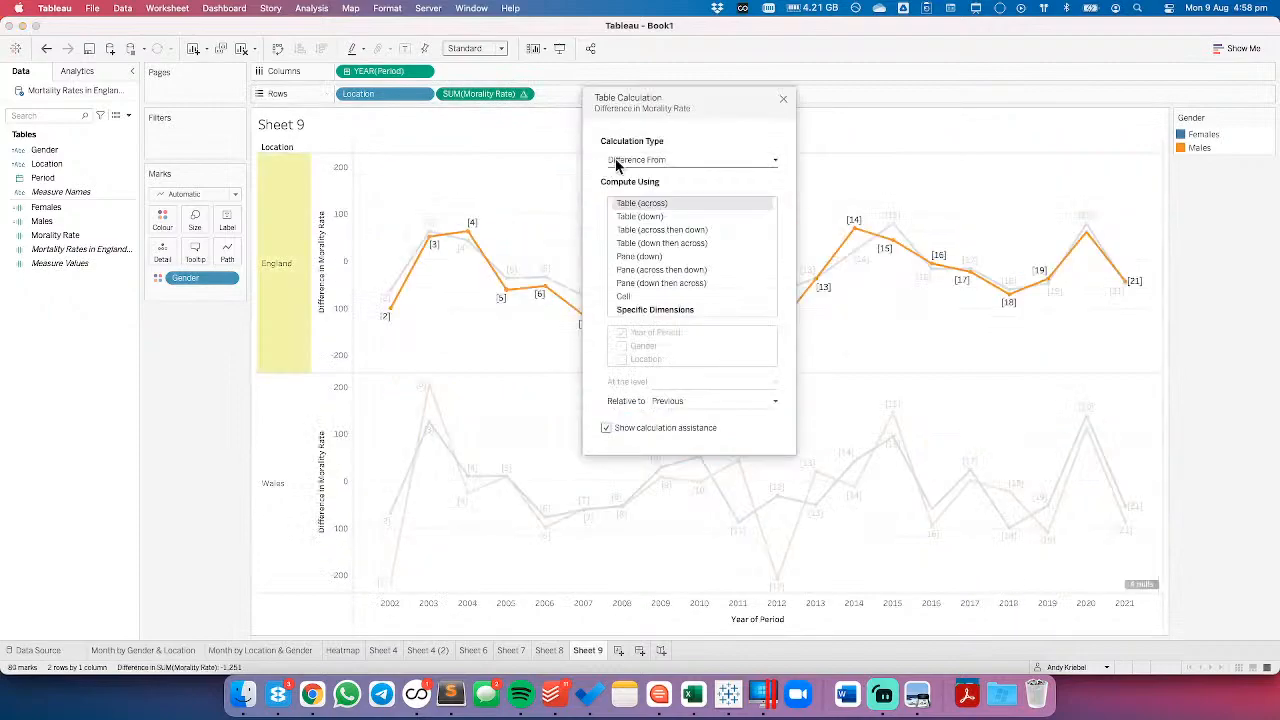
left_click(618, 162)
left_click(618, 162)
left_click(618, 162)
left_click(621, 185)
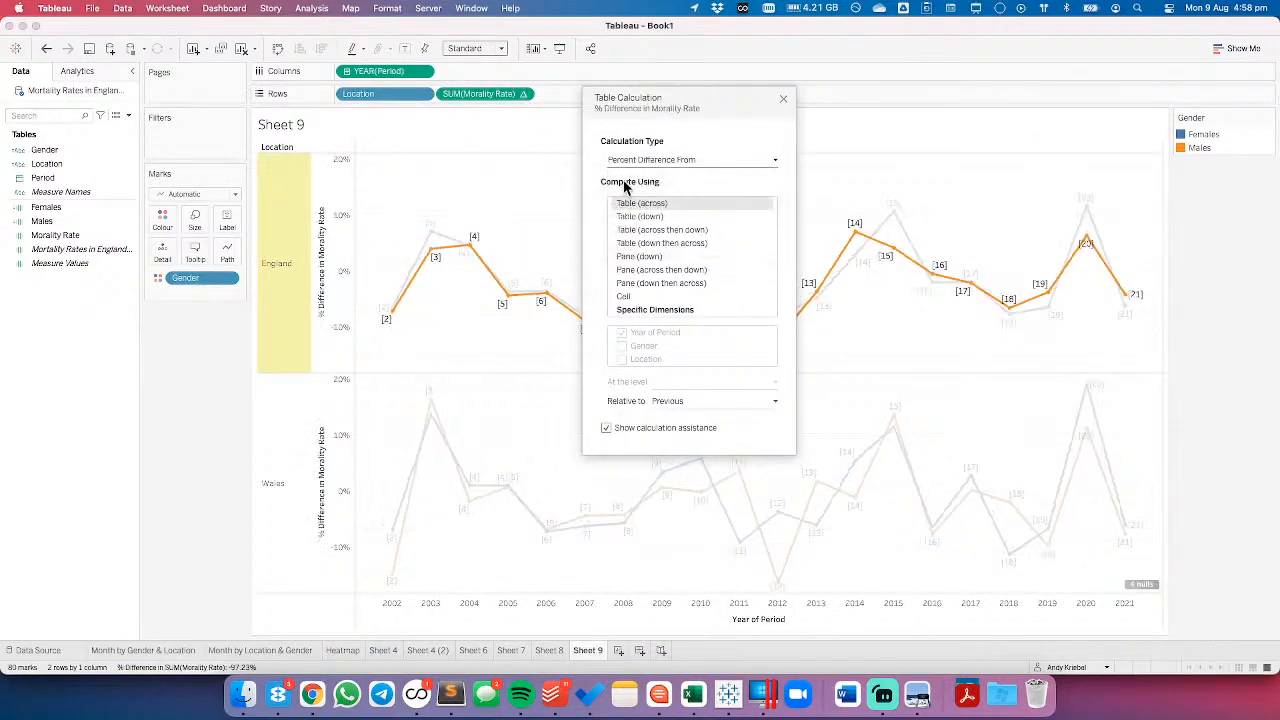
left_click(645, 314)
left_click(690, 400)
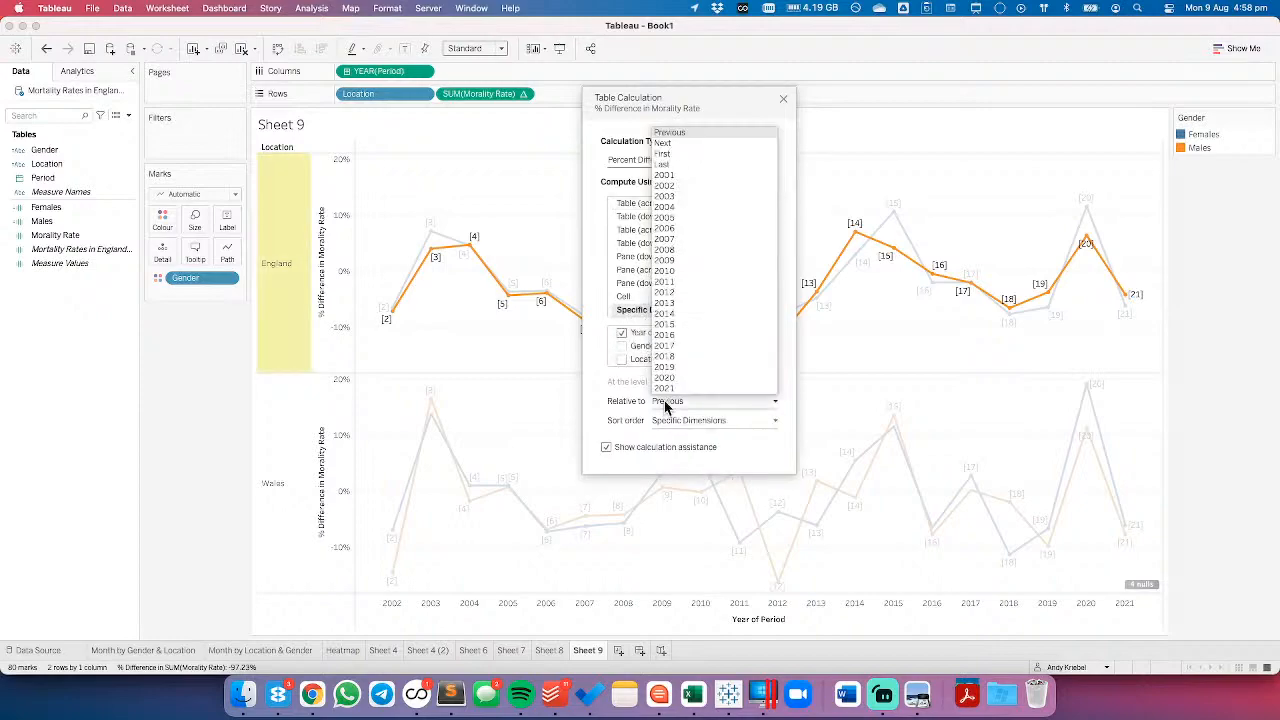
left_click(665, 175)
left_click(783, 98)
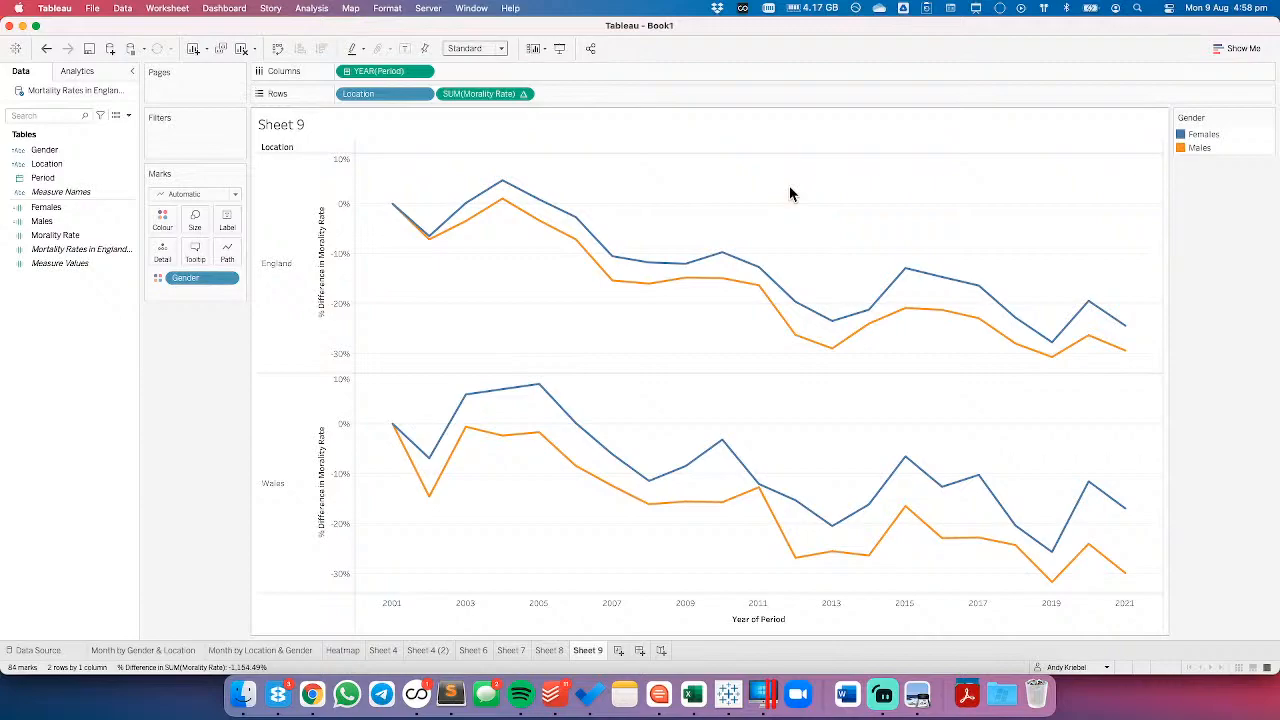
- Change the Morality Rate table calculation type to Difference From
left_click(522, 94)
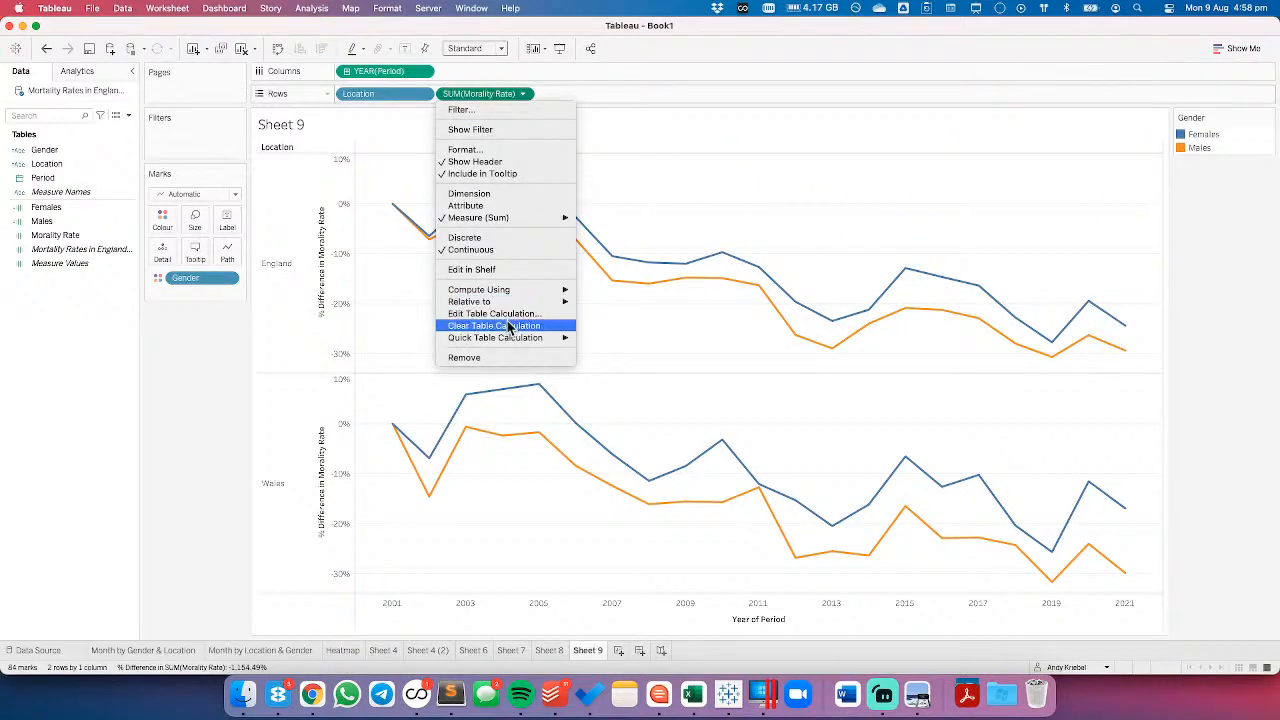
left_click(505, 313)
left_click(645, 160)
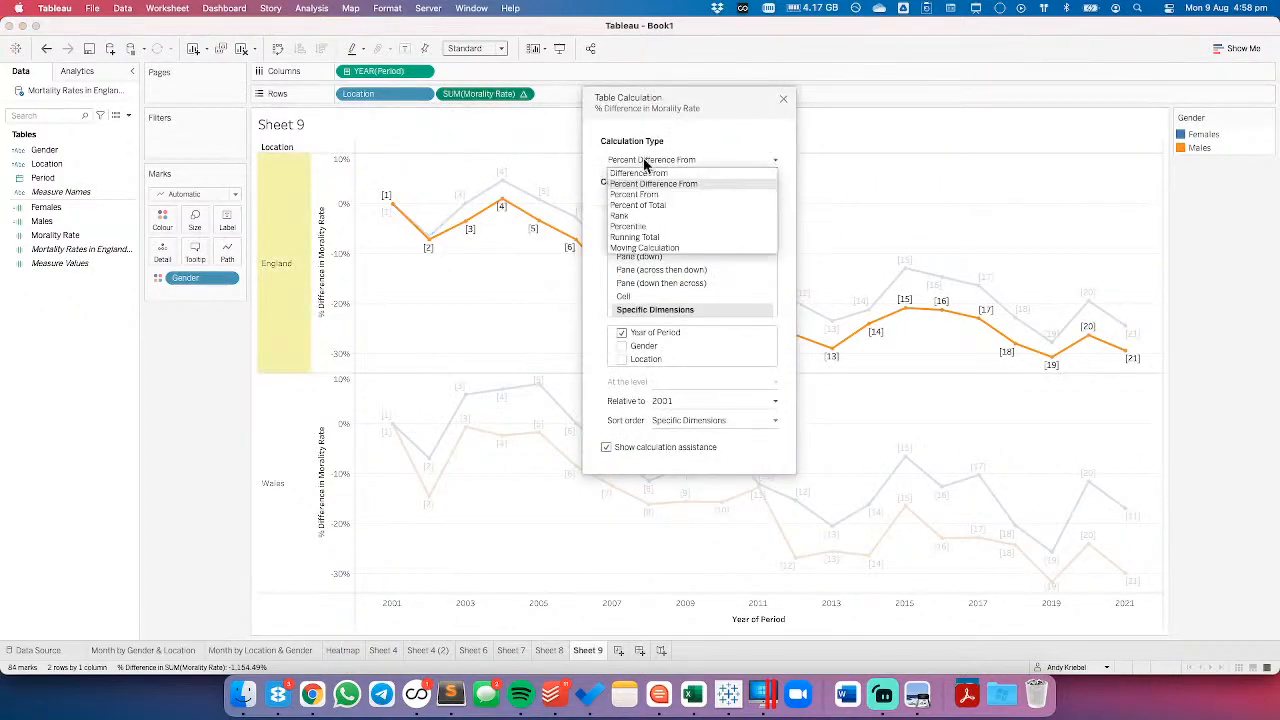
left_click(641, 173)
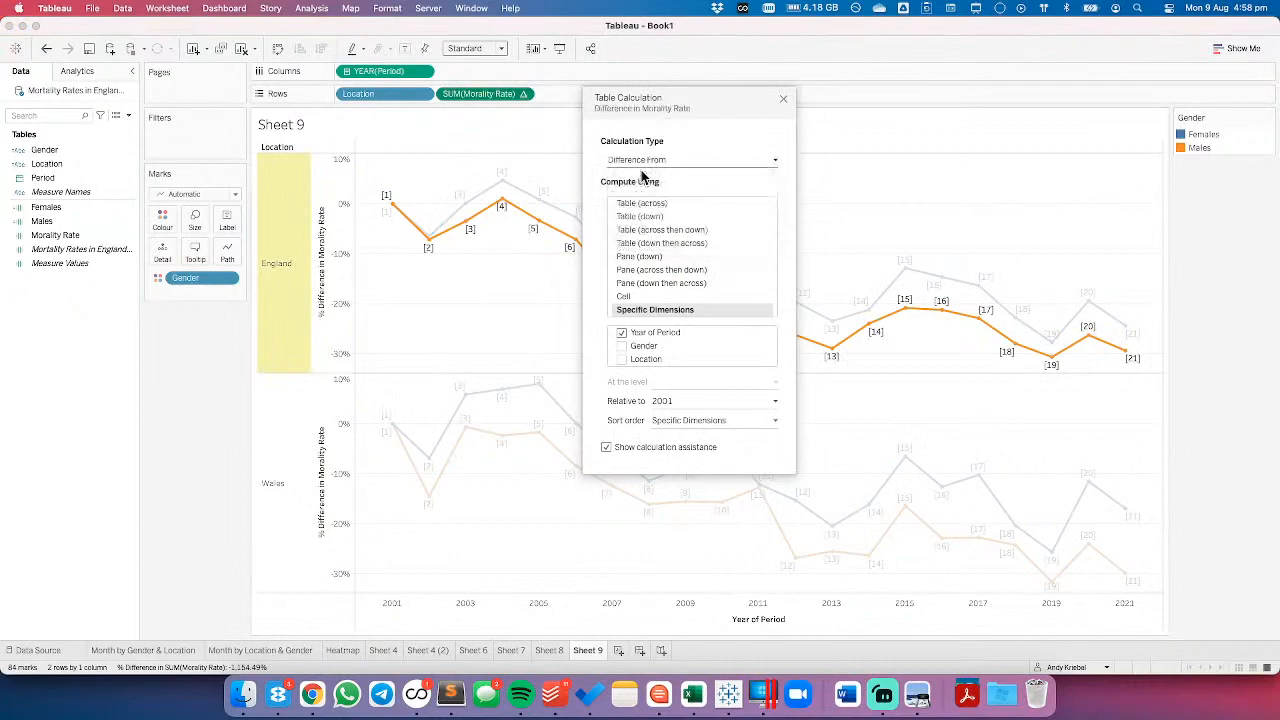
left_click(783, 99)
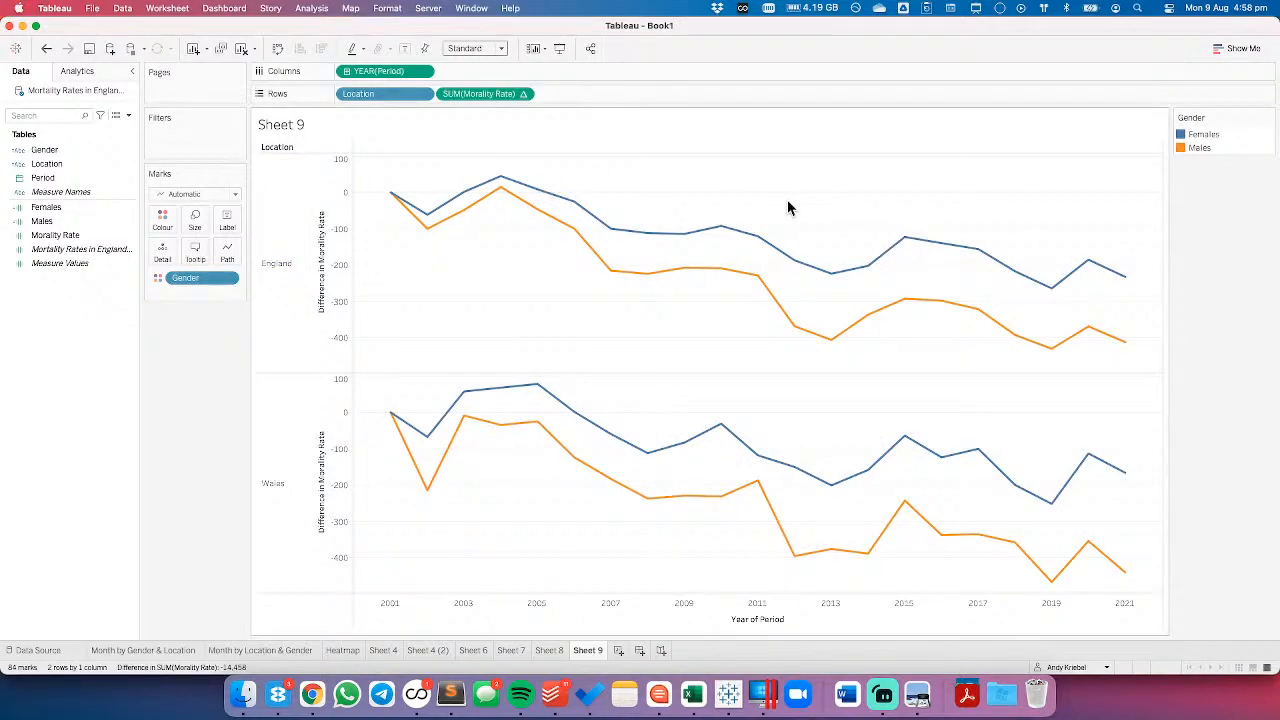
mouse_move(1130, 287)
- On a new worksheet, place the year of Period on columns and filter the years to 2001 and 2021
mouse_move(585, 649)
left_click(619, 651)
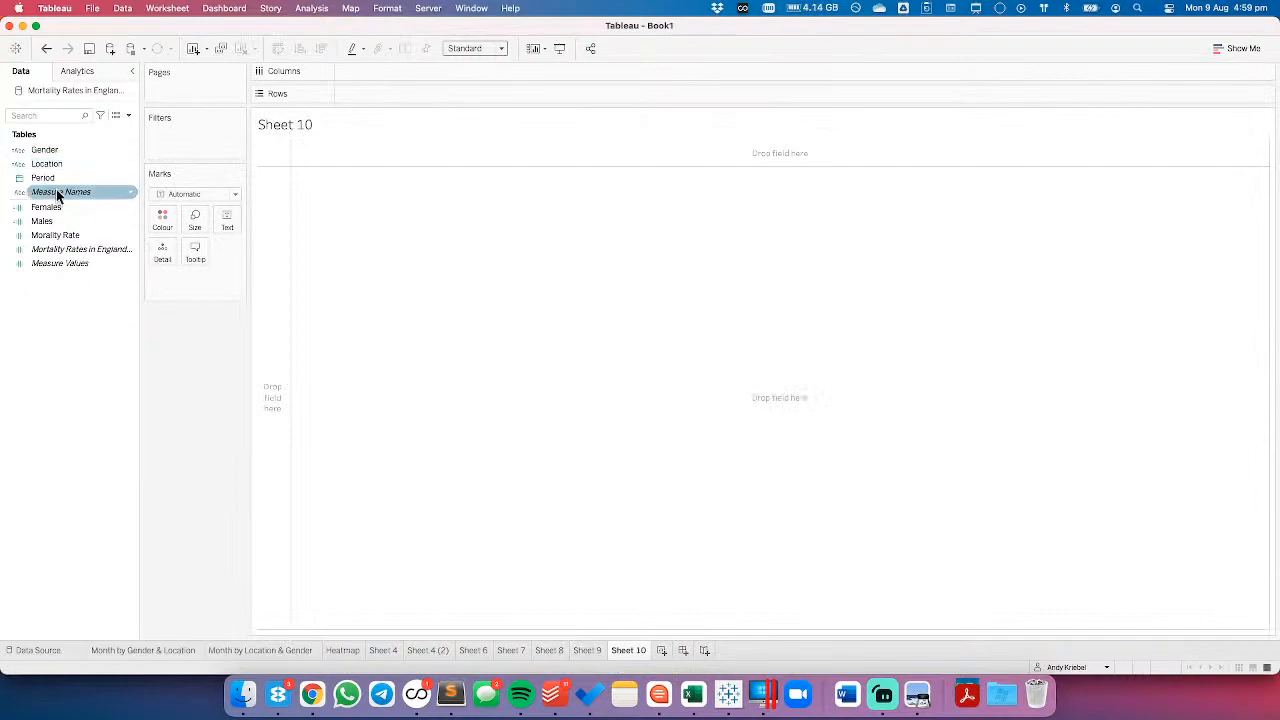
left_click_drag(53, 177, 383, 71)
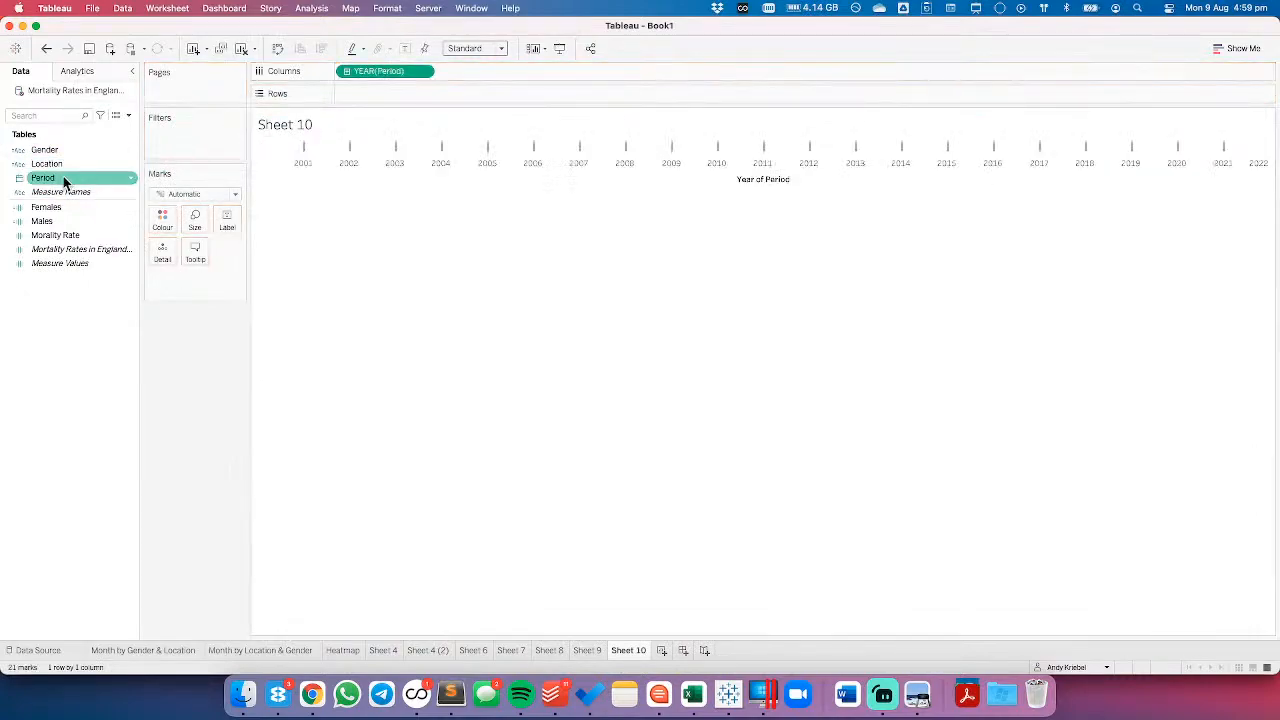
left_click_drag(64, 180, 188, 138)
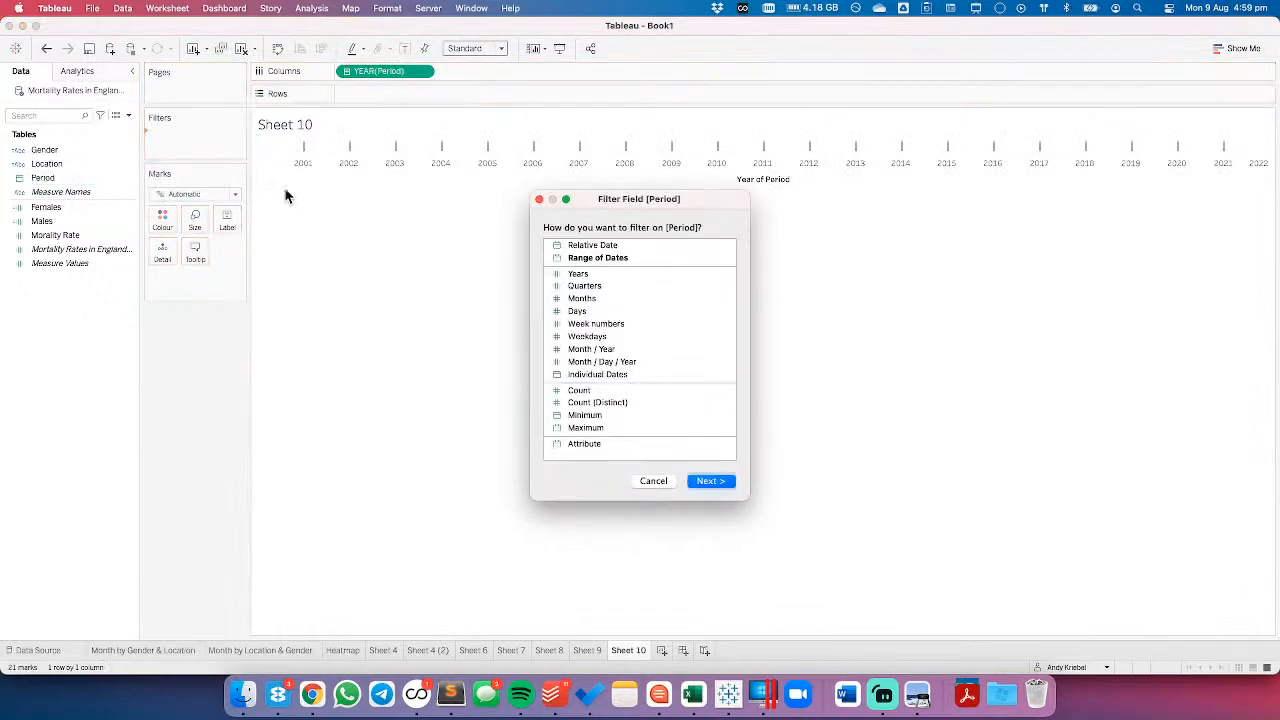
double_click(580, 275)
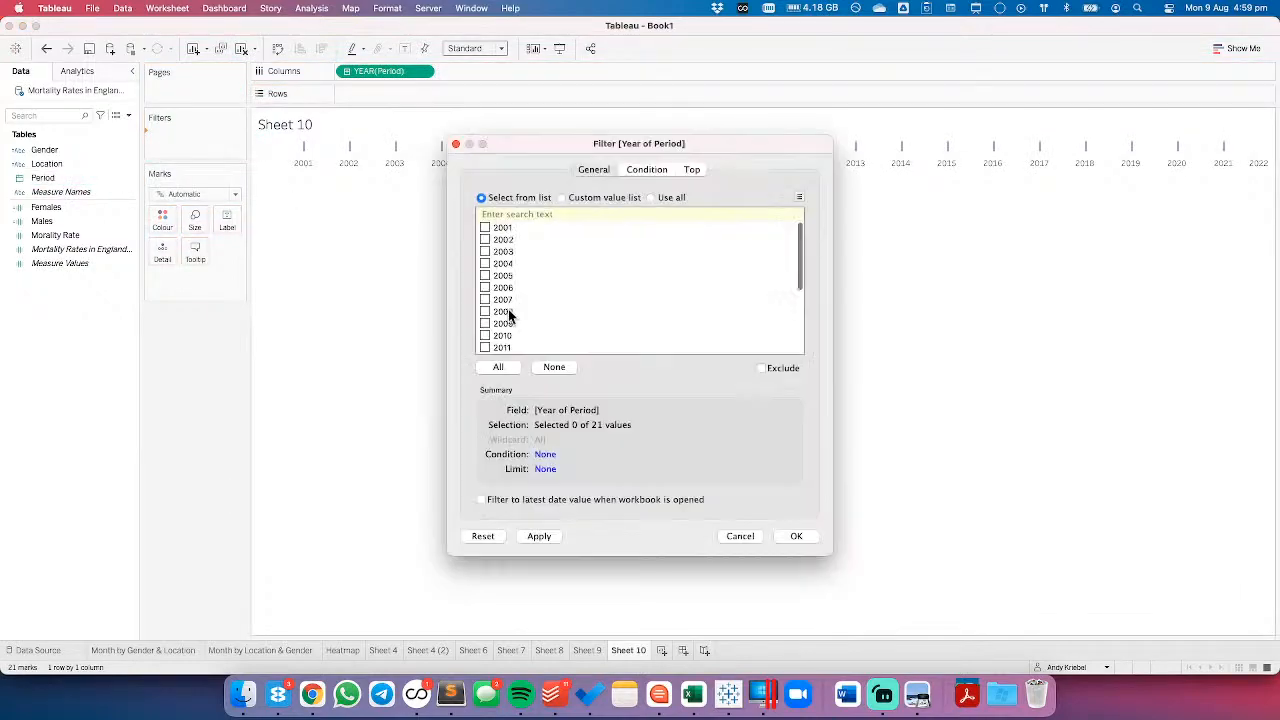
left_click(485, 228)
scroll(489, 300, "down", 5)
left_click(485, 348)
left_click(789, 536)
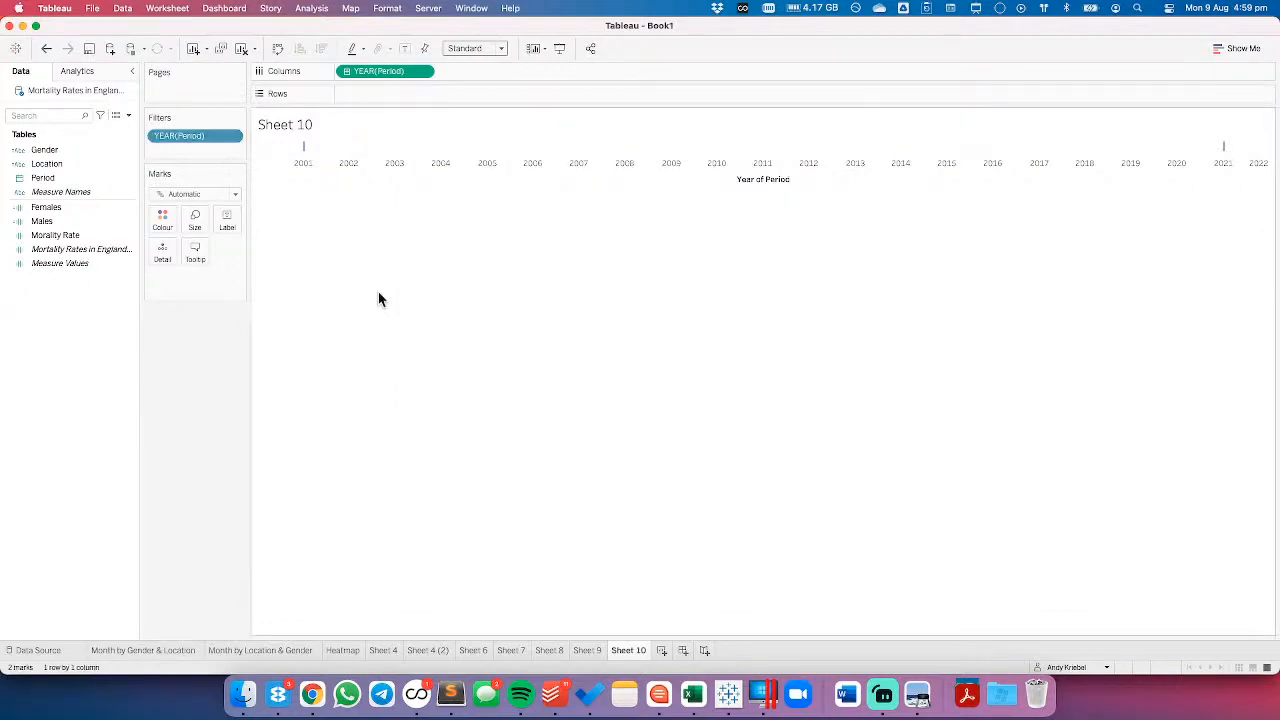
- Plot Morality Rate on rows against discrete years of Period and widen the chart's columns
left_click(95, 236)
left_click_drag(95, 238, 420, 75)
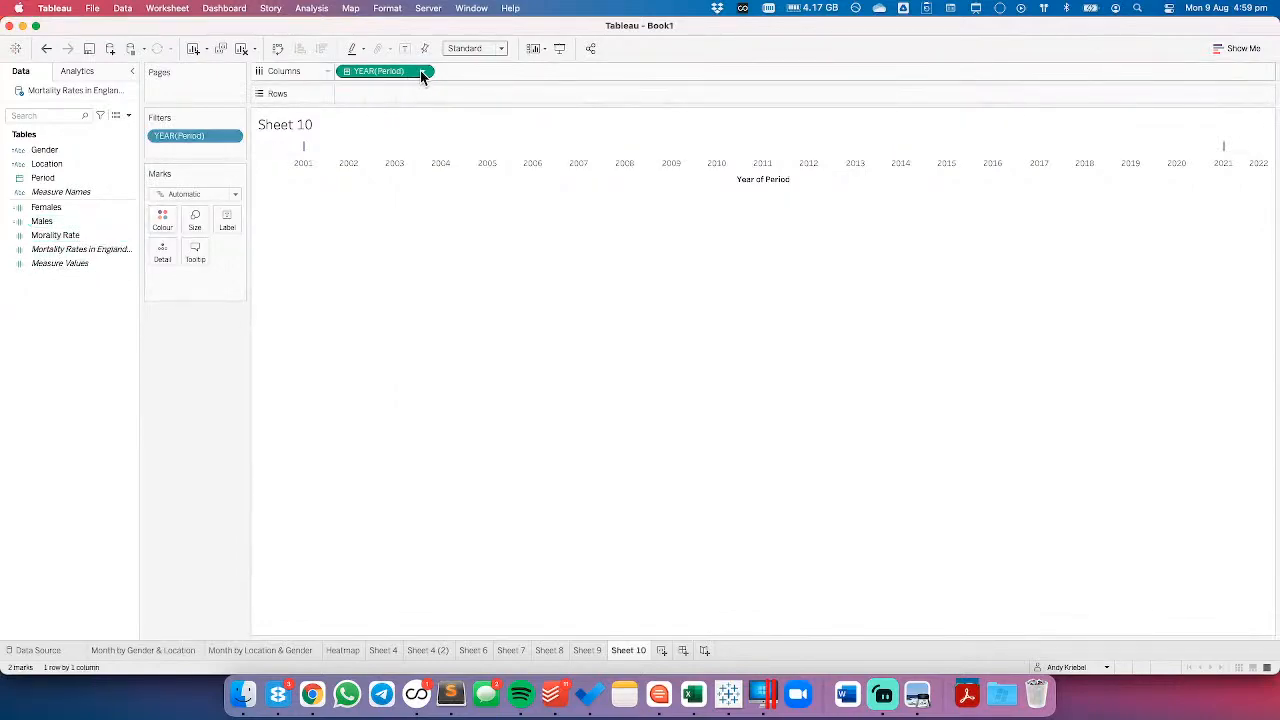
left_click(424, 72)
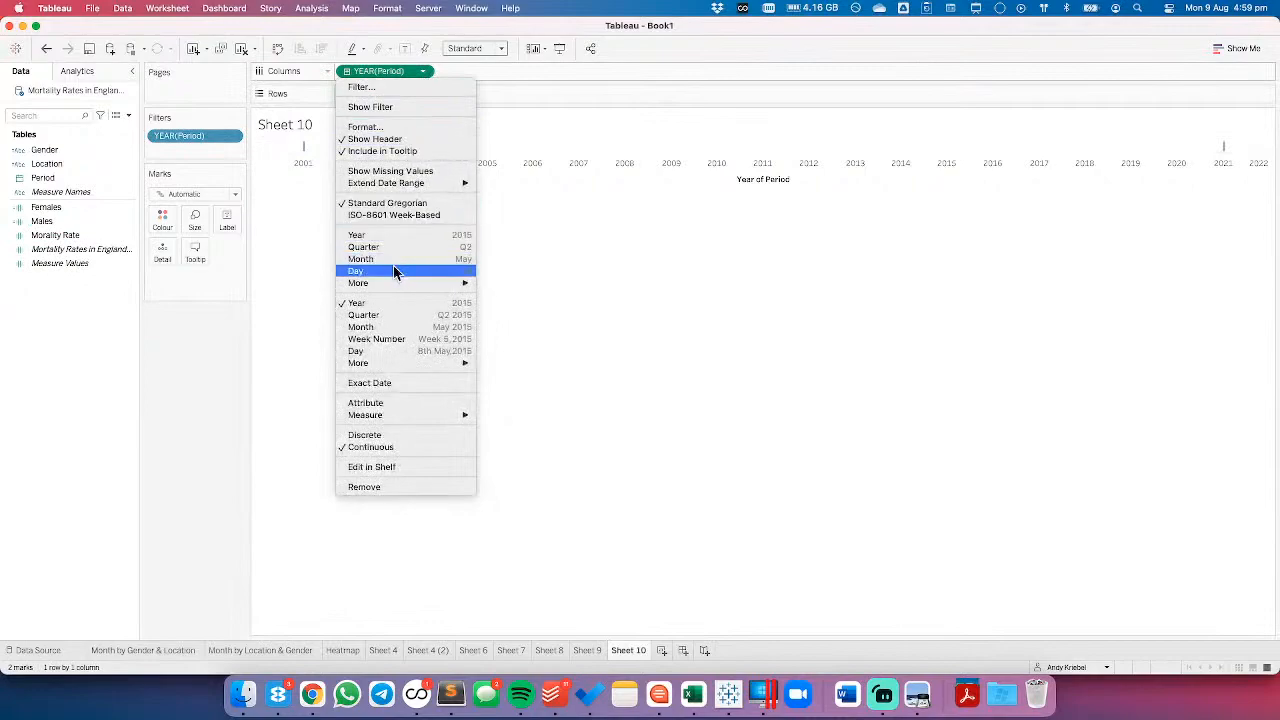
left_click(392, 234)
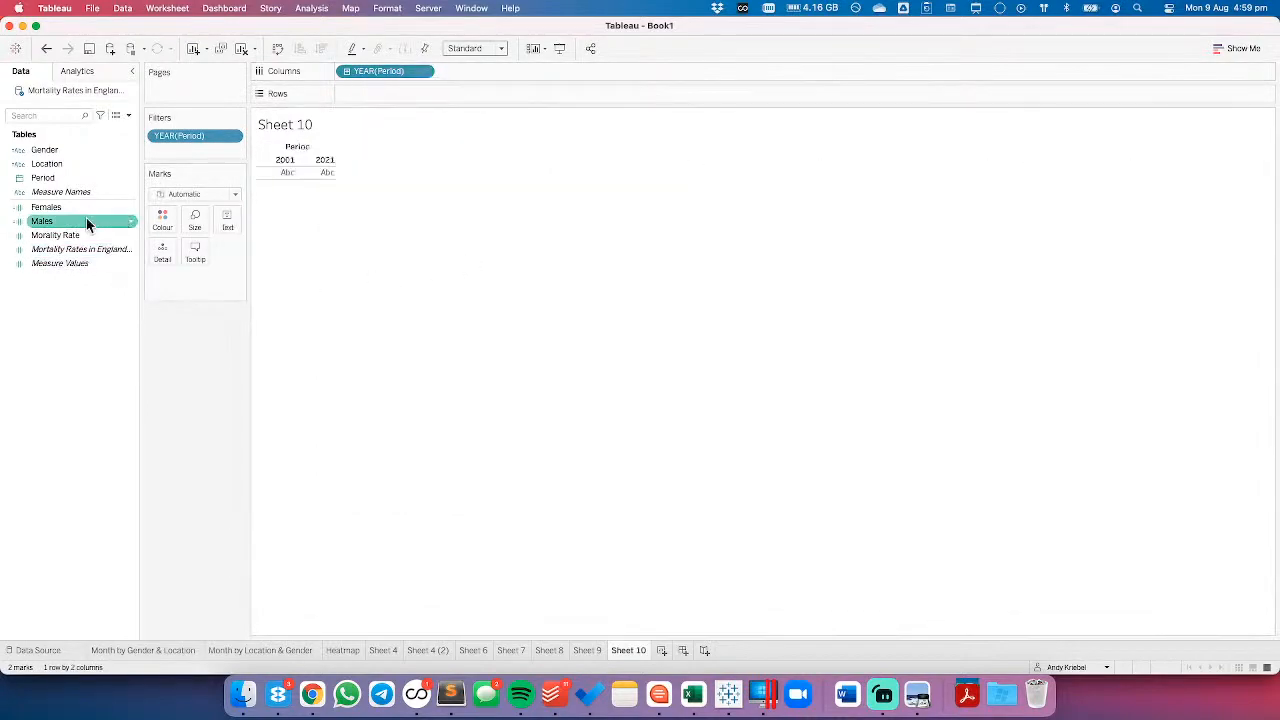
left_click_drag(83, 233, 401, 94)
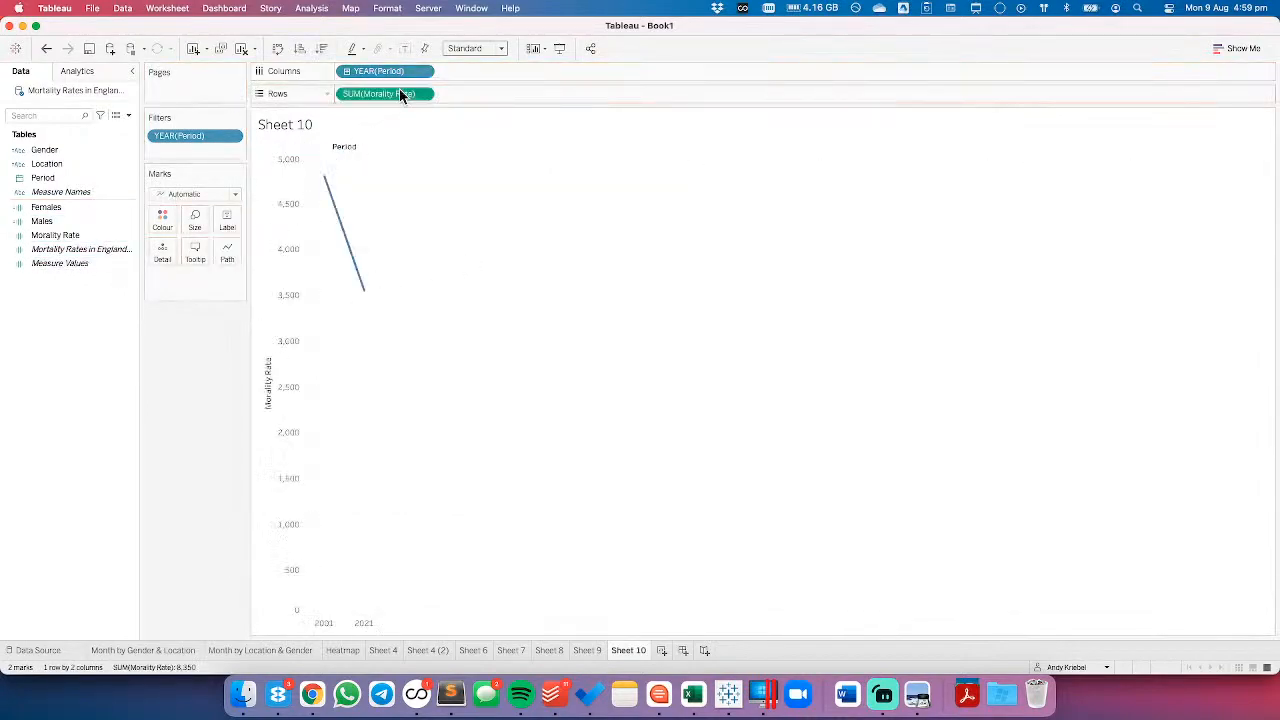
left_click_drag(382, 200, 589, 206)
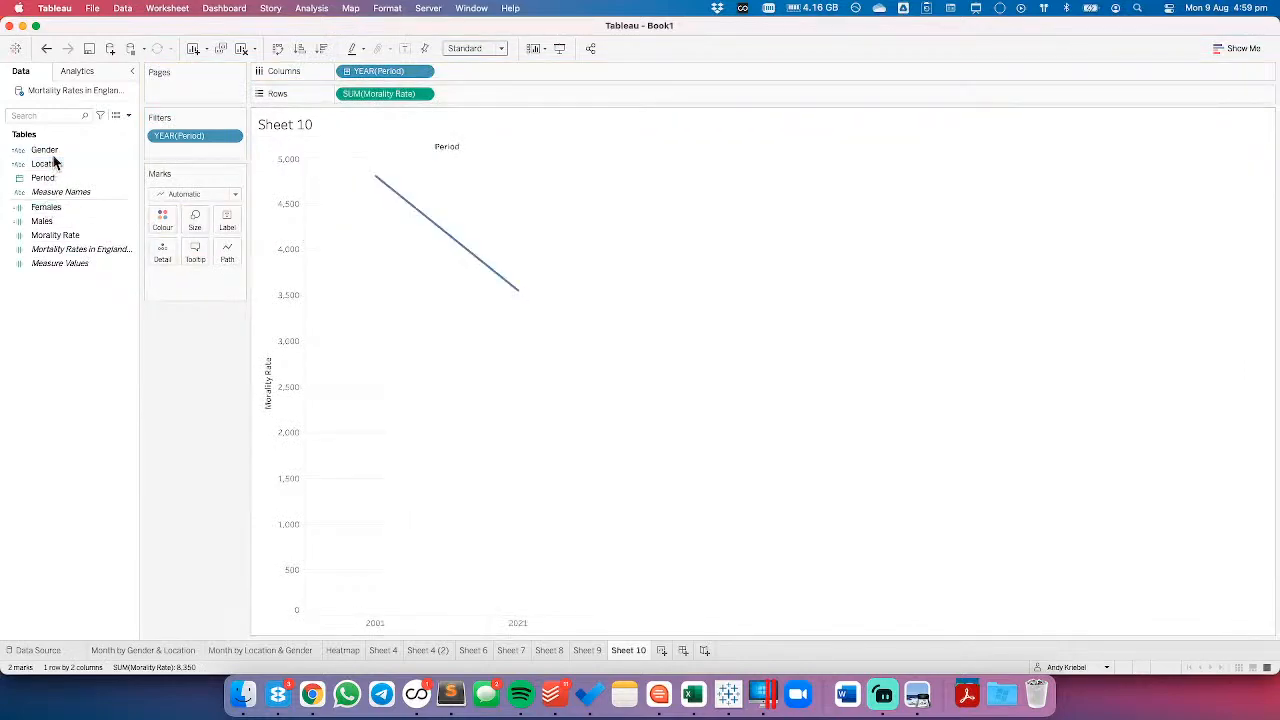
- Split the slope lines by Gender and Location, colouring them by both fields with Gender first
left_click_drag(46, 151, 162, 218)
left_click_drag(48, 164, 155, 253)
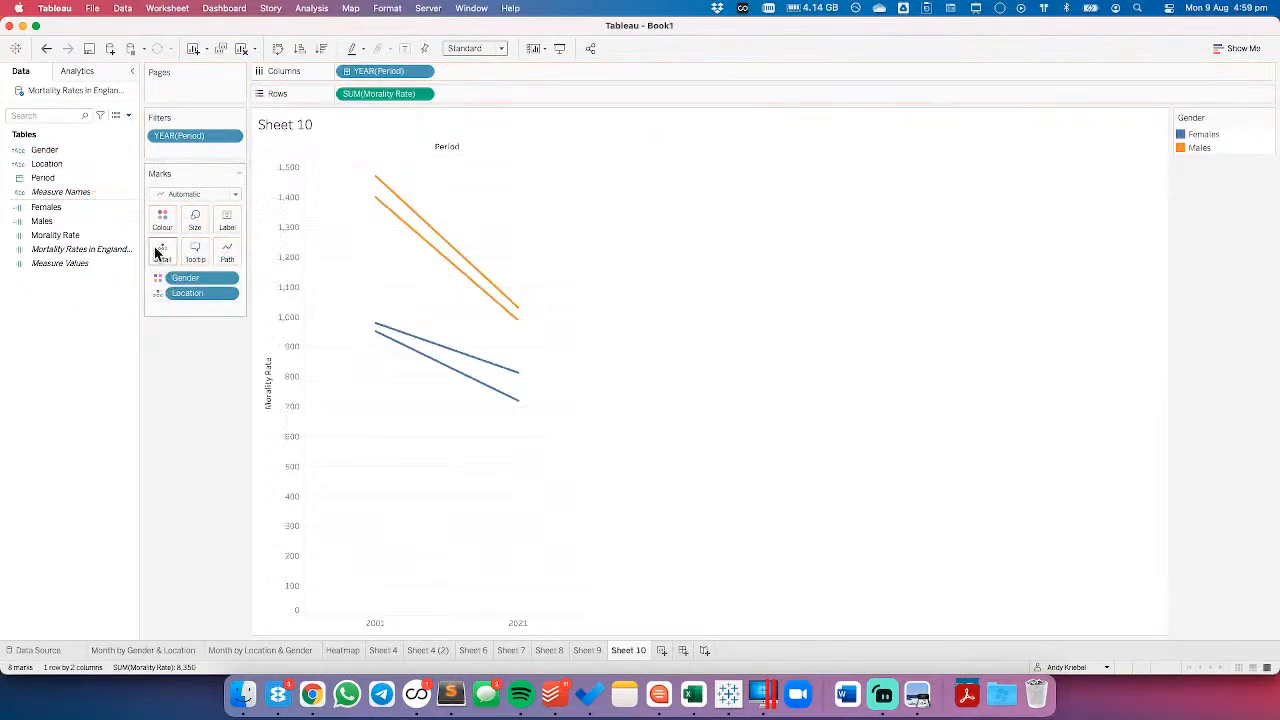
left_click(158, 292)
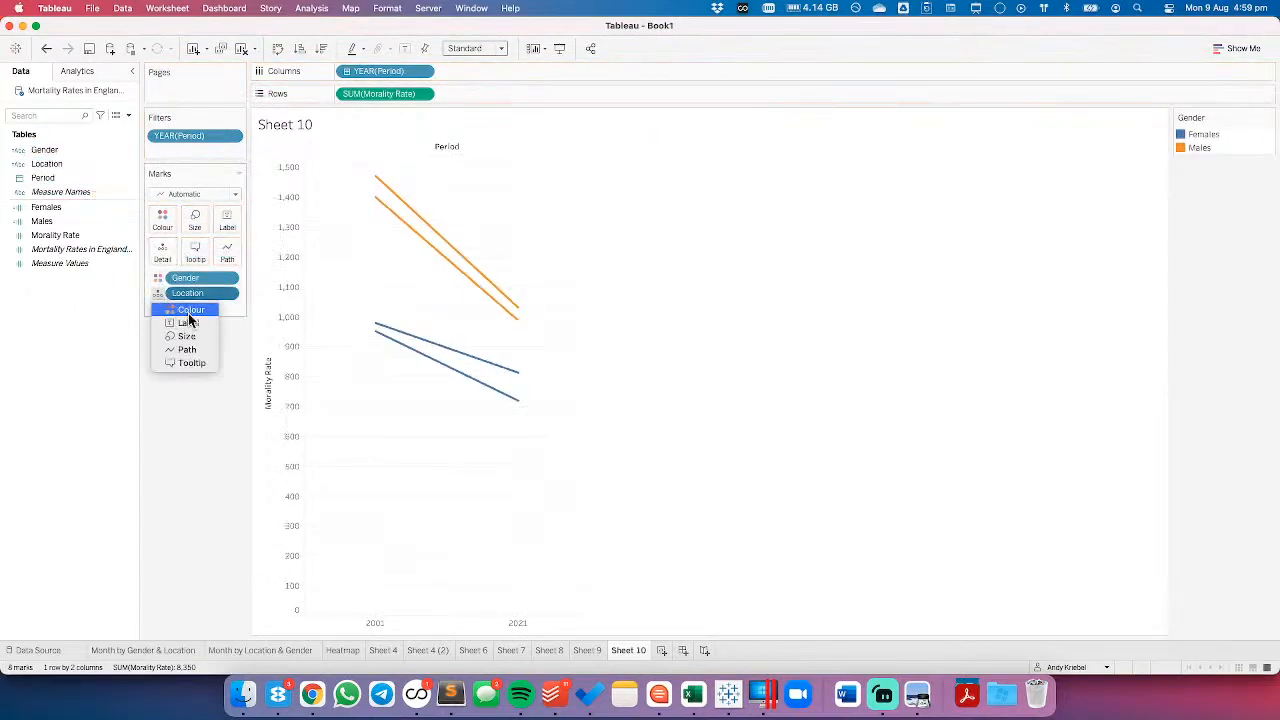
left_click(189, 313)
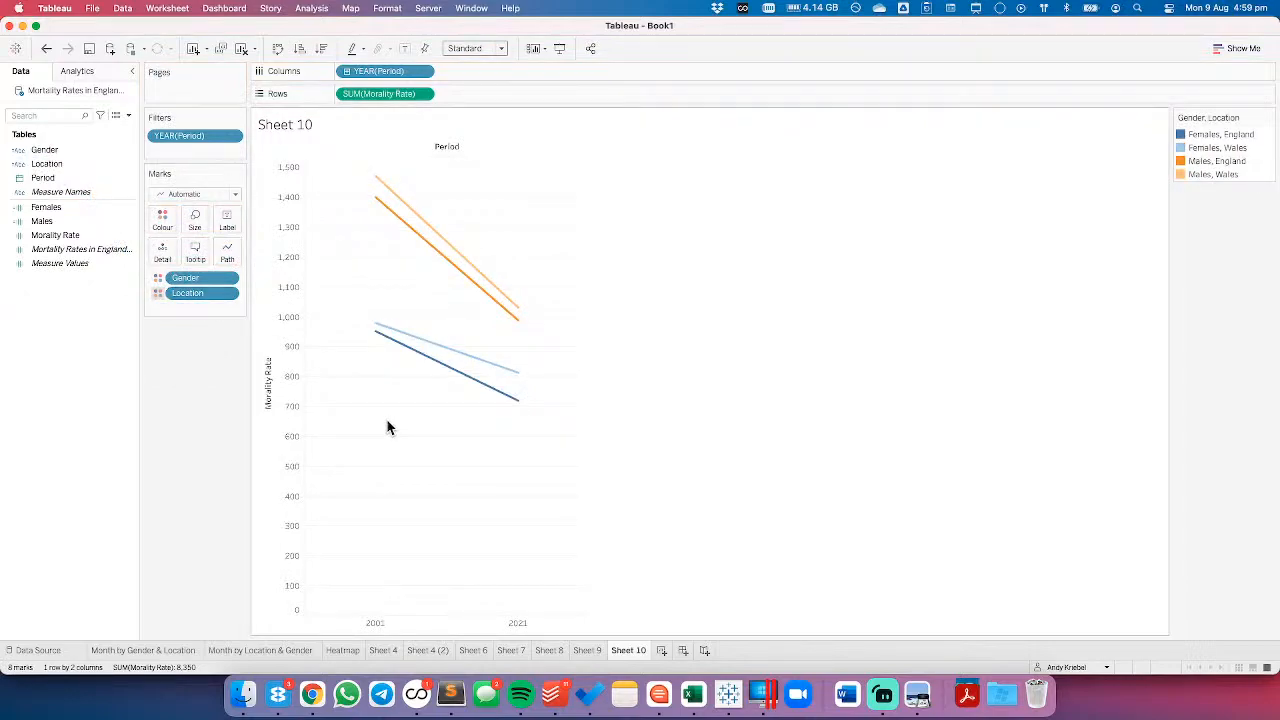
left_click_drag(188, 278, 195, 307)
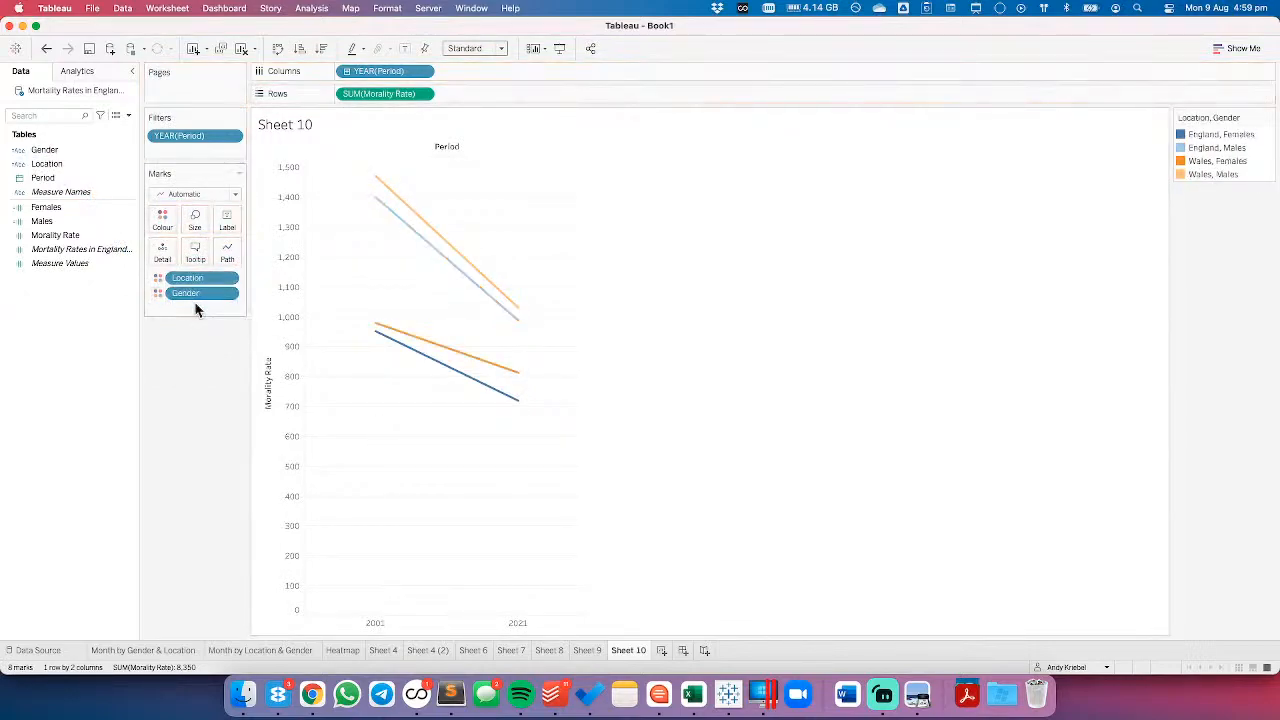
left_click(46, 48)
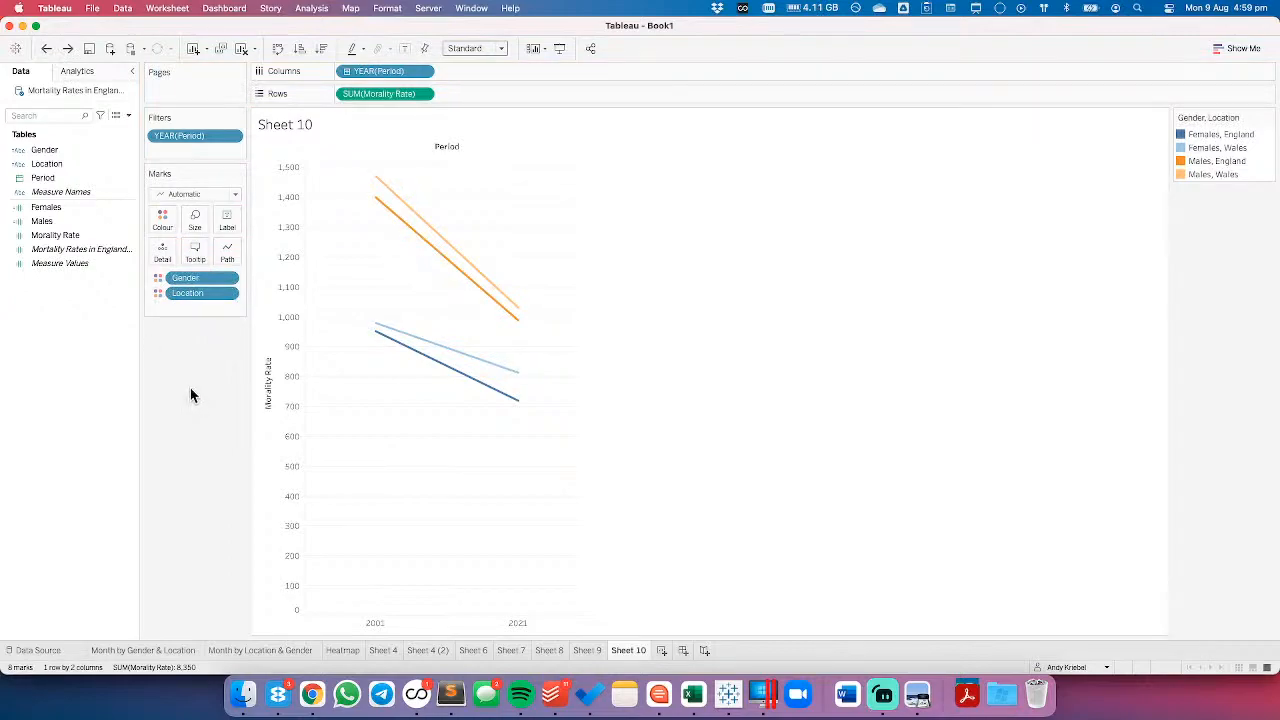
- Duplicate the Sheet 8 sparkline worksheet
left_click(594, 650)
left_click(561, 650)
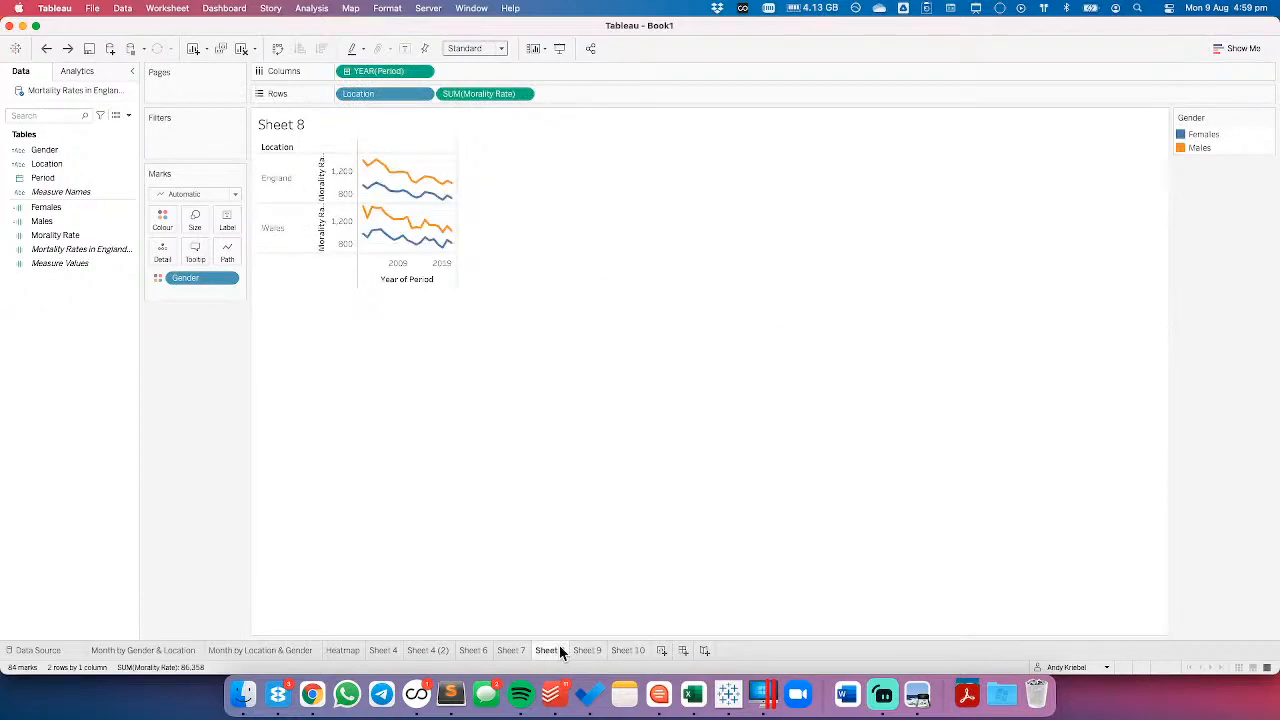
right_click(559, 648)
left_click(597, 530)
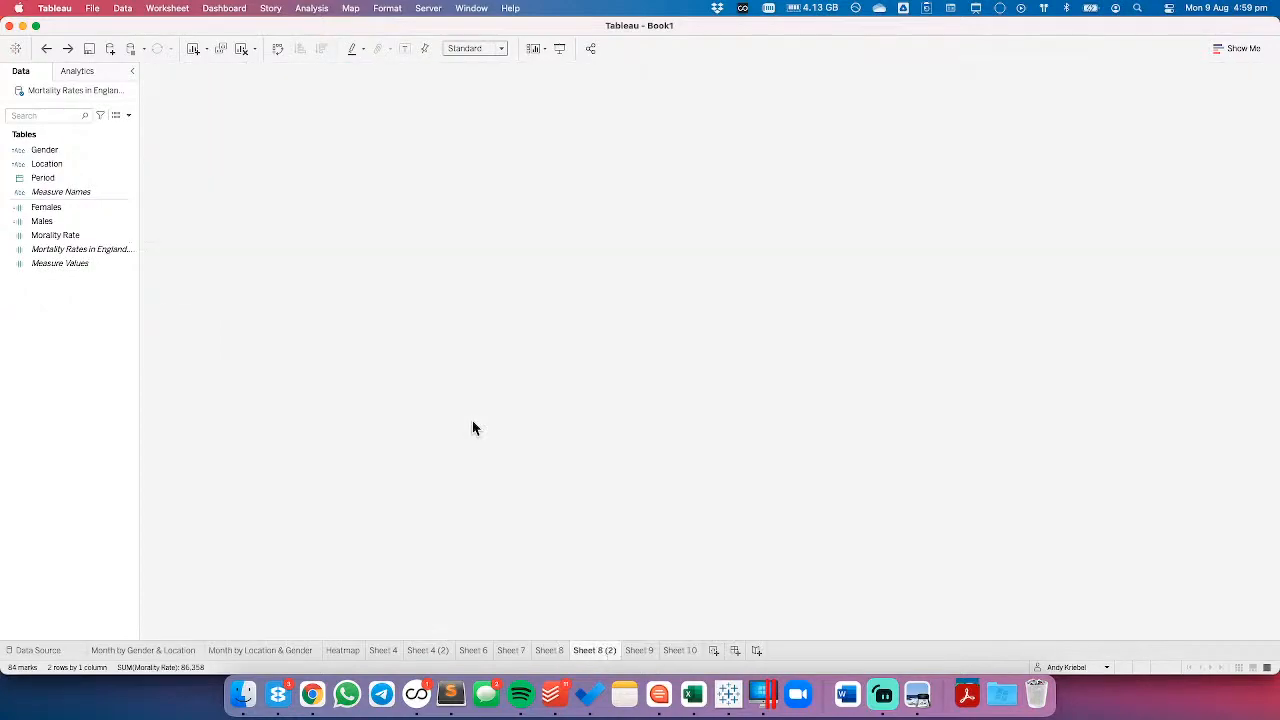
- Change the mark type of the duplicated sparkline chart to Area and turn off mark stacking
left_click(194, 197)
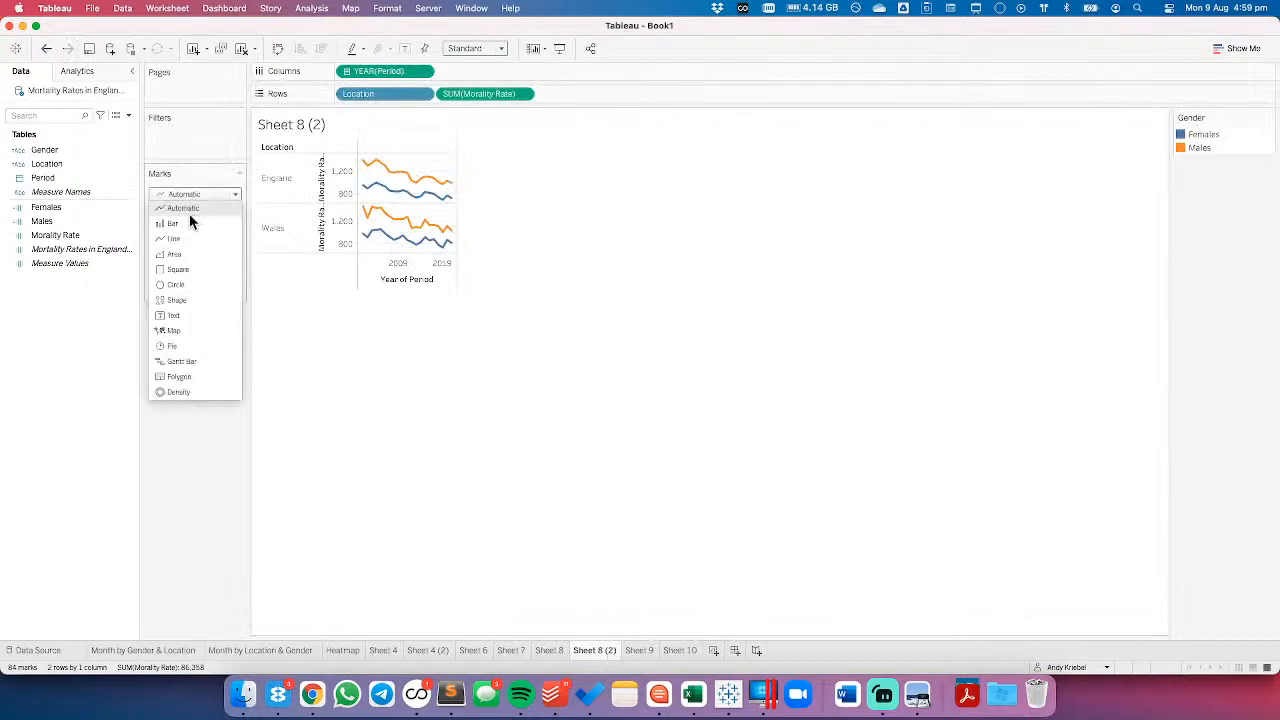
left_click(188, 269)
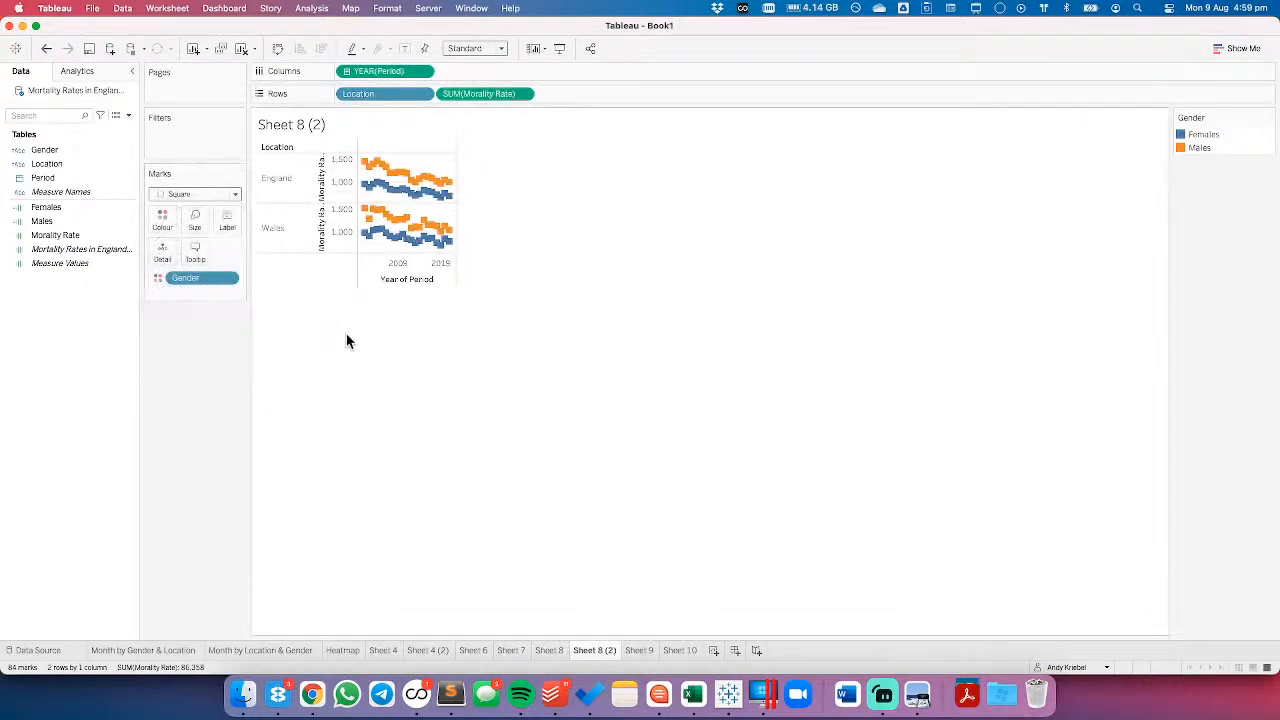
left_click(197, 194)
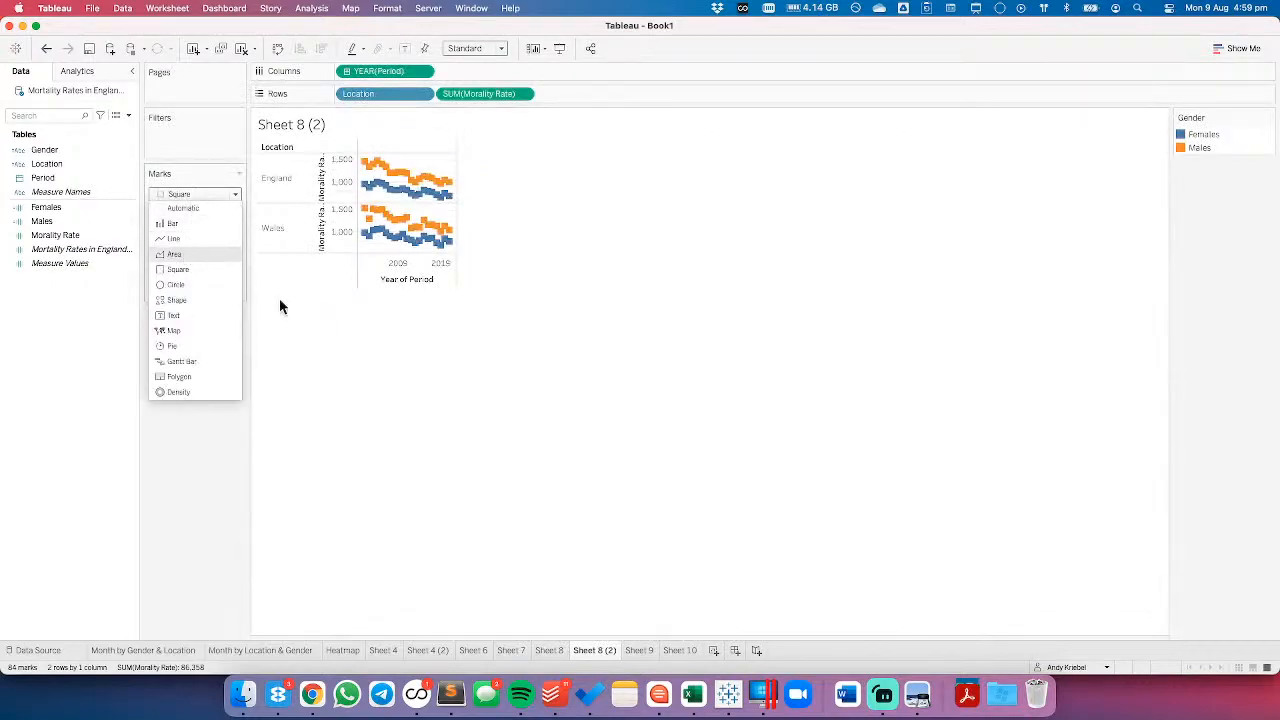
left_click(200, 254)
left_click(312, 9)
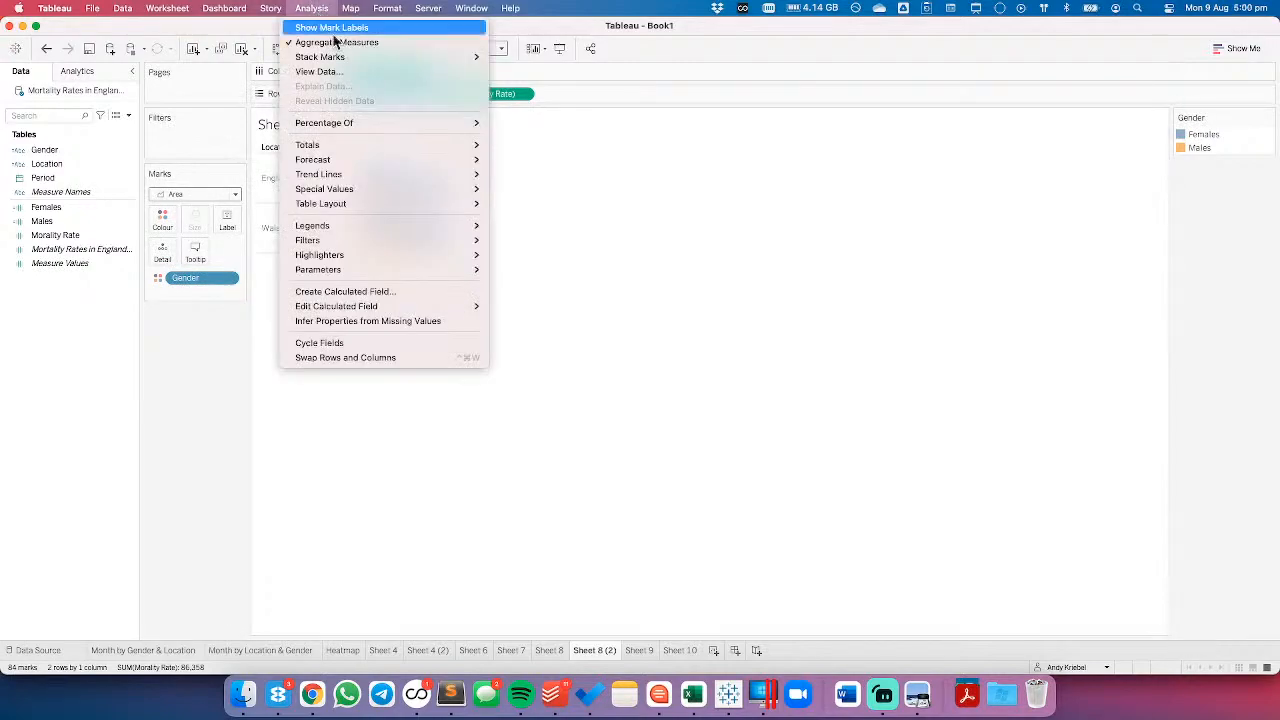
mouse_move(430, 57)
left_click(519, 92)
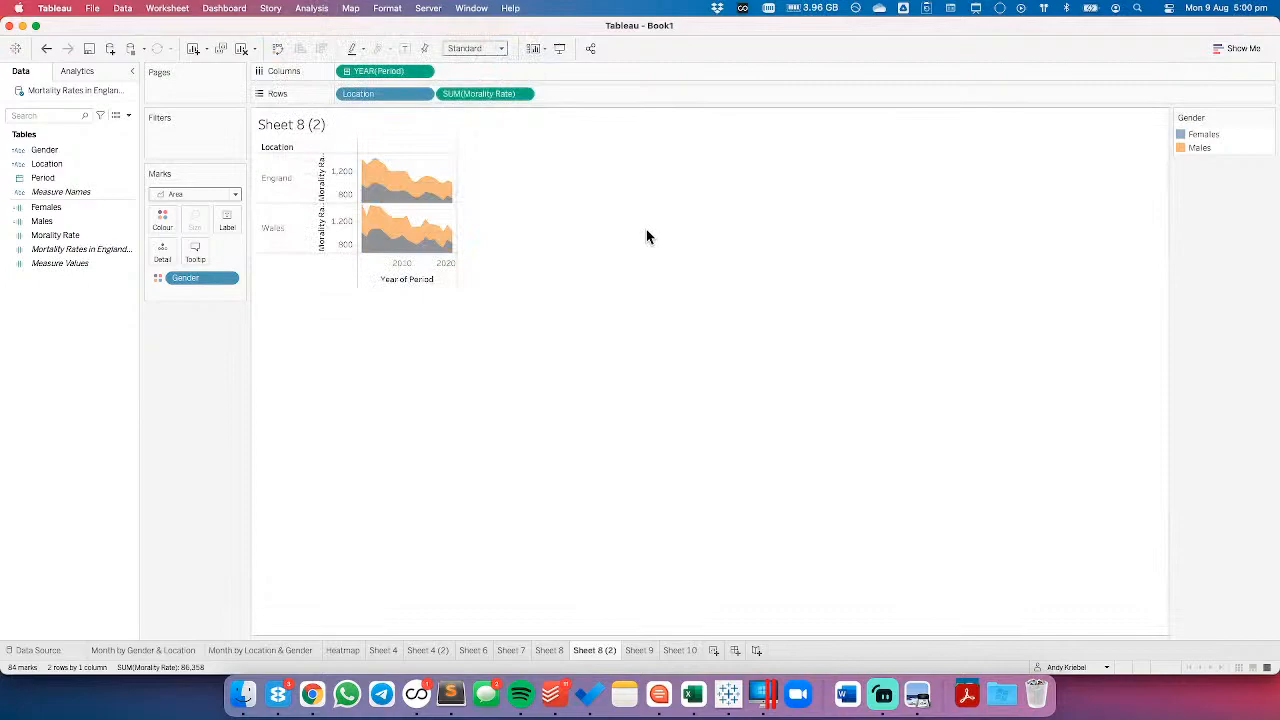
- Try placing Males ahead of Females in the Gender colour legend, and undo the reordering
left_click(1203, 134)
left_click_drag(1208, 155, 1209, 154)
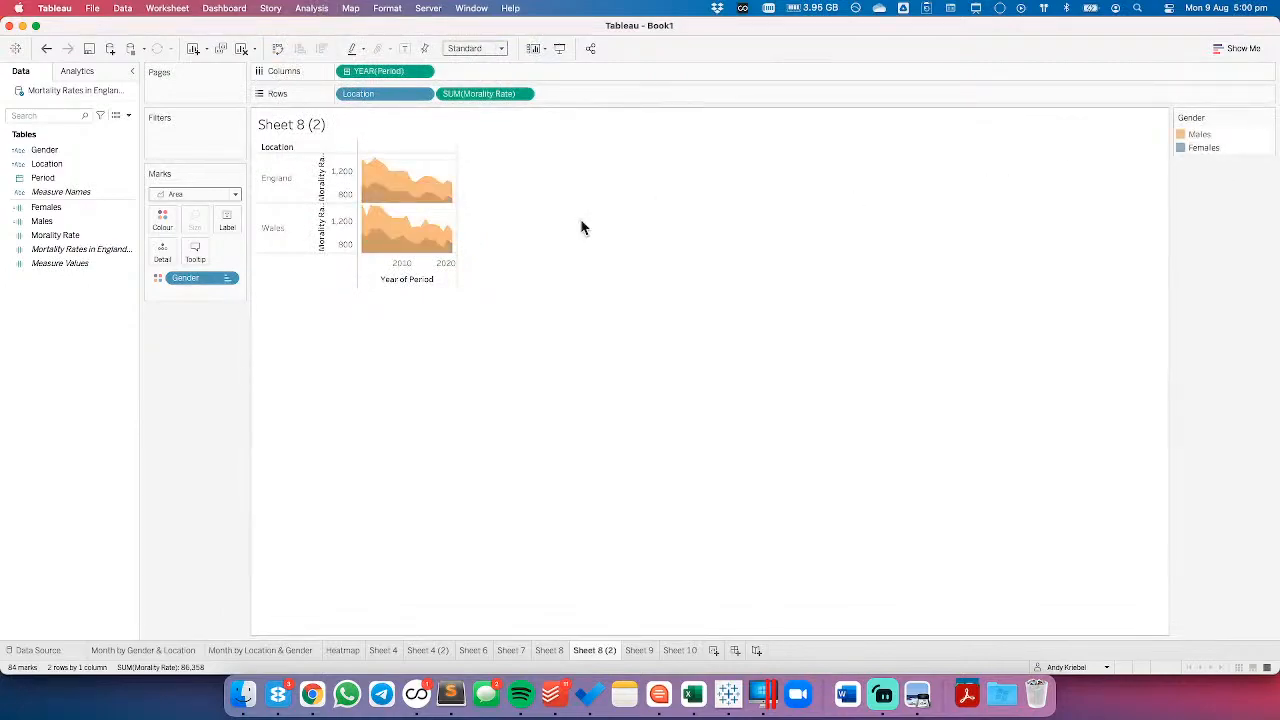
left_click(46, 48)
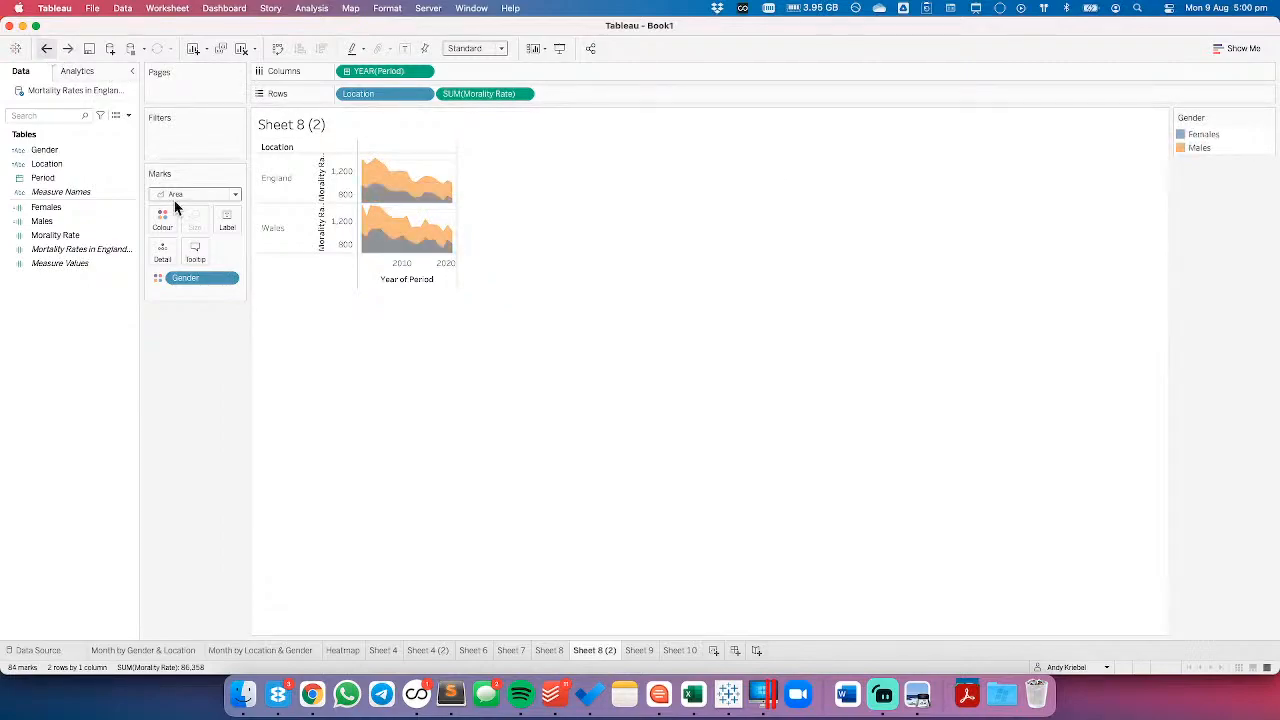
- Set the area opacity to 100% and split the chart by placing Gender before the year of Period on columns
left_click(163, 216)
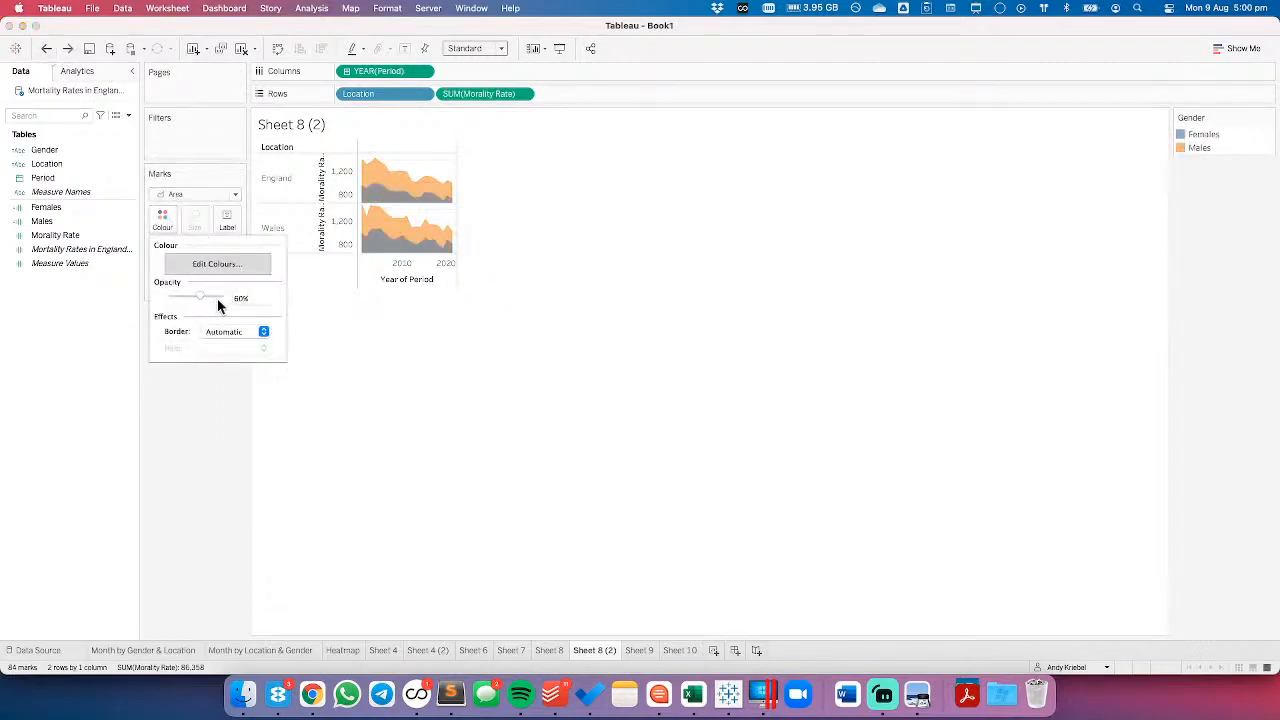
left_click(405, 346)
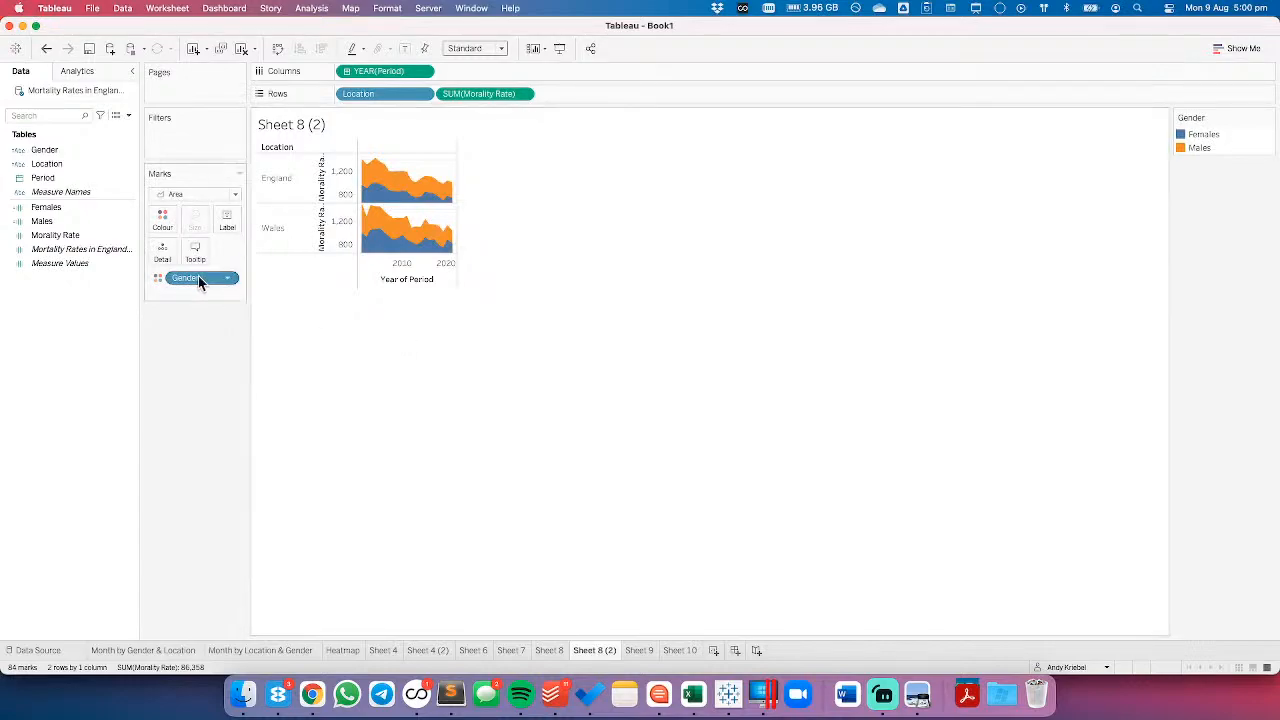
left_click_drag(44, 150, 349, 73)
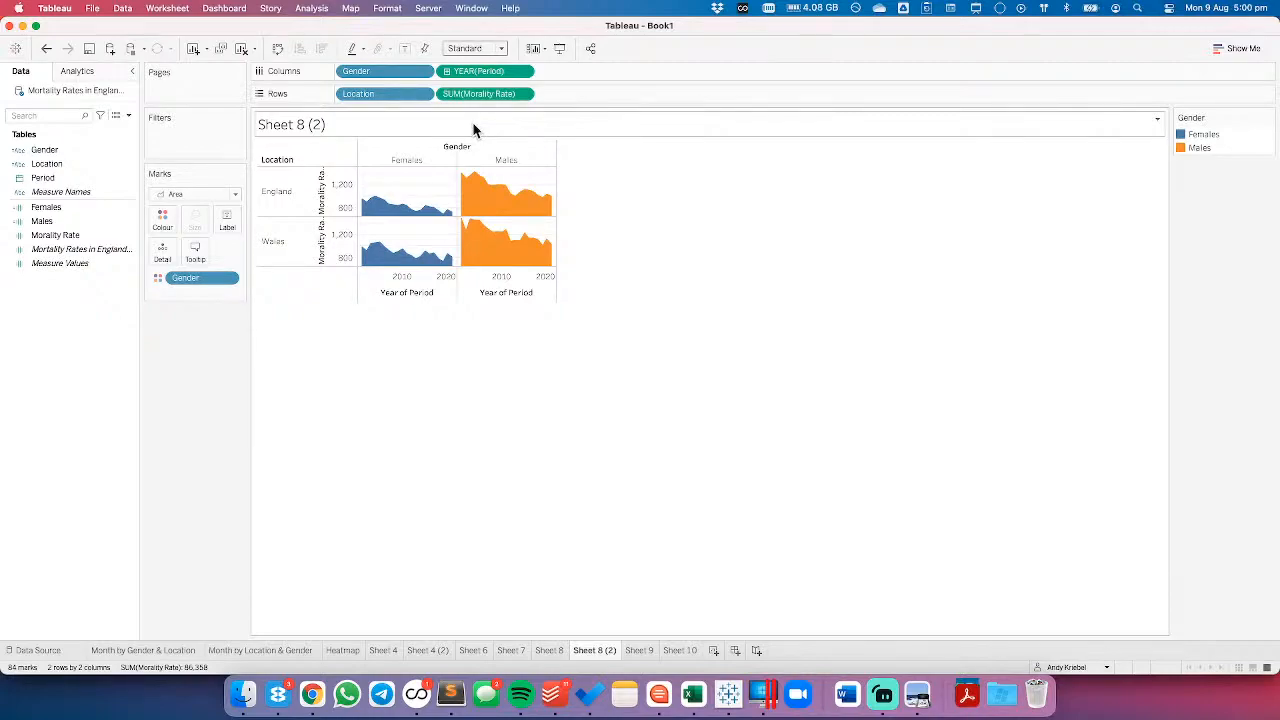
left_click(72, 222)
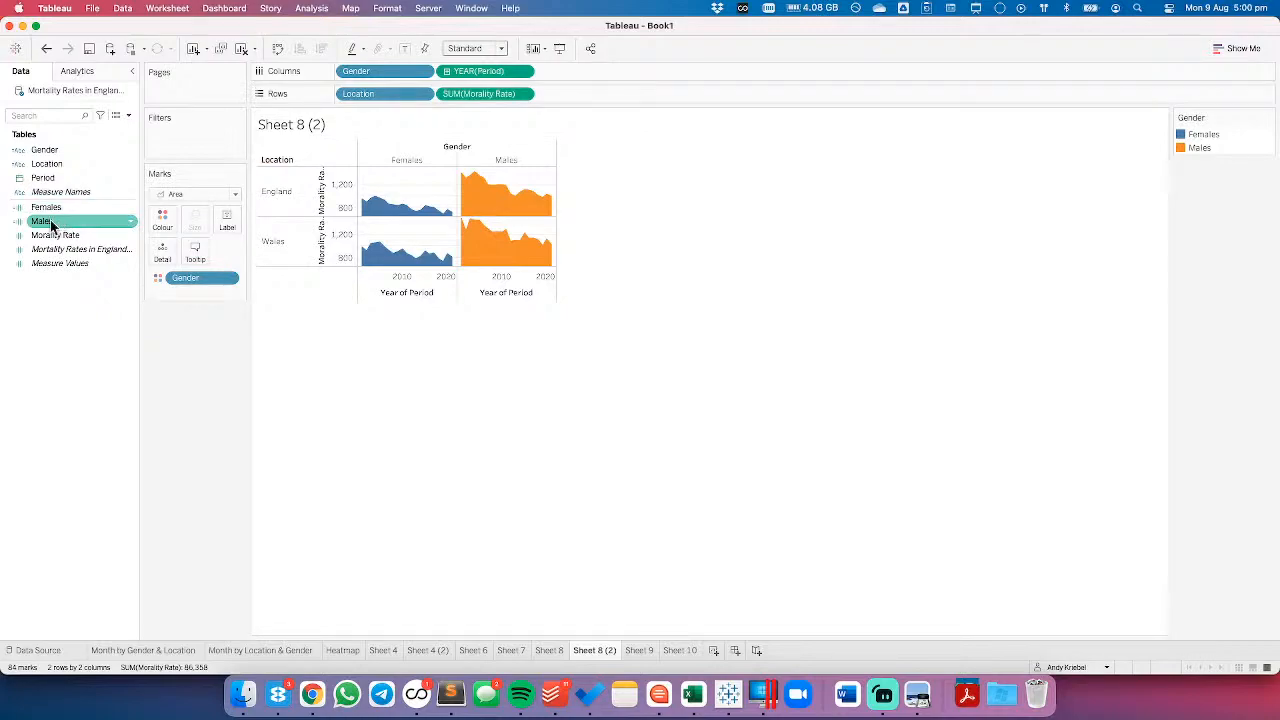
left_click(46, 49)
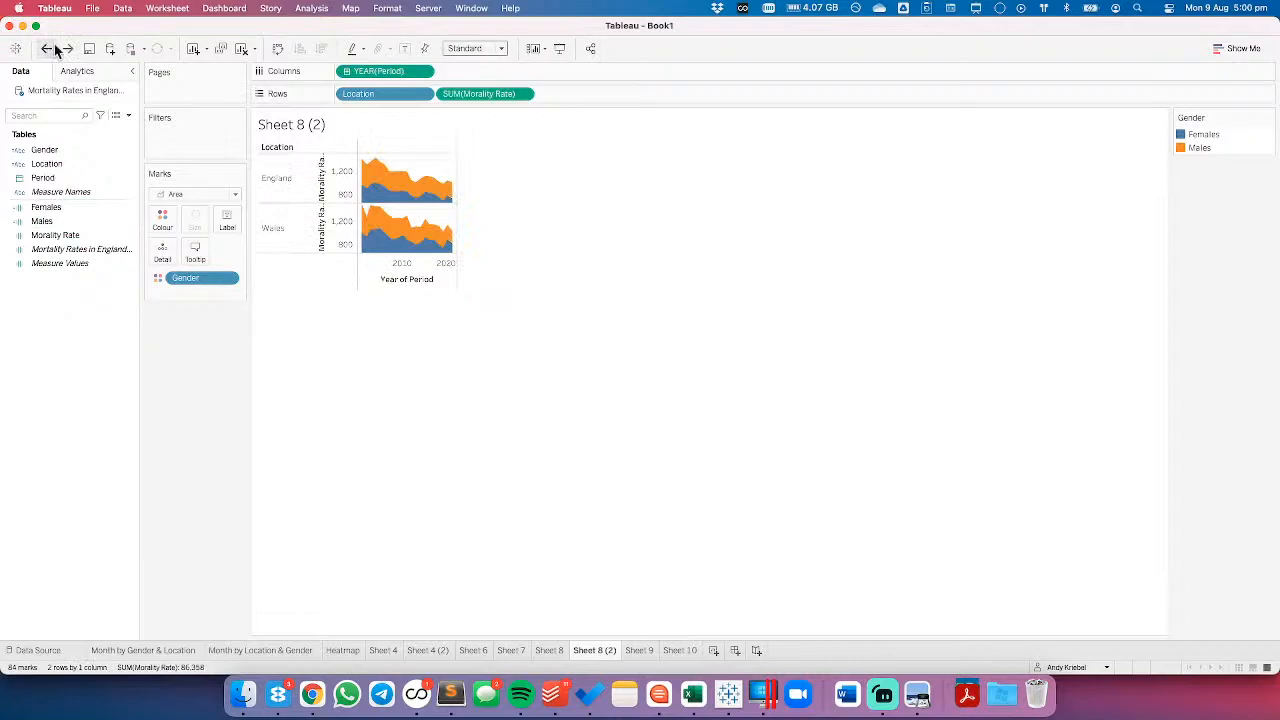
left_click(67, 48)
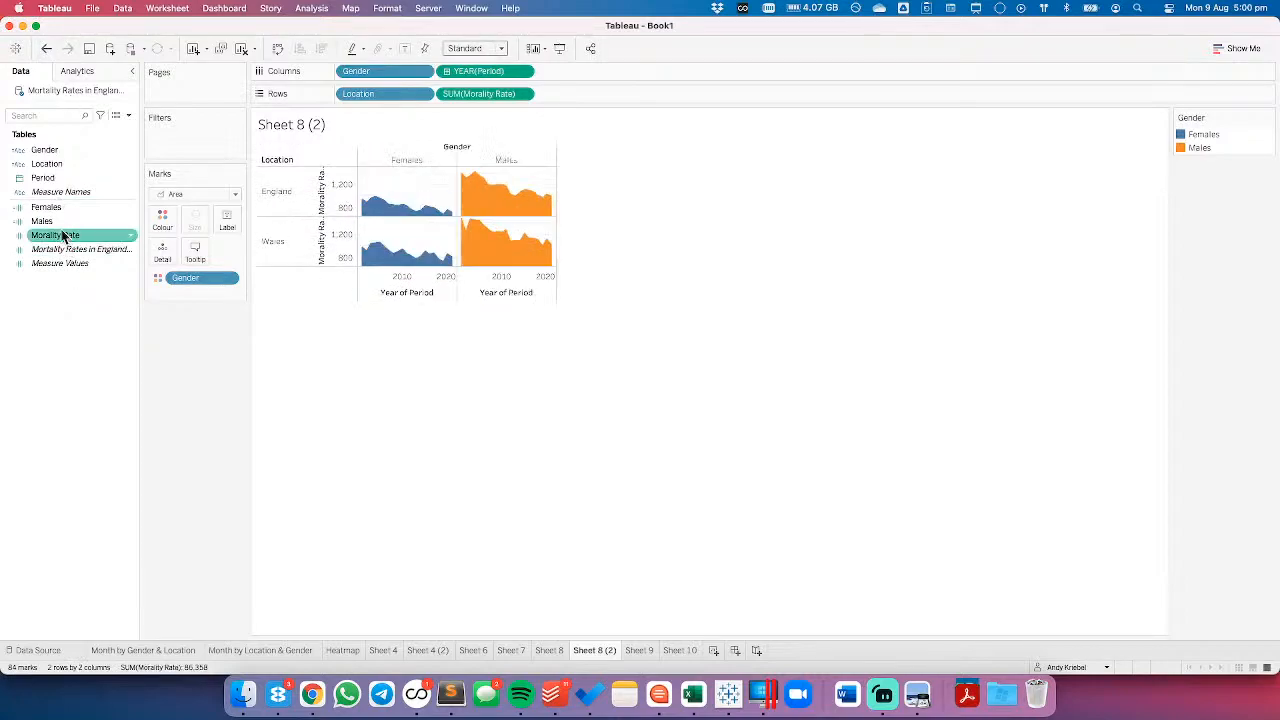
- Replace Morality Rate with Males on rows, and remove Gender from both columns and colour
left_click_drag(62, 235, 479, 91)
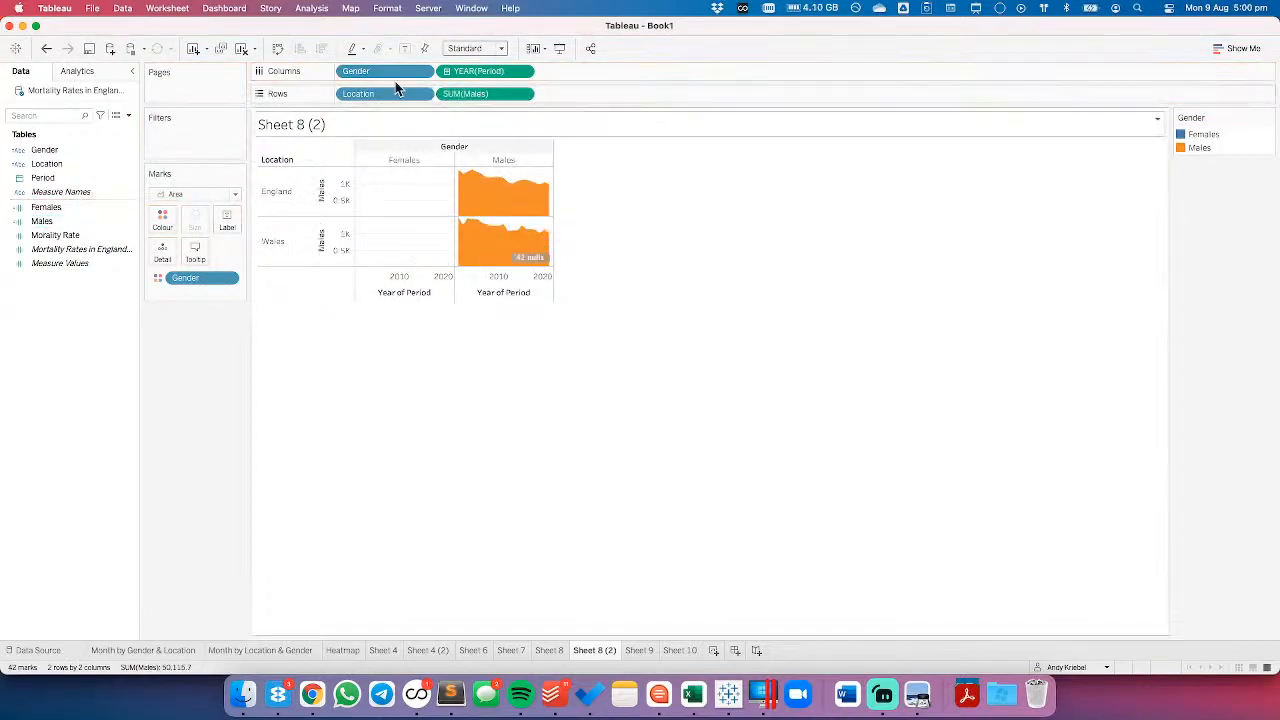
left_click_drag(360, 70, 166, 373)
left_click_drag(184, 278, 188, 370)
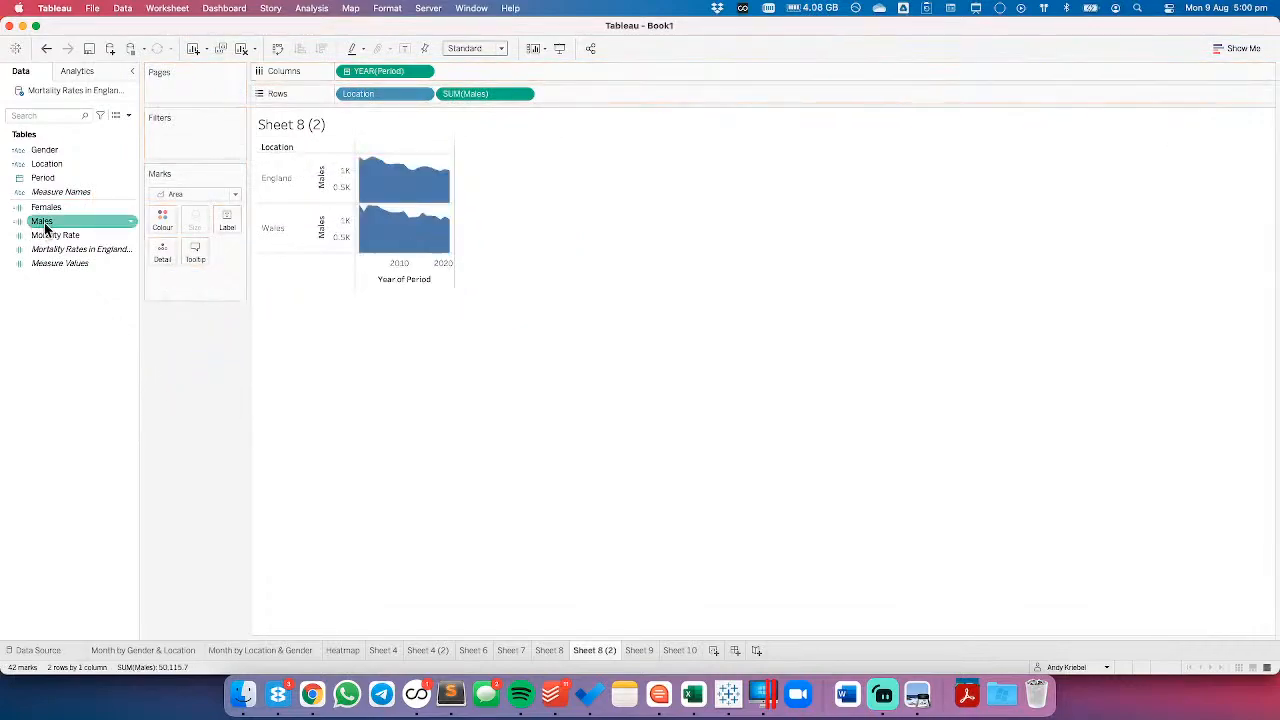
- Add Females to the chart on a dual axis and change its mark type to Line
left_click_drag(50, 212, 450, 197)
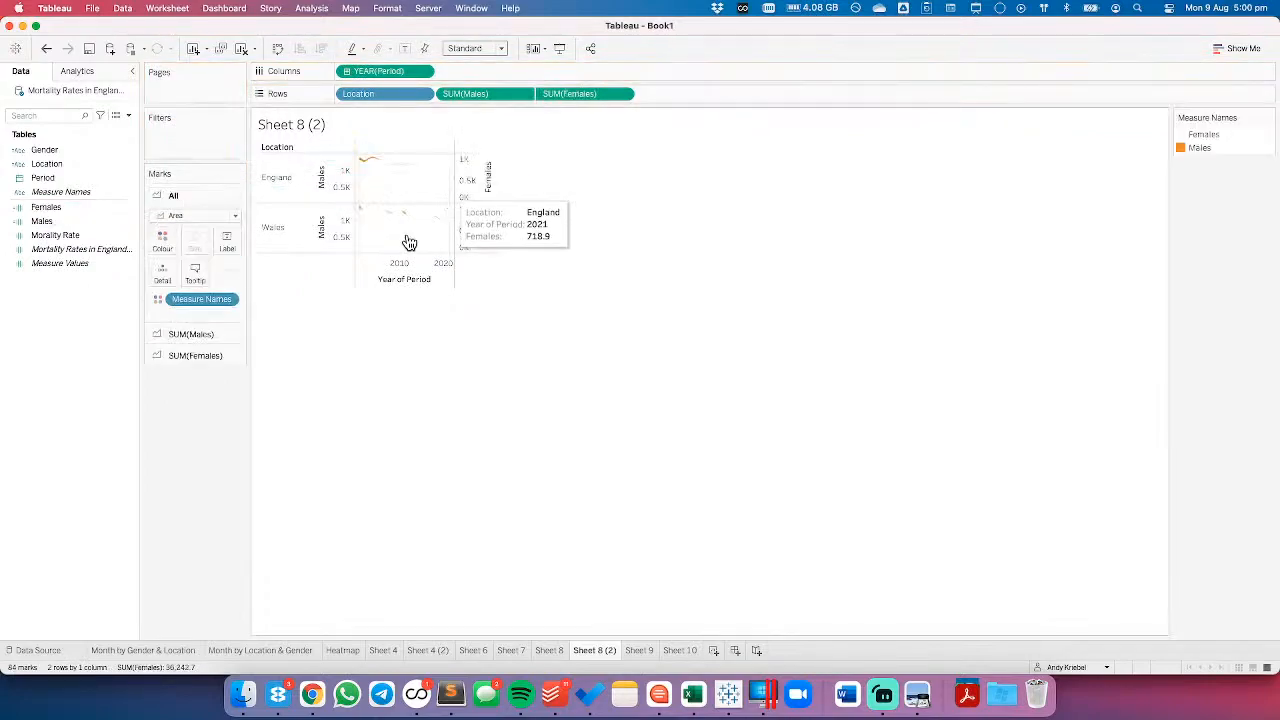
left_click(193, 356)
left_click(190, 258)
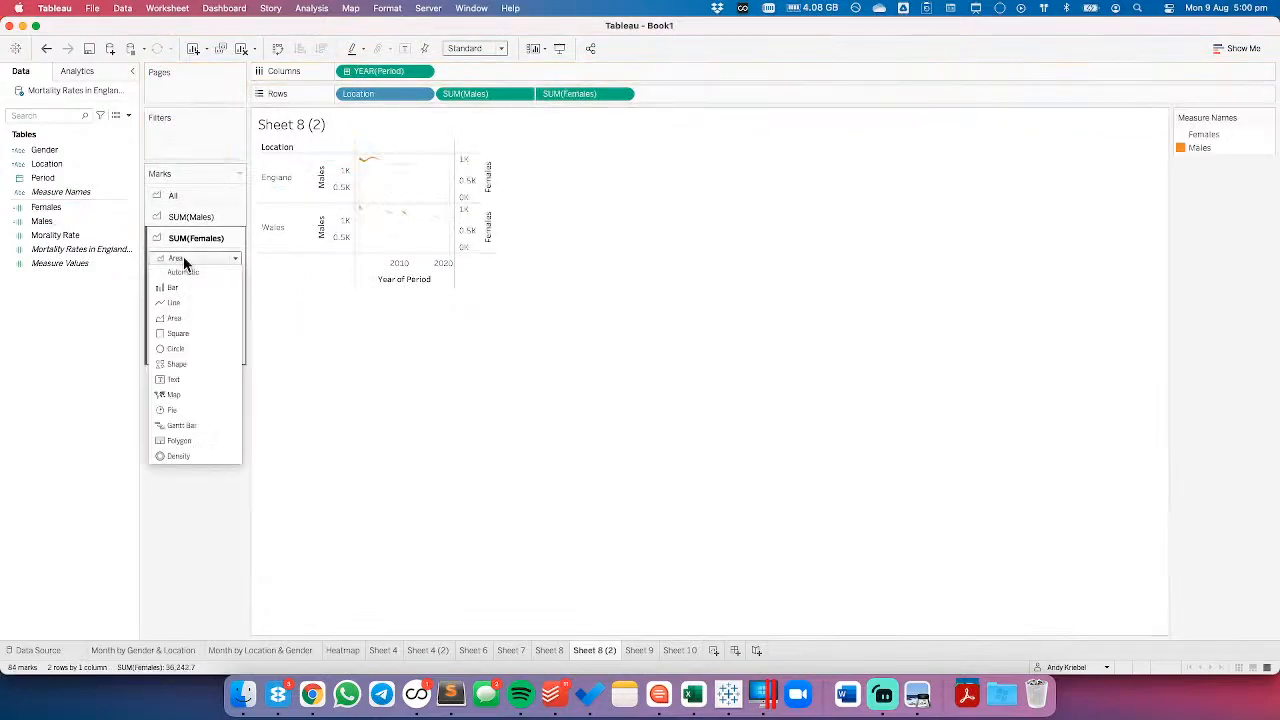
left_click(178, 295)
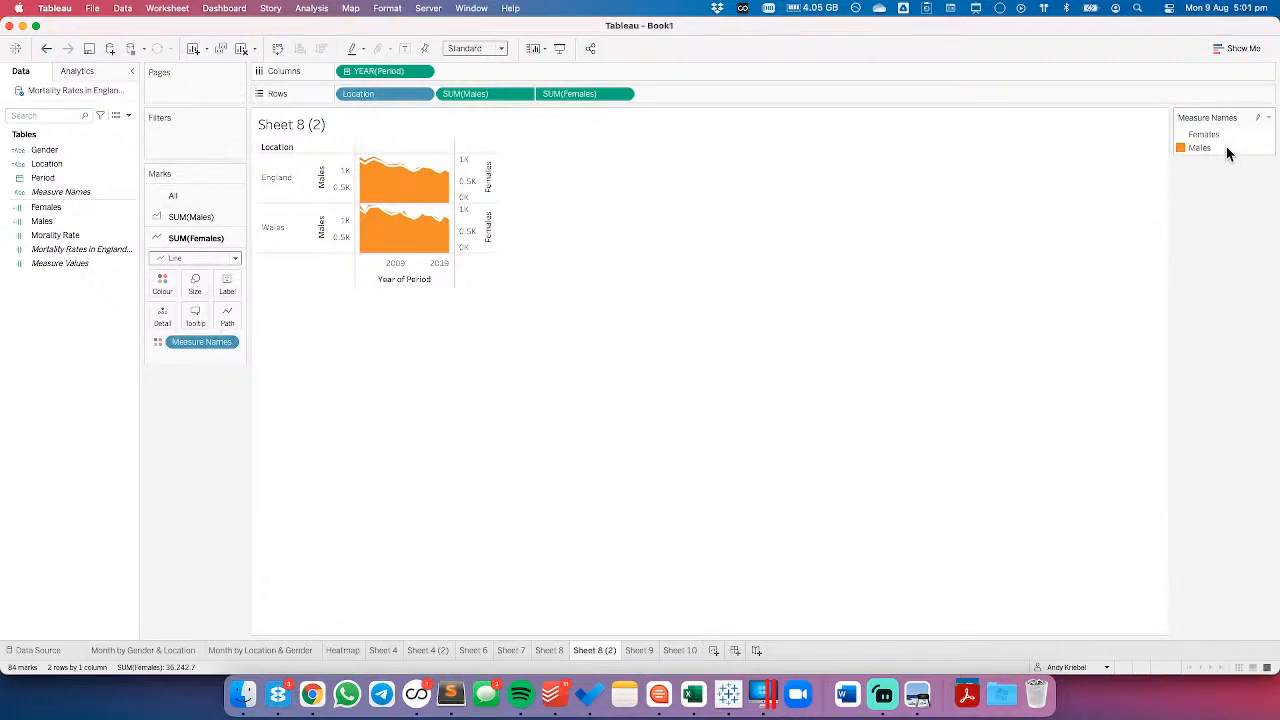
- Remove Measure Names from the colour of all marks and colour the Males area light grey
left_click(183, 198)
left_click_drag(206, 294, 193, 420)
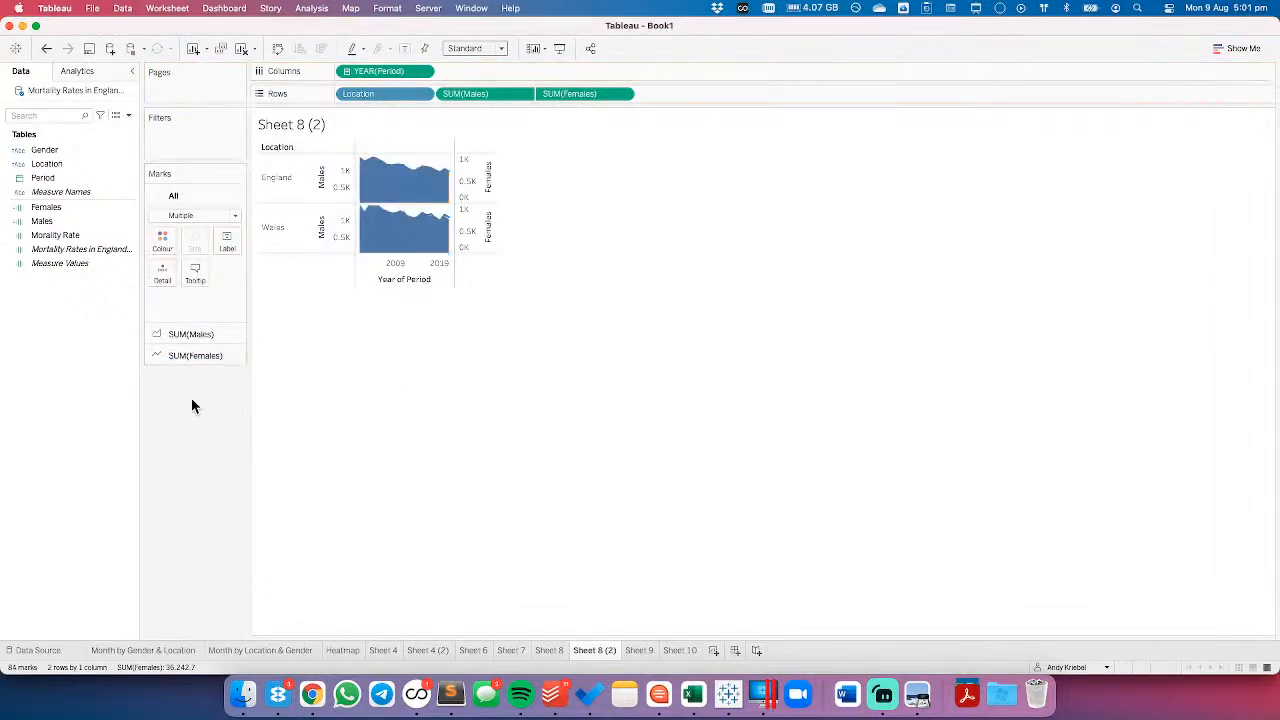
left_click(182, 334)
left_click(165, 268)
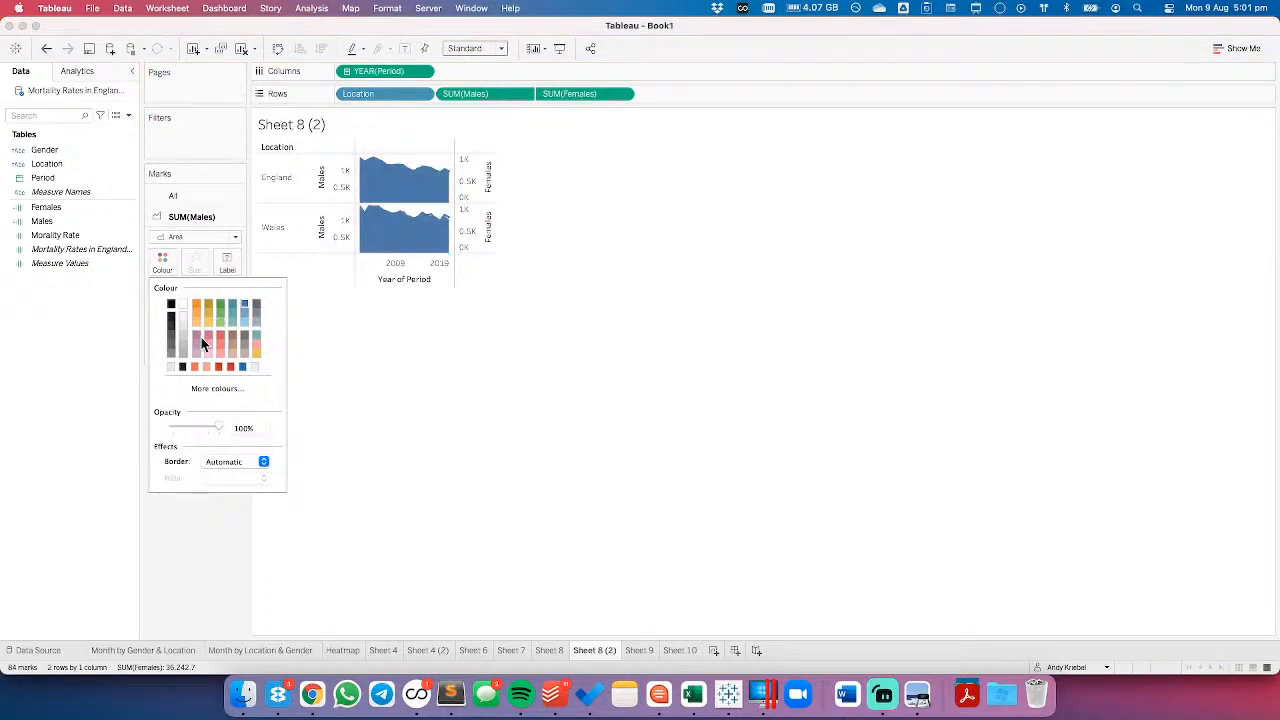
left_click(183, 340)
left_click(437, 349)
- Synchronise the Females axis with the Males axis
left_click(197, 355)
right_click(478, 192)
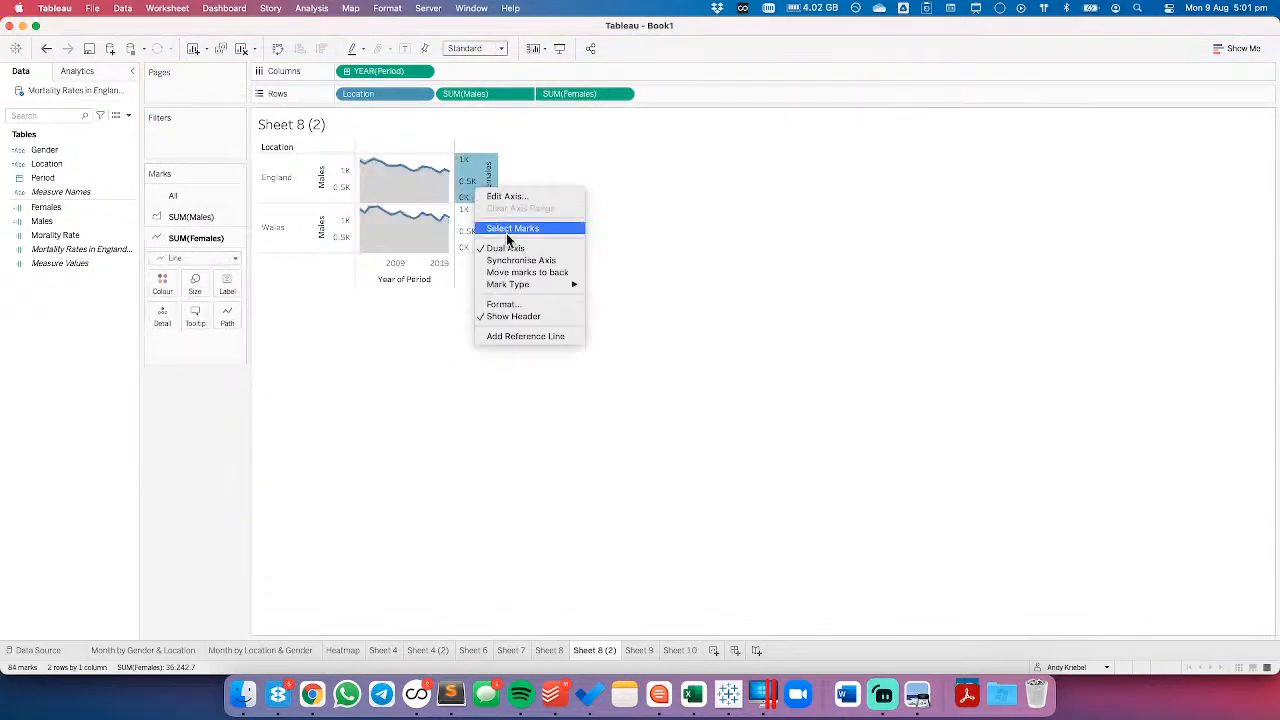
left_click(512, 261)
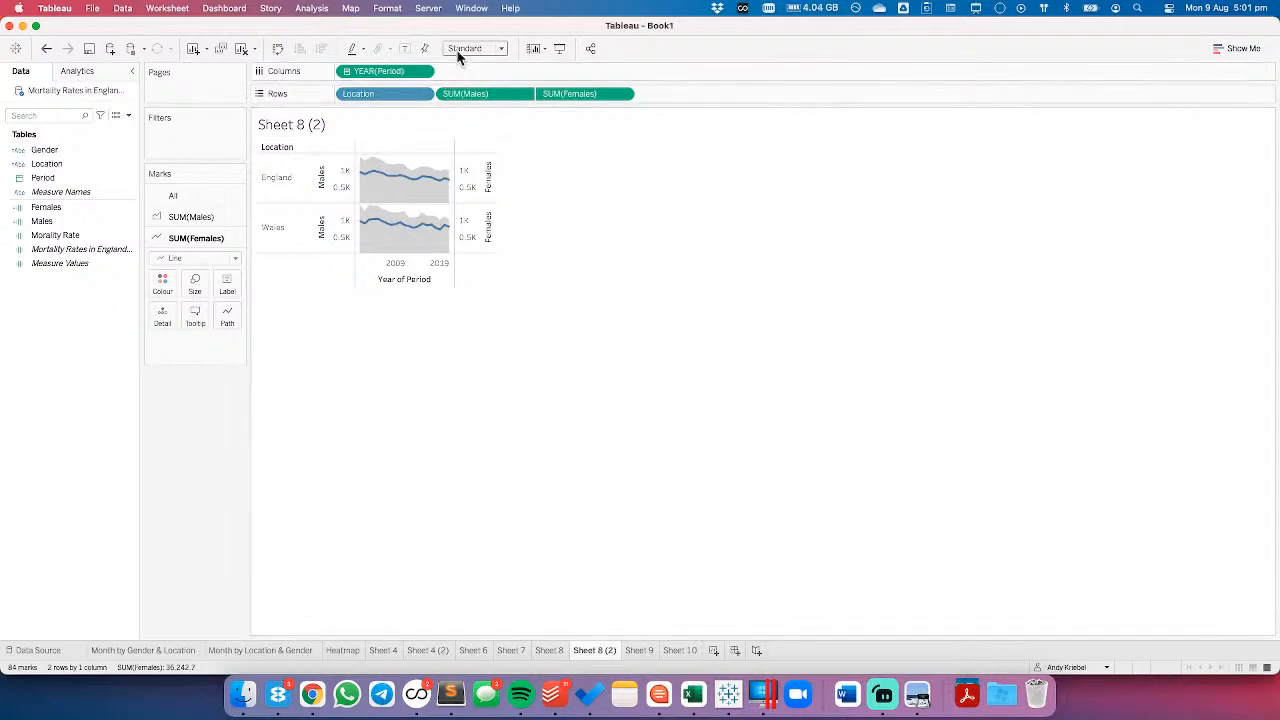
- Enlarge the chart to fill the view and convert the year of Period on columns to discrete
left_click(316, 9)
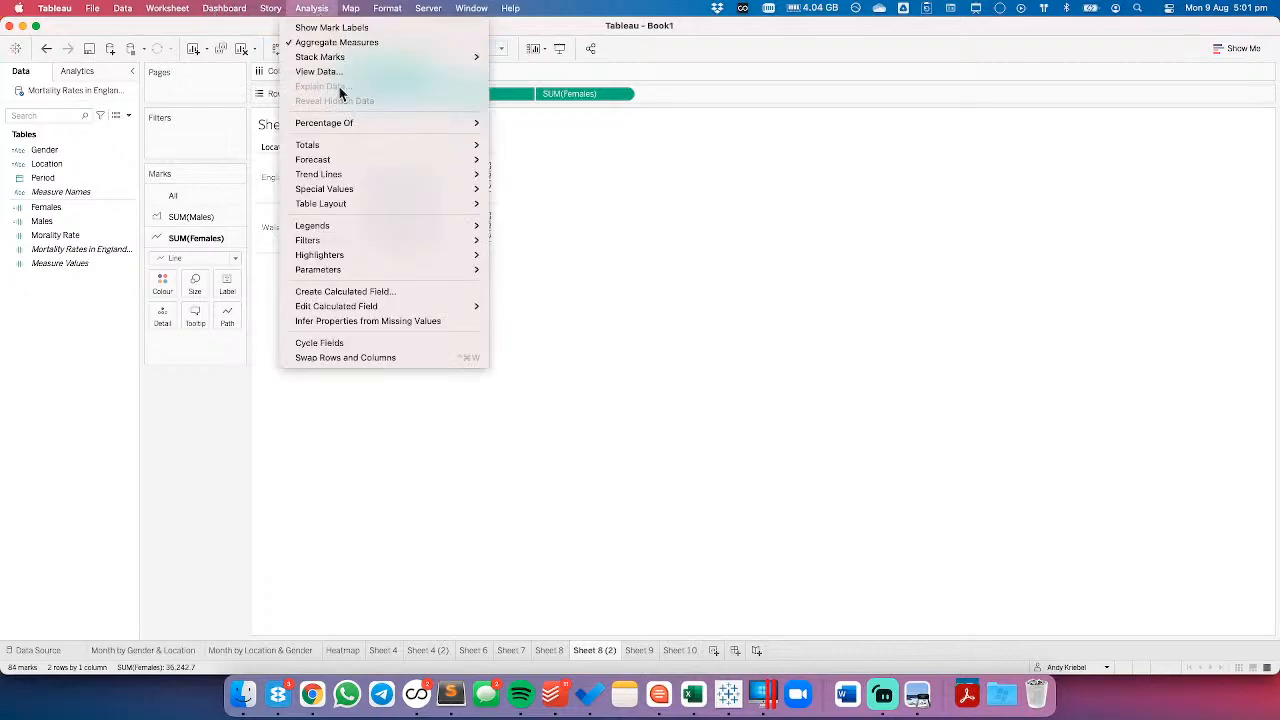
mouse_move(162, 10)
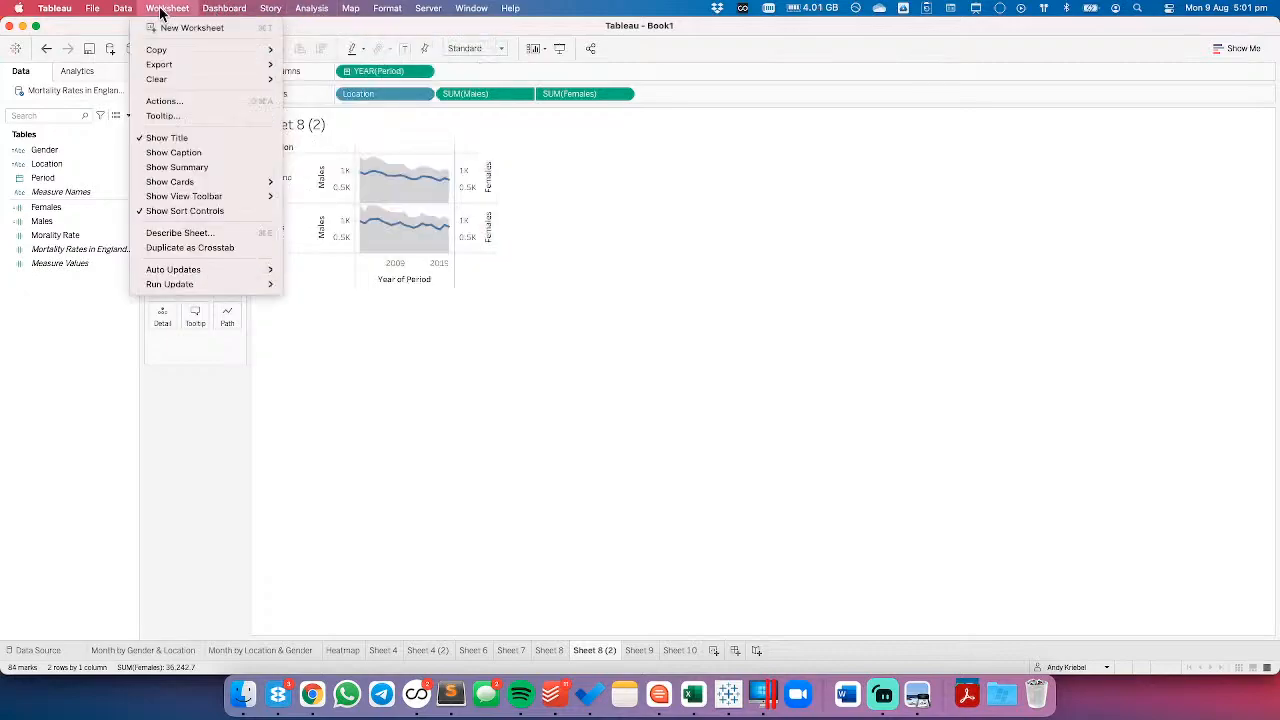
left_click(316, 116)
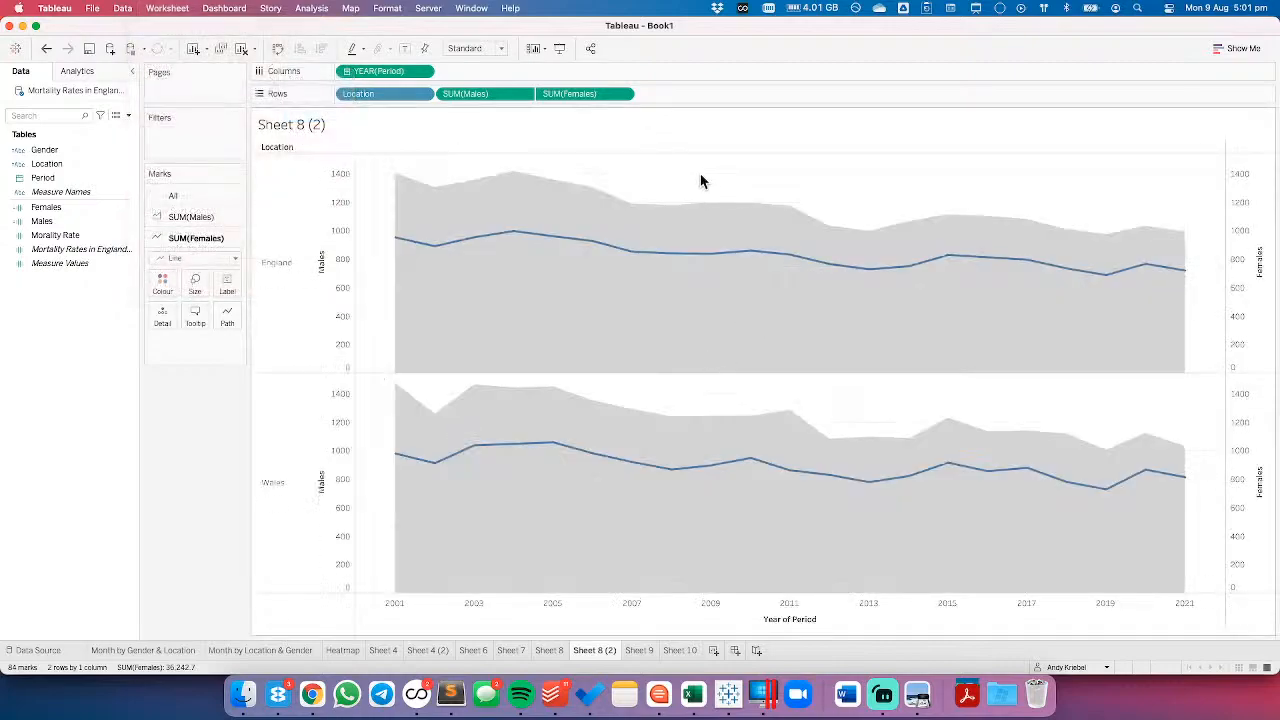
left_click(423, 71)
left_click(395, 234)
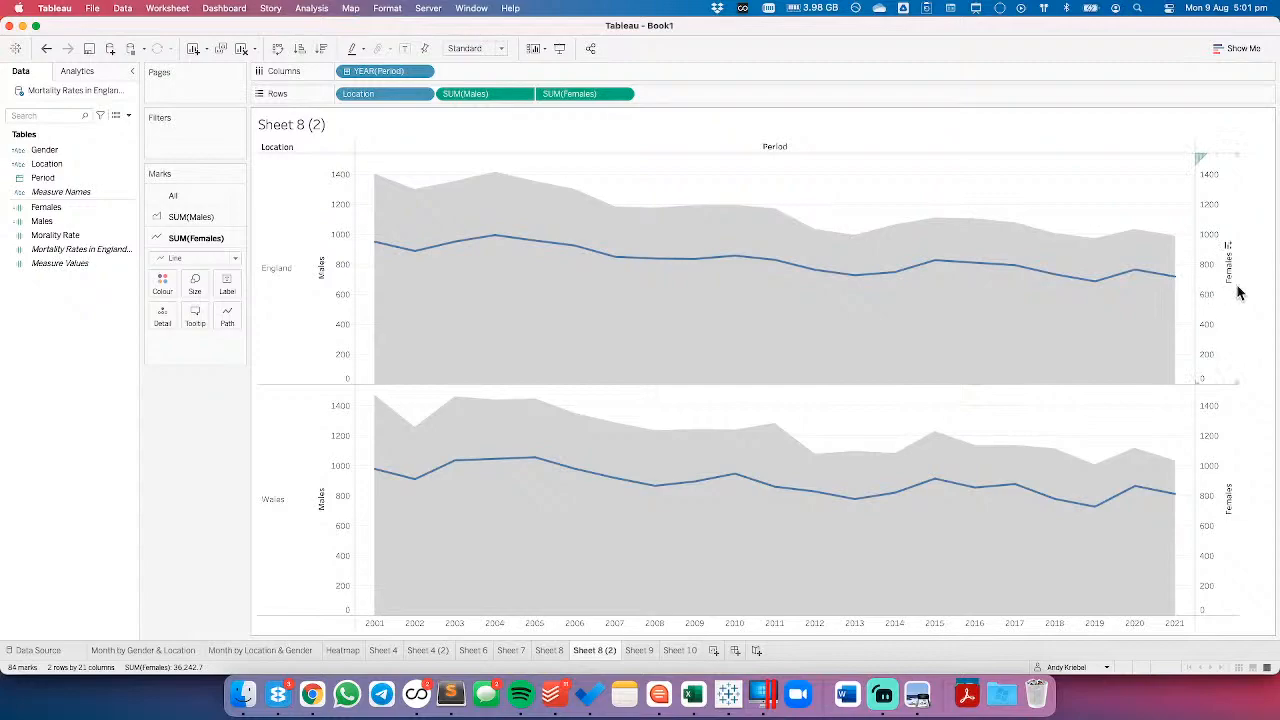
- Narrow the chart and move Location from rows to columns, ahead of the year of Period
left_click_drag(1236, 284, 580, 276)
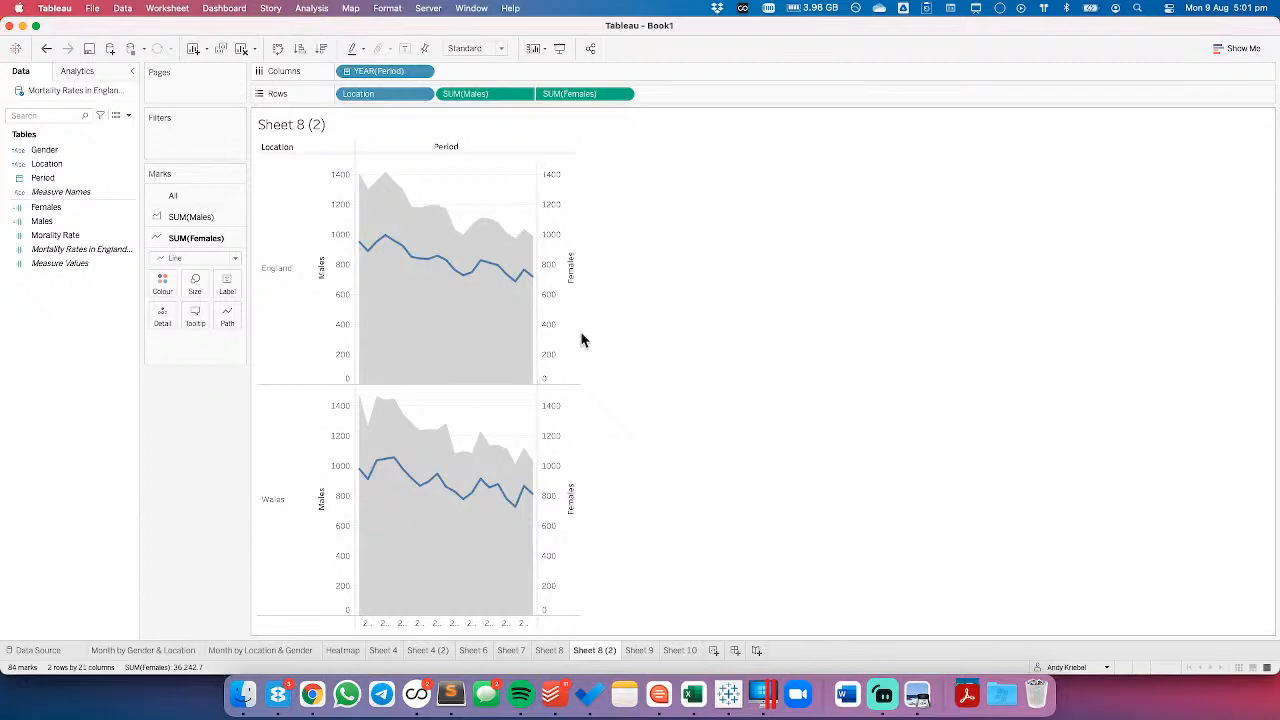
left_click_drag(580, 331, 708, 329)
mouse_move(343, 95)
left_mouse_down()
mouse_move(346, 77)
mouse_move(355, 100)
mouse_move(350, 72)
left_mouse_up()
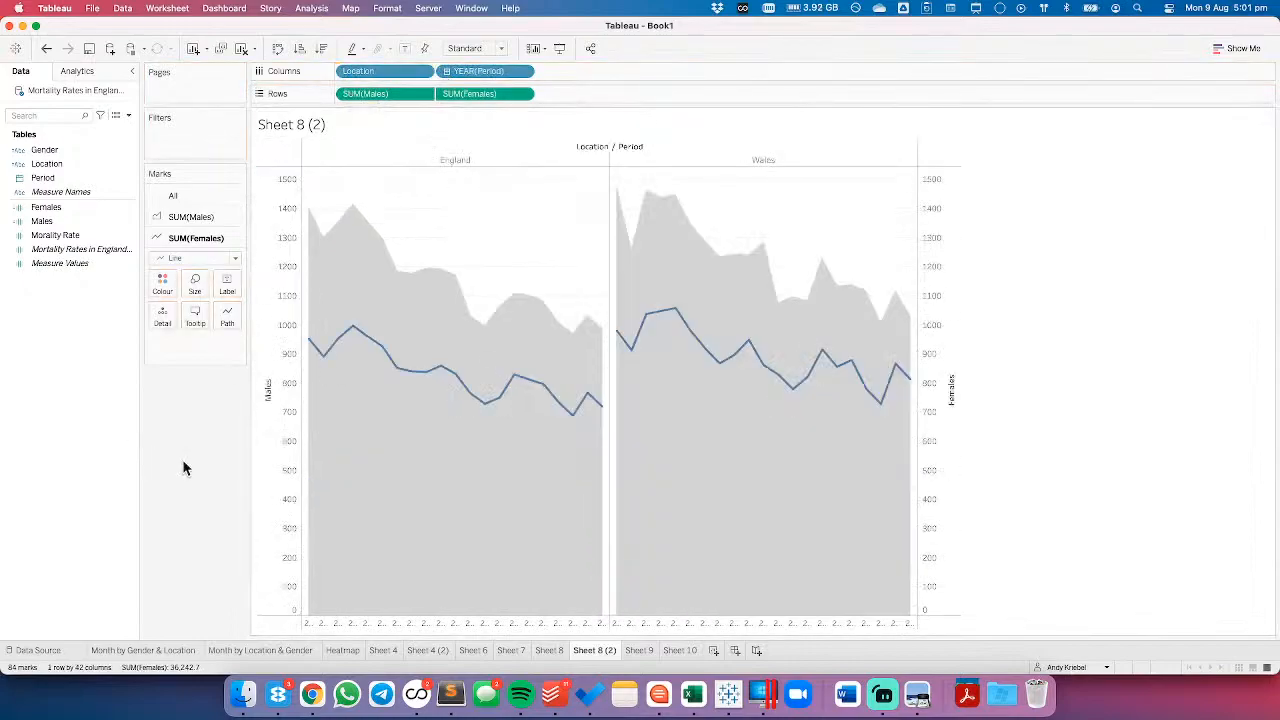
- Switch to Chrome and examine the Figure 1 and Figure 2 charts in the ONS monthly mortality bulletin
left_click(312, 694)
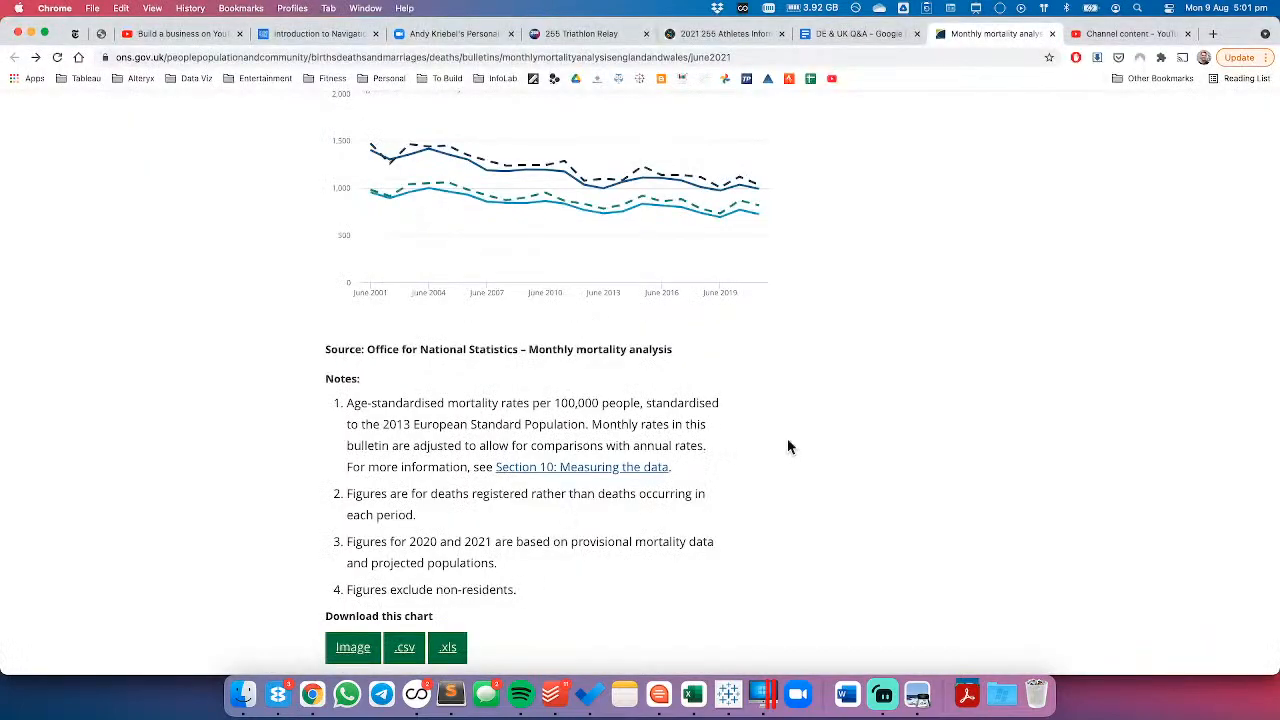
scroll(978, 346, "up", 3)
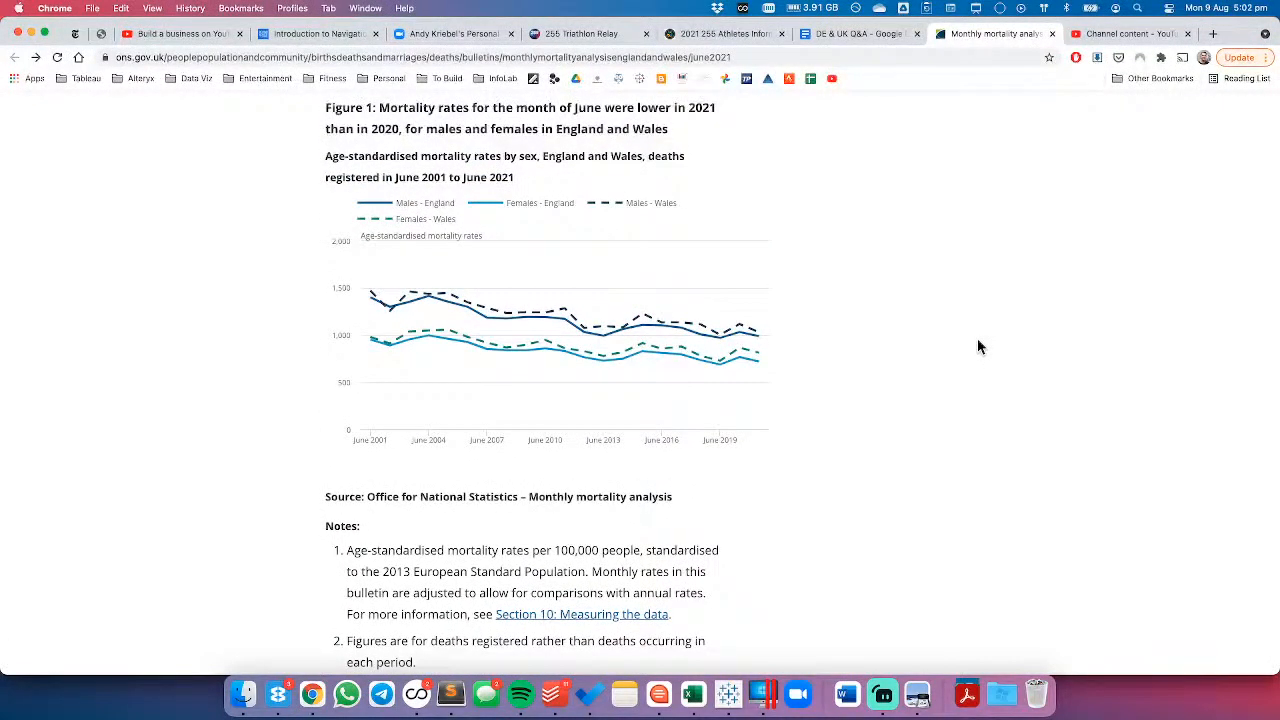
scroll(978, 346, "down", 10)
scroll(978, 346, "down", 5)
scroll(979, 346, "down", 14)
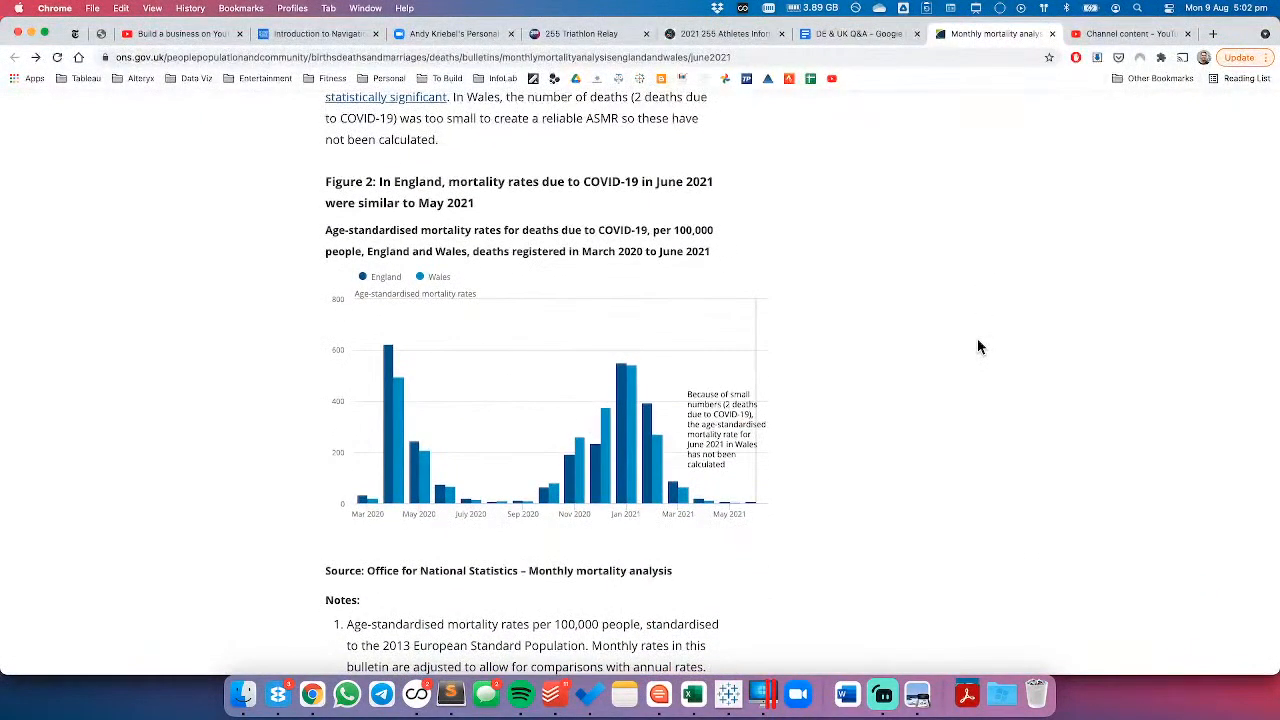
scroll(978, 346, "down", 1)
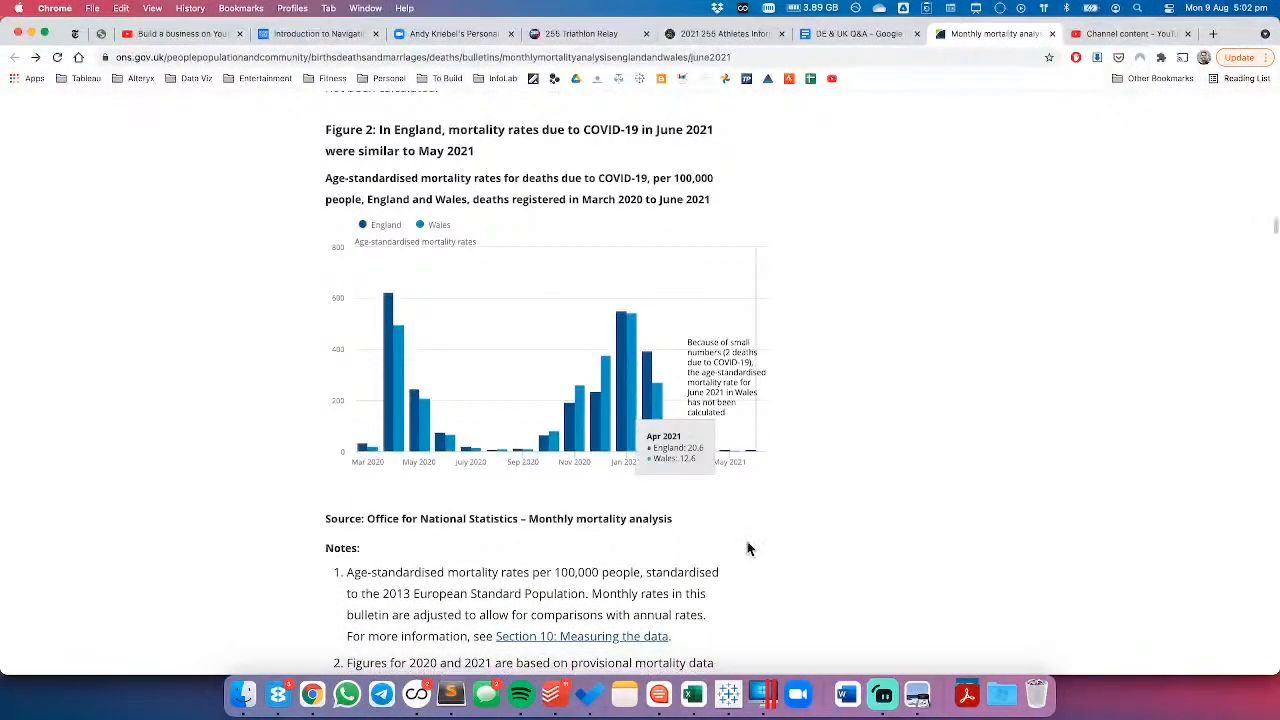
- Switch back to Tableau, create a new worksheet and place the discrete year of Period on columns
left_click(728, 694)
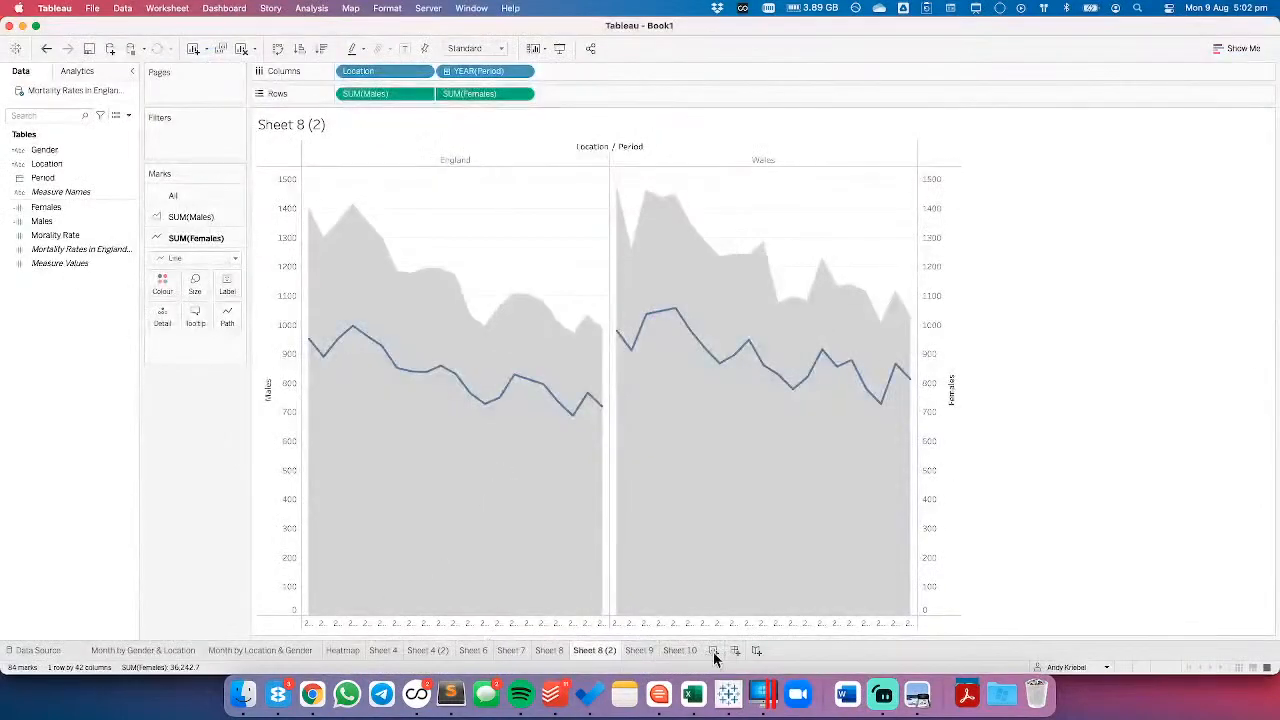
left_click(713, 650)
left_click(67, 222)
left_click(63, 163)
left_click(62, 179)
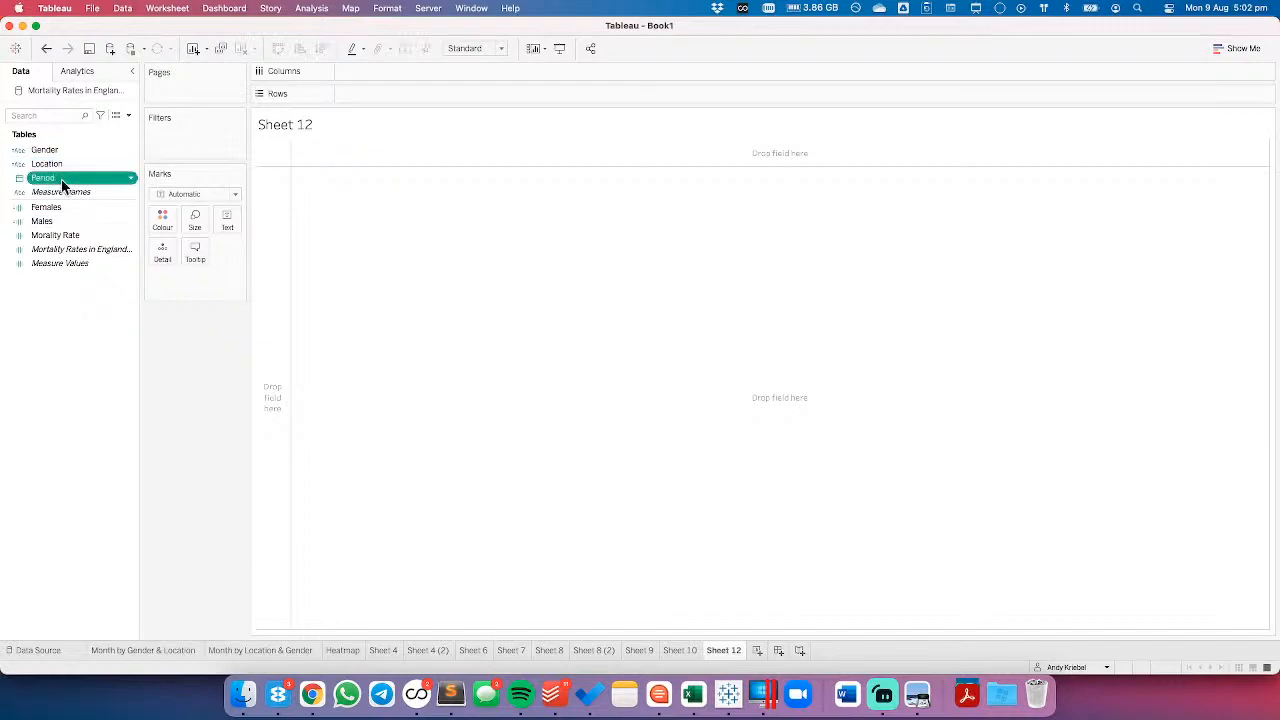
right_click(60, 180)
left_click(99, 278)
left_click_drag(60, 177, 407, 65)
left_click_drag(400, 80, 400, 80)
left_click(56, 151)
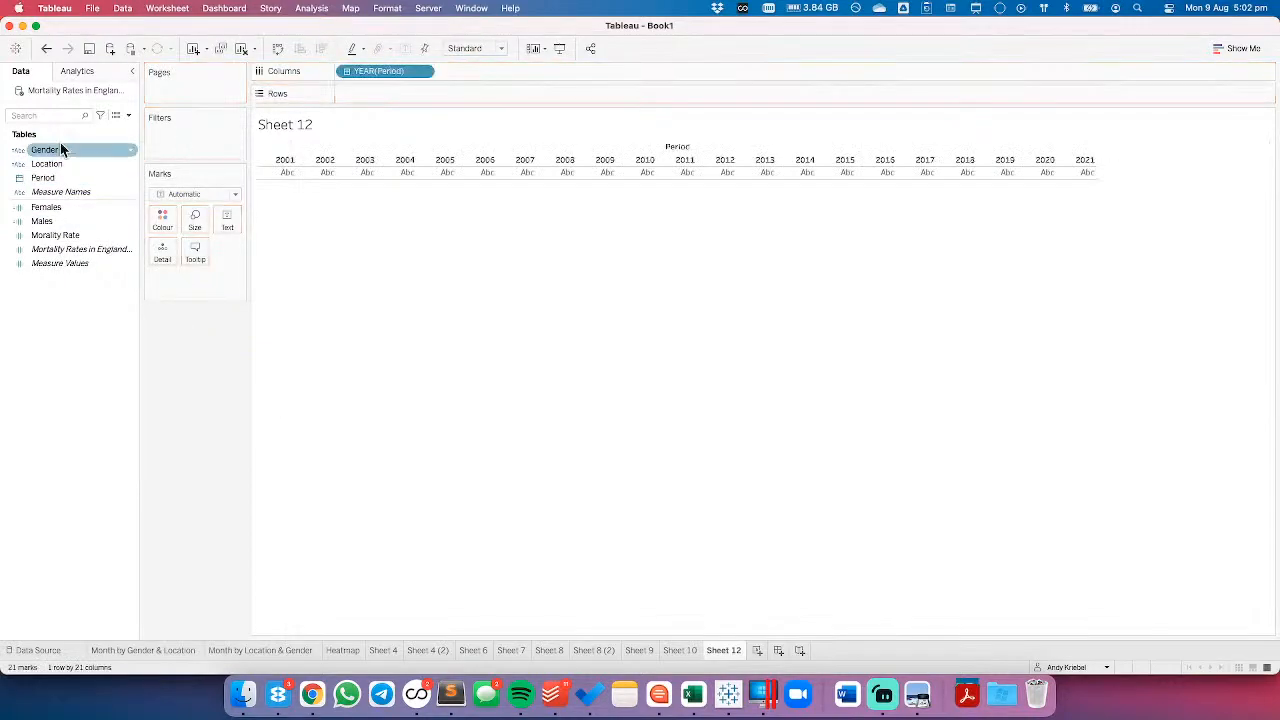
- Place Morality Rate on rows, colour the marks by Location and set the mark type to Bar
key("super+Tab")
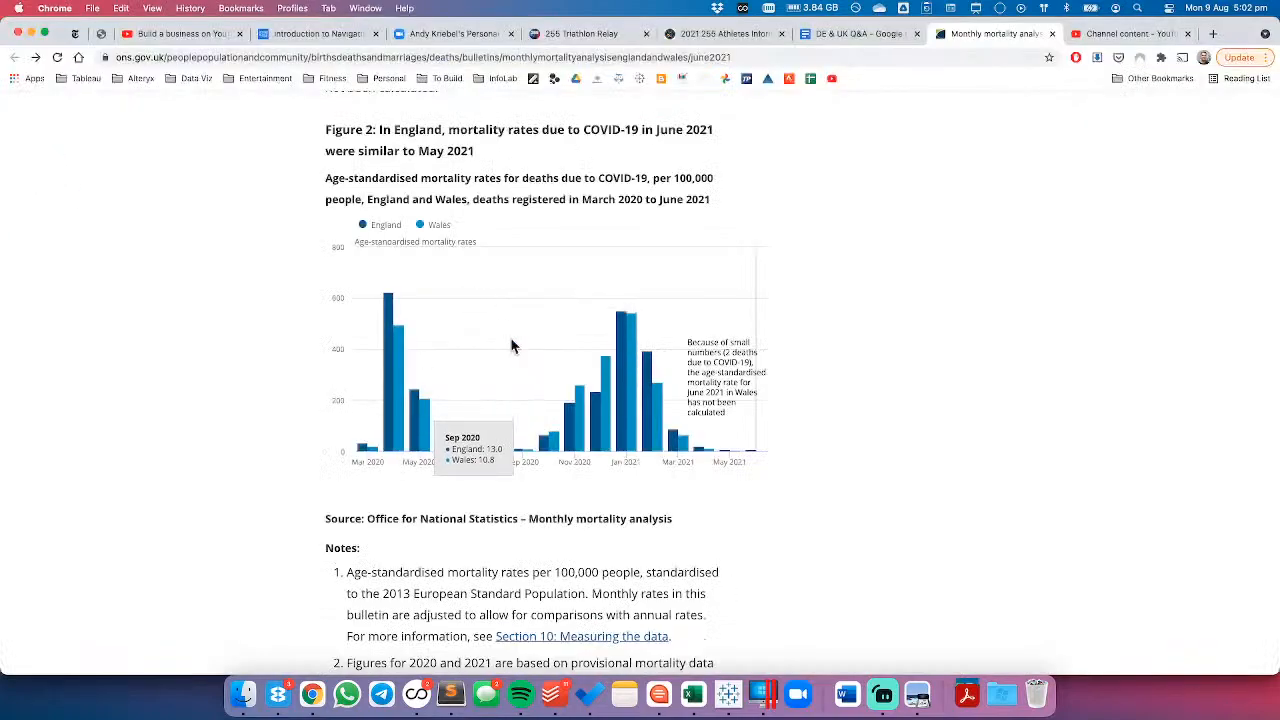
key("super+Tab")
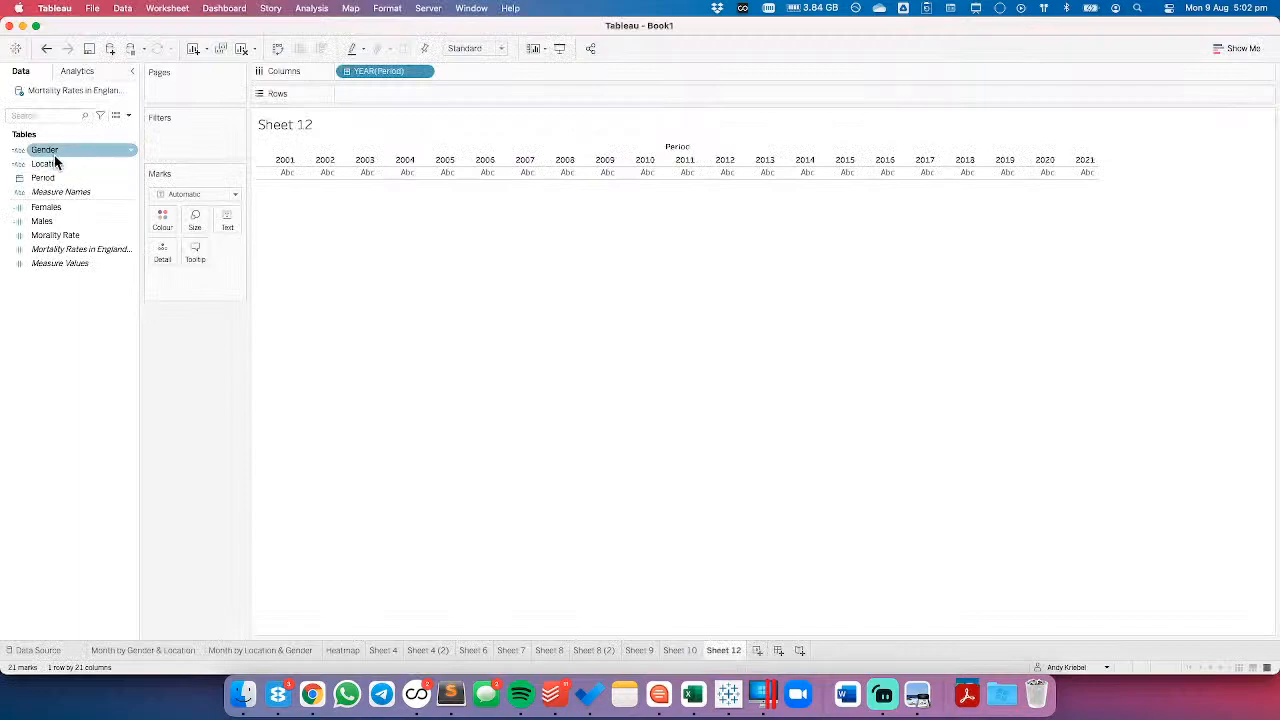
left_click_drag(57, 237, 358, 95)
left_click_drag(46, 165, 163, 229)
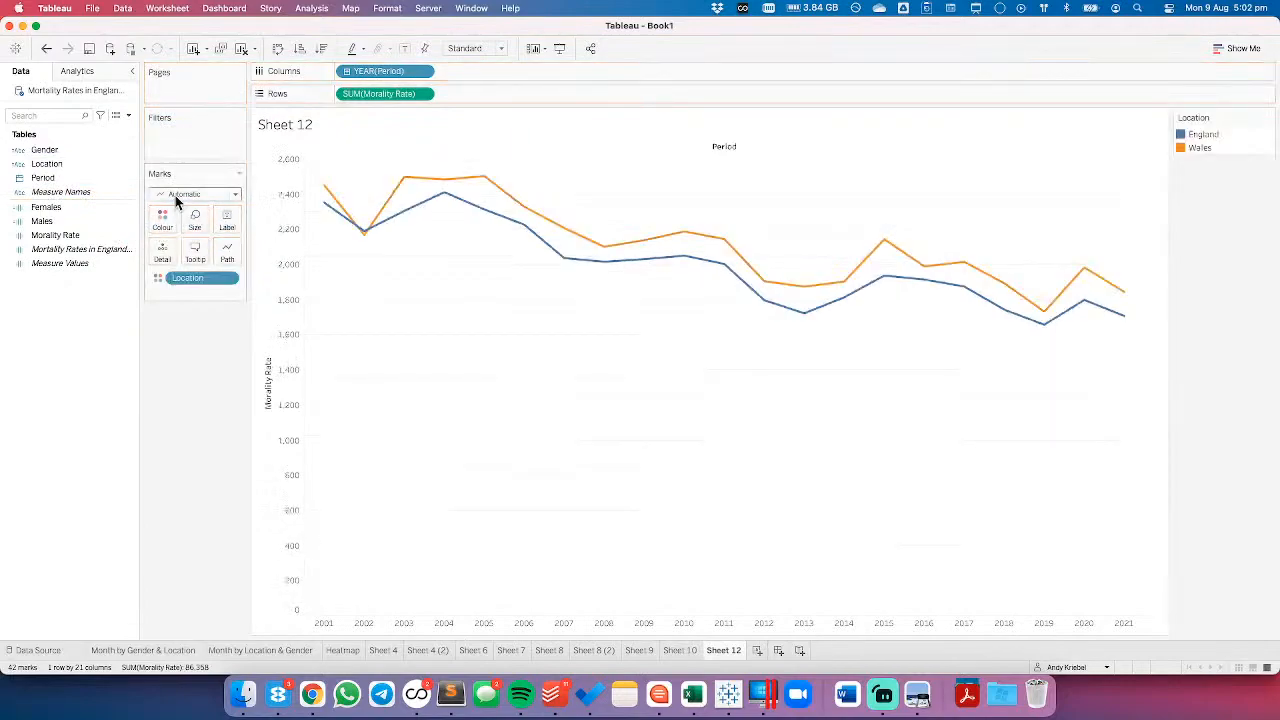
left_click(192, 194)
left_click(174, 224)
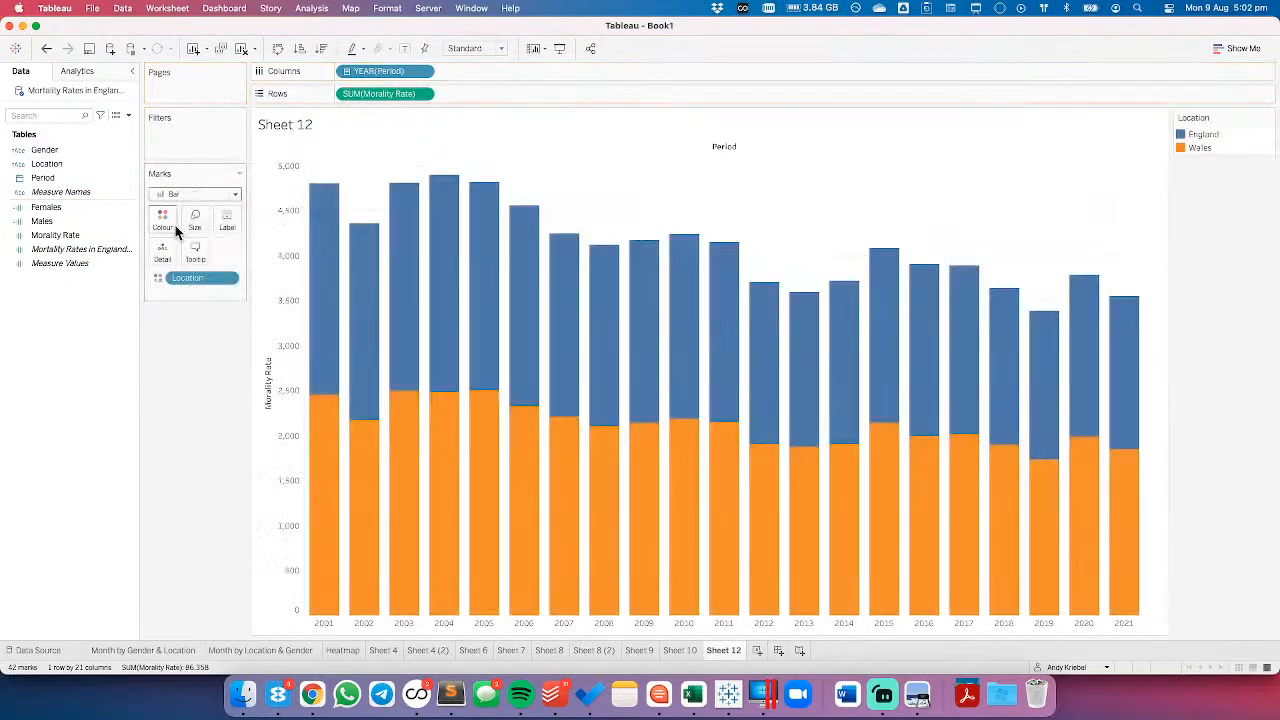
- Add Gender and Location to columns, in the order Gender, Location, year of Period, checking the layout against Figure 2 in Chrome
left_click_drag(44, 150, 345, 80)
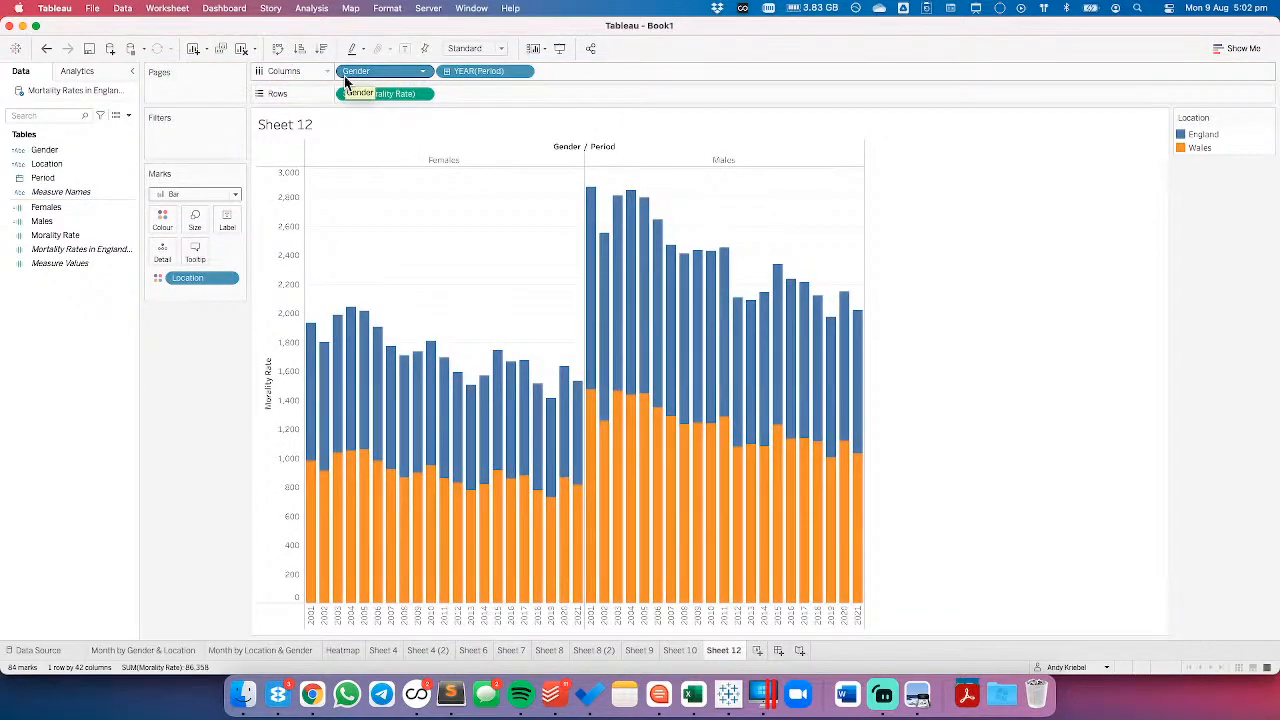
left_click_drag(48, 165, 352, 74)
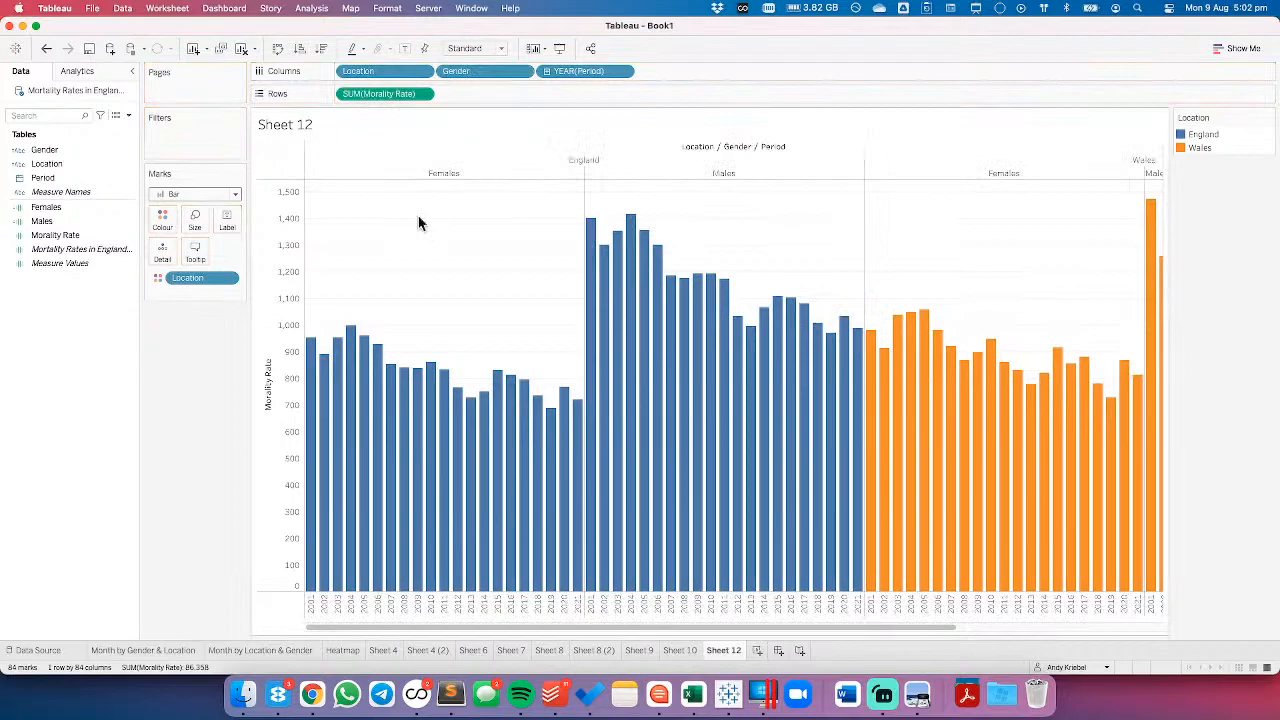
left_click(46, 48)
key("super+Tab")
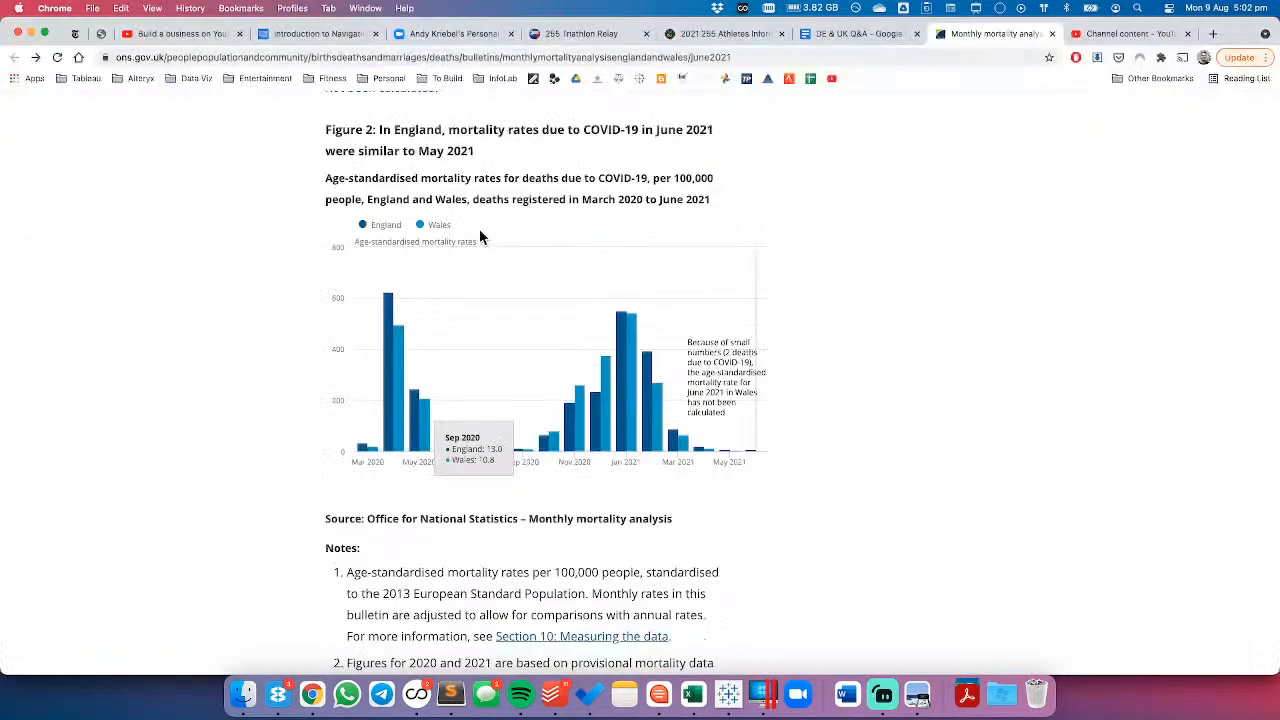
mouse_move(401, 342)
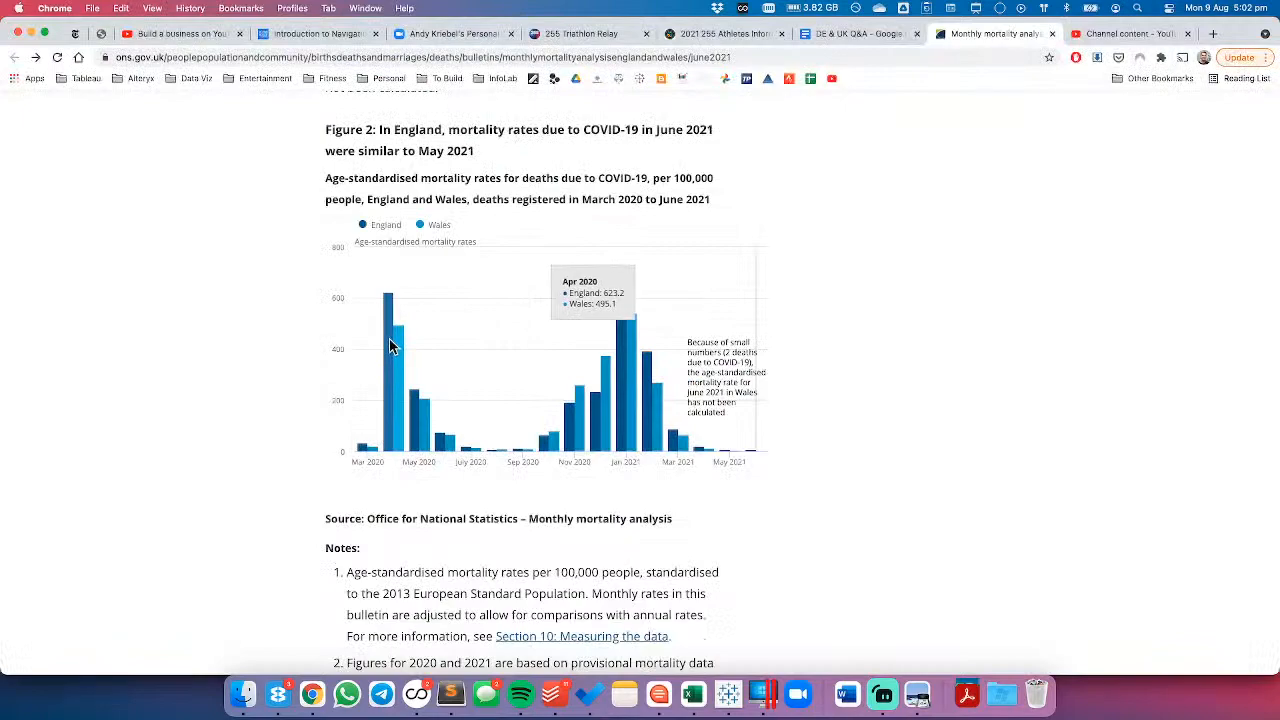
key("super+Tab")
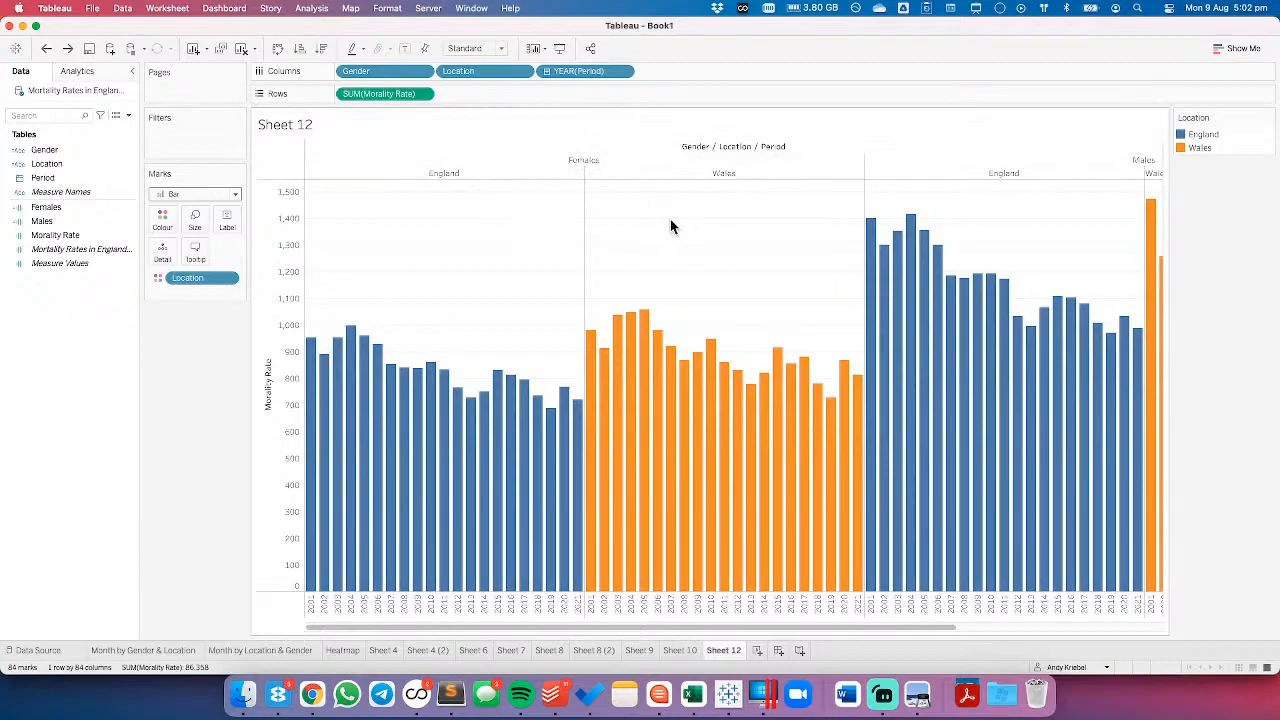
- Move the year of Period ahead of Location on columns and fit the chart to Entire View
left_click_drag(580, 72, 441, 76)
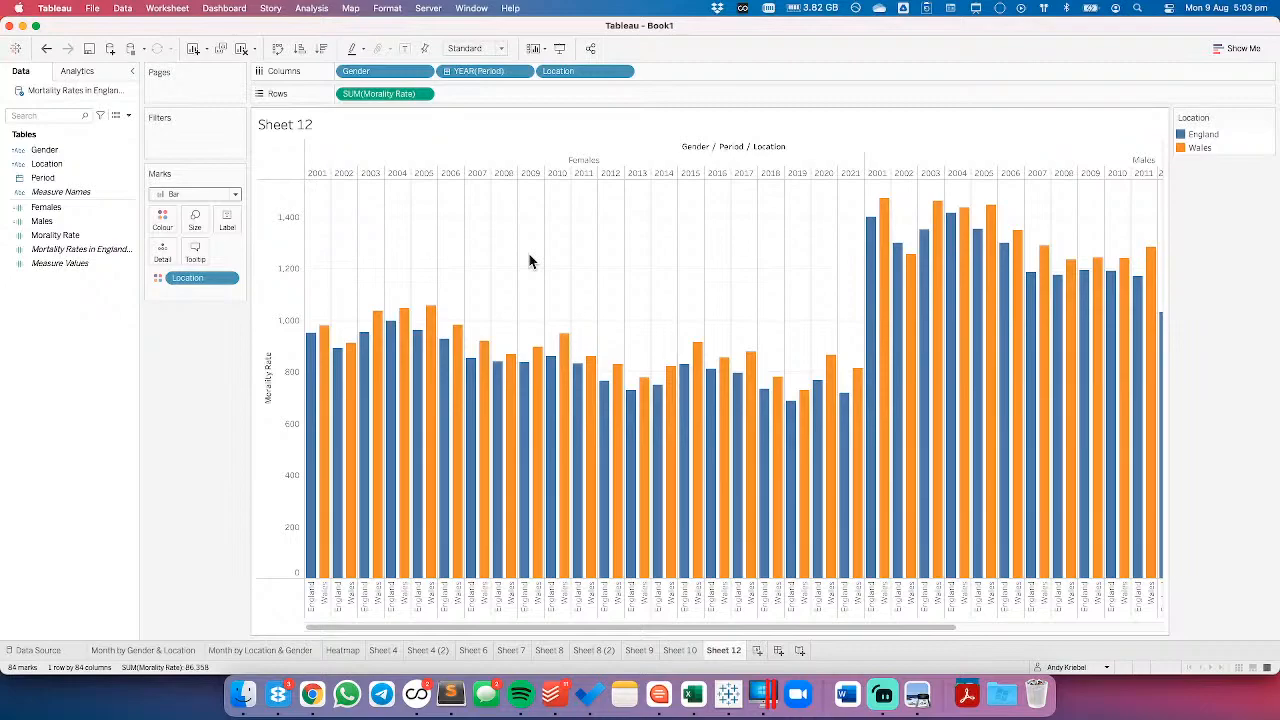
left_click(484, 48)
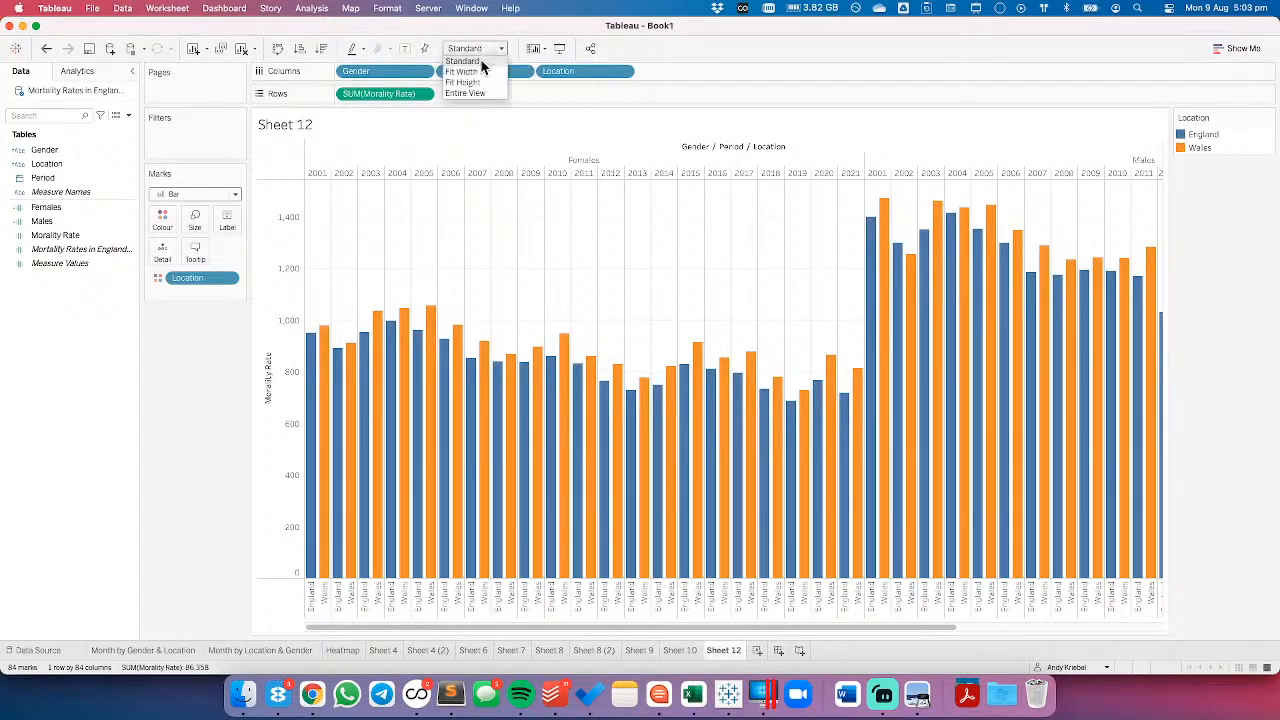
left_click(478, 93)
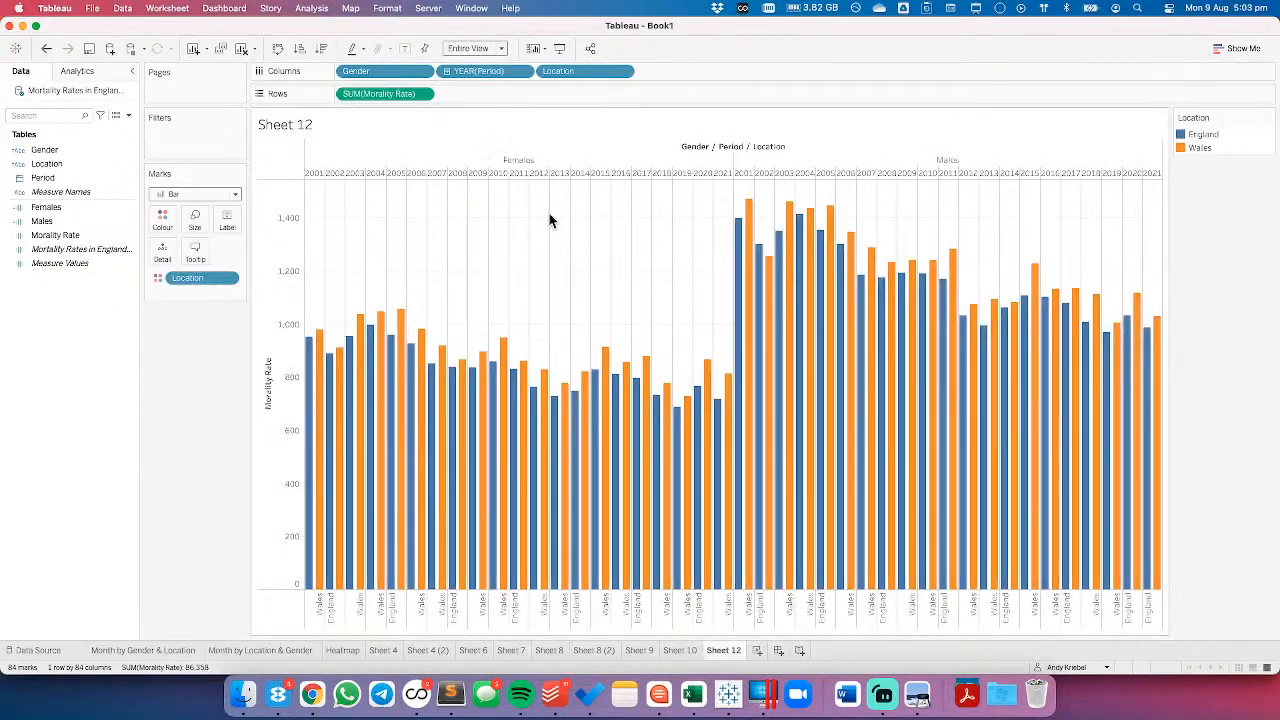
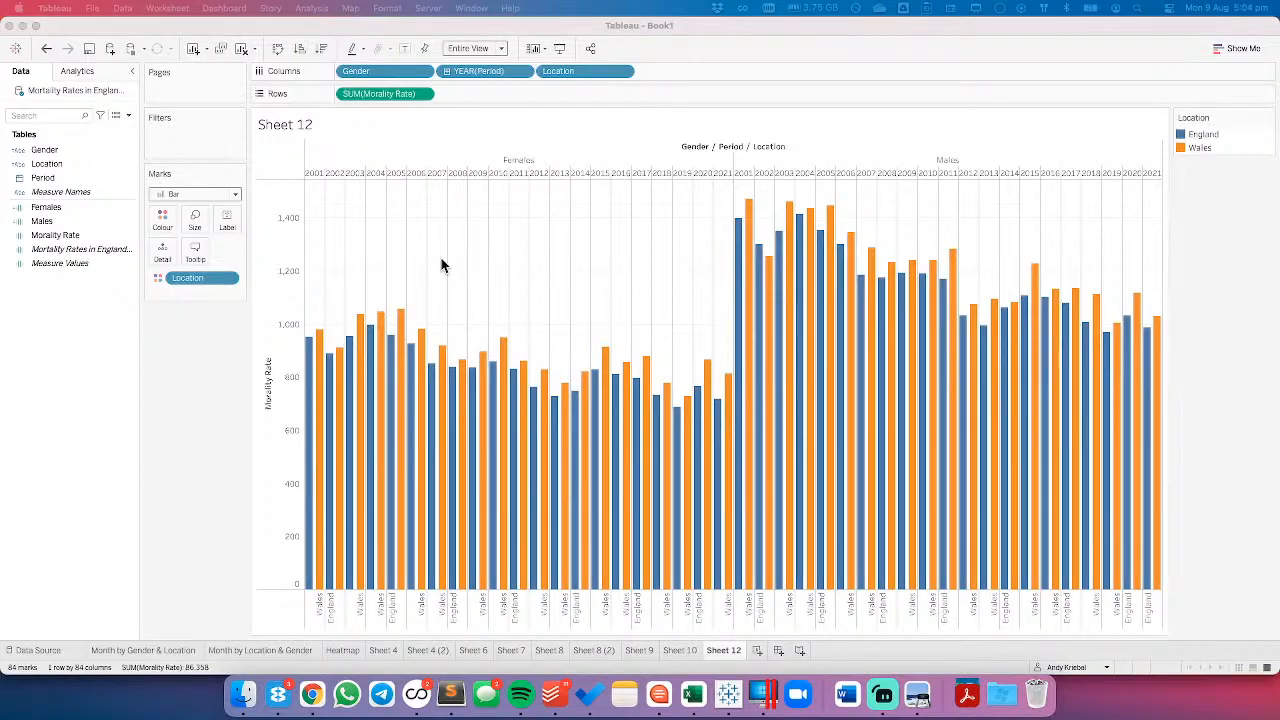
- Switch to Chrome, compare the paired bars with the Figure 2 column chart in the ONS bulletin and return to Tableau
left_click(441, 265)
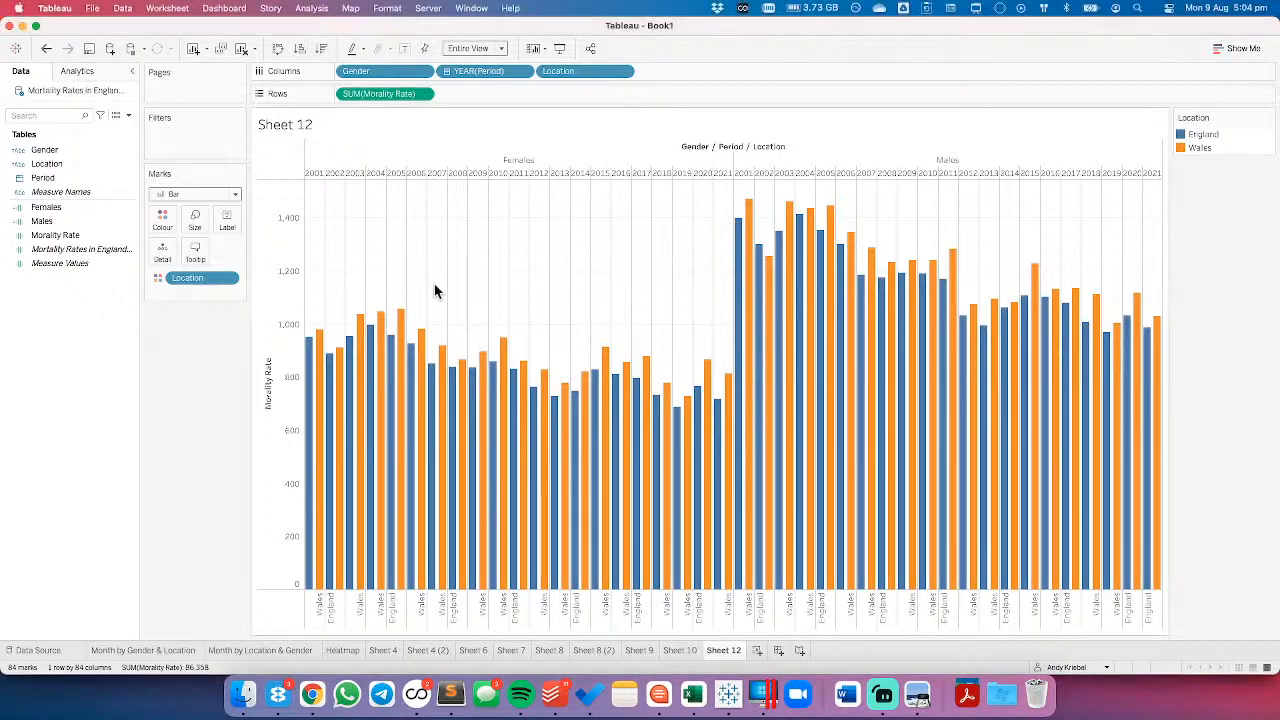
key("super+Tab")
key("Tab")
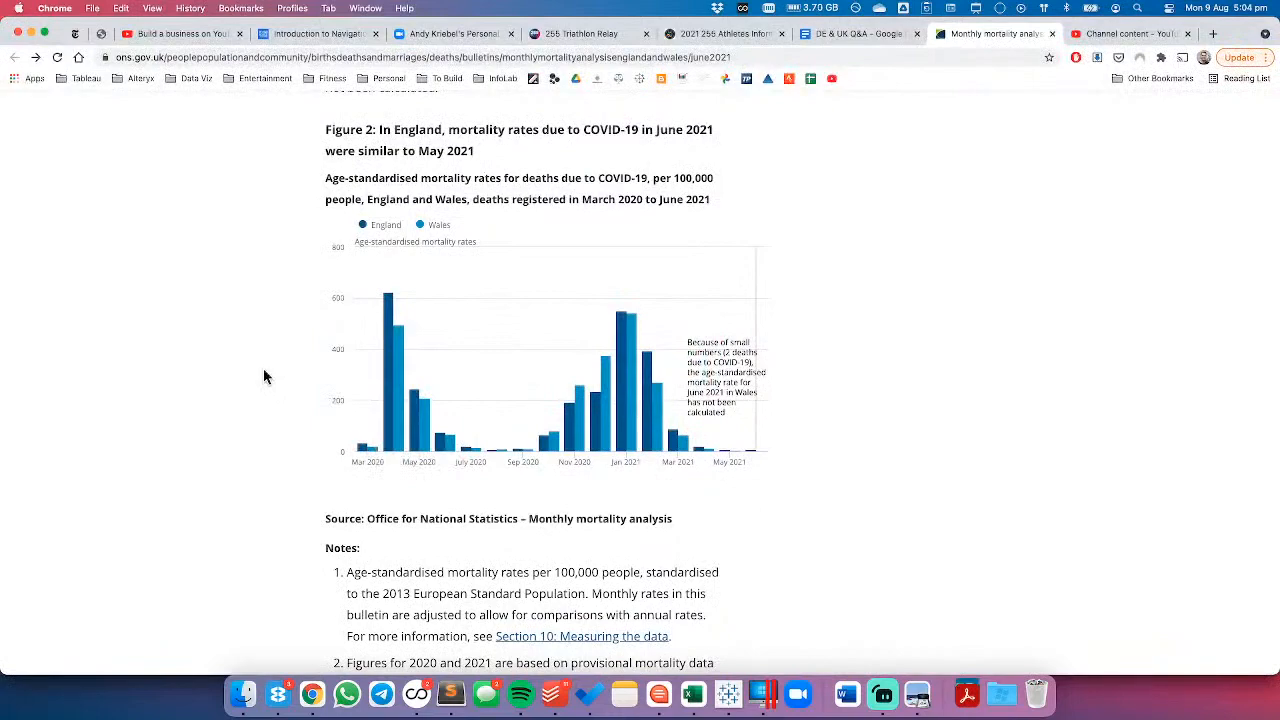
key("super+Tab")
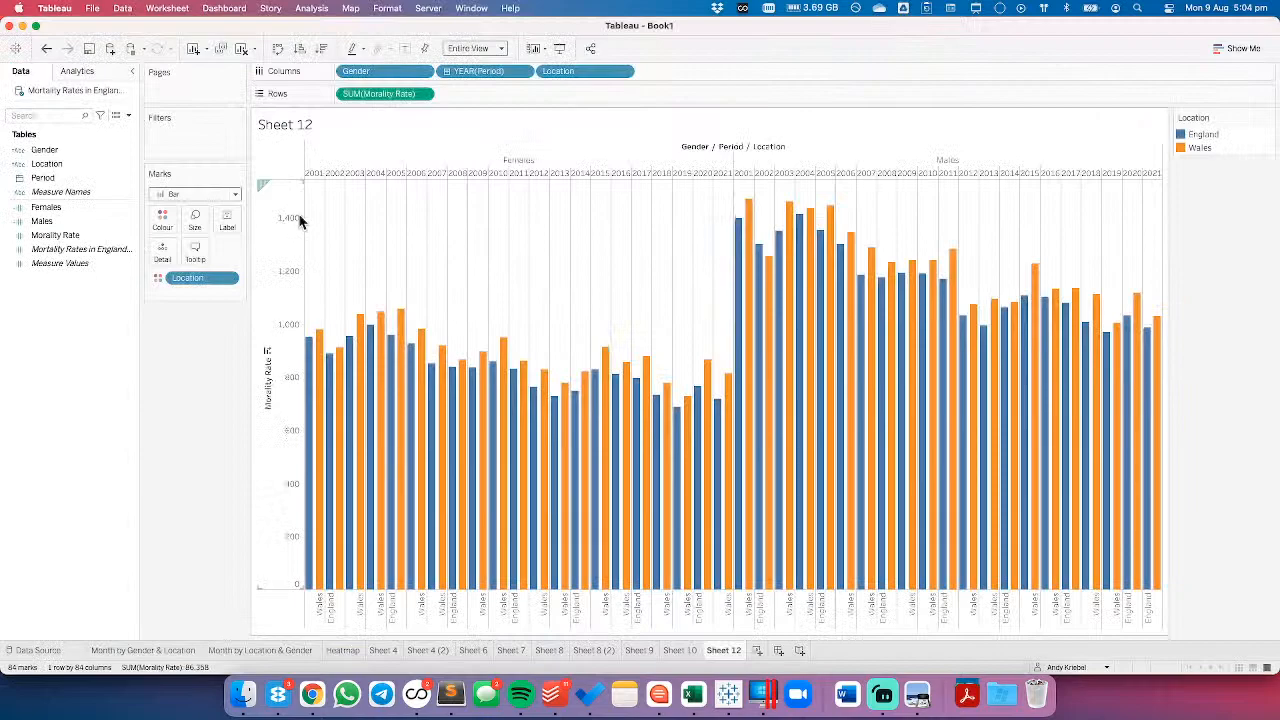
- Try line marks without Location on colour and with the year of Period on detail, and undo back to the bar chart
left_click(190, 194)
left_click(174, 239)
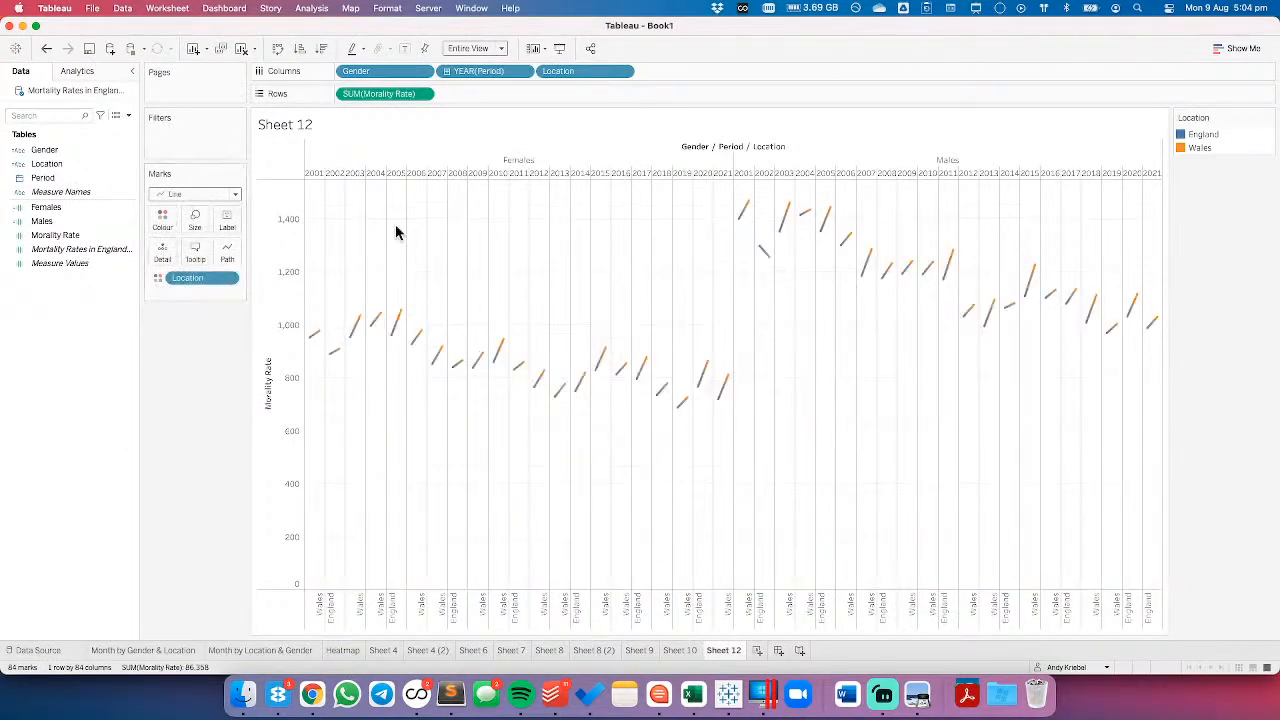
left_click_drag(223, 277, 180, 370)
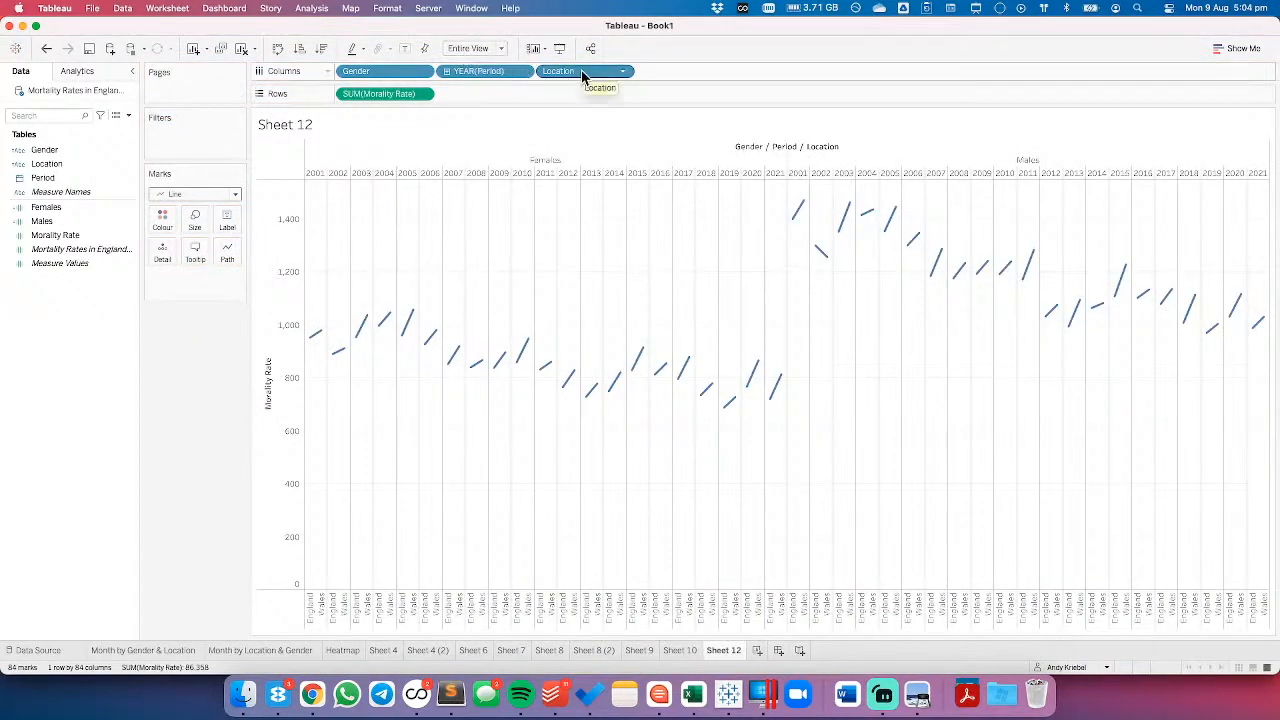
left_click_drag(491, 70, 165, 254)
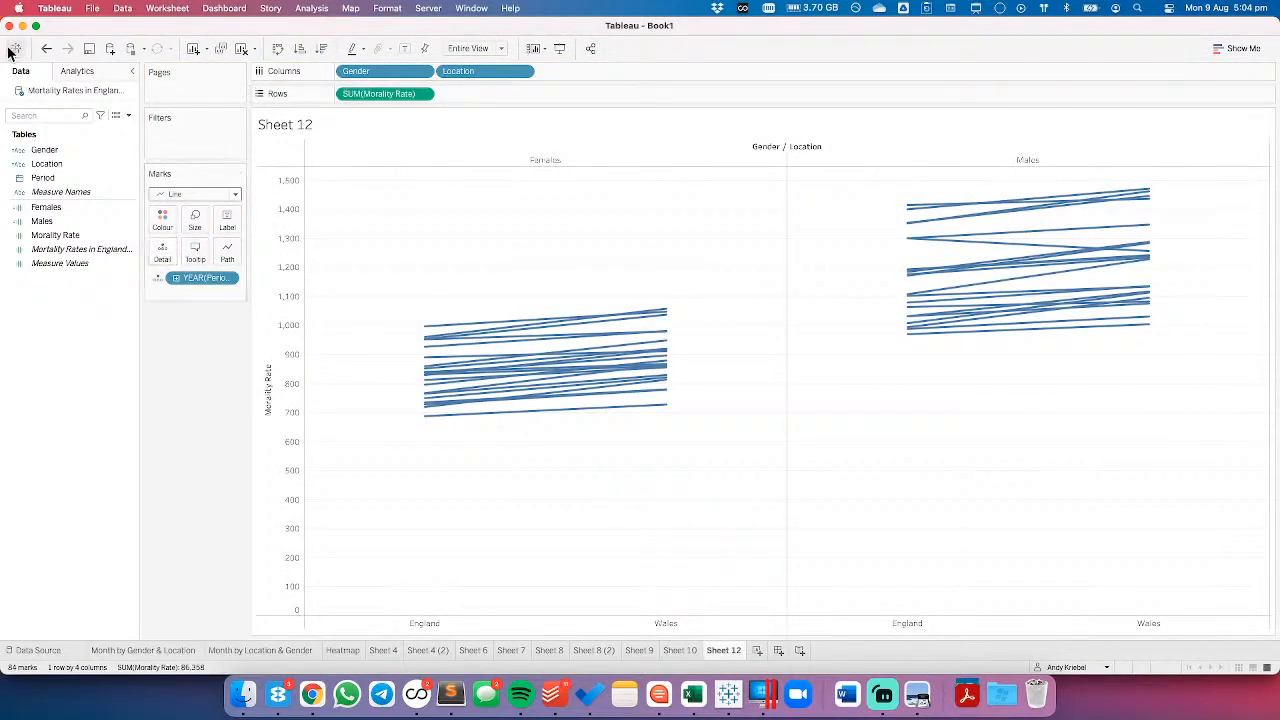
left_click(46, 49)
left_click(46, 49)
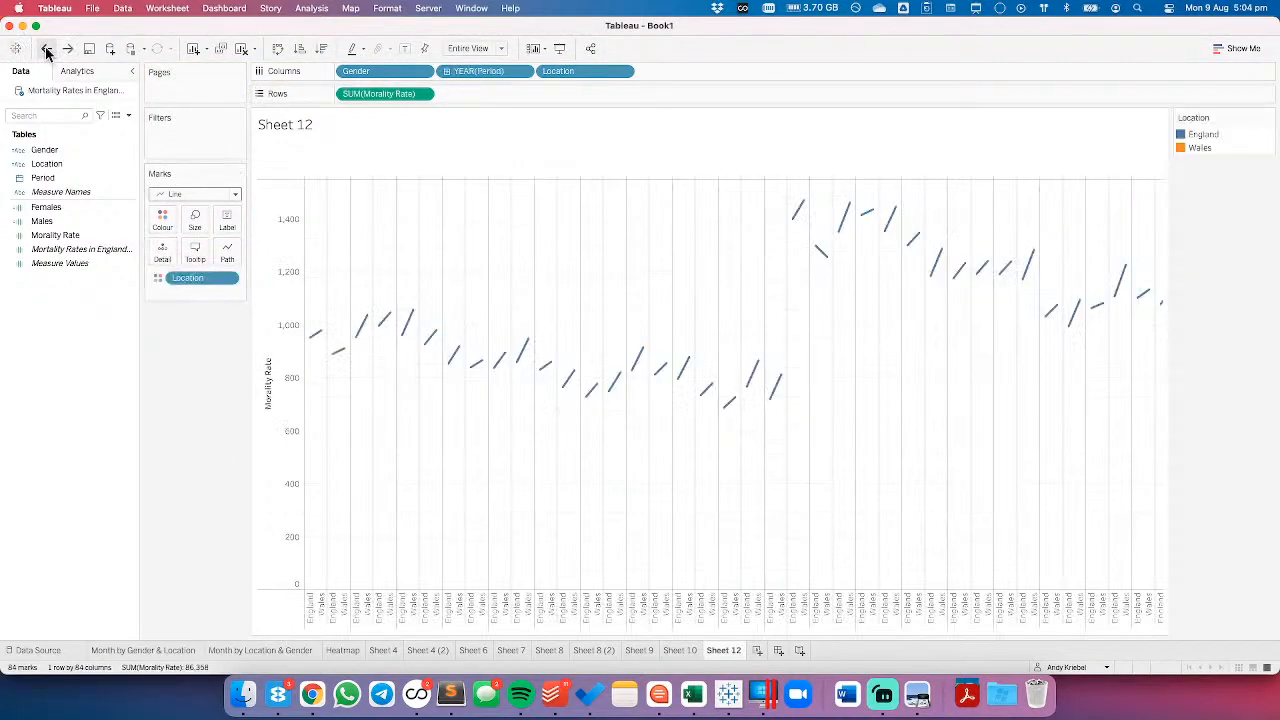
left_click(46, 49)
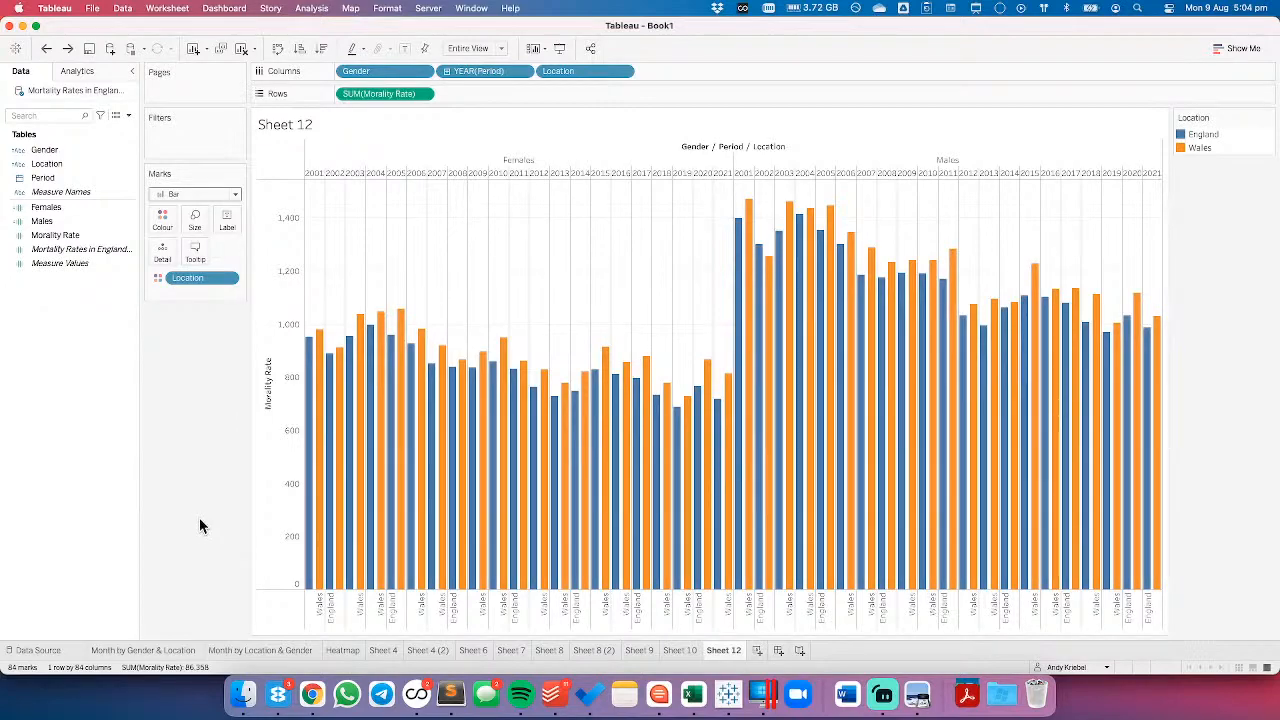
- Switch to Chrome and look through the other charts in the ONS mortality bulletin for ideas
left_click(312, 694)
scroll(760, 368, "down", 15)
scroll(760, 372, "down", 5)
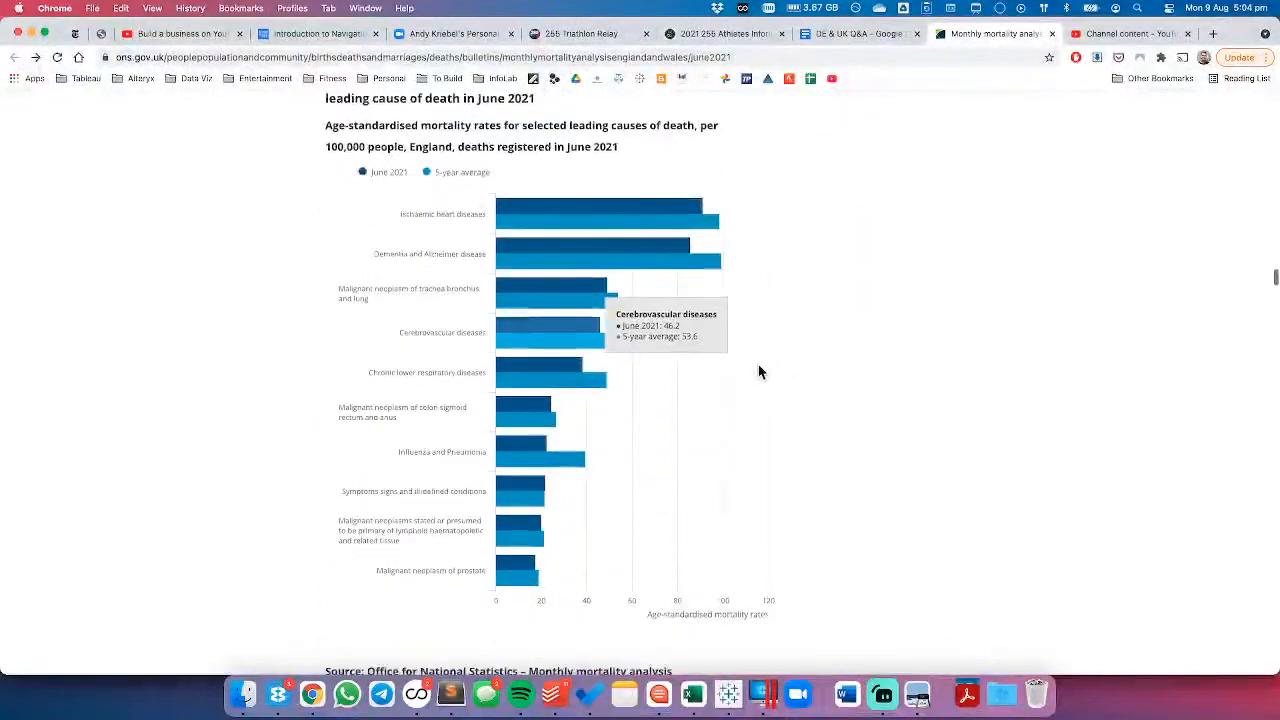
scroll(760, 372, "up", 10)
scroll(758, 369, "up", 10)
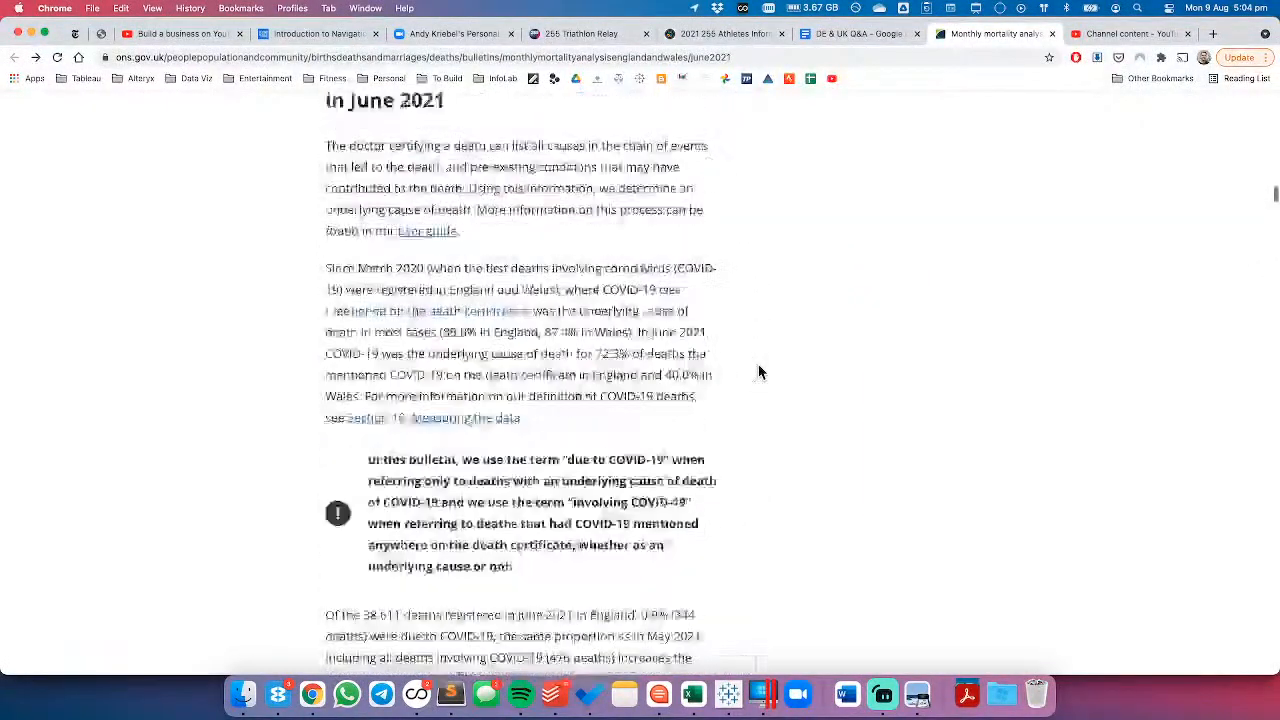
- Switch back to Tableau and review the worksheets from Month by Gender & Location through Sheet 4
left_click(762, 693)
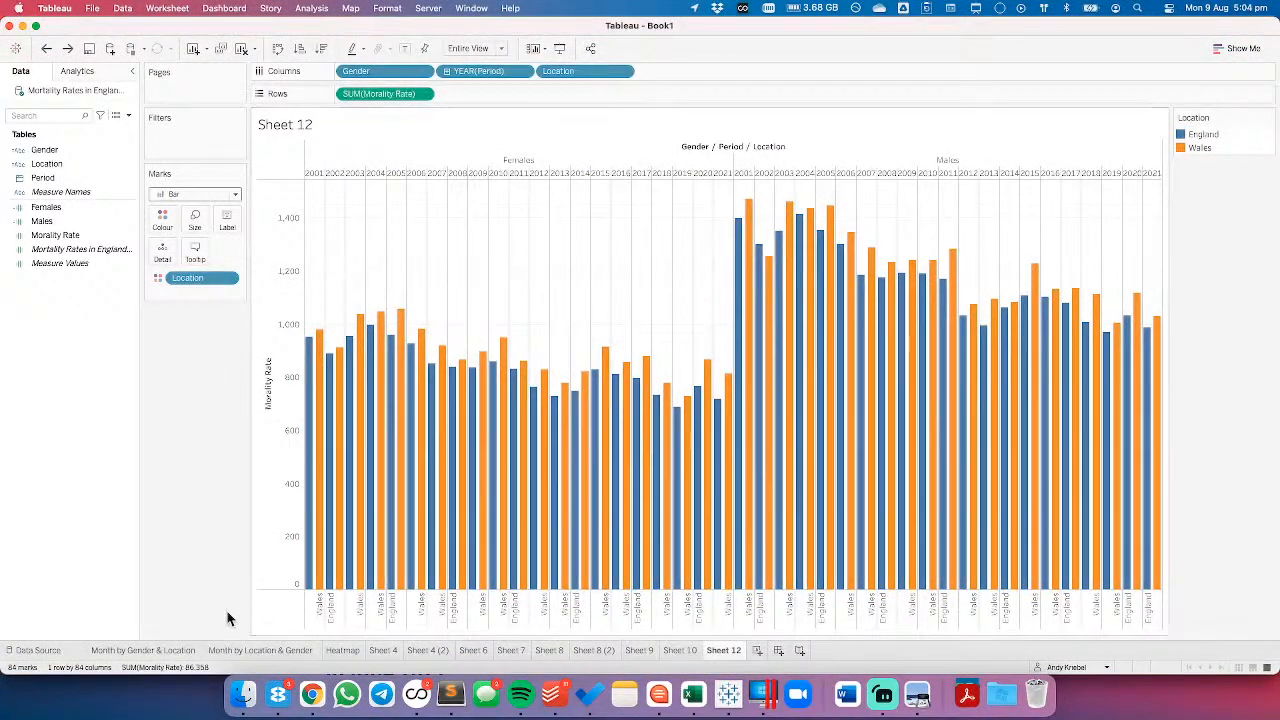
left_click(160, 652)
left_click(261, 652)
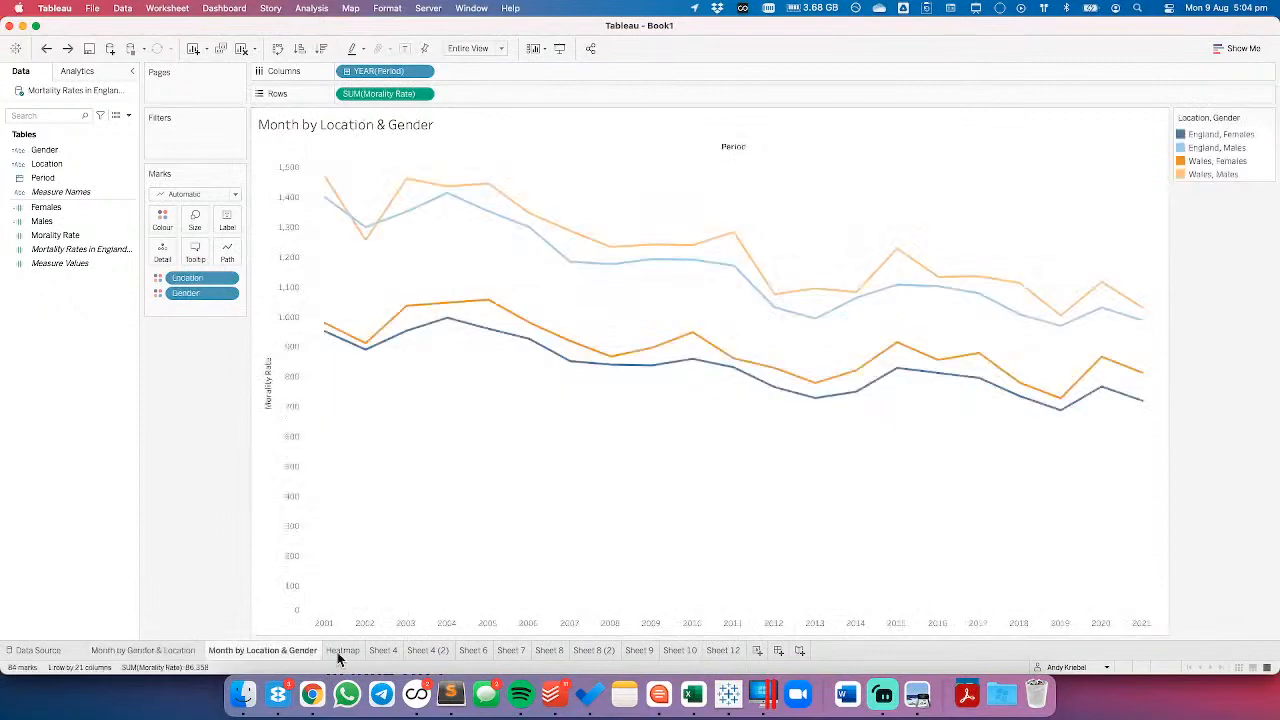
left_click(346, 650)
left_click(391, 651)
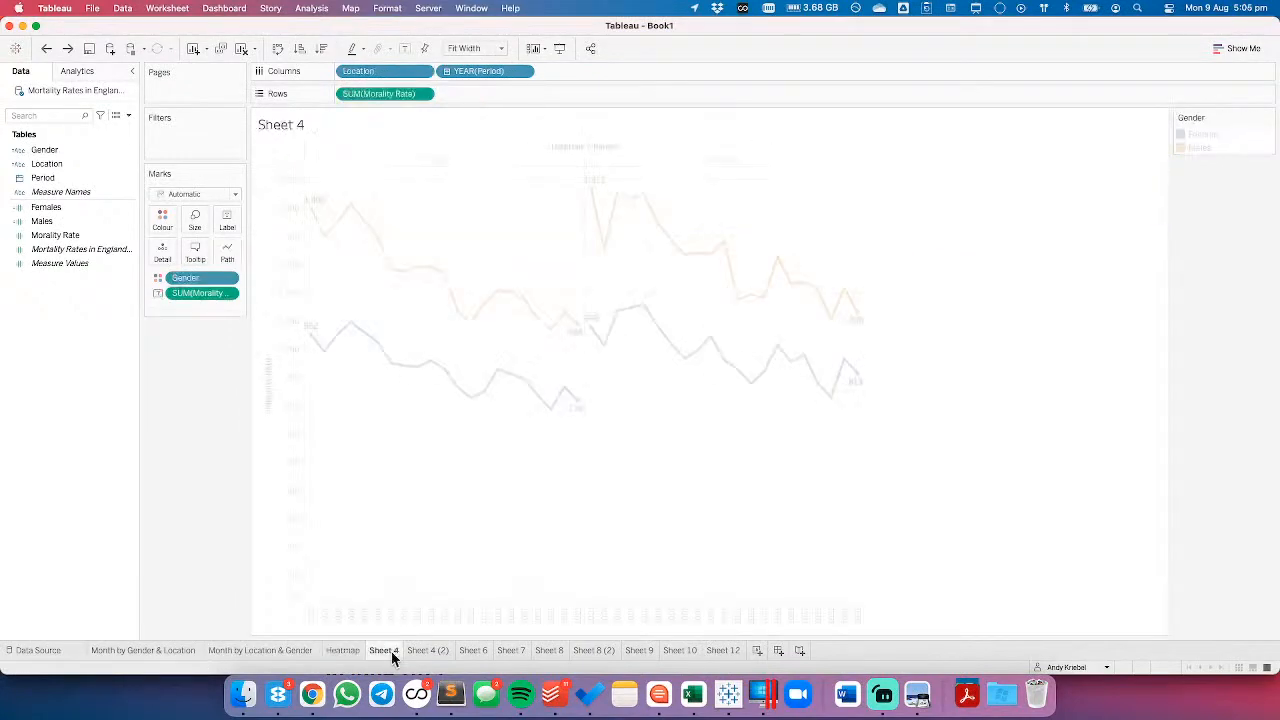
- Switch to Chrome and open the bookmarked Chart Guide from the Data Viz chart choosers in a new tab
left_click(313, 696)
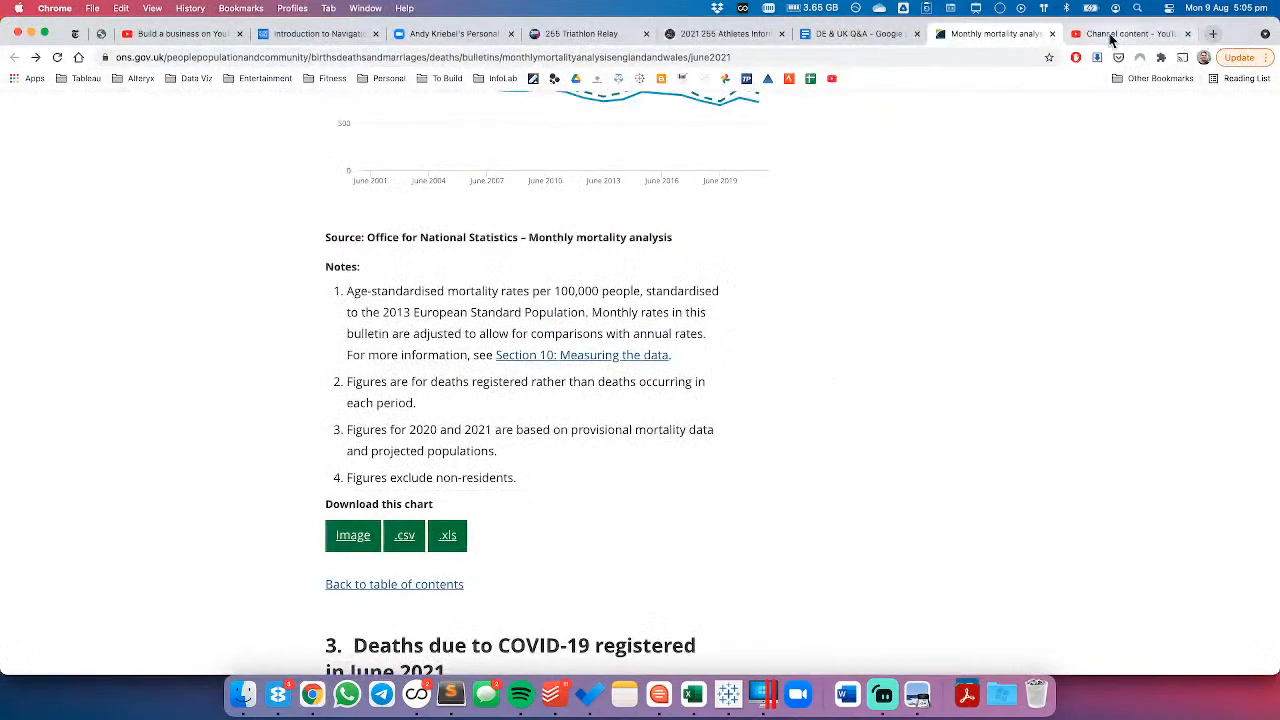
left_click(1112, 33)
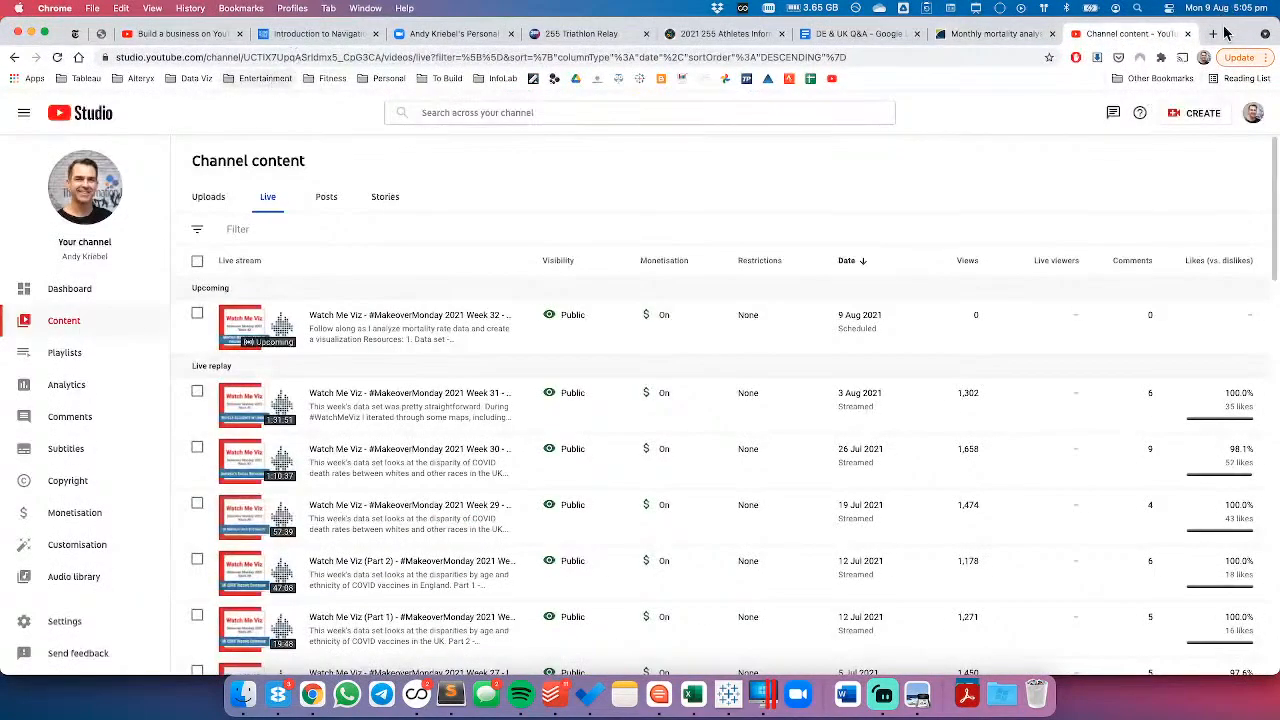
key("super+t")
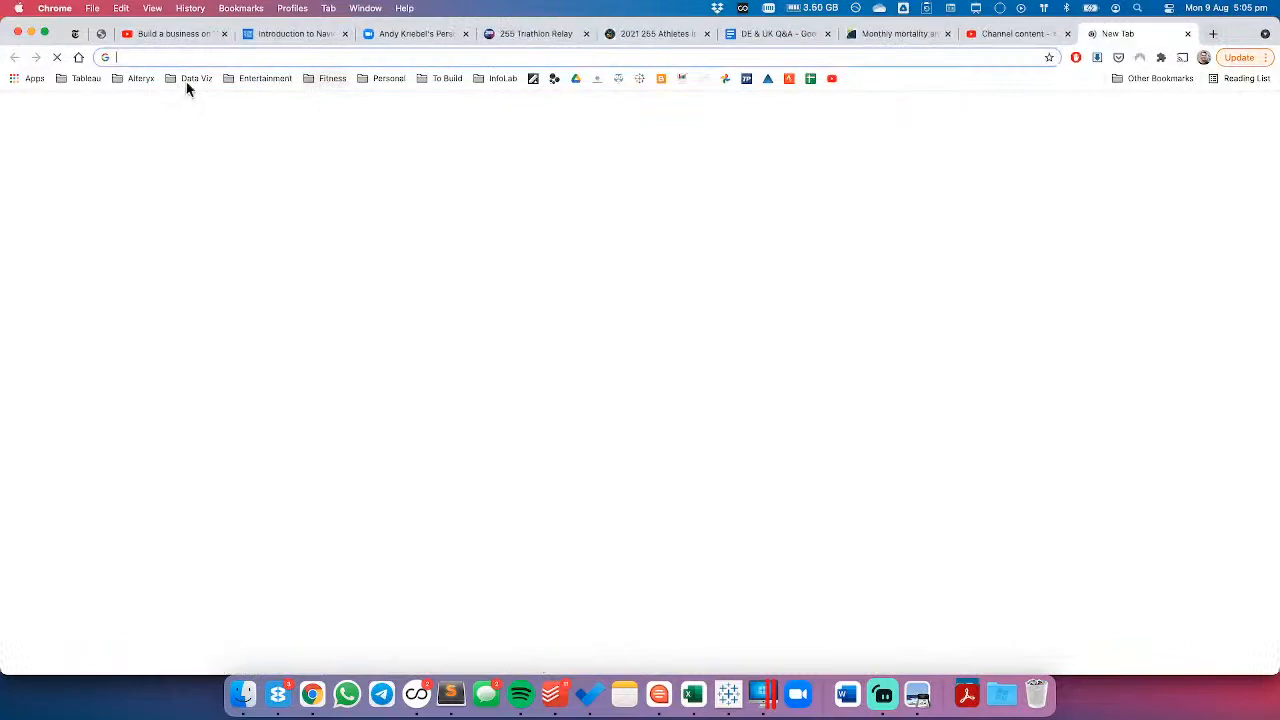
left_click(187, 80)
mouse_move(253, 124)
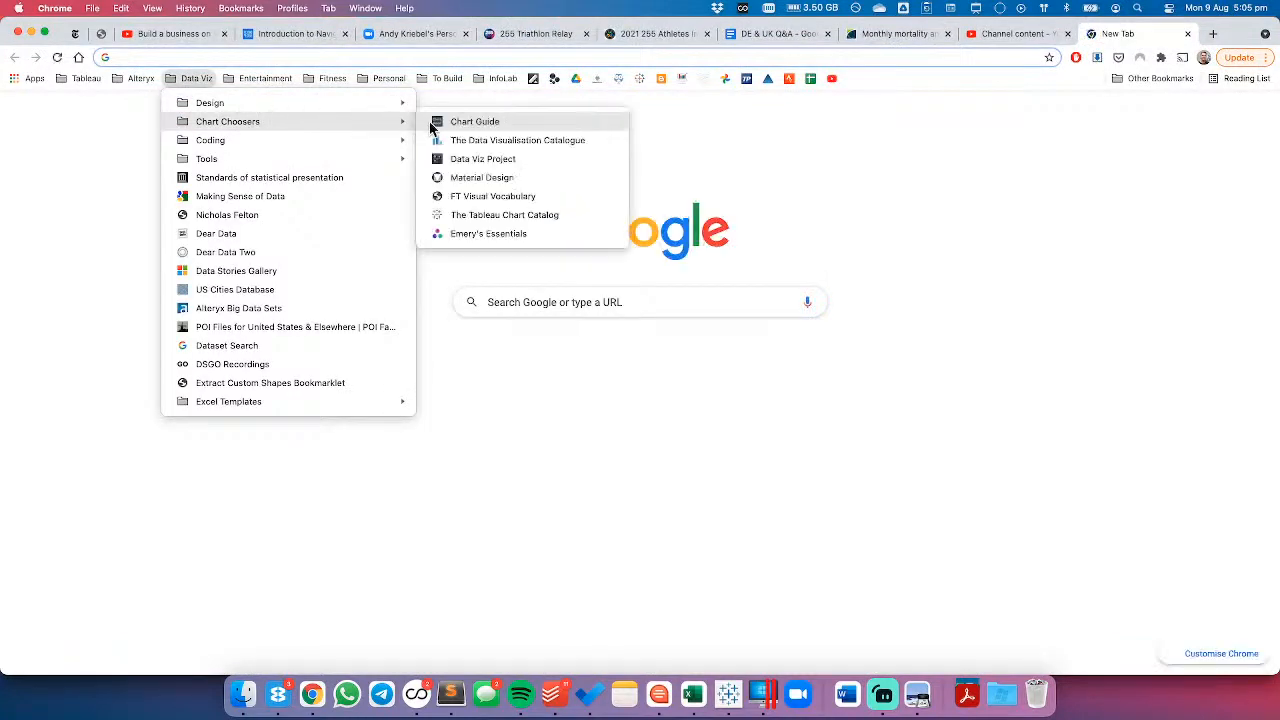
left_click(481, 124)
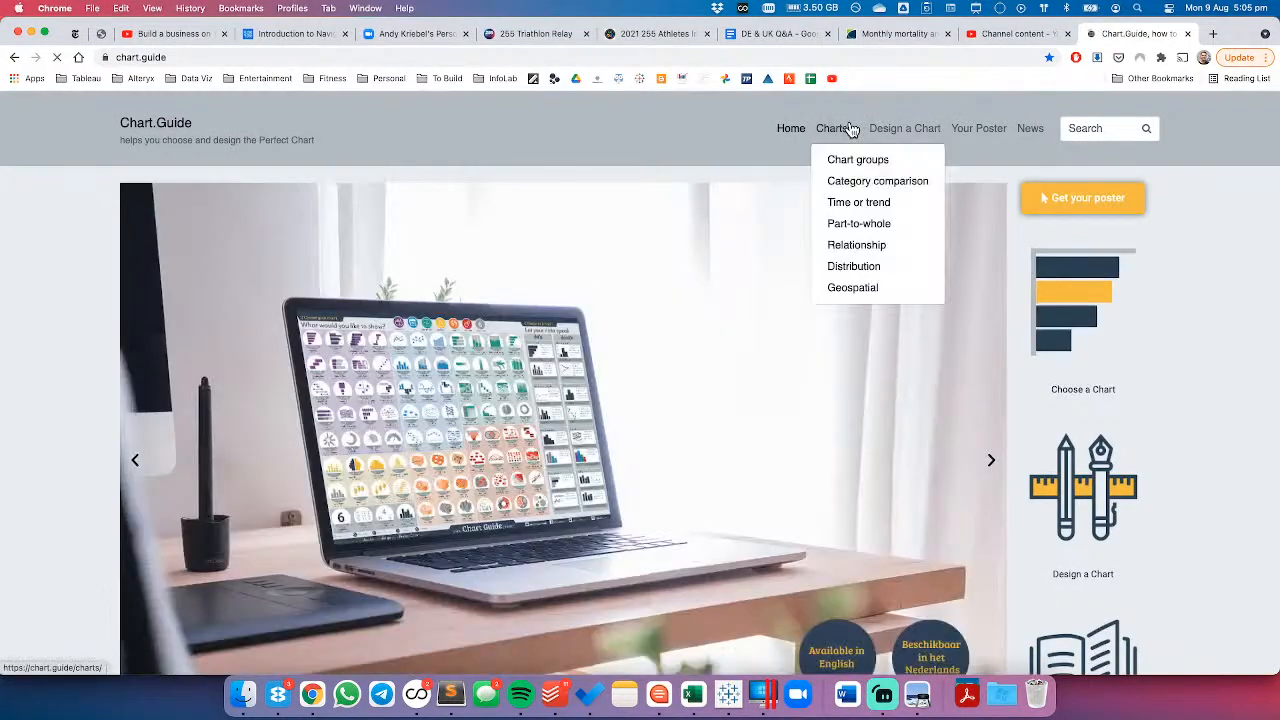
- Go to the chart-choosing page of Chart Guide and open the group showing development over time or a trend
left_click(848, 128)
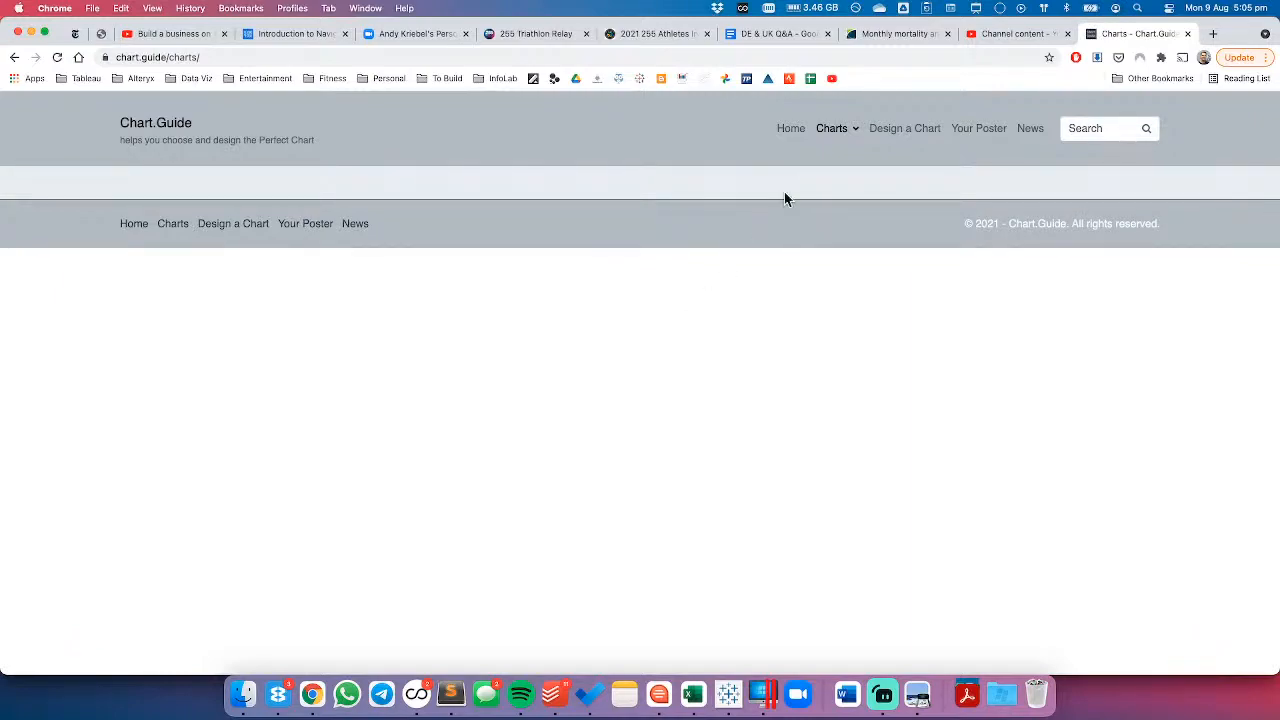
left_click(781, 129)
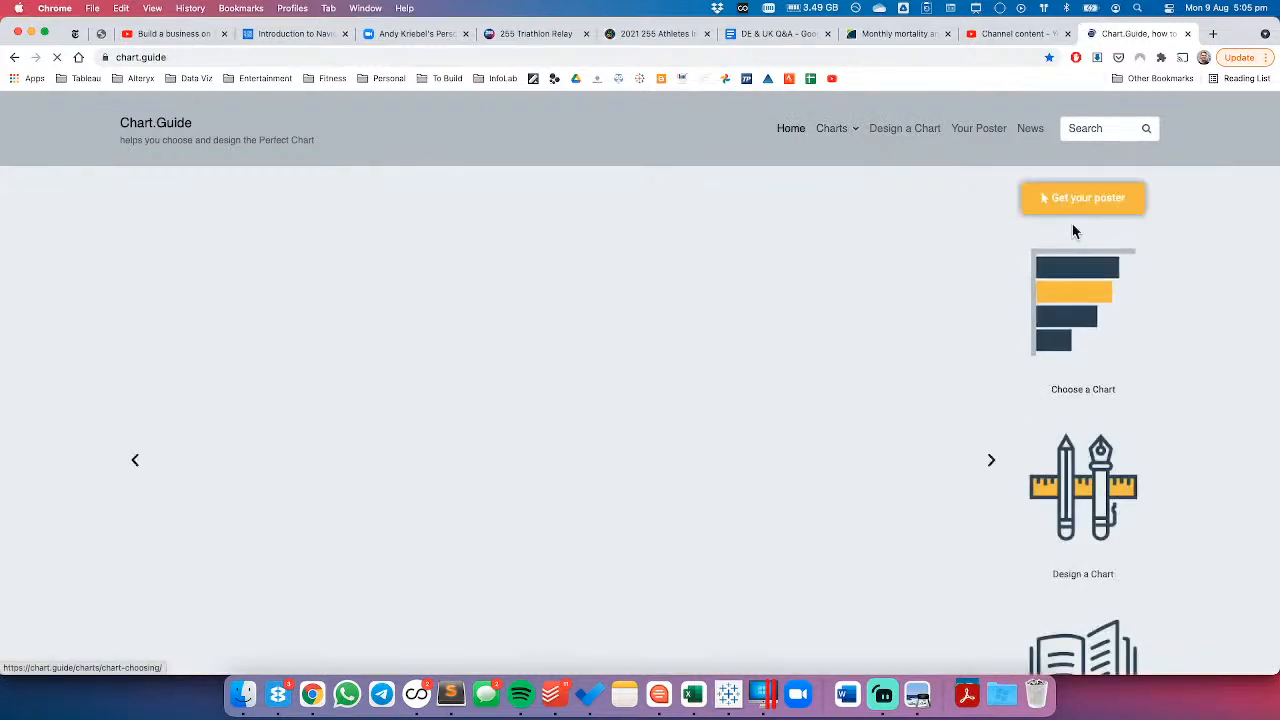
left_click(1080, 290)
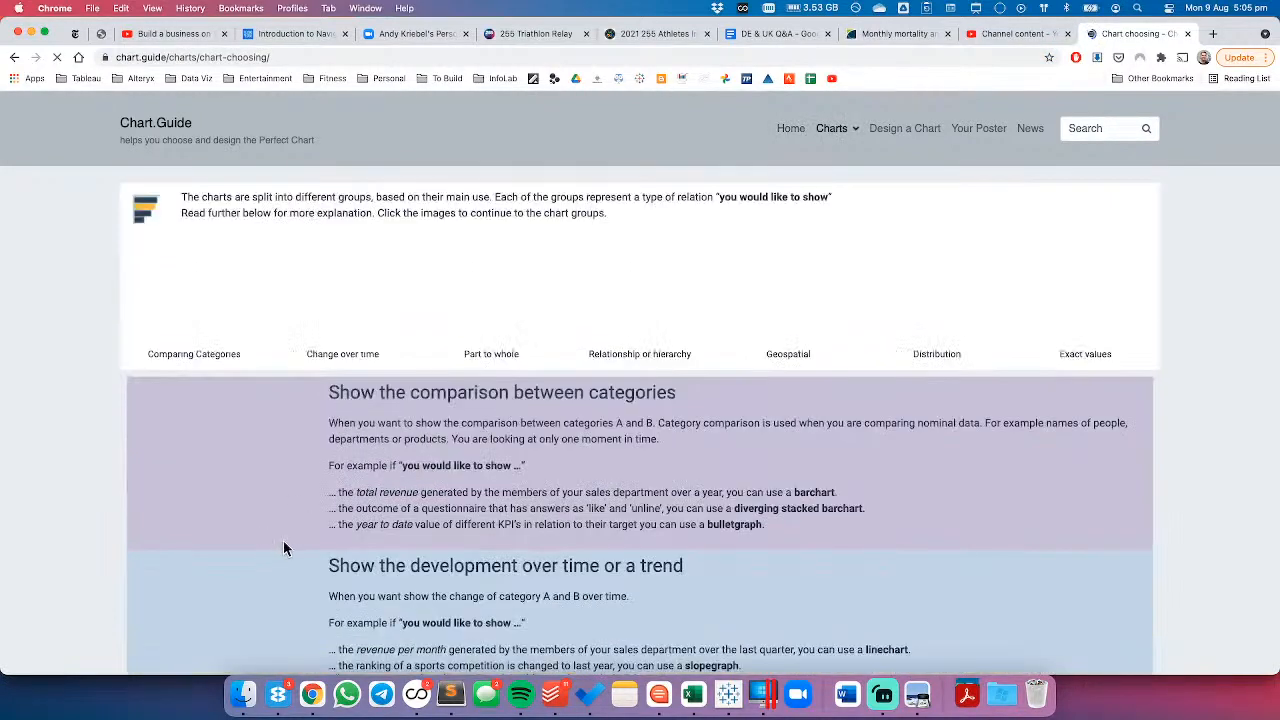
left_click(240, 558)
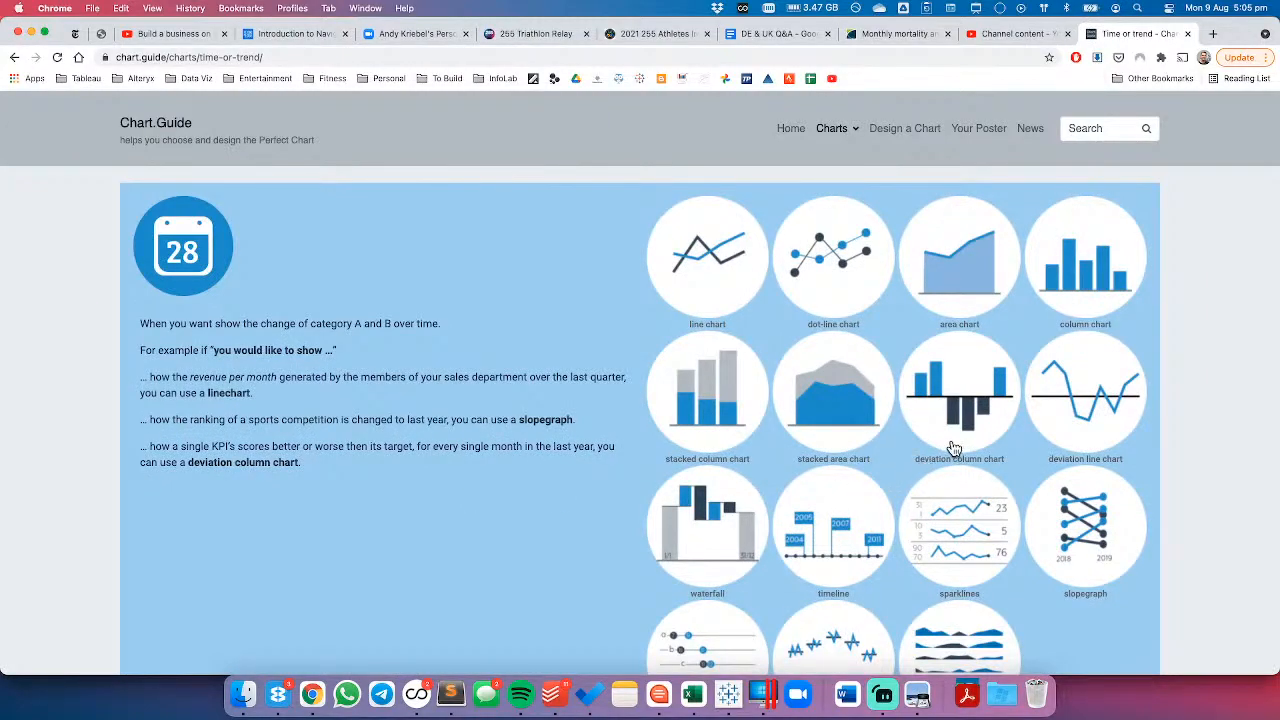
- Switch to Tableau and review the worksheets from Sheet 4 (2) through Sheet 8 (2)
left_click(733, 703)
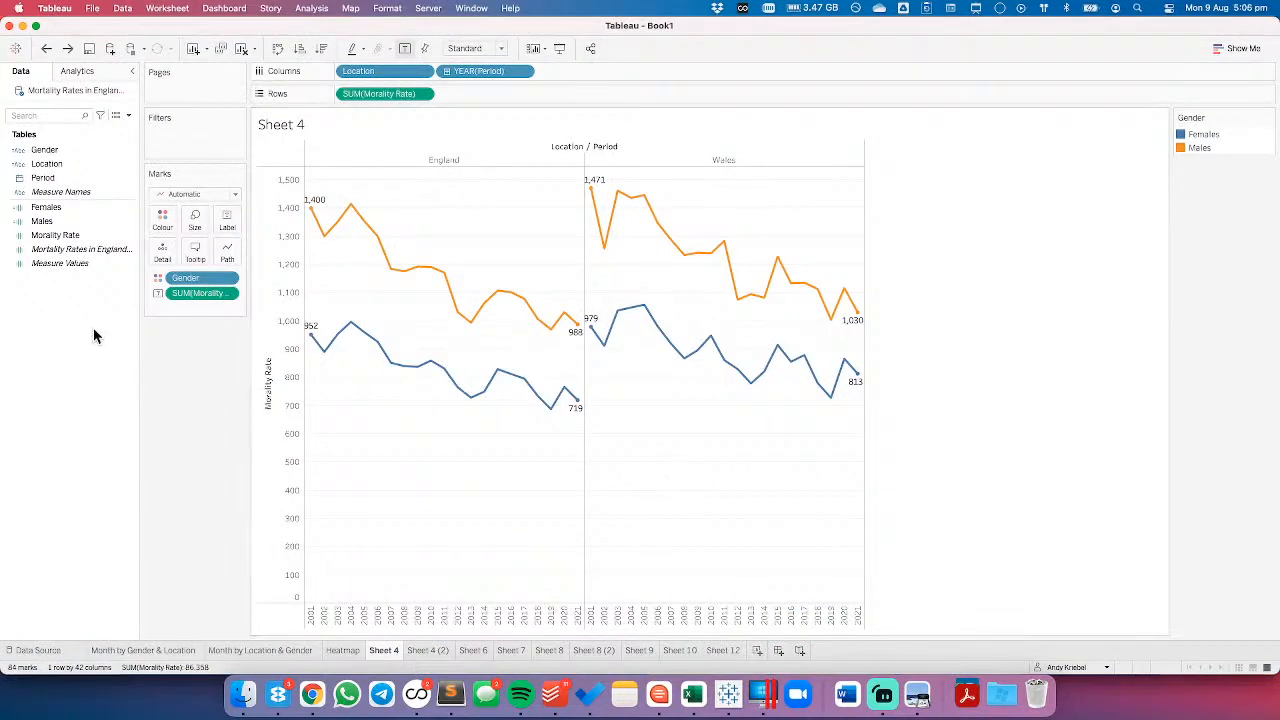
left_click(428, 650)
left_click(476, 650)
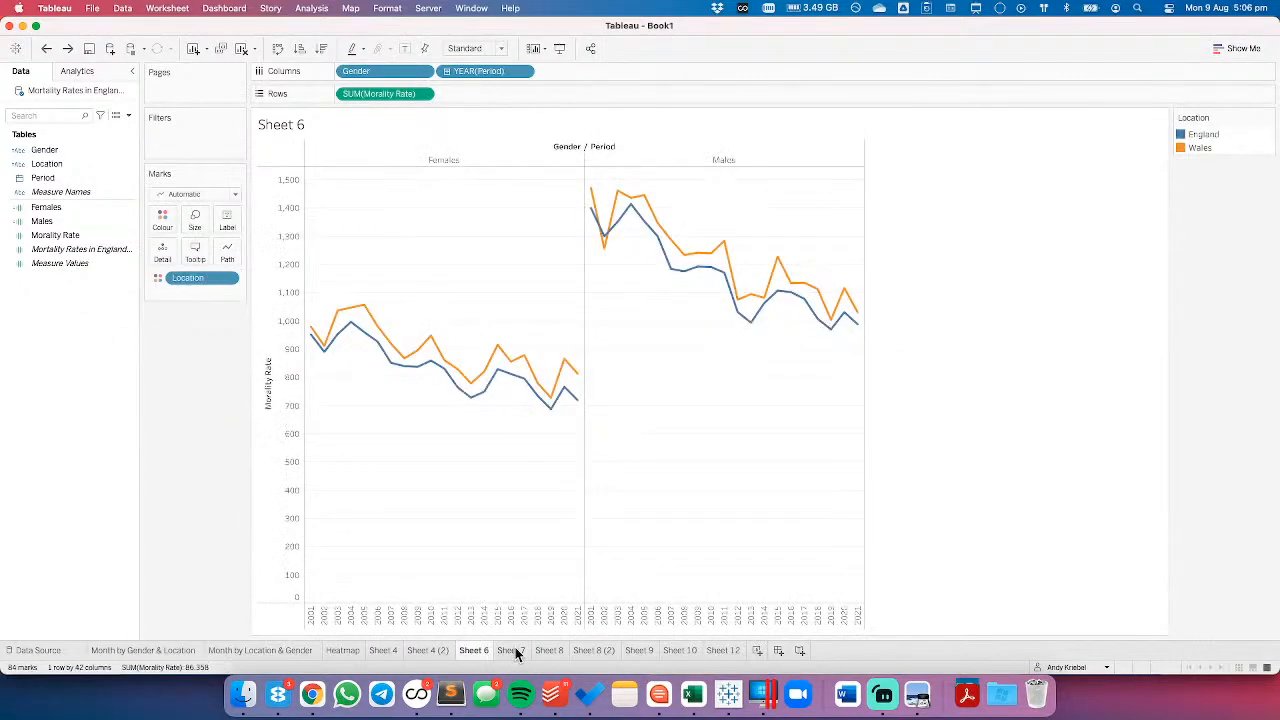
left_click(513, 649)
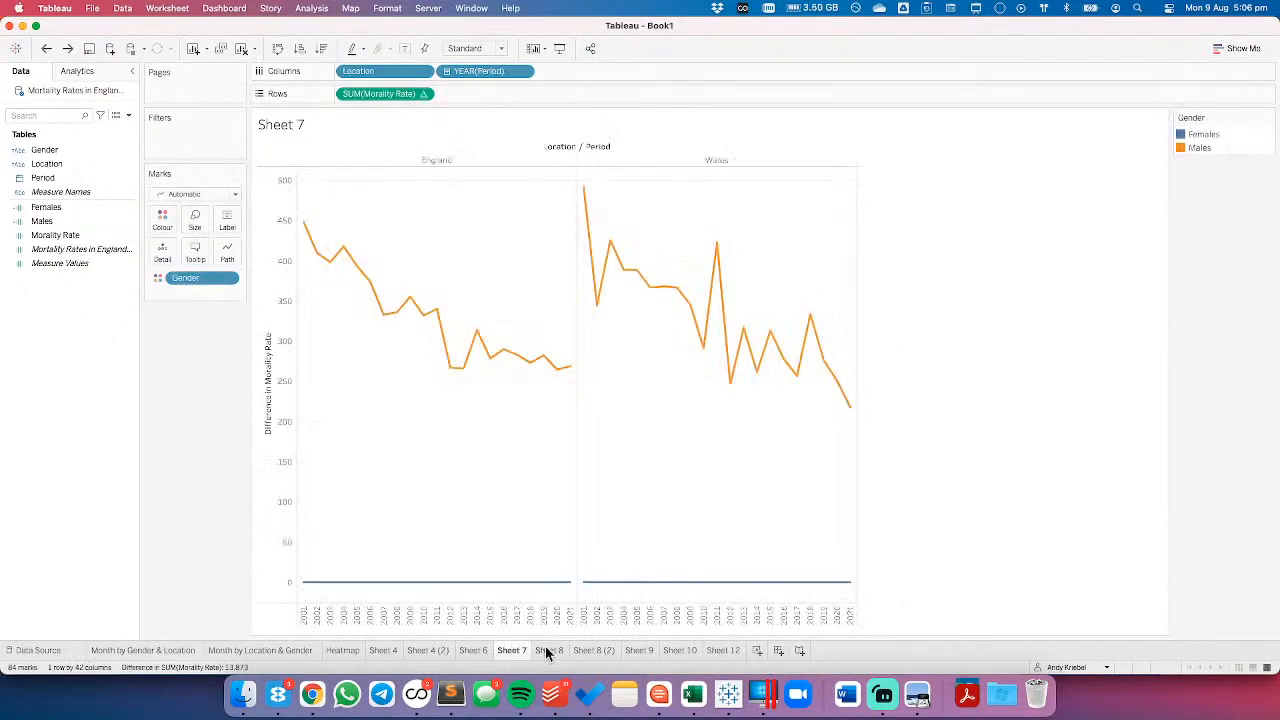
left_click(550, 650)
left_click(599, 651)
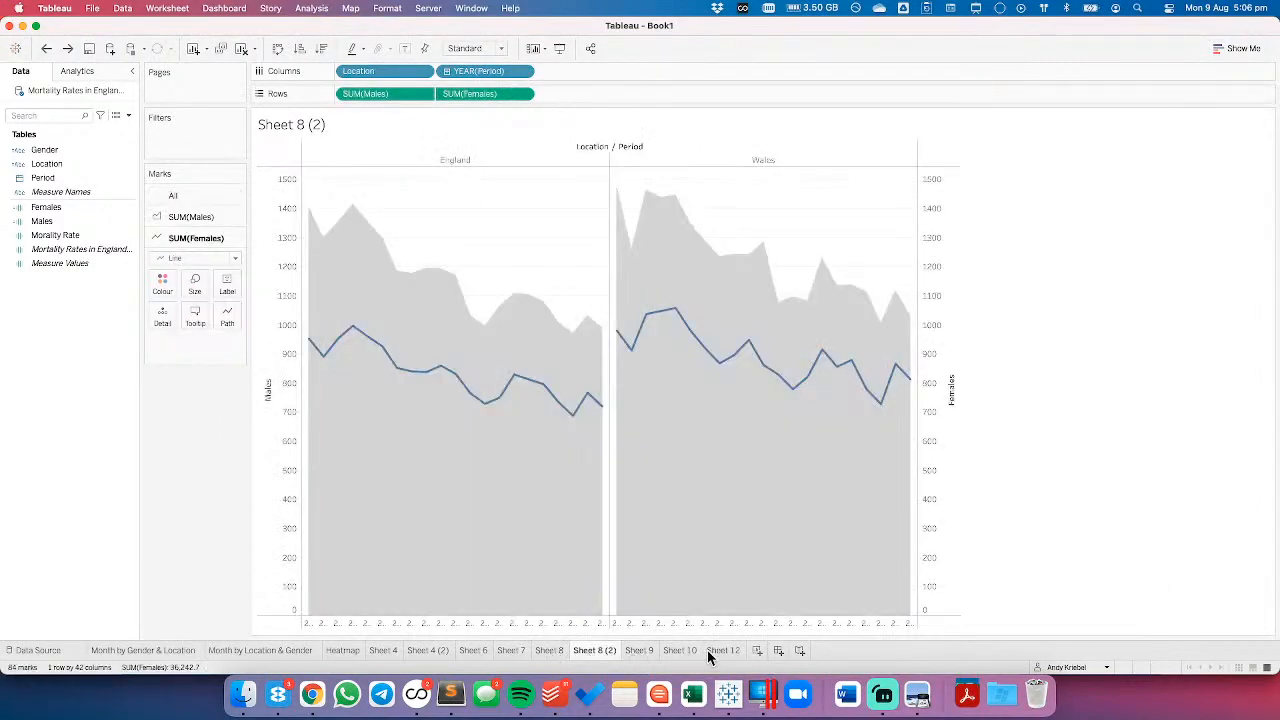
- Switch to Chrome, look over the time-or-trend charts in Chart Guide, and return to Tableau
key("super+Tab")
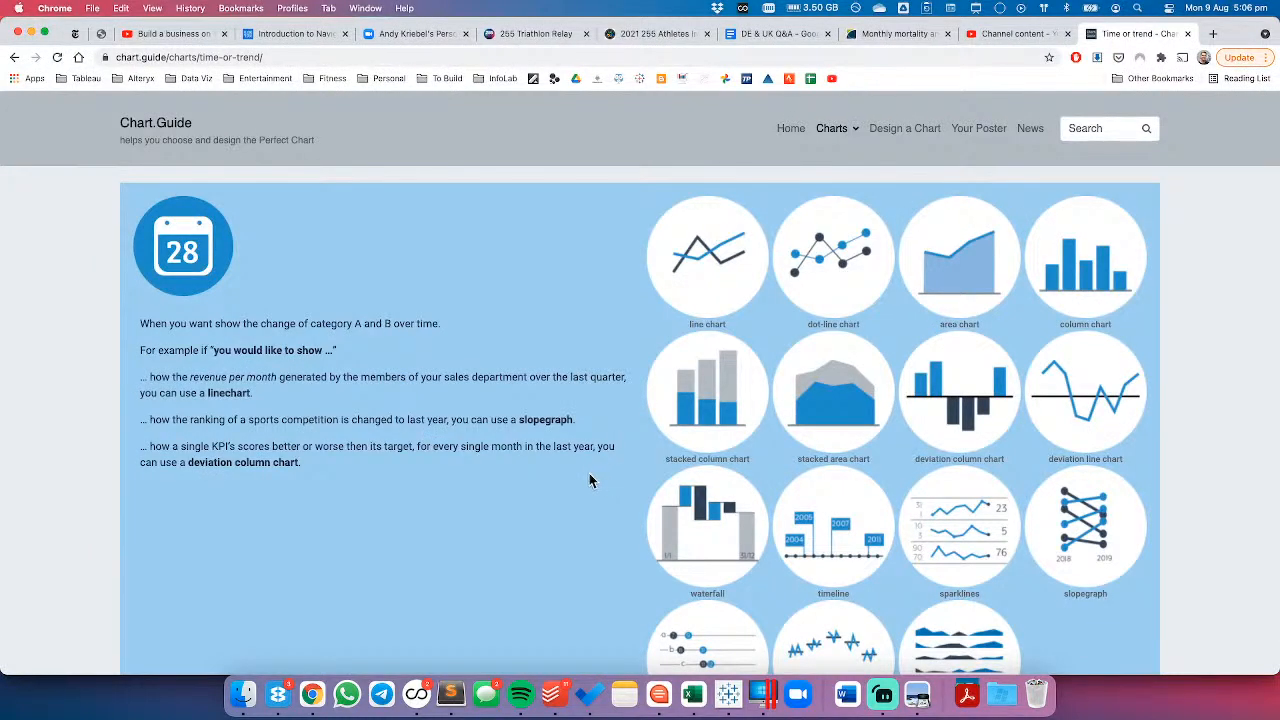
scroll(587, 476, "down", 2)
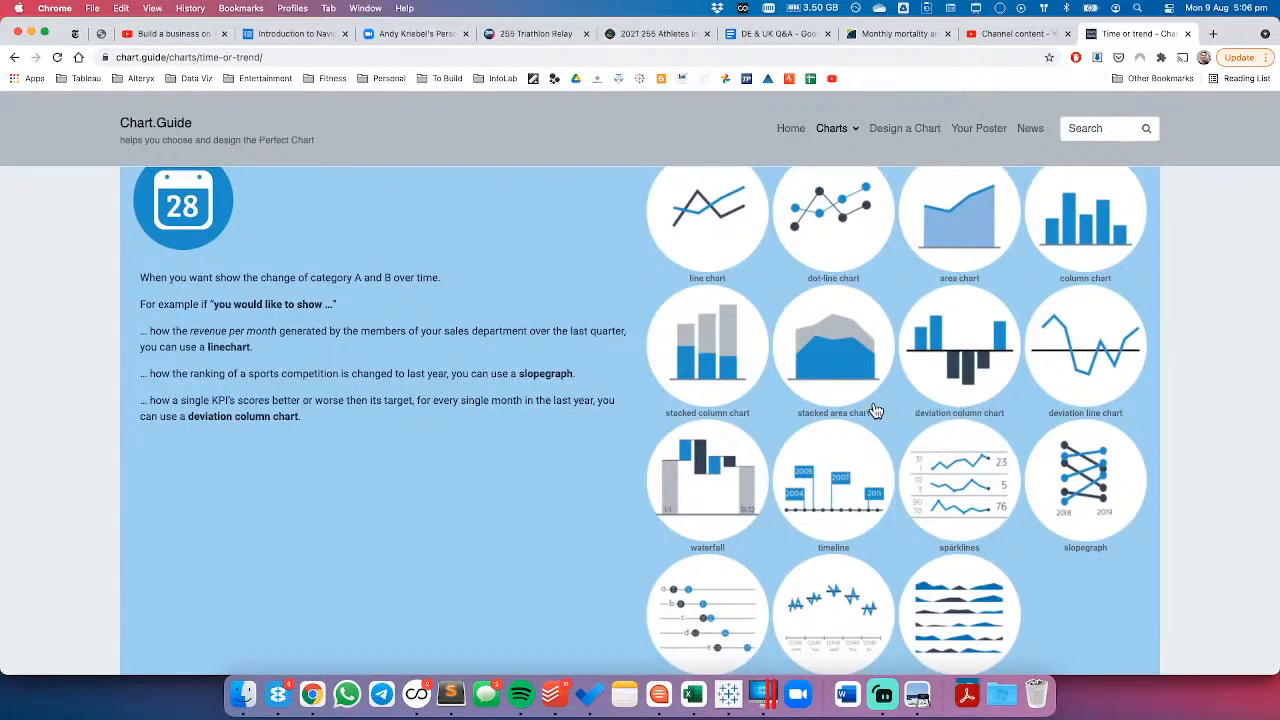
key("super+Tab")
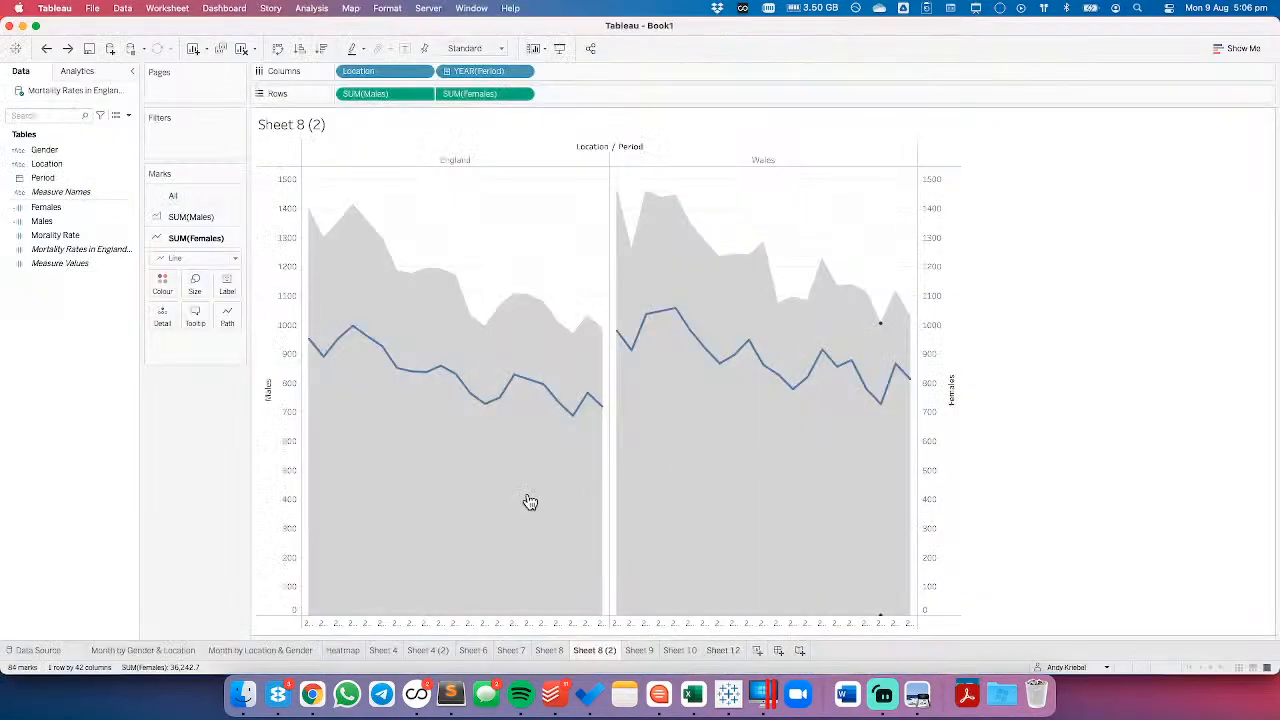
- Create a new worksheet with the years of Period across the columns, checking it against the Chart Guide examples
left_click(757, 651)
left_click_drag(54, 177, 430, 70)
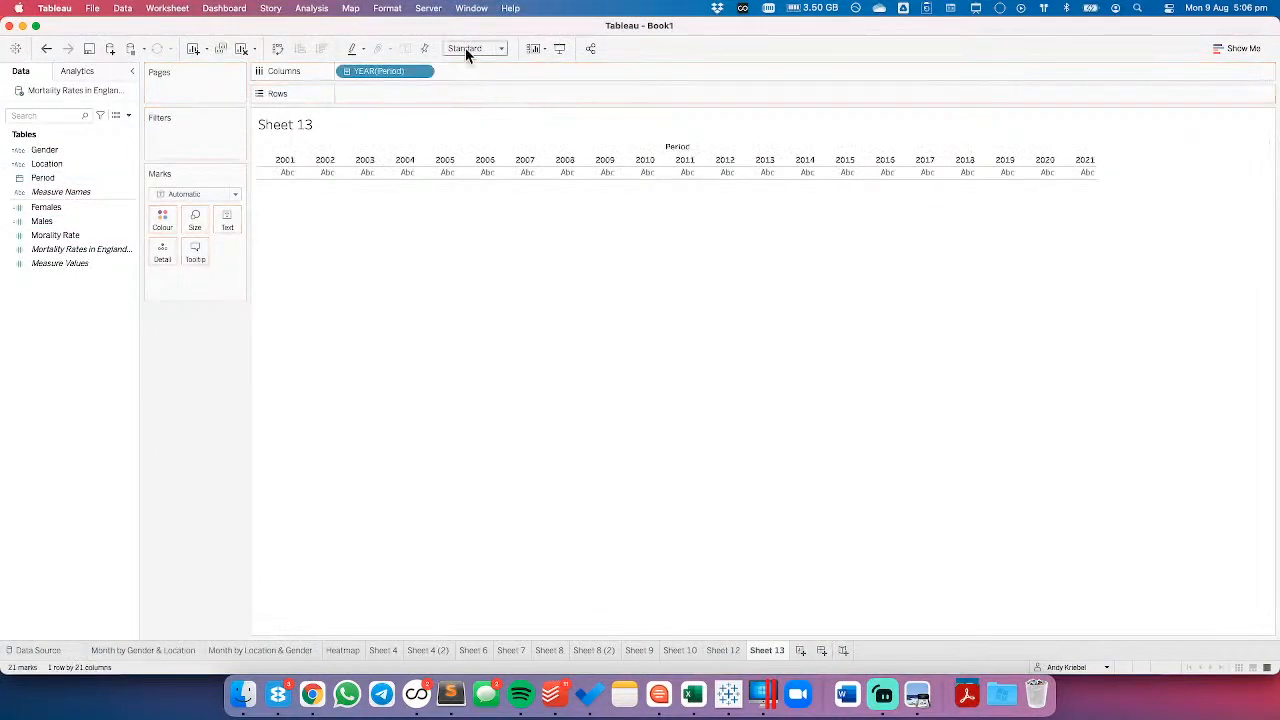
key("super+Tab")
key("super+Tab")
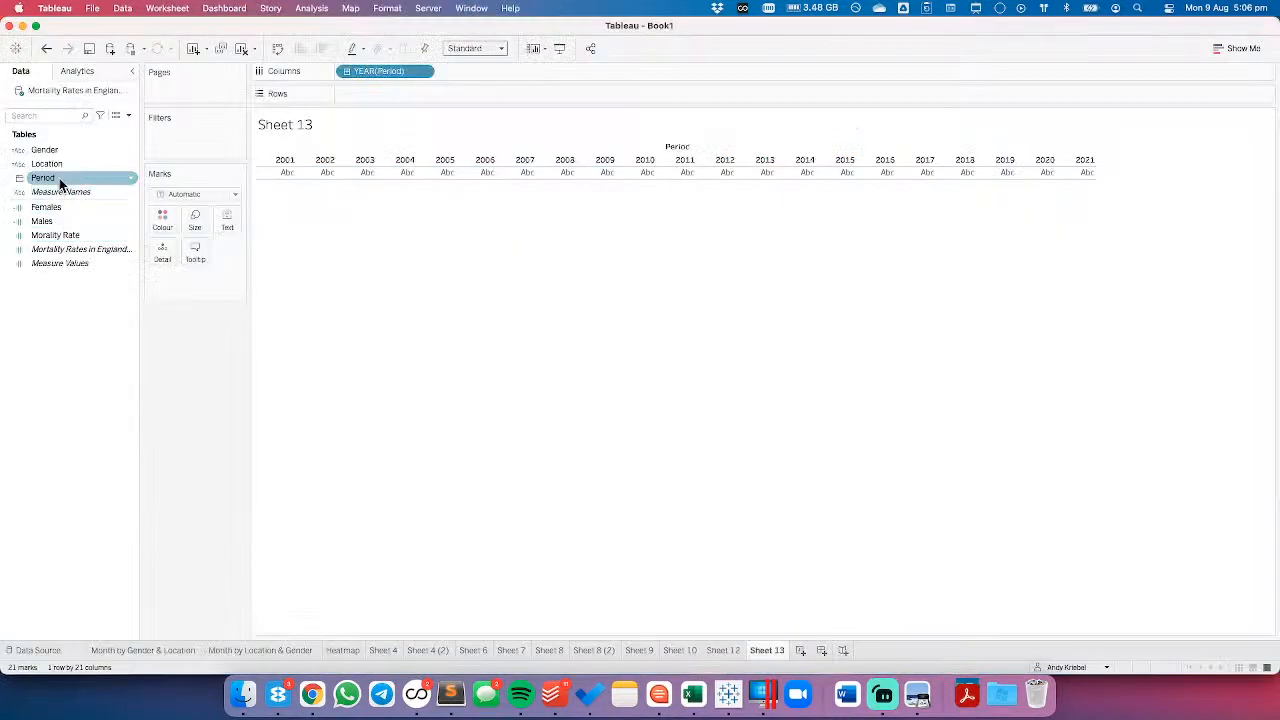
- Create a calculated field named Deviation with the formula [Females]-[Males]
right_click(50, 312)
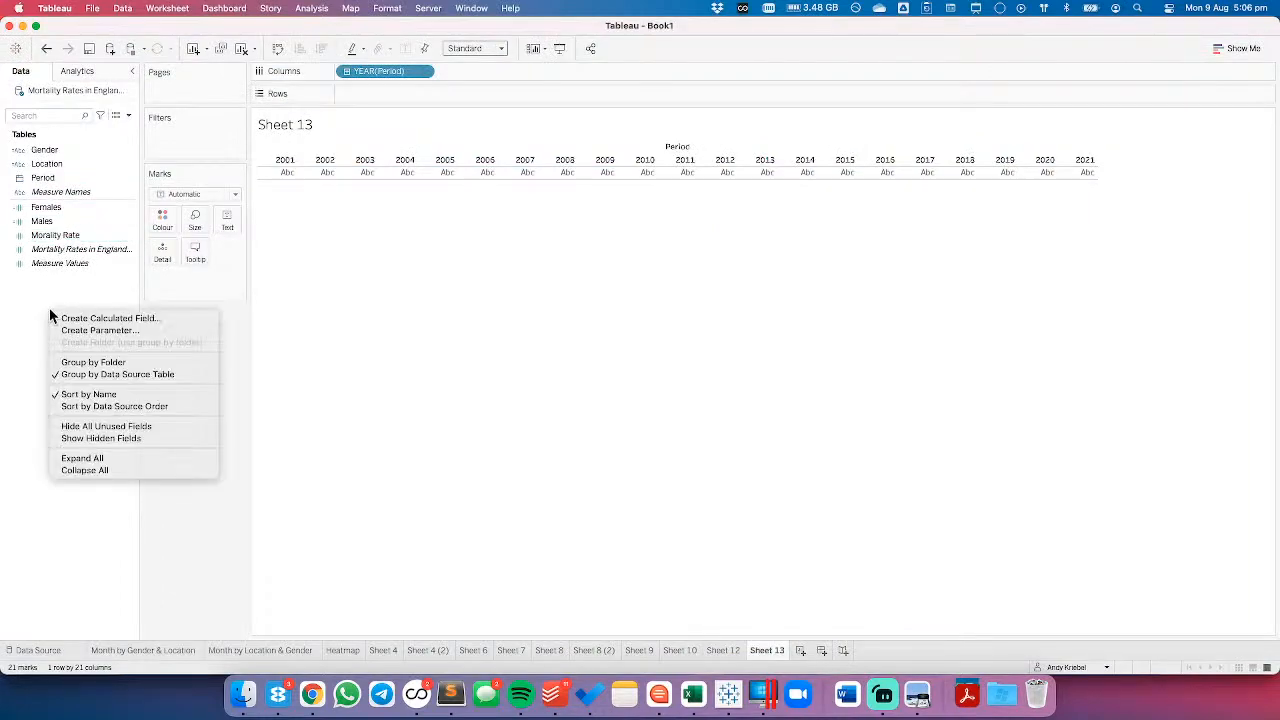
left_click(102, 317)
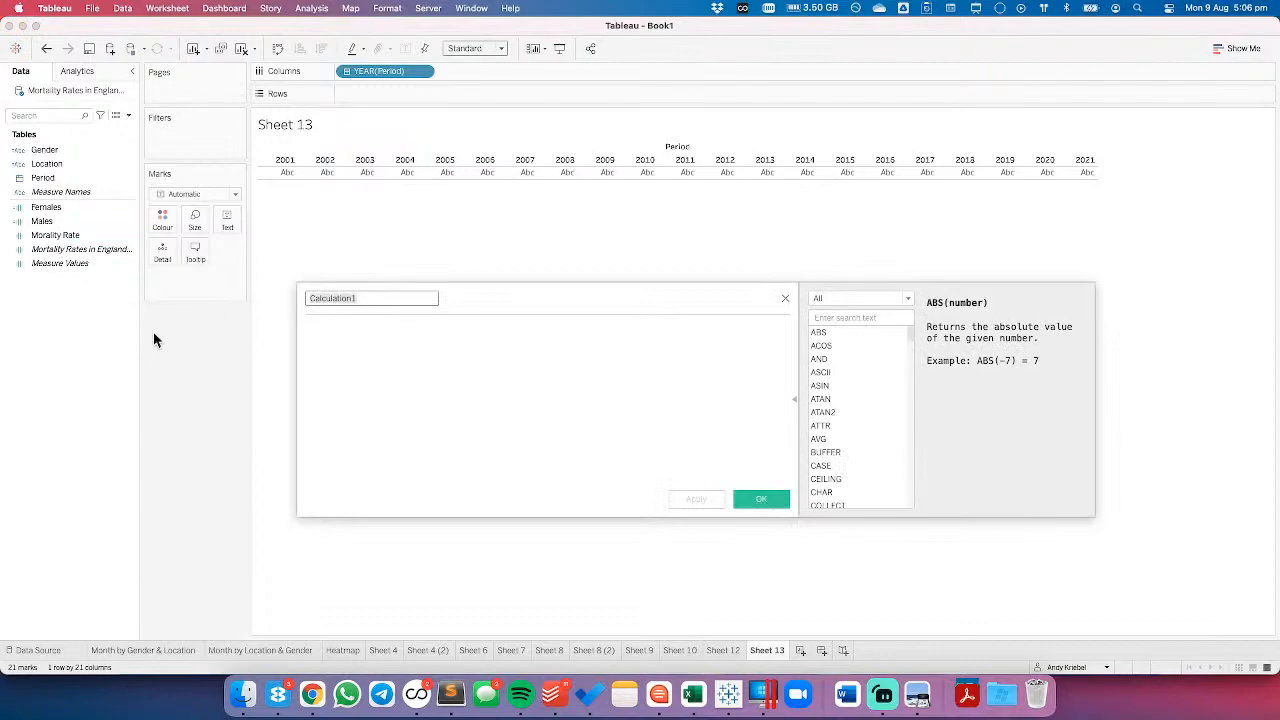
type("Deviation")
key("Tab")
left_click_drag(80, 206, 390, 327)
type("-")
left_click_drag(41, 221, 428, 336)
left_click(761, 499)
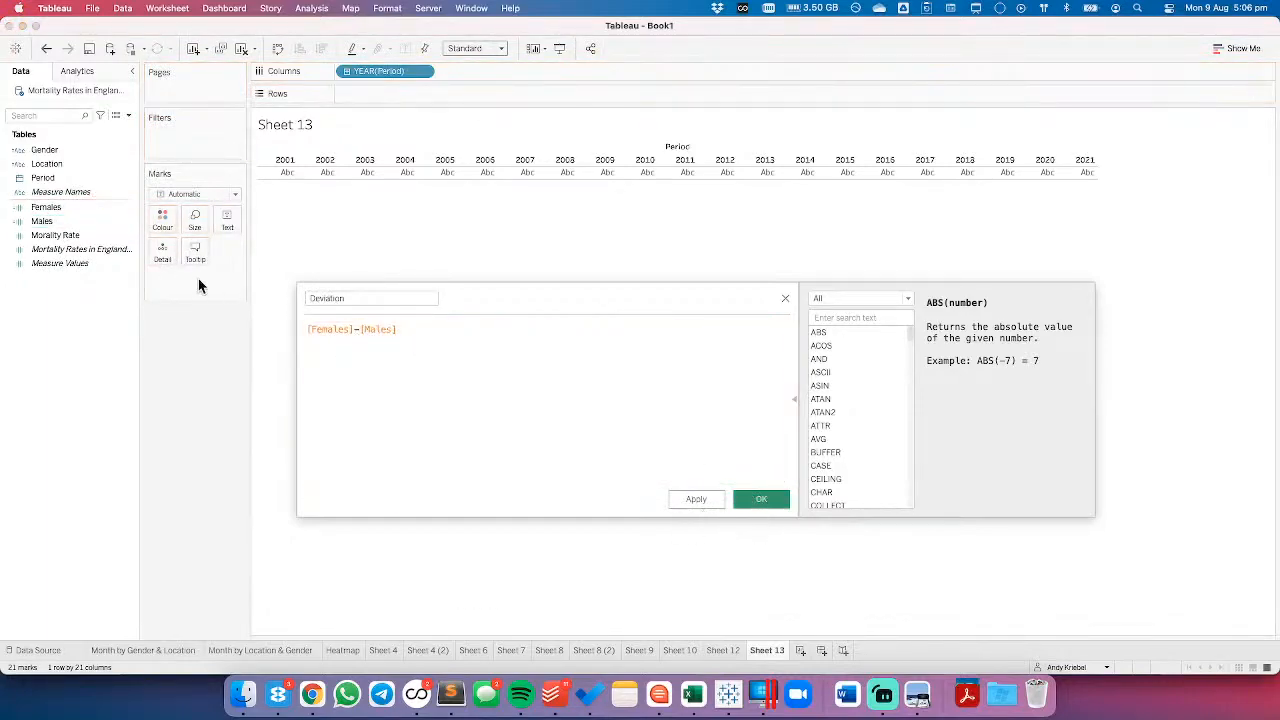
- Try plotting Deviation by year on the rows with Gender as a detail, then take Gender off again
left_click_drag(50, 207, 371, 91)
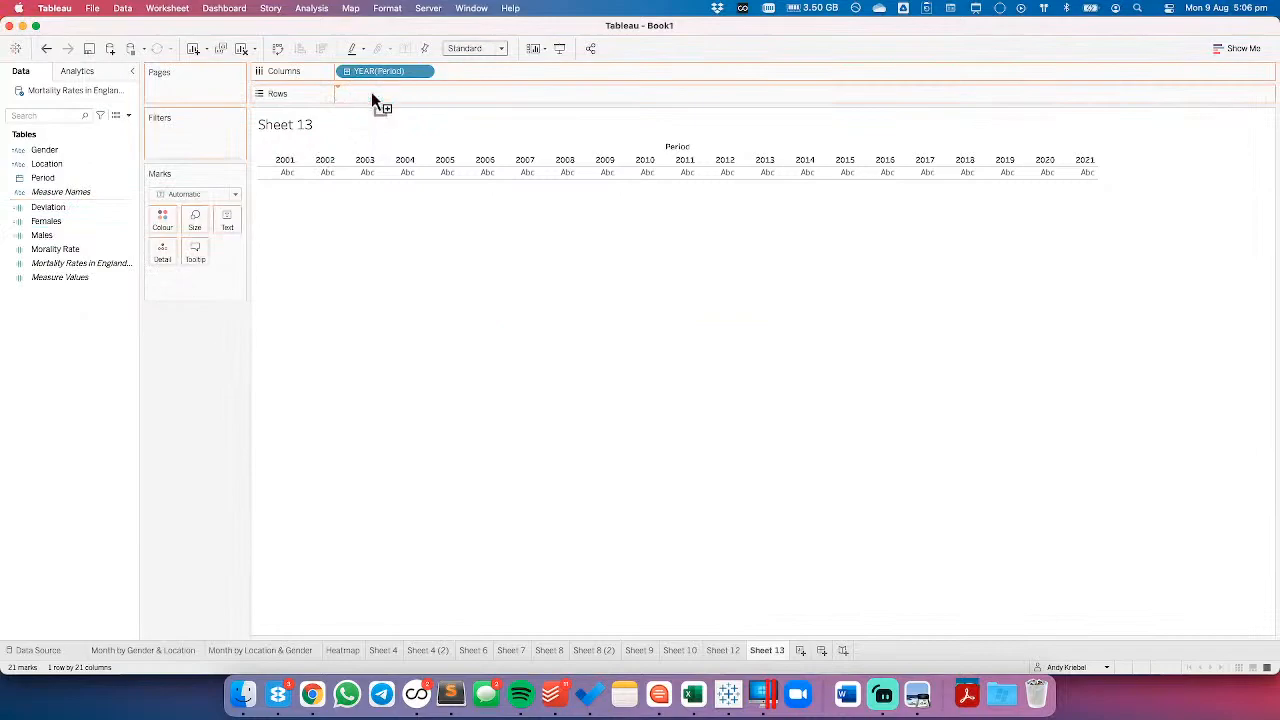
left_click(60, 238)
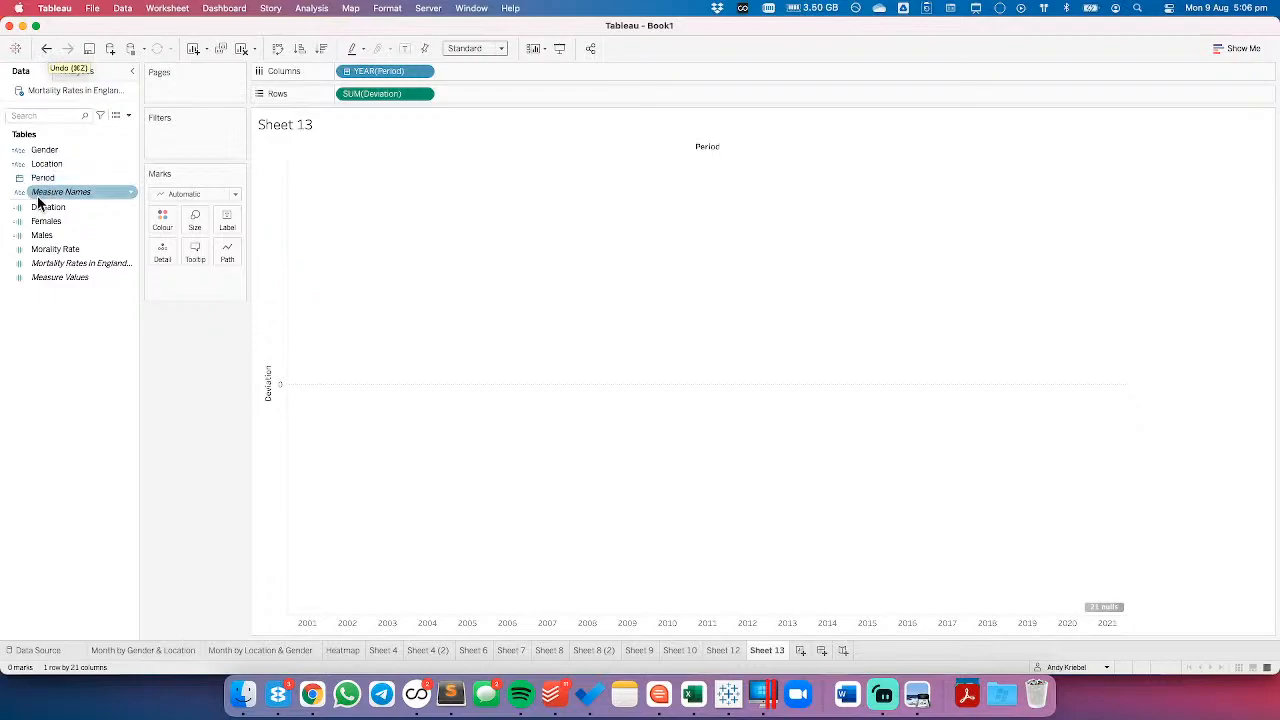
left_click_drag(44, 150, 157, 255)
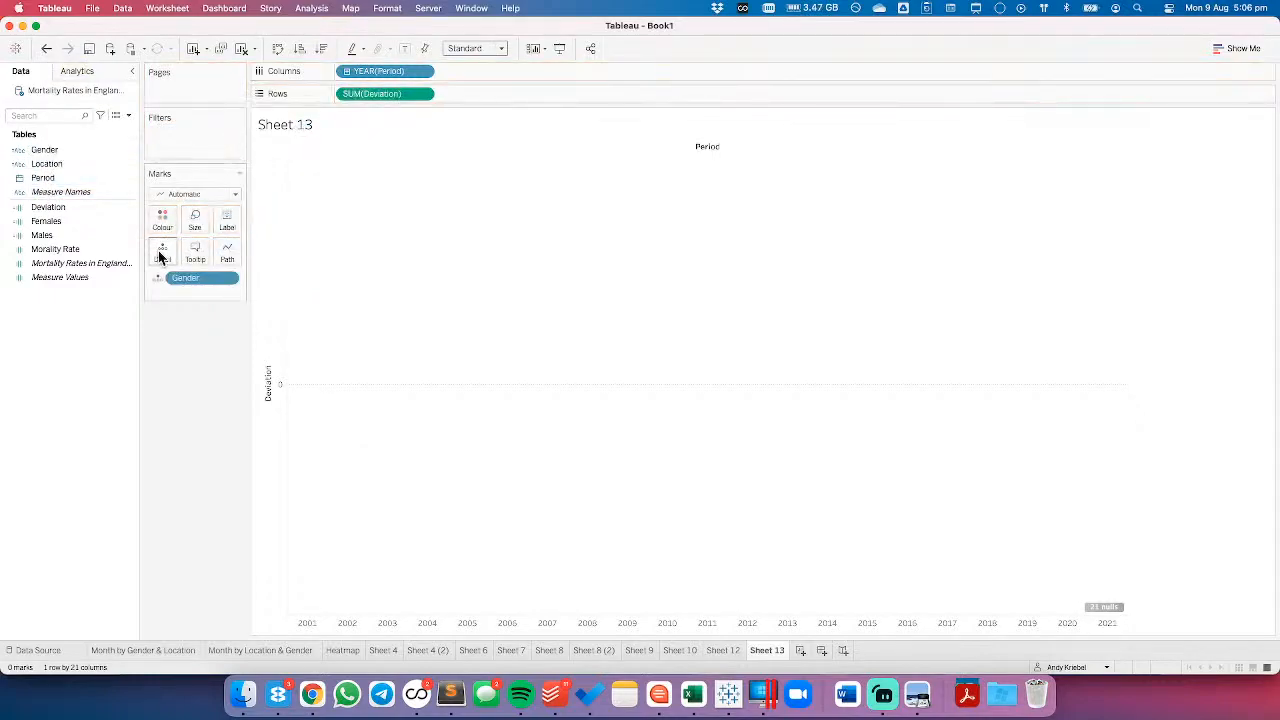
left_click_drag(163, 277, 55, 212)
- Check the formulas of the Deviation and Females calculated fields without changing them
right_click(55, 212)
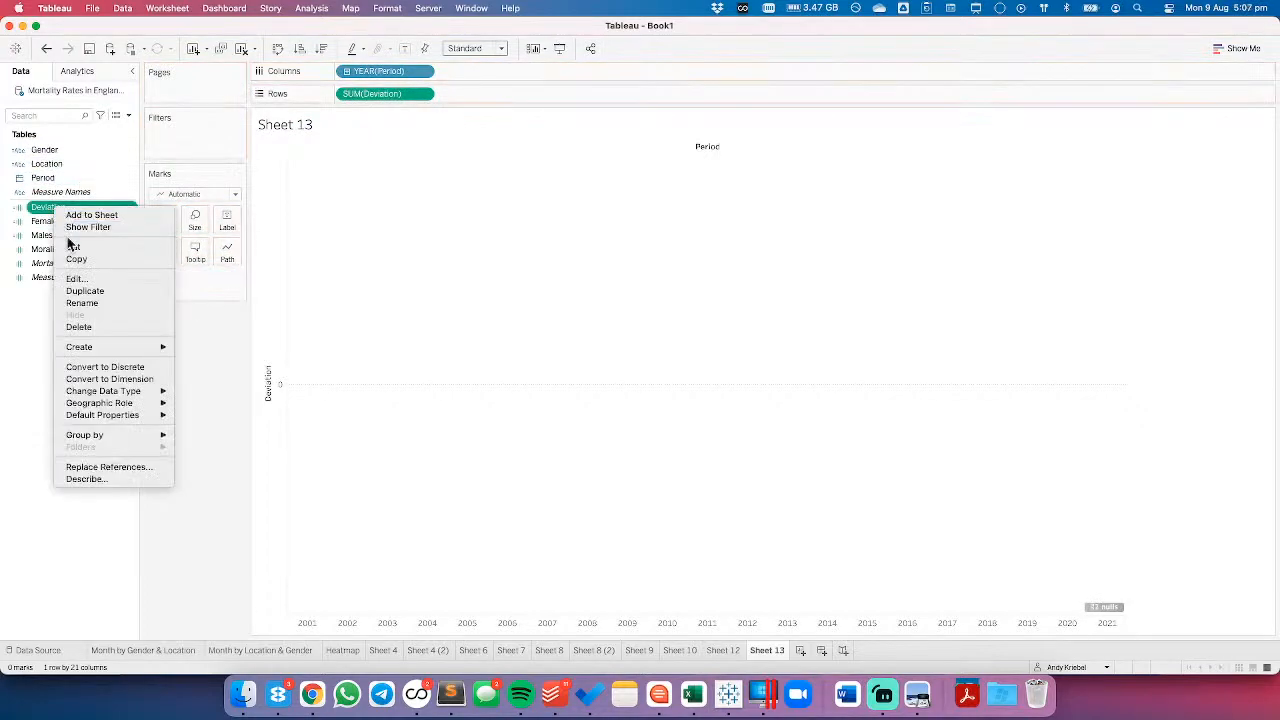
left_click(83, 277)
left_click(310, 330)
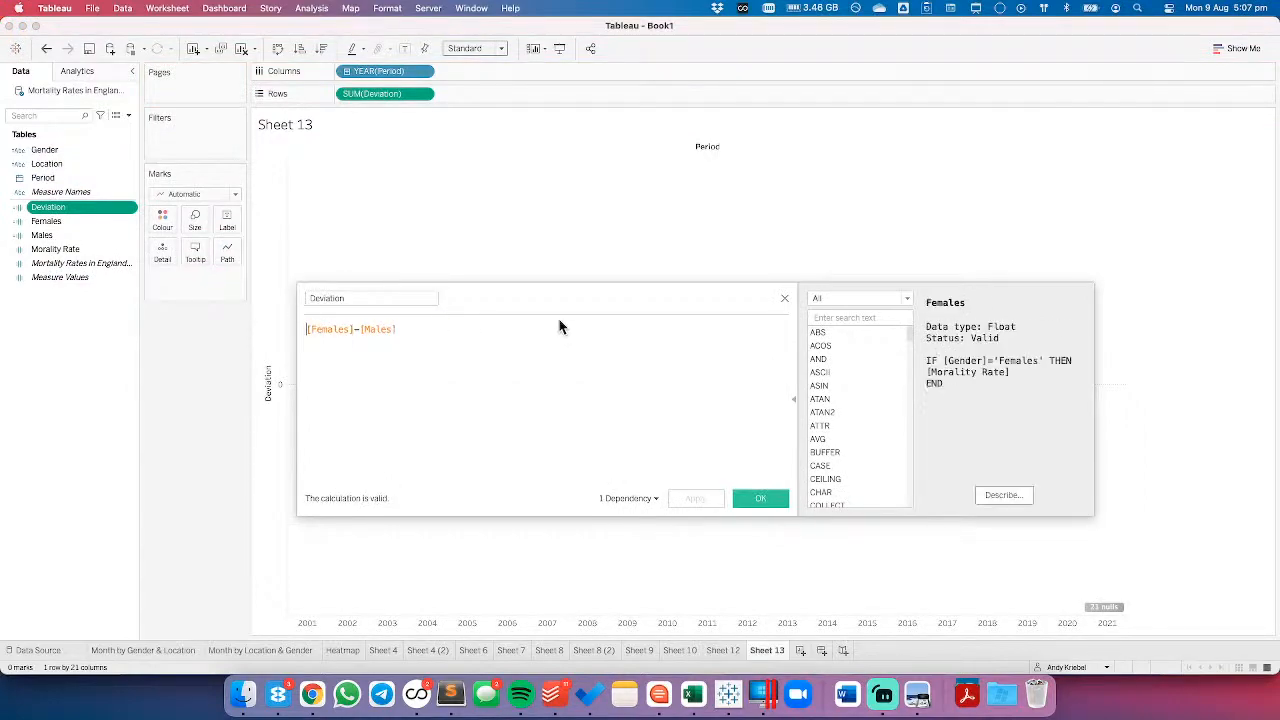
left_click(752, 498)
right_click(73, 228)
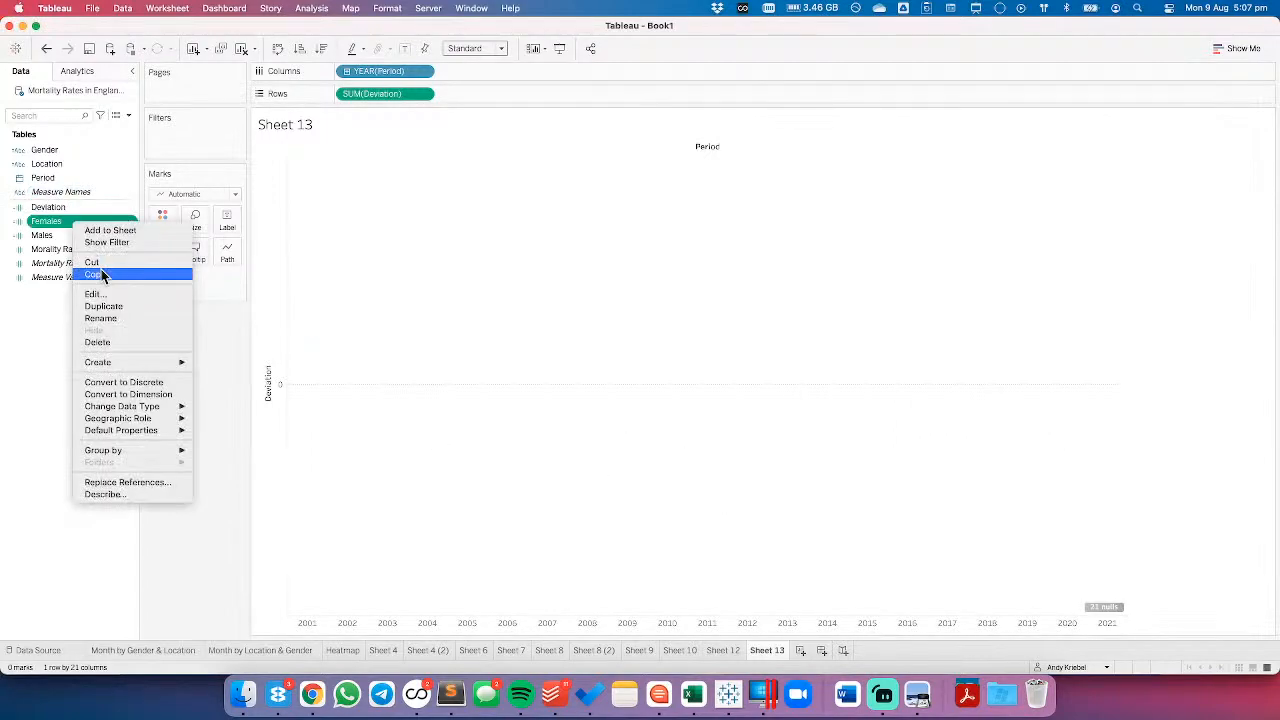
left_click(94, 295)
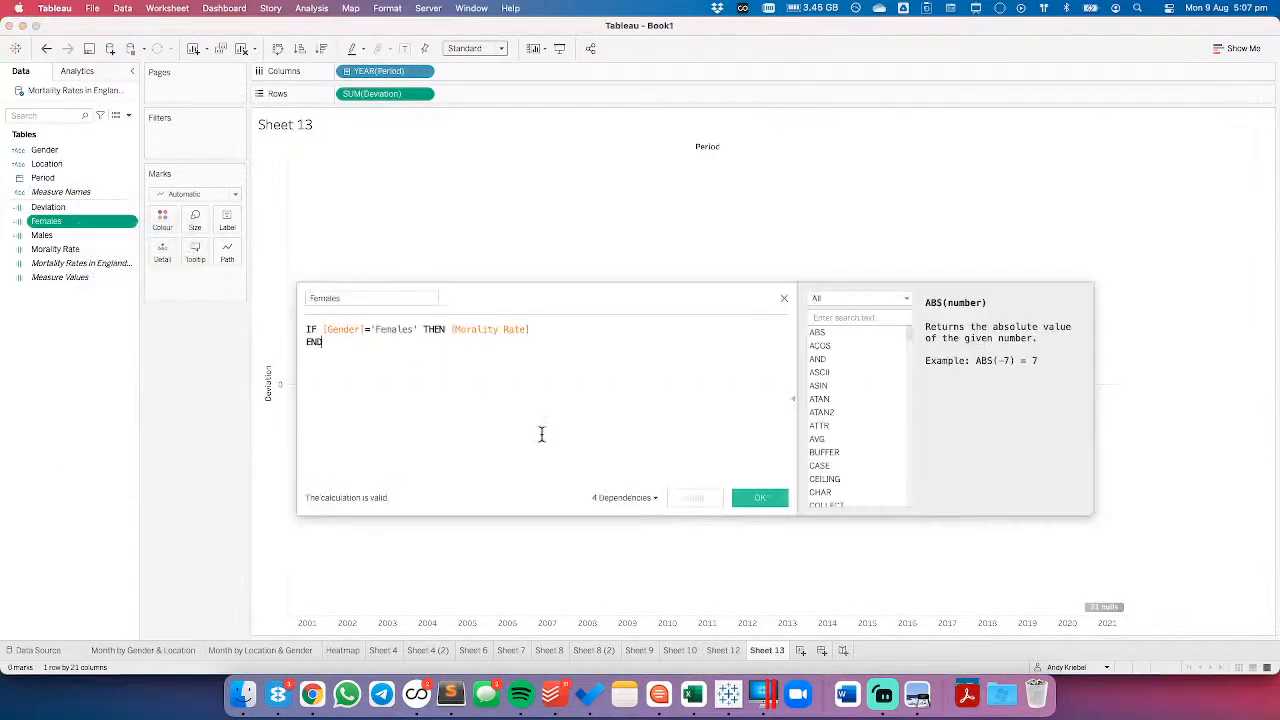
left_click(757, 498)
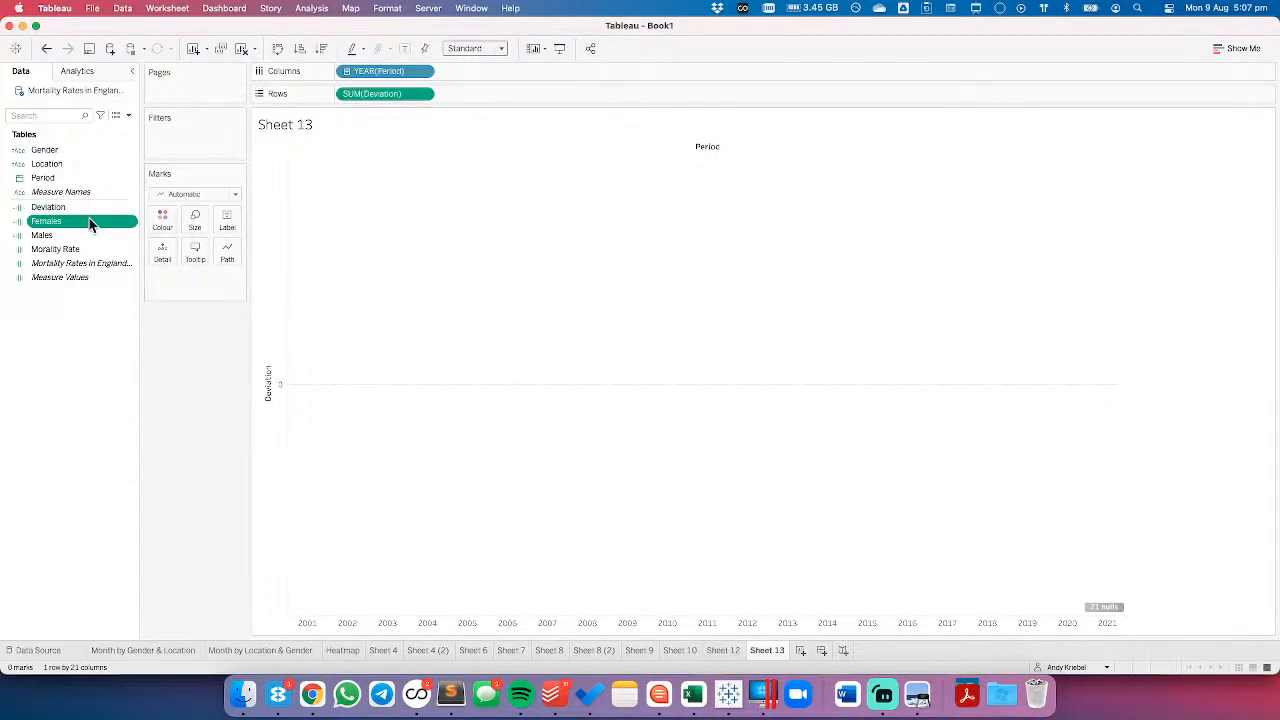
- Replace Deviation on the rows with Morality Rate and add Gender to the marks as a detail
left_click_drag(366, 100, 170, 340)
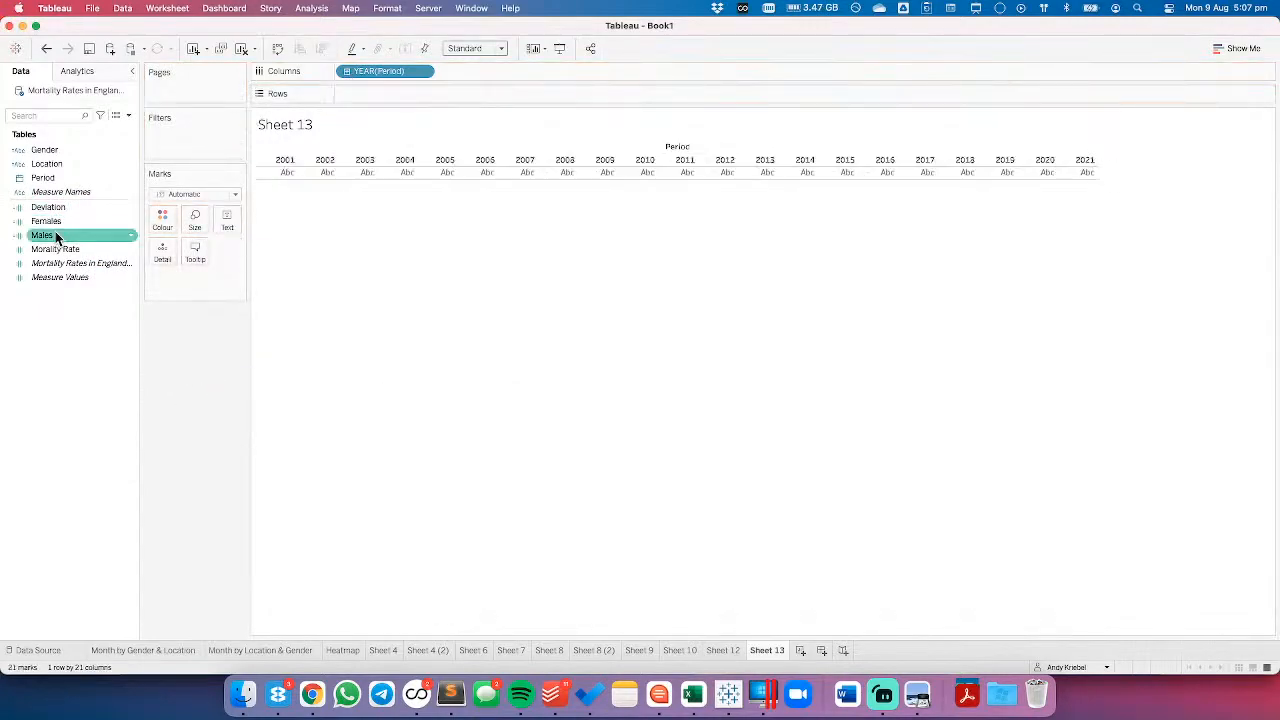
left_click_drag(55, 250, 345, 98)
left_click_drag(59, 147, 157, 258)
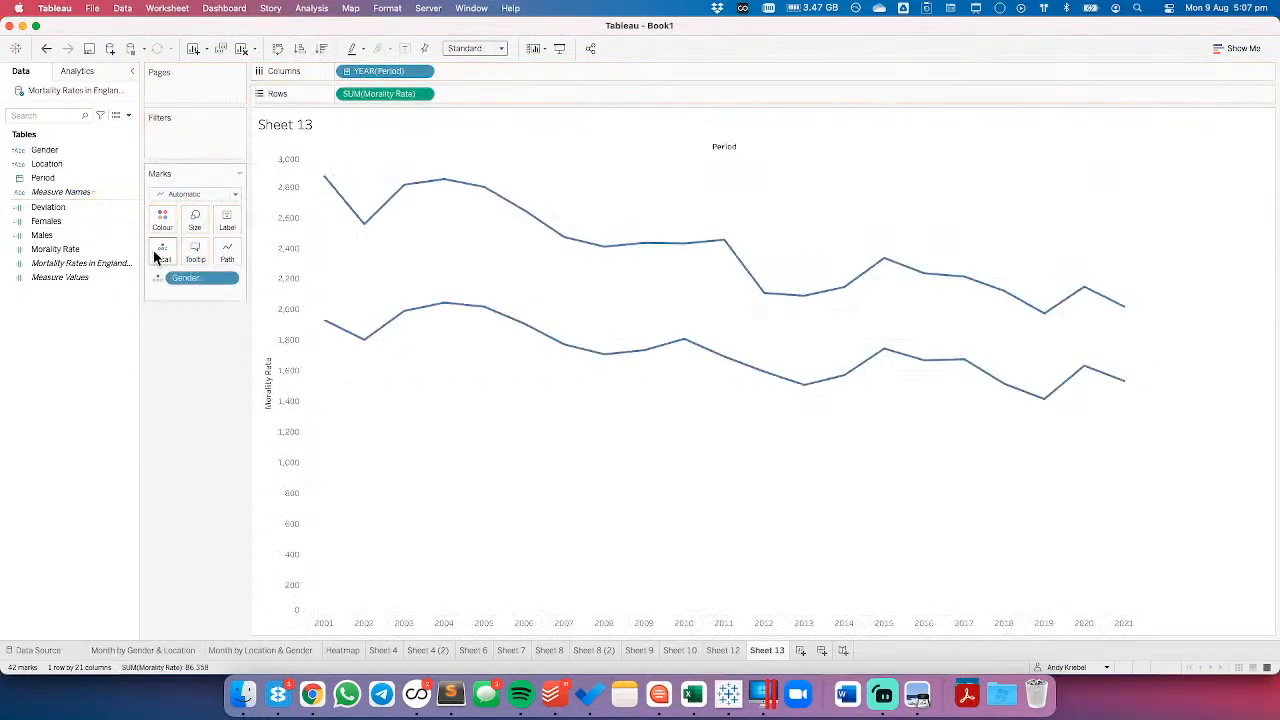
- Add a Difference From table calculation to Morality Rate, computed by Gender only and relative to Females
left_click(432, 93)
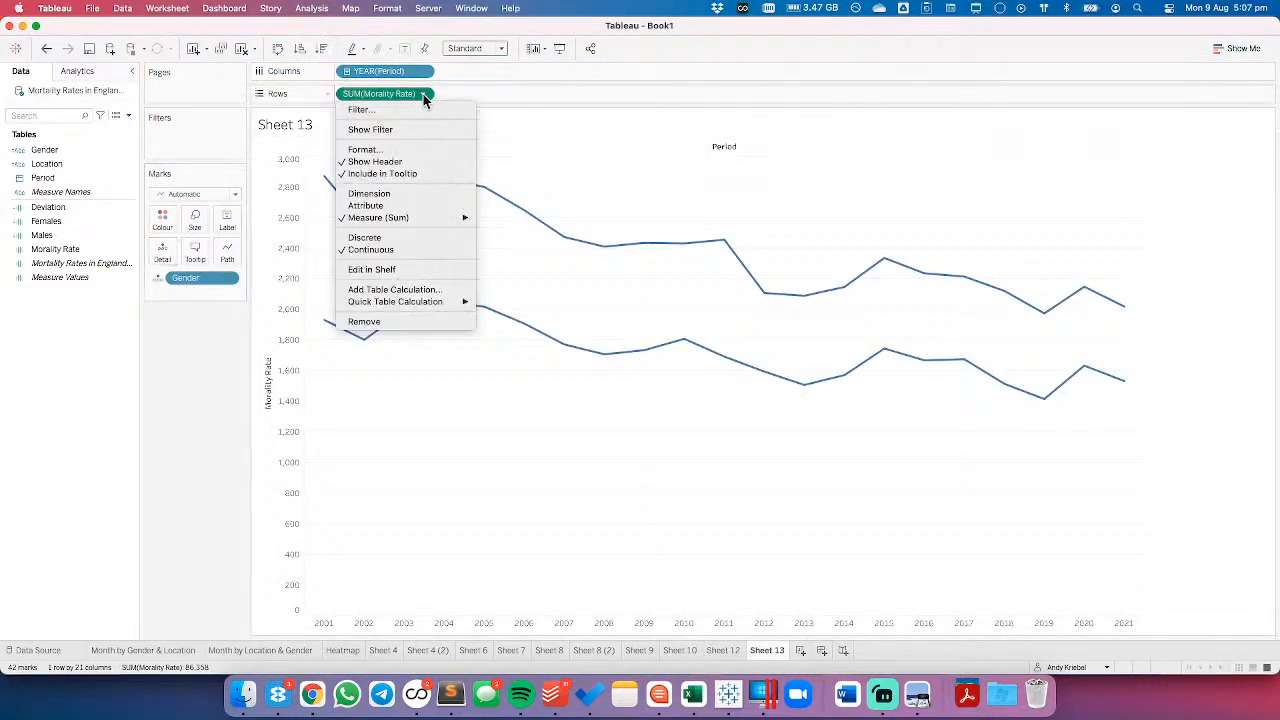
left_click(415, 288)
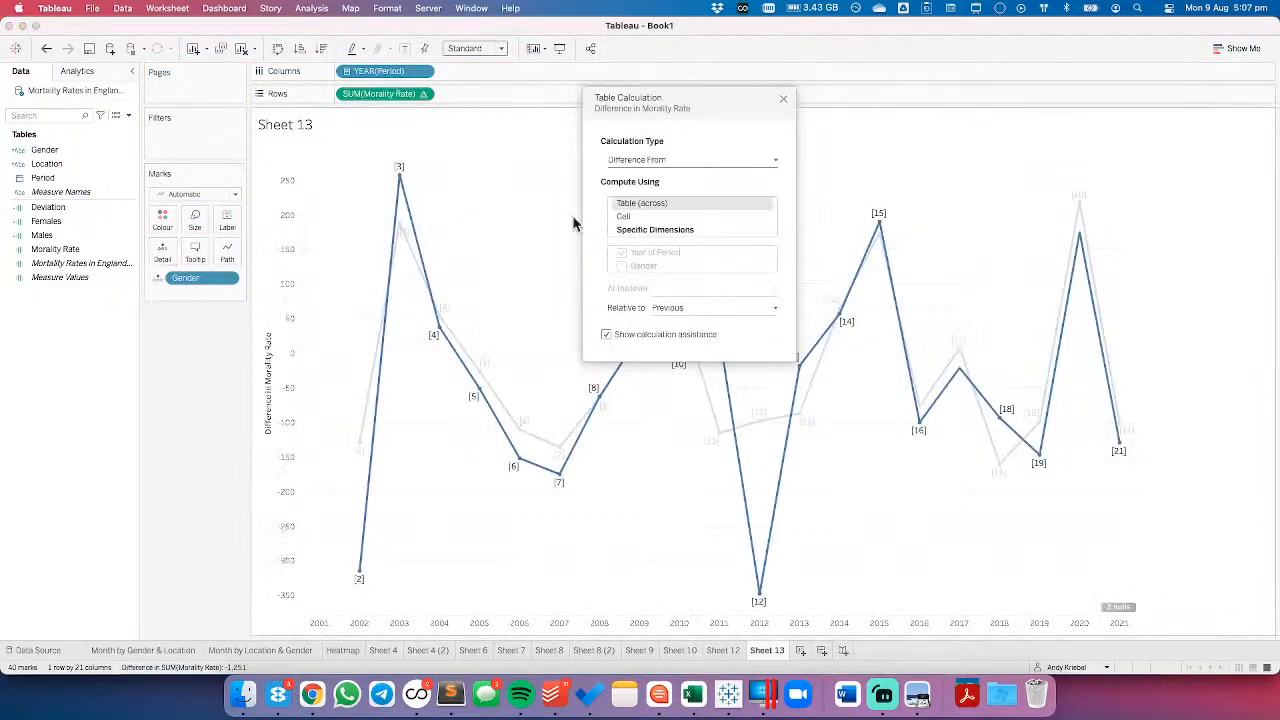
left_click(655, 232)
left_click(621, 253)
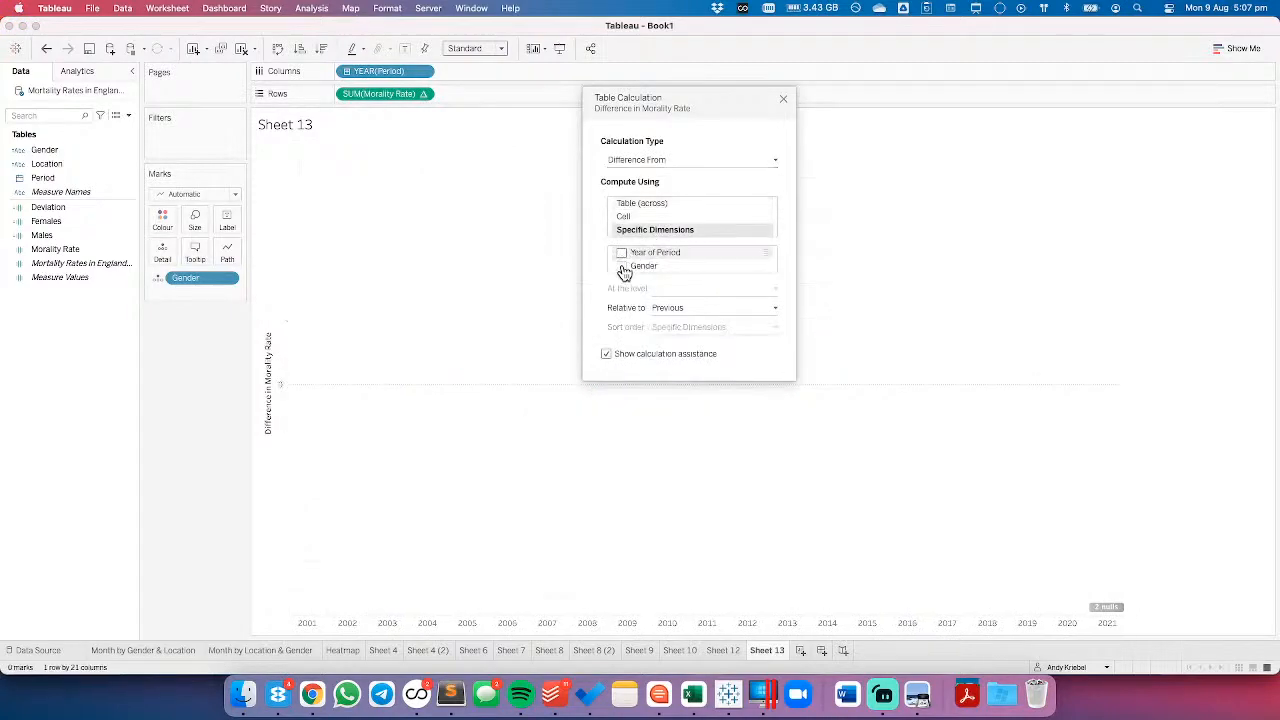
left_click(677, 308)
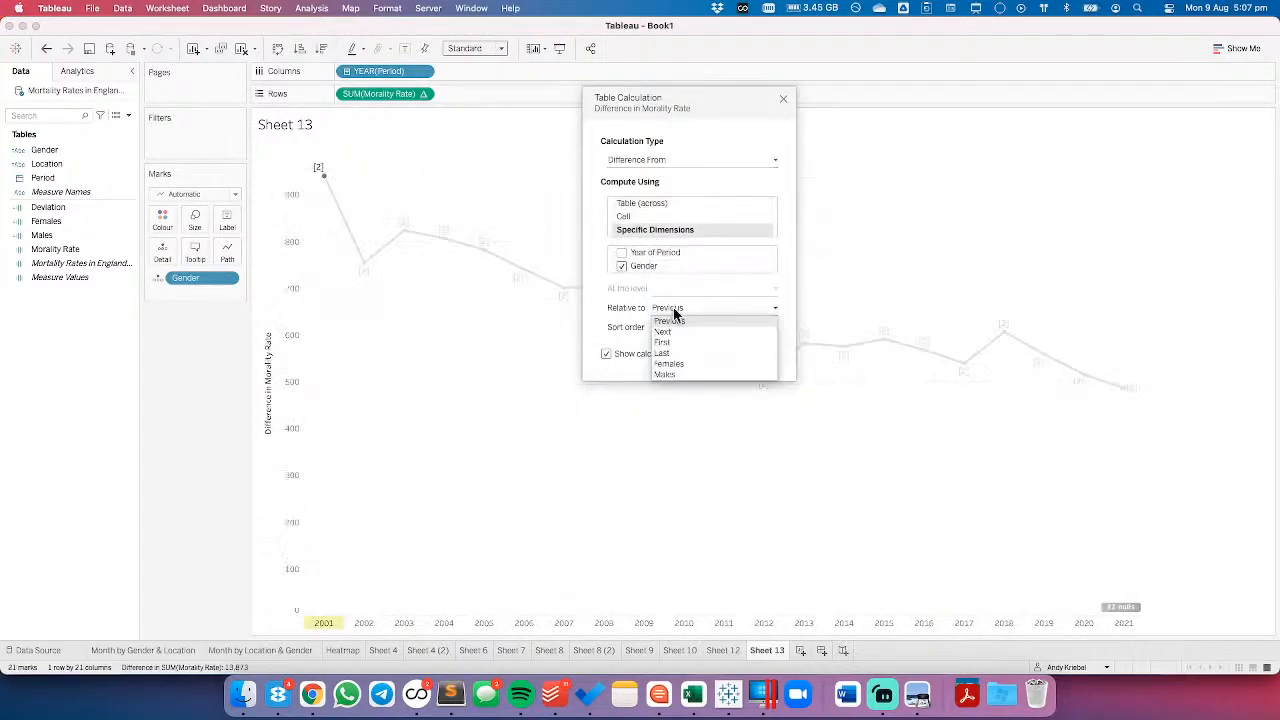
left_click(668, 363)
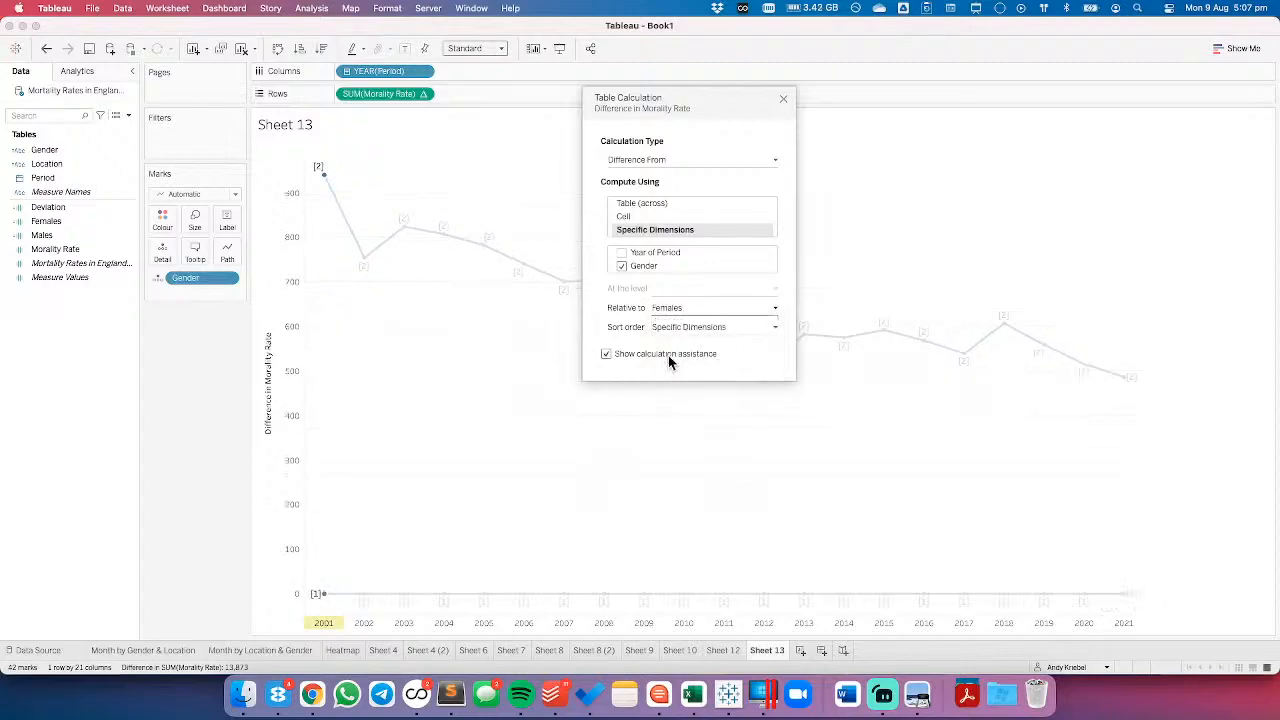
left_click(783, 99)
- Show the yearly differences as bars and split the columns by Location ahead of the years
left_click(168, 196)
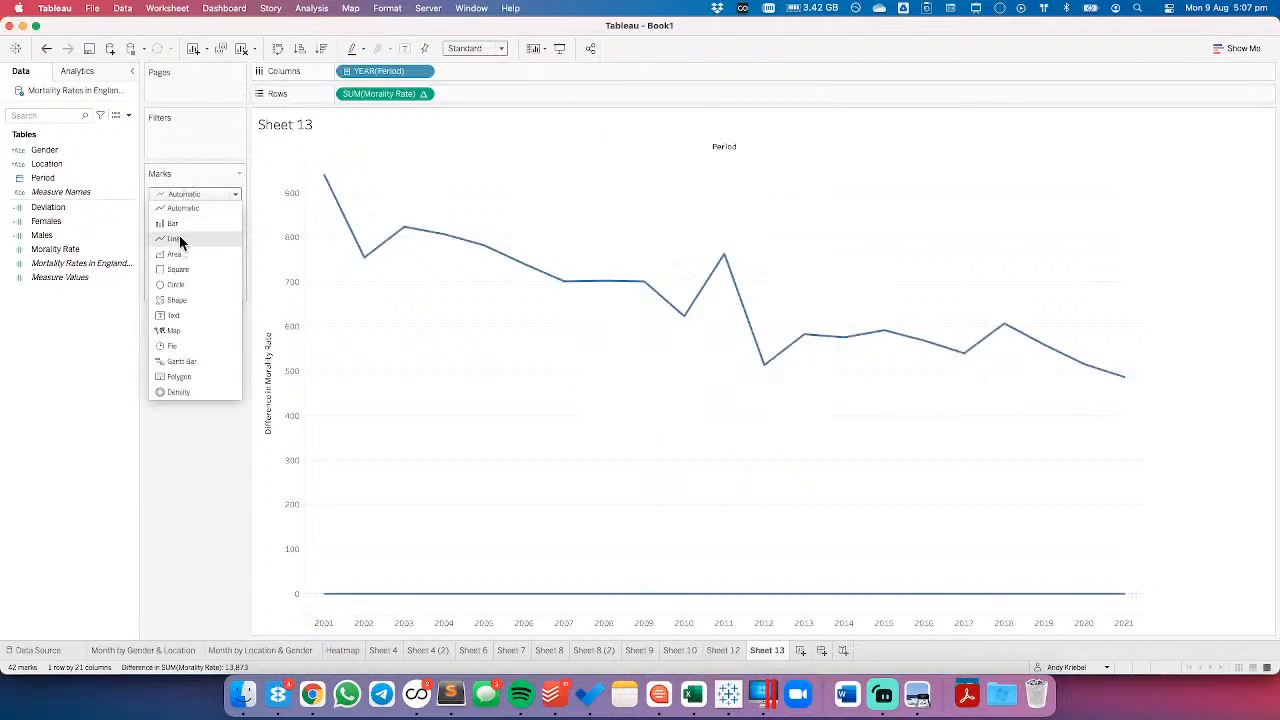
left_click(195, 221)
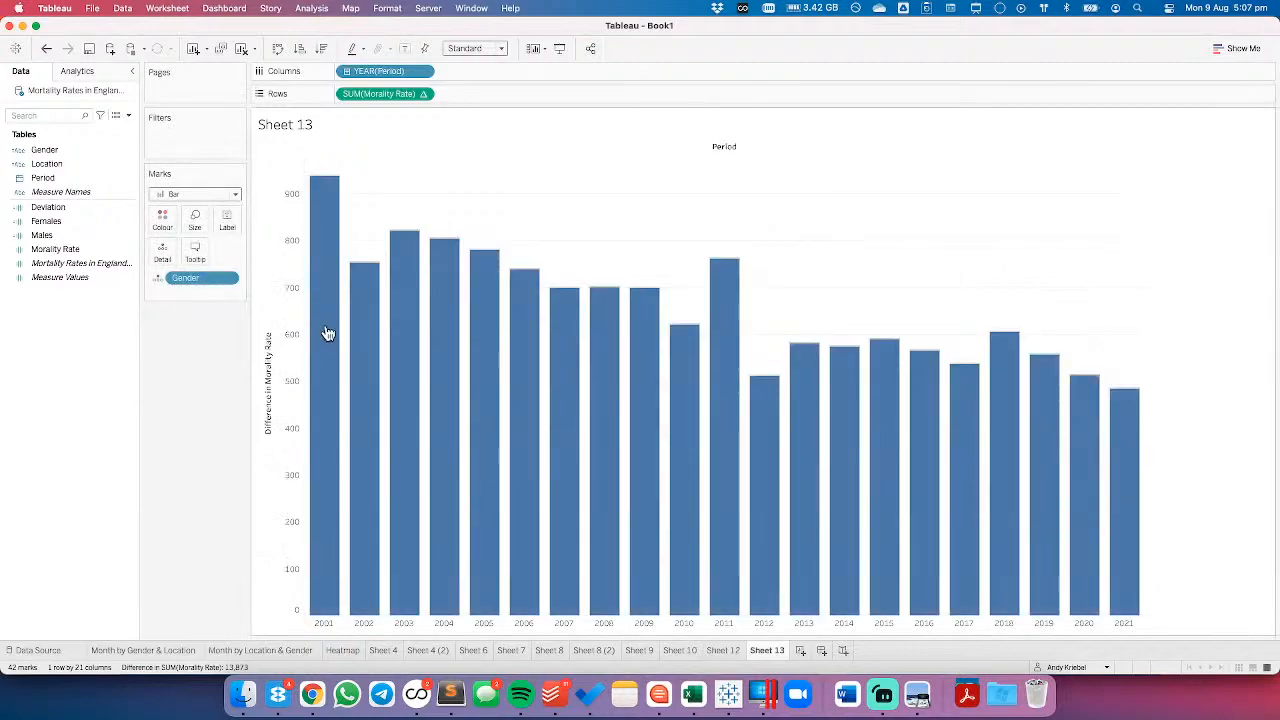
left_click(53, 208)
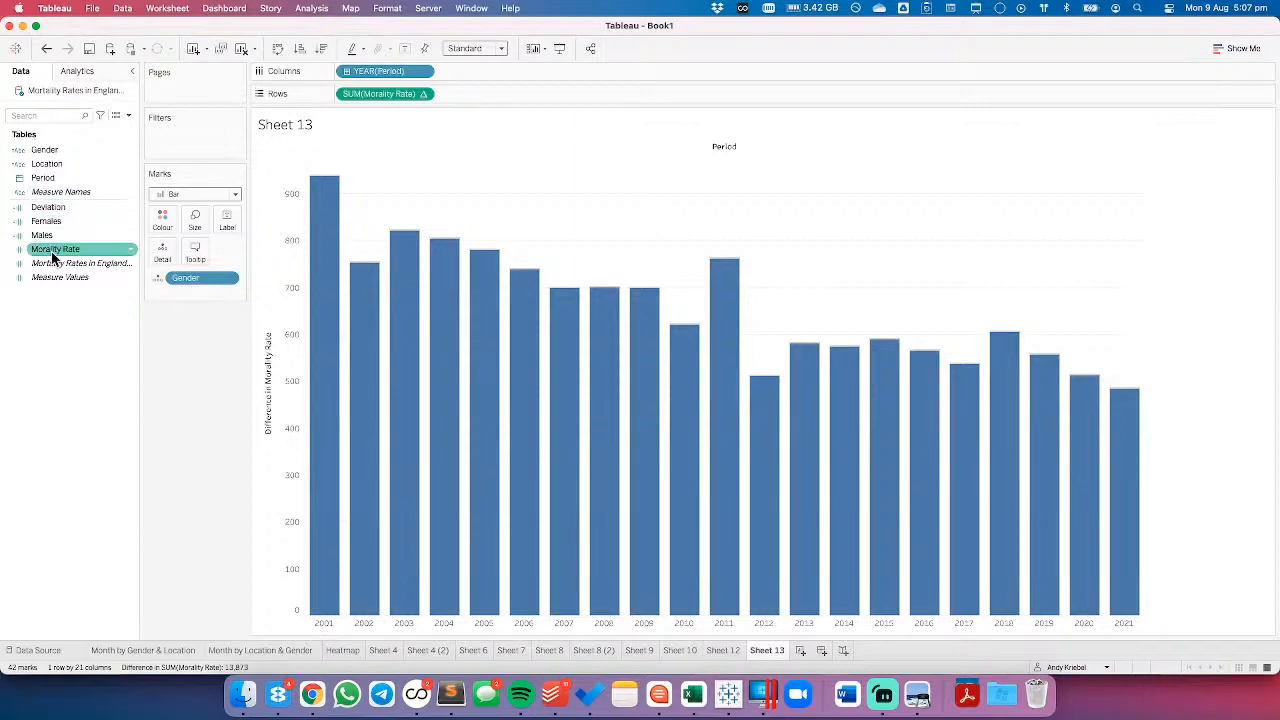
left_click(50, 164)
left_click_drag(199, 113, 346, 71)
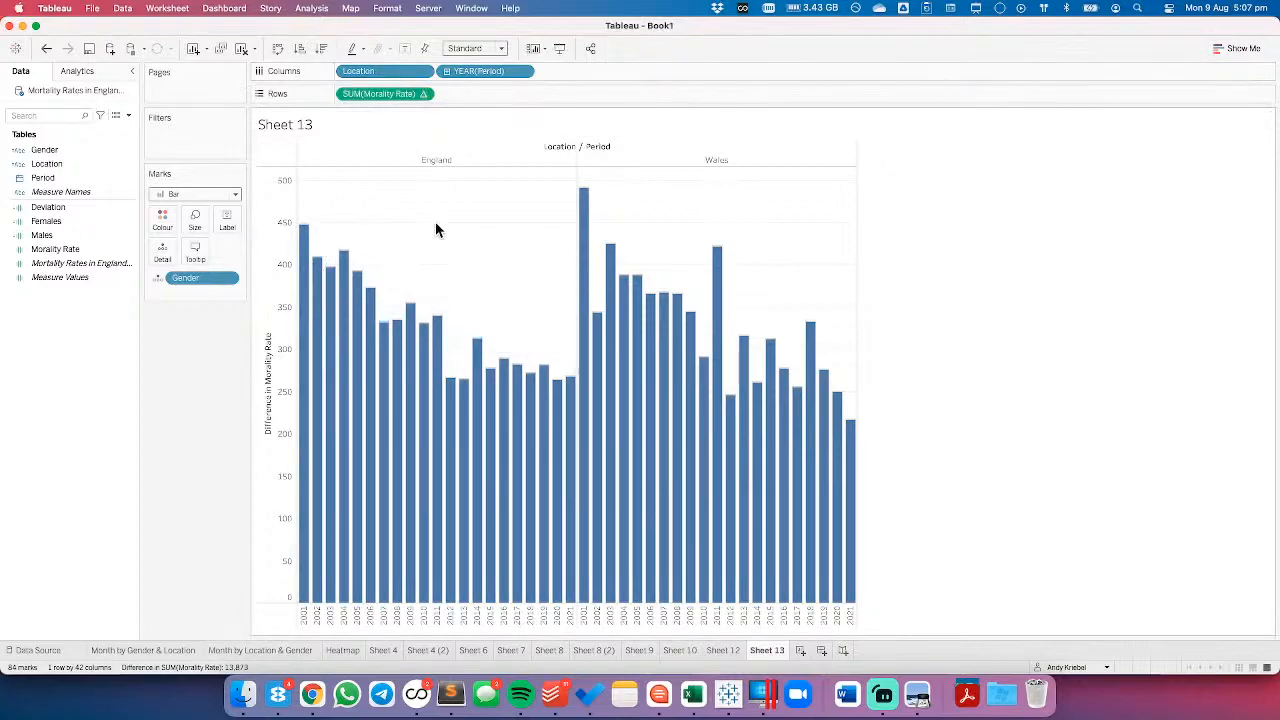
- Remove the automatic border from the bars and colour them by Location
left_click(162, 219)
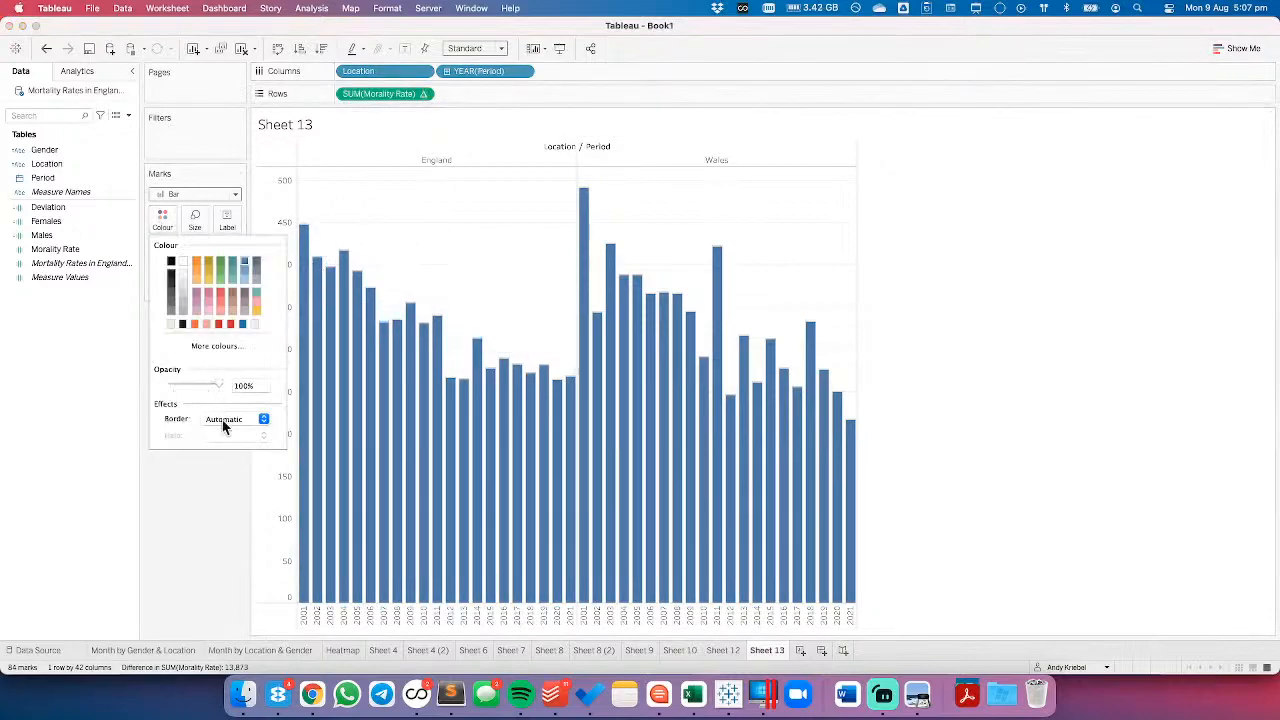
left_click(223, 420)
left_click(227, 461)
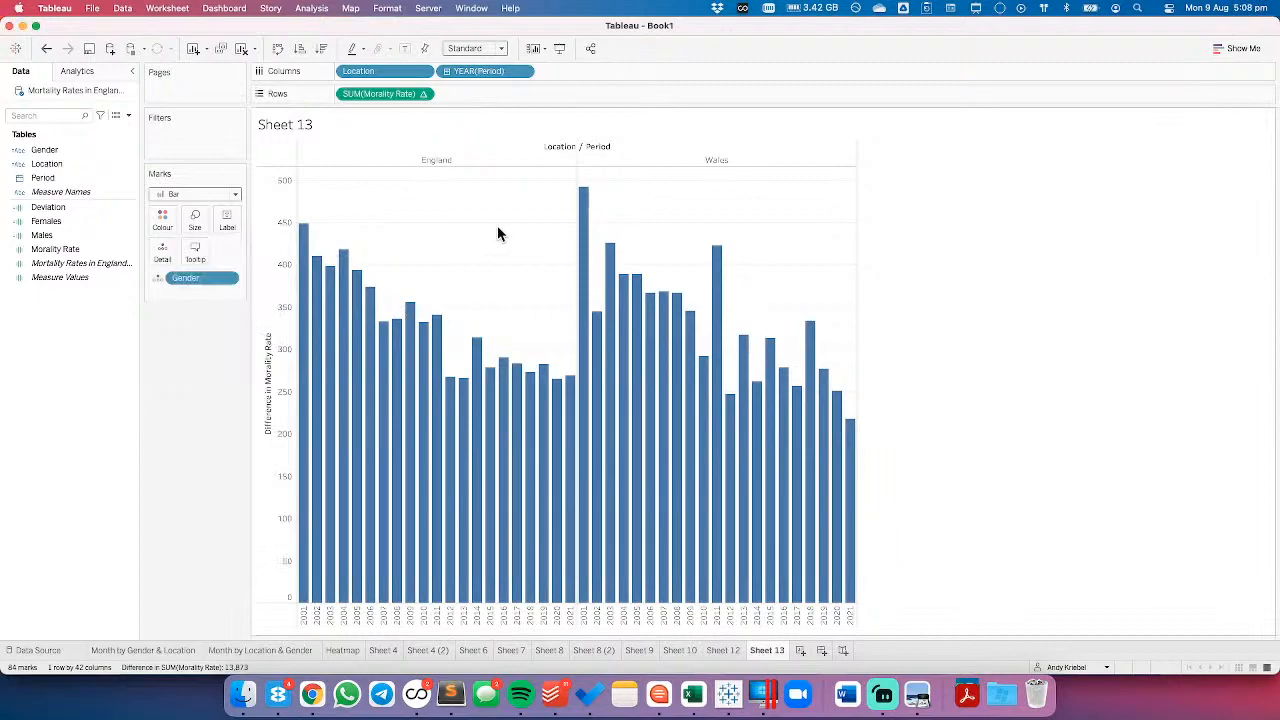
left_click_drag(46, 163, 166, 223)
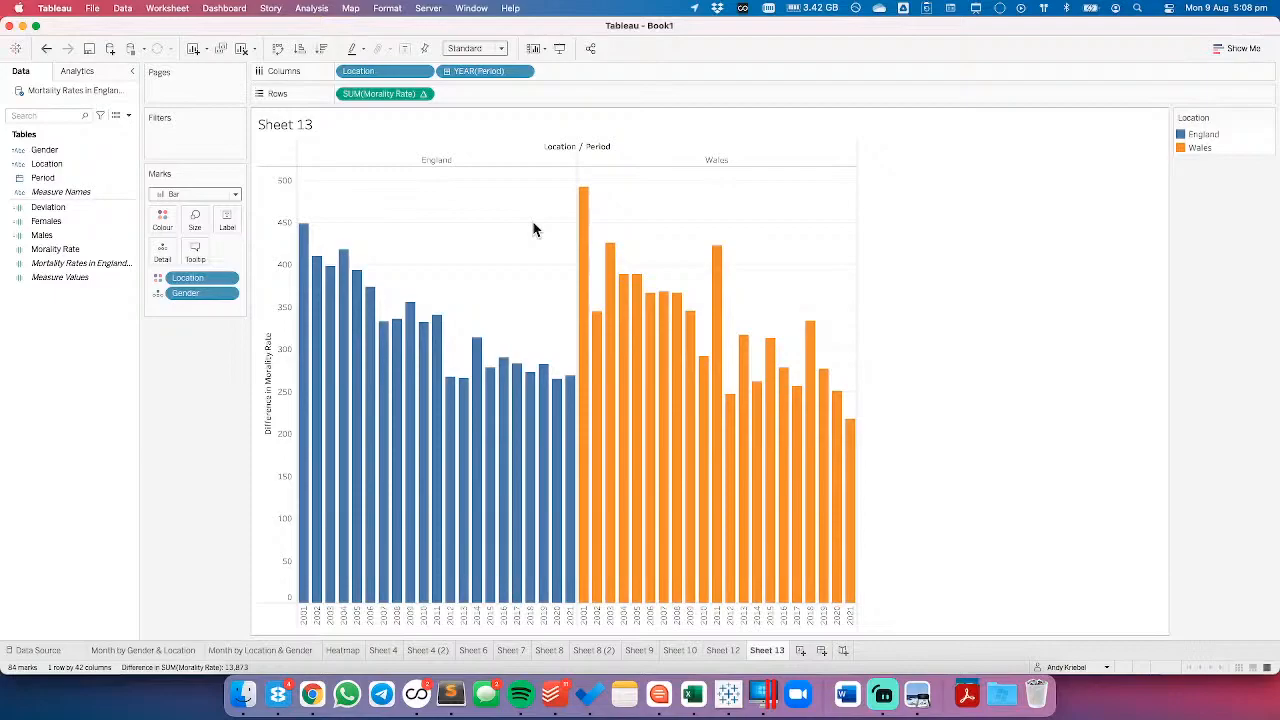
- Switch to Chrome and review the notes beneath the mortality rates chart in the ONS monthly mortality article
key("super+Tab")
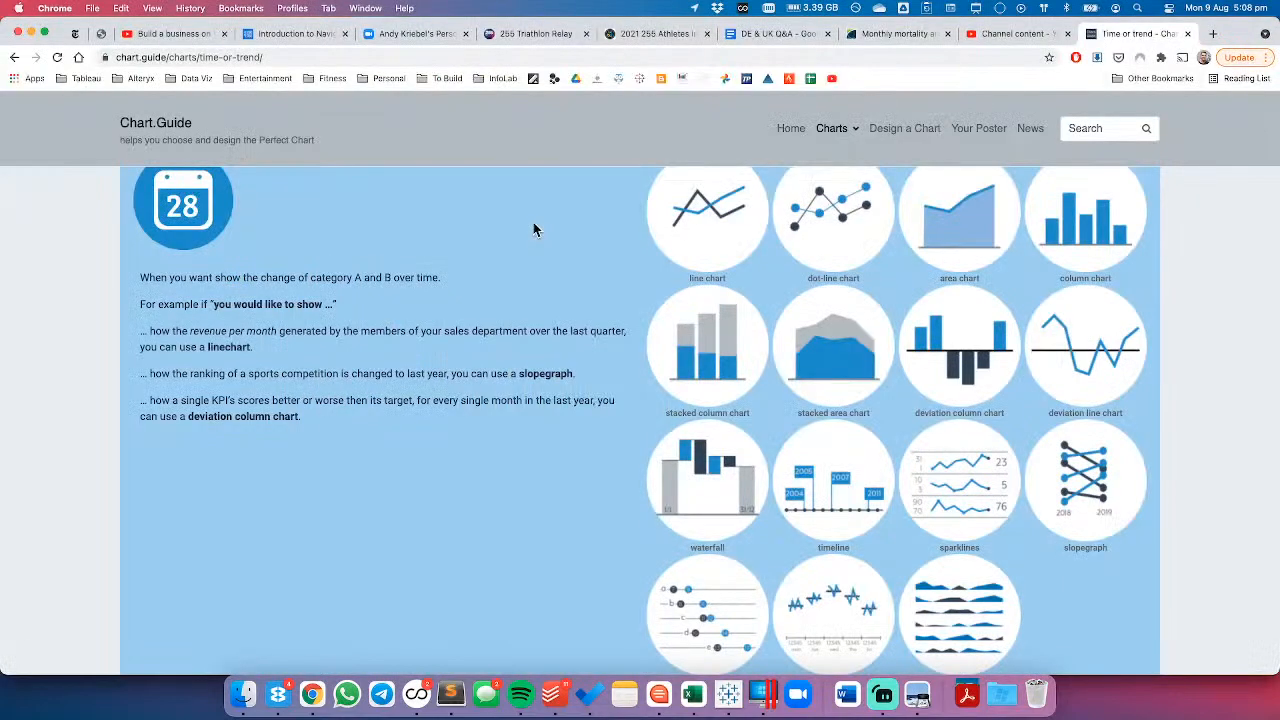
left_click(866, 33)
scroll(615, 391, "up", 12)
scroll(613, 390, "down", 13)
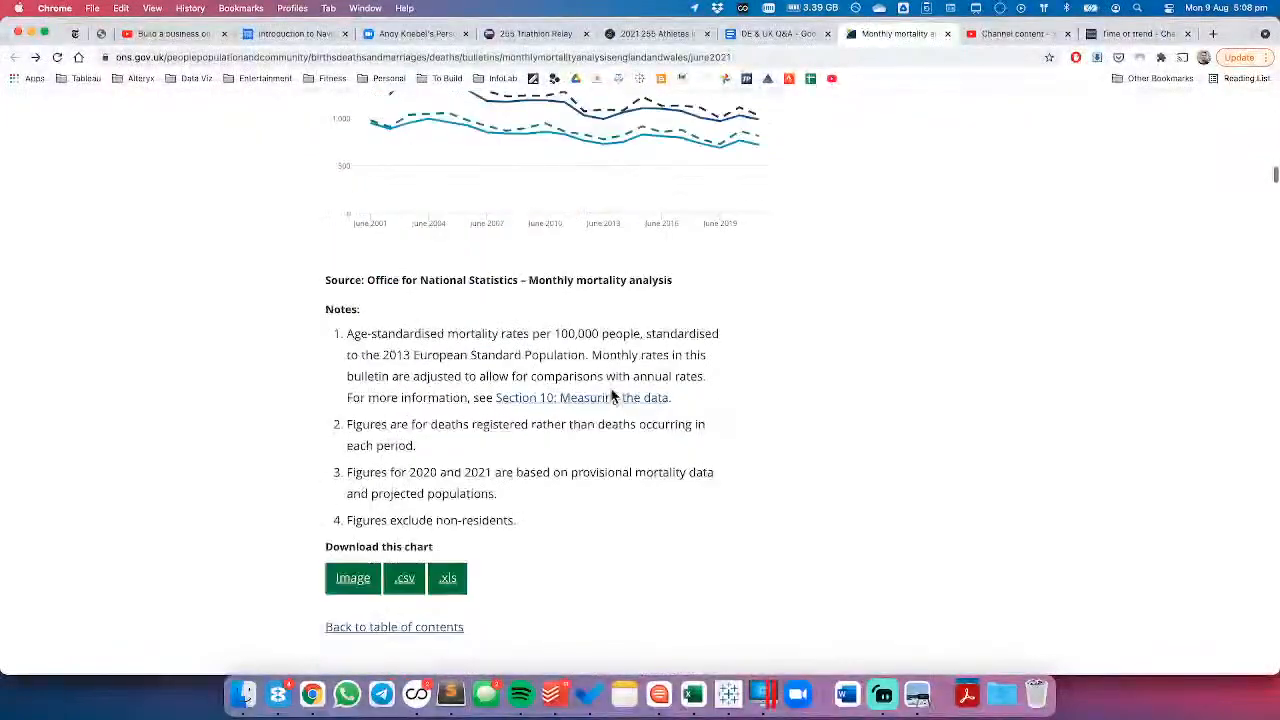
scroll(612, 397, "down", 2)
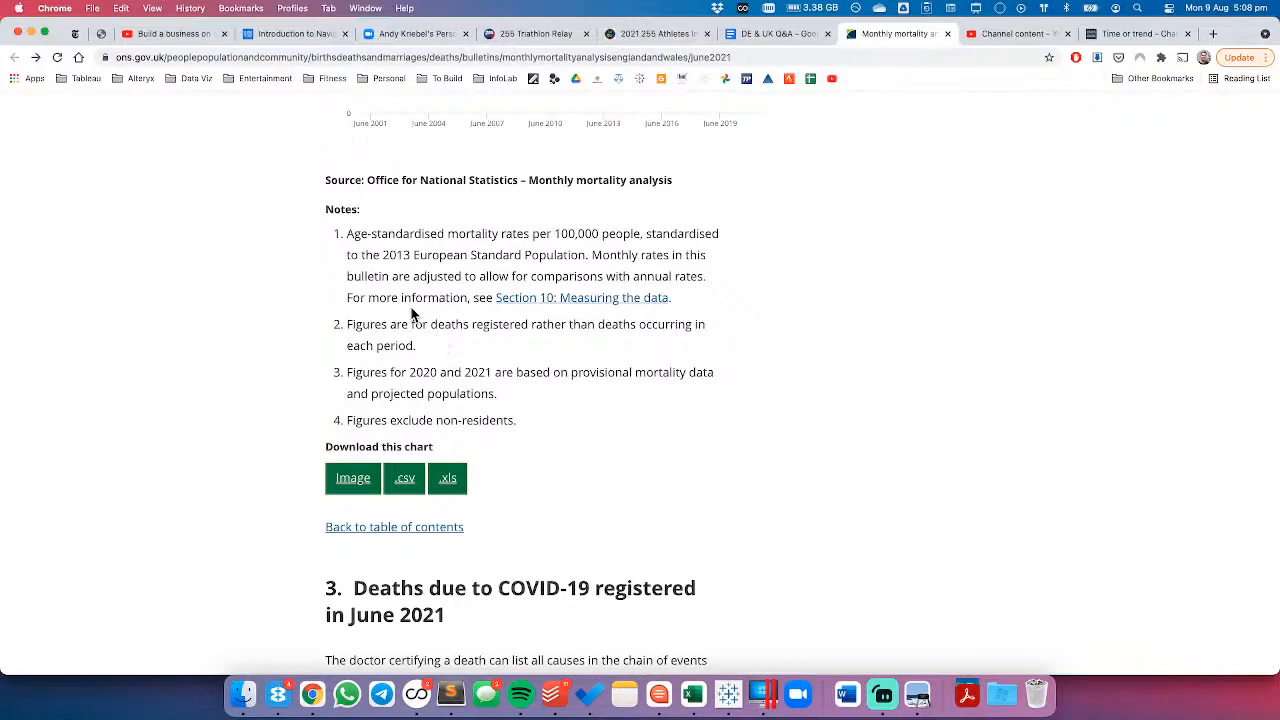
- Return to Tableau and change the Morality Rate table calculation on Sheet 13 to Percent Difference From
key("super+Tab")
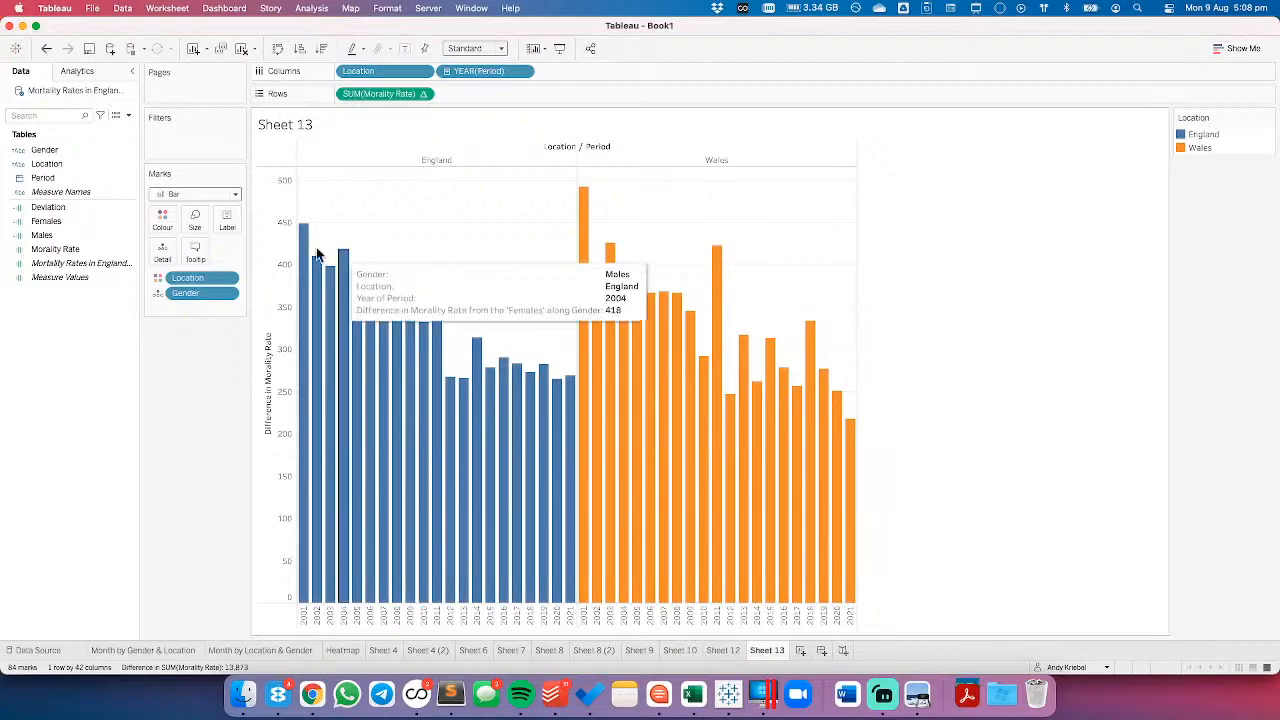
mouse_move(306, 246)
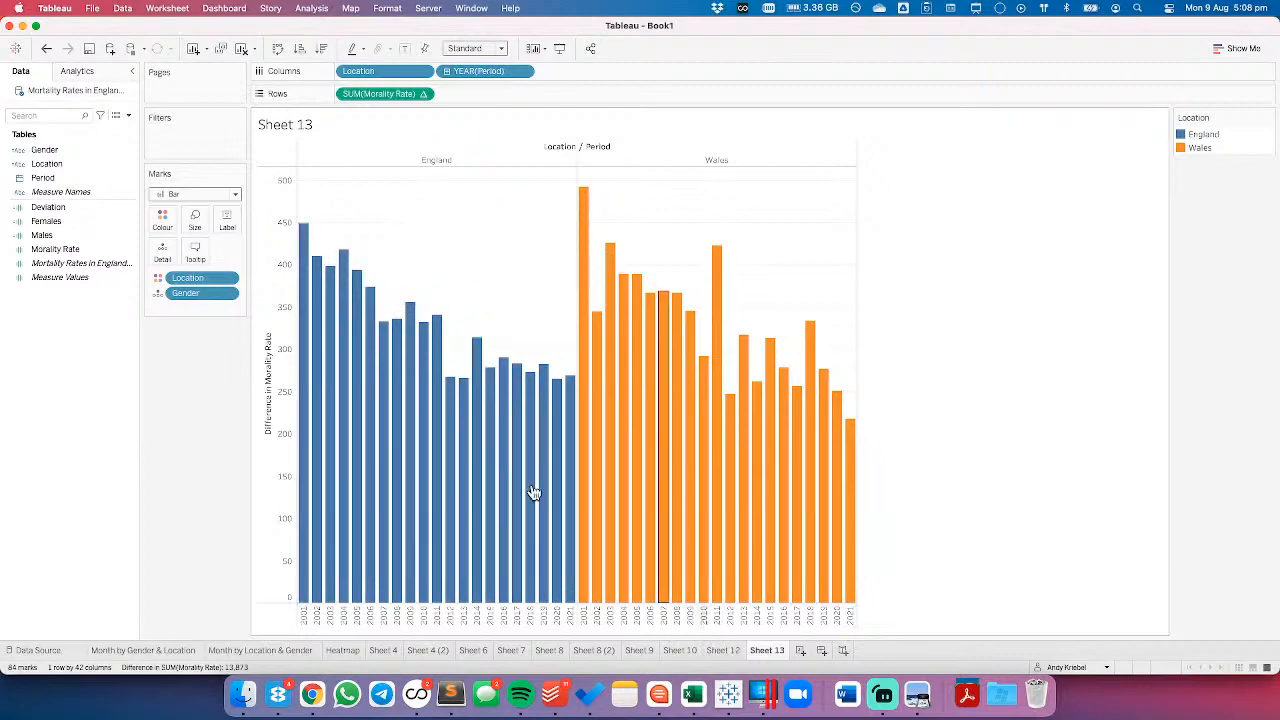
left_click(423, 94)
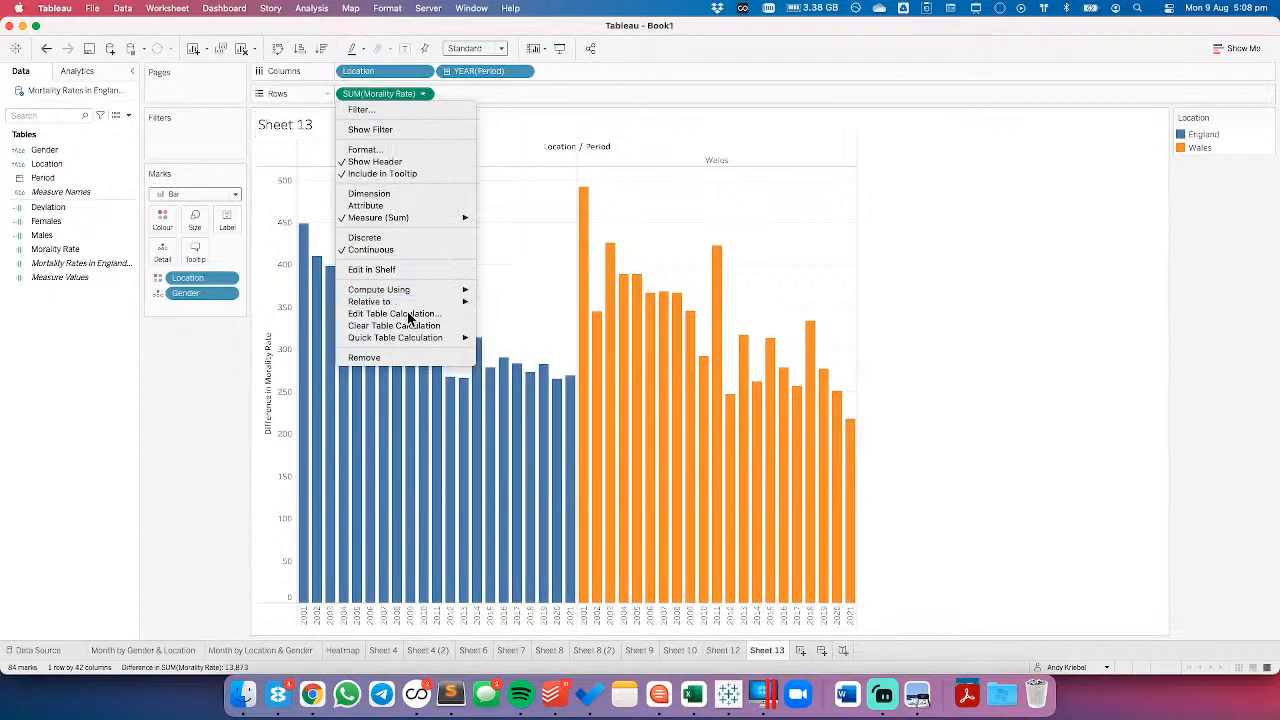
left_click(408, 314)
left_click(622, 160)
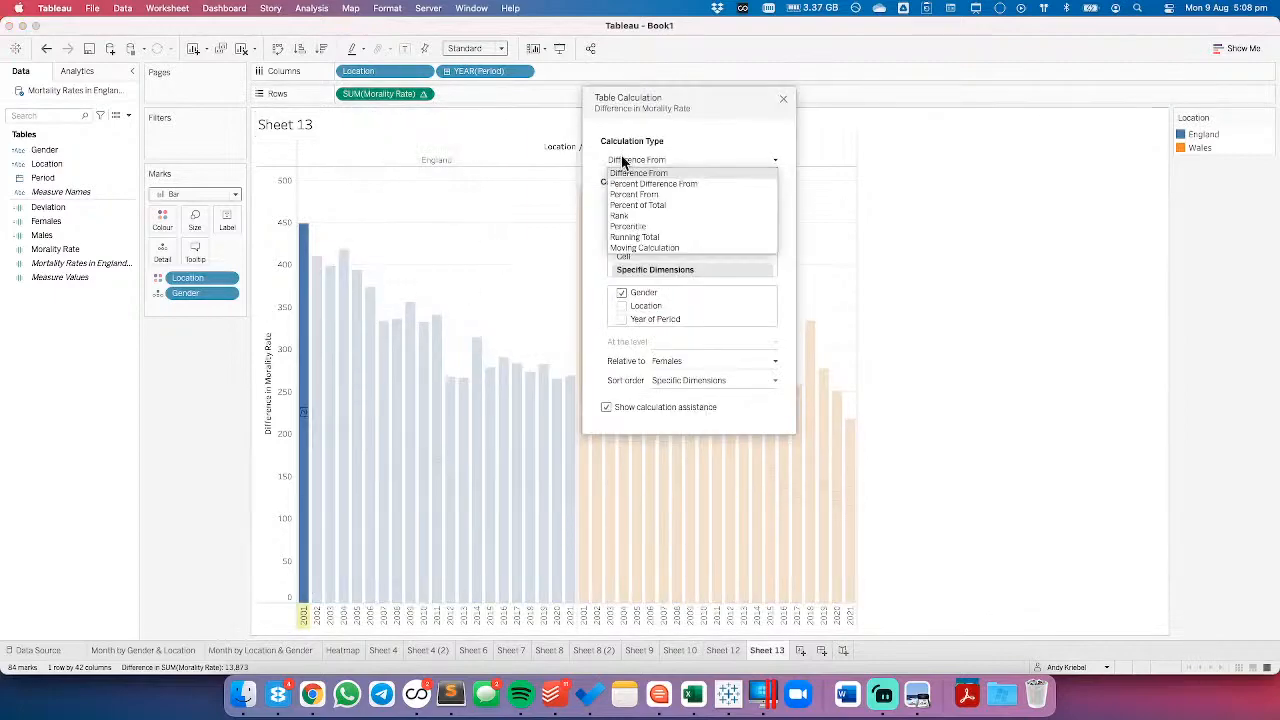
left_click(784, 99)
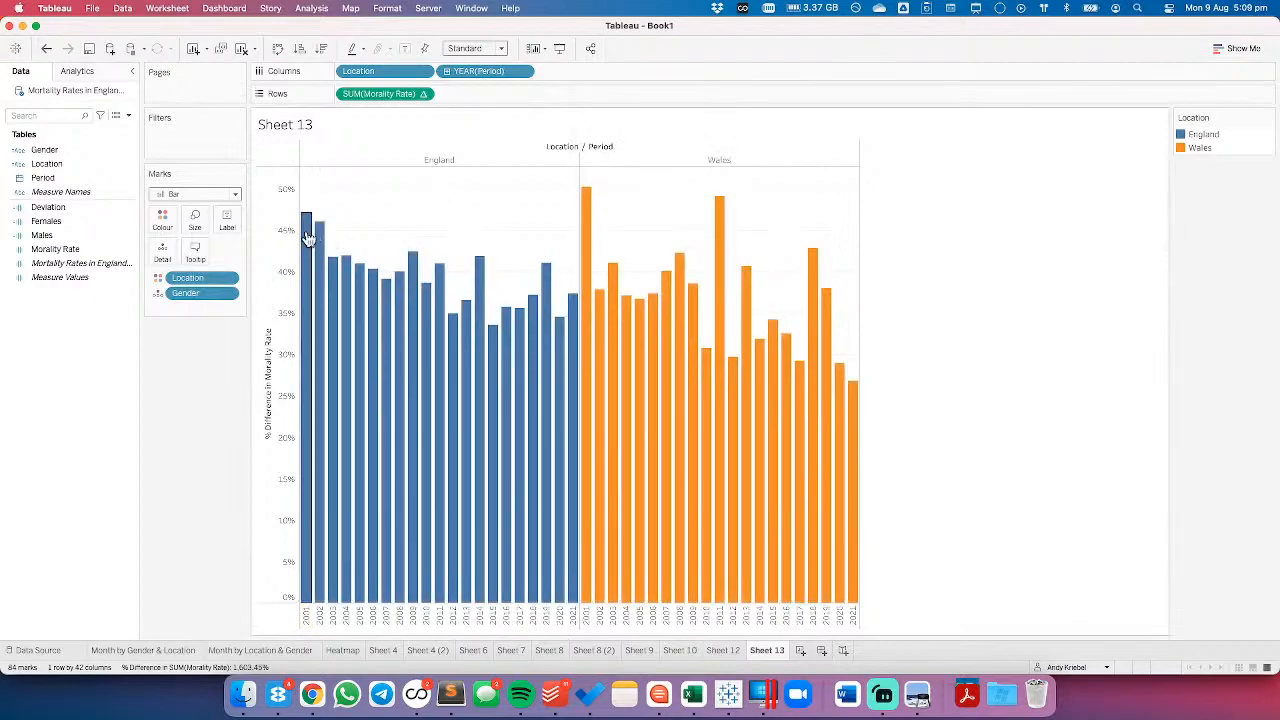
- Inspect the 2001 England bar and compare Sheet 13 with the Month by Gender & Location and Month by Location & Gender line charts
mouse_move(309, 238)
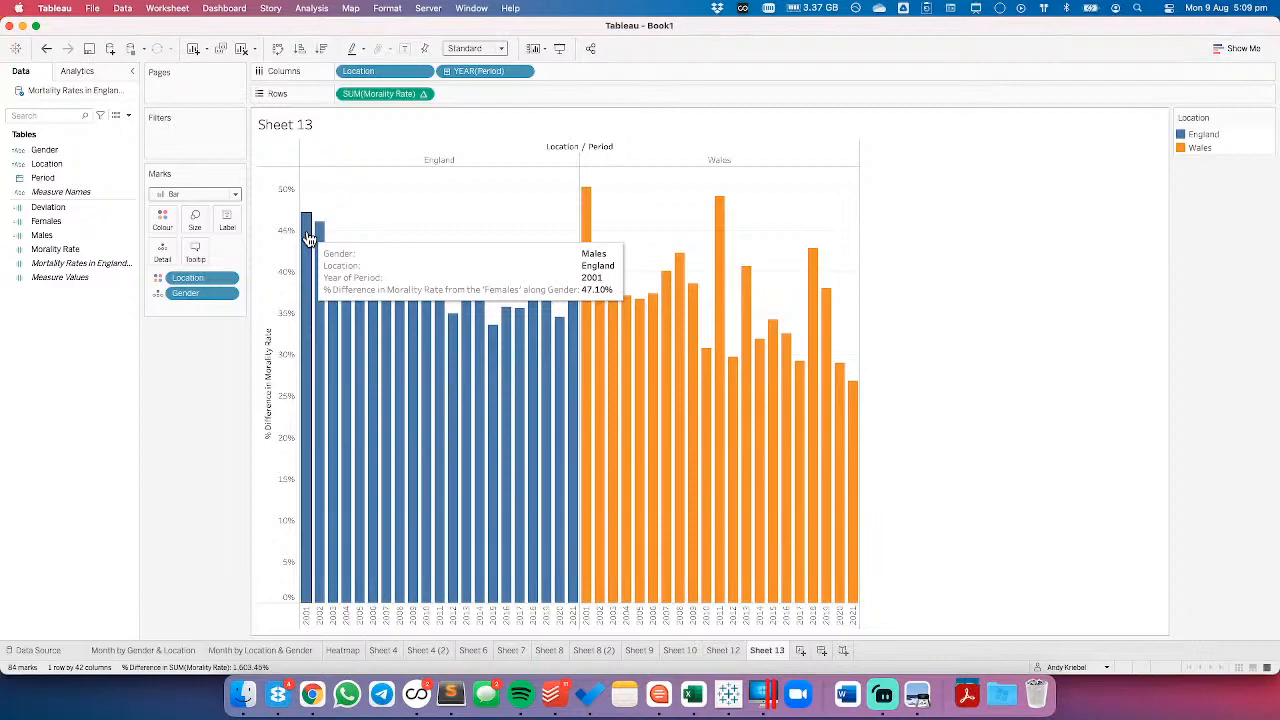
left_click(150, 650)
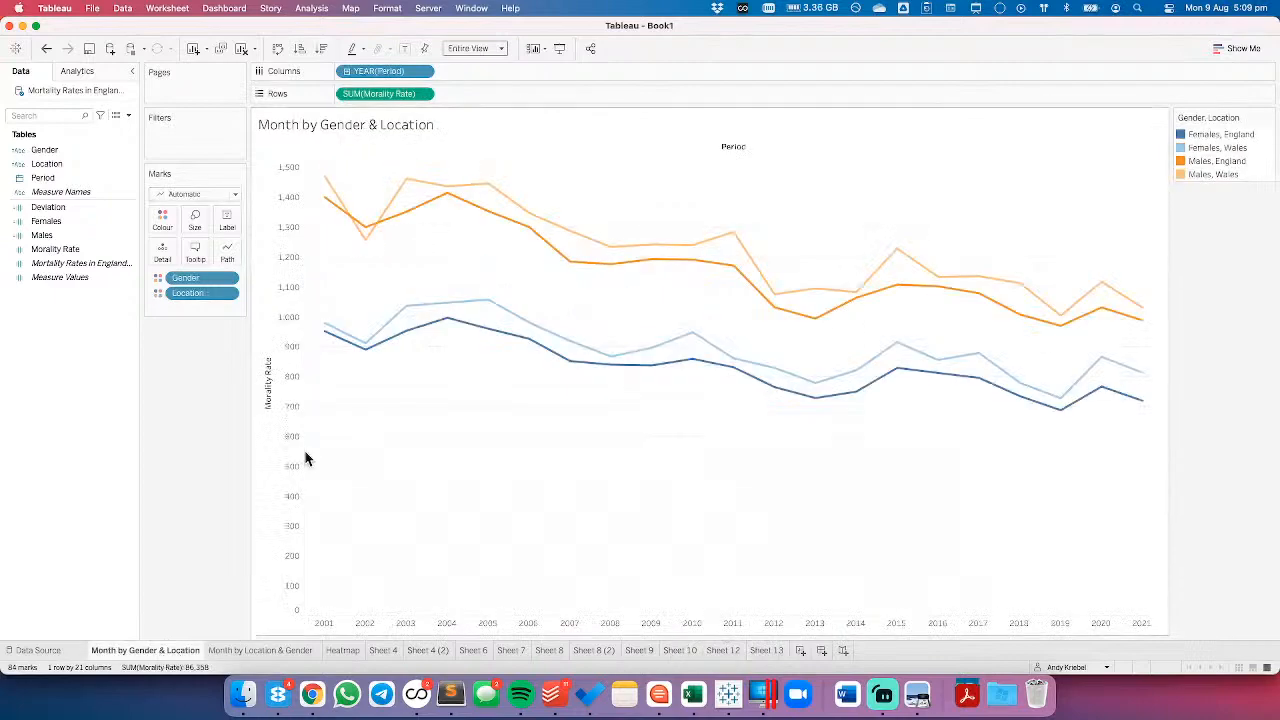
left_click(262, 650)
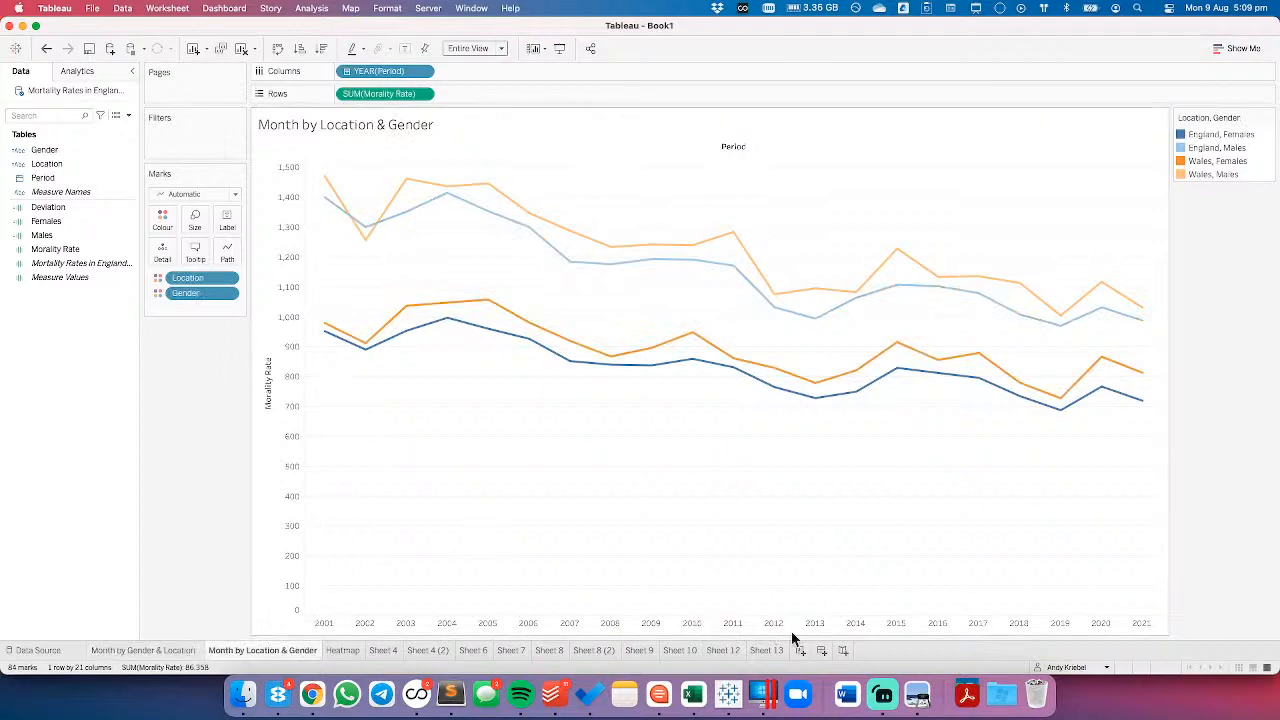
left_click(767, 650)
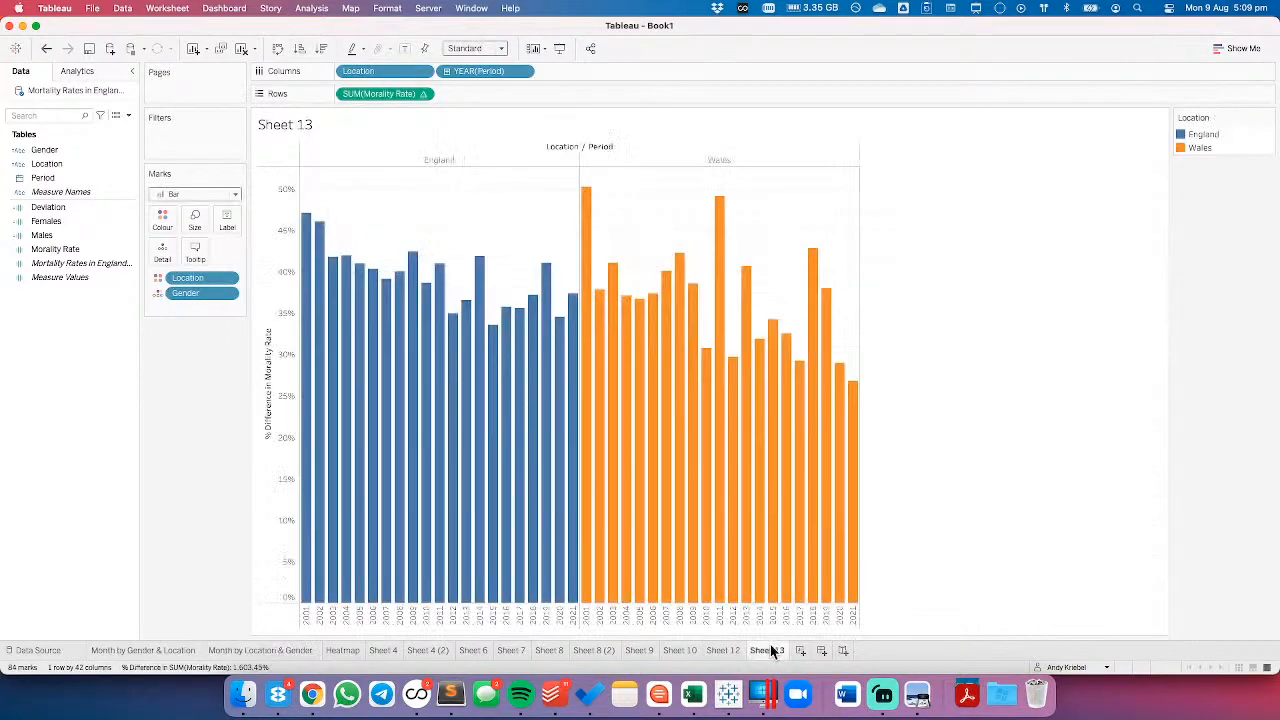
left_click(281, 651)
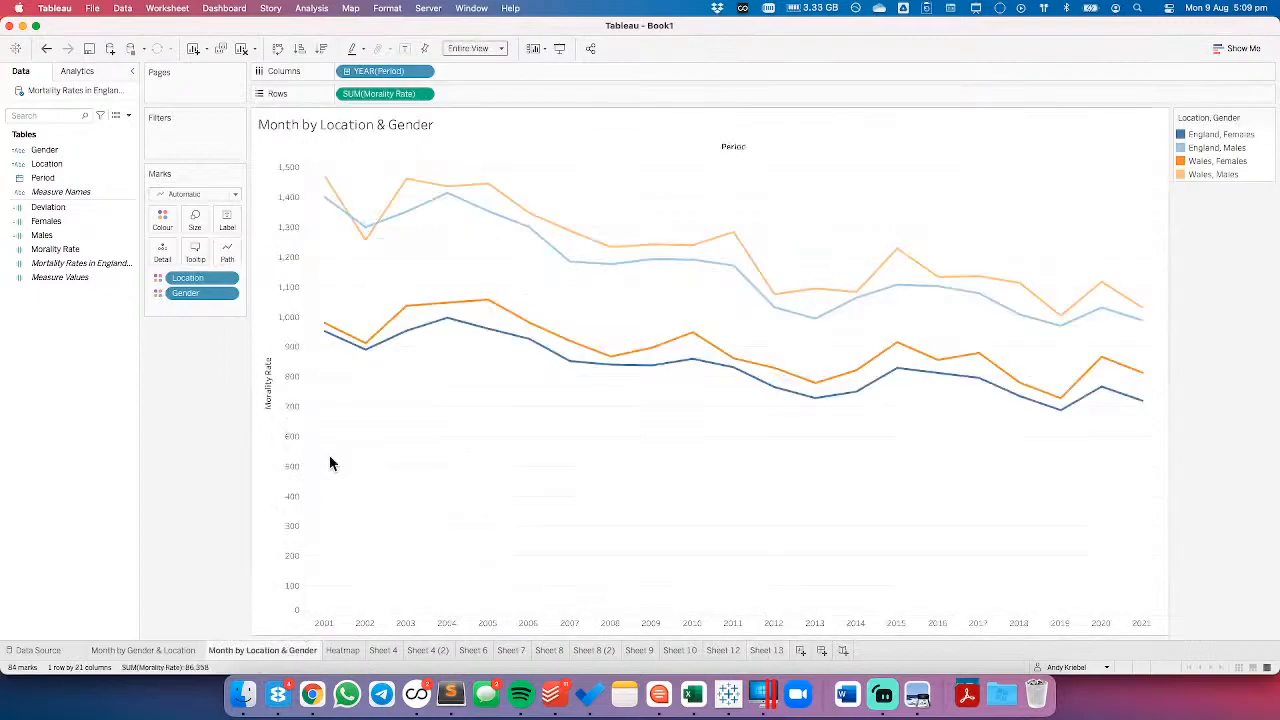
- Review the gender line chart on Sheet 4 and the percent-difference bar chart on Sheet 13
left_click(384, 650)
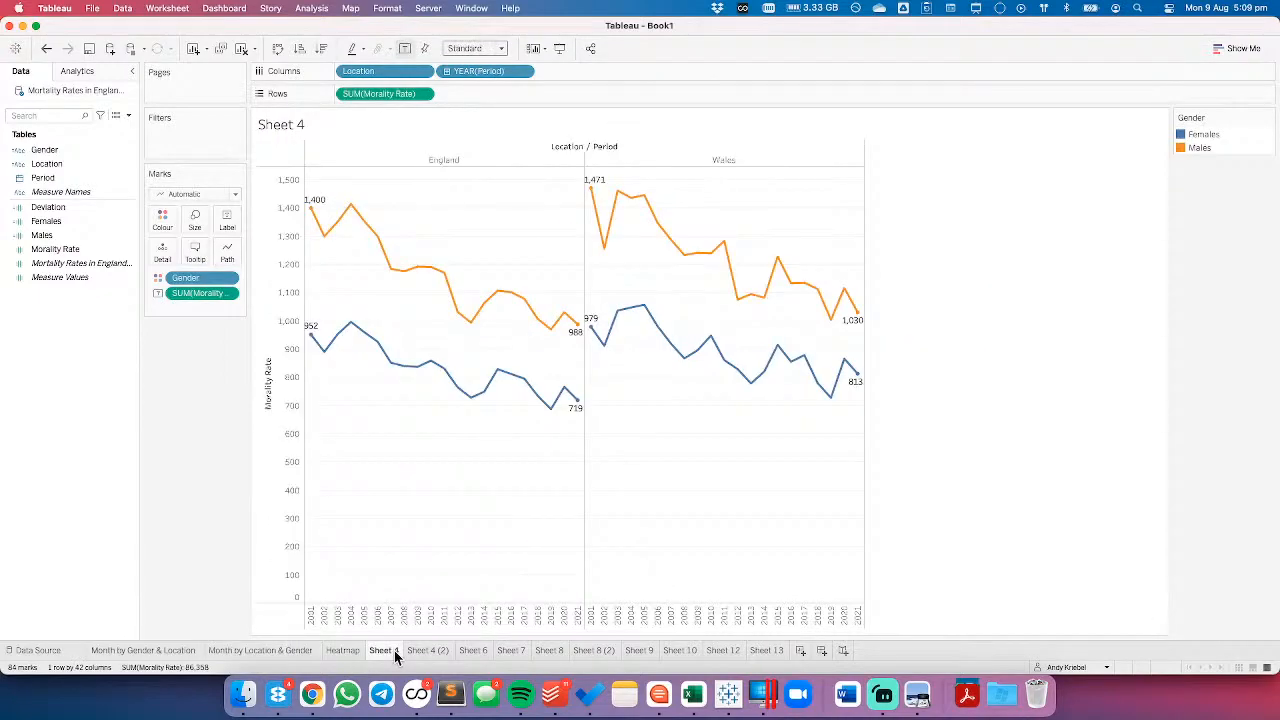
mouse_move(312, 340)
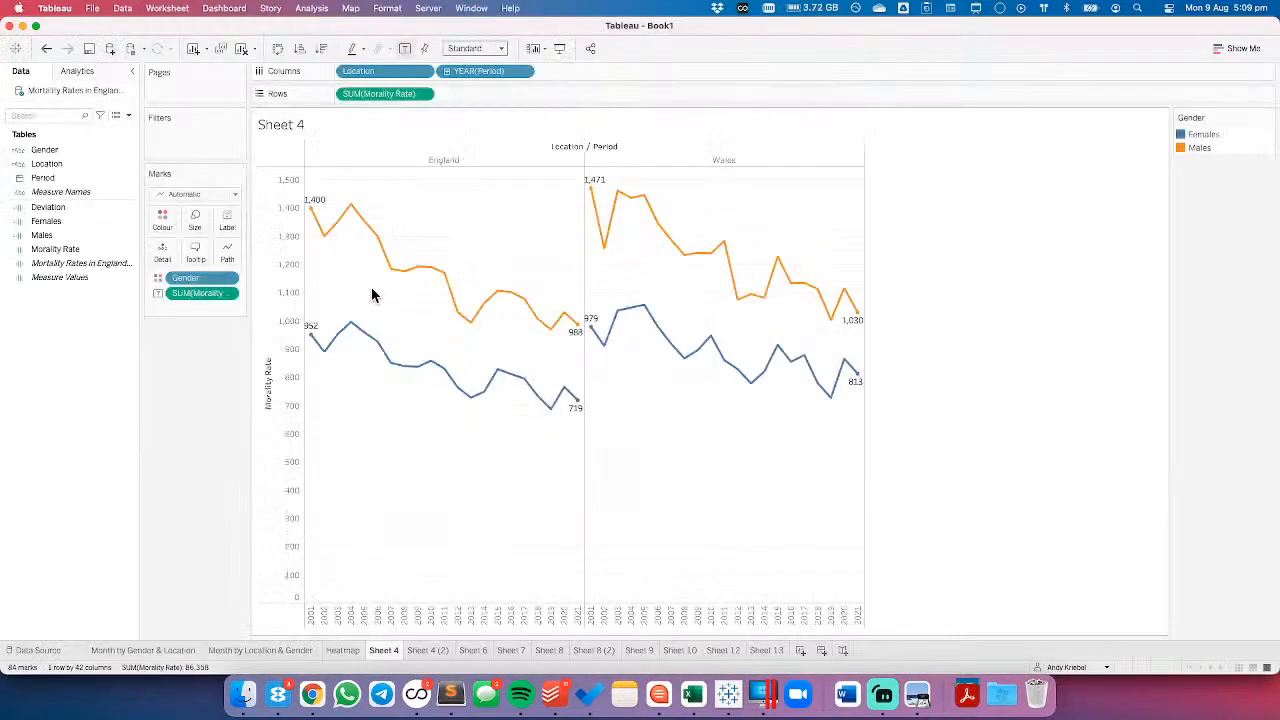
left_click(764, 650)
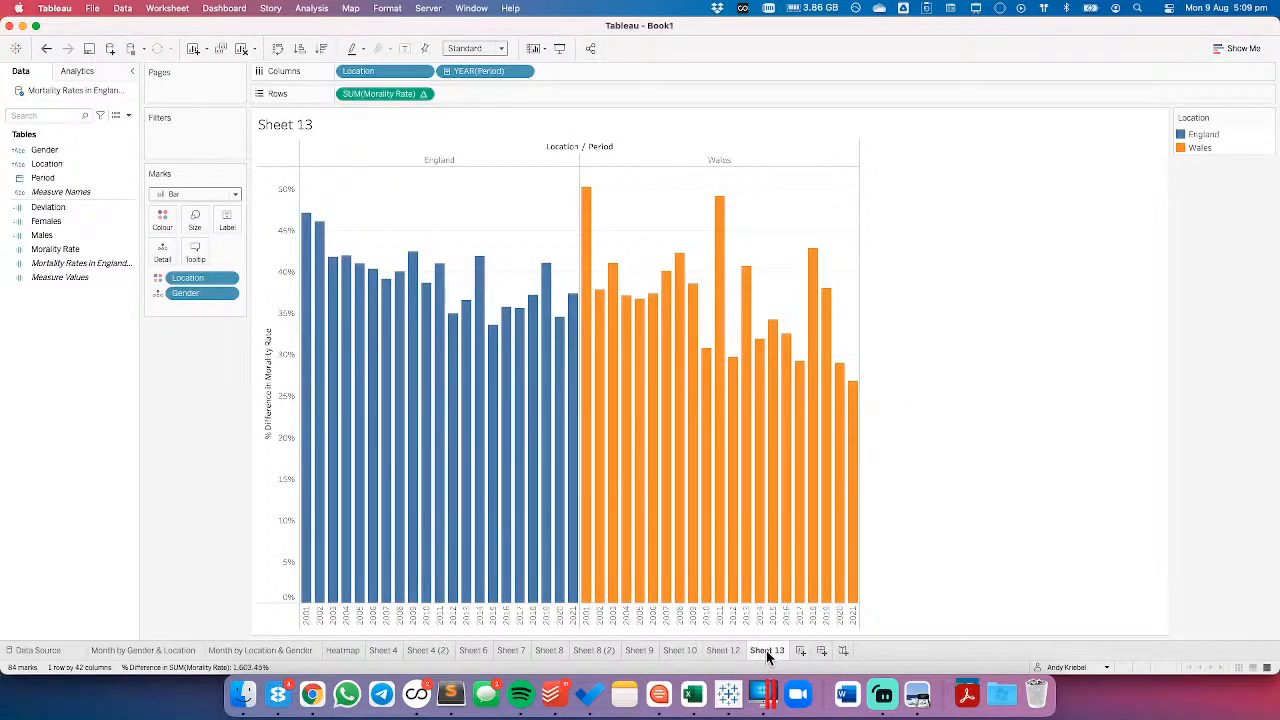
- Create a new worksheet plotting Morality Rate by year of Period as lines coloured by Gender
left_click(800, 650)
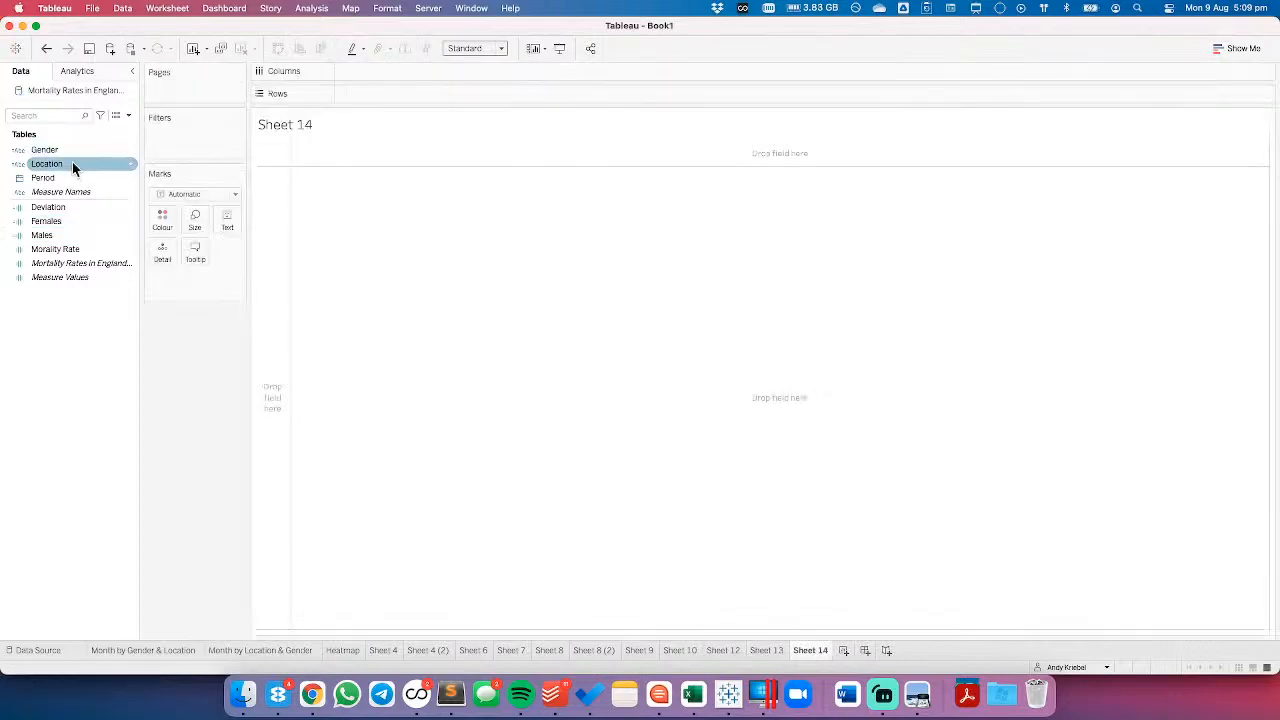
left_click_drag(42, 177, 477, 82)
left_click_drag(55, 249, 387, 93)
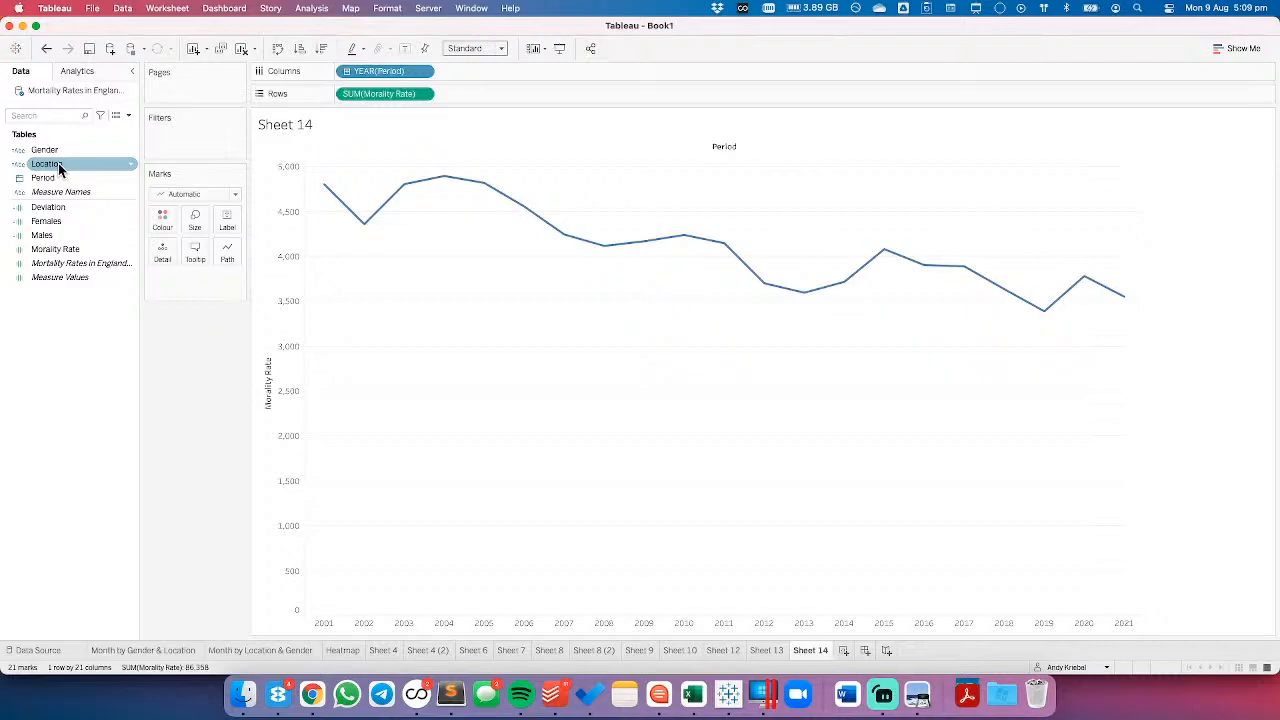
left_click_drag(58, 163, 245, 278)
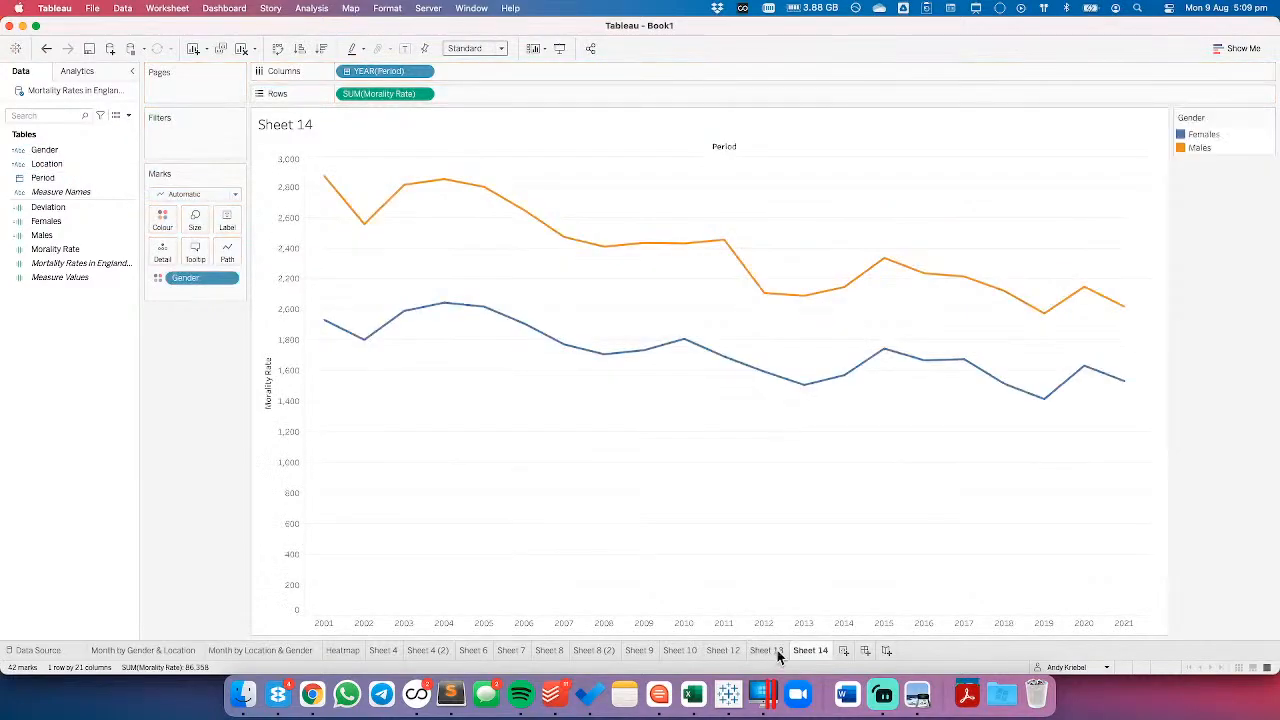
- Try splitting the new line chart into rows by Location and compare its layout with Sheet 13
left_click(773, 650)
left_click(818, 650)
left_click_drag(57, 164, 493, 250)
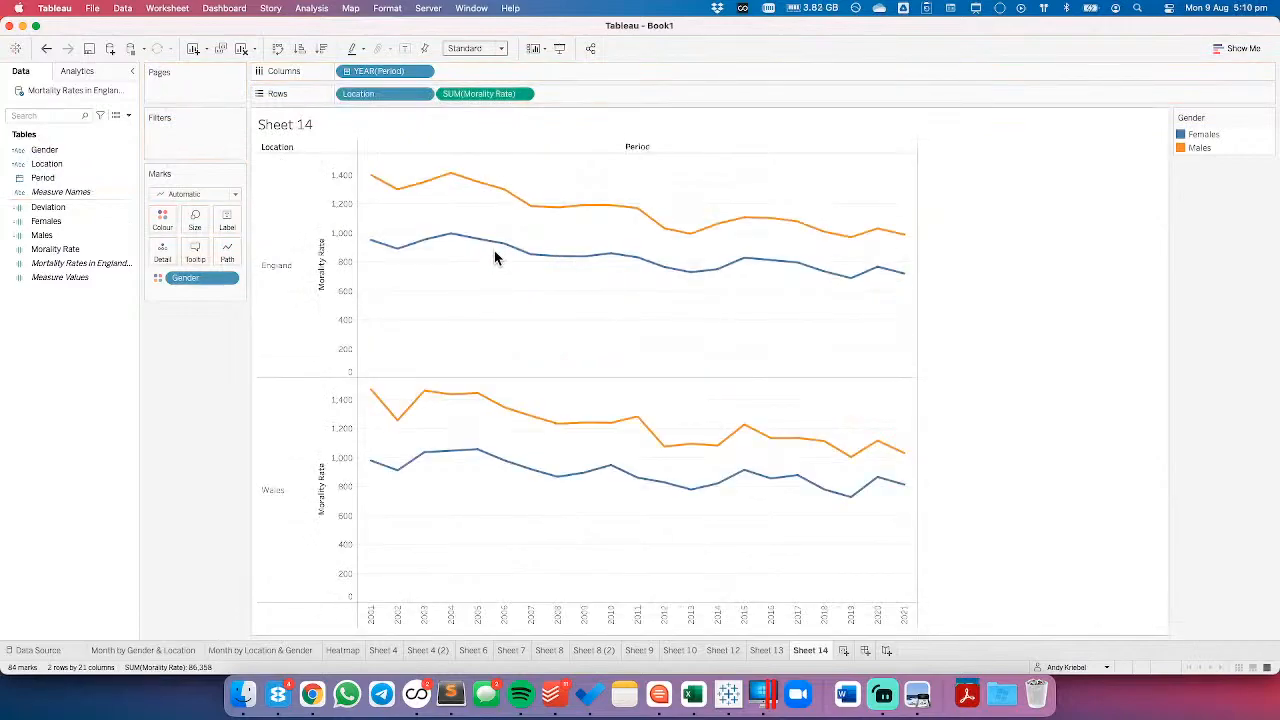
left_click(768, 650)
left_click(810, 650)
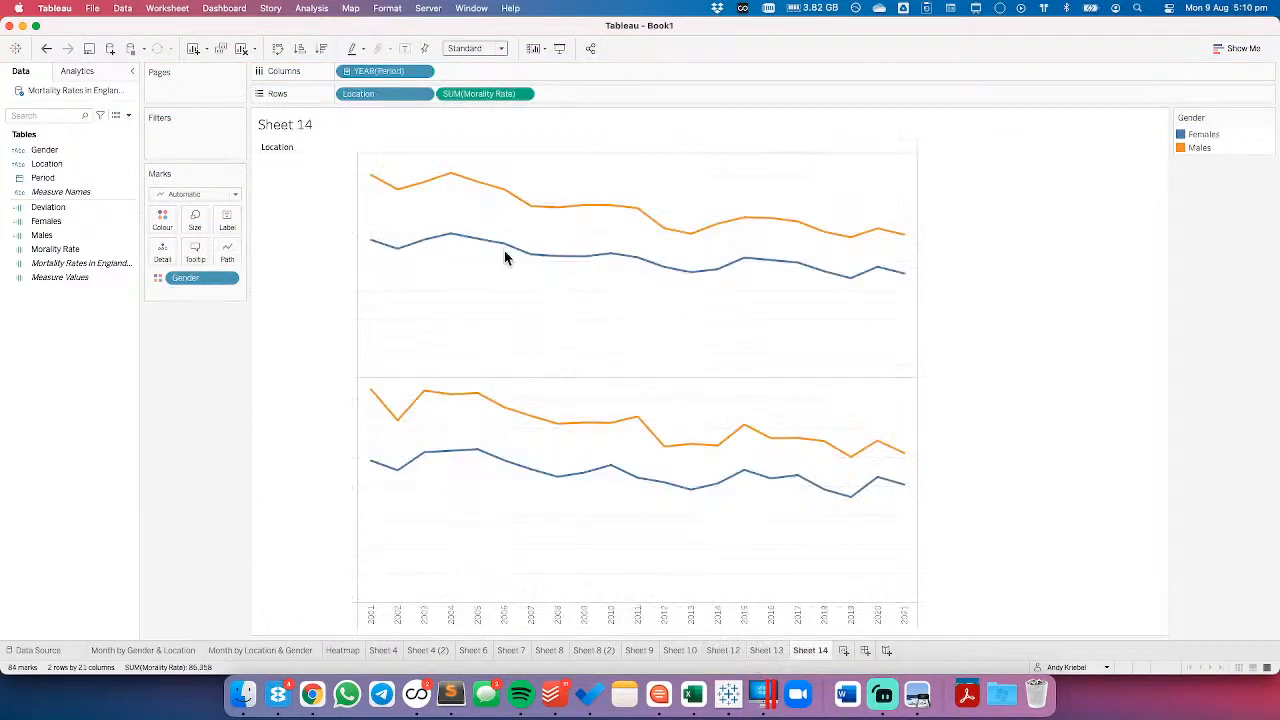
left_click(769, 650)
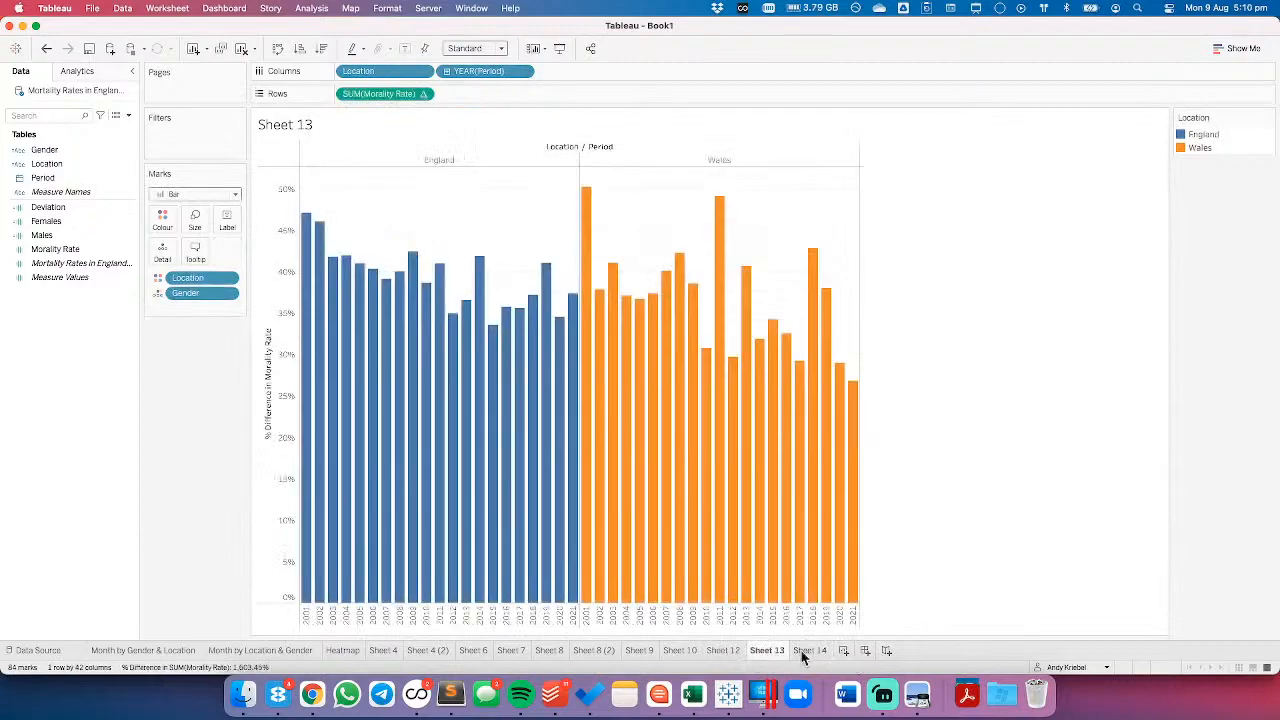
left_click(809, 650)
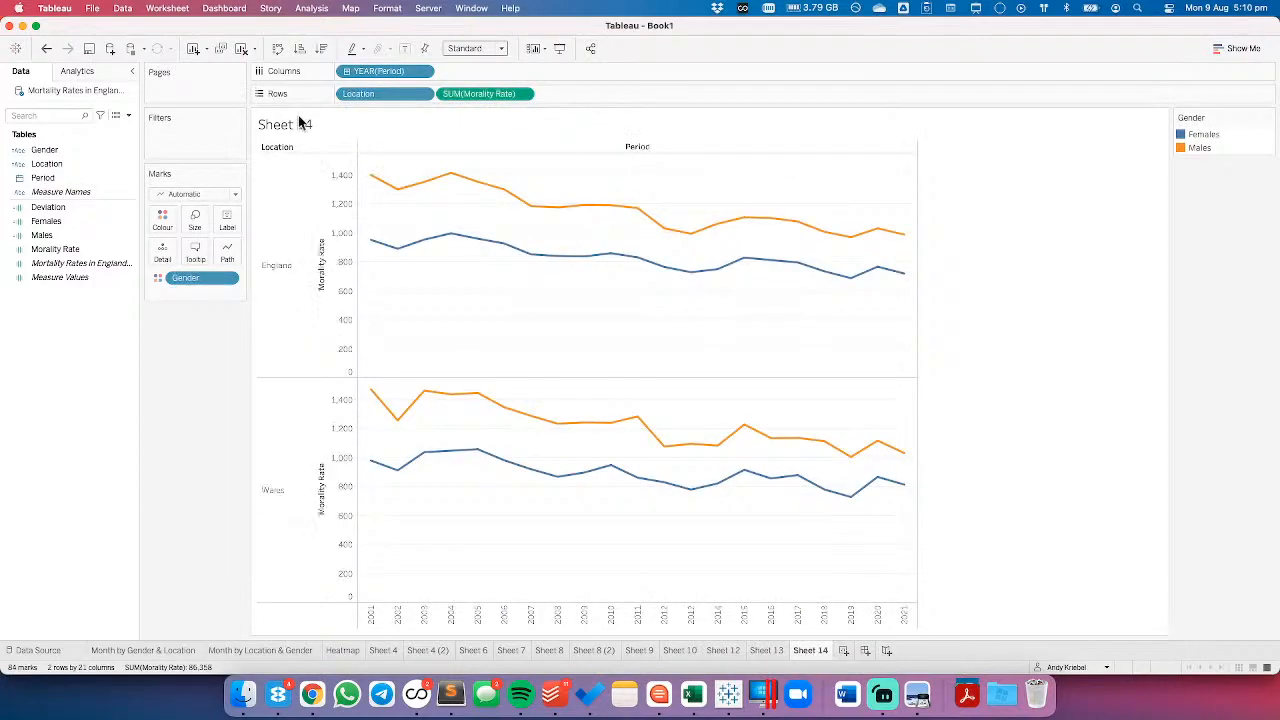
- Split the chart into columns by Gender and colour the lines by Location, checking the layout against Sheet 13
left_click_drag(190, 278, 166, 226)
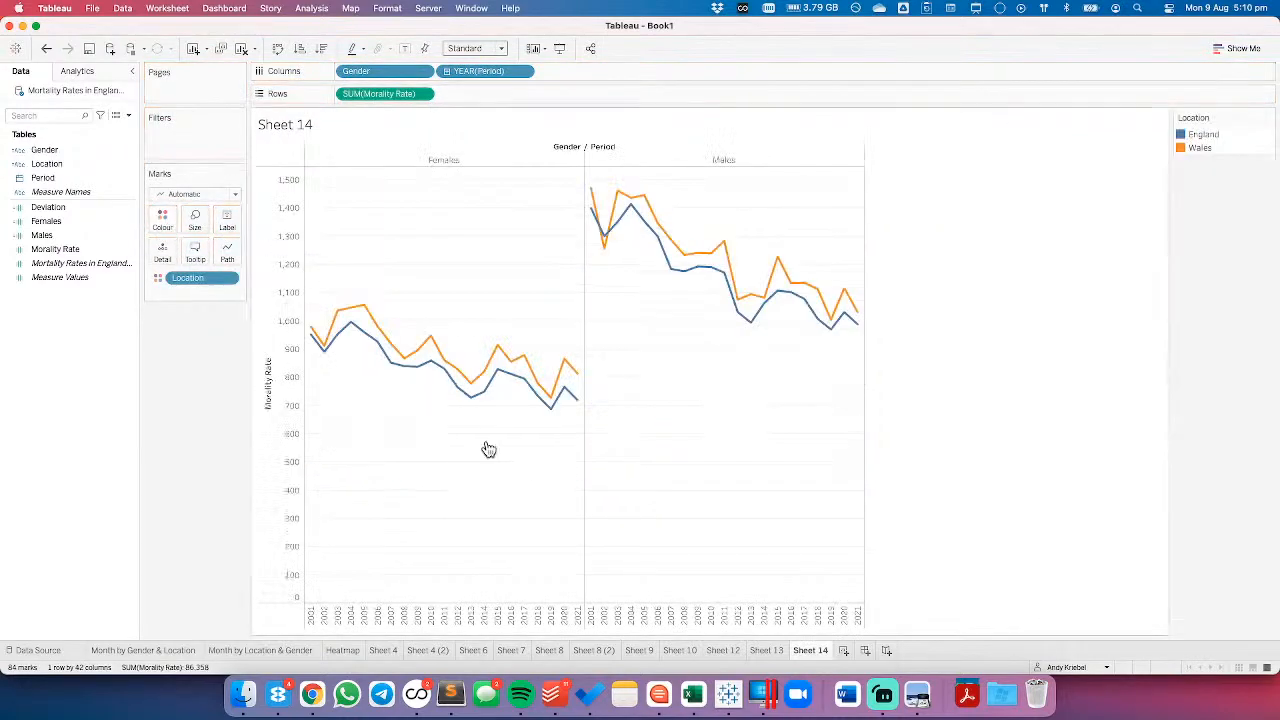
left_click(775, 651)
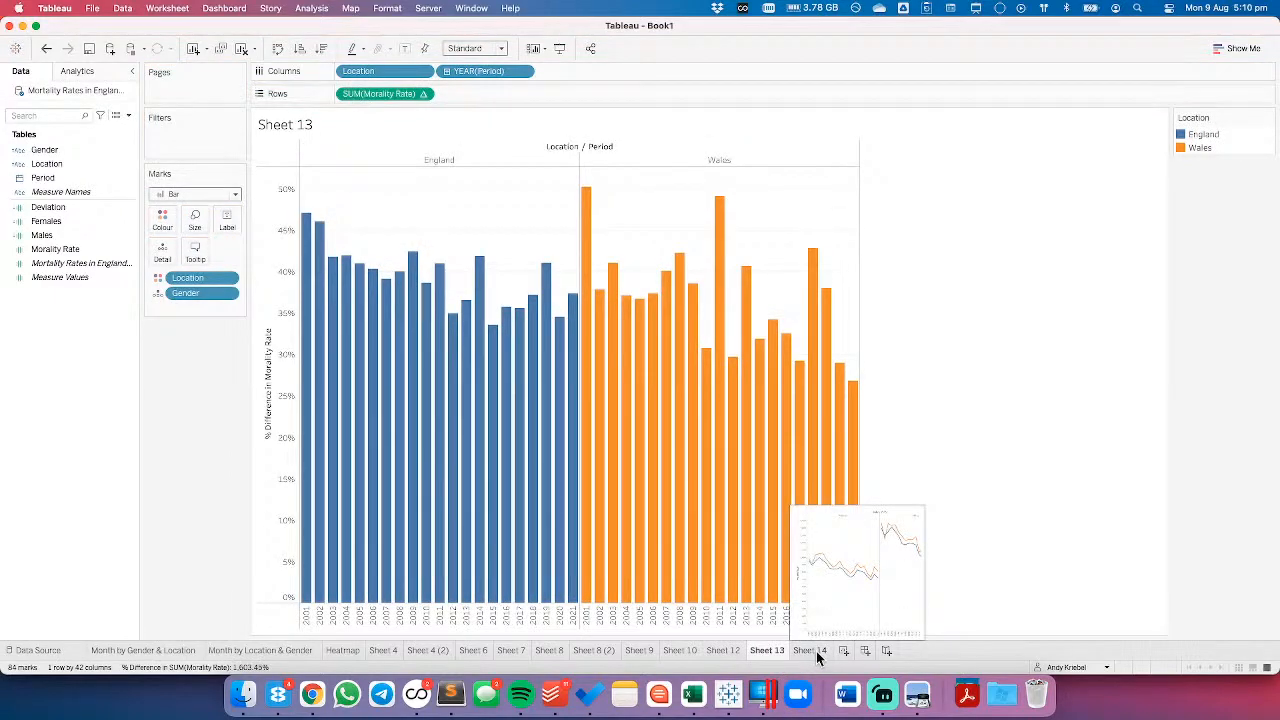
left_click(816, 651)
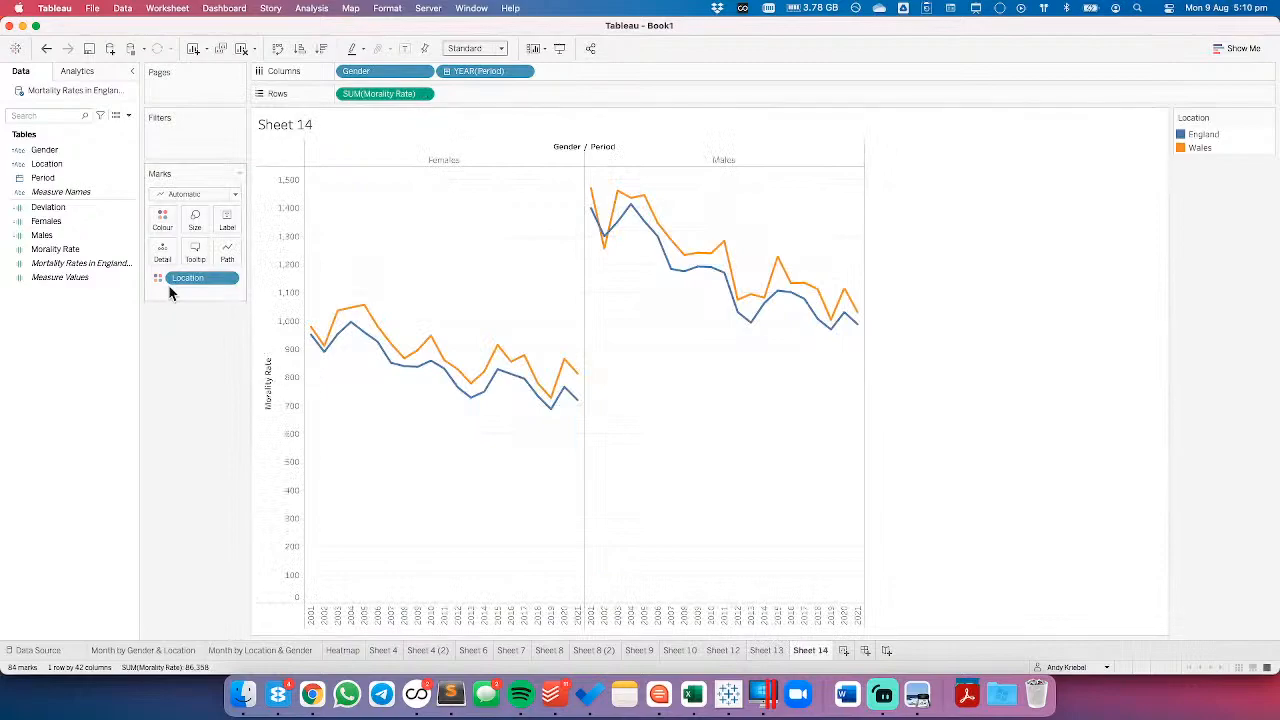
- Add a Percent Difference From table calculation to Morality Rate, computed using specific dimensions with Year of Period excluded
left_click(424, 95)
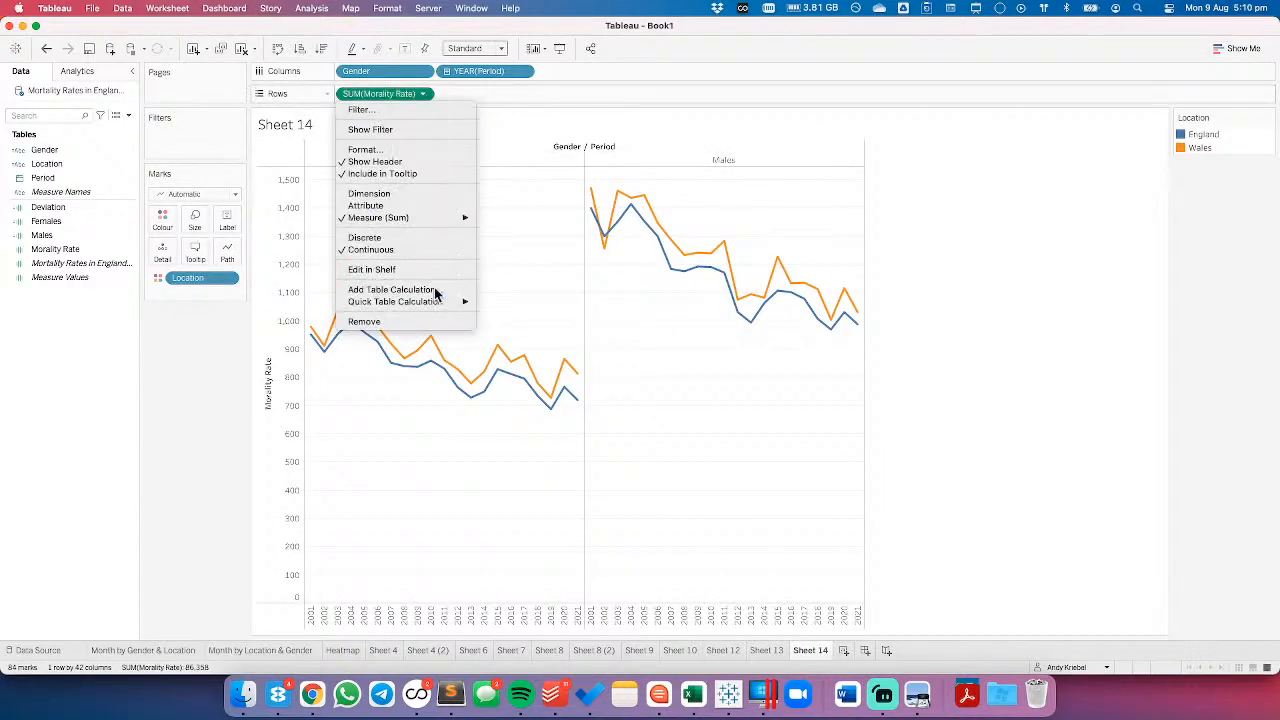
left_click(435, 290)
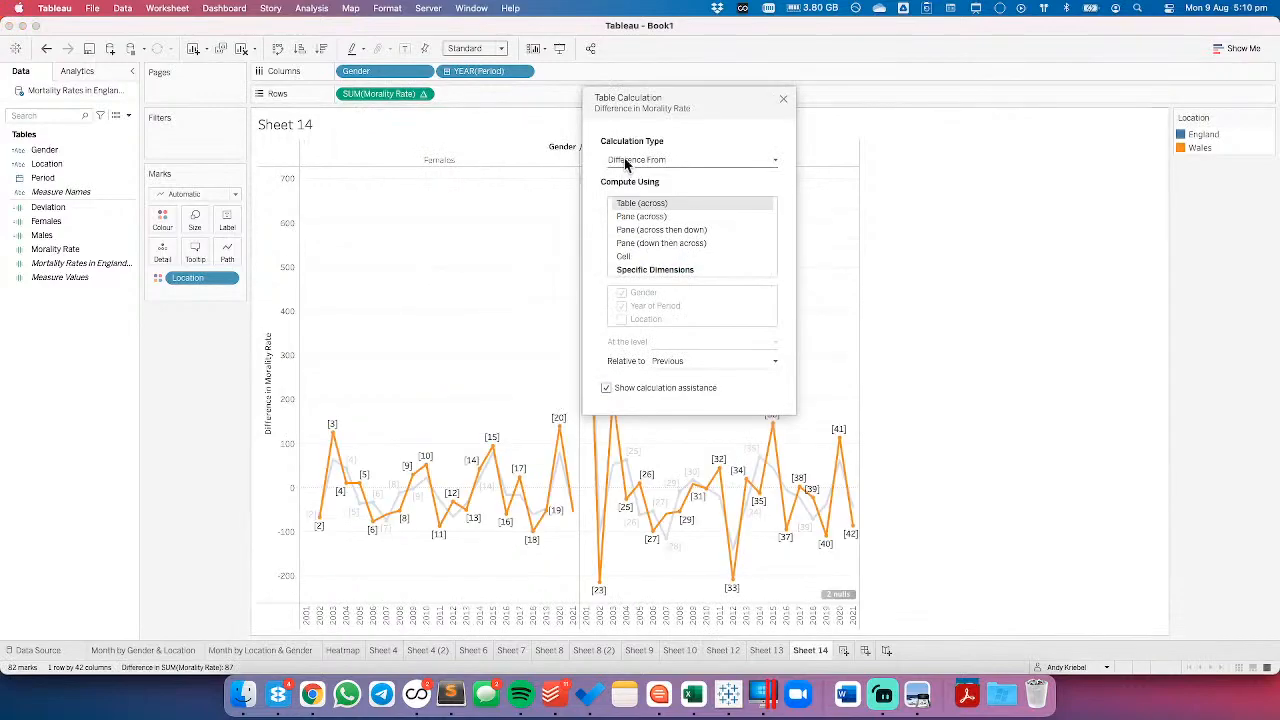
left_click(626, 162)
left_click(632, 184)
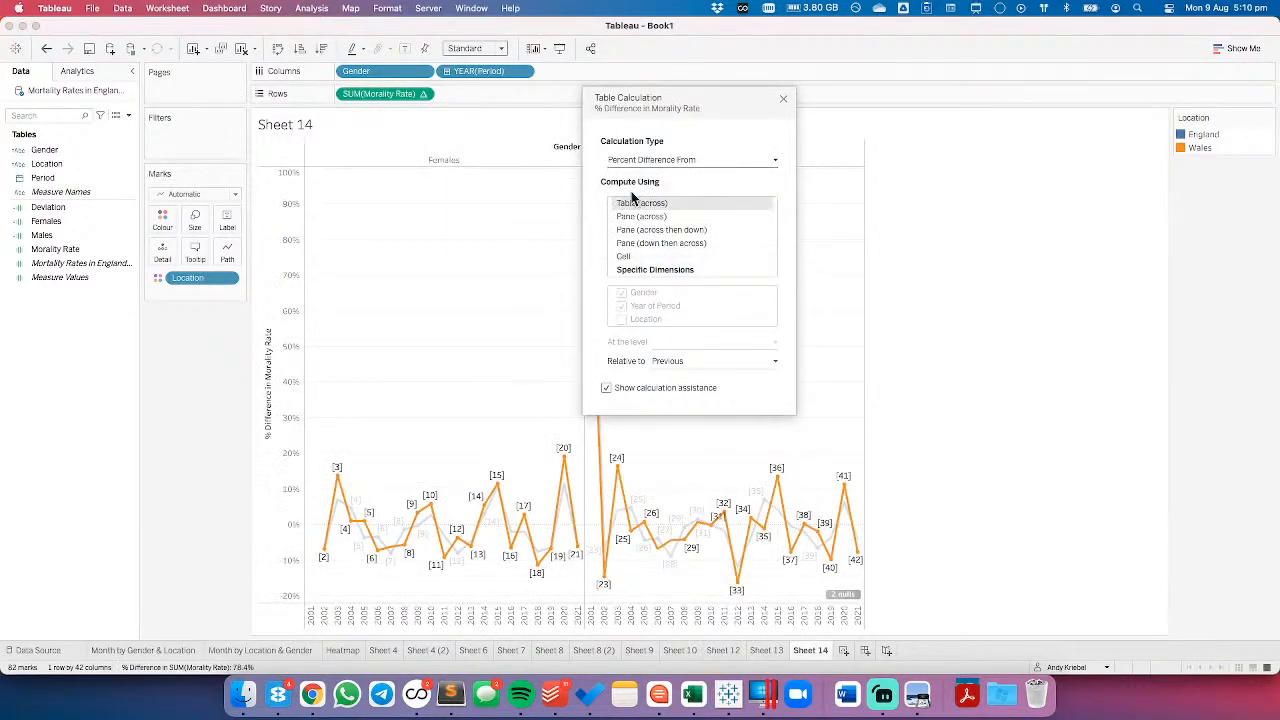
left_click(645, 270)
left_click(622, 305)
- Try computing over both Gender and Location, inspect the reference options, and return to Gender alone to inspect them again
left_click(621, 320)
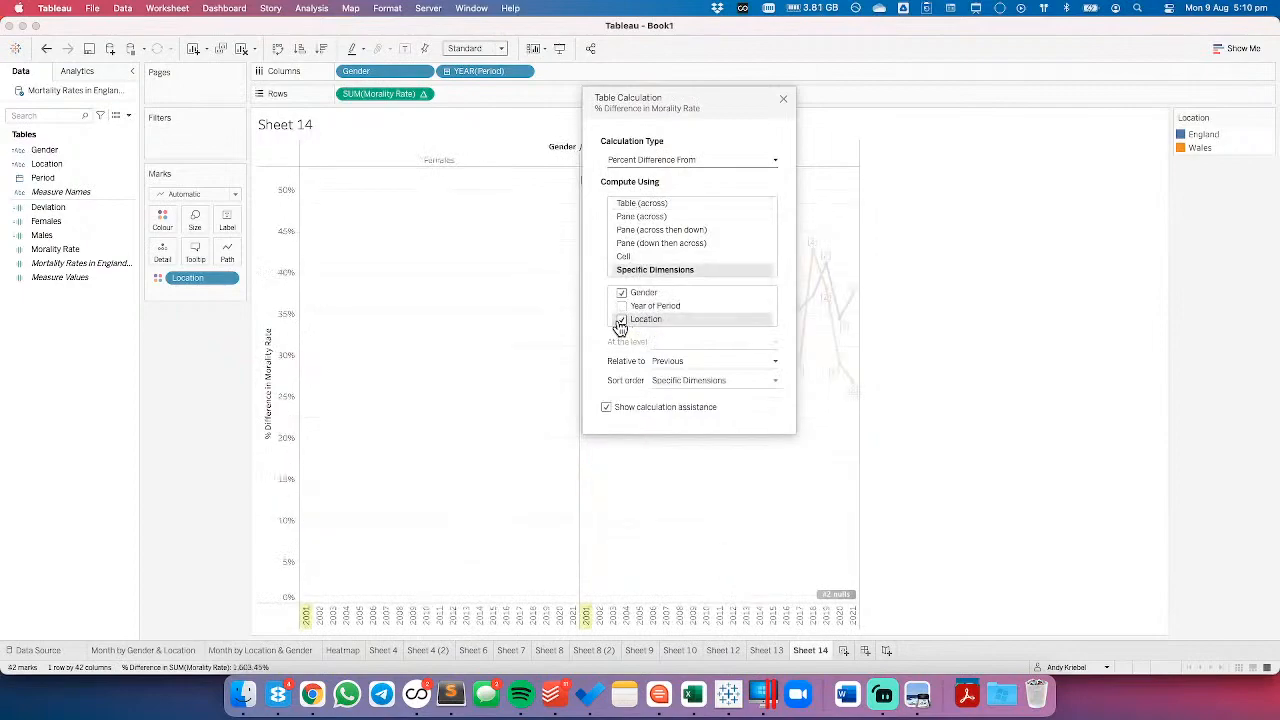
left_click(672, 361)
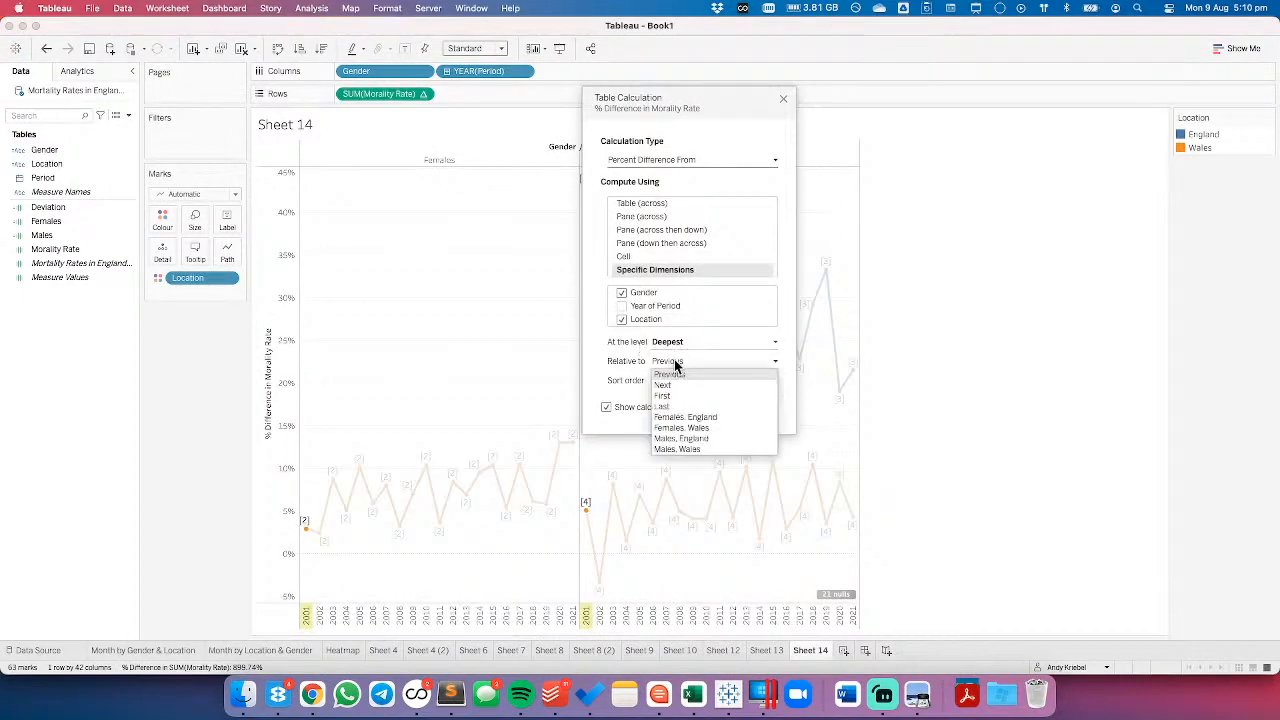
left_click(617, 363)
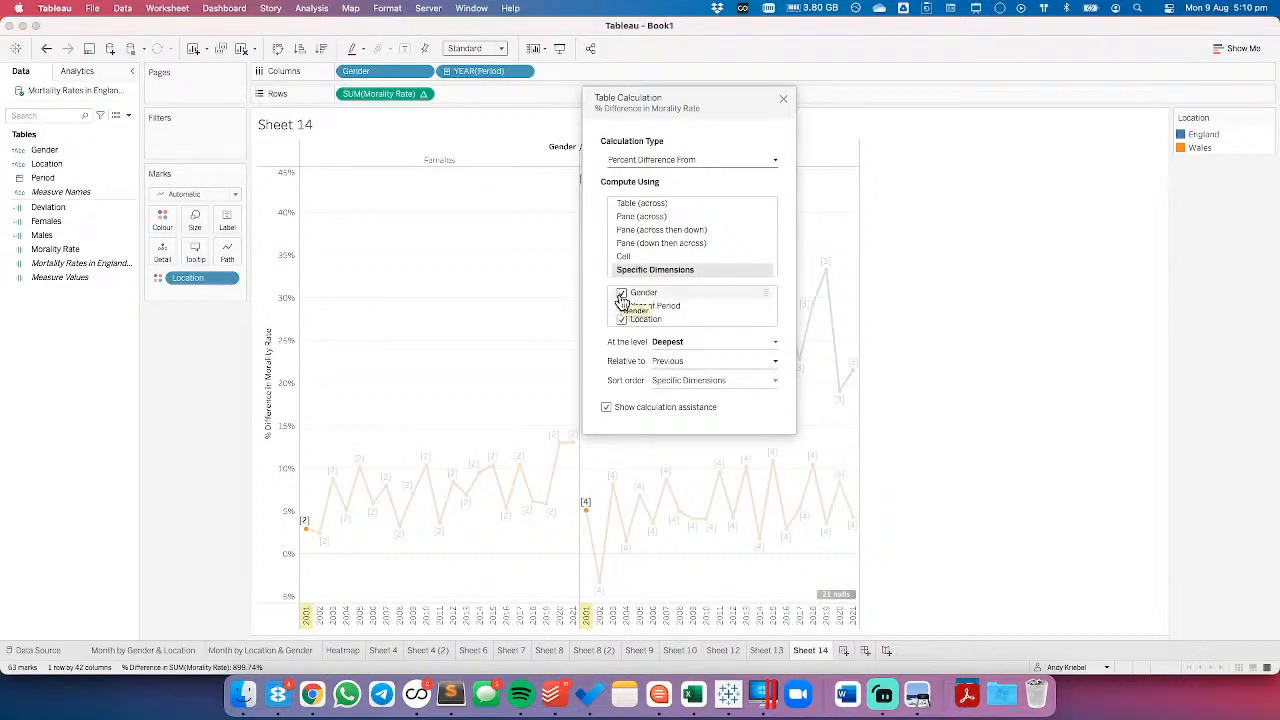
left_click(622, 319)
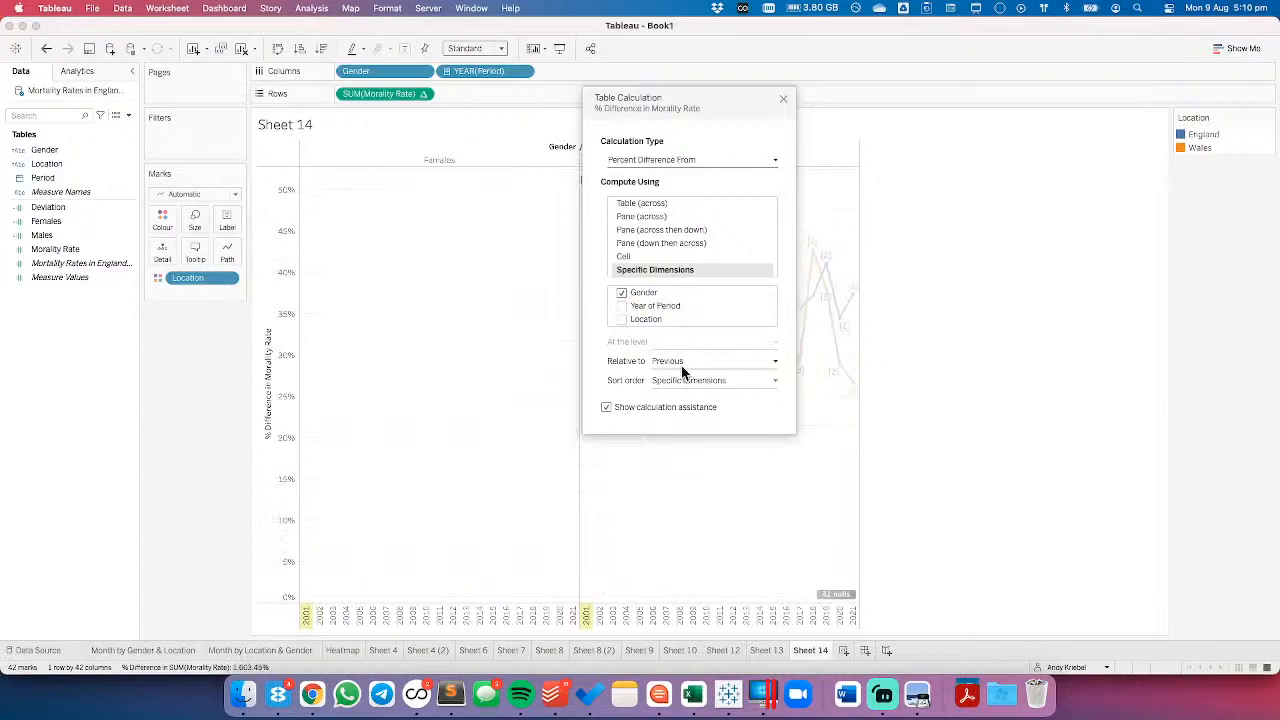
left_click(671, 362)
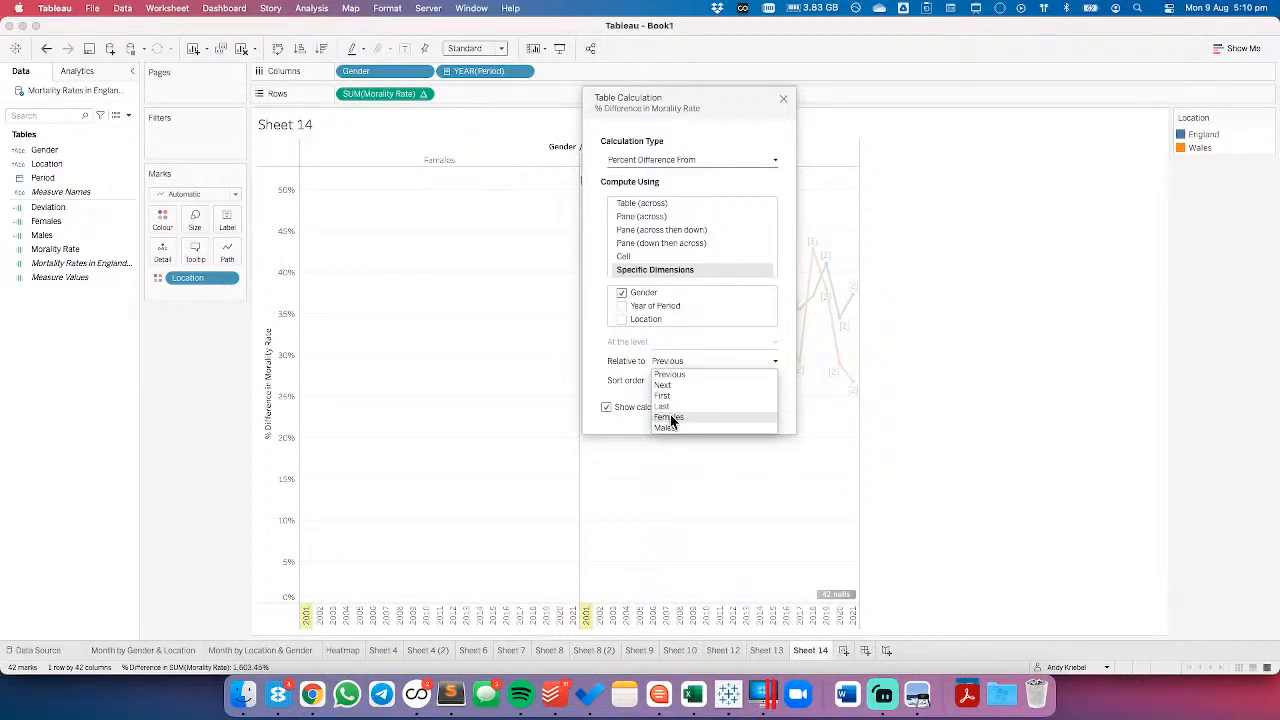
left_click(628, 376)
- Compute the percent difference over Location only, relative to England, and close the table calculation settings
left_click(621, 293)
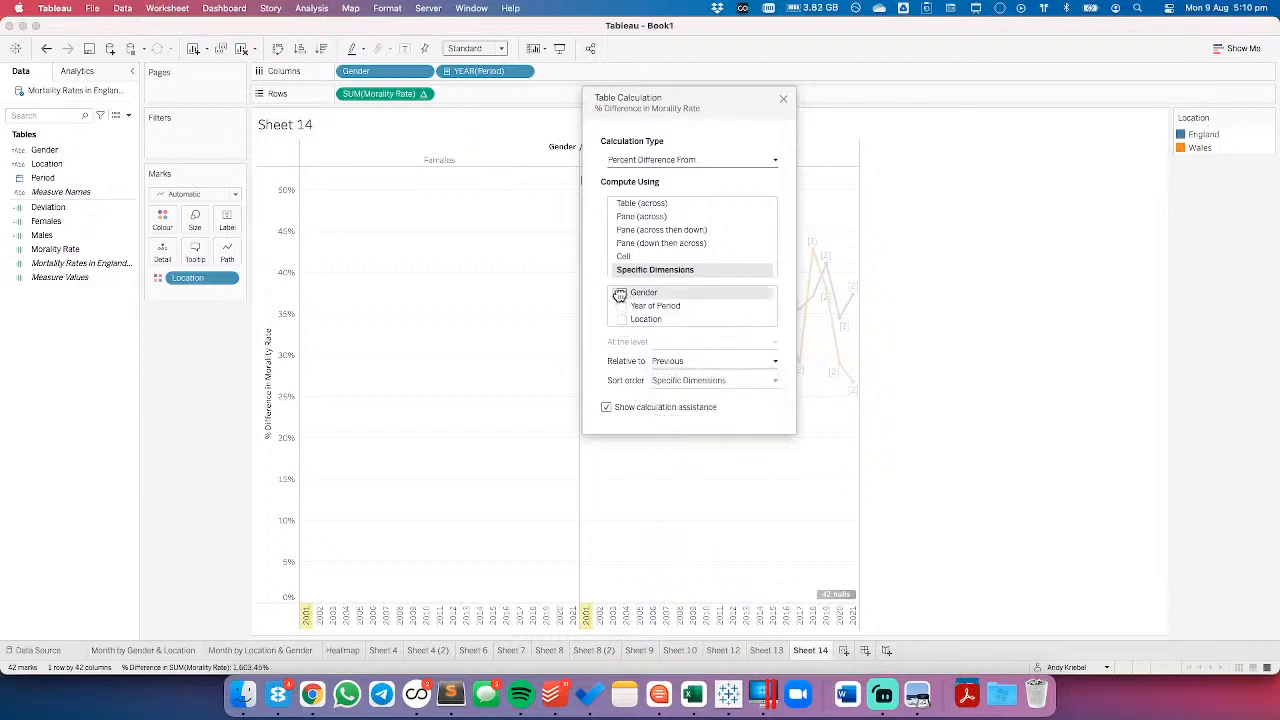
left_click(622, 320)
left_click(668, 361)
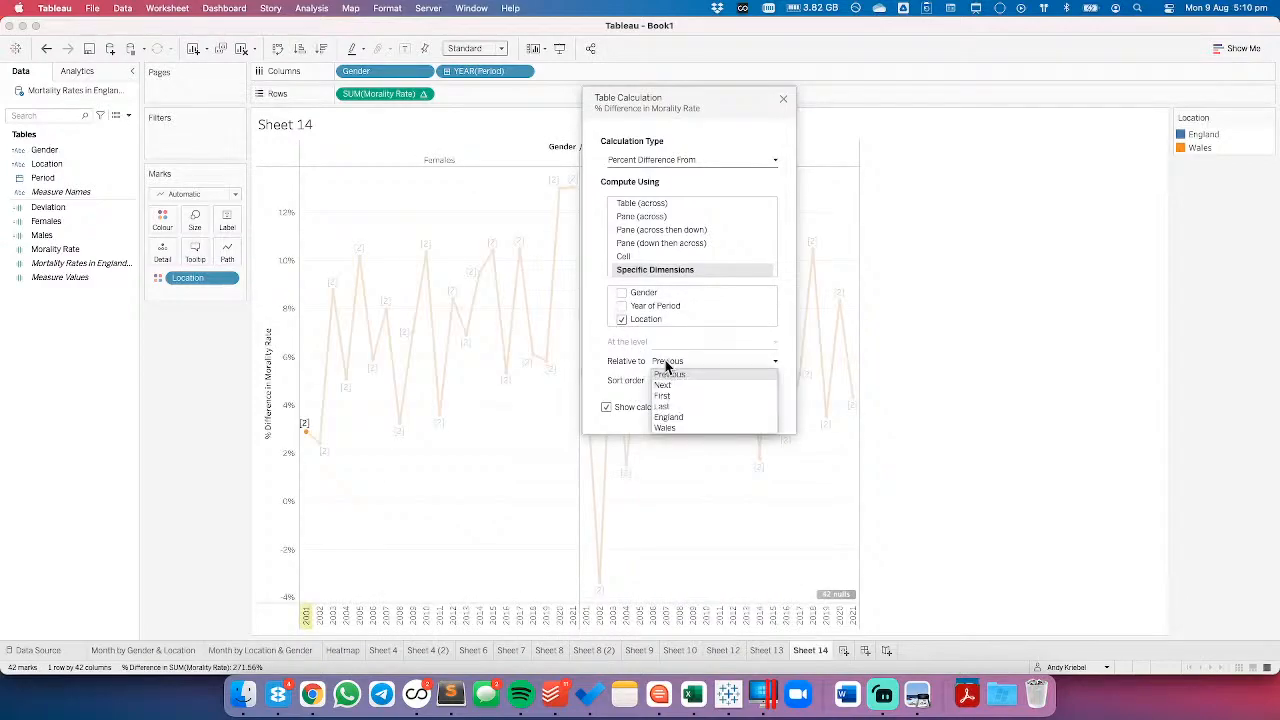
left_click(669, 417)
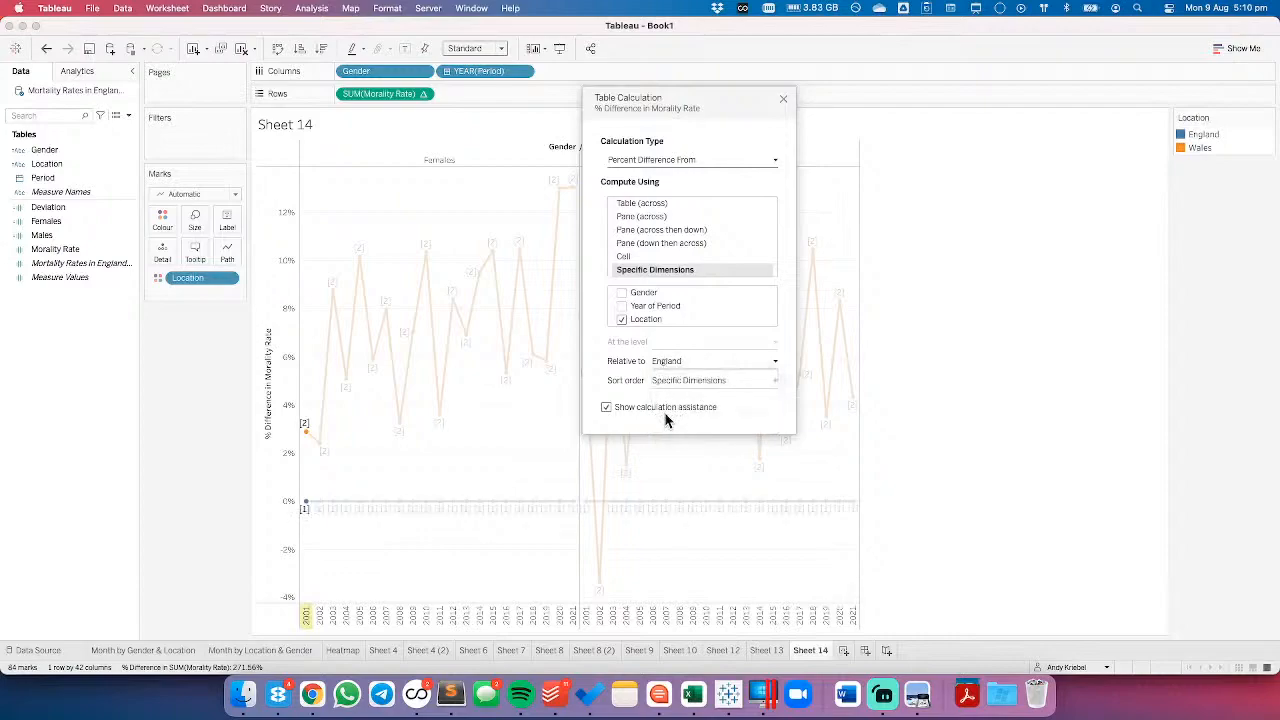
left_click(783, 102)
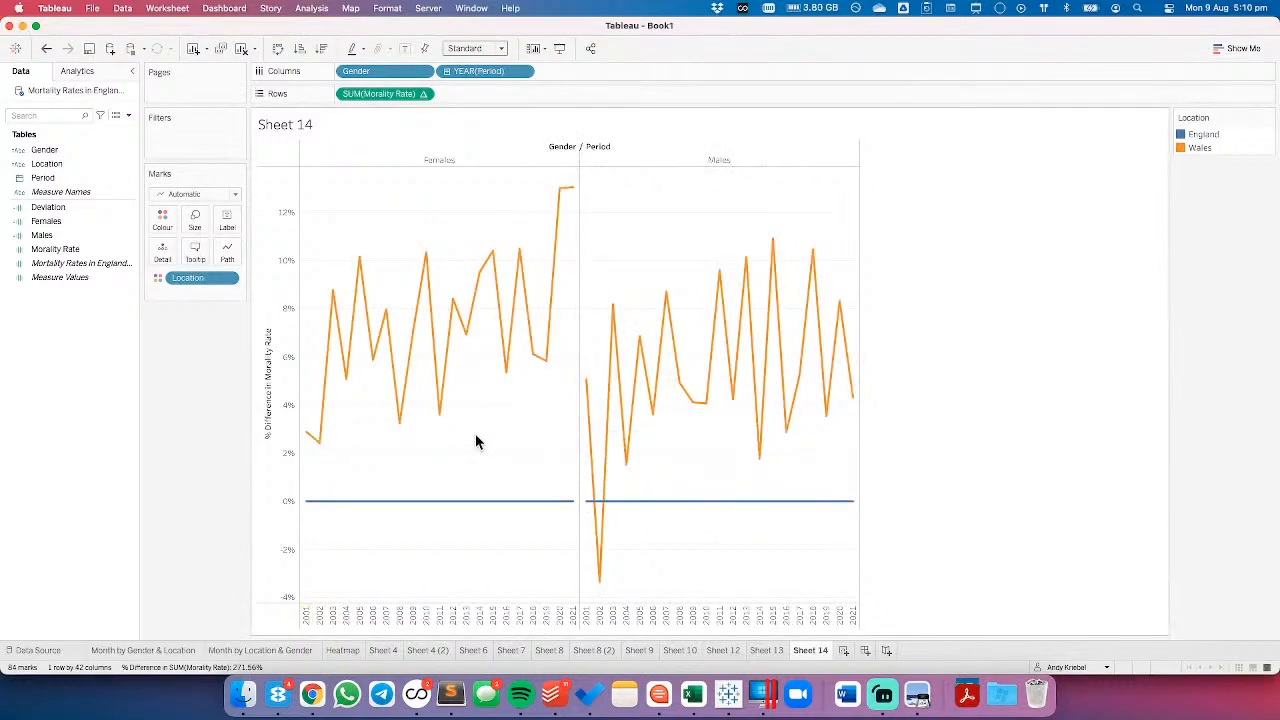
- Change the chart's mark type to Bar and compare it with the Month by Location & Gender line chart
left_click(185, 194)
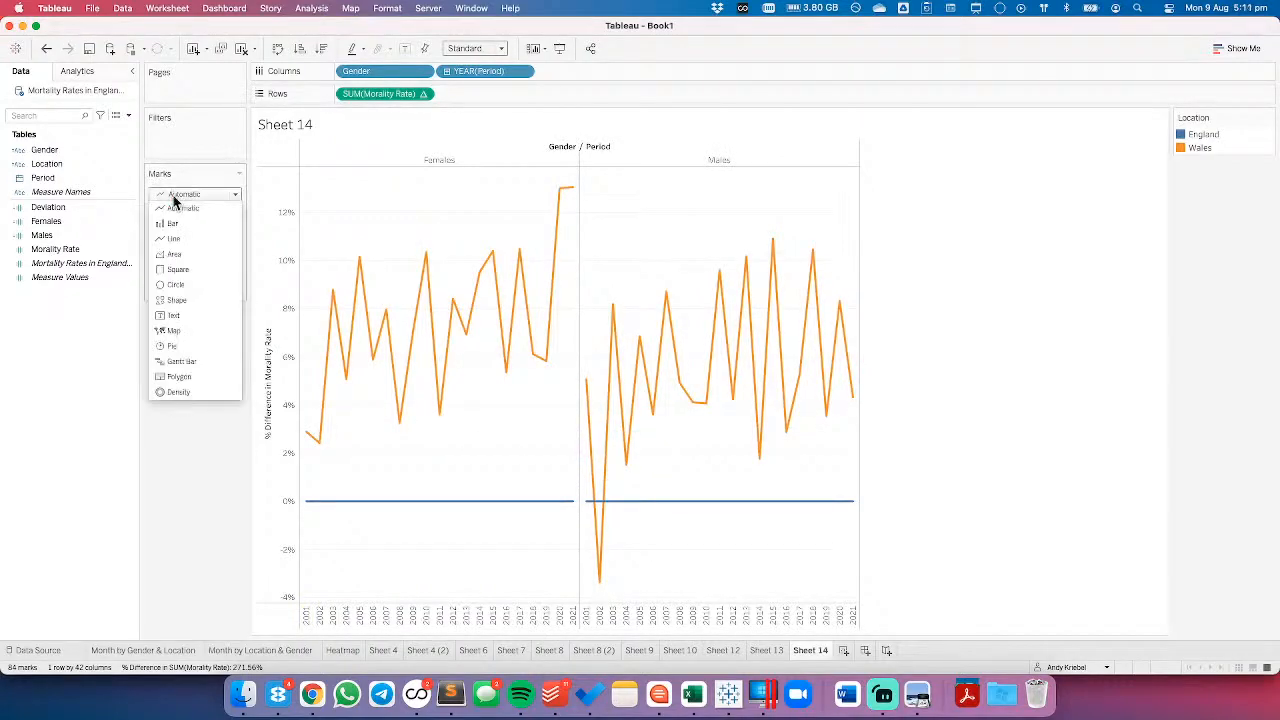
left_click(174, 225)
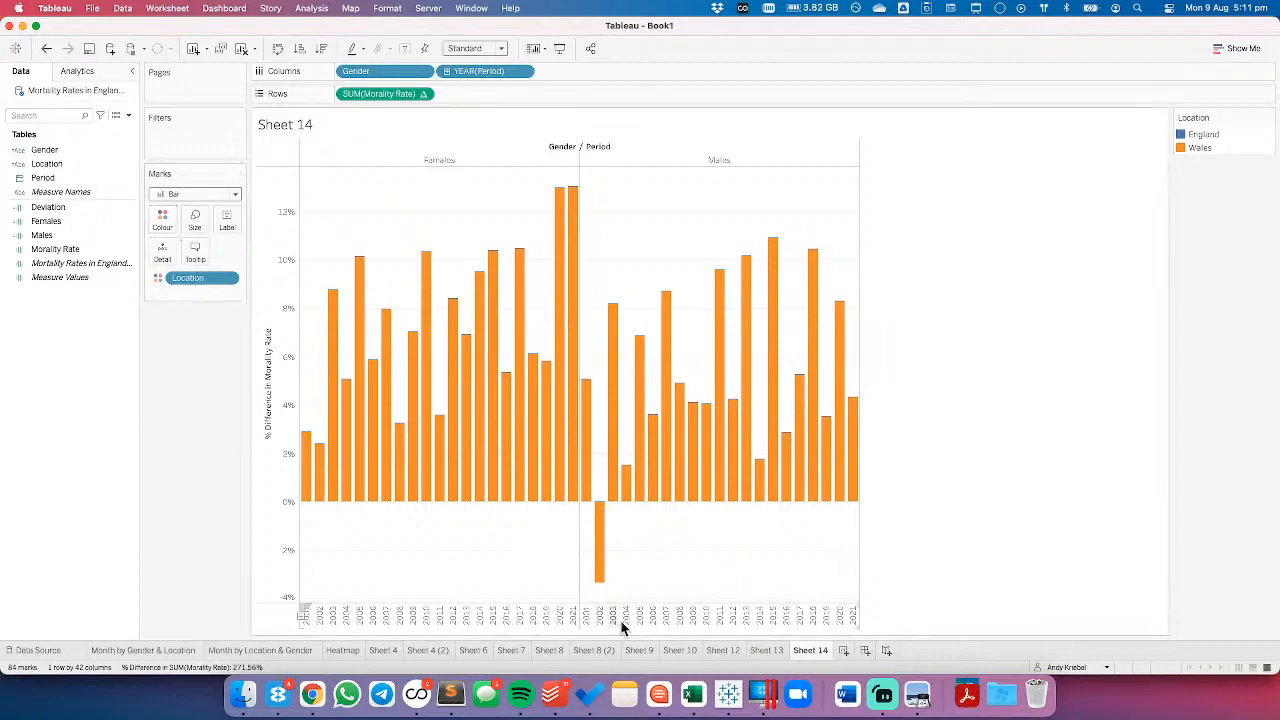
left_click(250, 654)
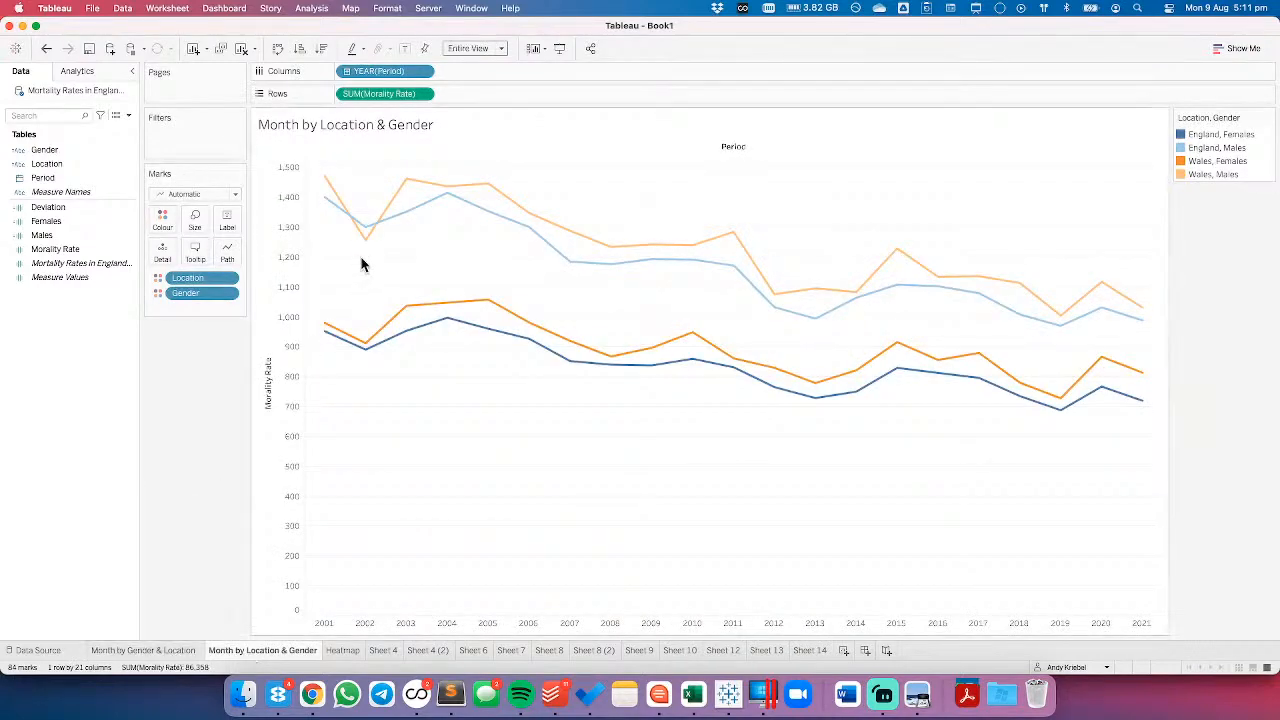
left_click(815, 651)
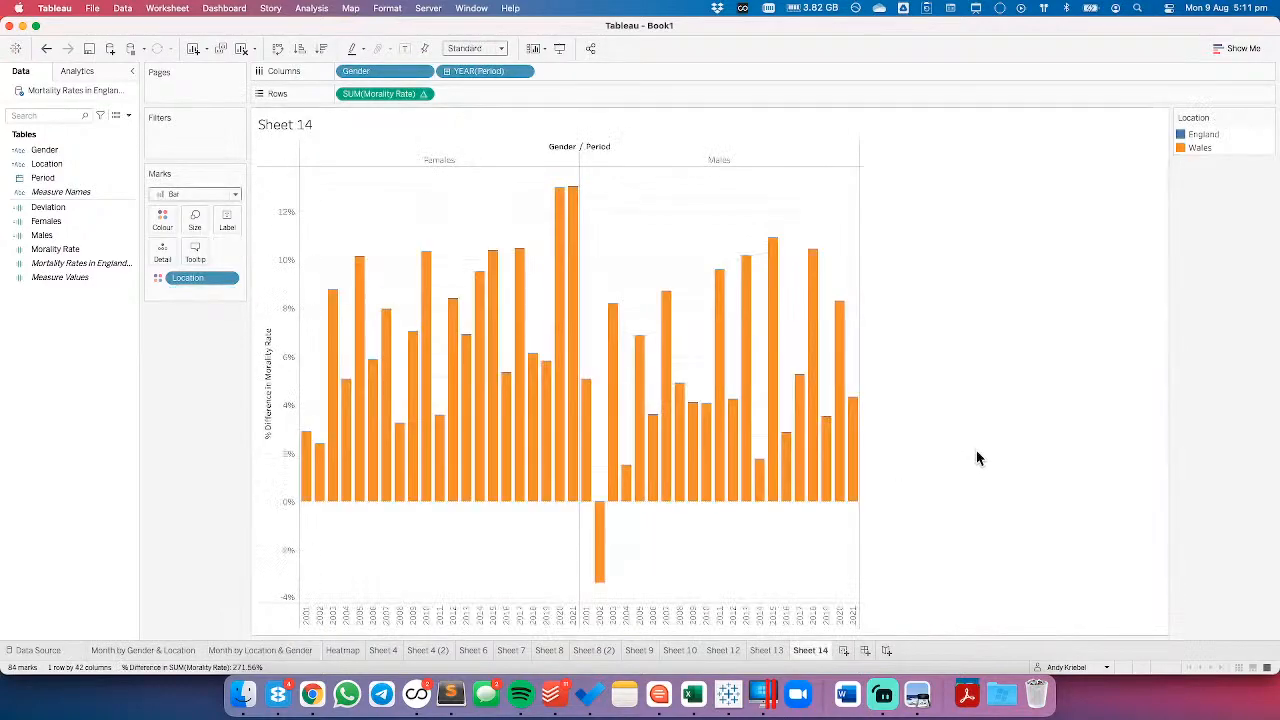
- Colour the bars by Gender with Location kept as detail, and fit the chart to the entire view
left_click_drag(185, 279, 163, 252)
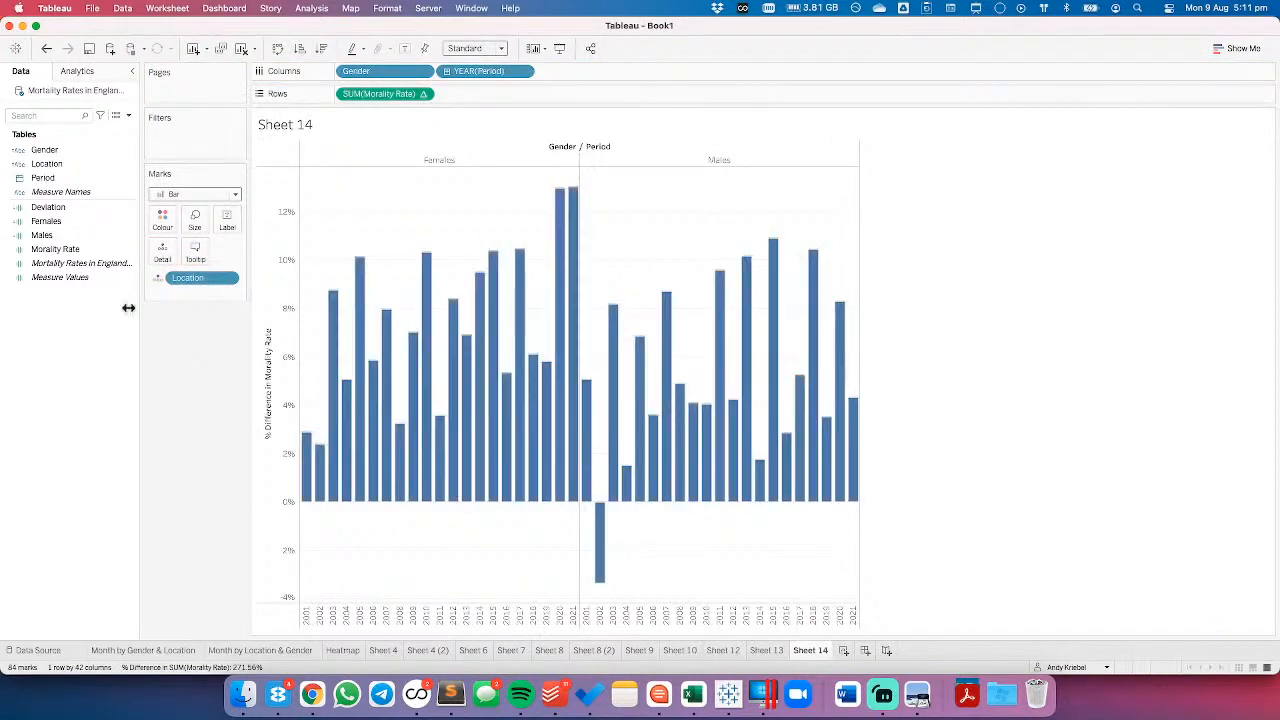
left_click_drag(44, 150, 166, 226)
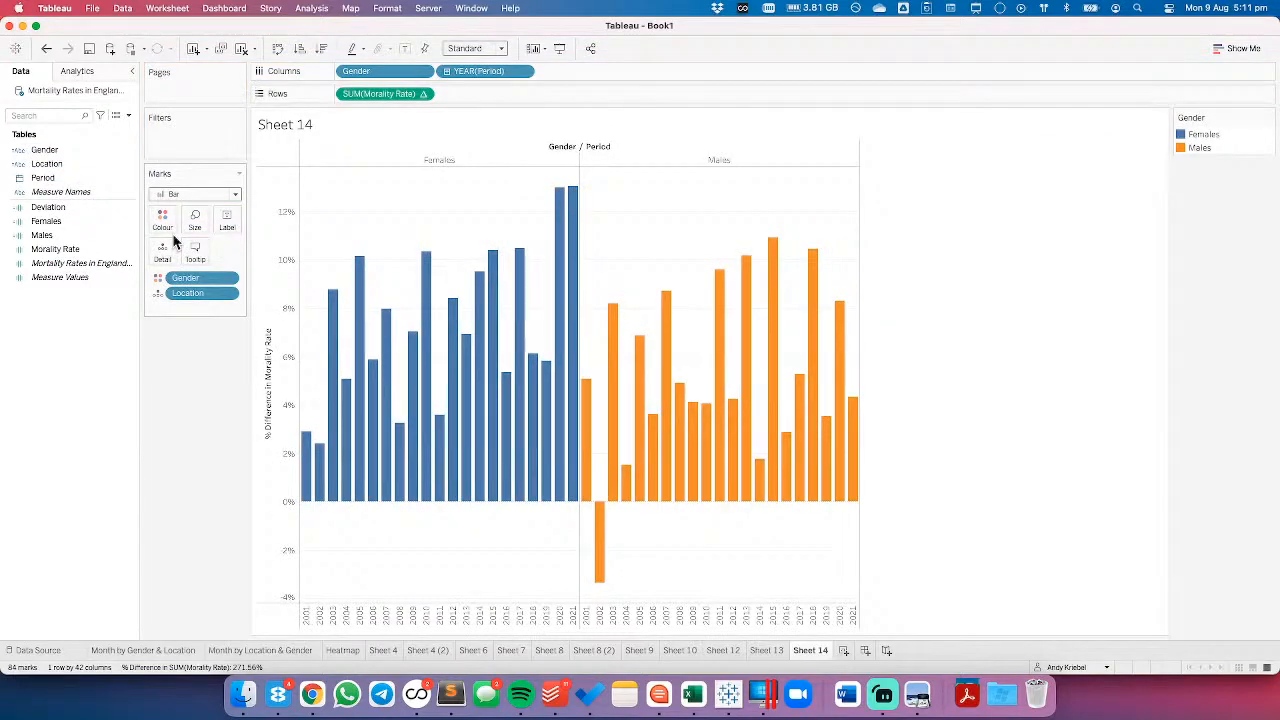
left_click(484, 48)
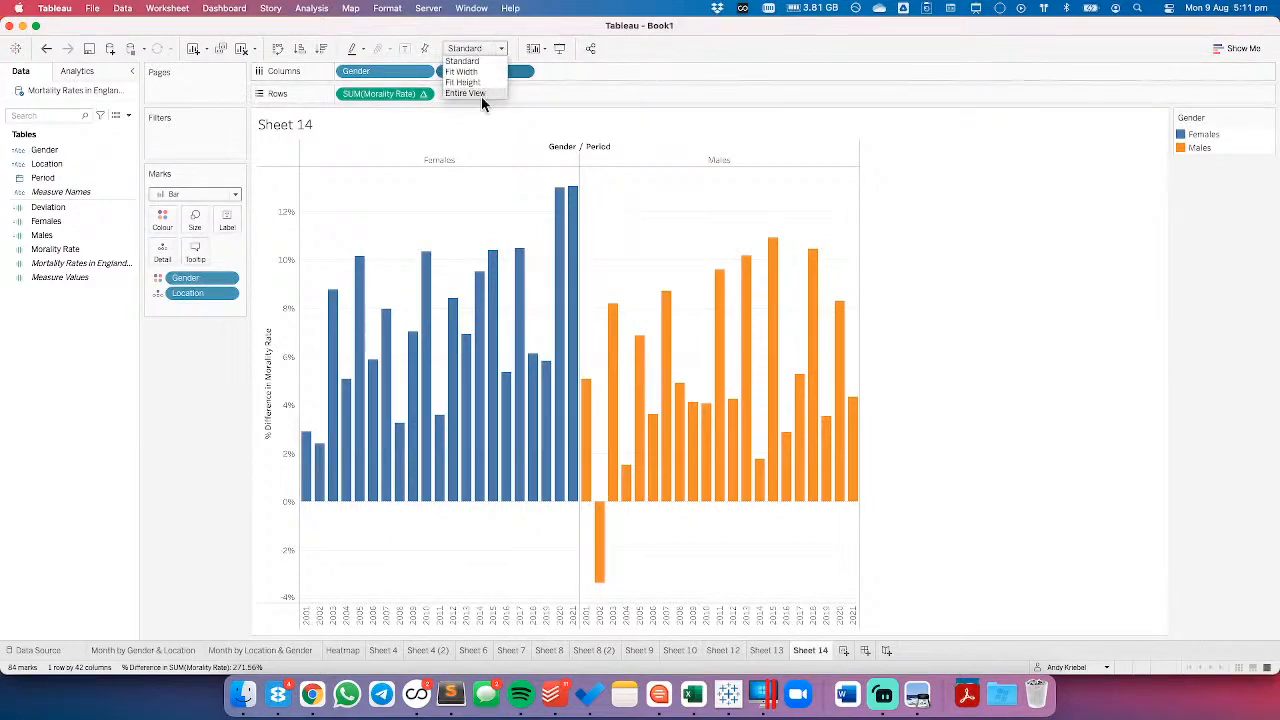
left_click(478, 93)
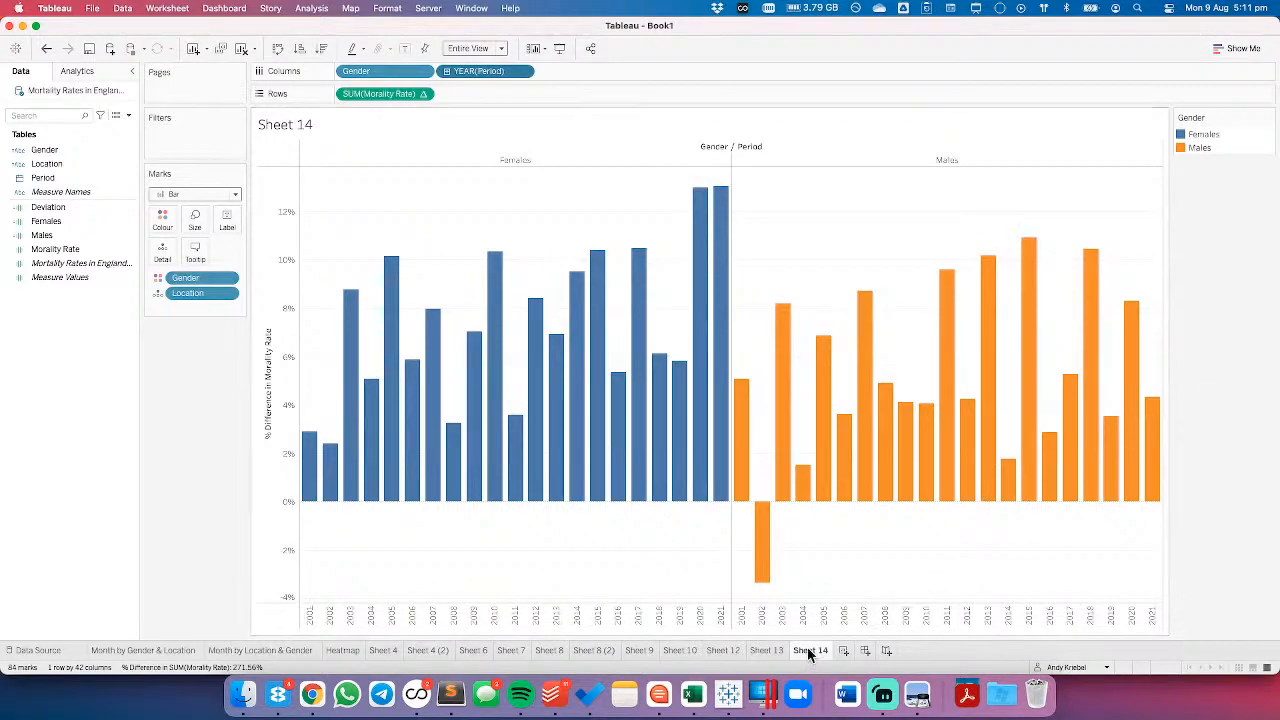
- Rename Sheet 14 as "Wales vs. England" and Sheet 13 as "Male vs. Female"
type("Wales vs. England")
key("Return")
left_click(775, 648)
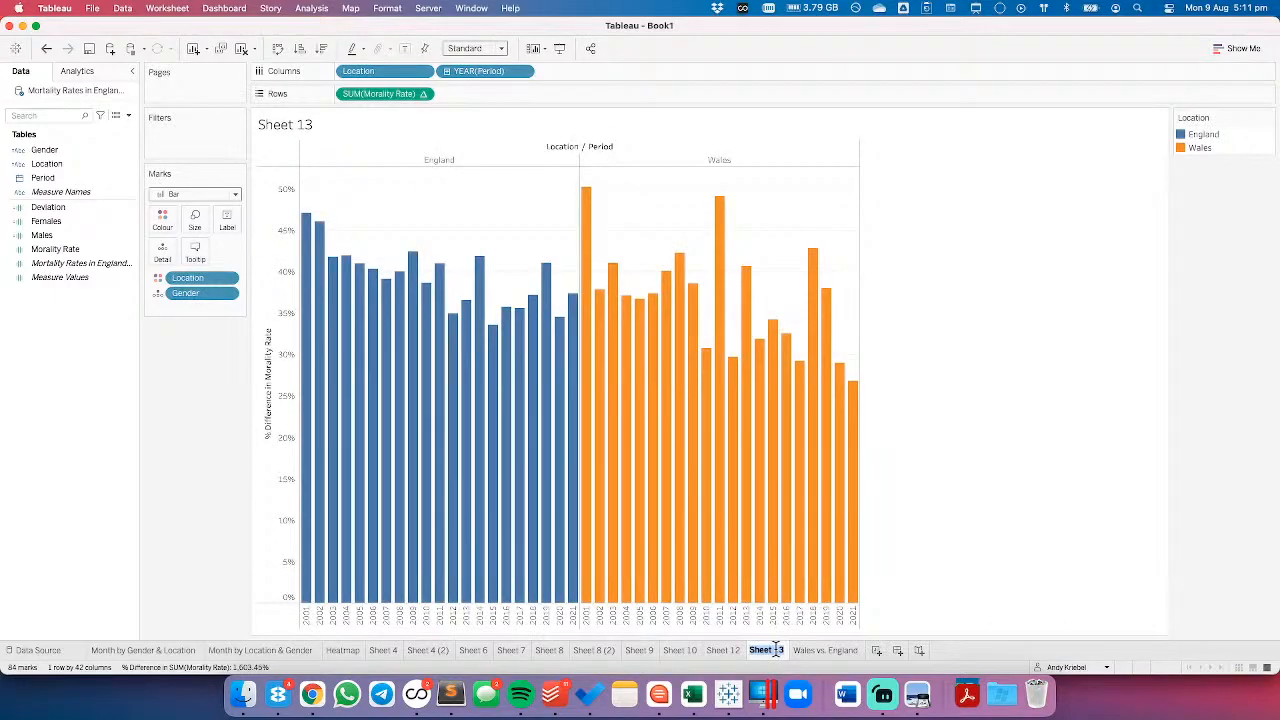
type("Male vs. Female")
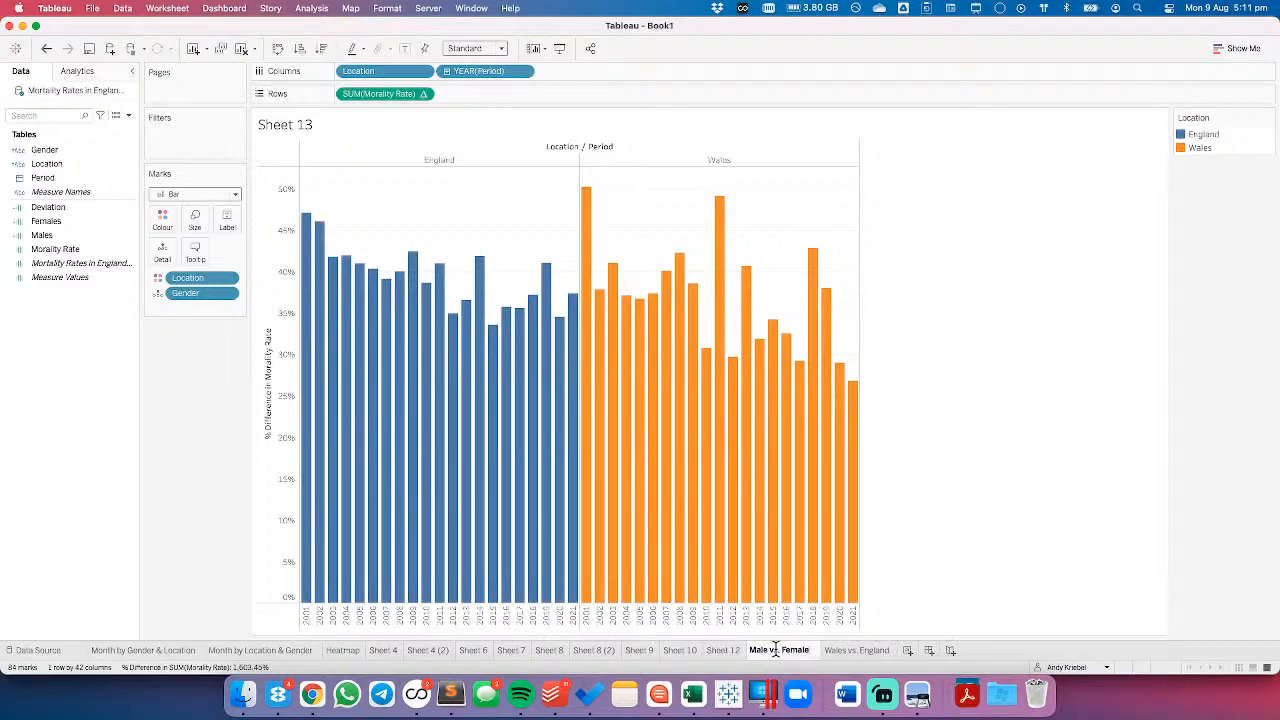
- Confirm the sheet name Male vs. Female and open the Wales vs. England worksheet
key("Return")
left_click(829, 652)
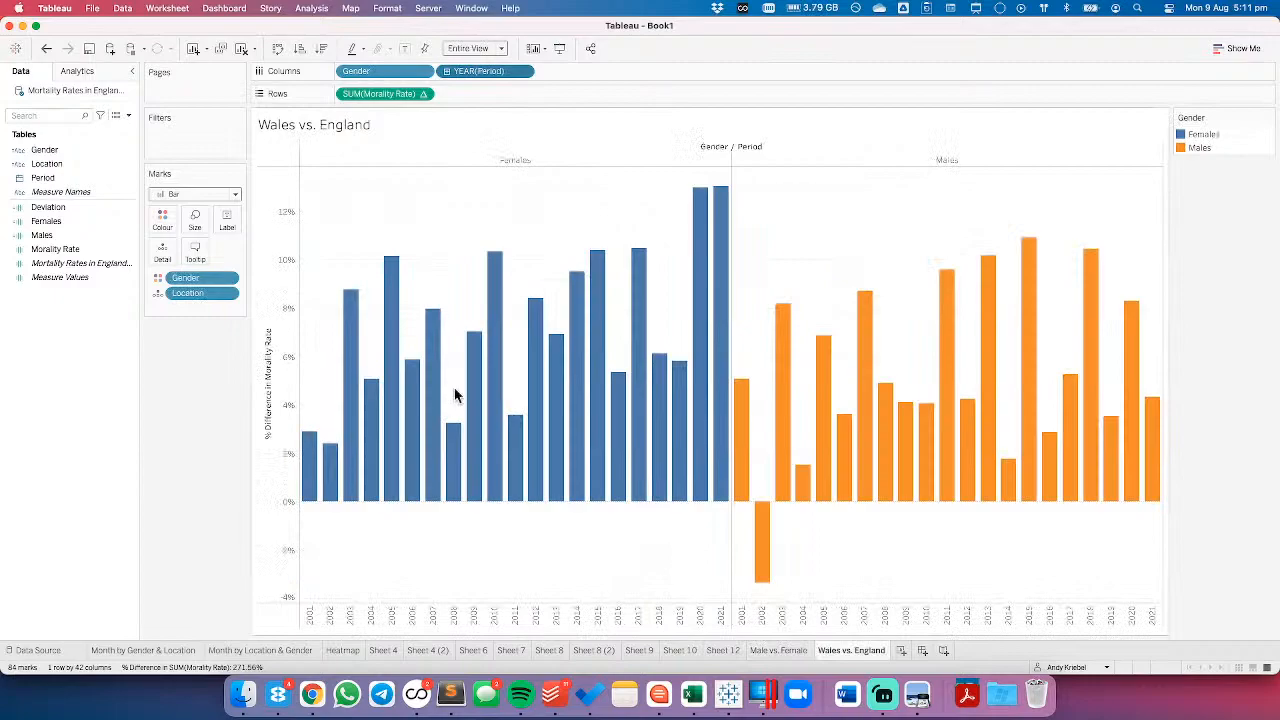
- Try the Line mark type on the Wales vs. England chart, and undo it
left_click(173, 196)
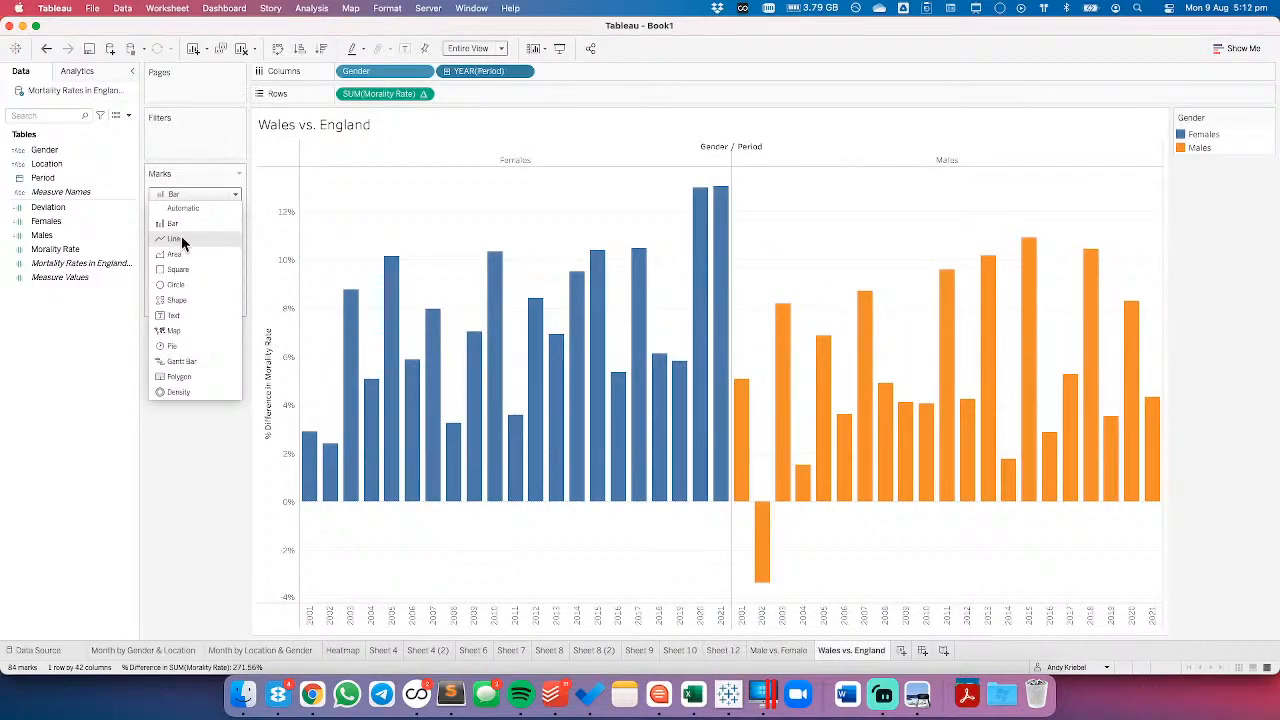
left_click(181, 238)
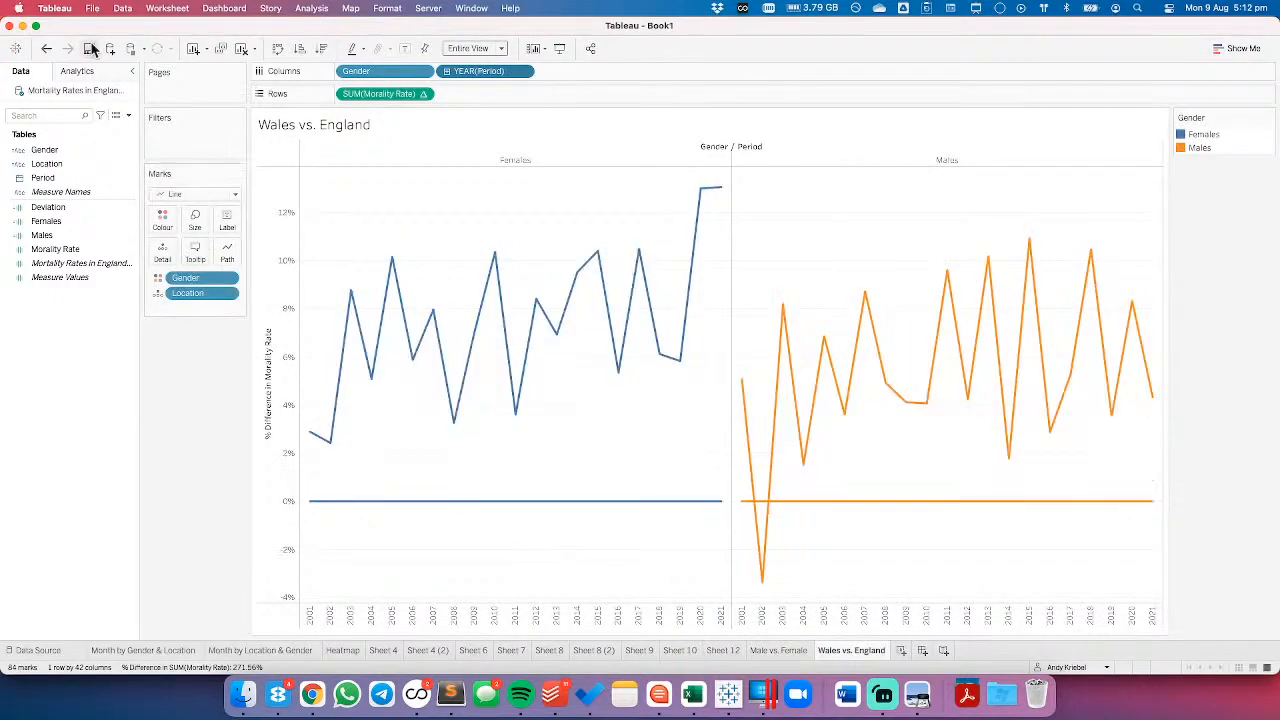
left_click(46, 48)
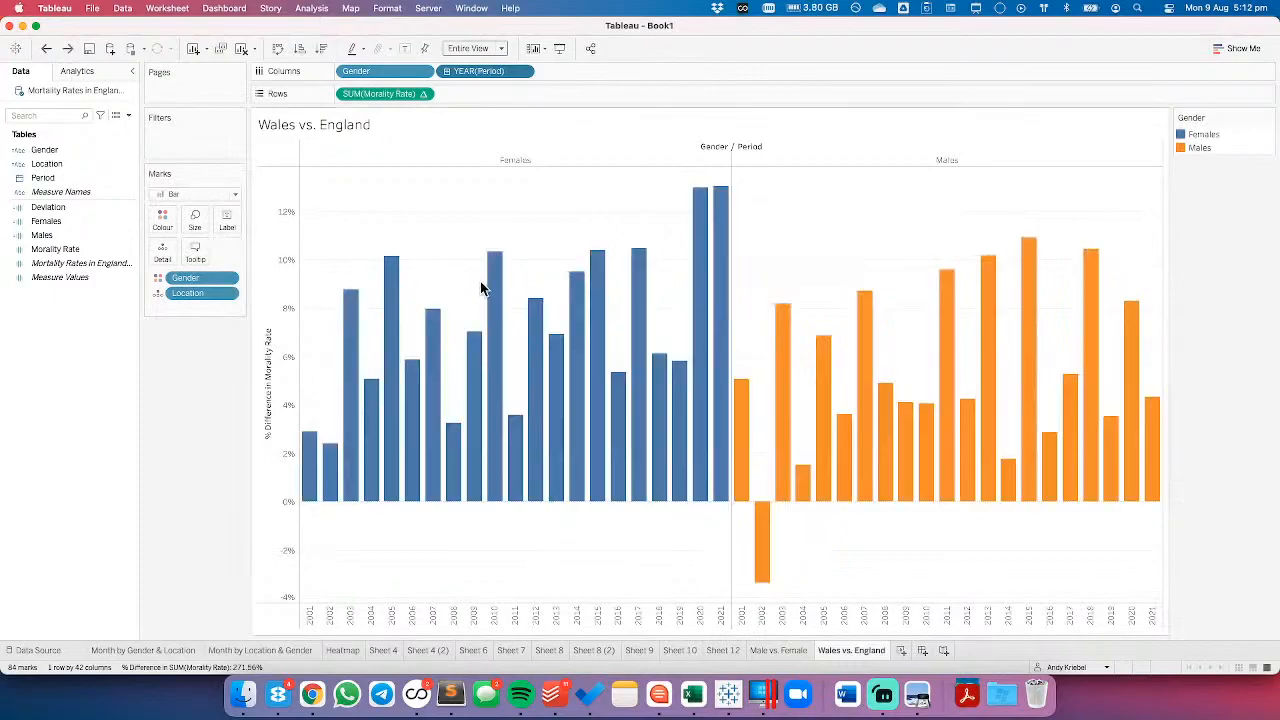
- Switch to Chrome, examine the time-or-trend chart types on Chart.Guide, and return to Tableau
key("super+Tab")
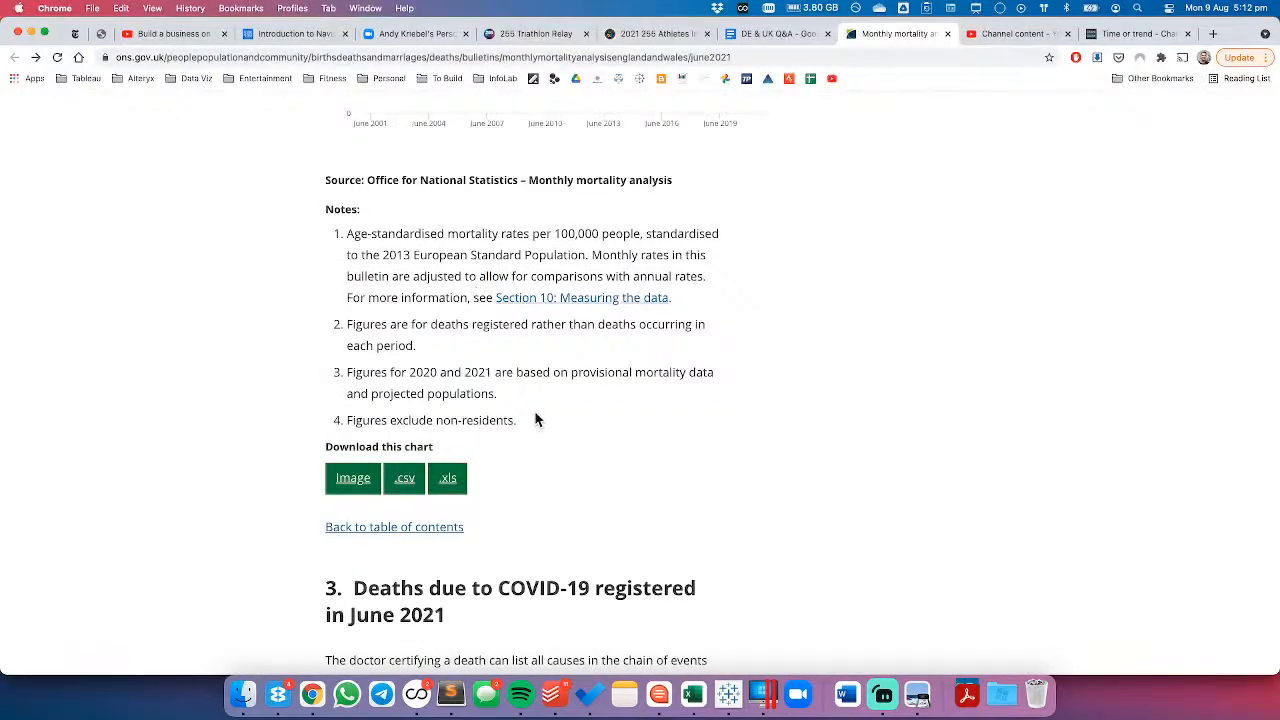
scroll(534, 420, "up", 10)
left_click(1127, 35)
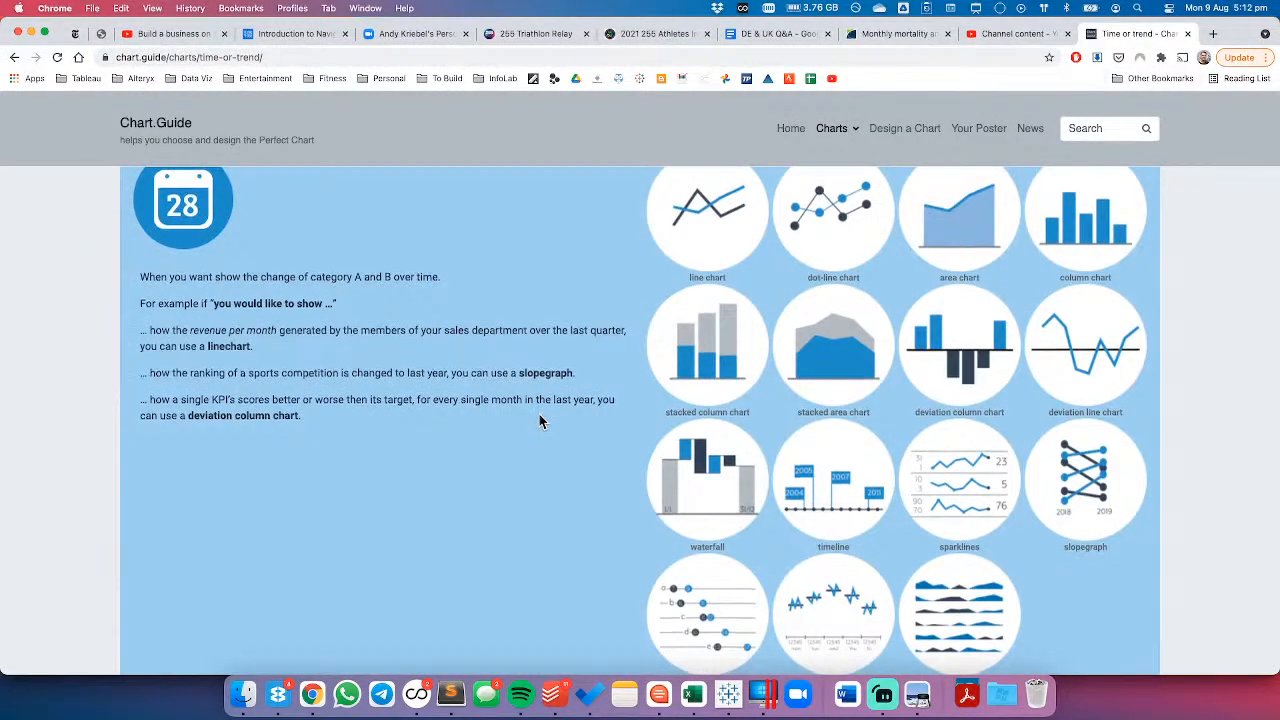
scroll(539, 418, "down", 3)
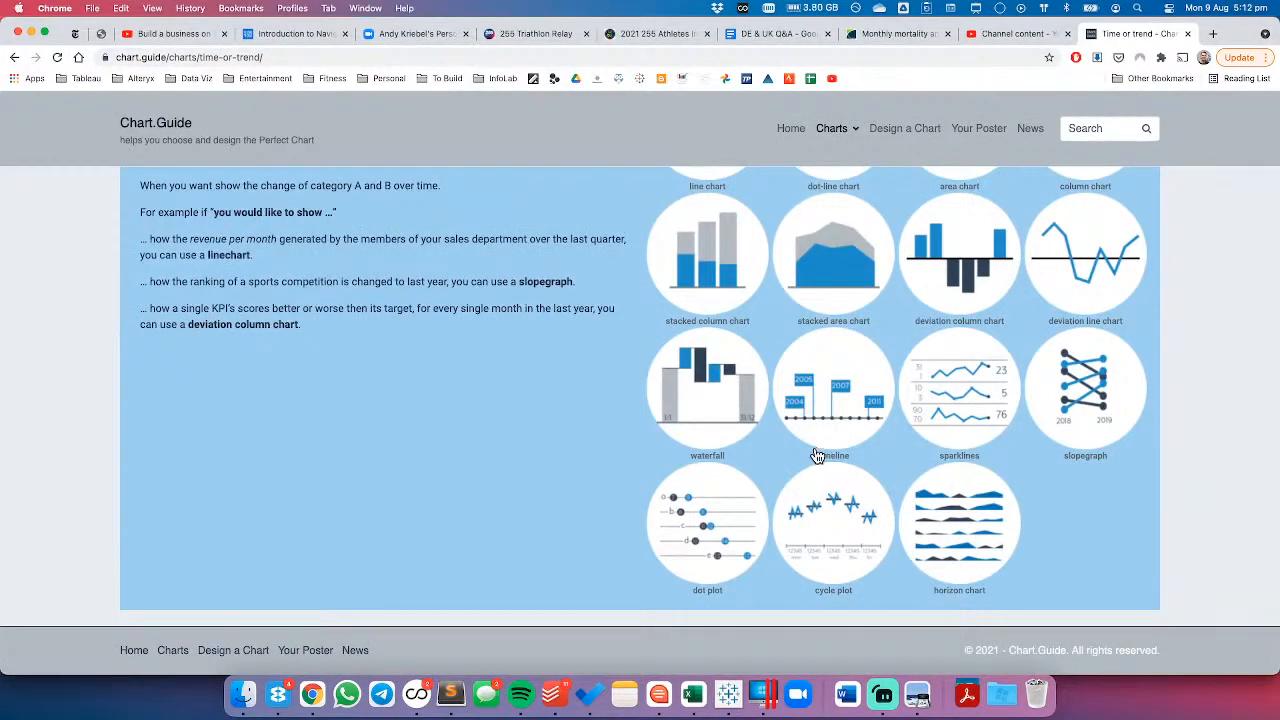
scroll(818, 456, "up", 1)
key("super+Tab")
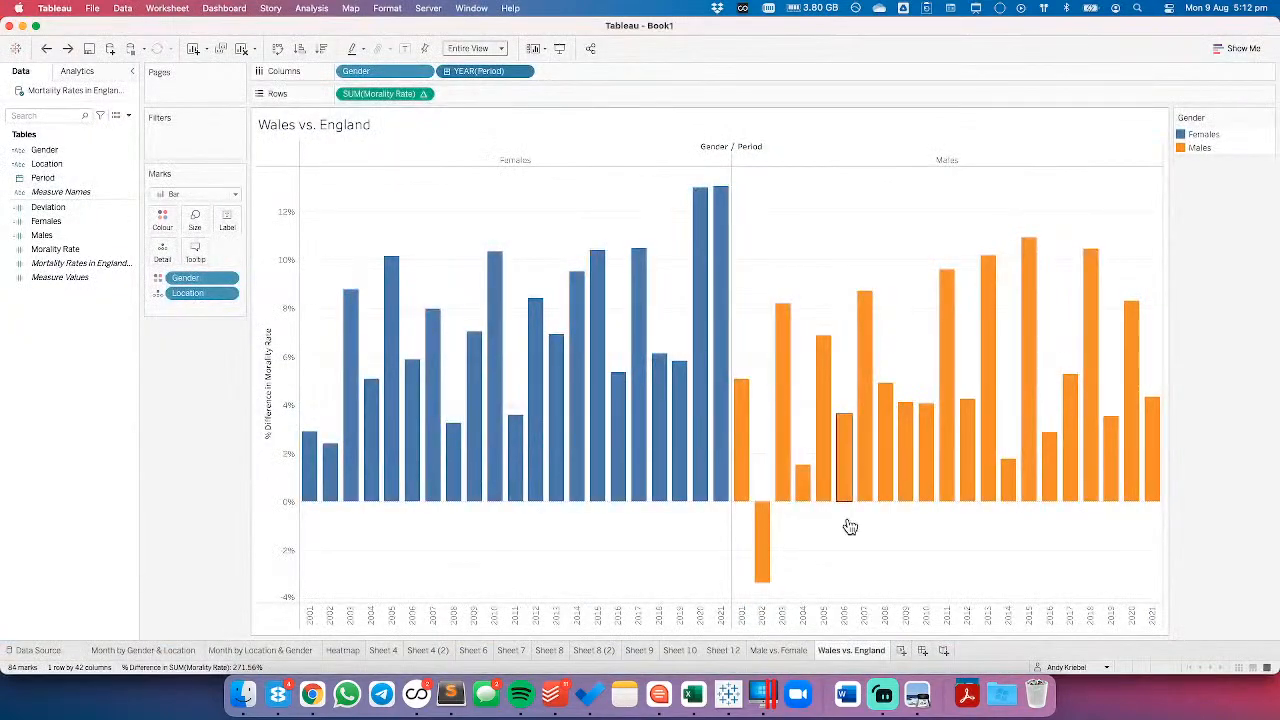
- Create a new worksheet and place Period by year on the columns
key("super+m")
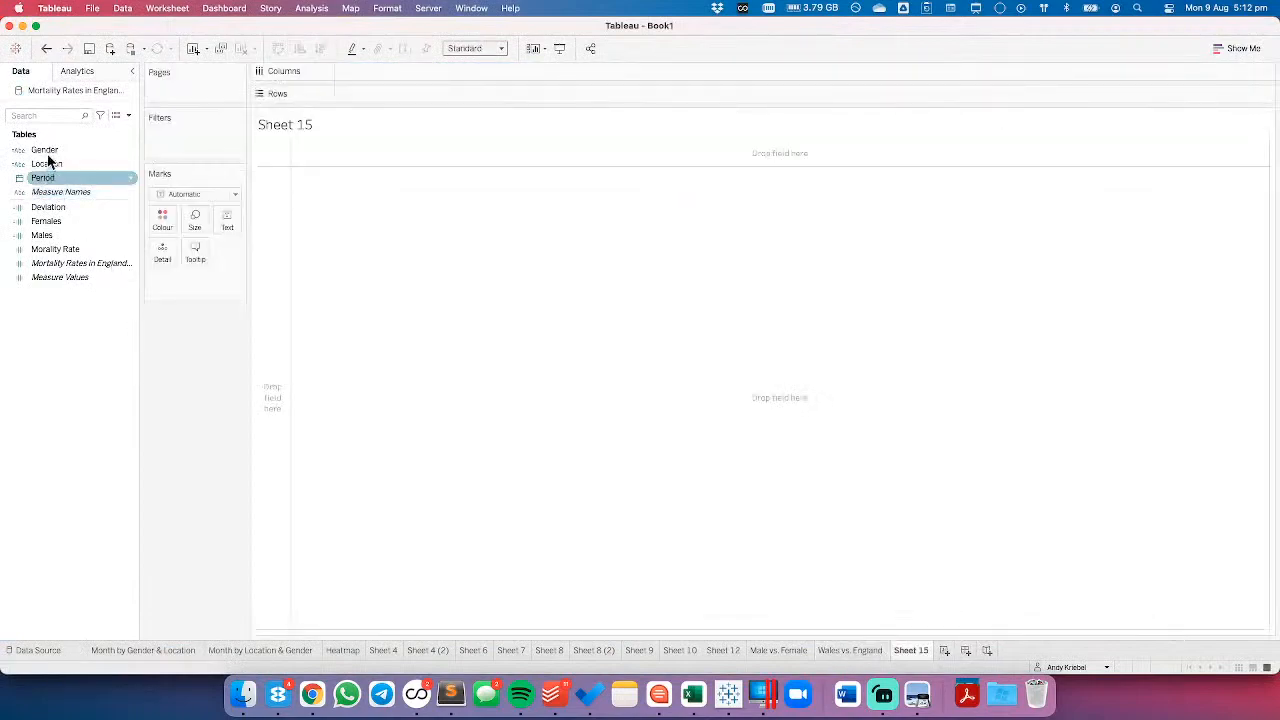
left_click(46, 151)
left_click(46, 164)
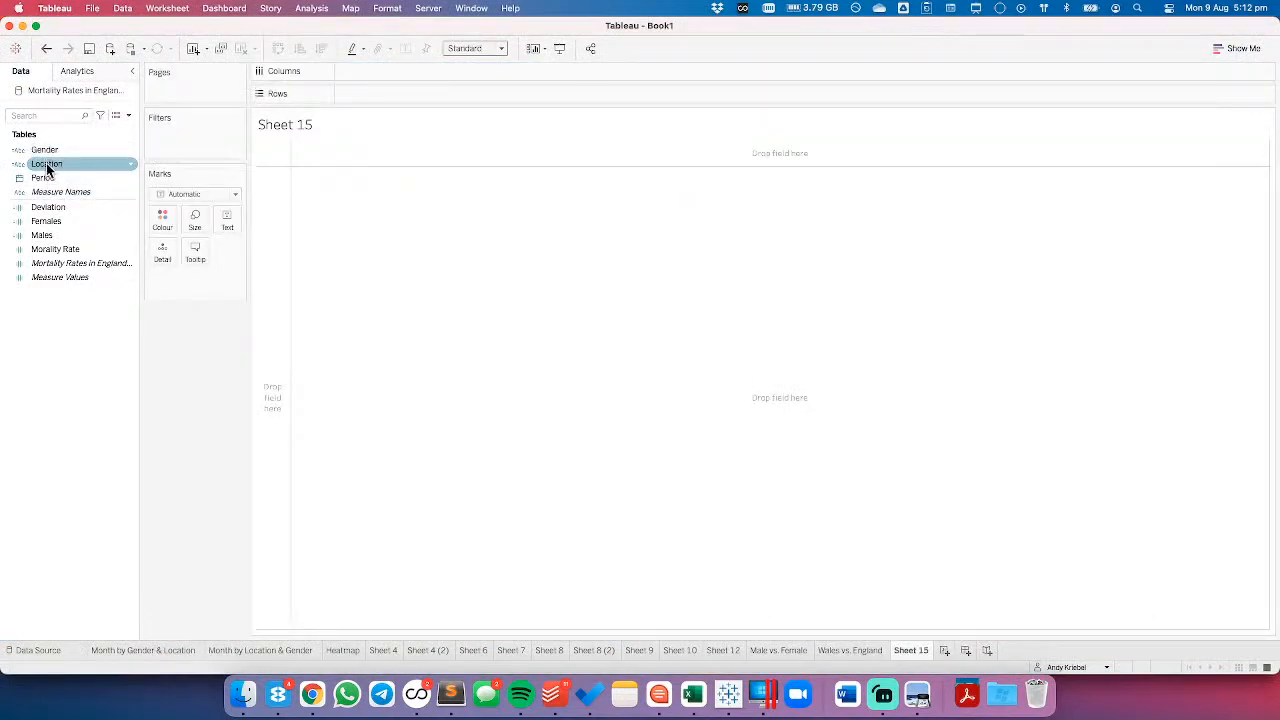
left_click_drag(44, 178, 366, 72)
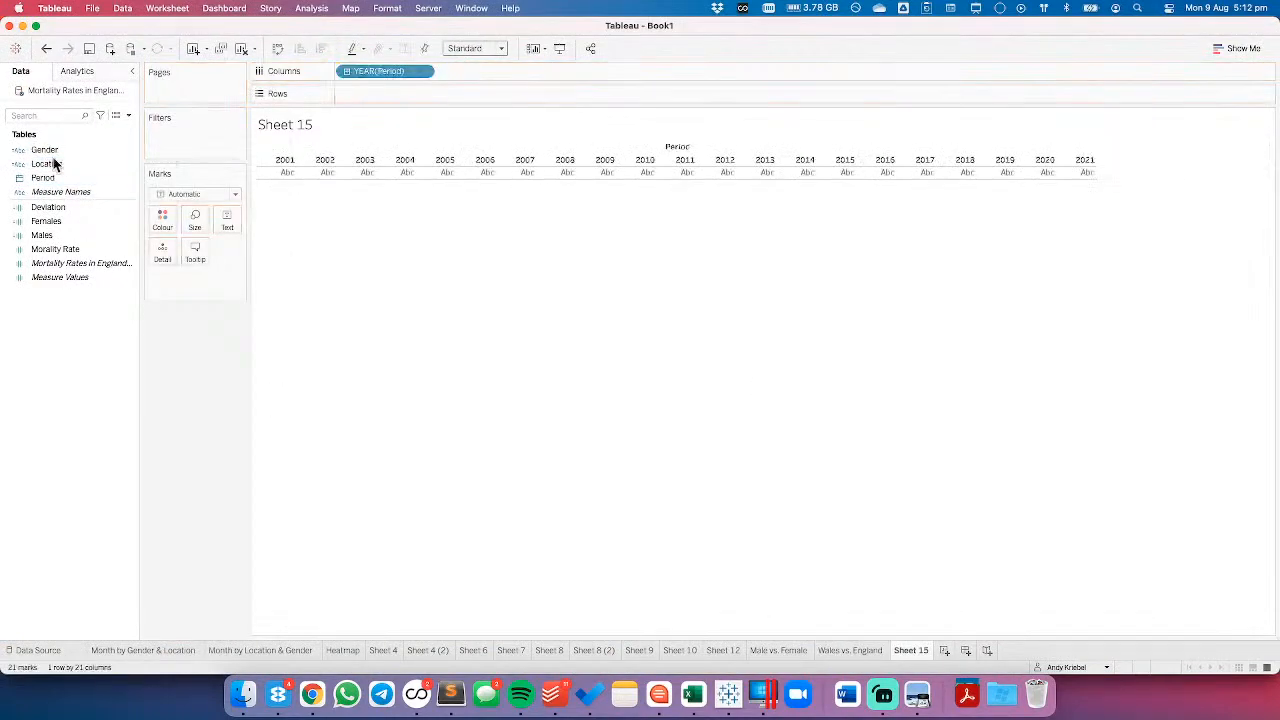
- Place Location and Morality Rate on the rows, and colour the marks by Gender
left_click(47, 153)
left_click(48, 164)
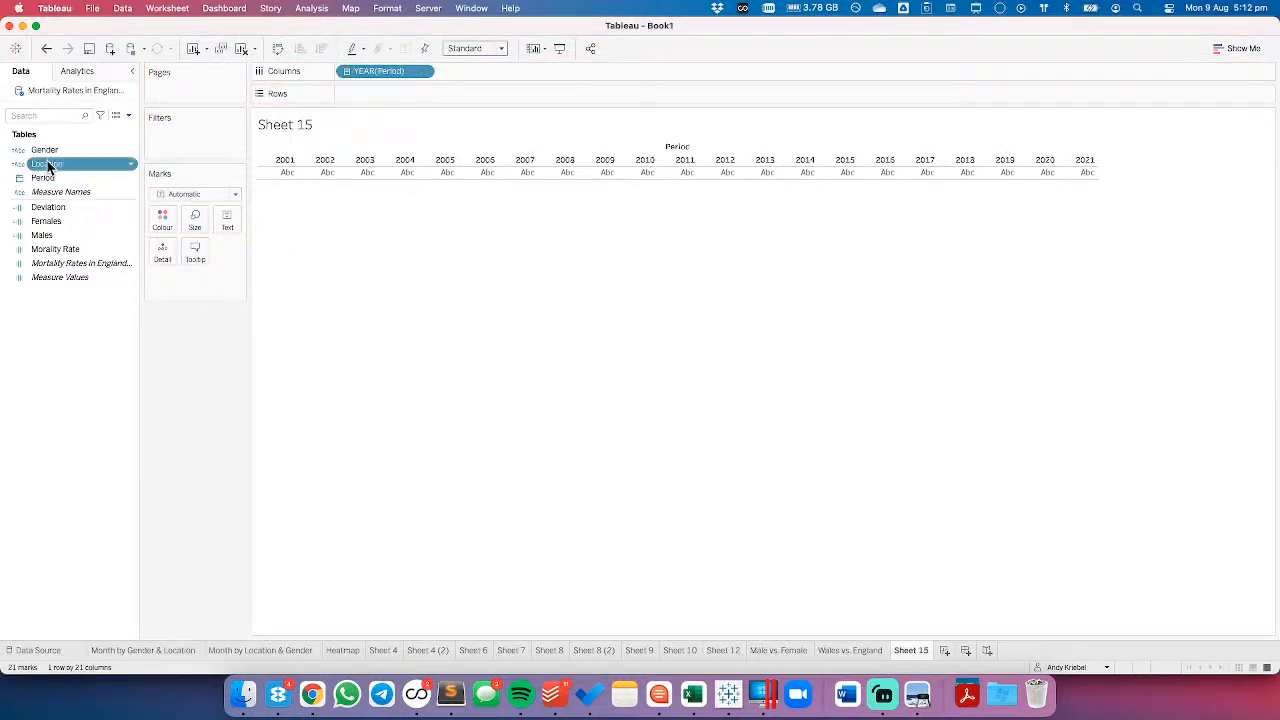
left_click_drag(47, 166, 352, 95)
left_click(55, 249)
left_click_drag(196, 183, 480, 94)
left_click(44, 150)
left_click_drag(44, 150, 170, 221)
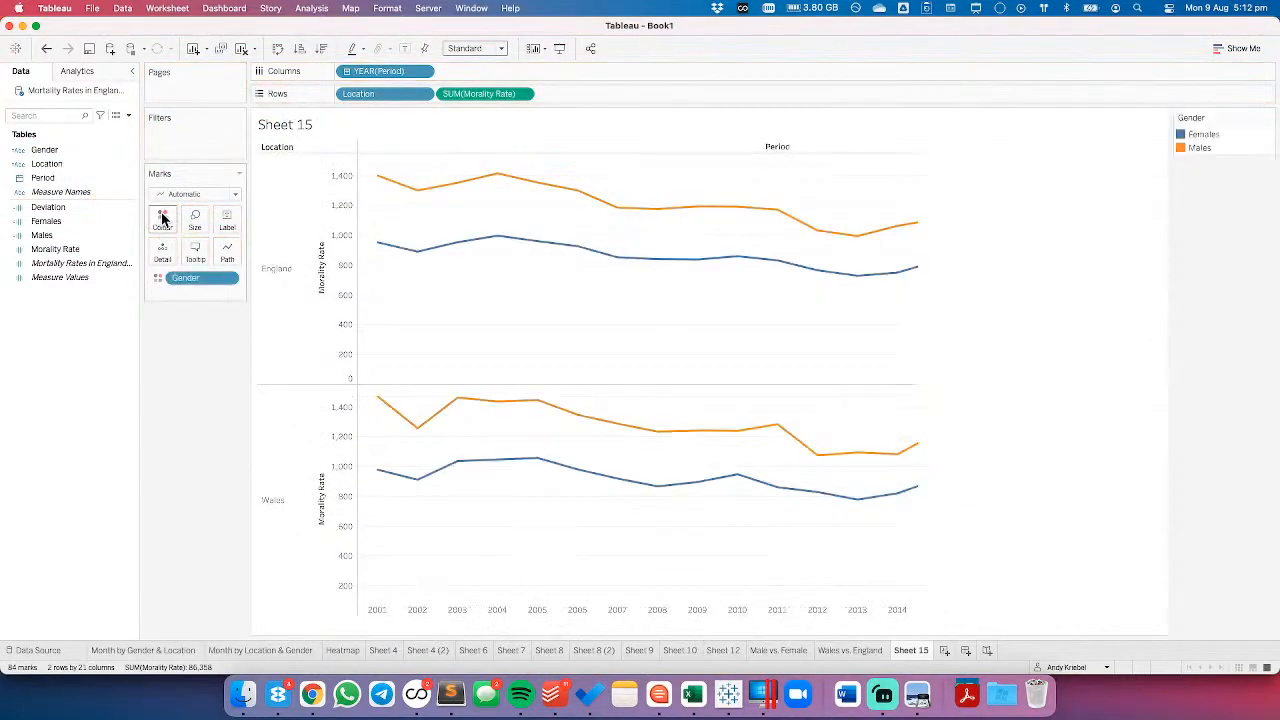
- Show the marks as circles, and add a second Morality Rate to the rows as lines with Gender as the path
left_click(195, 194)
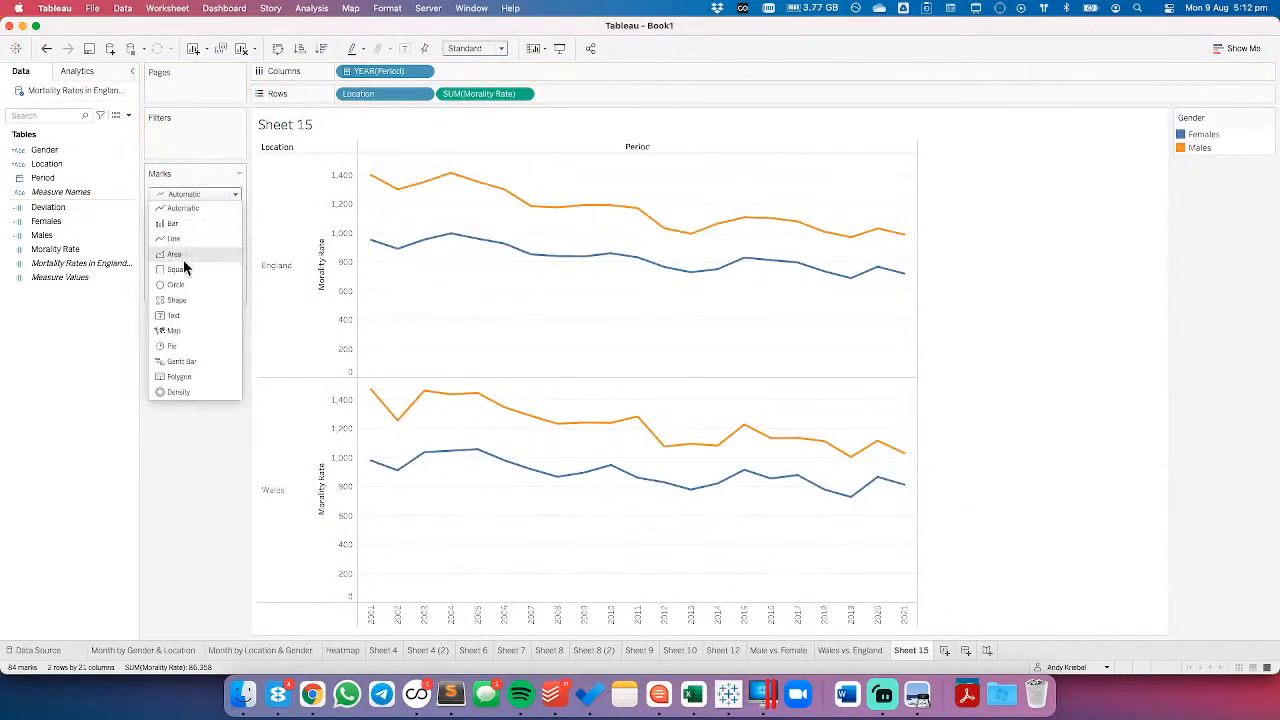
left_click(176, 285)
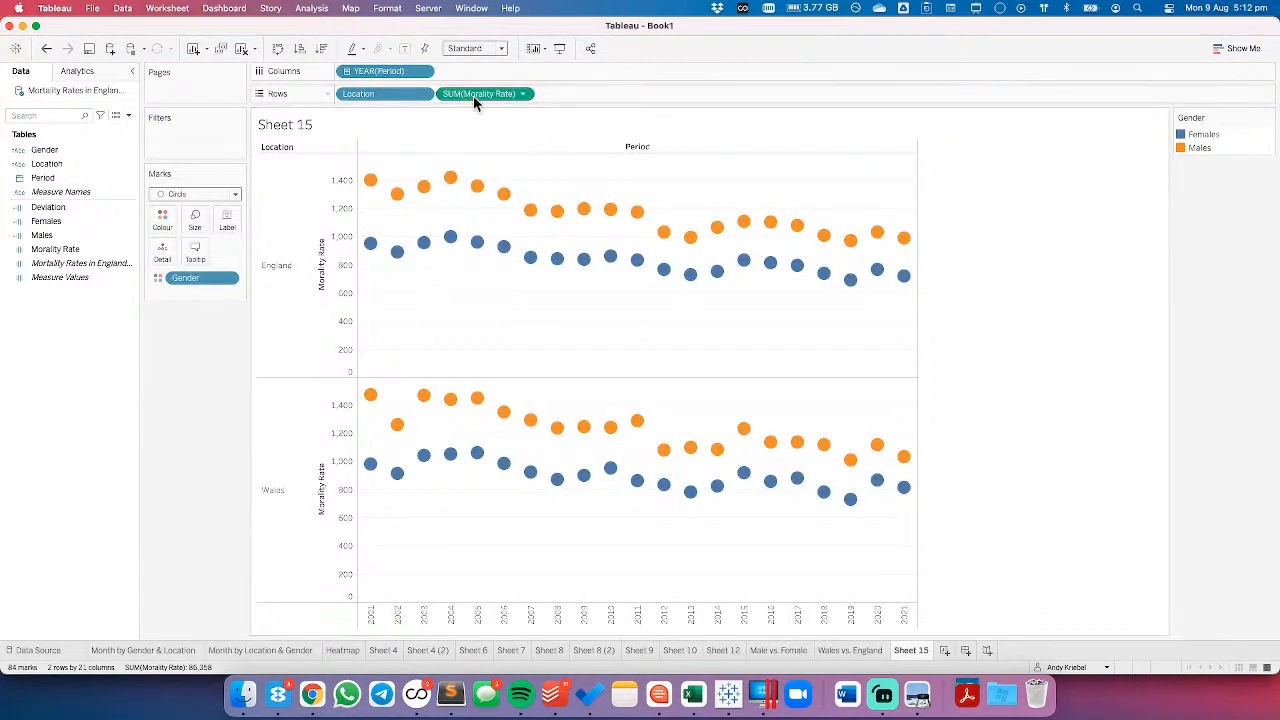
left_click_drag(476, 100, 569, 95)
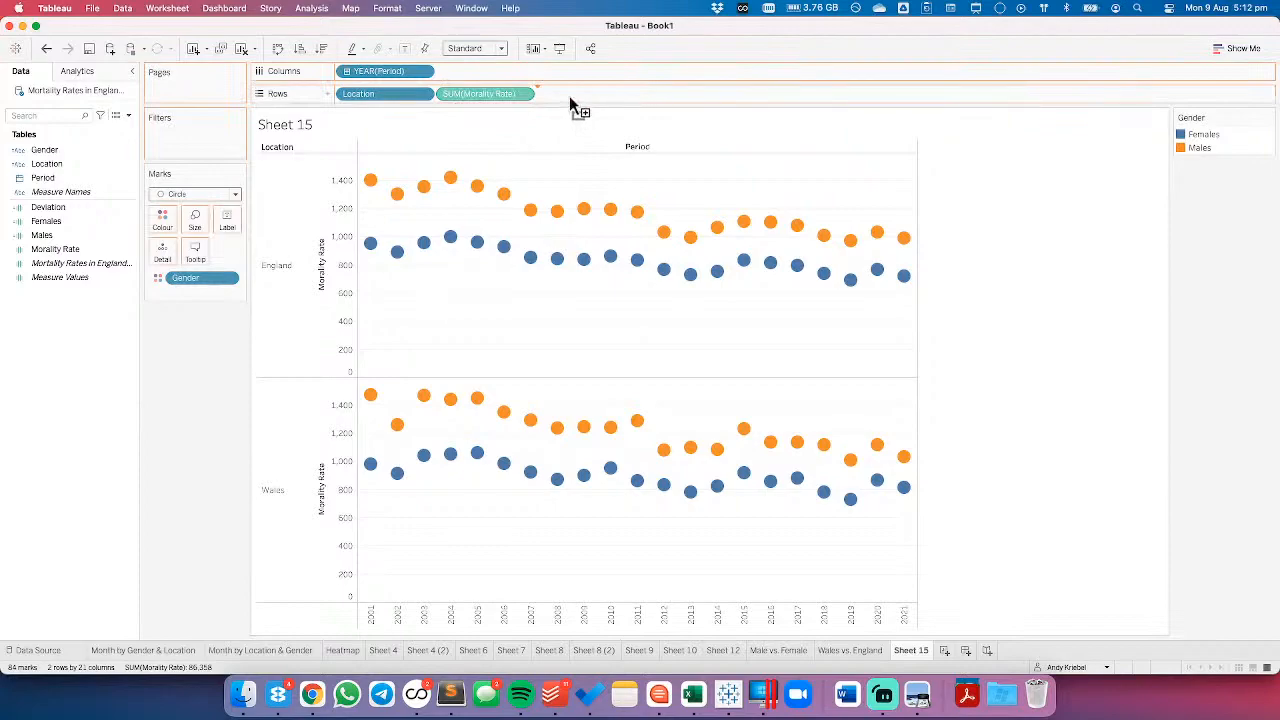
left_click(234, 258)
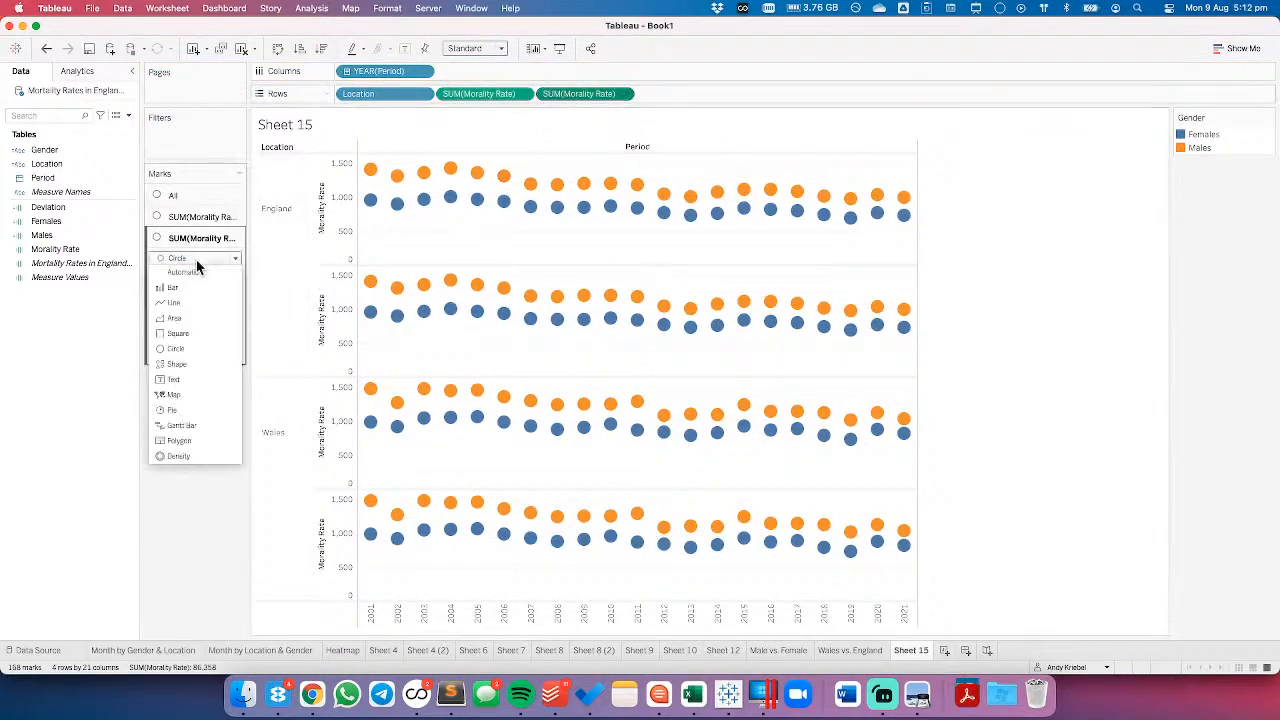
left_click(184, 303)
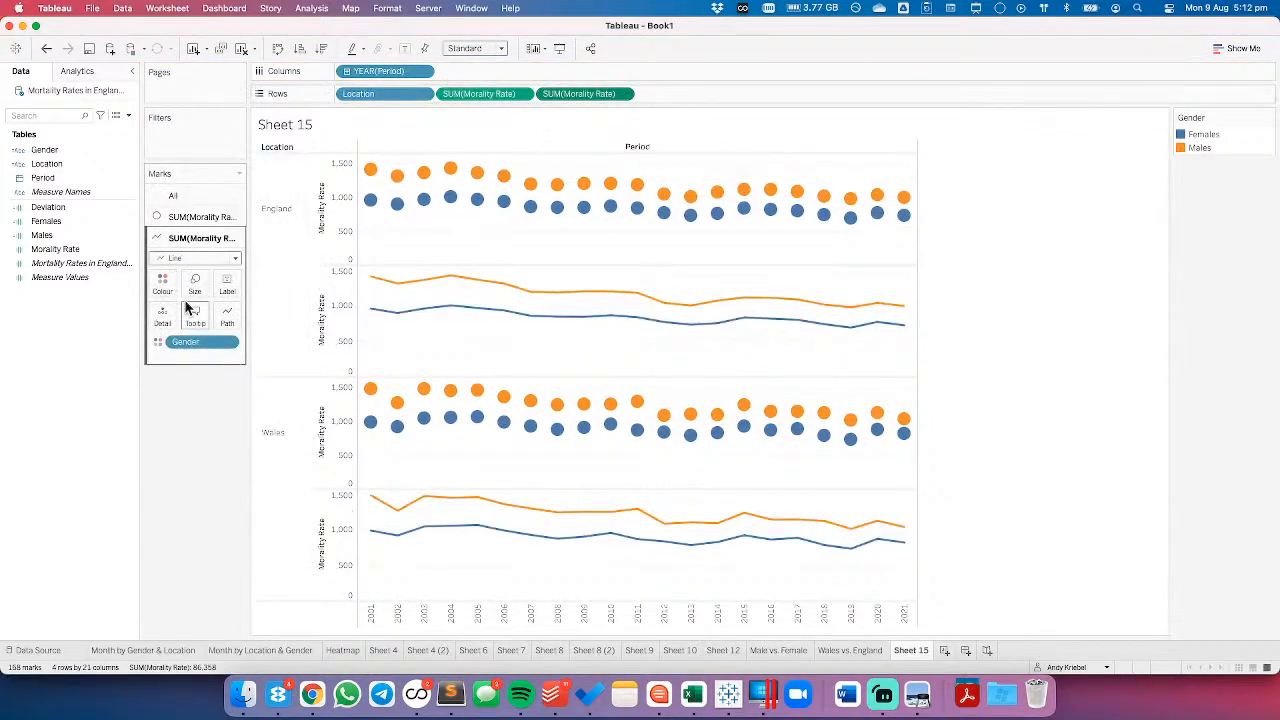
left_click_drag(199, 340, 222, 320)
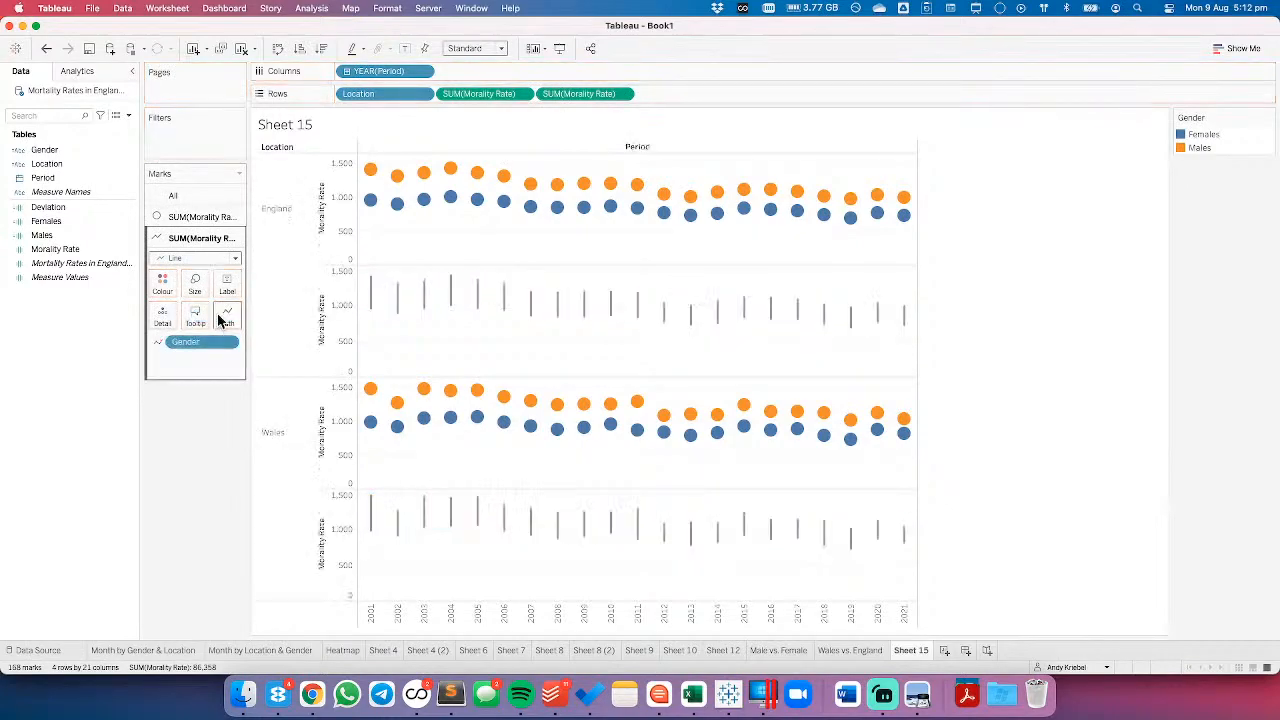
- Combine the two Morality Rate measures on a synchronised dual axis, and move the line marks behind the circles
left_click(621, 94)
left_click(586, 324)
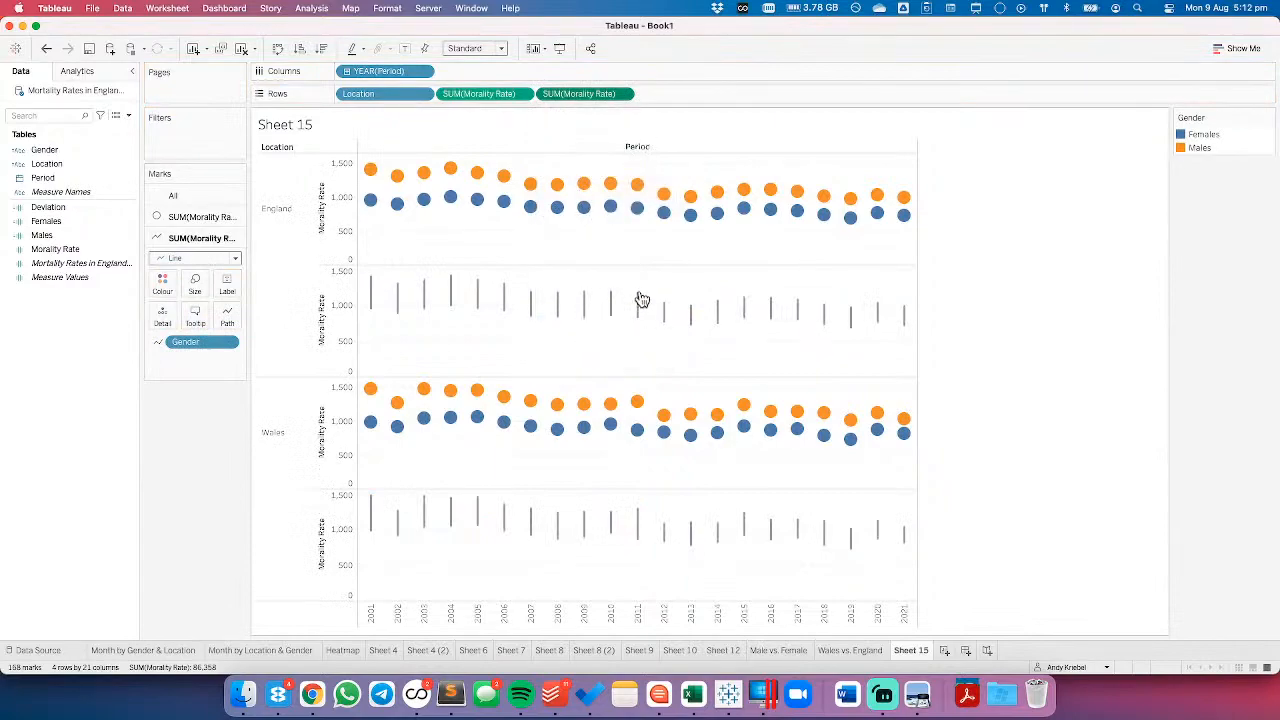
right_click(940, 220)
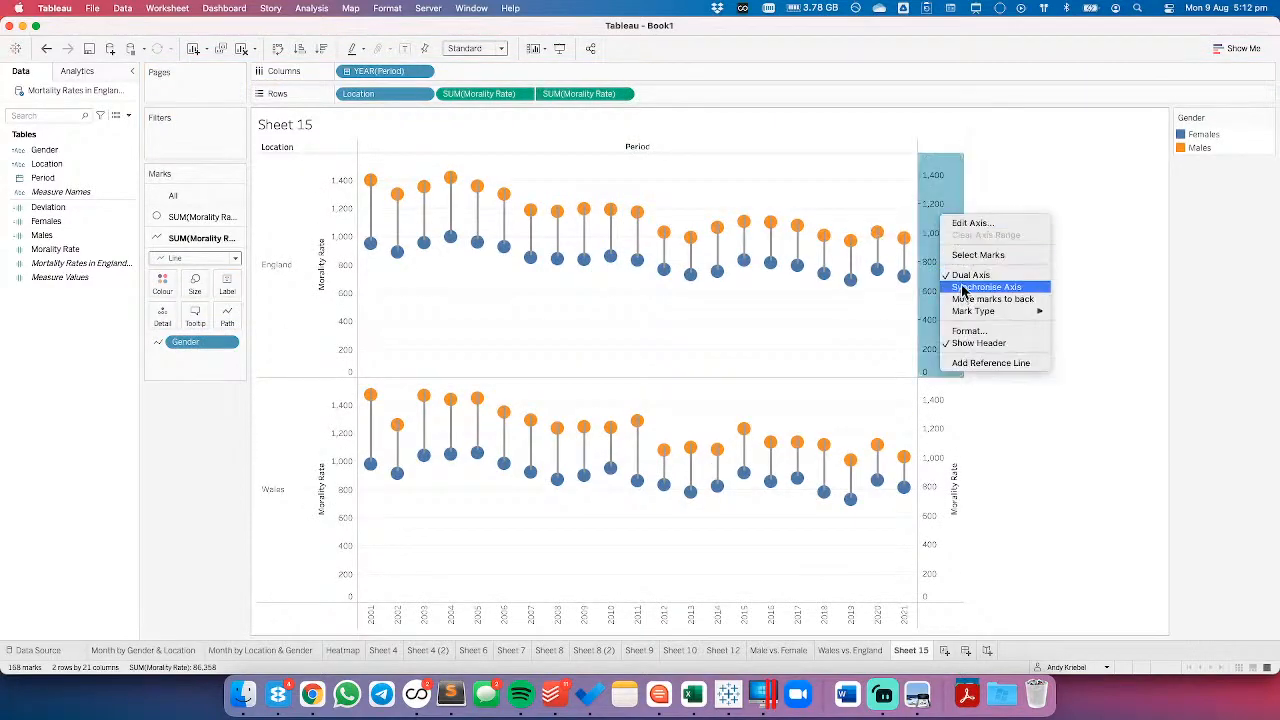
left_click(966, 287)
key("super+z")
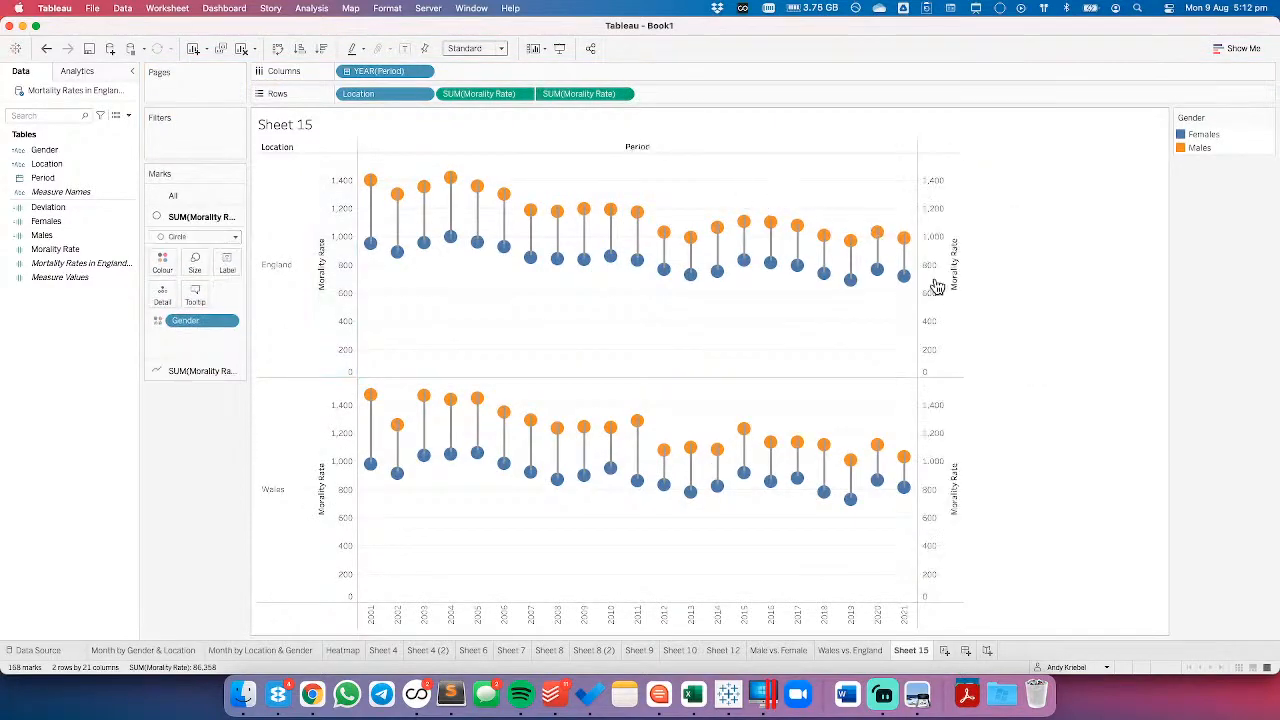
right_click(948, 290)
left_click(972, 376)
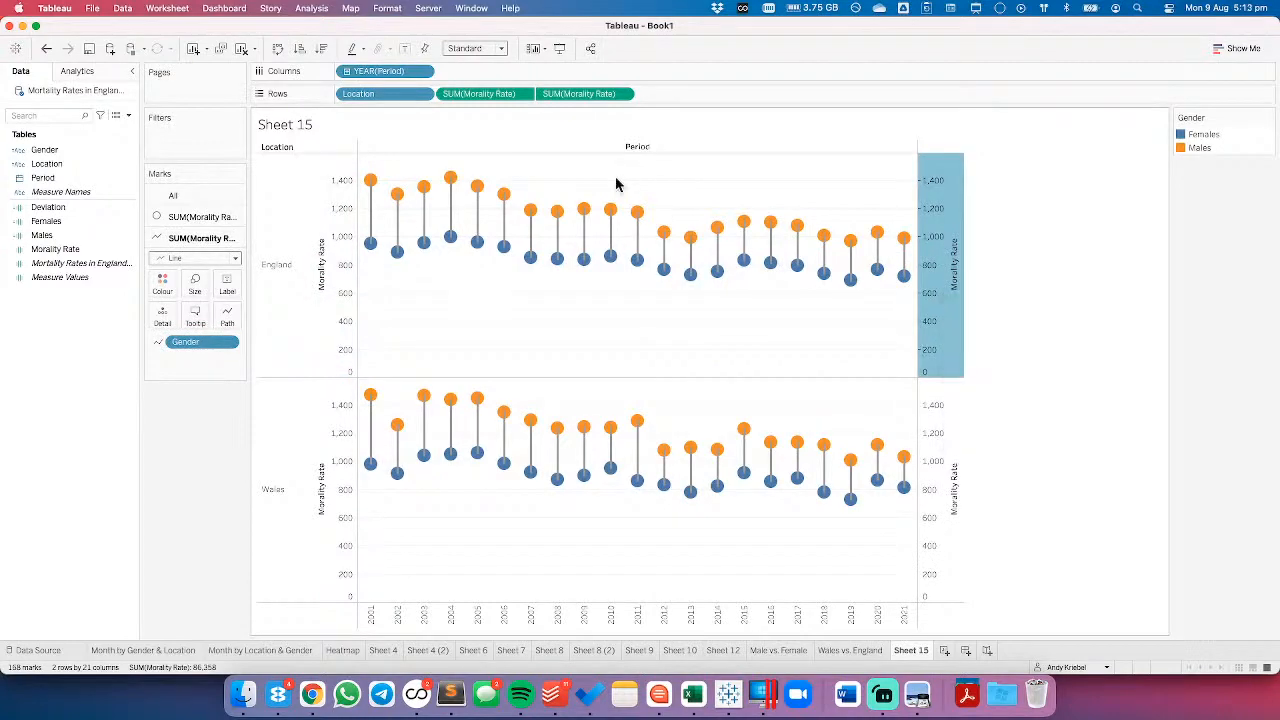
- Fit the chart to the entire view and shrink the circle marks
left_click(474, 48)
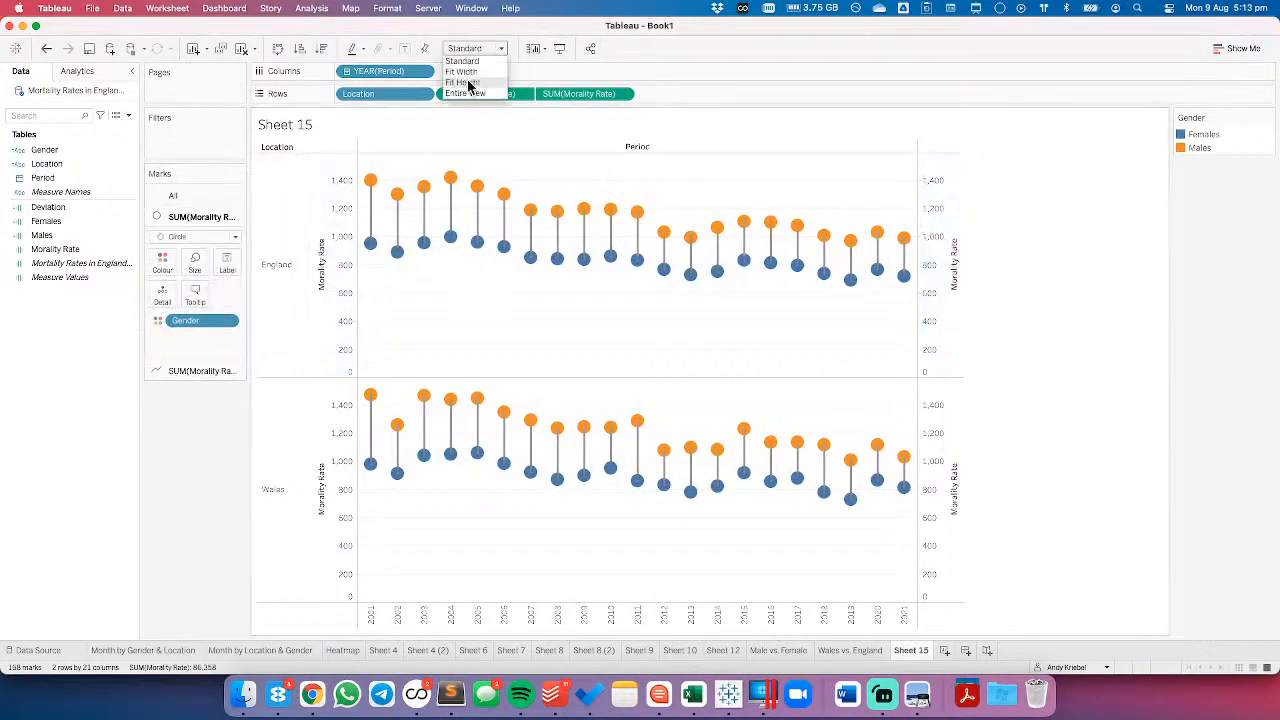
left_click(469, 93)
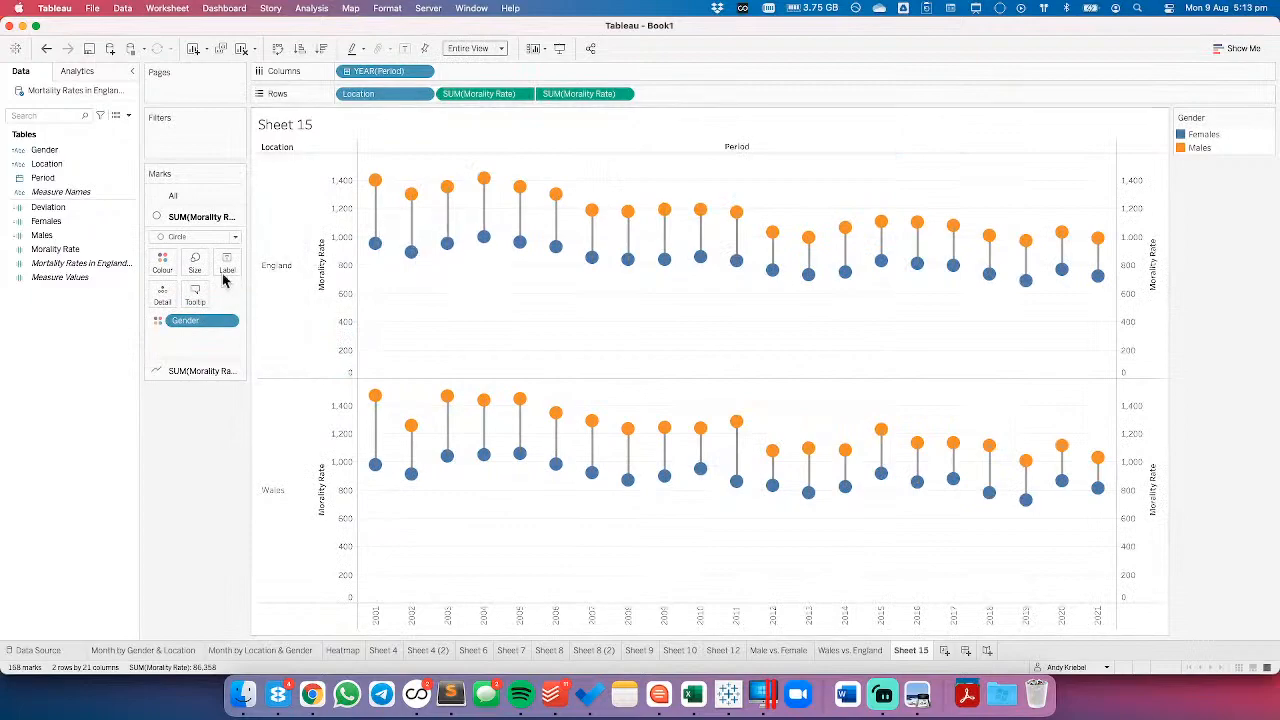
left_click(190, 263)
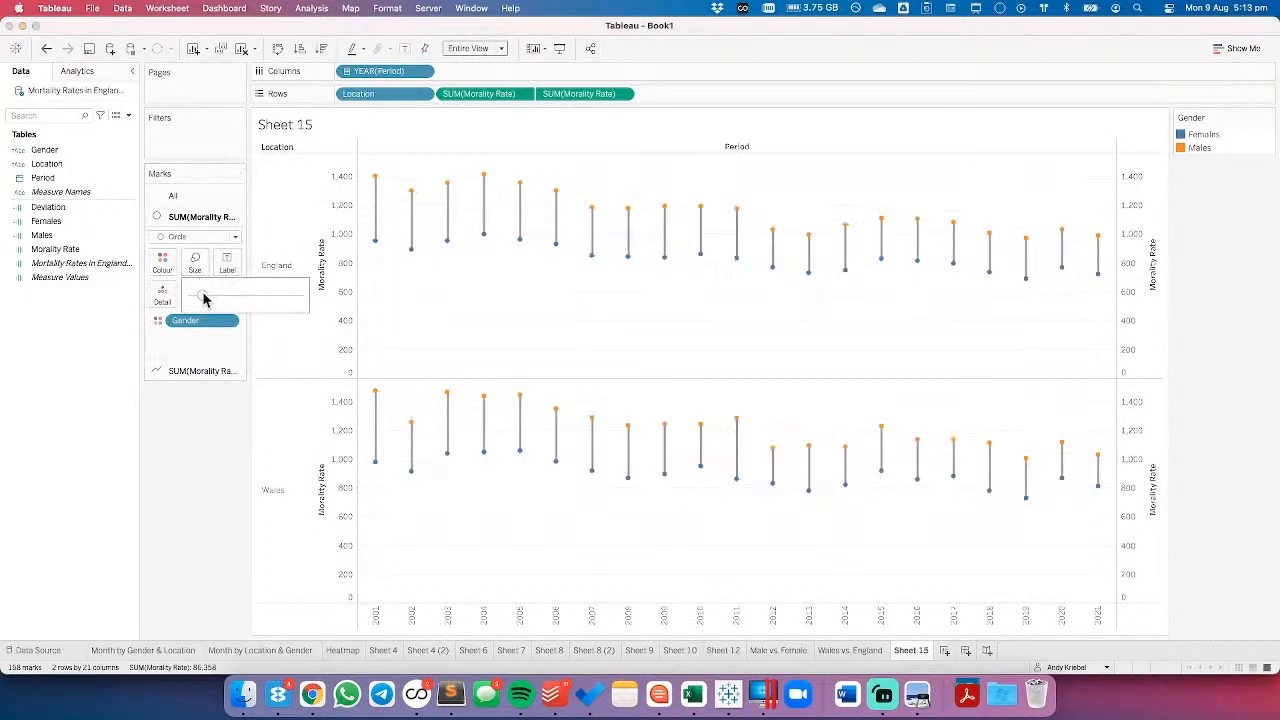
left_click_drag(204, 294, 209, 294)
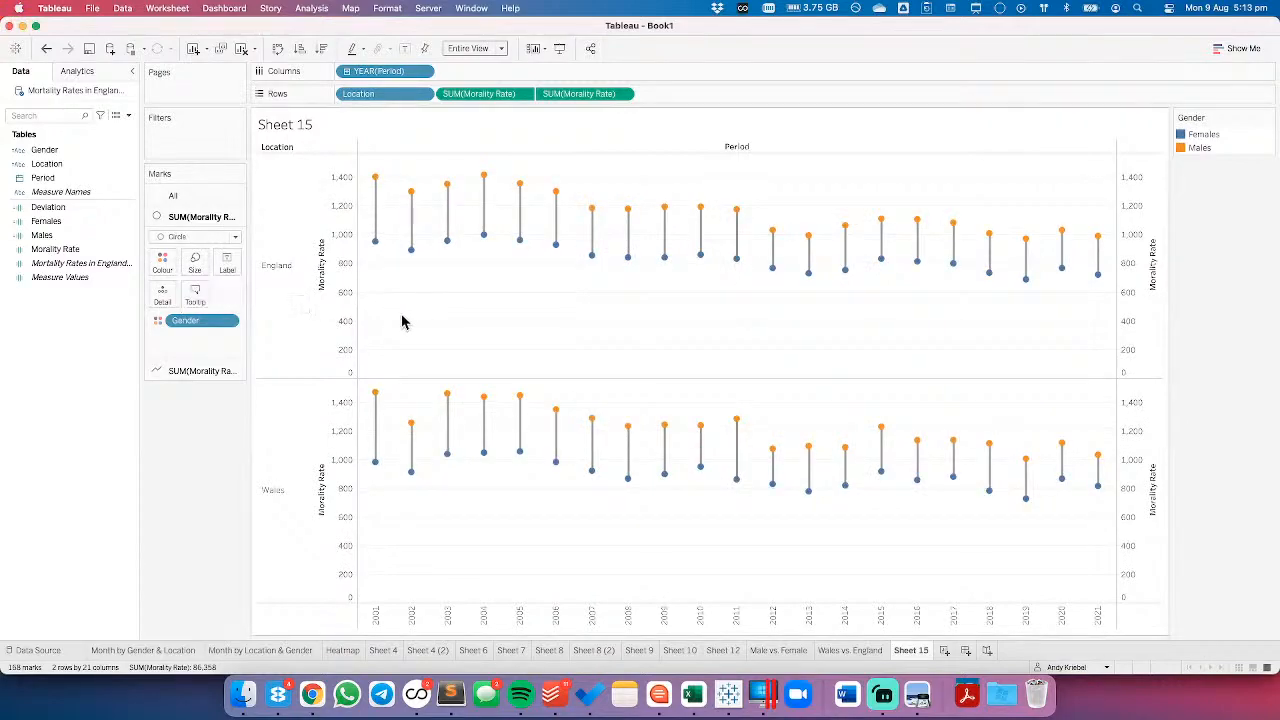
- Widen the lines connecting the female and male circles into thick bars, and colour them light grey
left_click(191, 371)
left_click(195, 287)
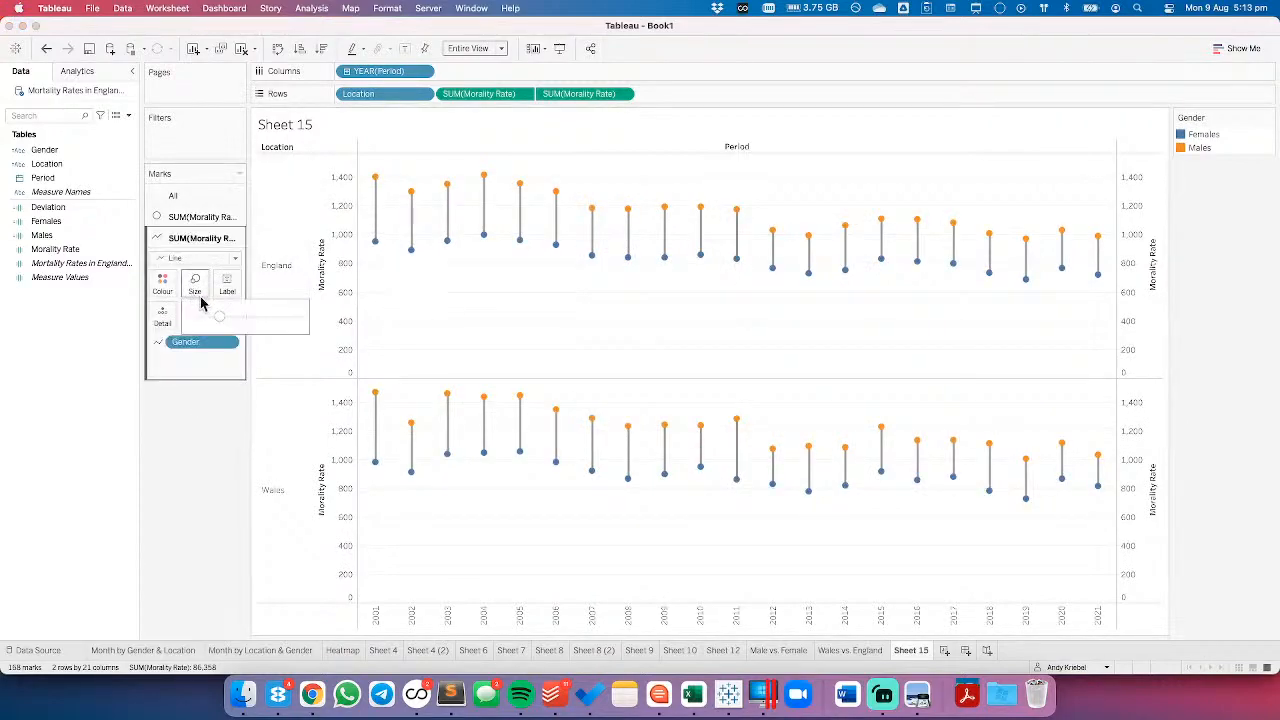
left_click_drag(245, 320, 295, 317)
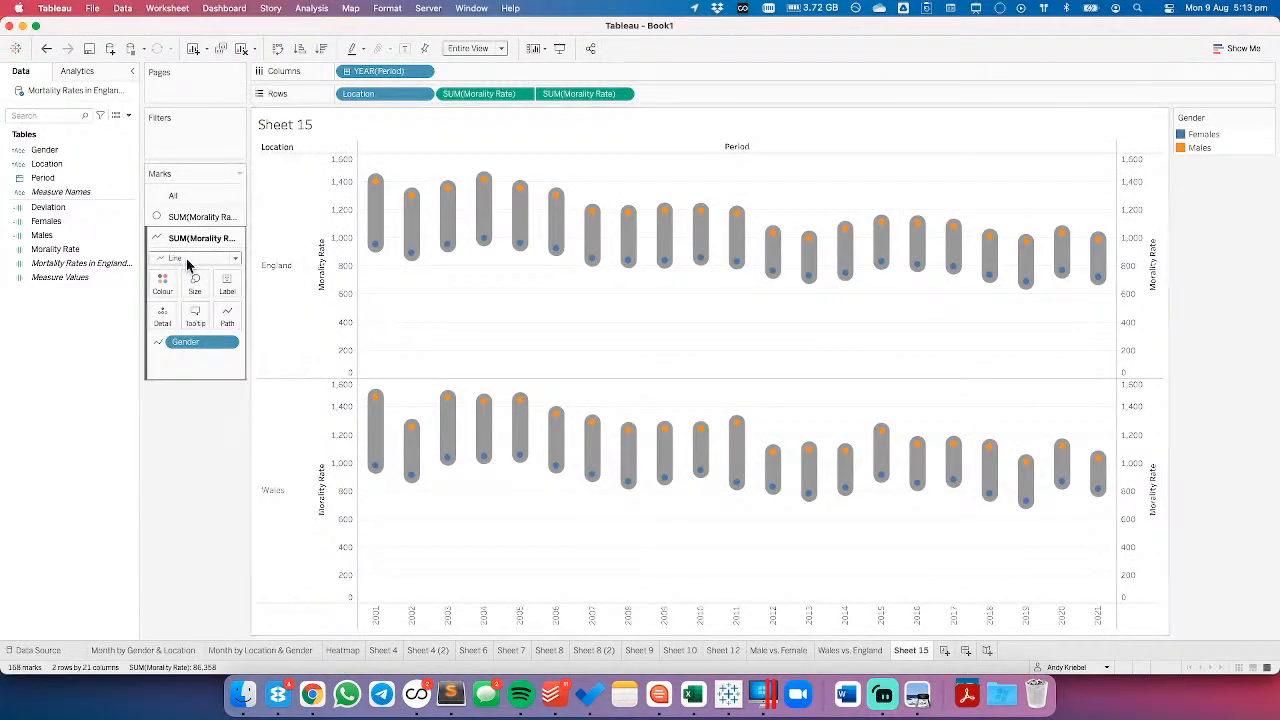
left_click(163, 283)
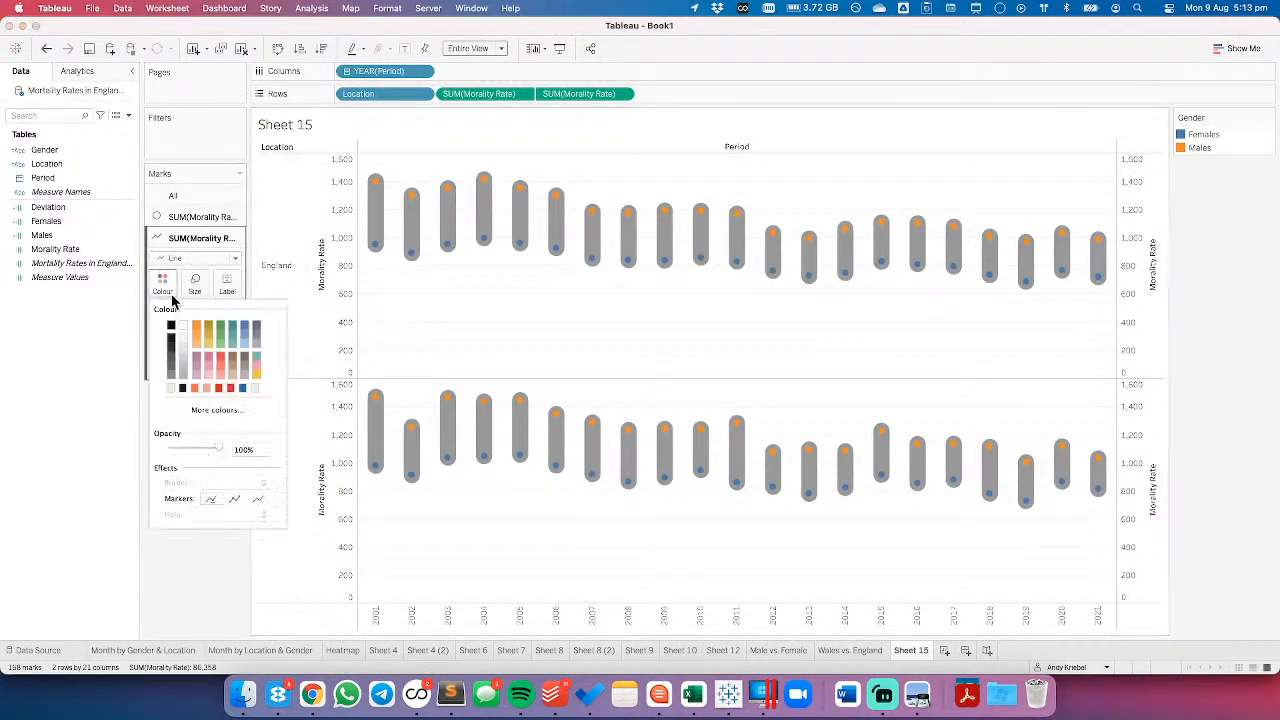
left_click(183, 362)
left_click(430, 332)
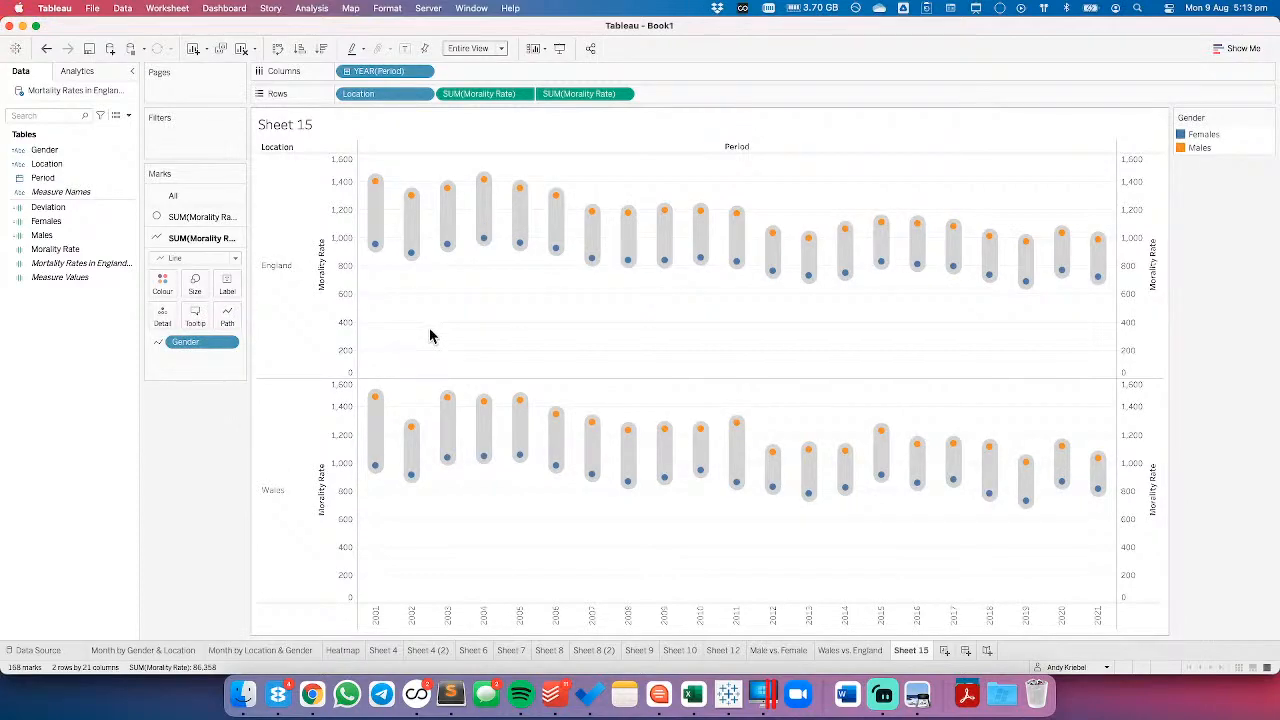
- Try Location on the columns ahead of Period, and undo the move
left_click_drag(370, 93, 340, 75)
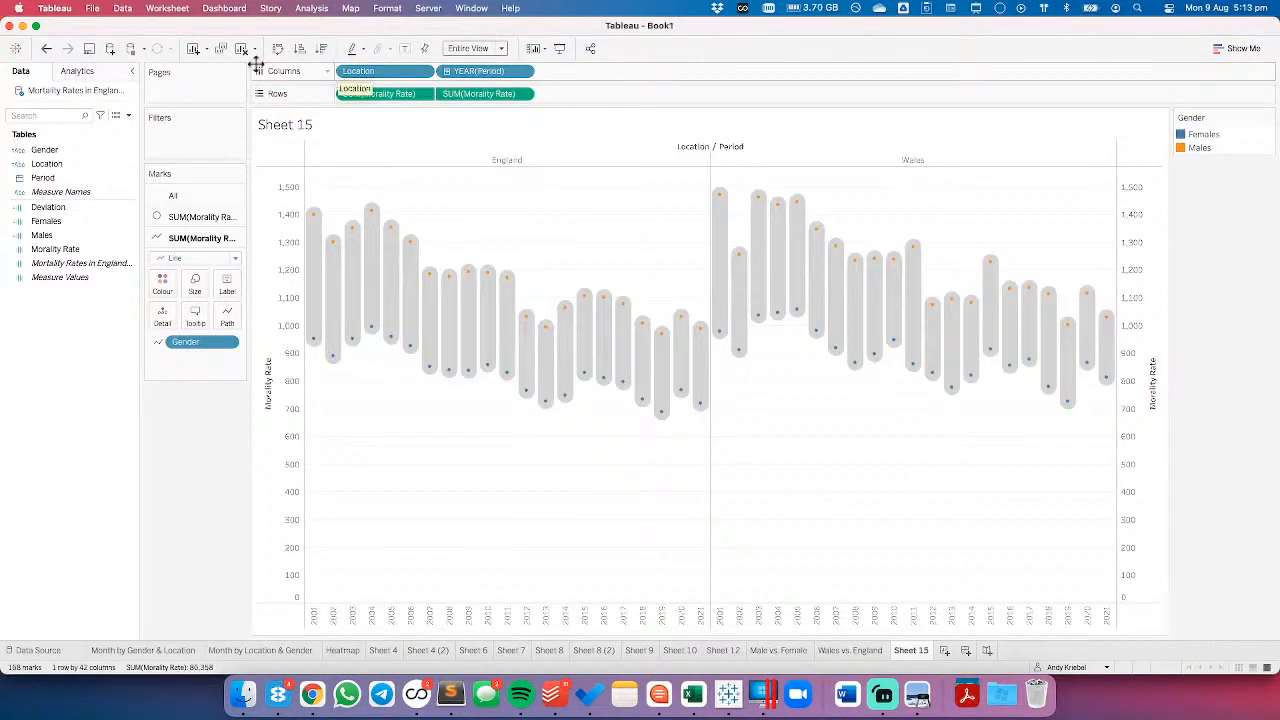
left_click(48, 51)
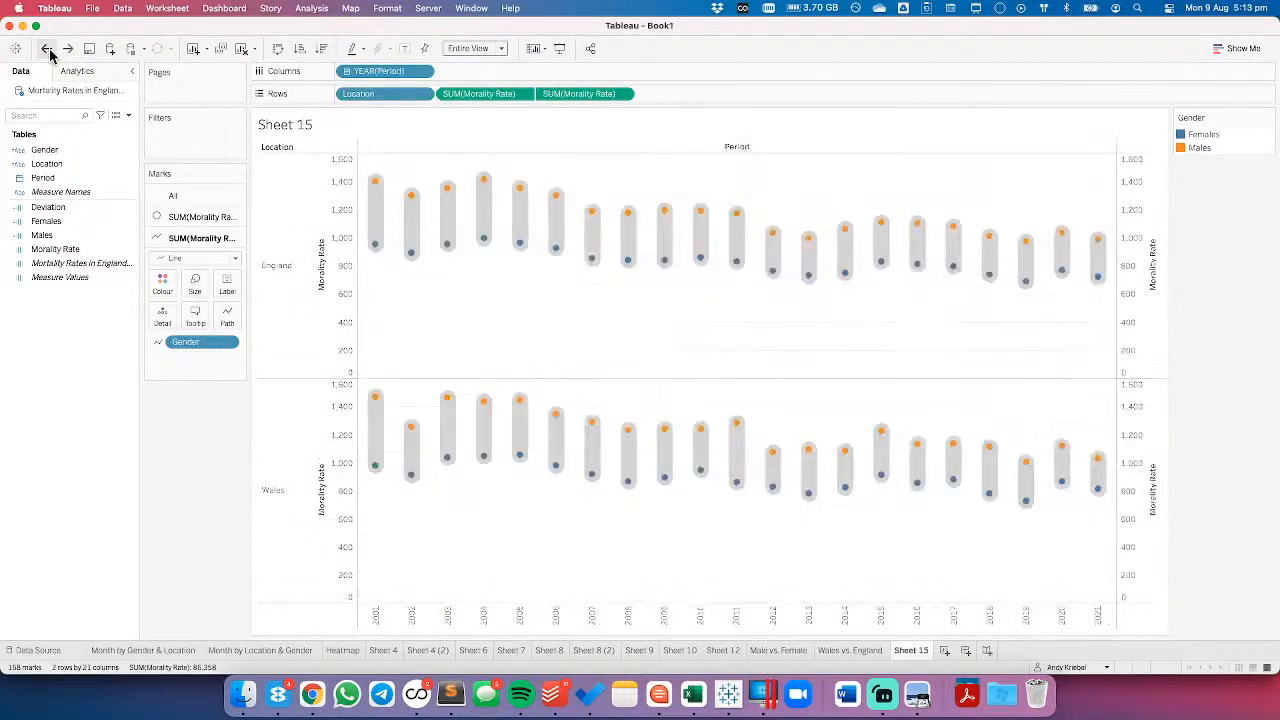
- Swap the rows and columns of the dumbbell chart, and enlarge the female and male circle marks
left_click(278, 51)
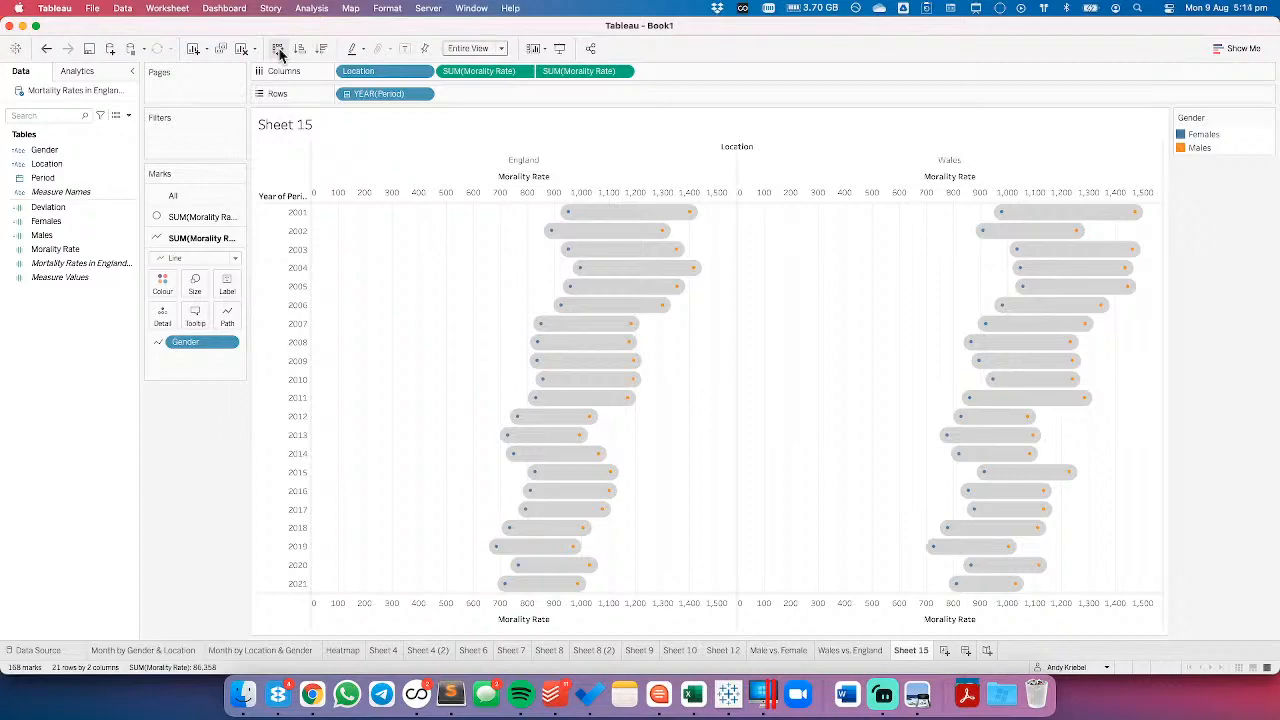
left_click(200, 216)
left_click(196, 270)
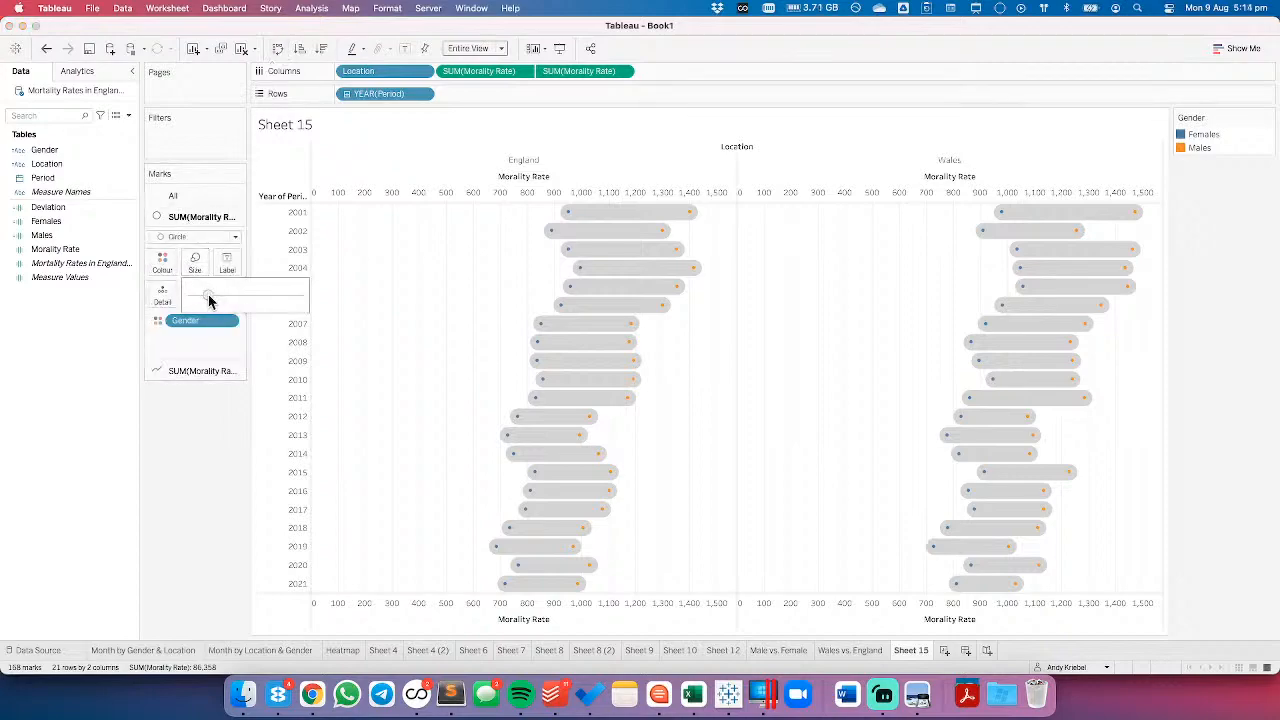
left_click_drag(216, 294, 220, 296)
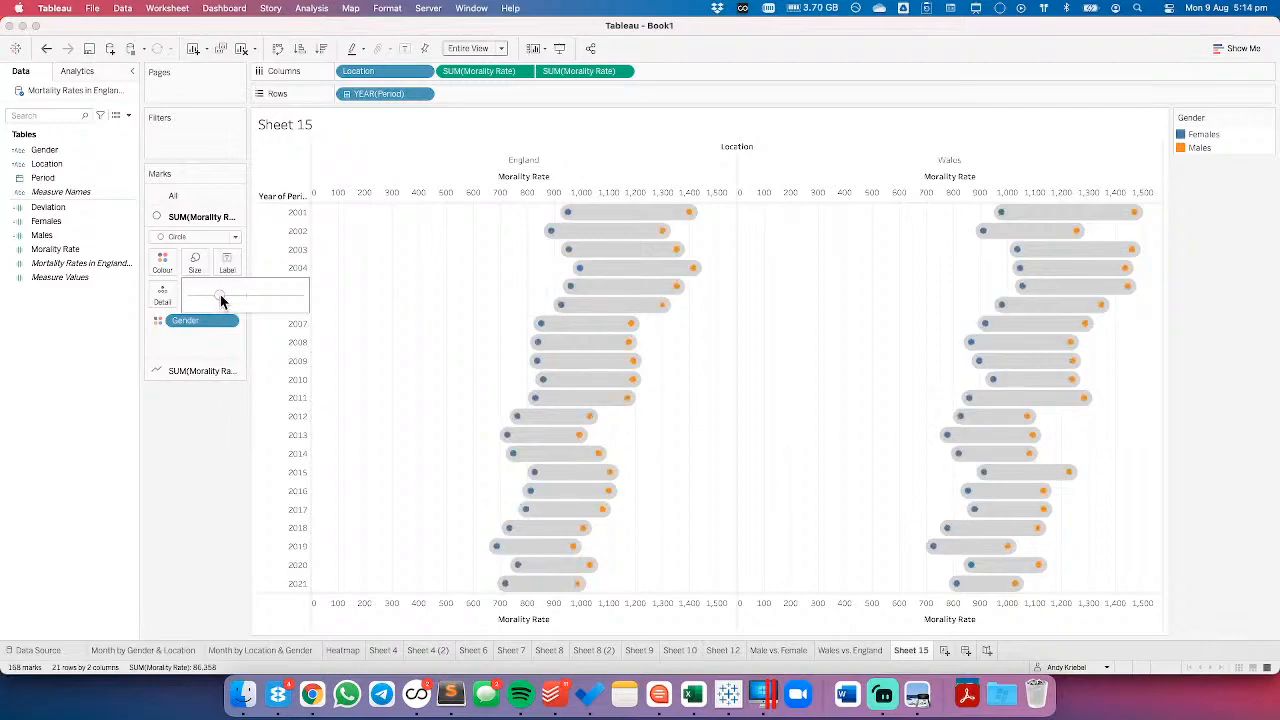
left_click(162, 263)
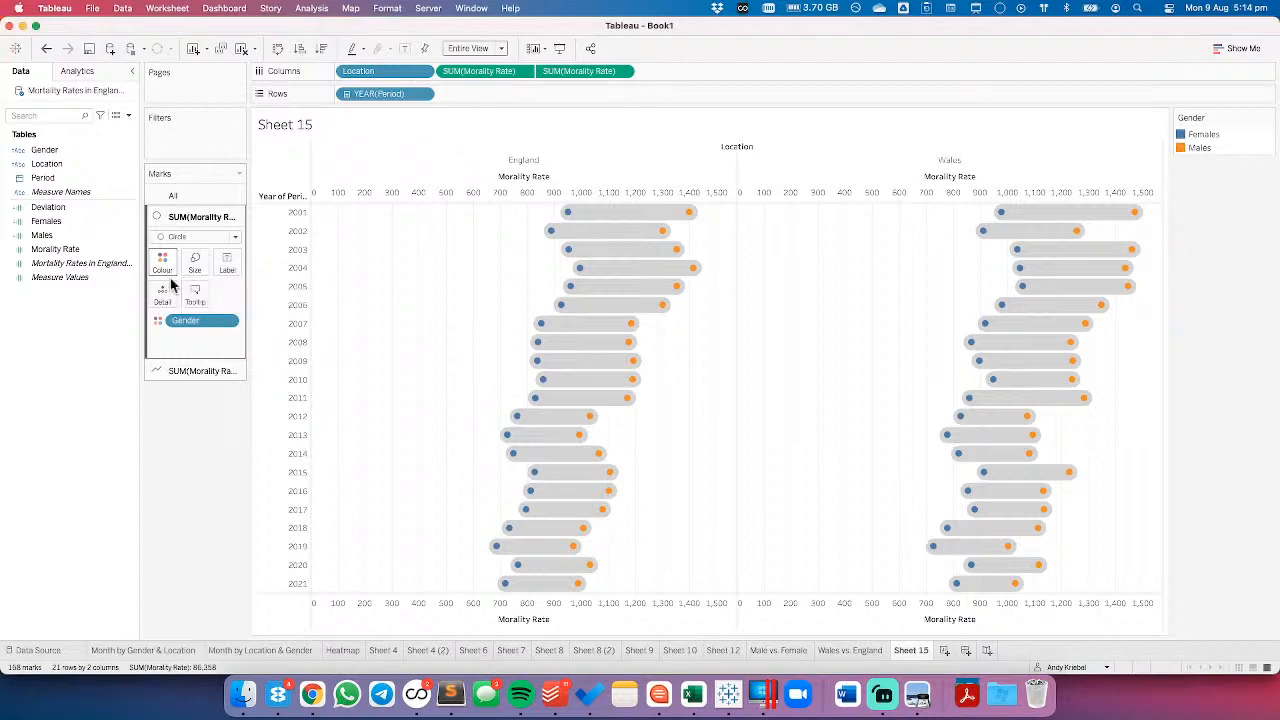
left_click(222, 375)
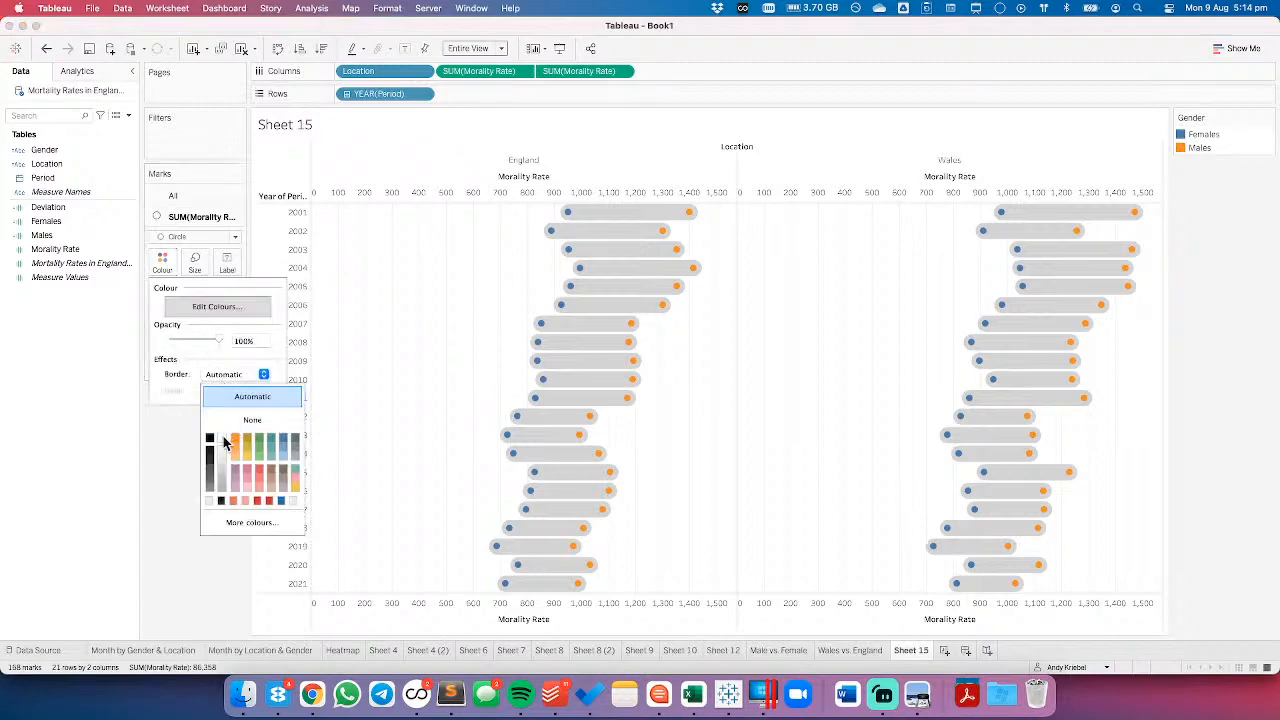
left_click(394, 297)
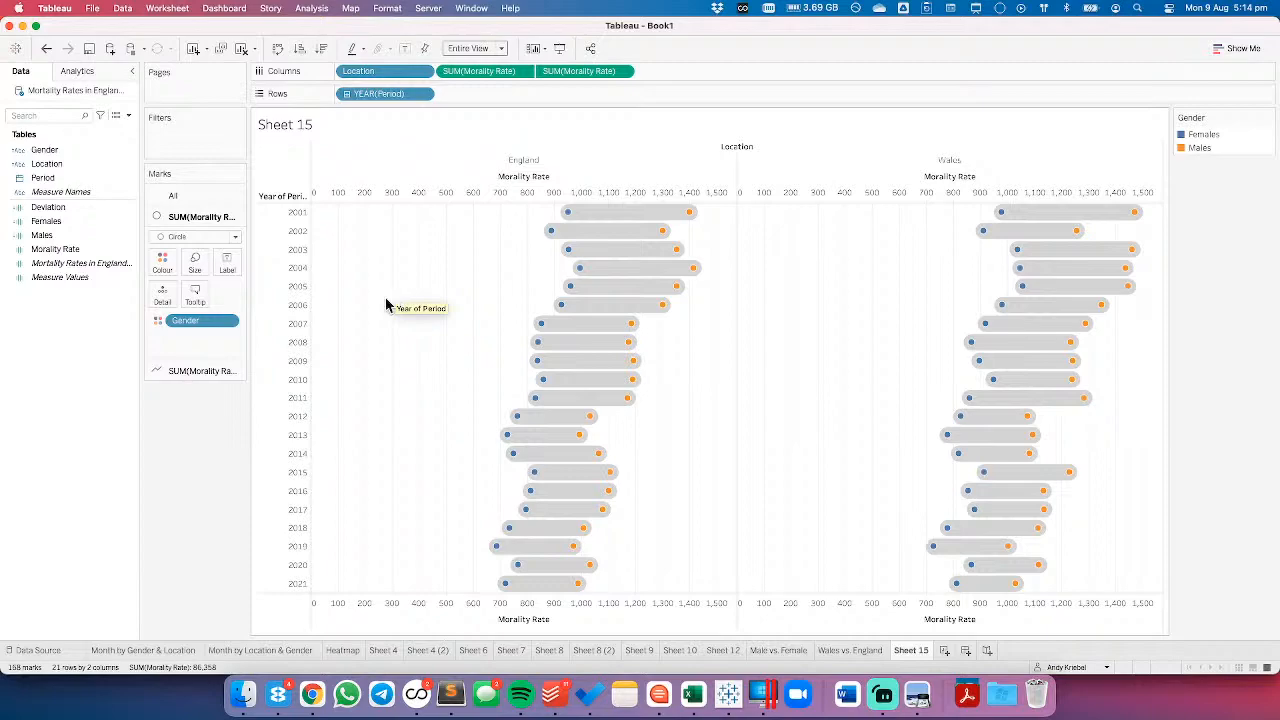
- Duplicate the Month by Gender & Location worksheet
left_click(584, 649)
left_click(294, 651)
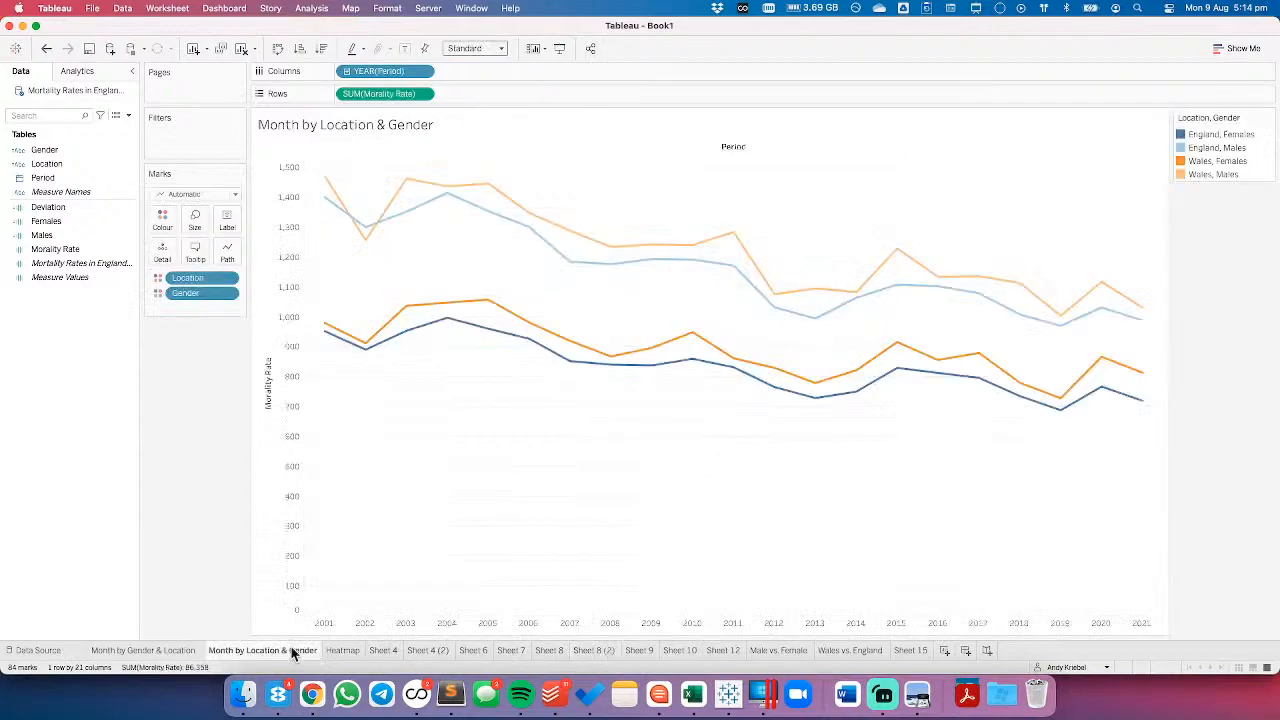
left_click(167, 650)
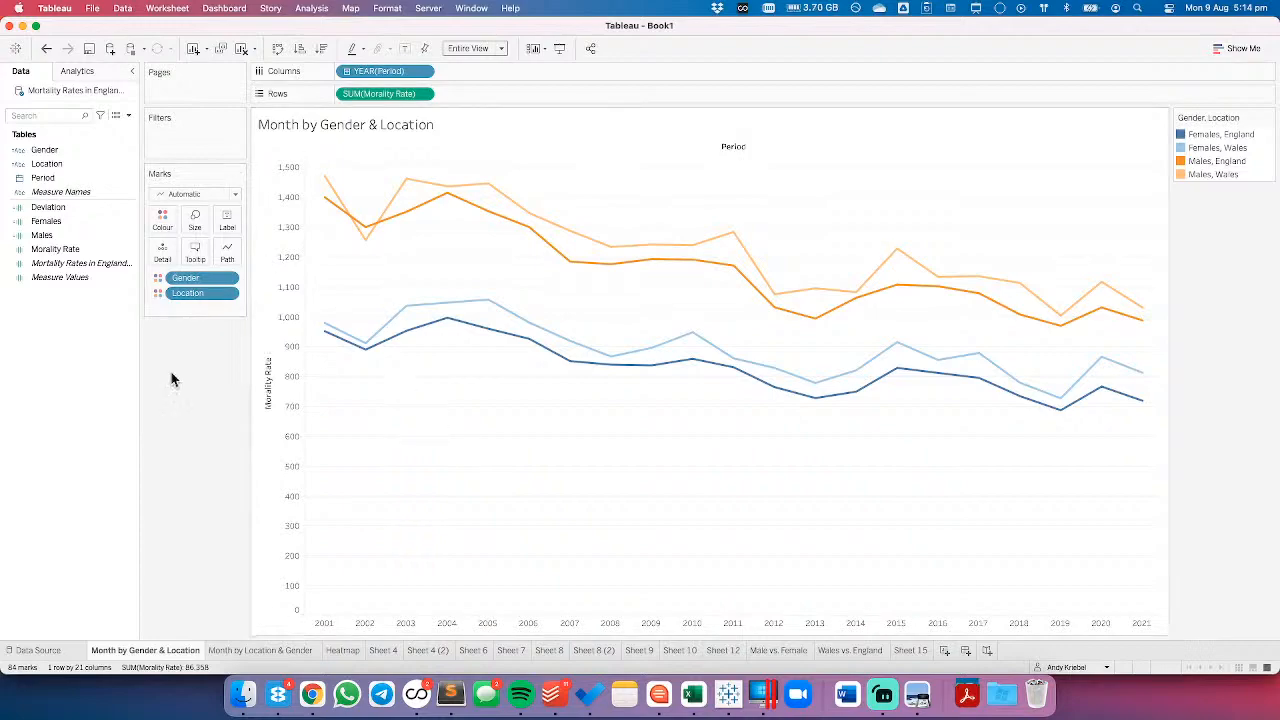
right_click(167, 656)
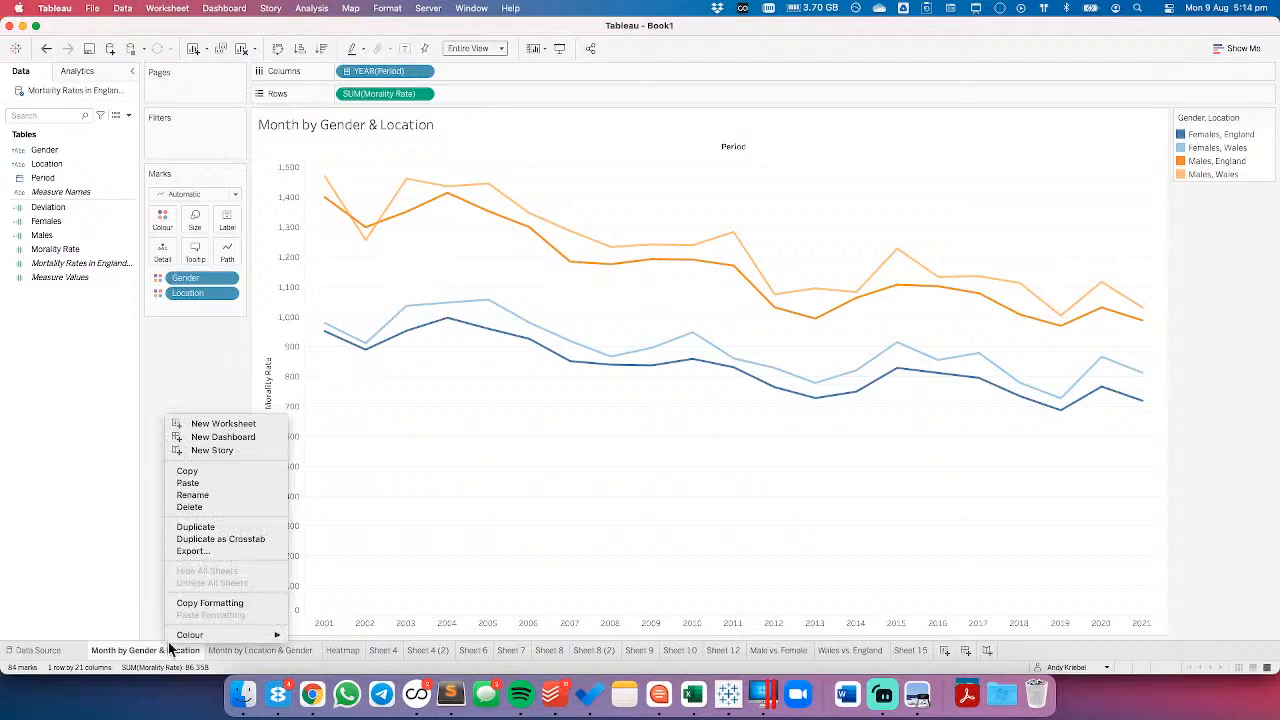
left_click(200, 527)
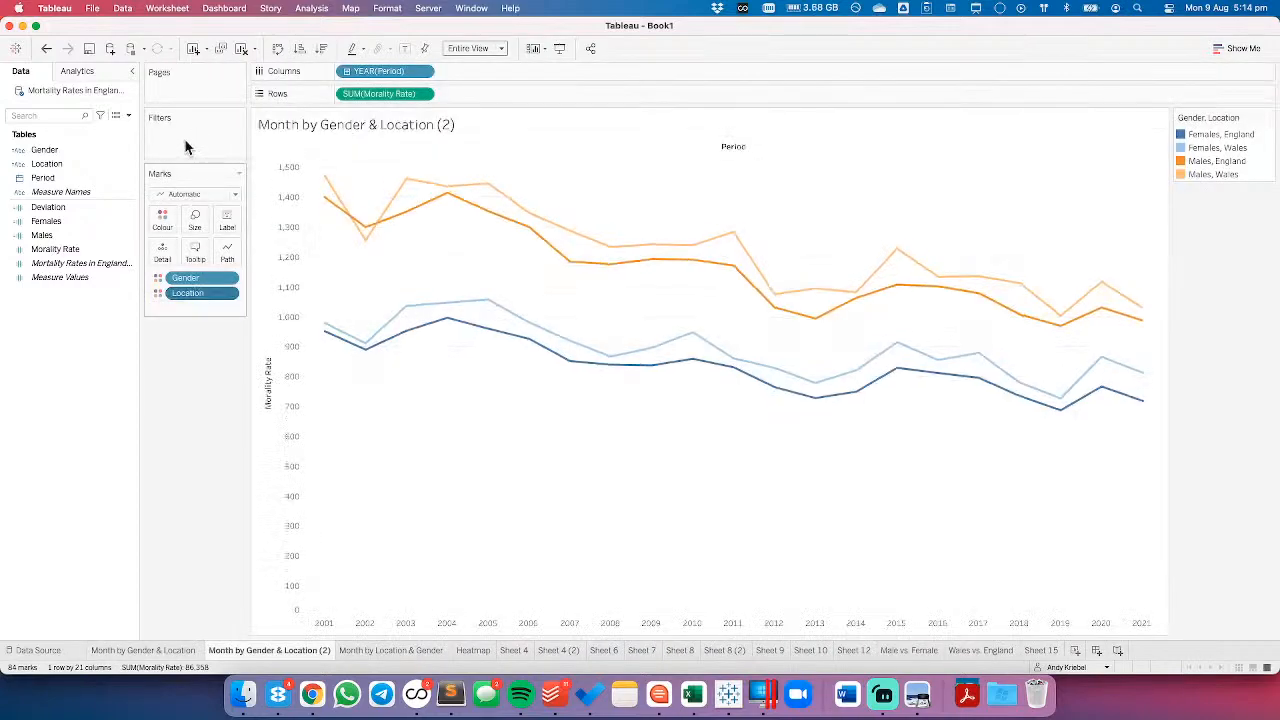
- Move Location from the colour marks to the filters of the duplicated worksheet, keeping only England
left_click_drag(188, 150, 190, 146)
left_click(485, 249)
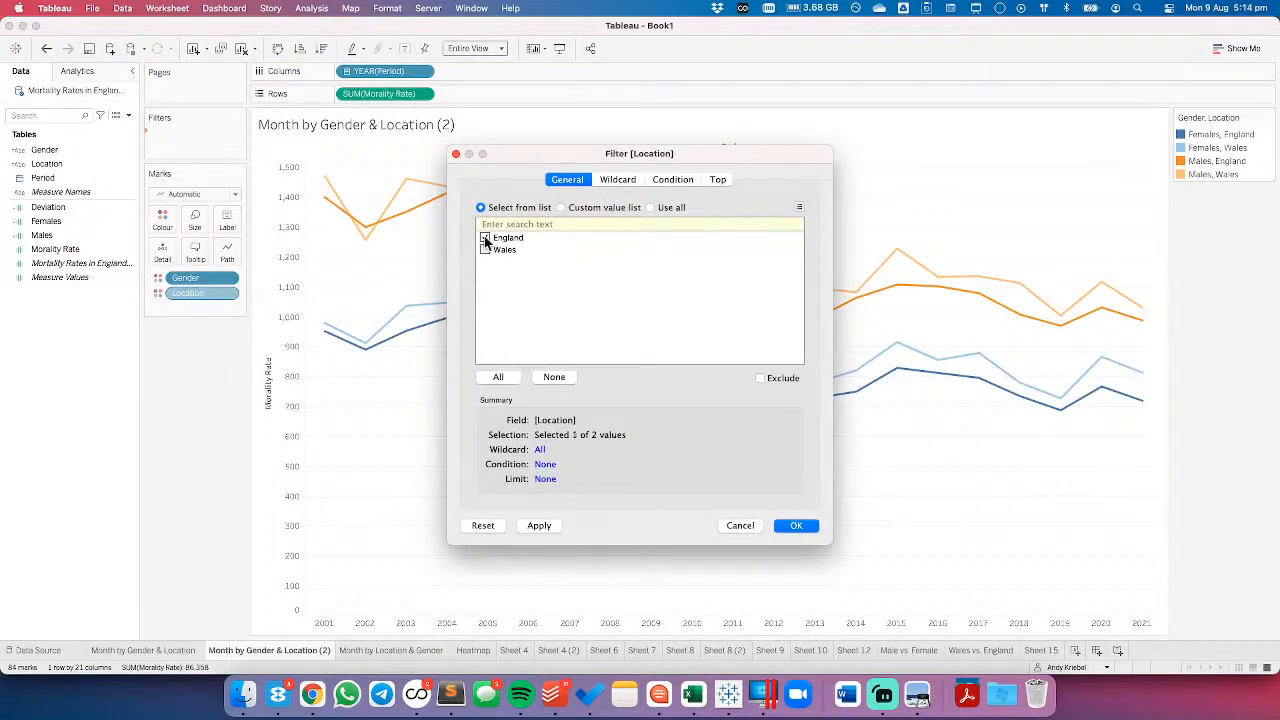
left_click(792, 526)
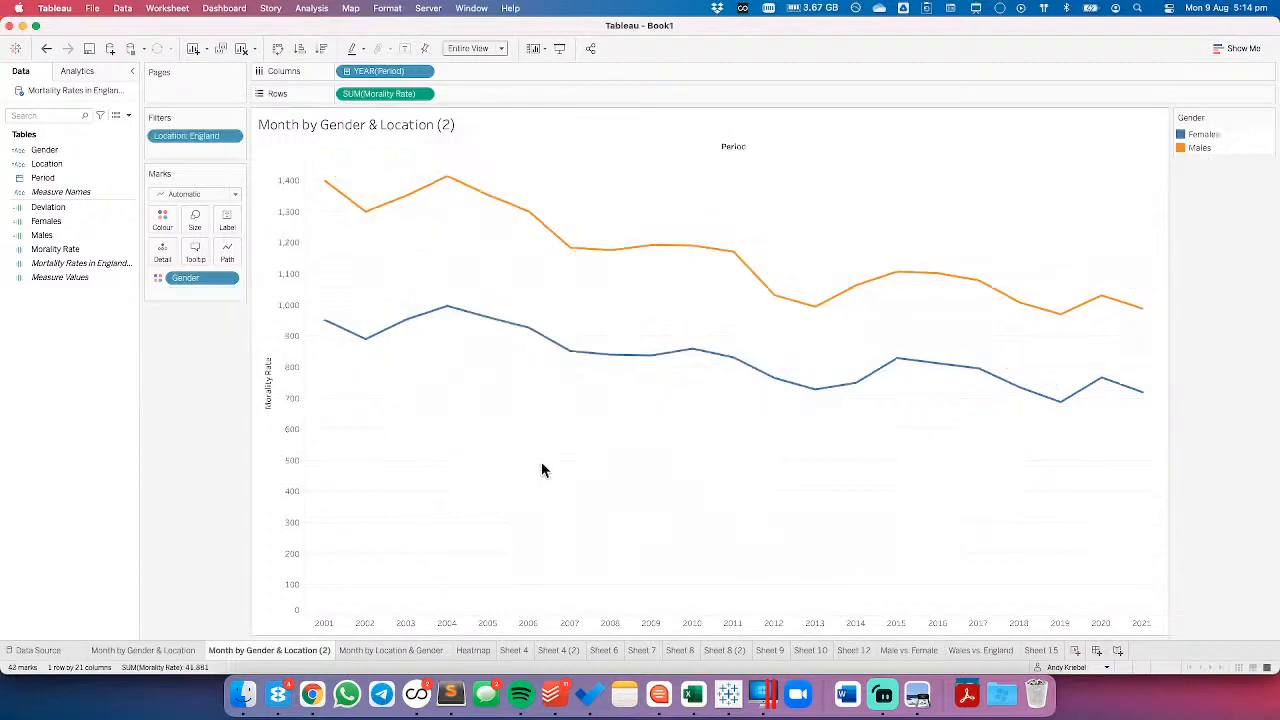
mouse_move(324, 327)
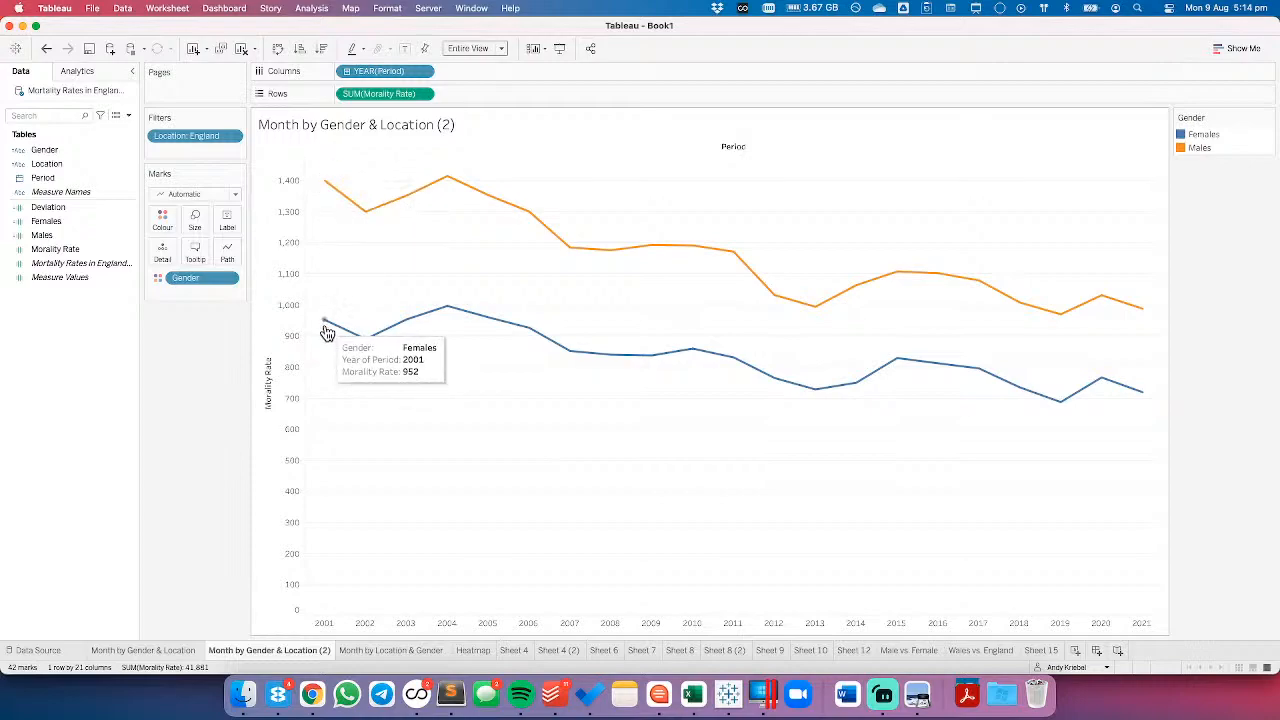
mouse_move(323, 183)
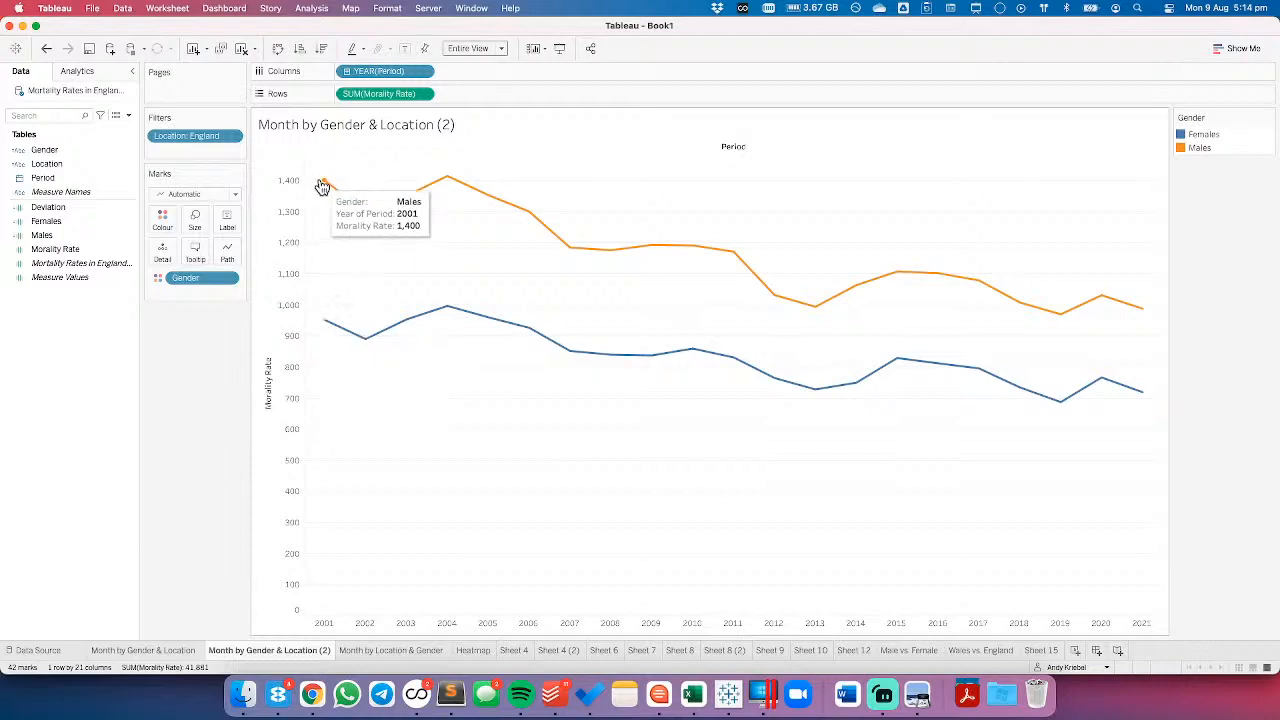
- Try keeping only England on the Male vs. Female worksheet and showing it as a line chart, and undo both changes
left_click(895, 652)
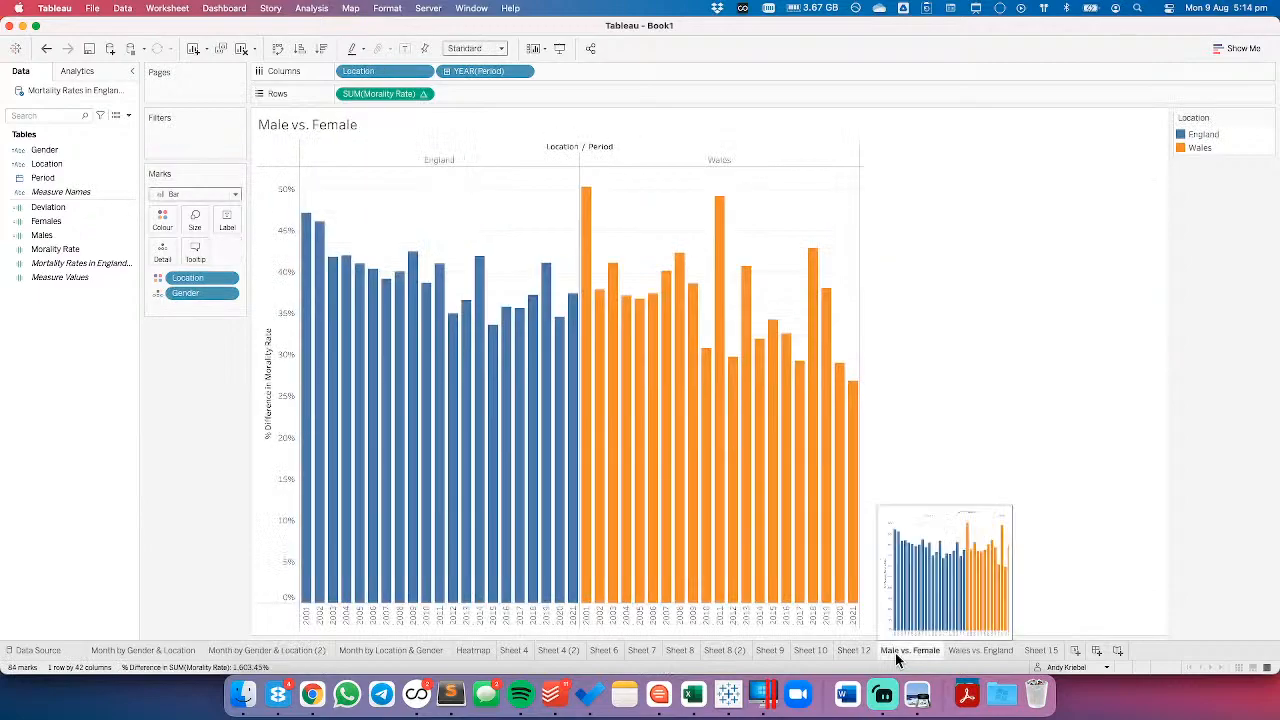
right_click(447, 162)
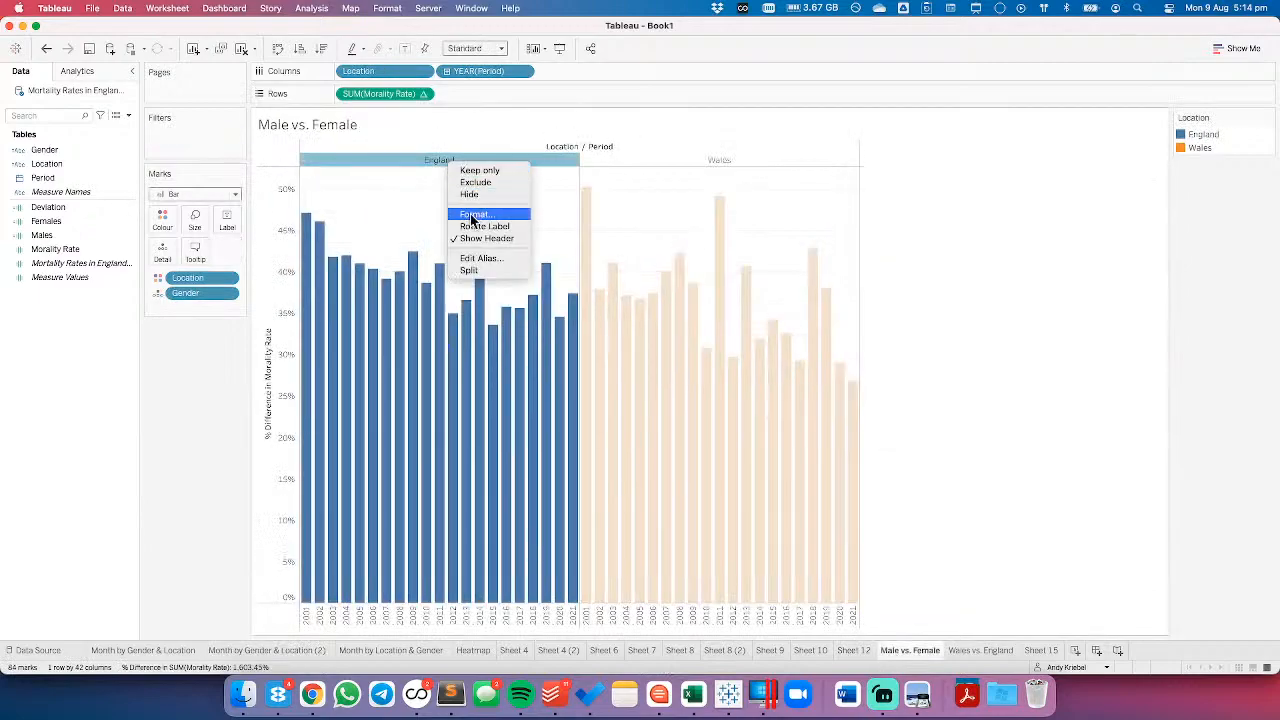
left_click(477, 172)
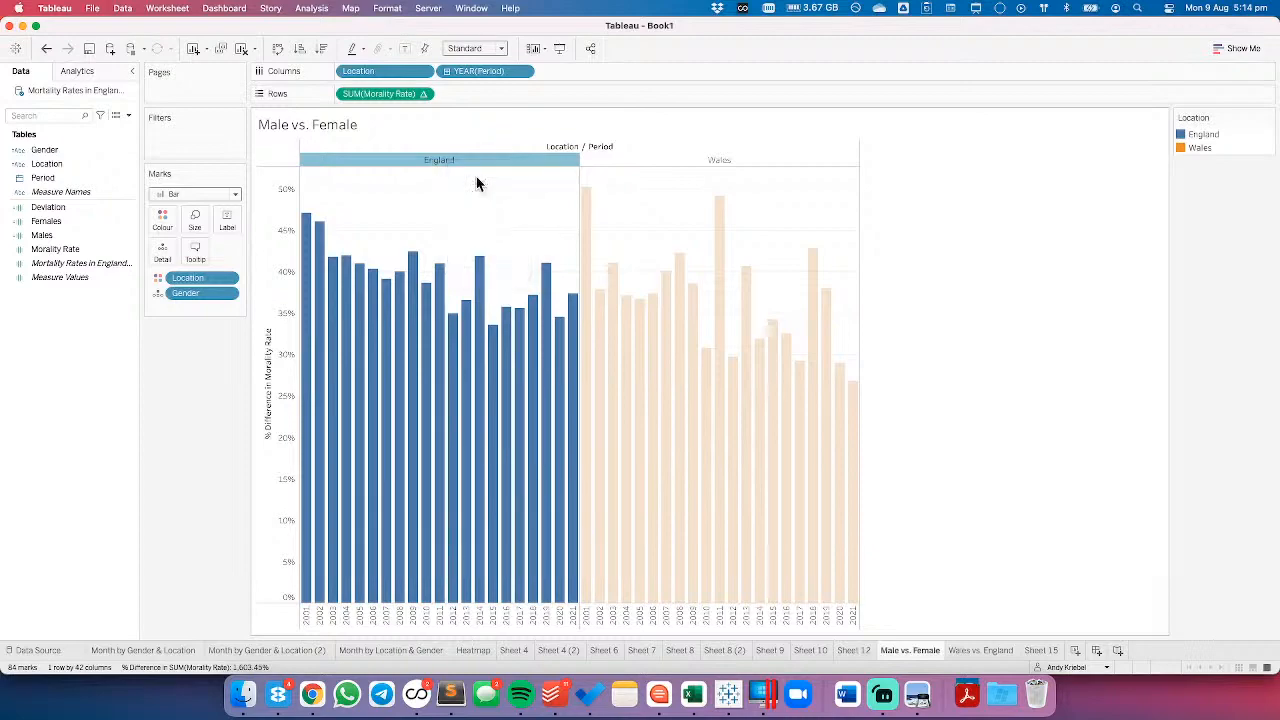
left_click(493, 204)
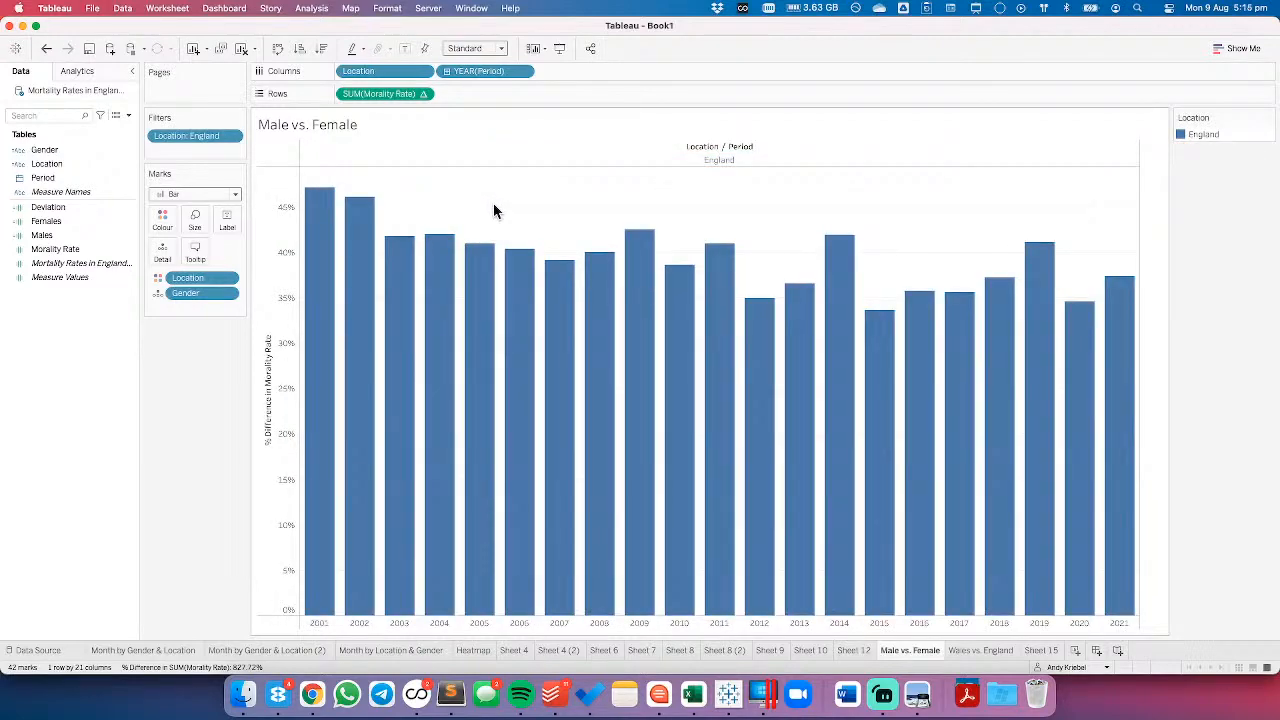
left_click(191, 194)
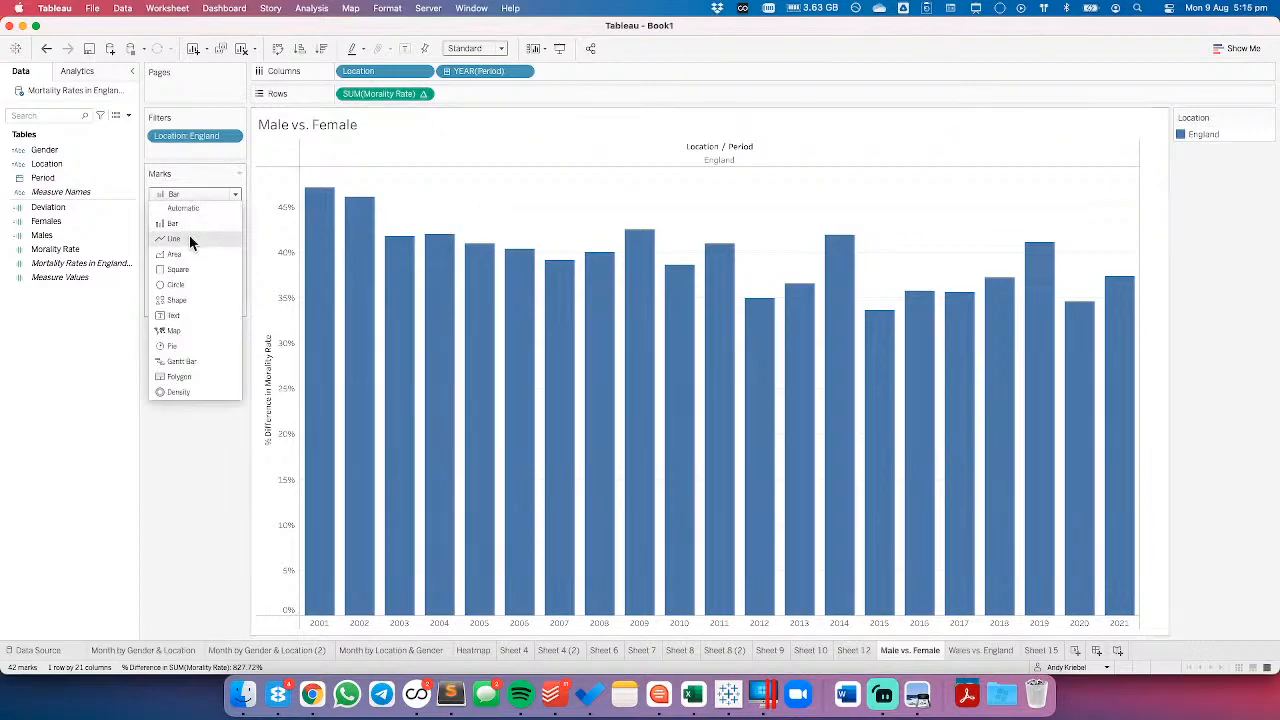
left_click(190, 240)
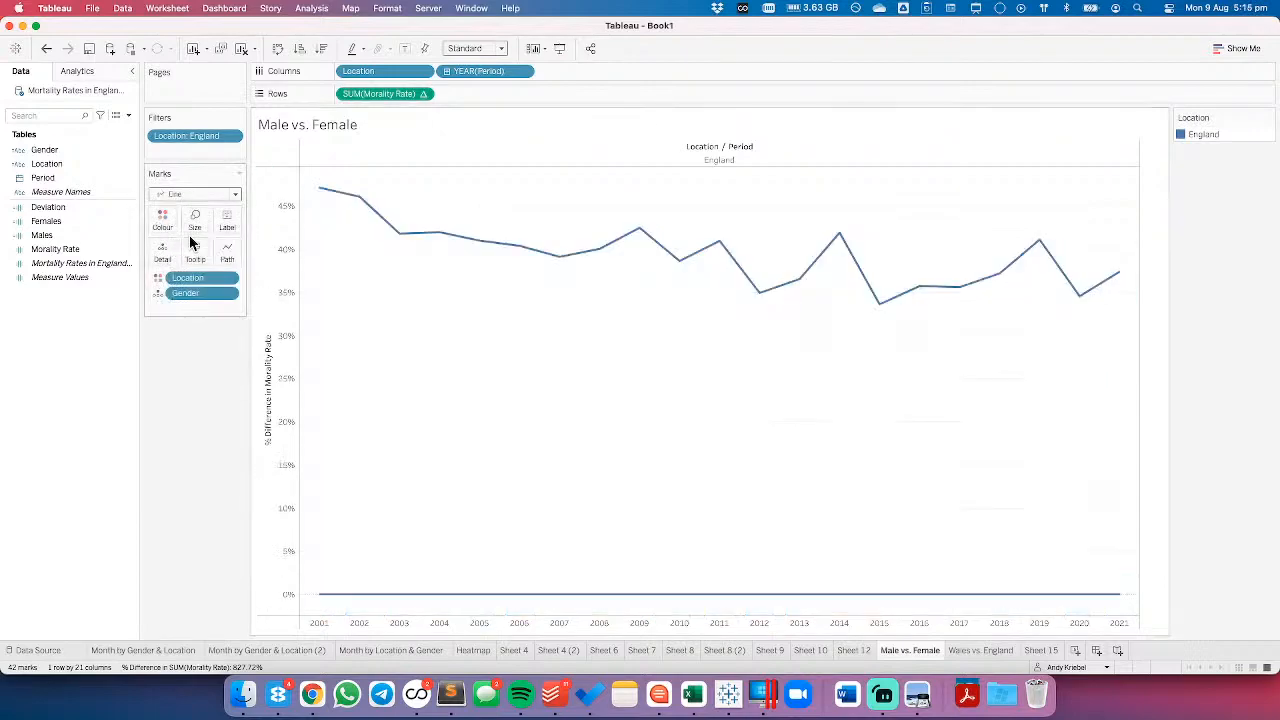
left_click(46, 49)
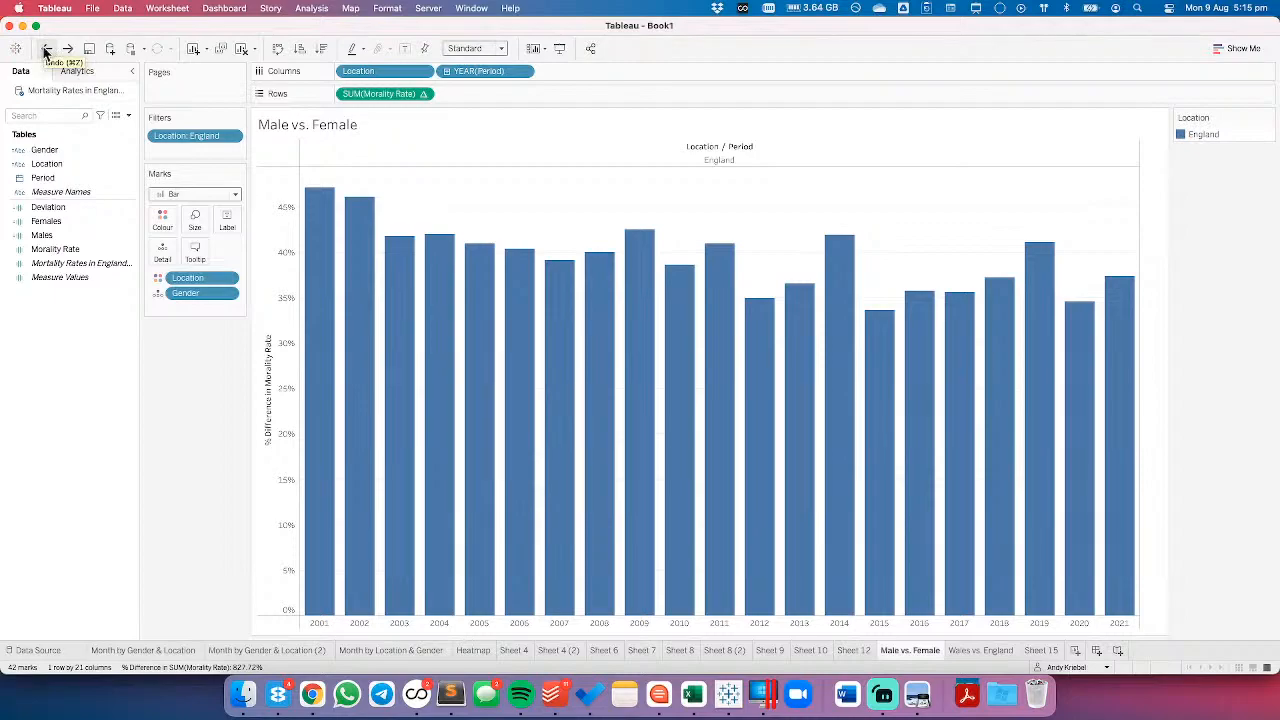
left_click(46, 50)
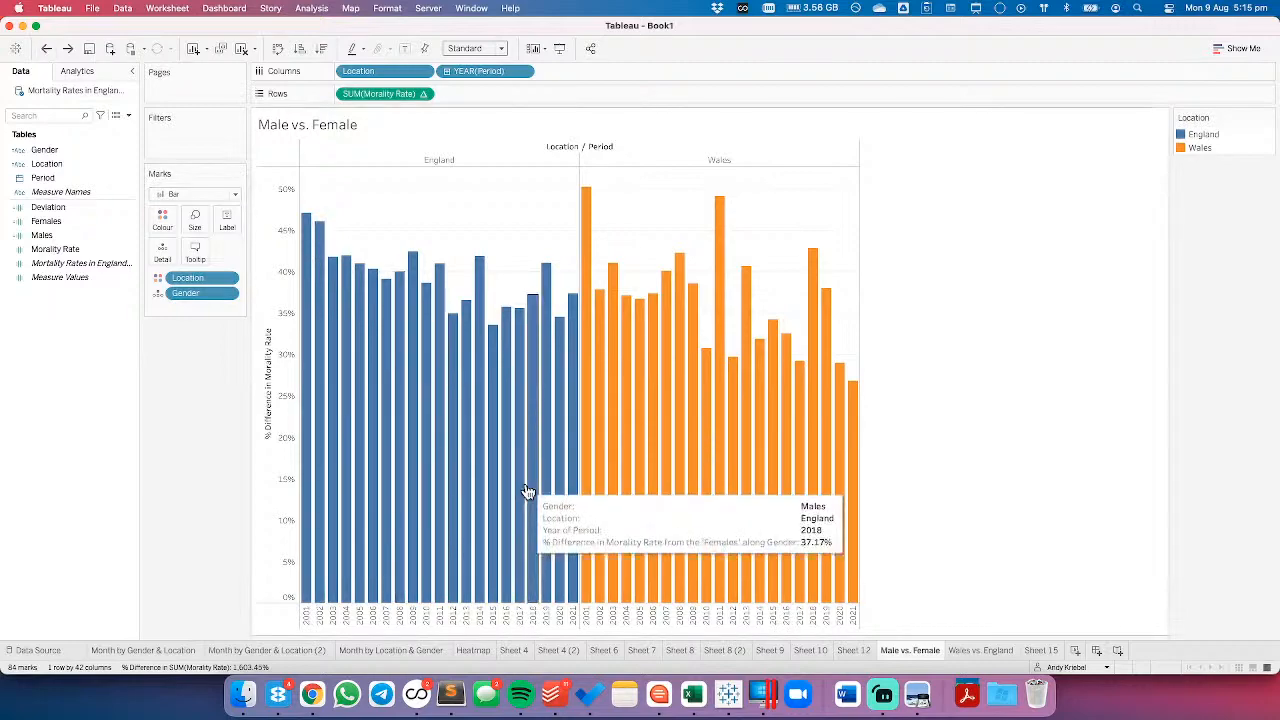
- Review the line charts and heatmap on the worksheets from Month by Gender & Location through Sheet 4
left_click(186, 647)
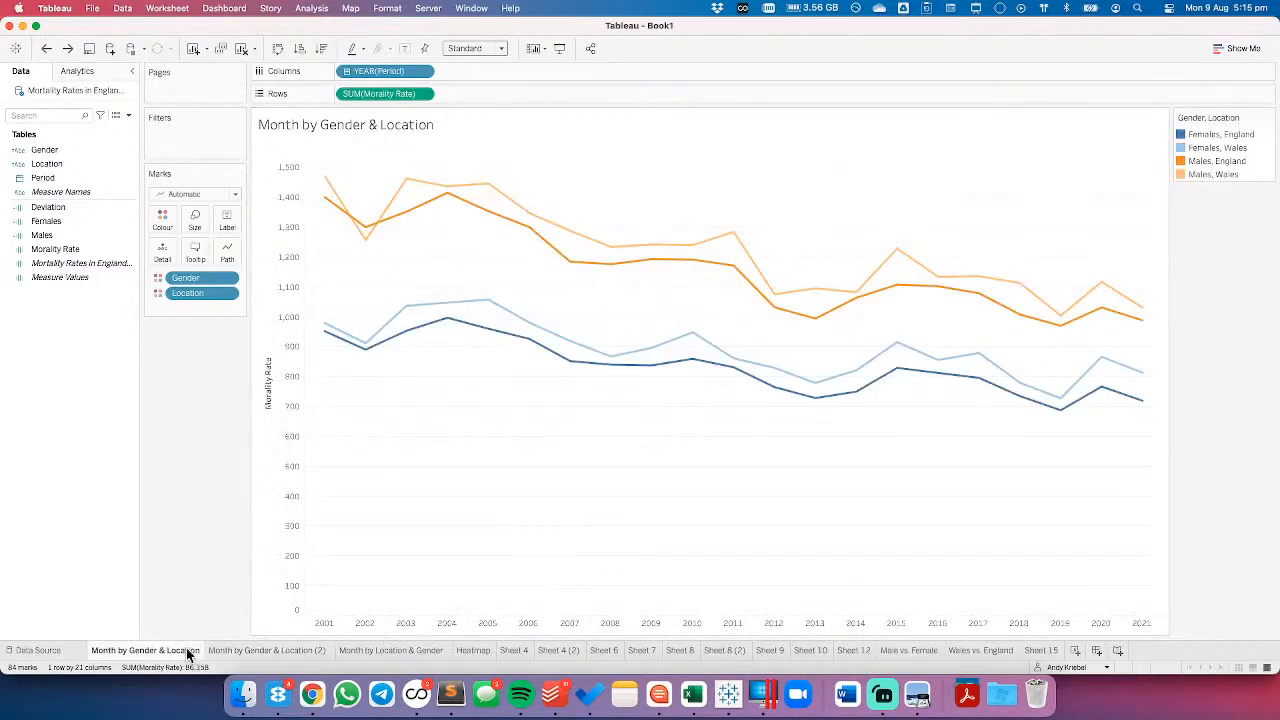
left_click(240, 647)
left_click(401, 650)
left_click(473, 650)
left_click(513, 650)
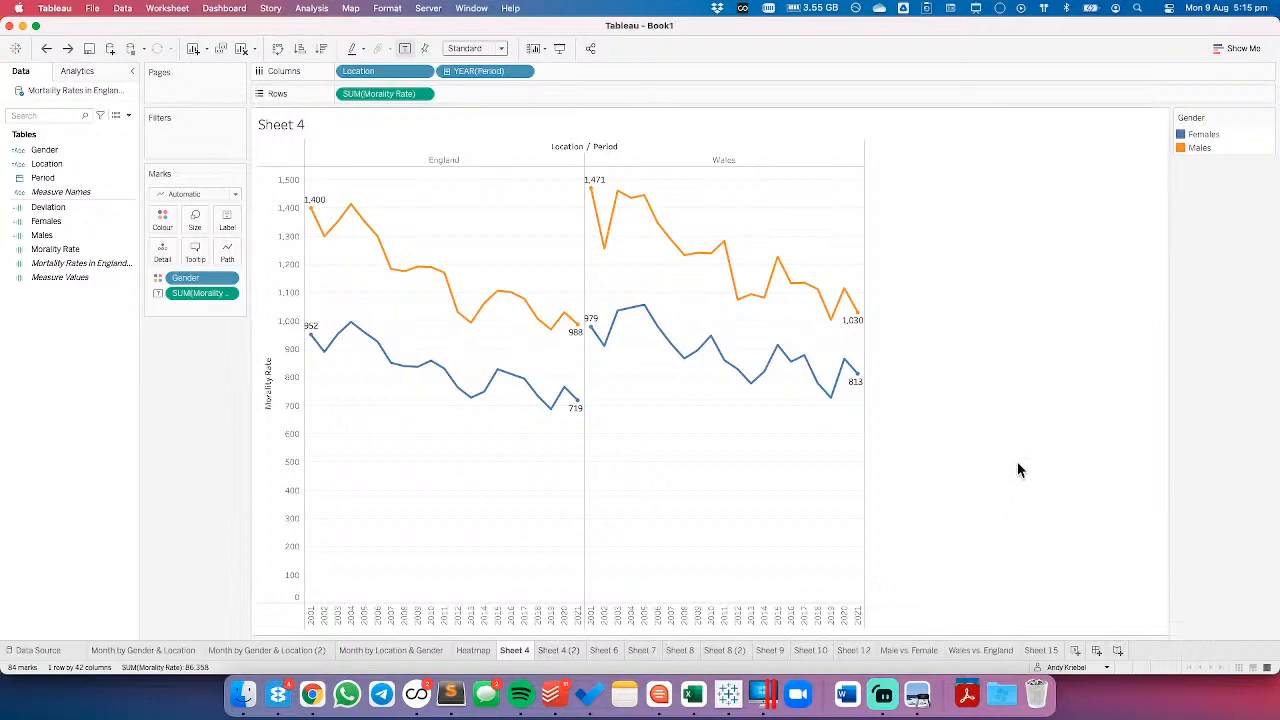
- Switch to Chart.Guide in Chrome and browse the chart types for change over time and for comparing categories
key("super+Tab")
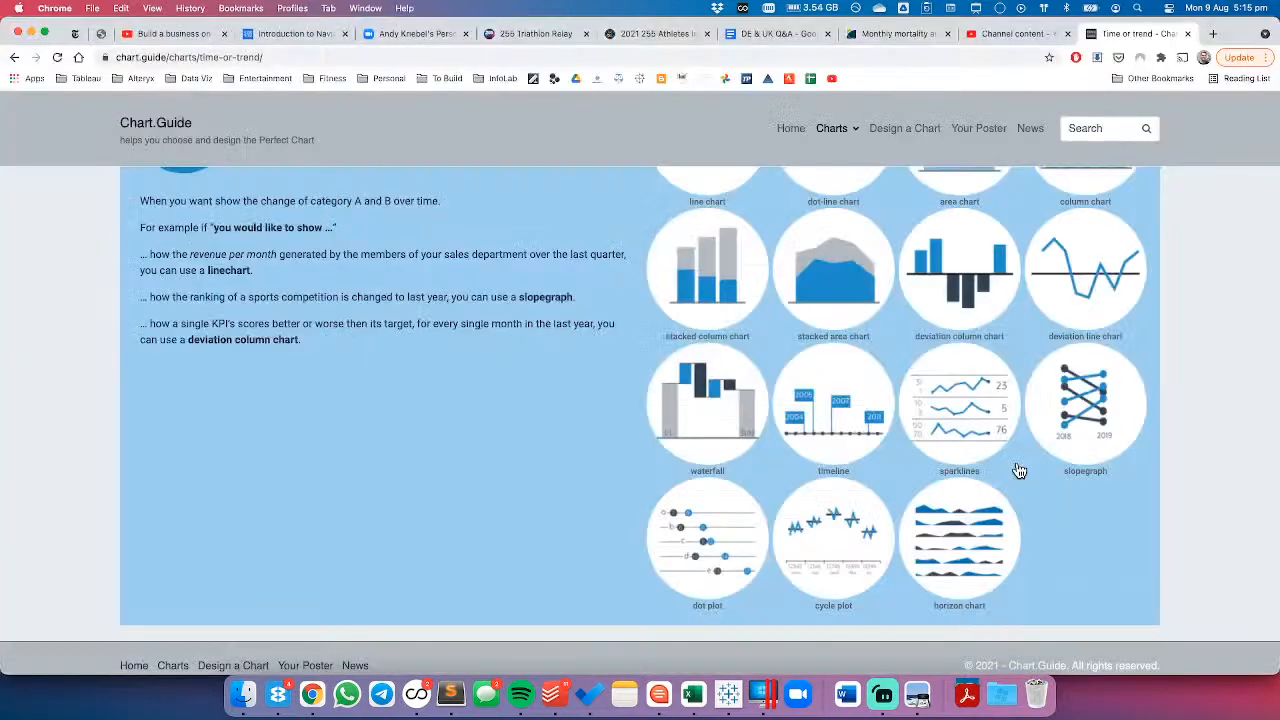
scroll(690, 405, "up", 3)
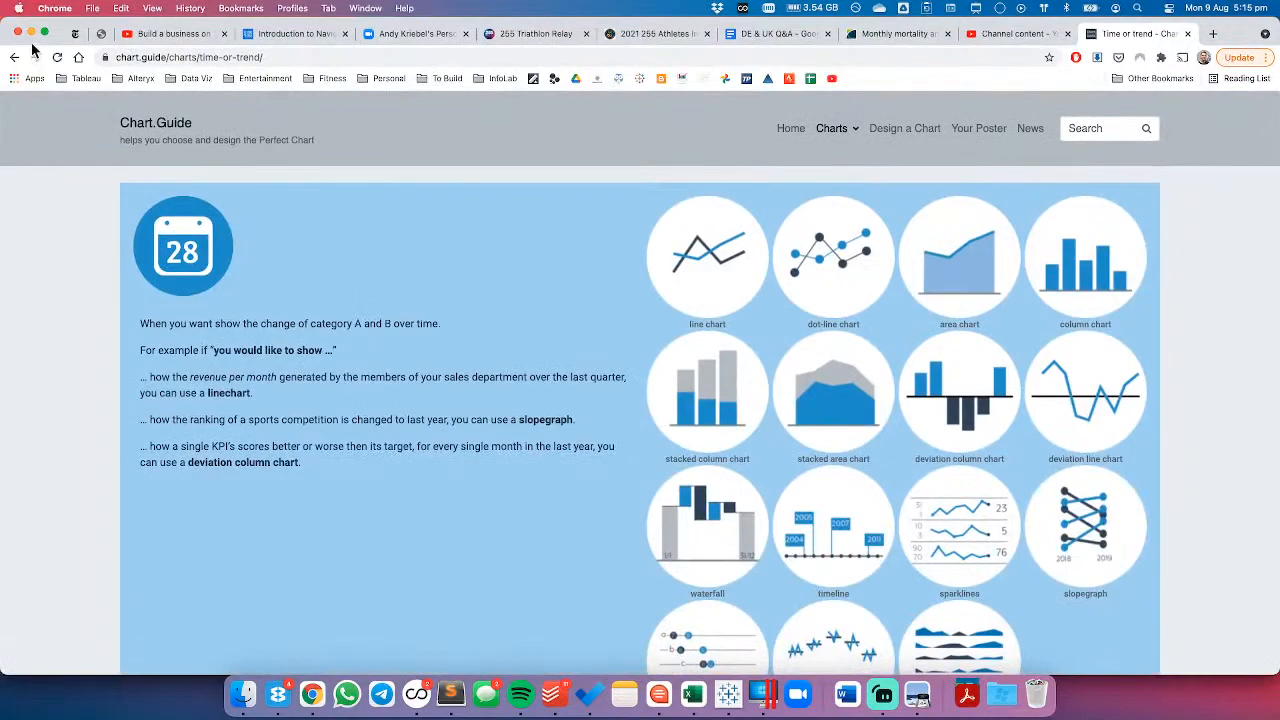
left_click(14, 57)
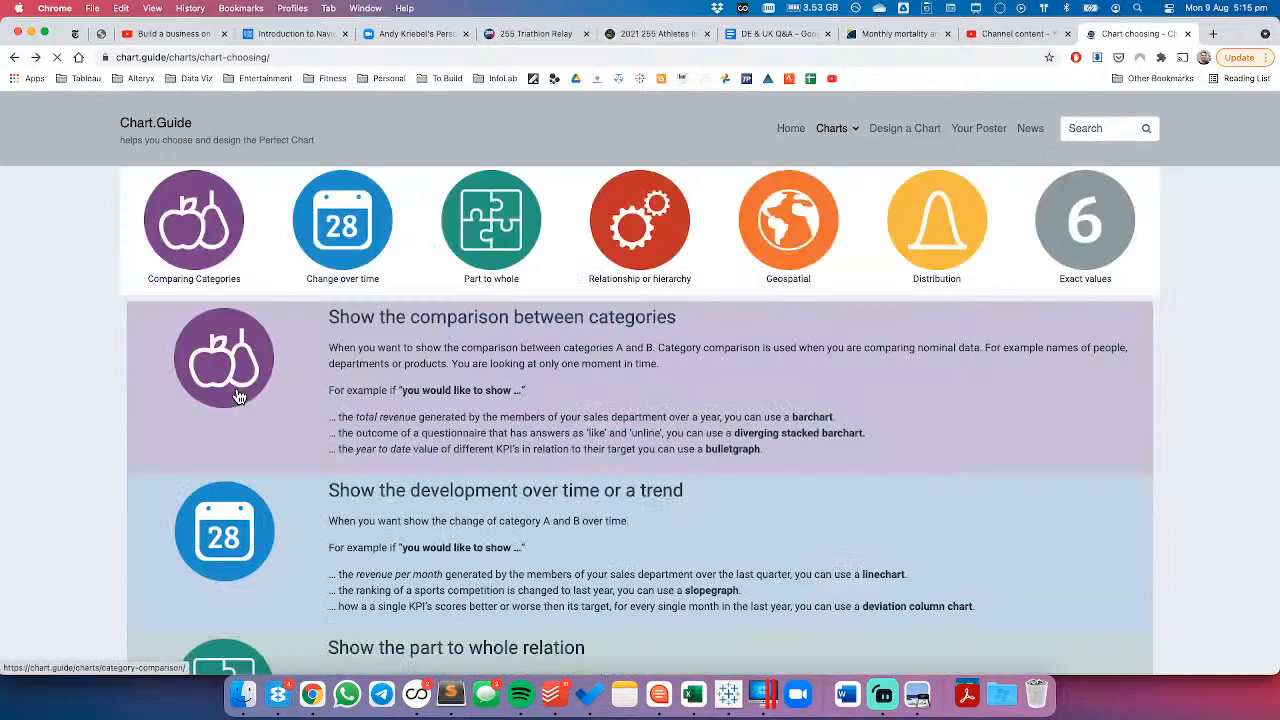
left_click(238, 397)
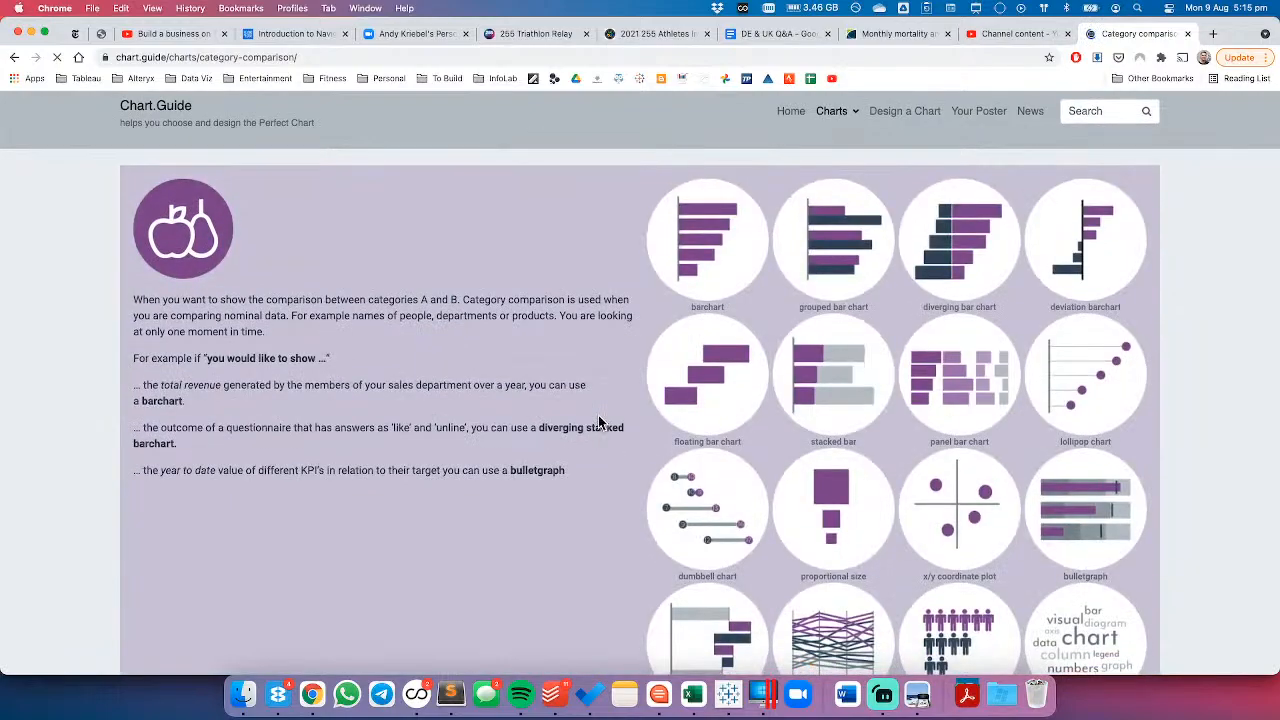
scroll(598, 422, "down", 2)
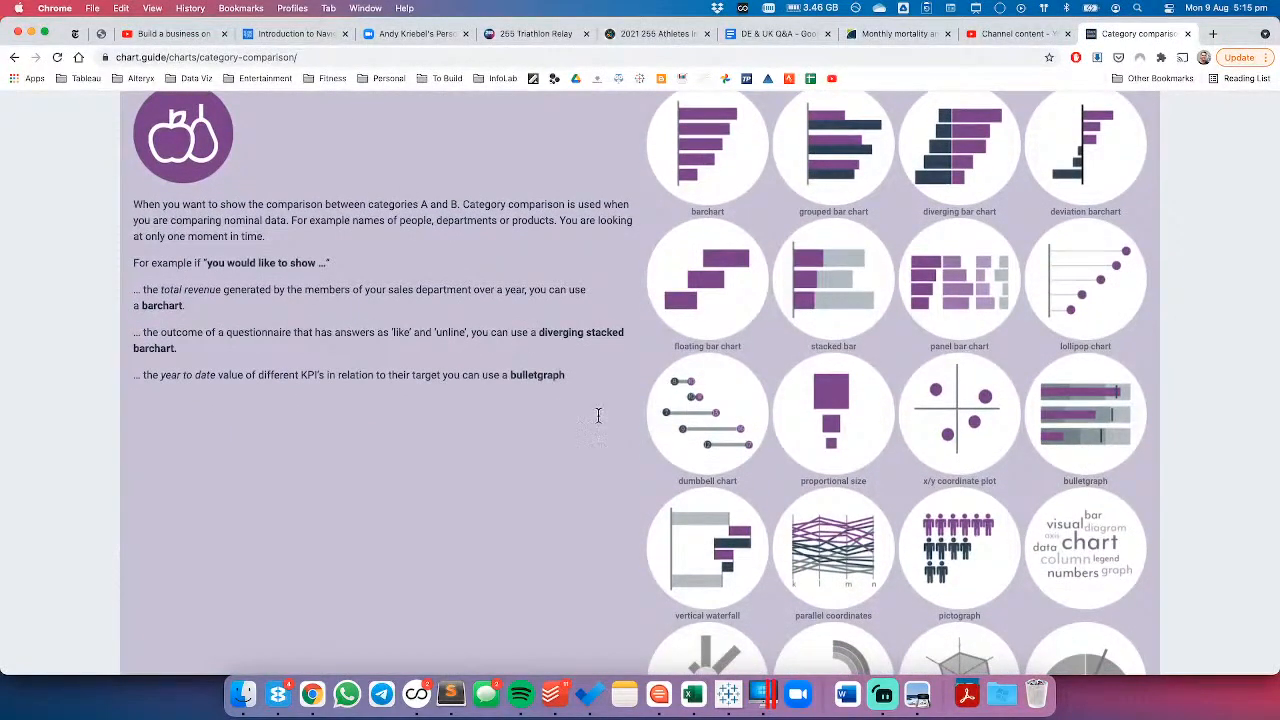
scroll(598, 416, "down", 2)
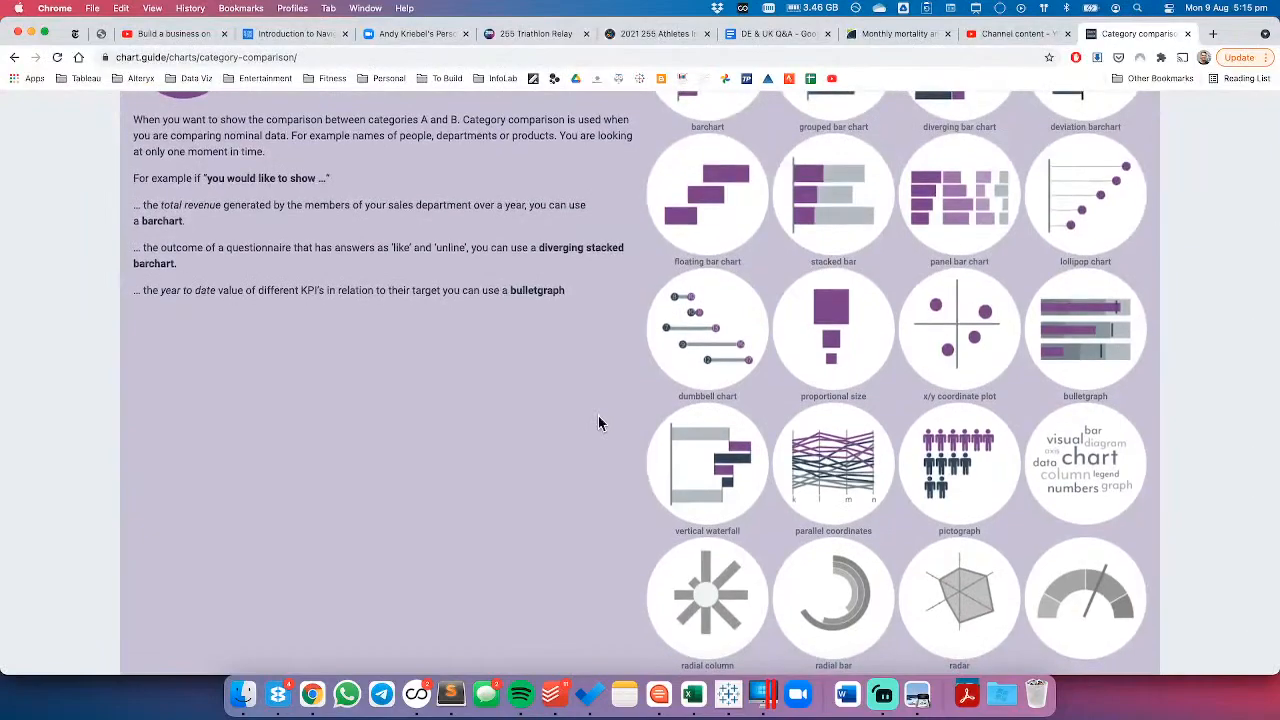
scroll(598, 416, "down", 2)
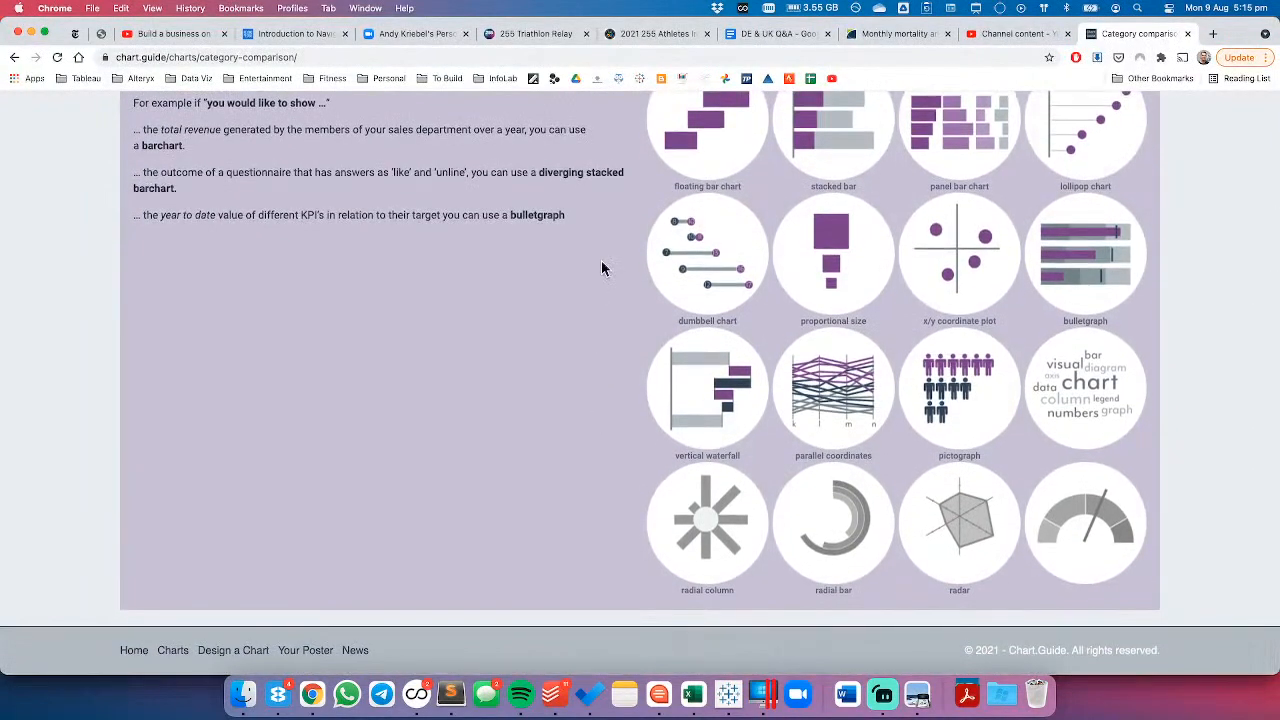
- Return to Tableau, duplicate Sheet 15, and remove the second Morality Rate measure from the copy's columns
key("super+Tab")
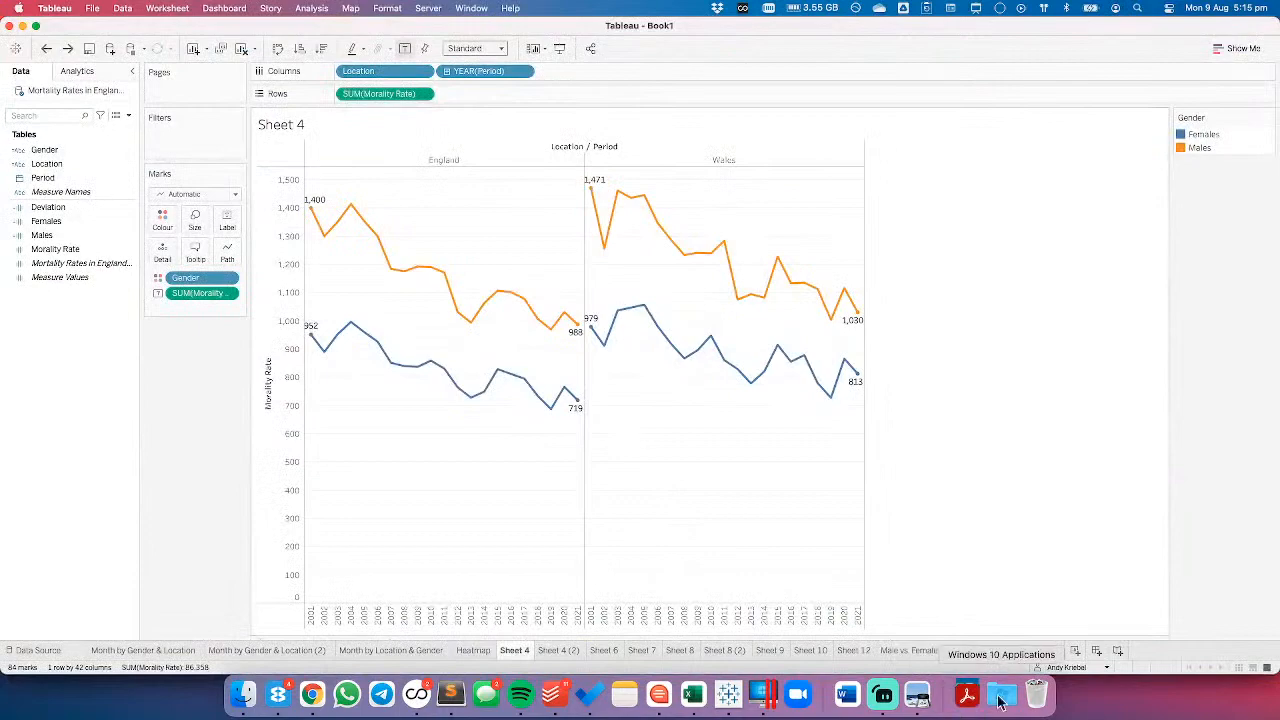
left_click(1041, 652)
right_click(1043, 652)
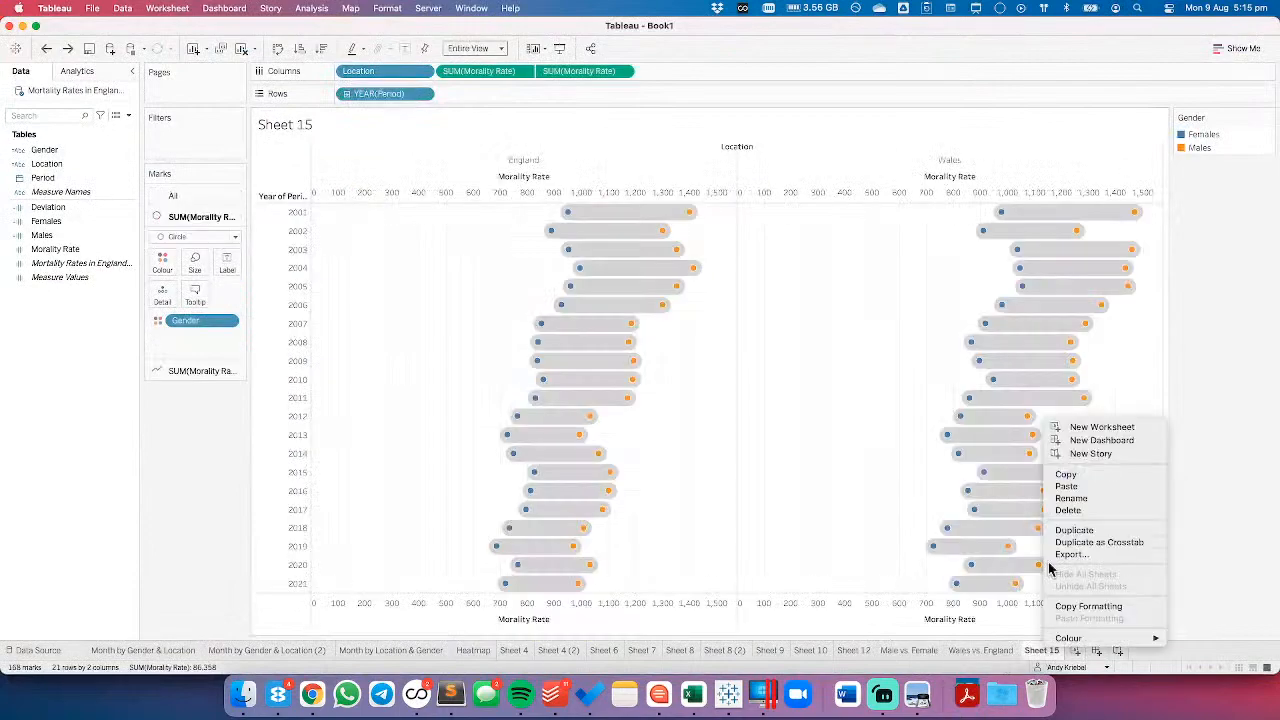
left_click(1068, 534)
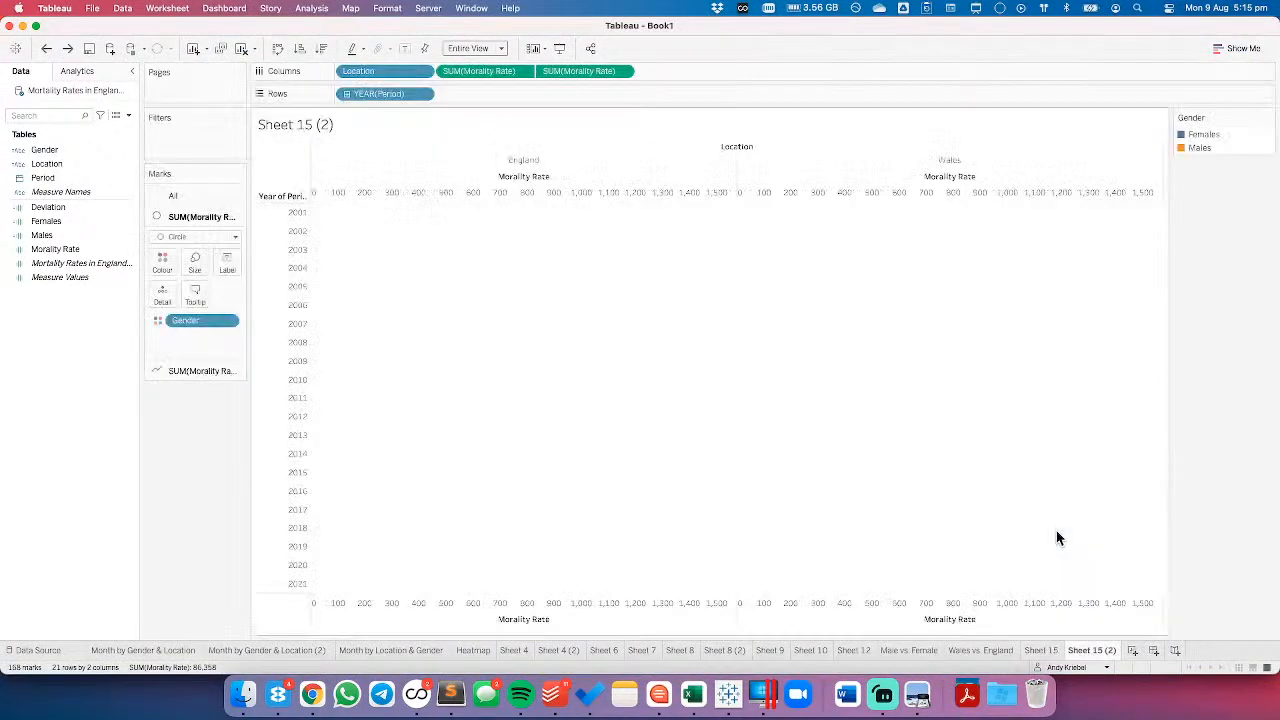
left_click_drag(580, 71, 586, 46)
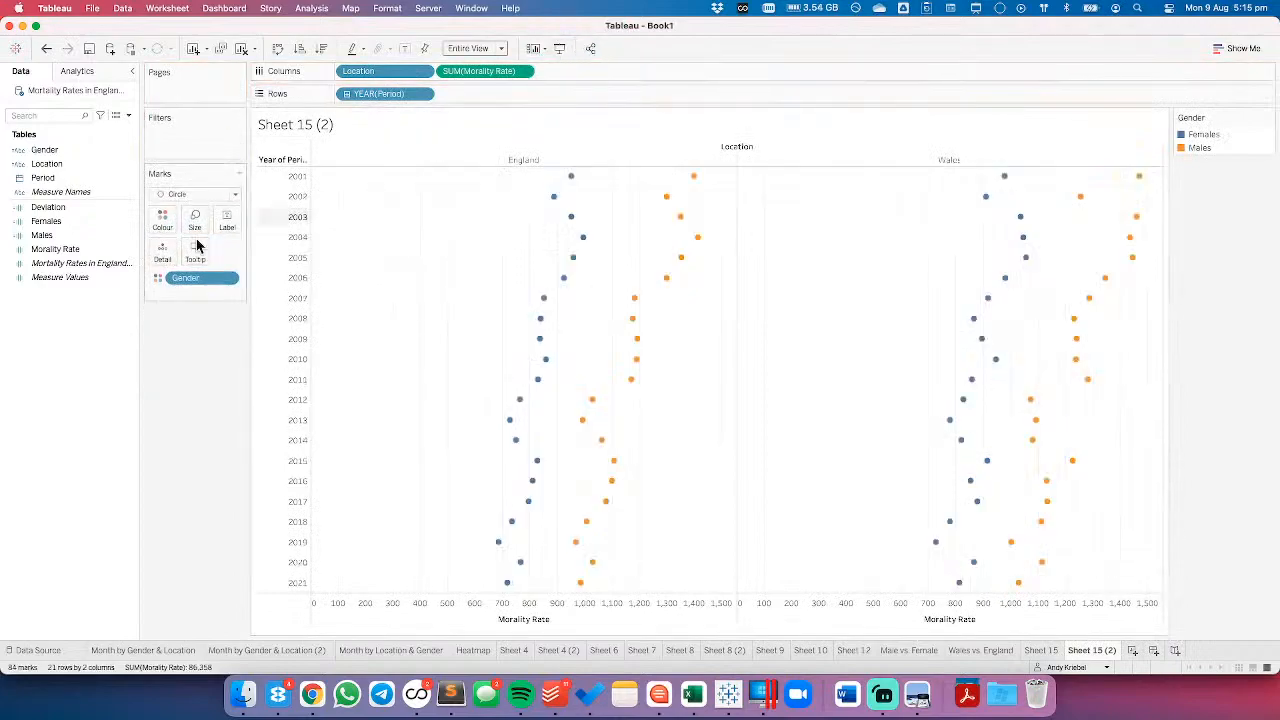
- Change the mark type of Sheet 15 (2) from circles to Gantt Bar
left_click(181, 196)
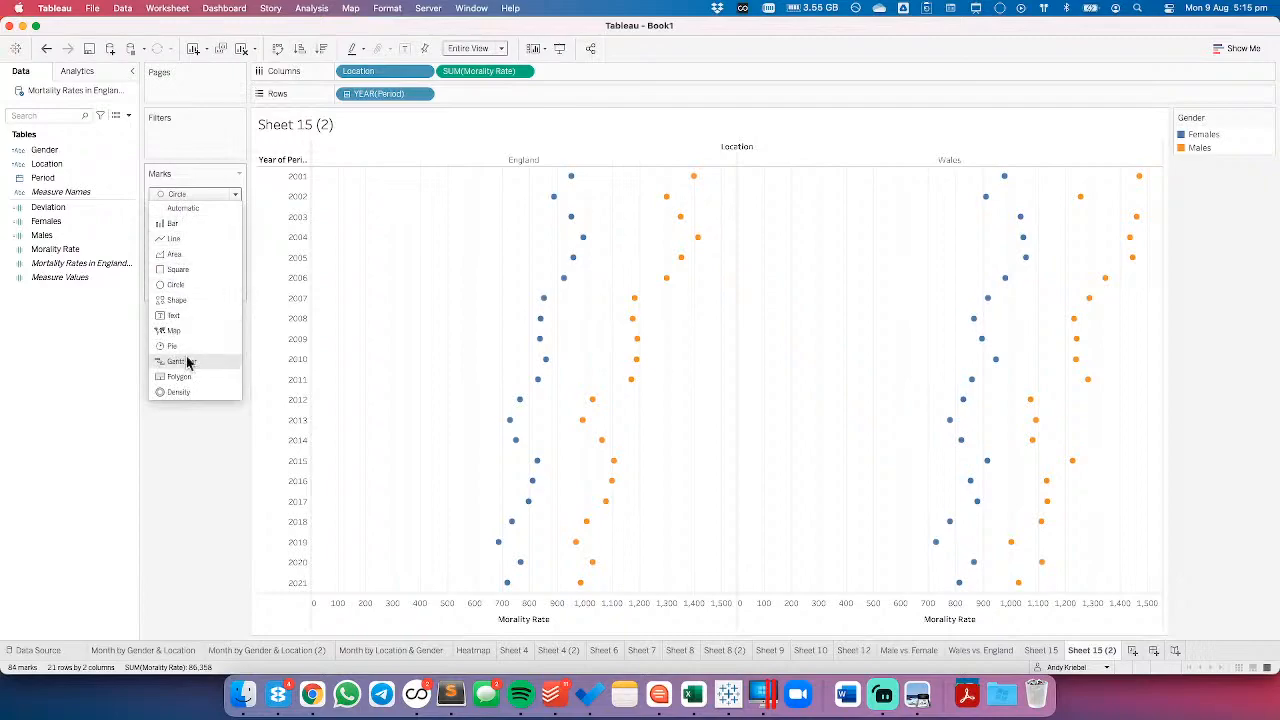
left_click(172, 345)
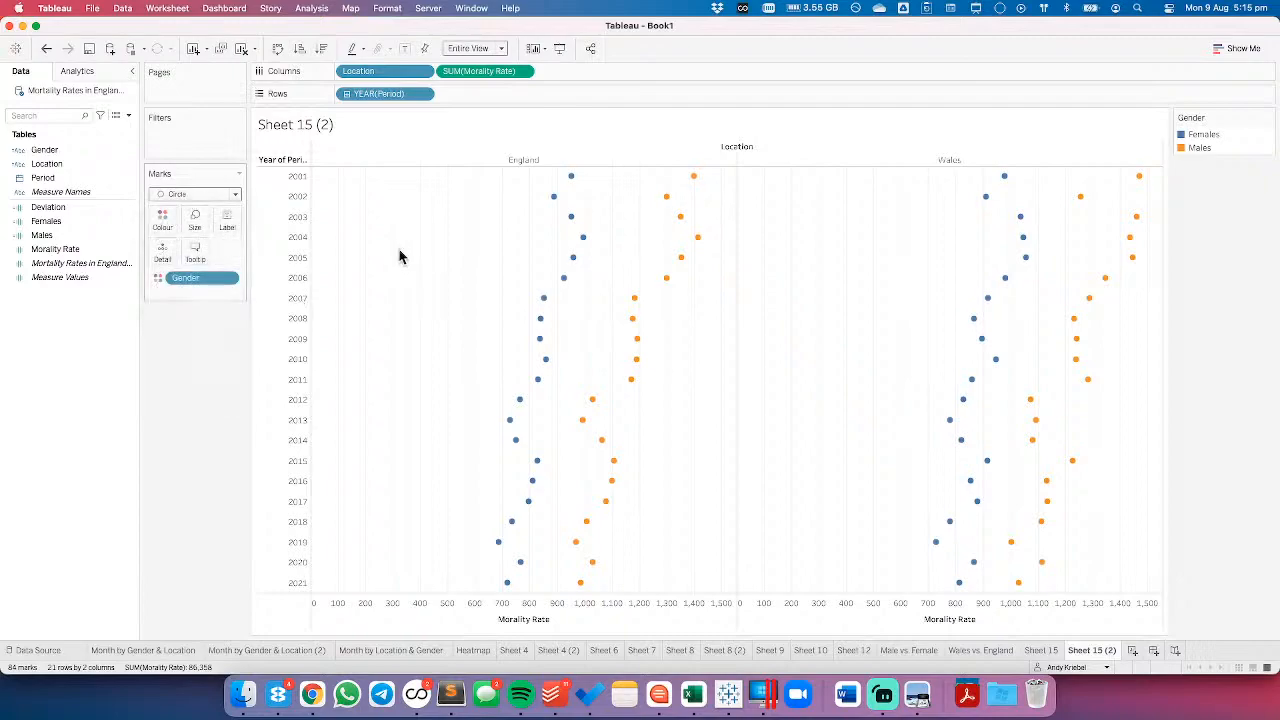
left_click(171, 195)
left_click(251, 342)
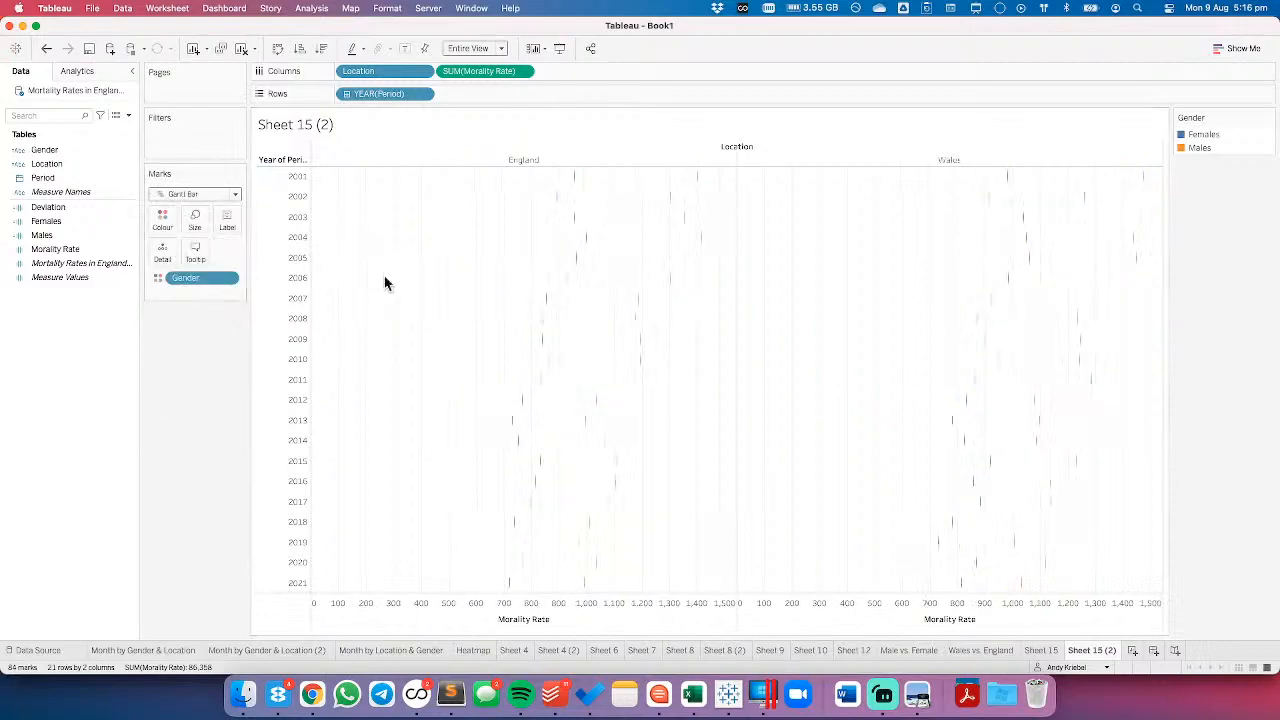
- Add the Females measure to the columns after Morality Rate
mouse_move(697, 184)
left_click_drag(69, 249, 46, 270)
left_click(43, 222)
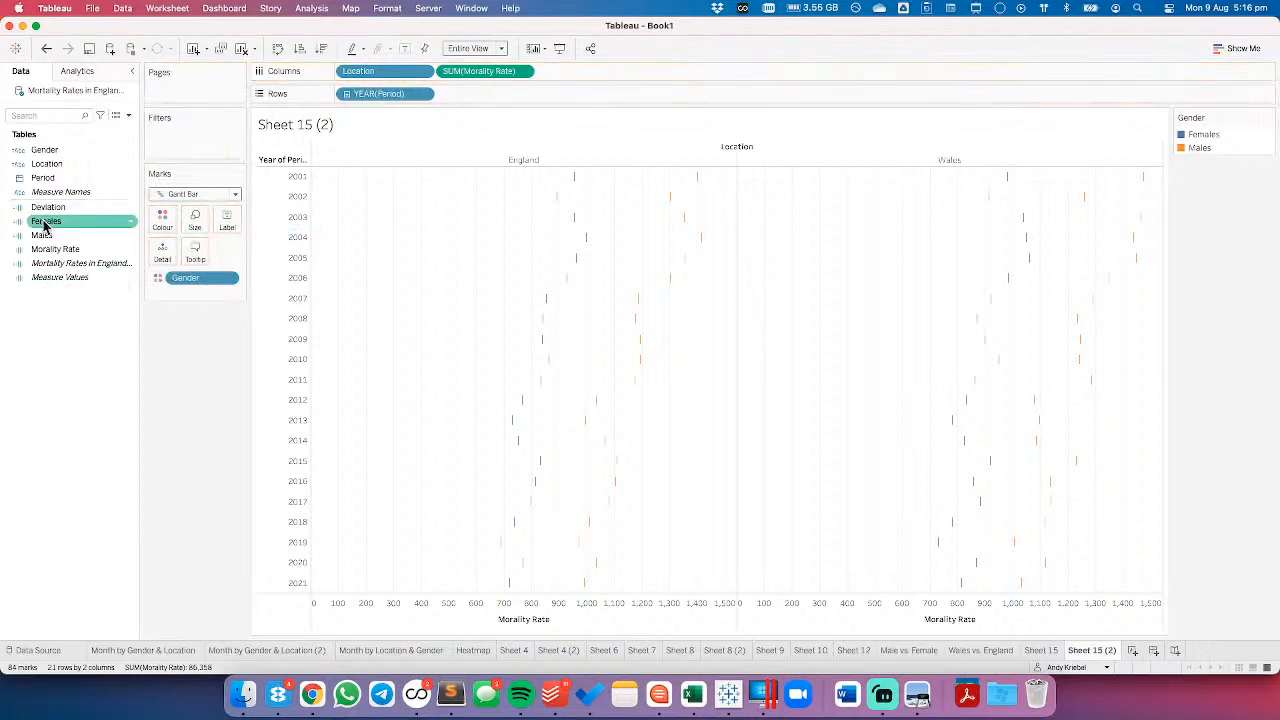
left_click_drag(43, 225, 587, 70)
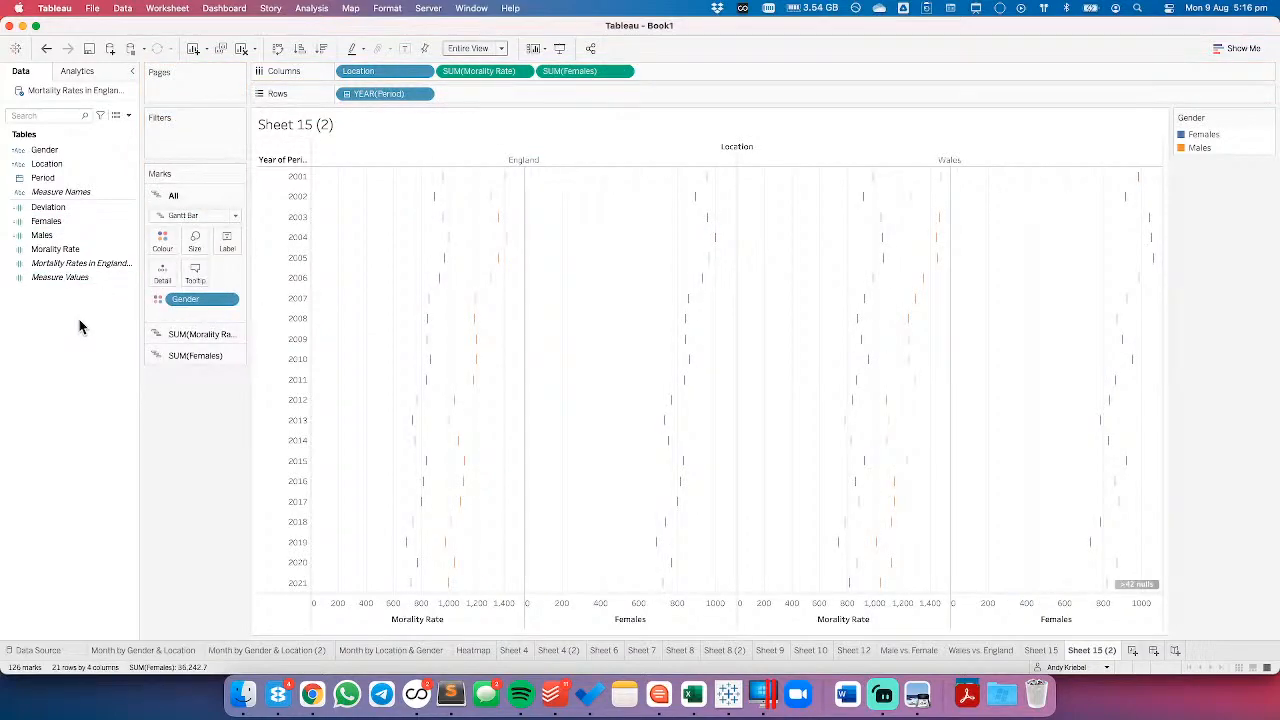
- Try Deviation as the size of the Females Gantt bars, undo it, and size them by Morality Rate instead
left_click_drag(52, 209, 66, 252)
left_click(176, 356)
left_click_drag(48, 207, 194, 288)
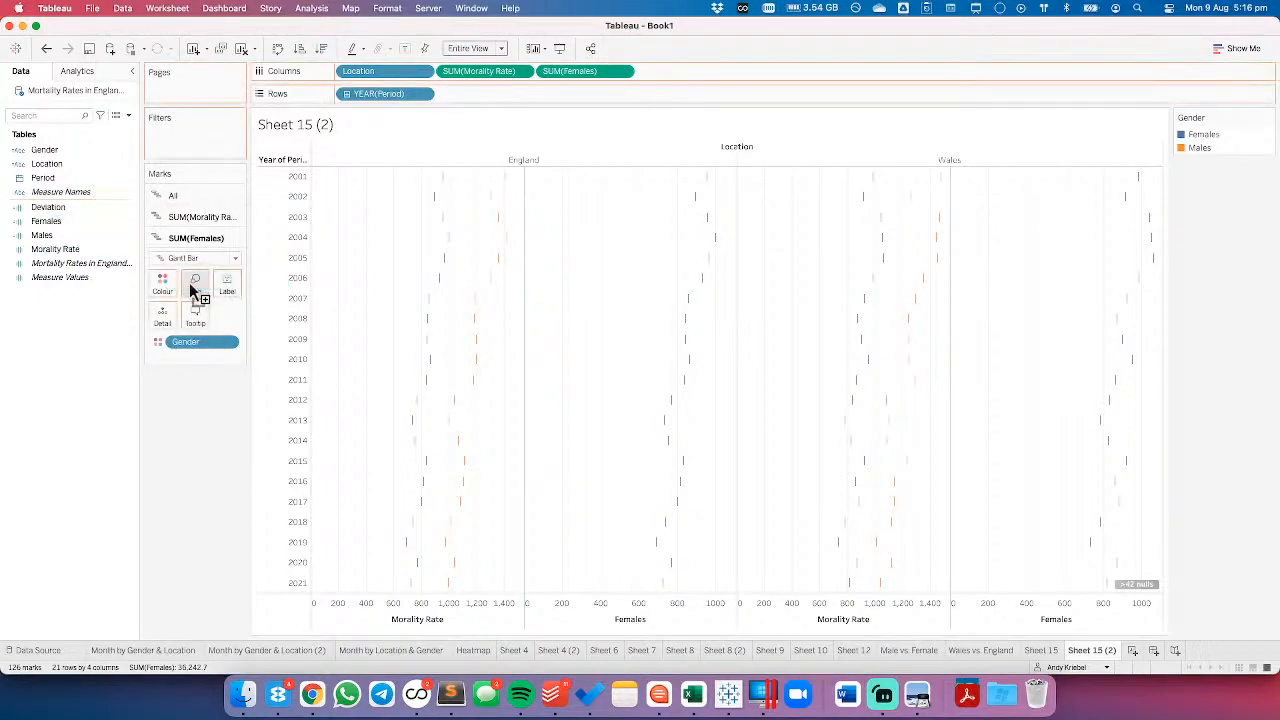
left_click(46, 48)
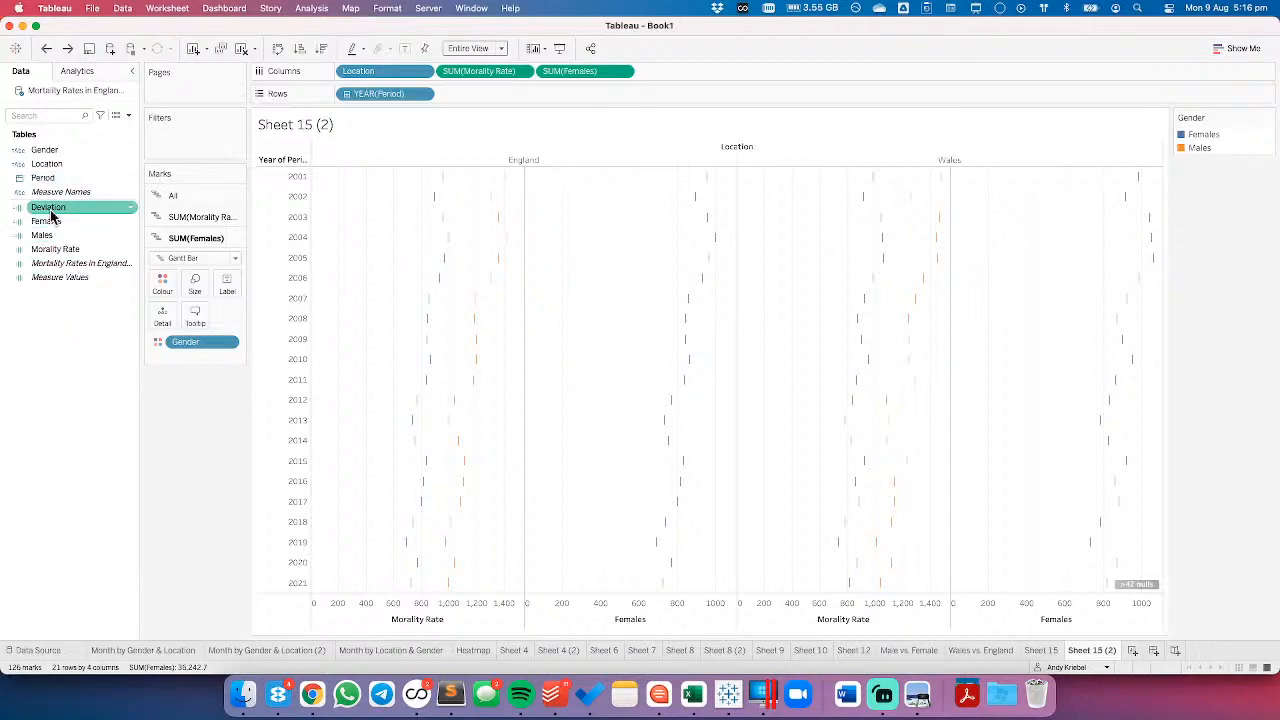
left_click_drag(55, 249, 190, 289)
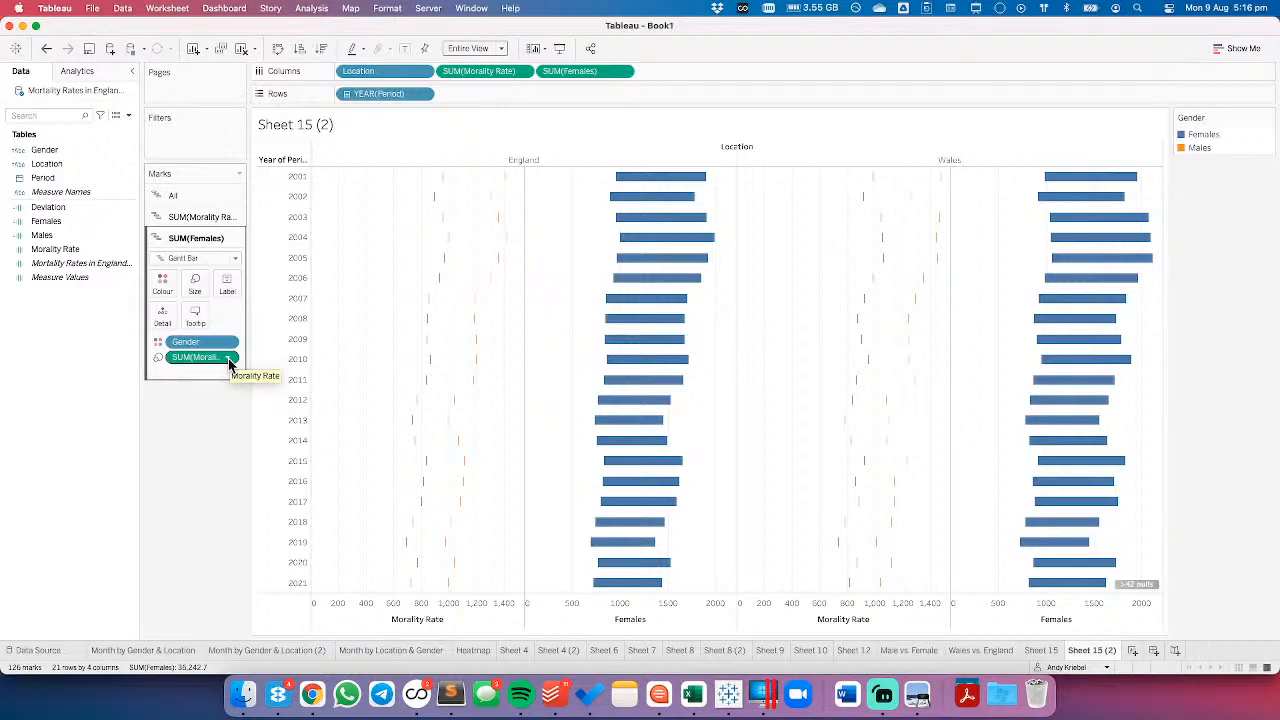
- Try removing Gender from the colour of the Females marks, and undo the removal
left_click_drag(200, 341, 197, 426)
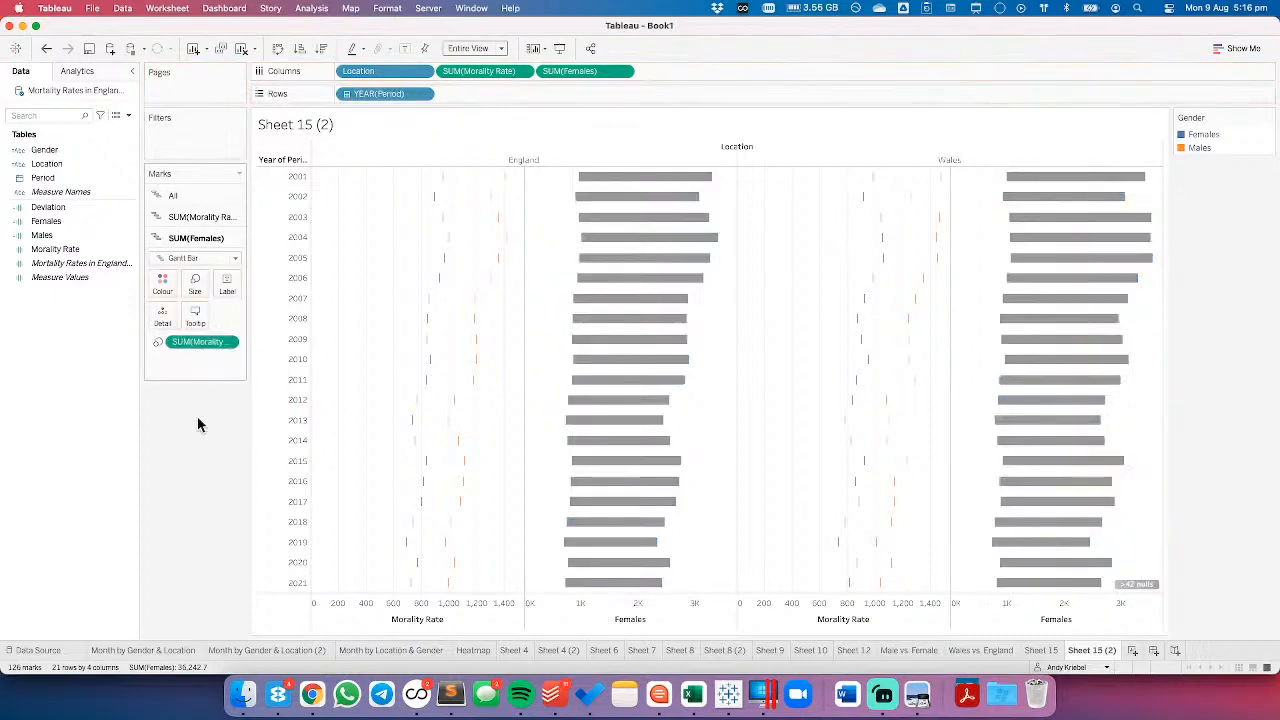
left_click(227, 342)
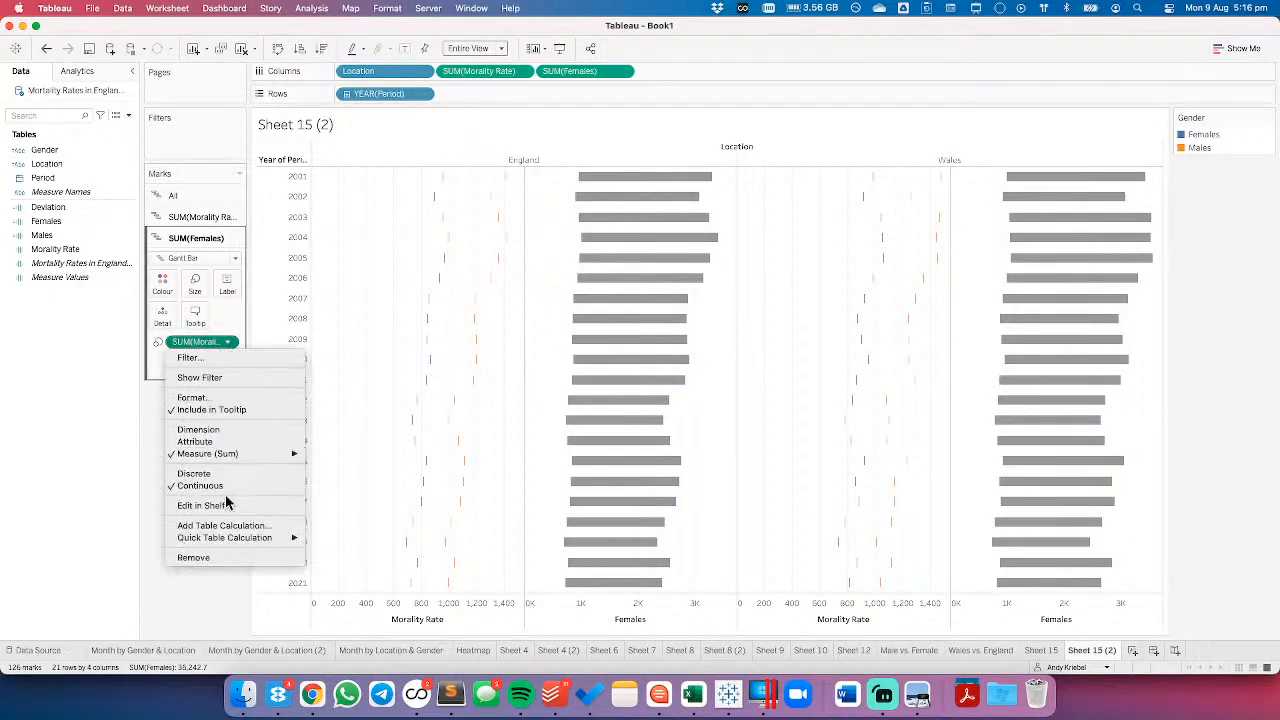
left_click(48, 53)
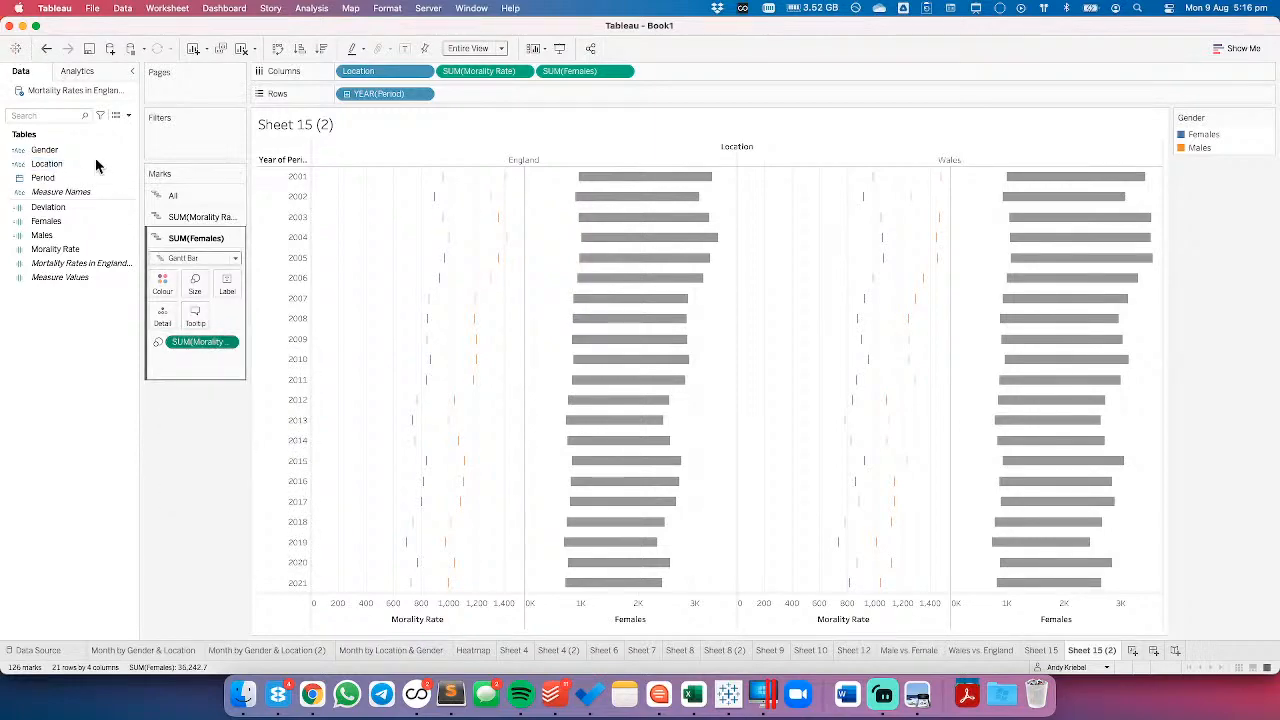
left_click(48, 53)
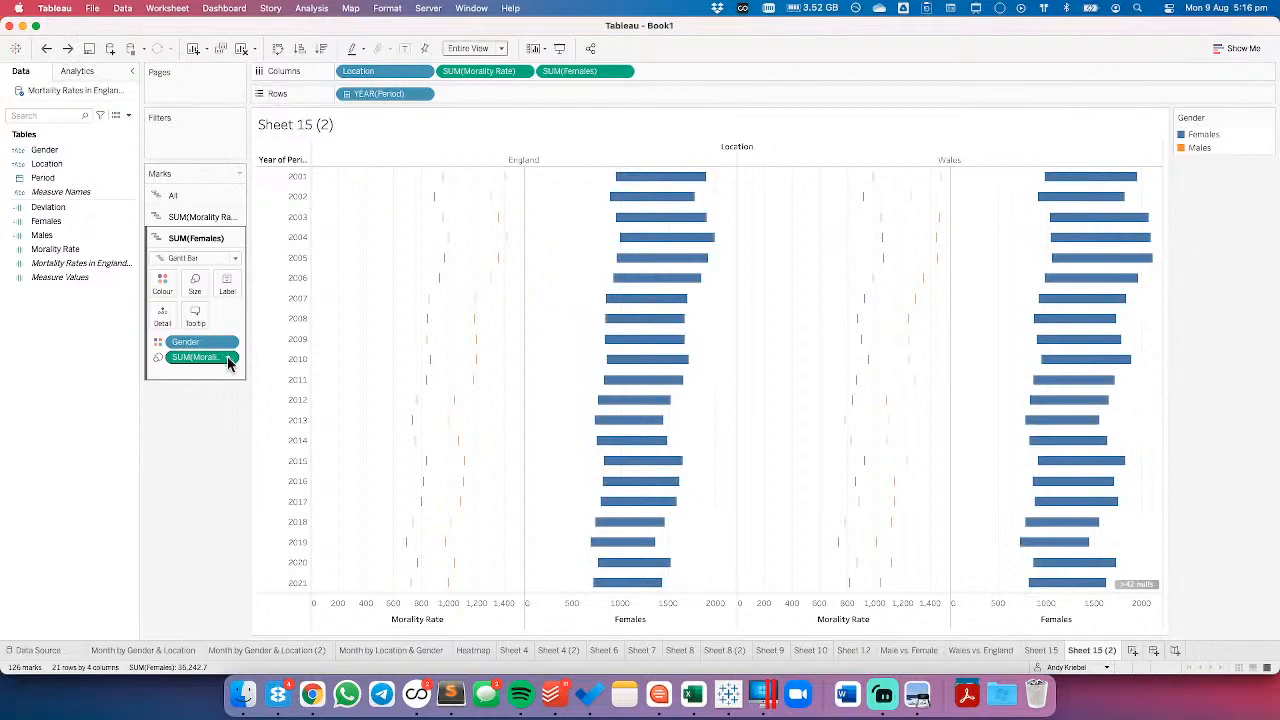
- Apply a Difference table calculation to the Morality Rate sizing the Females bars, and compute it using Specific Dimensions
left_click(228, 357)
left_click(475, 395)
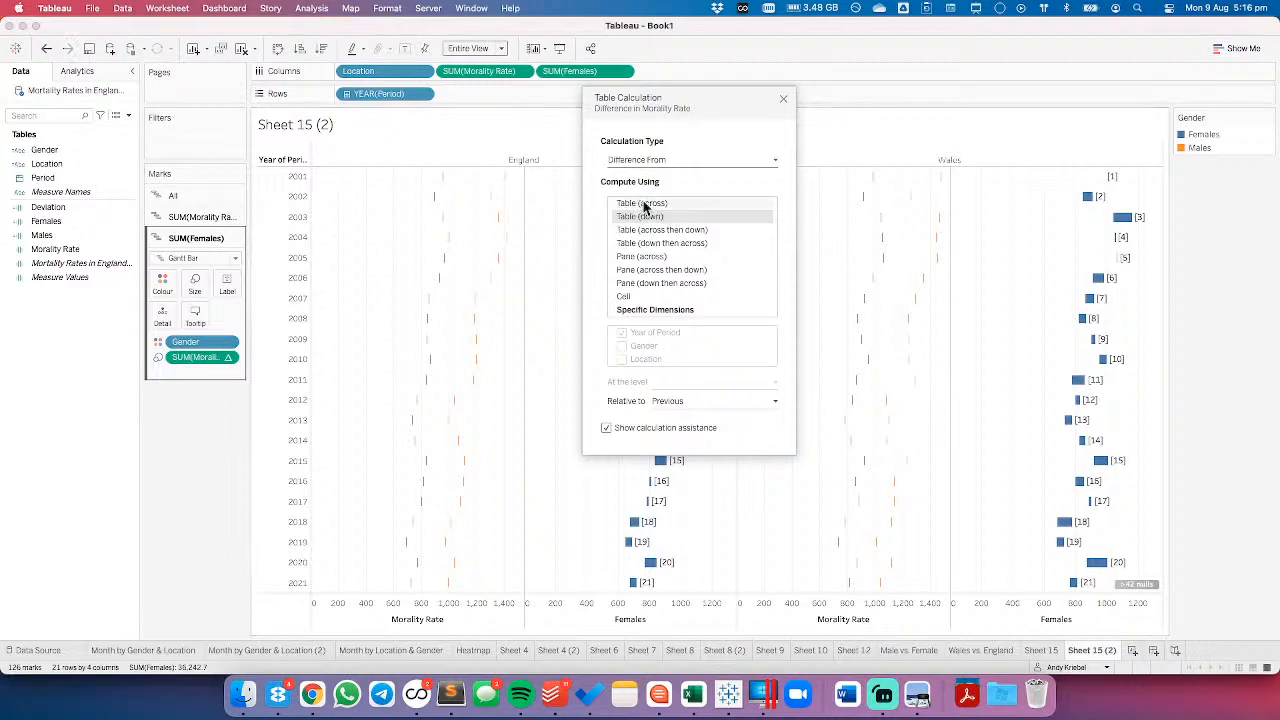
left_click(645, 204)
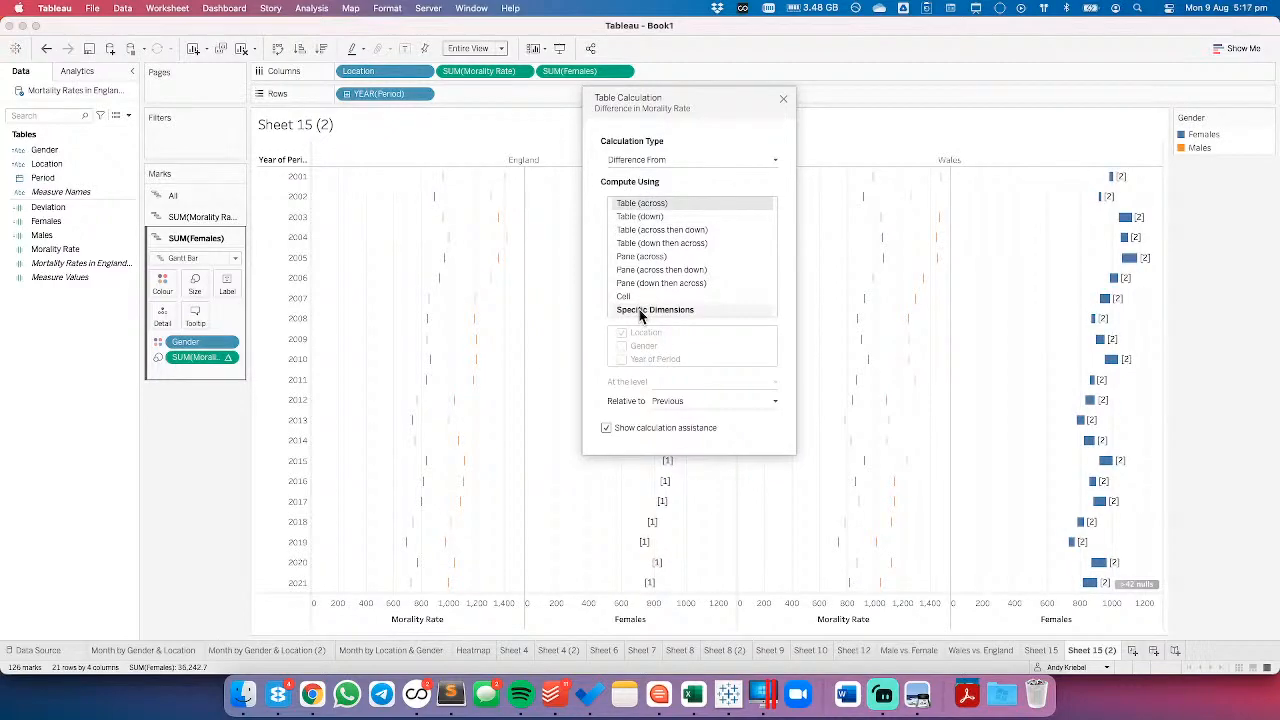
left_click(639, 309)
left_click_drag(670, 101, 767, 234)
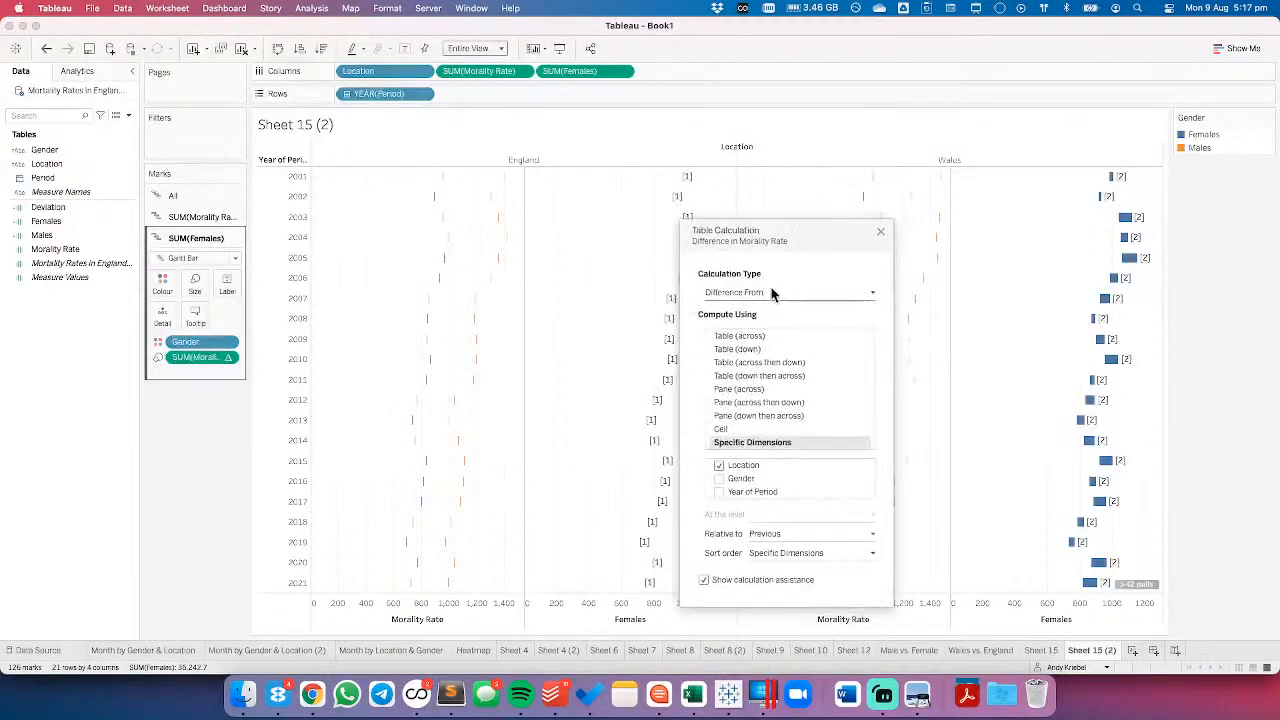
- Examine the Relative to options for the difference while it is computed along Location
left_click(770, 537)
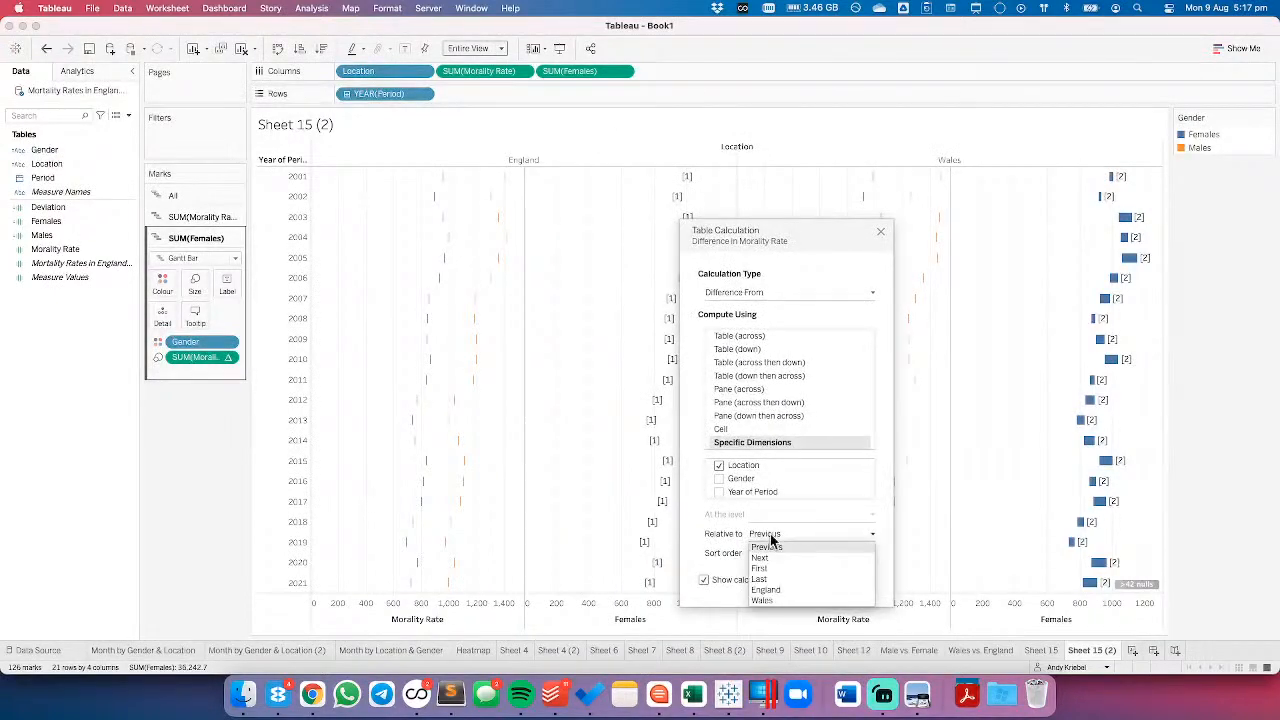
left_click(708, 523)
left_click(719, 466)
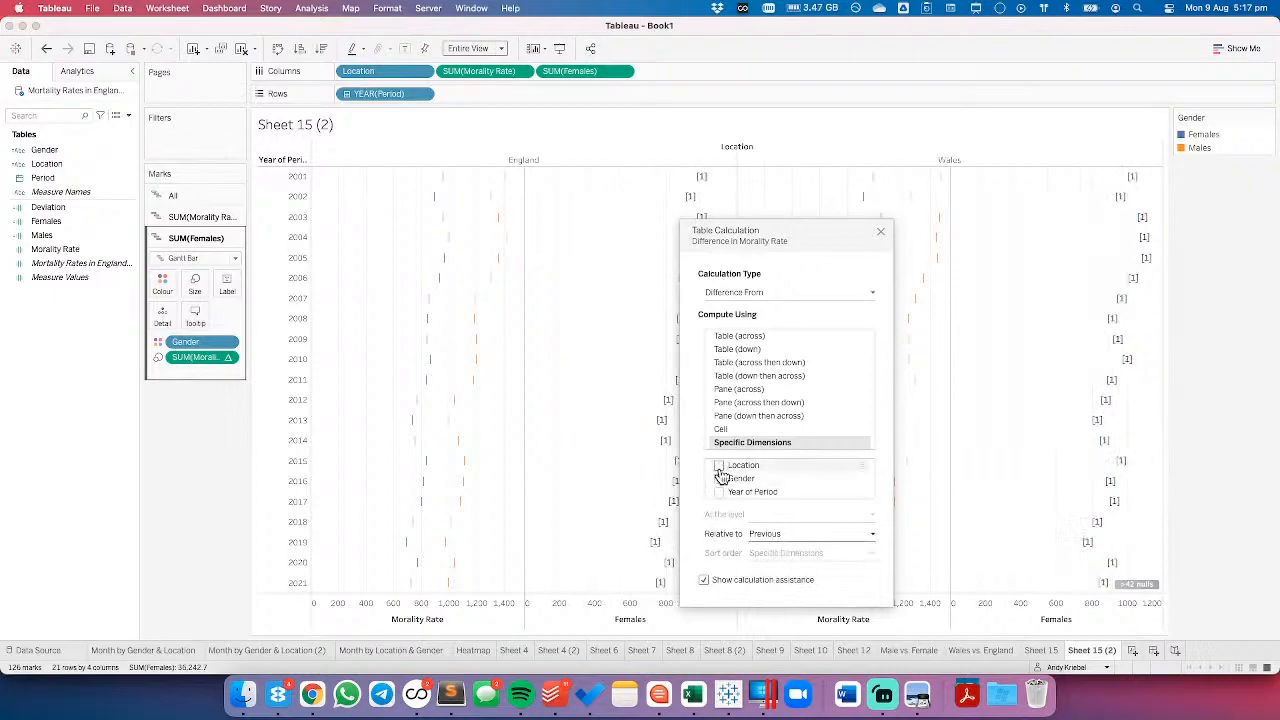
left_click(719, 466)
left_click(771, 537)
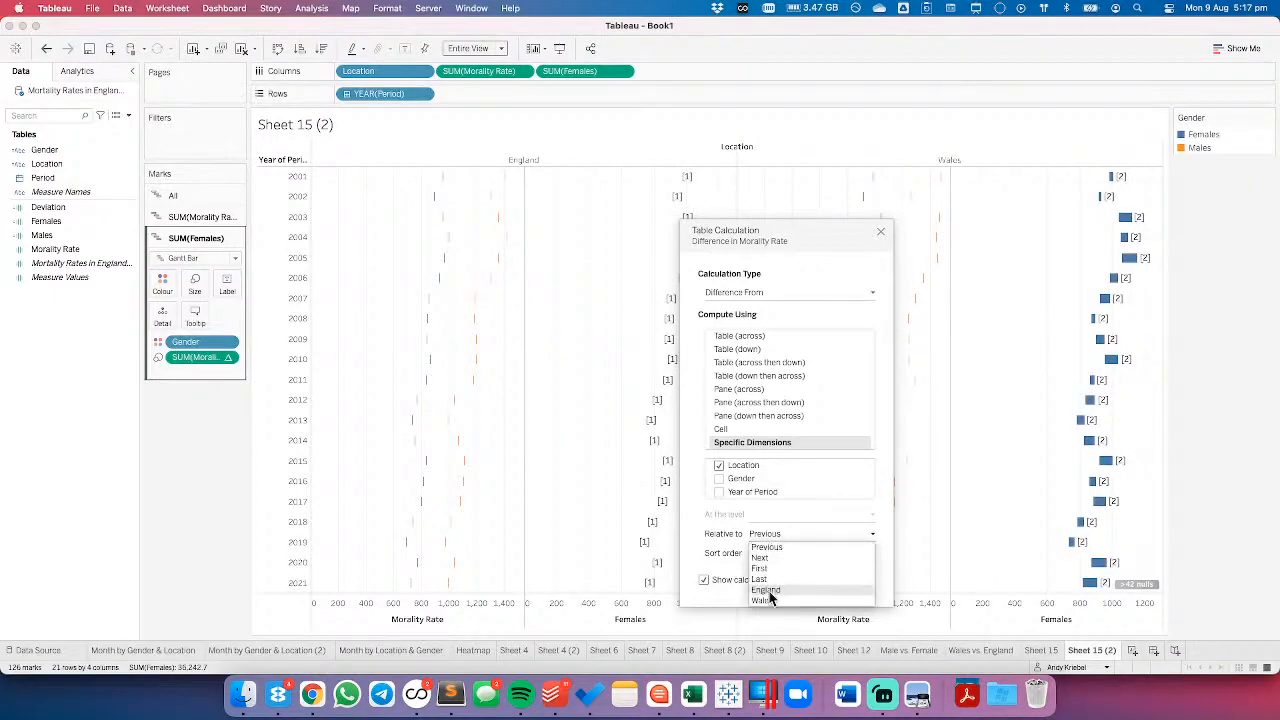
left_click(720, 468)
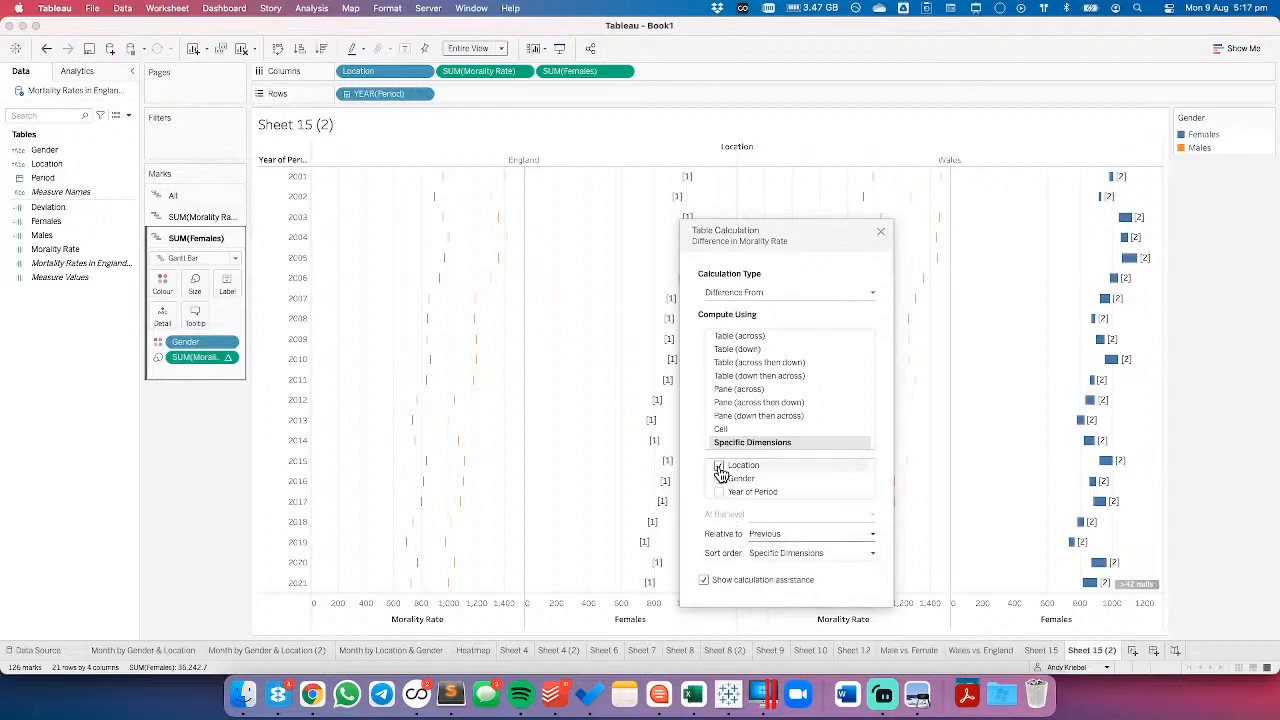
- Compute the Morality Rate difference along Gender instead of Location, trying Females as the reference and settling on Males
left_click(720, 466)
left_click(720, 480)
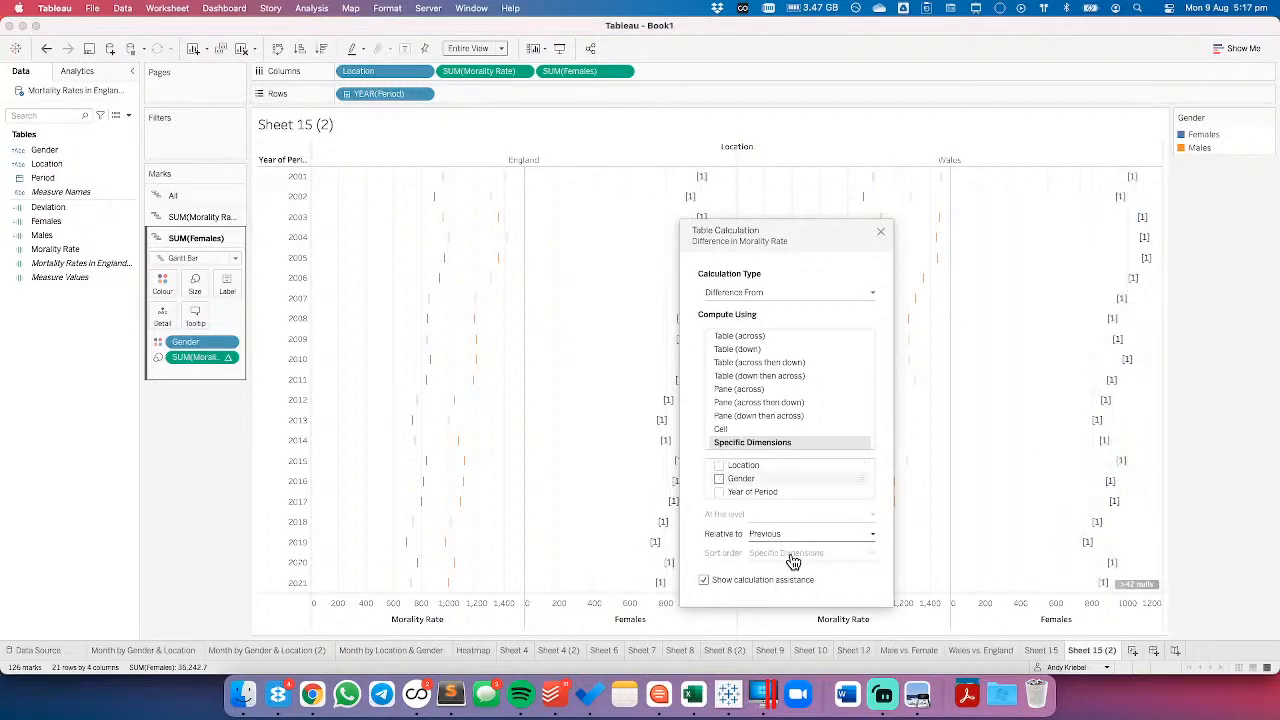
left_click(776, 538)
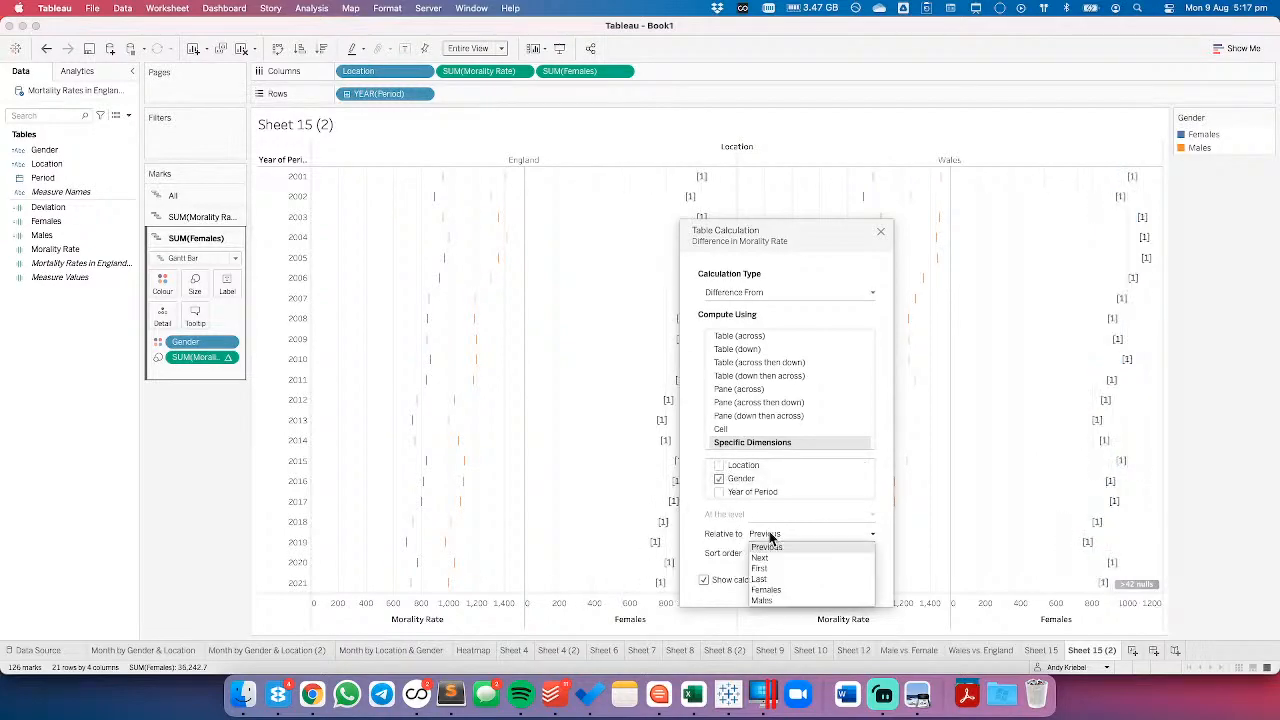
left_click(771, 590)
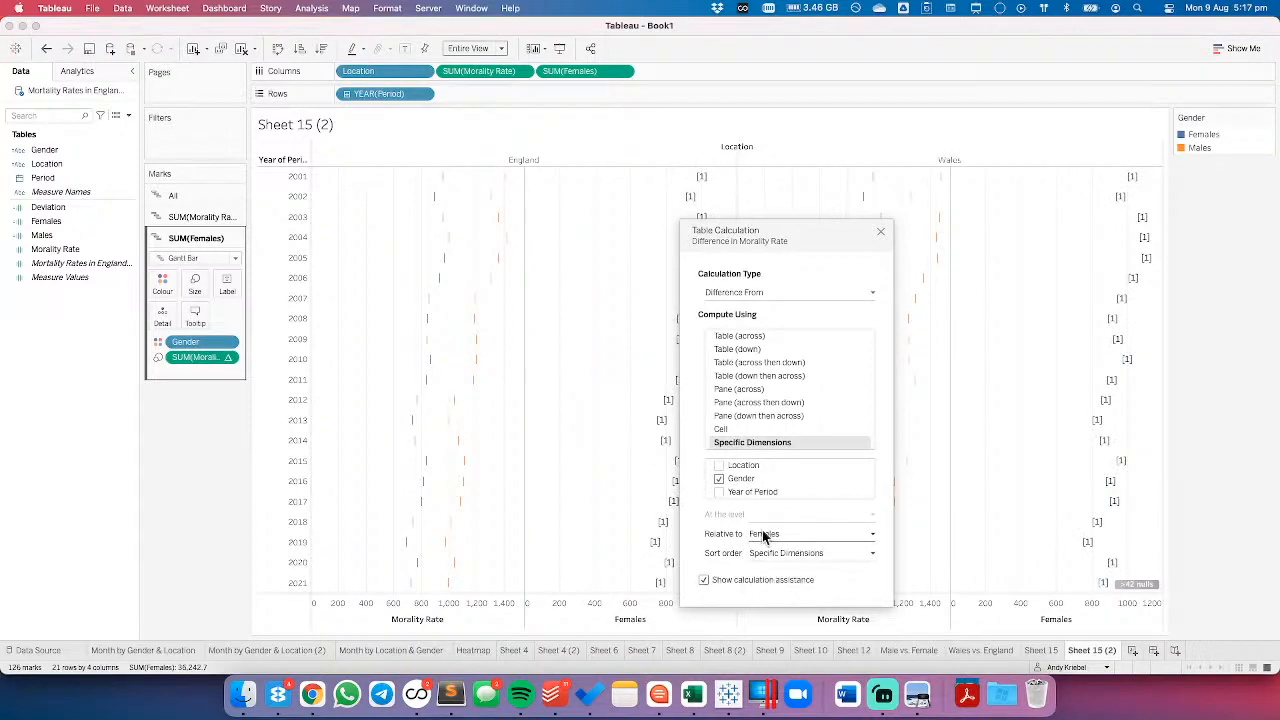
left_click(765, 536)
left_click(765, 601)
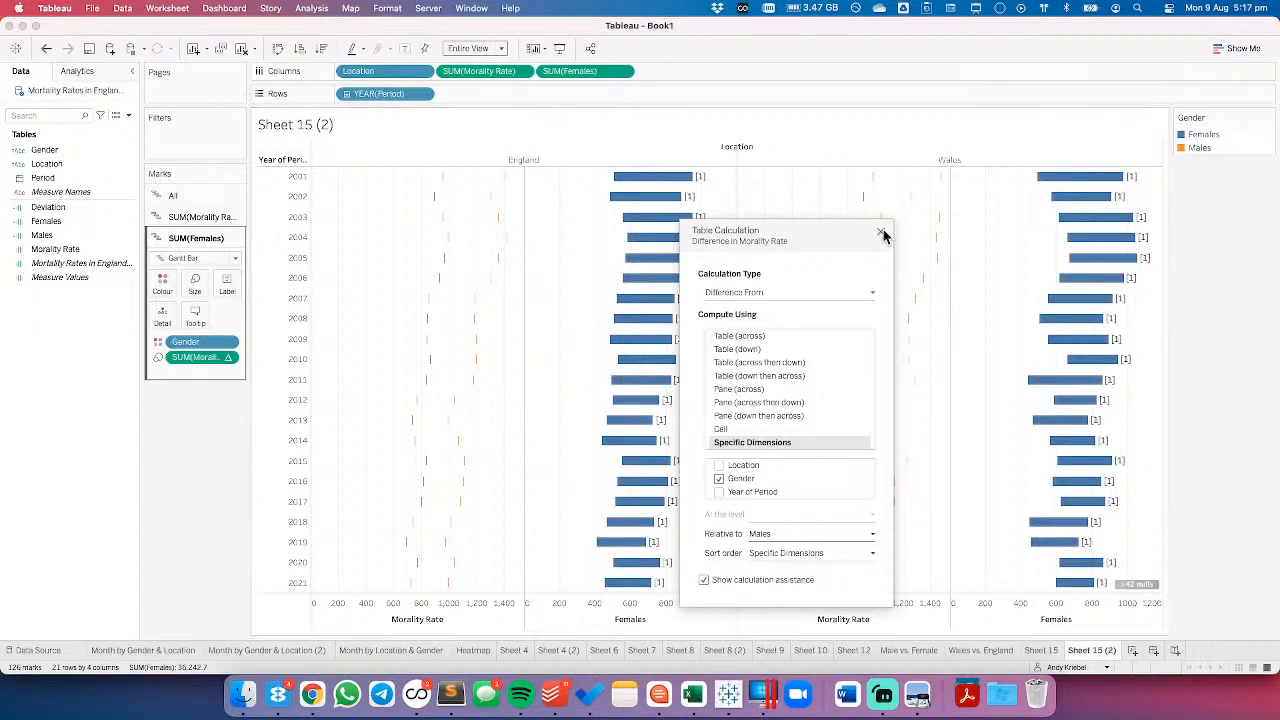
- Combine Females and Morality Rate into a dual-axis chart and synchronise the two axes
left_click(668, 597)
right_click(634, 608)
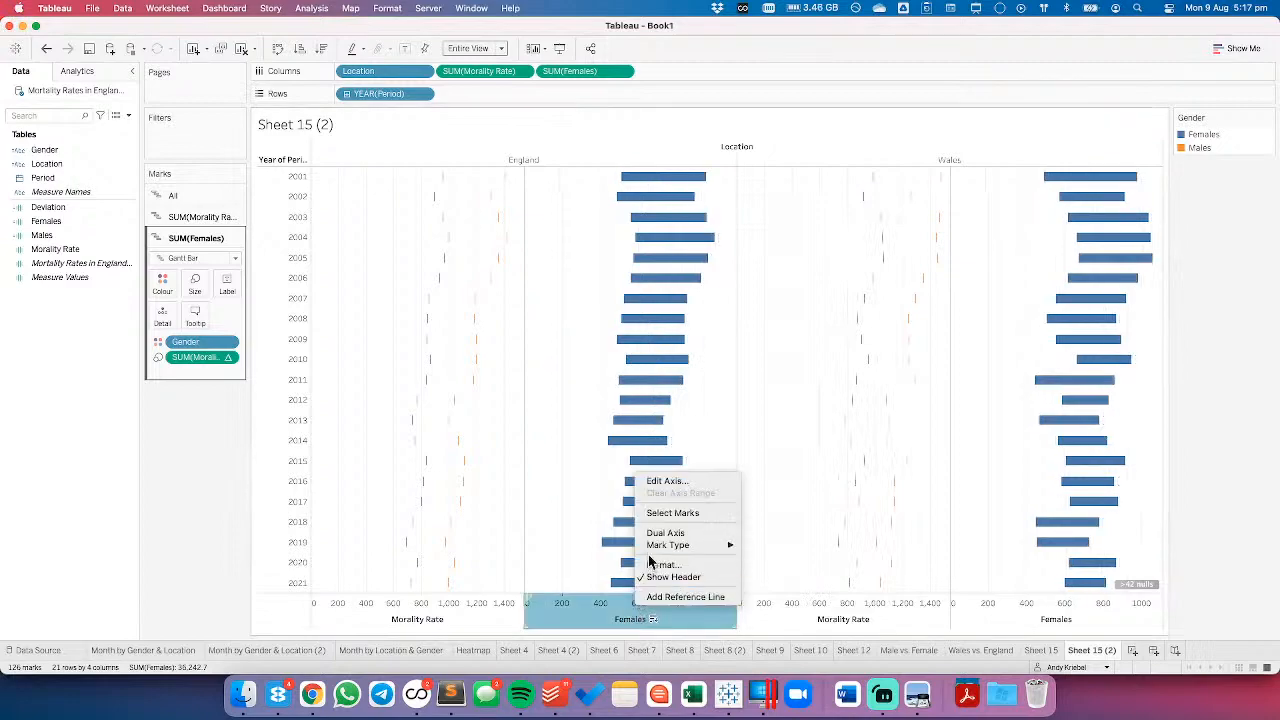
left_click(665, 532)
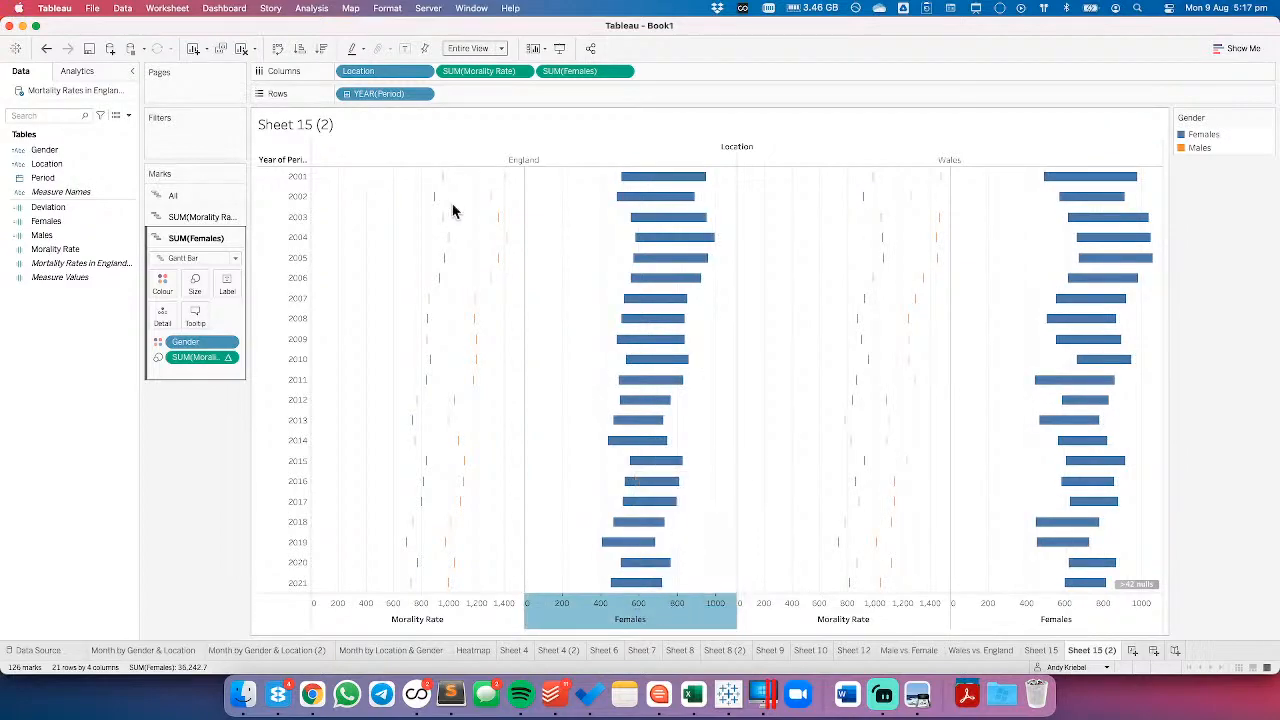
right_click(463, 191)
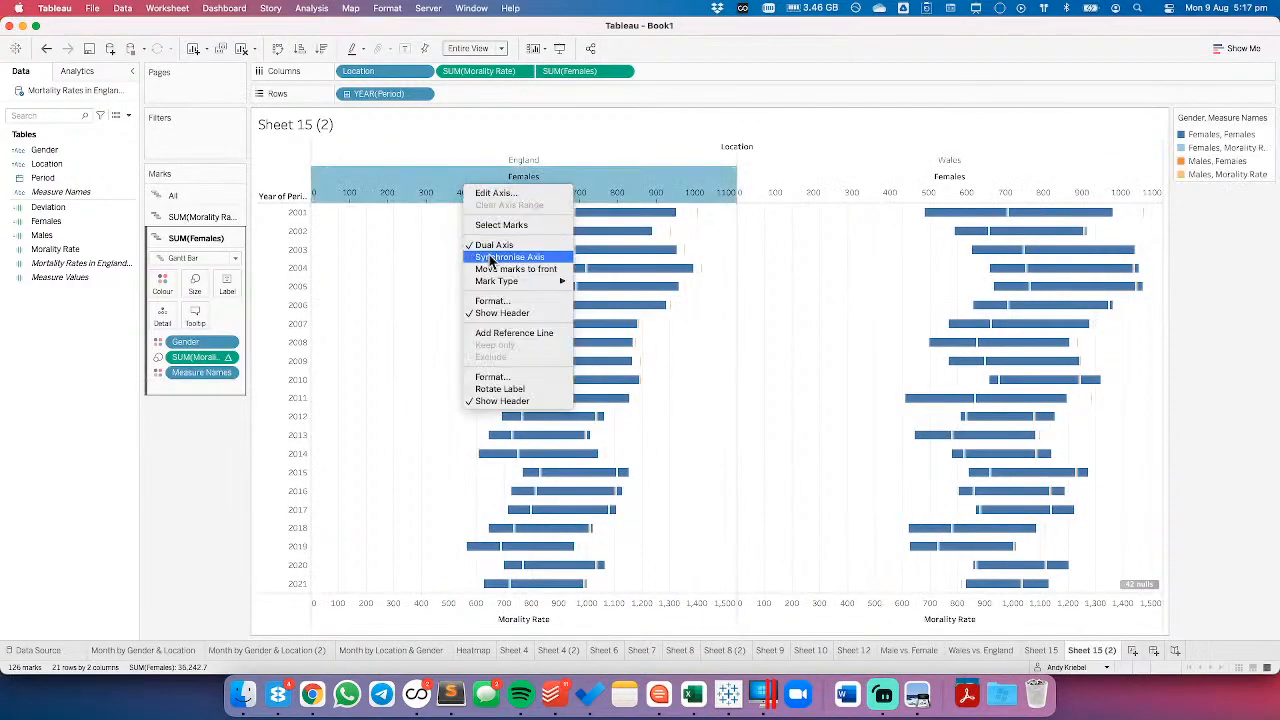
left_click(480, 254)
left_click(427, 300)
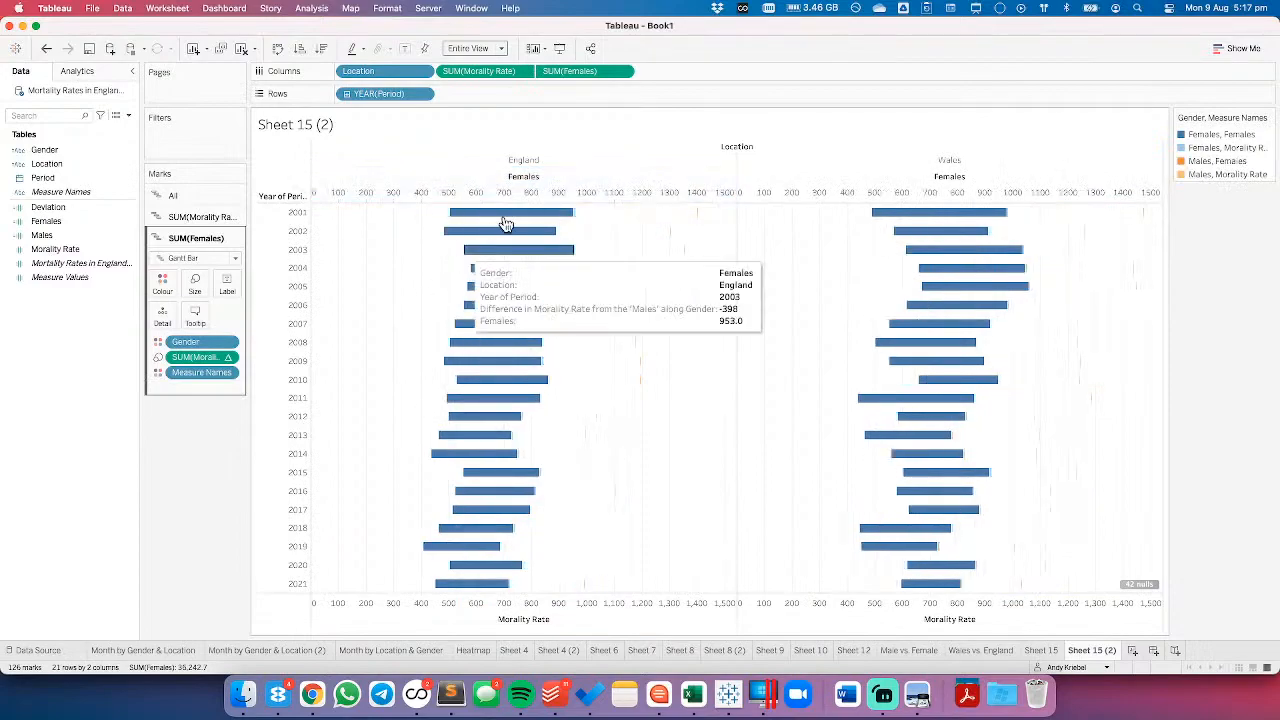
- Edit the Morality Rate table calculation on the Females bars so the difference is relative to Females
left_click(228, 360)
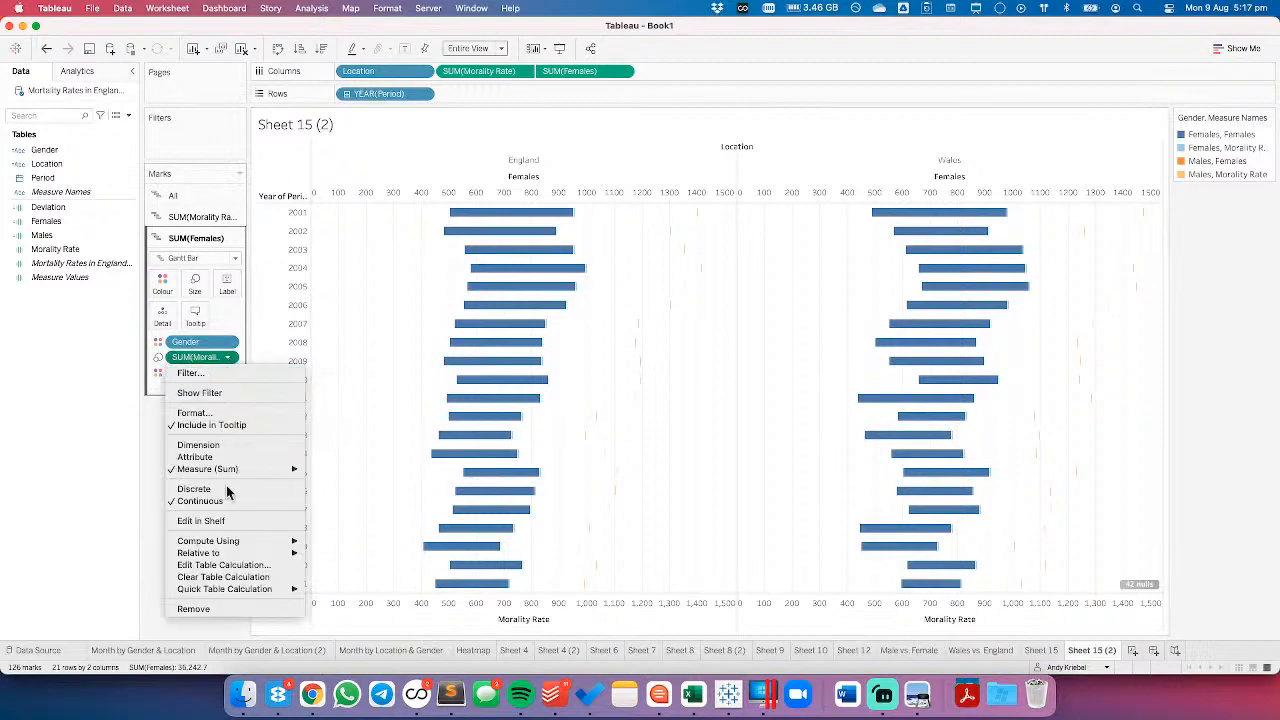
left_click(222, 565)
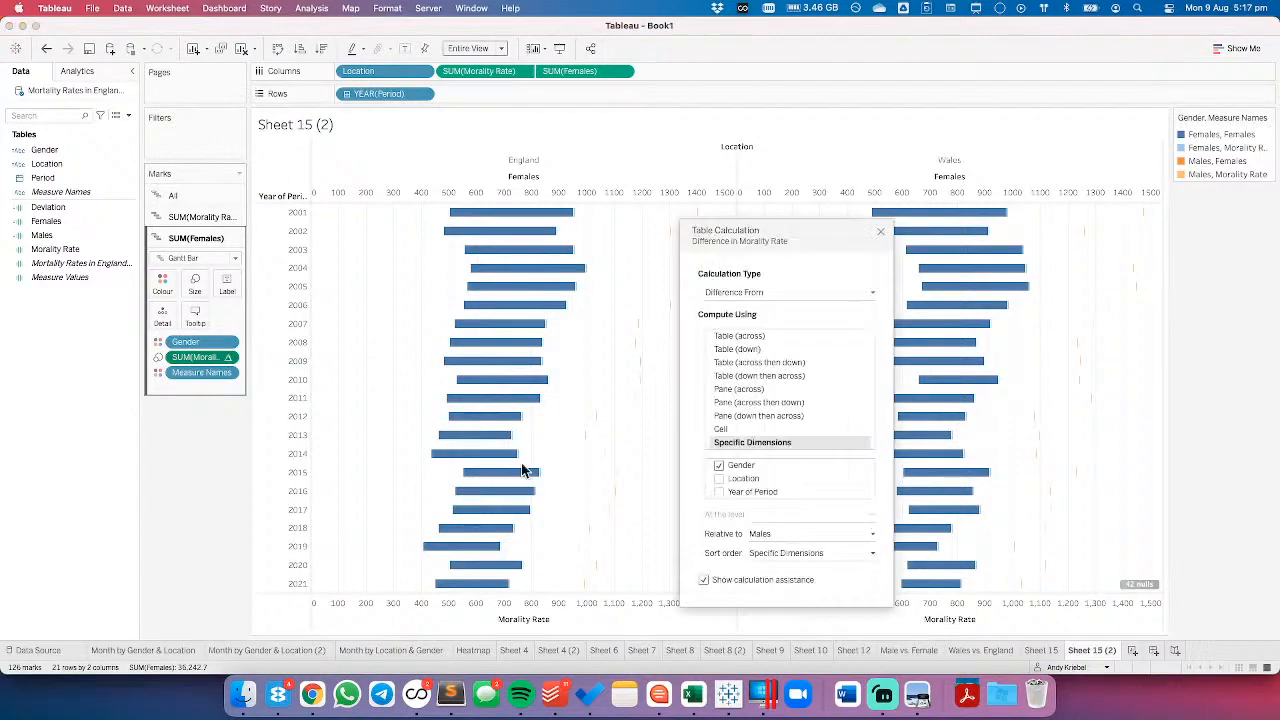
left_click(766, 534)
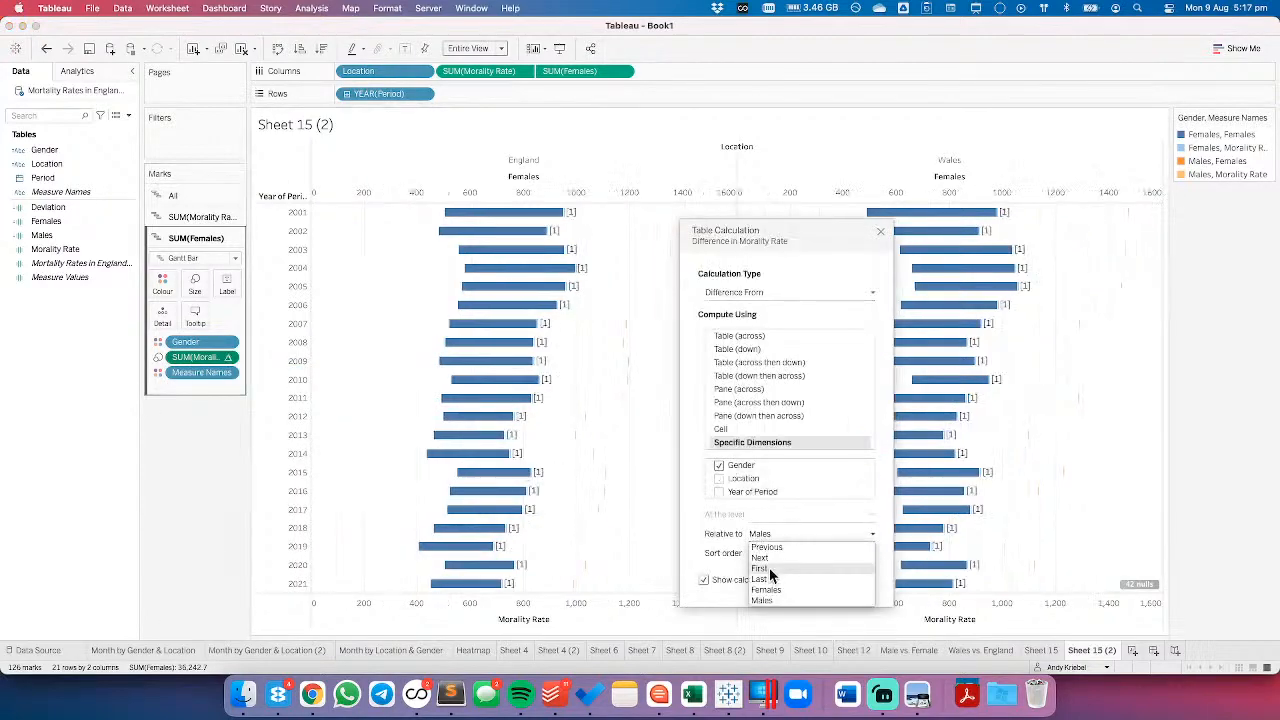
left_click(766, 590)
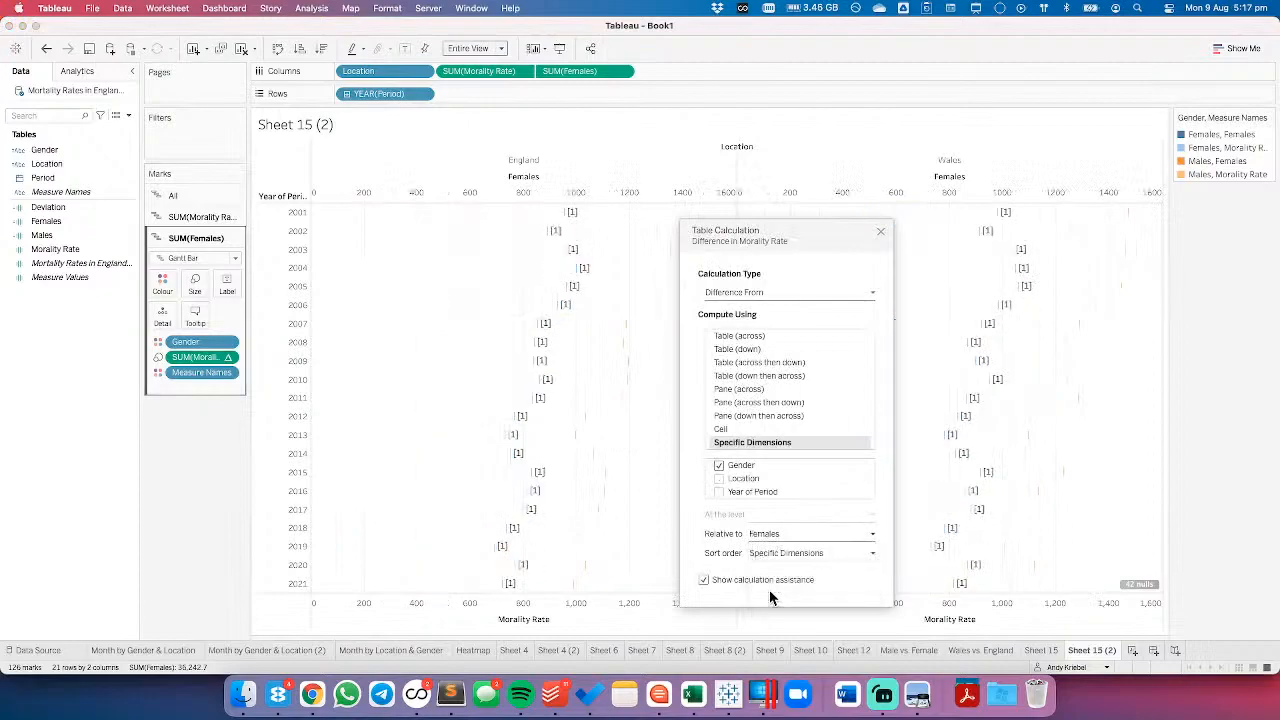
left_click(880, 233)
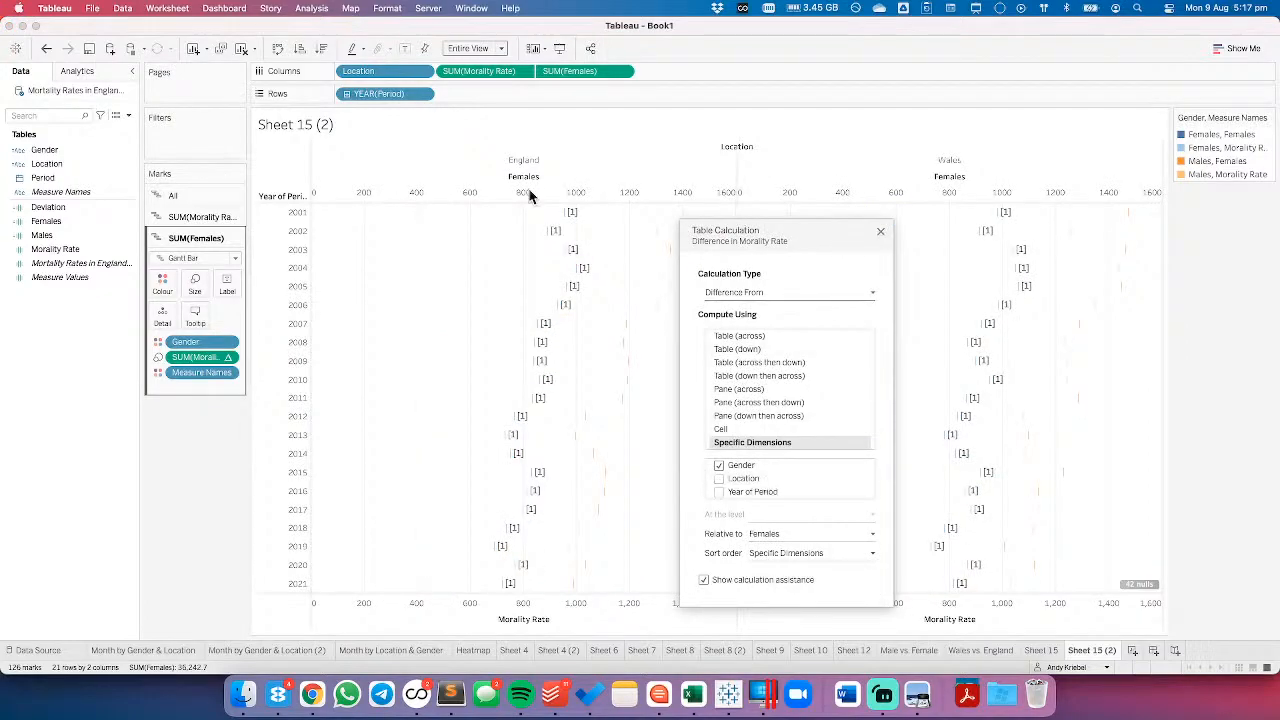
- Try replacing Females with Males on the second axis and computing its Morality Rate difference relative to Males
left_click_drag(135, 211, 591, 78)
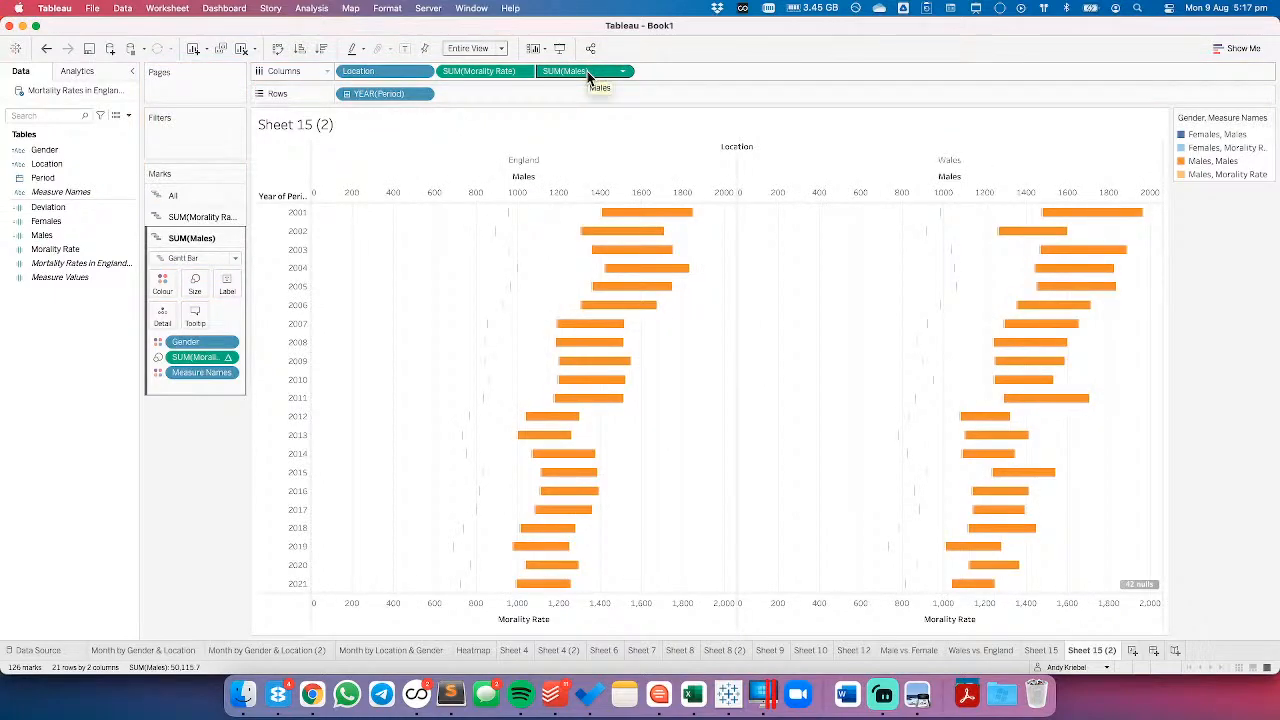
left_click(227, 357)
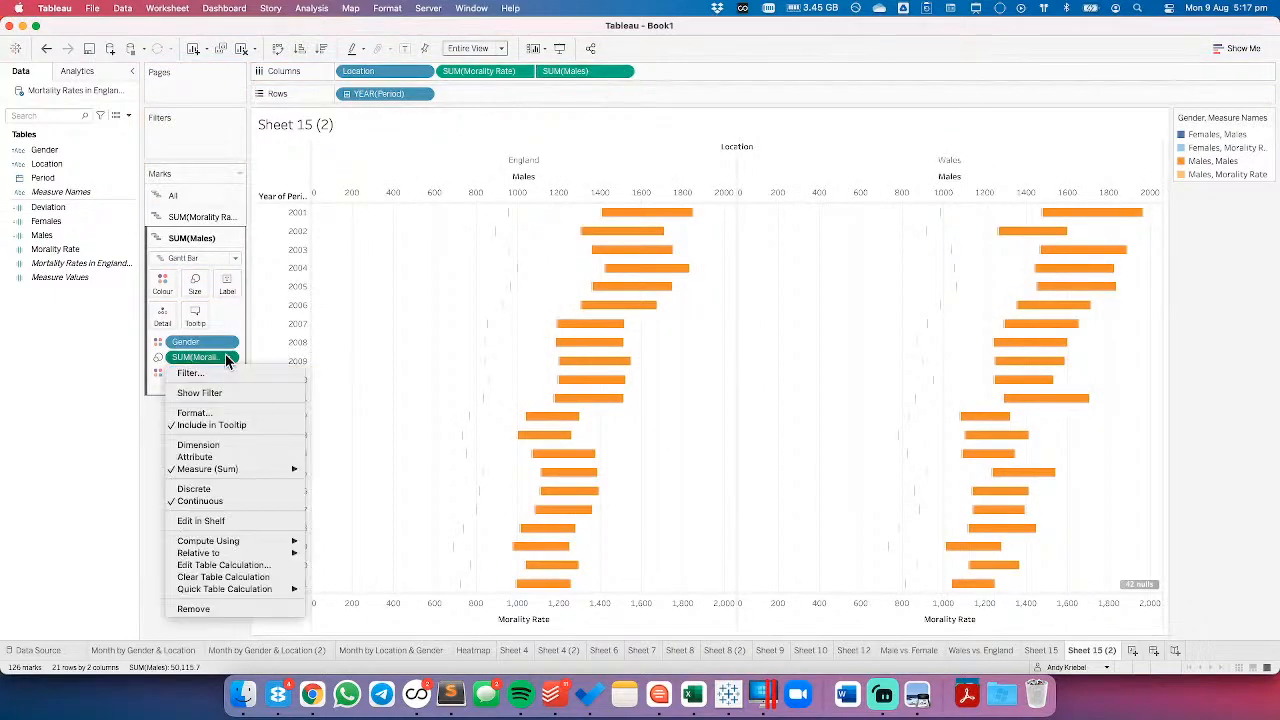
left_click(229, 566)
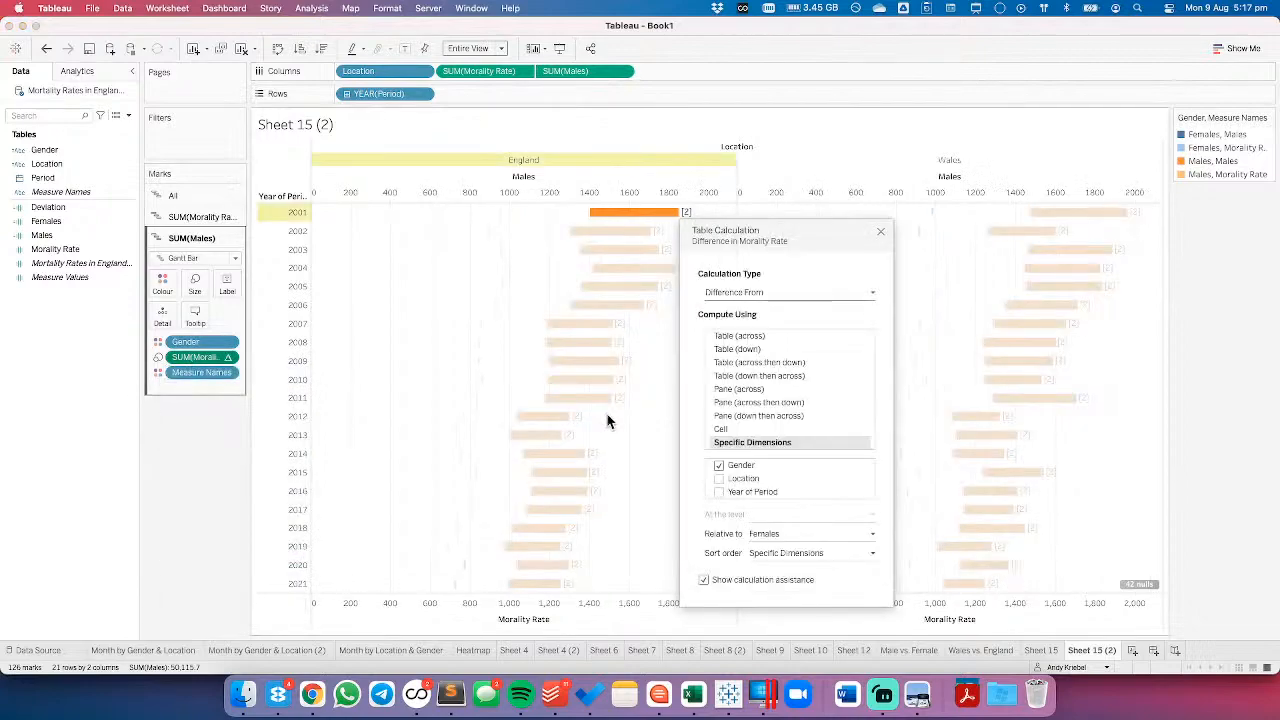
left_click(766, 534)
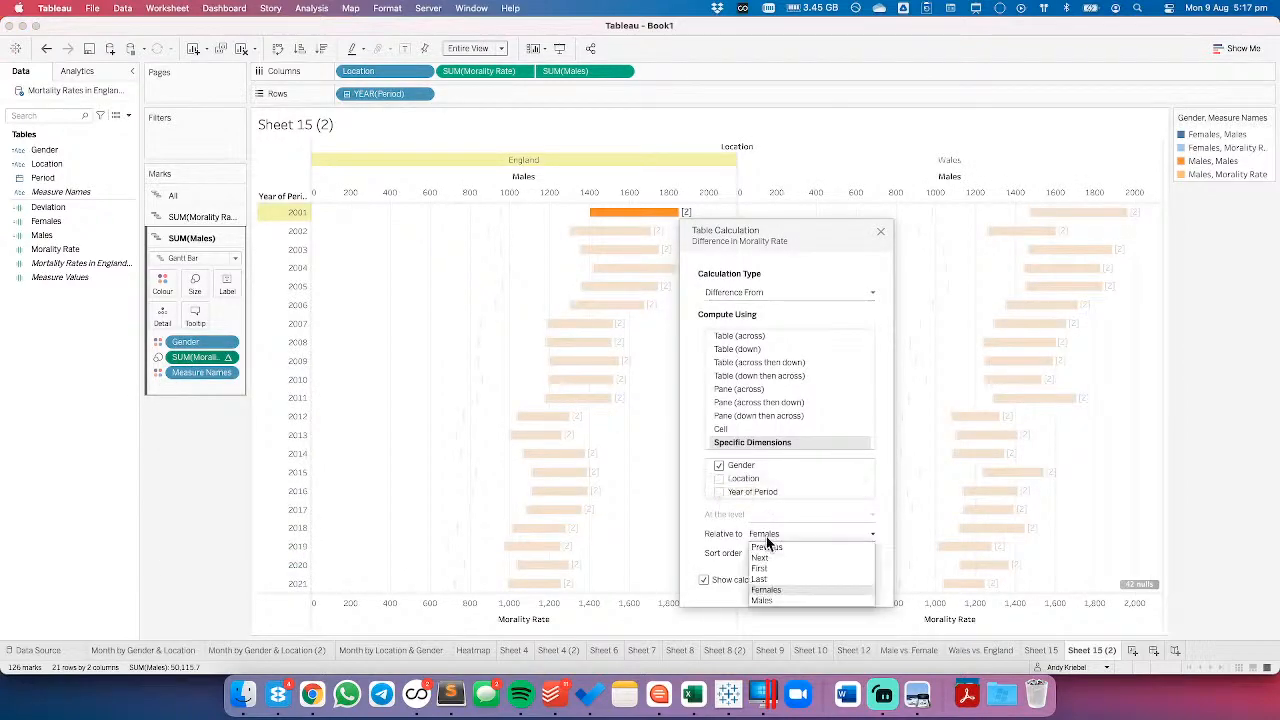
left_click(767, 602)
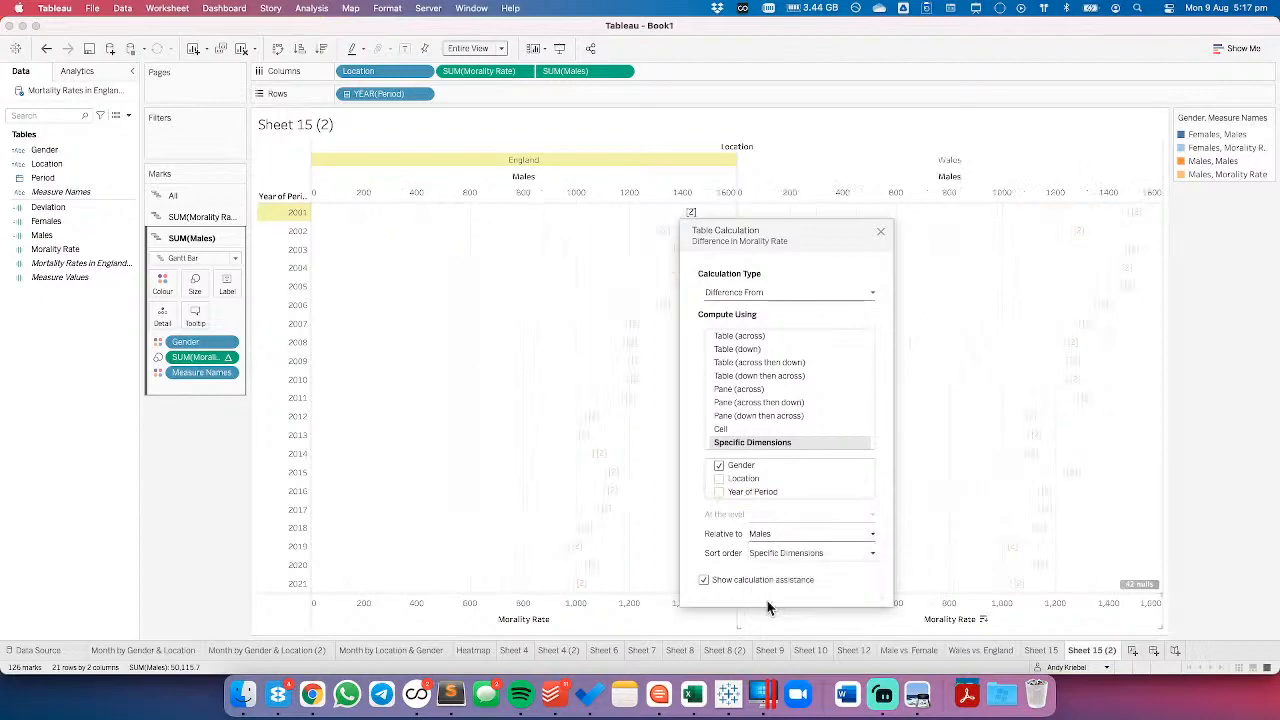
left_click(880, 231)
- Undo the recent Males and Relative to changes and delete the worksheet Sheet 15 (2)
left_click(46, 49)
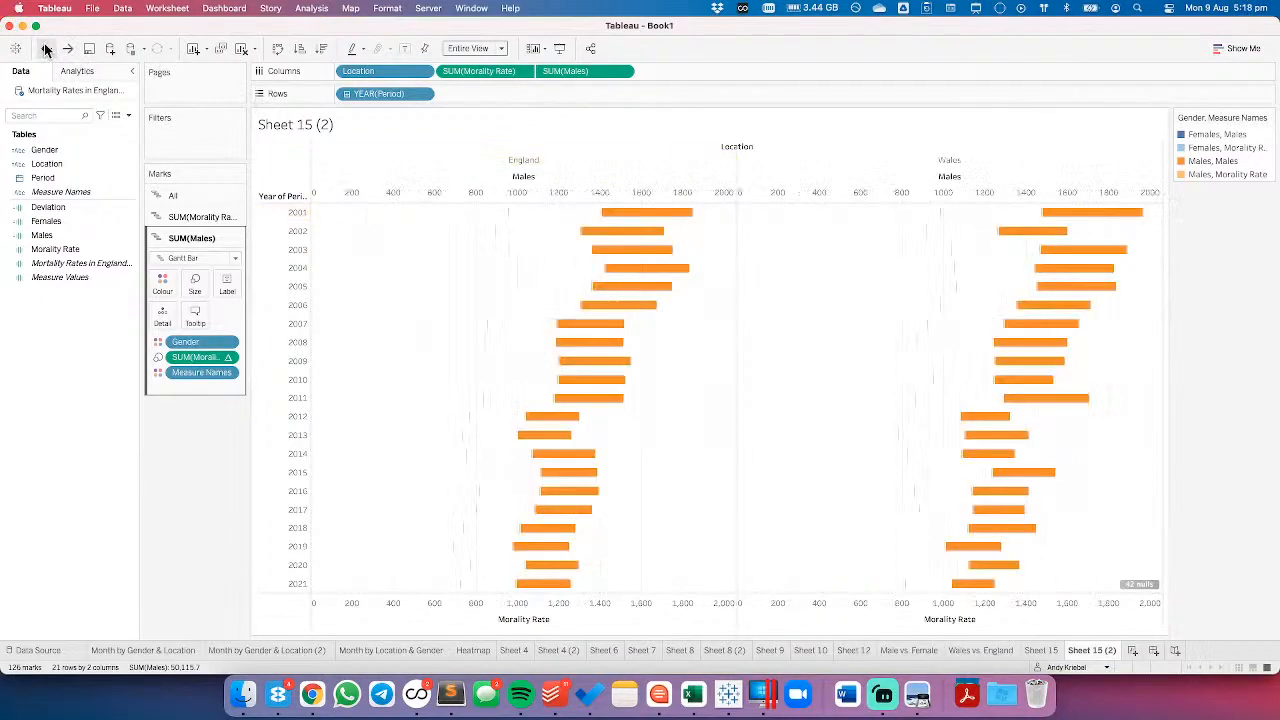
left_click(46, 49)
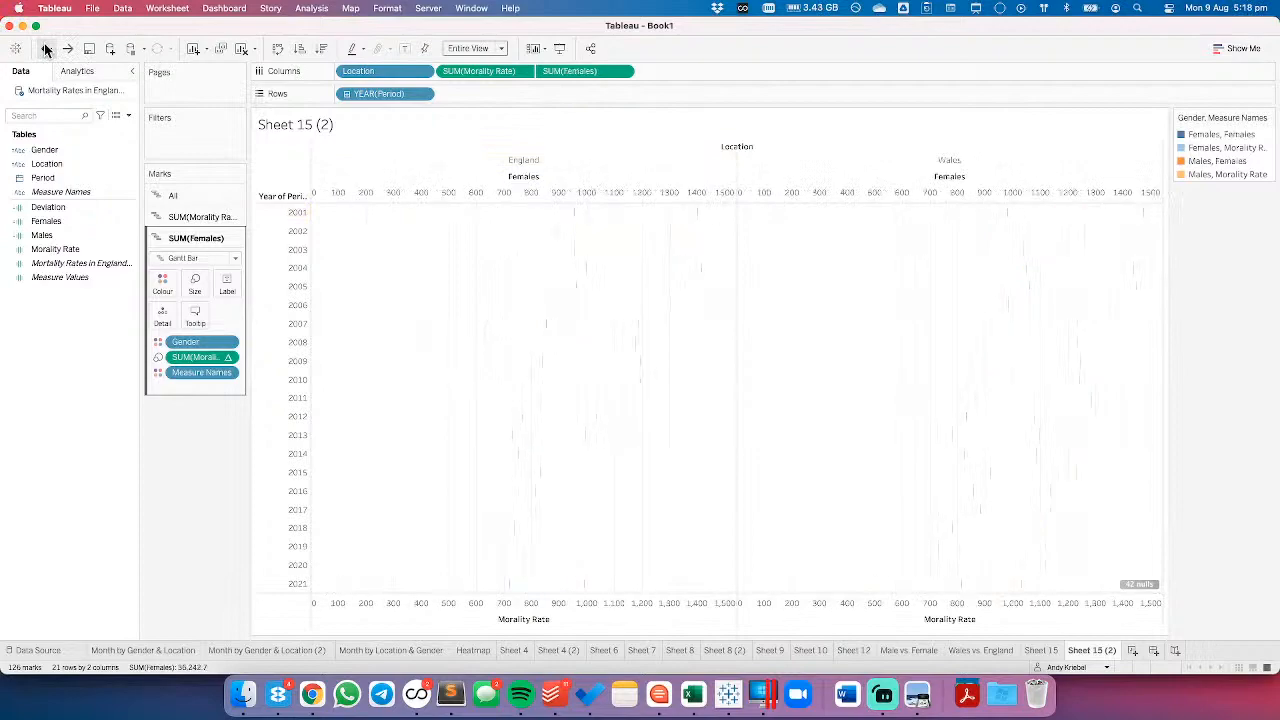
left_click(46, 49)
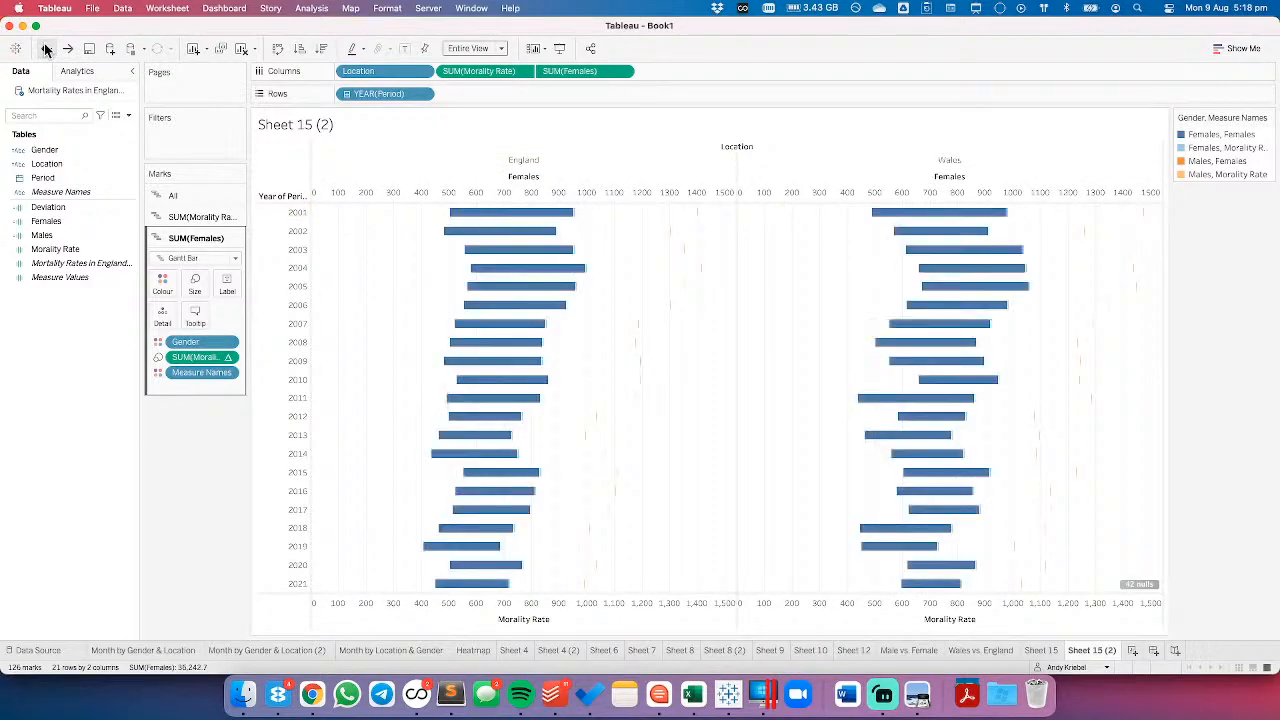
right_click(1092, 650)
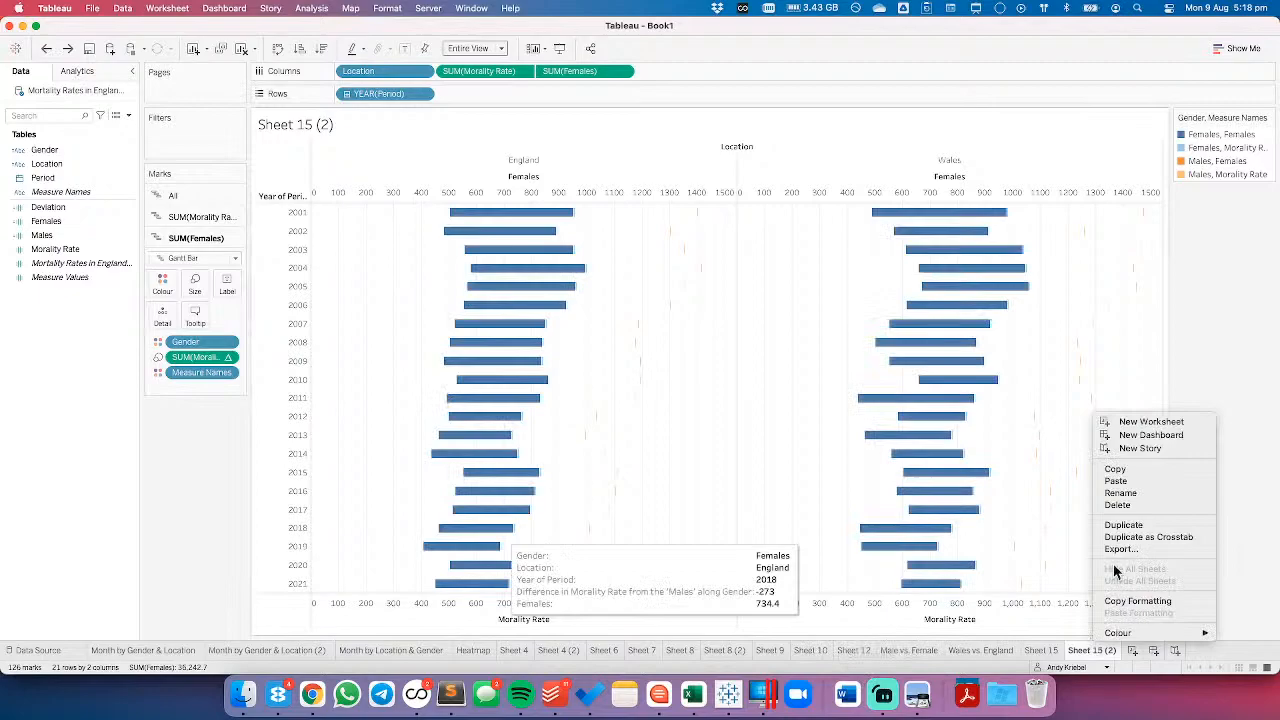
left_click(1117, 505)
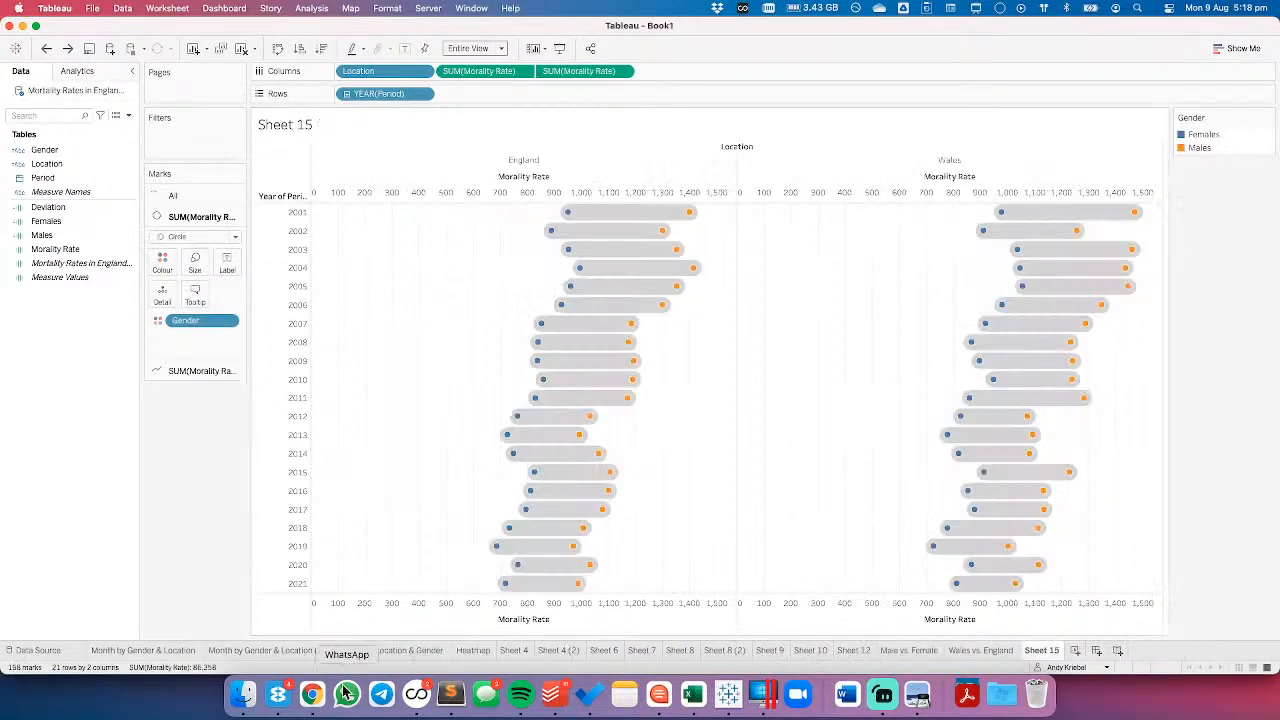
- Switch to Chrome and look through the category comparison chart types on Chart.Guide
left_click(313, 694)
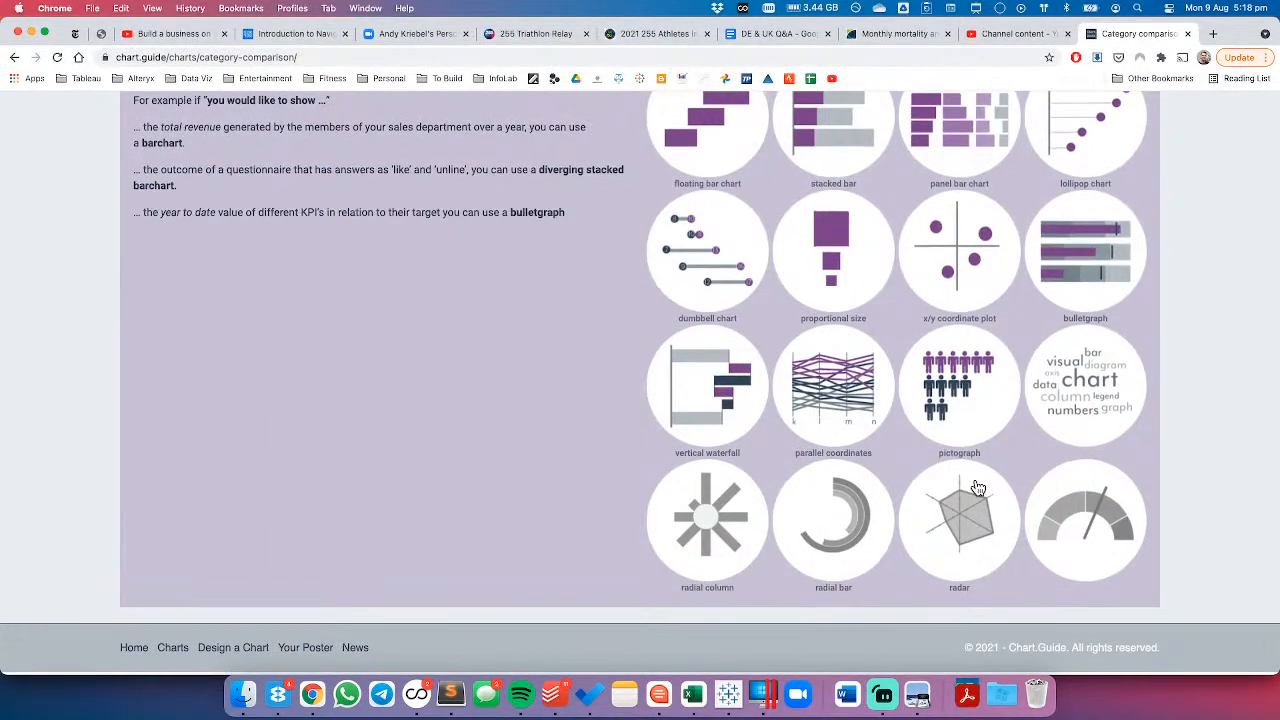
scroll(978, 488, "up", 1)
scroll(978, 488, "up", 5)
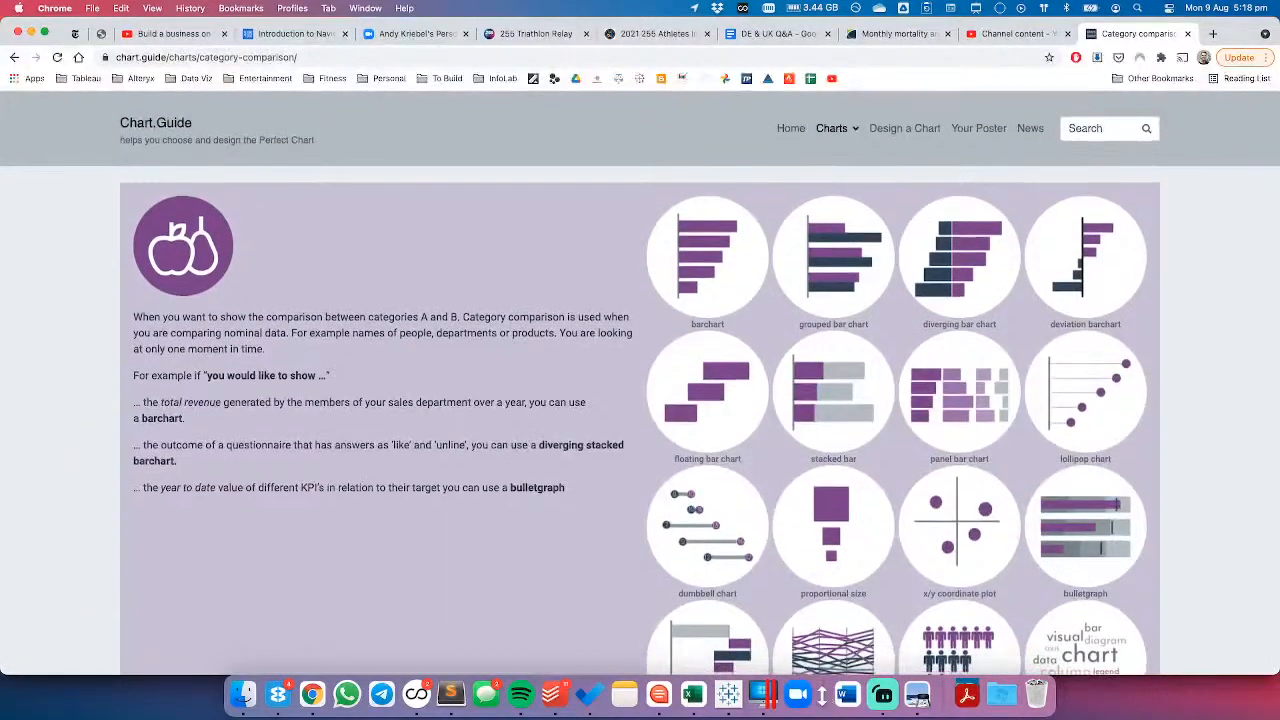
- Return to Tableau and add a new blank worksheet after Sheet 15
left_click(727, 693)
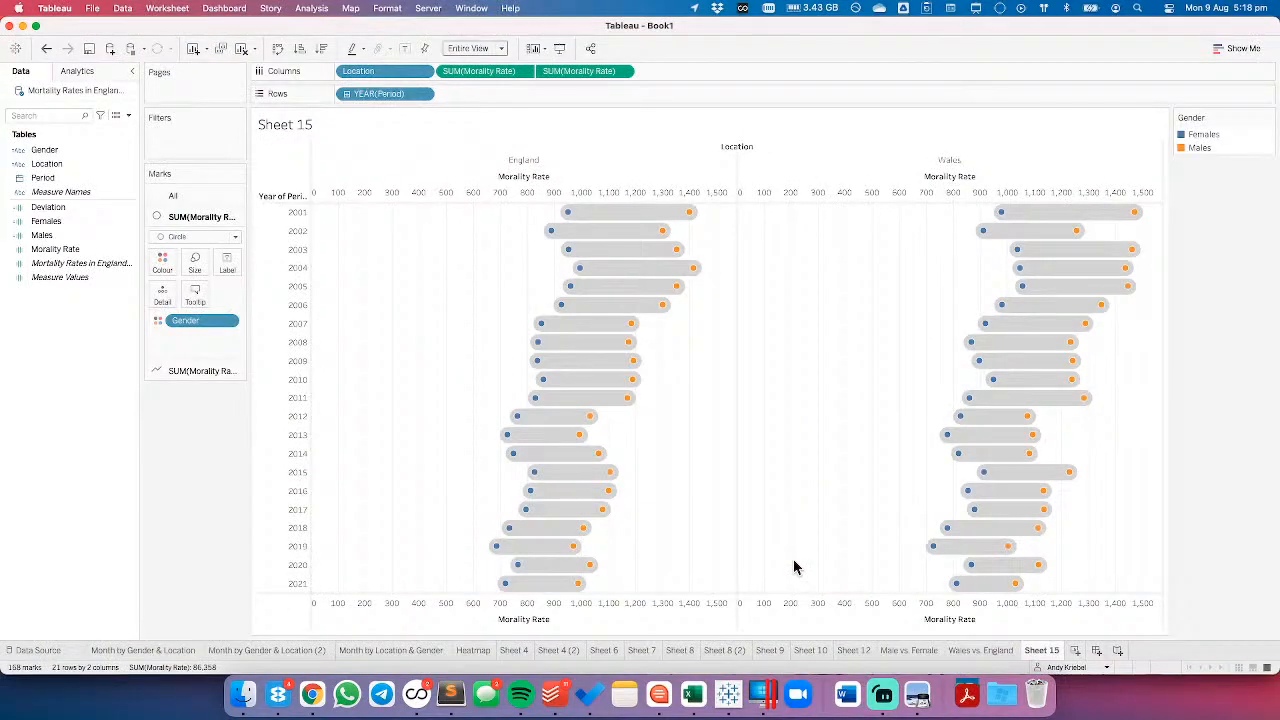
left_click(1076, 651)
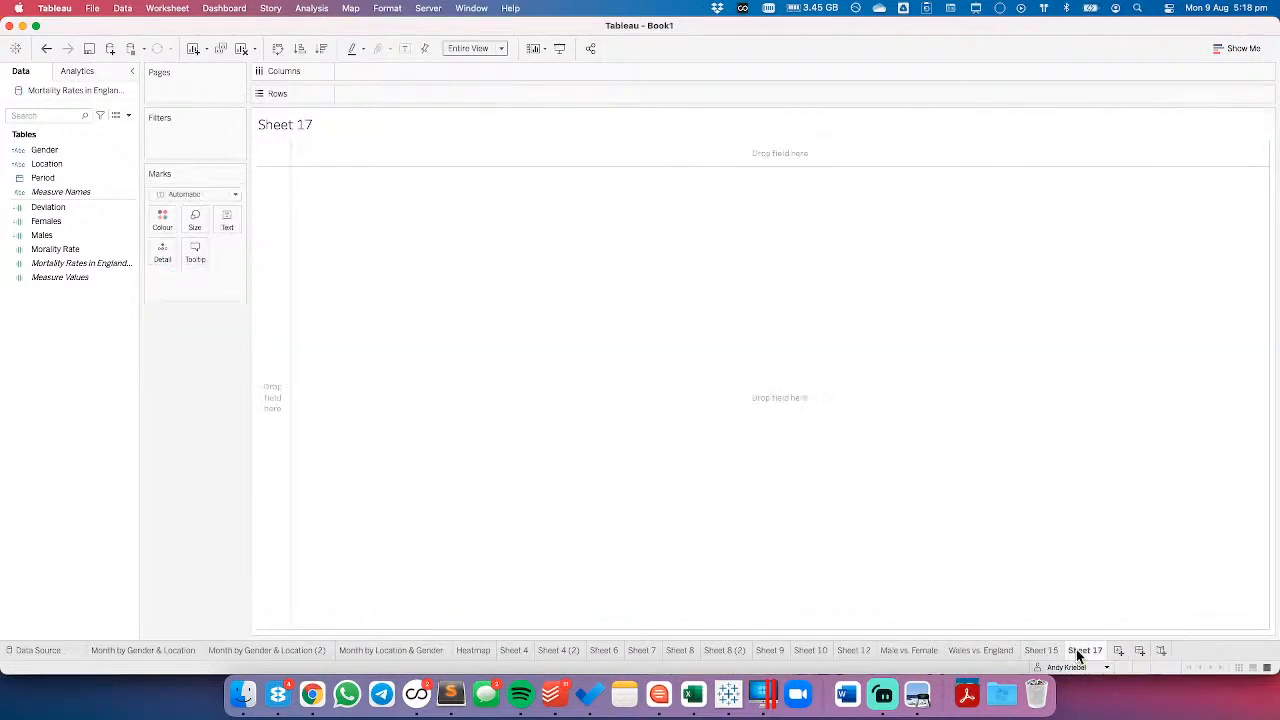
left_click(67, 154)
- Review the existing worksheets from Month by Gender & Location through Heatmap to Sheet 4 (2)
left_click(237, 649)
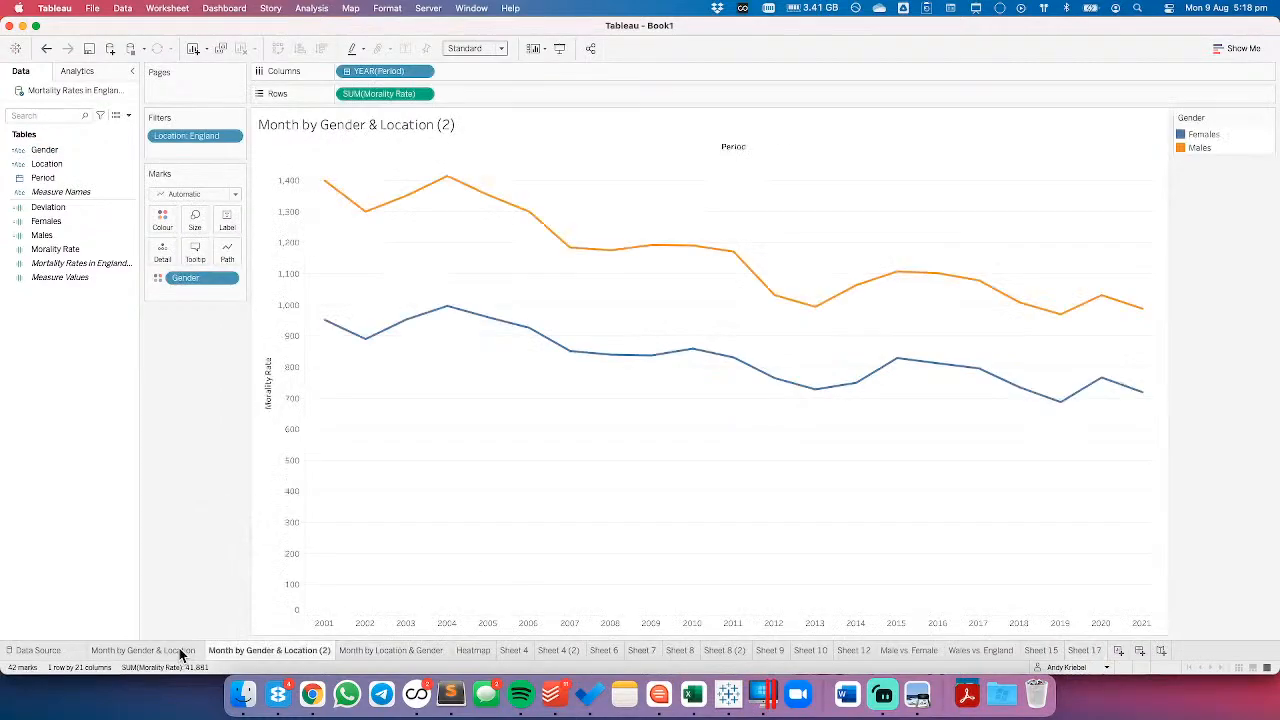
left_click(178, 648)
left_click(374, 649)
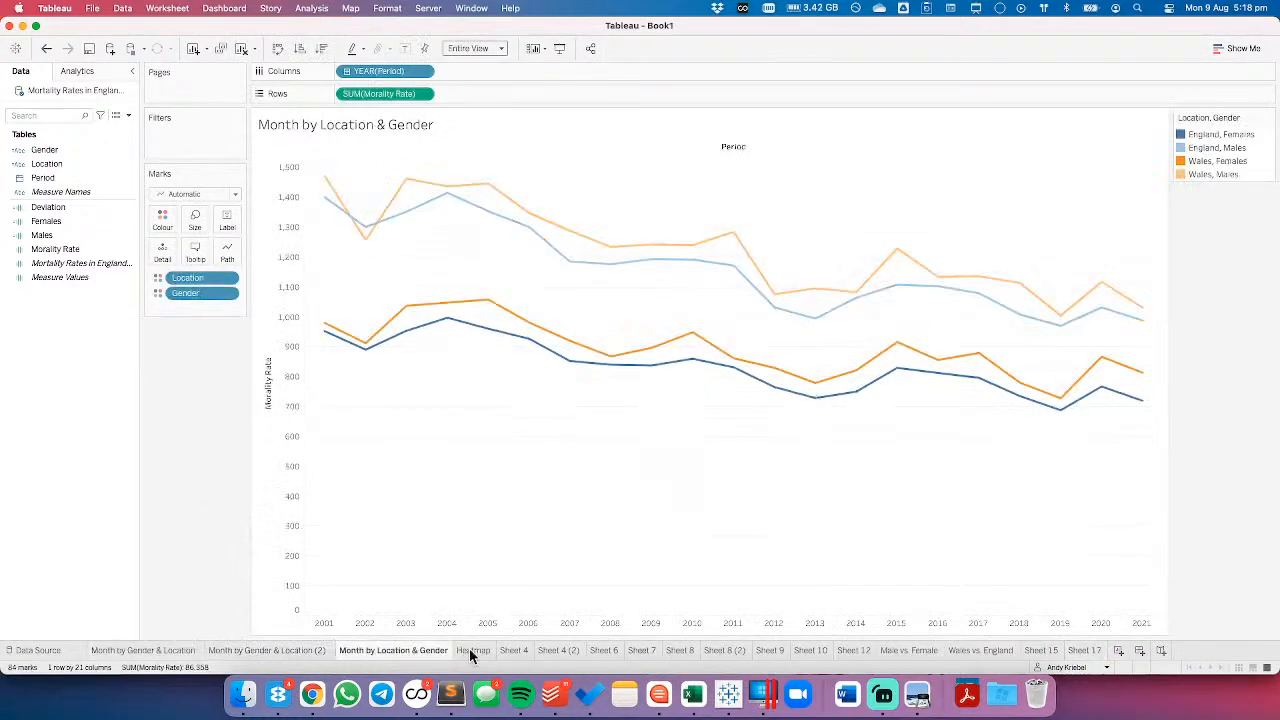
left_click(484, 651)
left_click(520, 650)
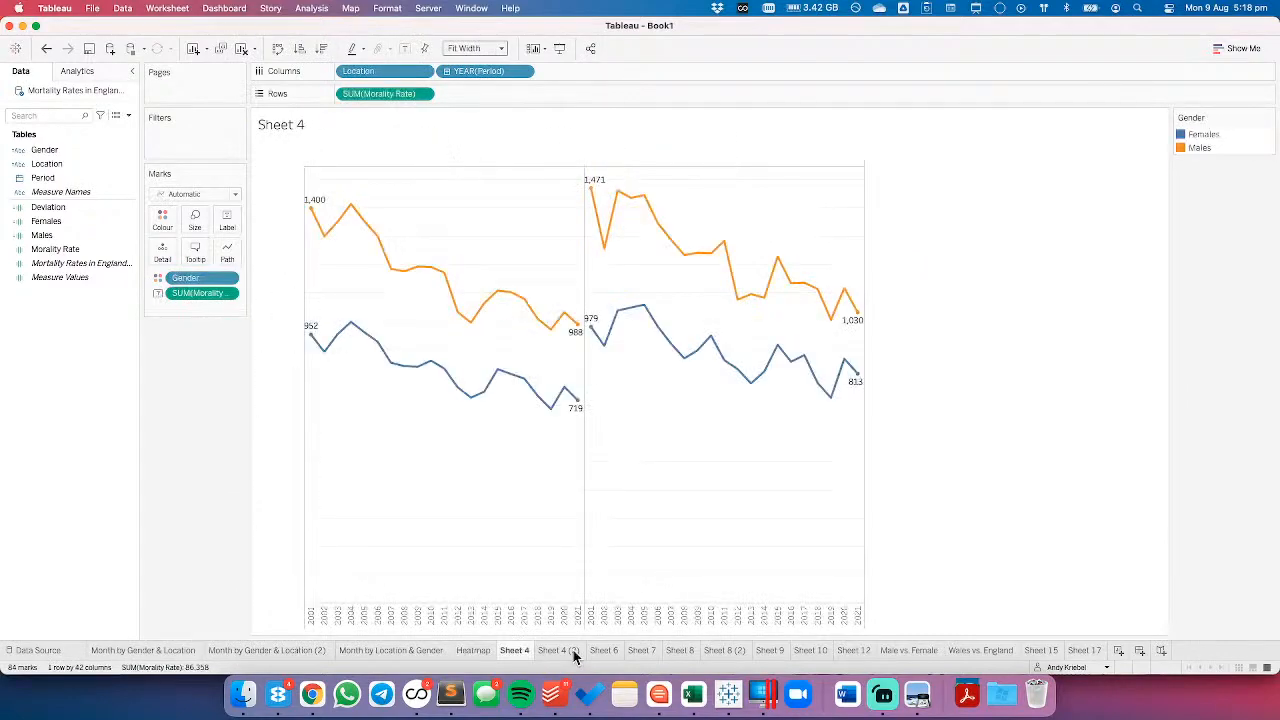
left_click(551, 650)
- Make the mark label font on Sheet 4 match the colour of the gender lines
left_click(523, 650)
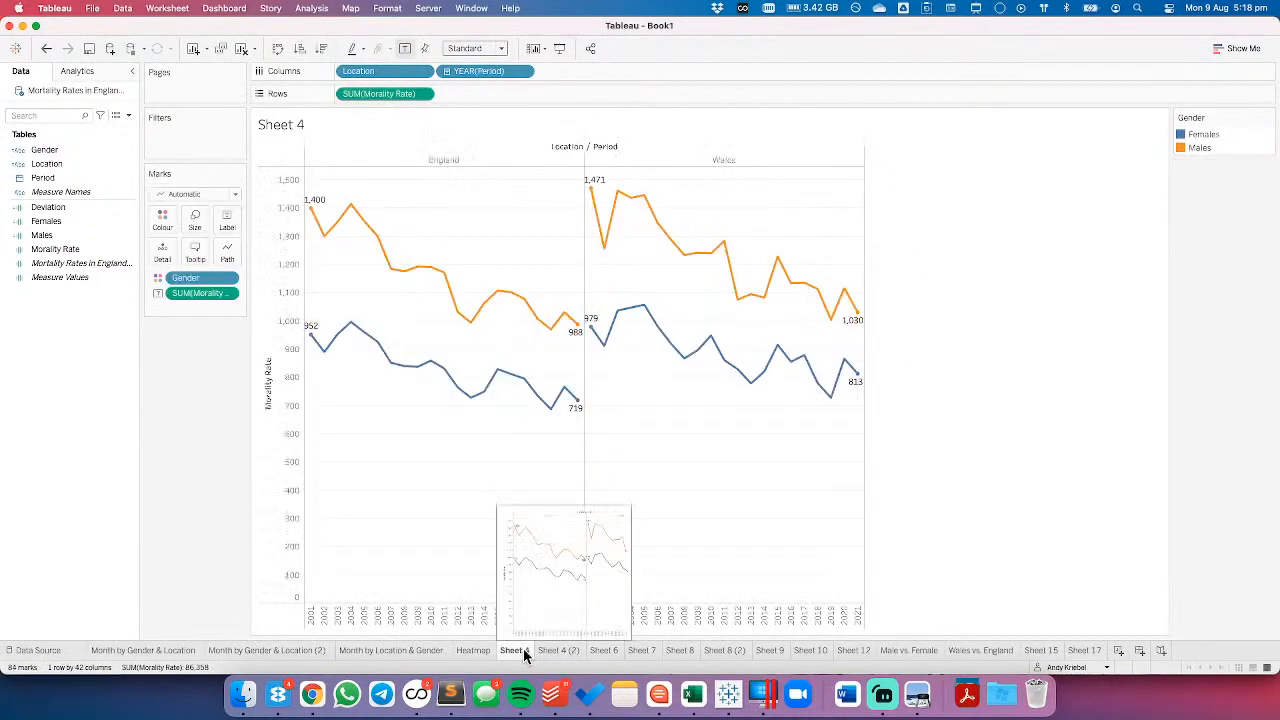
left_click(227, 218)
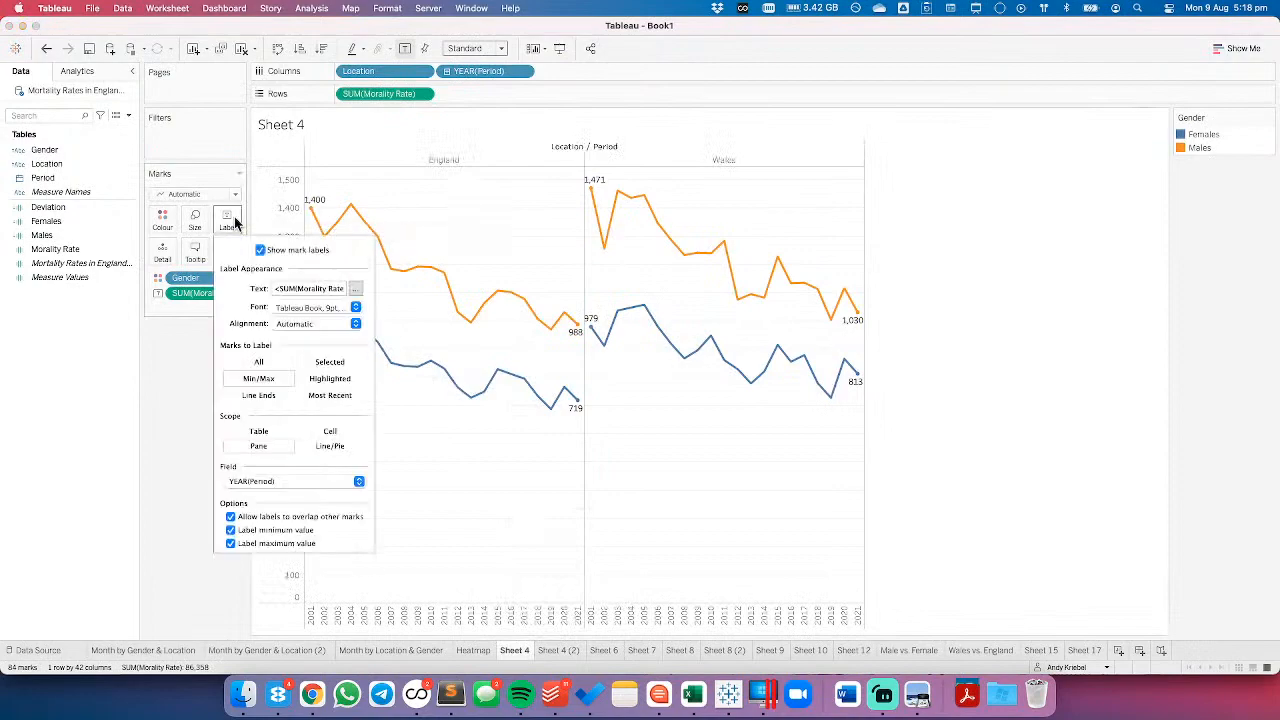
left_click(310, 308)
left_click(322, 395)
left_click(477, 498)
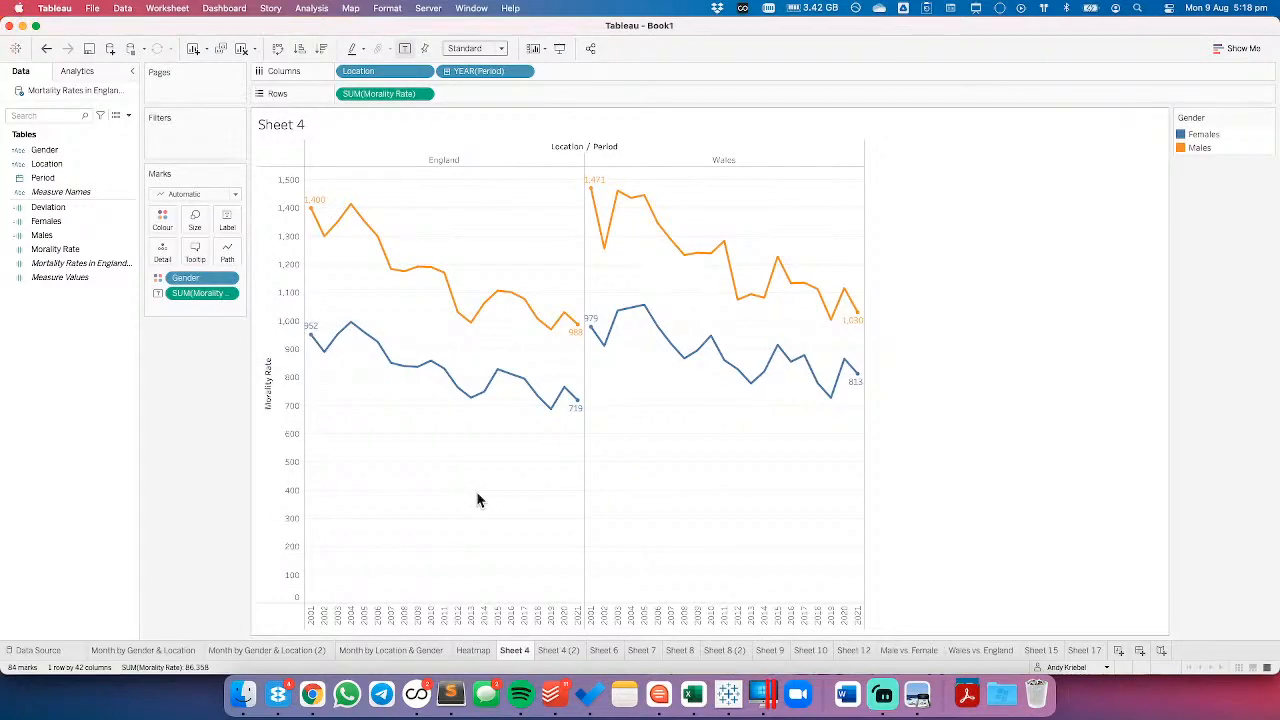
- On Sheet 7, change the Morality Rate table calculation to Percent Difference From, relative to Females
left_click(563, 651)
left_click(606, 652)
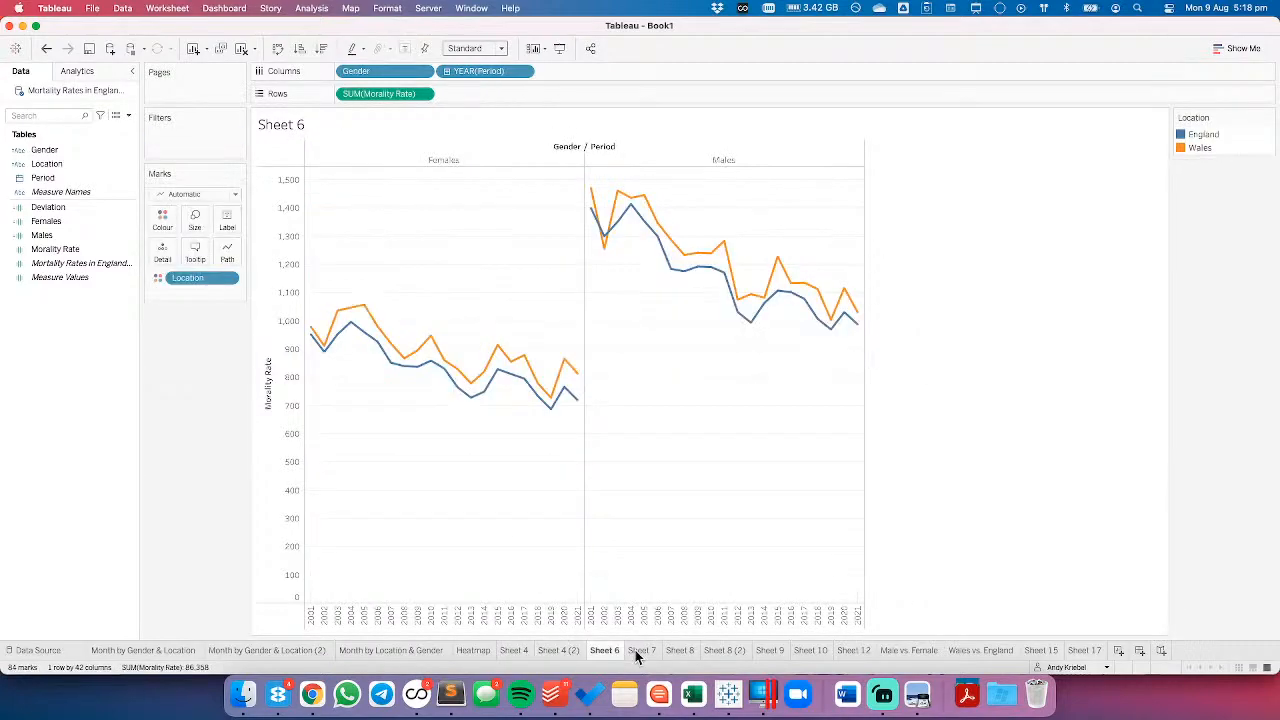
left_click(520, 652)
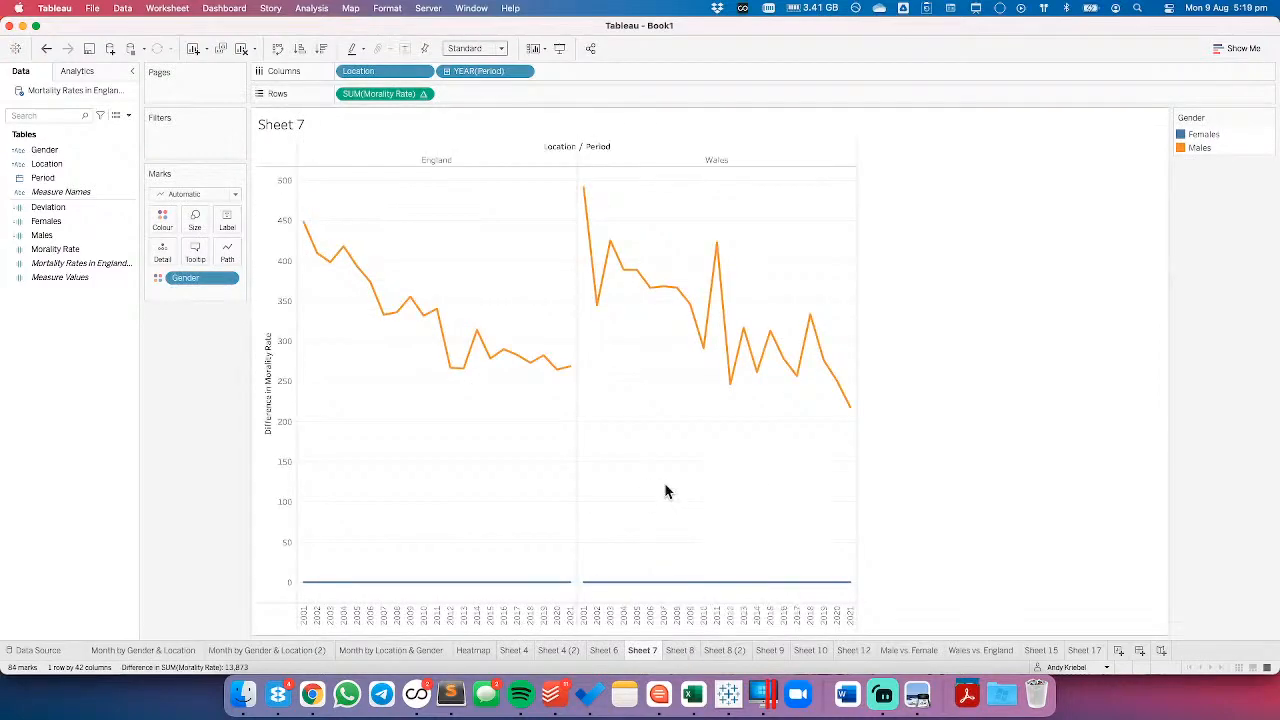
left_click(423, 93)
left_click(418, 314)
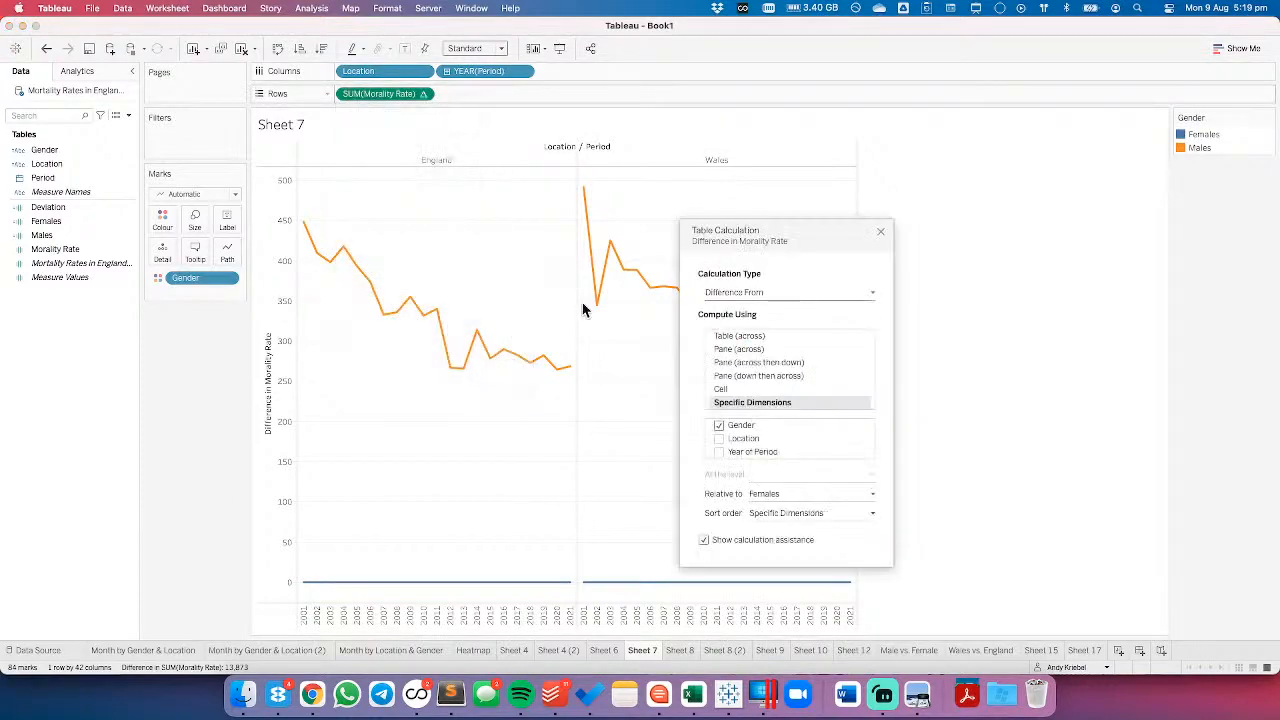
left_click(720, 293)
left_click(721, 317)
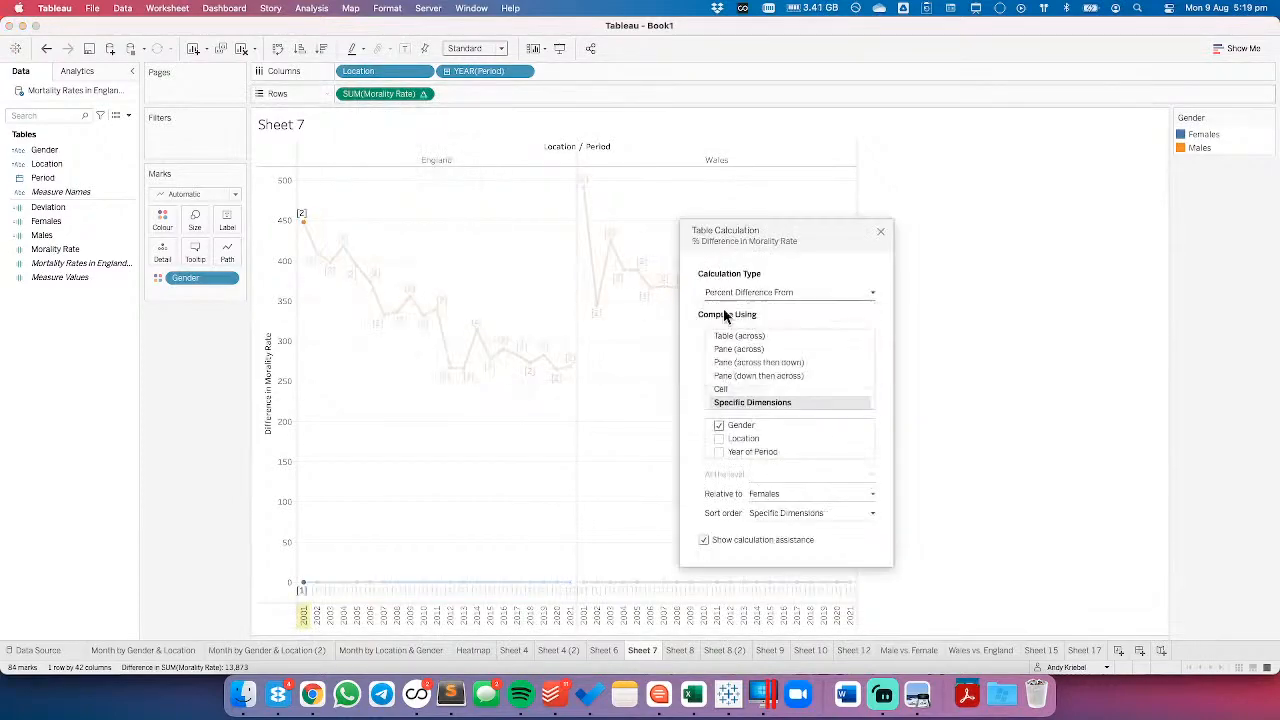
left_click(881, 232)
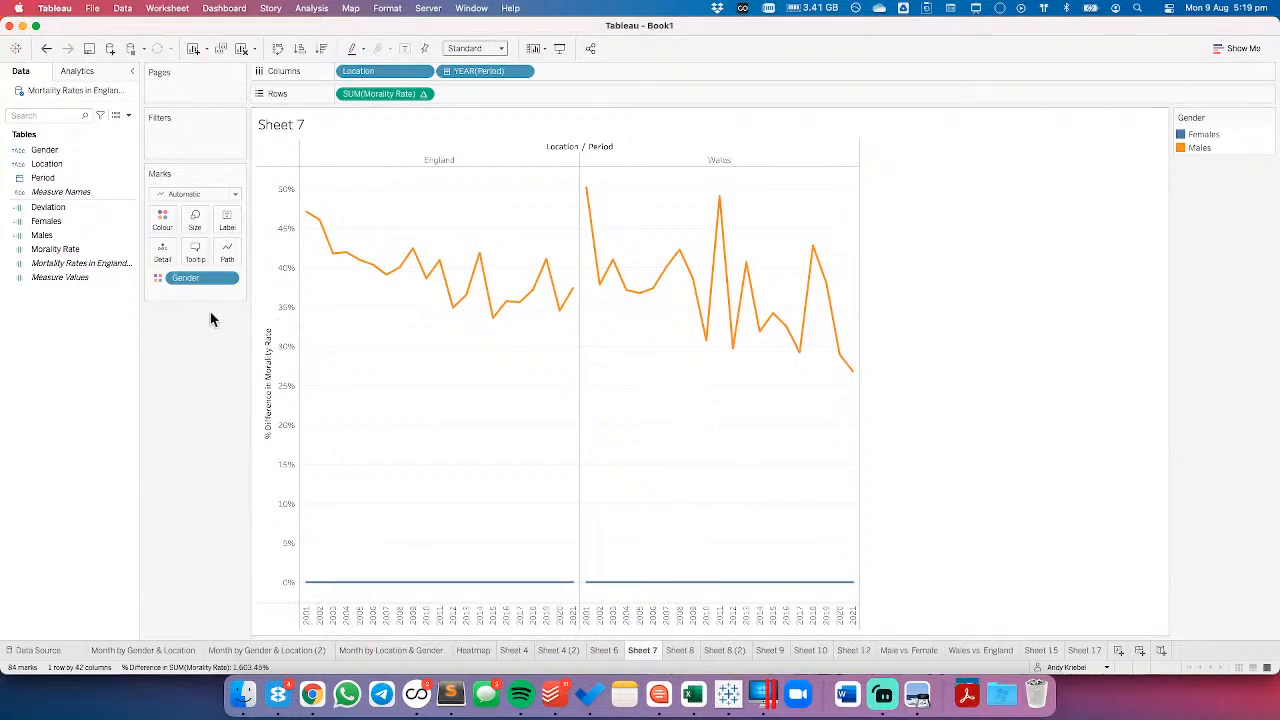
- Try hiding Females and plotting both locations in one chart, with Gender as detail and Location as the line colour
right_click(1197, 138)
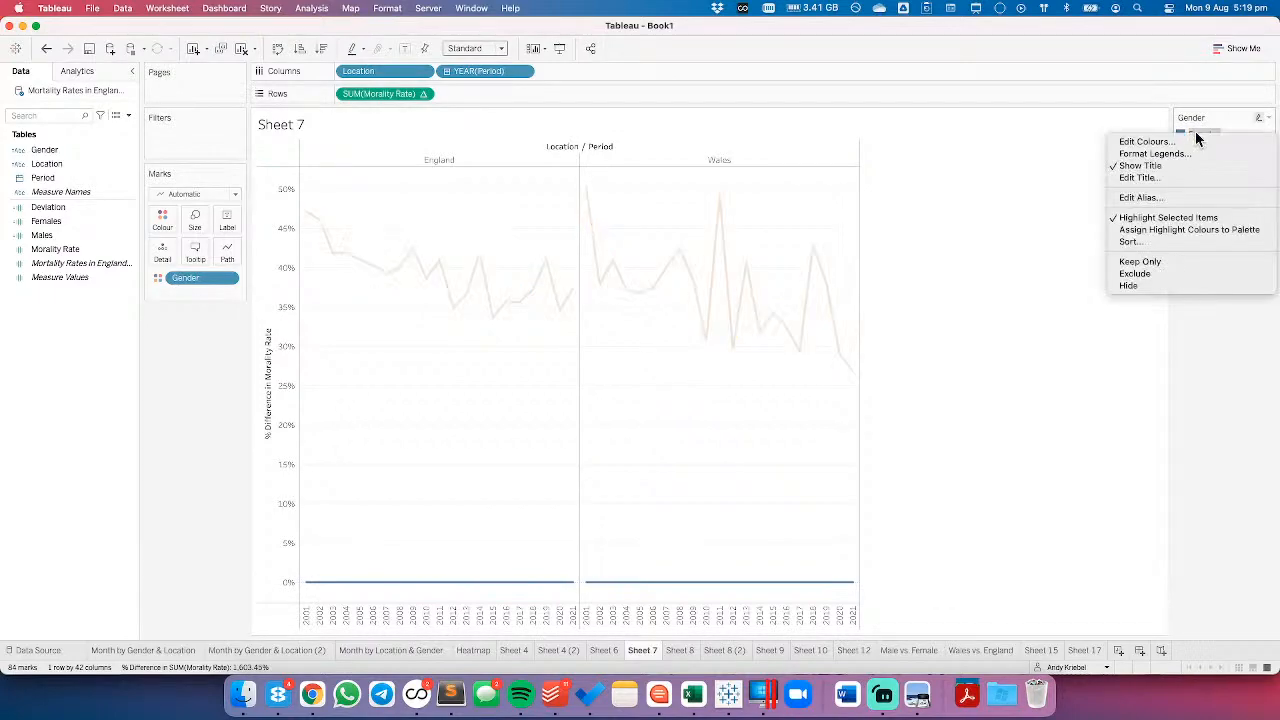
left_click(1143, 286)
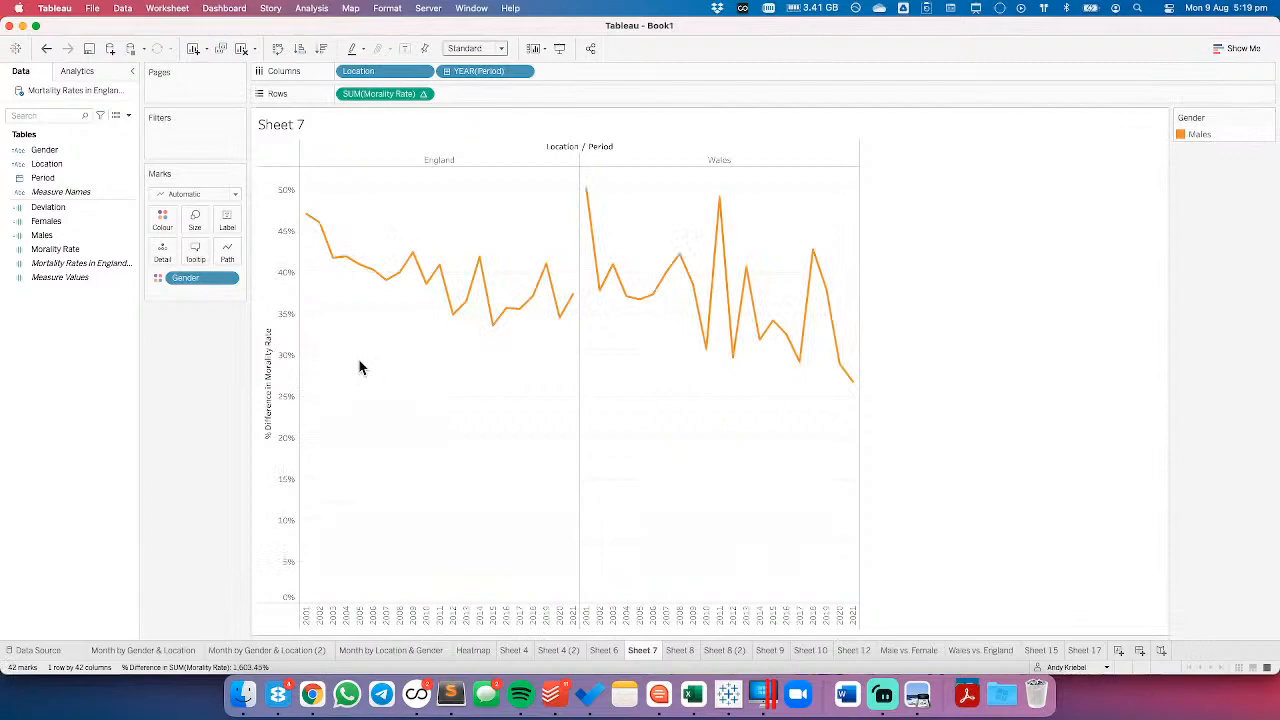
left_click_drag(193, 278, 162, 251)
left_click_drag(370, 71, 156, 228)
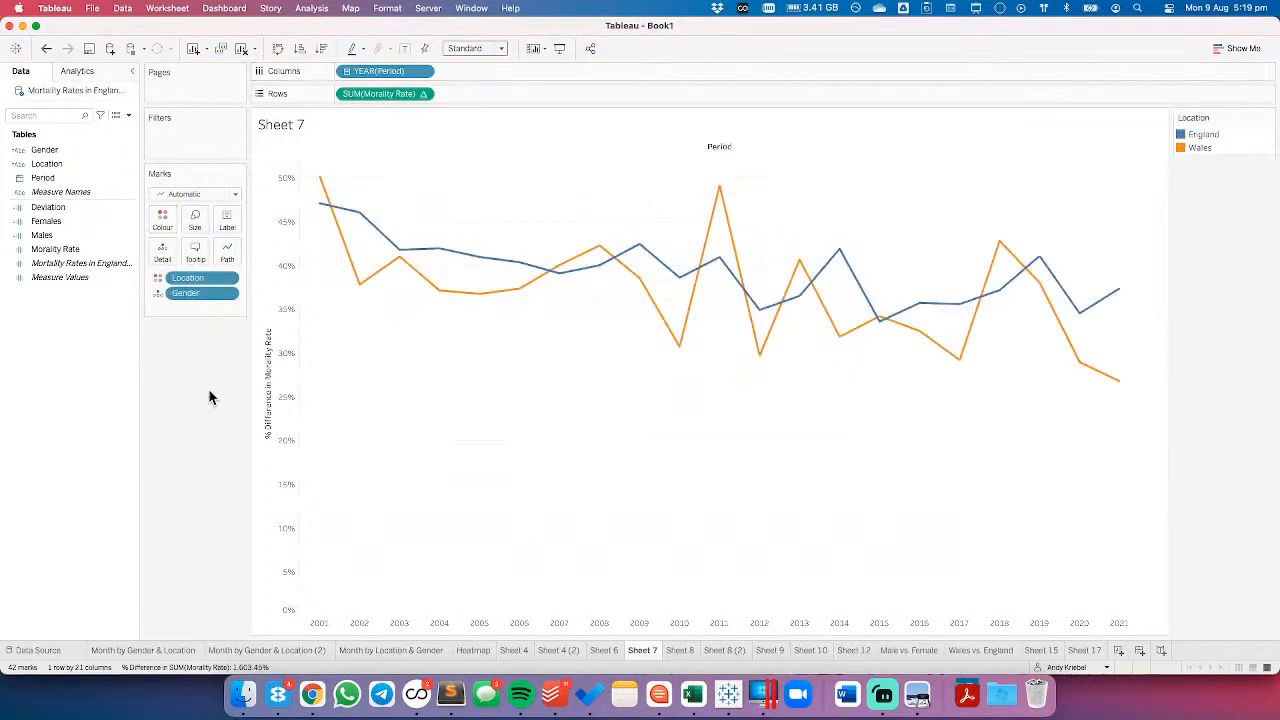
- Undo the Location colouring, the Gender detail change and the hiding of Females on Sheet 7
left_click(46, 49)
left_click(44, 52)
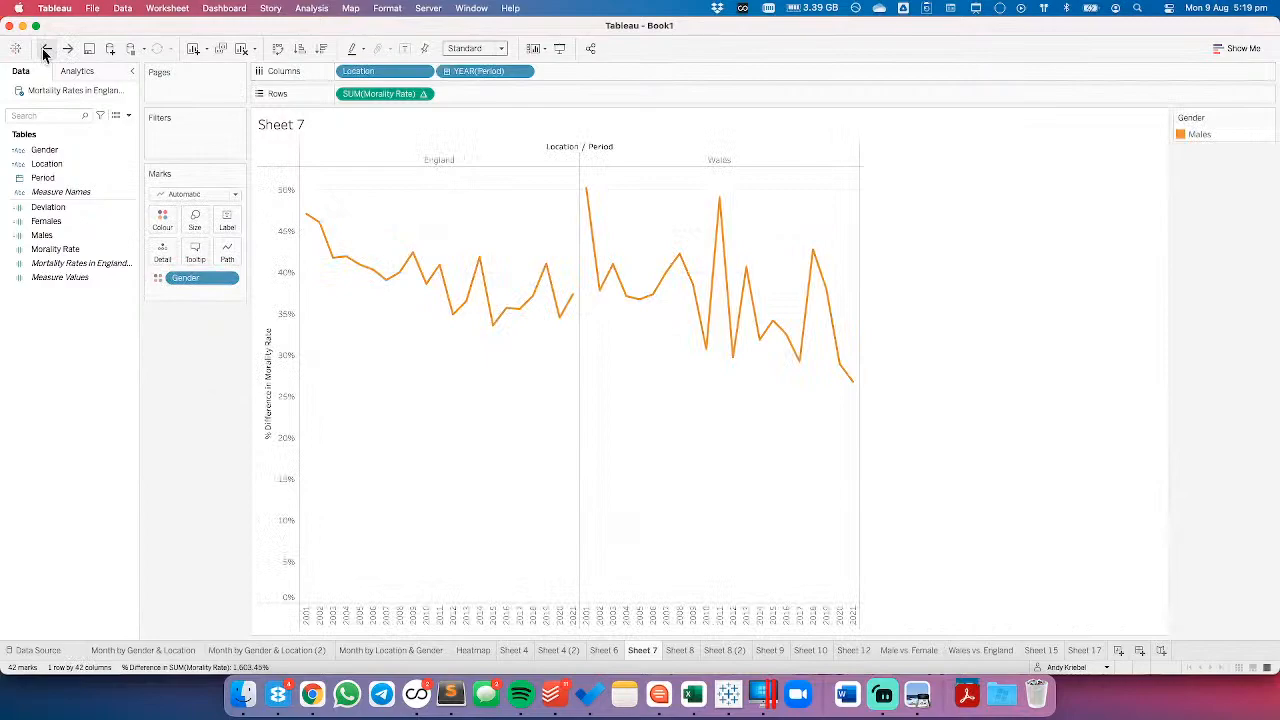
left_click(44, 52)
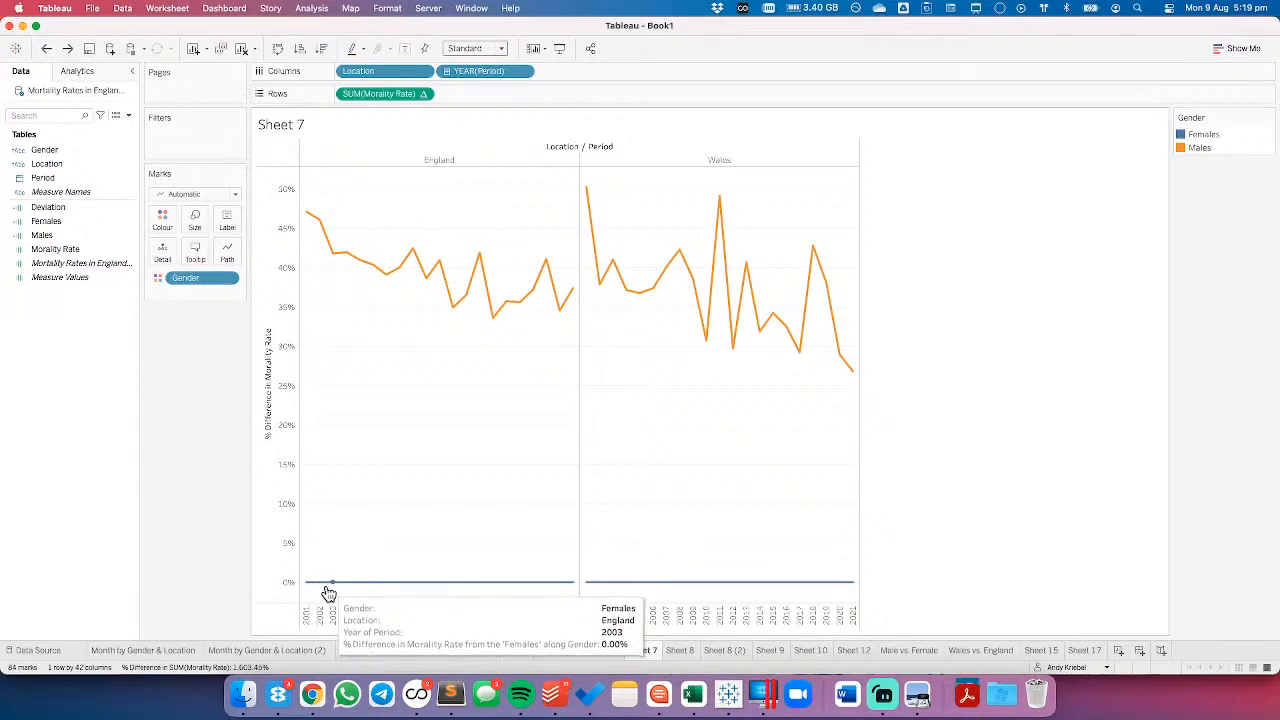
- On Sheet 17, filter Period by individual dates to keep only 01/06/2021
left_click(1086, 650)
left_click_drag(94, 176, 186, 145)
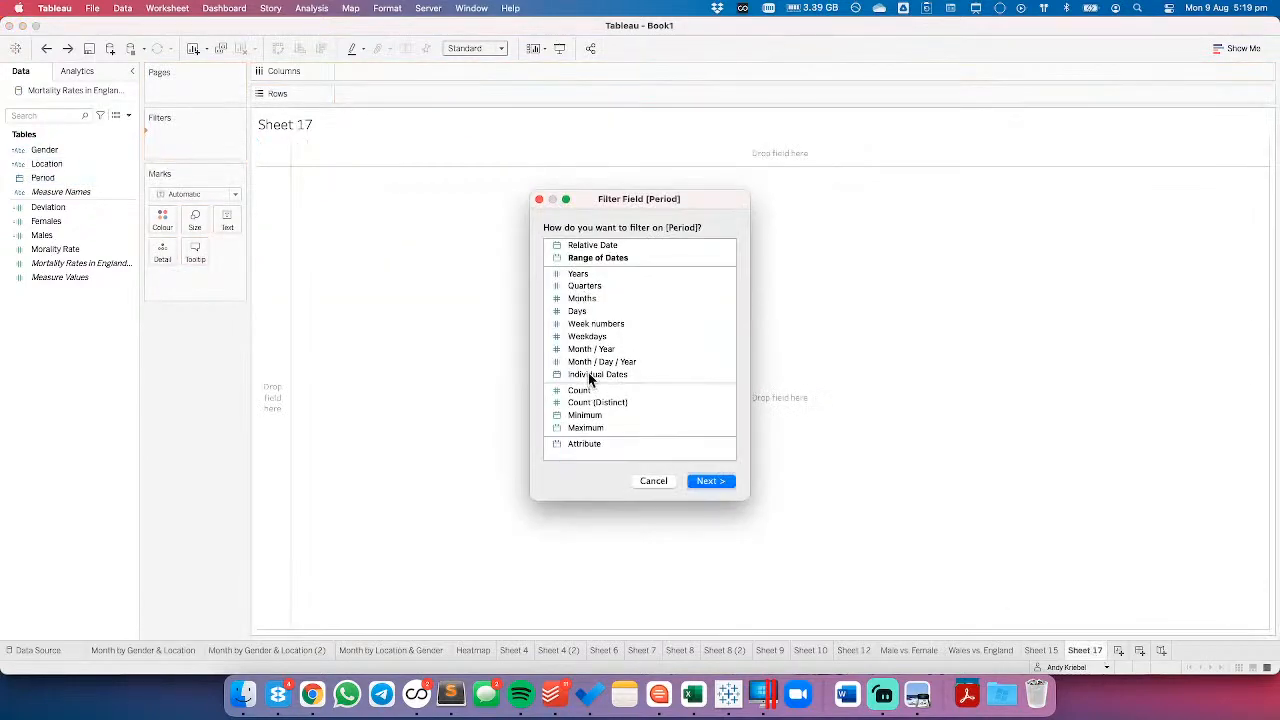
double_click(588, 374)
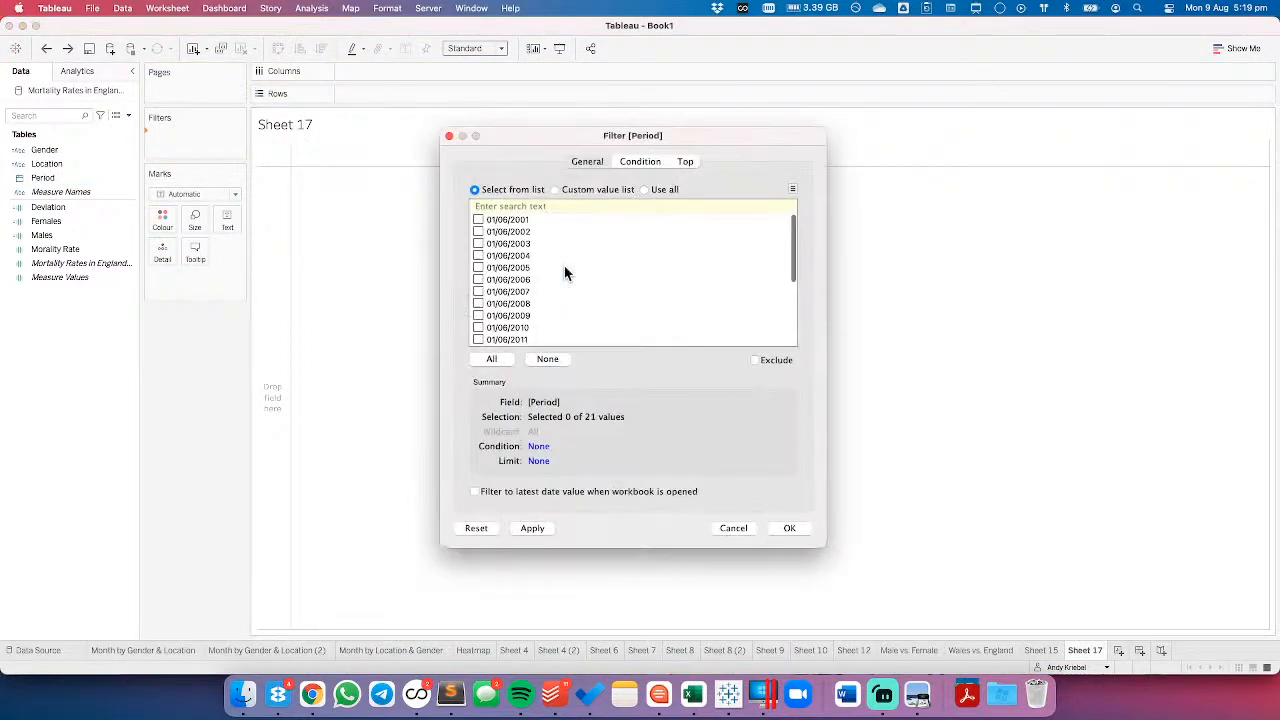
scroll(515, 324, "down", 5)
left_click(504, 347)
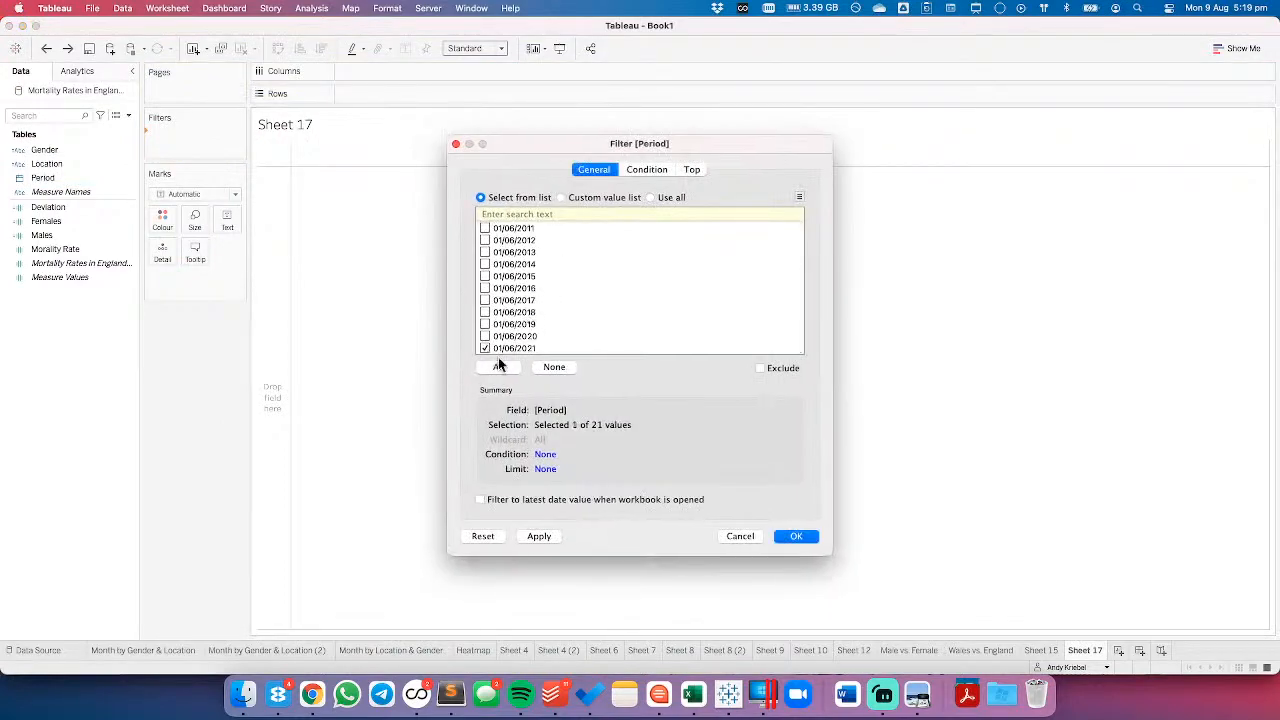
left_click(794, 538)
- Build a text table showing Morality Rate, with Location and Gender across the columns
left_click(63, 208)
left_click(57, 250)
left_click_drag(57, 252, 227, 222)
left_click_drag(71, 165, 370, 67)
left_click_drag(117, 148, 473, 67)
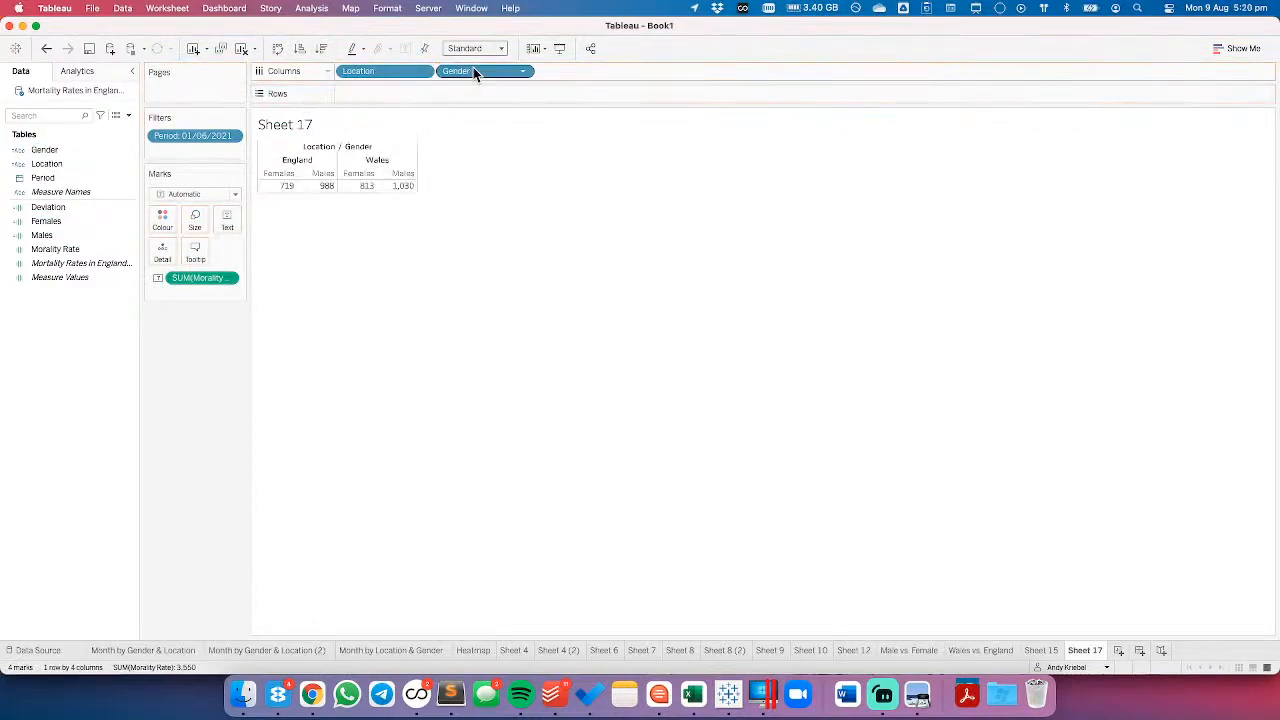
- Centre the text table's values horizontally within their cells
left_click(226, 224)
left_click(297, 265)
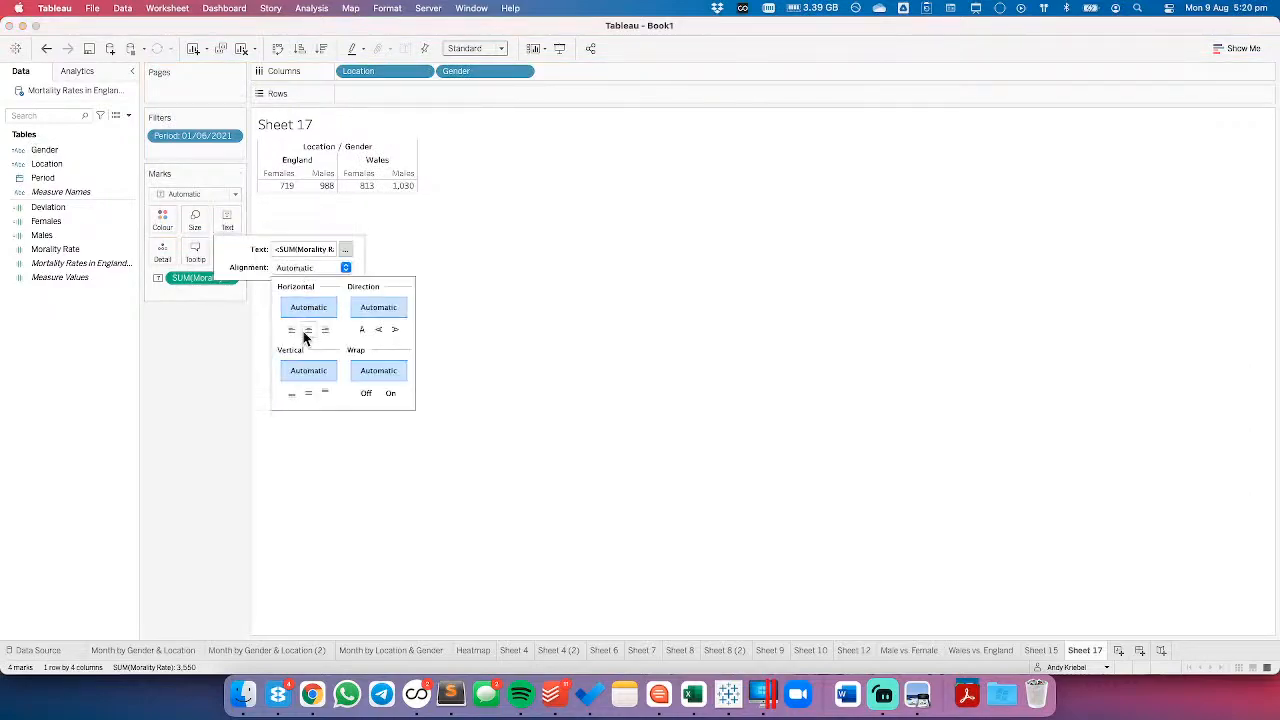
left_click(308, 330)
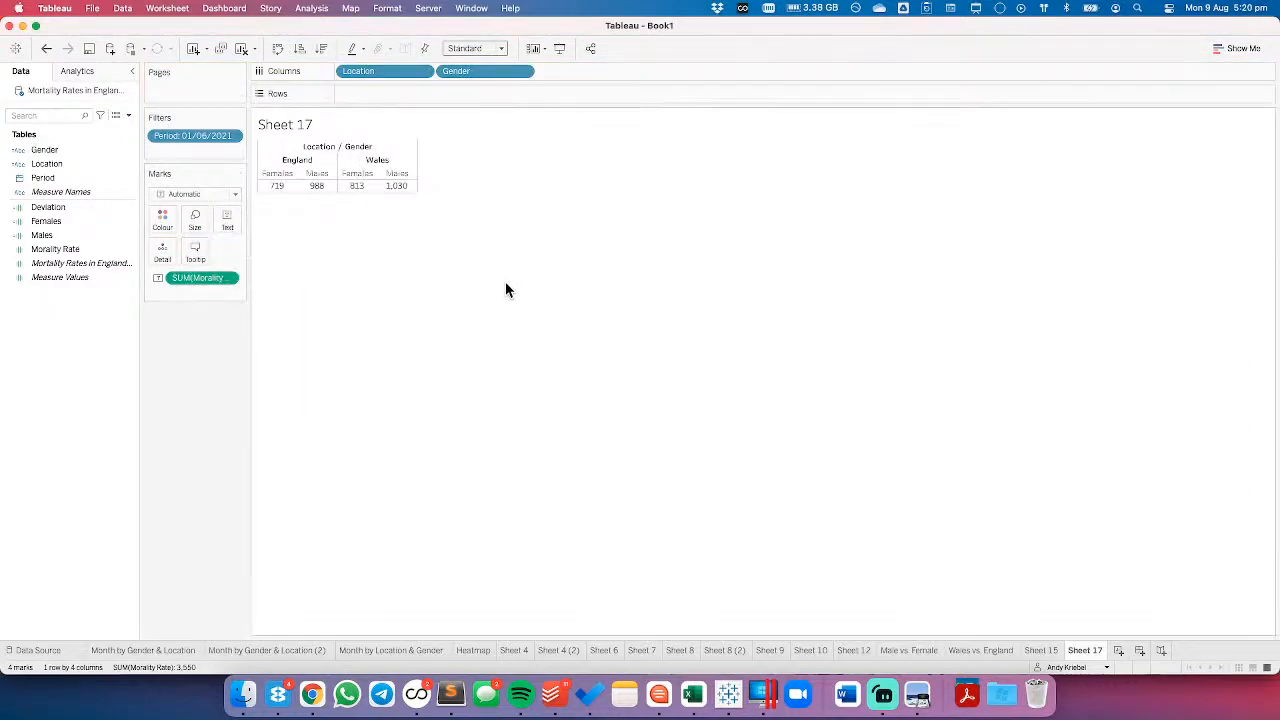
- Add Gender to the text label and place it on its own line below the Morality Rate value
left_click_drag(44, 149, 225, 226)
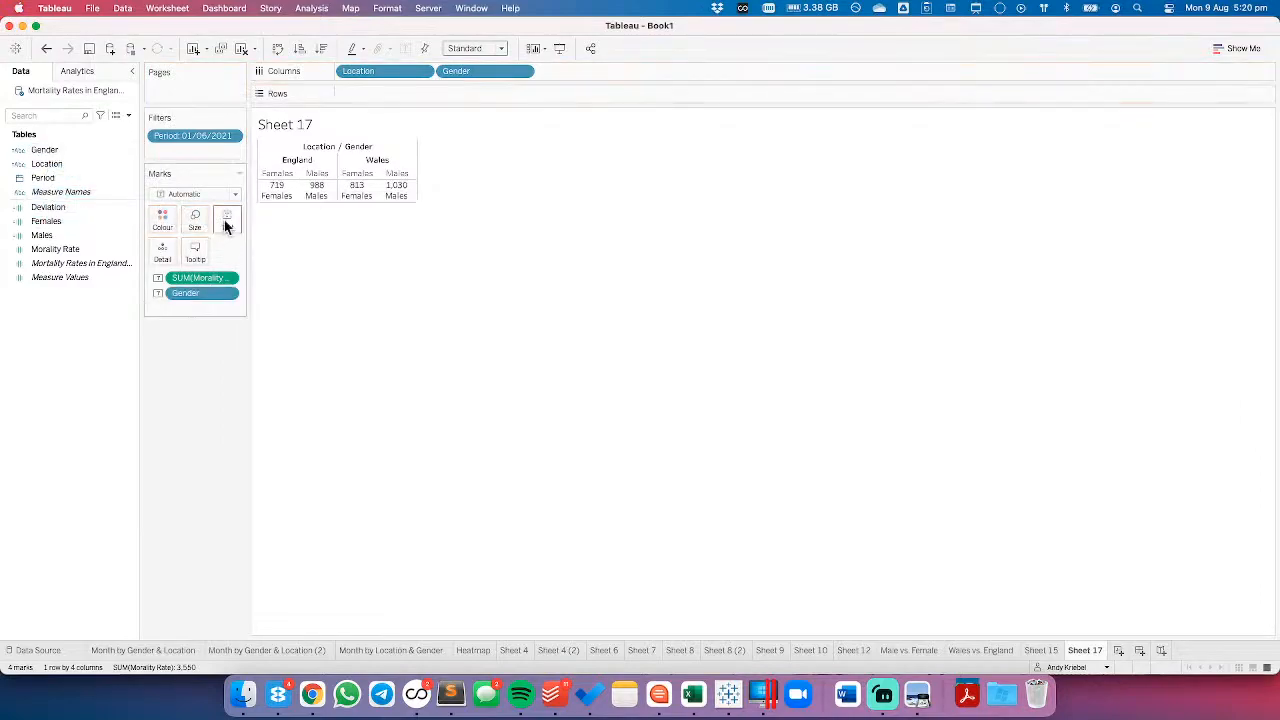
left_click(225, 227)
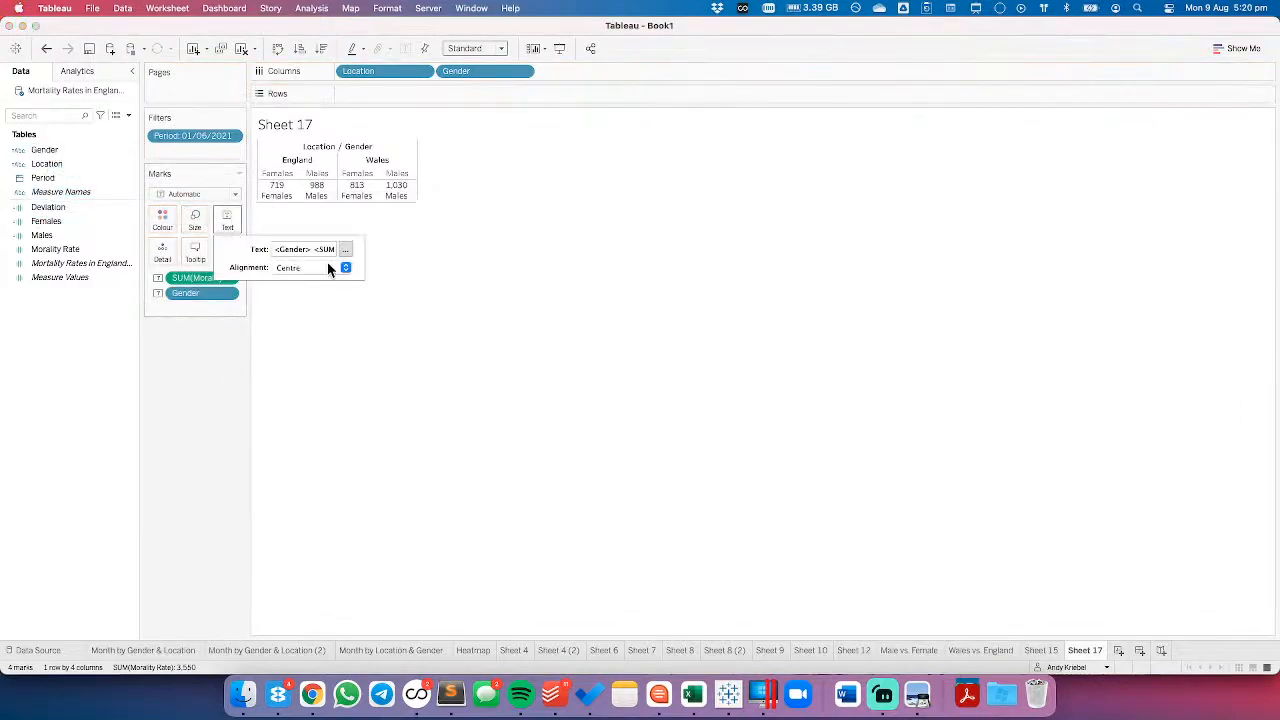
left_click(345, 249)
left_click_drag(648, 272, 613, 272)
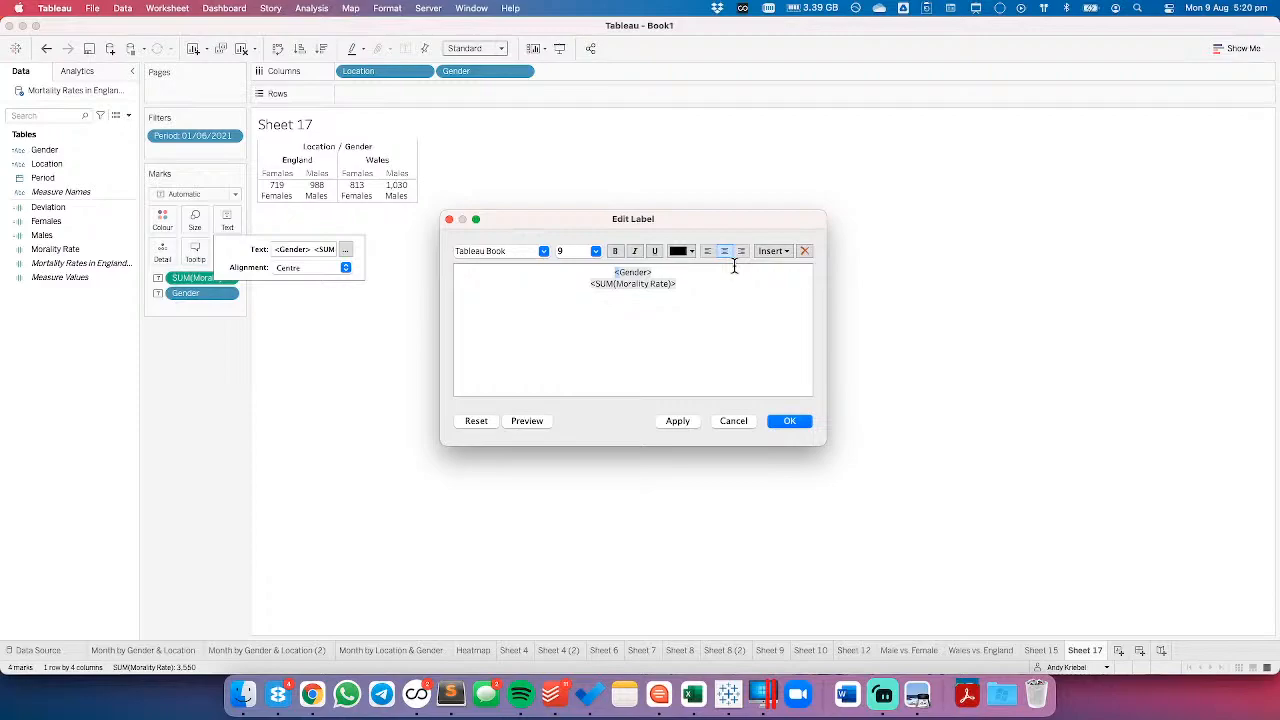
key("shift+Right")
key("shift+Right")
key("super+c")
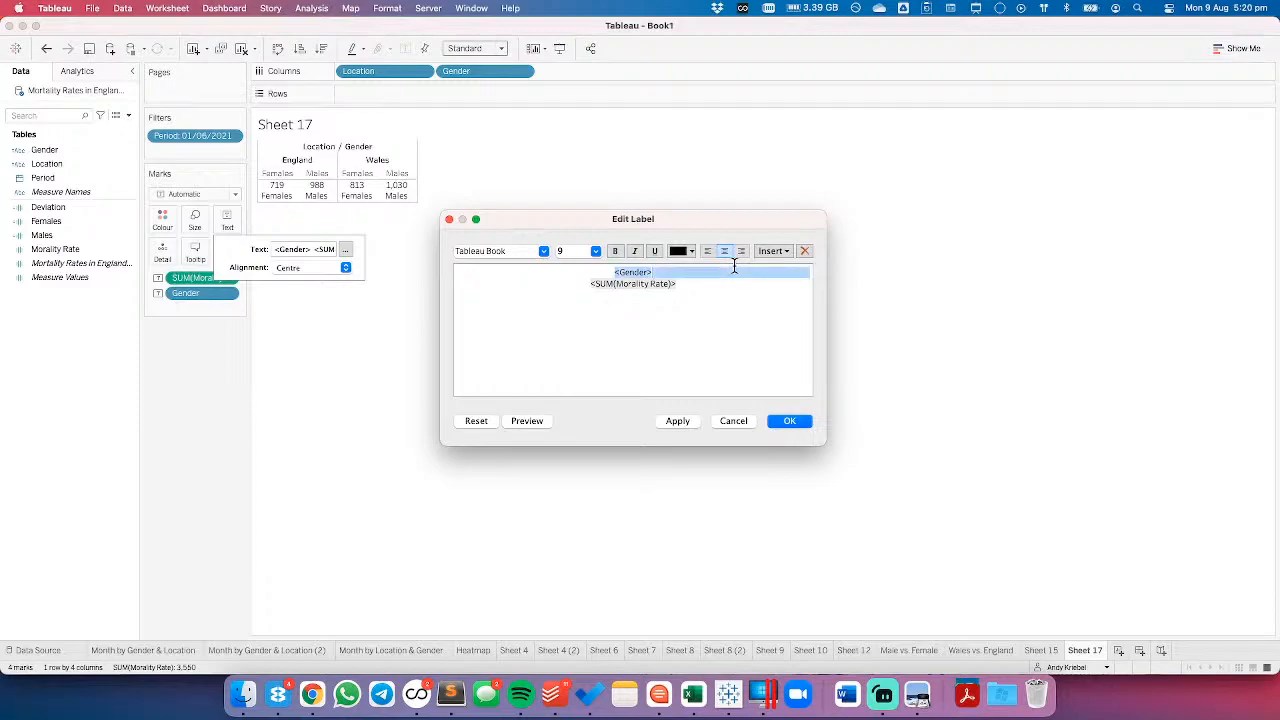
key("BackSpace")
key("super+v")
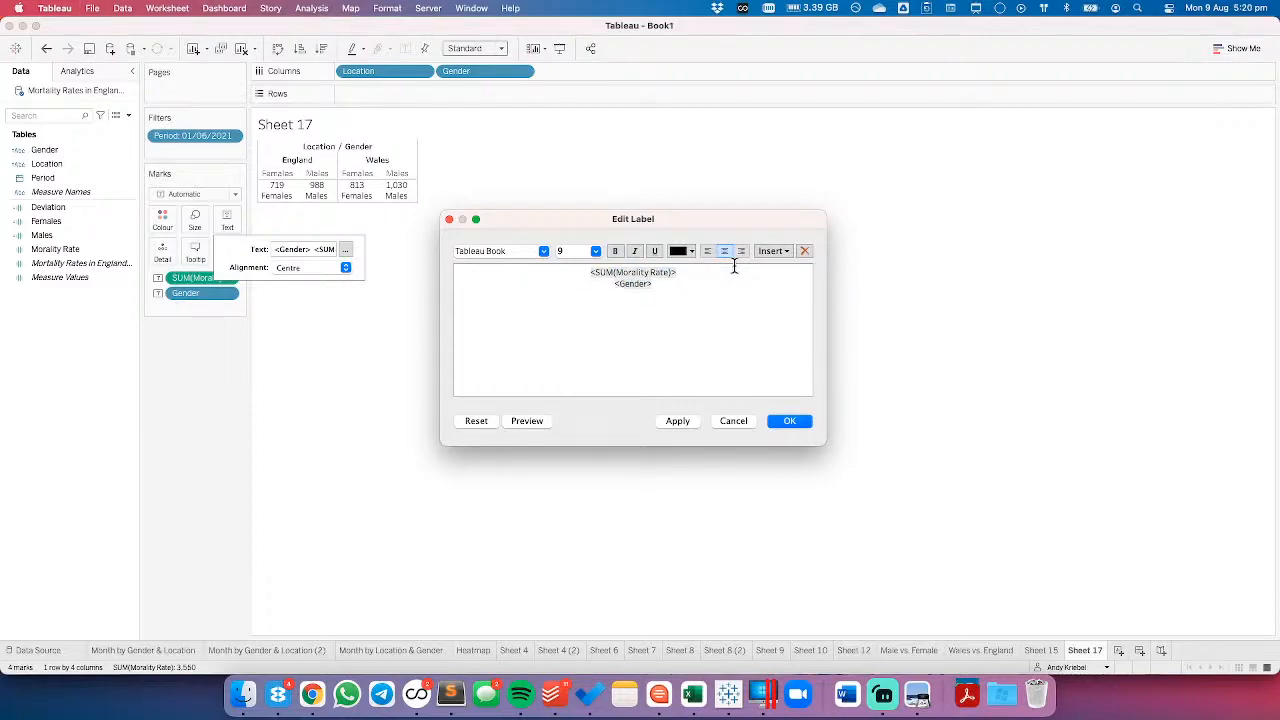
- Set the font size of the Morality Rate line in the label to 22
triple_click(643, 272)
left_click(597, 250)
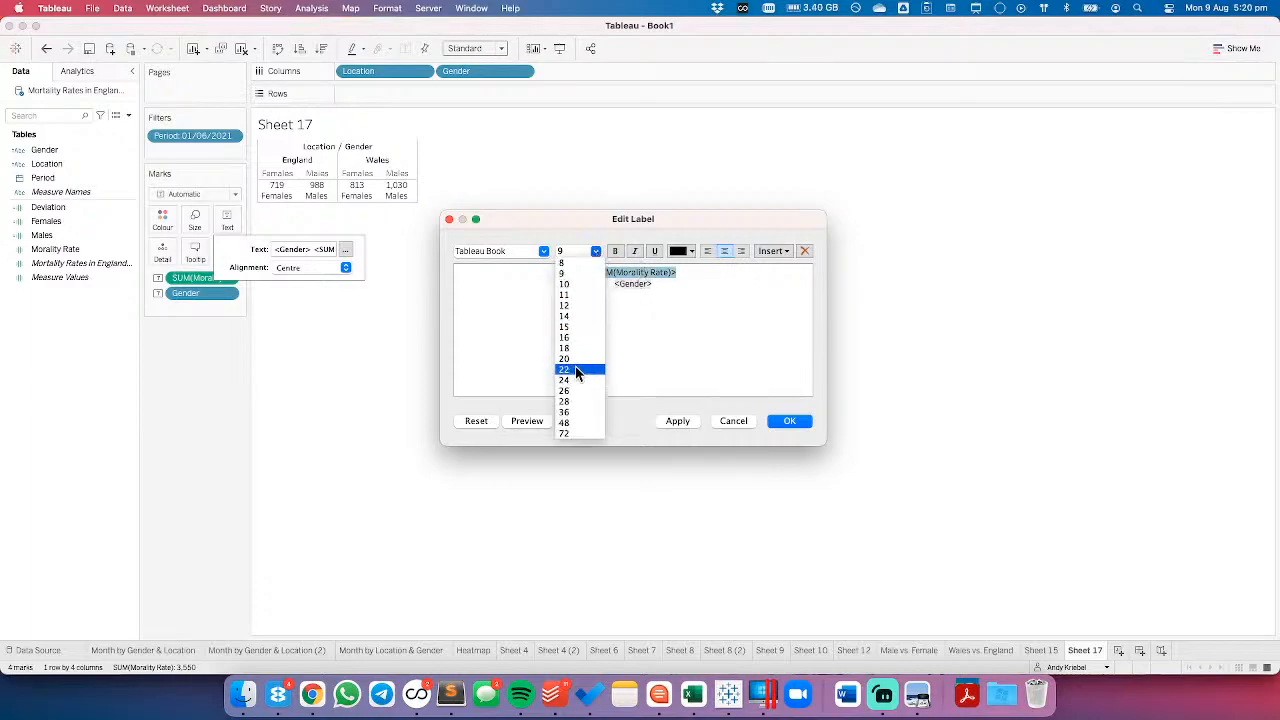
left_click(575, 370)
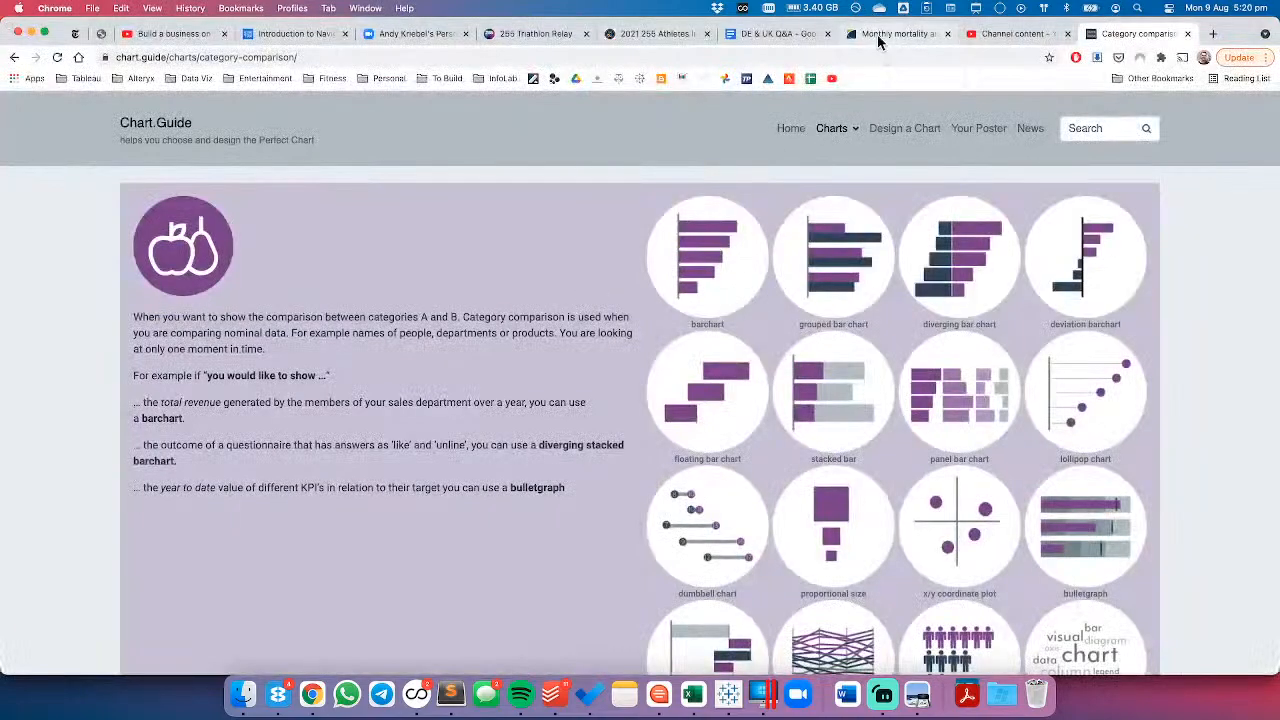
- Switch to Chrome and examine the ONS monthly mortality bulletin for the unit in which mortality rates are expressed
left_click(890, 33)
scroll(430, 300, "up", 3)
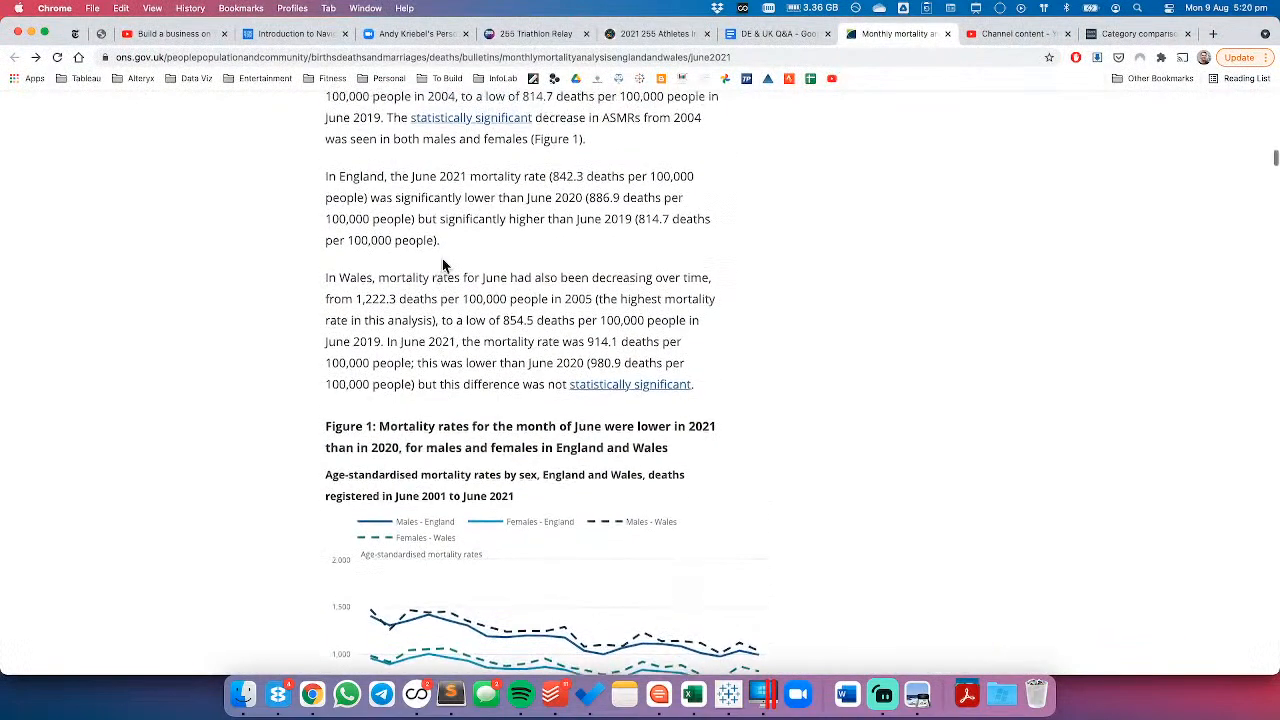
scroll(444, 265, "up", 4)
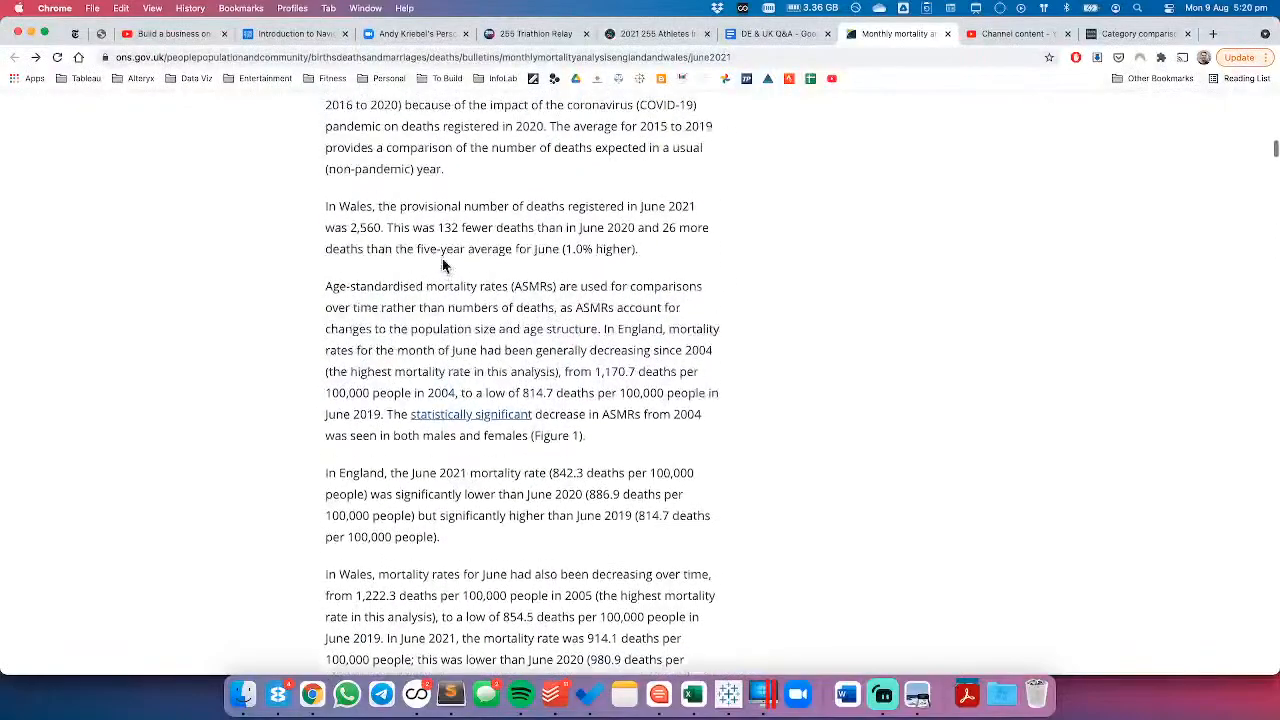
scroll(444, 258, "up", 2)
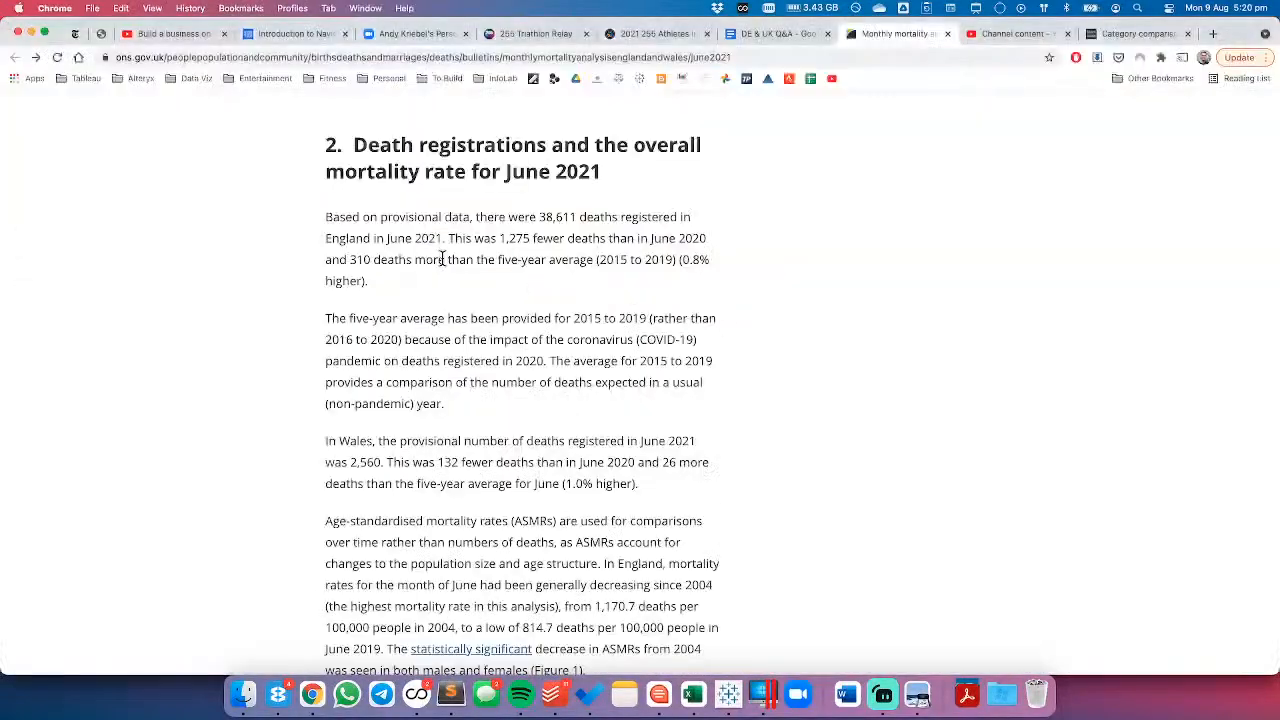
scroll(480, 255, "up", 5)
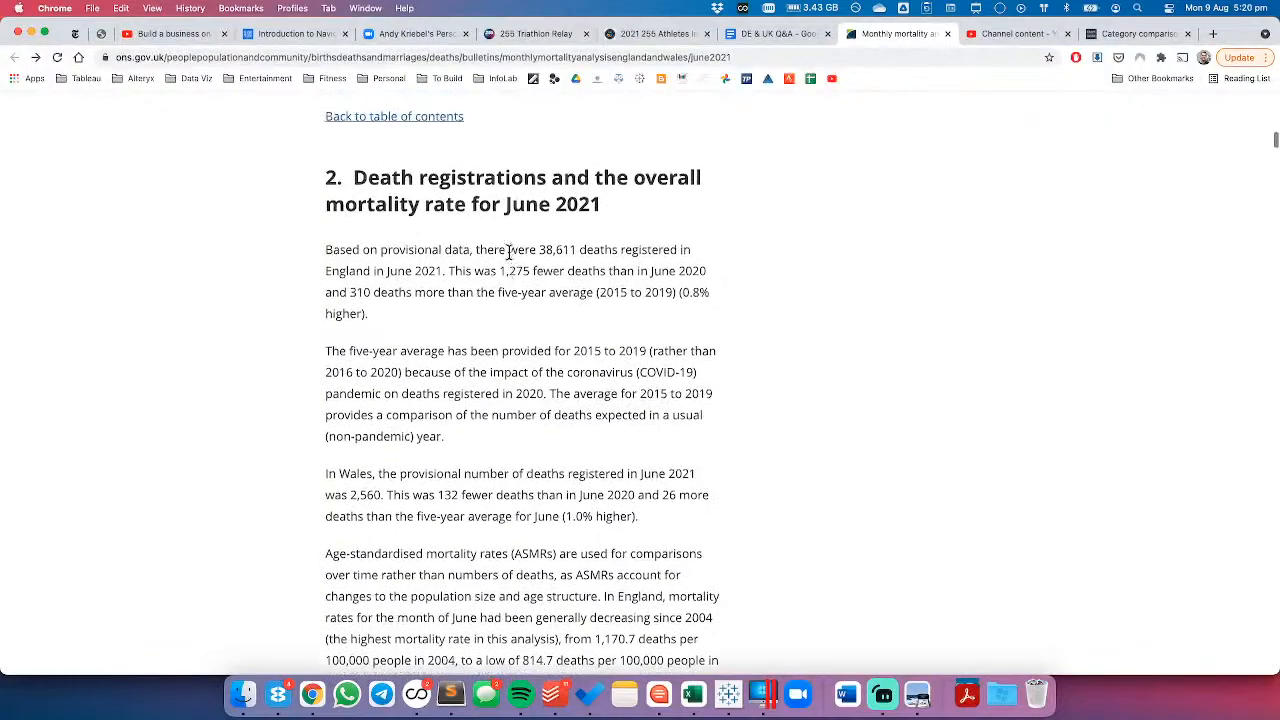
scroll(508, 252, "up", 12)
scroll(508, 252, "down", 17)
scroll(508, 252, "down", 15)
scroll(510, 258, "up", 8)
scroll(510, 258, "down", 14)
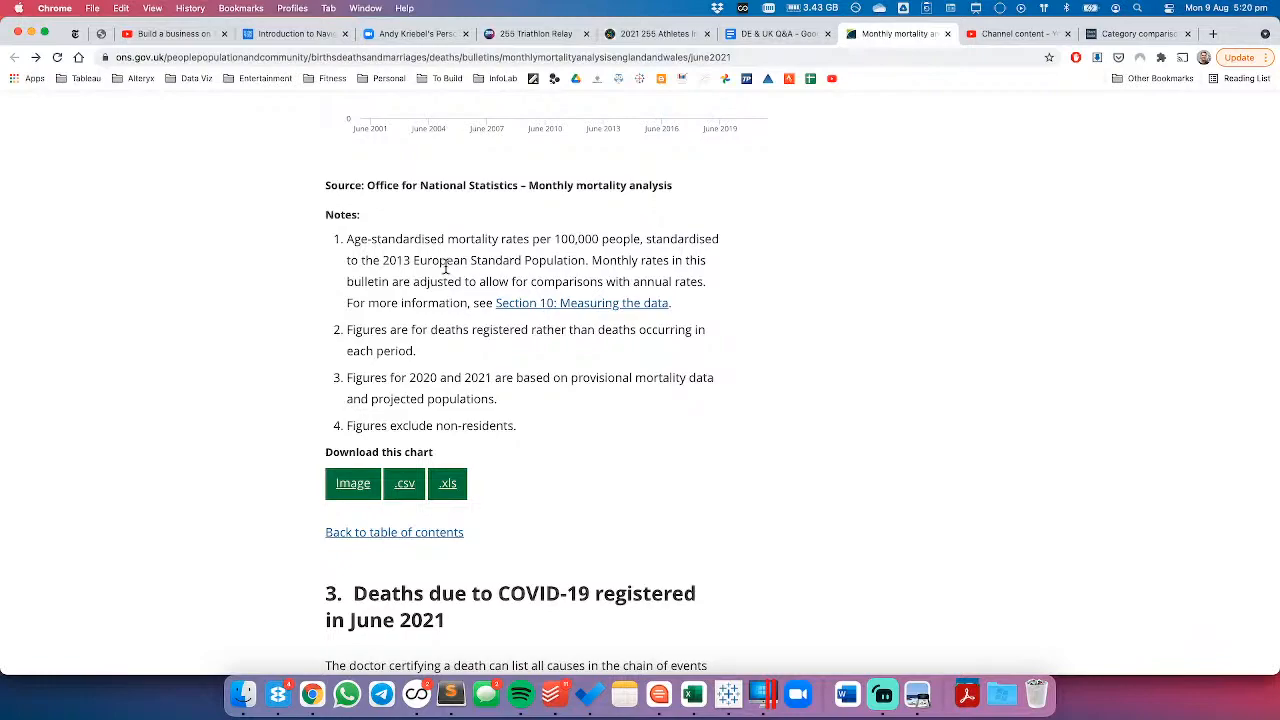
- Back in Tableau, insert the label line "DEATHS PER 100,000 PEOPLE" between Morality Rate and Gender at font size 10
key("super+Tab")
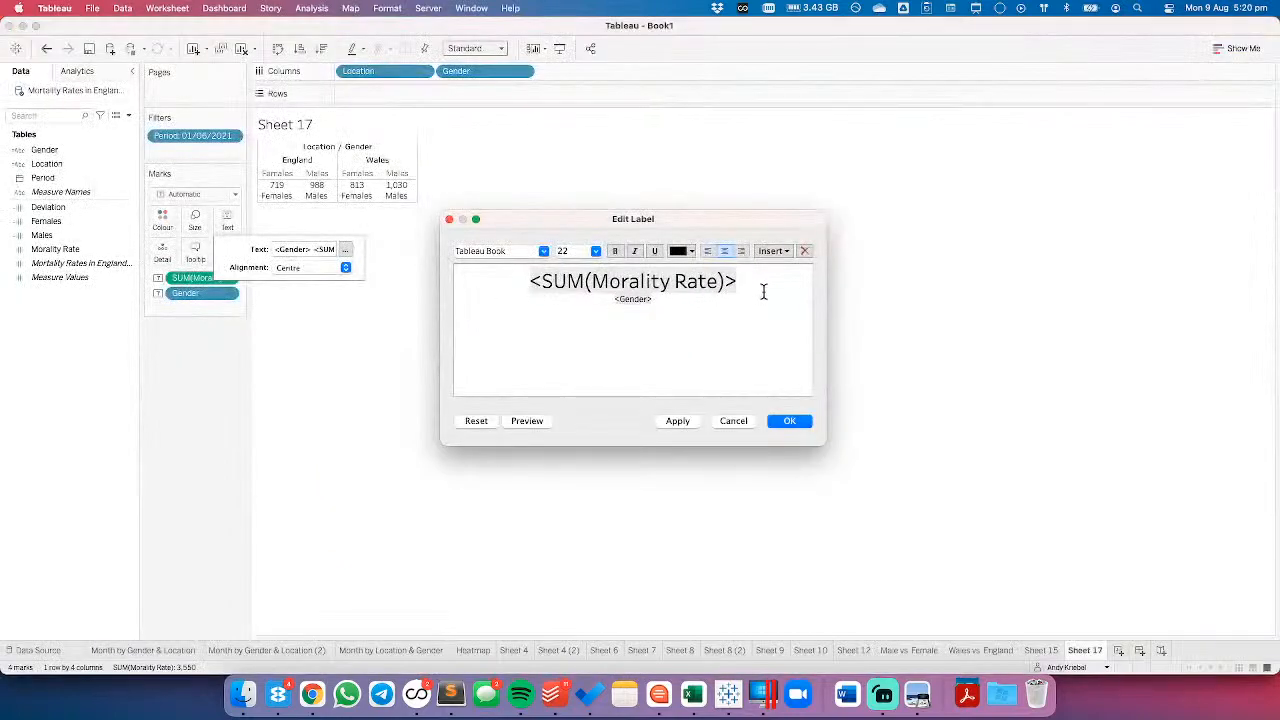
key("super+Tab")
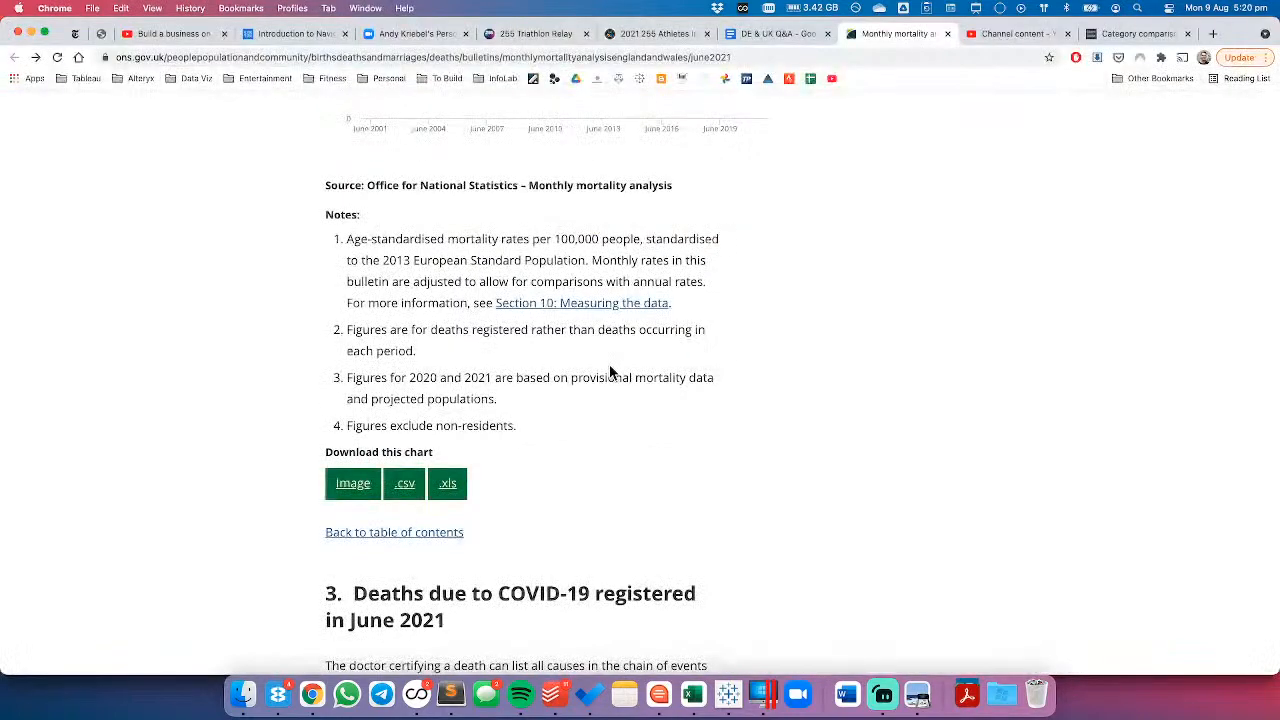
key("super+Tab")
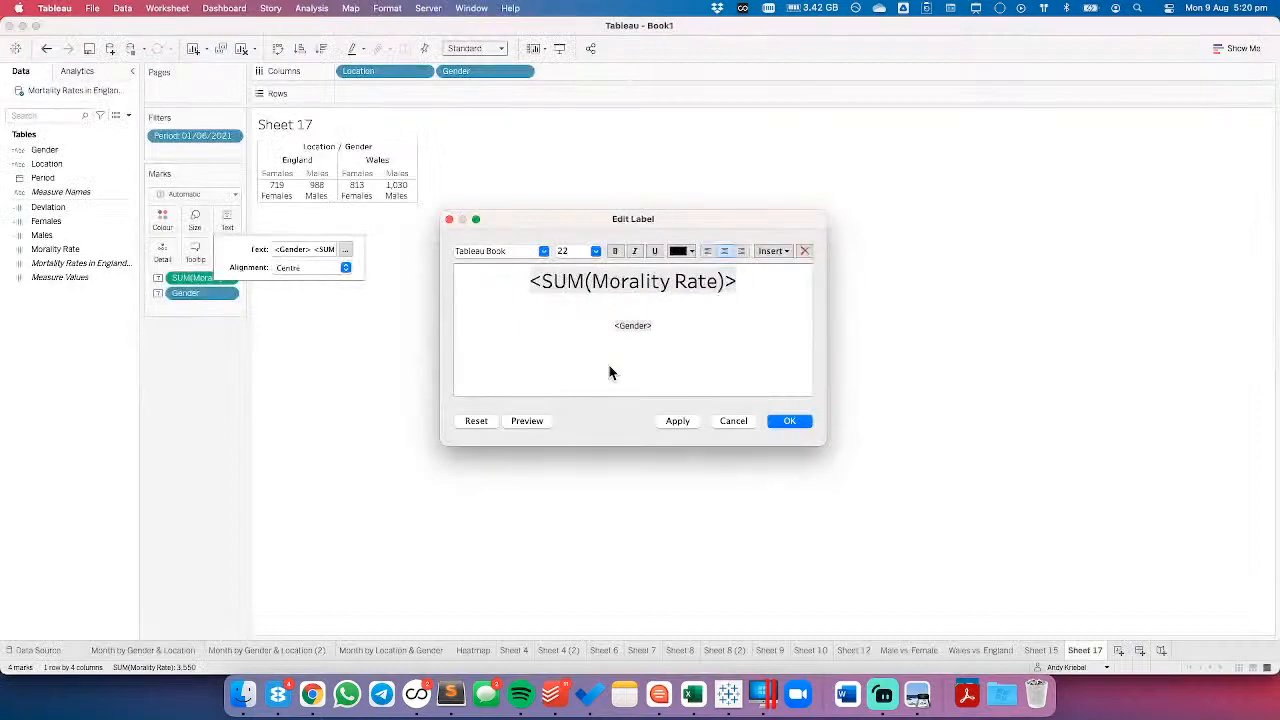
type("deaths")
key("BackSpace")
key("BackSpace")
key("BackSpace")
key("BackSpace")
key("BackSpace")
type("DEATHS PER 1")
key("super+Tab")
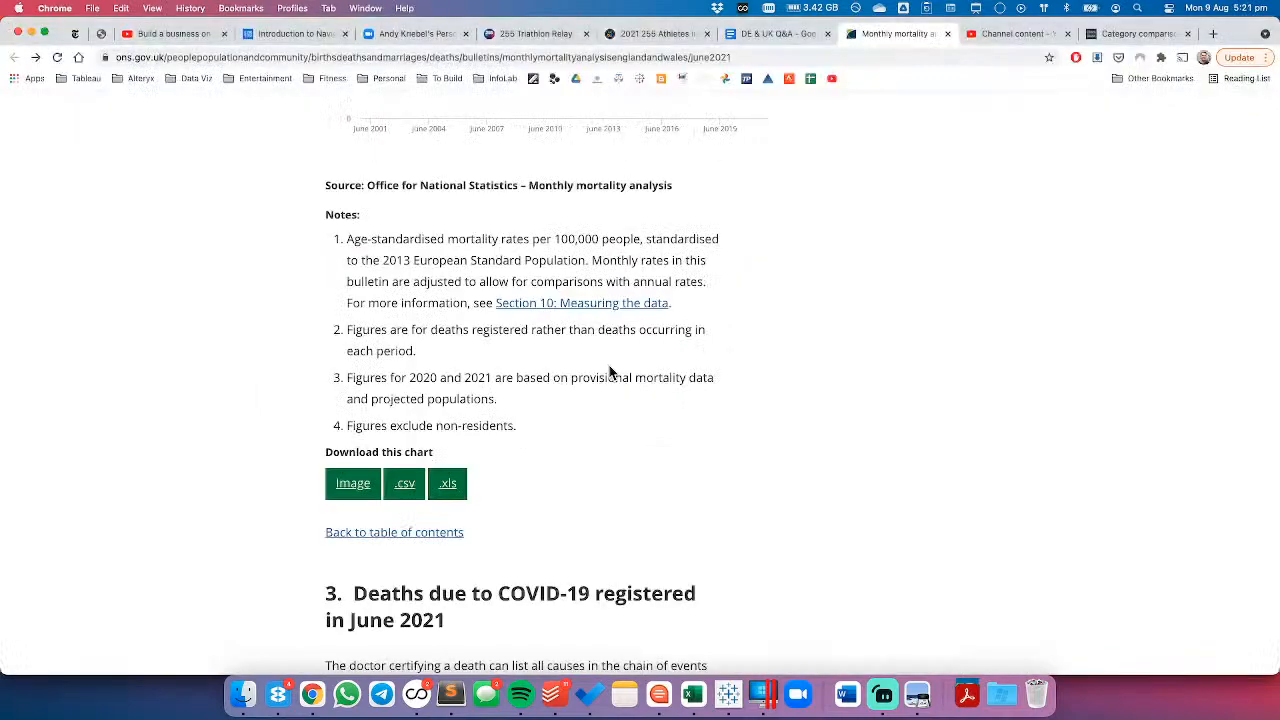
key("super+Tab")
type("00,")
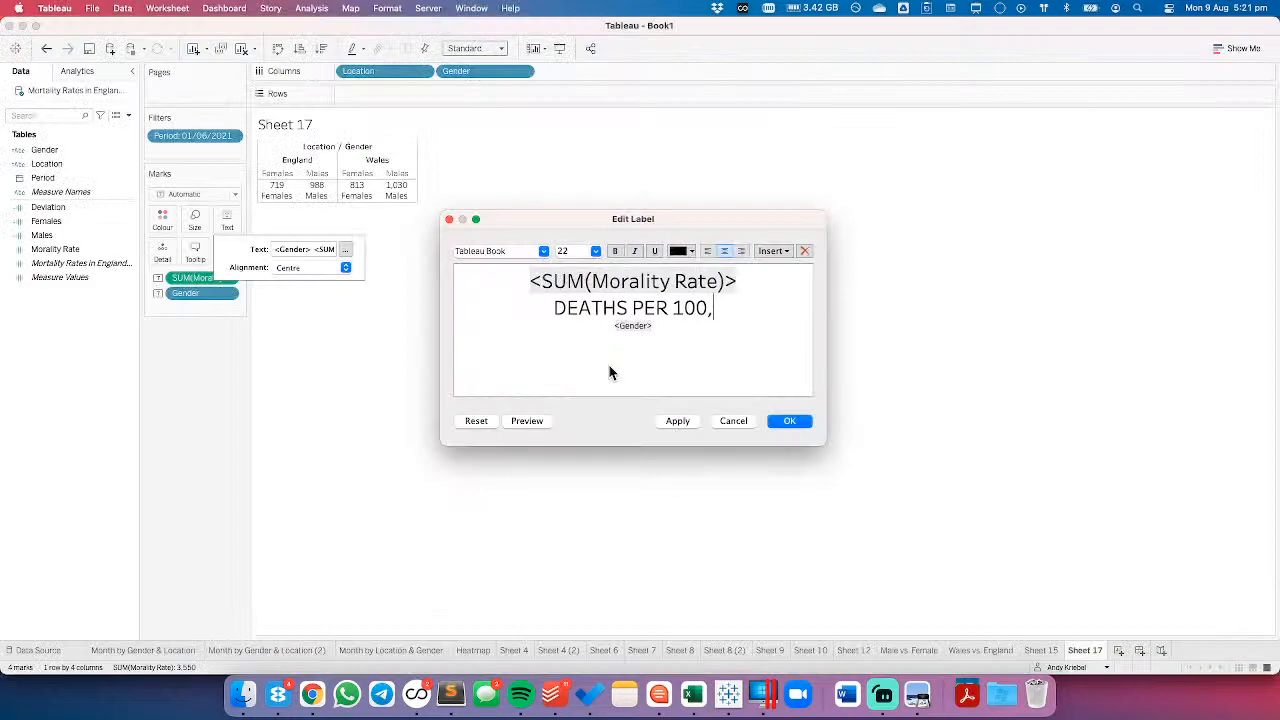
type("000 PEOPLE")
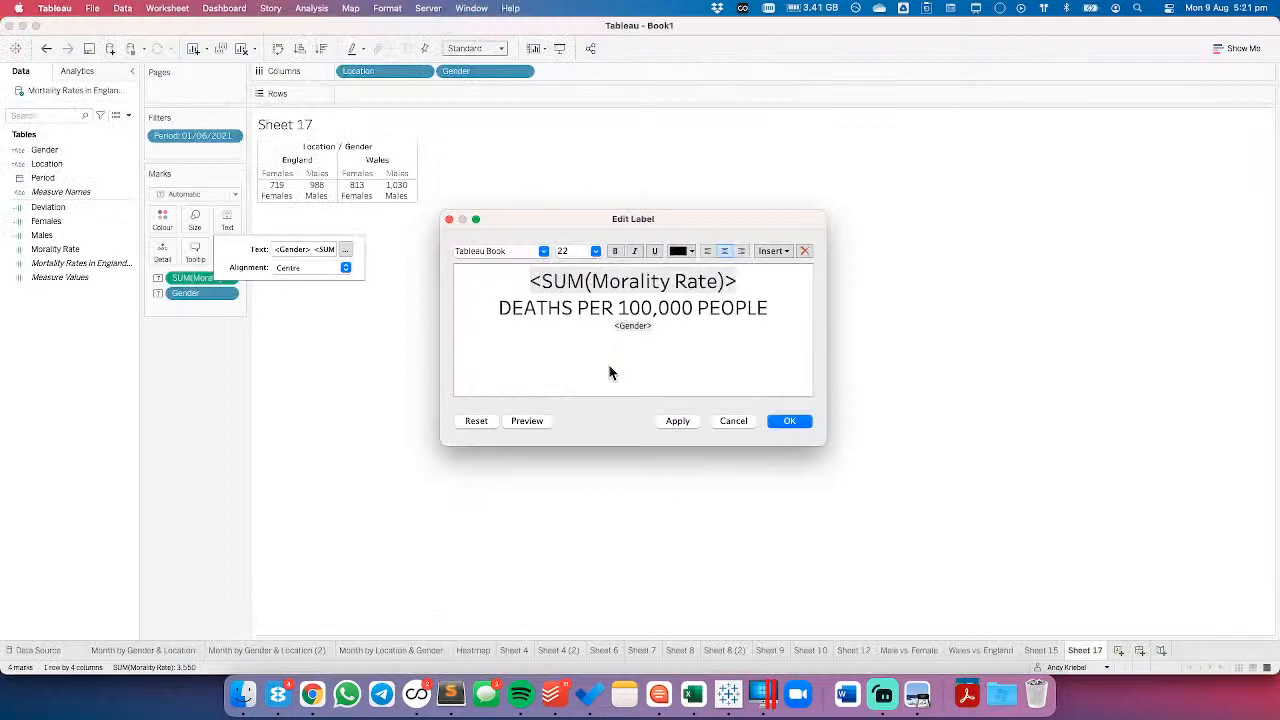
key("super+shift+Left")
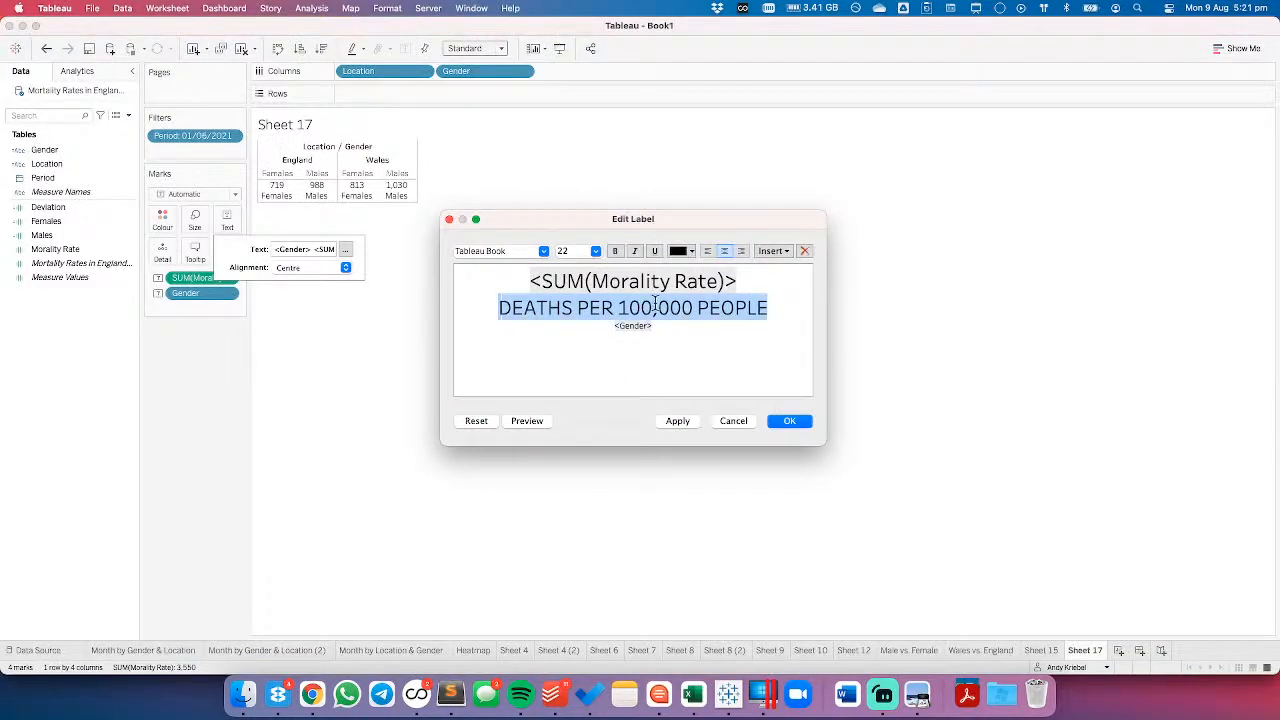
left_click(595, 251)
left_click(581, 274)
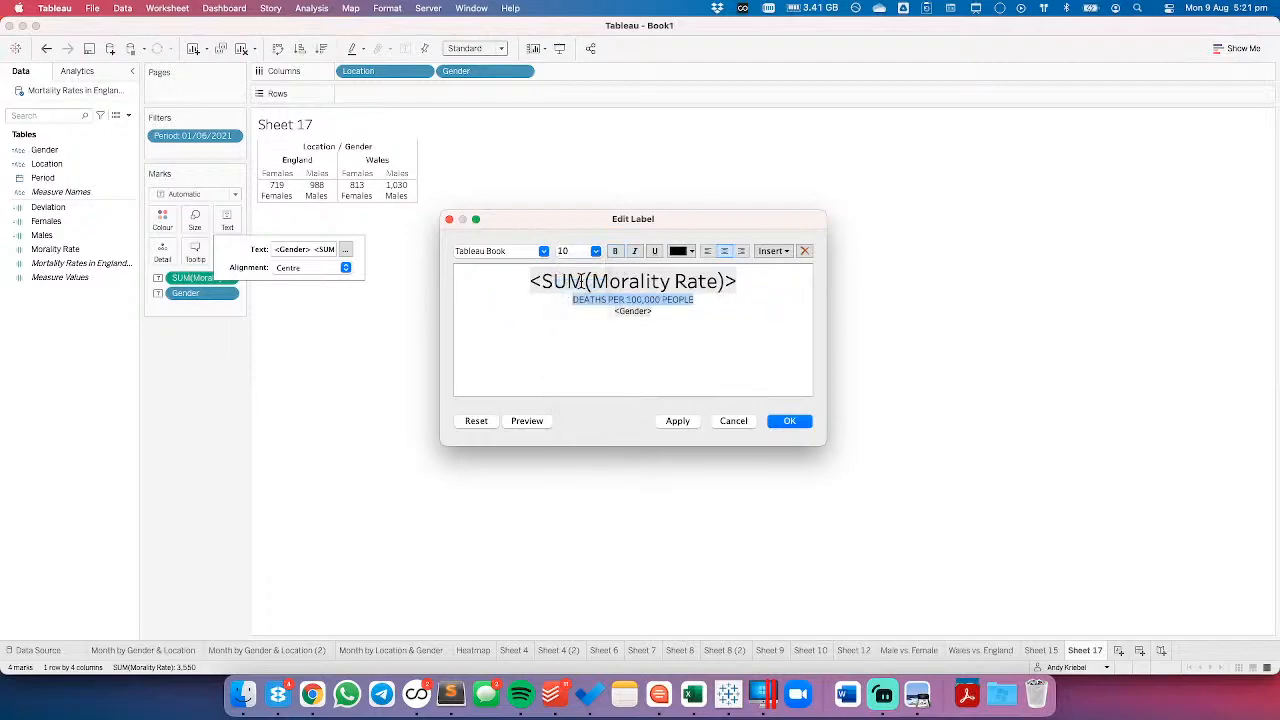
- Set the Gender line's font size to 10 and apply the label formatting to the table
double_click(632, 311)
left_click(595, 251)
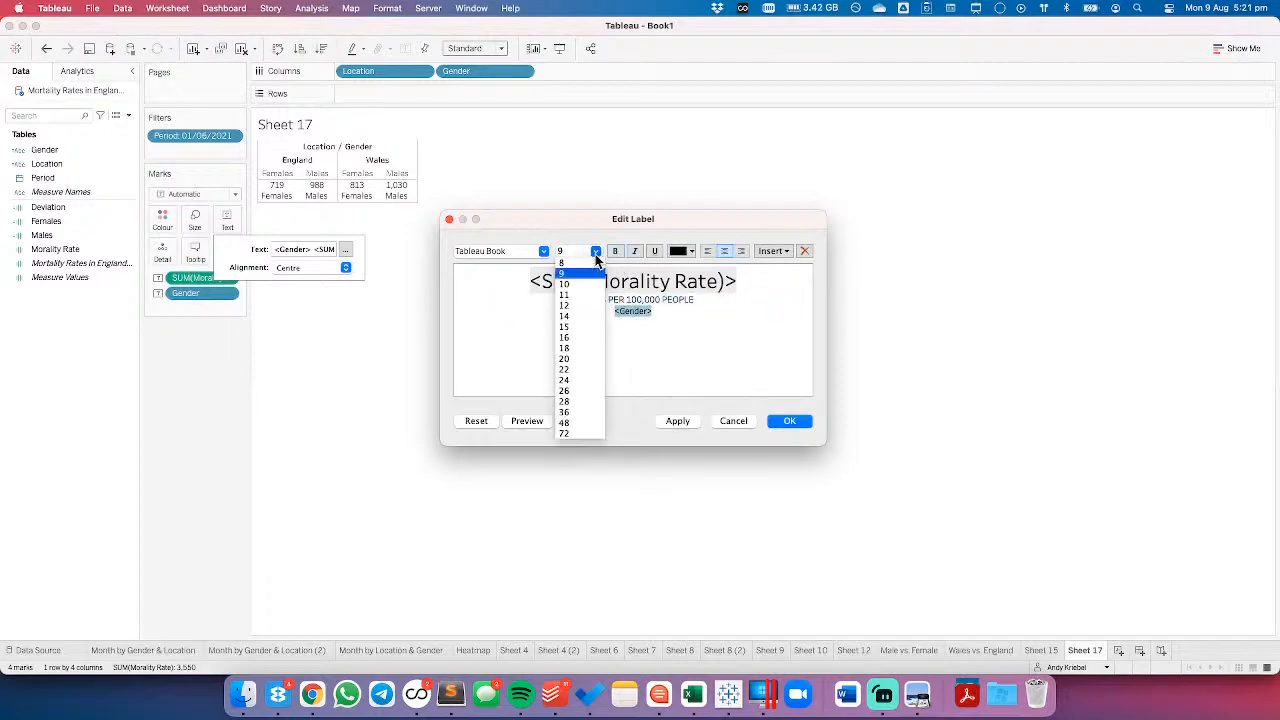
left_click(585, 283)
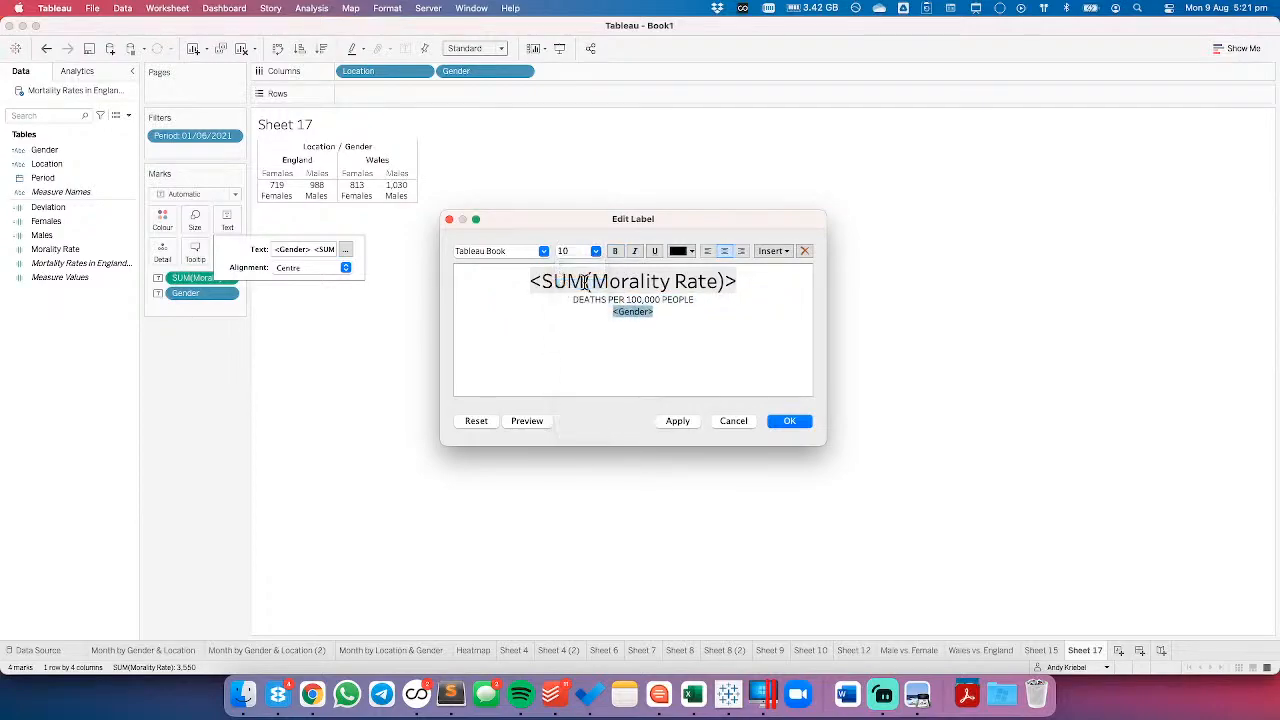
left_click(678, 421)
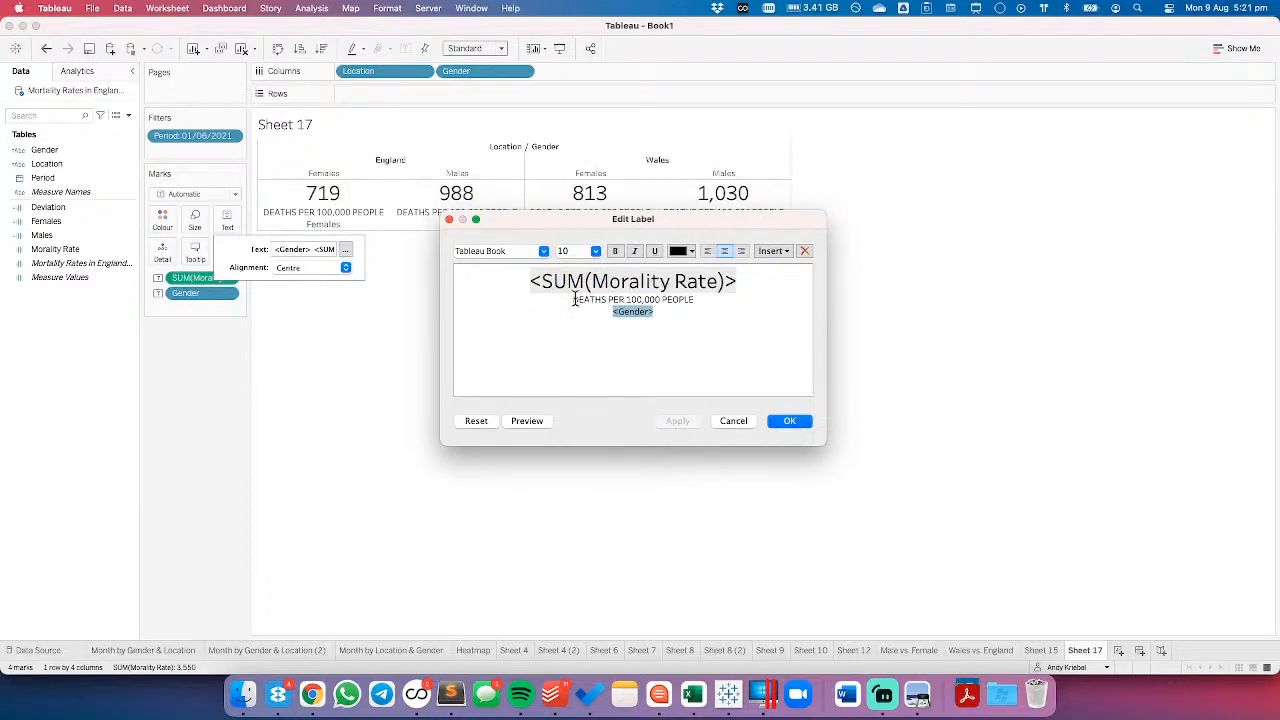
left_click_drag(574, 300, 724, 300)
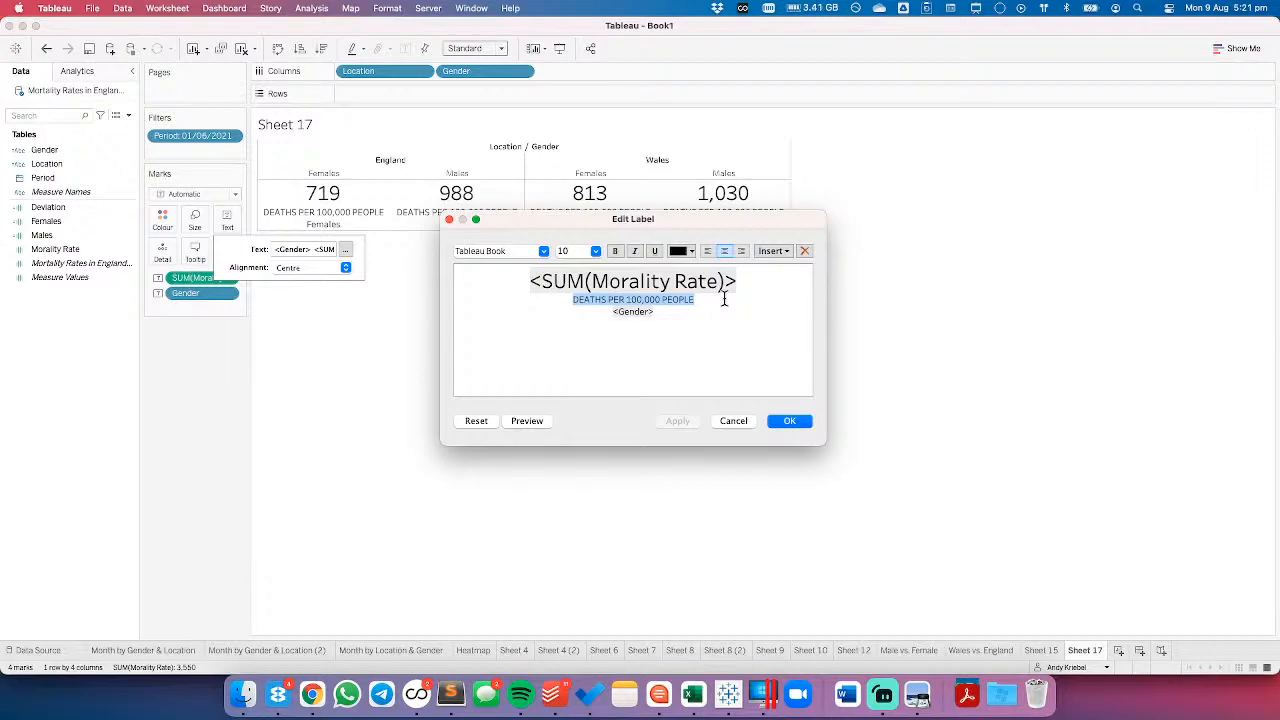
left_click(779, 424)
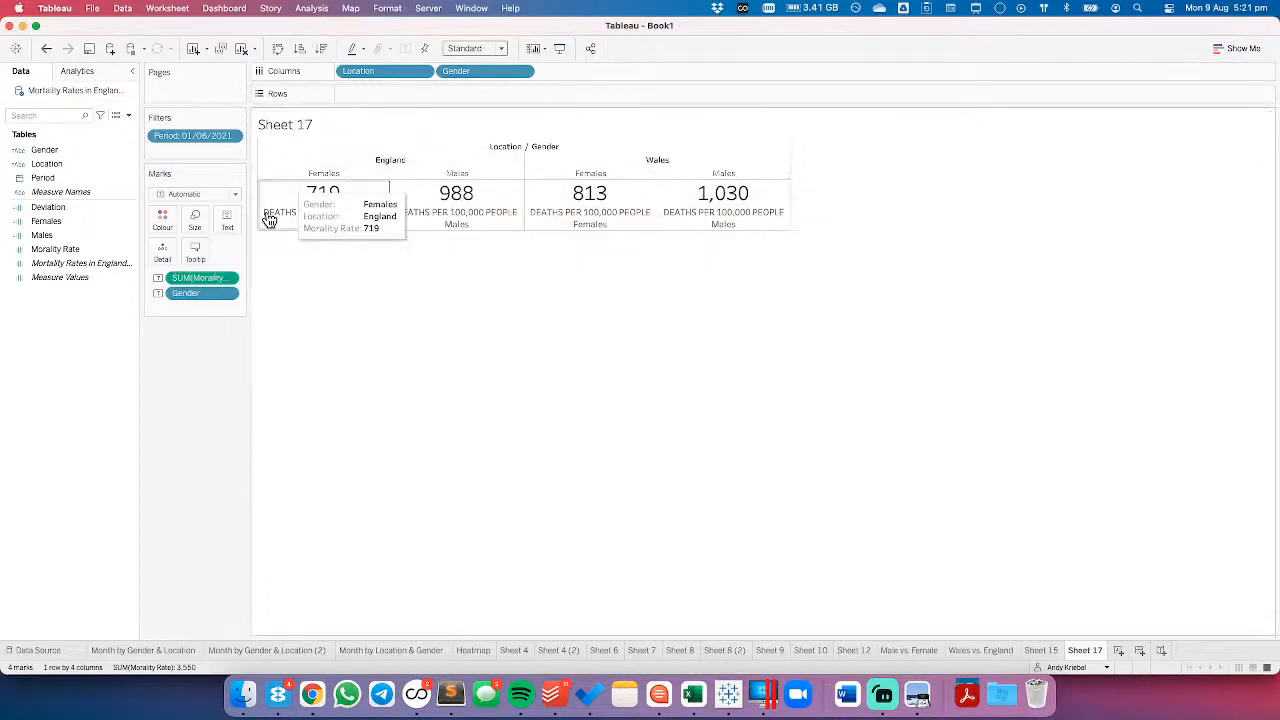
- Try removing Gender from the text label, and undo the removal
left_click_drag(200, 293, 208, 362)
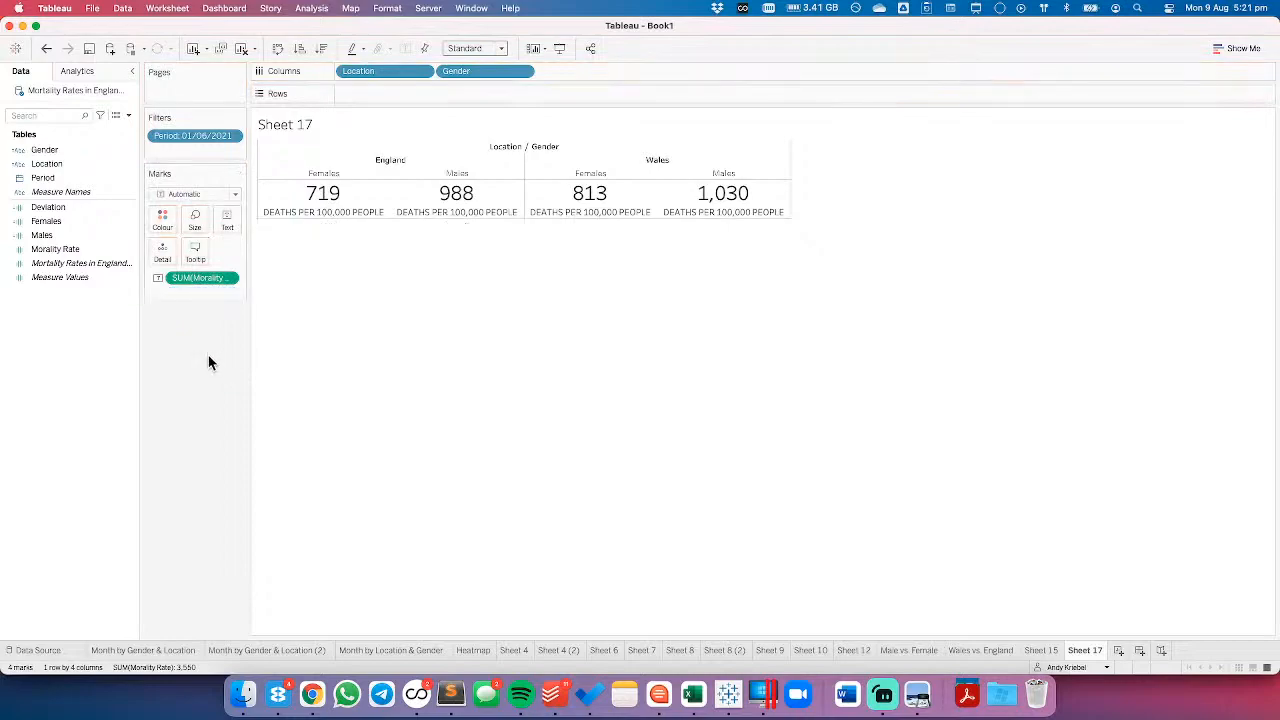
left_click(46, 48)
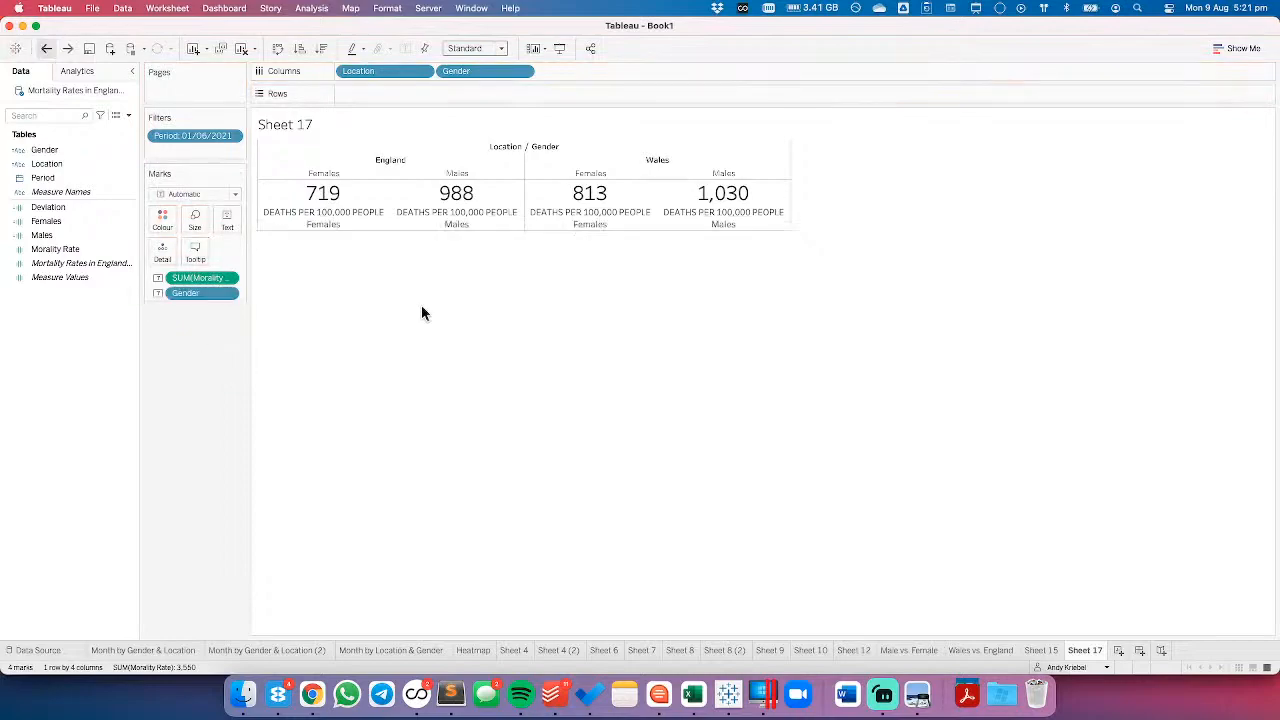
left_click(46, 48)
left_click(68, 48)
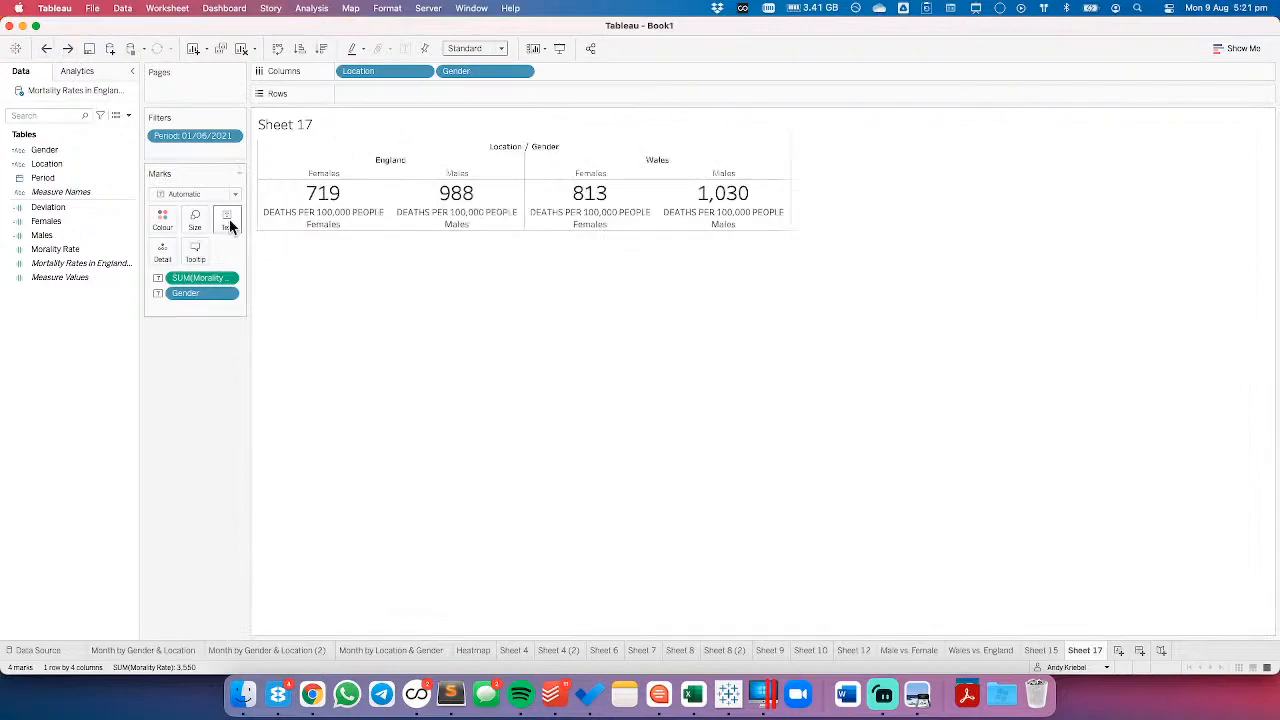
- Delete the "DEATHS PER 100,000 PEOPLE" line from the label, keeping only Morality Rate and Gender
left_click(227, 220)
left_click(345, 249)
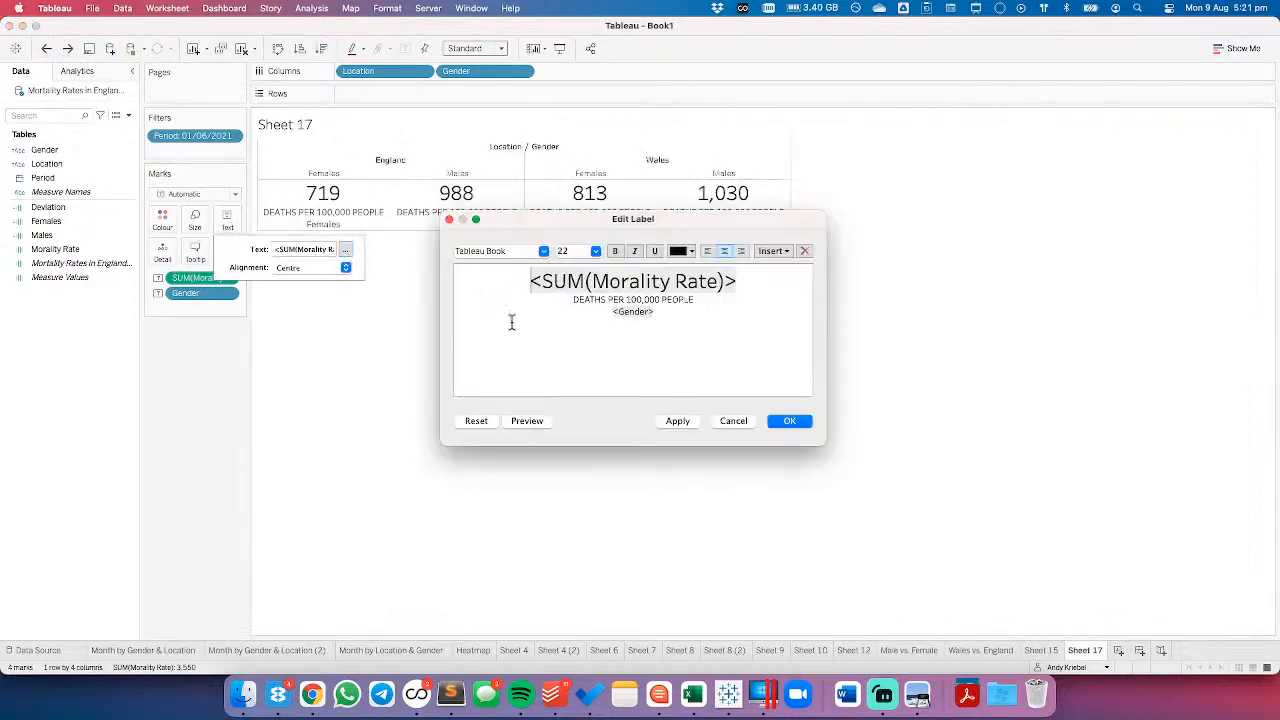
triple_click(752, 307)
key("BackSpace")
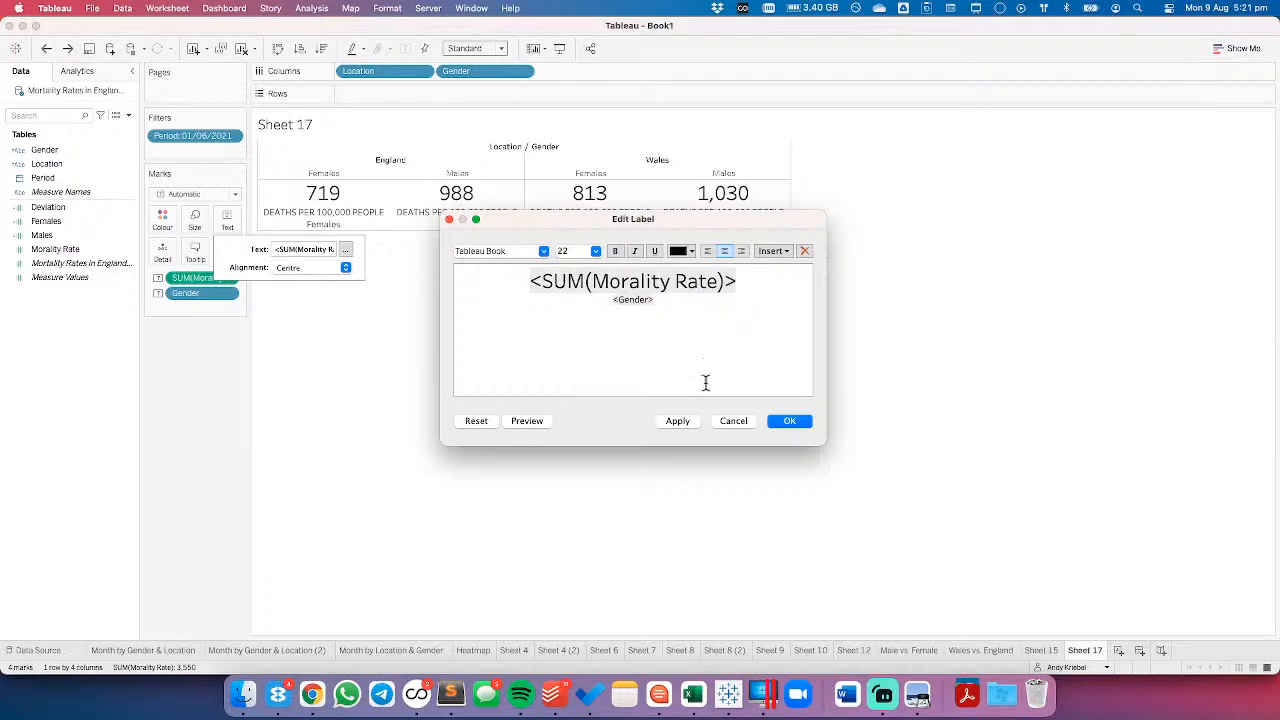
left_click(677, 421)
left_click(783, 421)
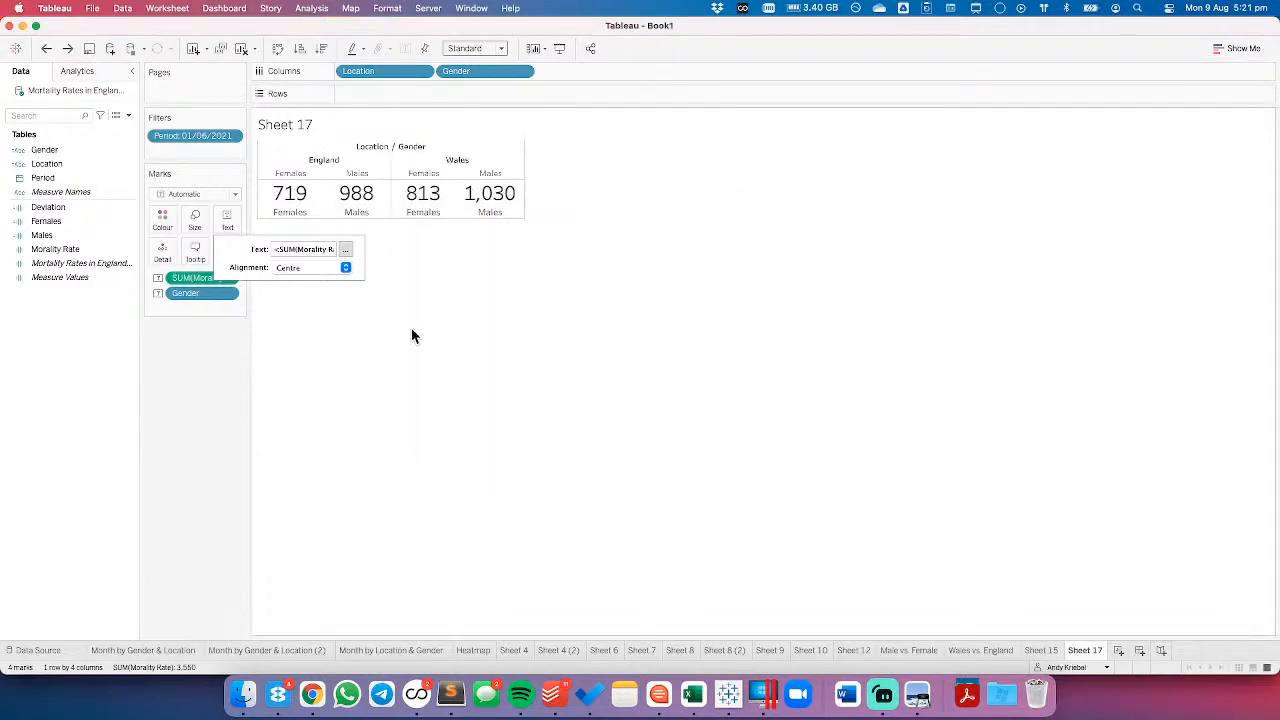
- Hide the Gender header above the table's columns
left_click(522, 72)
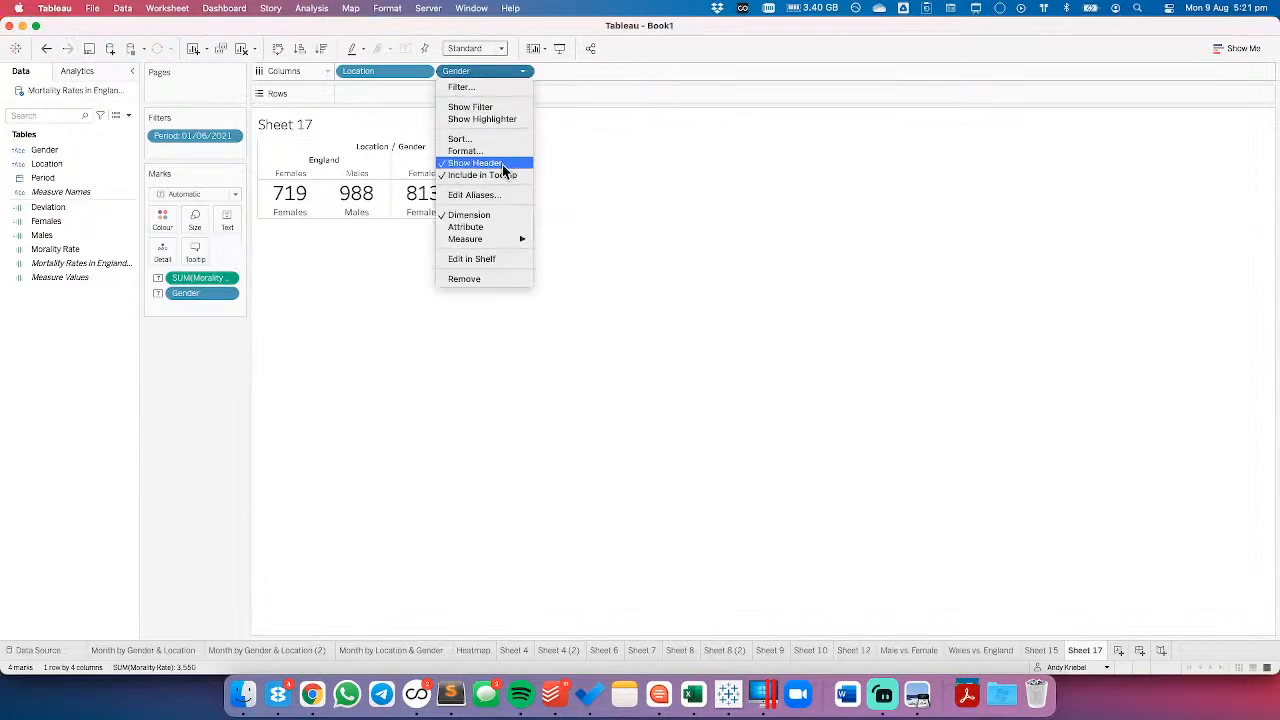
left_click(502, 166)
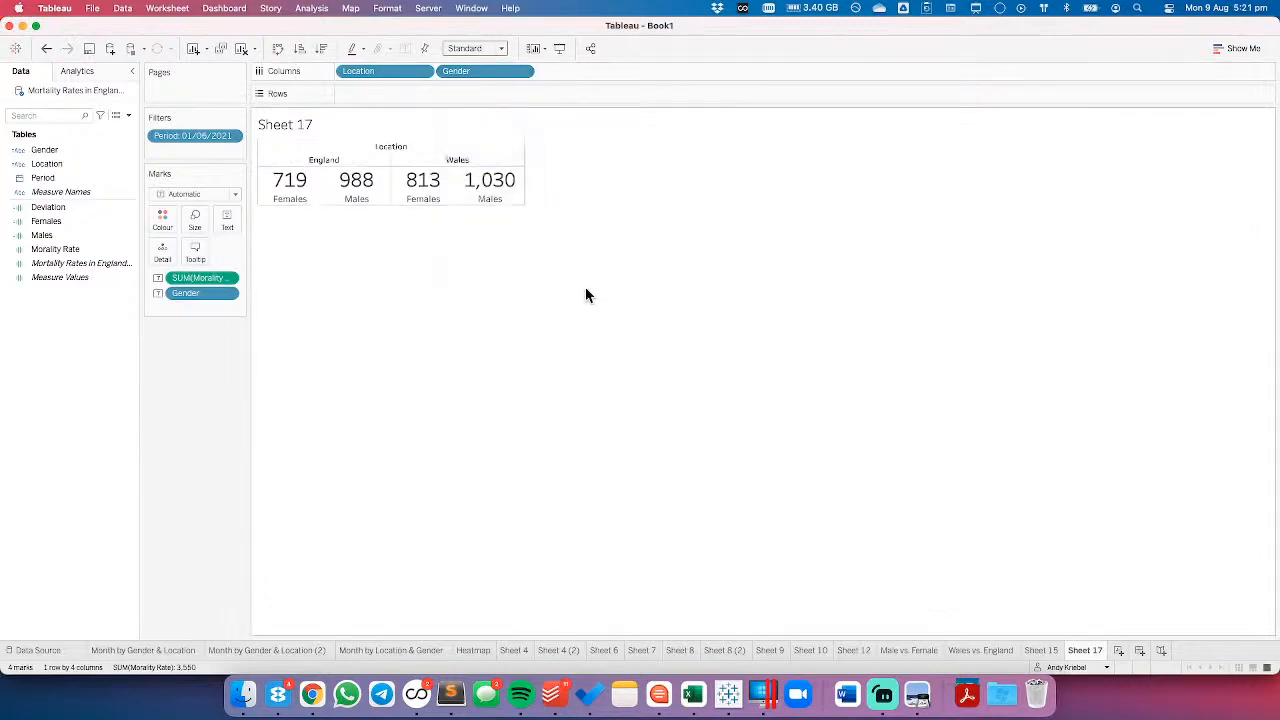
- Hide the field labels for columns in the text table and colour its marks by Location
right_click(392, 145)
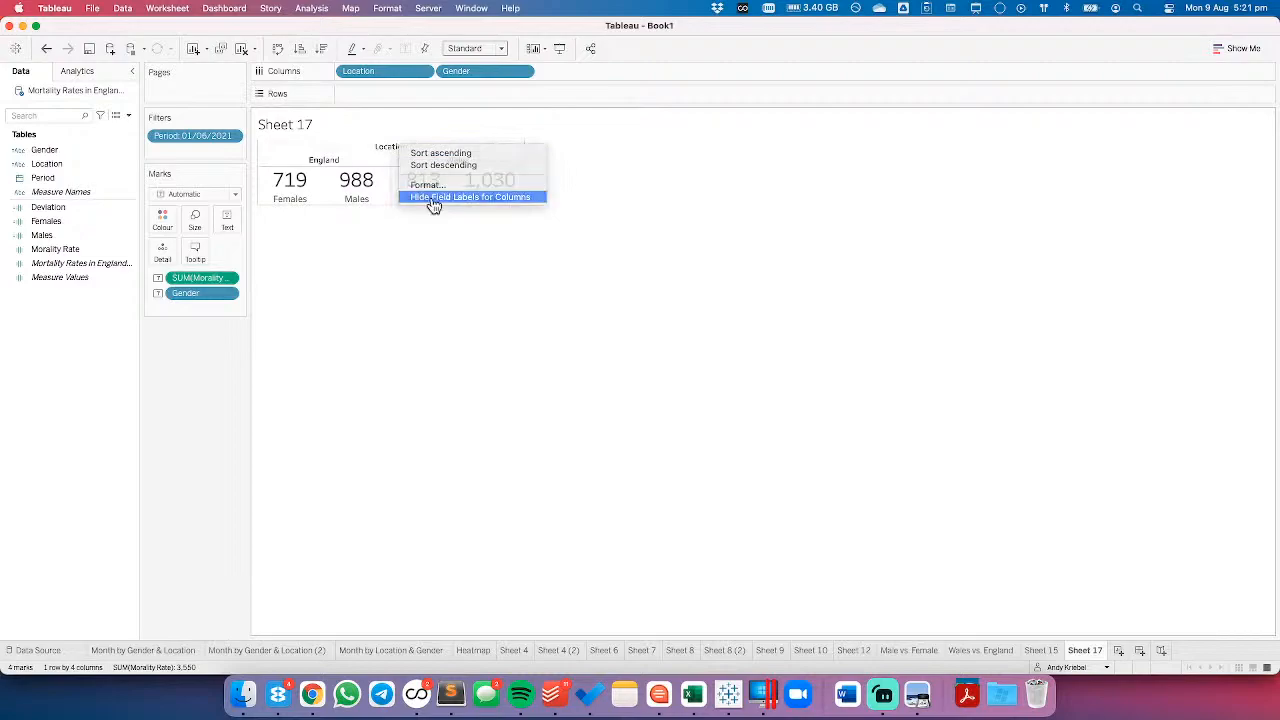
left_click(434, 203)
left_click_drag(52, 165, 163, 222)
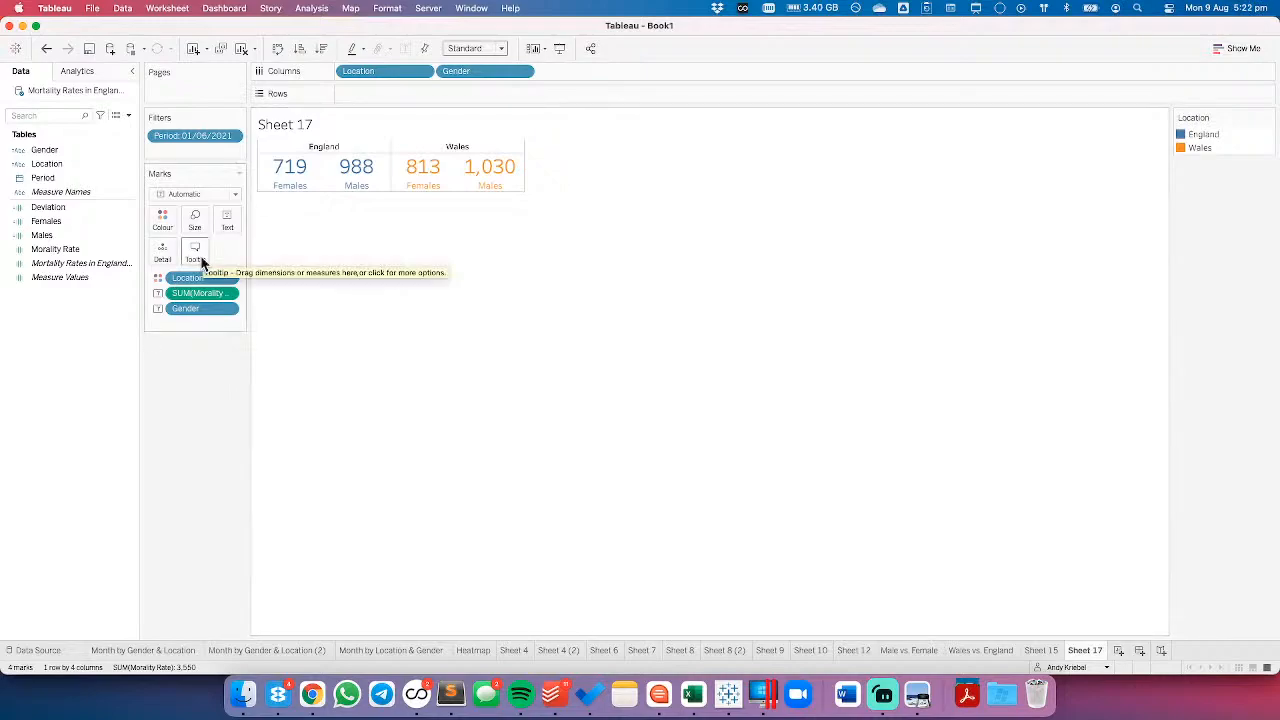
- On the Month by Gender & Location (2) worksheet, move Location from the filters to columns, ahead of YEAR(Period)
left_click(159, 650)
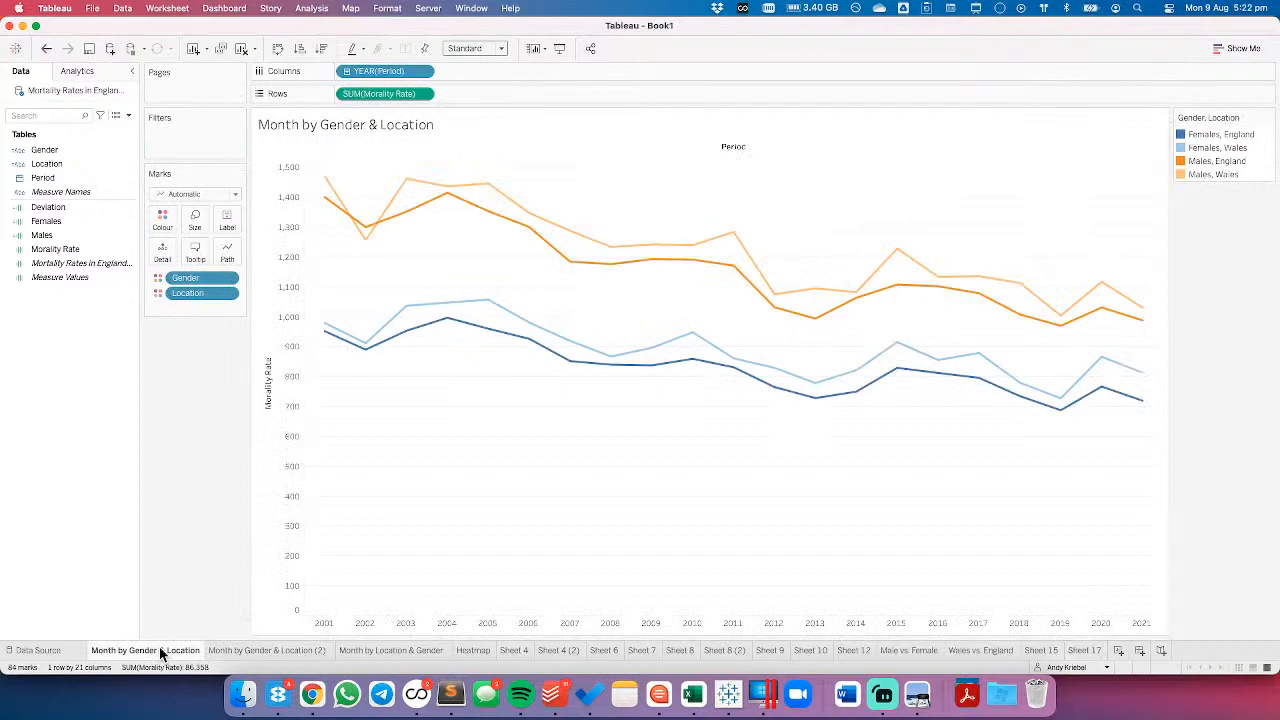
left_click(216, 648)
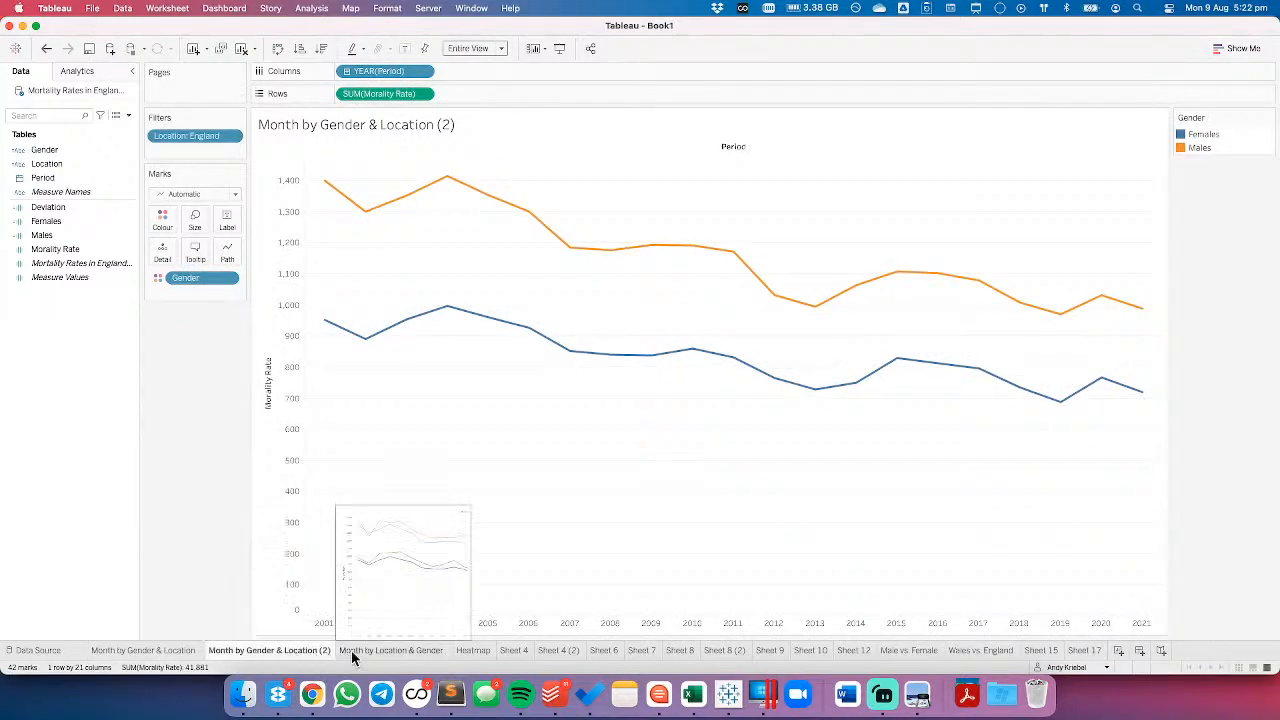
left_click_drag(192, 141, 350, 72)
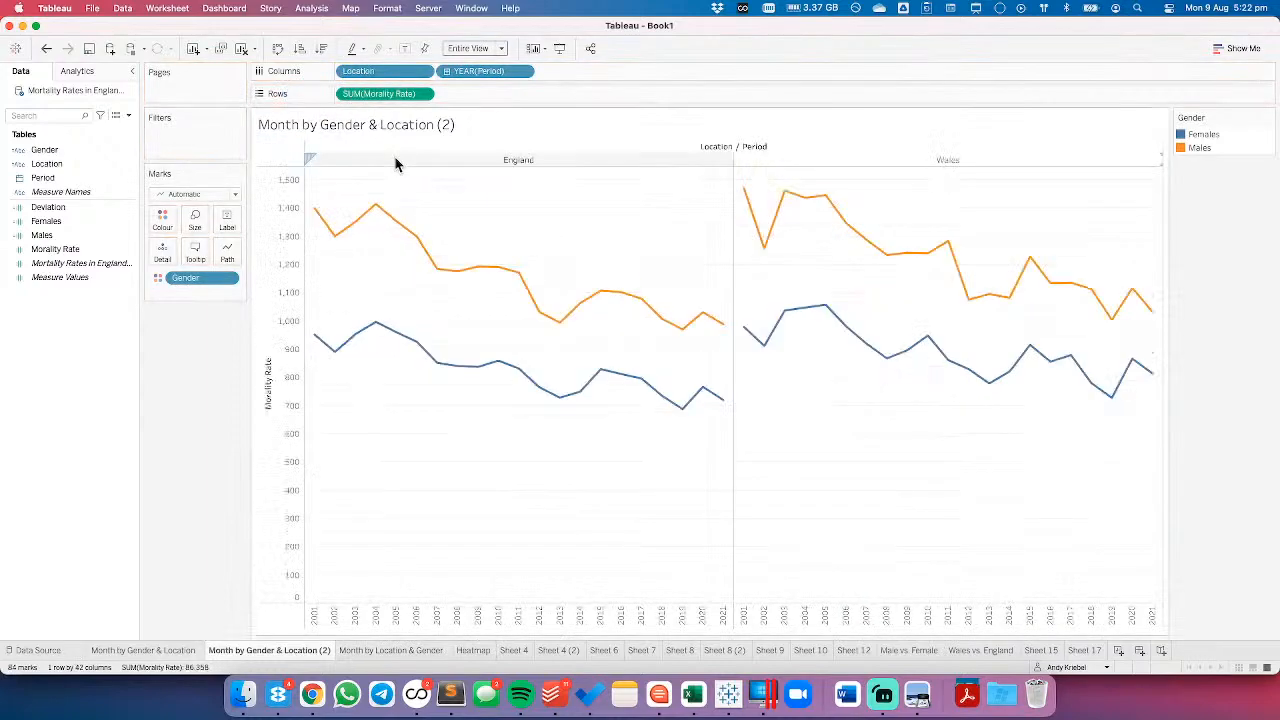
- Look over the Month by Location & Gender, Heatmap and Sheet 4 worksheets, and create a new dashboard with its title shown
left_click(393, 650)
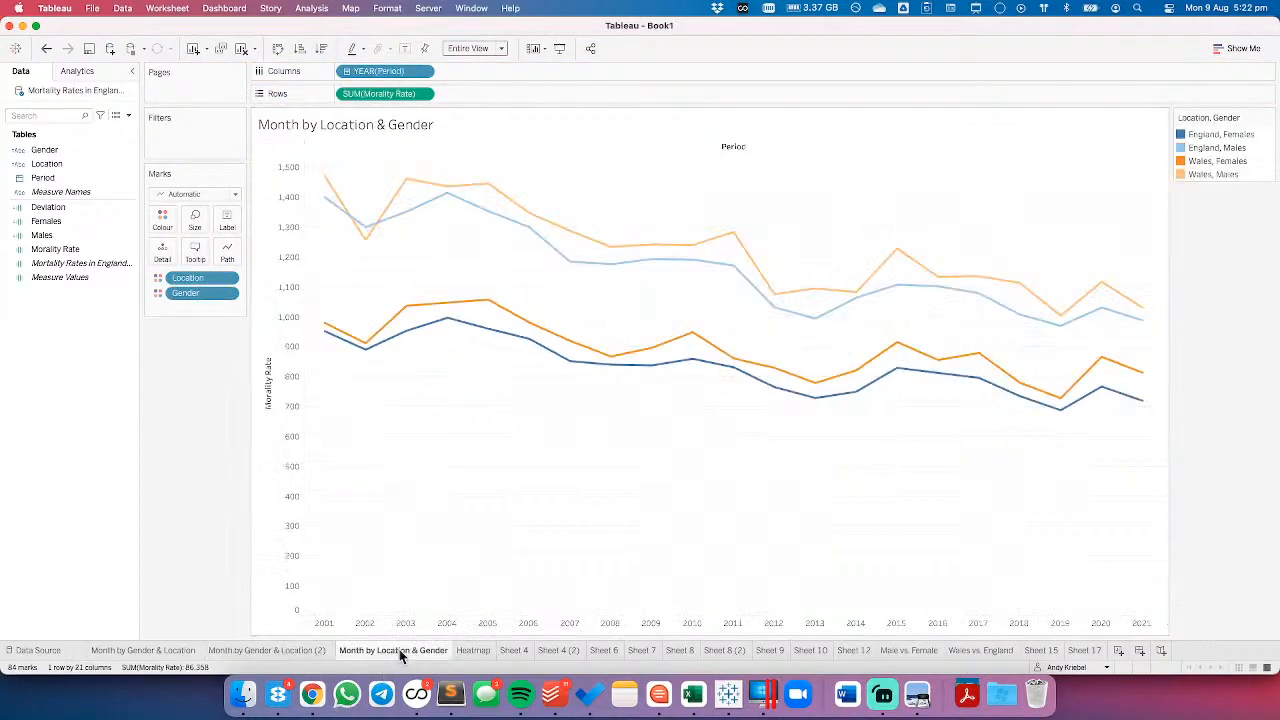
left_click(473, 651)
left_click(515, 651)
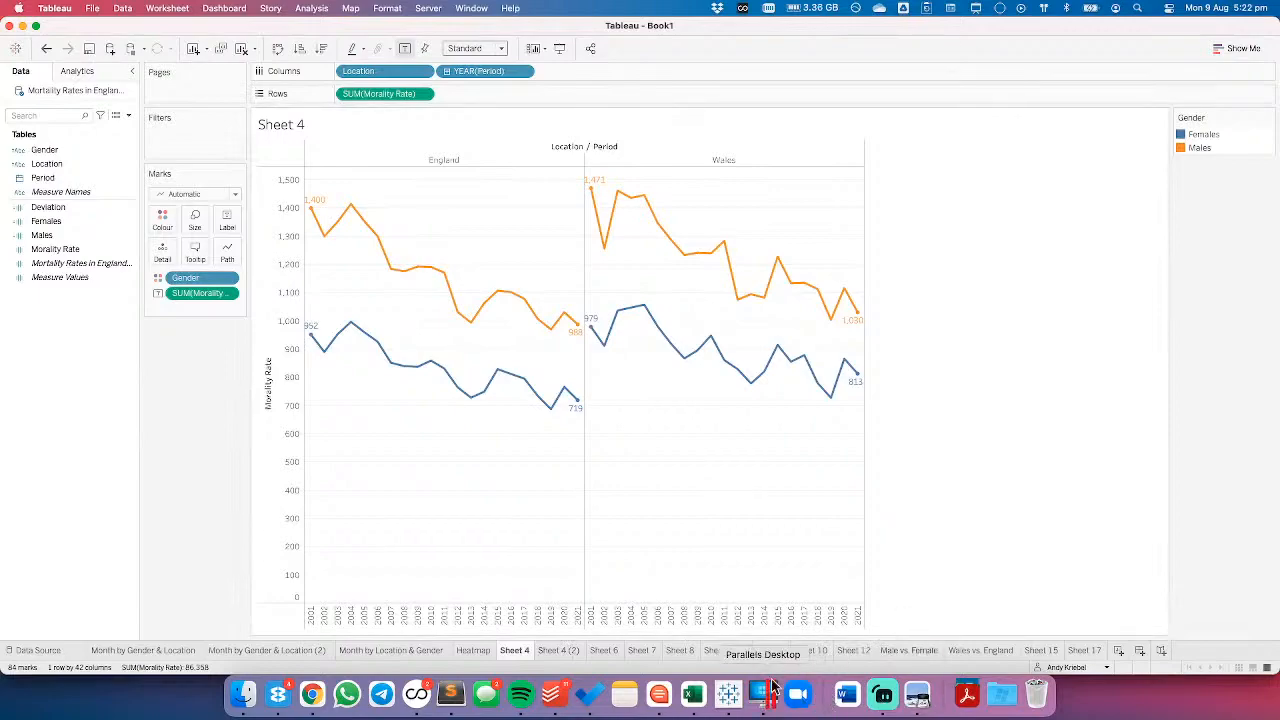
left_click(1139, 651)
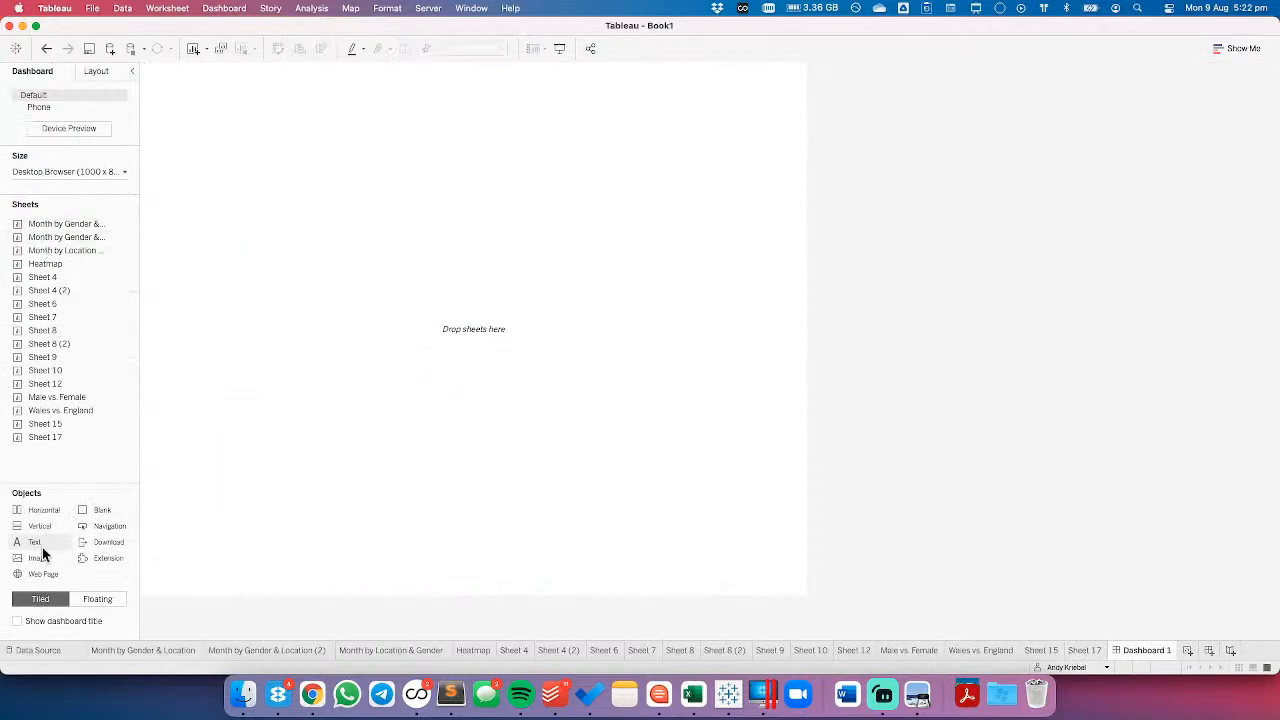
left_click_drag(40, 542, 246, 391)
left_click(740, 437)
left_click(17, 622)
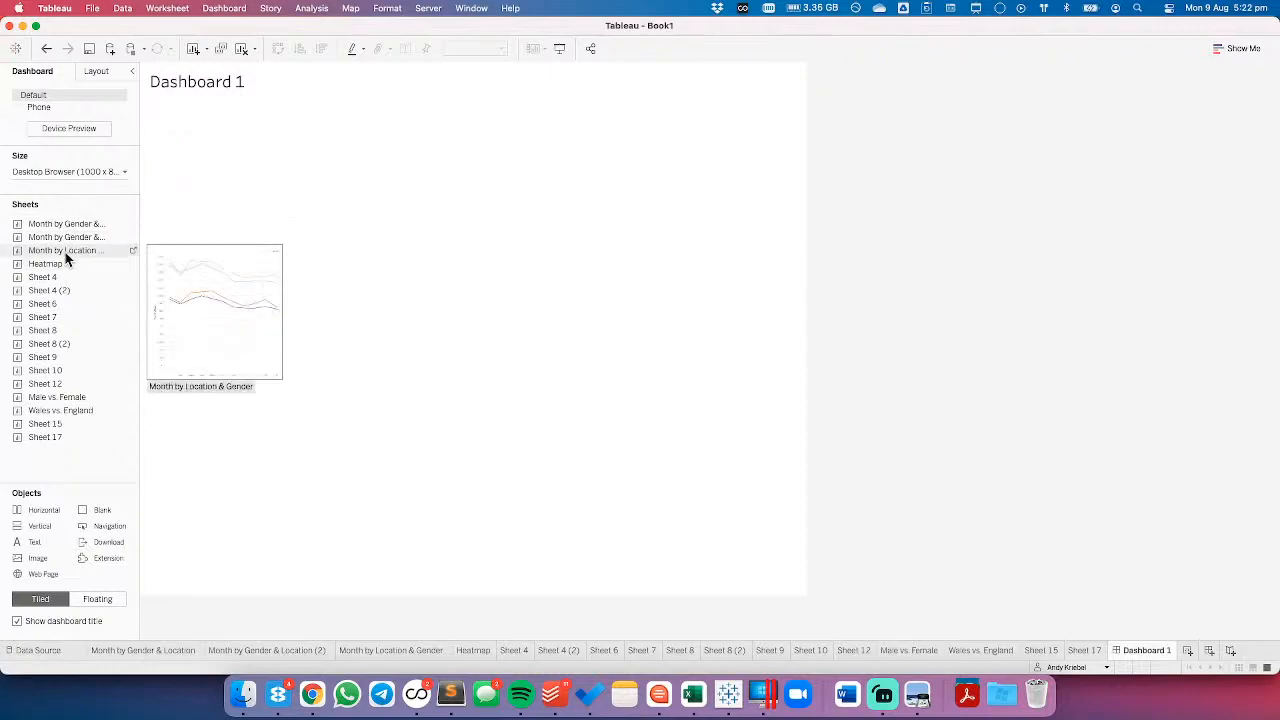
- Place Sheet 4 on the dashboard with Sheet 17 above it, and set Sheet 17's fit to Entire View
left_click_drag(59, 303, 293, 267)
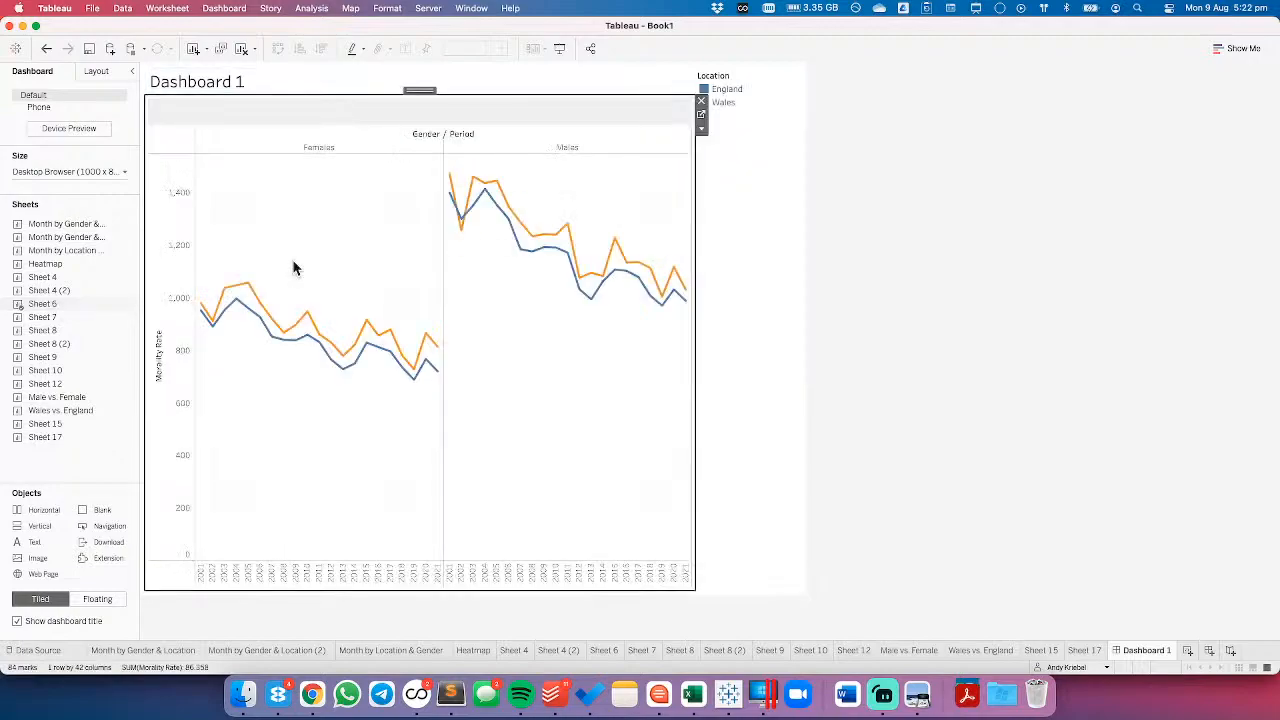
left_click(46, 48)
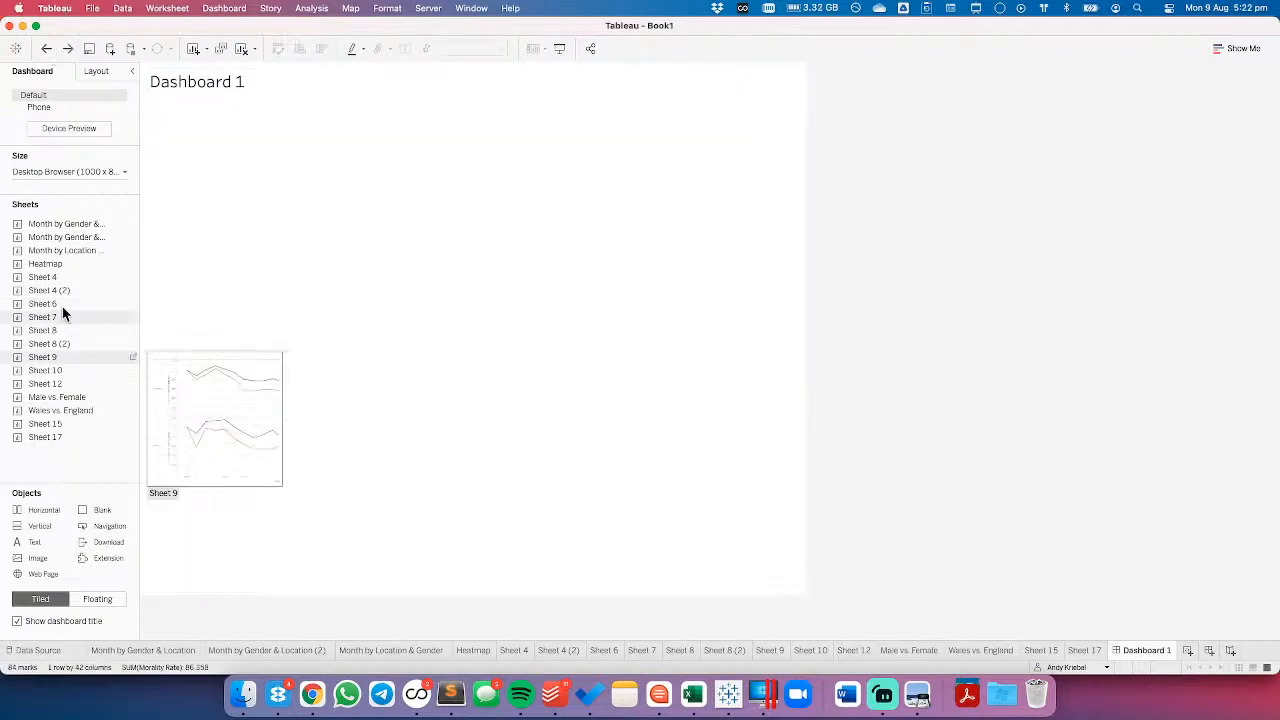
left_click_drag(56, 279, 351, 305)
left_click_drag(66, 437, 403, 160)
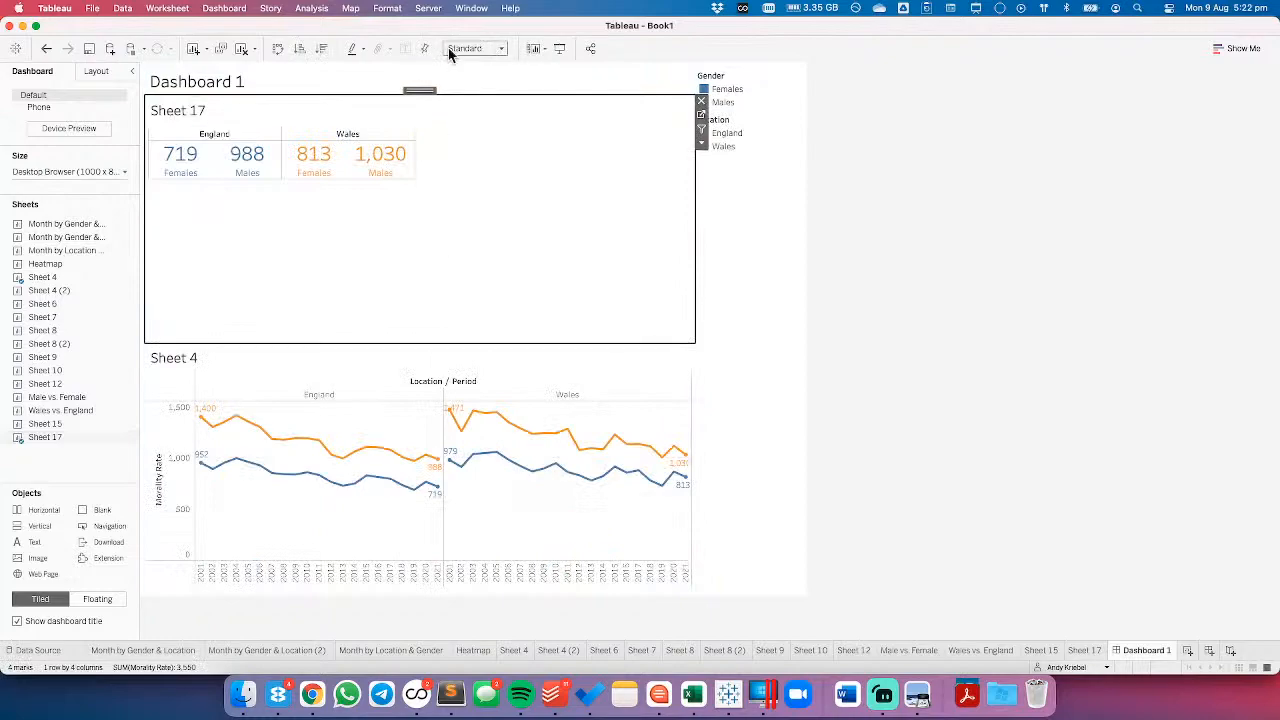
left_click(475, 48)
left_click(462, 91)
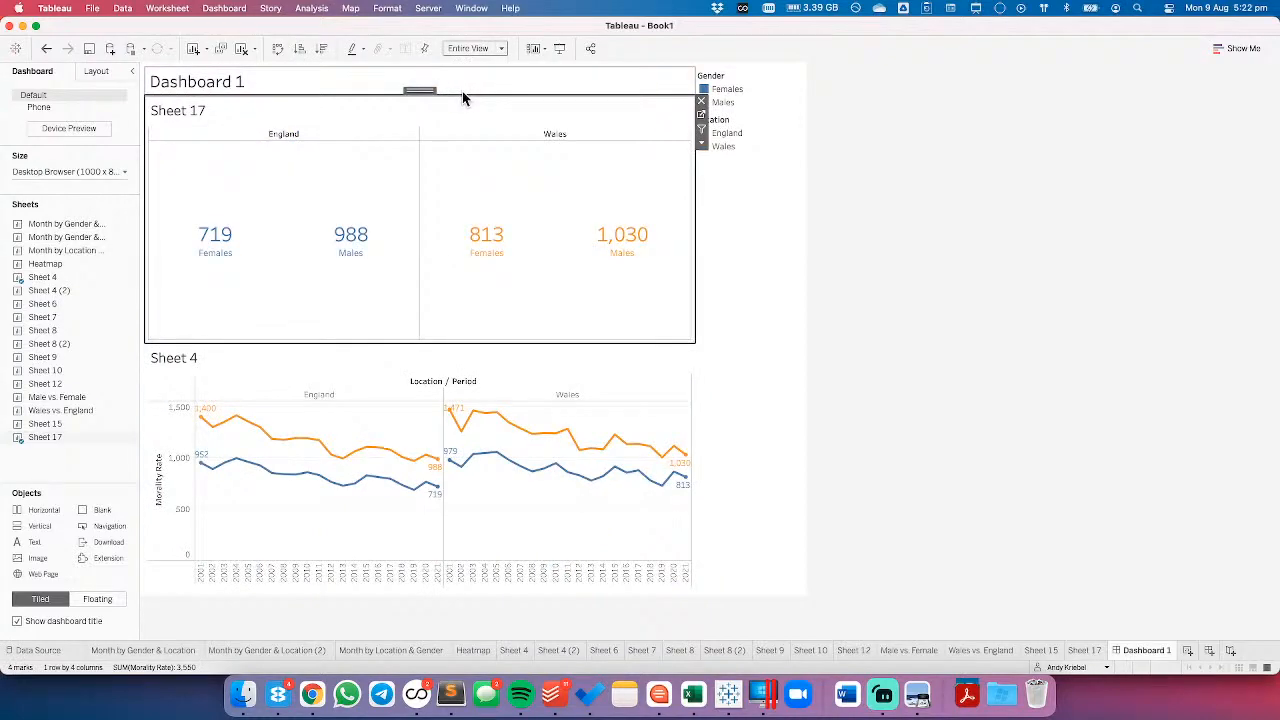
- Colour Sheet 17 by Gender instead of Location, and shorten its area on the dashboard to give Sheet 4 more height
mouse_move(404, 492)
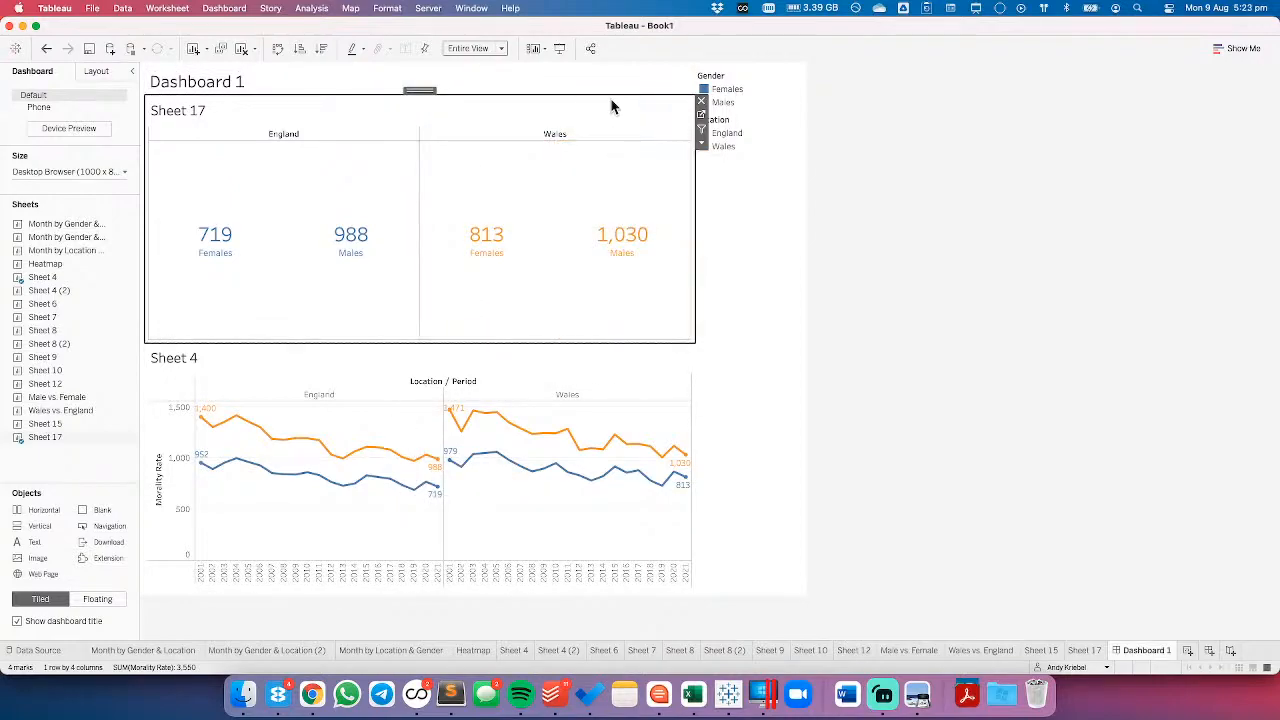
left_click(701, 116)
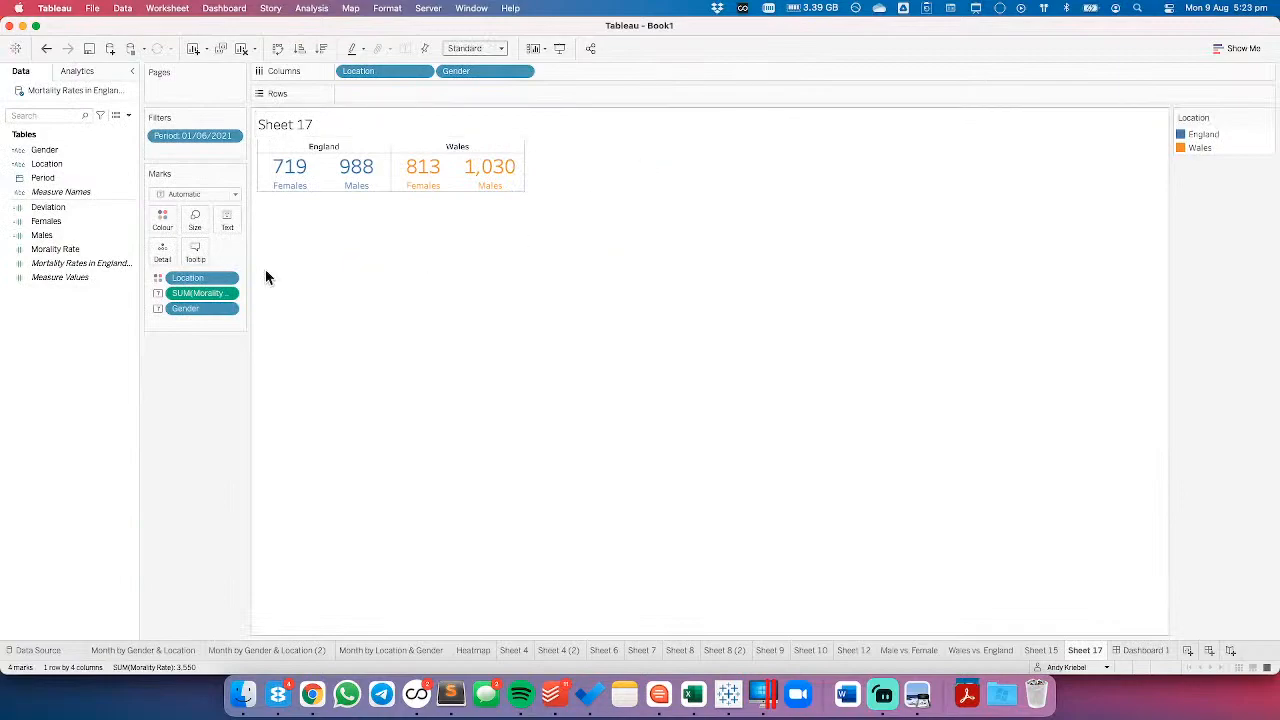
left_click_drag(177, 307, 201, 277)
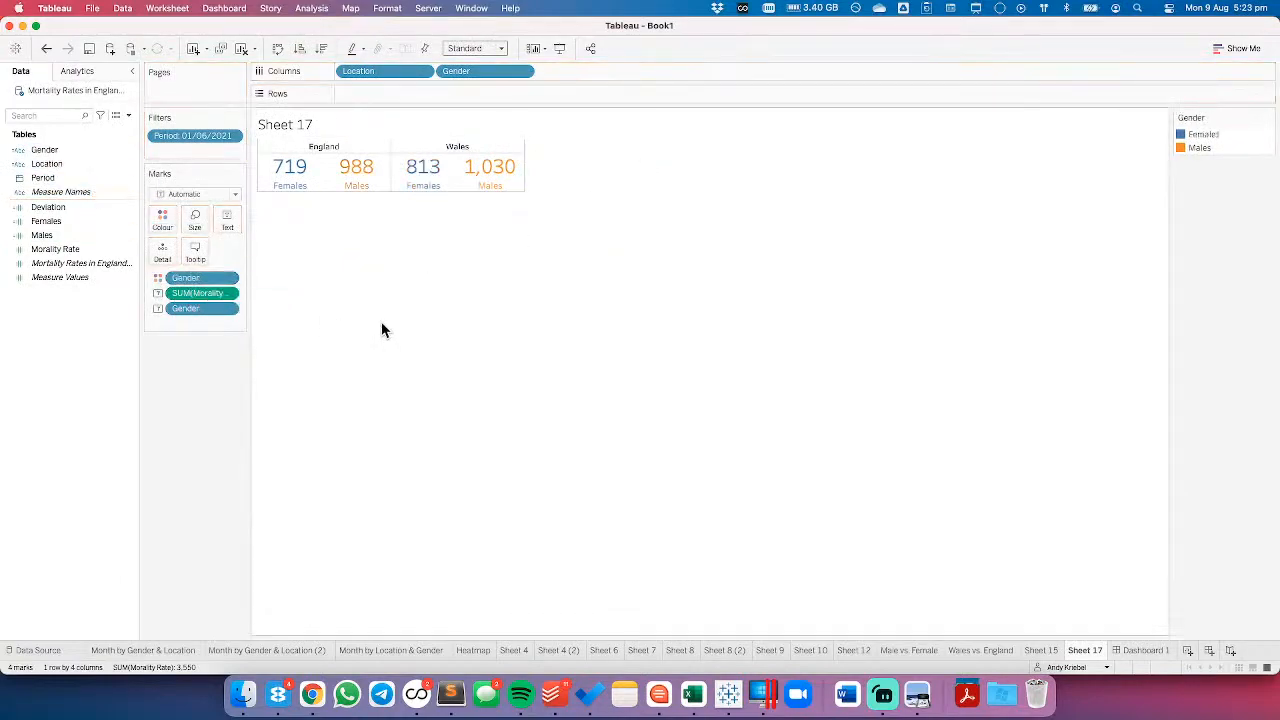
left_click(1140, 651)
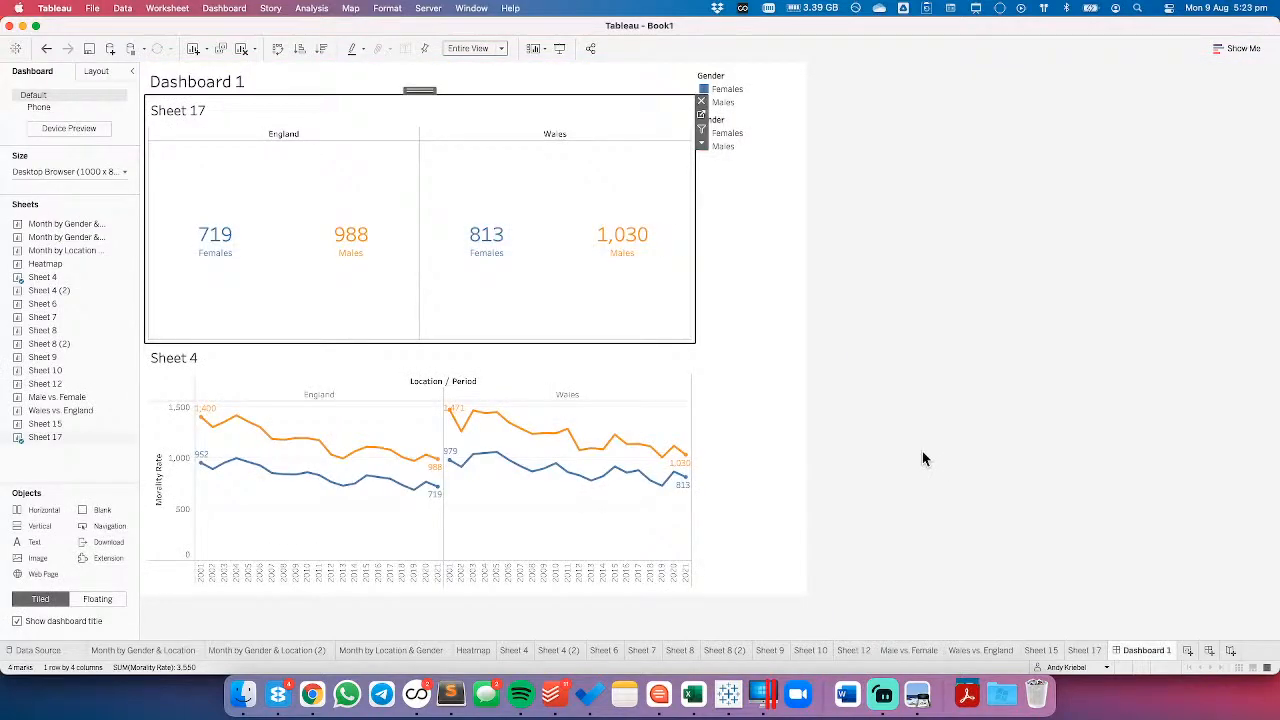
left_click(751, 314)
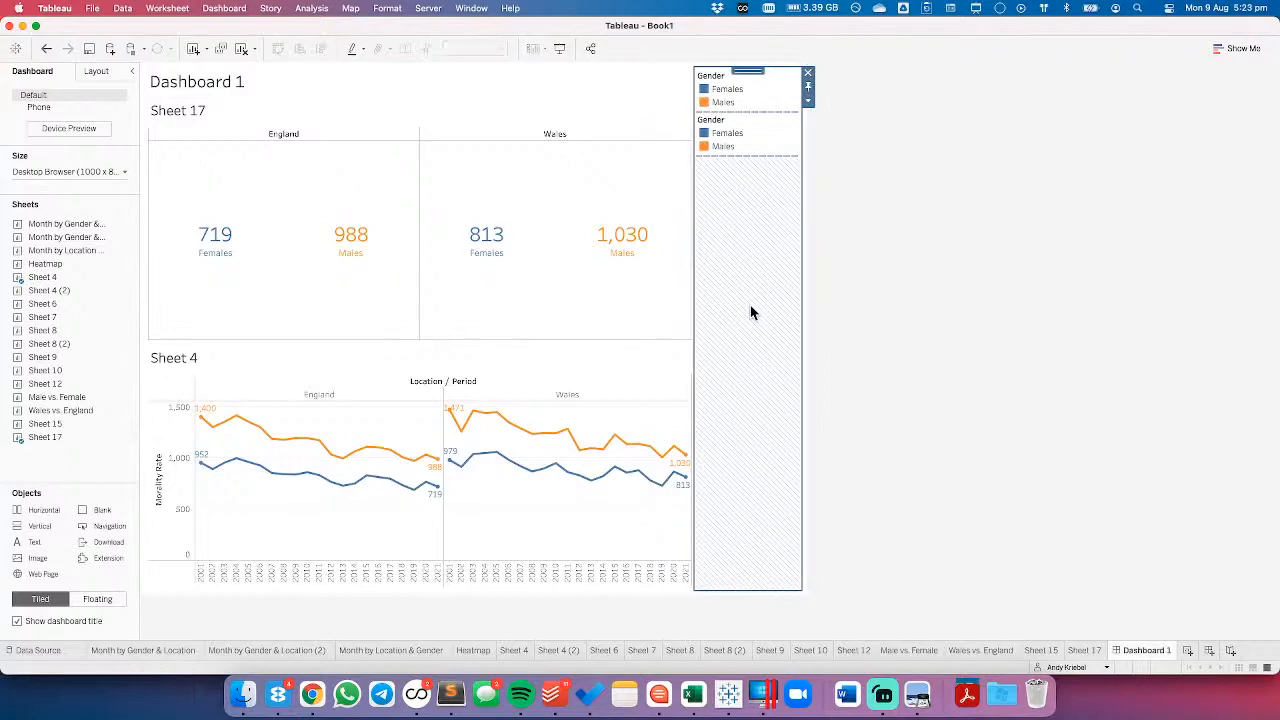
left_click_drag(531, 344, 515, 207)
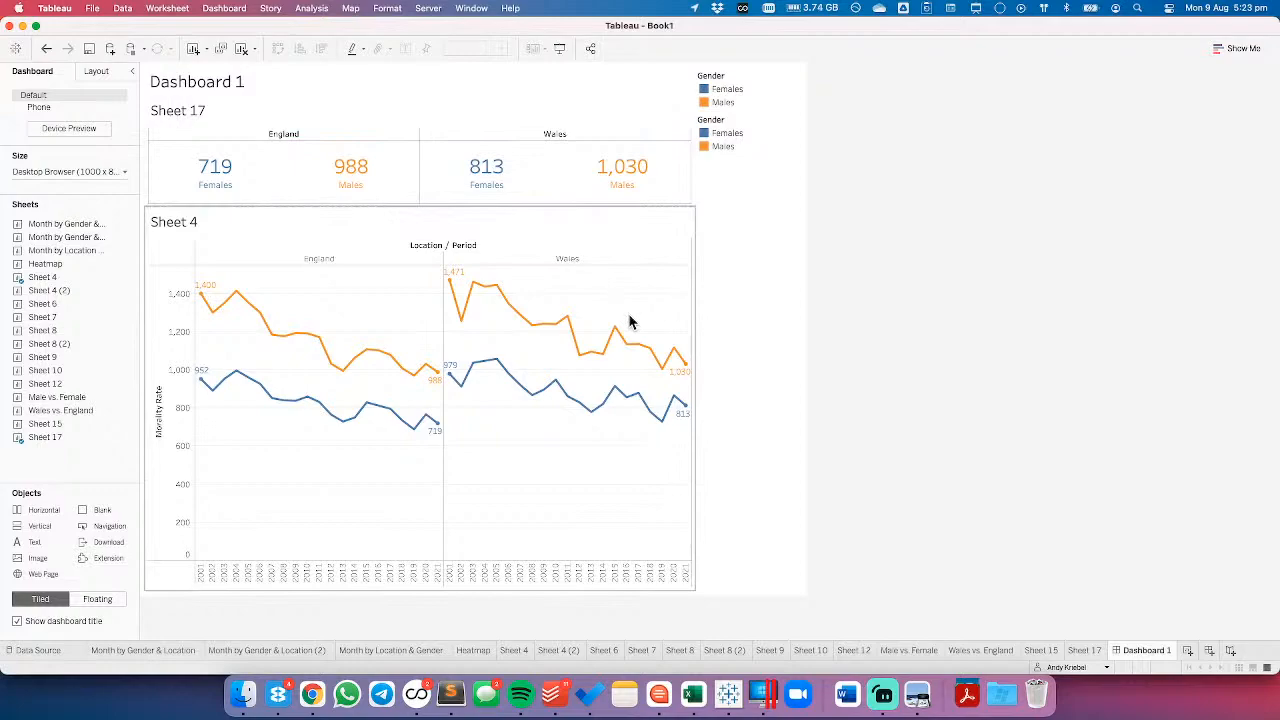
- Replace Sheet 17's title on the dashboard with the centred text "DEATHS PER 100,000 PEOPLE - JUNE 2021"
double_click(280, 112)
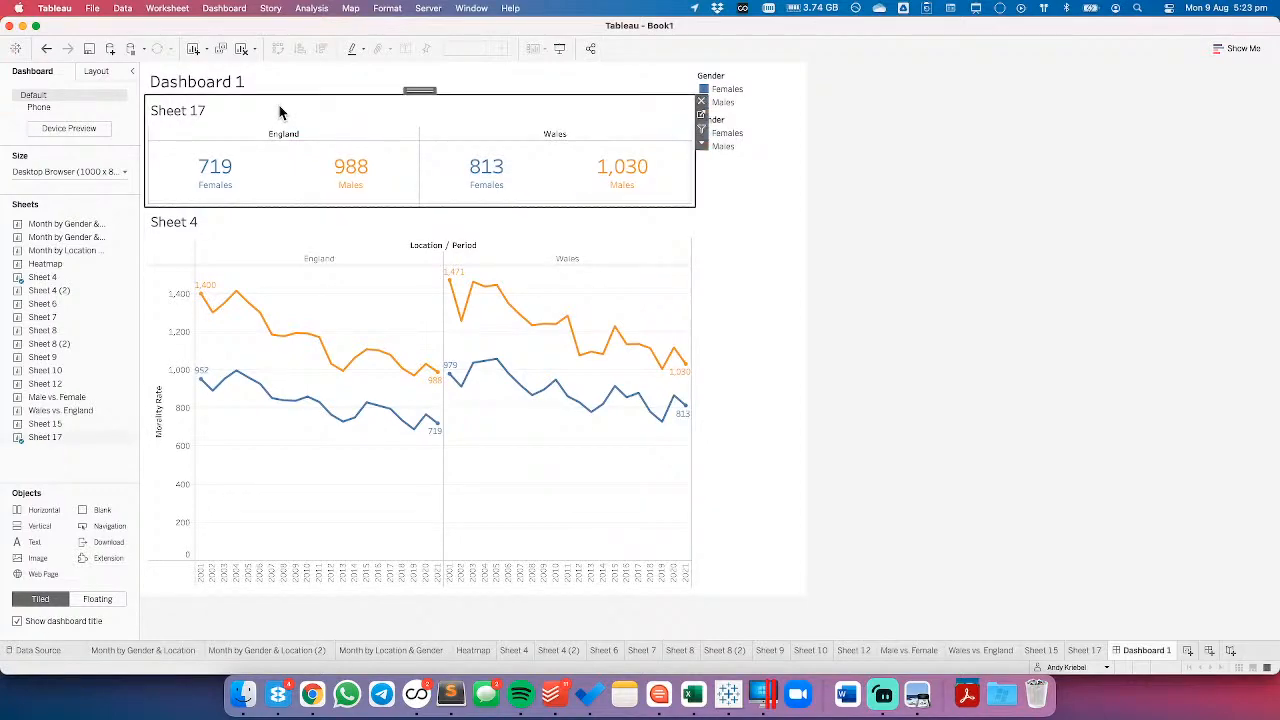
left_click(857, 209)
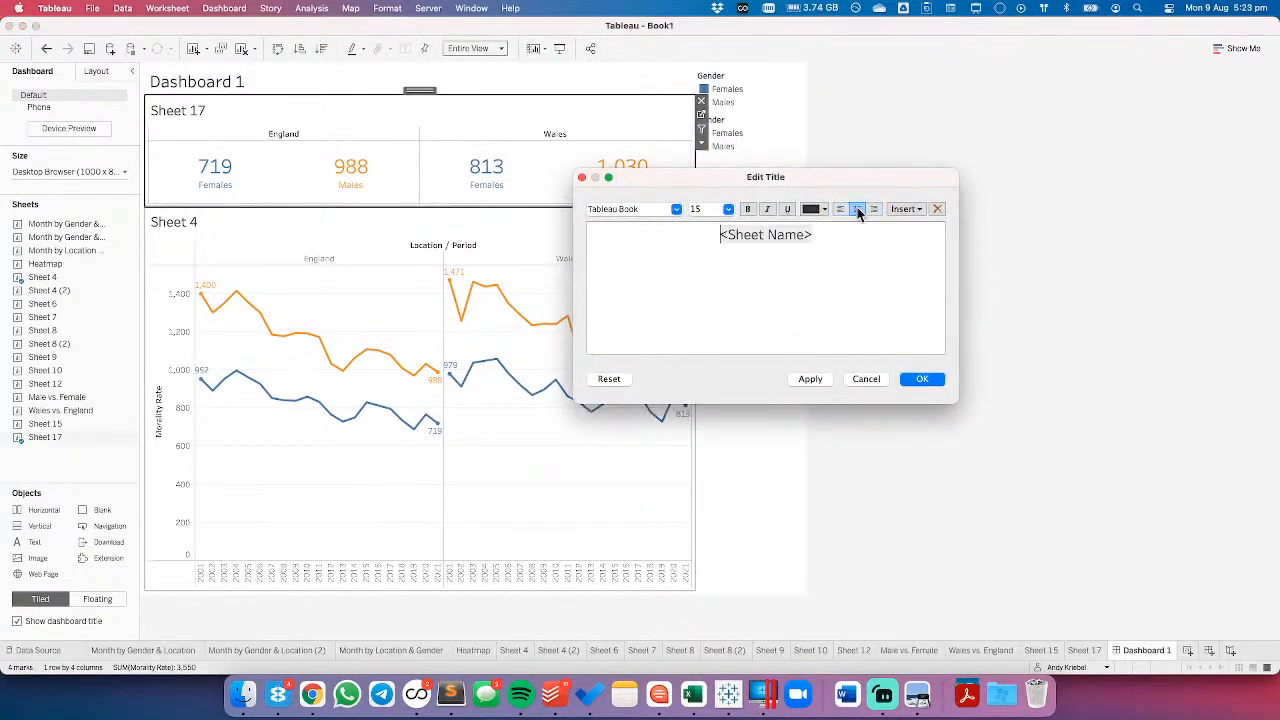
left_click_drag(920, 231, 689, 230)
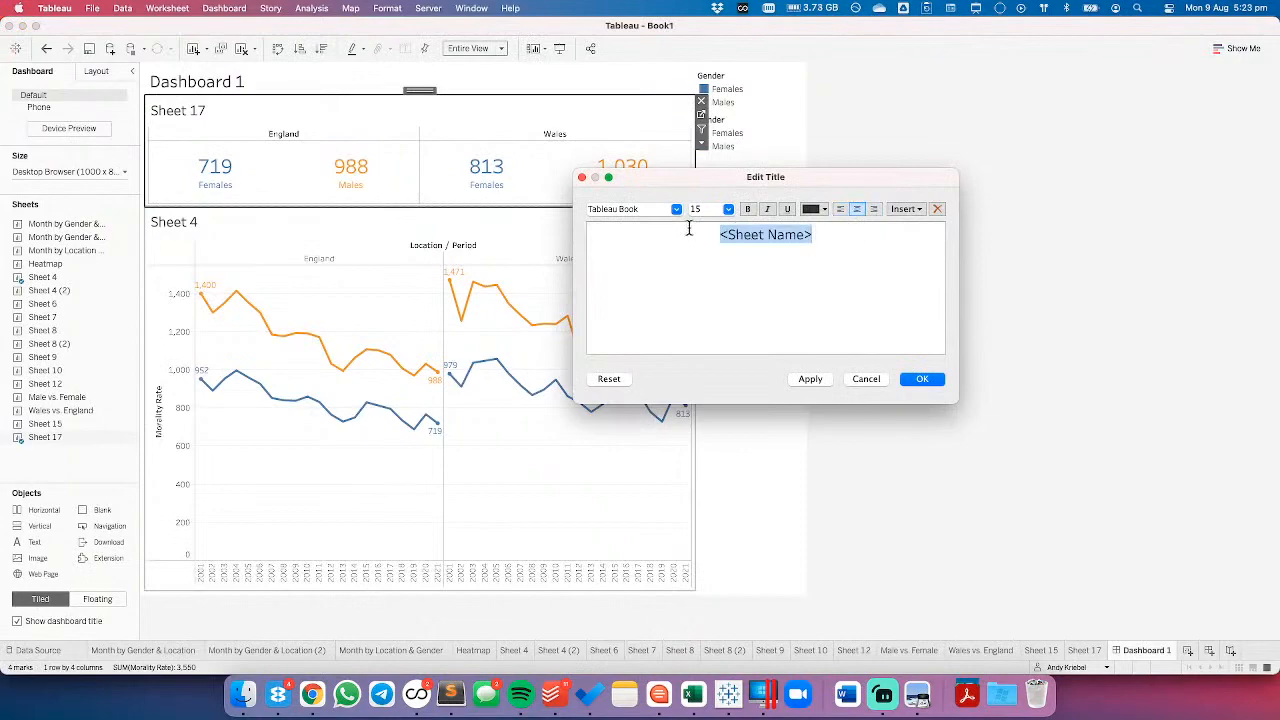
type("deathe")
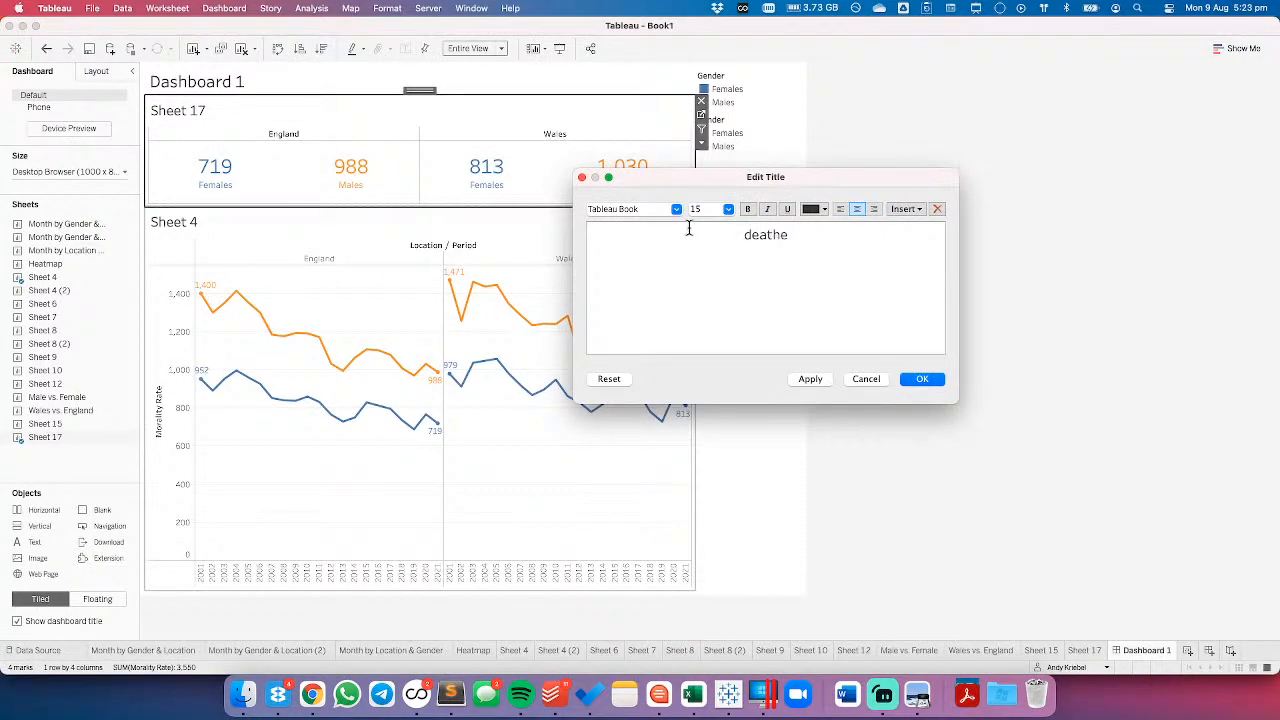
key("super+a")
type("DEATHS PER 100")
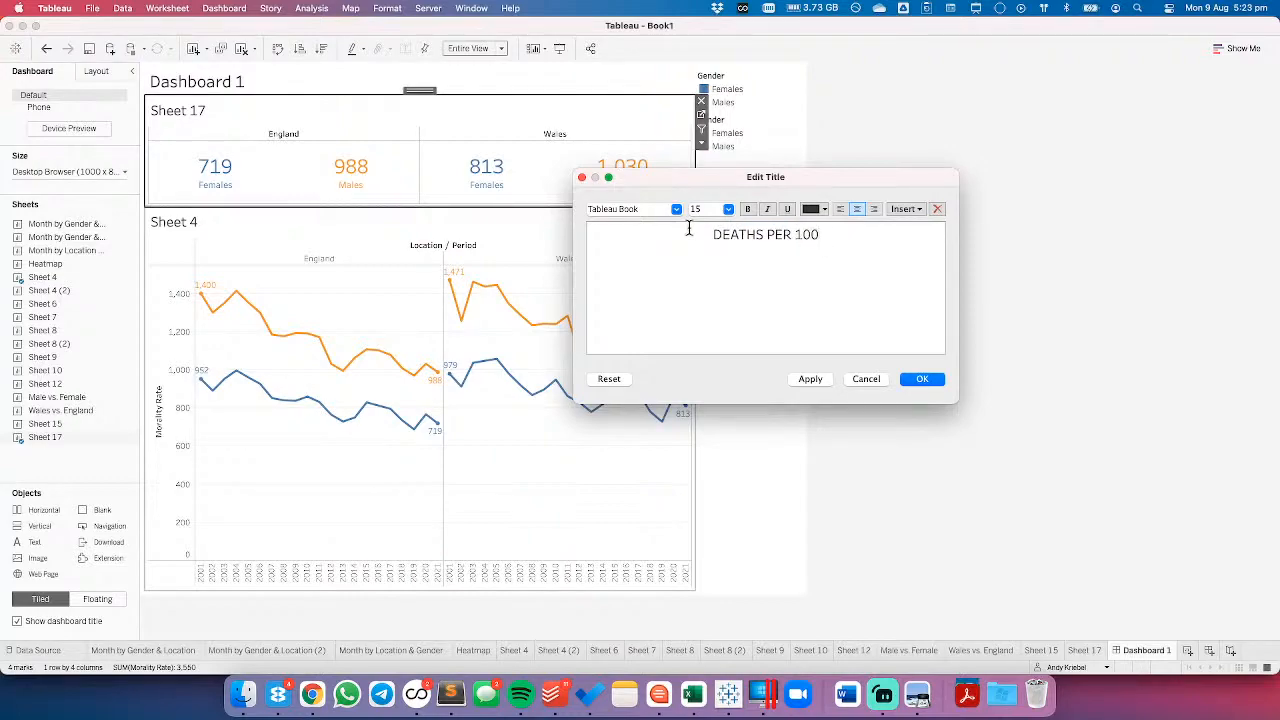
type(",000 PEOPLE")
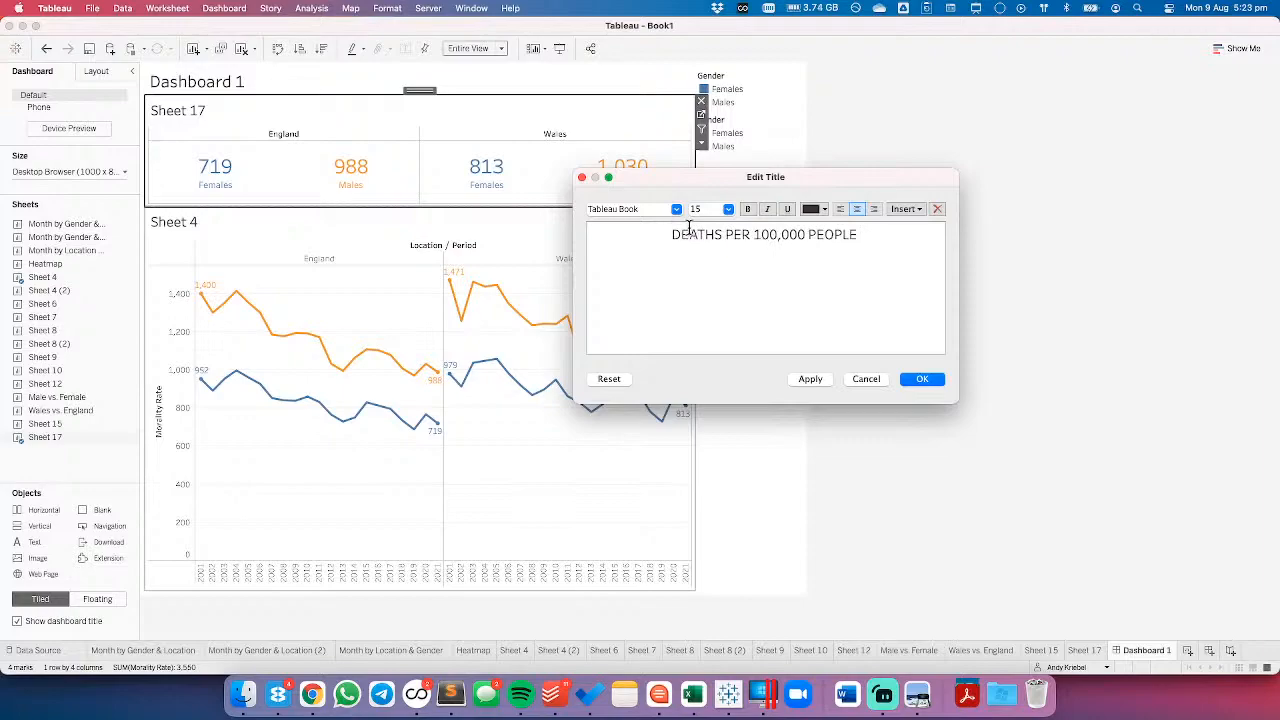
type(" - JUNE 2021")
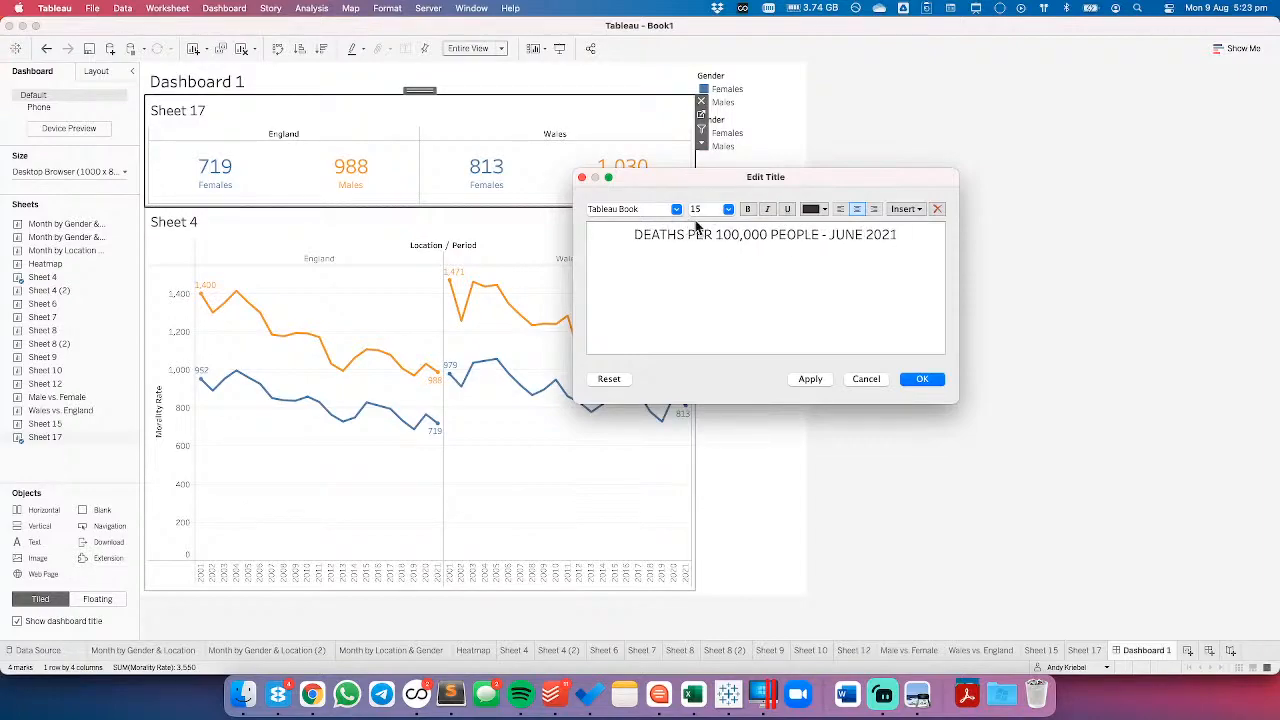
left_click(921, 379)
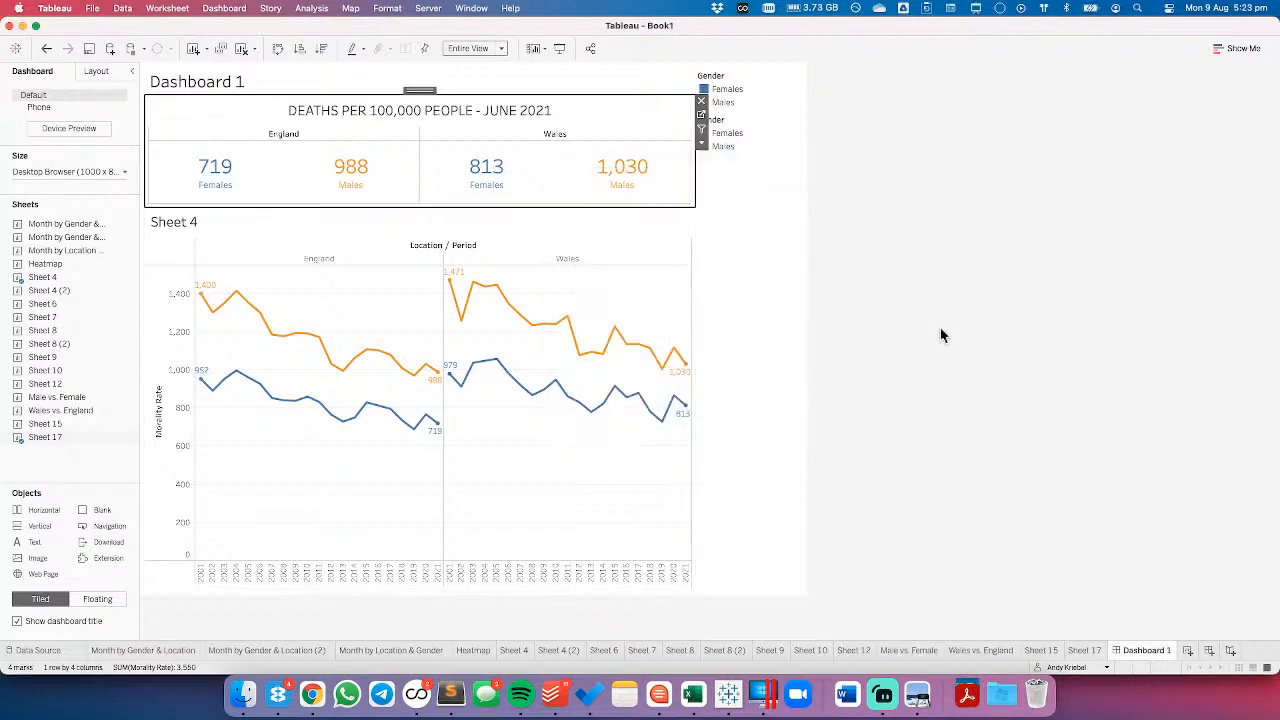
left_click(924, 237)
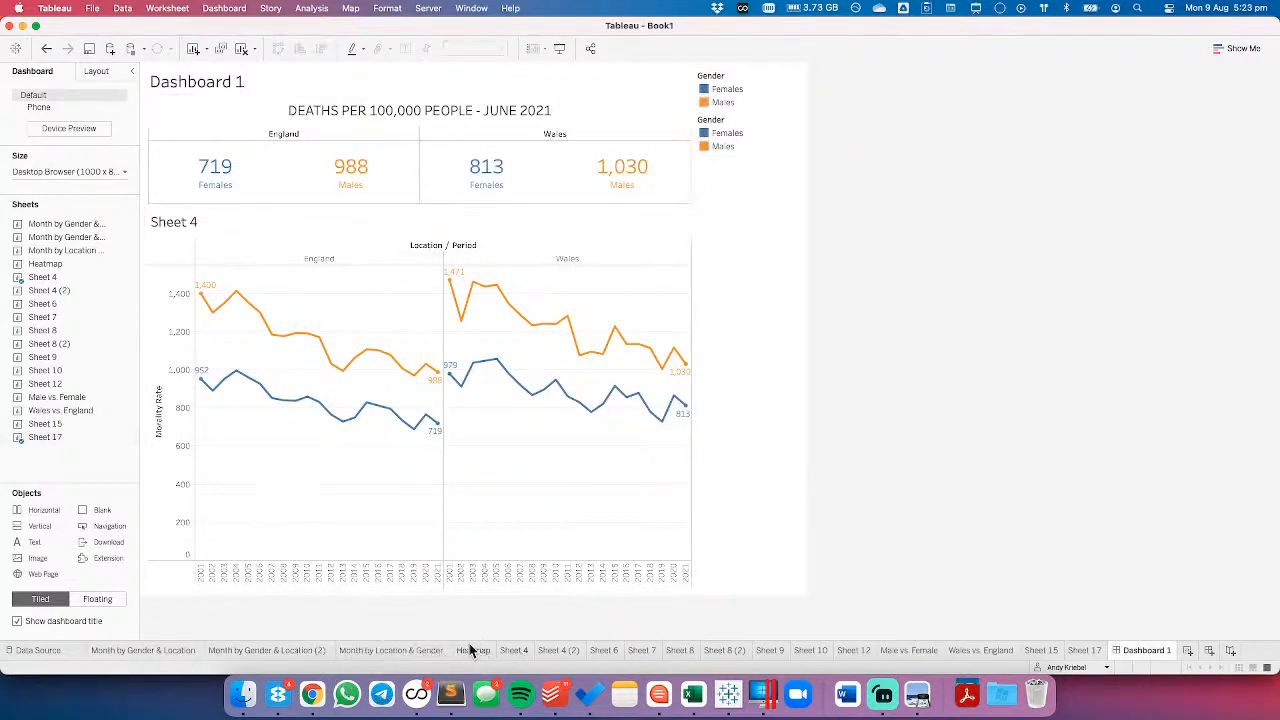
- On the Heatmap worksheet, change the location aliases to ENGLAND and WALES
left_click(506, 651)
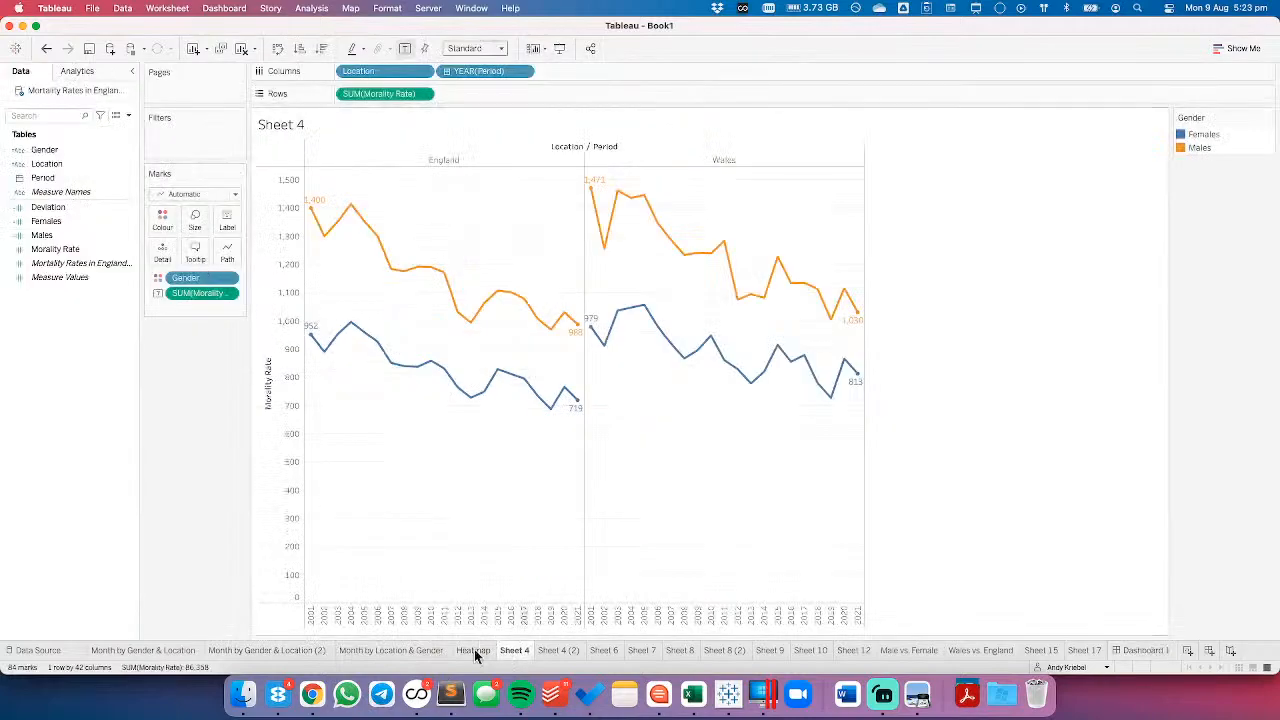
left_click(474, 650)
left_click(271, 175)
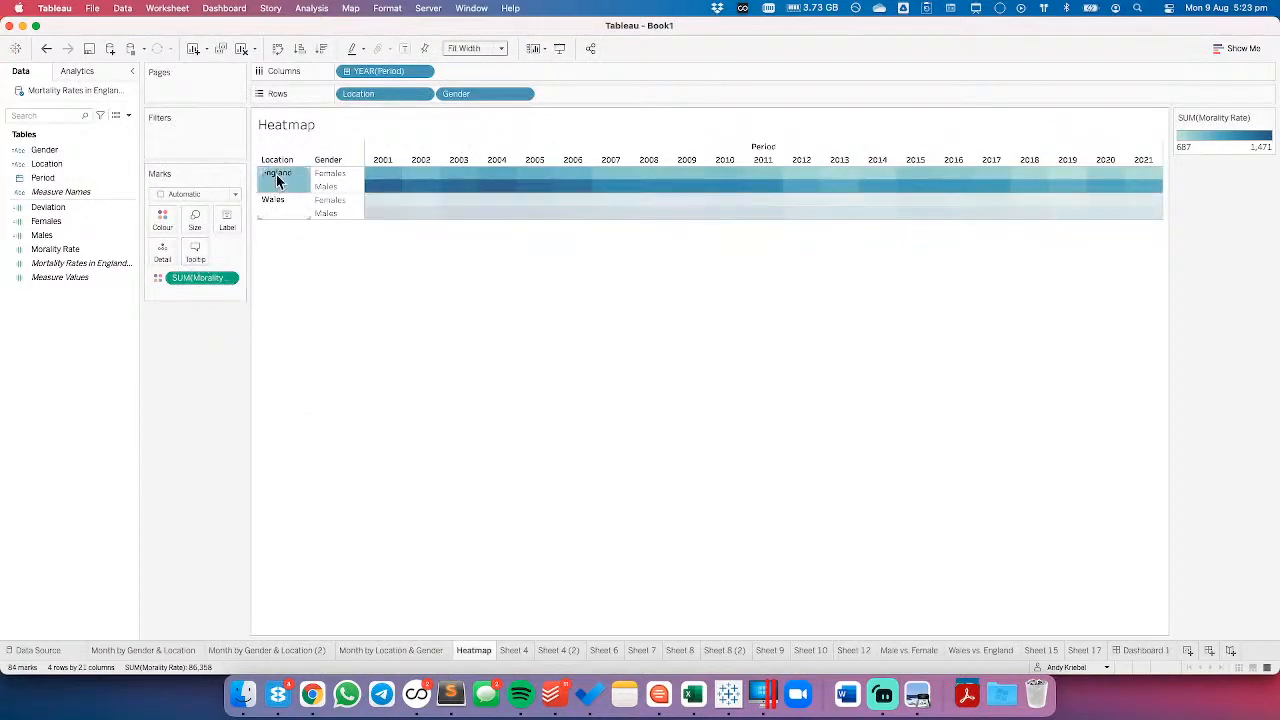
right_click(272, 176)
left_click(300, 270)
type("ENGLAND")
key("Return")
left_click(277, 205)
right_click(280, 212)
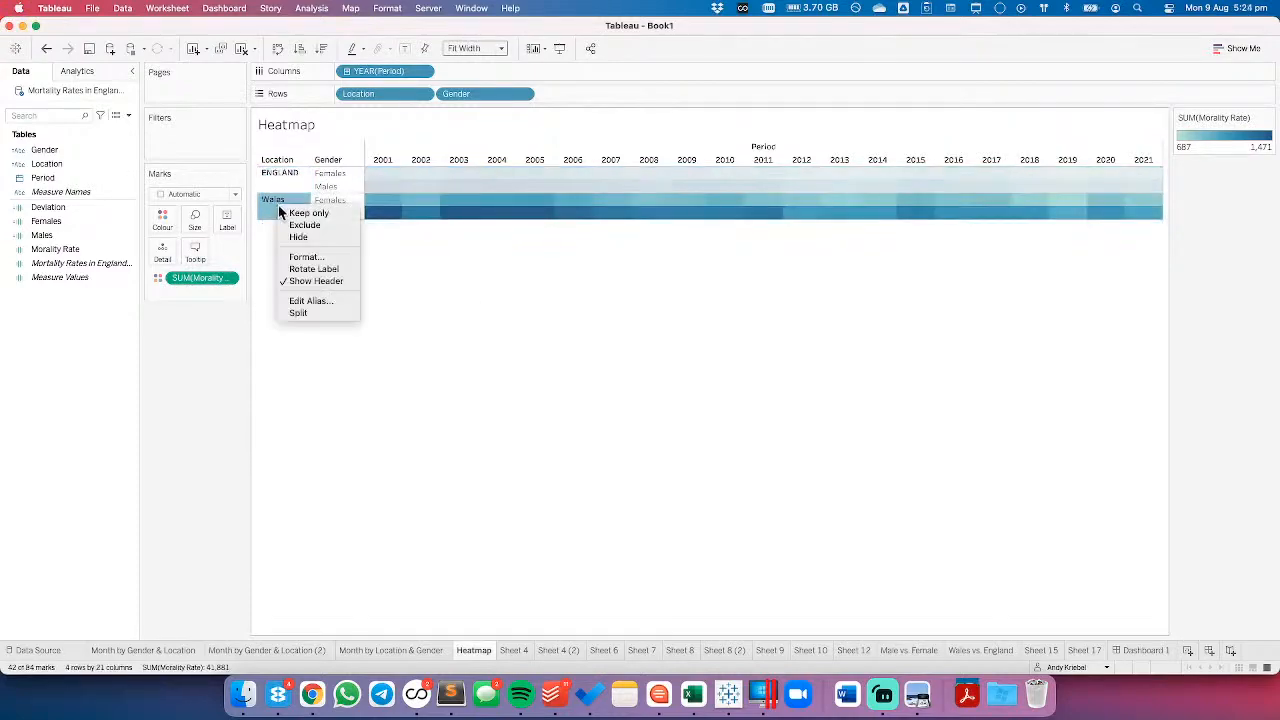
left_click(310, 300)
type("WALES")
key("Return")
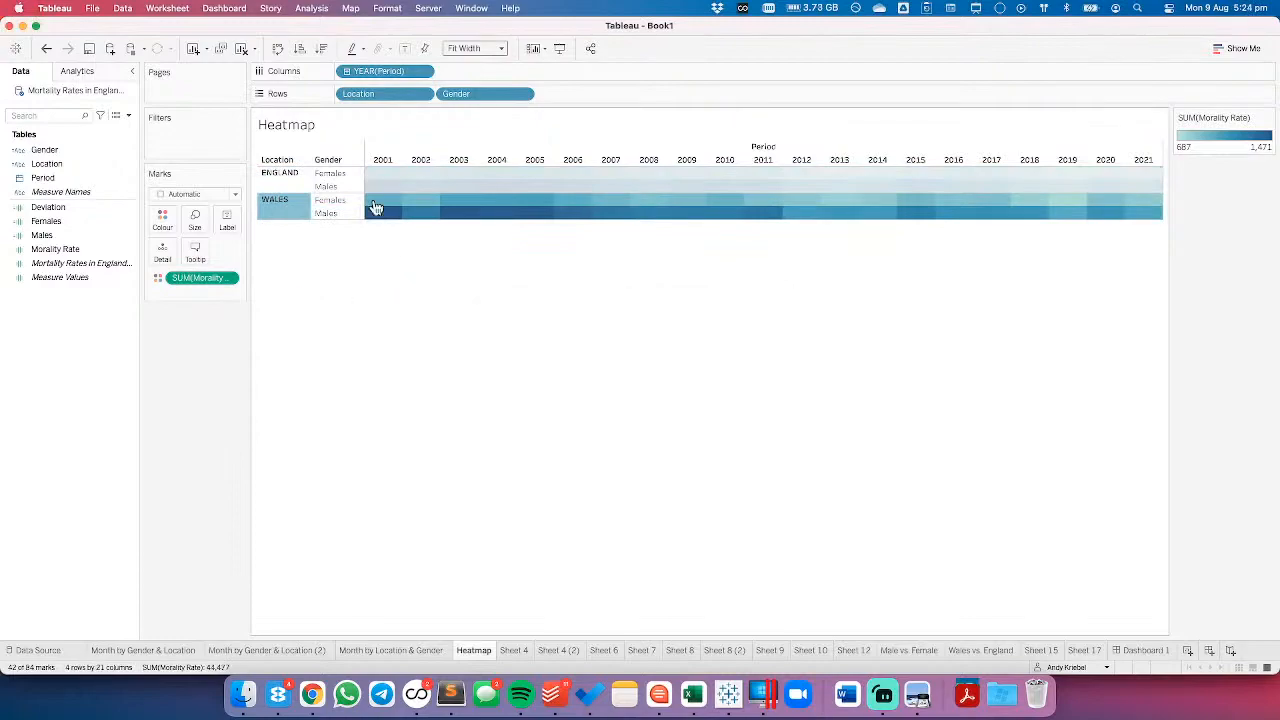
- Change the alias of the Females gender label in the heatmap to FEMALES
left_click(342, 175)
right_click(340, 175)
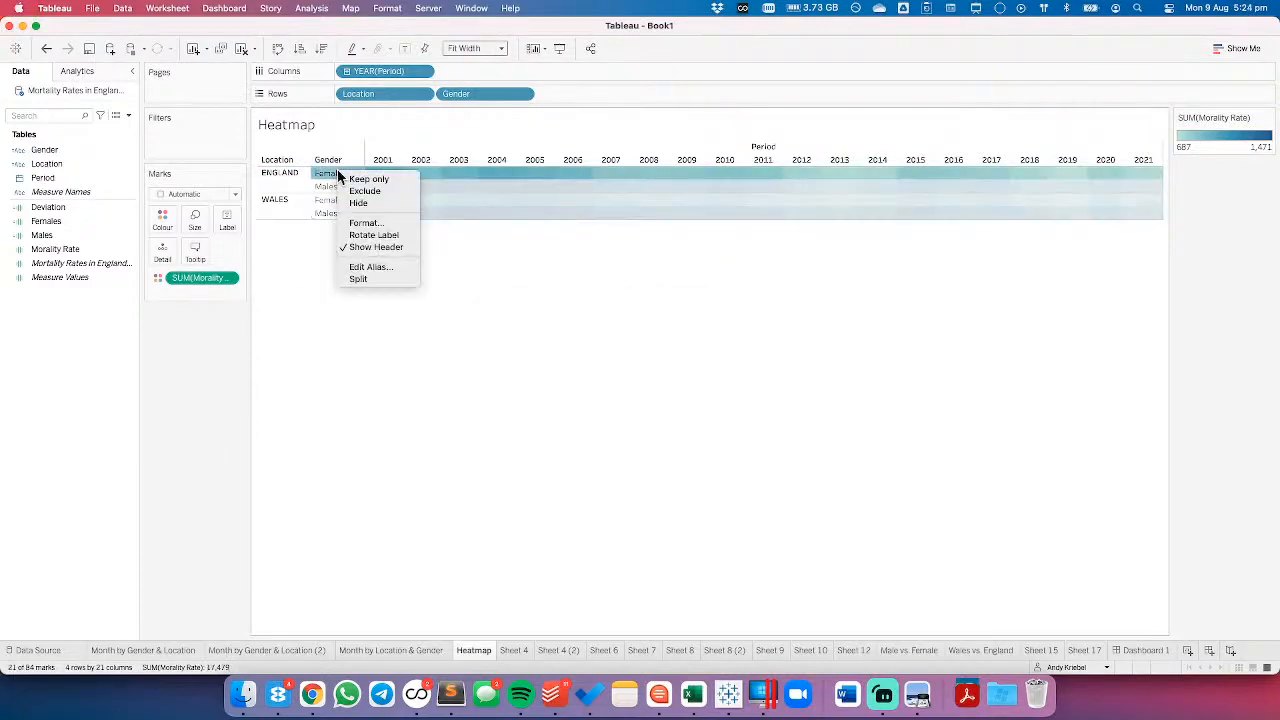
left_click(378, 268)
type("FEMA")
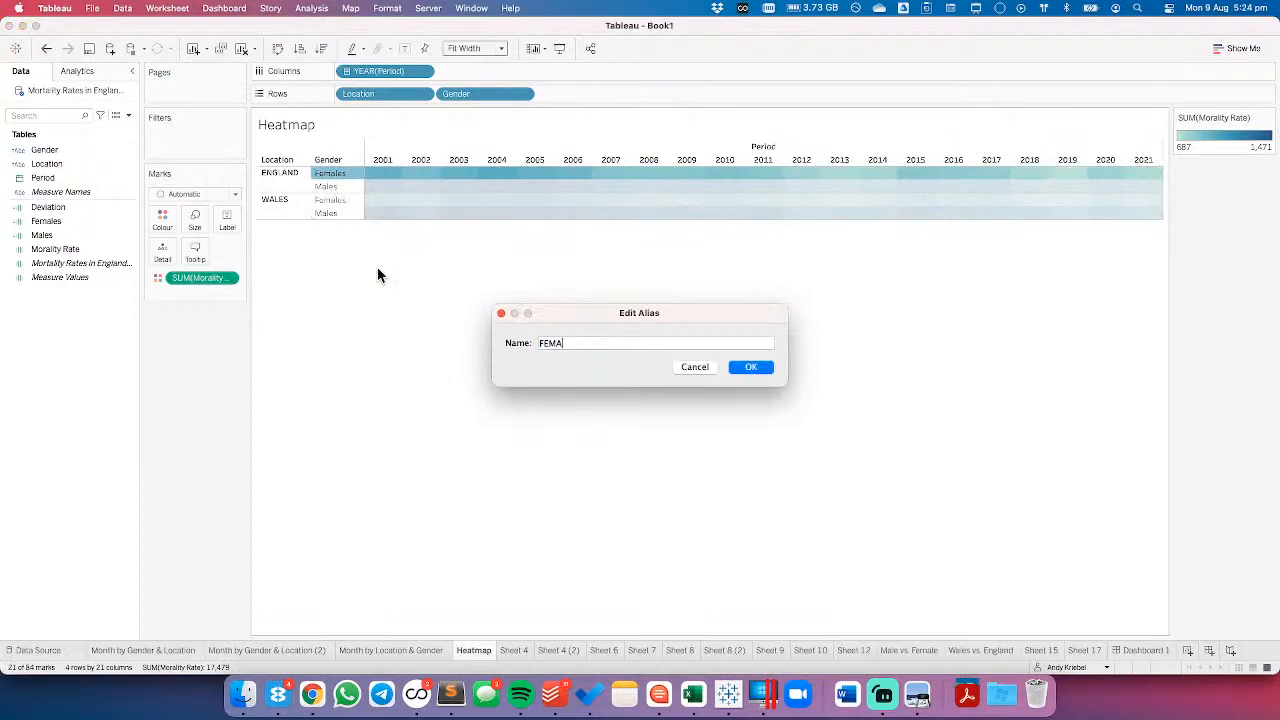
type("LES")
key("Return")
- Change the alias of the Males gender label in the heatmap to MALES, and move Gender ahead of Location on the rows
right_click(335, 190)
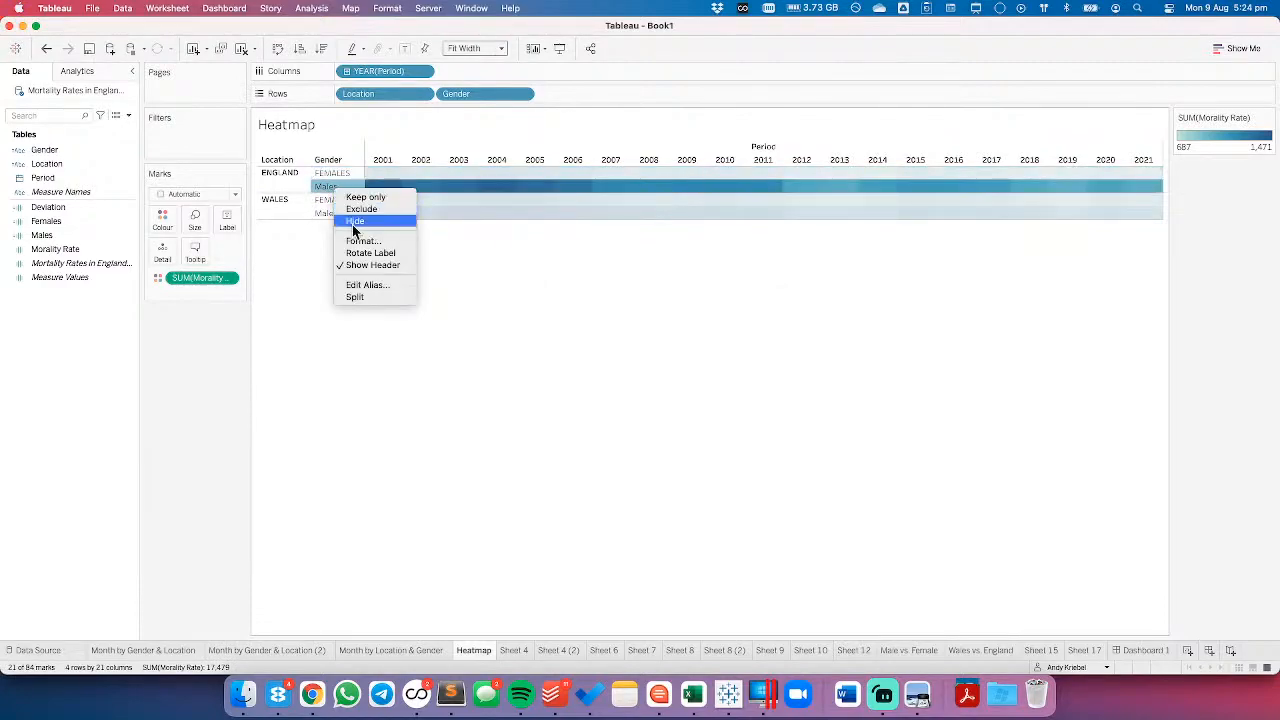
left_click(366, 284)
type("MEALES")
key("BackSpace")
key("BackSpace")
key("BackSpace")
key("BackSpace")
key("BackSpace")
type("ALES")
key("Return")
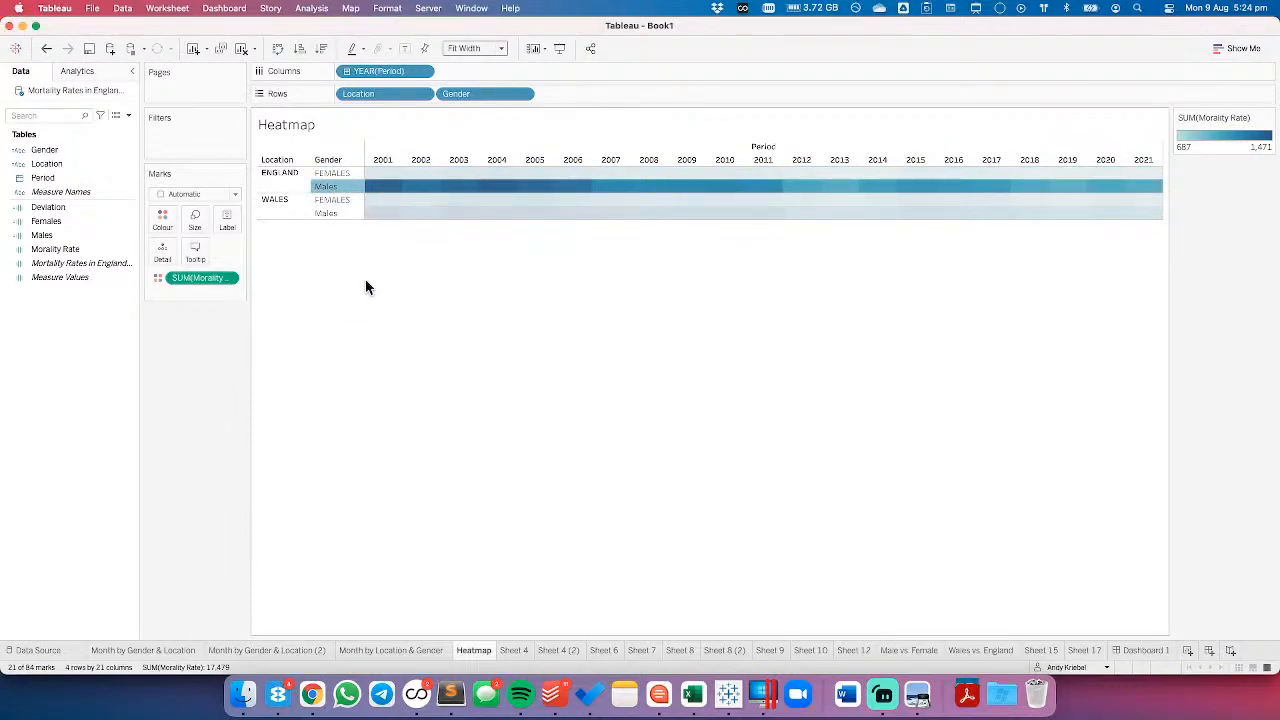
left_click(395, 314)
left_click_drag(455, 94, 350, 100)
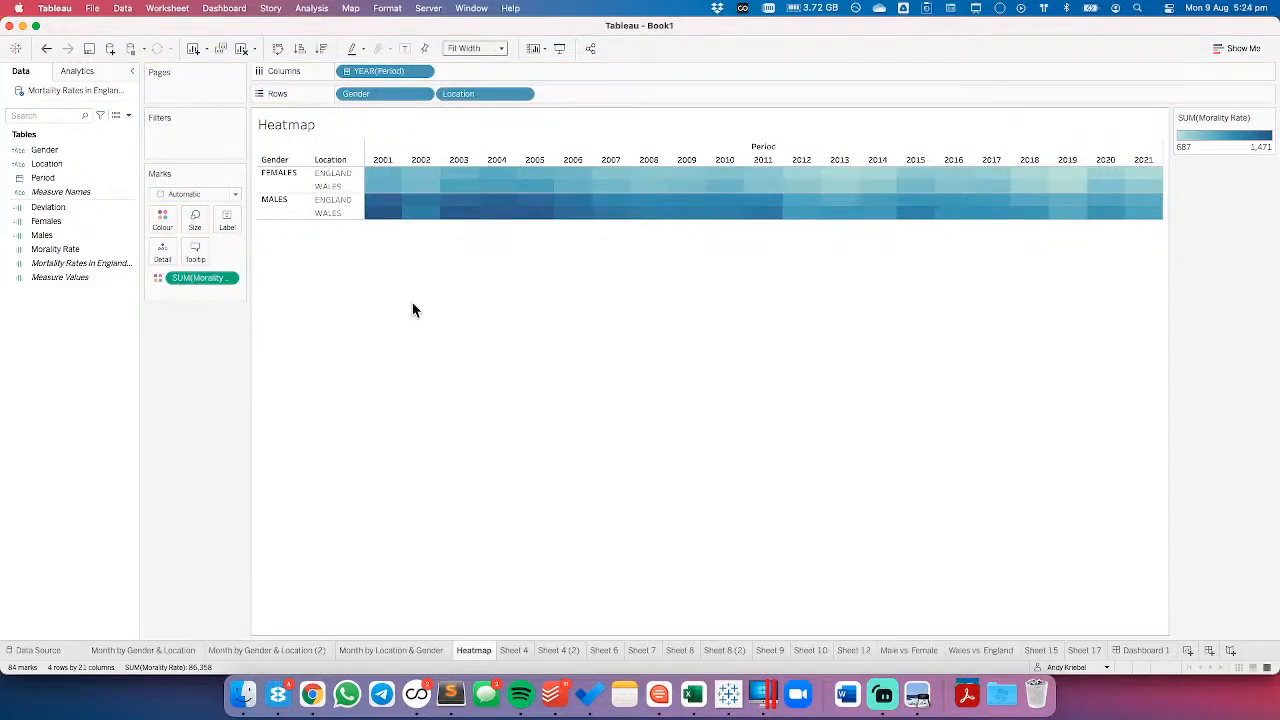
- On Dashboard 1, hide the Location / Period field labels above Sheet 4's line chart
left_click(1145, 650)
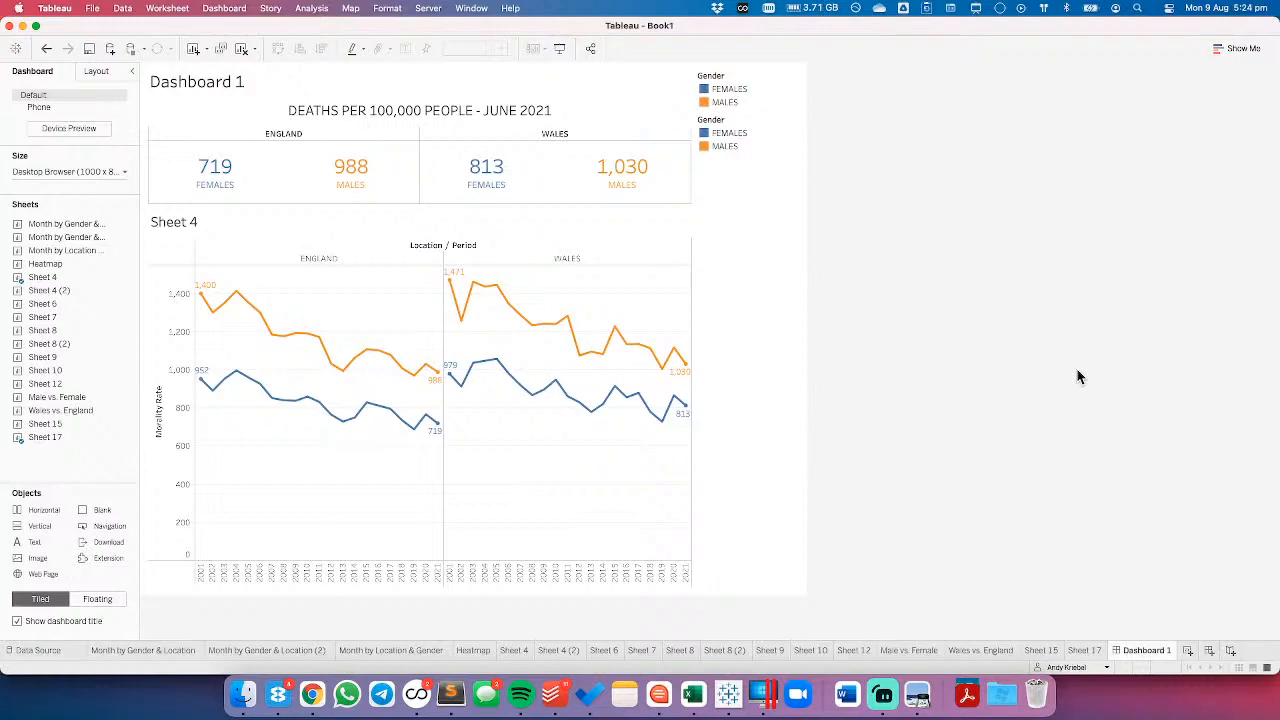
right_click(448, 248)
left_click(477, 300)
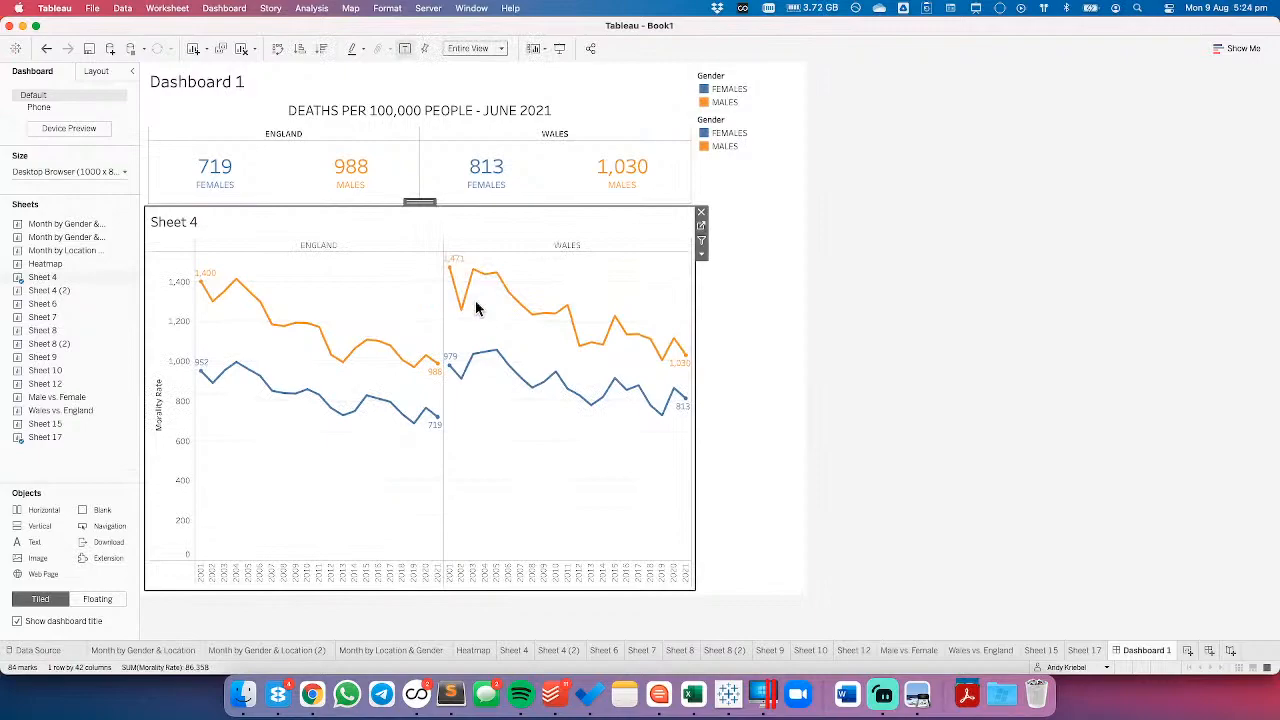
- Open Sheet 4 from the dashboard and convert YEAR(Period) on the columns to Continuous
left_click(701, 226)
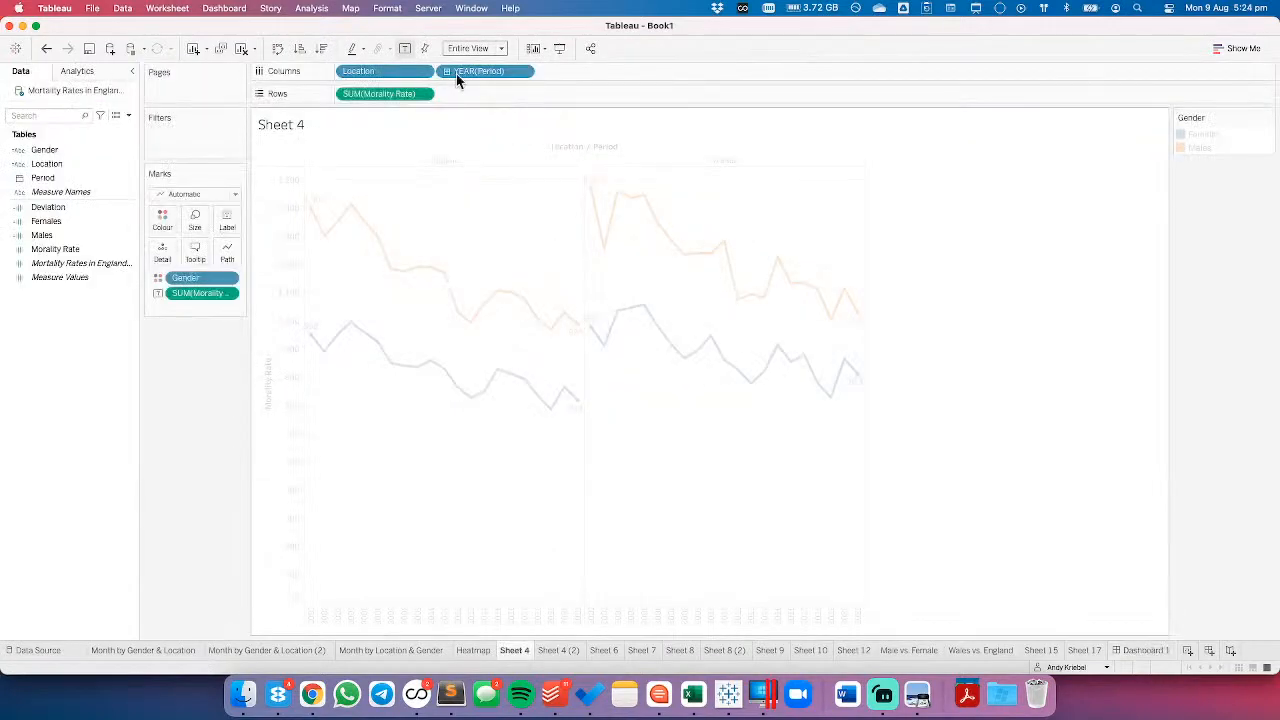
left_click(522, 71)
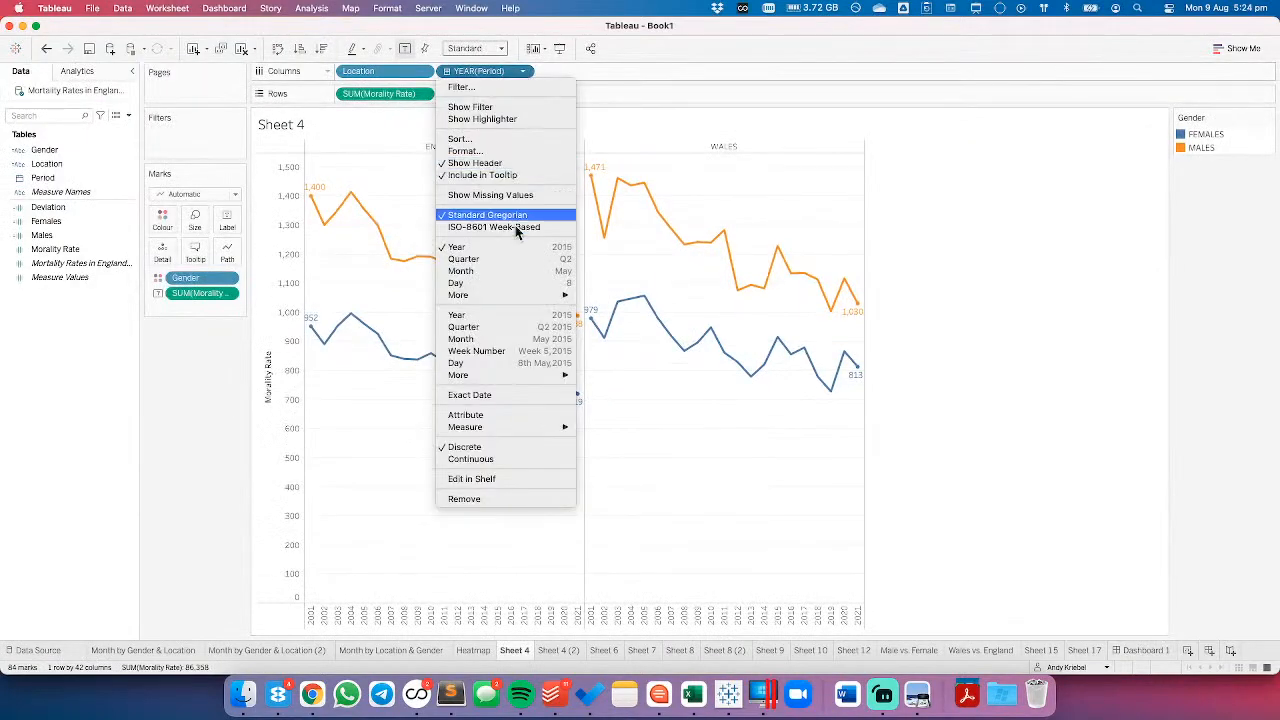
left_click(504, 461)
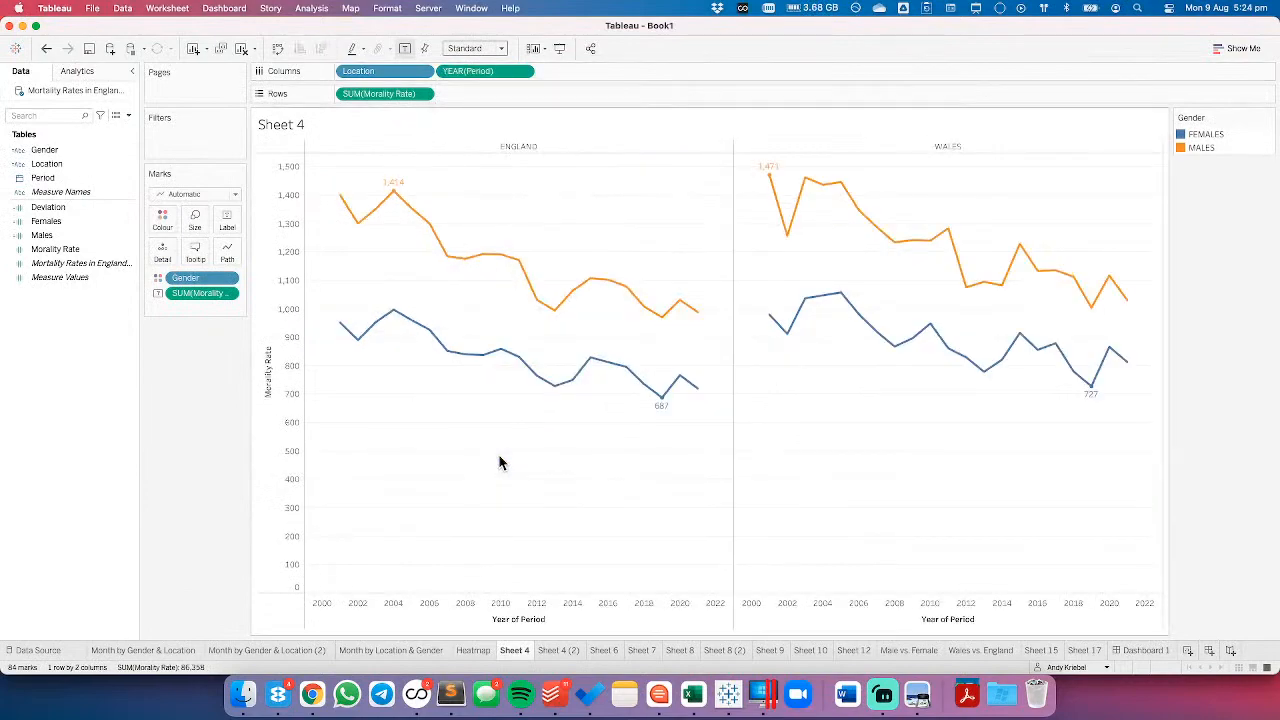
- Set Sheet 4's Min/Max mark labels to use the YEAR(Period) field
left_click(227, 222)
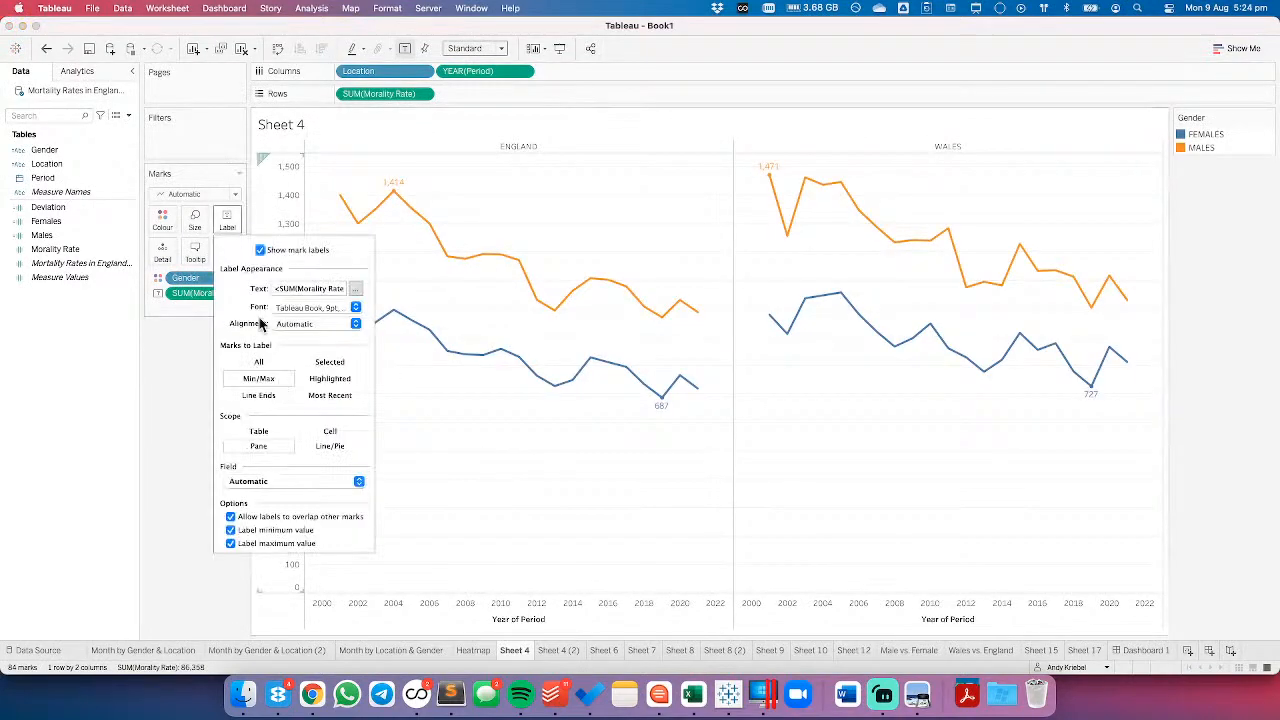
left_click(266, 482)
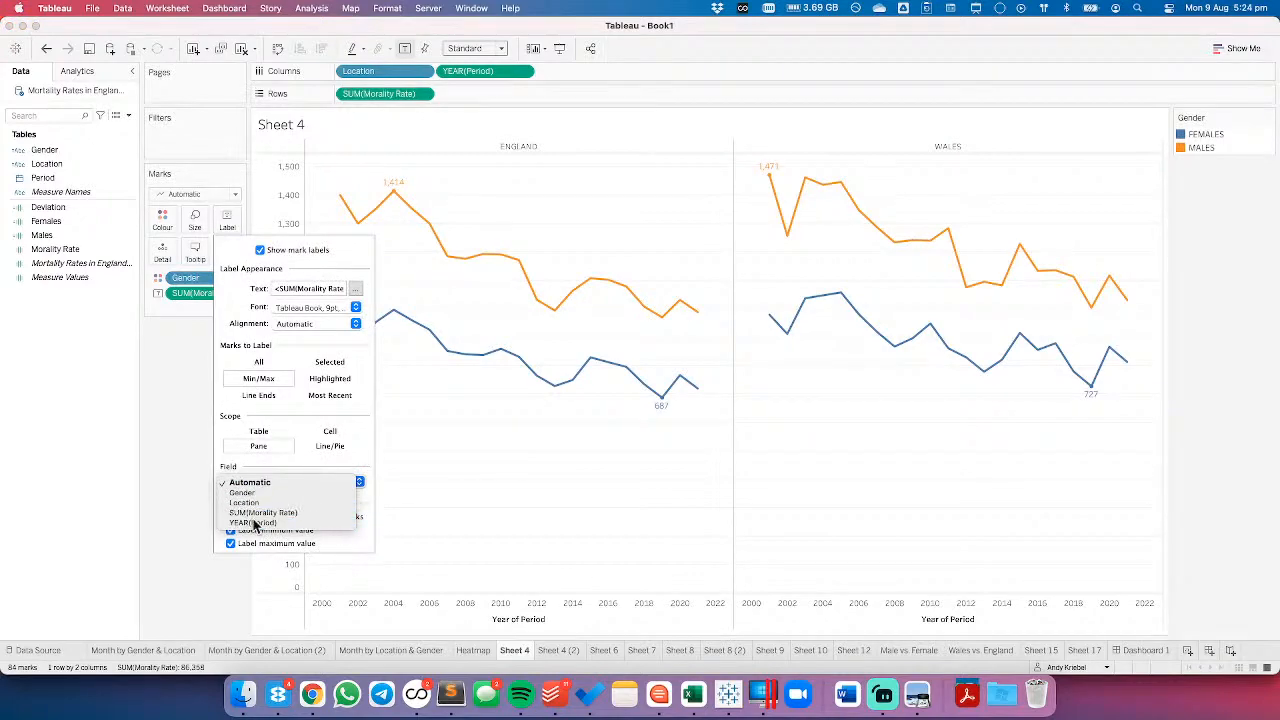
left_click(252, 522)
left_click(458, 490)
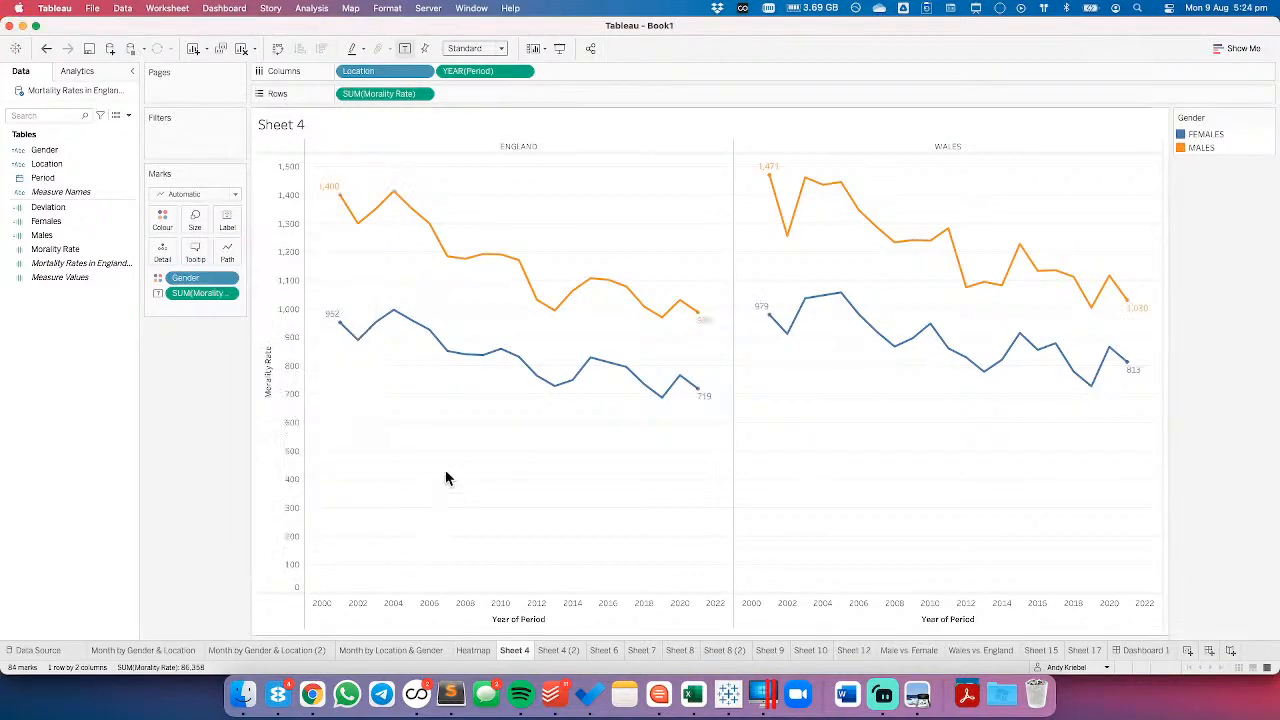
- Remove the layout container holding both Gender legends from Dashboard 1, including its contents
left_click(1141, 651)
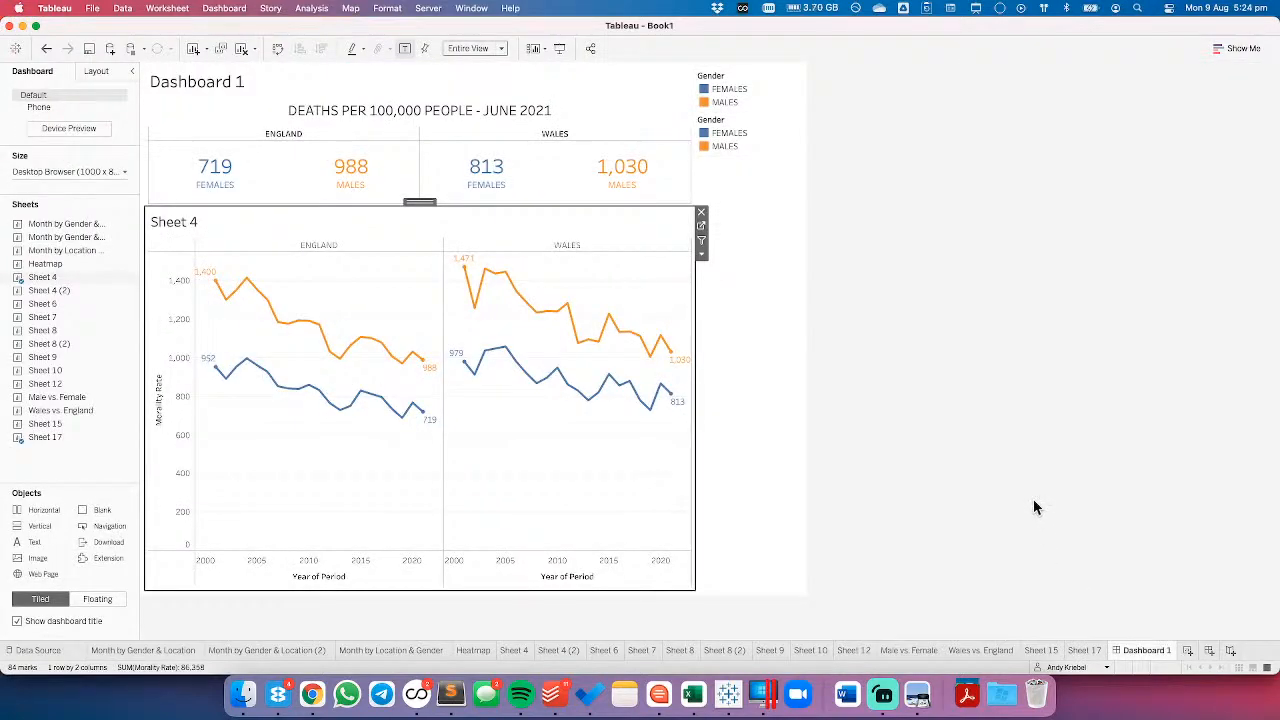
left_click(757, 318)
left_click(809, 75)
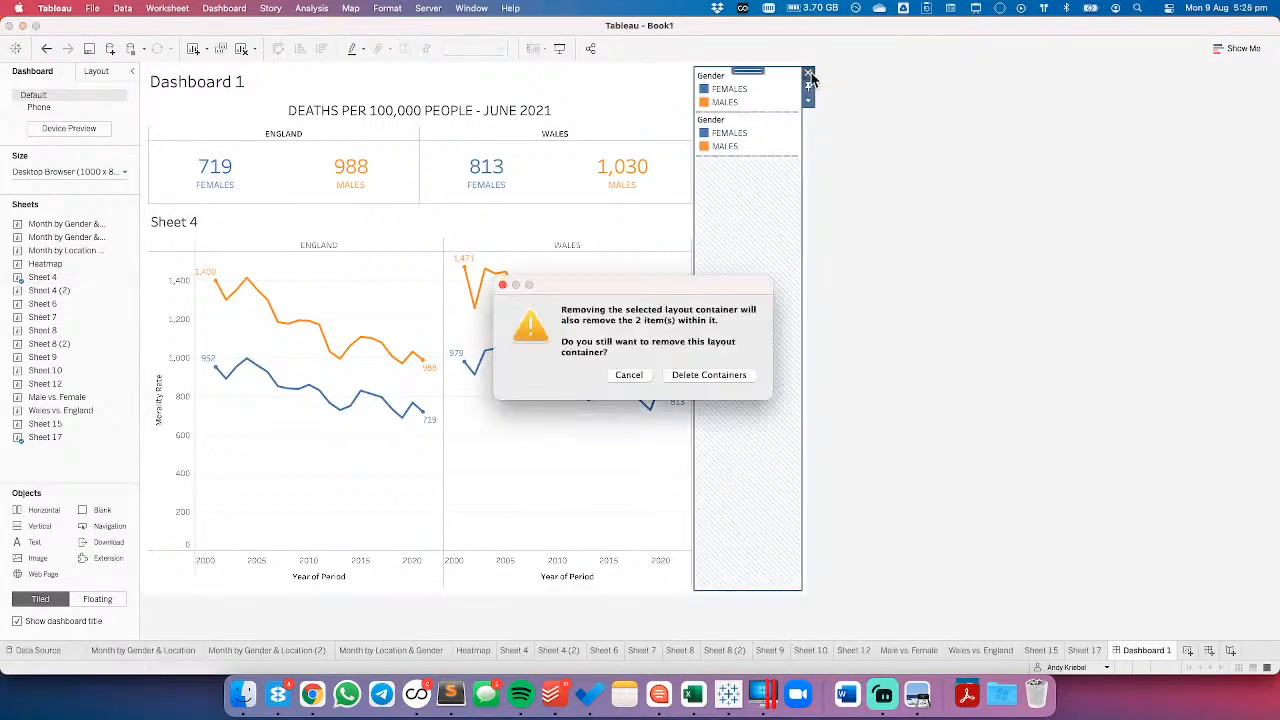
left_click(711, 375)
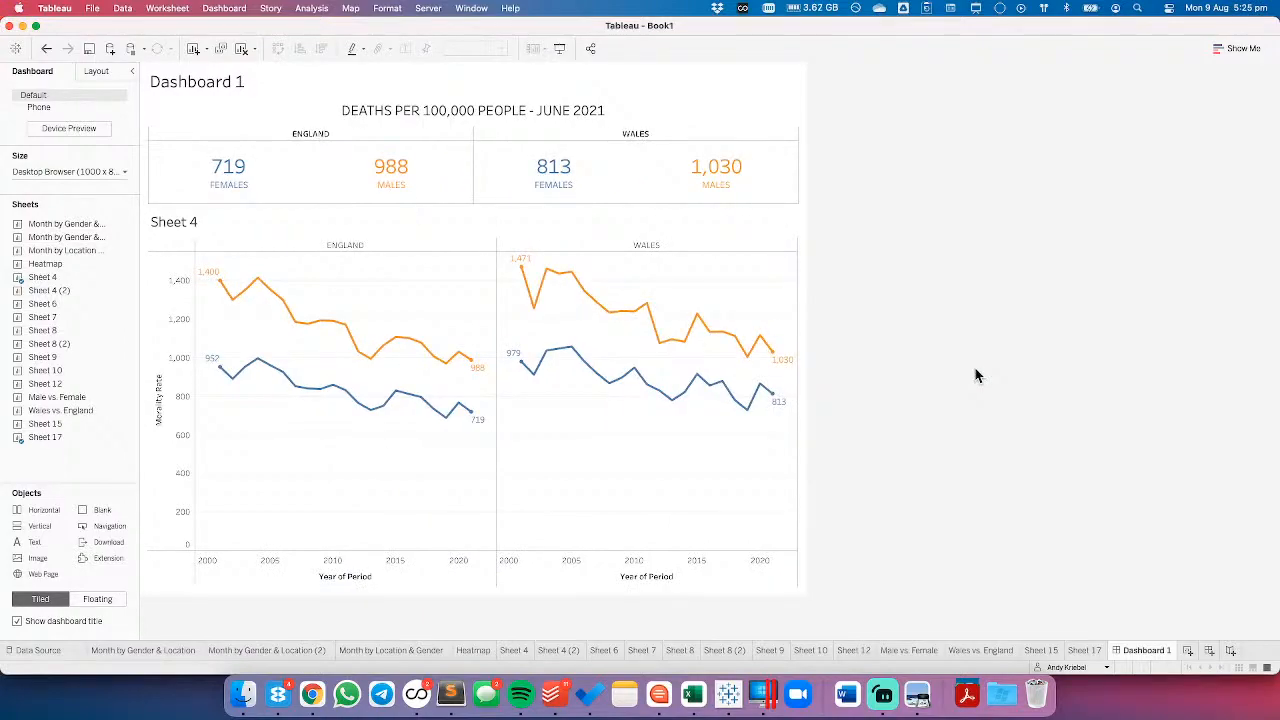
- Switch to Chrome and examine the Main points of the ONS June 2021 monthly mortality bulletin against the dashboard
left_click(312, 693)
scroll(577, 368, "up", 20)
scroll(574, 376, "down", 10)
scroll(574, 377, "up", 1)
scroll(575, 378, "up", 2)
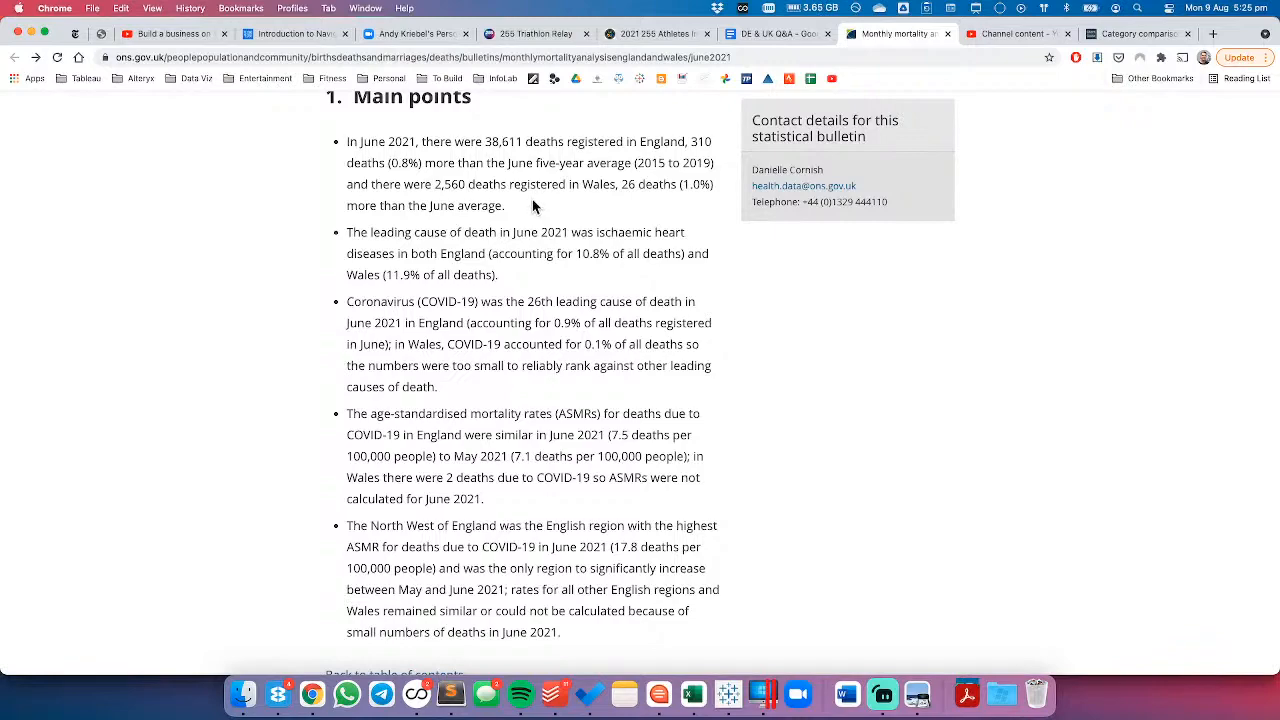
key("super+Tab")
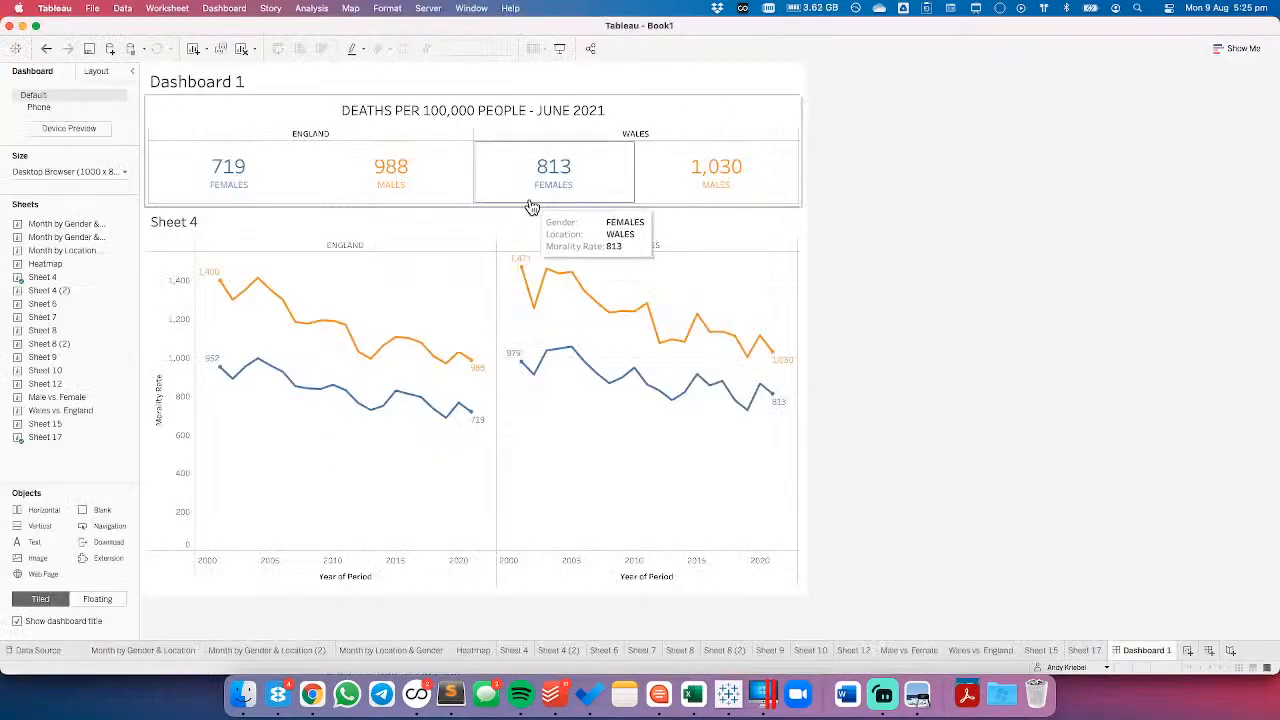
key("super+Tab")
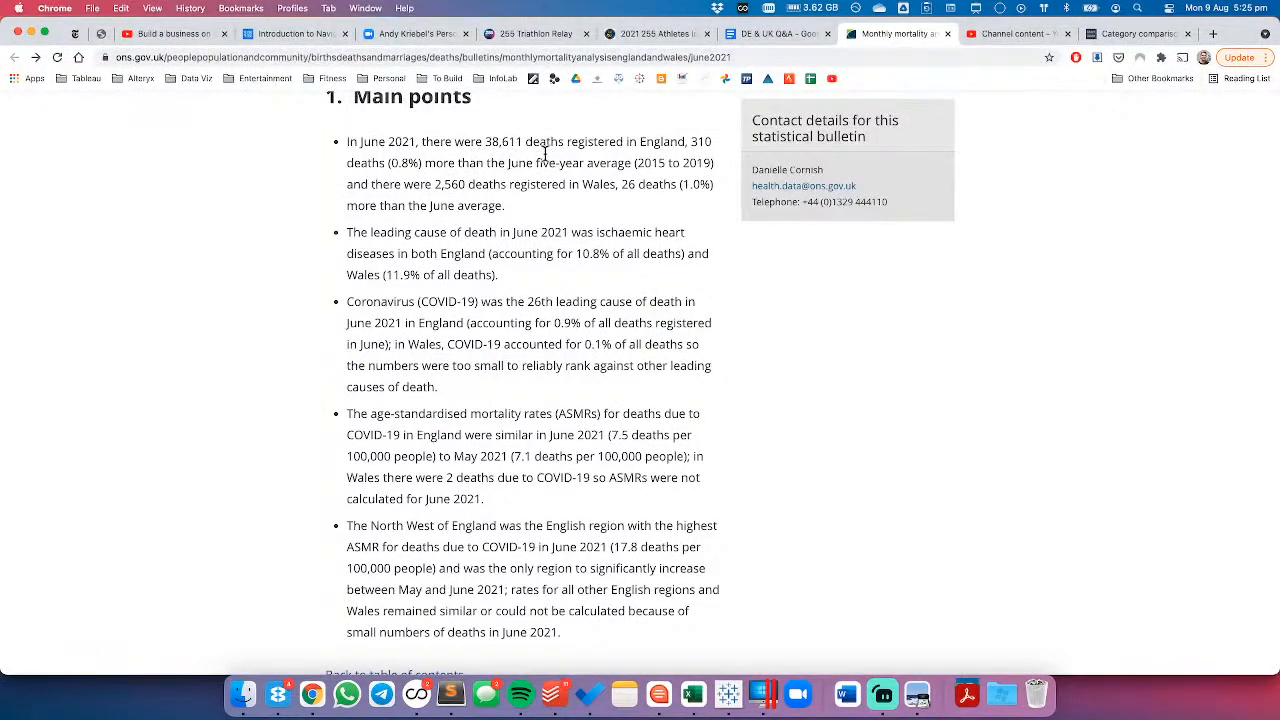
- Back in Tableau, reorder Sheet 17's Gender legend so MALES comes before FEMALES, and return to Dashboard 1
key("super+Tab")
left_click(620, 117)
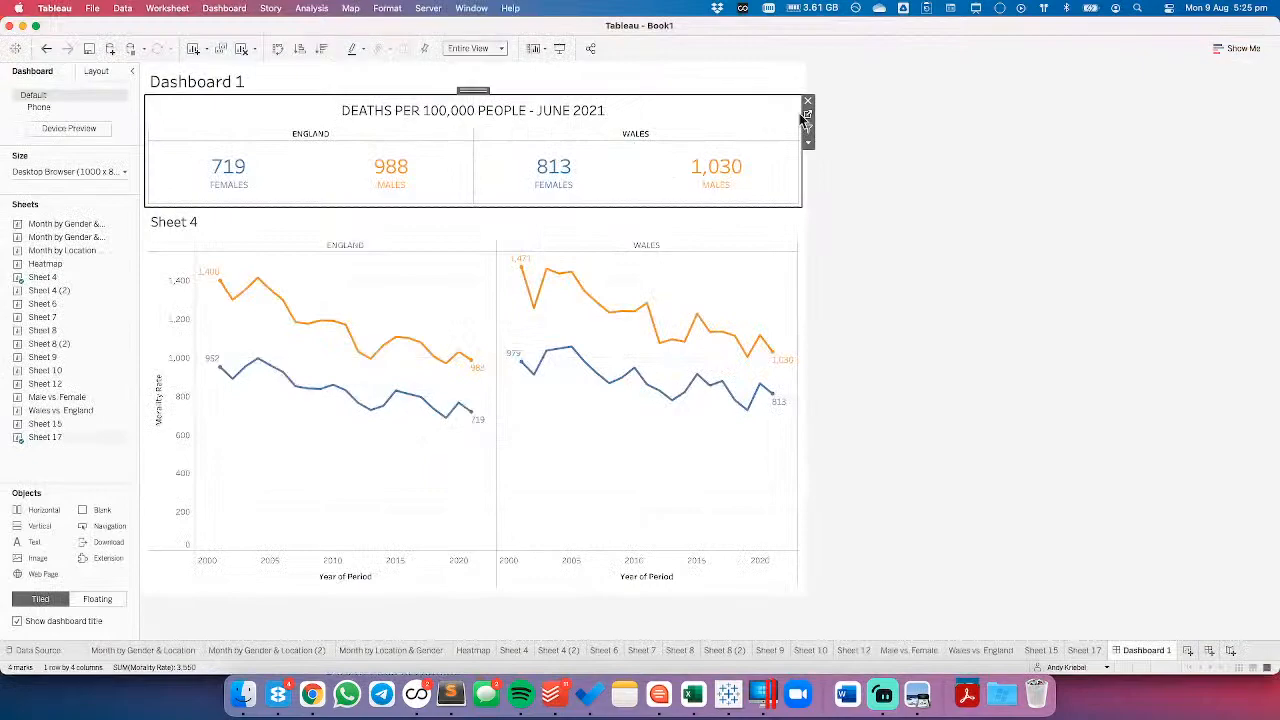
left_click(805, 116)
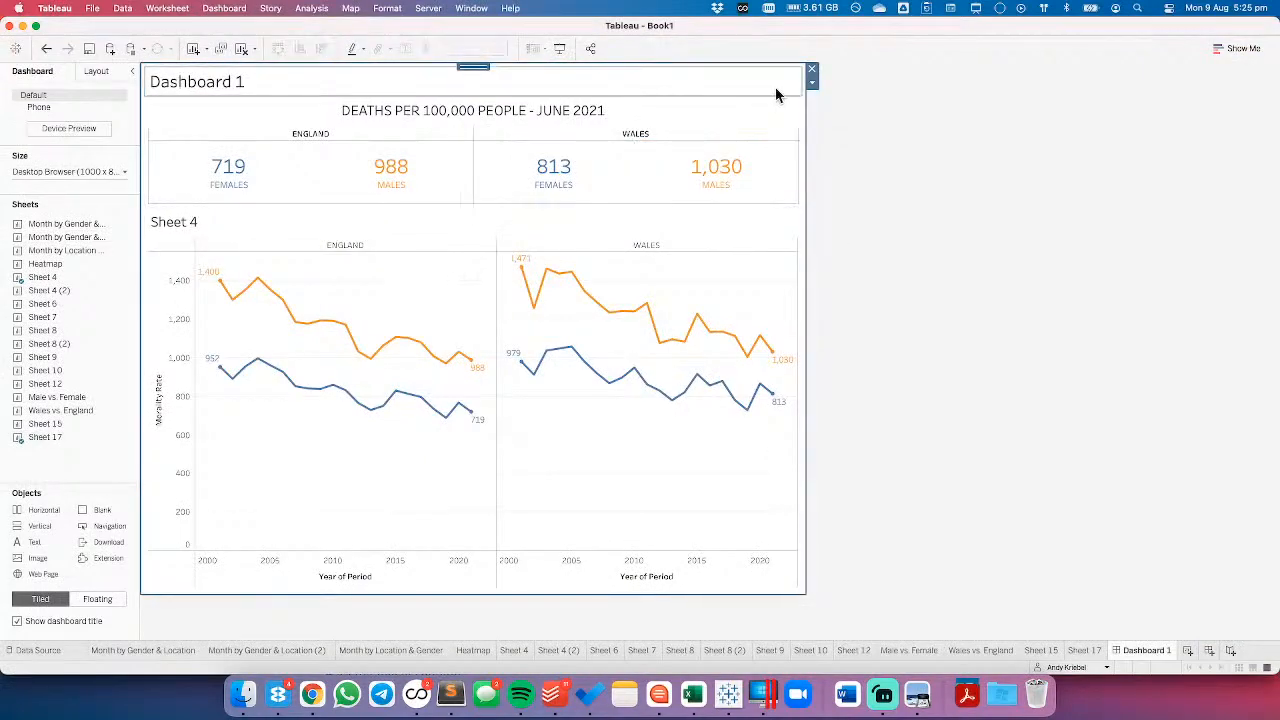
left_click(770, 108)
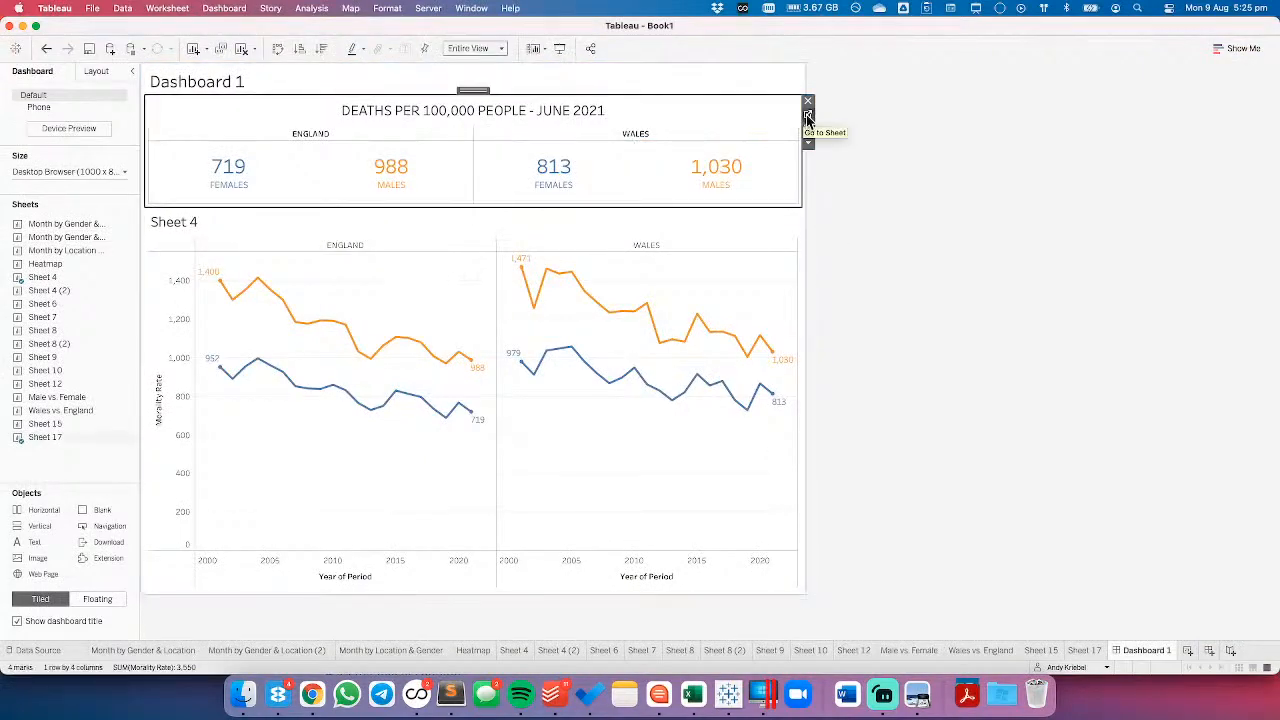
left_click(926, 259)
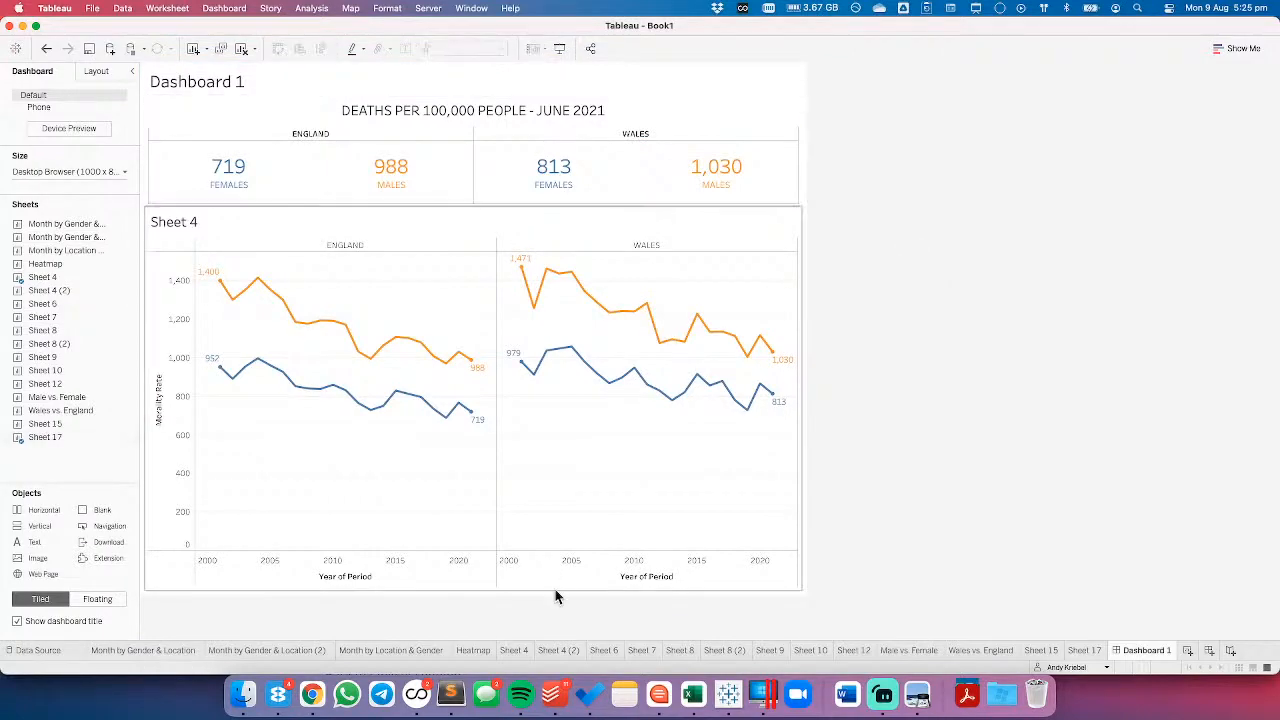
left_click(1082, 650)
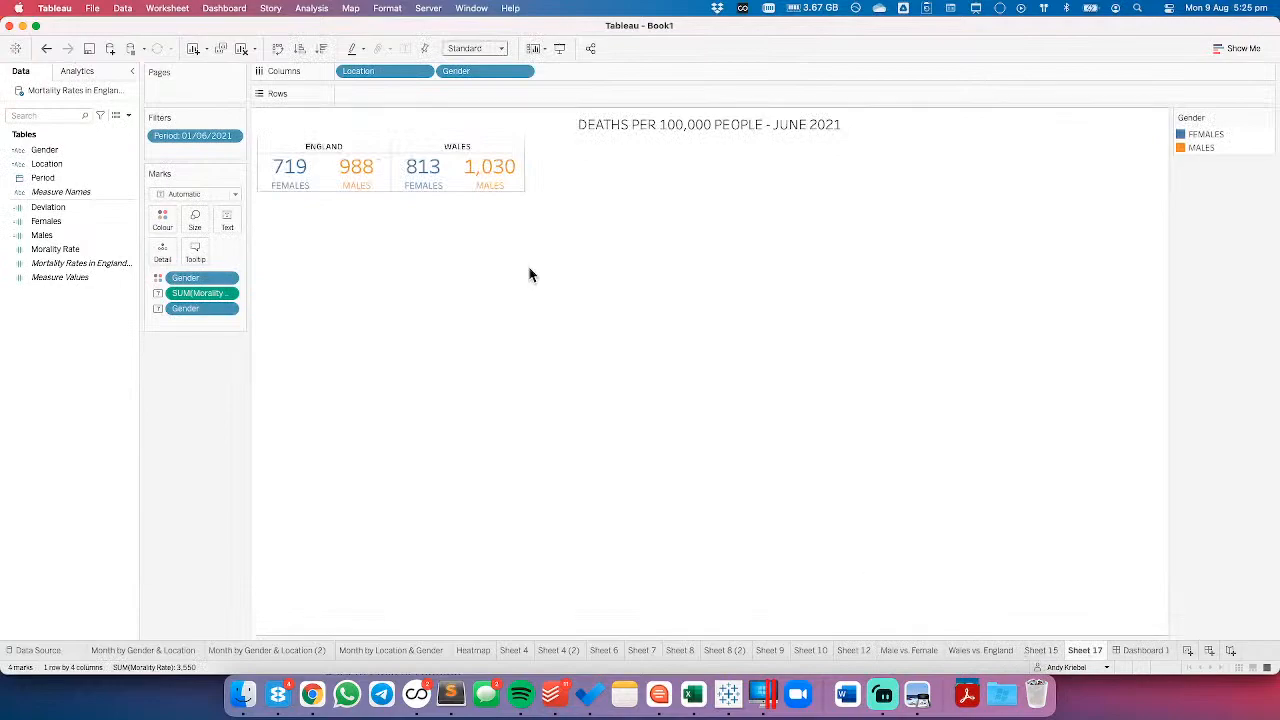
left_click(1201, 149)
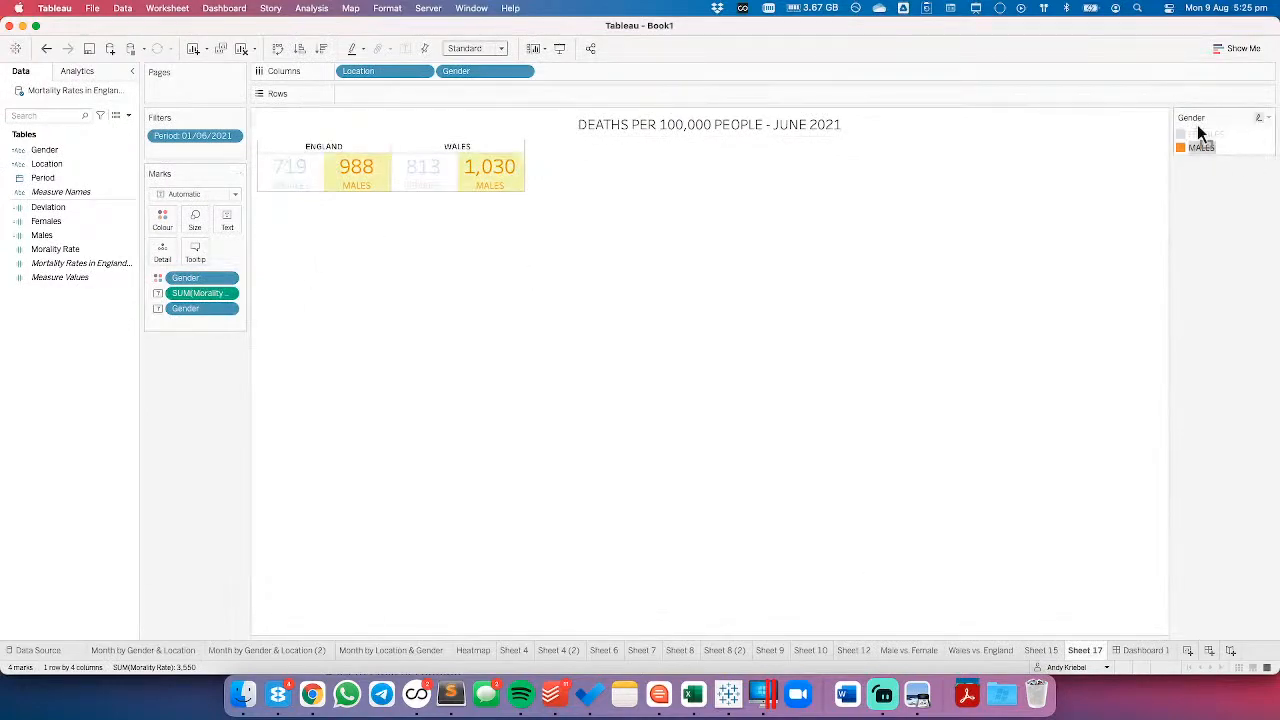
left_click(1247, 160)
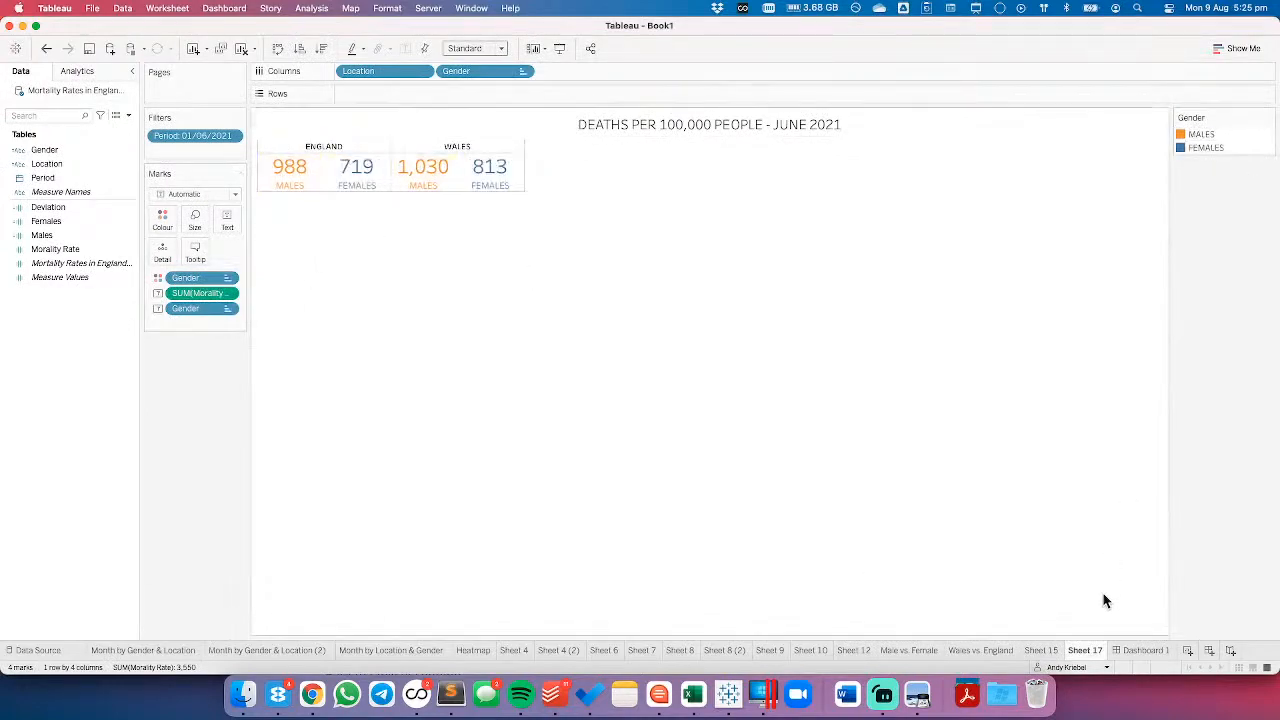
left_click(1135, 650)
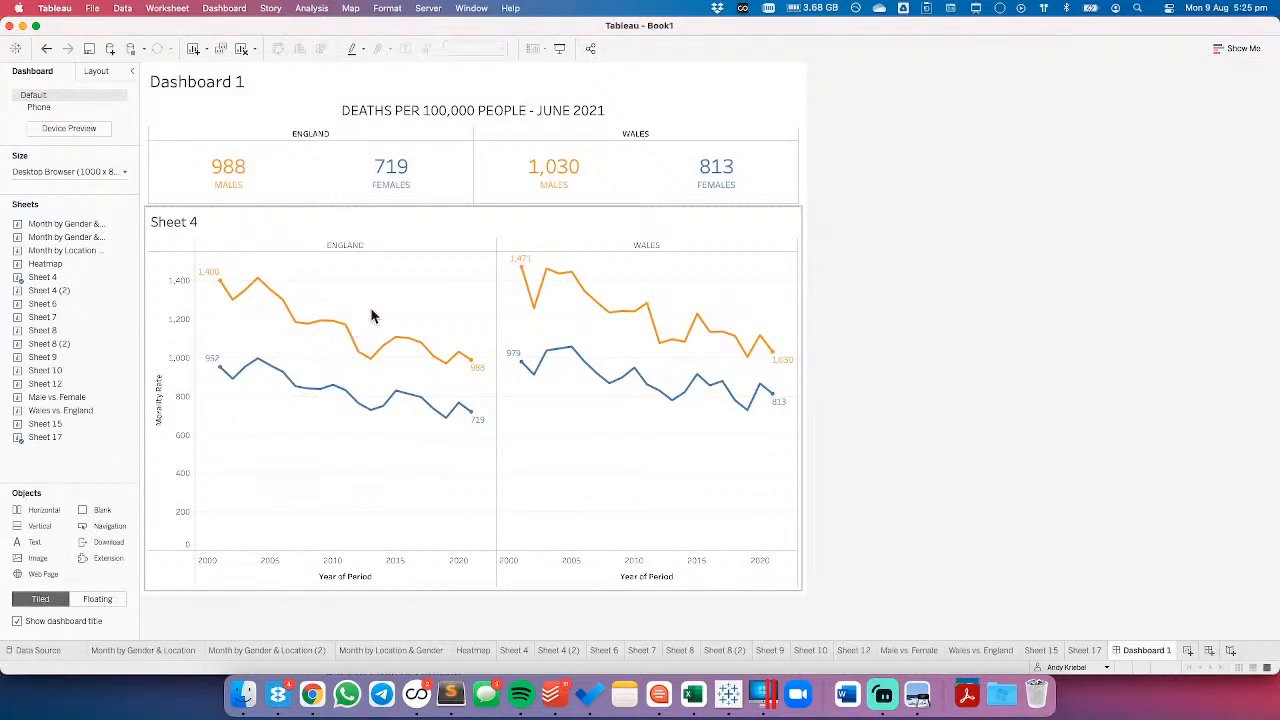
- Switch to Chrome, read the bulletin's section on death registrations and the overall mortality rate for June 2021, and return to Tableau
key("super+Tab")
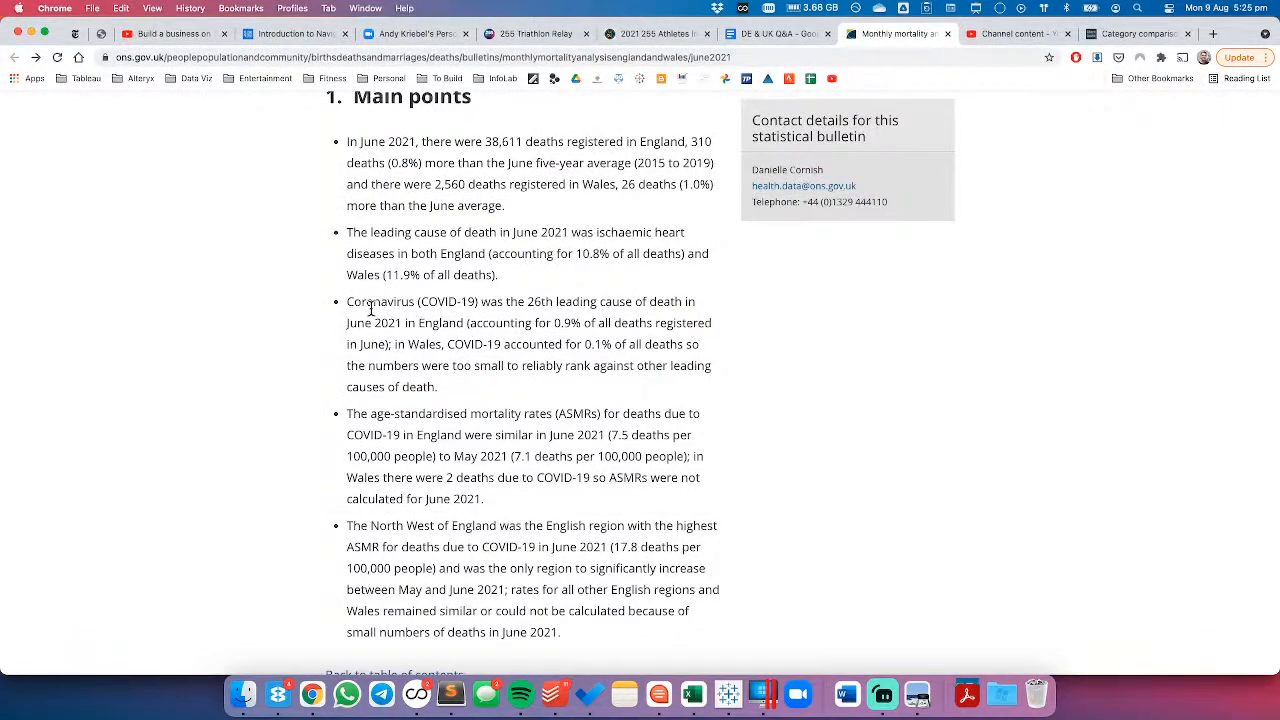
scroll(306, 410, "down", 5)
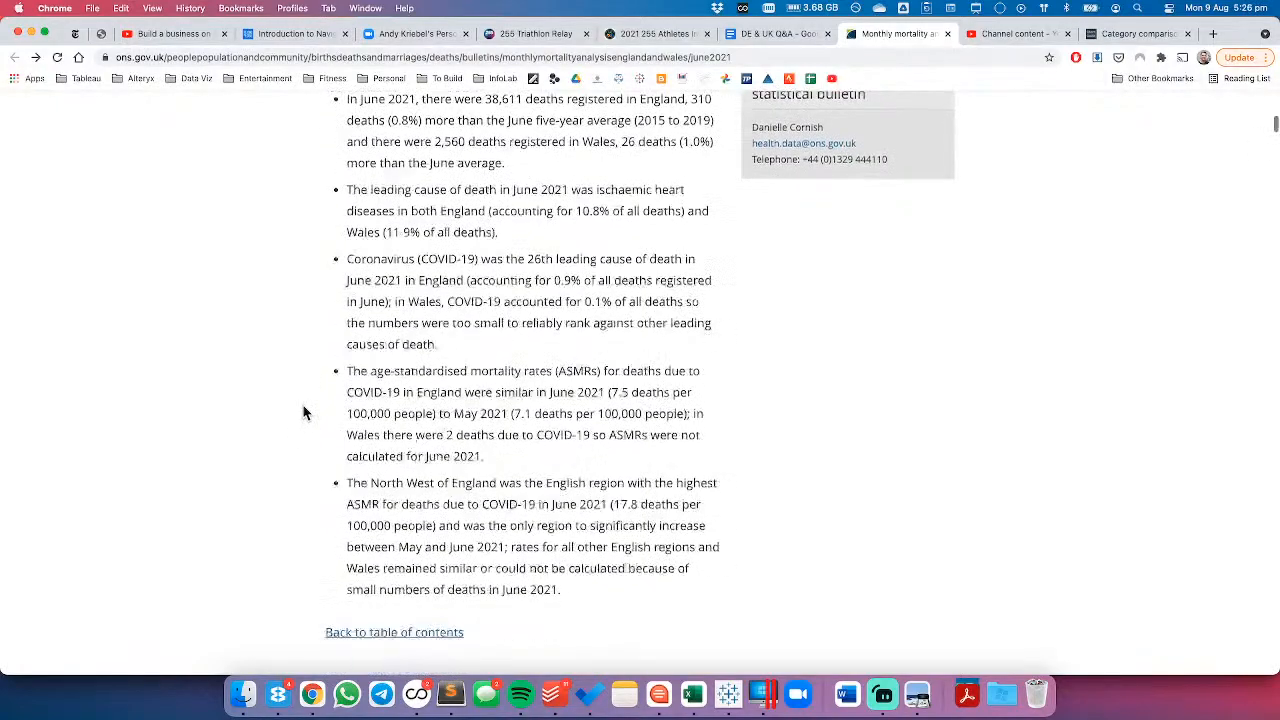
scroll(306, 412, "down", 6)
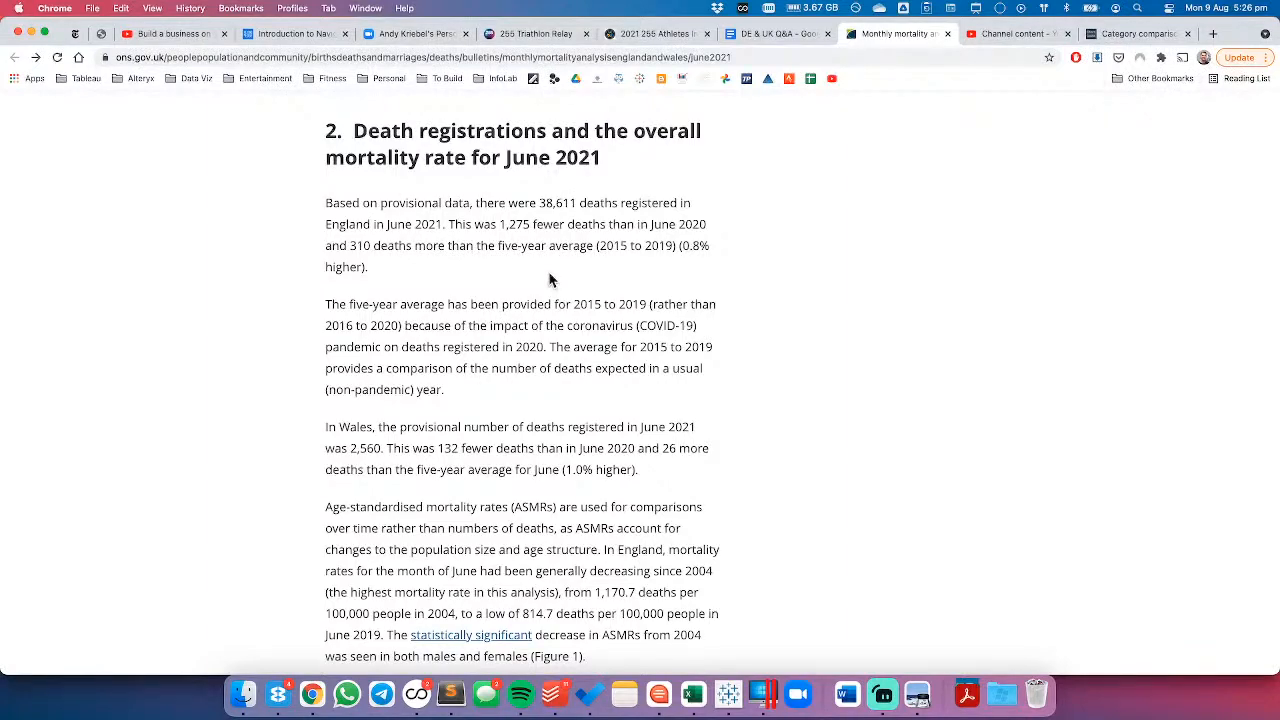
key("super+Tab")
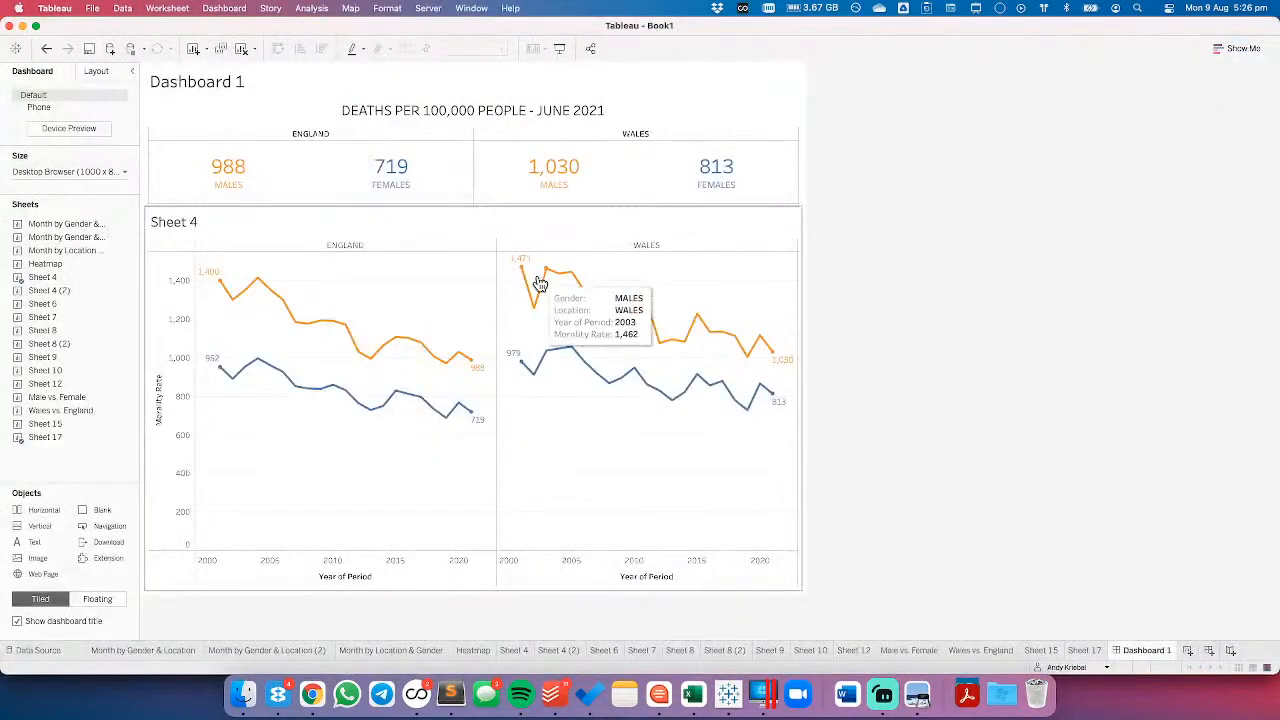
- Include 01/06/2020 in Sheet 17's Period filter and add YEAR(Period) to its rows
left_click(667, 116)
left_click(808, 119)
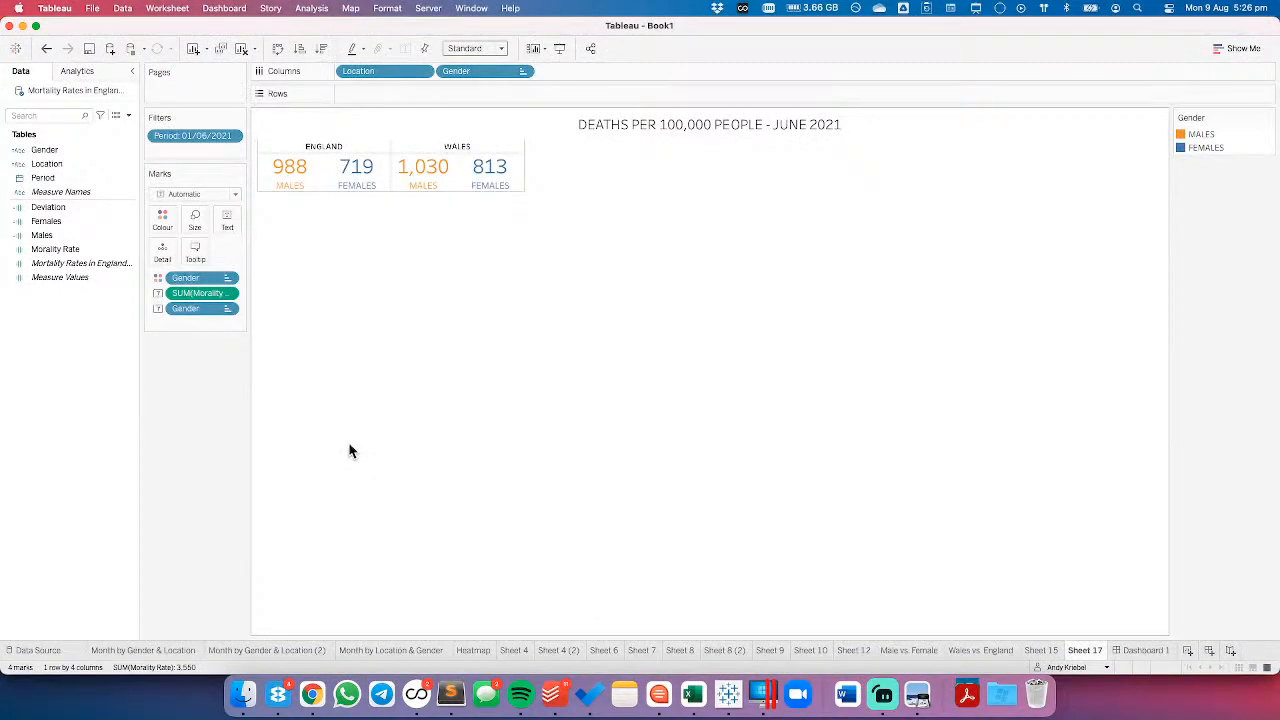
left_click(231, 136)
left_click(211, 153)
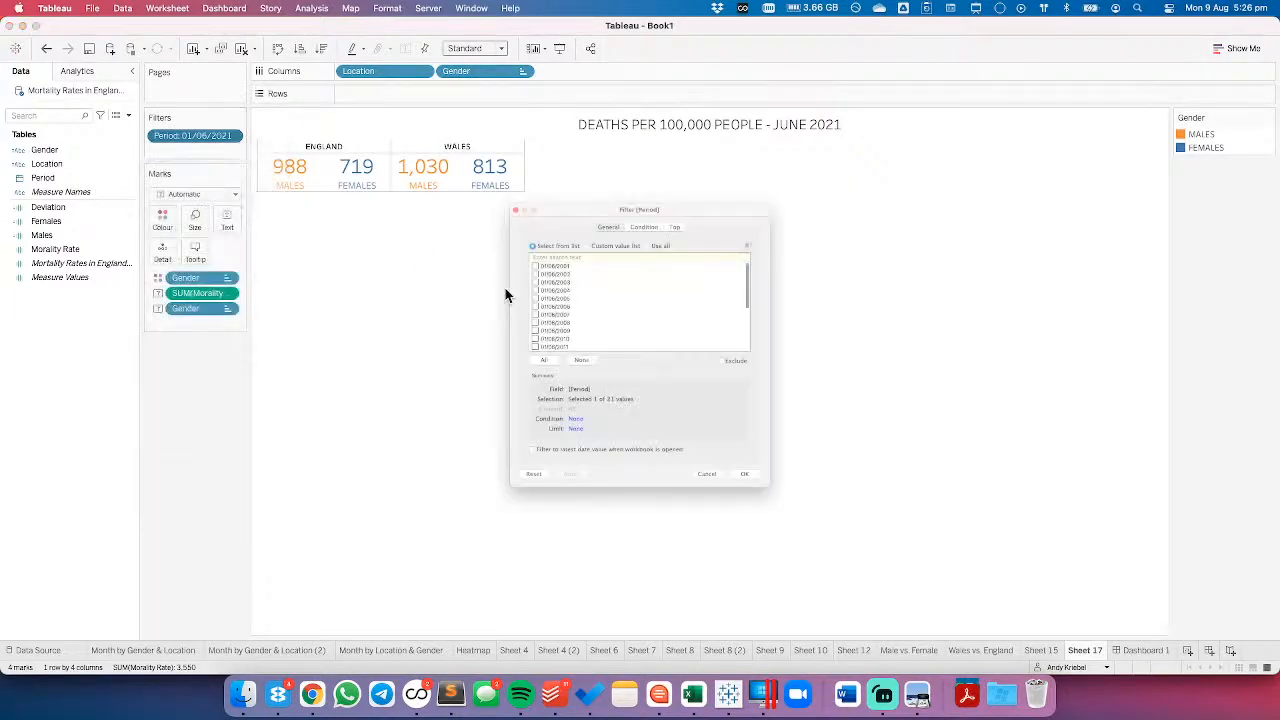
scroll(531, 327, "down", 5)
left_click(485, 336)
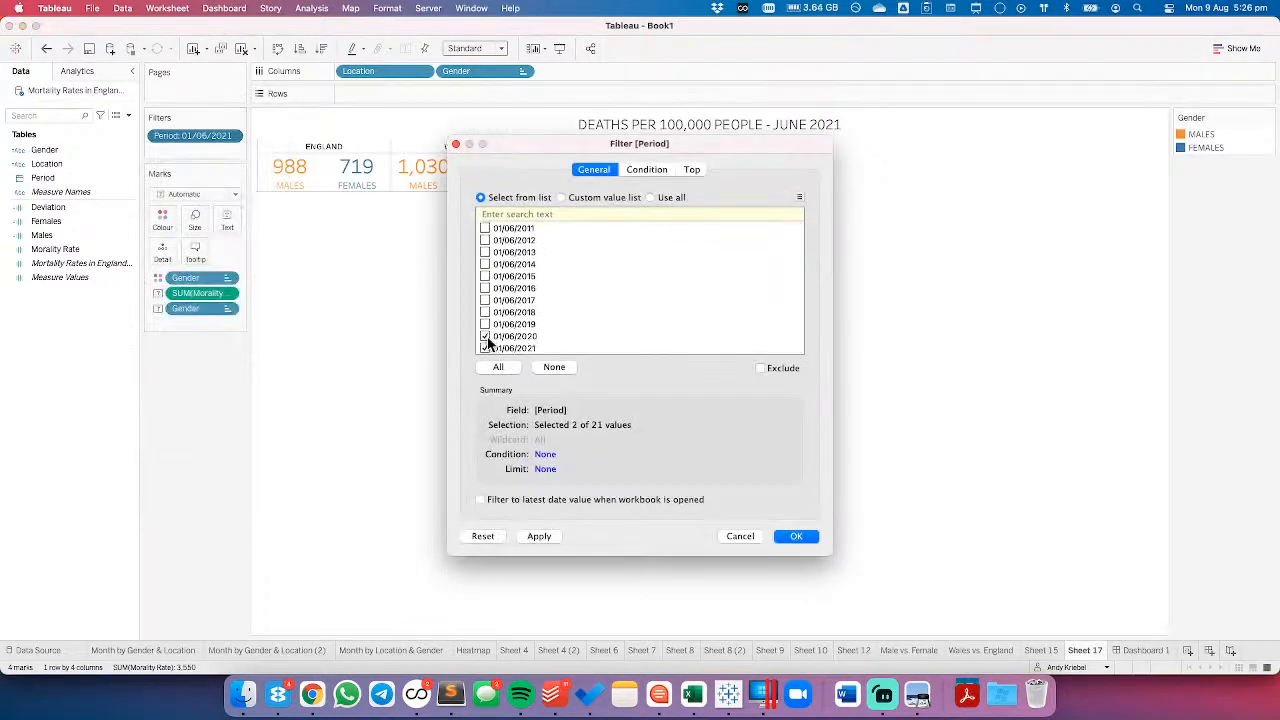
key("Return")
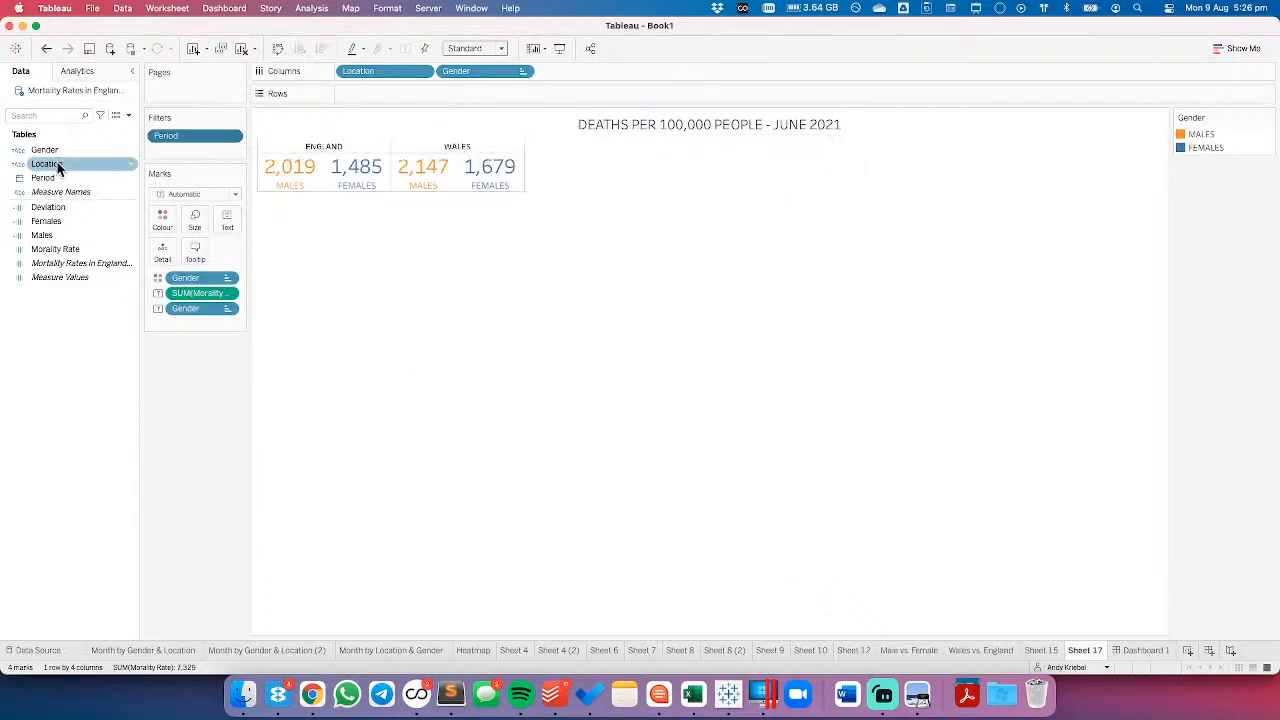
left_click_drag(55, 177, 380, 96)
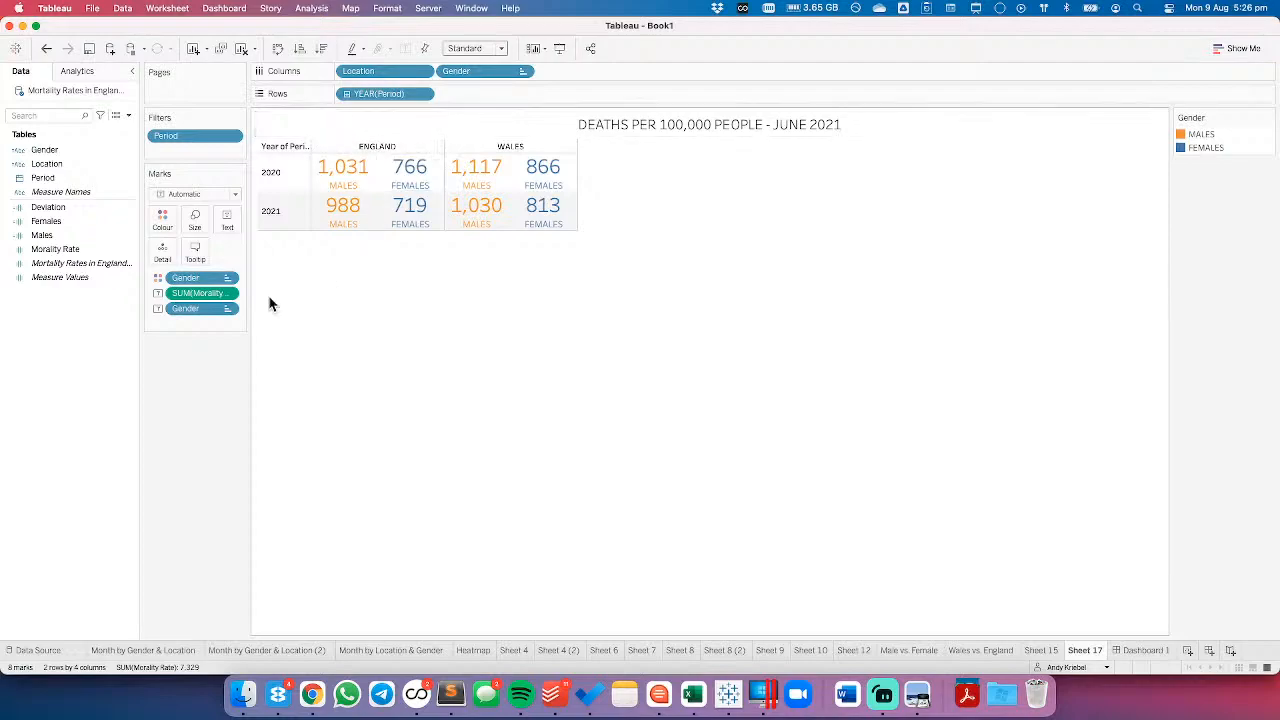
left_click(89, 179)
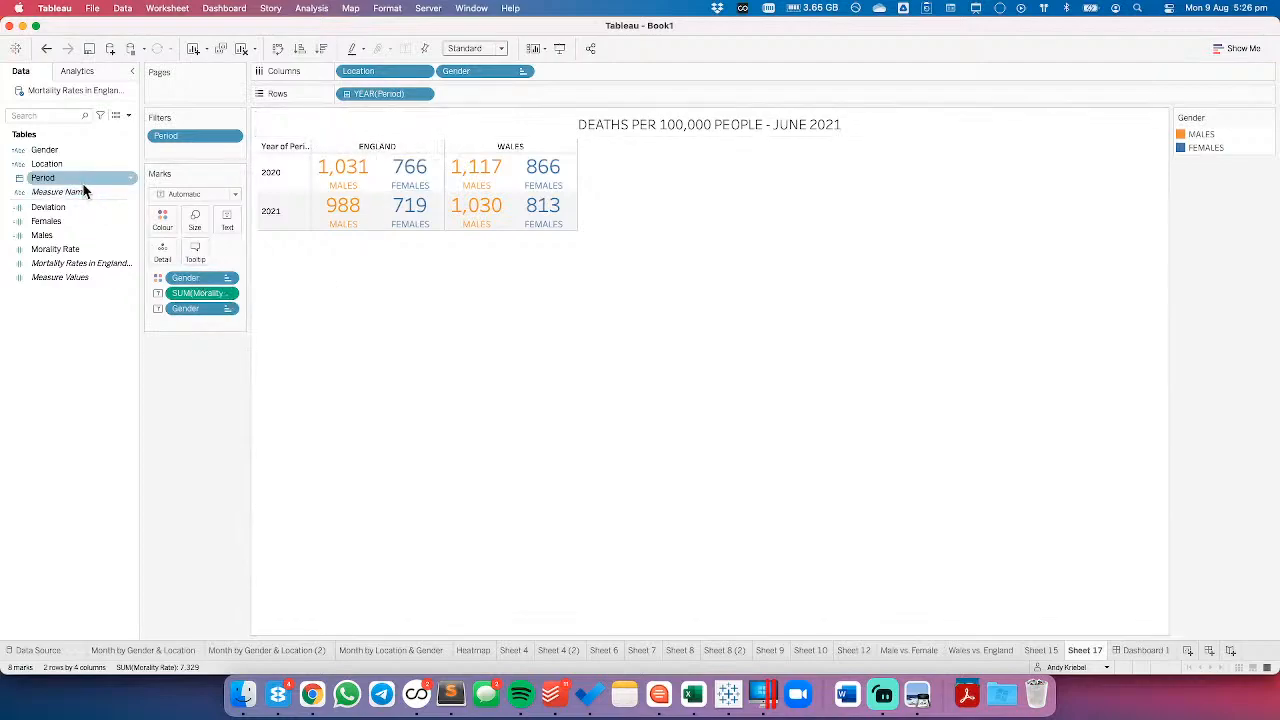
- Add Morality Rate to Sheet 17's rows with a Percent Difference From table calculation, checking the ONS bulletin in Chrome along the way
left_click(67, 222)
left_click_drag(62, 249, 484, 97)
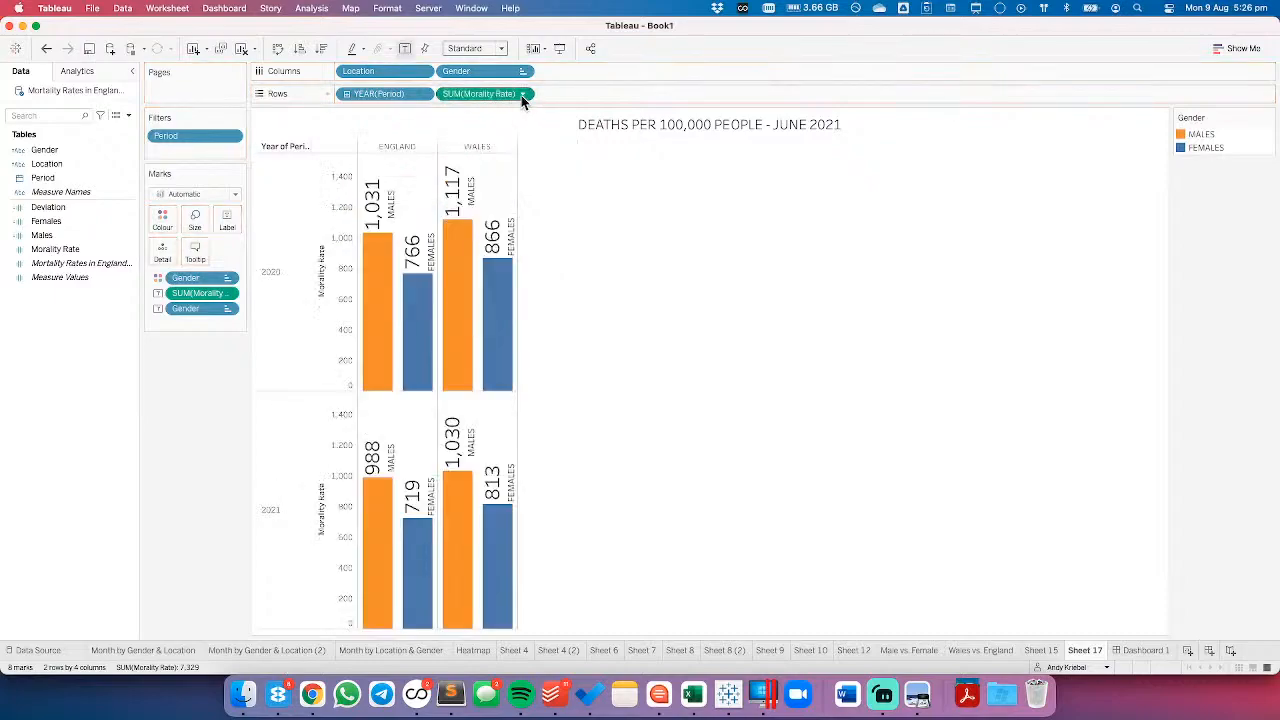
left_click(521, 94)
left_click(500, 289)
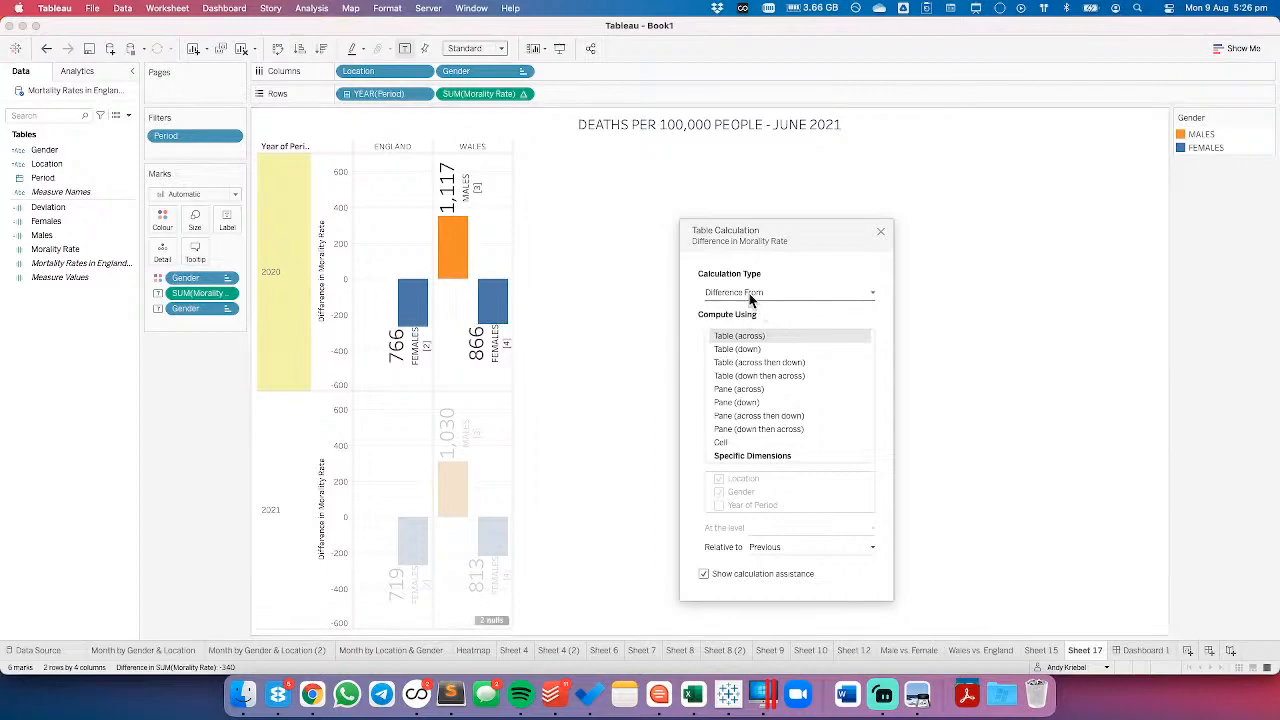
key("super+Tab")
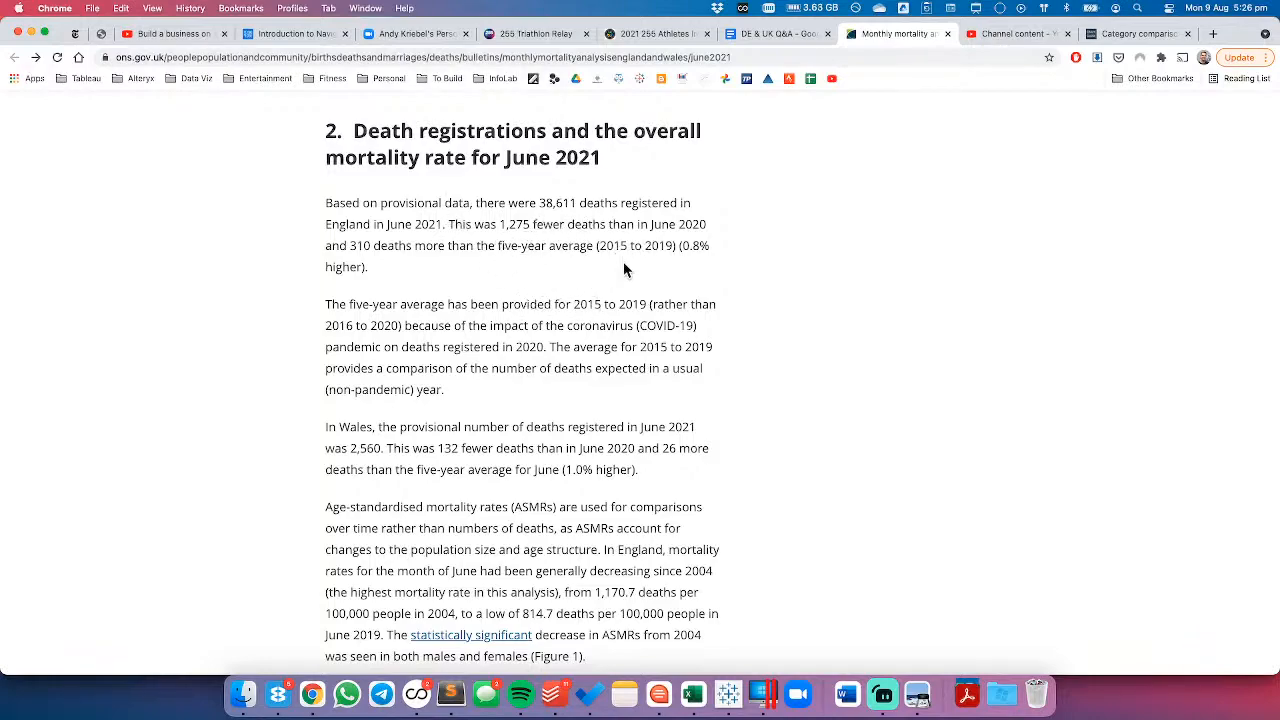
key("super+Tab")
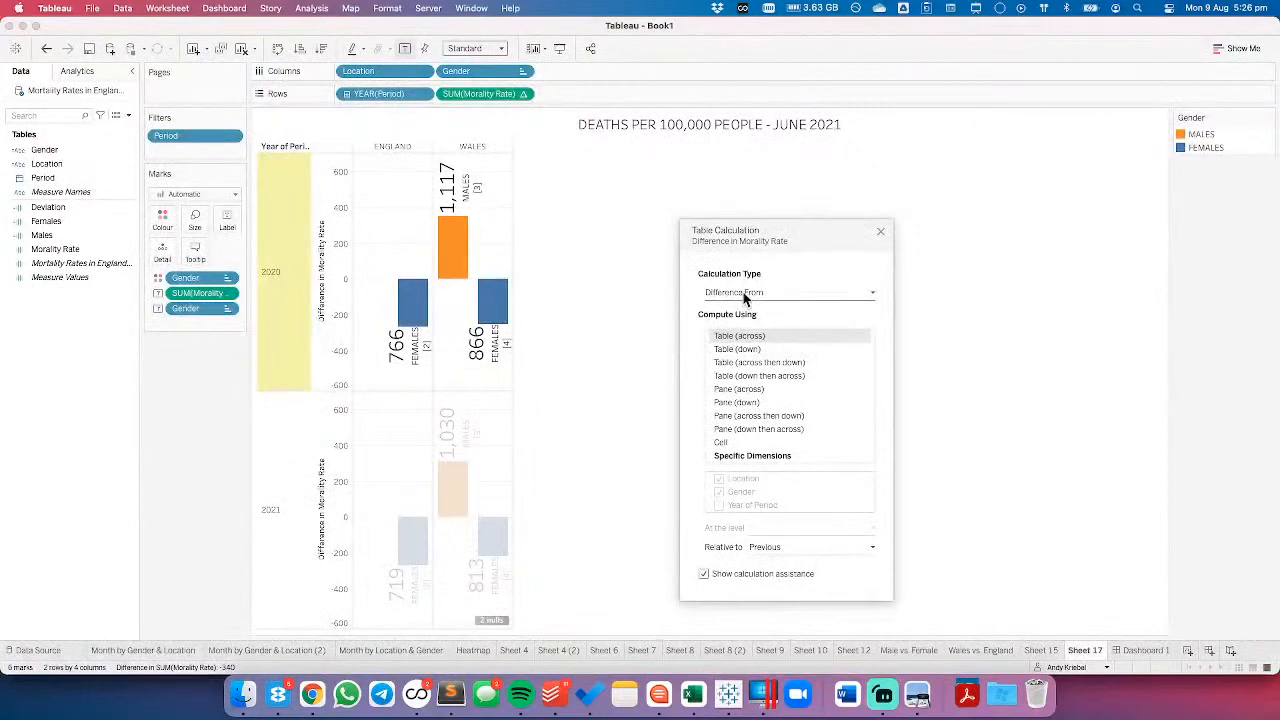
left_click(743, 294)
left_click(740, 319)
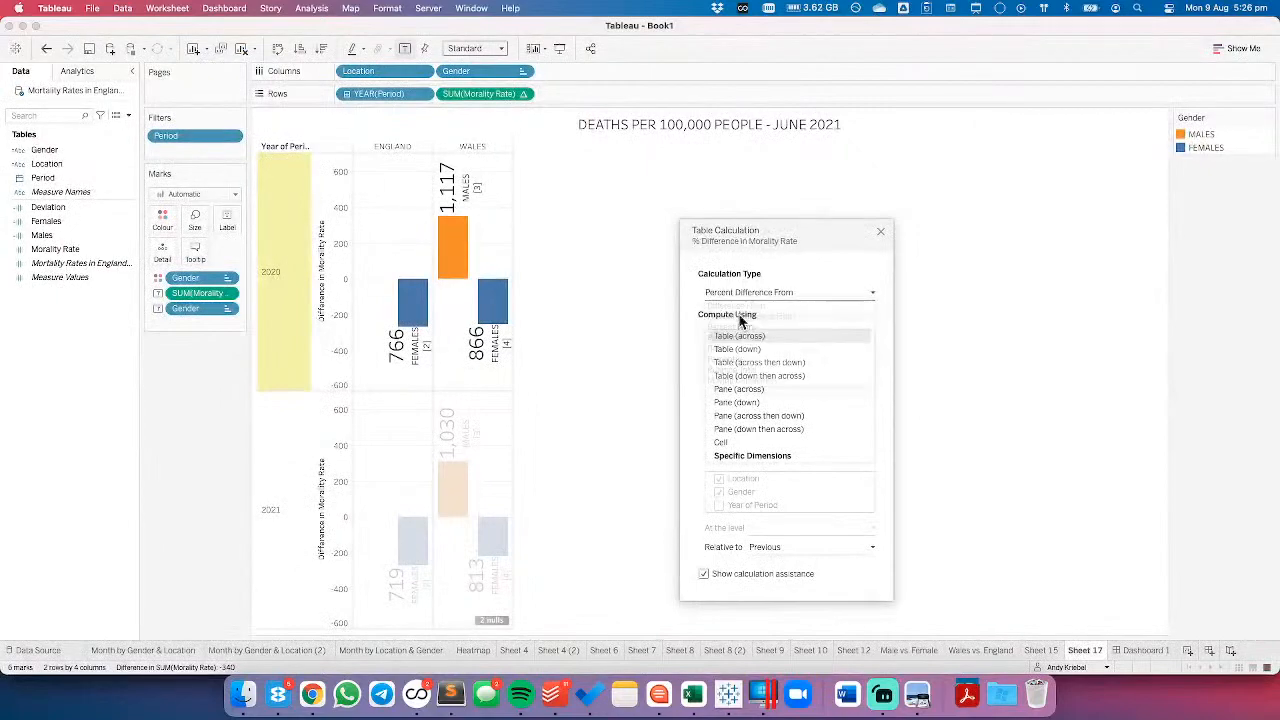
- Compute the percent difference along Year of Period only, relative to Last, and move the calculated measure from rows onto Text
left_click(743, 456)
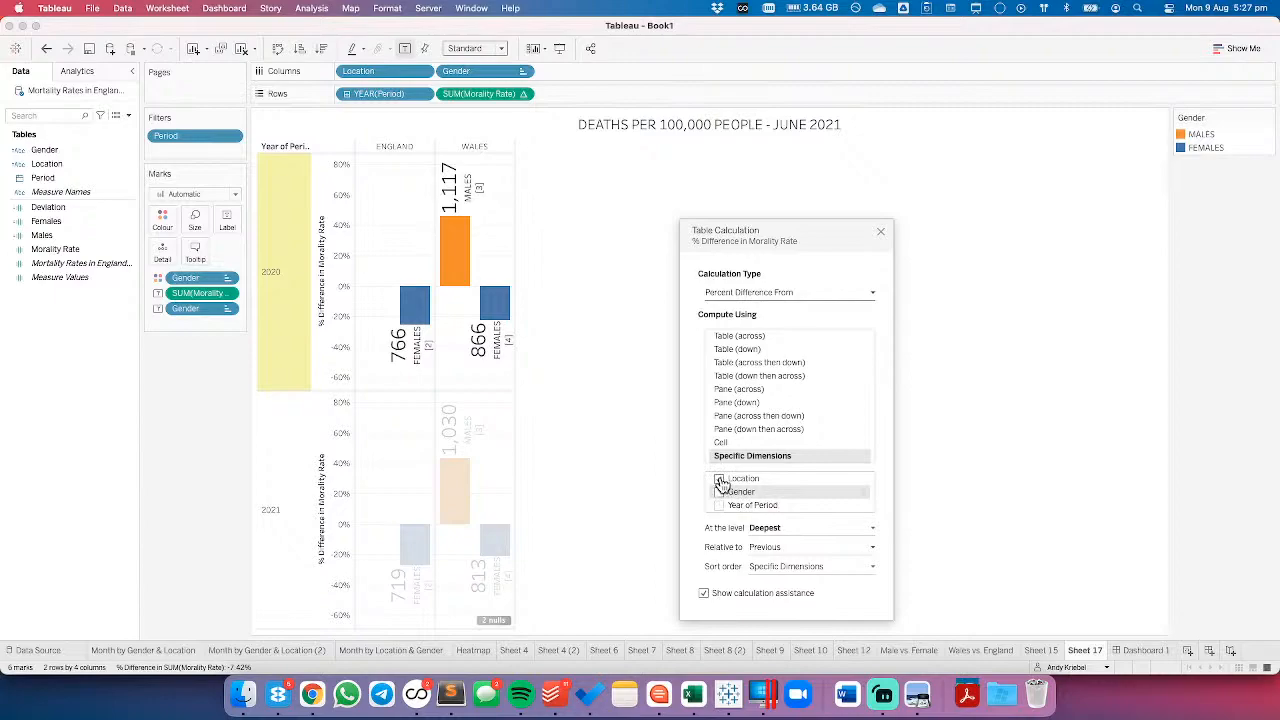
left_click(720, 480)
left_click(719, 505)
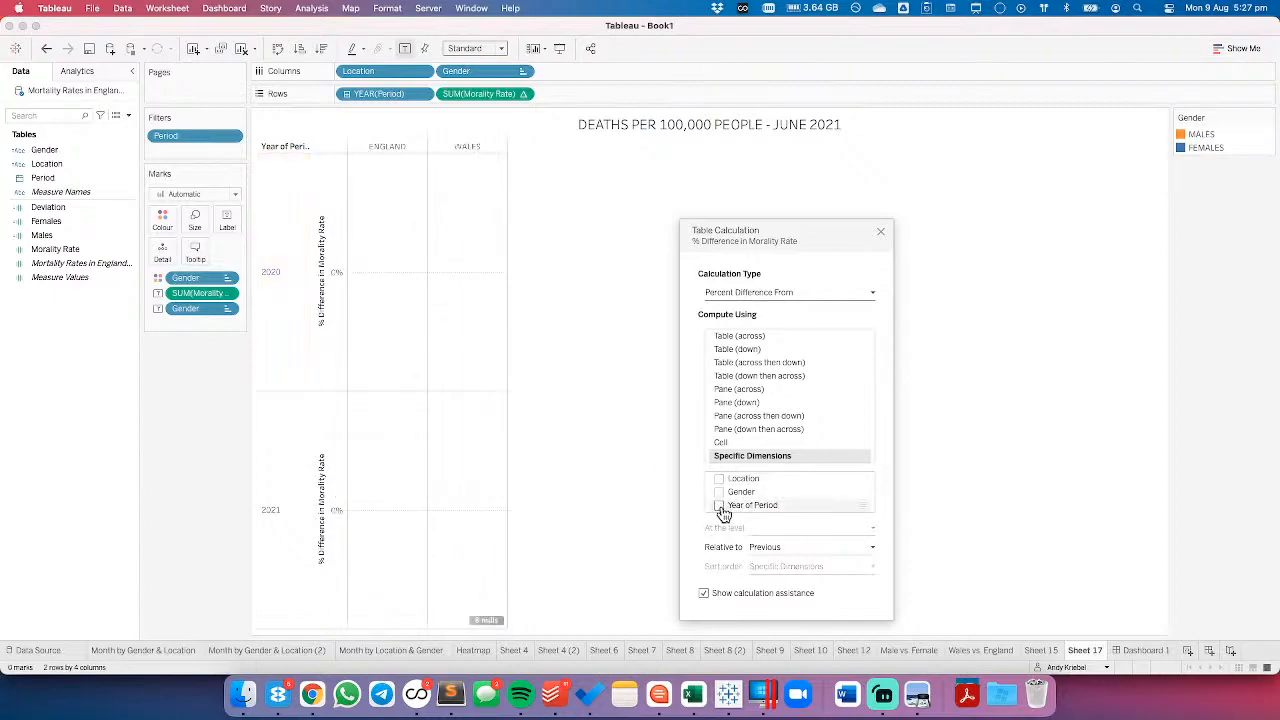
left_click(770, 549)
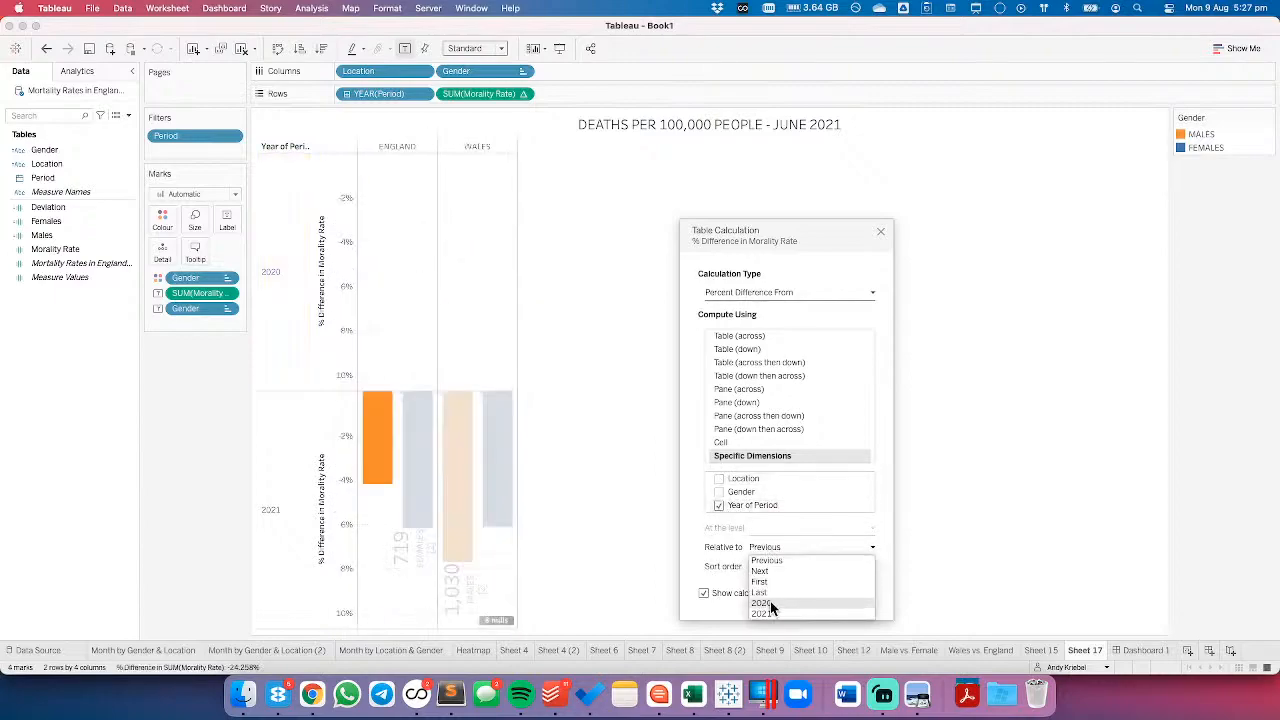
left_click(760, 592)
left_click(881, 234)
left_click_drag(481, 93, 227, 215)
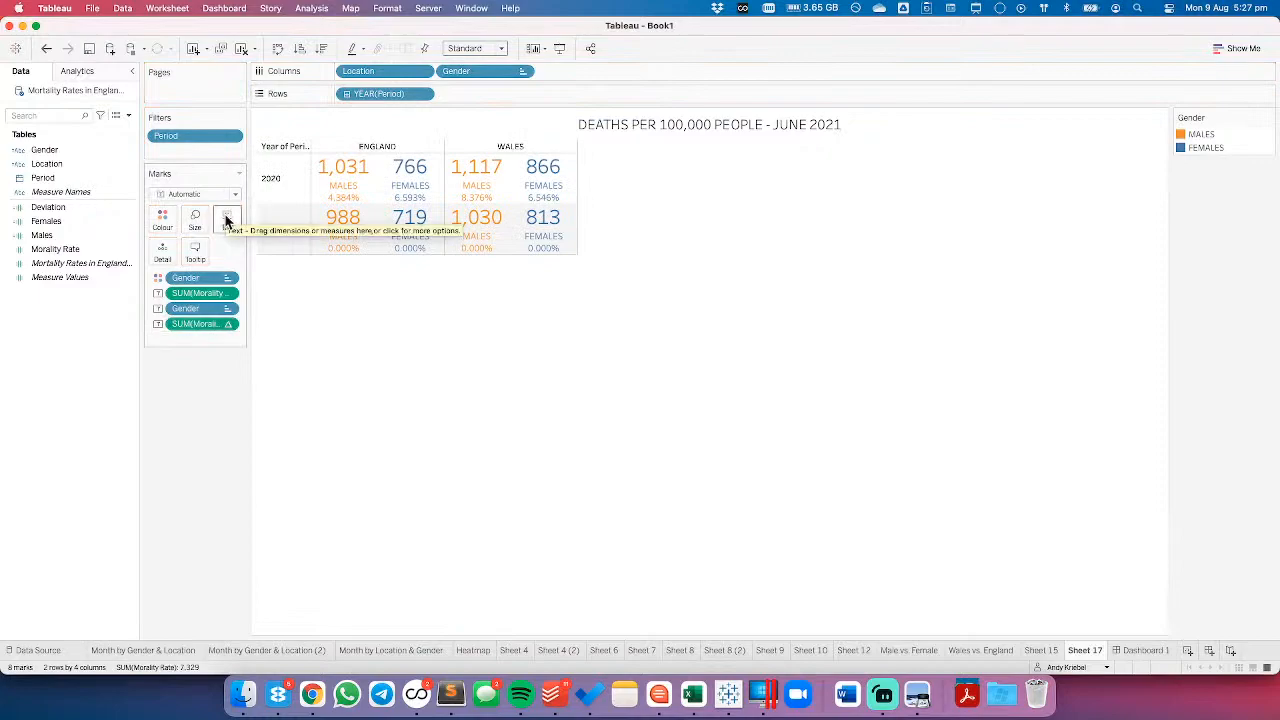
- Check the bulletin in Chrome, return to Tableau, and duplicate the Month by Gender & Location (2) sheet as a crosstab
key("super+Tab")
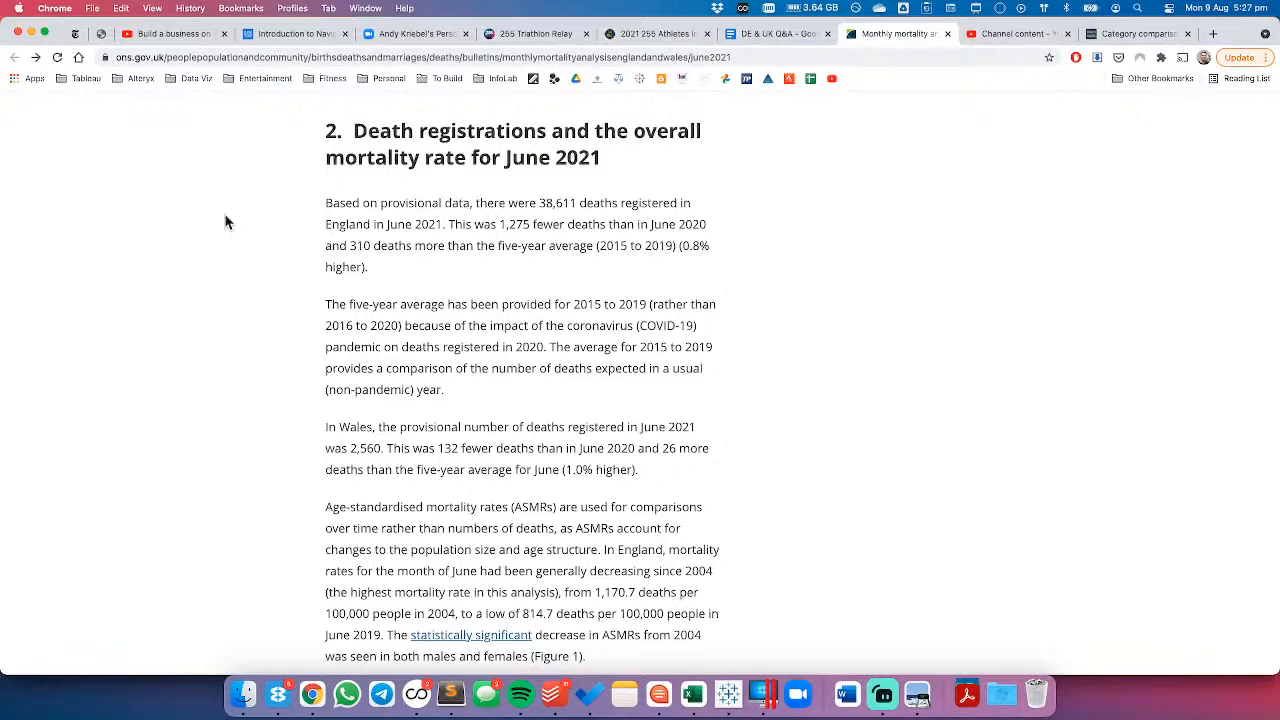
key("super+Tab")
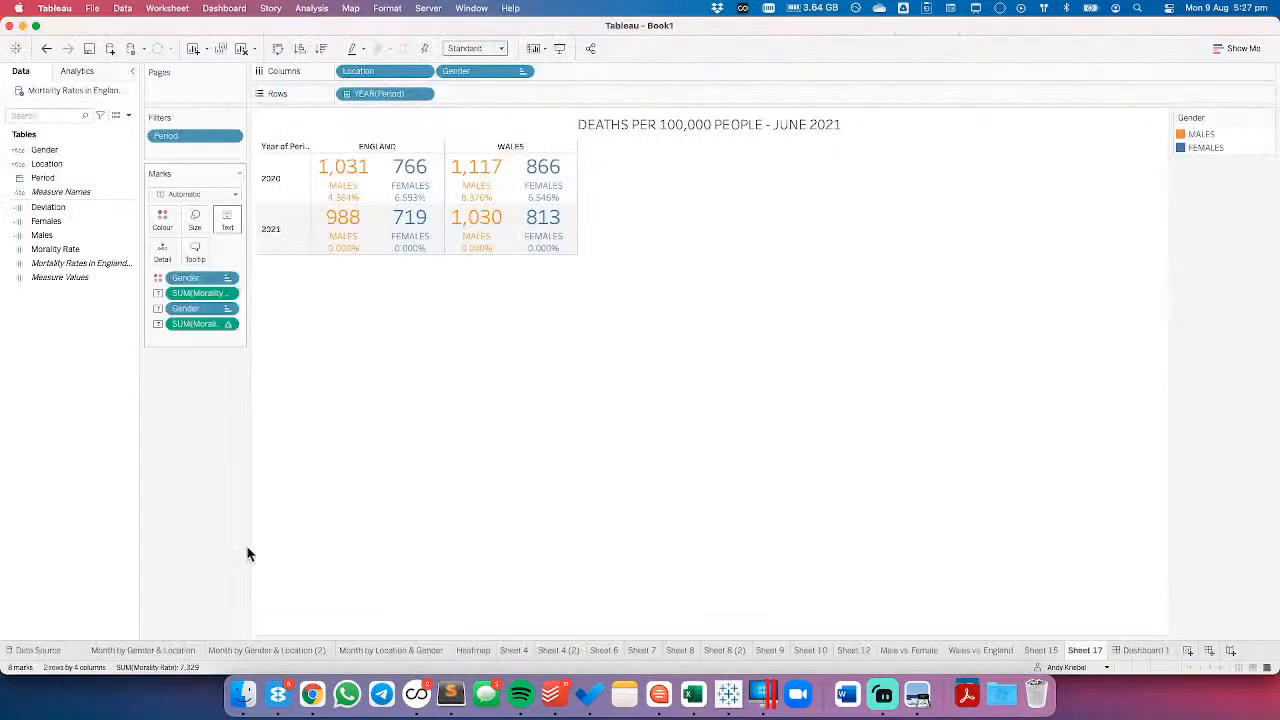
left_click(272, 649)
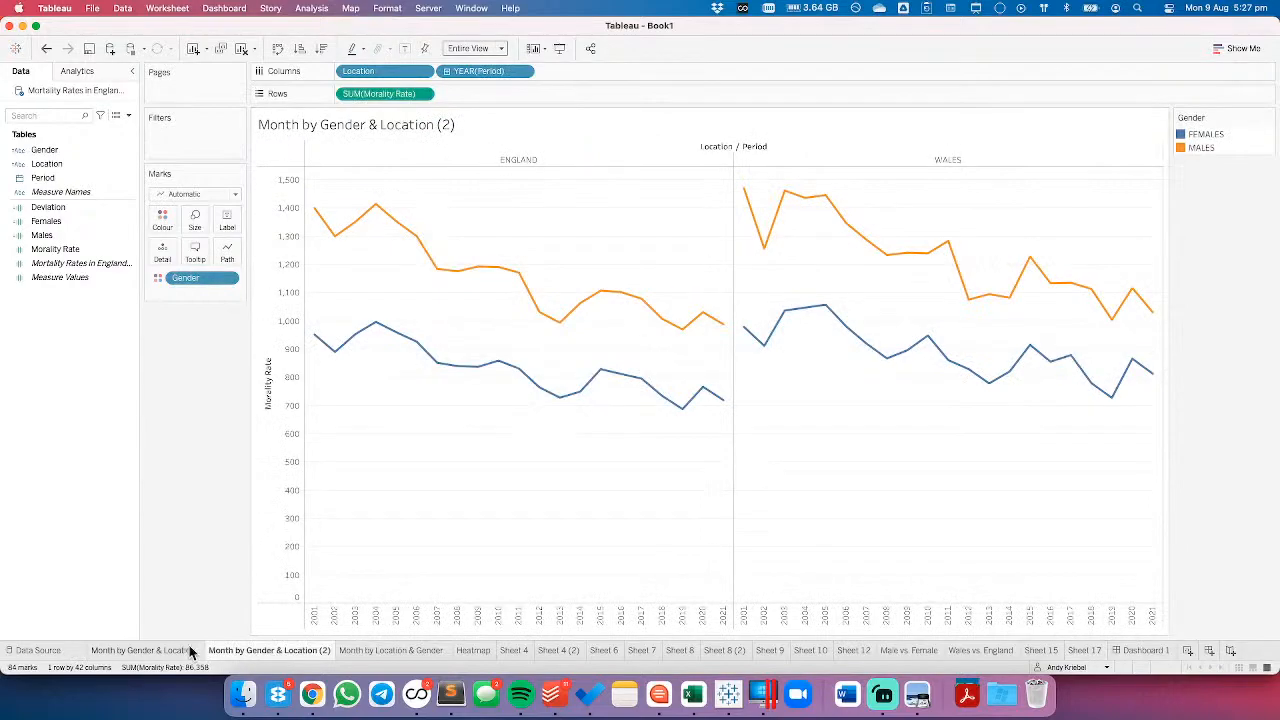
mouse_move(706, 319)
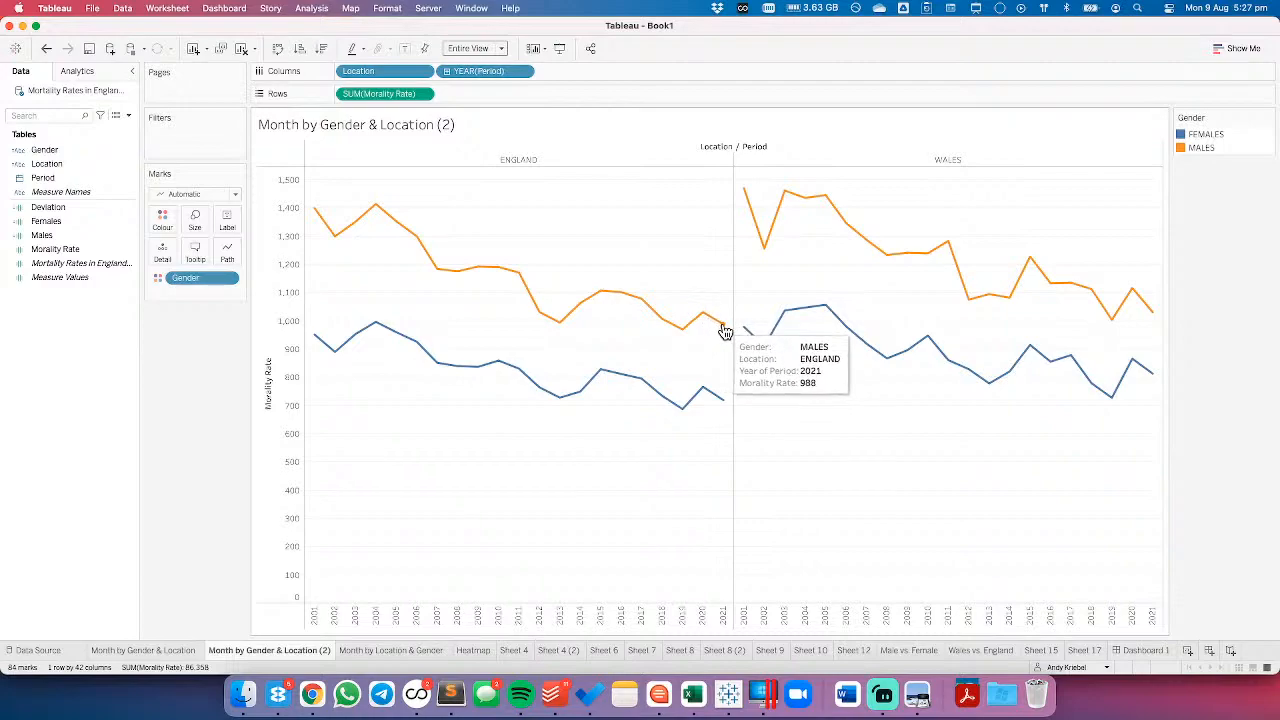
right_click(271, 655)
left_click(318, 545)
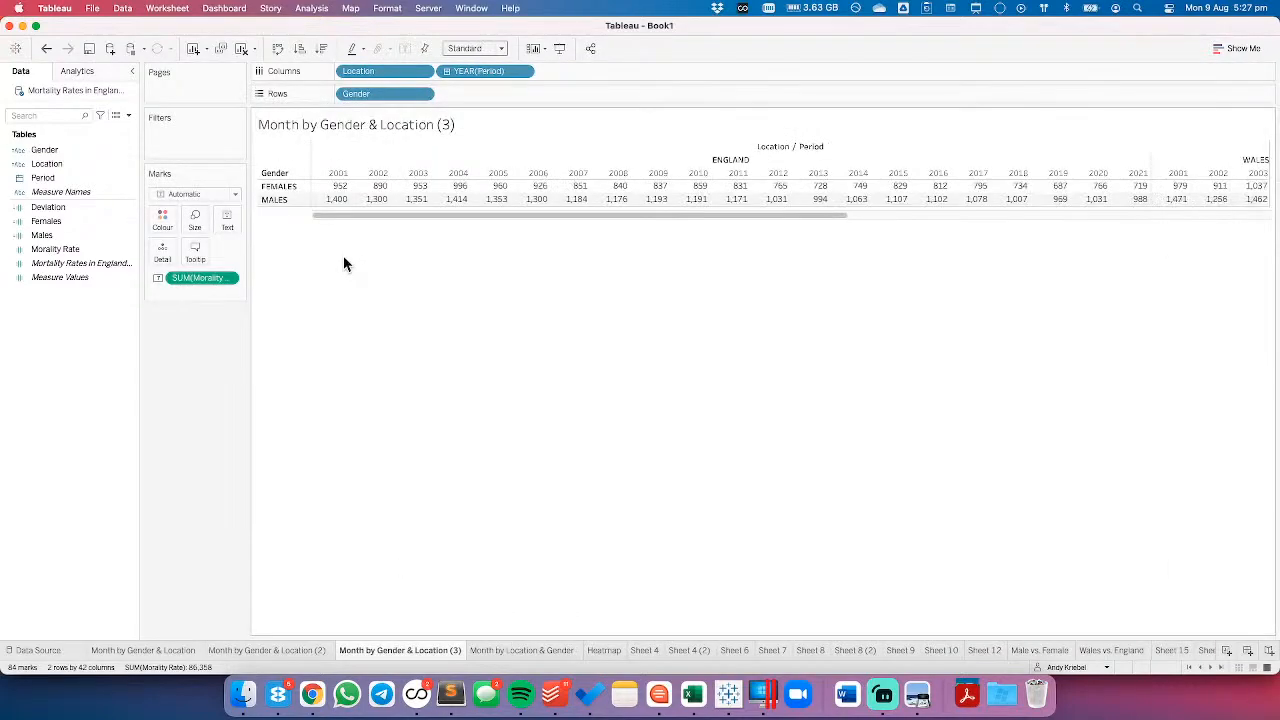
- Apply a Percent Difference From table calculation, computed using Table (down), to the crosstab's Morality Rate
left_click(224, 280)
left_click(444, 385)
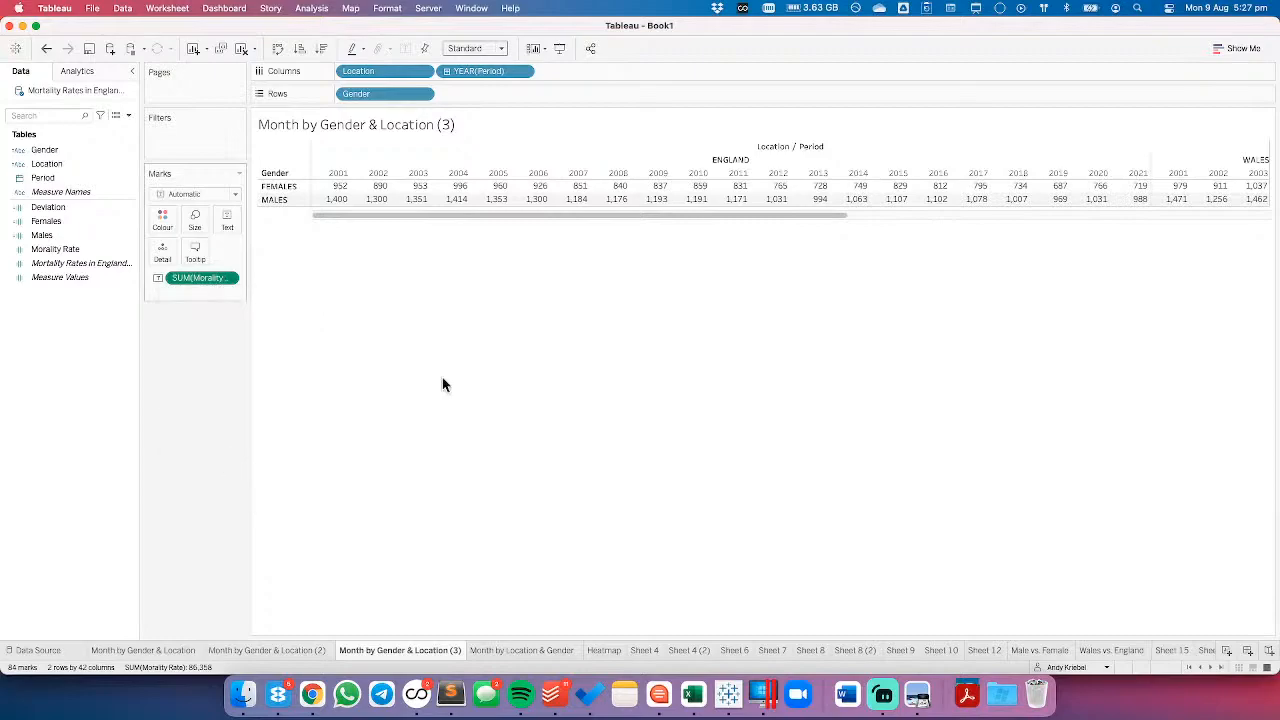
left_click(722, 293)
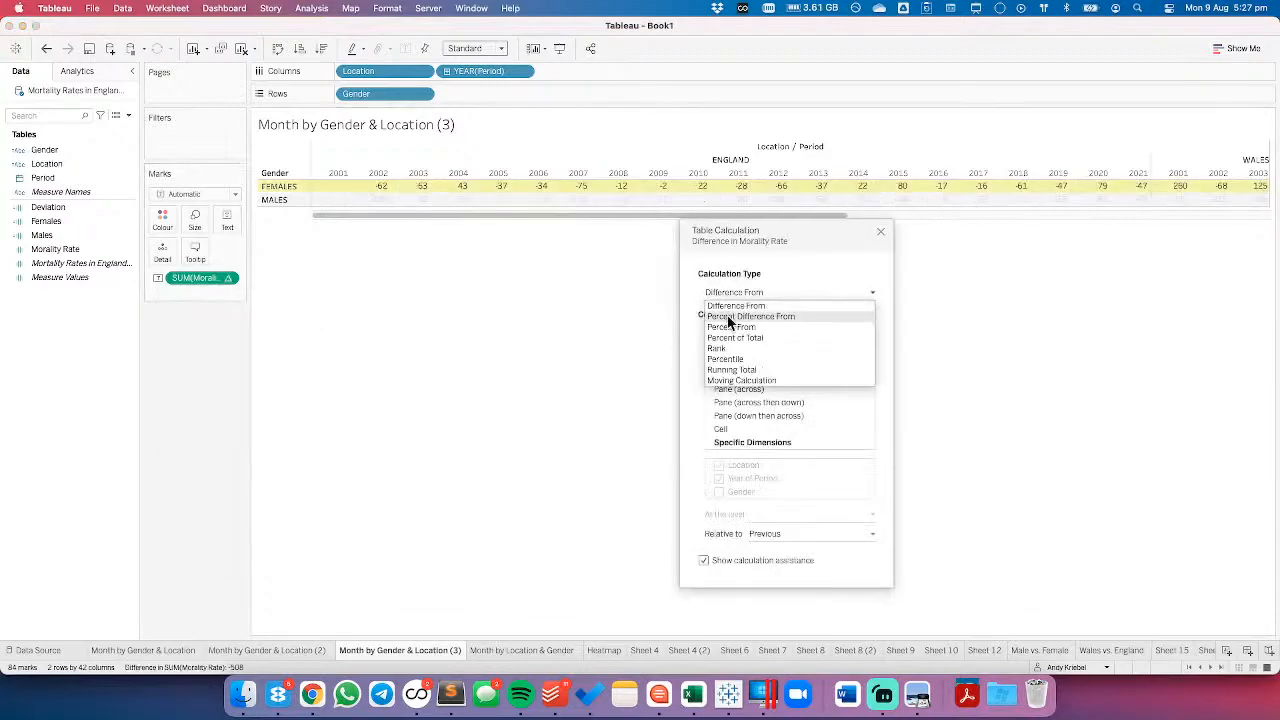
left_click(730, 317)
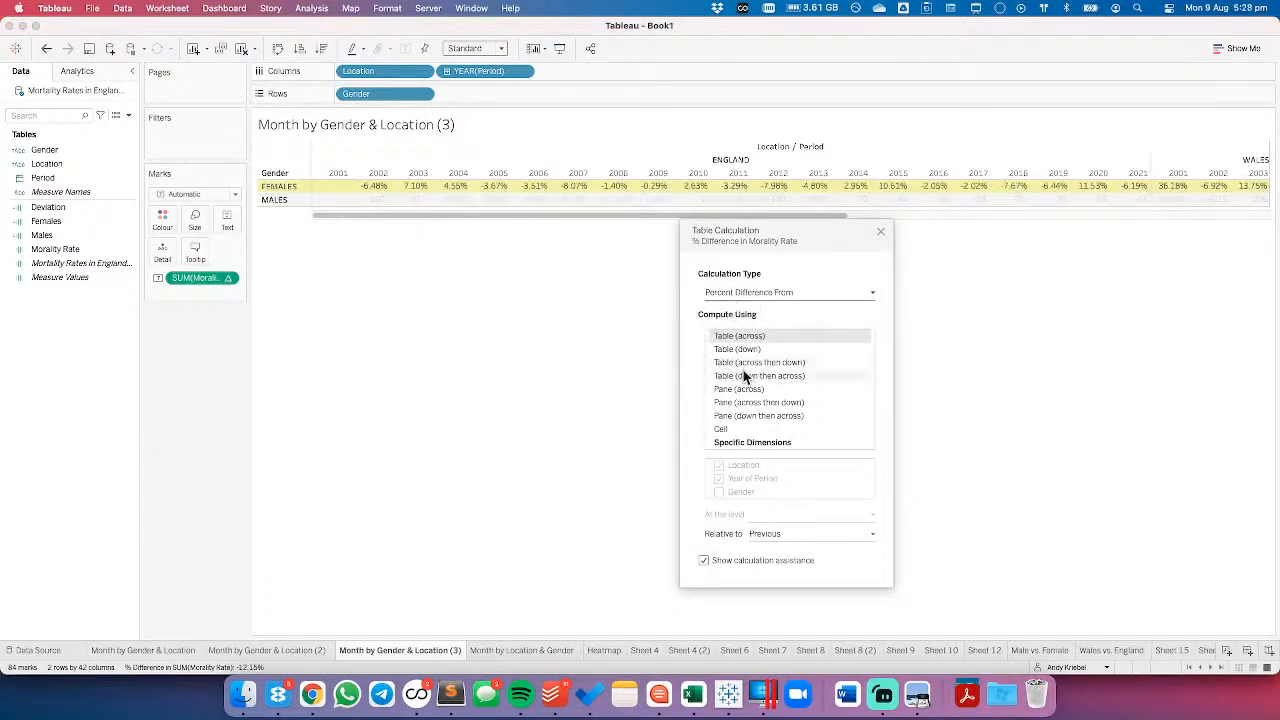
left_click(738, 349)
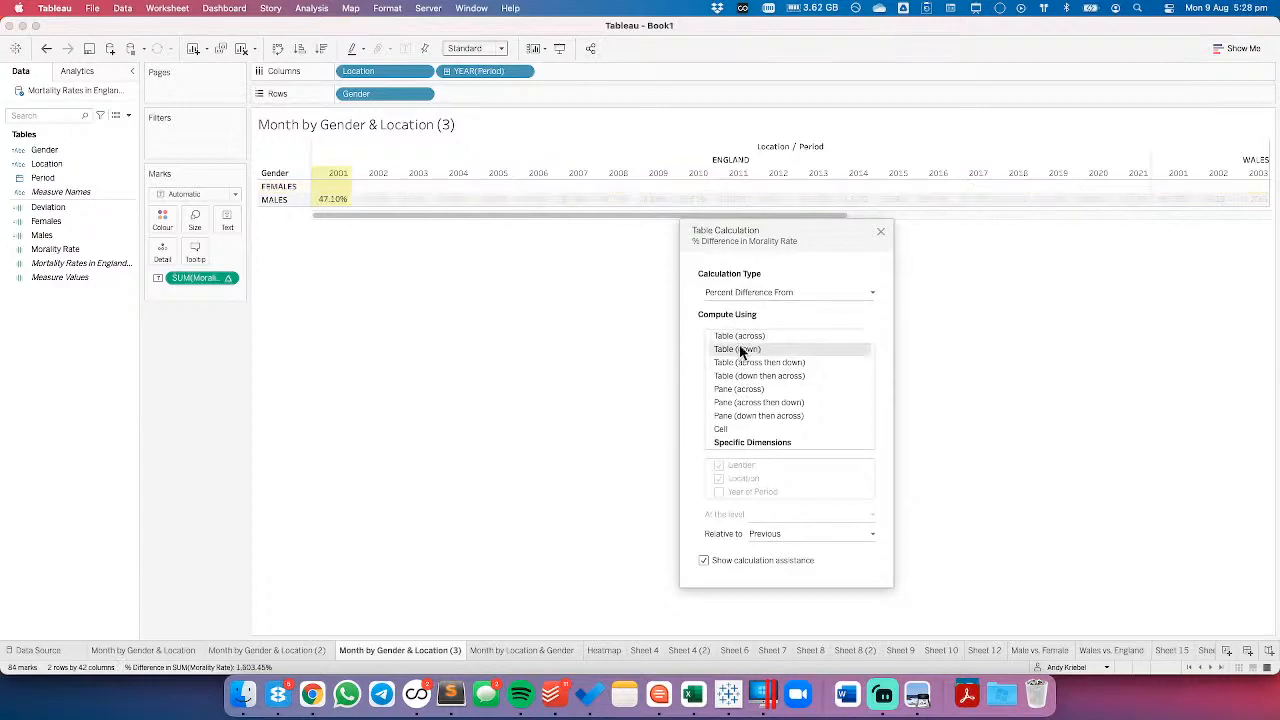
left_click(881, 233)
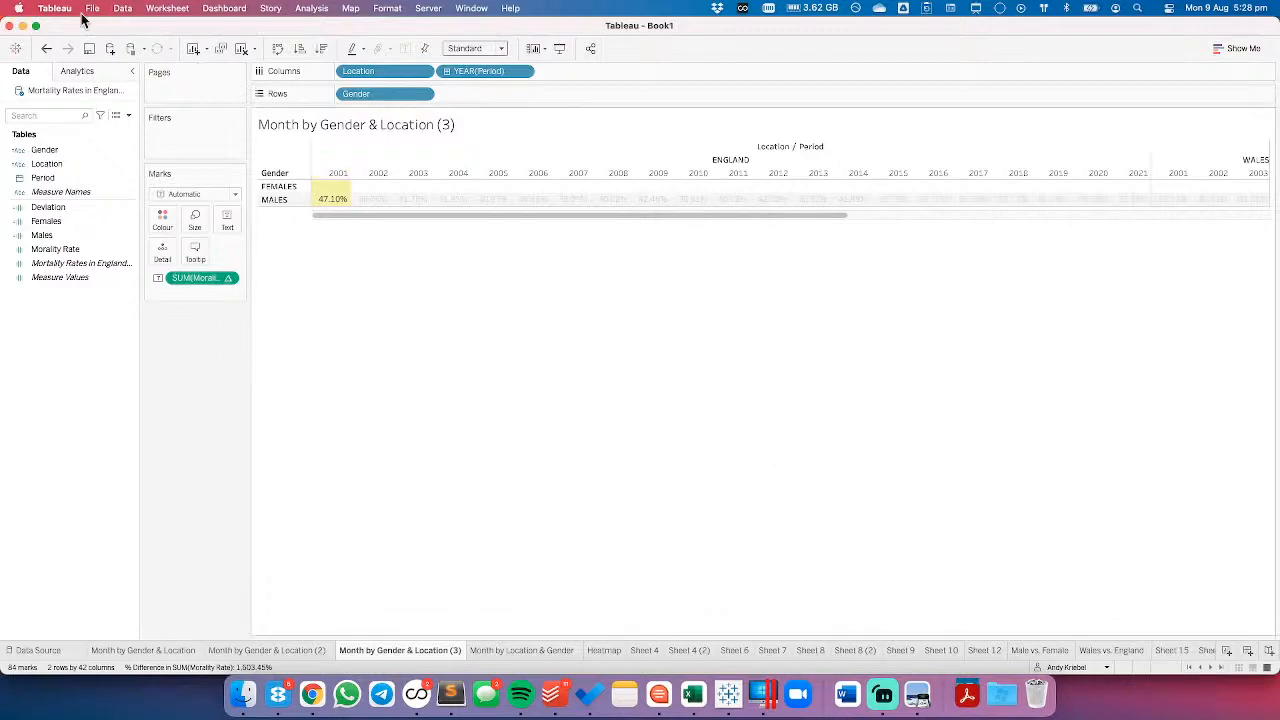
- Move Location from columns to rows ahead of Gender and compute the percent difference using Pane (down)
left_click_drag(359, 70, 346, 94)
mouse_move(457, 91)
left_mouse_down()
mouse_move(340, 72)
mouse_move(467, 107)
left_mouse_up()
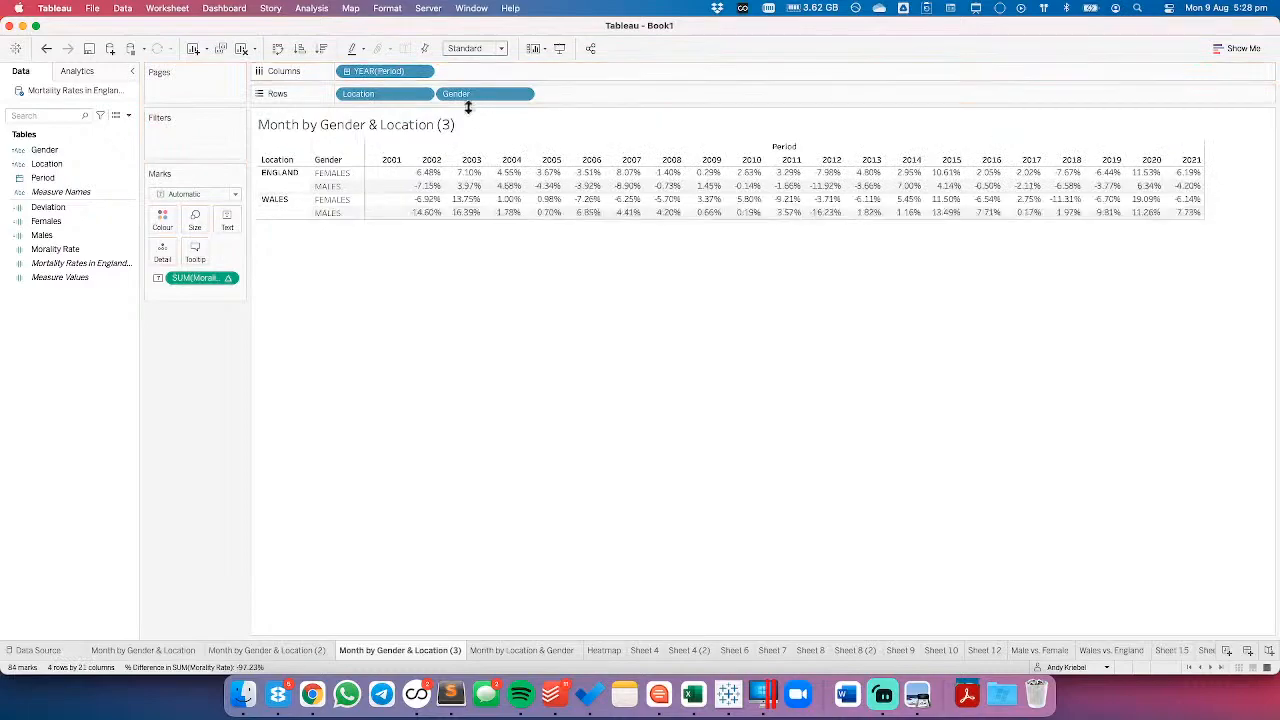
left_click(229, 278)
left_click(222, 480)
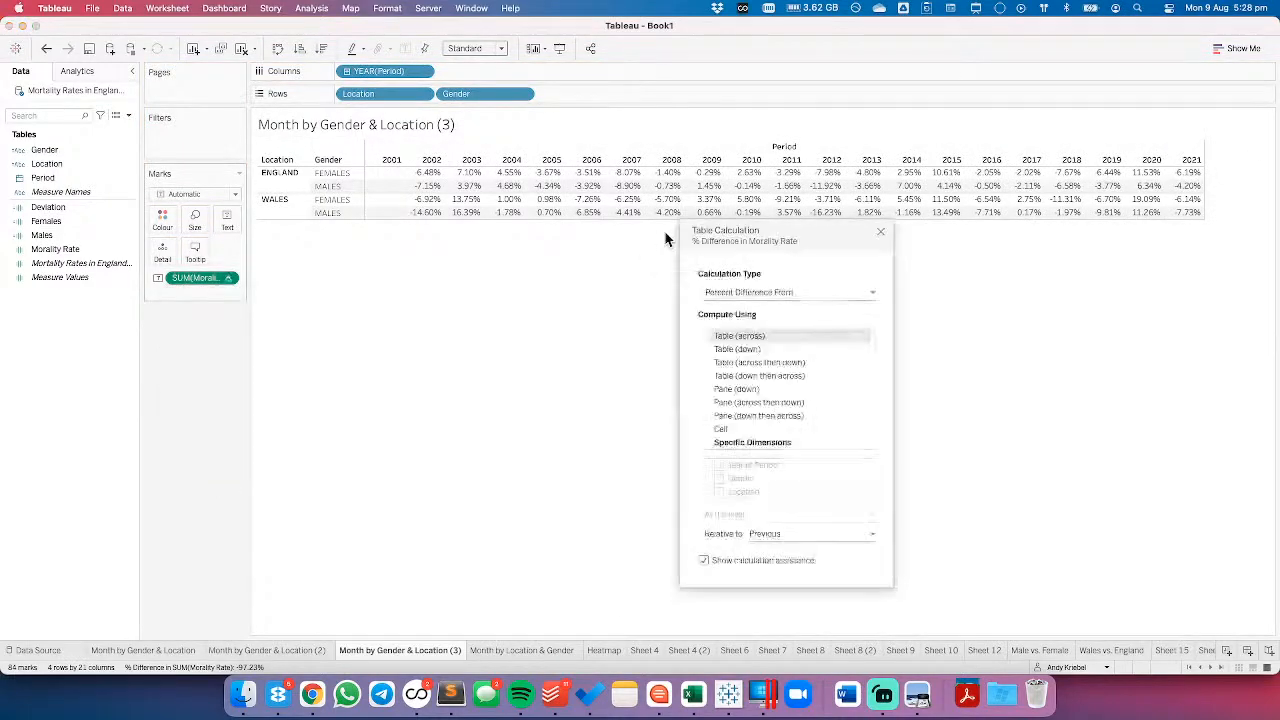
left_click(734, 390)
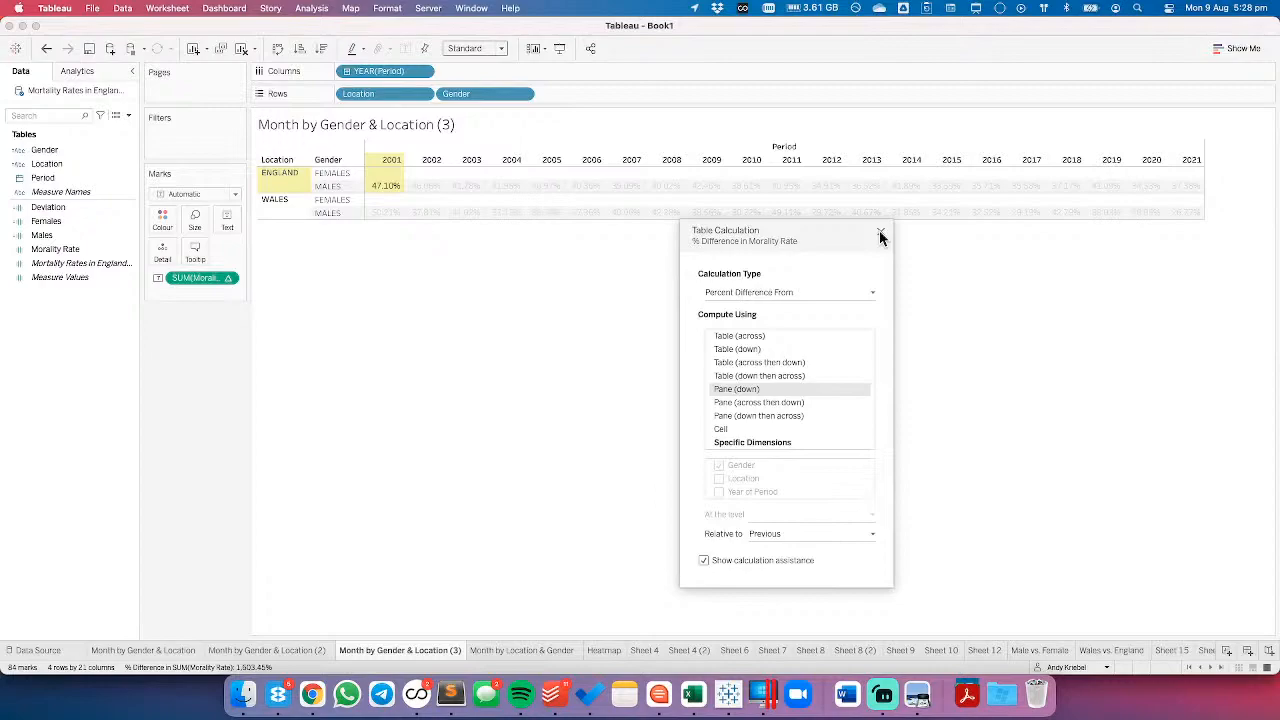
- Look at the June 2021 bulletin in Chrome, return to Tableau, and close the table calculation settings
key("super+Tab")
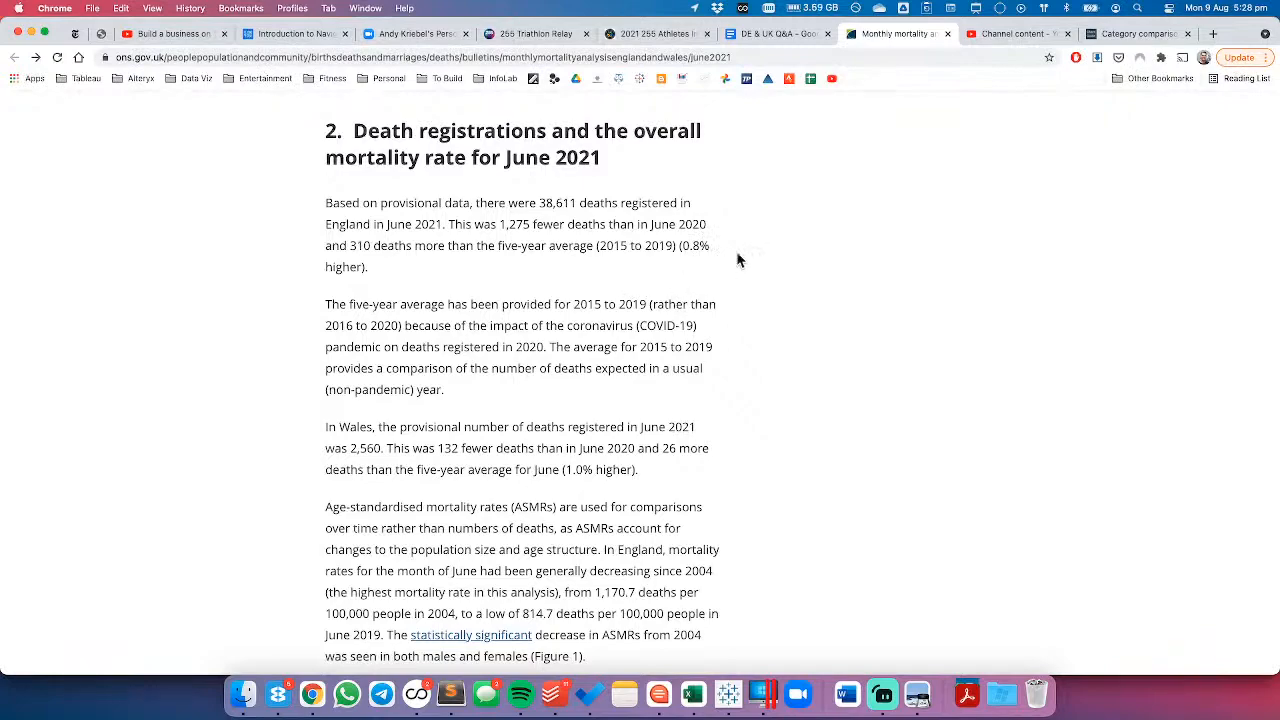
left_click(282, 693)
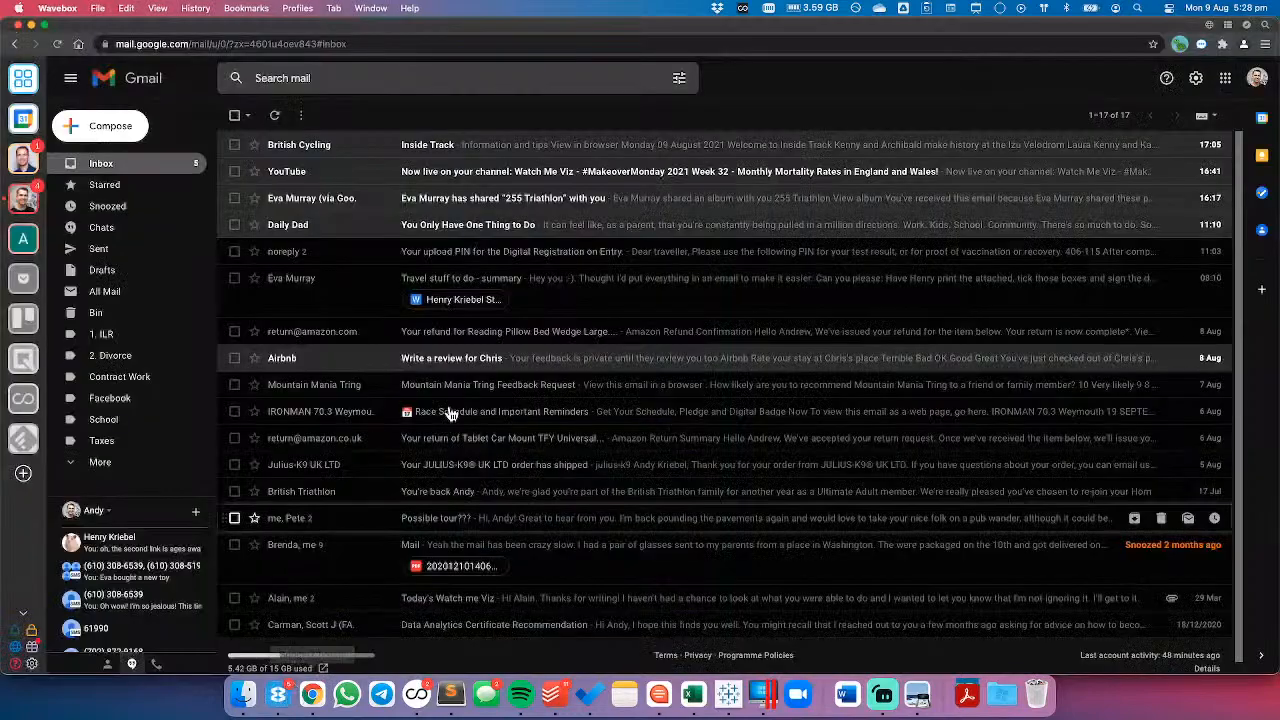
left_click(728, 693)
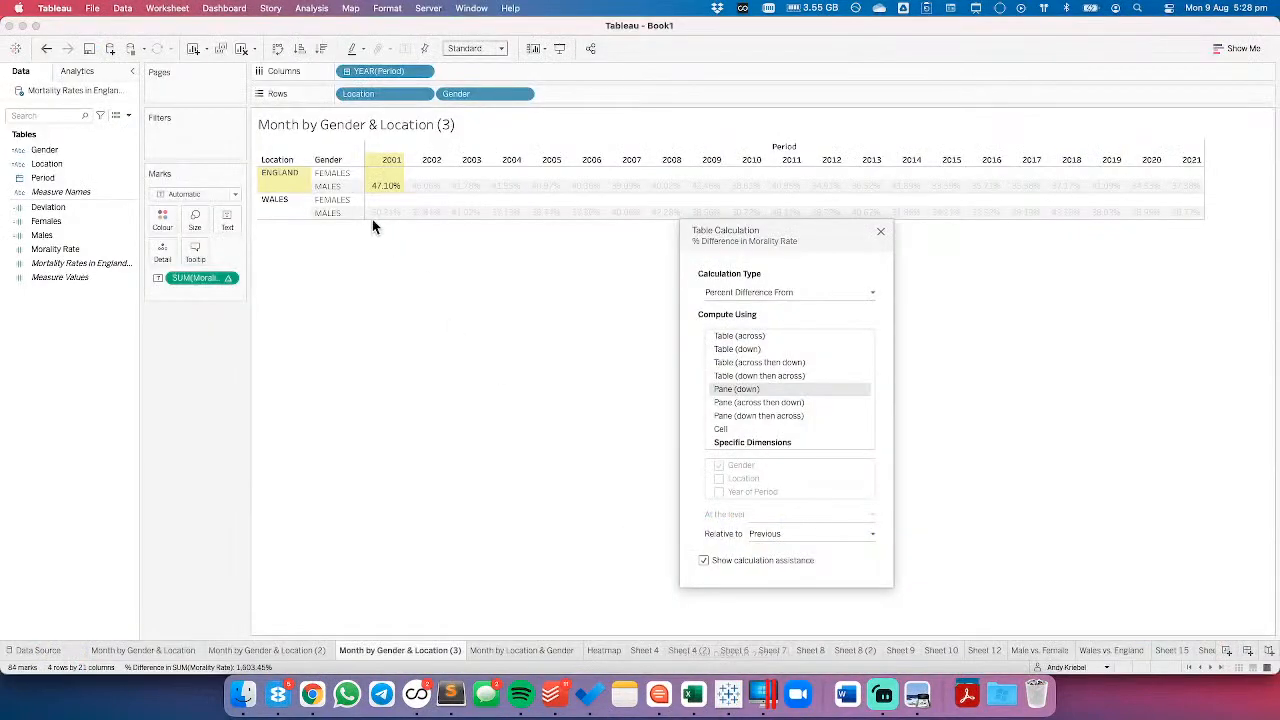
left_click(881, 233)
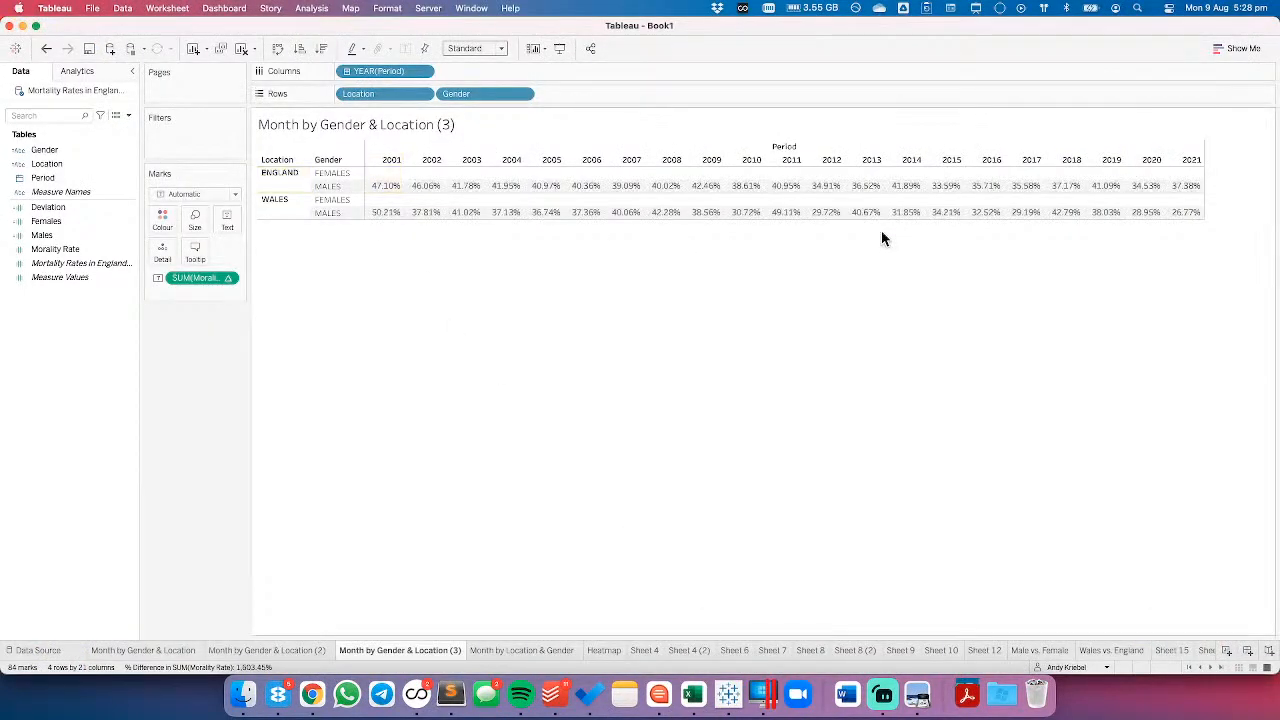
- Set the crosstab's percent difference to compute along Year of Period only, relative to 2020
left_click(228, 279)
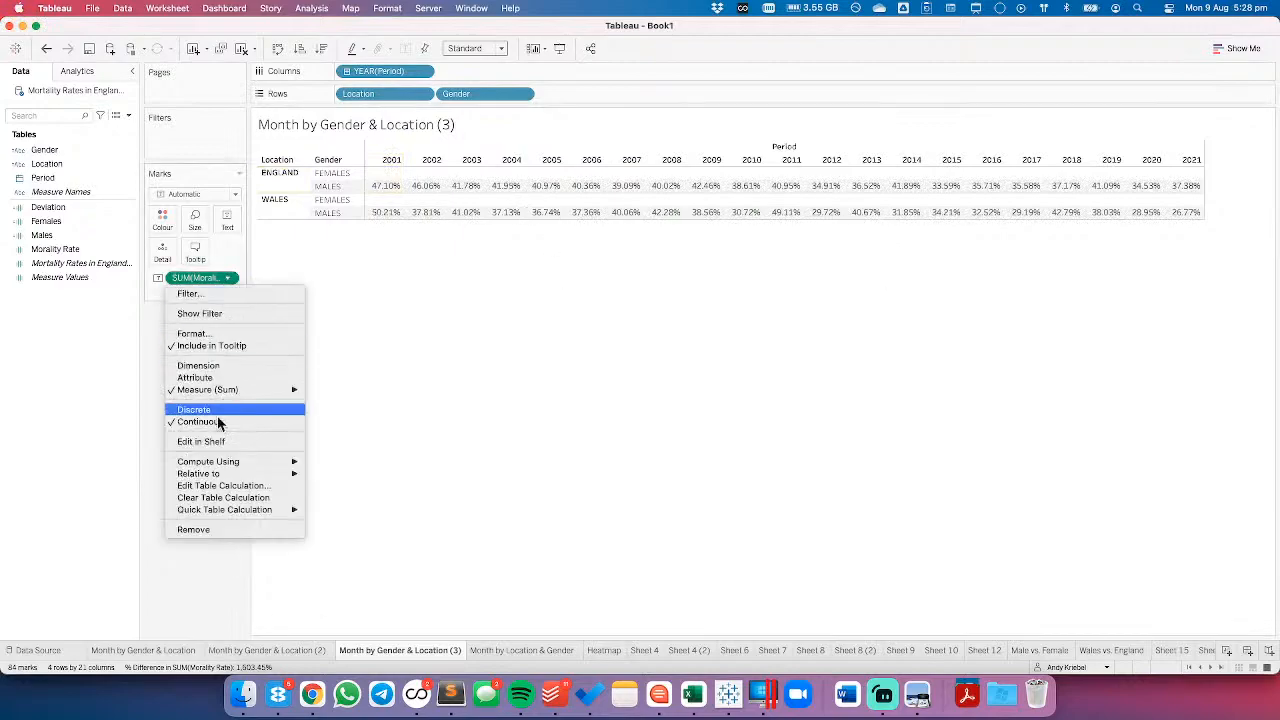
left_click(214, 486)
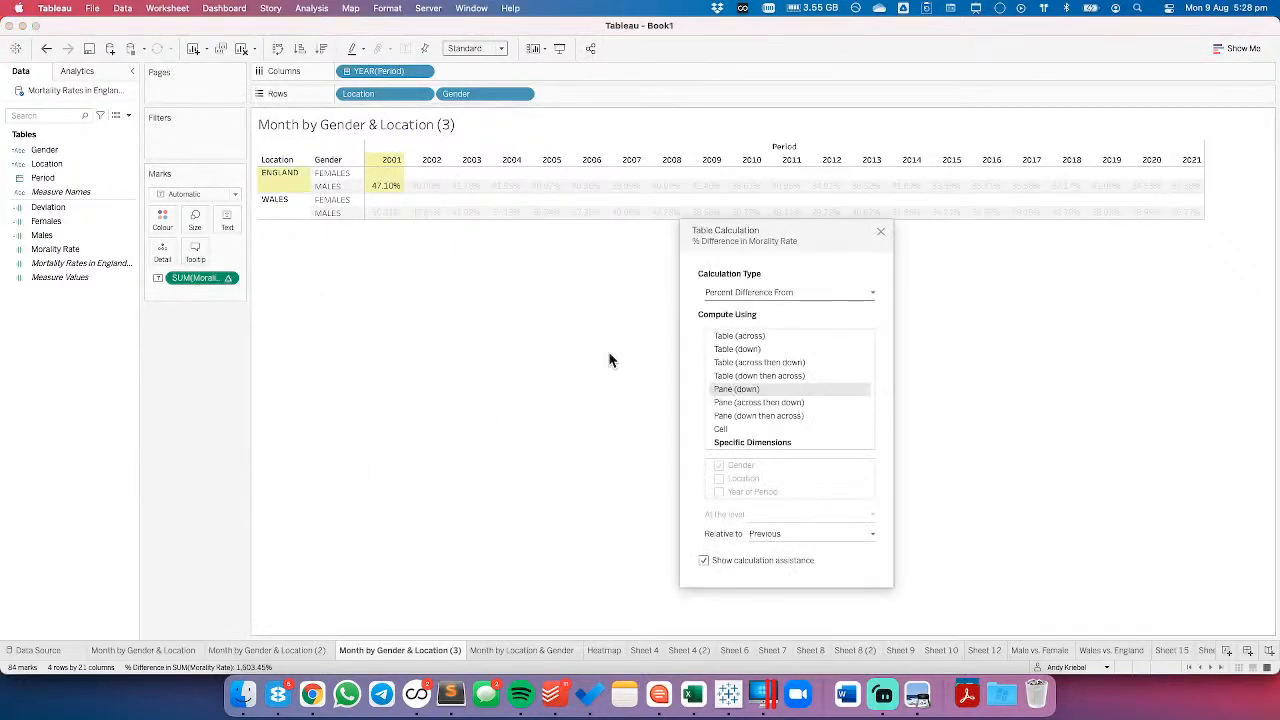
left_click(756, 443)
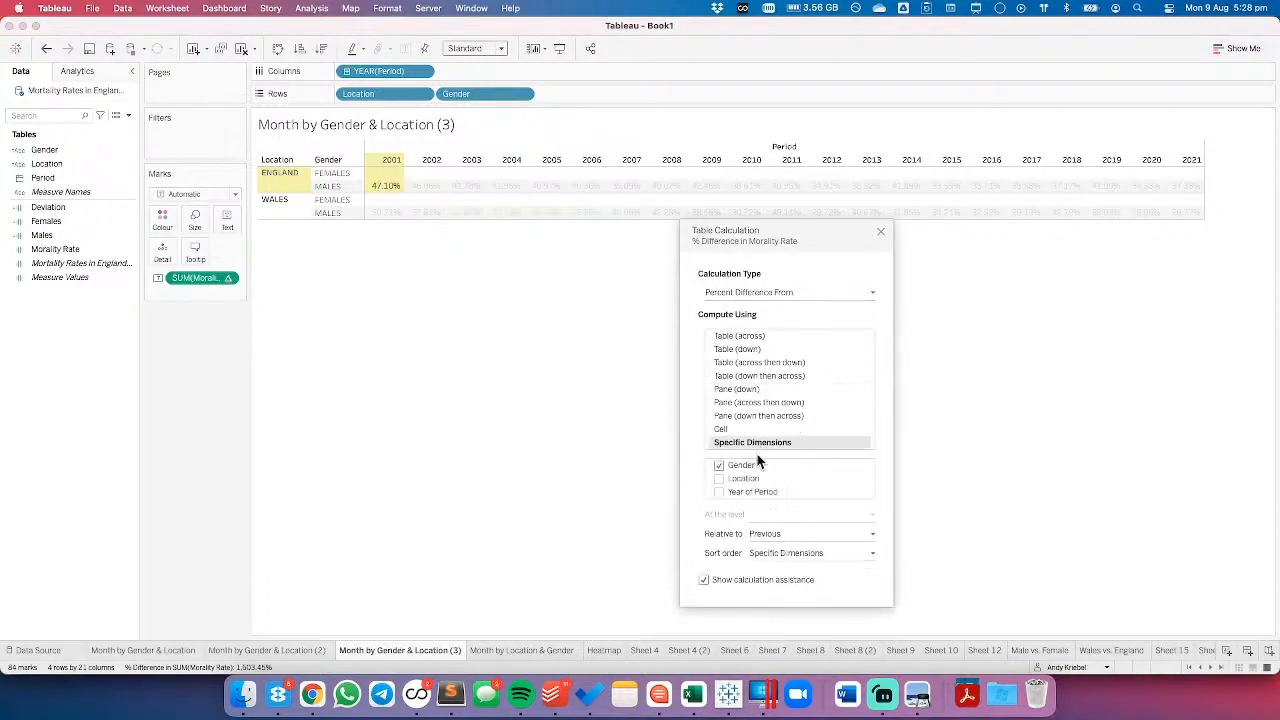
left_click(766, 534)
left_click(767, 546)
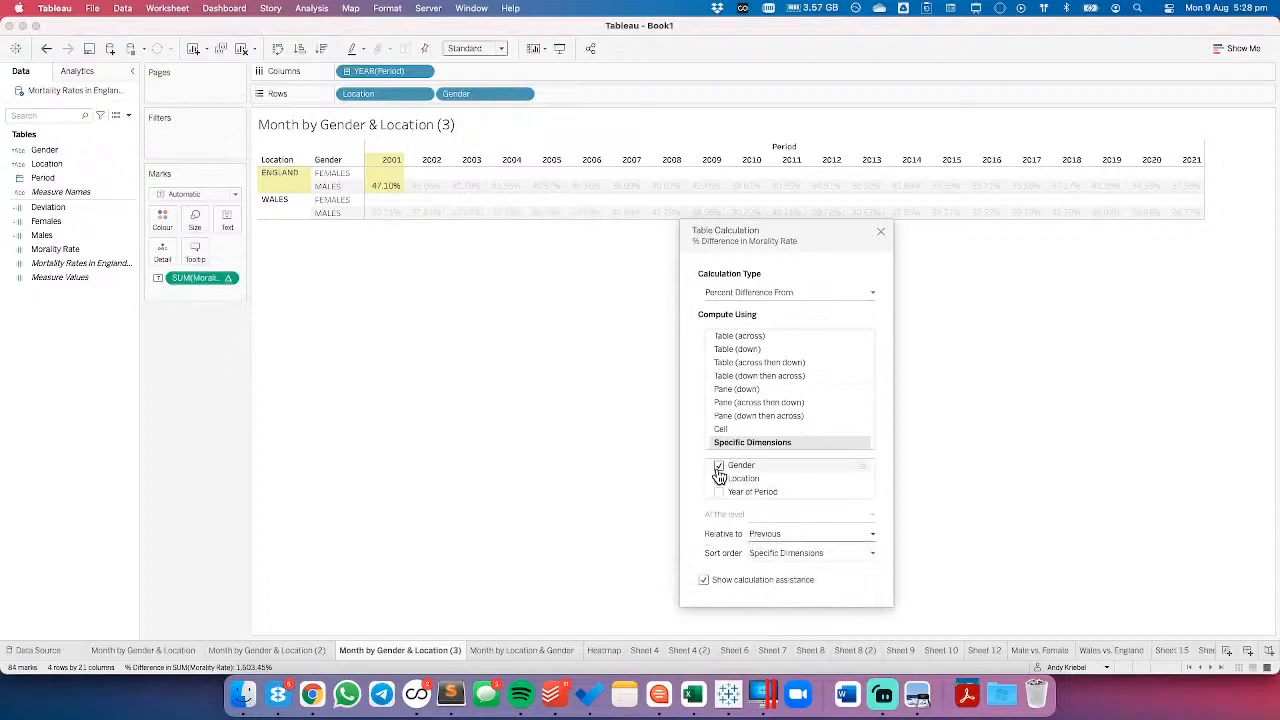
left_click(719, 466)
left_click(719, 492)
left_click(767, 534)
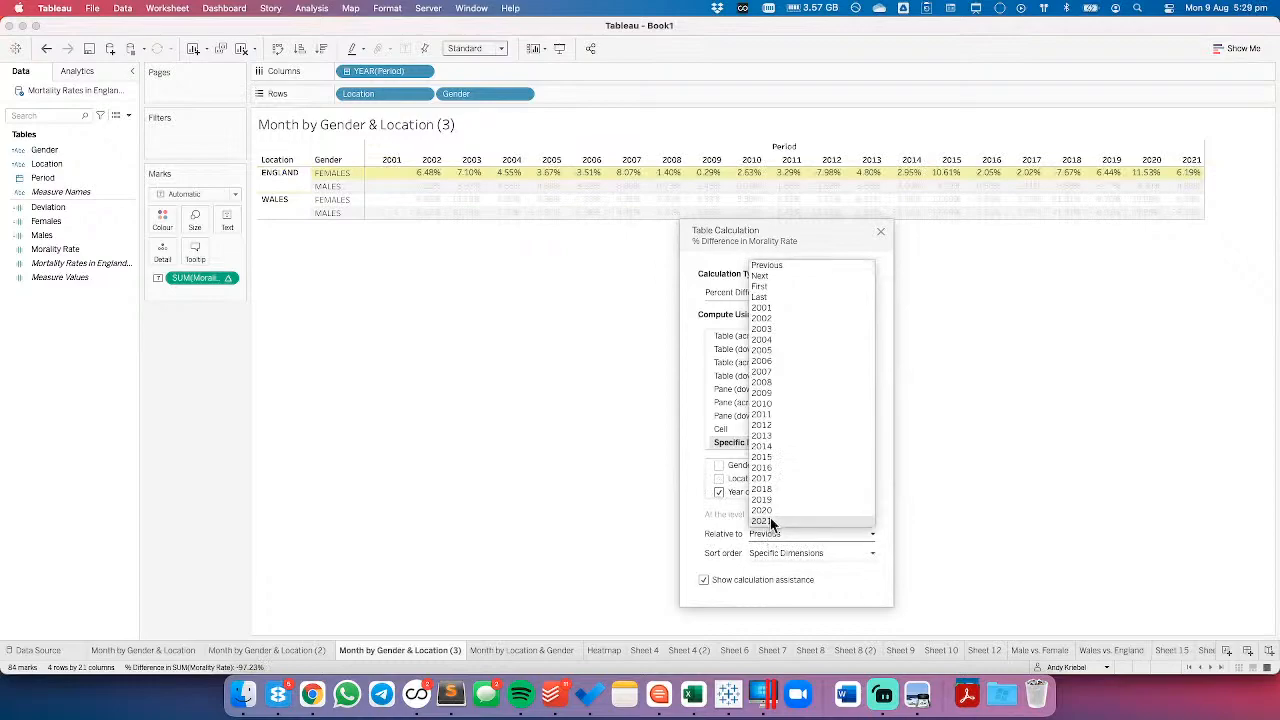
left_click(769, 507)
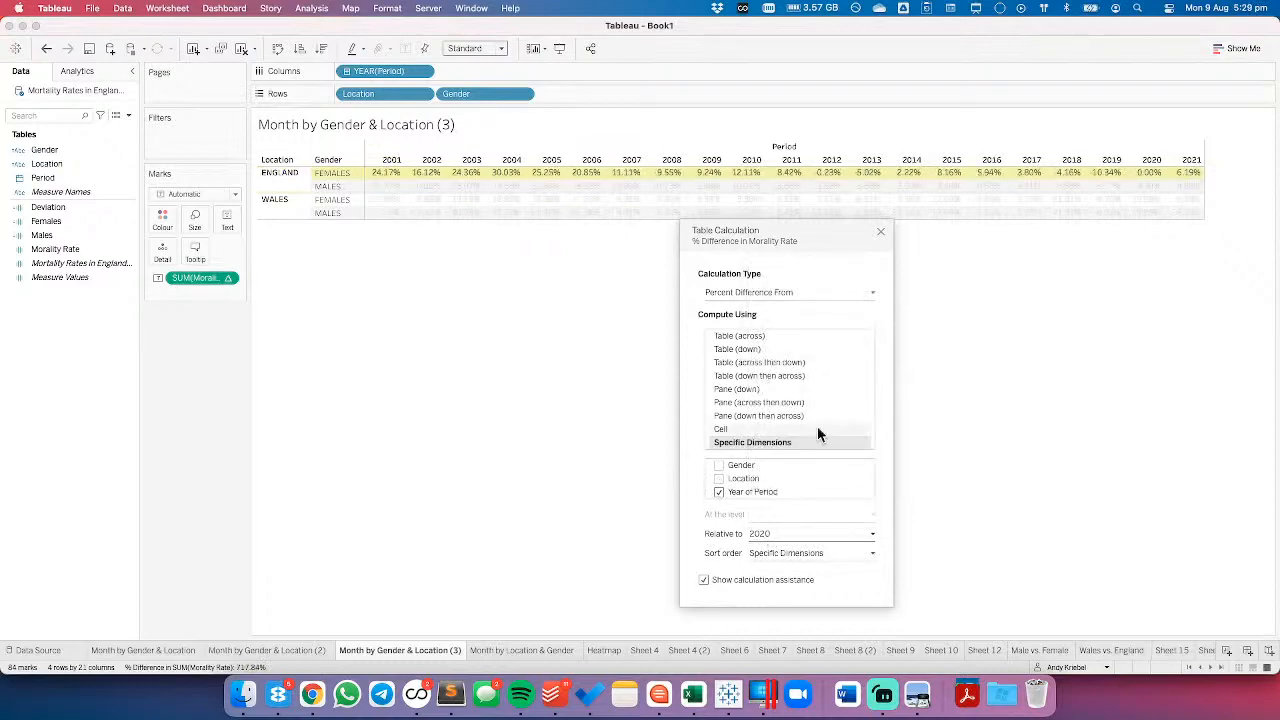
left_click(880, 231)
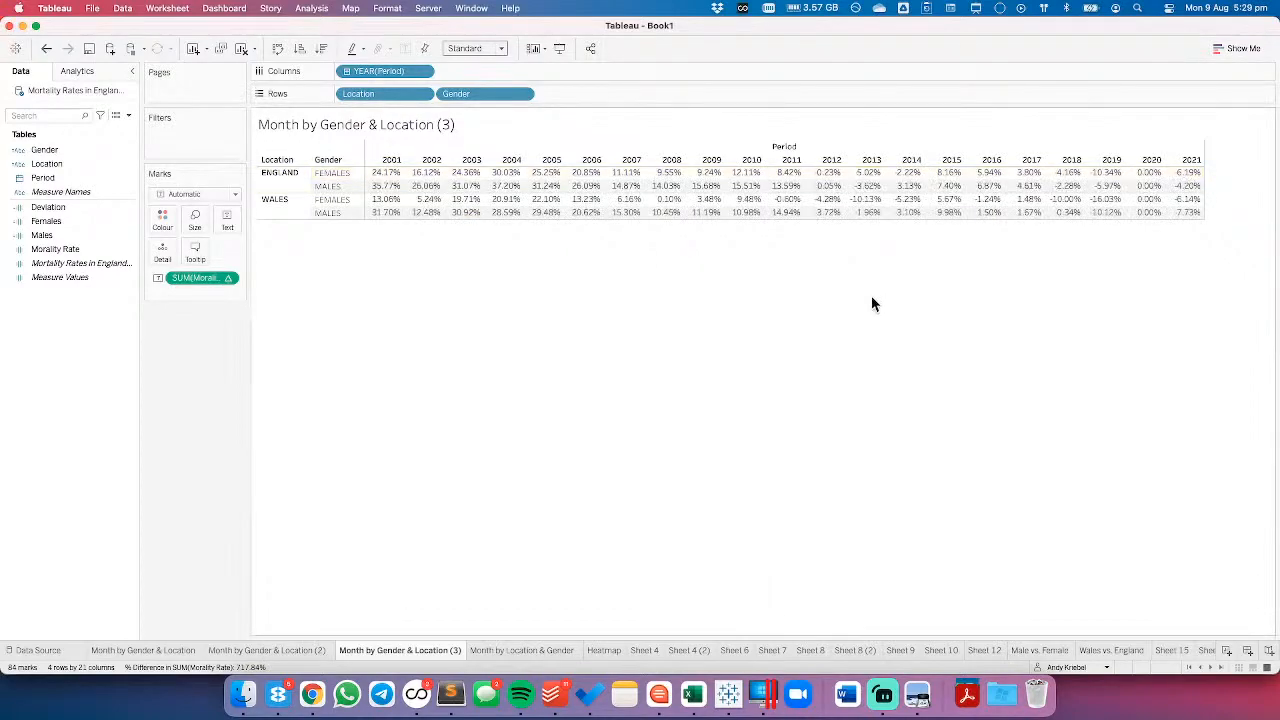
- Review the table calculation settings of the crosstab's Morality Rate percent difference and close them
left_click(228, 277)
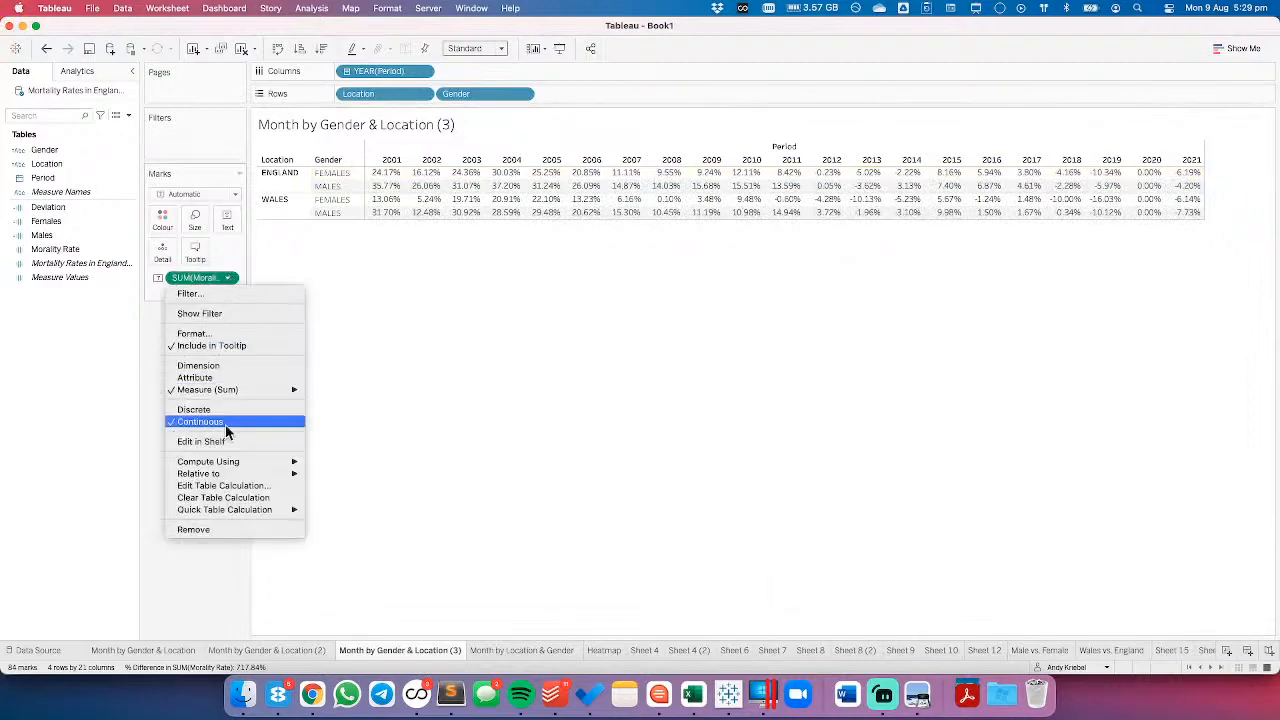
left_click(229, 487)
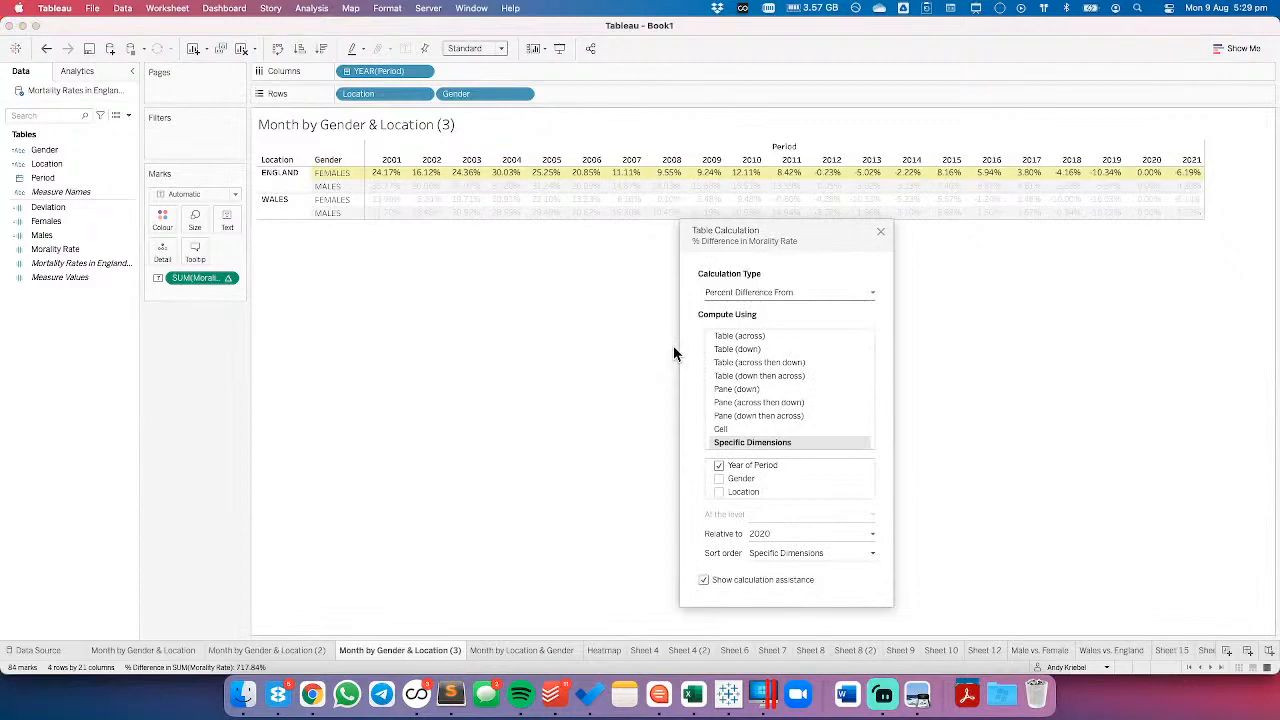
left_click(881, 233)
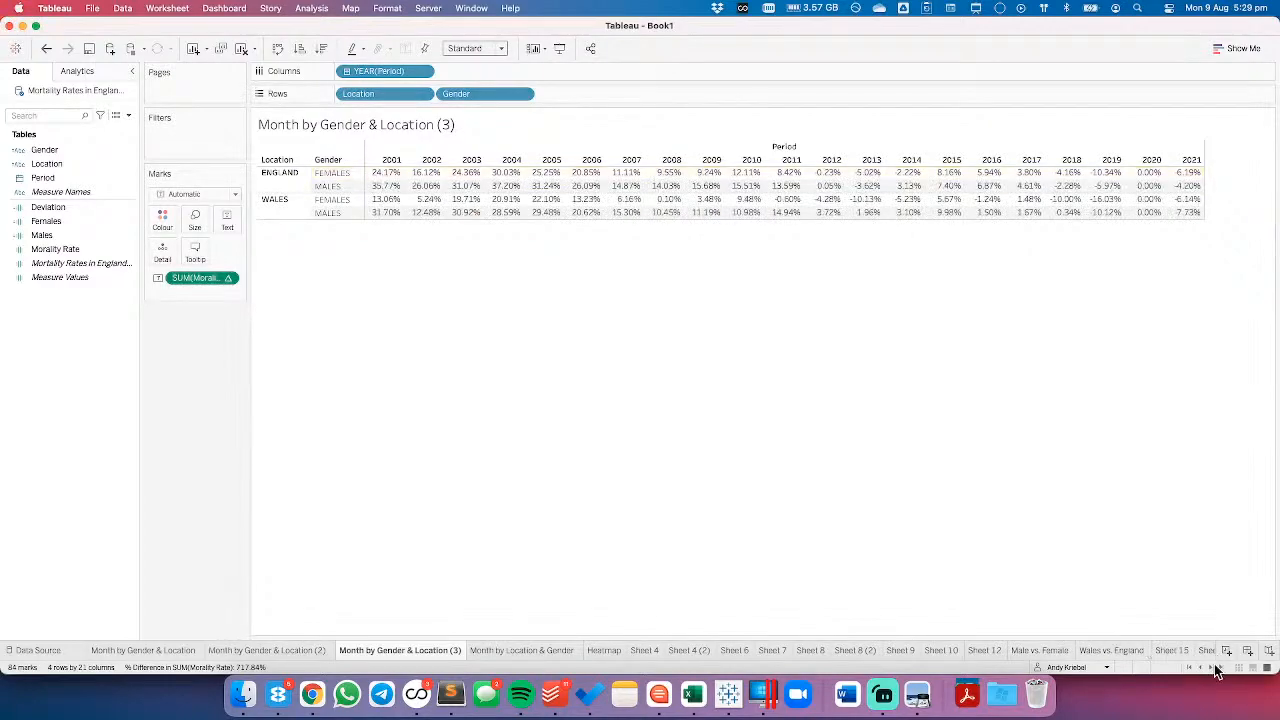
- On Sheet 17, set the percent difference table calculation relative to 2020
left_click(1214, 667)
left_click(1122, 655)
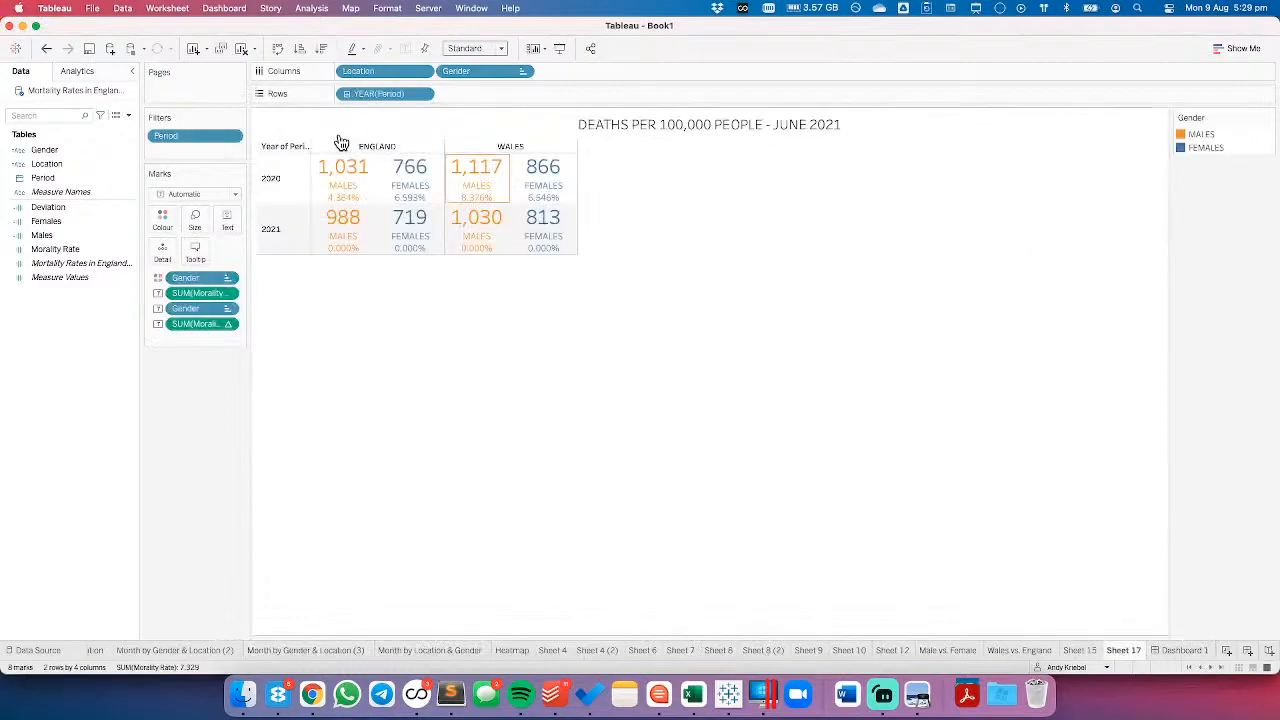
left_click(226, 323)
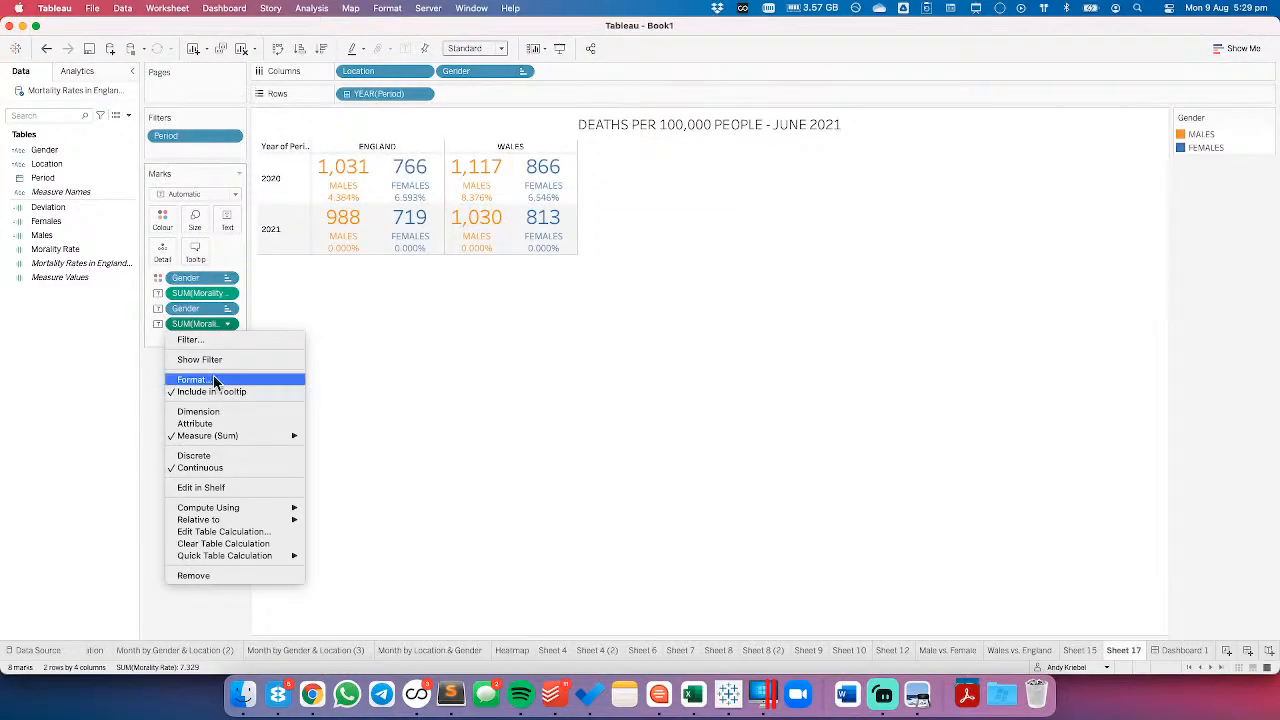
left_click(218, 531)
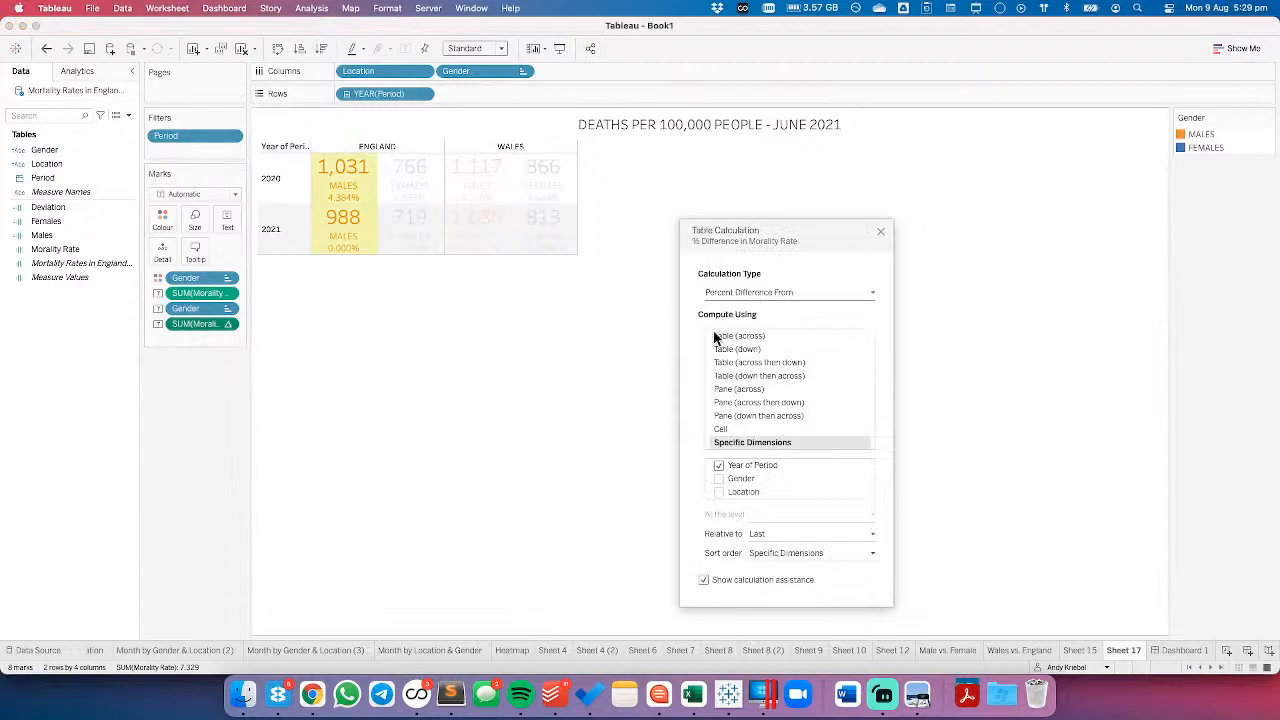
left_click(762, 533)
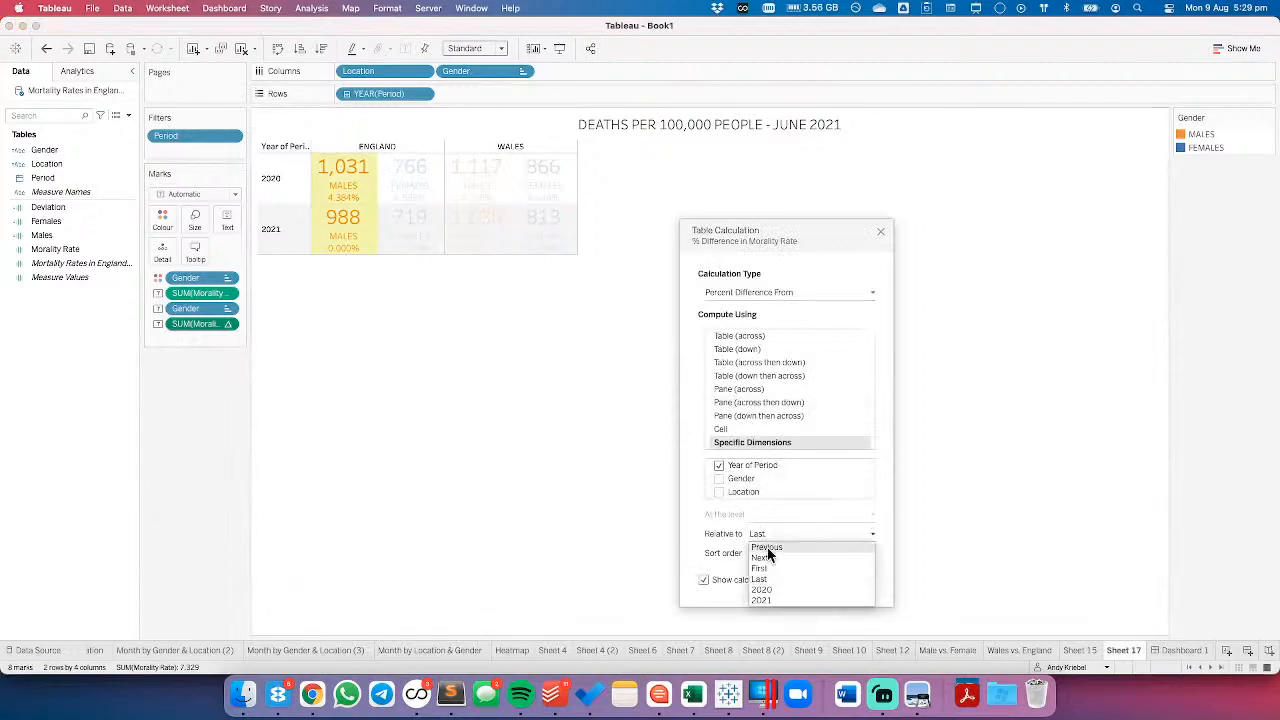
left_click(763, 590)
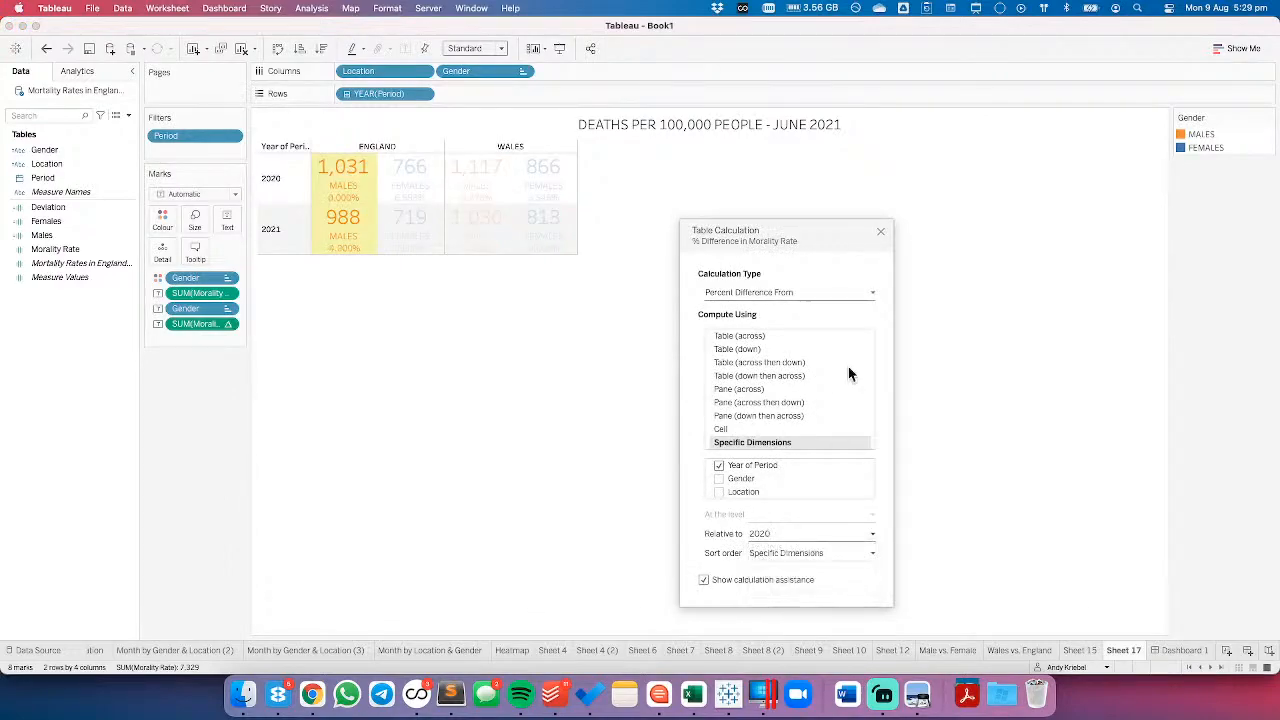
left_click(881, 232)
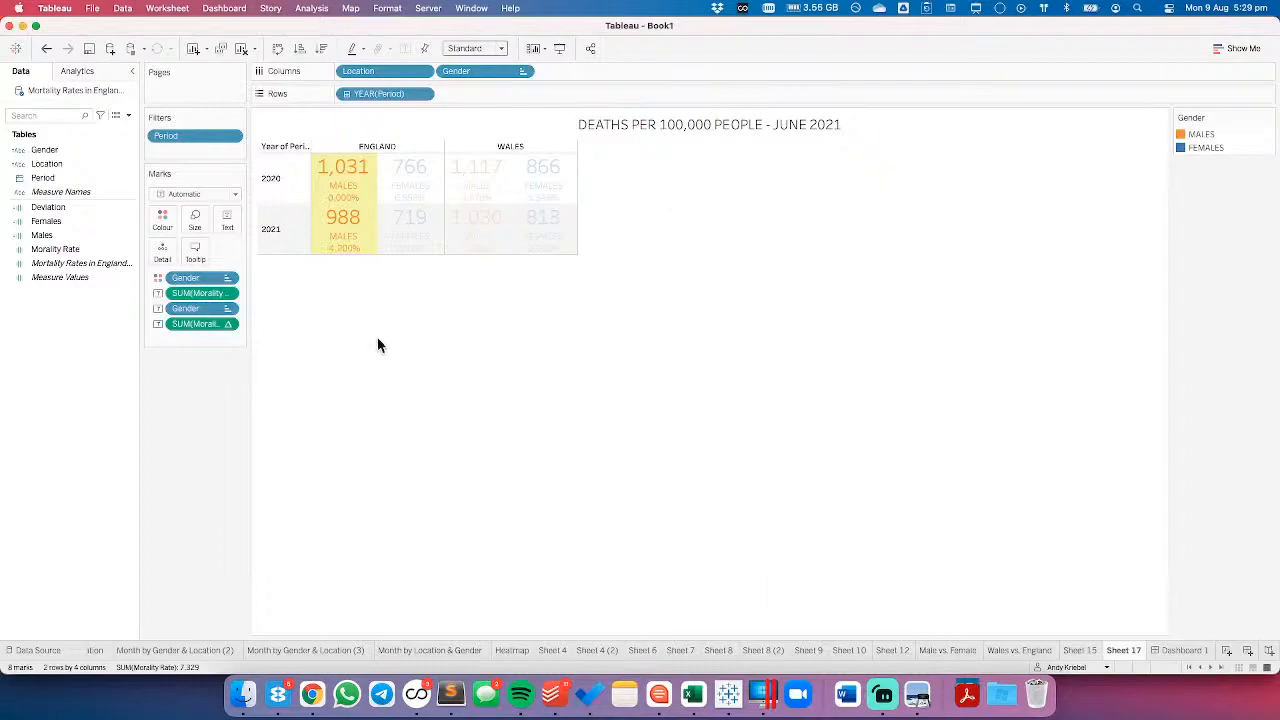
- Hide the 2020 row and move Year of Period from rows to Detail
right_click(283, 188)
left_click(303, 215)
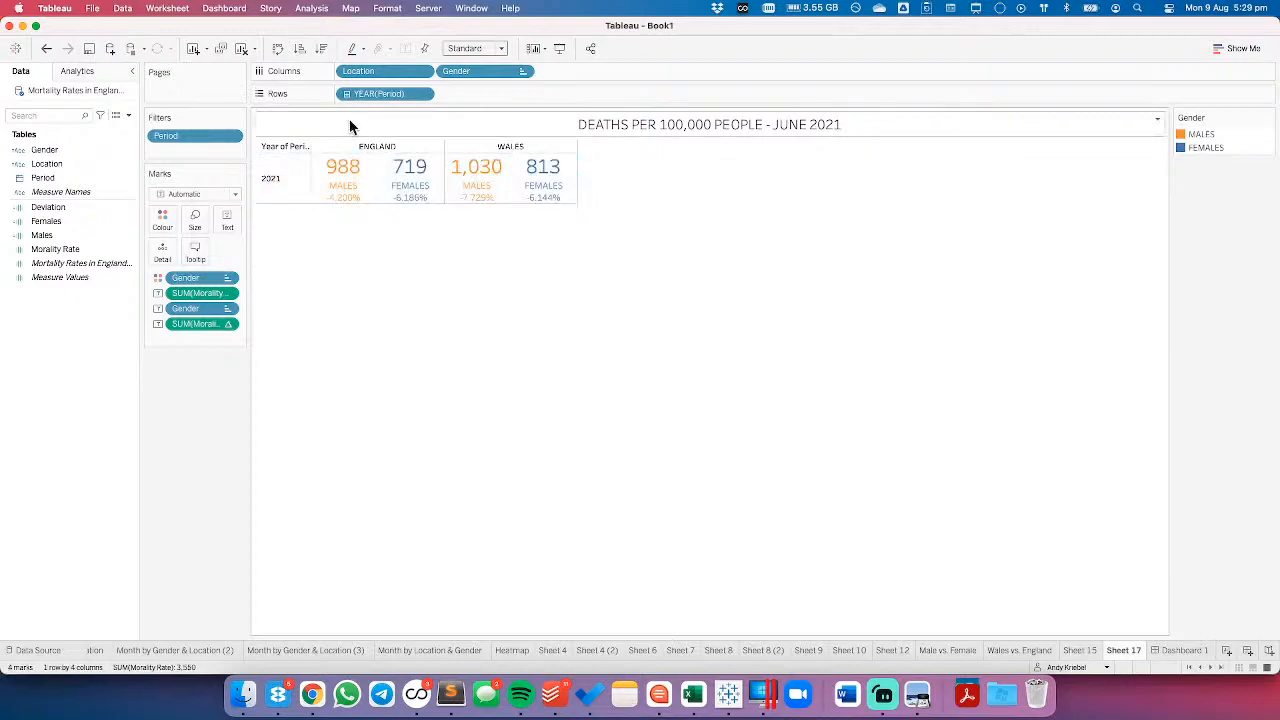
left_click_drag(369, 93, 163, 256)
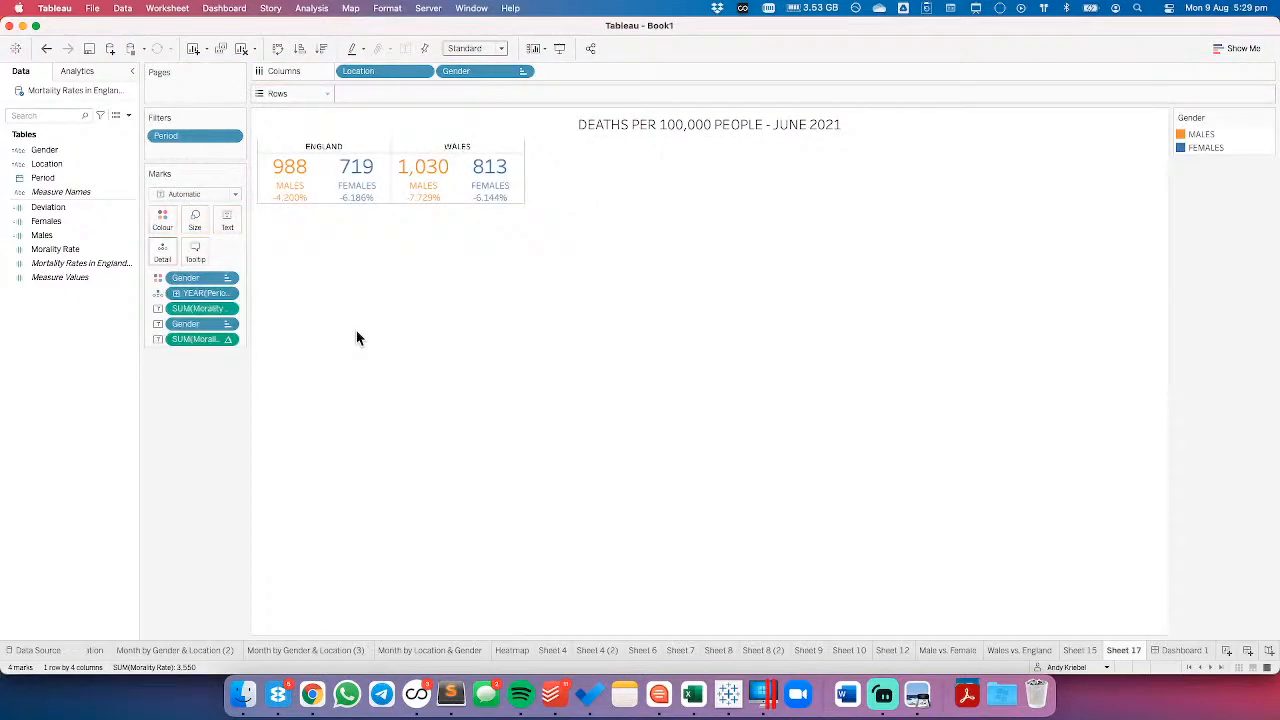
- Open the number formatting options for the percent difference measure
right_click(201, 339)
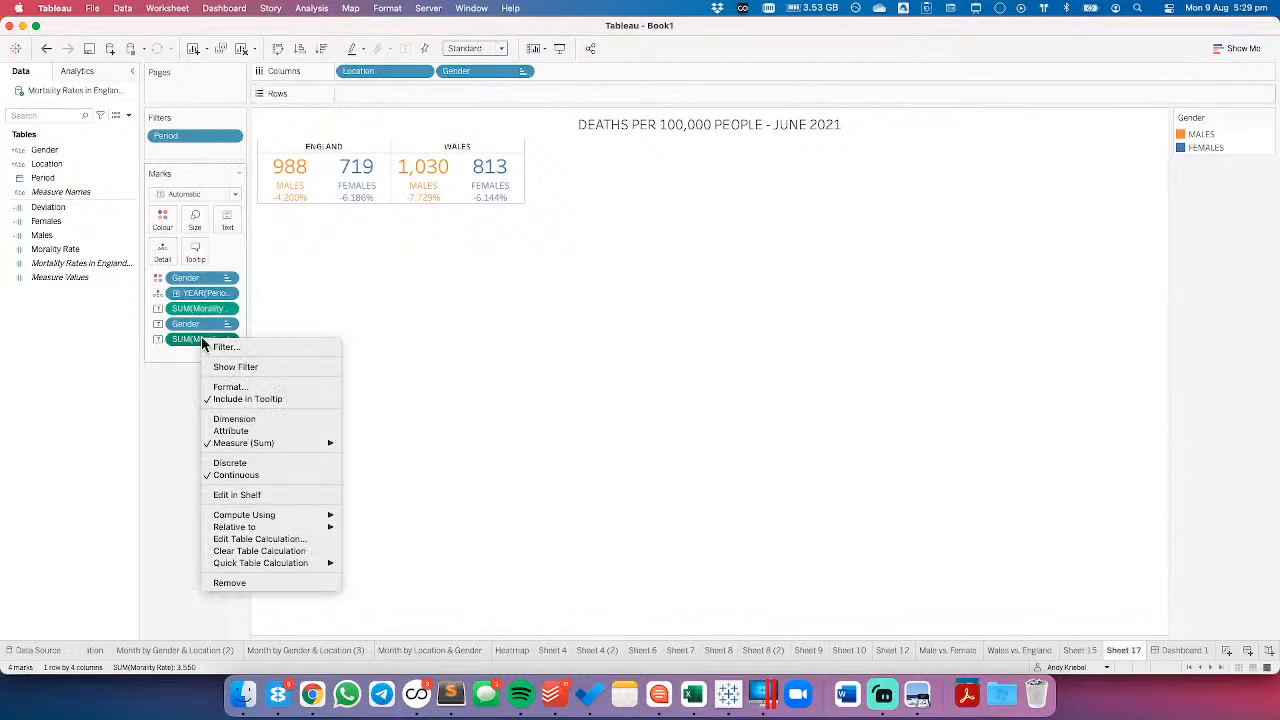
left_click(236, 388)
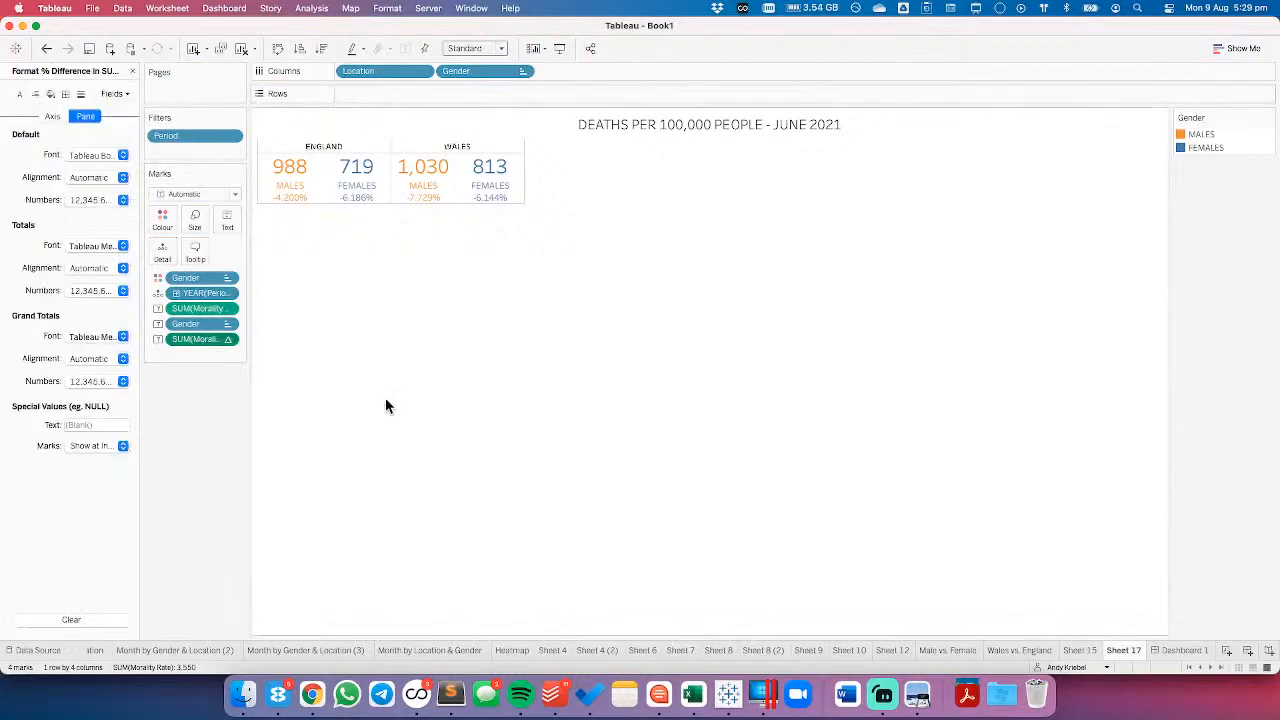
- Format the % Difference in SUM(Morality Rate) values as percentages with 1 decimal place
left_click(95, 200)
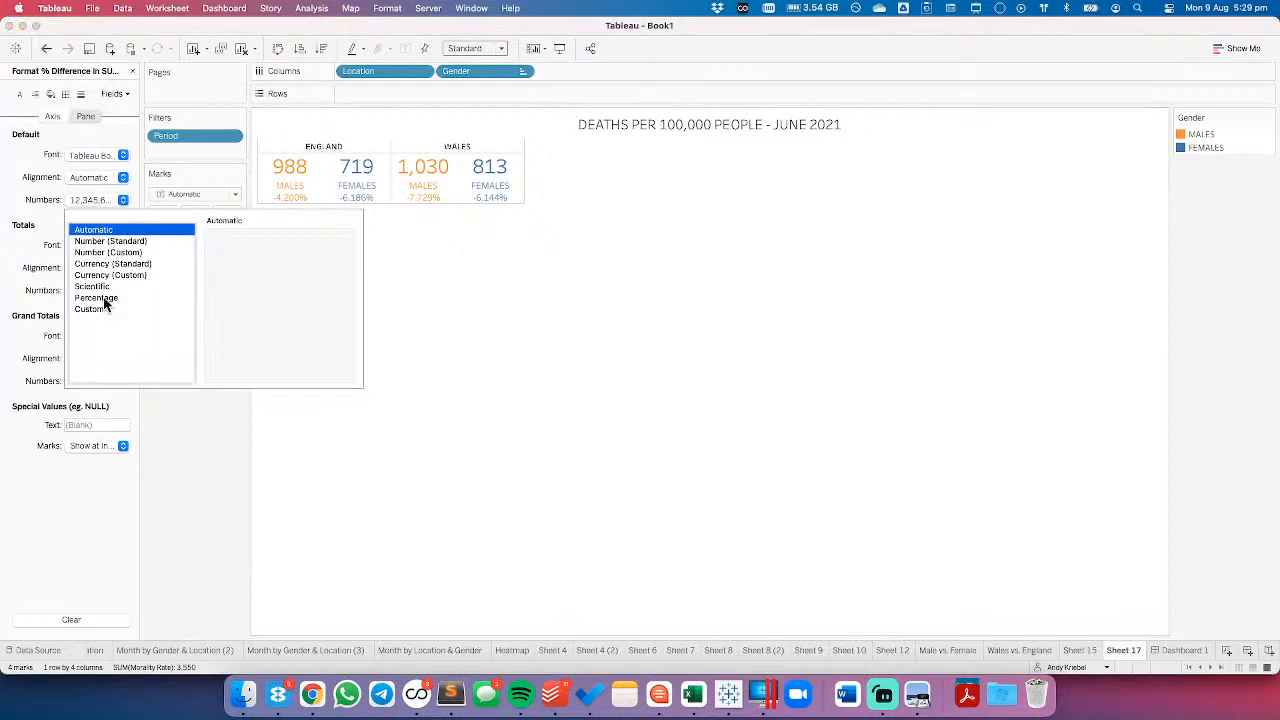
left_click(104, 299)
left_click(247, 254)
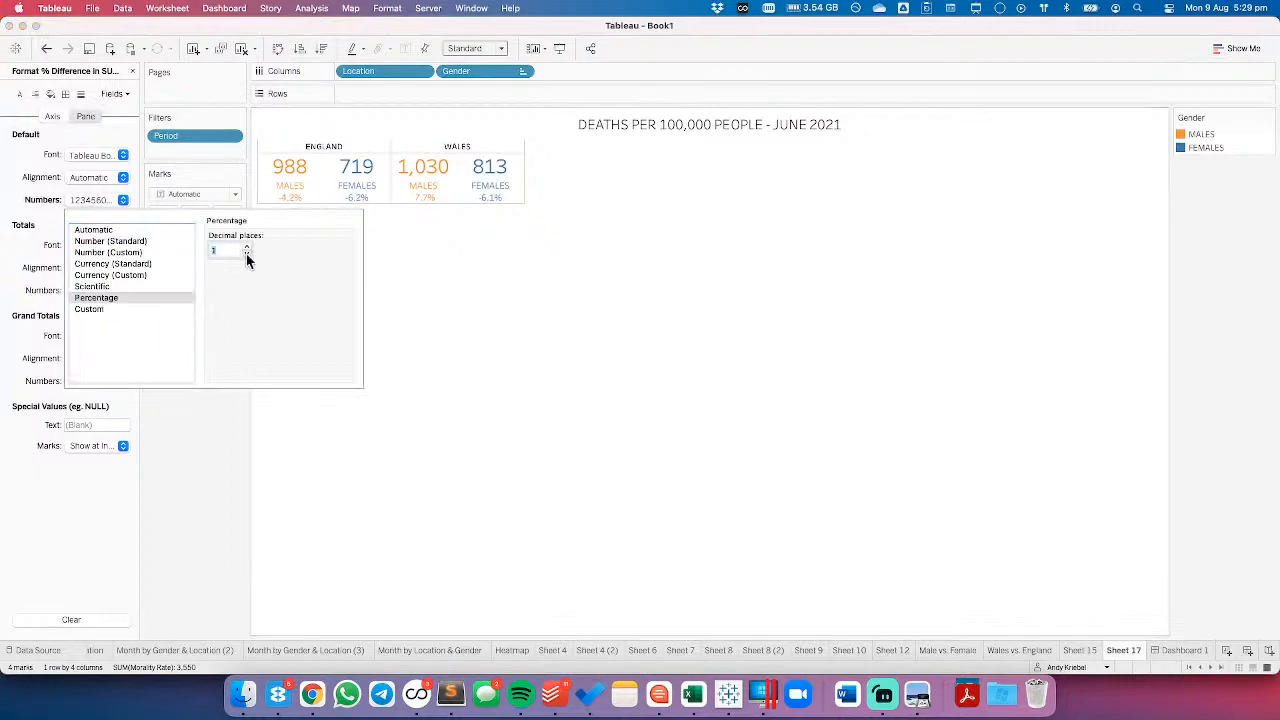
left_click(534, 262)
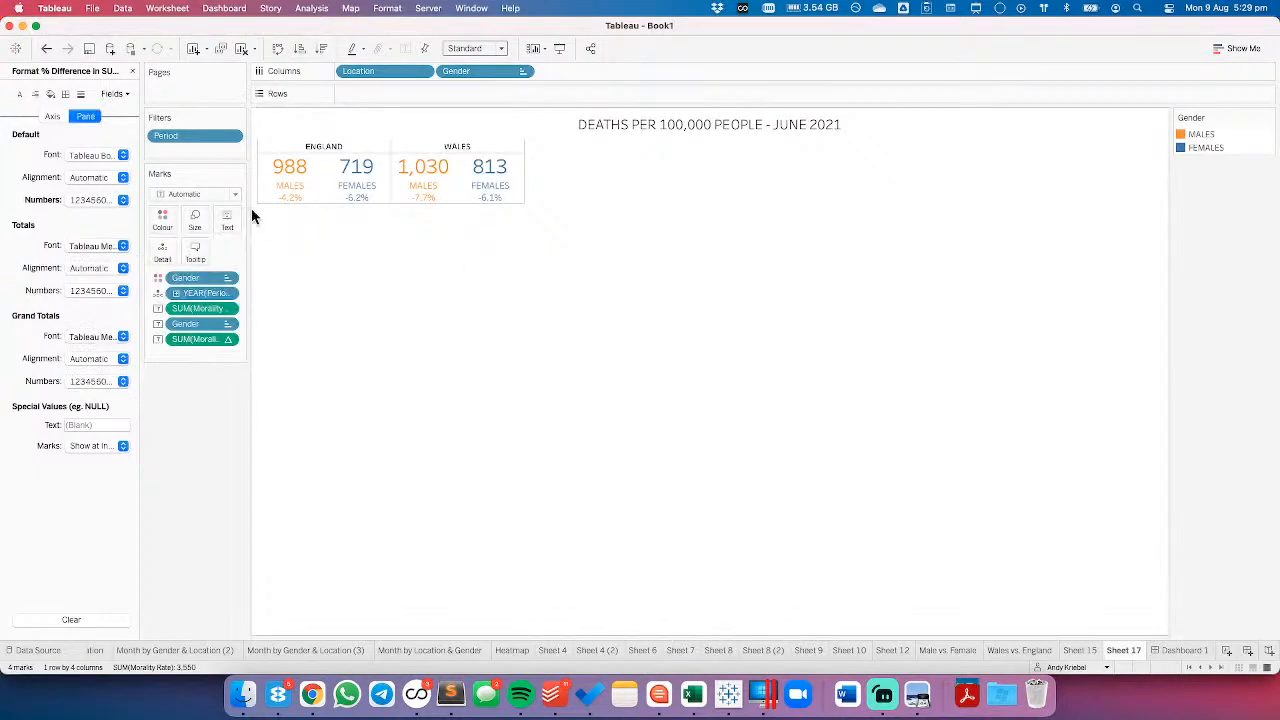
- Turn off tooltips for the summary table on Sheet 17
left_click(197, 251)
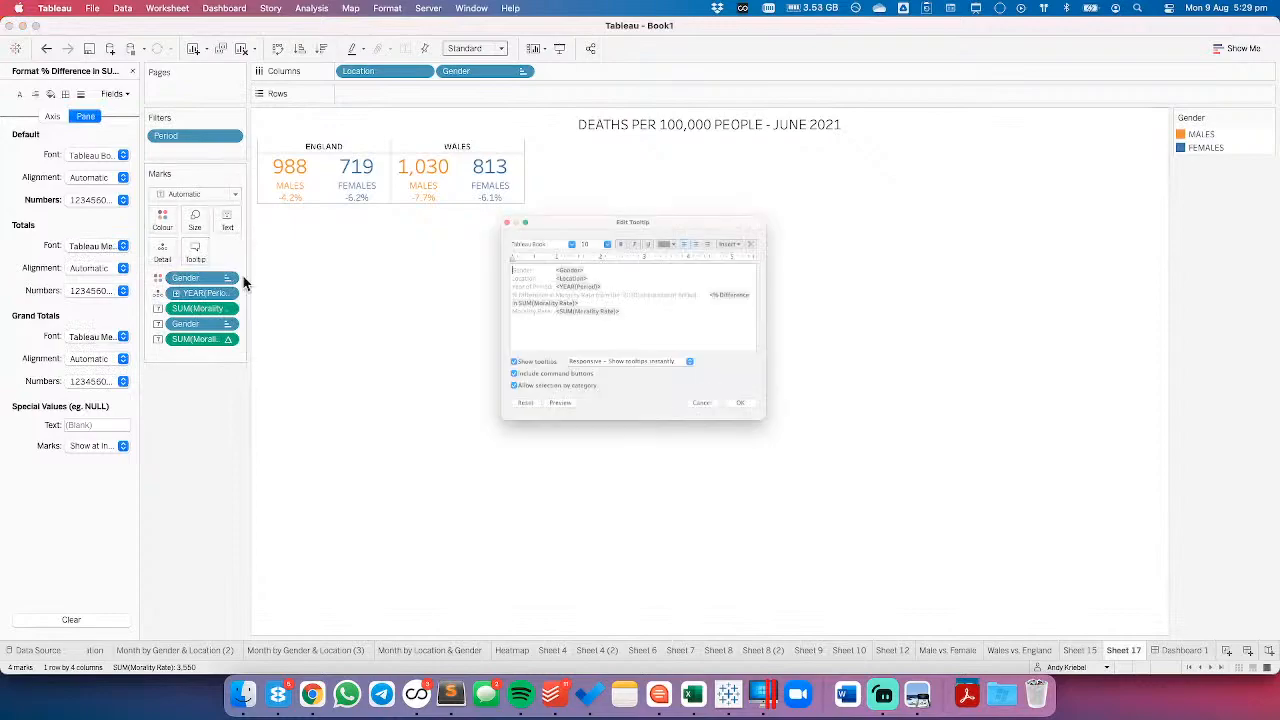
left_click(735, 441)
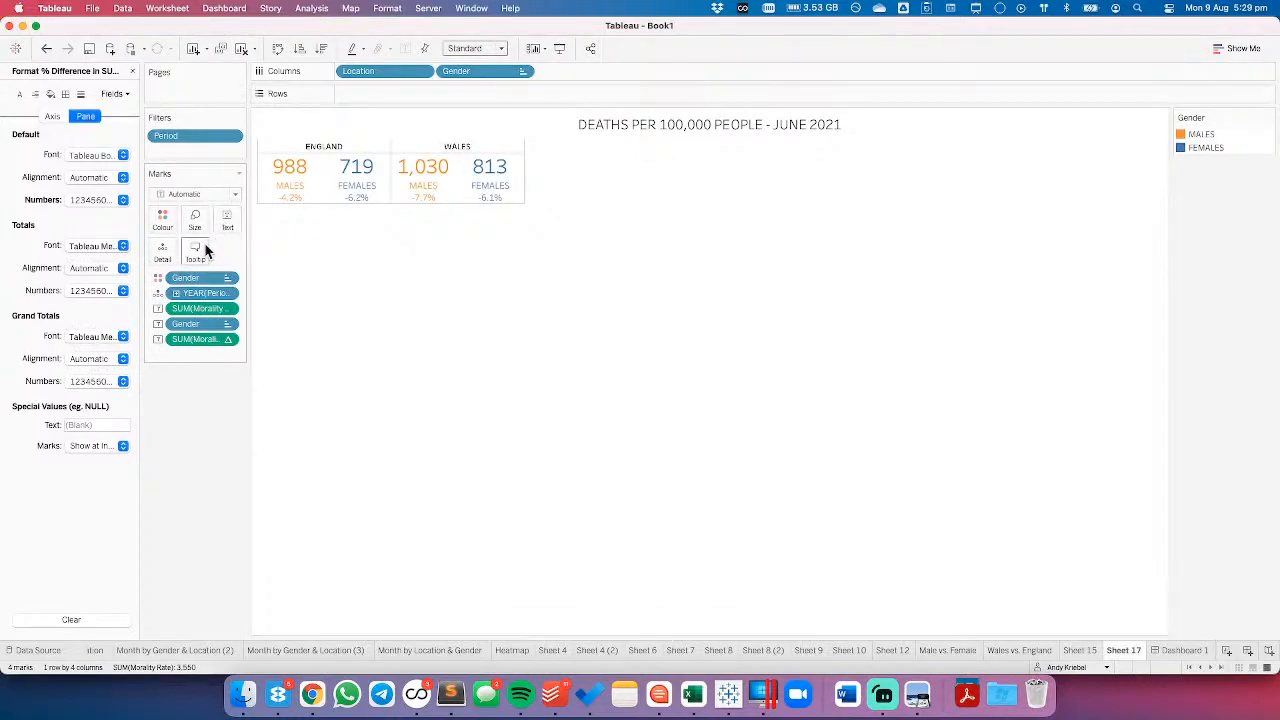
left_click(205, 250)
left_click(458, 381)
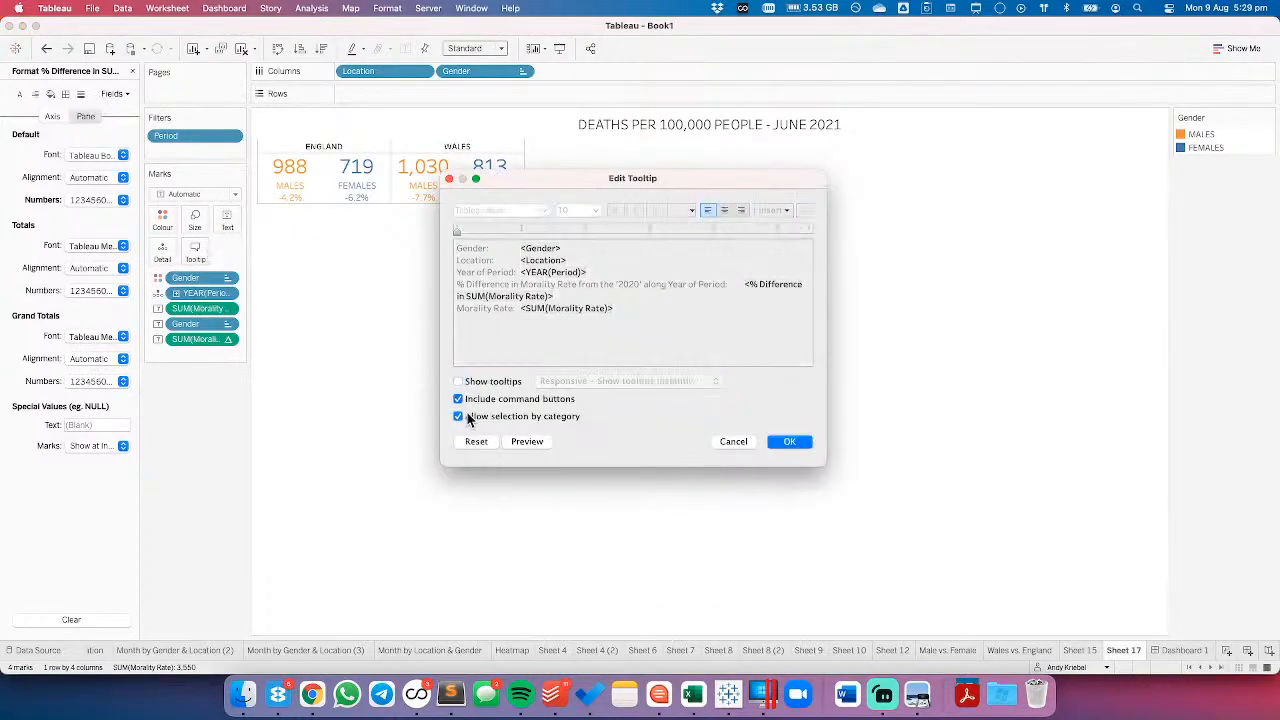
left_click(789, 441)
- Add the text "VS. 2020" after the % Difference in SUM(Morality Rate) field in the text label
left_click(228, 223)
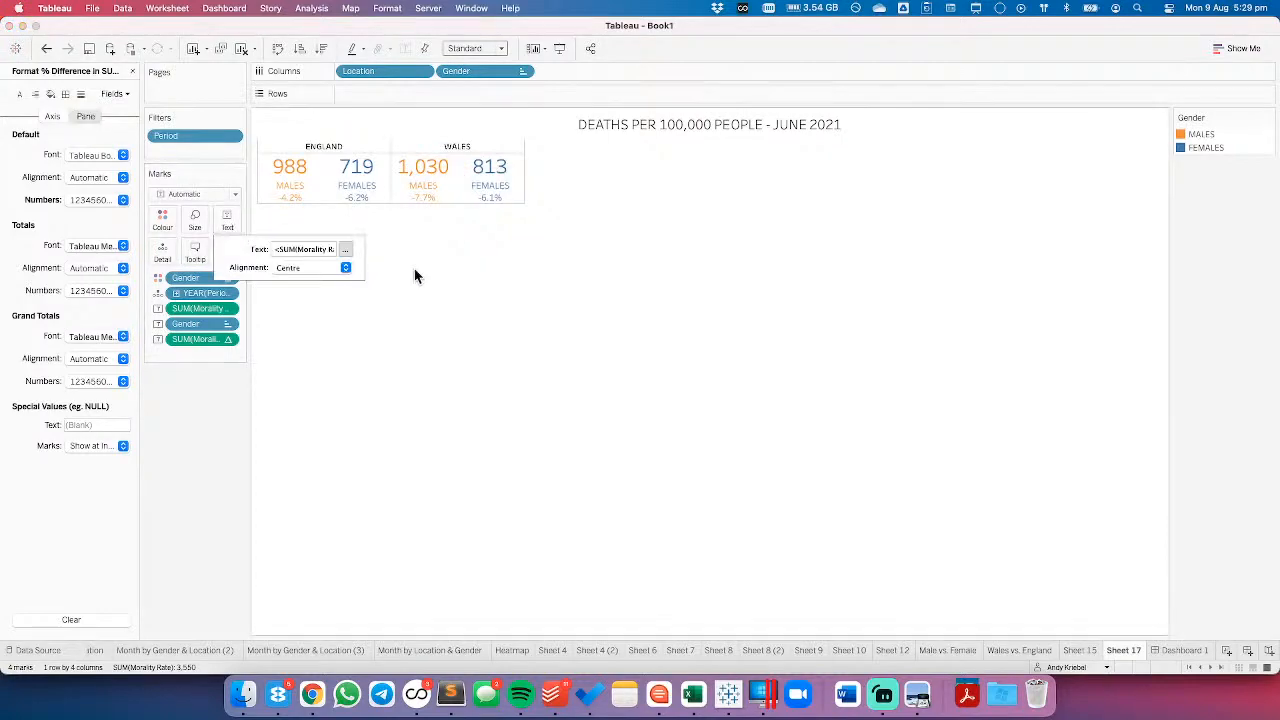
left_click(345, 249)
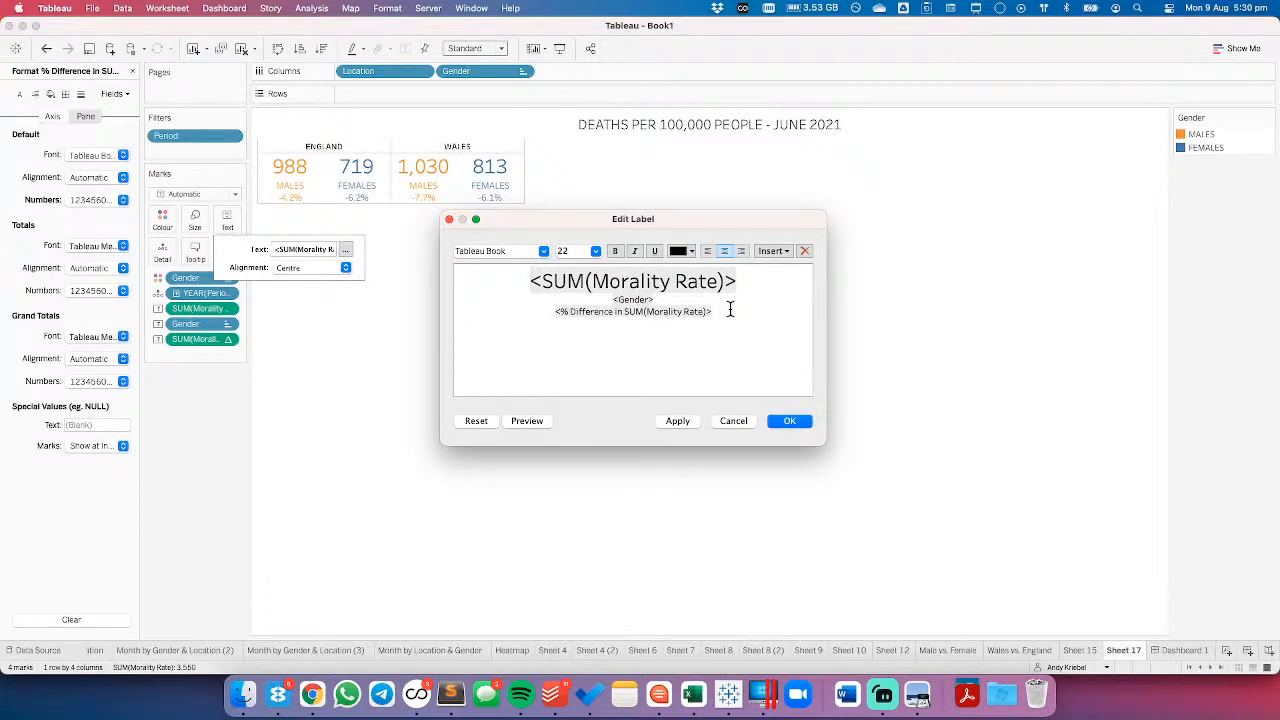
type("VS")
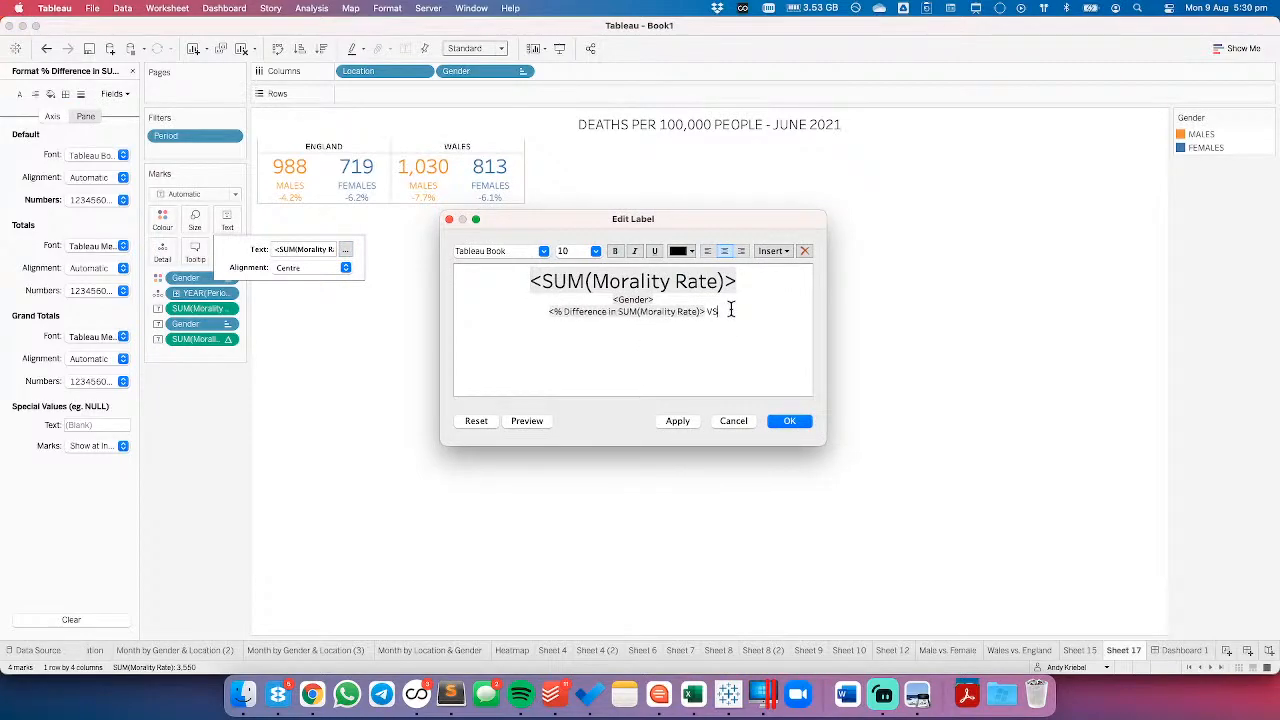
type(".")
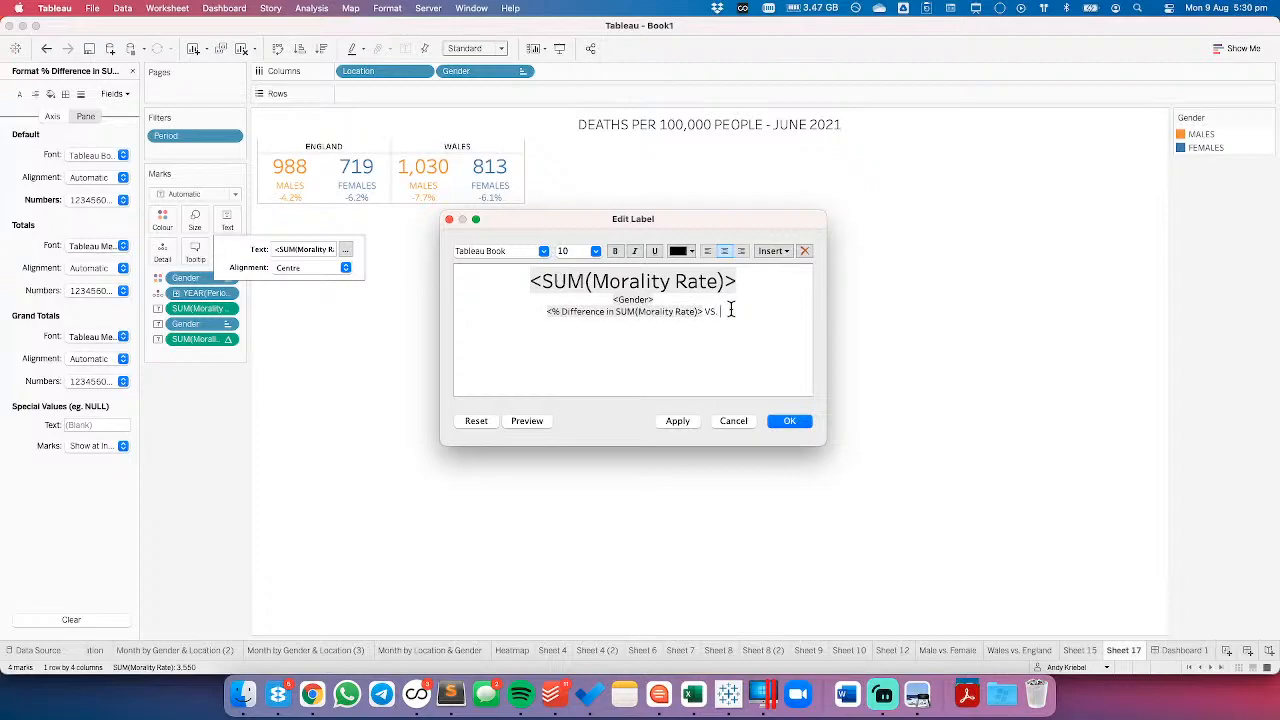
type(" JUNE 202")
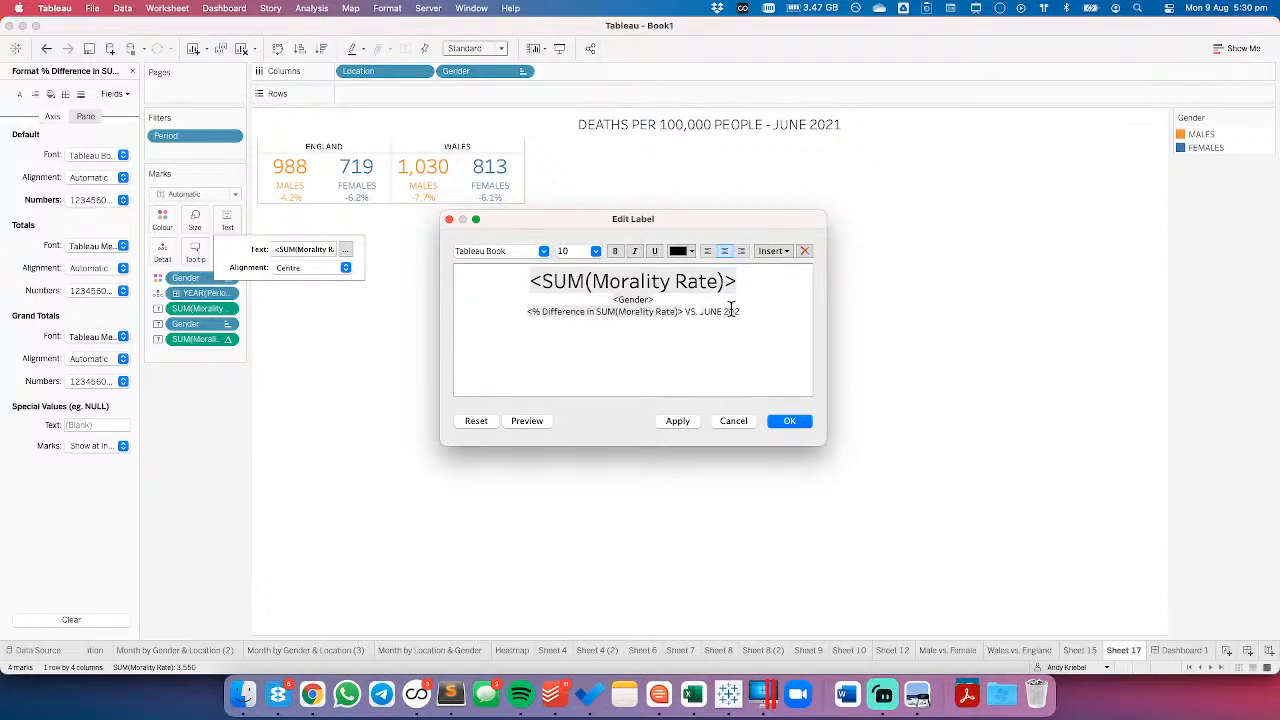
left_click_drag(700, 311, 749, 311)
type("2020")
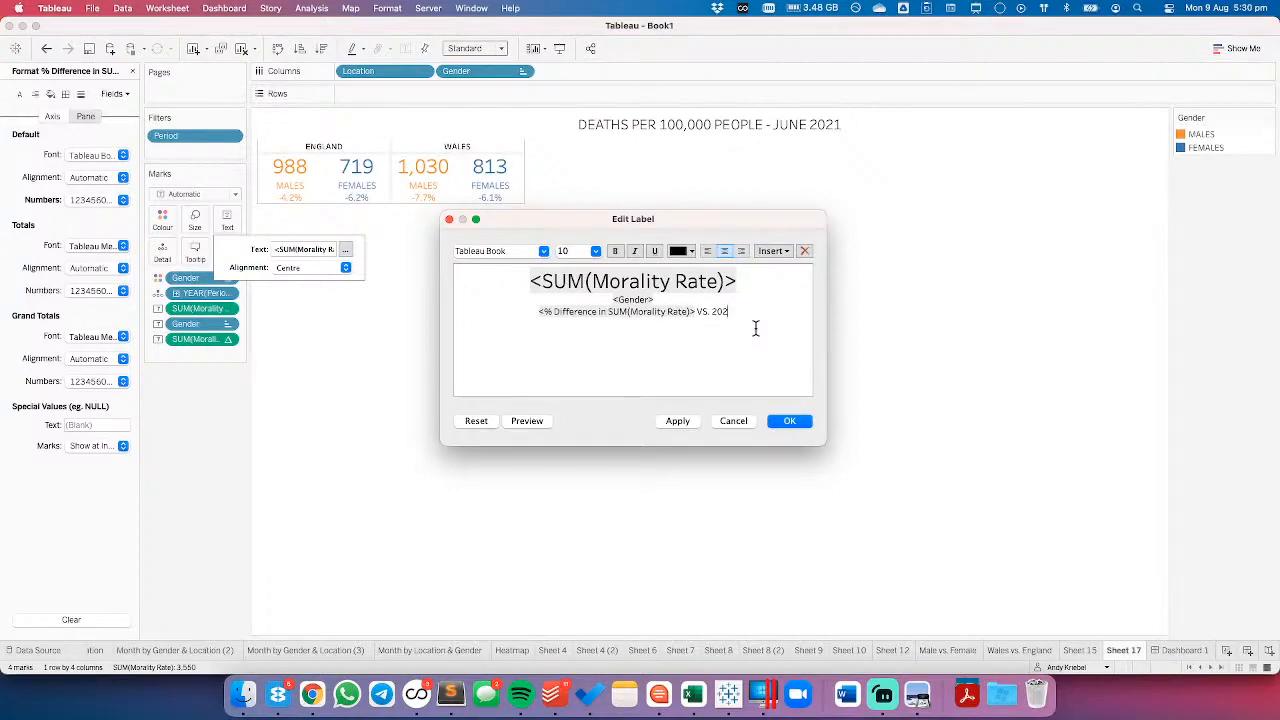
- Try moving the % Difference and "VS. 2020" text onto the same label line as SUM(Morality Rate), and apply it
left_click_drag(758, 311, 414, 315)
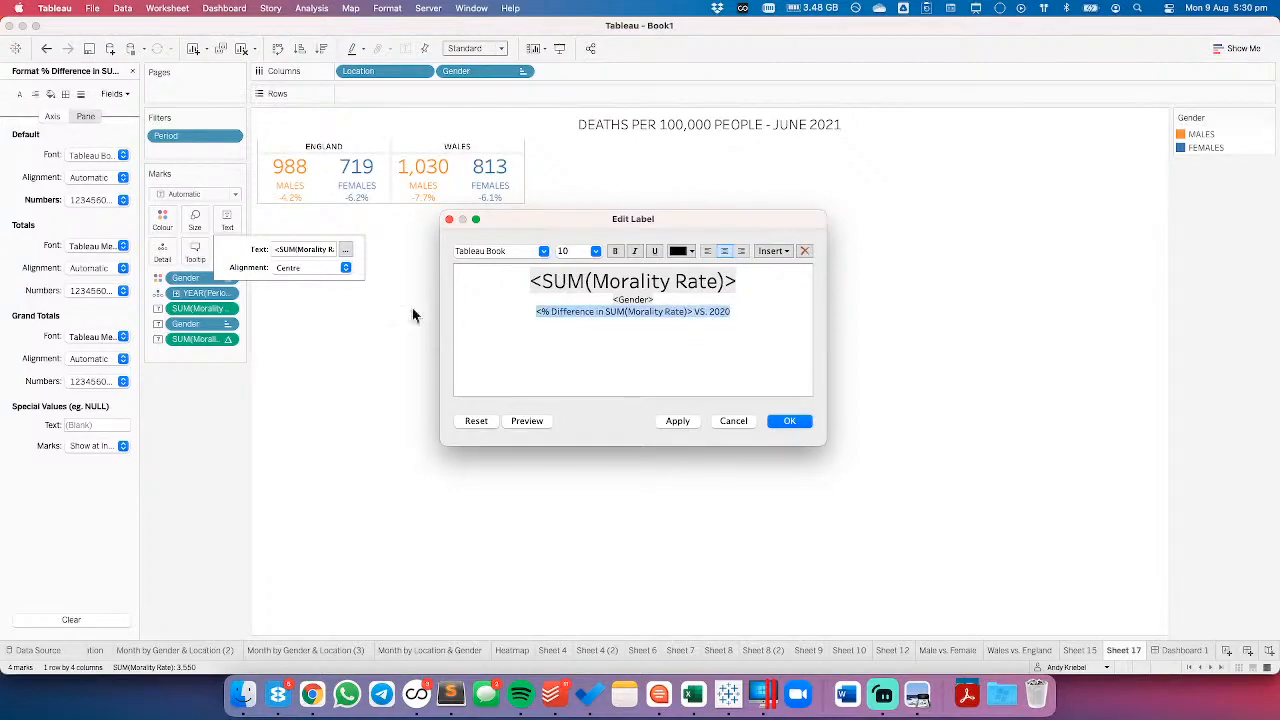
key("cmd+x")
left_click(788, 275)
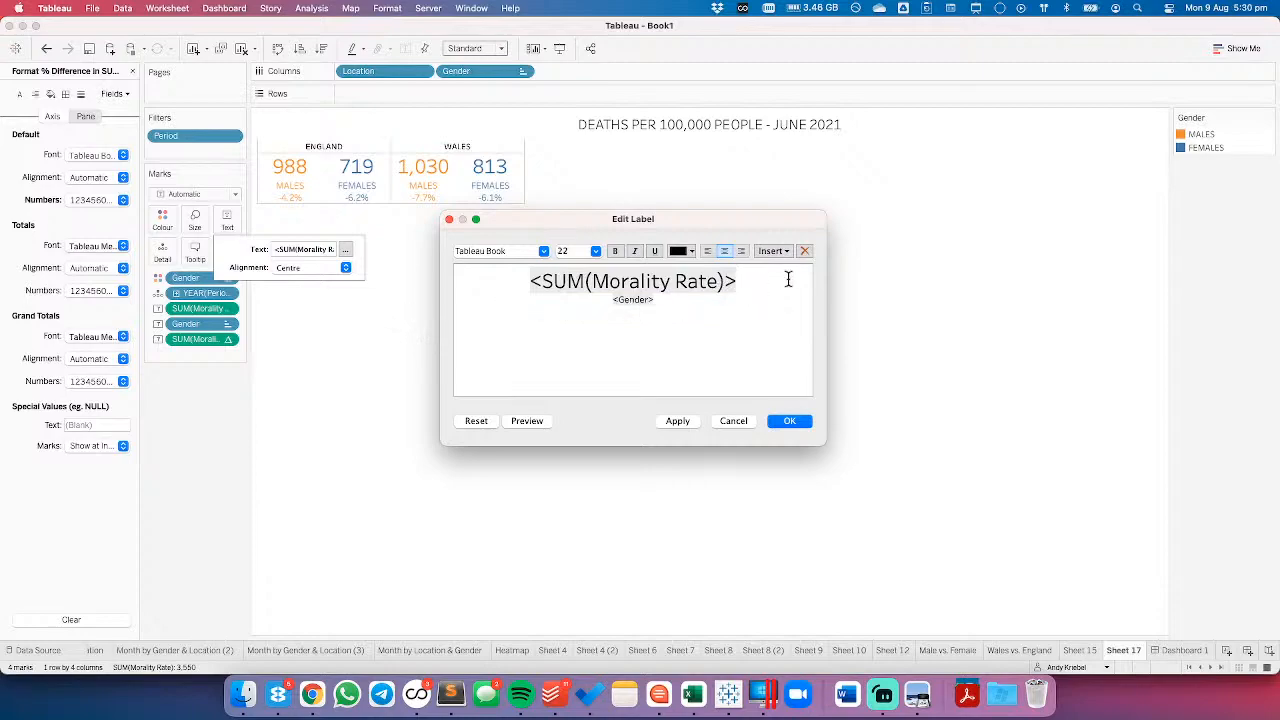
key("cmd+v")
left_click(677, 421)
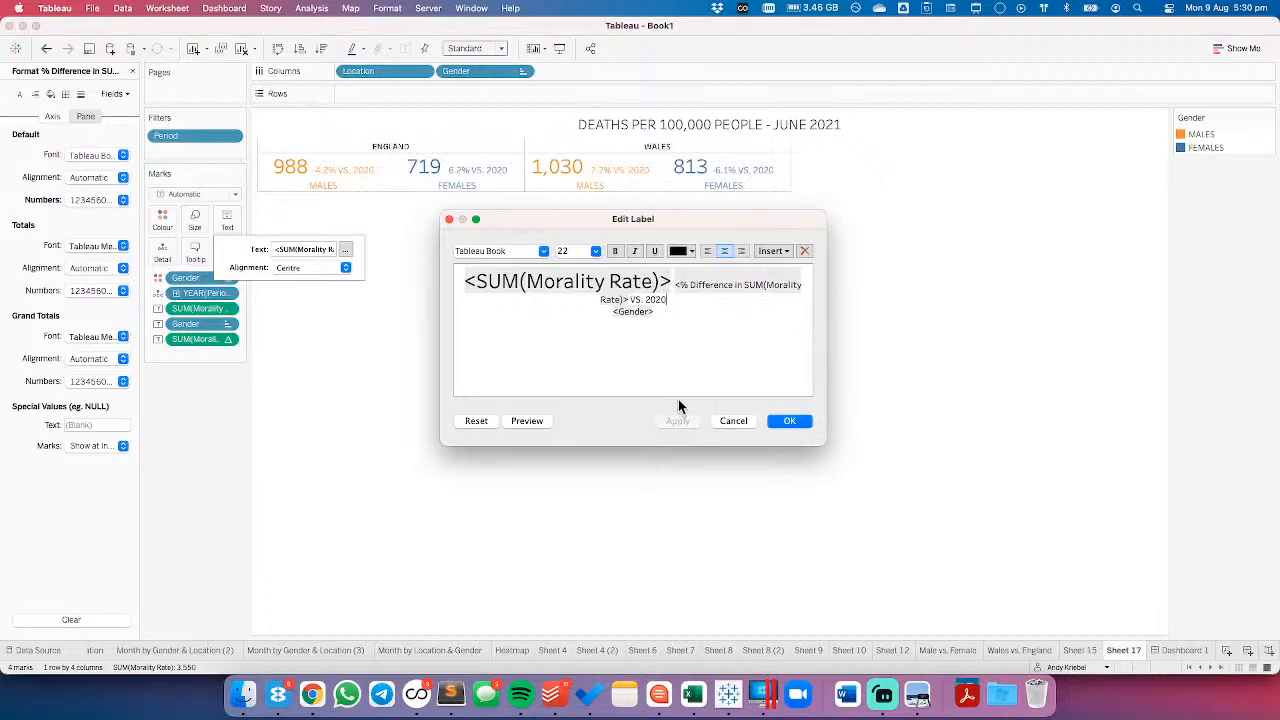
- Undo the label rearrangement, putting the % Difference and "VS. 2020" text back on its own line below Gender
key("shift+Right")
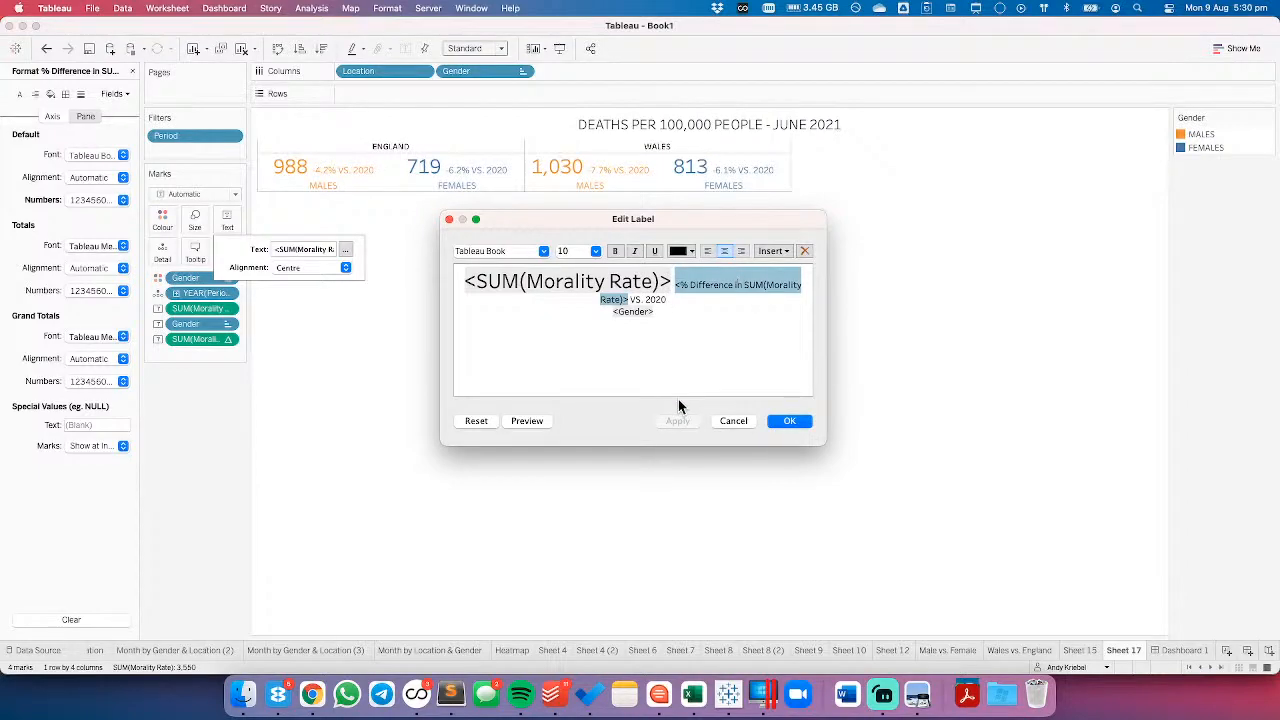
key("Left")
key("shift+Down")
key("BackSpace")
key("BackSpace")
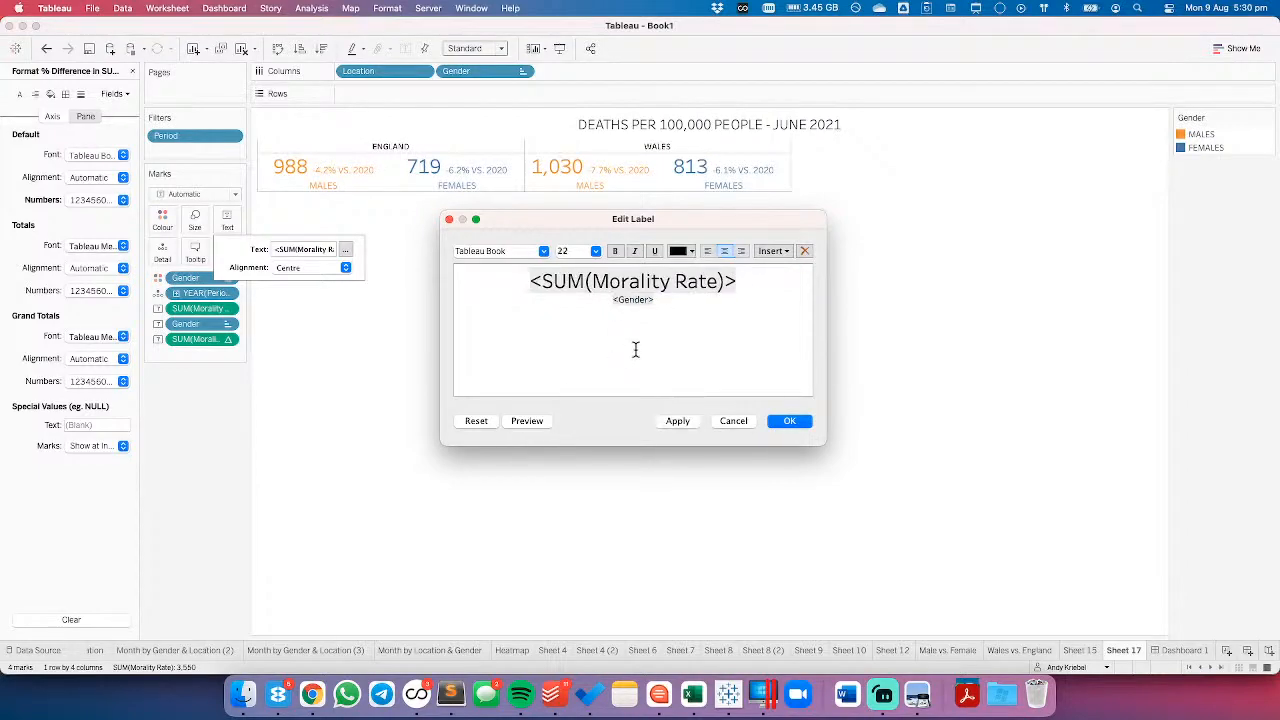
key("super+z")
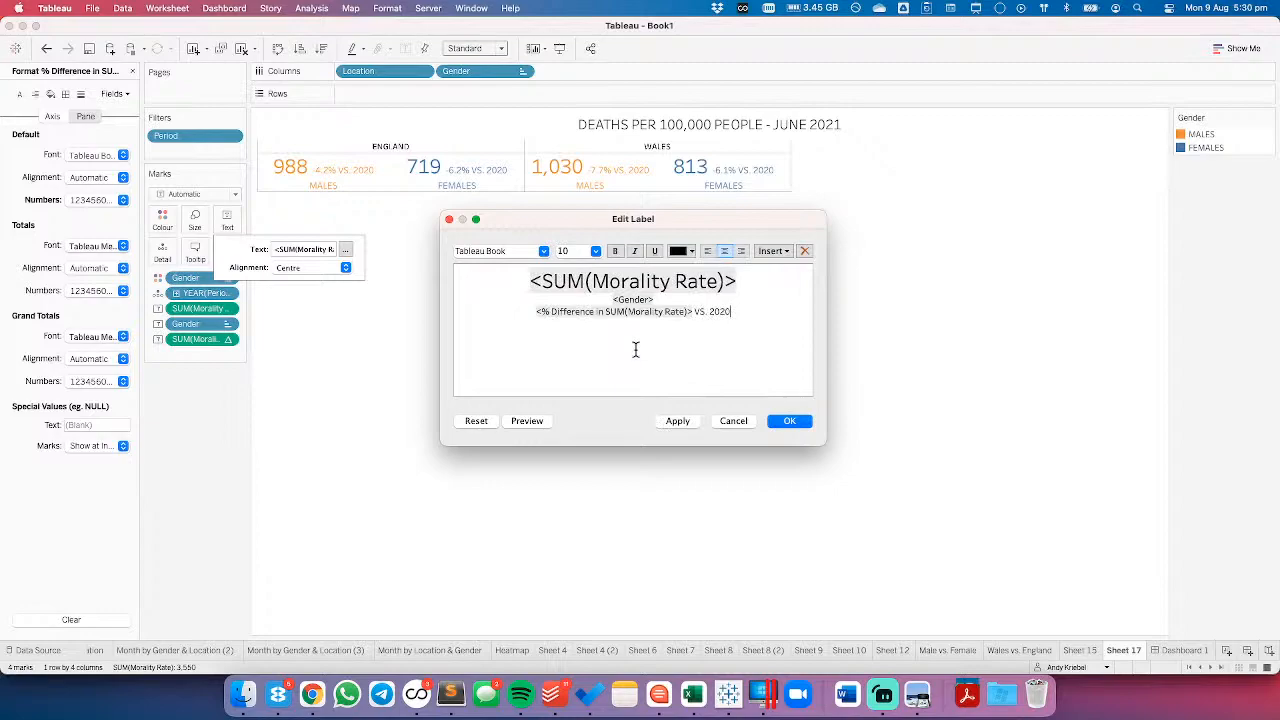
- Change "VS" to lowercase "vs" in the label's comparison line and apply the label
left_click(677, 421)
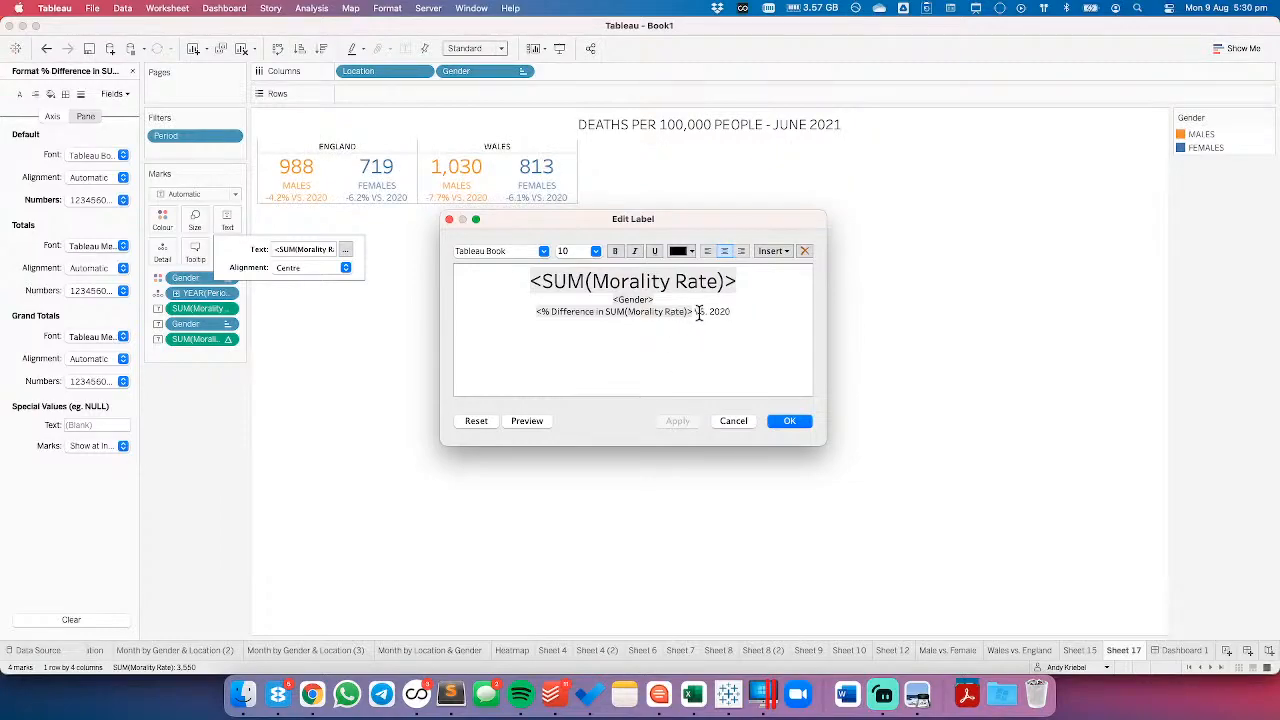
double_click(700, 312)
type("vs")
left_click(676, 421)
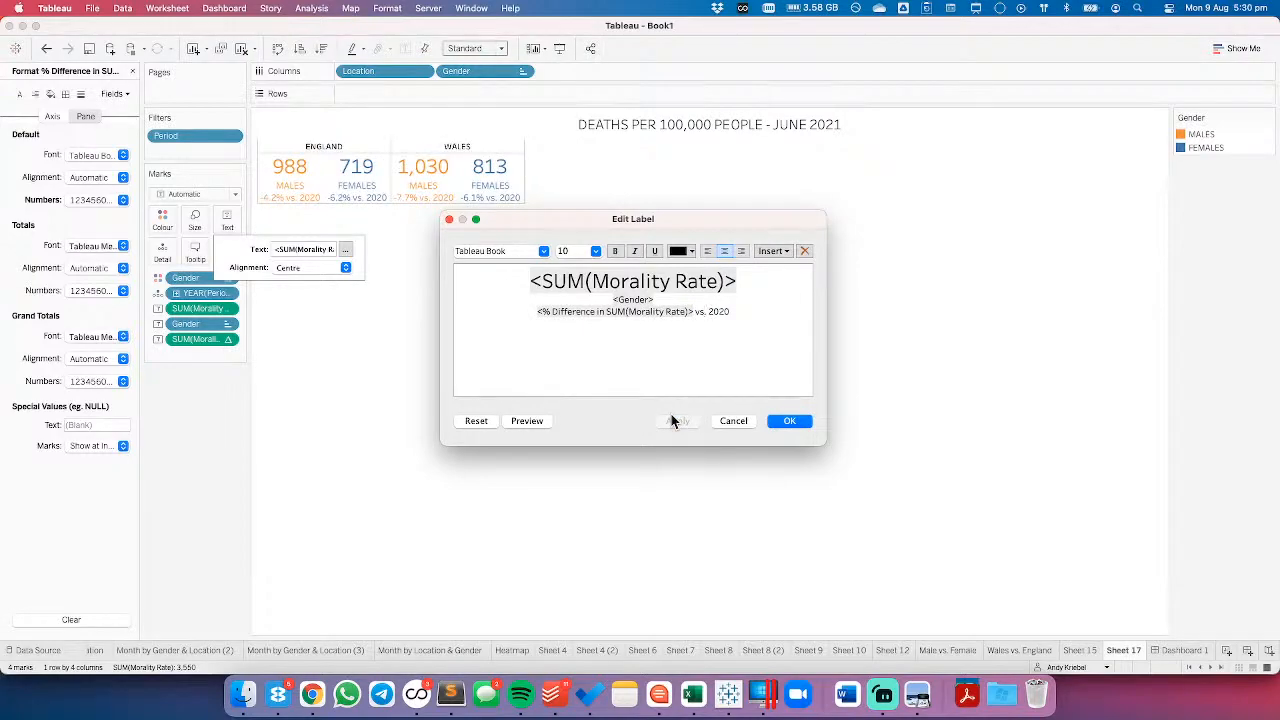
left_click(790, 421)
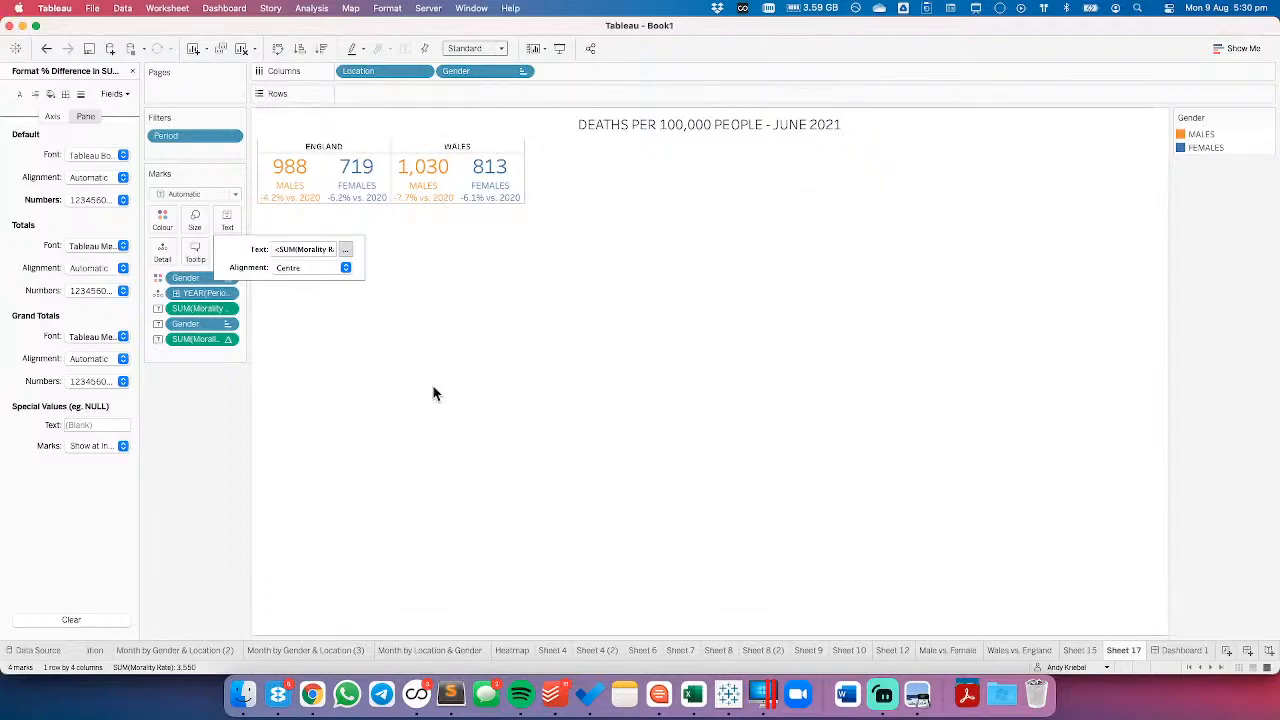
- Show the Gender column headers and remove the Gender field from the text label
left_click(522, 73)
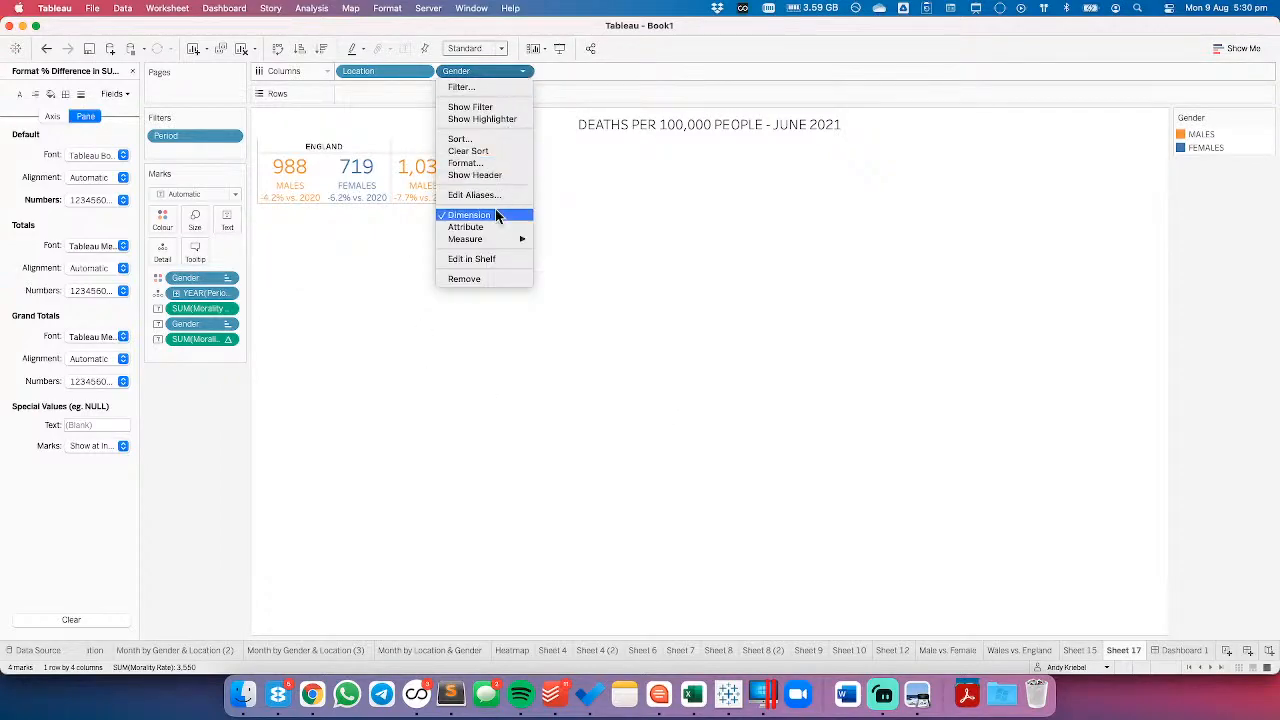
left_click(474, 175)
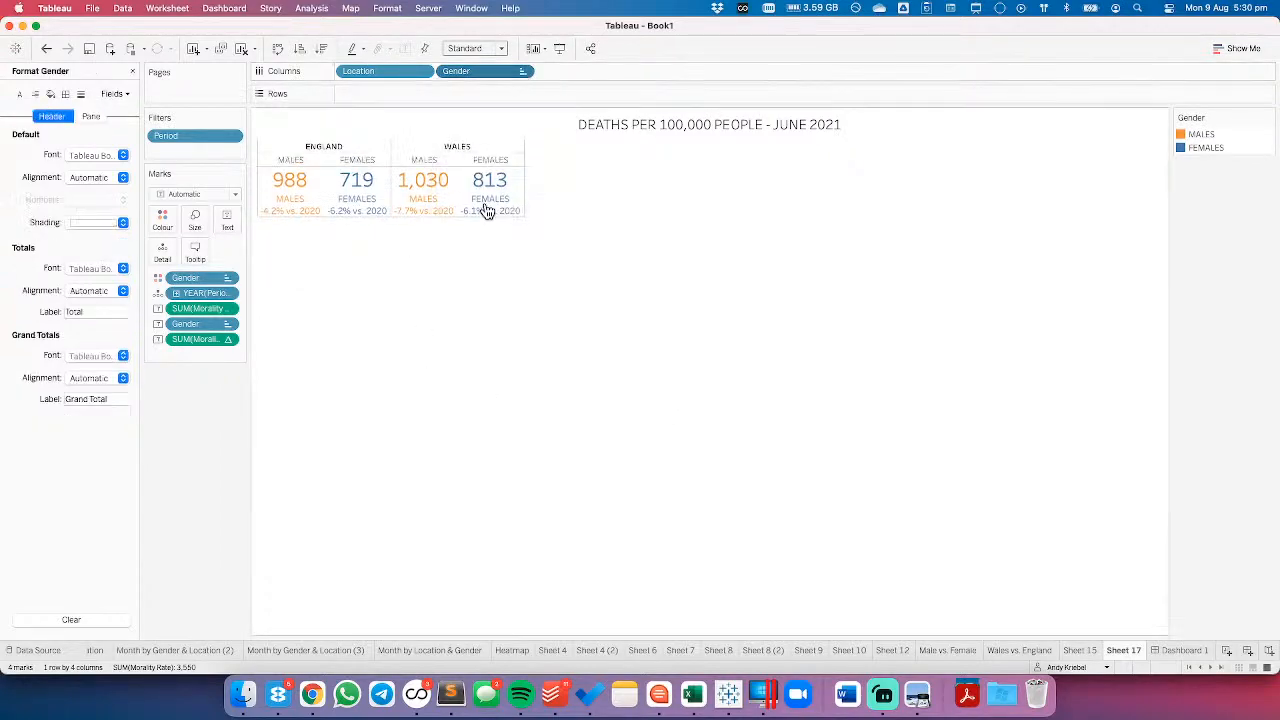
left_click_drag(200, 323, 191, 391)
- Delete the empty line between SUM(Morality Rate) and the % Difference line in the text label
left_click(228, 219)
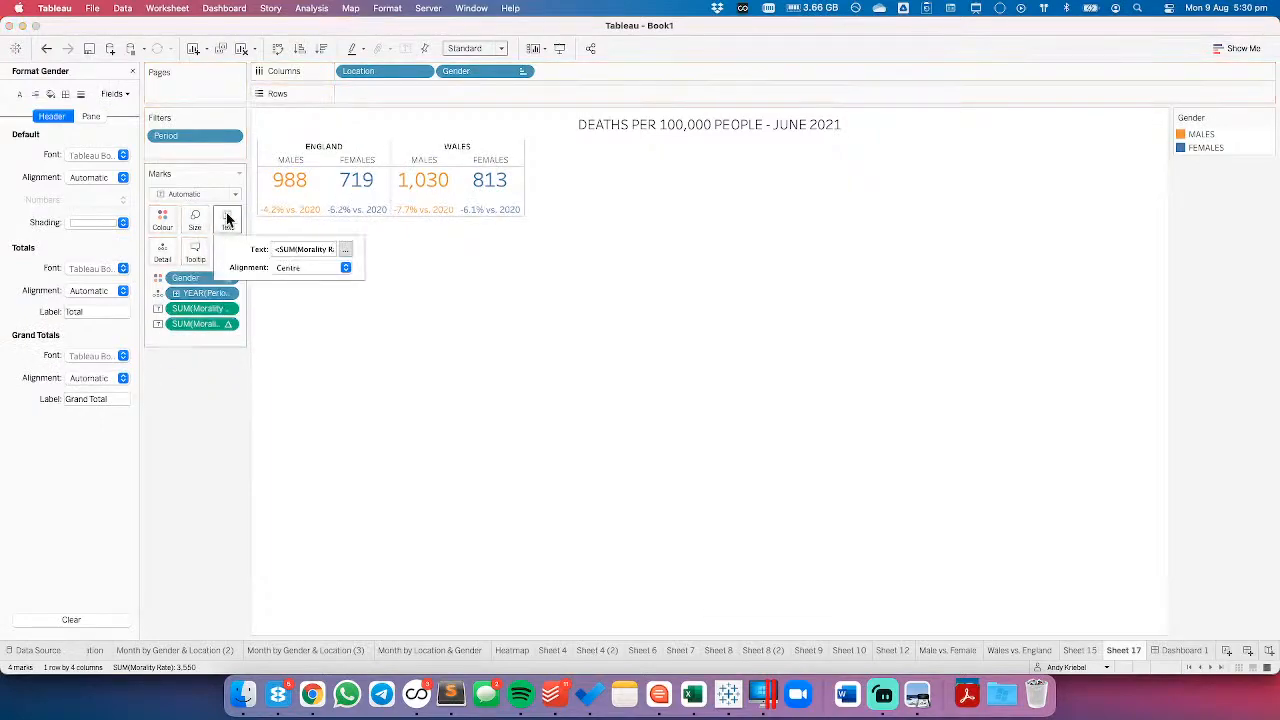
left_click(345, 249)
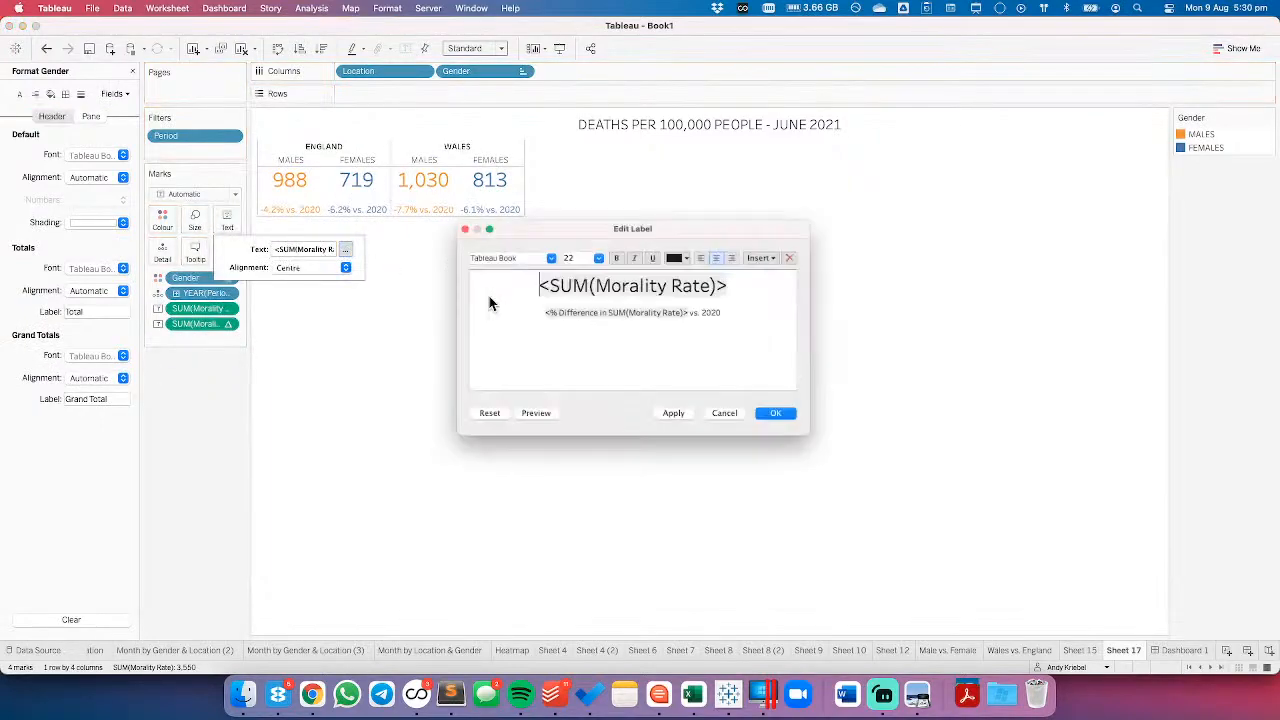
left_click(568, 297)
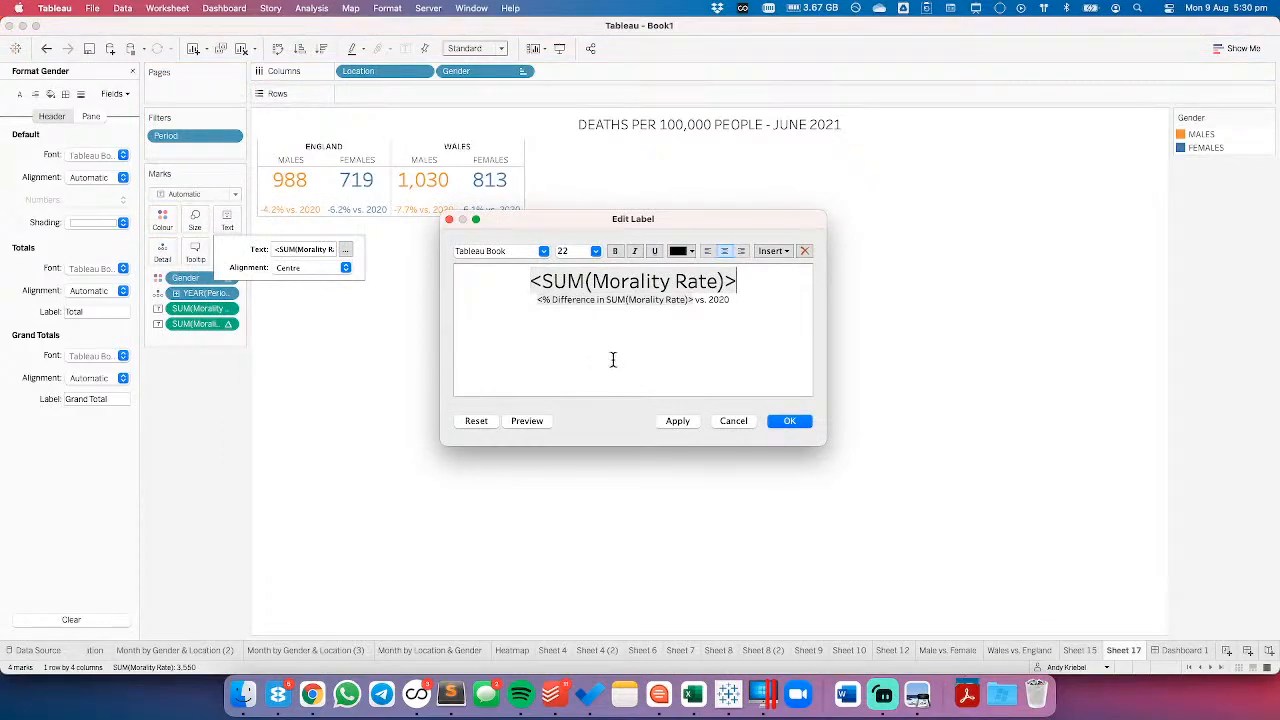
left_click(789, 421)
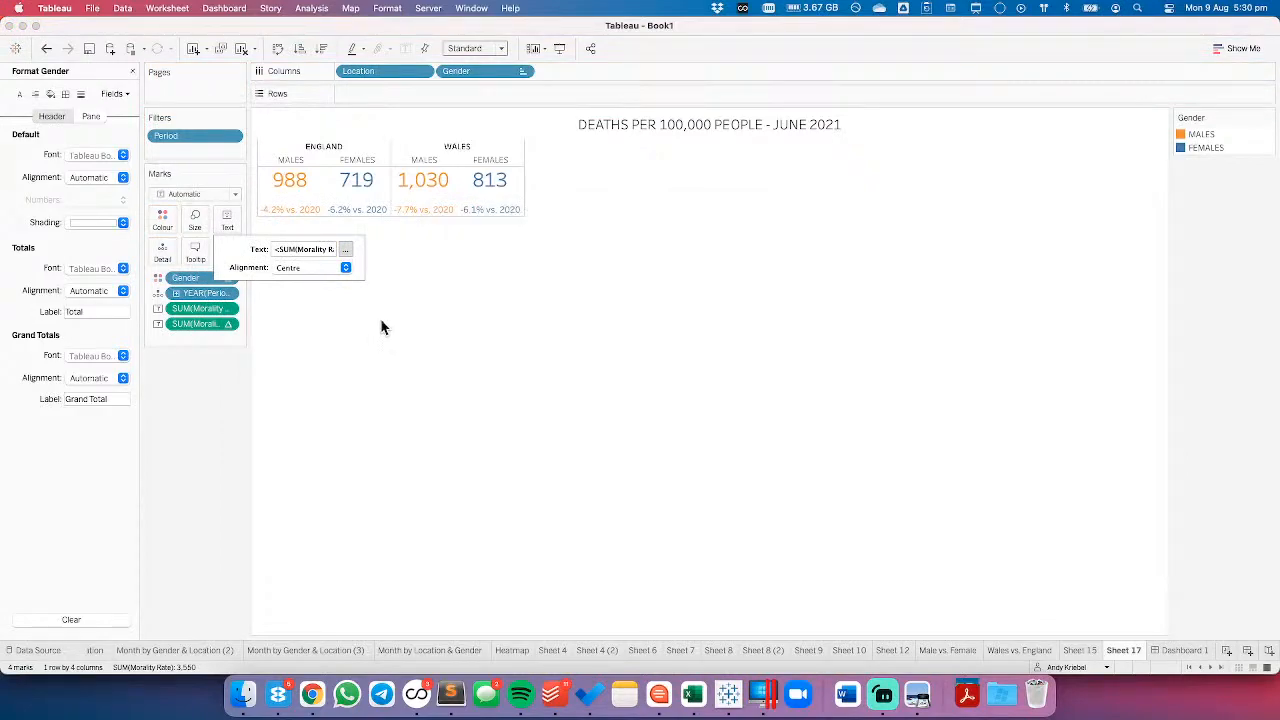
left_click(381, 327)
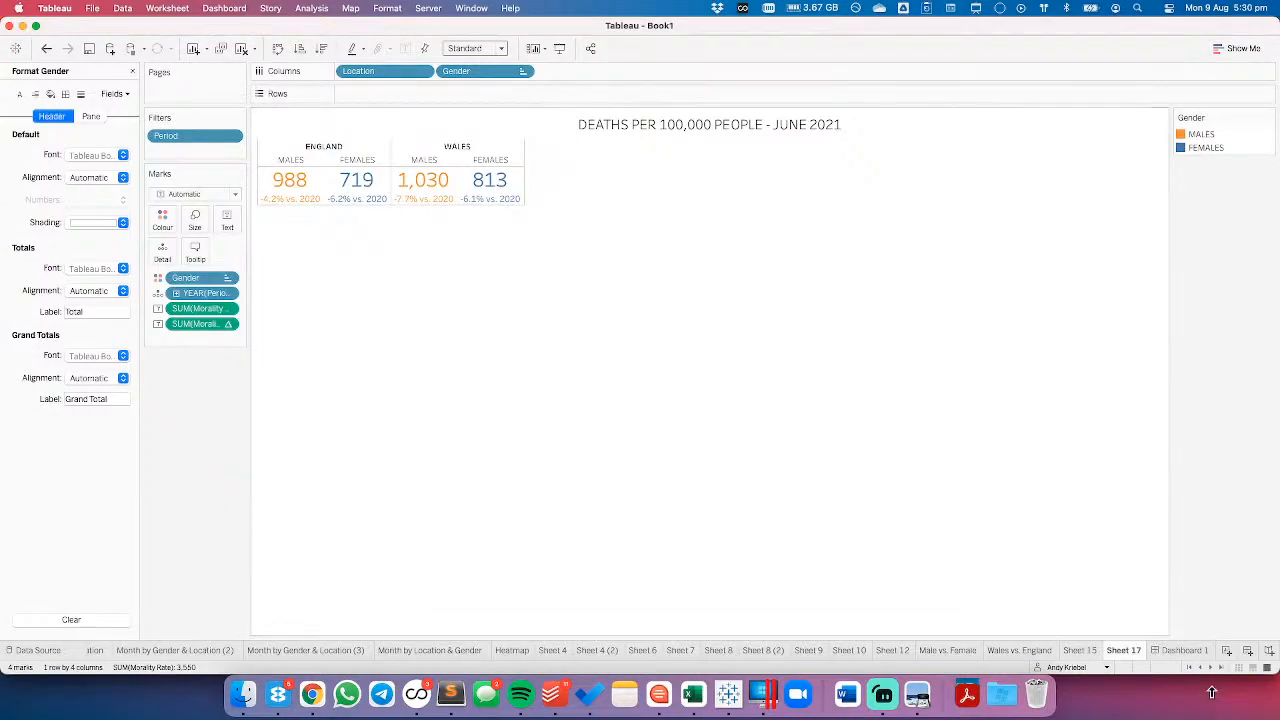
- Open Dashboard 1 and check the updated summary table above the line charts
left_click(1176, 651)
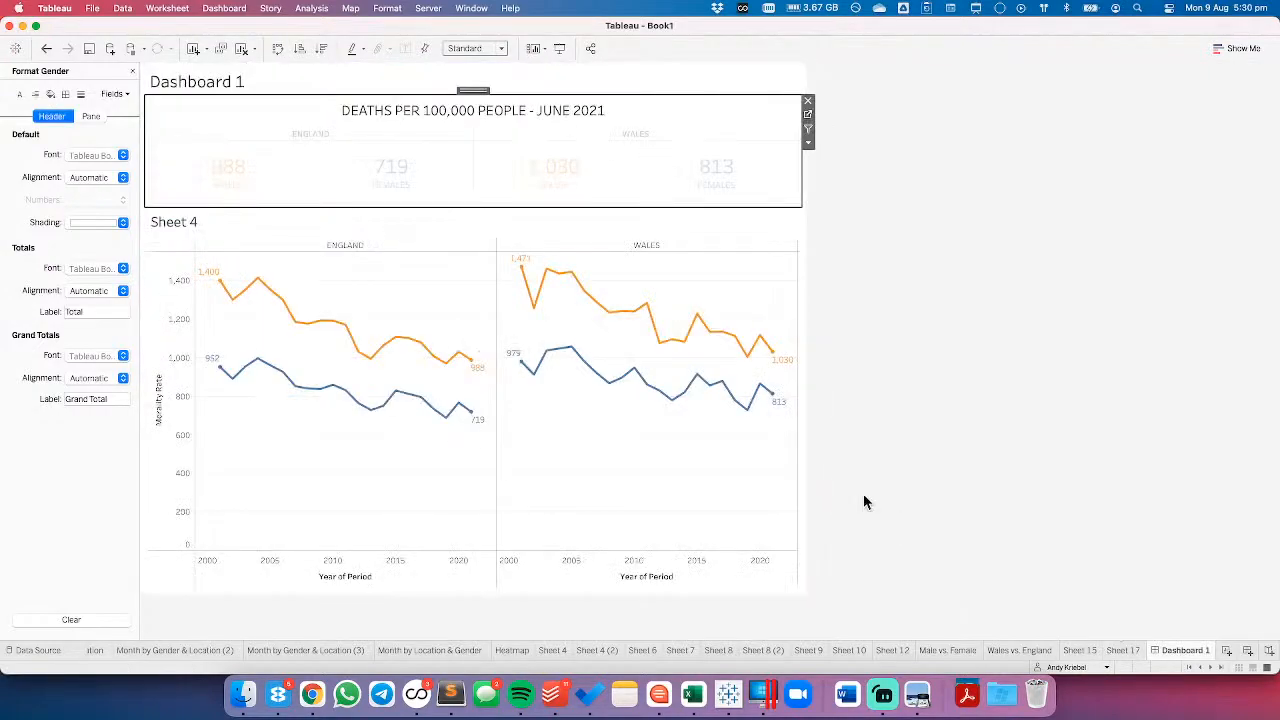
left_click(1069, 360)
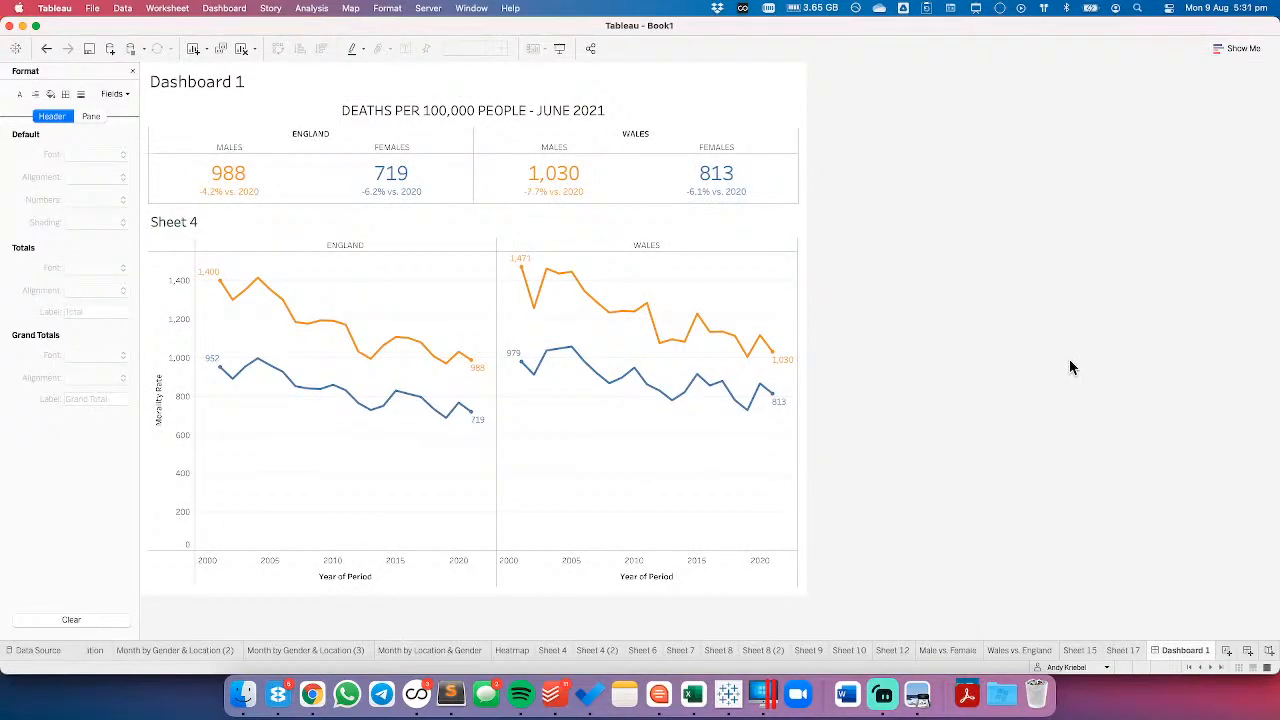
- Switch to Chrome, read the June 2021 death registrations and mortality rate section of the ONS bulletin, and return to Tableau
key("super+Tab")
key("super+Tab")
key("super+Tab")
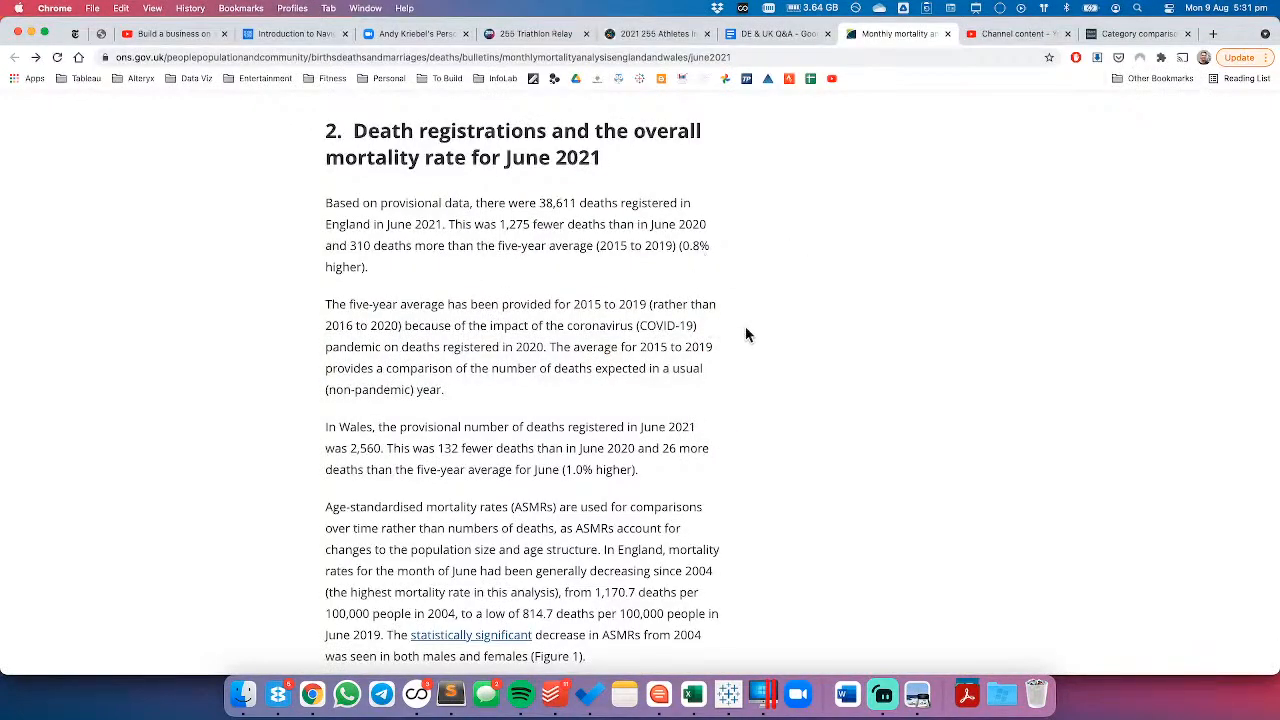
scroll(746, 328, "down", 1)
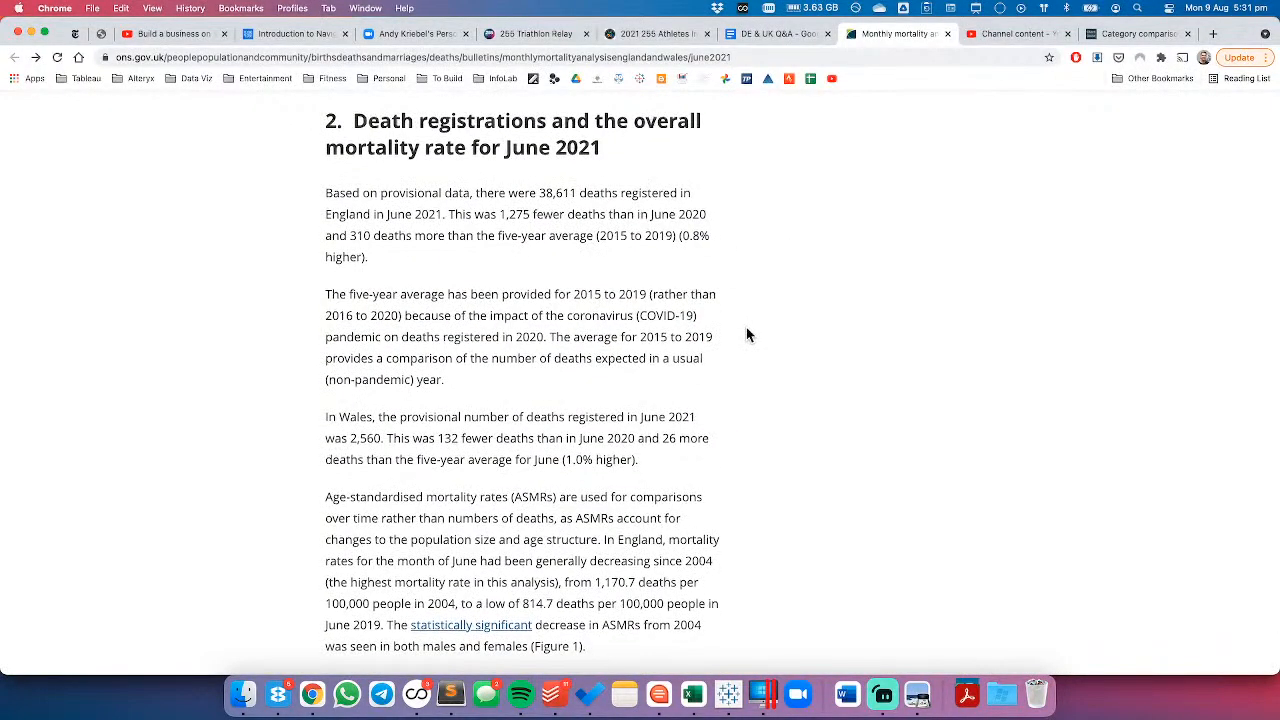
scroll(746, 335, "down", 4)
scroll(746, 335, "down", 7)
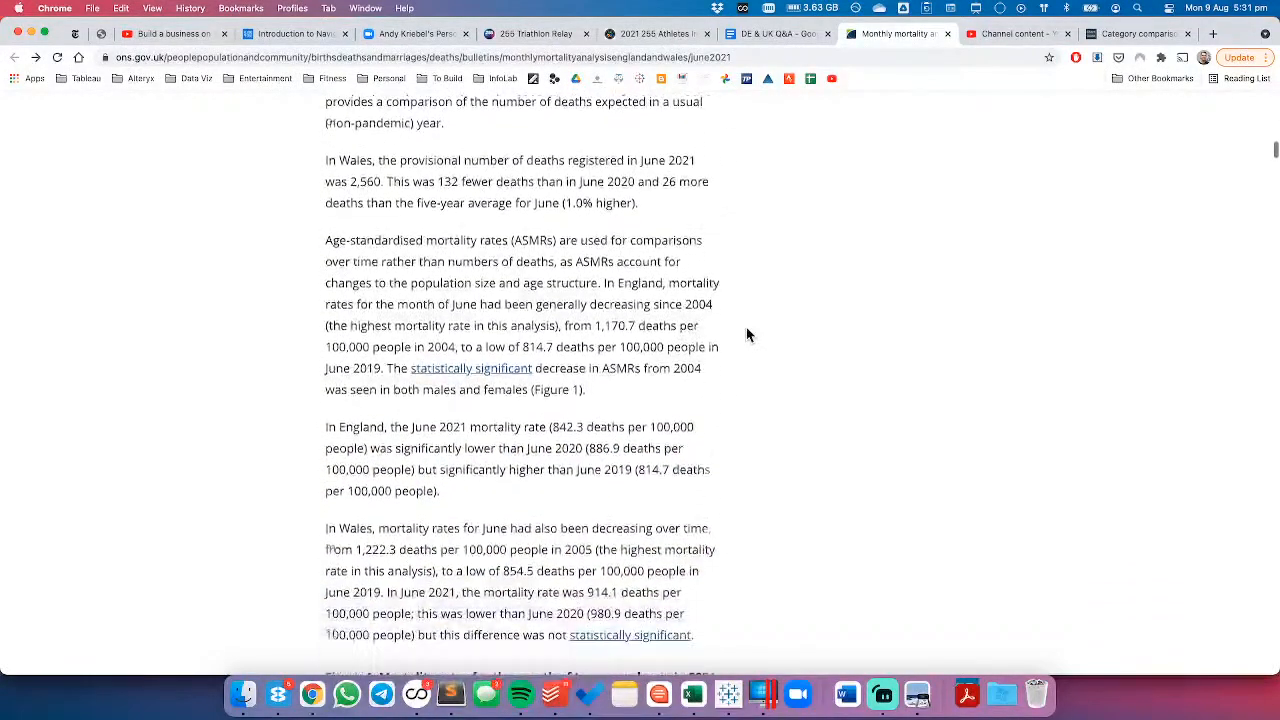
scroll(746, 334, "down", 1)
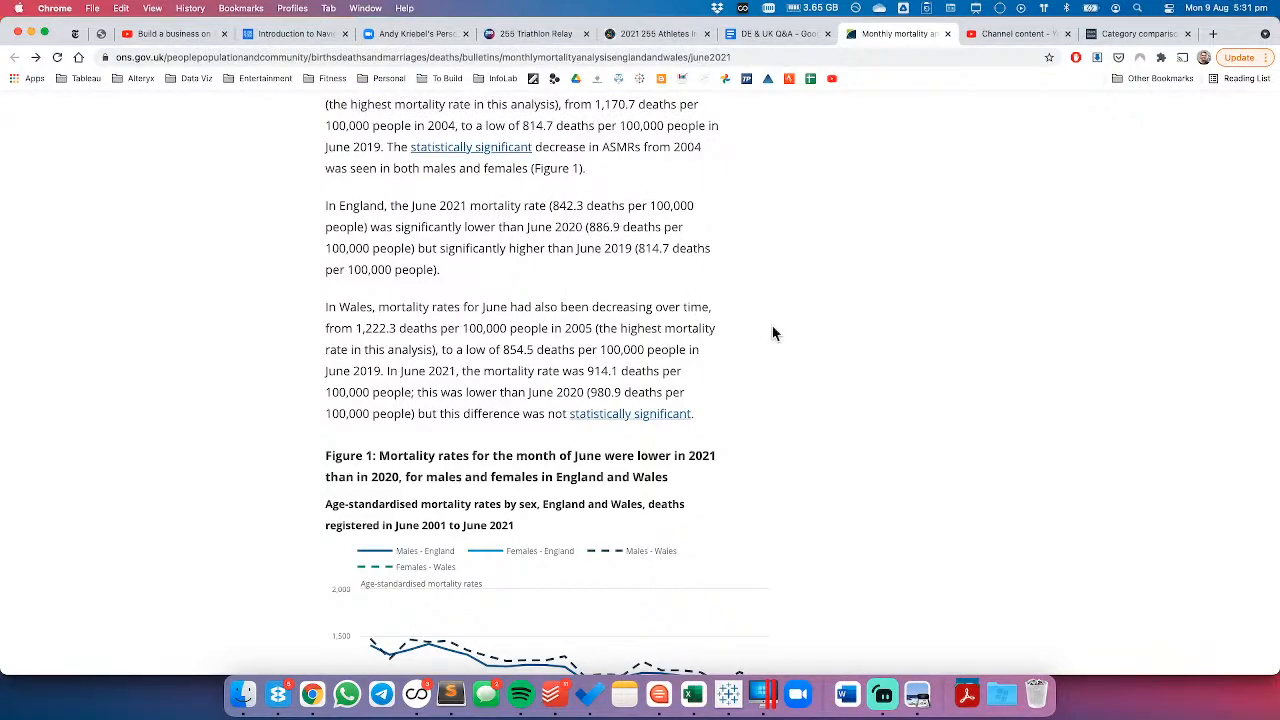
scroll(773, 333, "down", 2)
key("super+Tab")
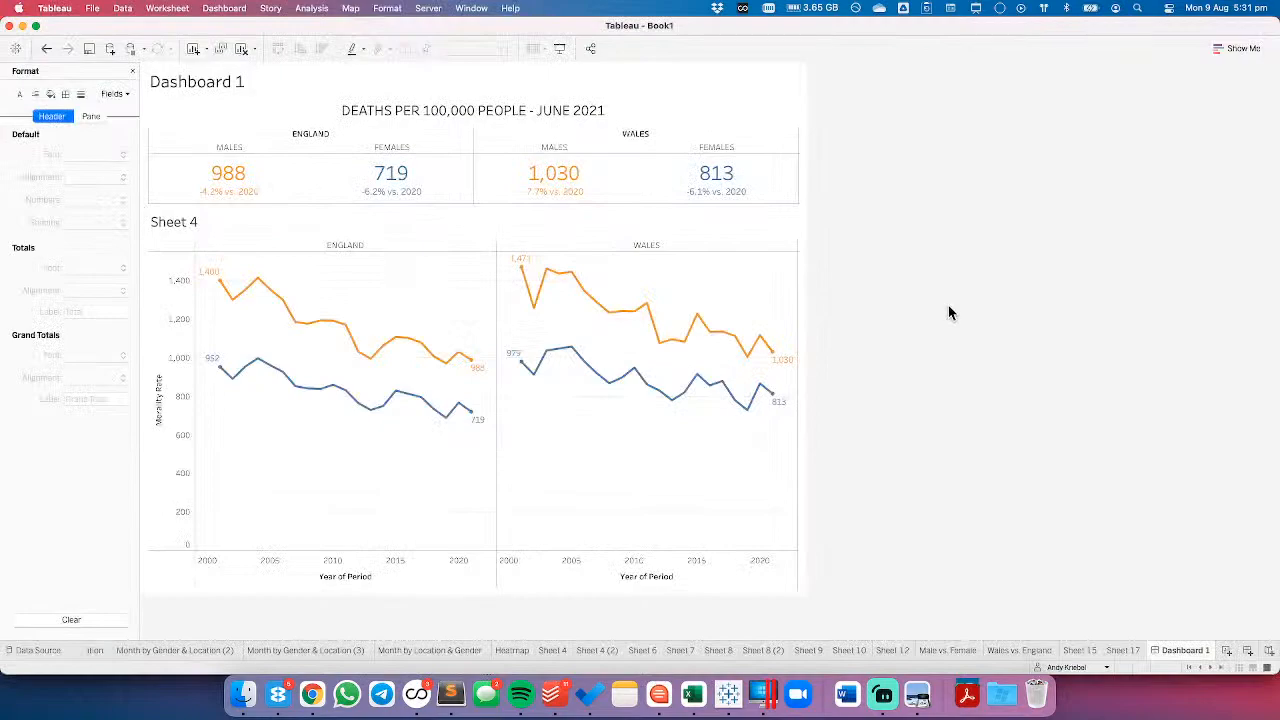
- Close the formatting pane and hide the Sheet 4 title above the line charts on the dashboard
left_click(133, 72)
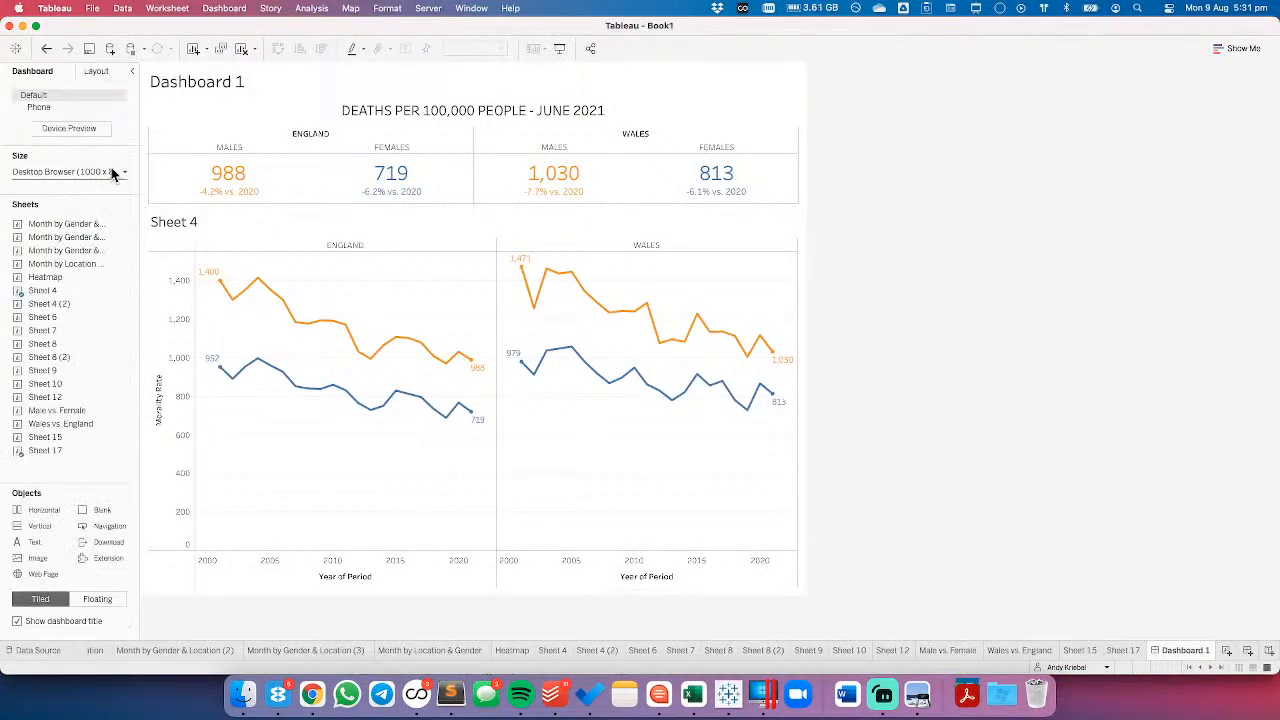
right_click(172, 223)
left_click(203, 255)
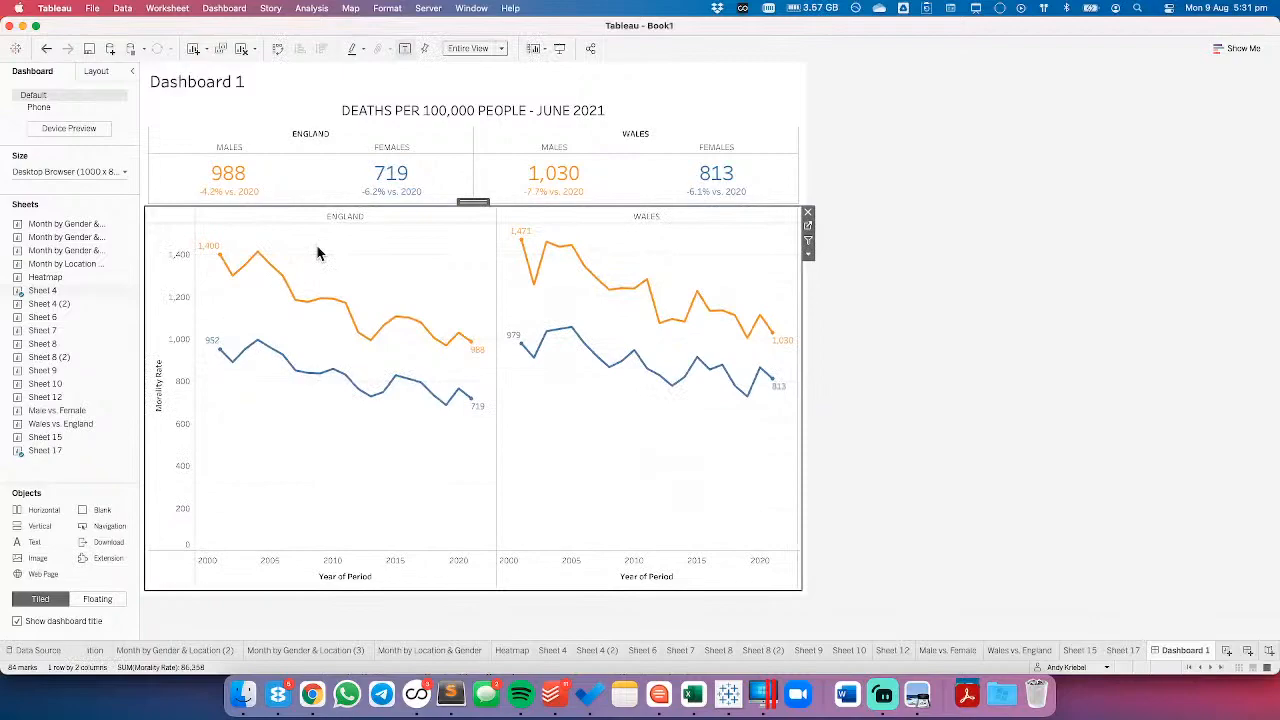
left_click(1228, 651)
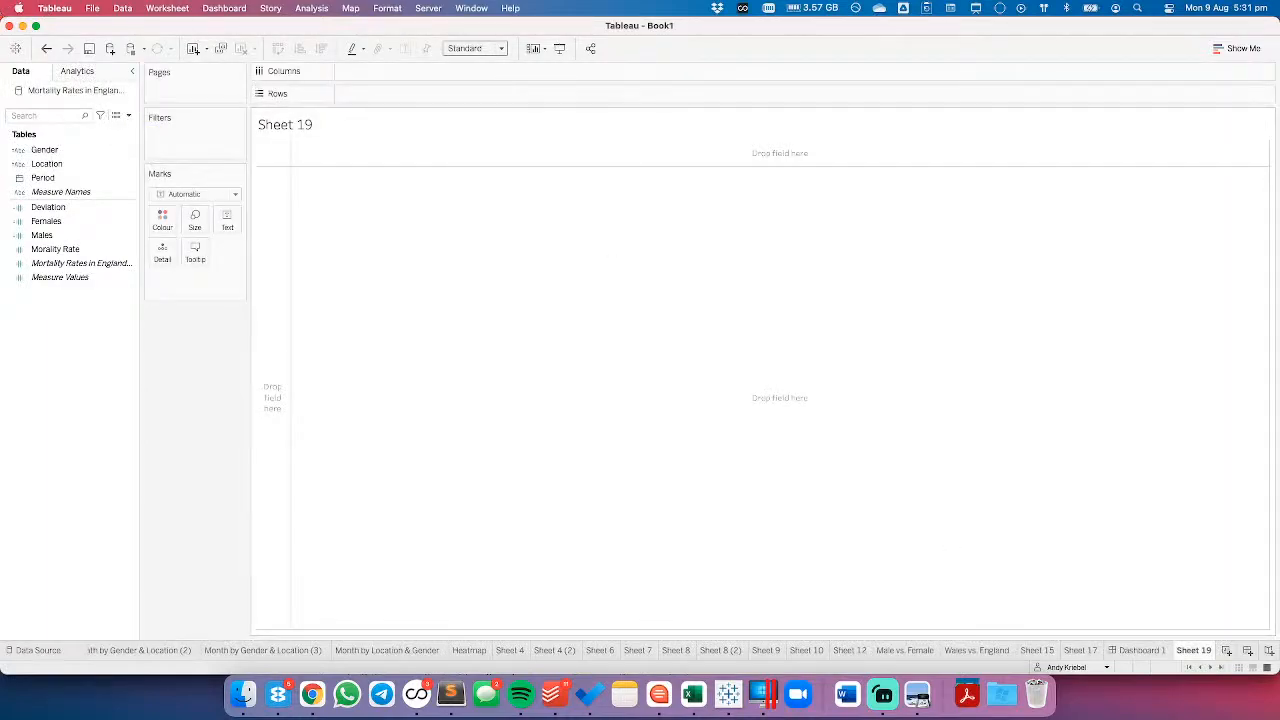
left_click(46, 48)
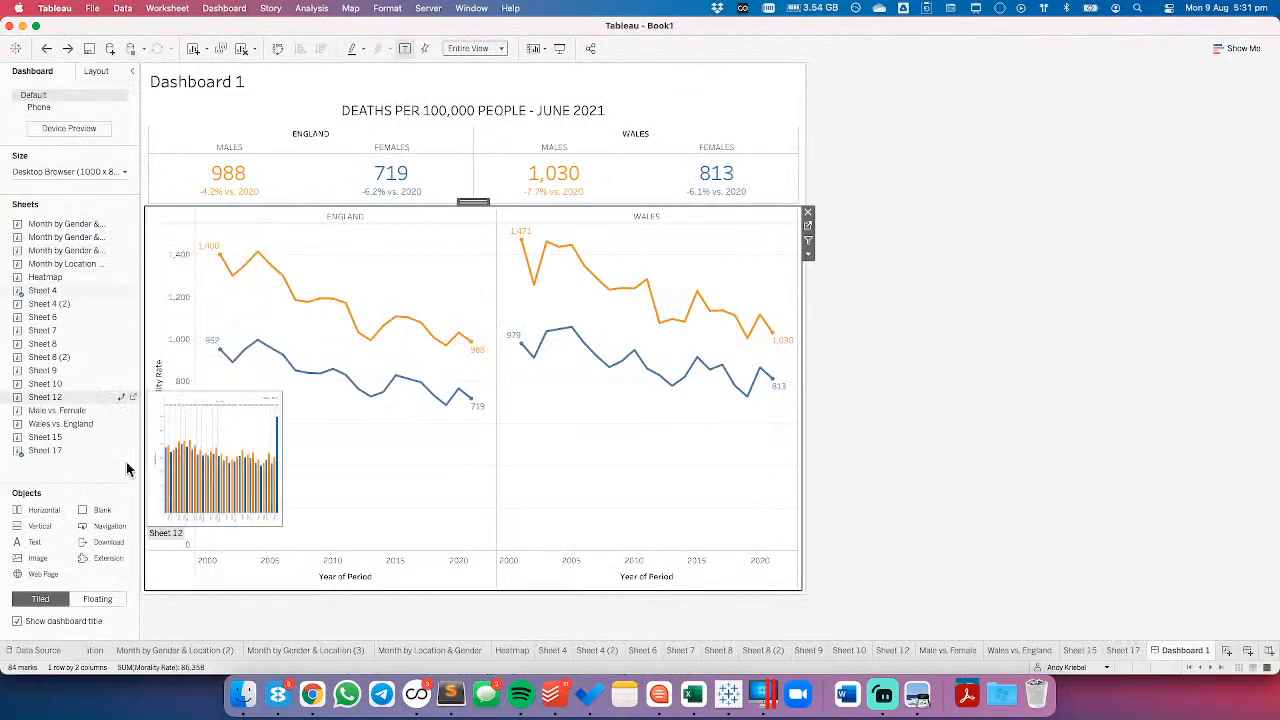
right_click(1186, 651)
mouse_move(1190, 633)
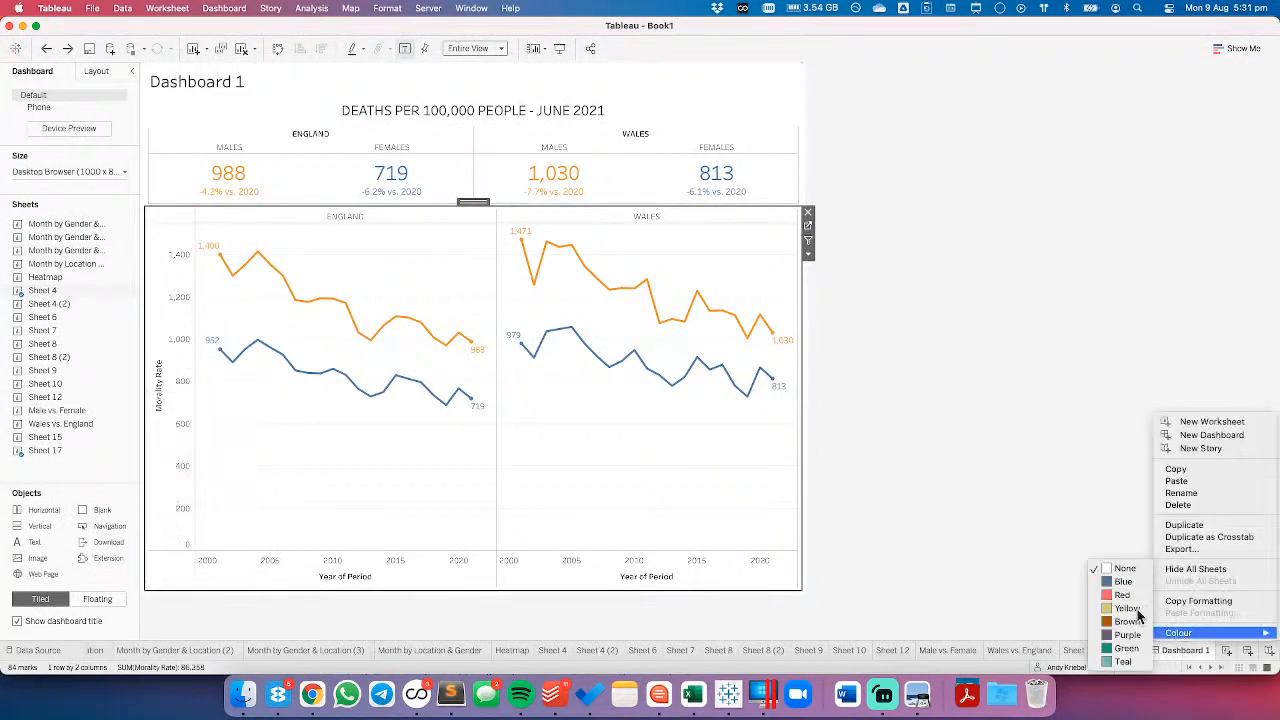
left_click(1053, 437)
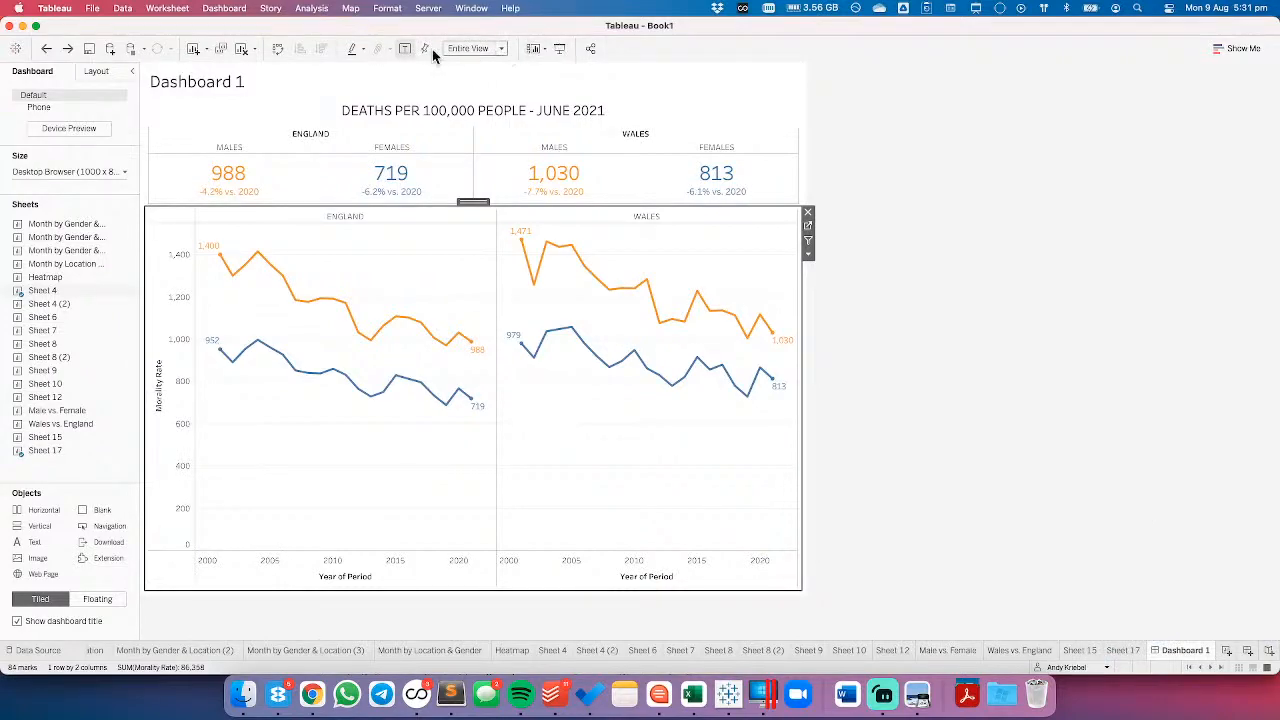
- Clear everything from Dashboard 1 and place a floating vertical container on the empty canvas
left_click(243, 48)
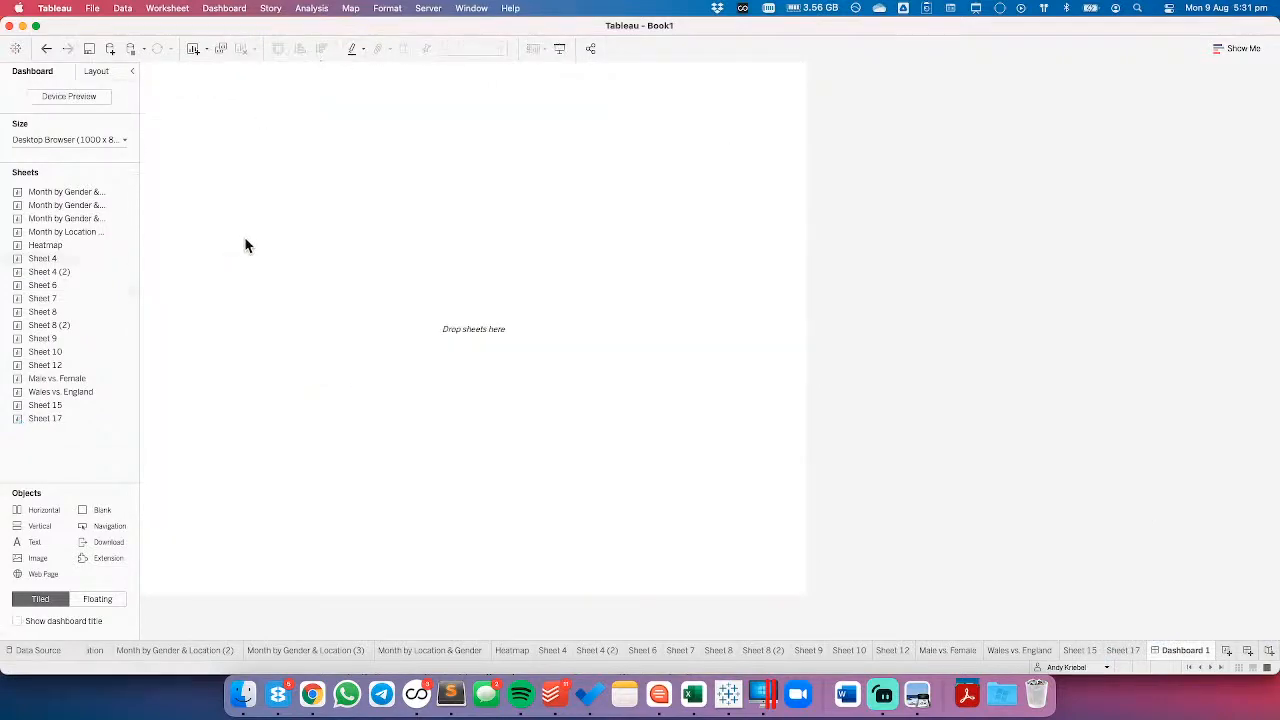
left_click(92, 71)
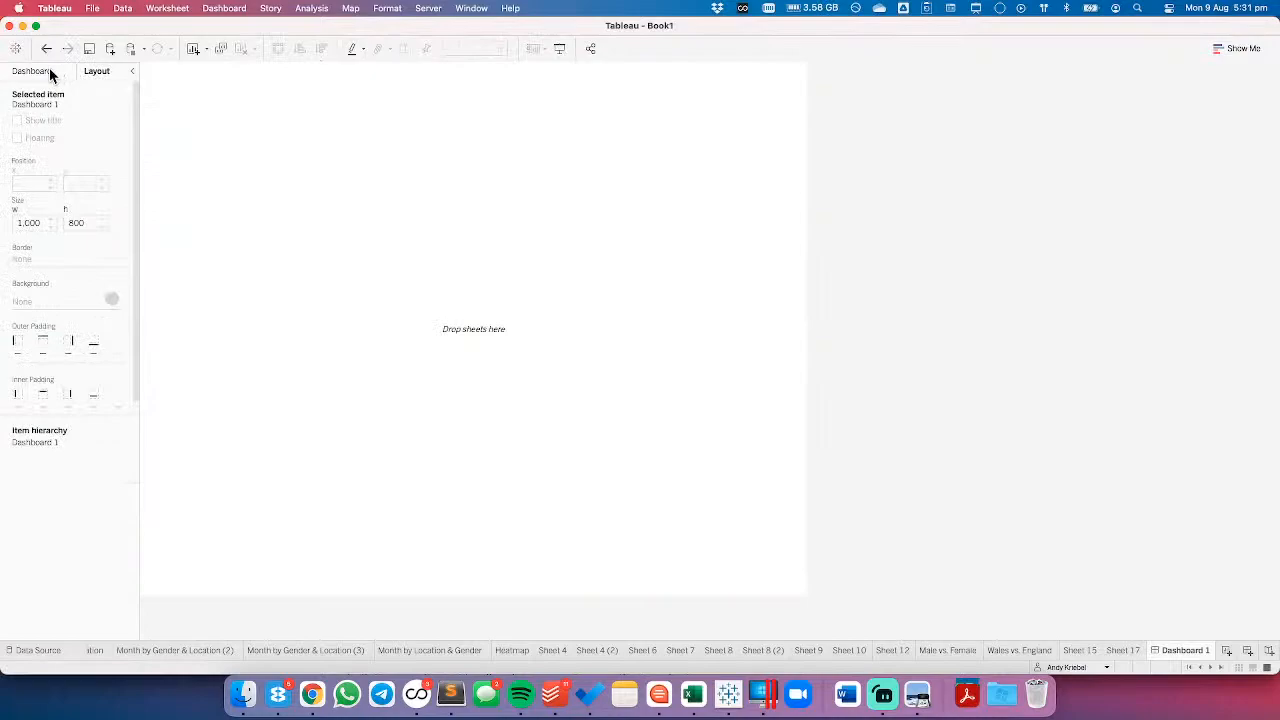
left_click(48, 70)
left_click_drag(36, 532, 193, 133)
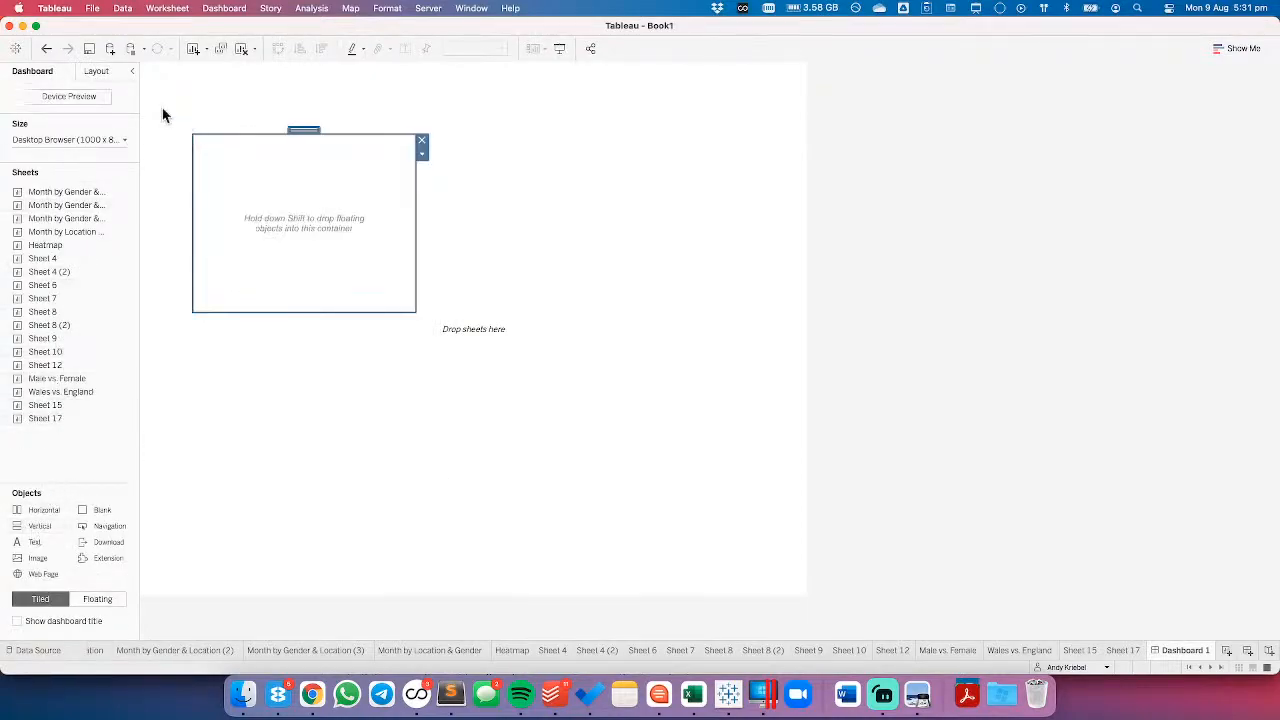
- Set the vertical container's position to x 0, y 0 and its size to 1,000 wide by 800 high
left_click(97, 71)
left_click(30, 183)
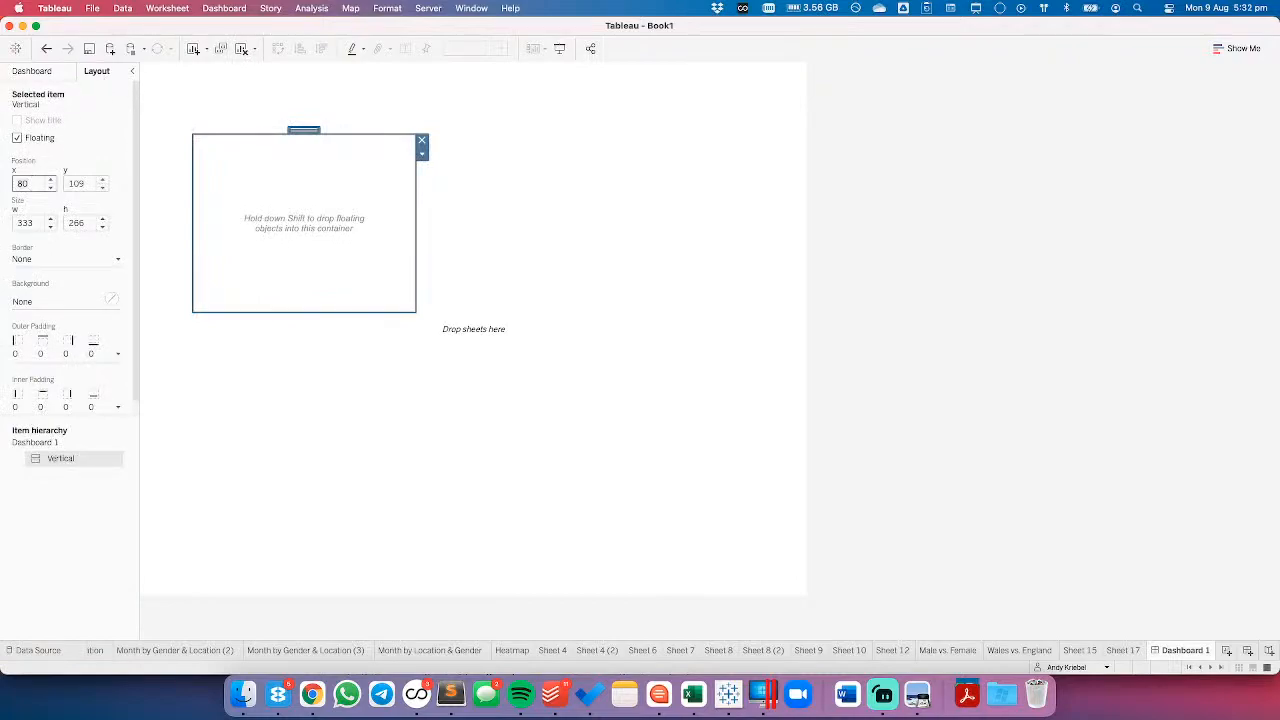
type("0")
key("Tab")
type("0")
key("Return")
type("10")
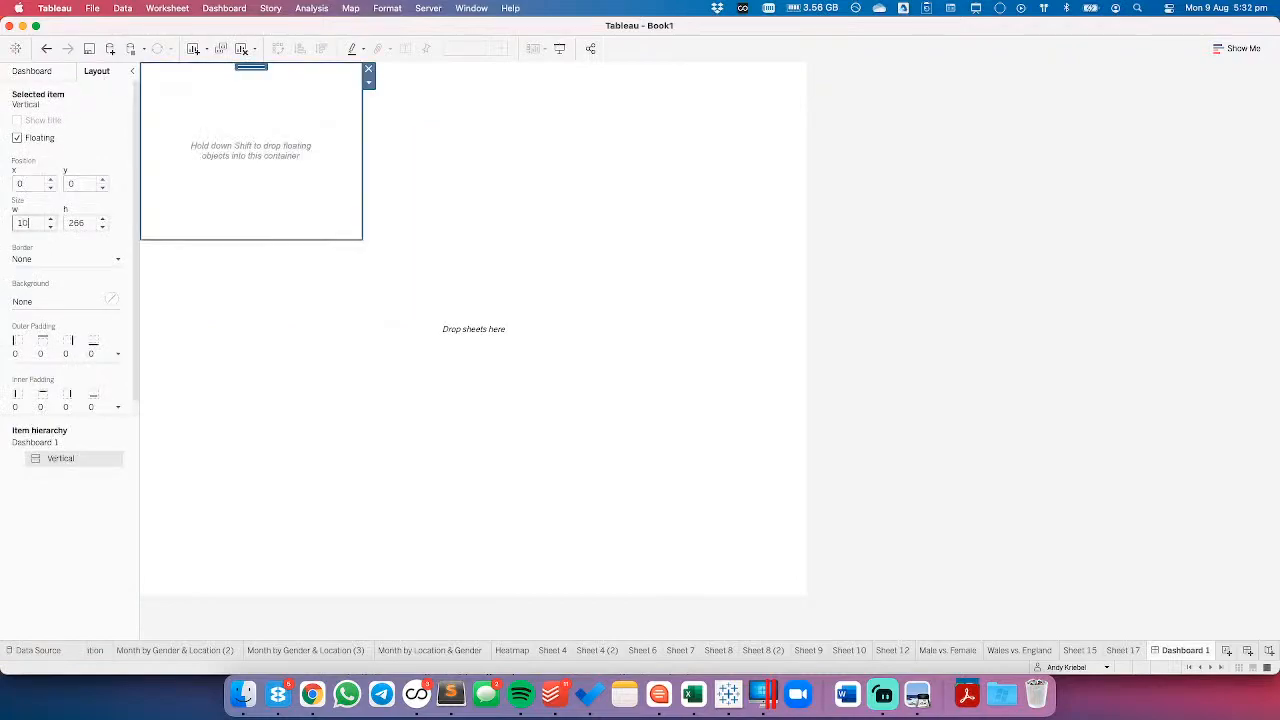
key("Return")
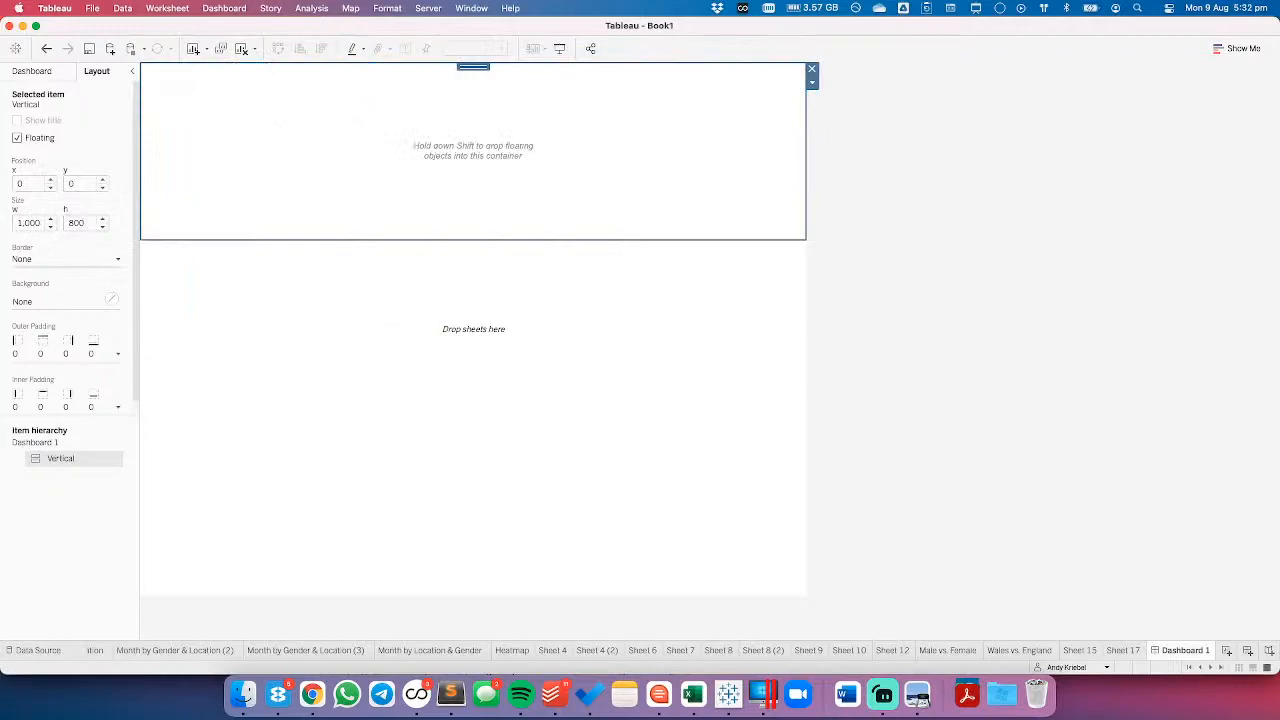
- Add a text object reading "MORTALITY RATES FOR ENGLAND AND WALES:" inside the vertical container, consulting the ONS bulletin in Chrome for the wording
left_click(50, 71)
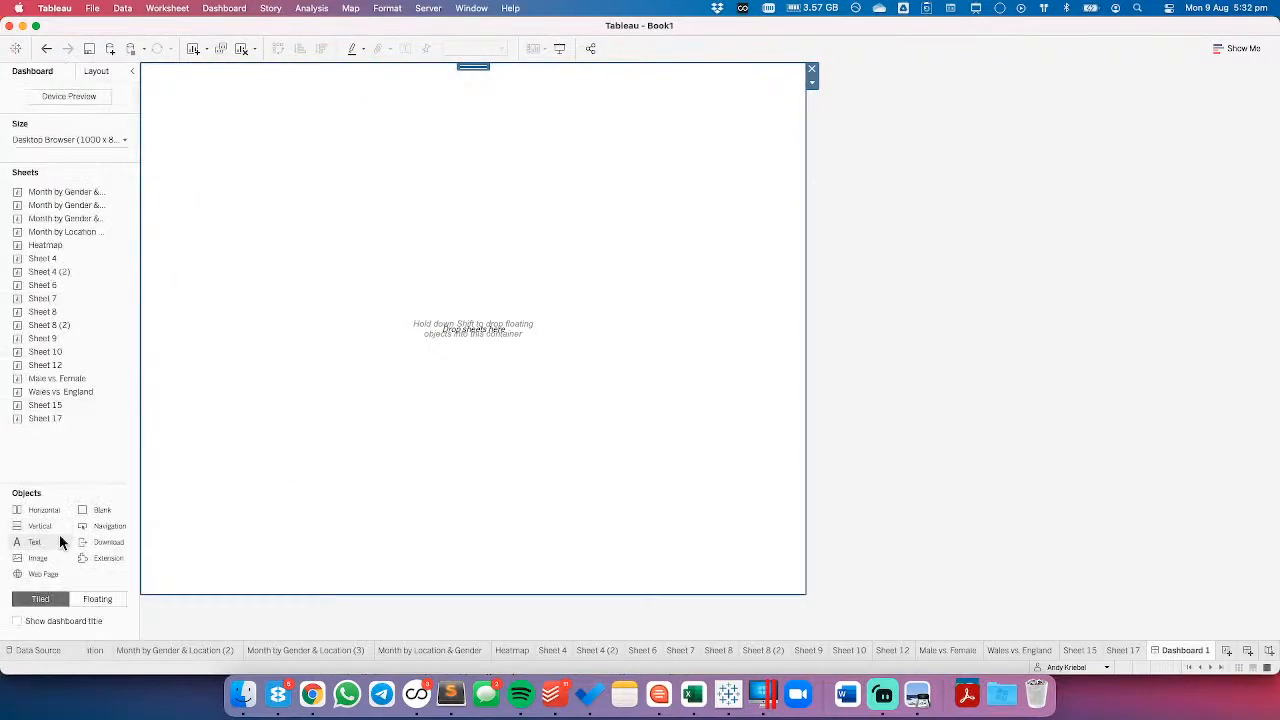
left_click_drag(34, 546, 276, 254)
key("super+Tab")
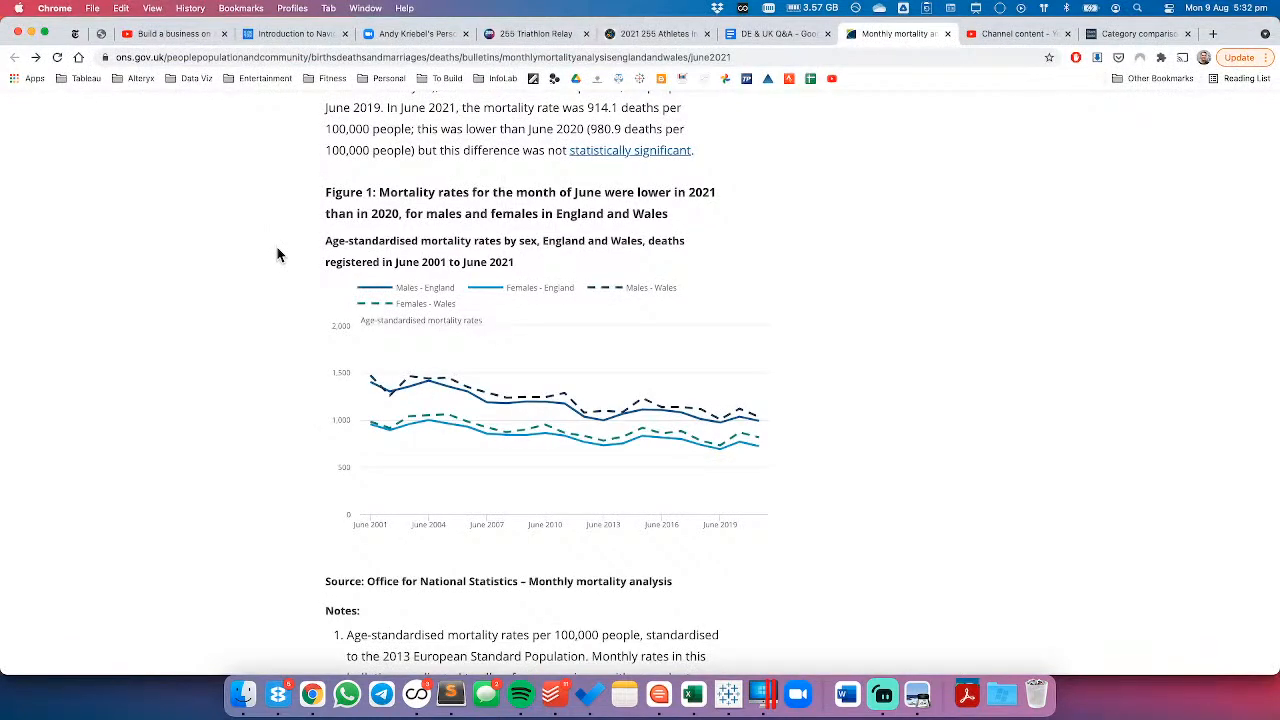
key("super+Tab")
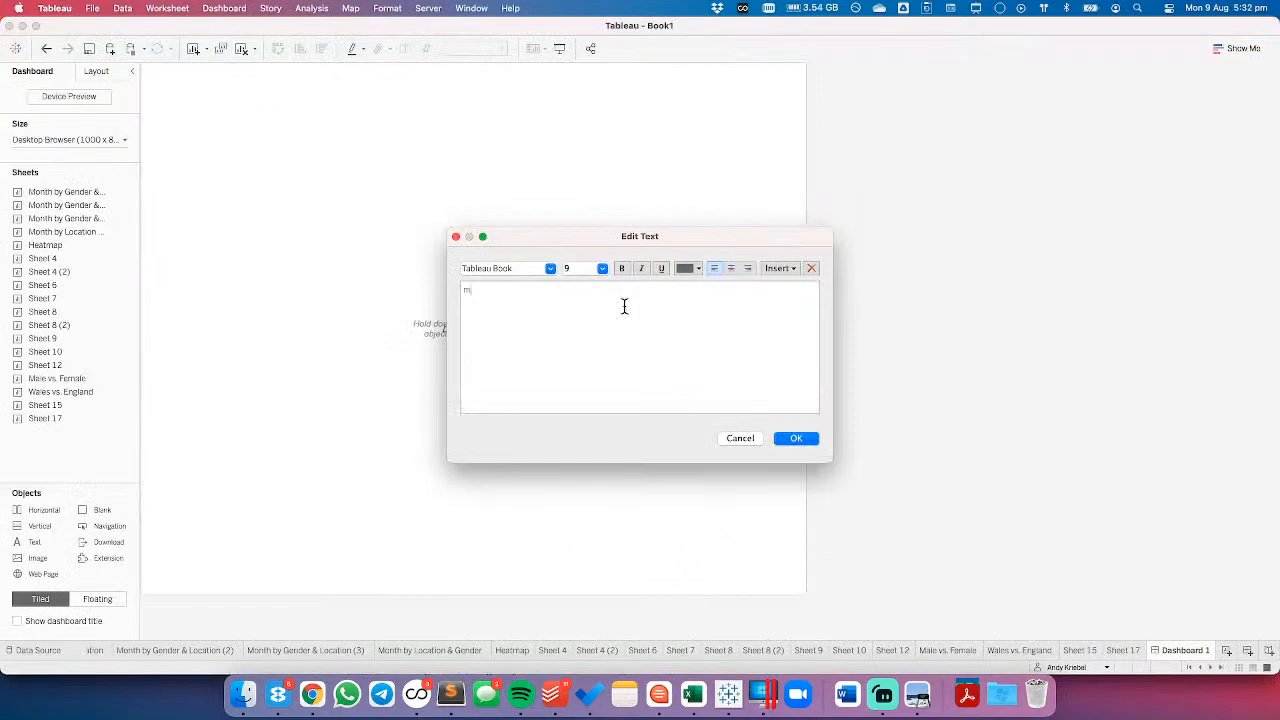
type("mortalot")
key("super+a")
type("M")
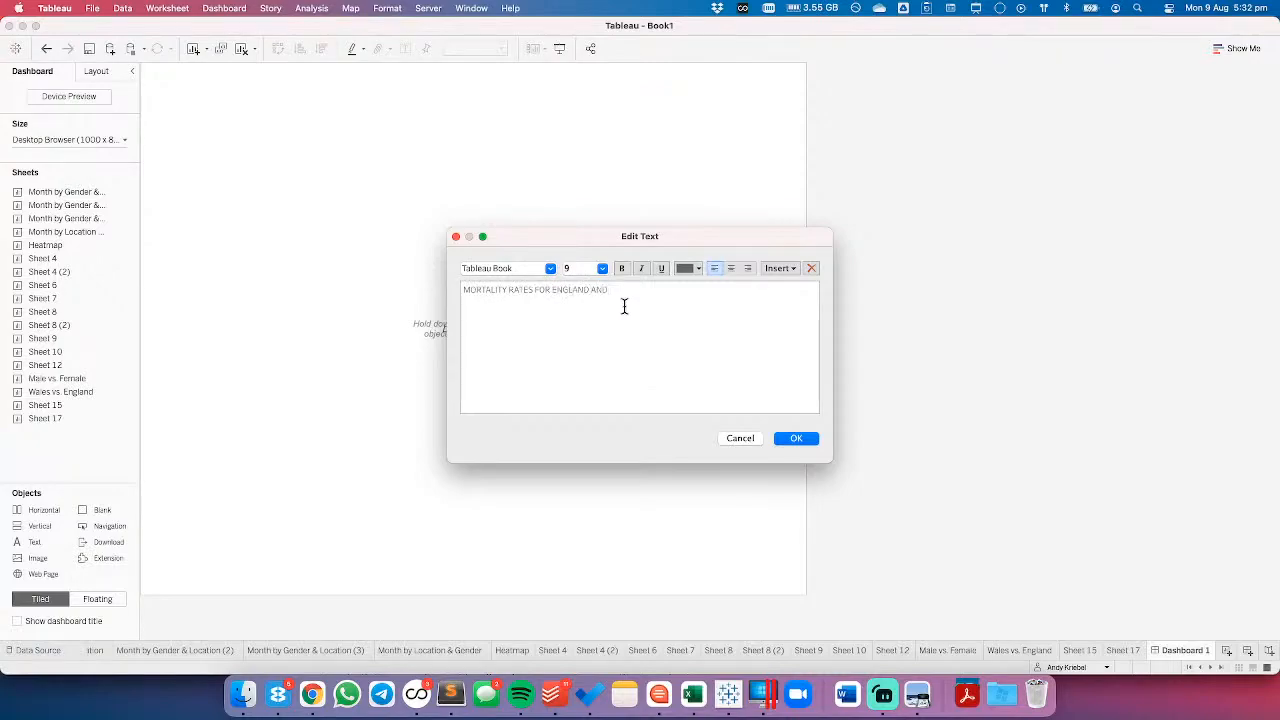
type("LES:")
key("super+Tab")
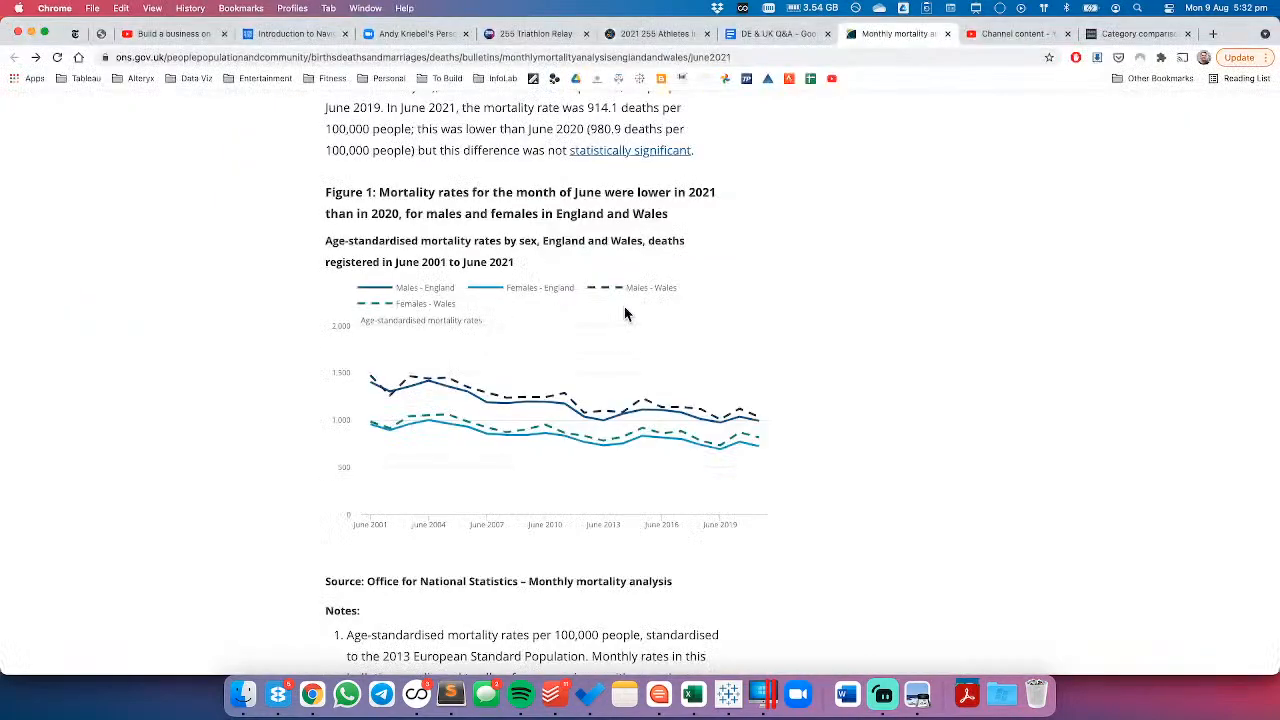
key("super+Tab")
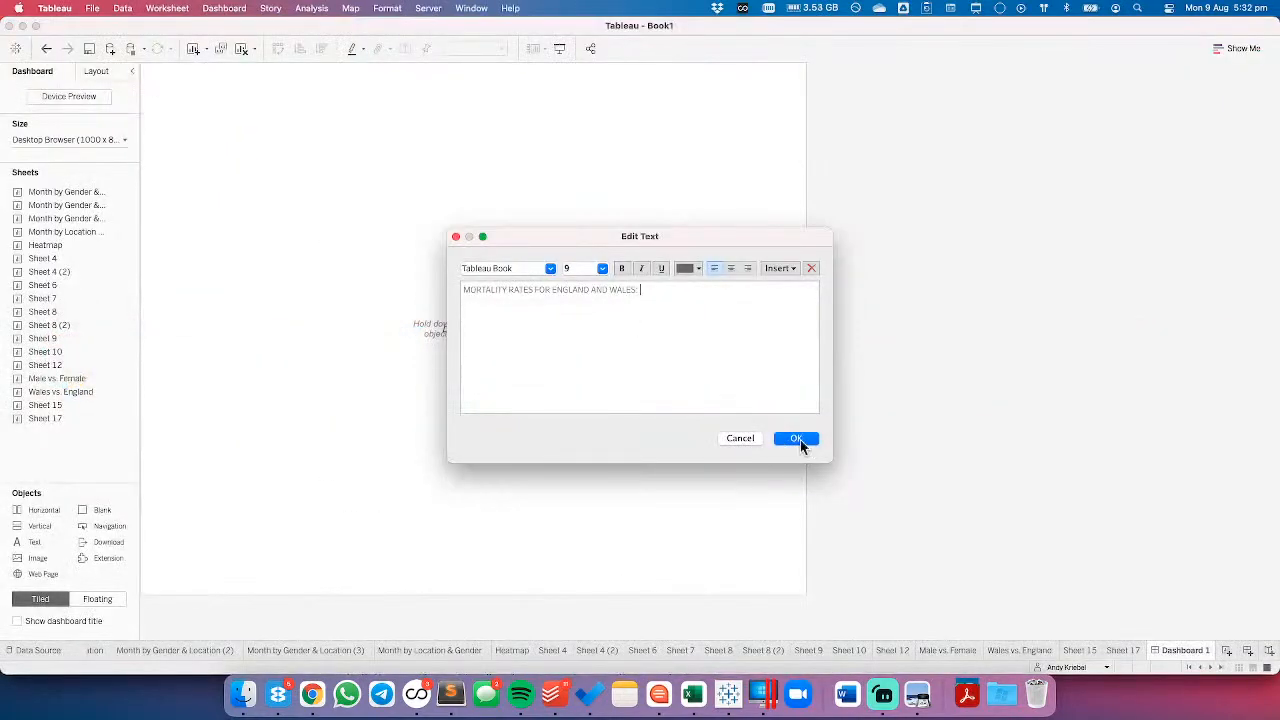
left_click(803, 440)
- Look through the Month by Gender & Location worksheets for the line chart split by England and Wales
left_click(1124, 650)
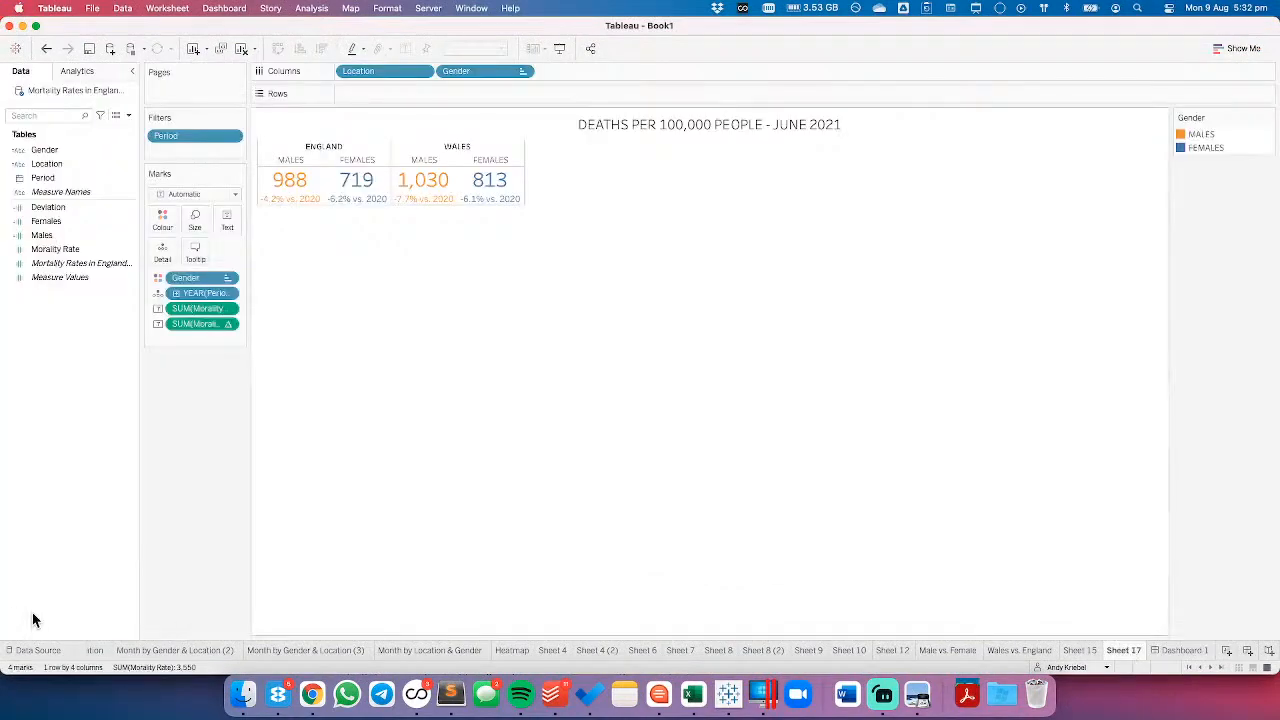
left_click(276, 651)
left_click(225, 650)
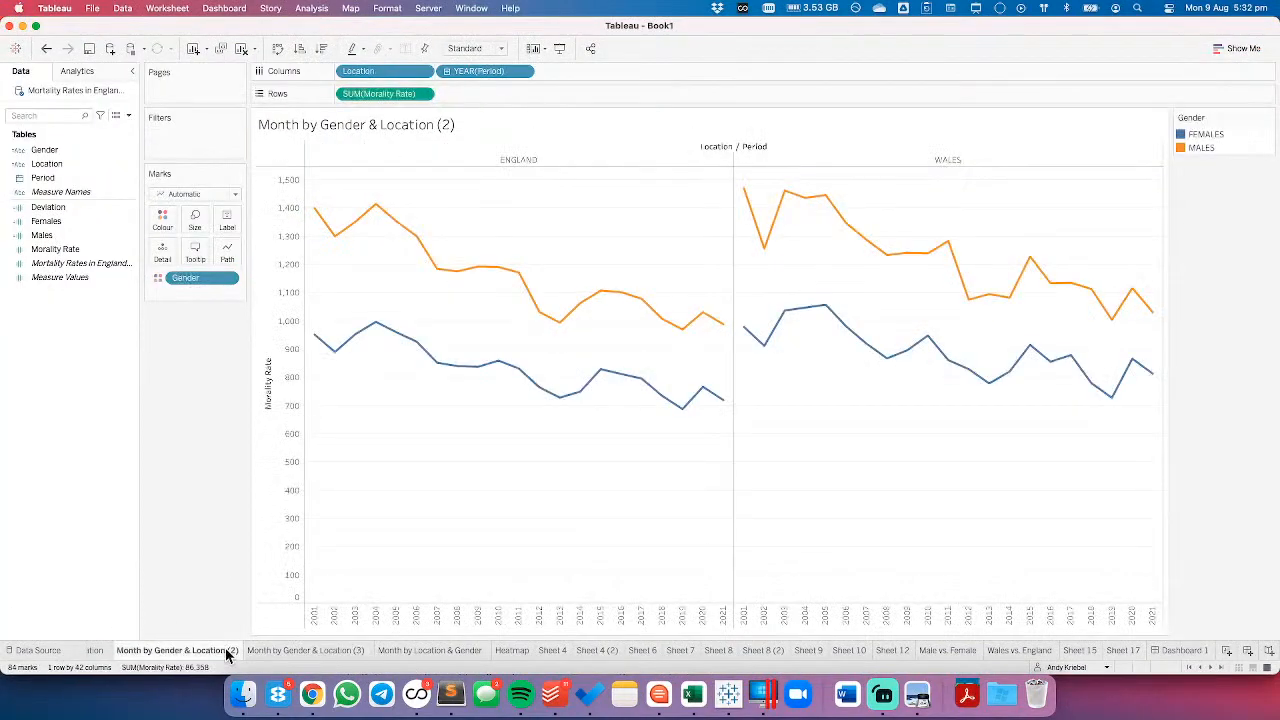
left_click(109, 649)
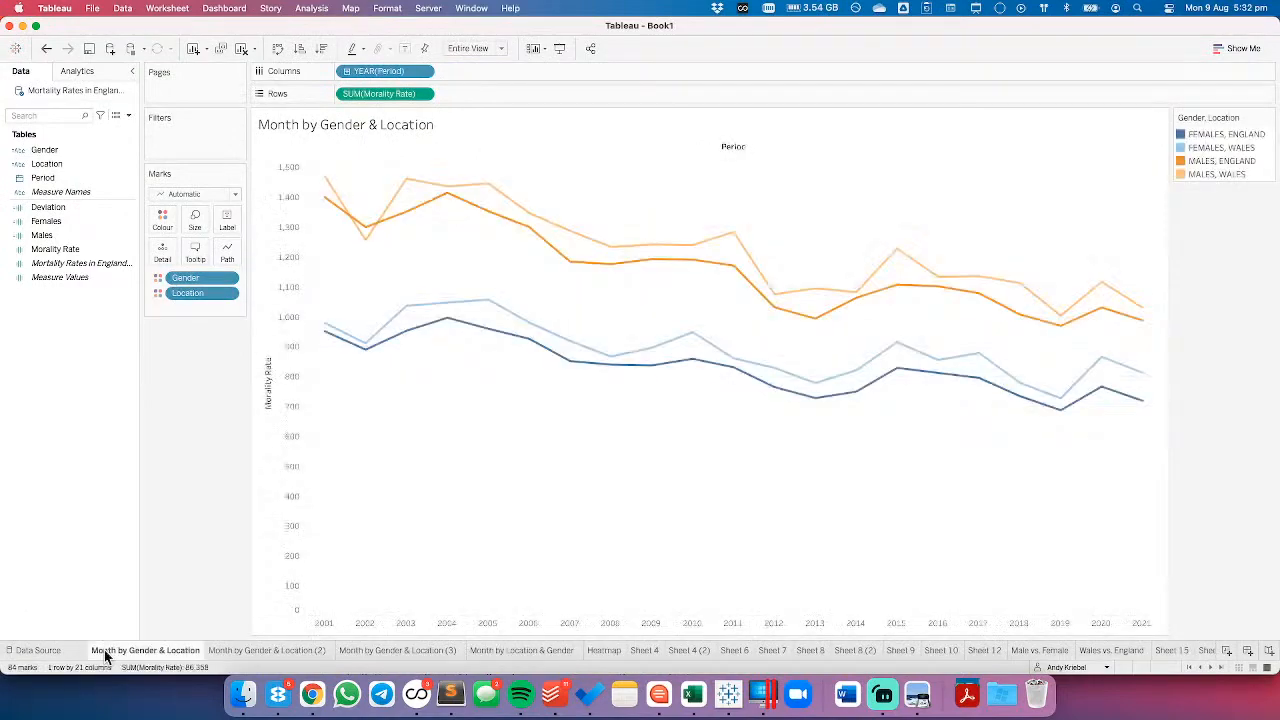
left_click(397, 652)
left_click(517, 649)
left_click(360, 652)
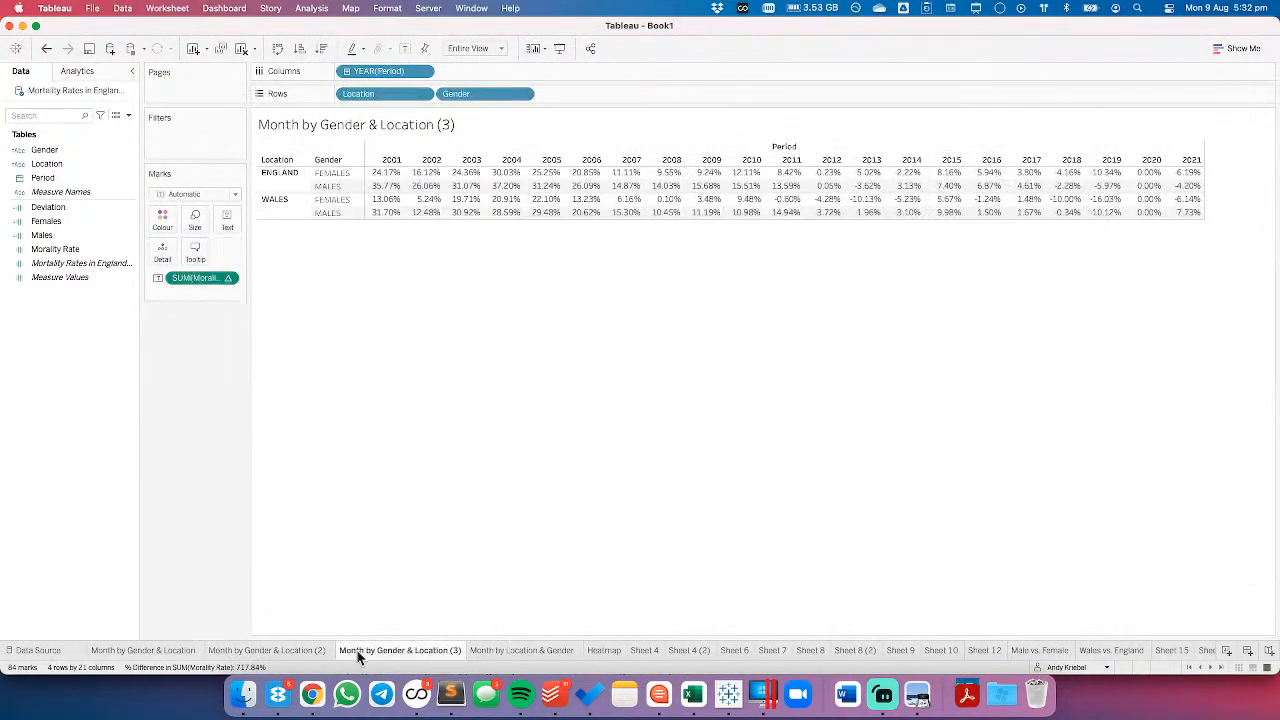
left_click(291, 649)
left_click(177, 650)
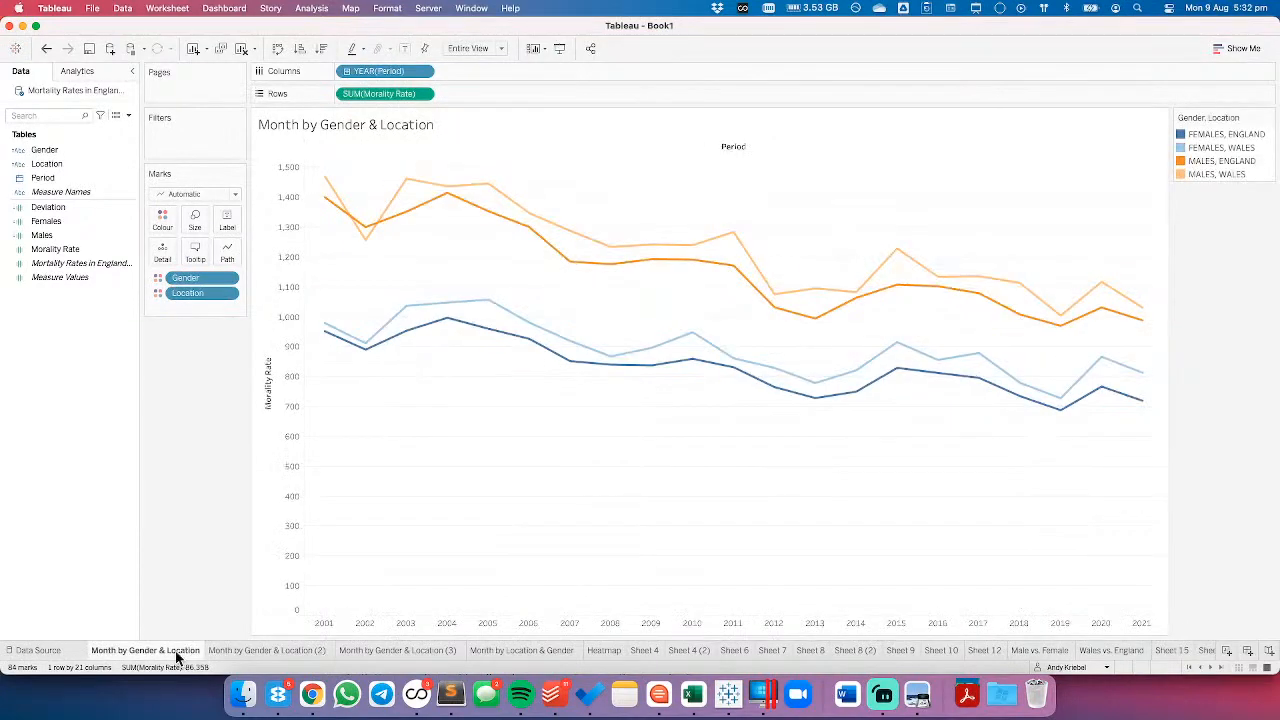
- Rename the Sheet 4 worksheet as THIS ONE and check the first year of its England line
left_click(637, 651)
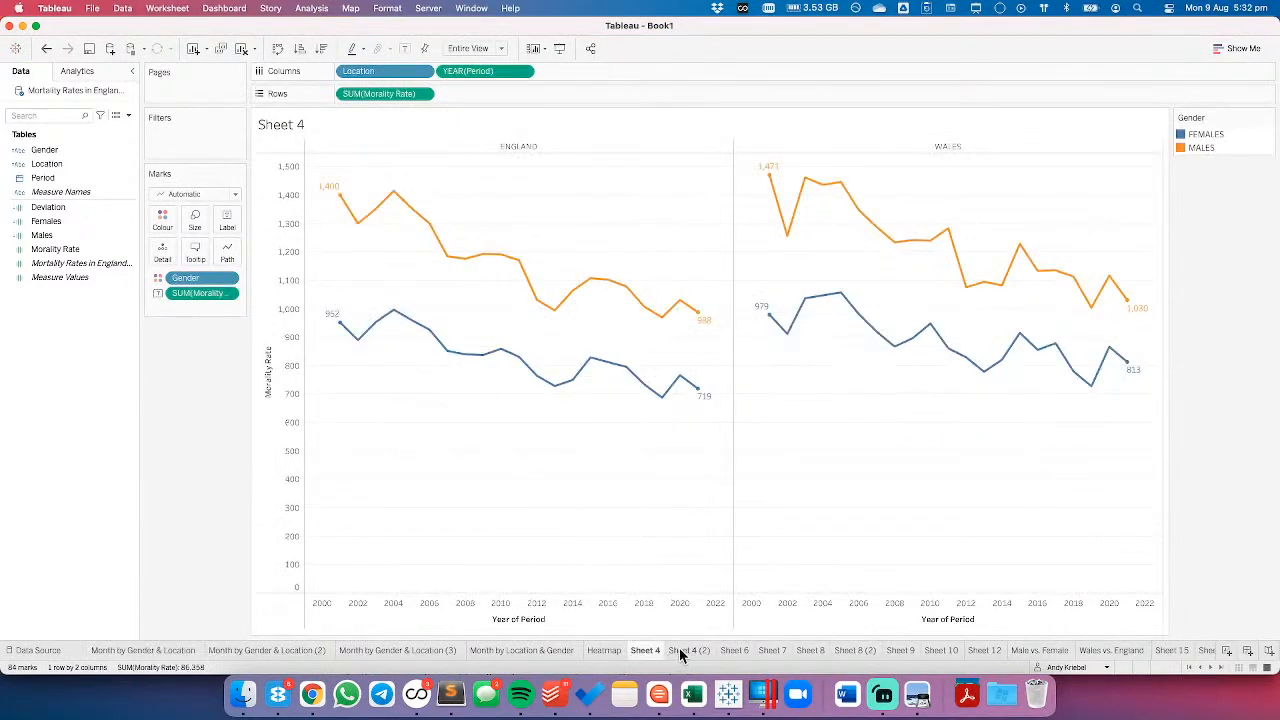
double_click(643, 651)
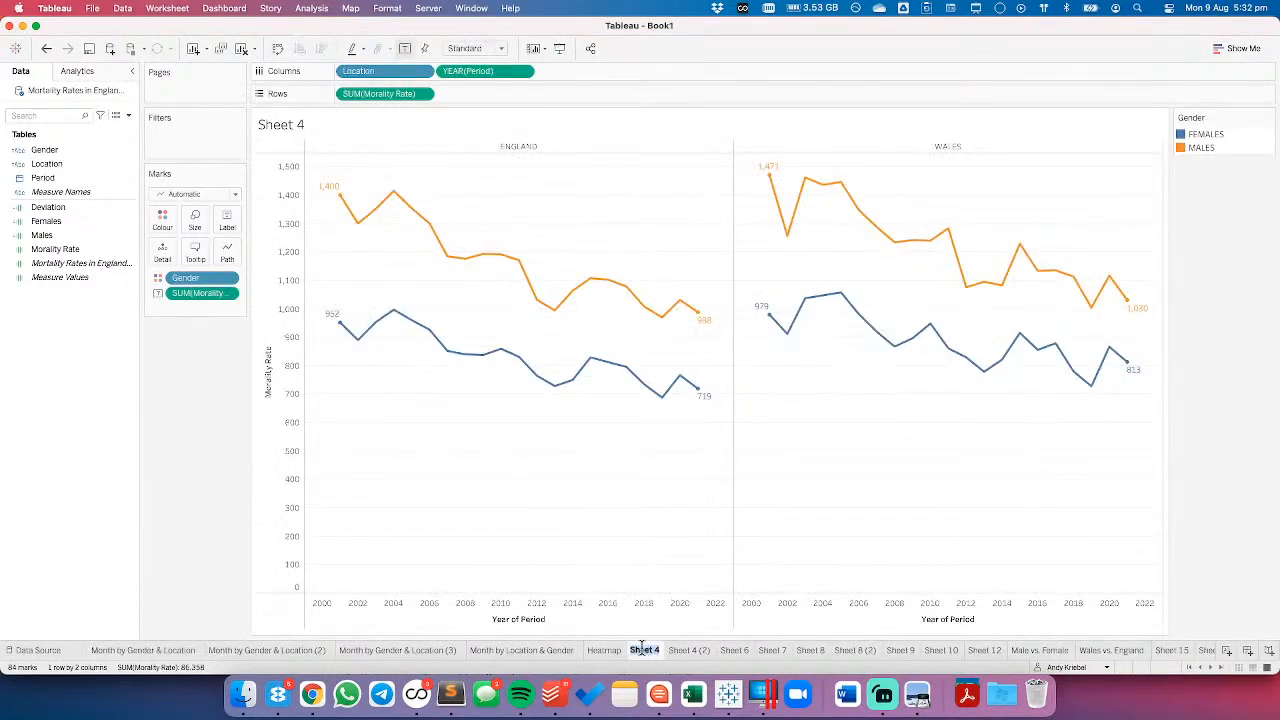
type("THIS ONE")
key("Return")
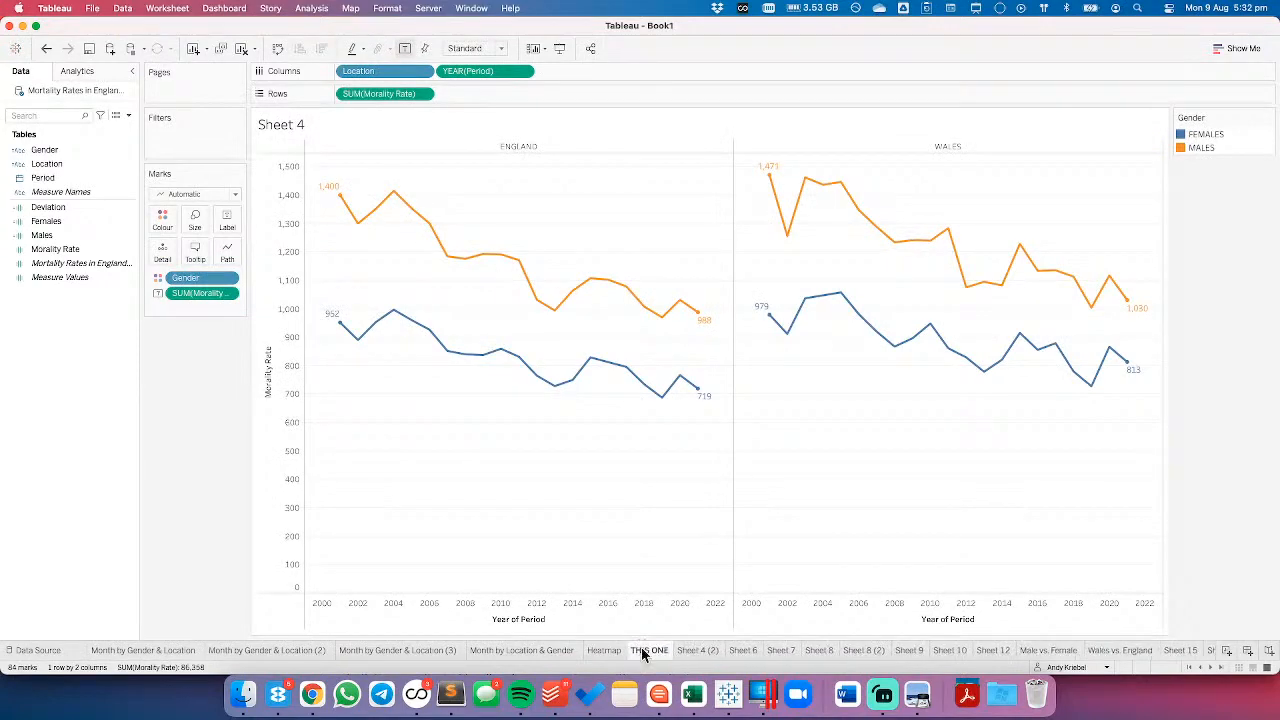
mouse_move(645, 653)
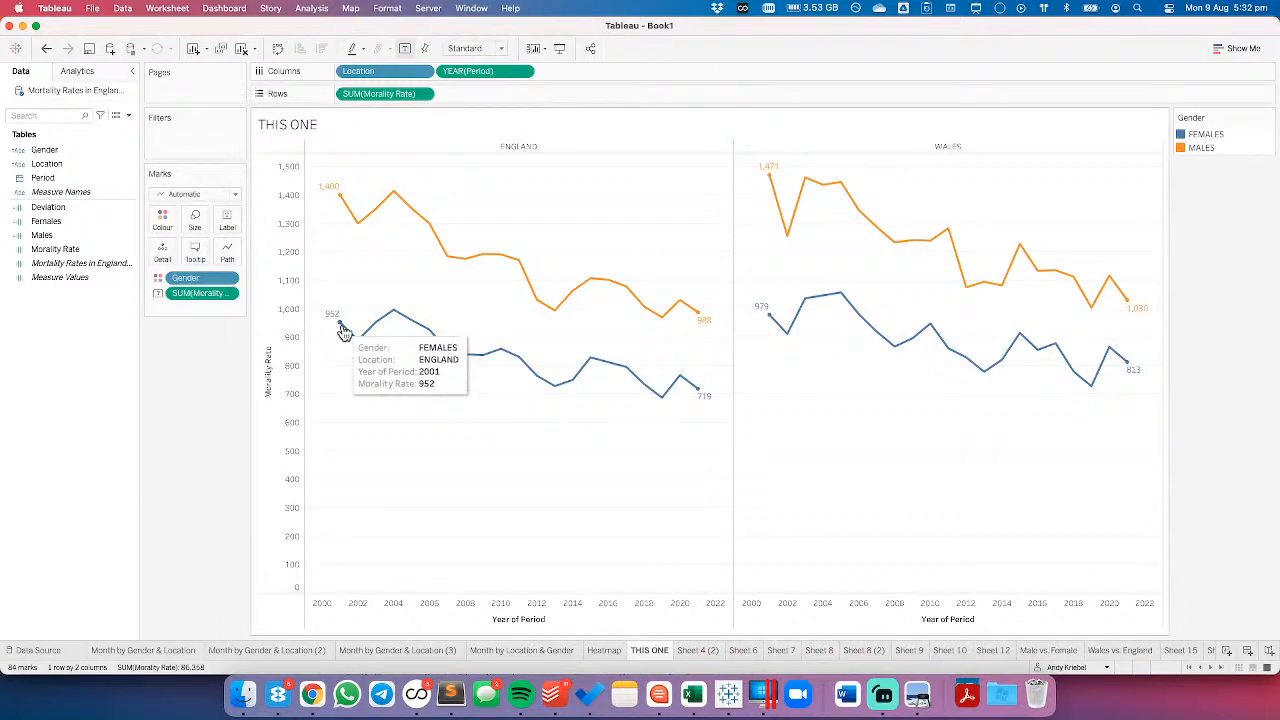
- Return to Dashboard 1 and append 2001-2020 to the mortality rates title text
left_click(1221, 668)
left_click(1196, 651)
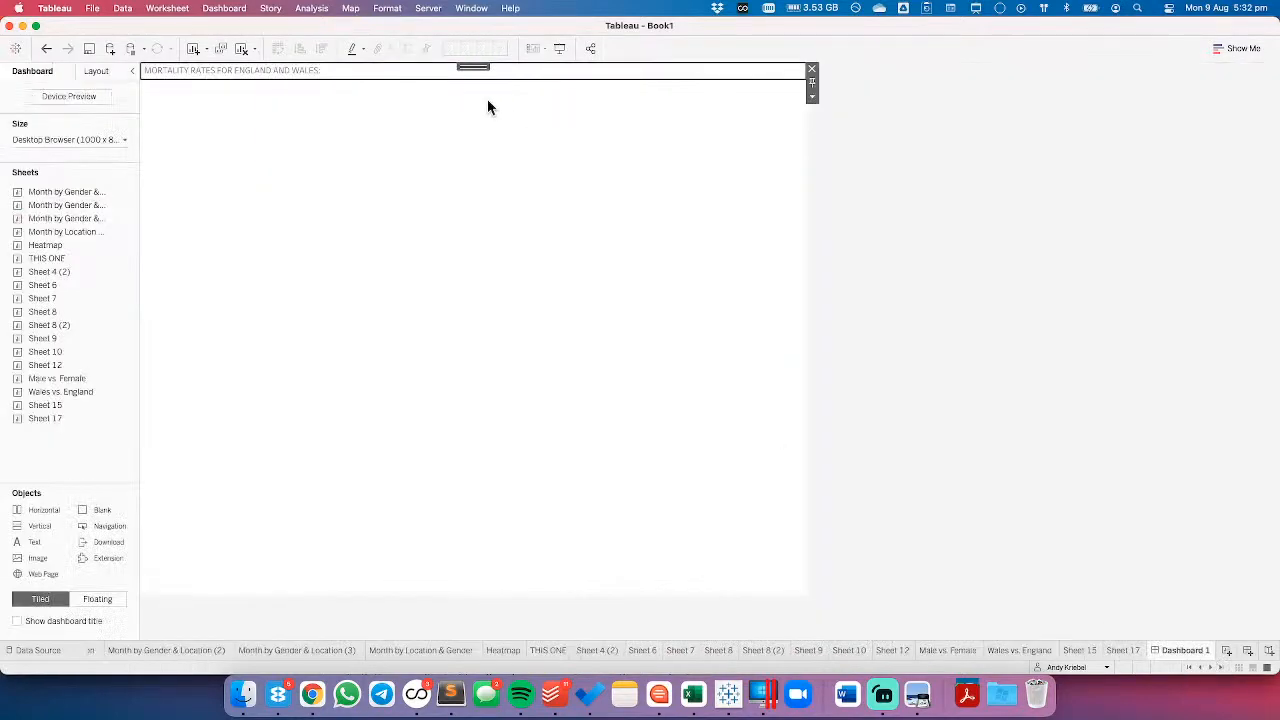
double_click(356, 74)
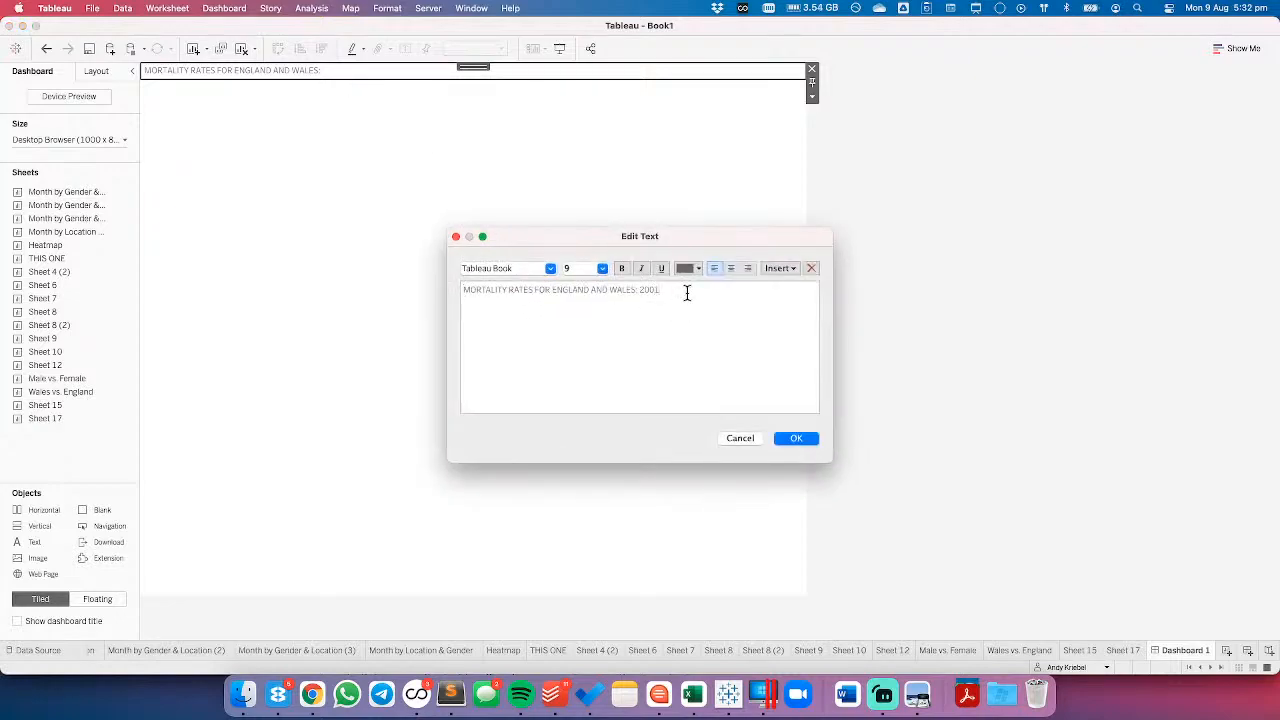
- Format the whole mortality rates title text with font size 20 and a very dark grey colour
key("super+a")
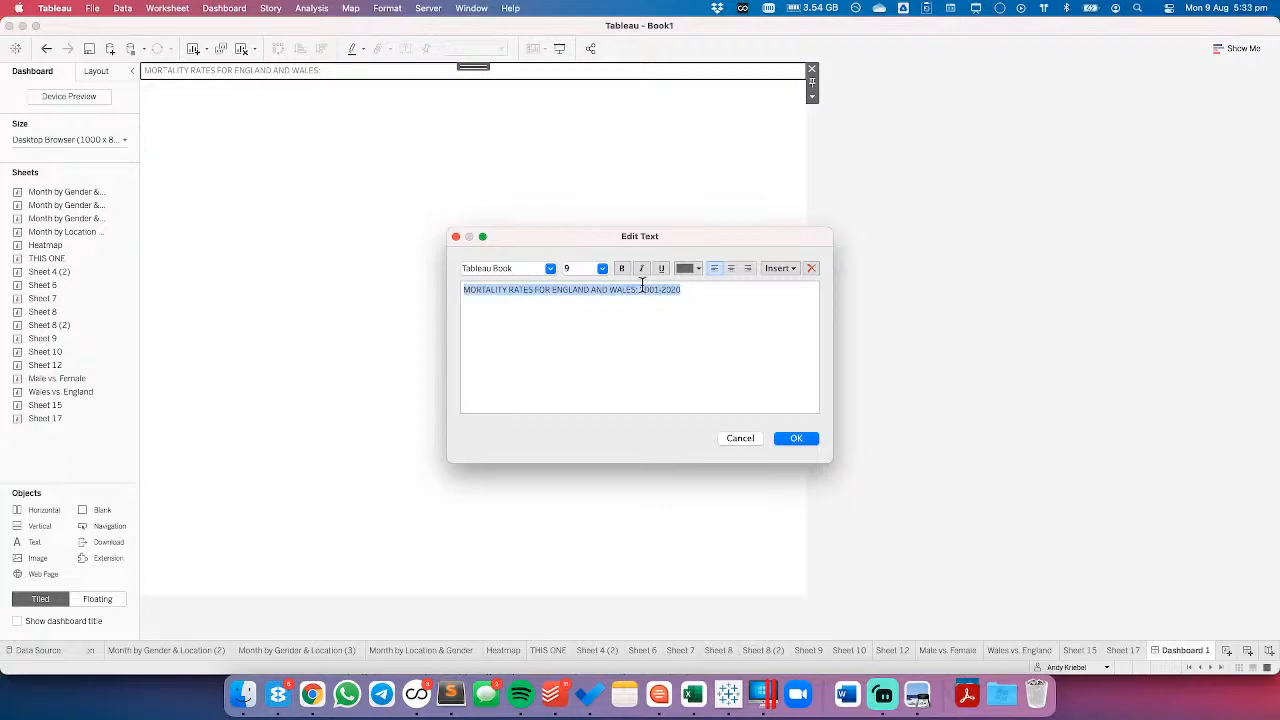
left_click(601, 268)
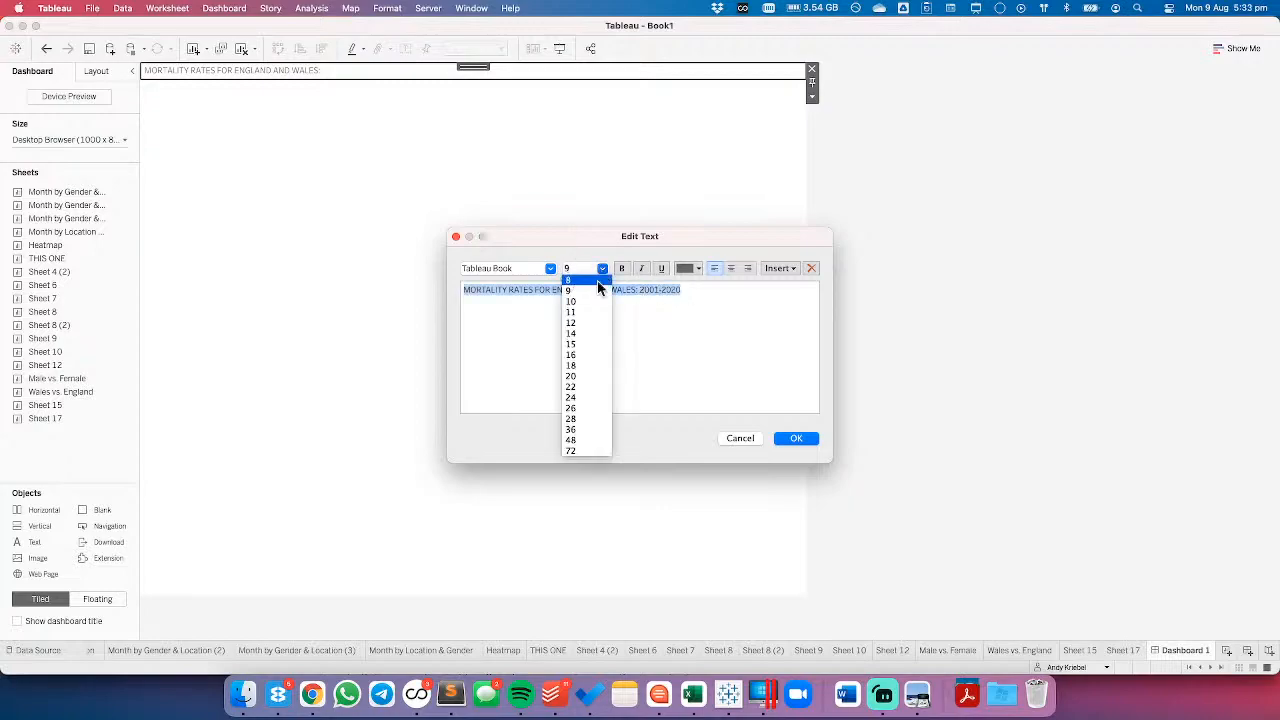
left_click(585, 370)
left_click(699, 268)
left_click(685, 305)
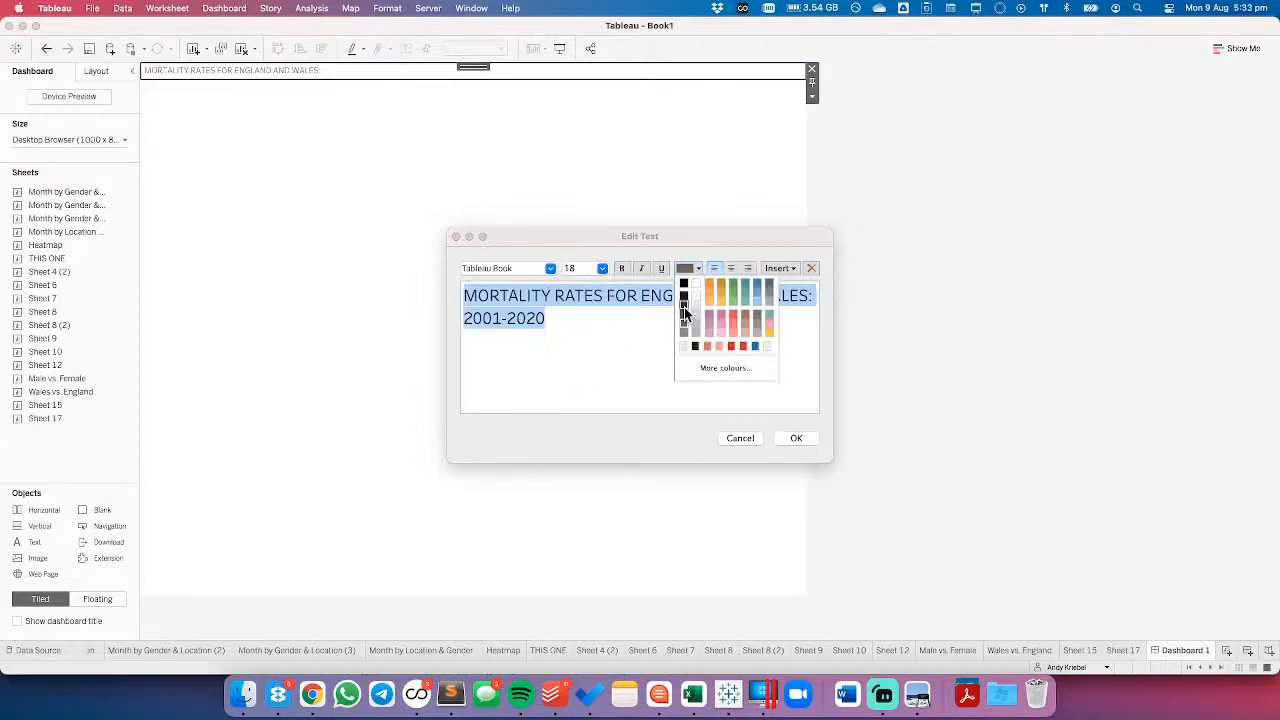
left_click(601, 268)
left_click(578, 372)
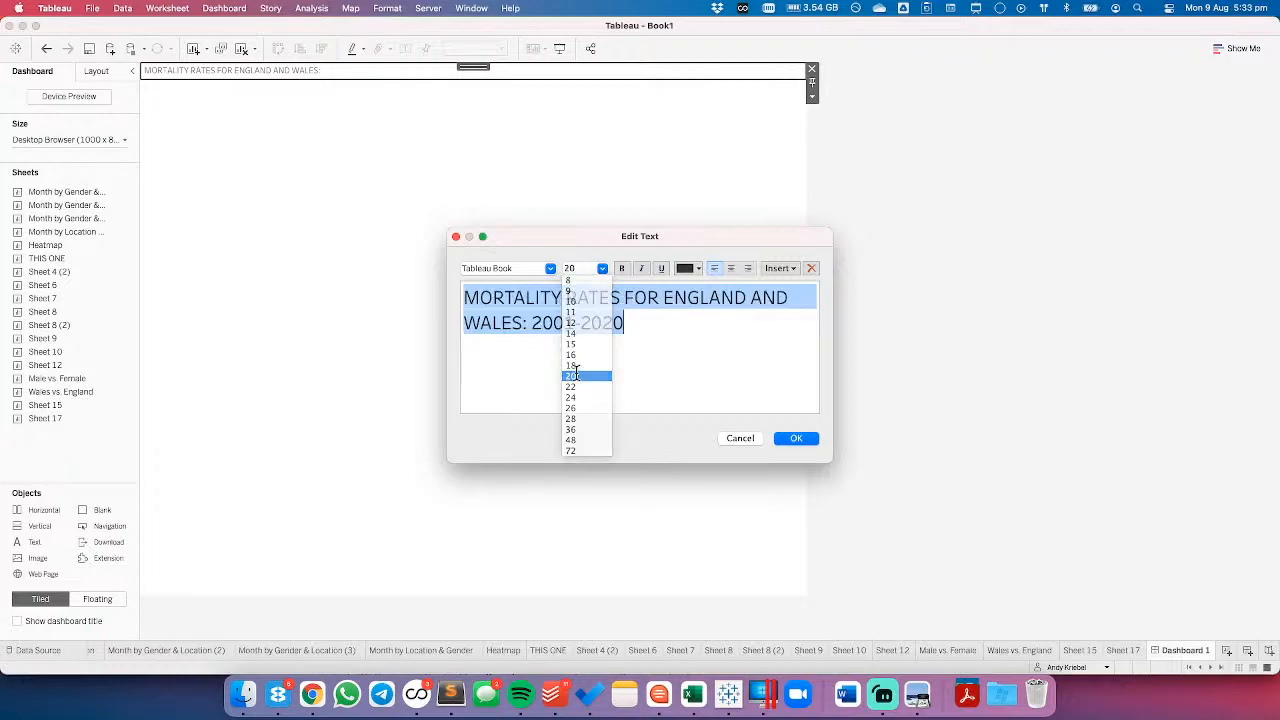
left_click(790, 440)
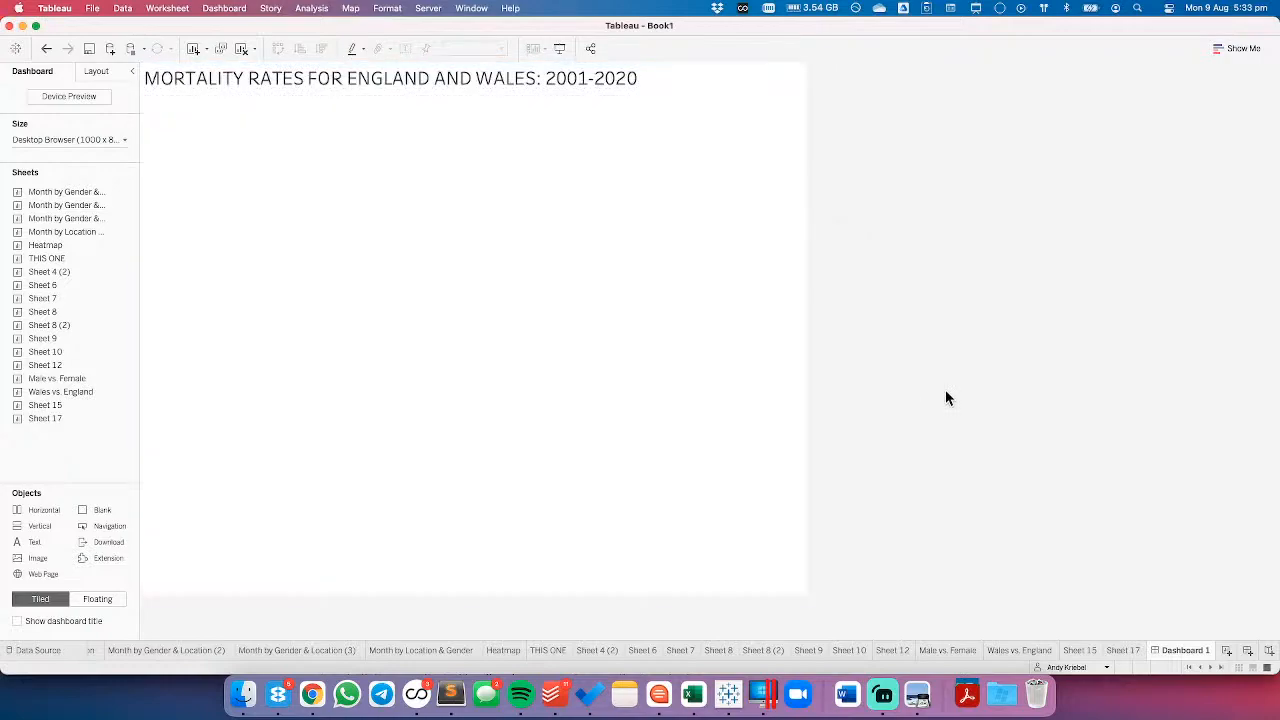
- Check the ONS article's Figure 1 heading, and start a size 12 subtitle line under the dashboard title with "Mortality rates"
key("super+Tab")
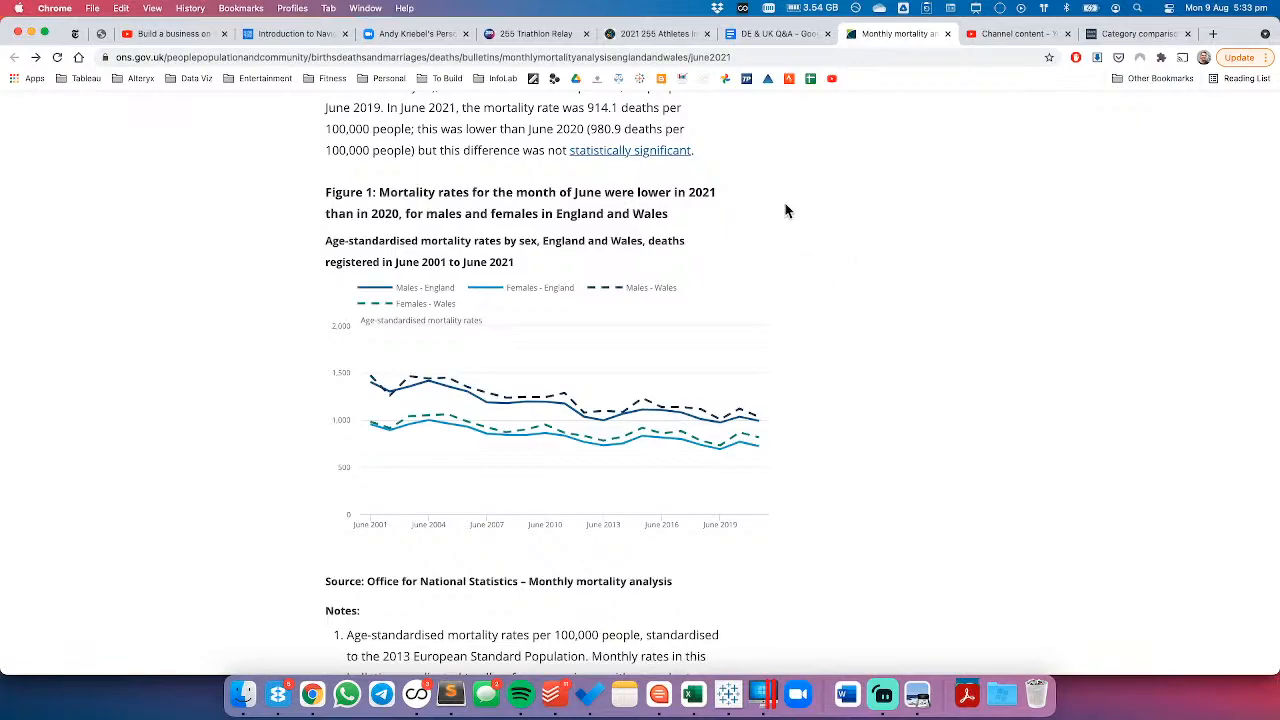
key("super+Tab")
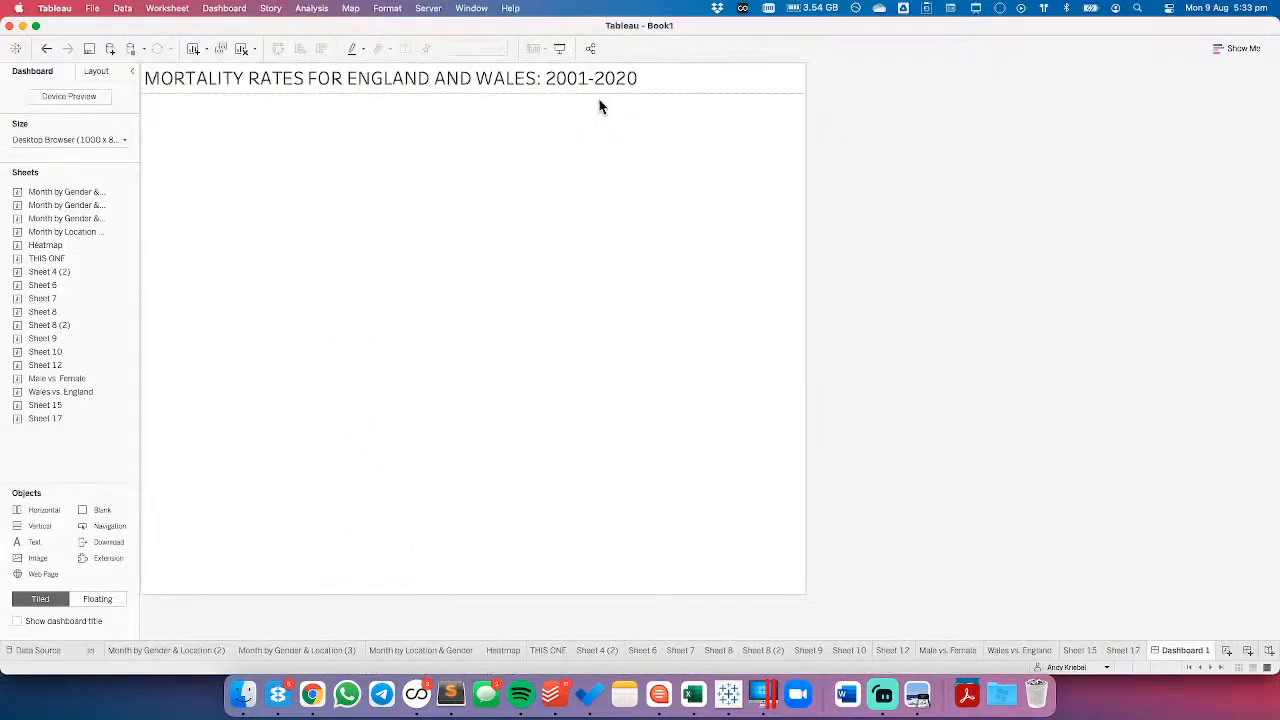
double_click(670, 84)
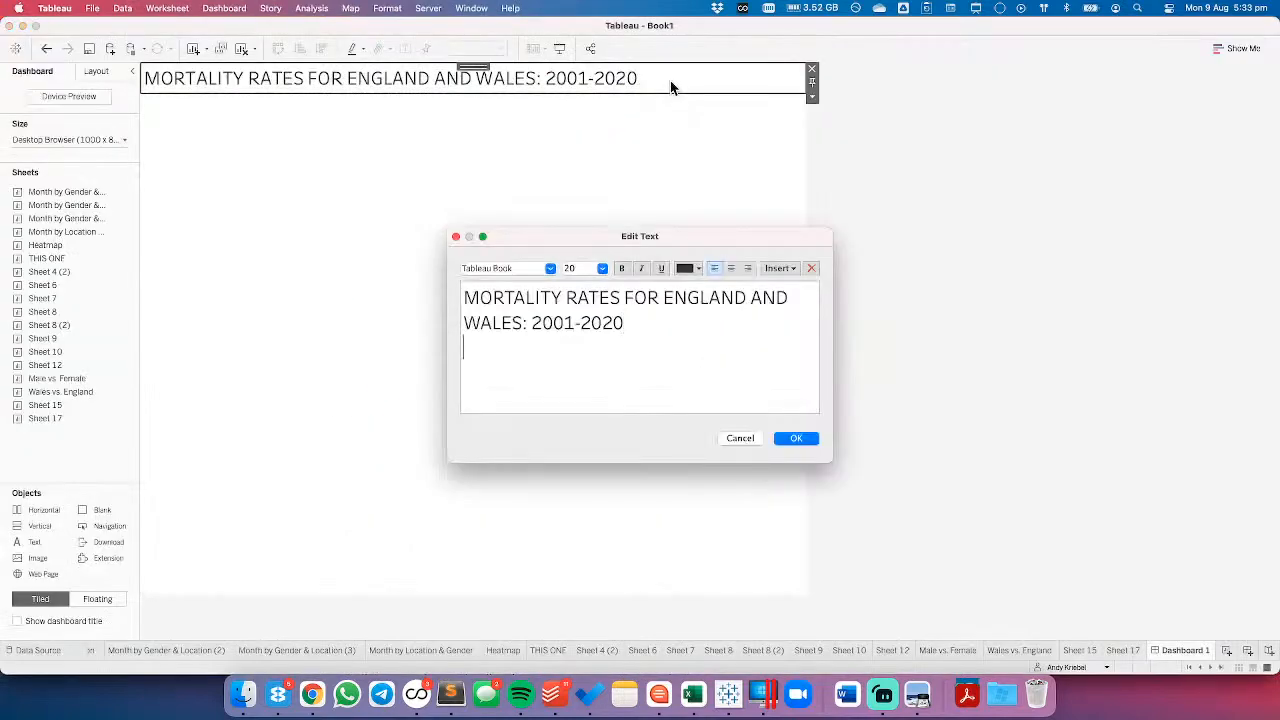
left_click(601, 268)
left_click(589, 324)
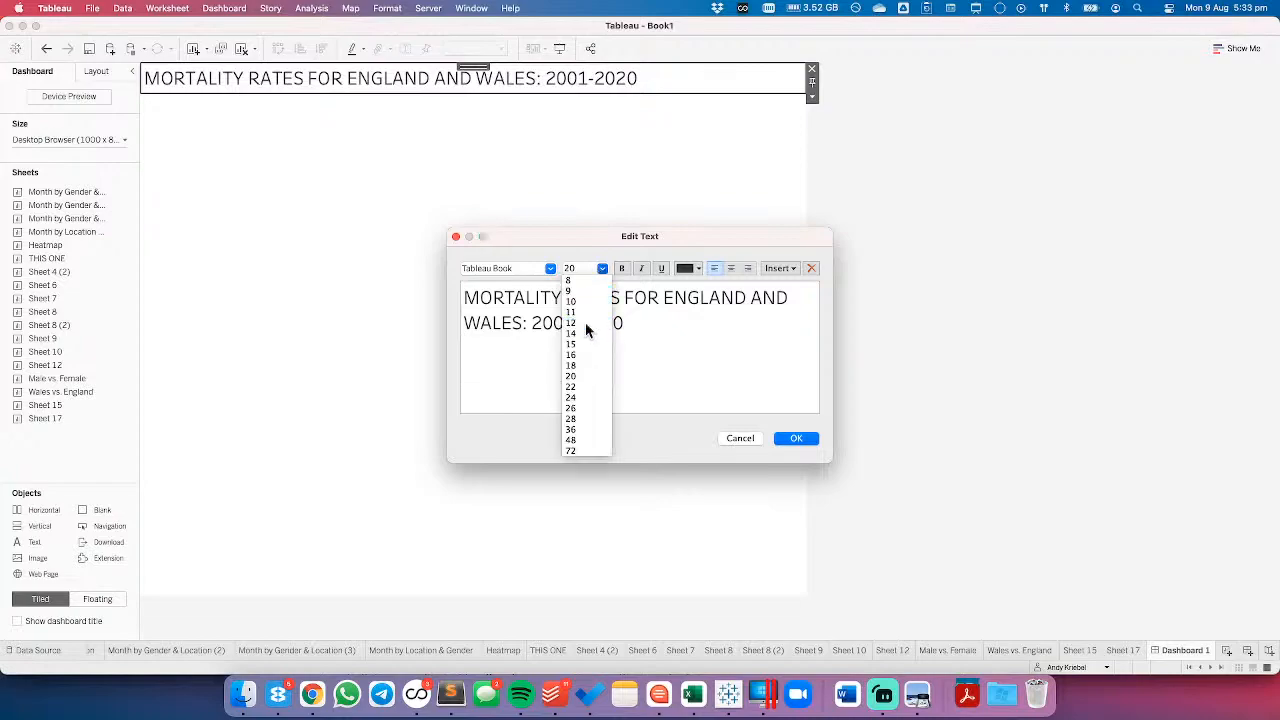
type("MO")
key("BackSpace")
key("BackSpace")
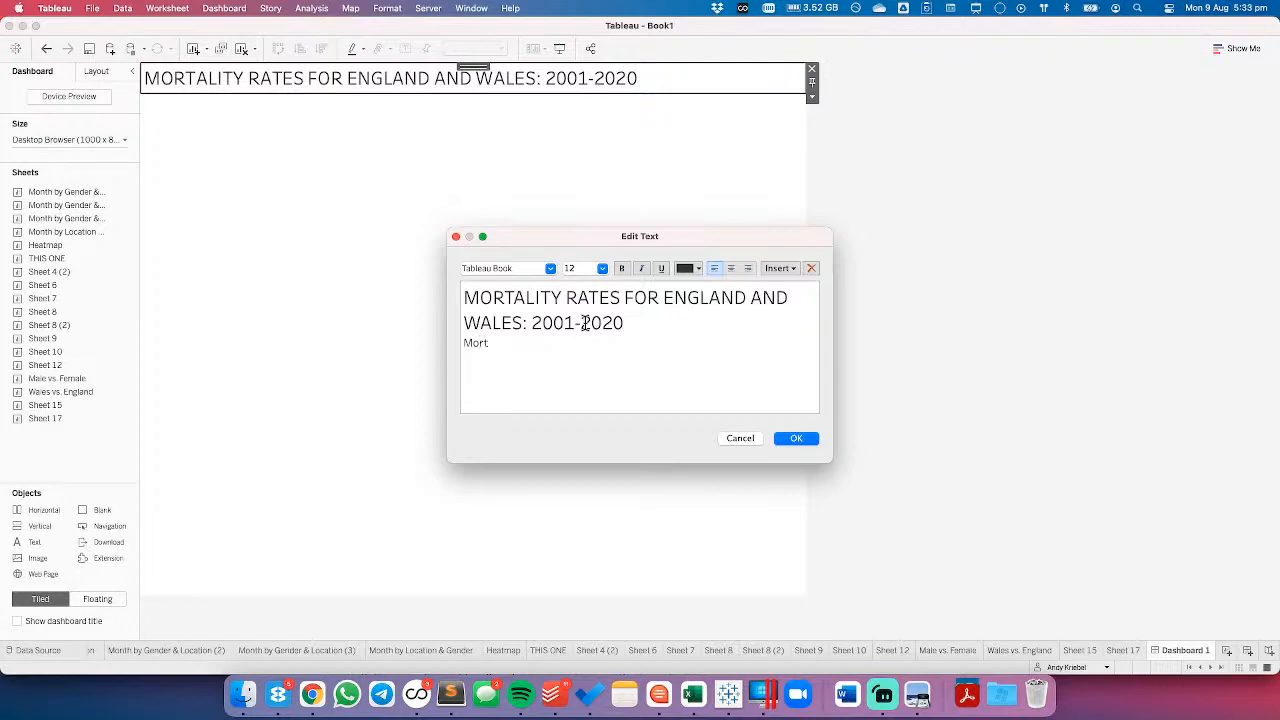
type("ortality rates")
- Continue the subtitle line with "for June 2021 were", consulting the ONS article's heading for the wording
key("super+Tab")
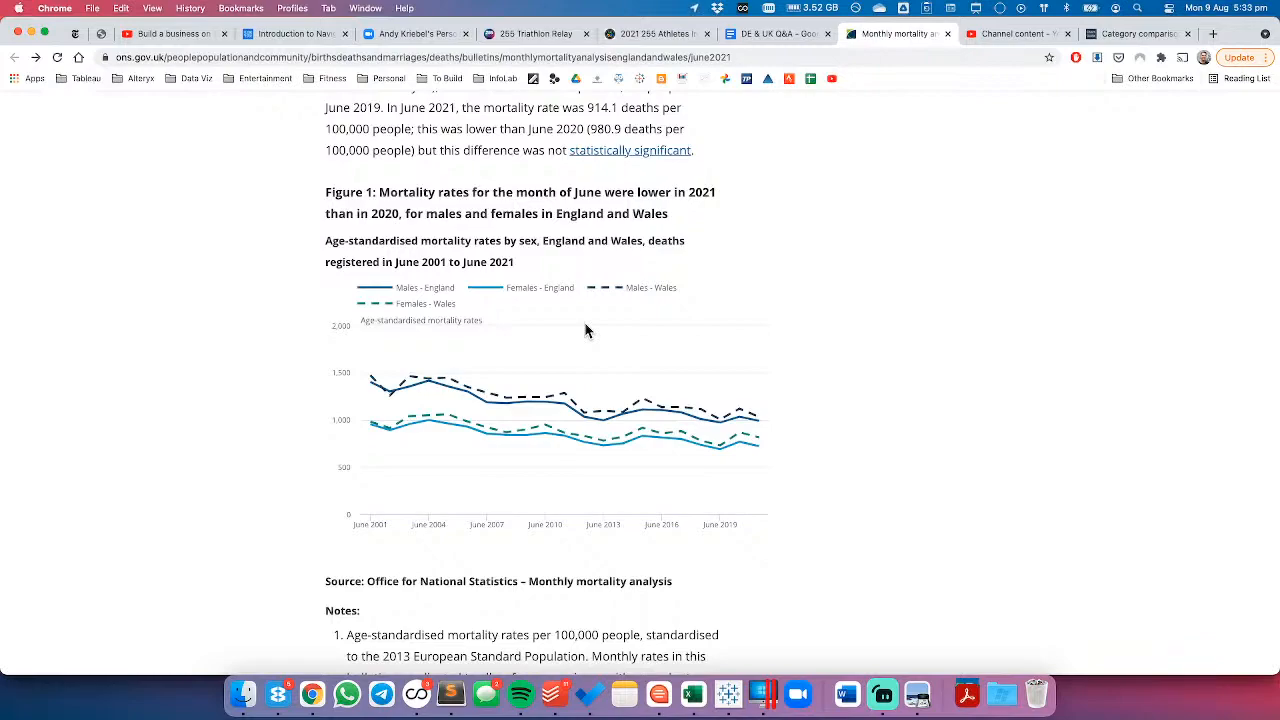
key("super+Tab")
type("for june")
key("BackSpace")
key("BackSpace")
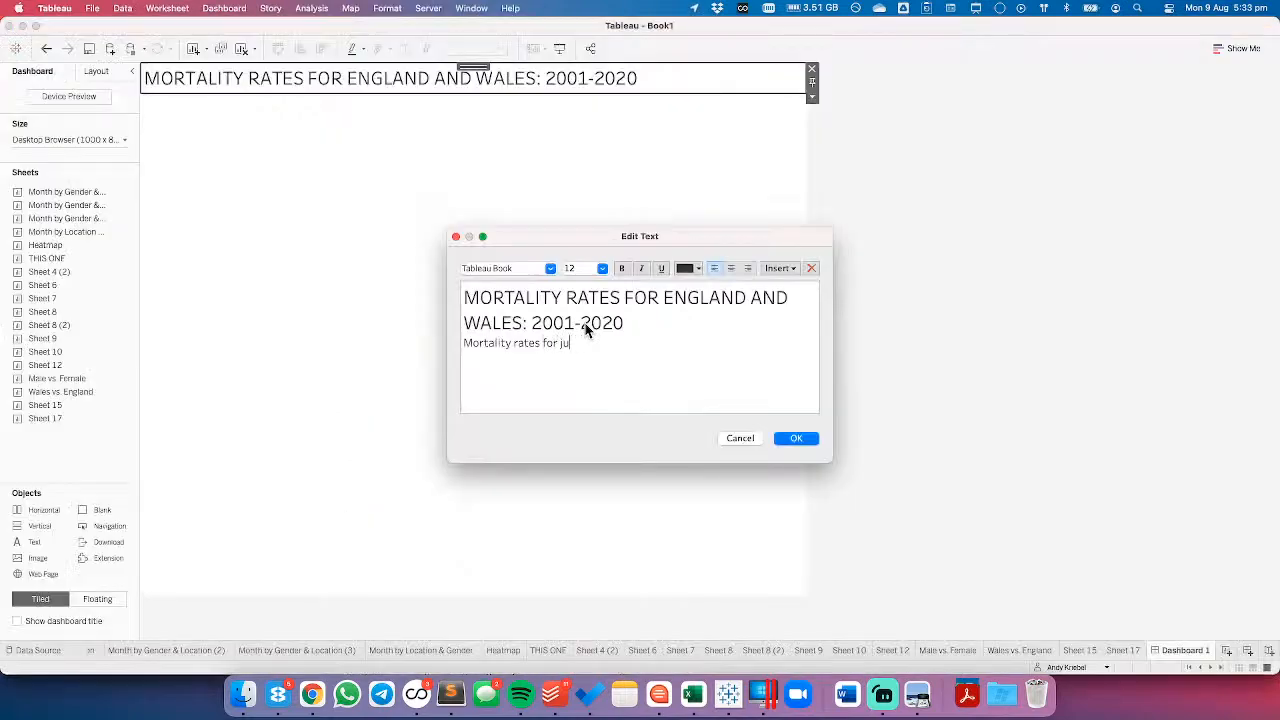
type("ne 2021 where")
key("super+Tab")
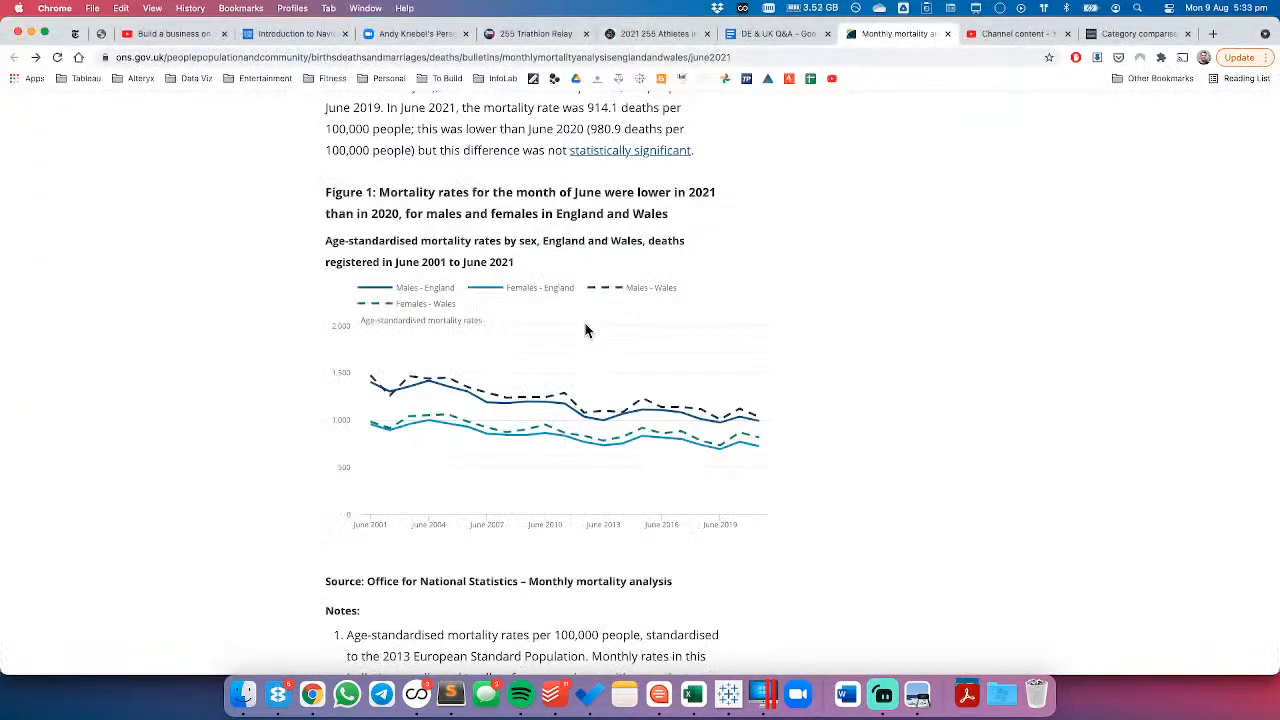
key("super+Tab")
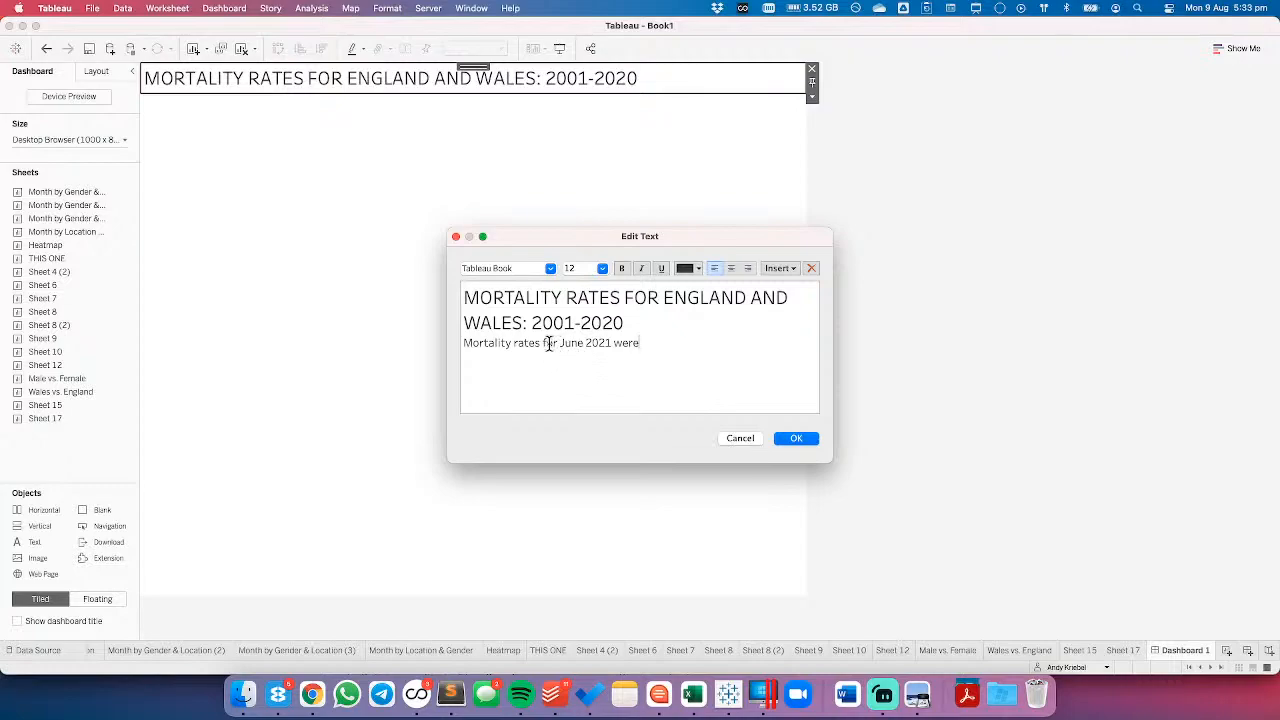
- Reword the subtitle to "Mortality rates were lower in June 2021 compared to June 2020"
double_click(548, 343)
type("were lower in")
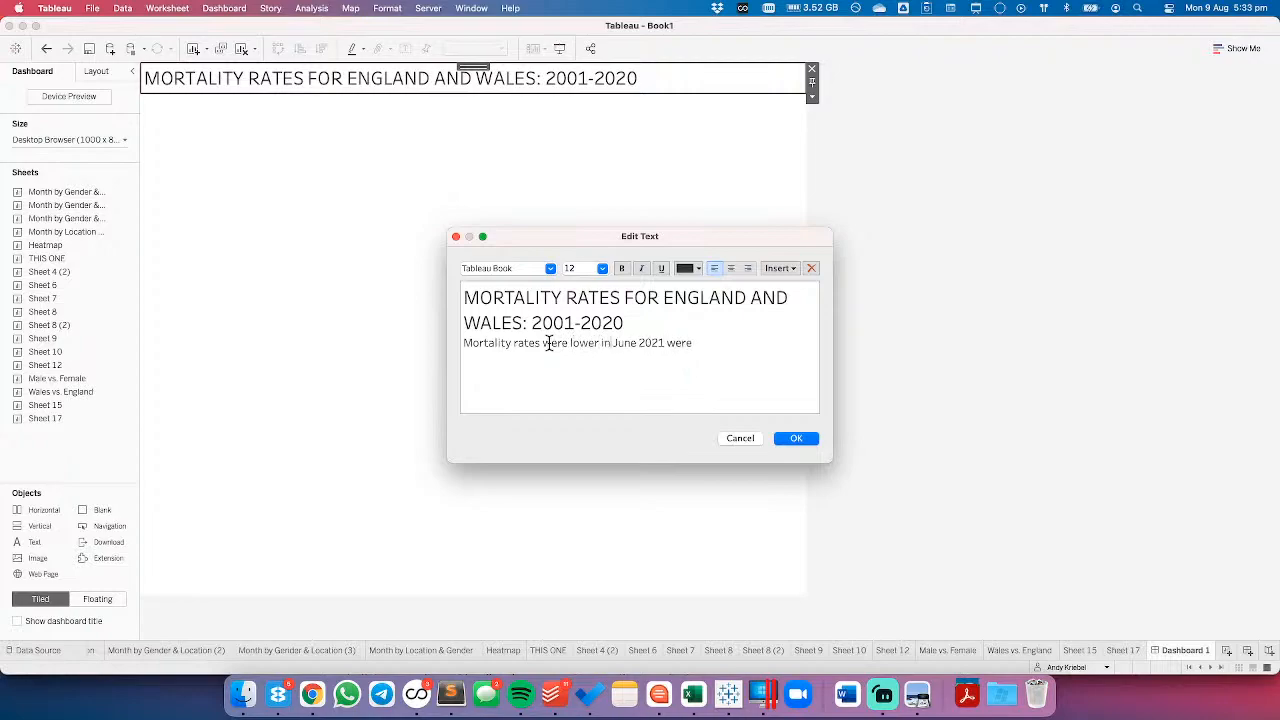
key("BackSpace")
type("compate")
key("BackSpace")
key("BackSpace")
type("red to June 2020")
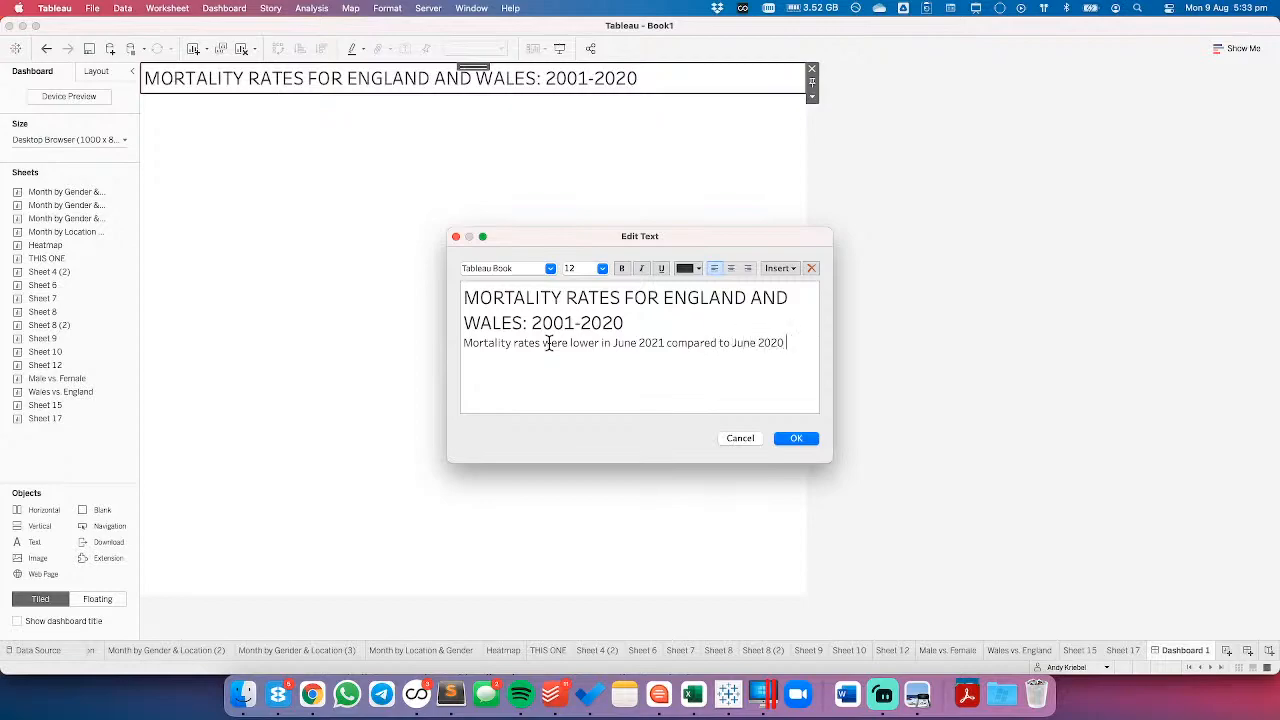
- Complete the subtitle with "for males and females in both England and Wales", compare it with the ONS heading and apply the text
type(" for males and females in Engla")
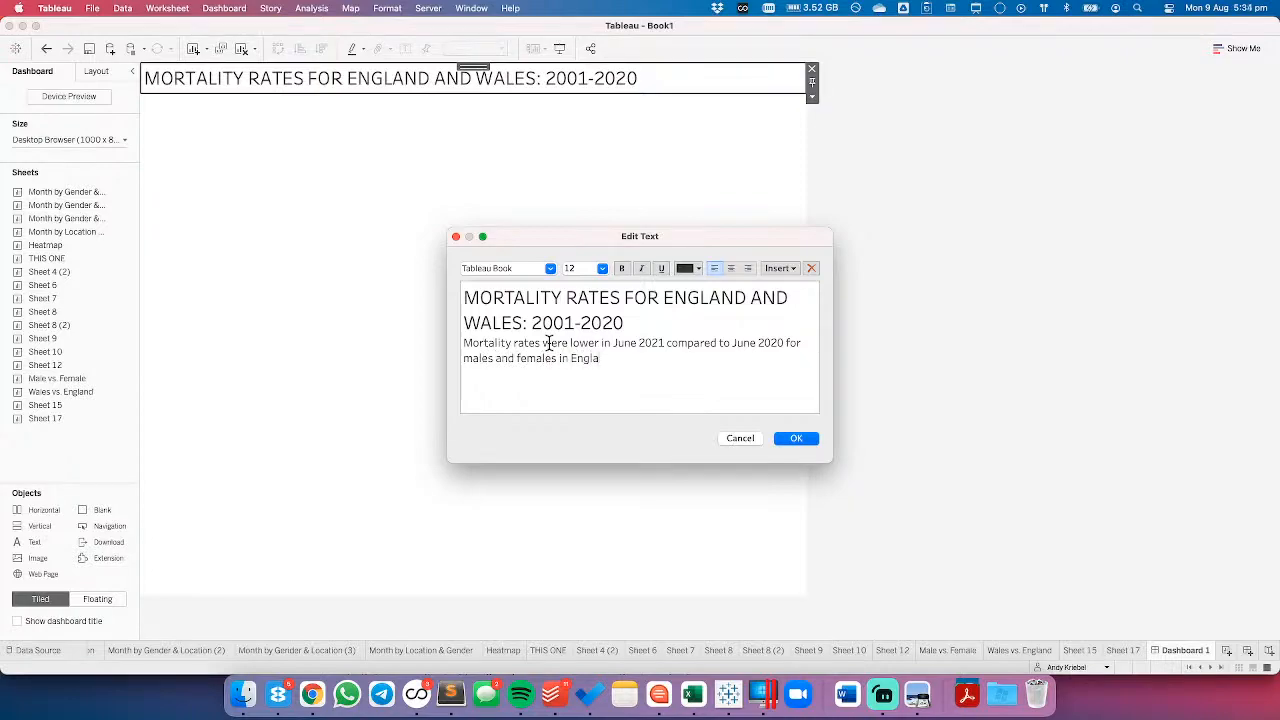
key("BackSpace")
key("BackSpace")
key("BackSpace")
type("noth")
key("BackSpace")
key("BackSpace")
key("BackSpace")
type("both England and W")
key("BackSpace")
key("BackSpace")
type("d Wa")
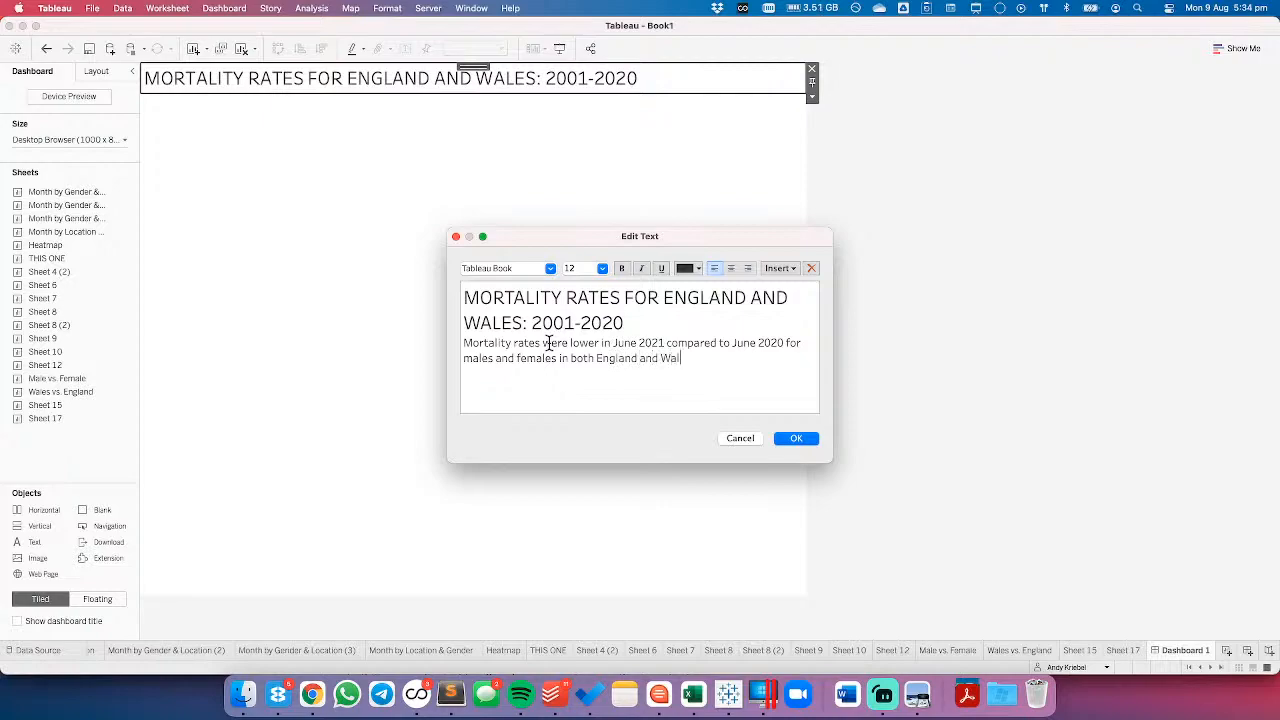
key("super+Tab")
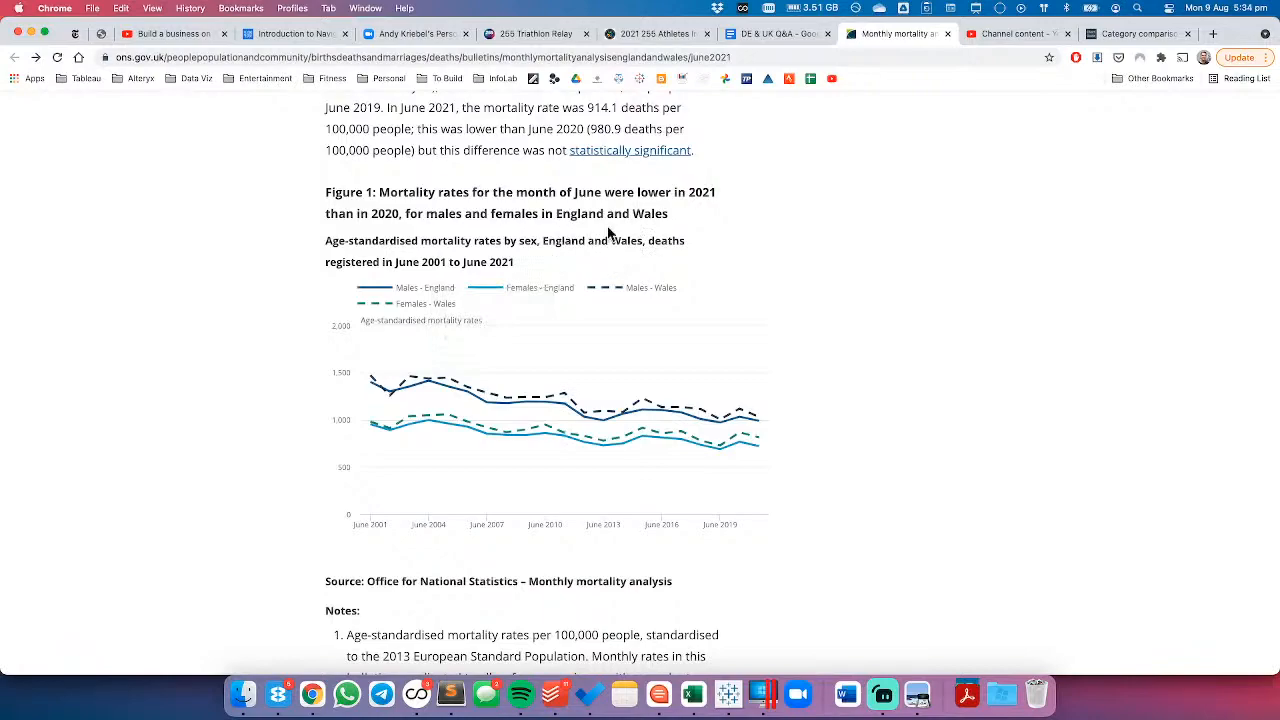
key("super+Tab")
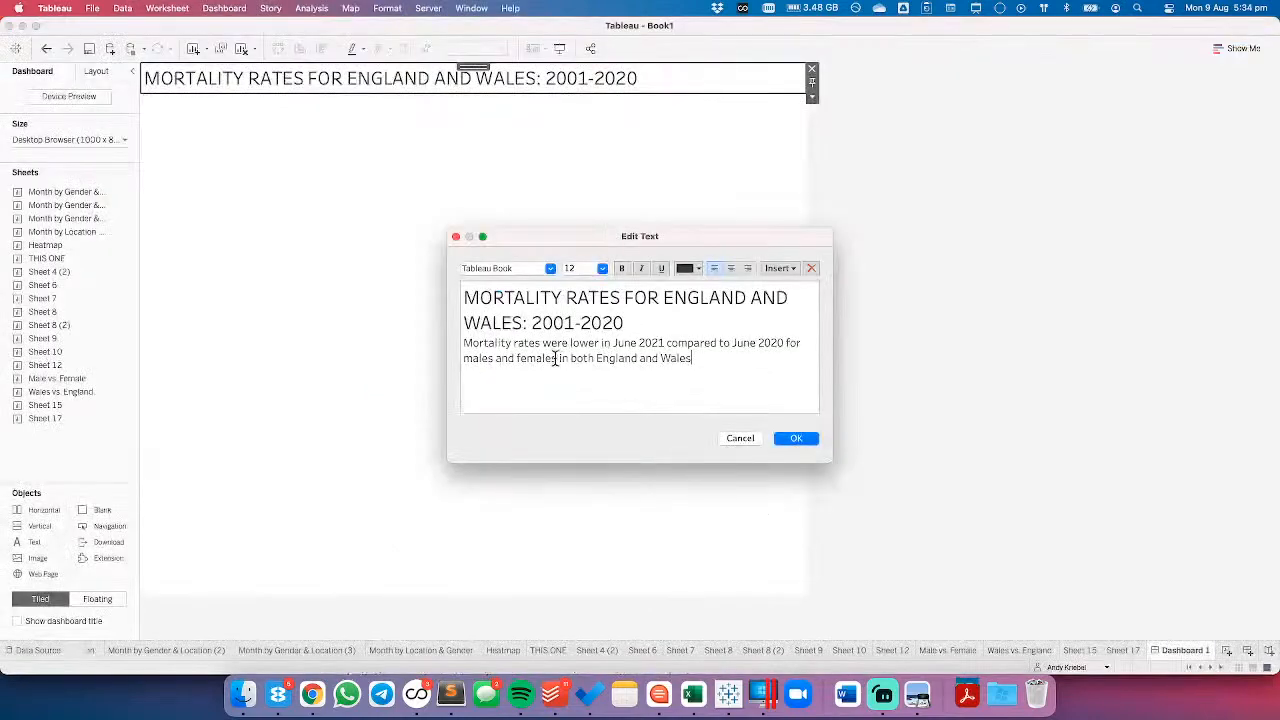
left_click(741, 439)
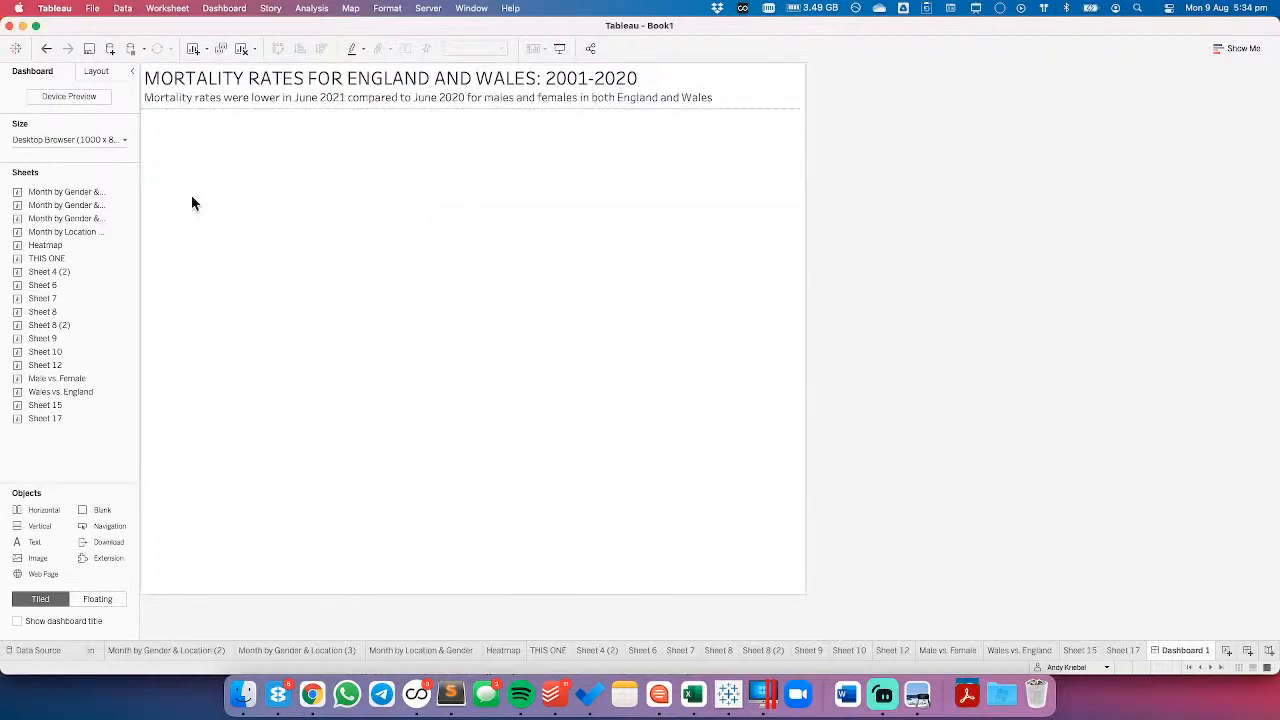
- Set the inner padding of the dashboard's vertical container to 20 on all sides
left_click(319, 207)
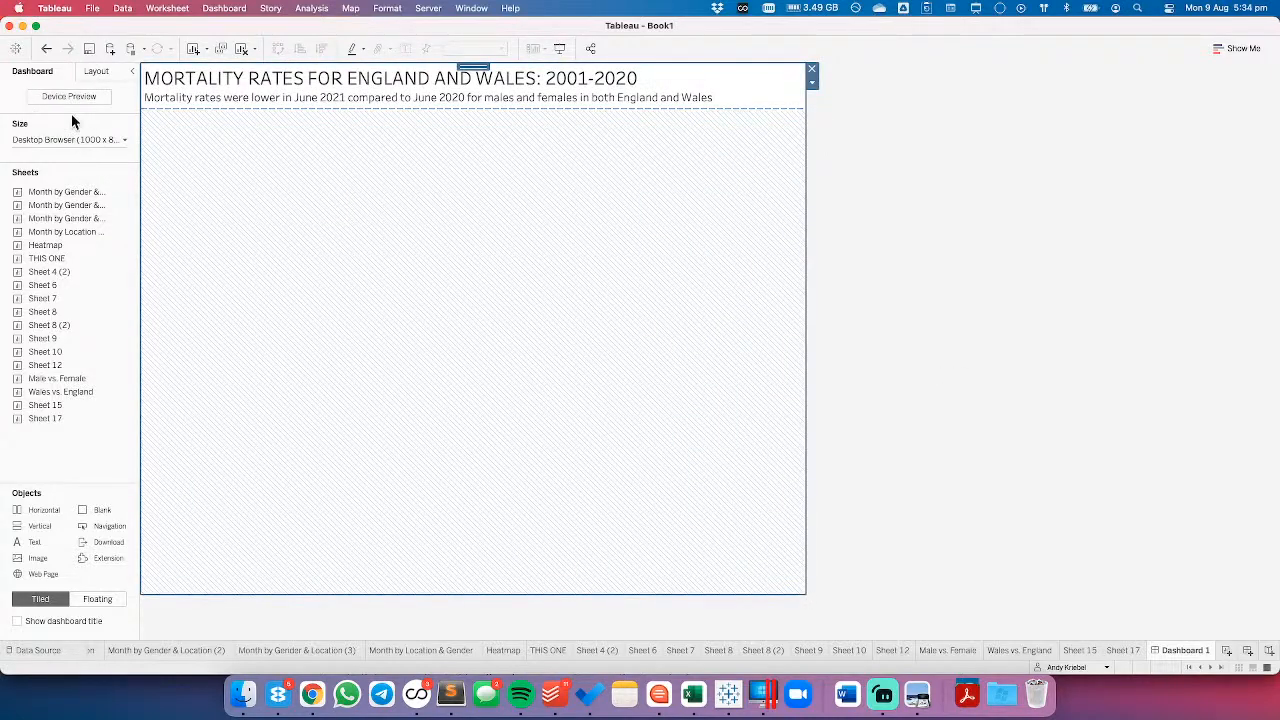
left_click(92, 71)
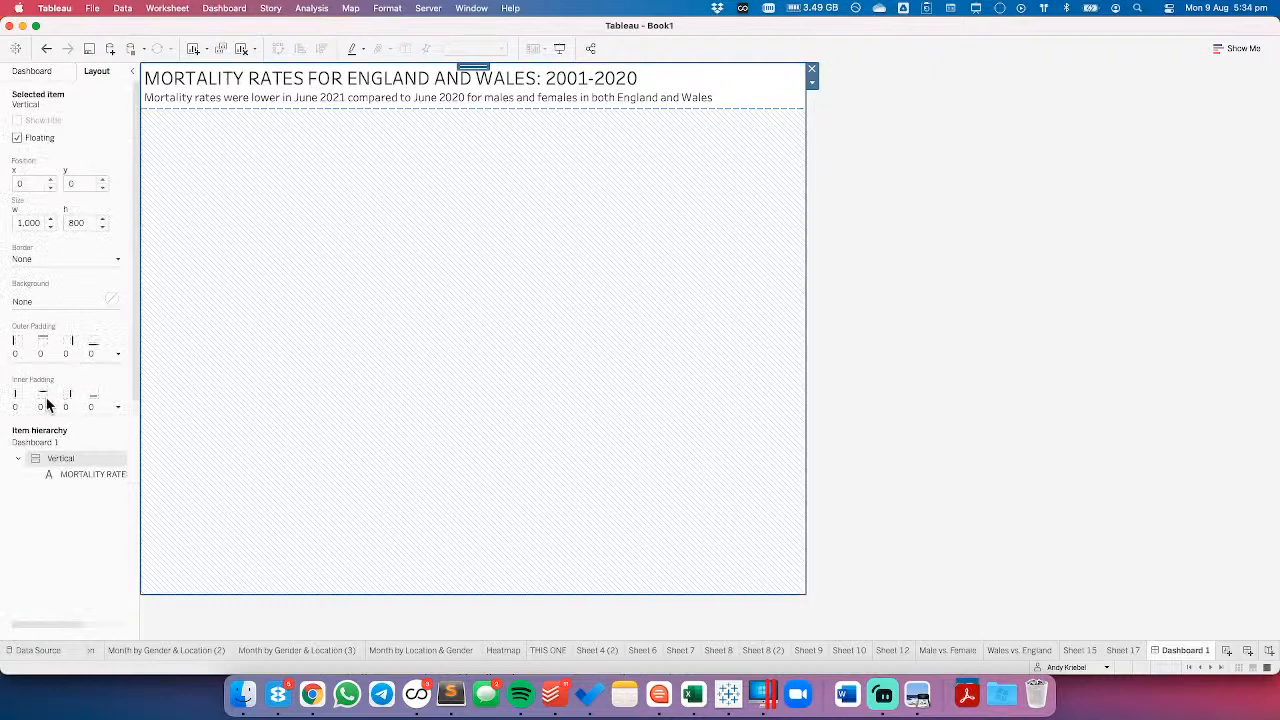
left_click(42, 406)
double_click(67, 457)
type("20")
left_click(992, 292)
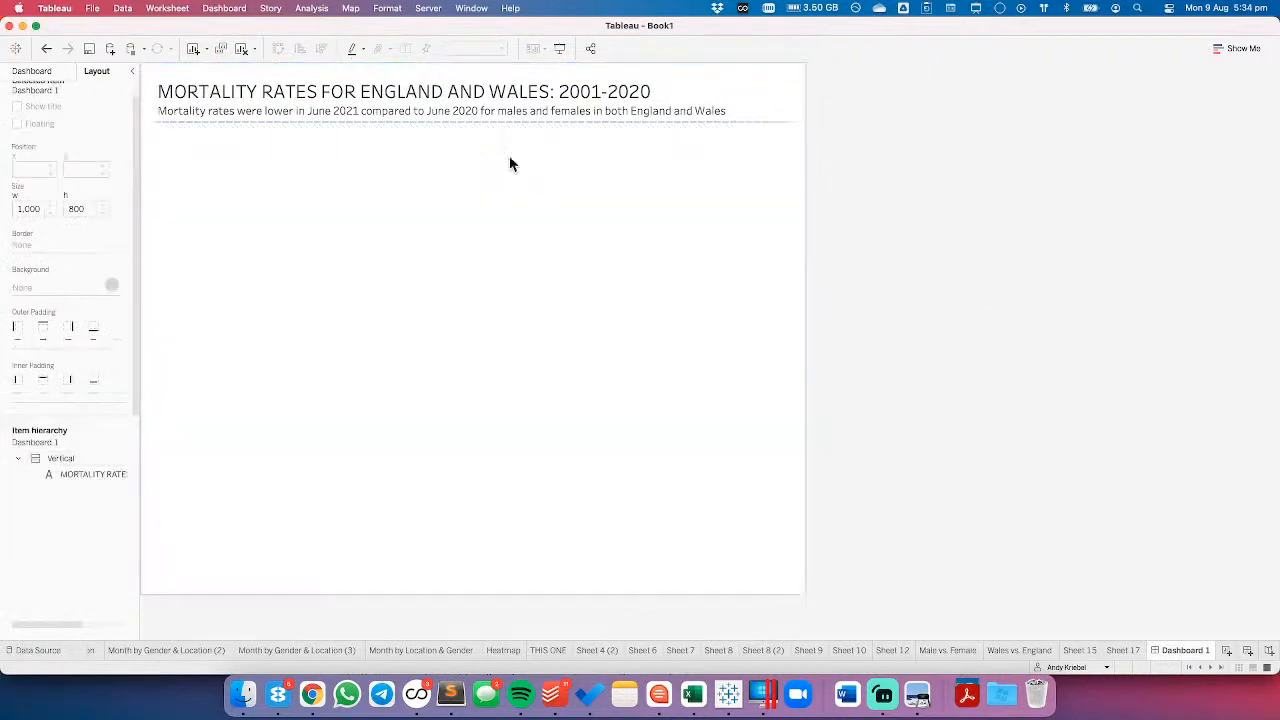
- Add a blank object below the title text in the vertical container and set its height to 10
left_click(32, 72)
left_click(279, 200)
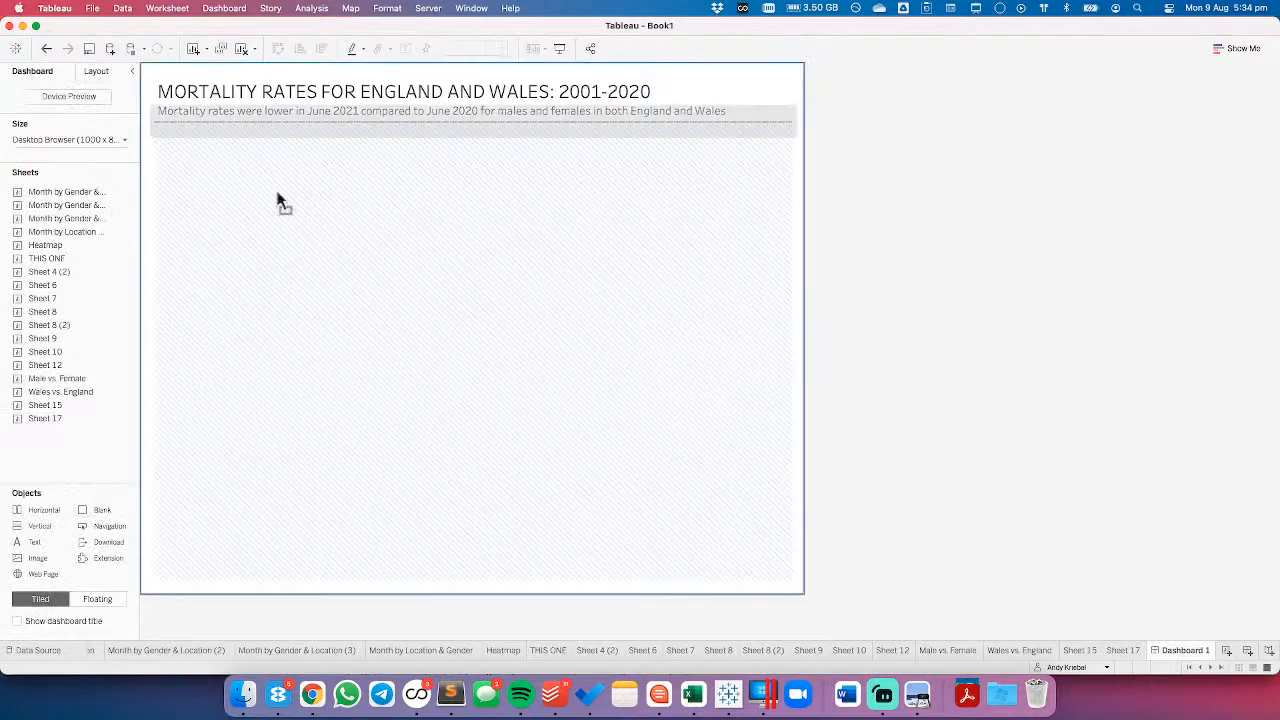
left_click(291, 167)
left_click(800, 154)
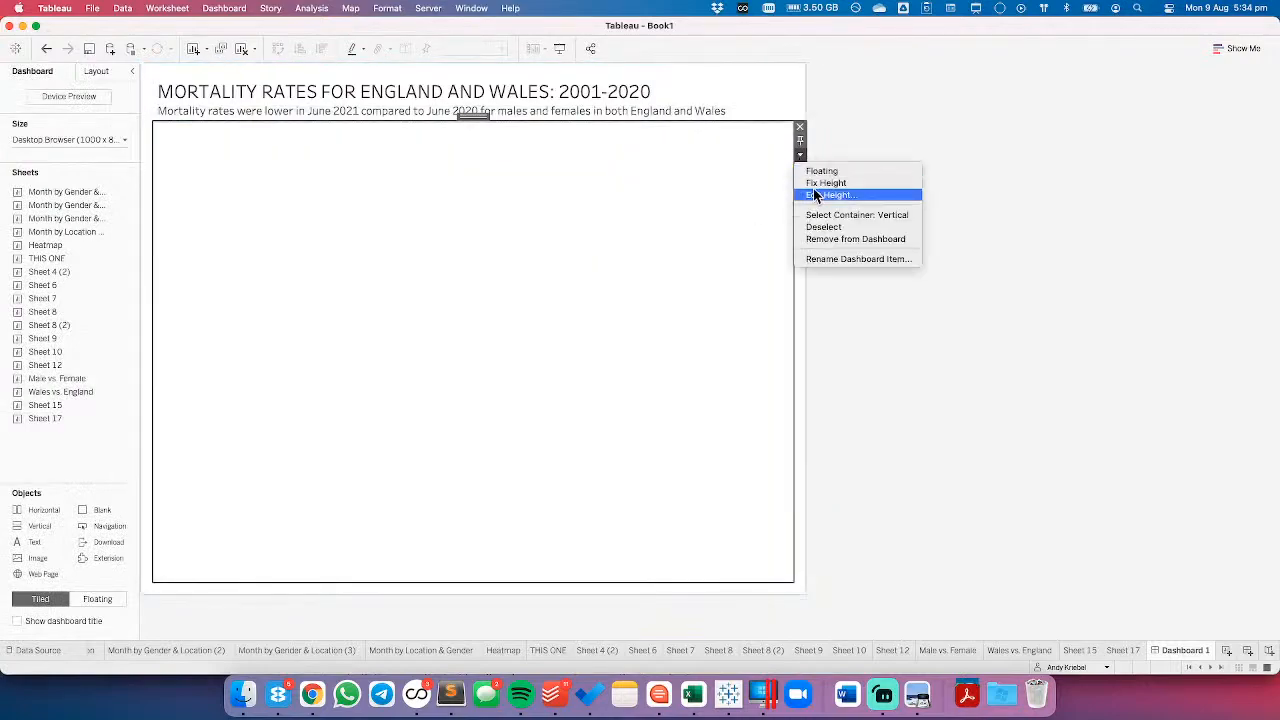
left_click(815, 196)
key("Return")
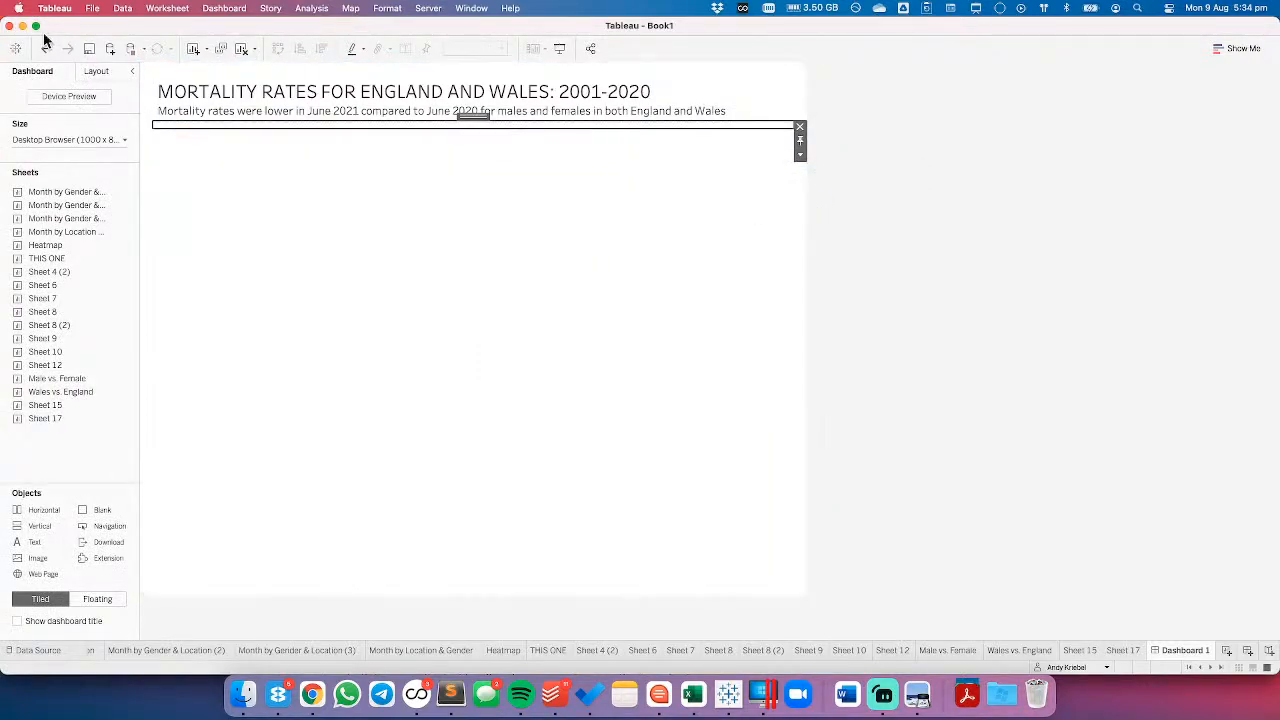
- Give the blank object under the title a very dark grey background as a divider line
left_click(94, 72)
left_click(25, 288)
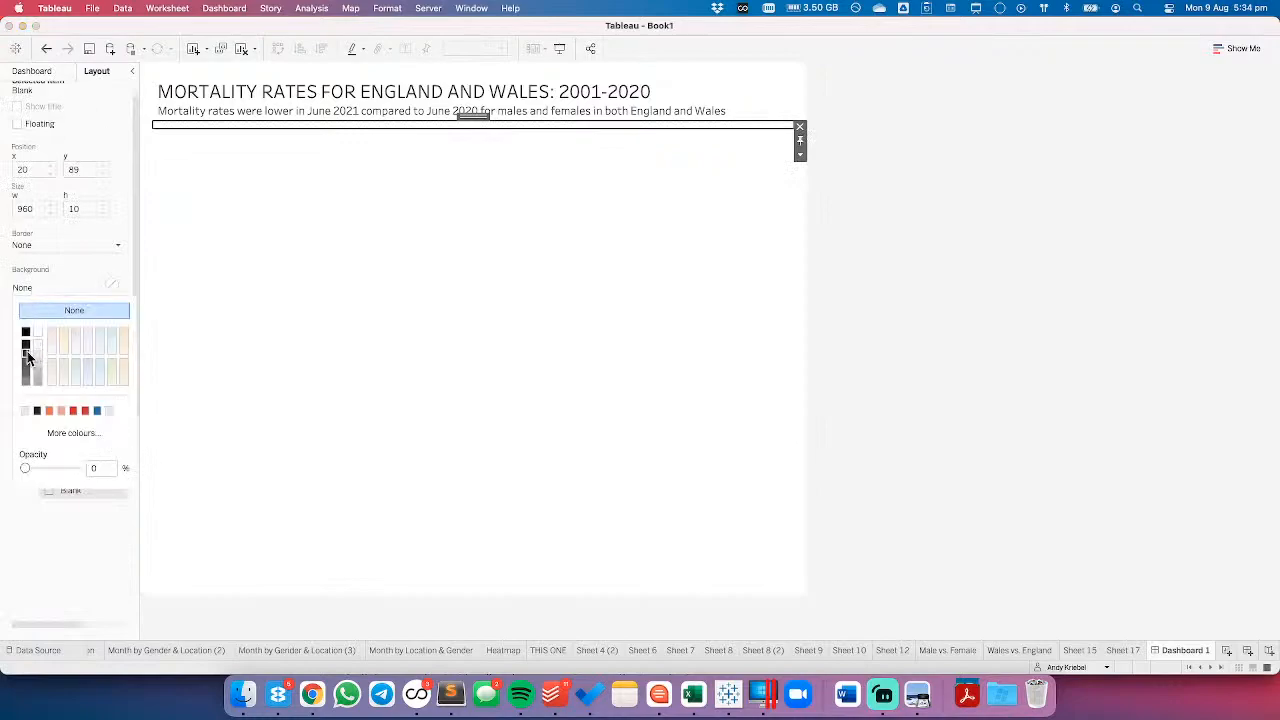
left_click(25, 357)
left_click(990, 292)
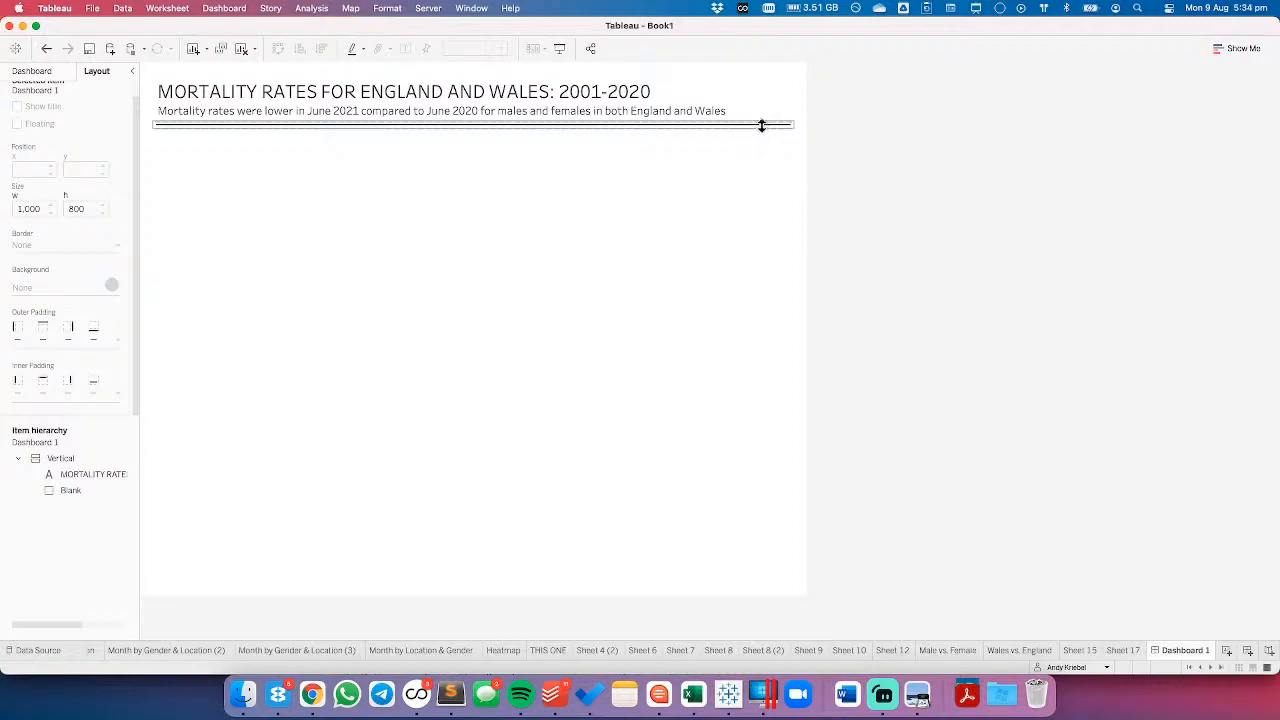
- Set the divider blank's outer padding to 10 at the top and bottom, leaving the sides unequal
left_click(70, 490)
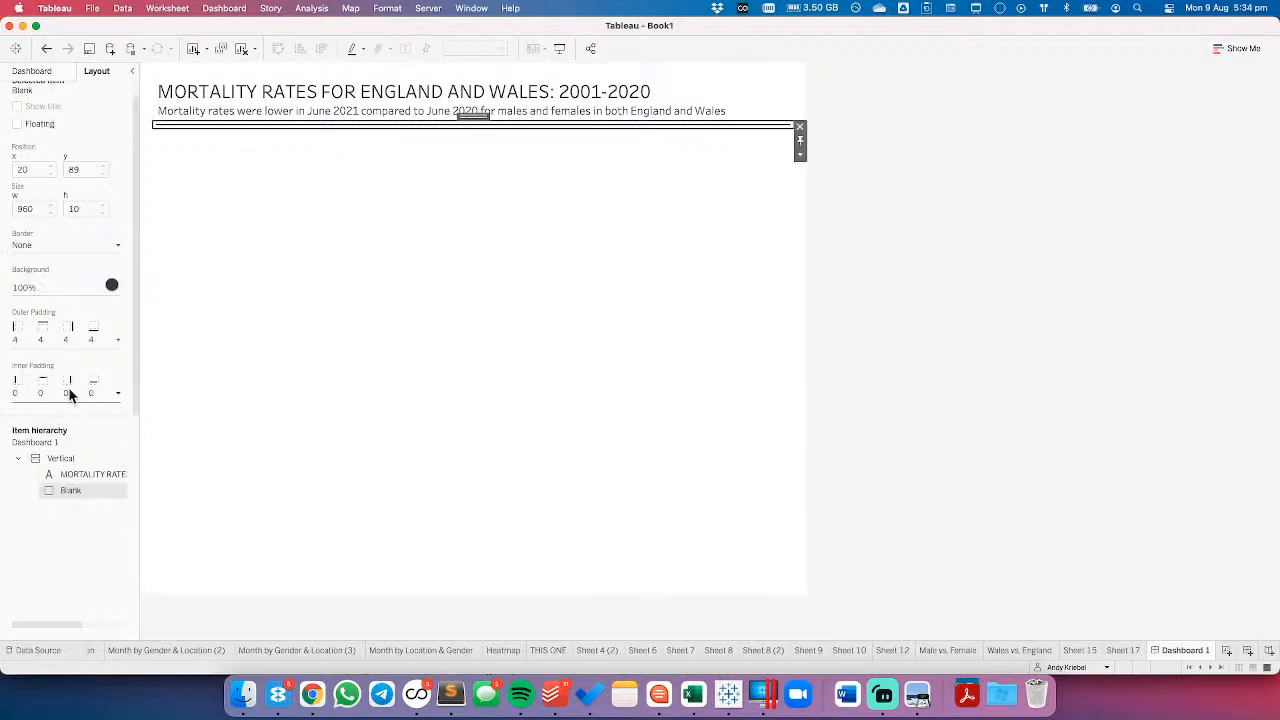
left_click(54, 338)
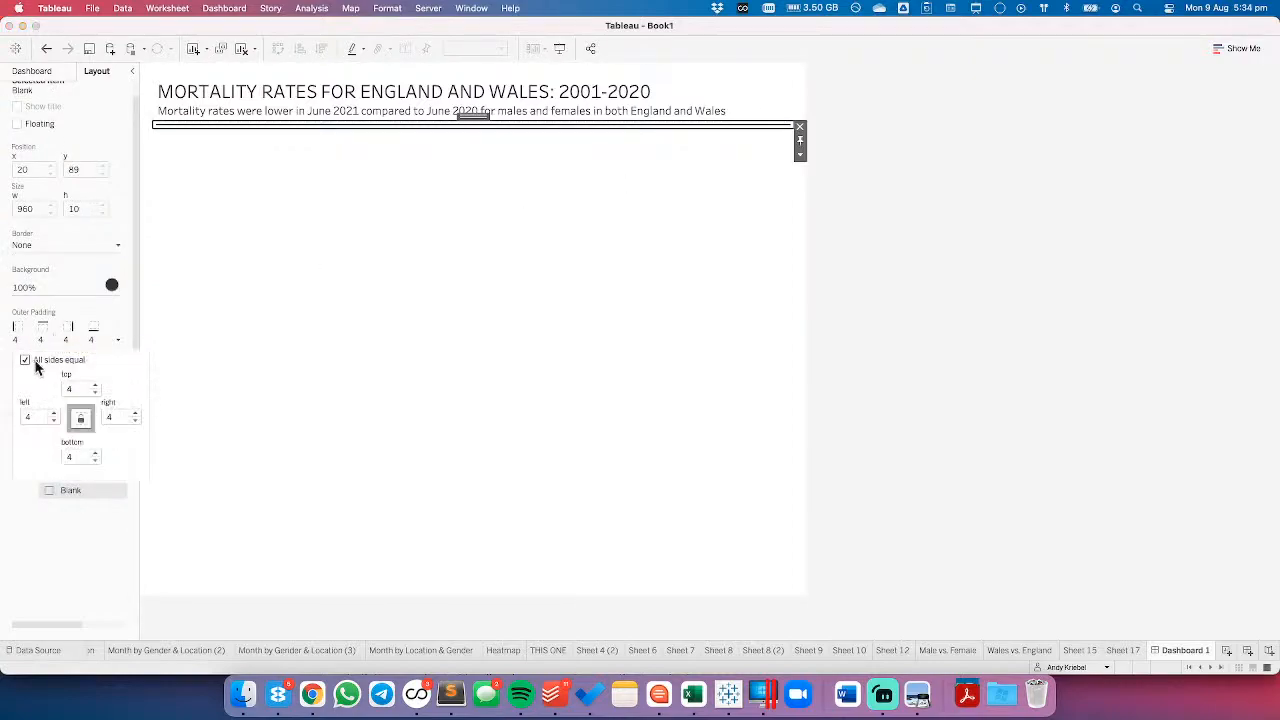
type("10")
key("Return")
key("Tab")
key("Tab")
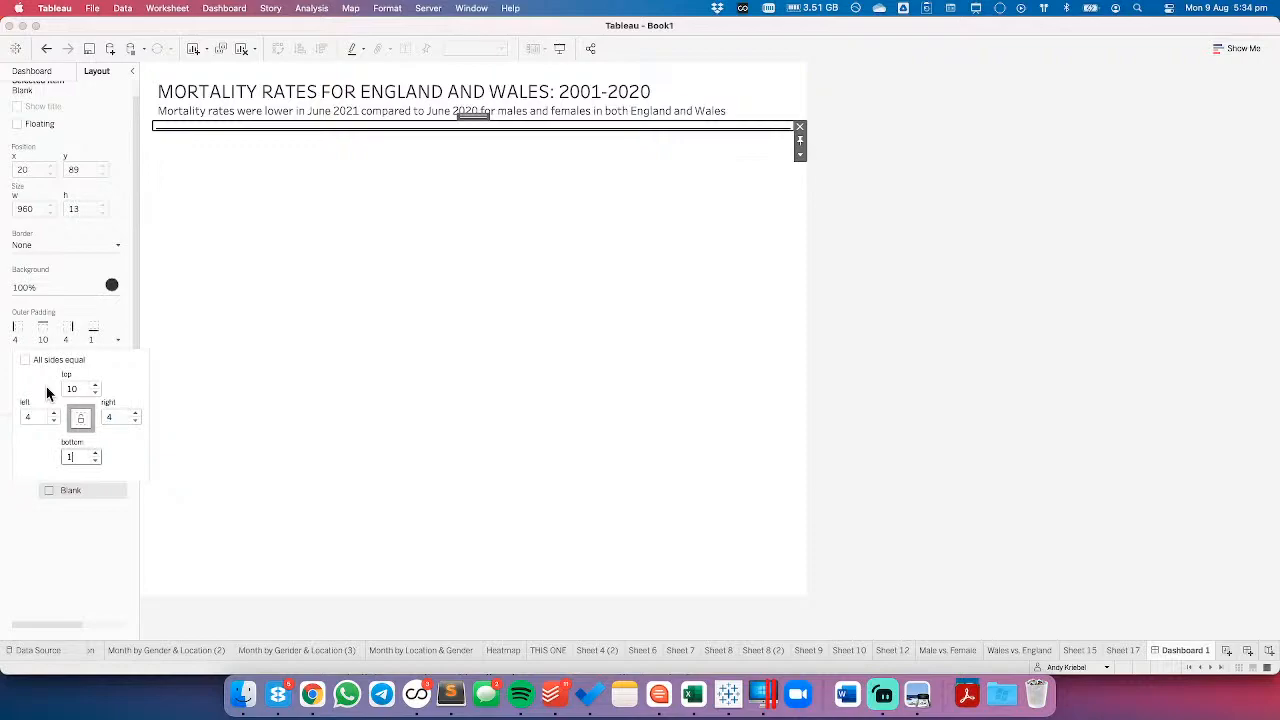
left_click(1000, 263)
- Place Sheet 17 below the divider line with the Entire View fit, and add the THIS ONE line charts beneath it
left_click(31, 72)
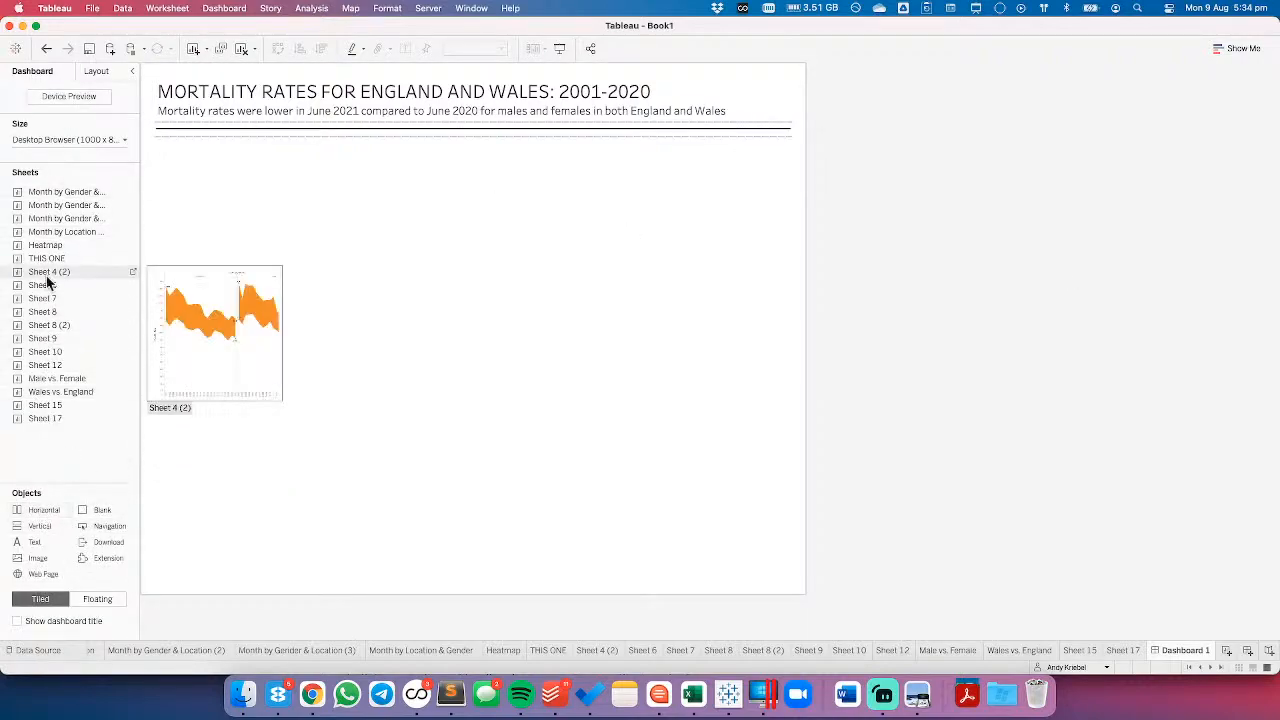
left_click_drag(38, 418, 386, 186)
left_click(476, 48)
left_click(479, 98)
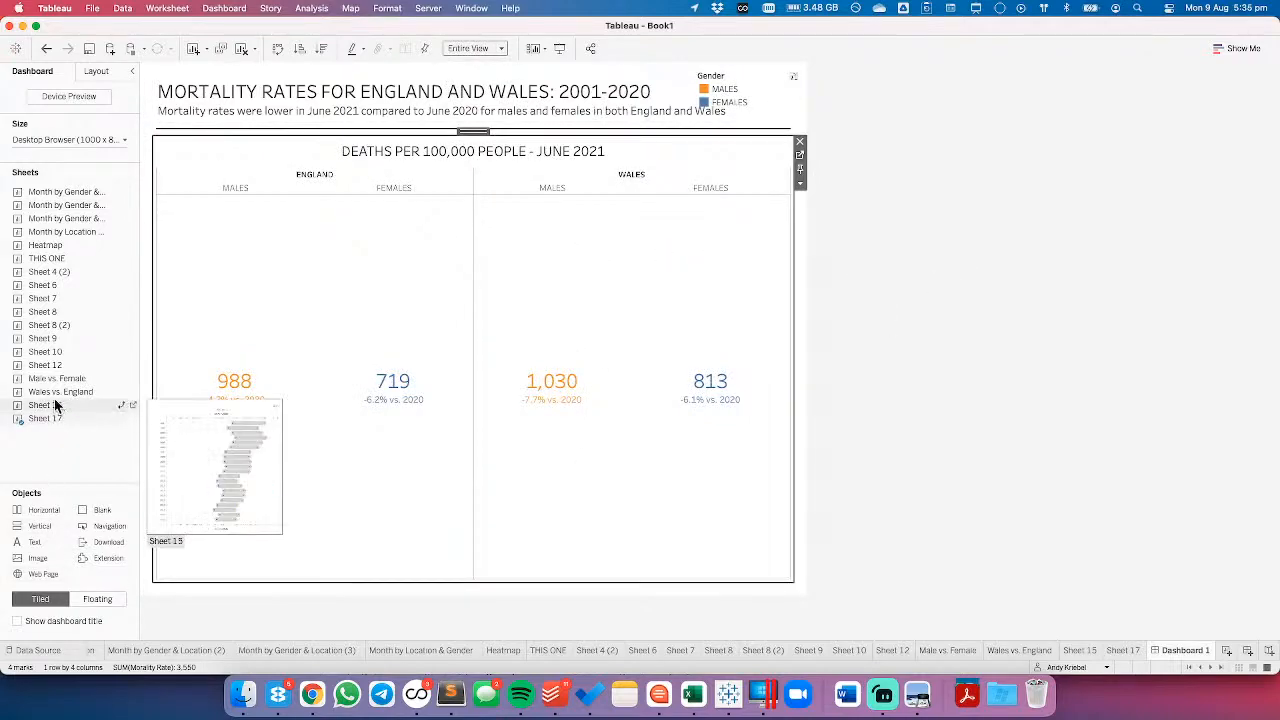
left_click_drag(49, 258, 422, 479)
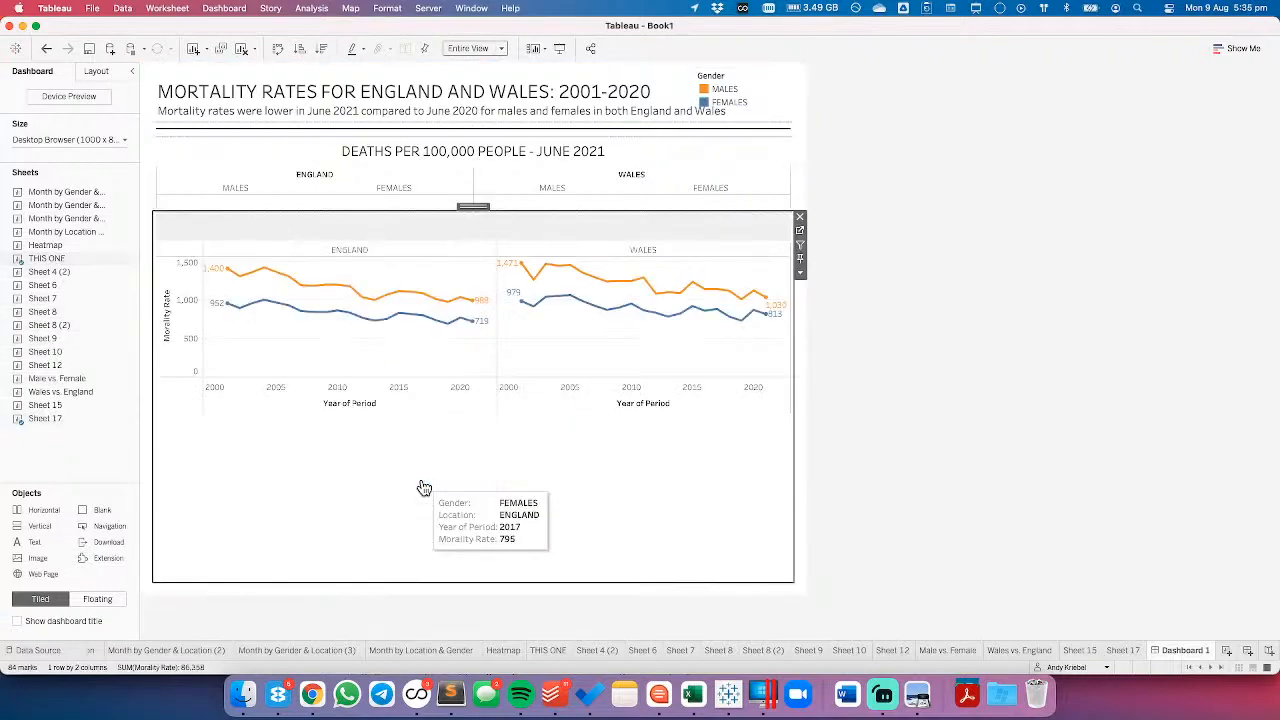
left_click(1066, 367)
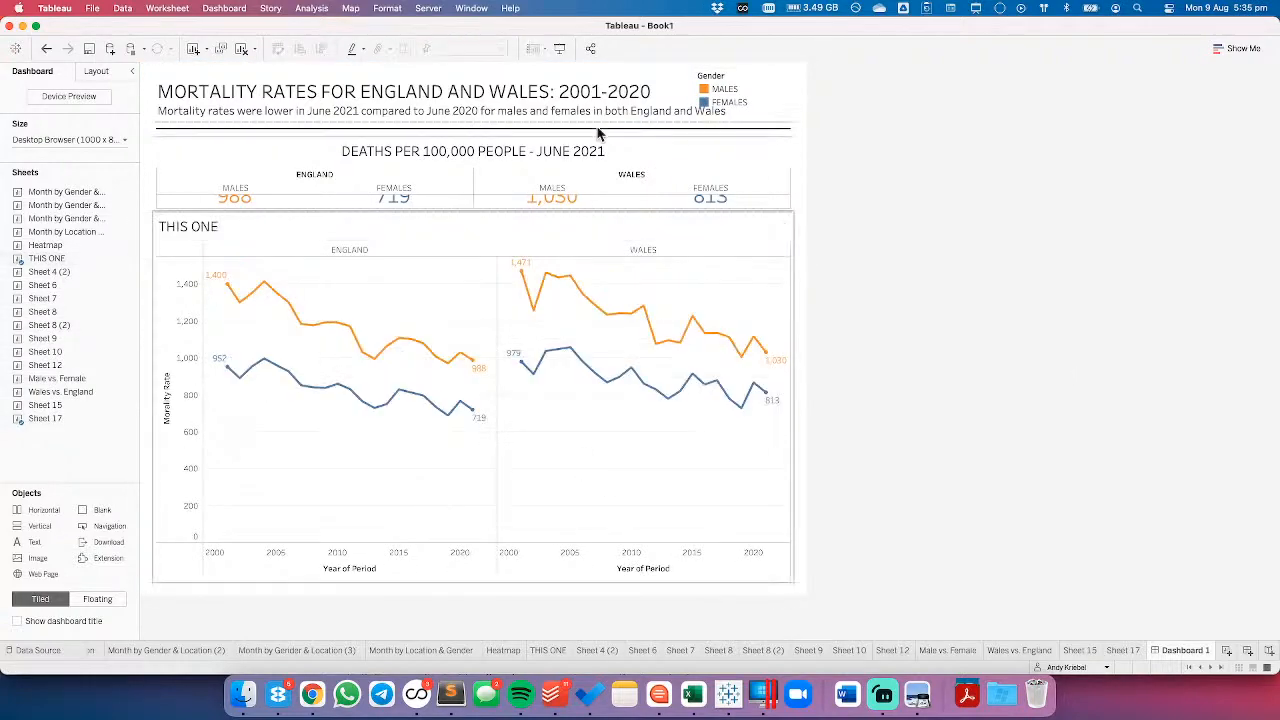
- Set the font size of the "DEATHS PER 100,000 PEOPLE - JUNE 2021" title to 12
left_click(577, 148)
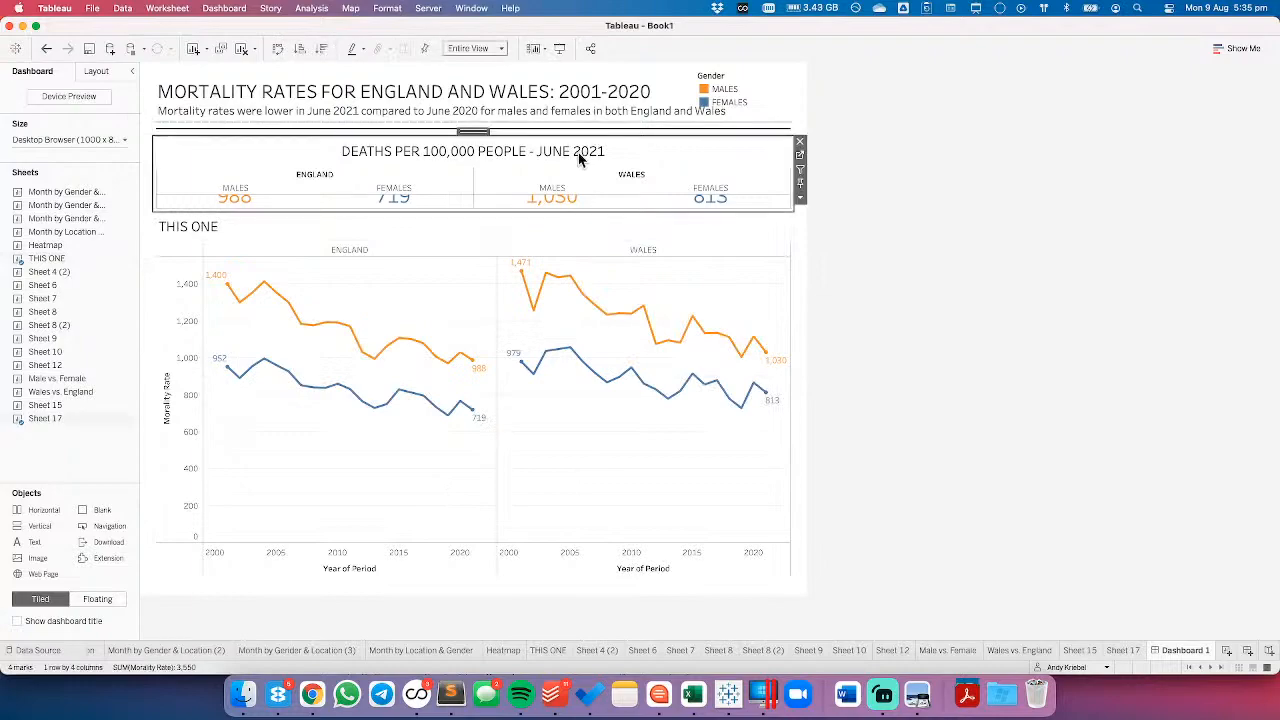
double_click(578, 152)
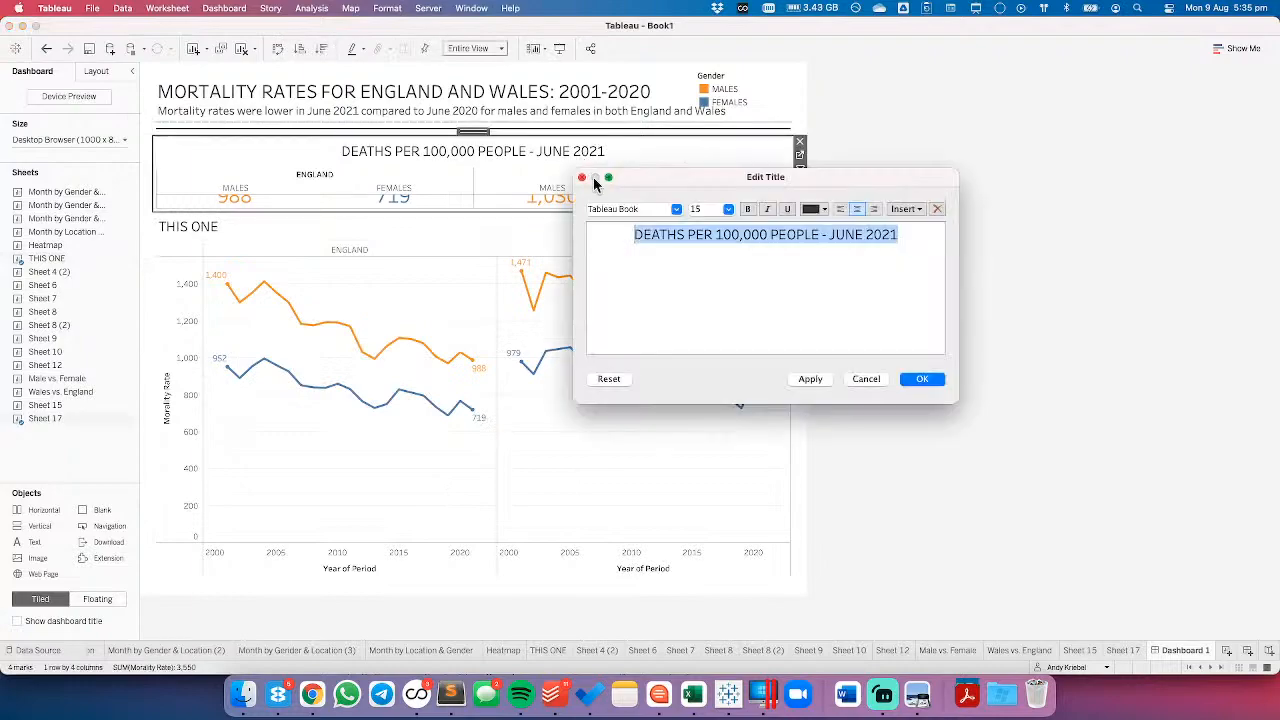
left_click(728, 209)
left_click(708, 263)
left_click(831, 234)
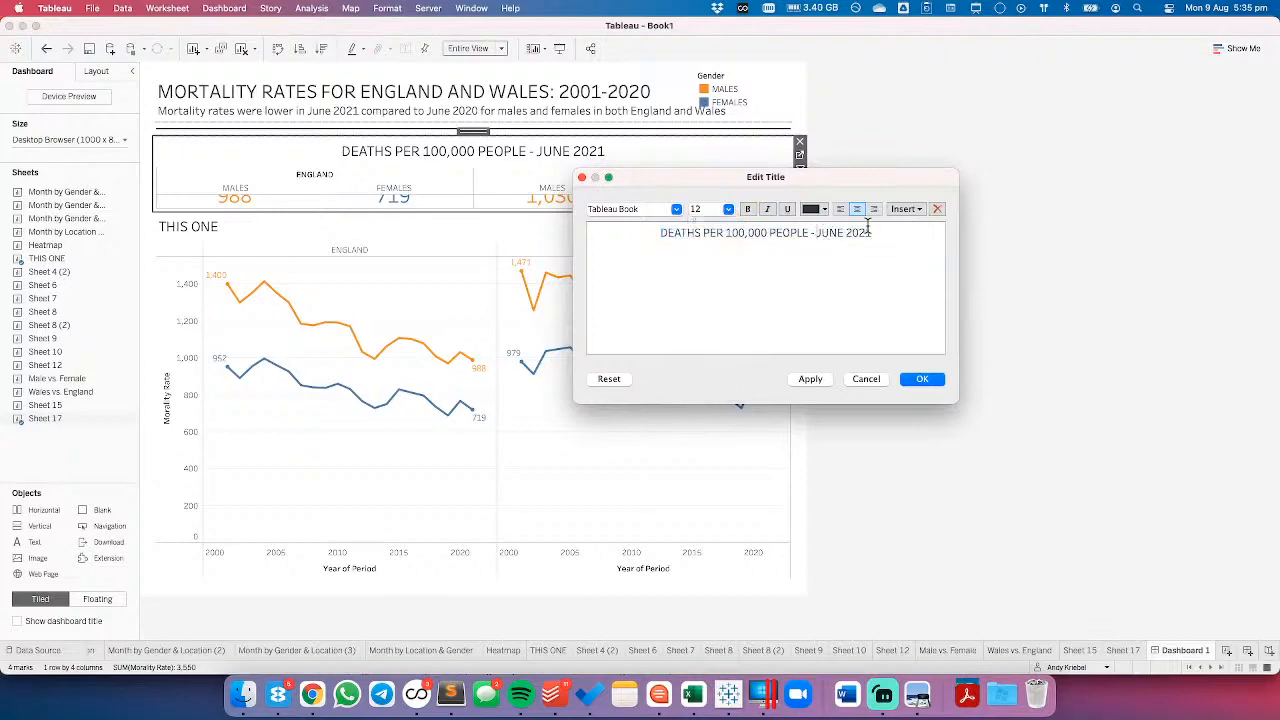
left_click(929, 380)
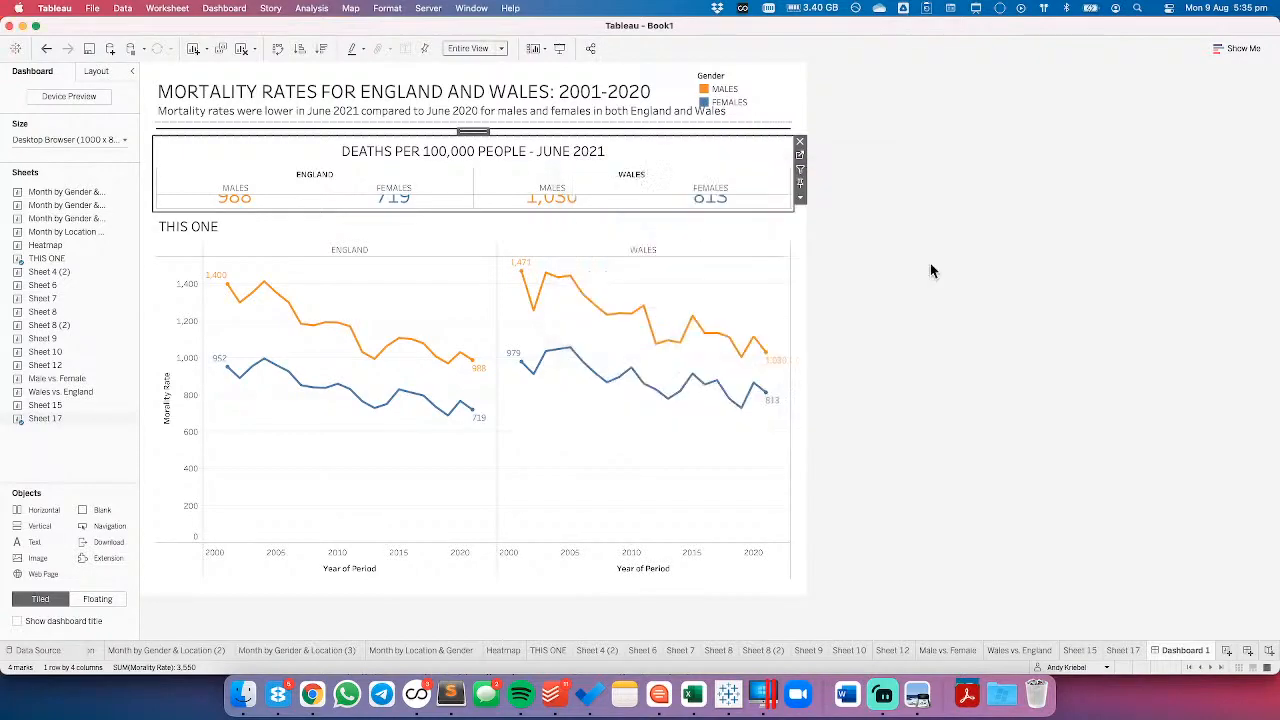
- Set the height of the "DEATHS PER 100,000 PEOPLE - JUNE 2021" summary table to 125 pixels
left_click(674, 149)
left_click(800, 197)
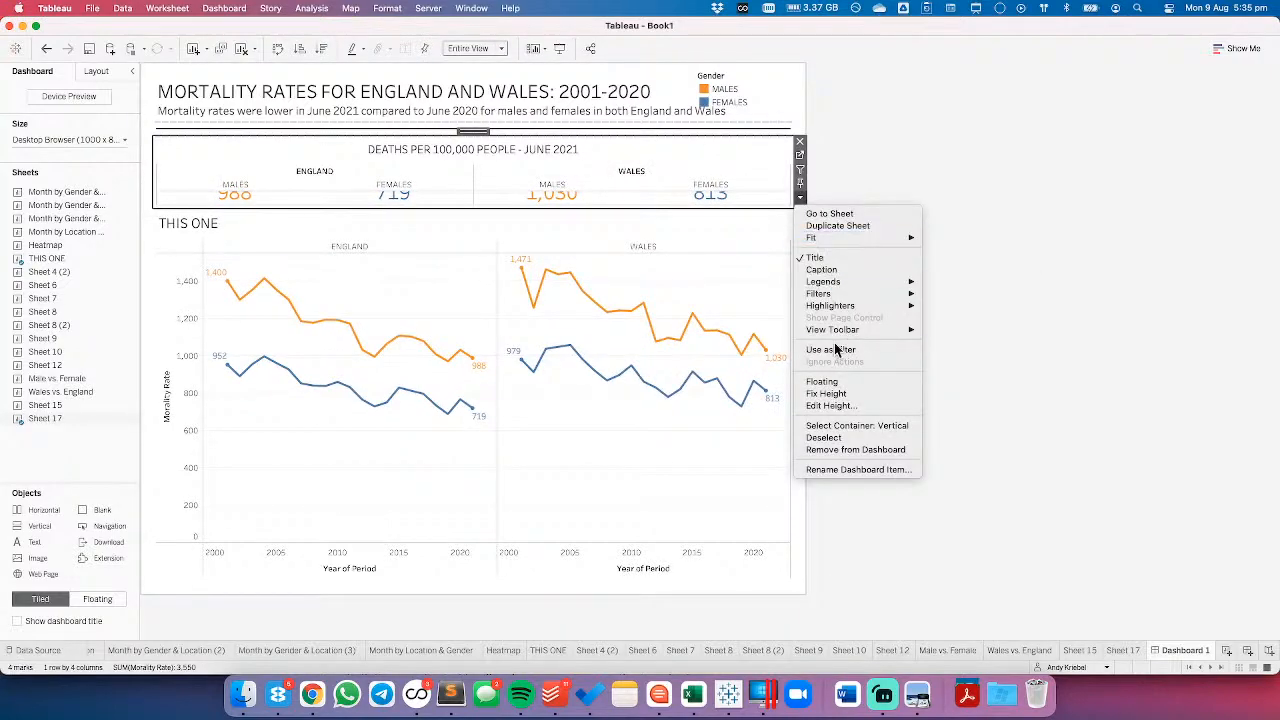
left_click(837, 405)
type("125")
key("Return")
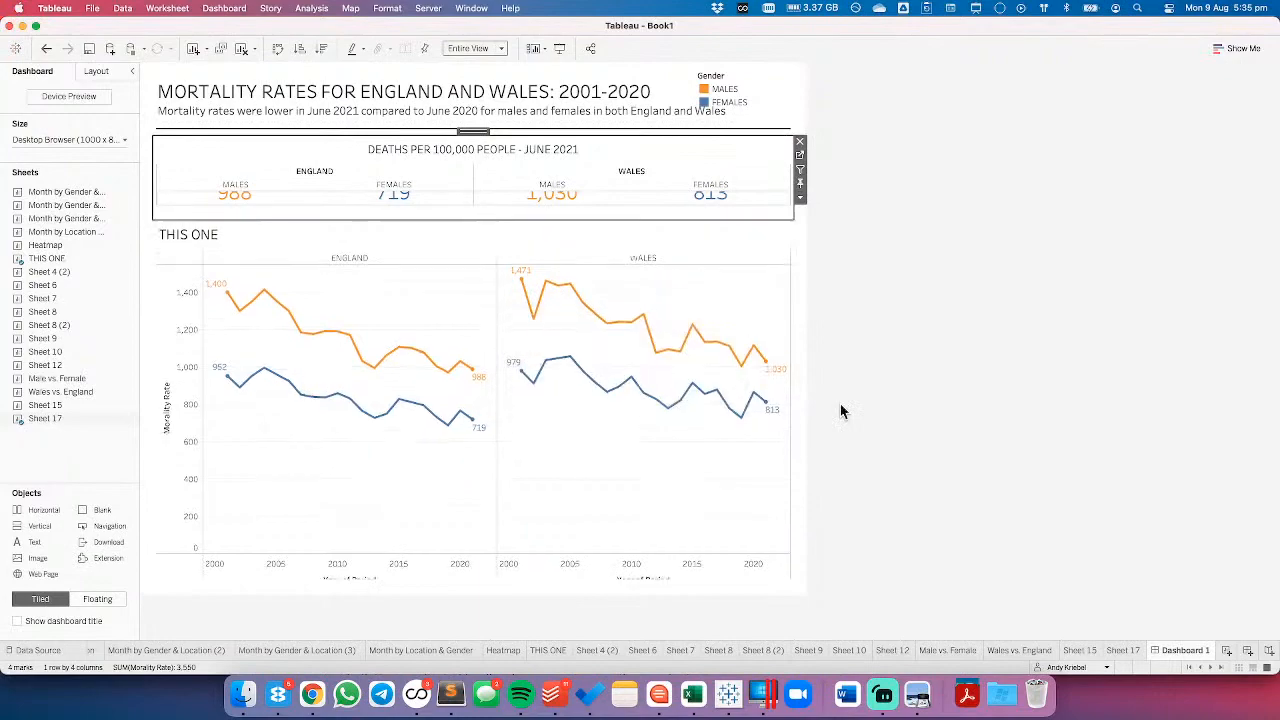
- Set the height of the "DEATHS PER 100,000 PEOPLE - JUNE 2021" summary table to 175 pixels
left_click(801, 207)
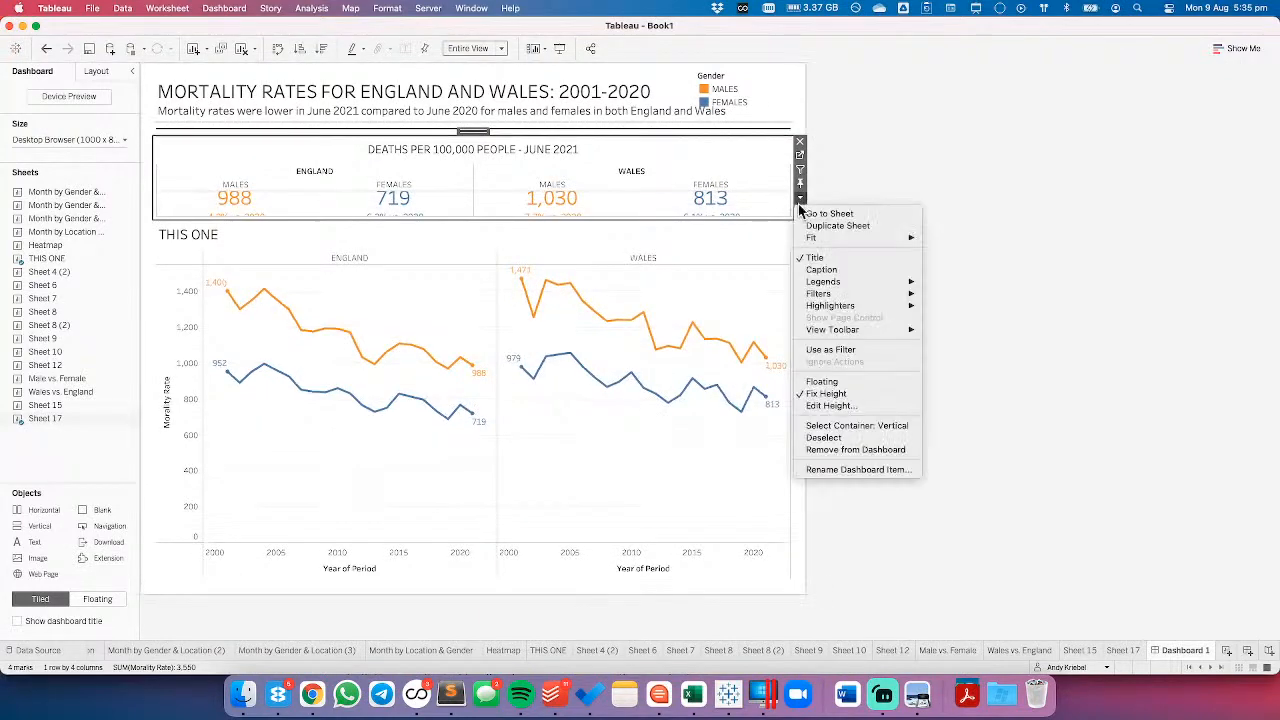
left_click(826, 405)
type("175")
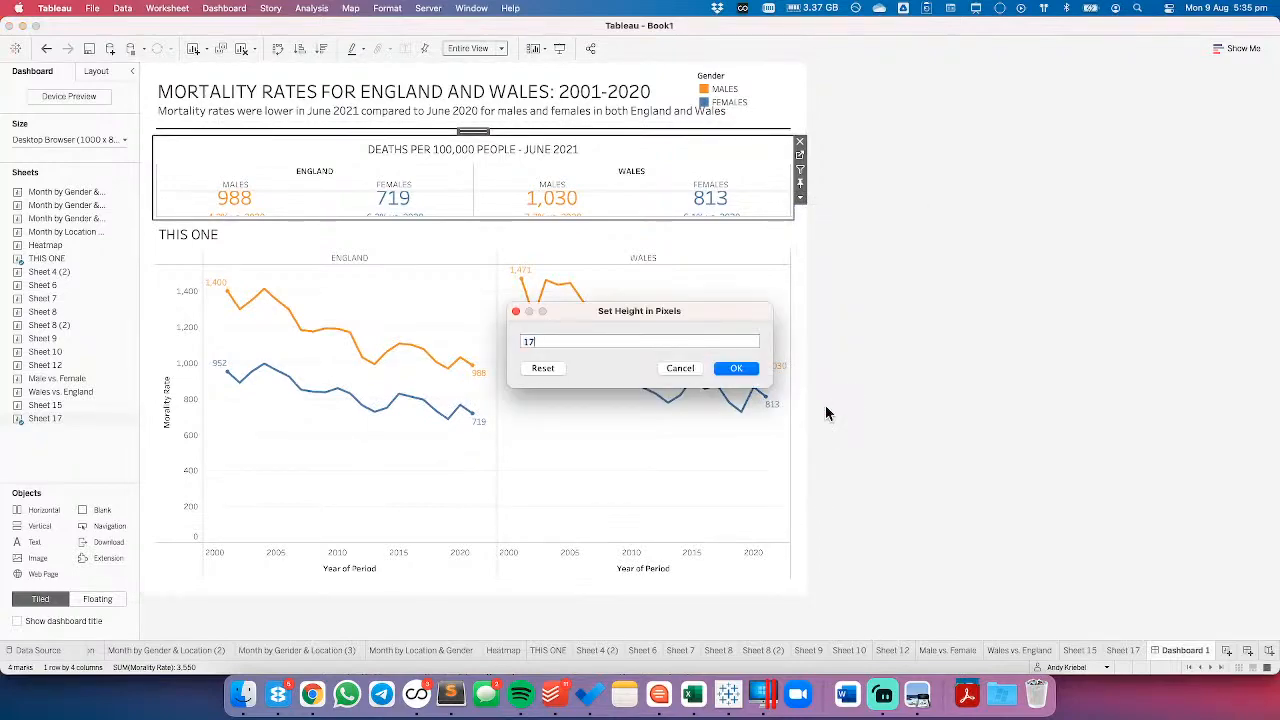
key("Return")
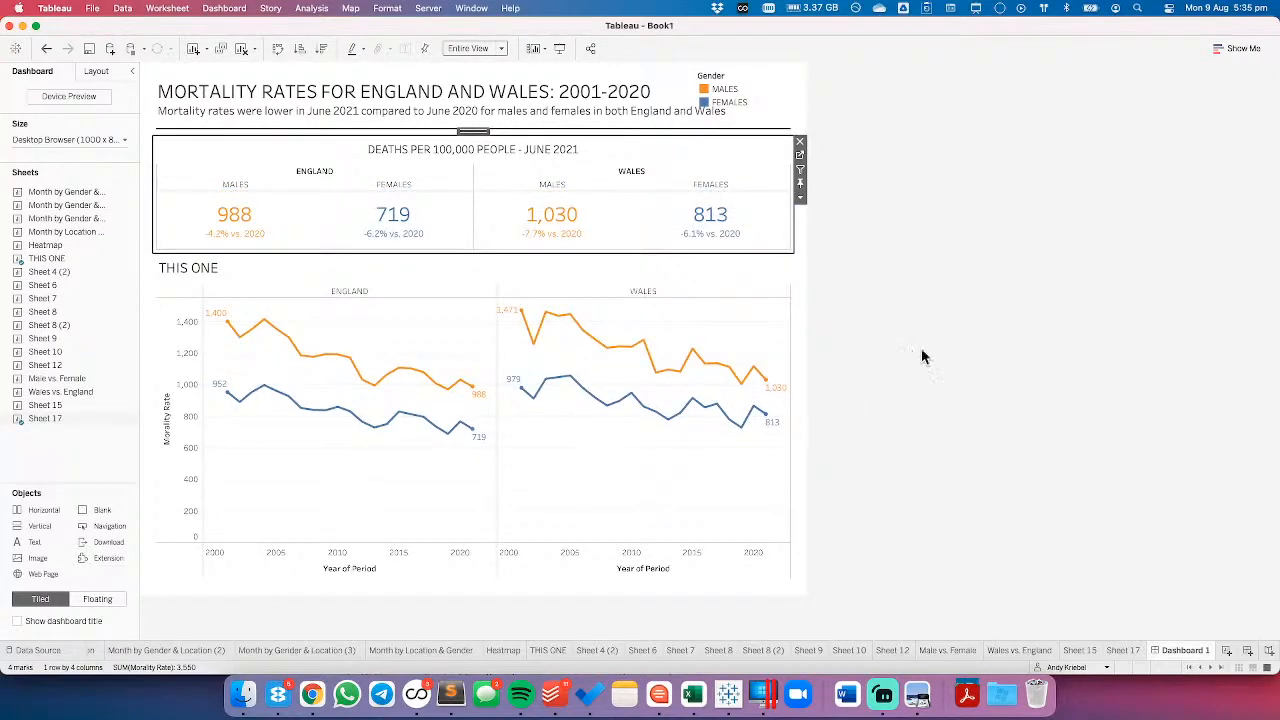
left_click(903, 362)
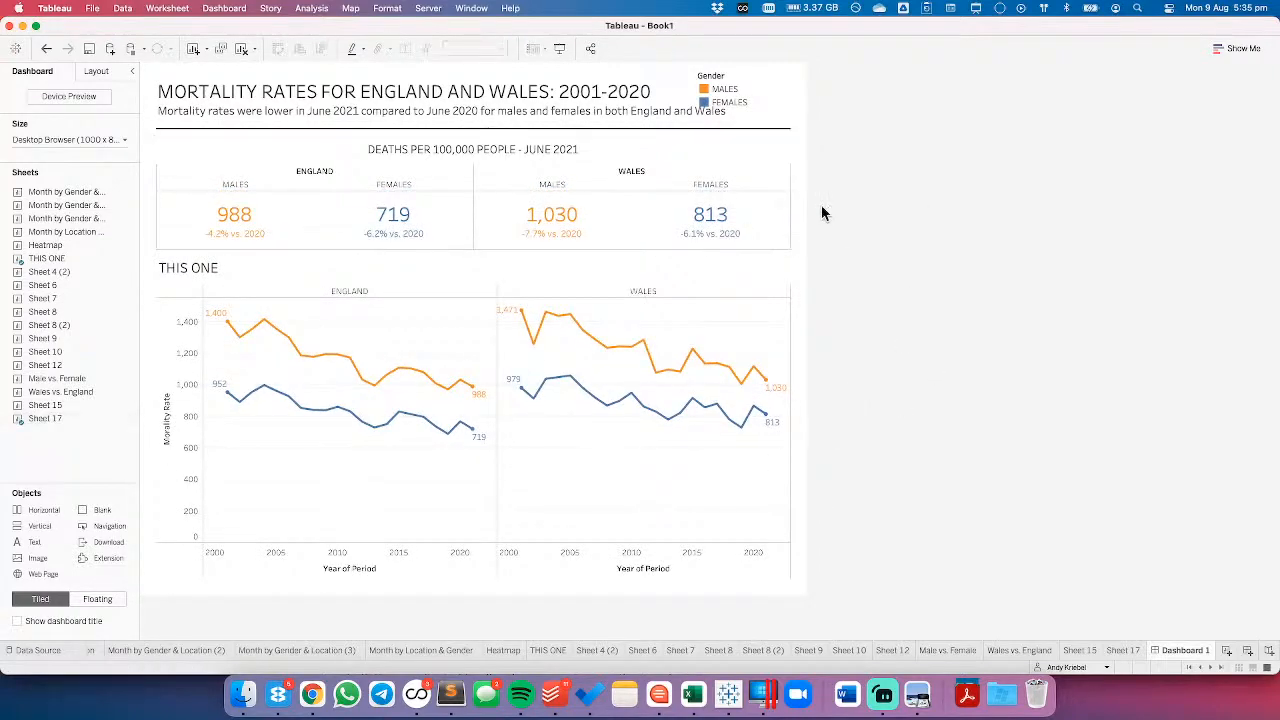
left_click(744, 157)
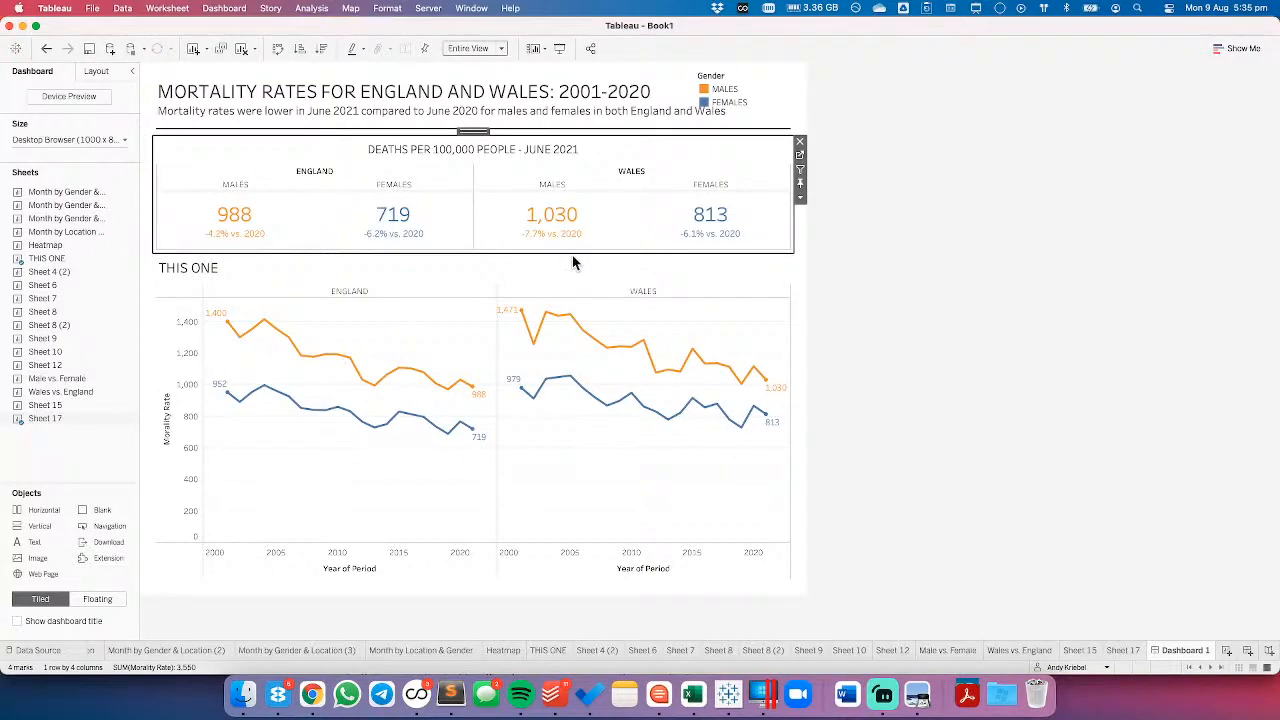
- Save the workbook in the Makeover Monday 2021 folder as "#MakeoverMonday 2021 Week 32 - Mortality Rates in England and Wales"
key("super+s")
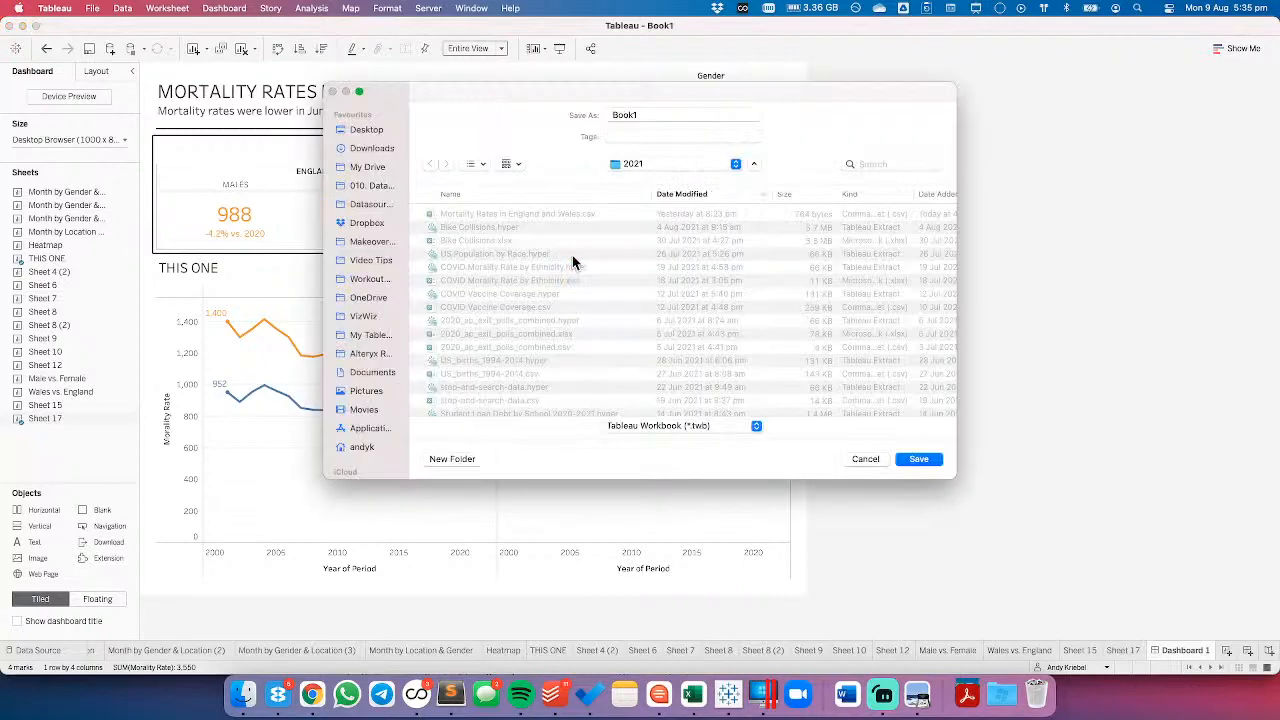
left_click(365, 242)
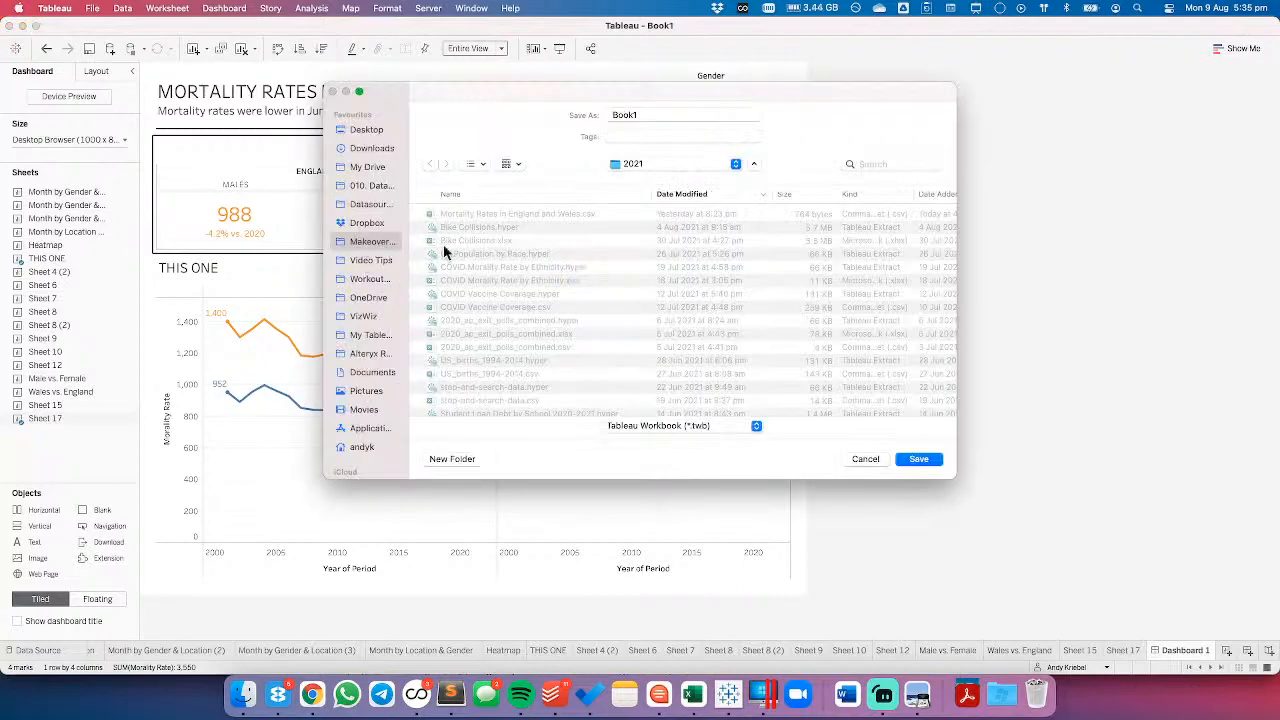
left_click(434, 216)
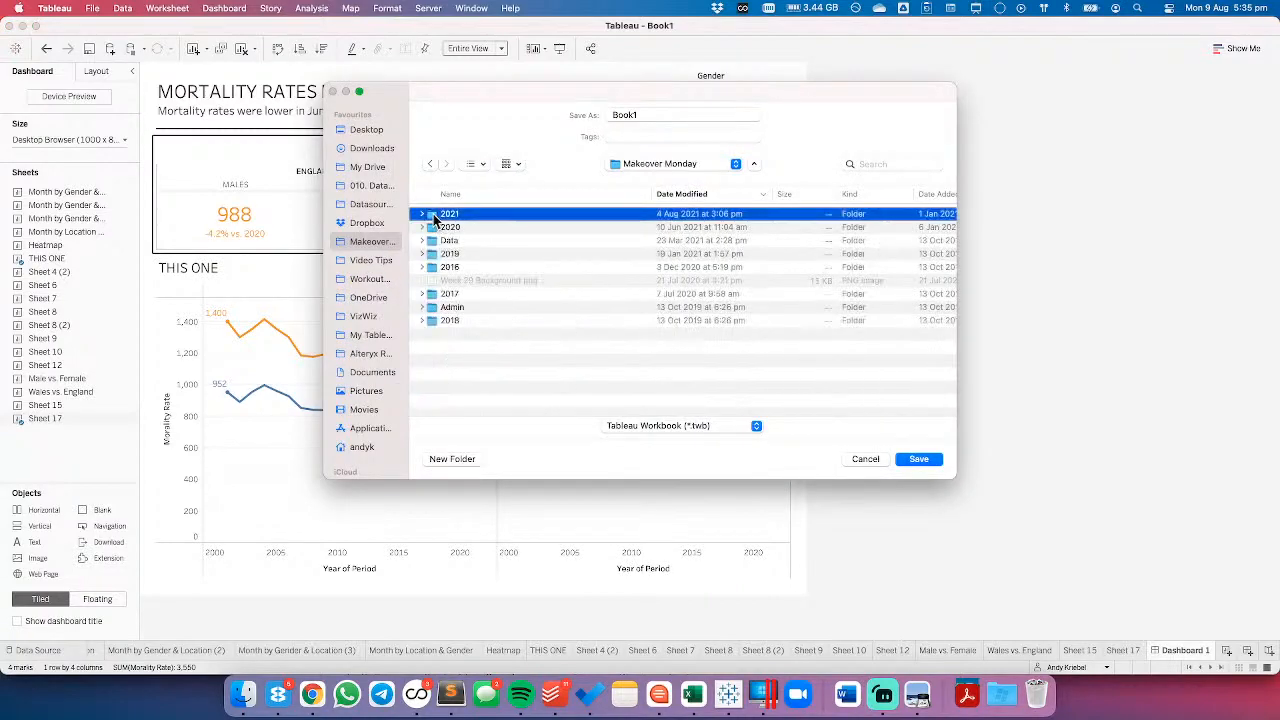
double_click(513, 224)
type("#MakeoverMonday 2021 Week 31 -")
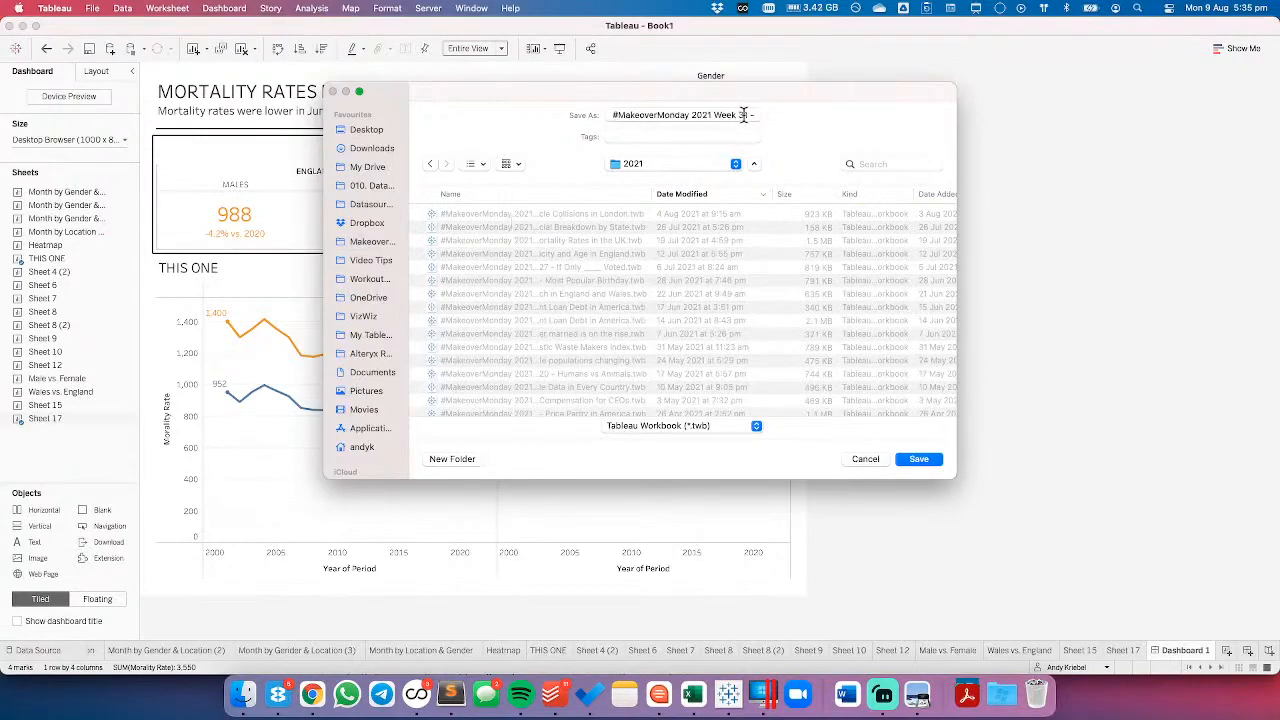
left_click_drag(805, 113, 902, 118)
type("2 - Mor")
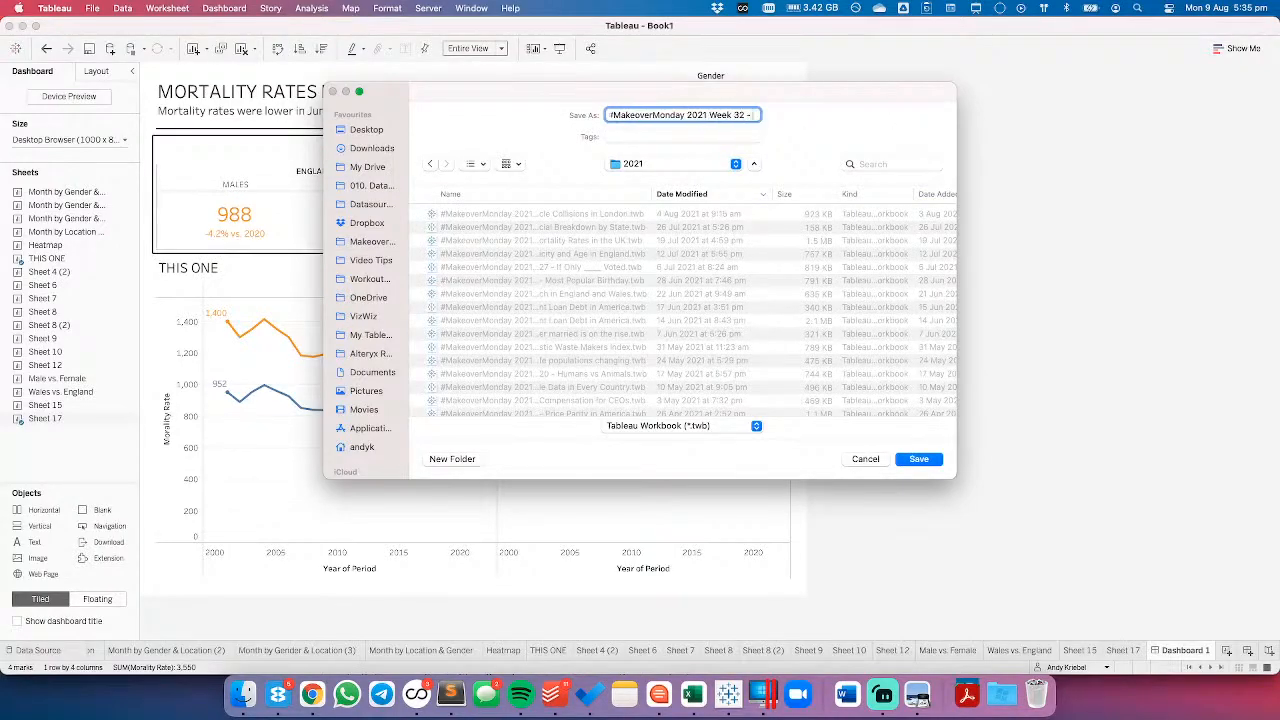
type("tality Rates in England and Wales")
key("Return")
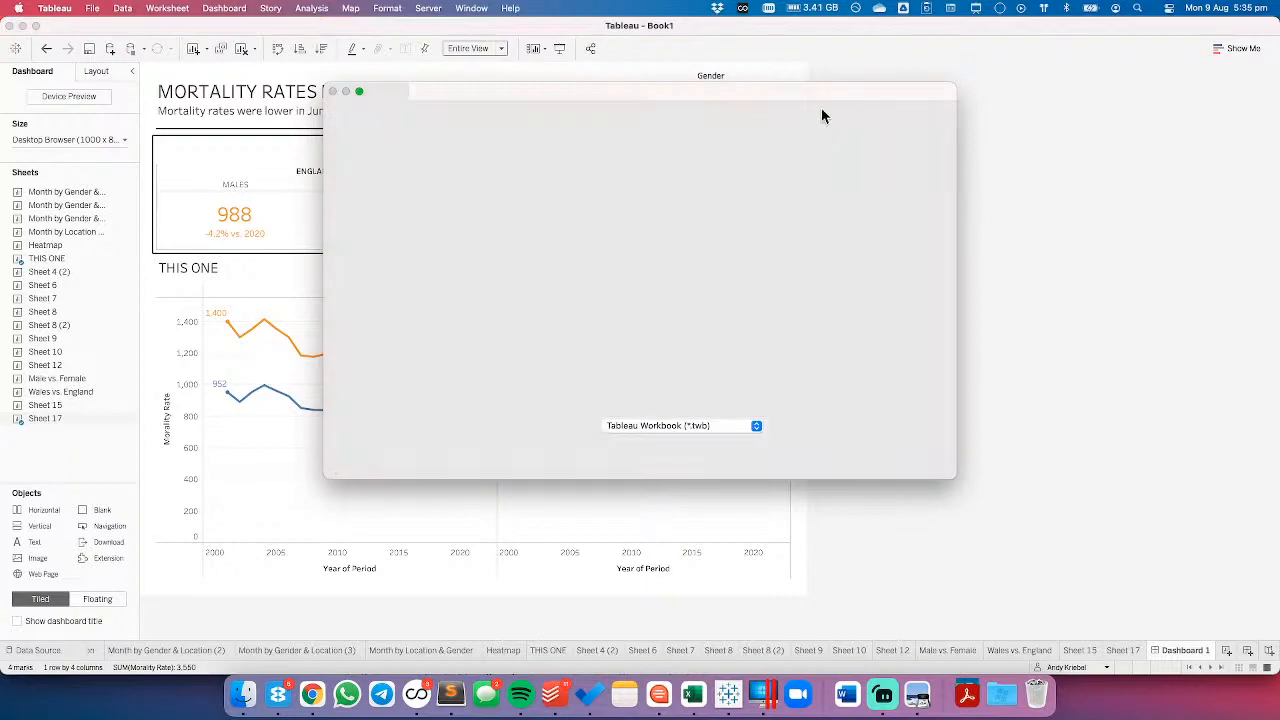
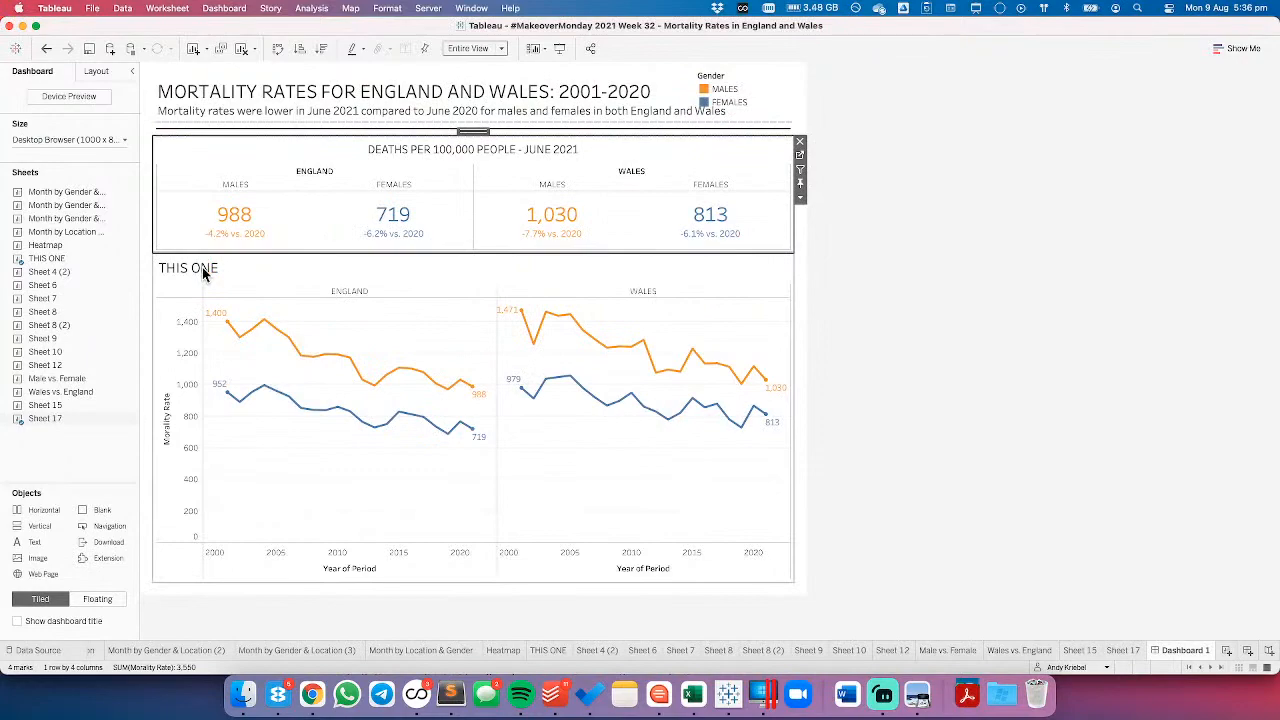
- Remove the Tiled layout container from the dashboard together with the Gender legend inside it
left_click(963, 409)
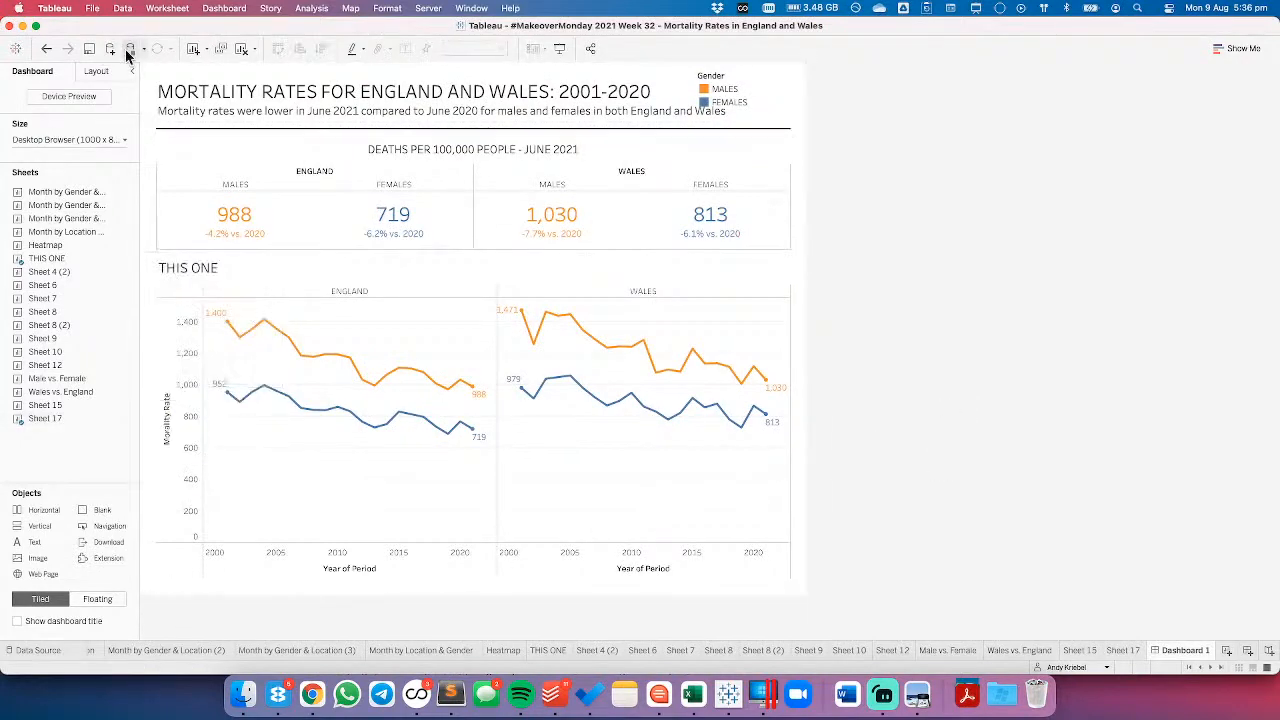
left_click(97, 74)
right_click(53, 537)
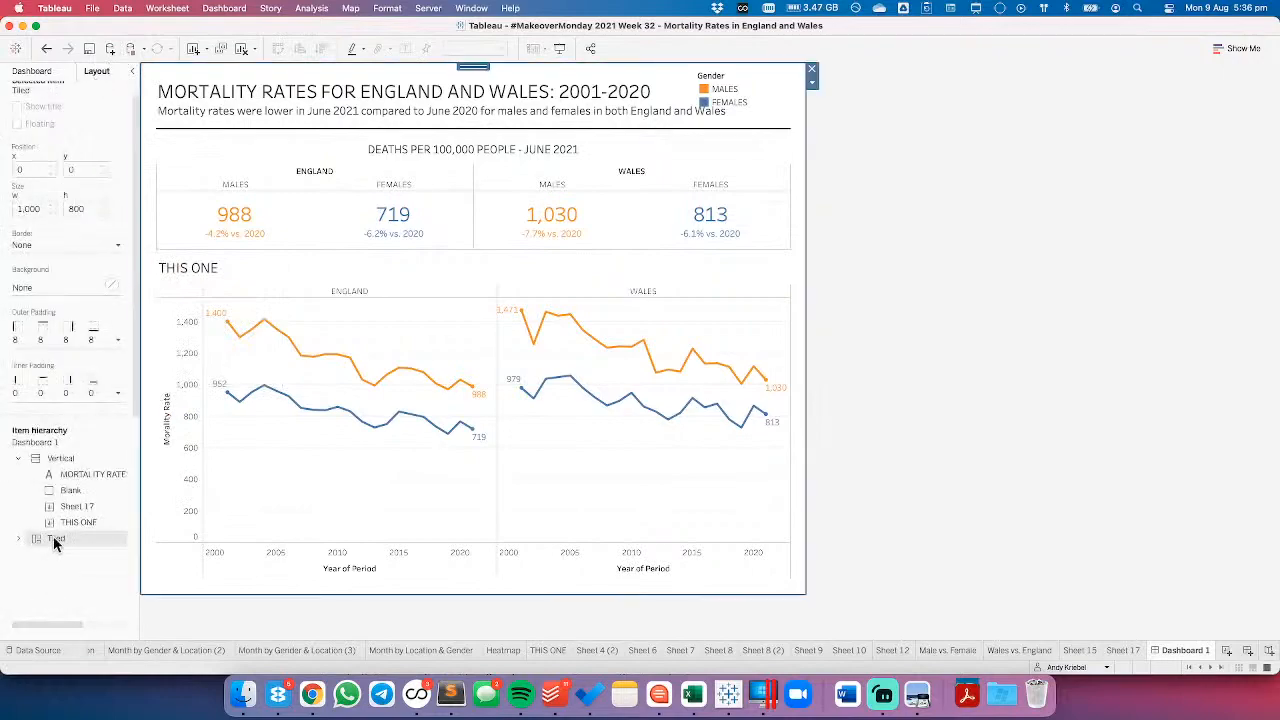
left_click(99, 579)
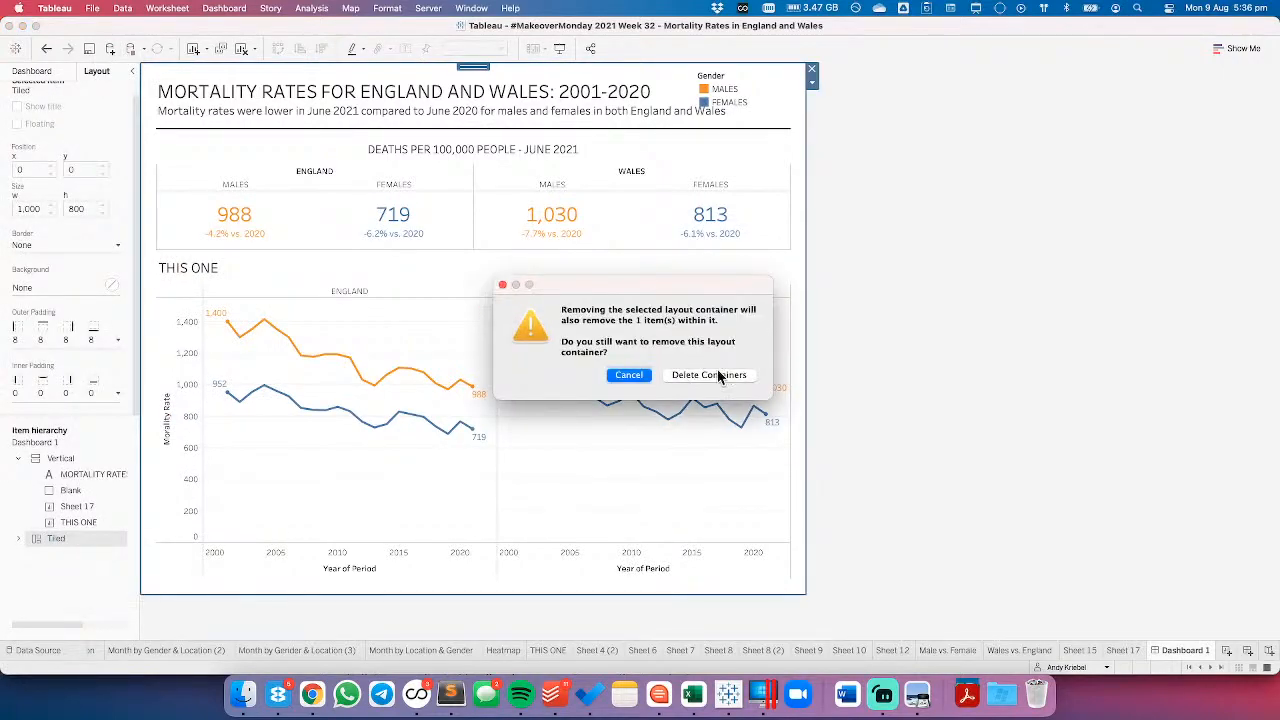
left_click(720, 376)
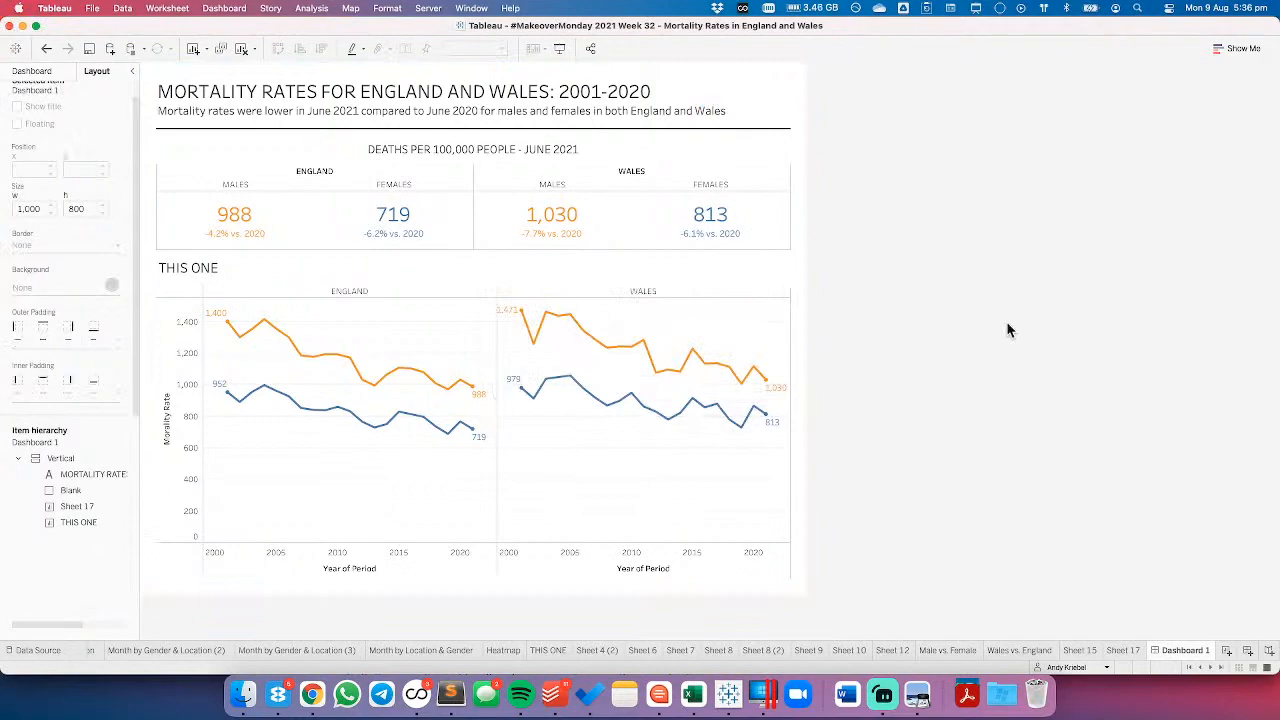
- Open the border formatting for the deaths per 100,000 summary table on the dashboard
left_click(689, 150)
left_click(386, 8)
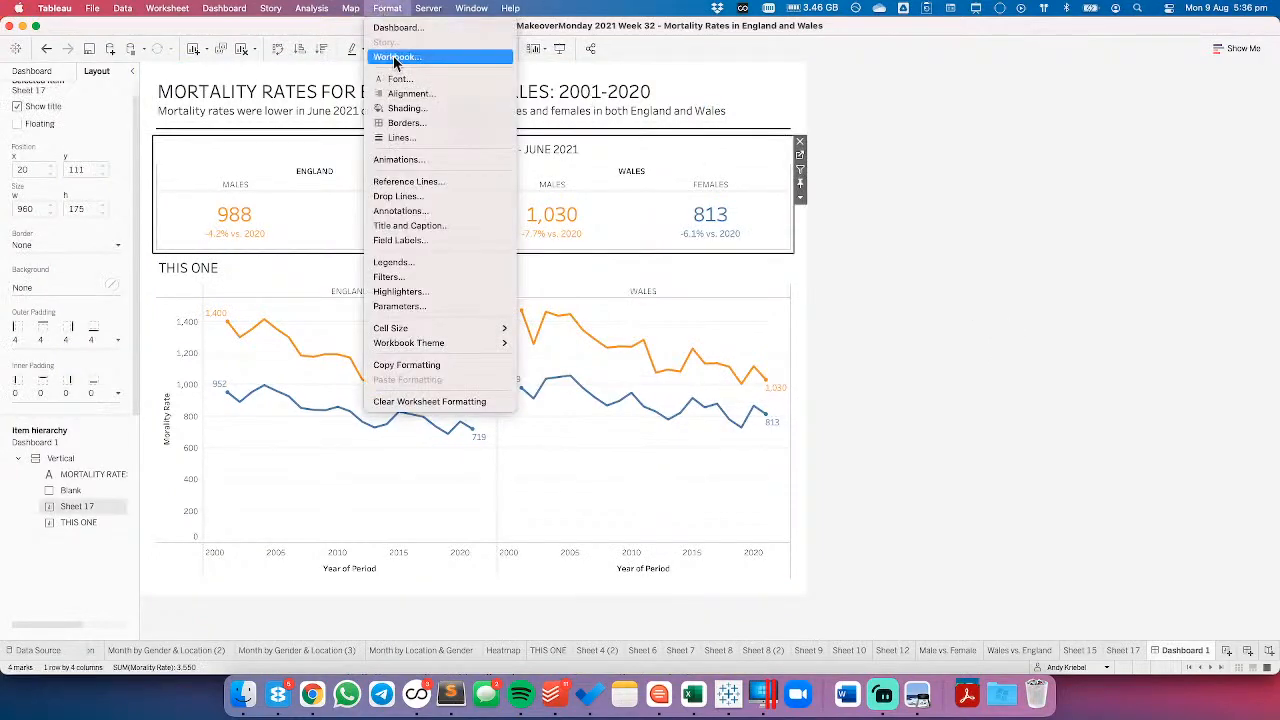
left_click(404, 123)
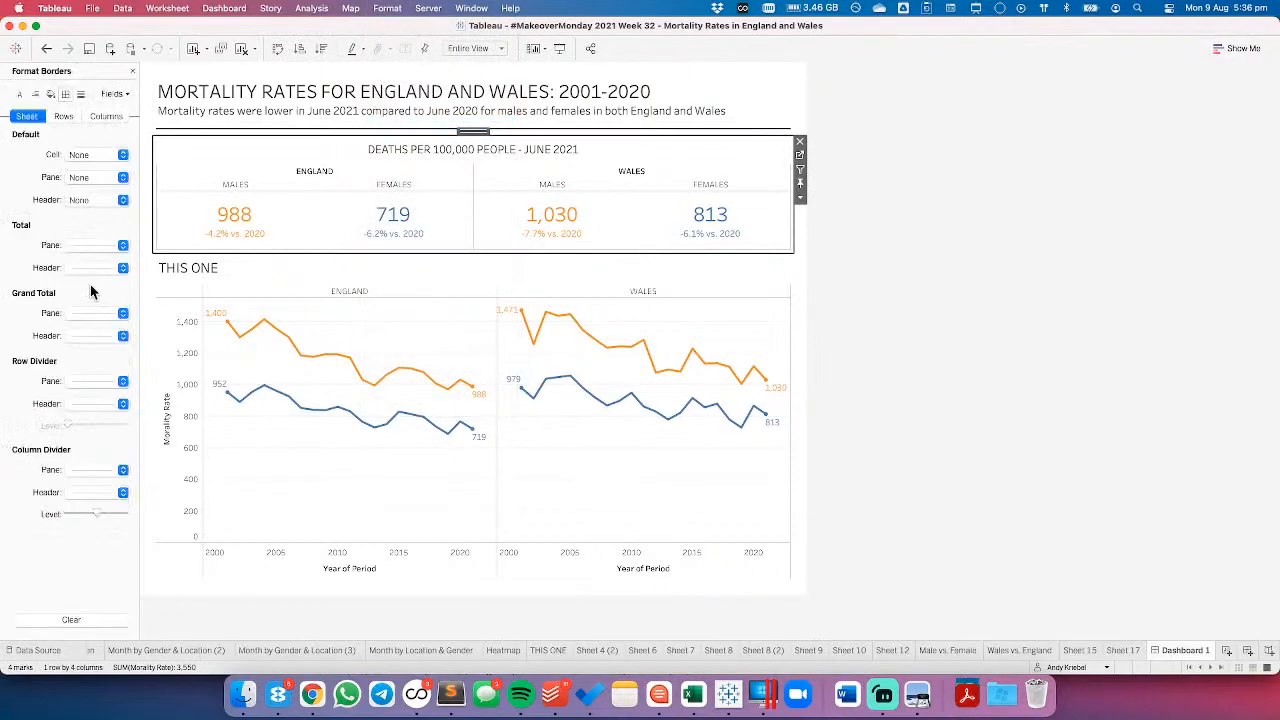
- Try setting the summary table's column divider to None for both pane and header, and undo the last border change
left_click(90, 470)
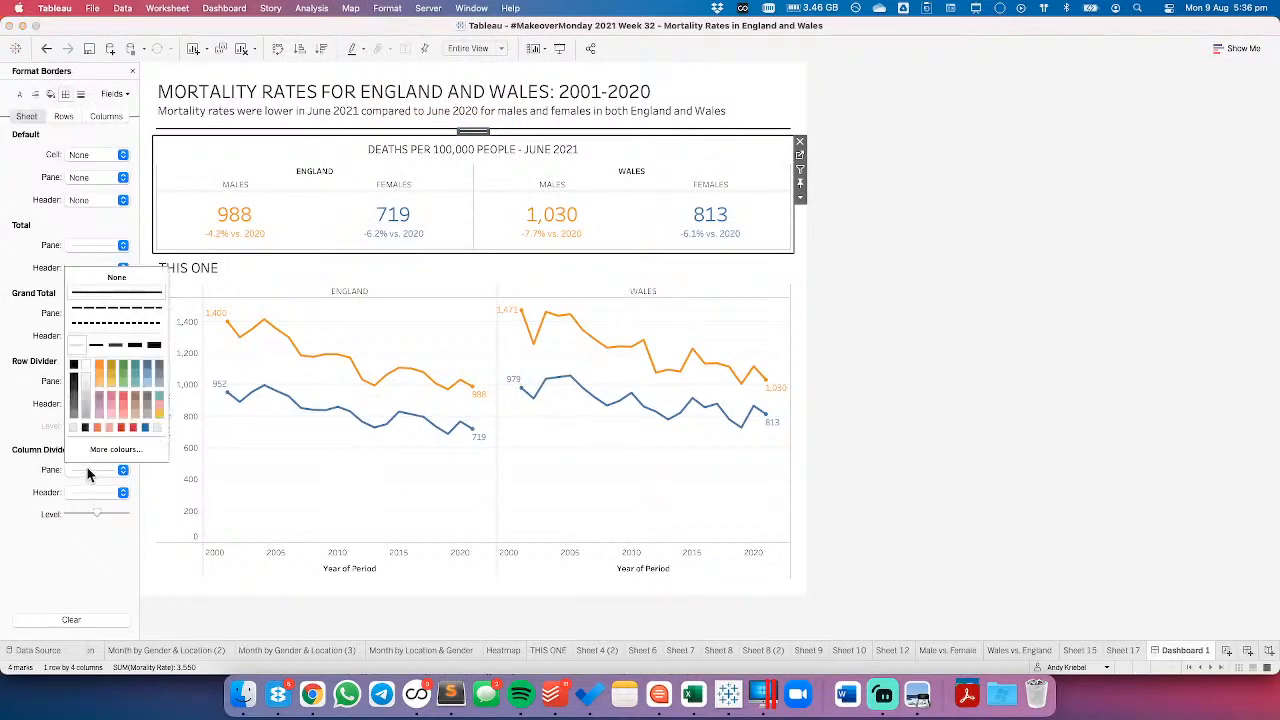
left_click(40, 320)
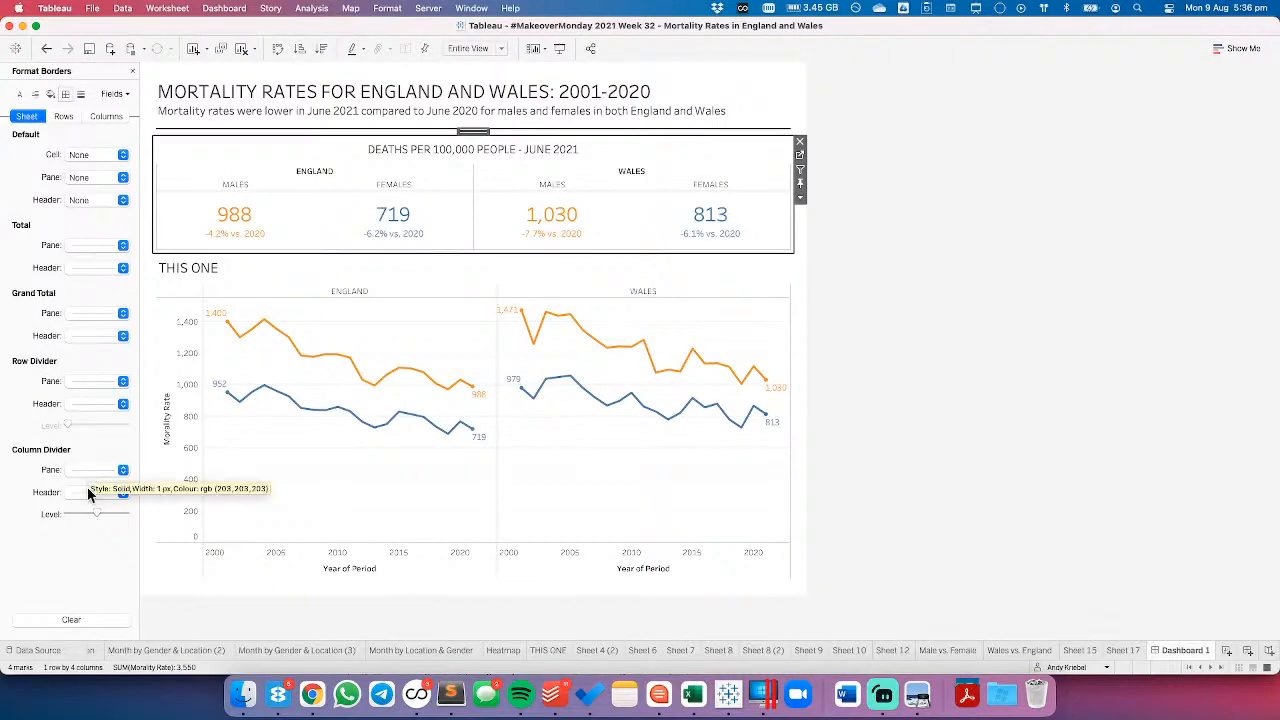
left_click(92, 492)
left_click(91, 304)
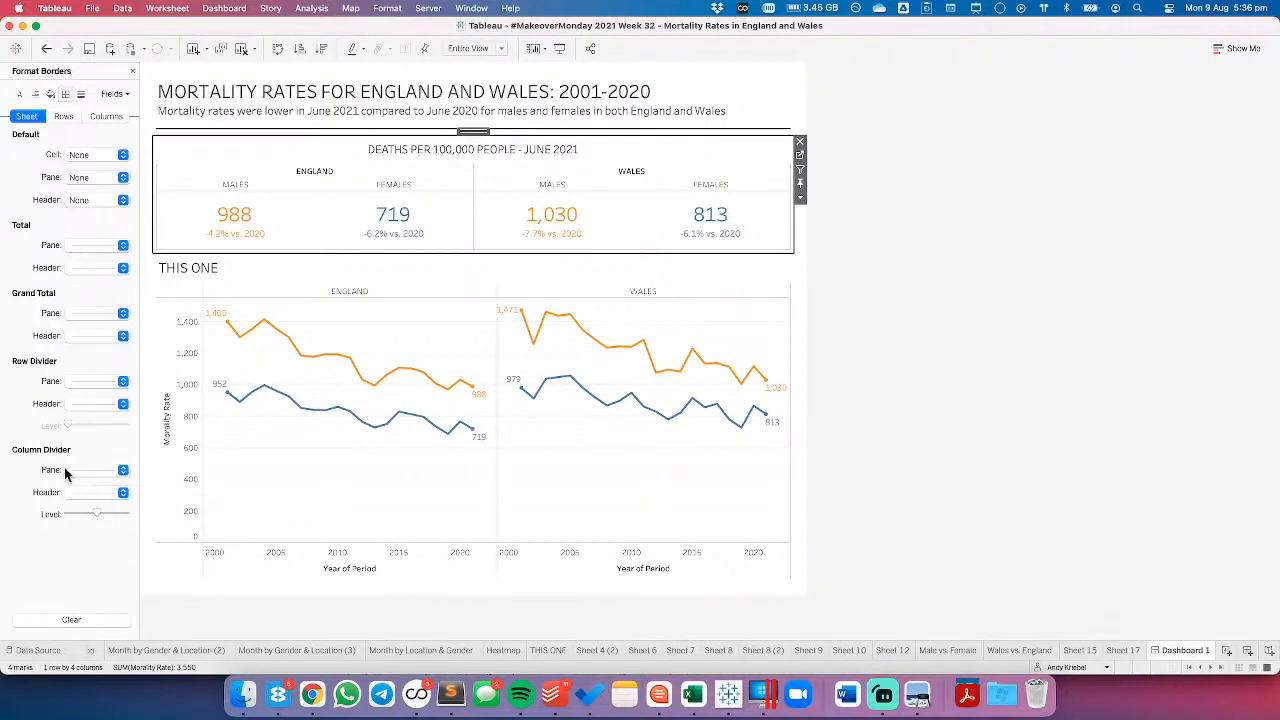
left_click(95, 268)
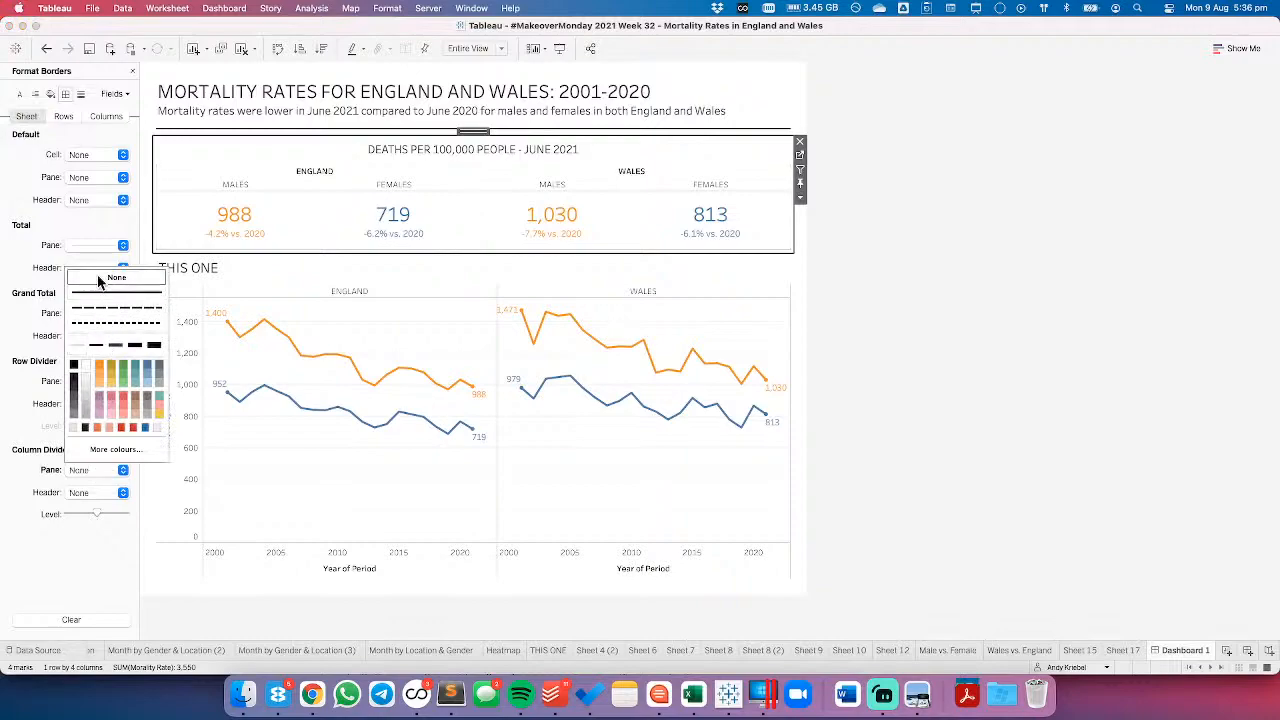
left_click(45, 50)
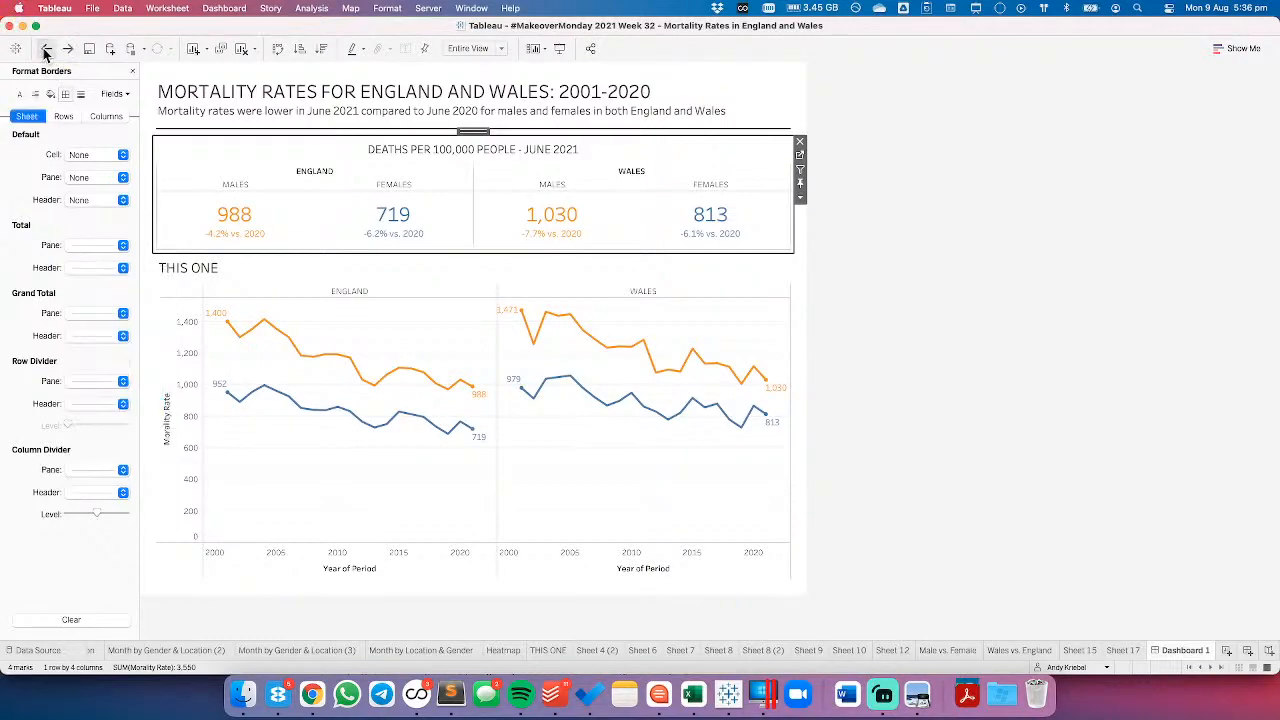
- Set the summary table's row divider to None for both pane and header
left_click(95, 378)
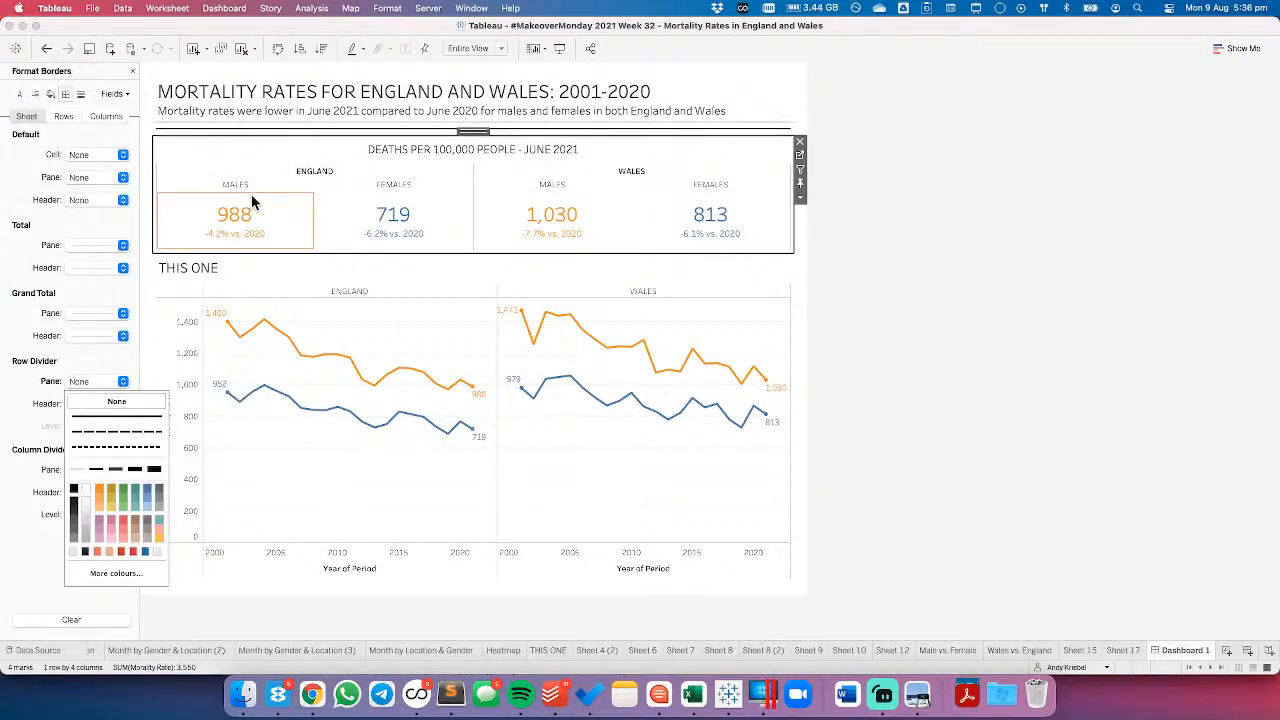
left_click(1157, 297)
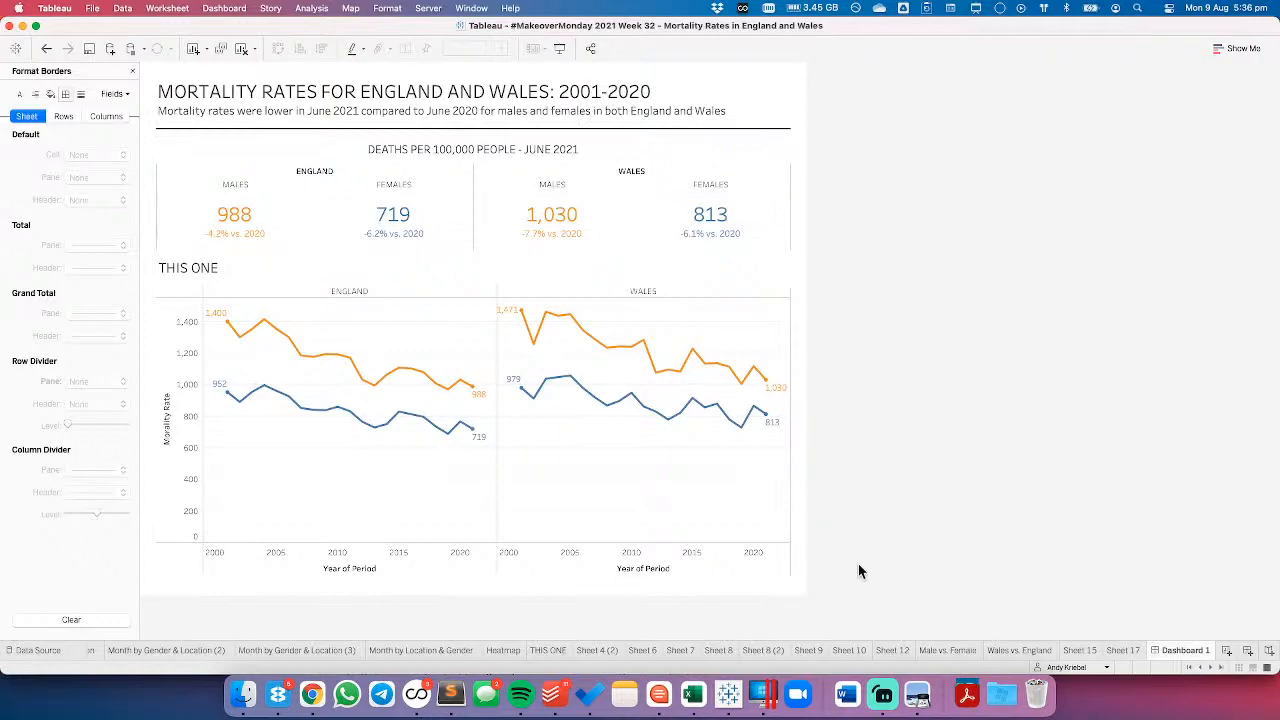
- On Sheet 17, edit the Gender legend's colours and select the Watch Me Viz colour palette
left_click(1122, 651)
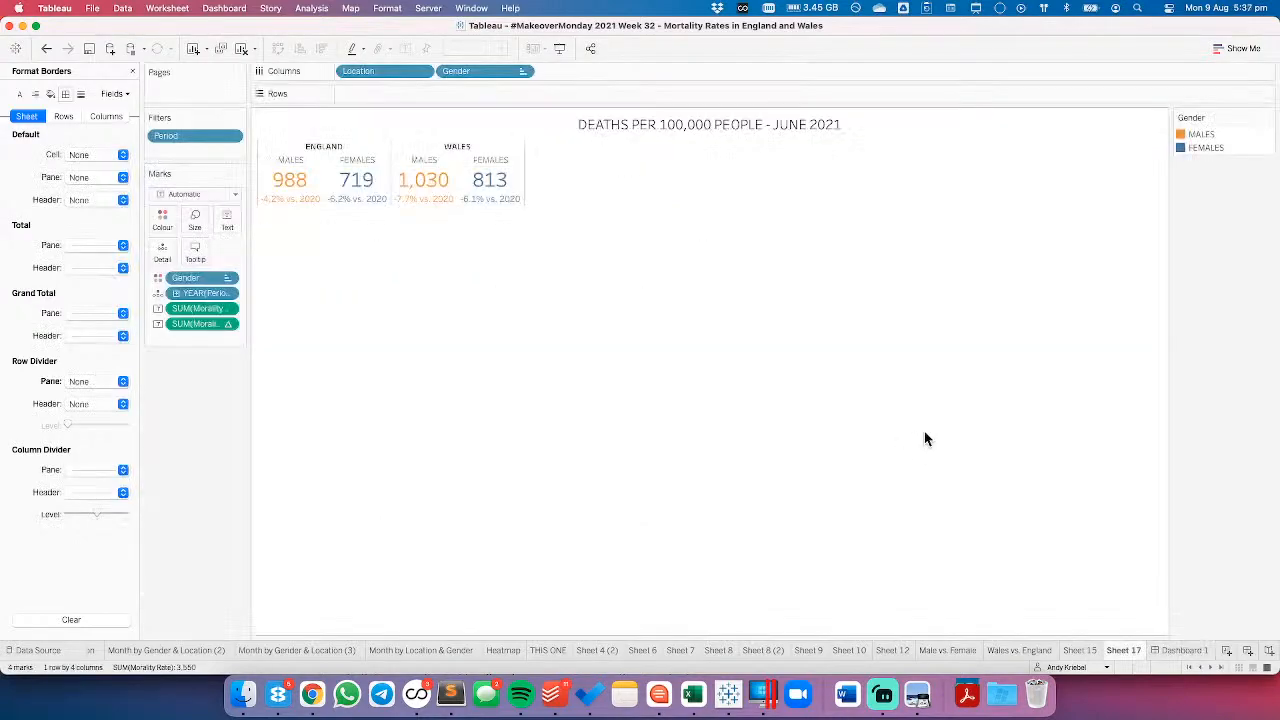
double_click(1234, 151)
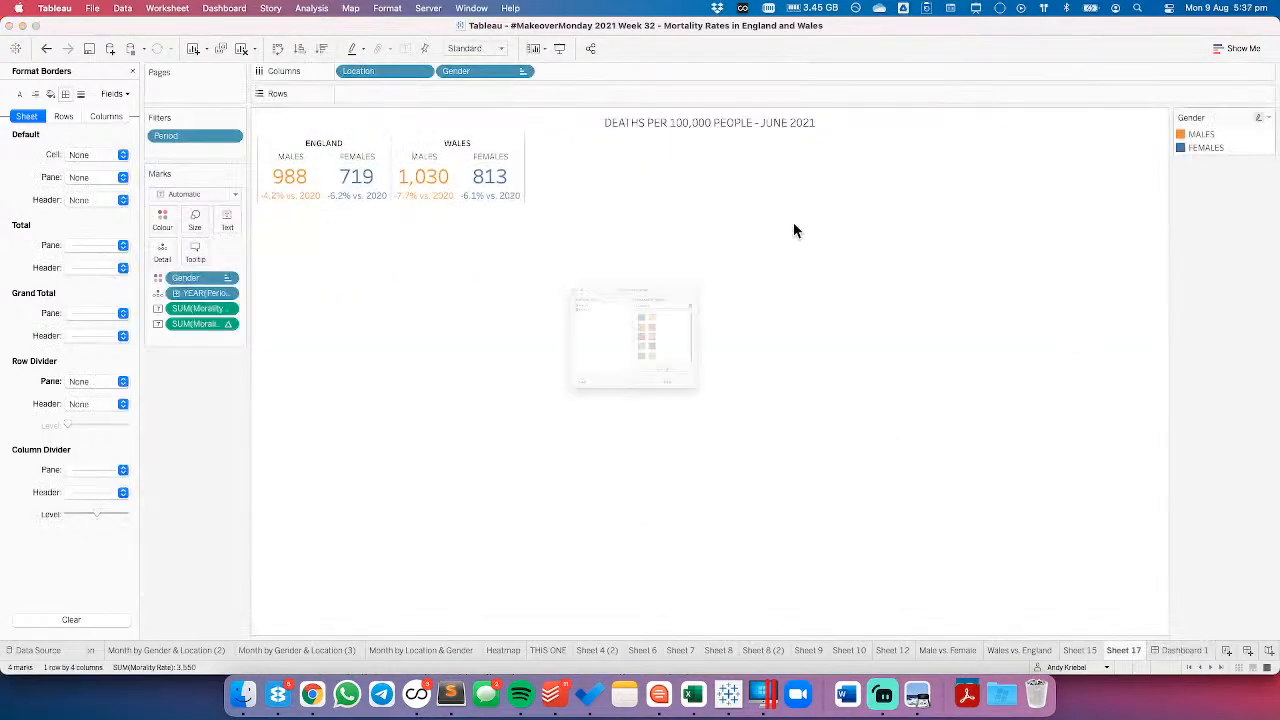
left_click(672, 256)
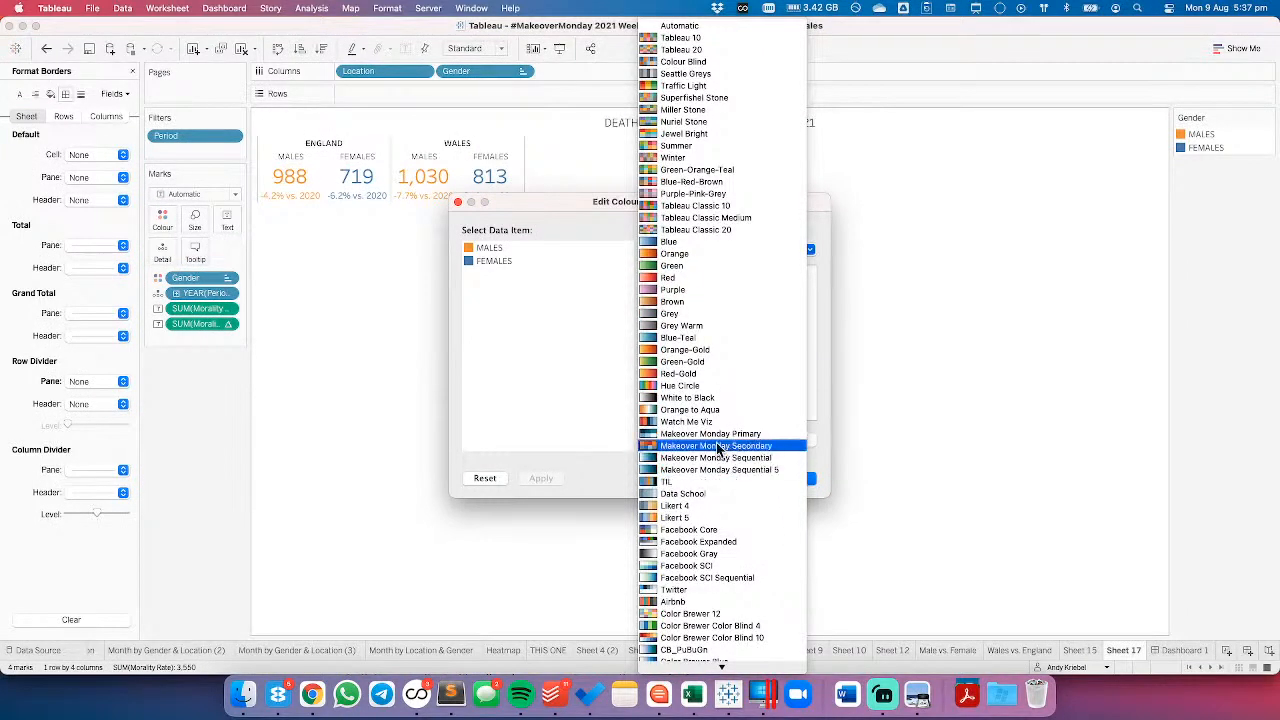
scroll(730, 543, "down", 5)
scroll(730, 543, "up", 4)
left_click(692, 343)
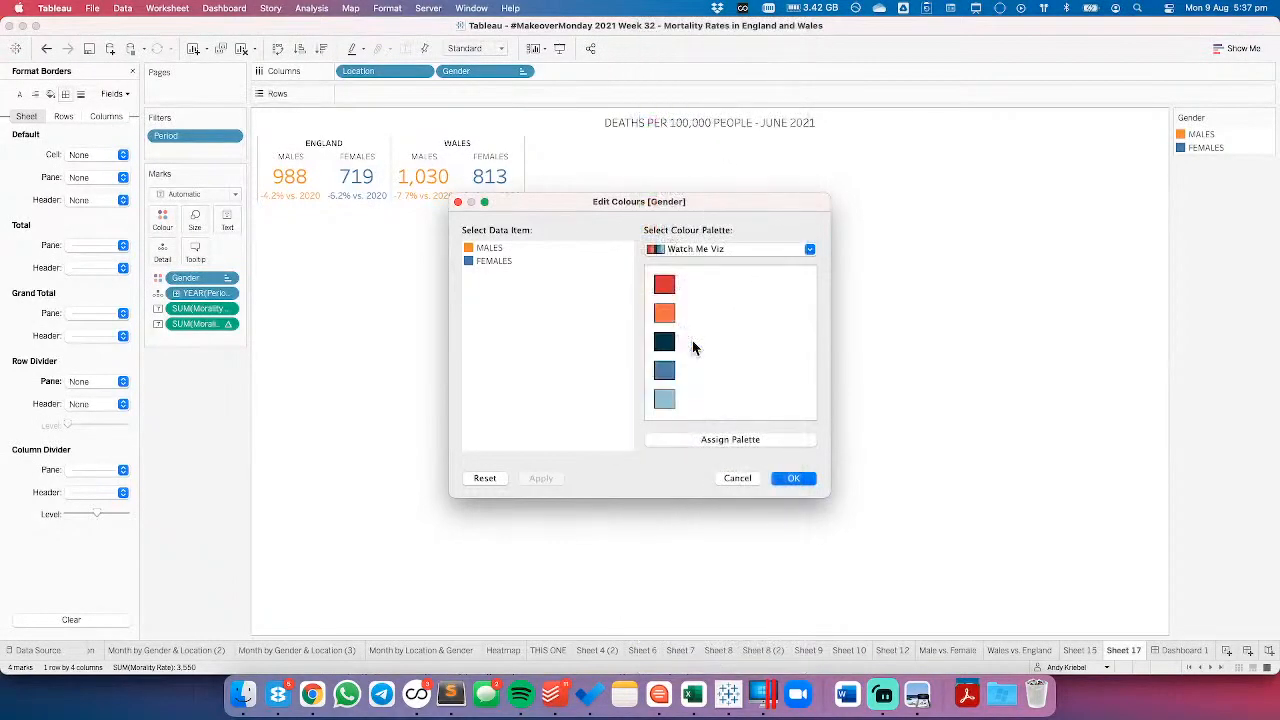
- Assign the palette's orange to FEMALES and its medium blue to MALES, and accept the Gender colours
left_click(494, 262)
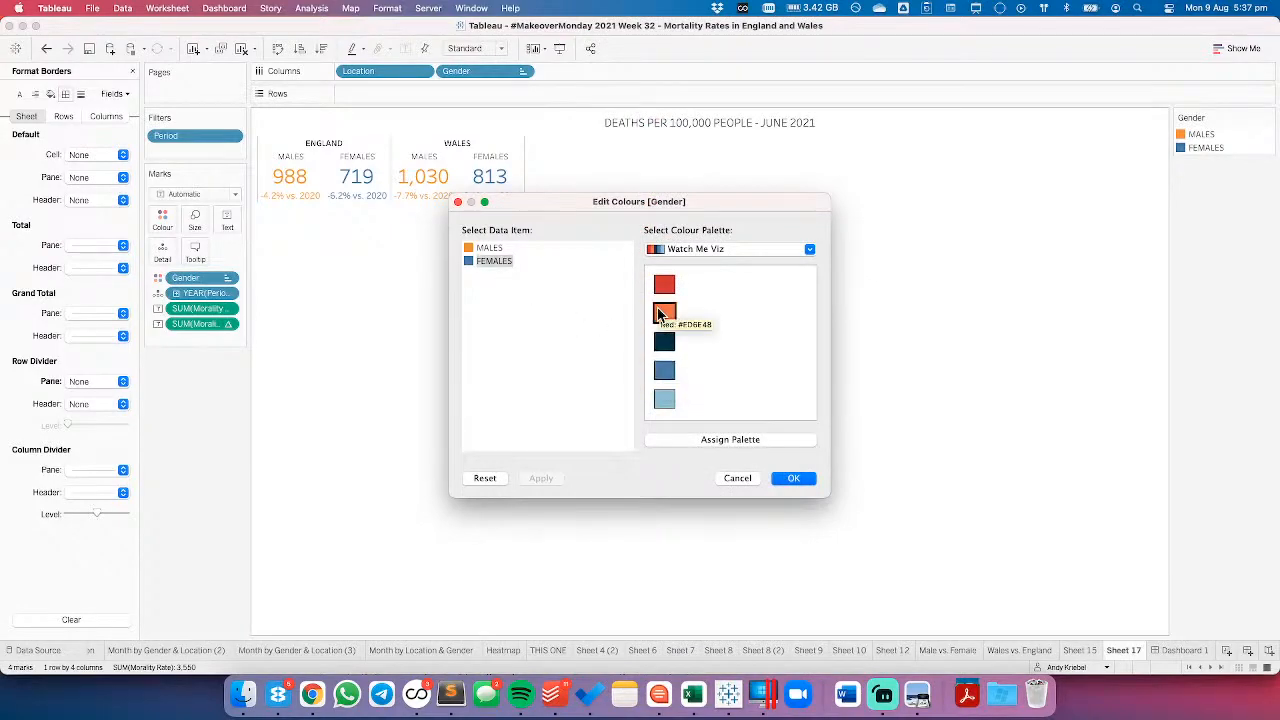
left_click(662, 314)
left_click(489, 247)
left_click(664, 371)
left_click(794, 478)
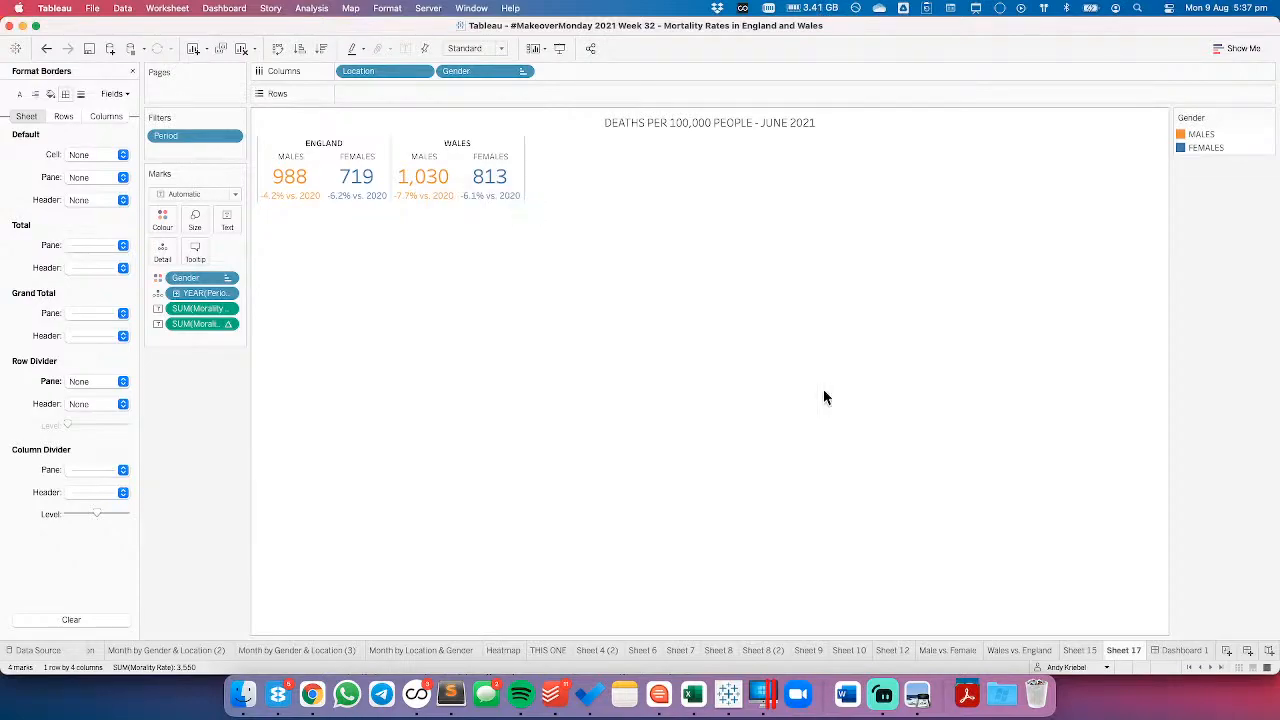
- Open the title text object on Dashboard 1 for editing
left_click(1182, 650)
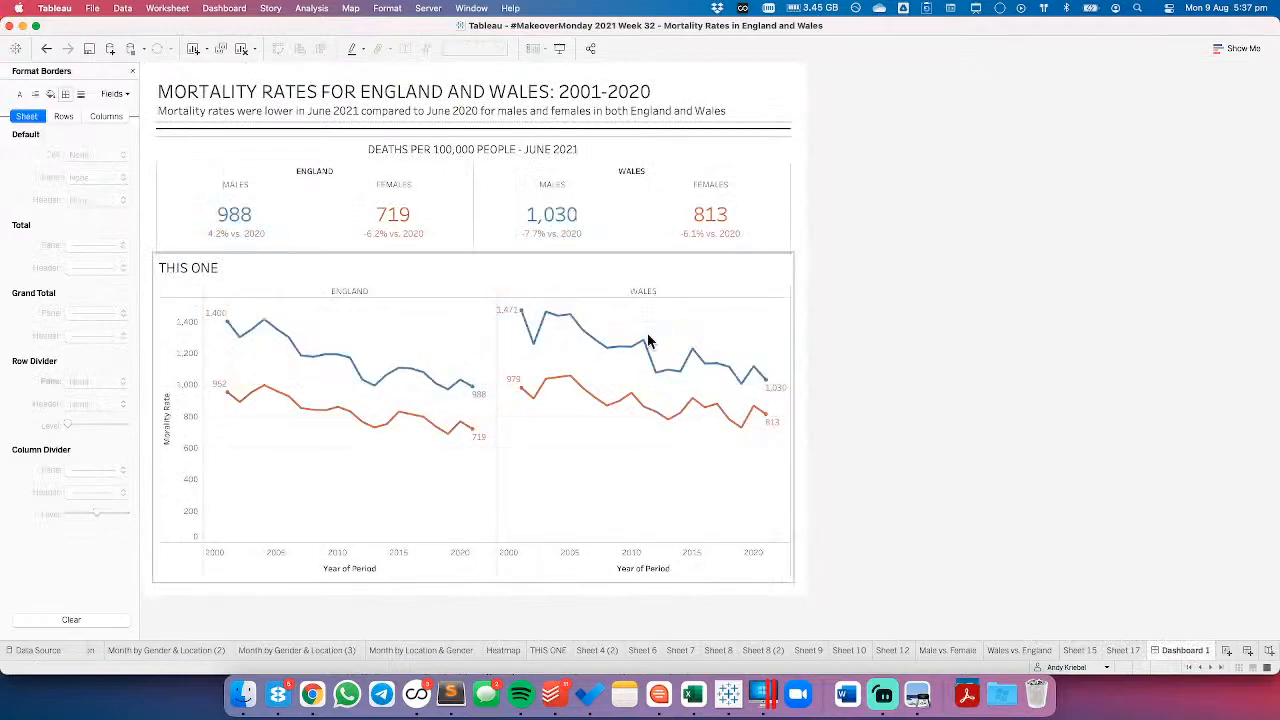
double_click(573, 110)
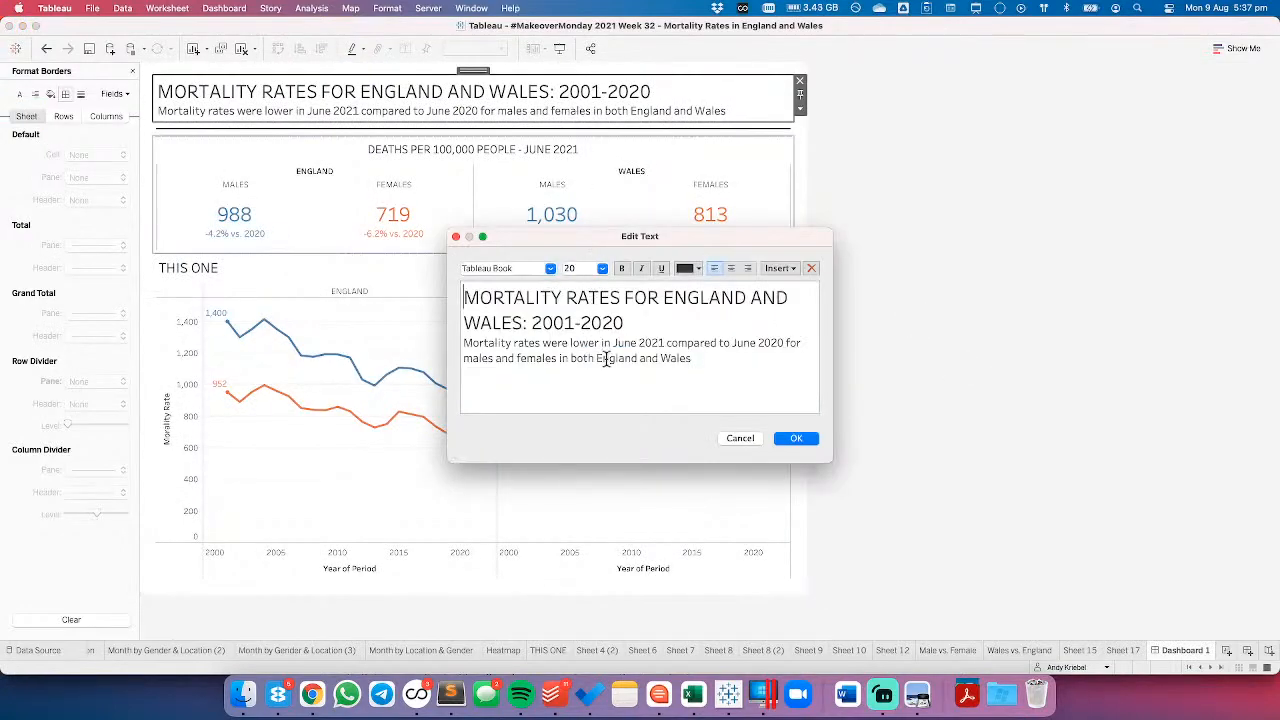
left_click_drag(698, 358, 443, 337)
left_click(498, 350)
left_click_drag(705, 357, 432, 347)
left_click(561, 343)
left_click_drag(542, 343, 609, 344)
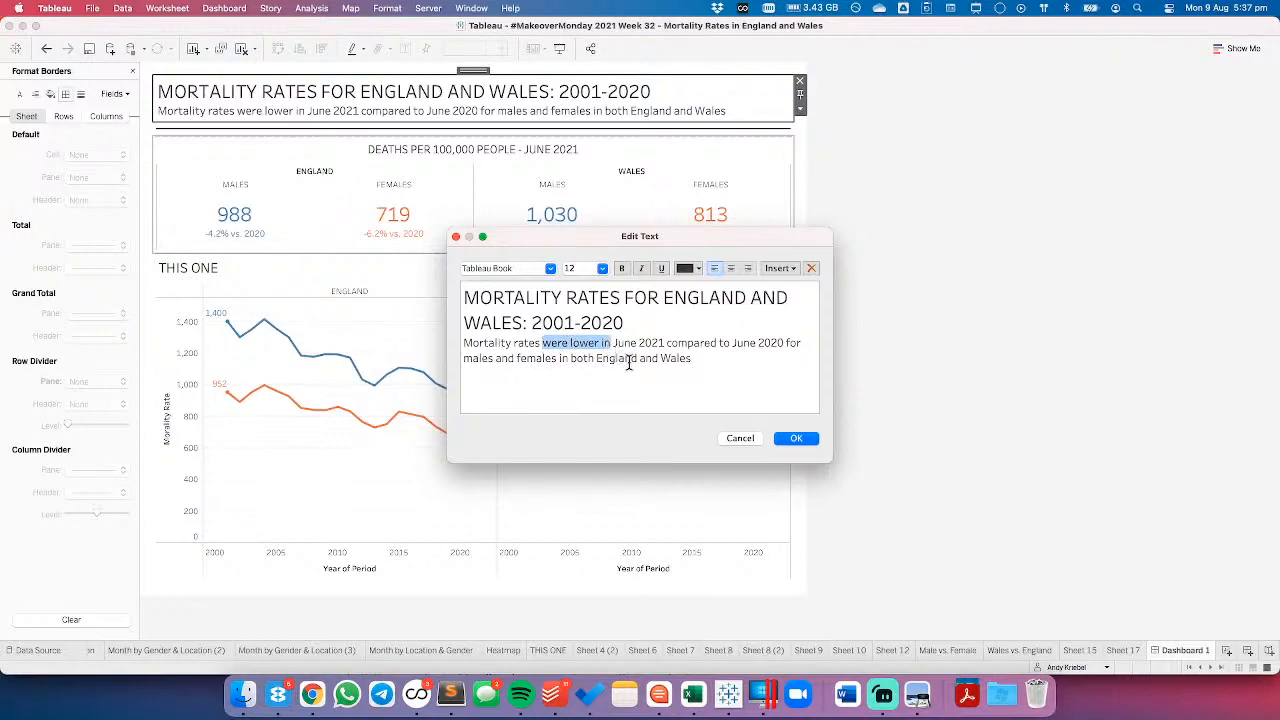
left_click(651, 370)
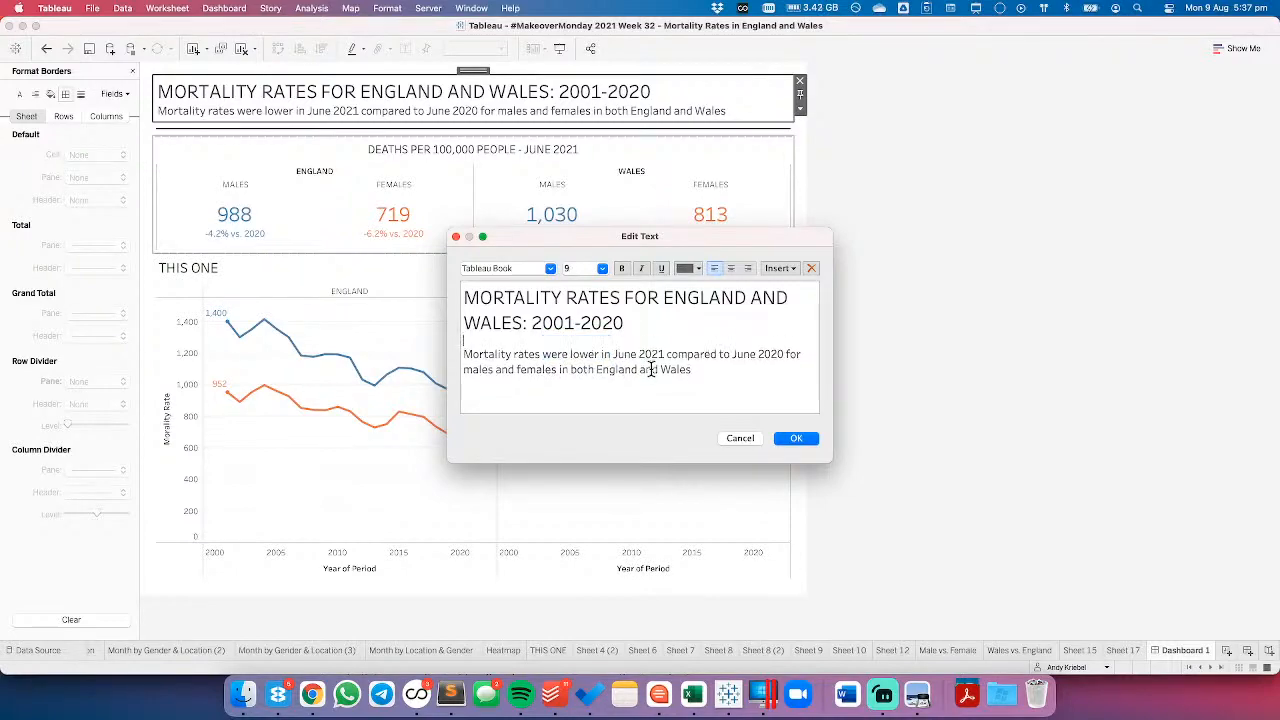
- Add a line below the subtitle reading "MORTALITY RATES DECREASED FOR BOTH MEN AND WOMEN IN 2021"
left_click(651, 370)
key("BackSpace")
key("BackSpace")
key("BackSpace")
type("MORTALITY A")
key("BackSpace")
type("RATES")
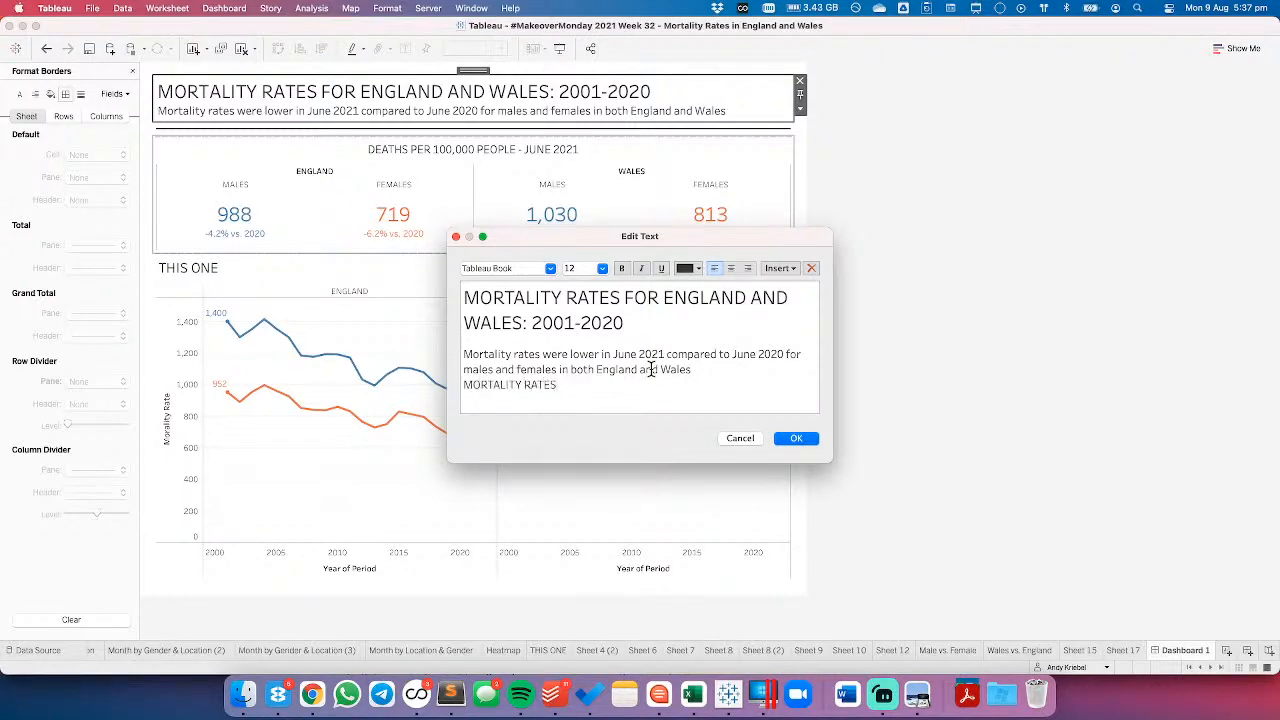
type(" DECREASED FOR BOTH MEN AND OWMEN")
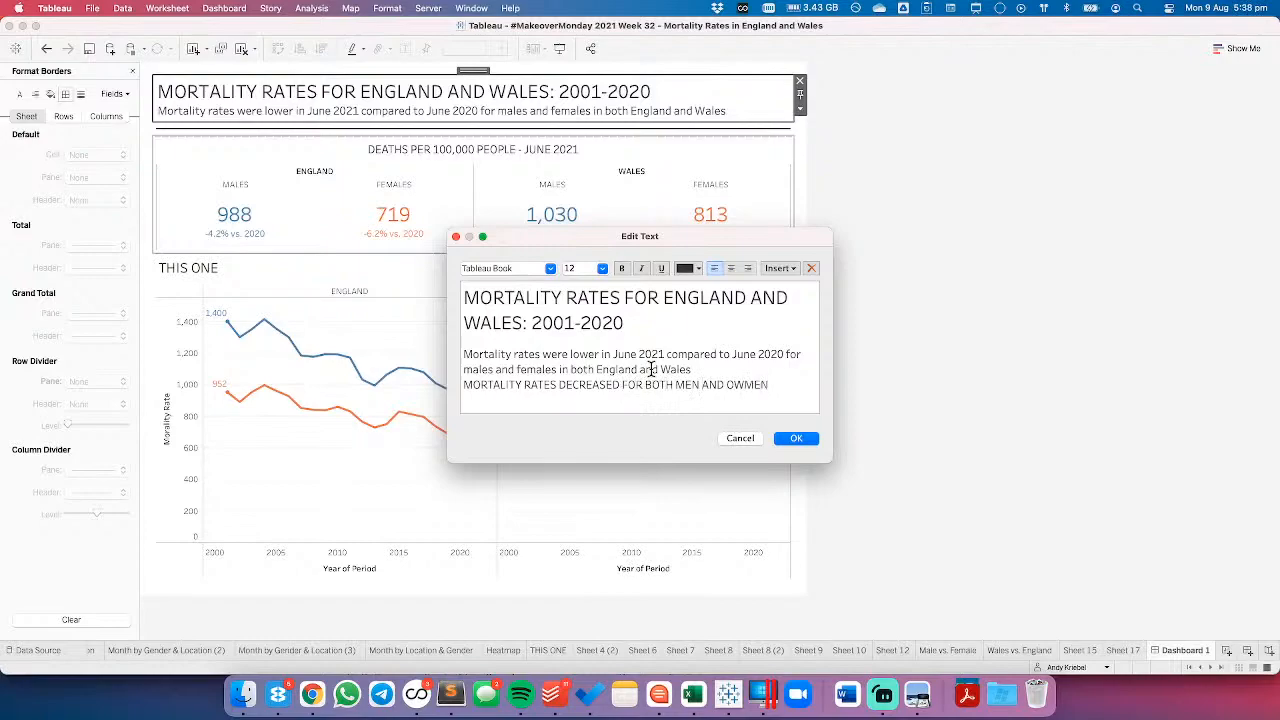
key("BackSpace")
key("BackSpace")
key("BackSpace")
key("BackSpace")
key("BackSpace")
type("WOMEN IN 2021")
- Start the new line with "IN 2021," and change its ending to "IN ENGLAND AND WALES COMPARED TO 2020."
left_click(465, 385)
type("IN 2021,")
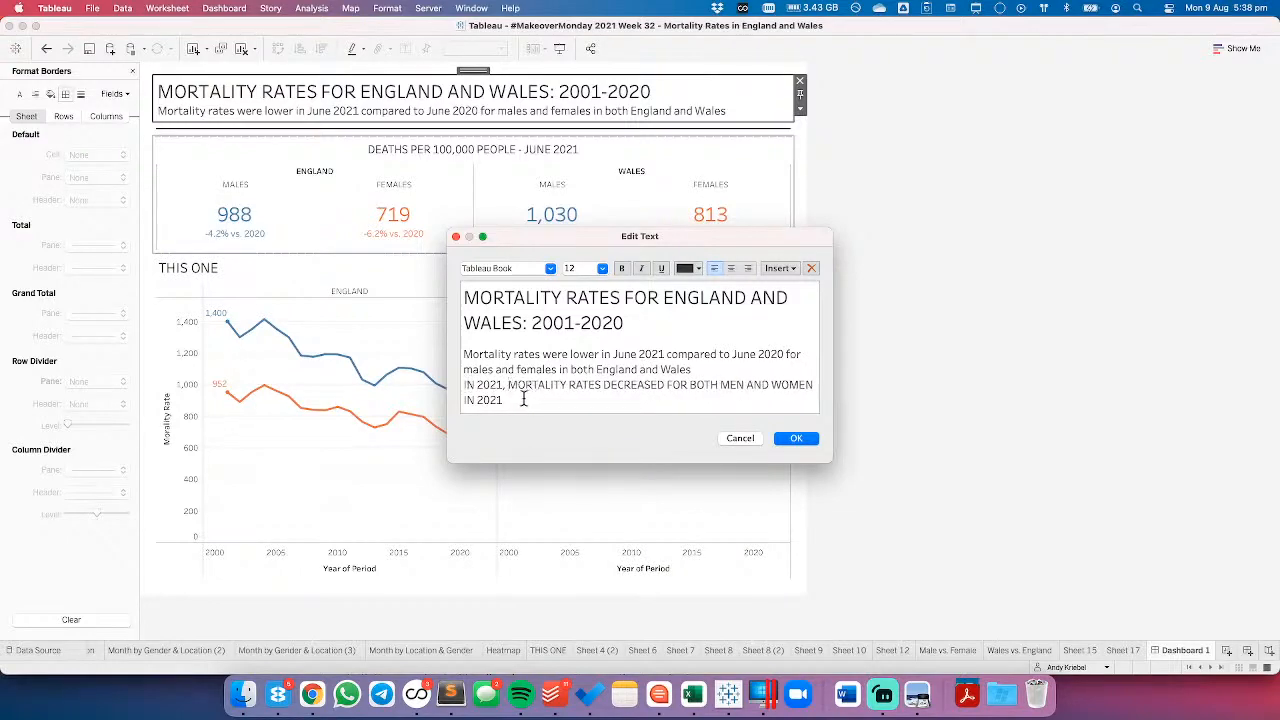
left_click_drag(503, 400, 476, 399)
key("BackSpace")
type("ENGLAND AND WALES COMPARED TO")
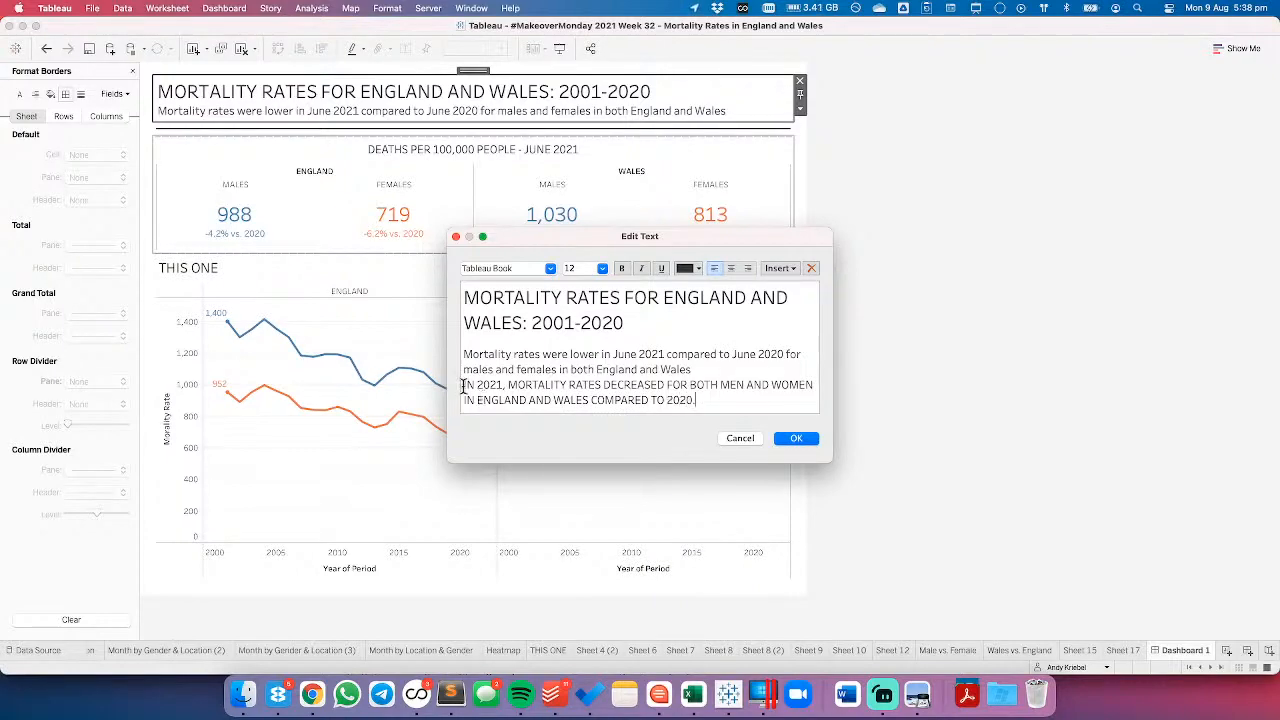
- Delete the old mixed-case subtitle and the blank line above it, and accept the title text
left_click_drag(463, 376, 463, 336)
key("BackSpace")
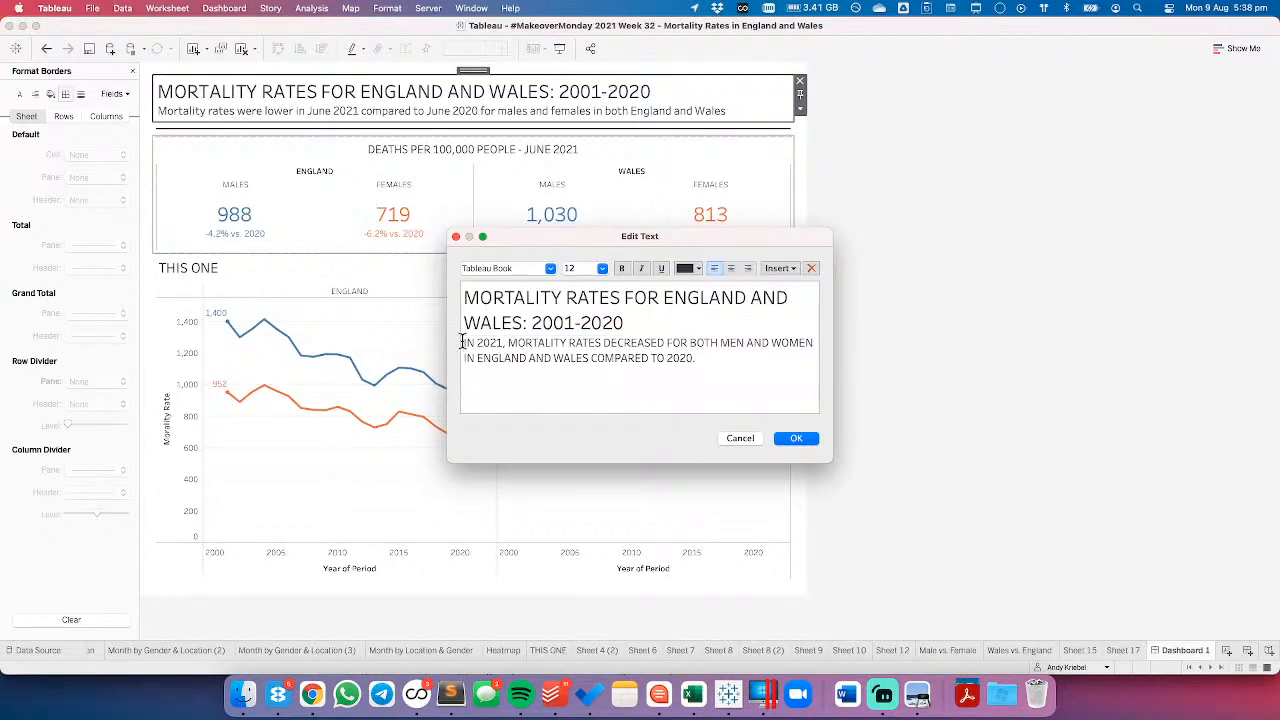
left_click(796, 438)
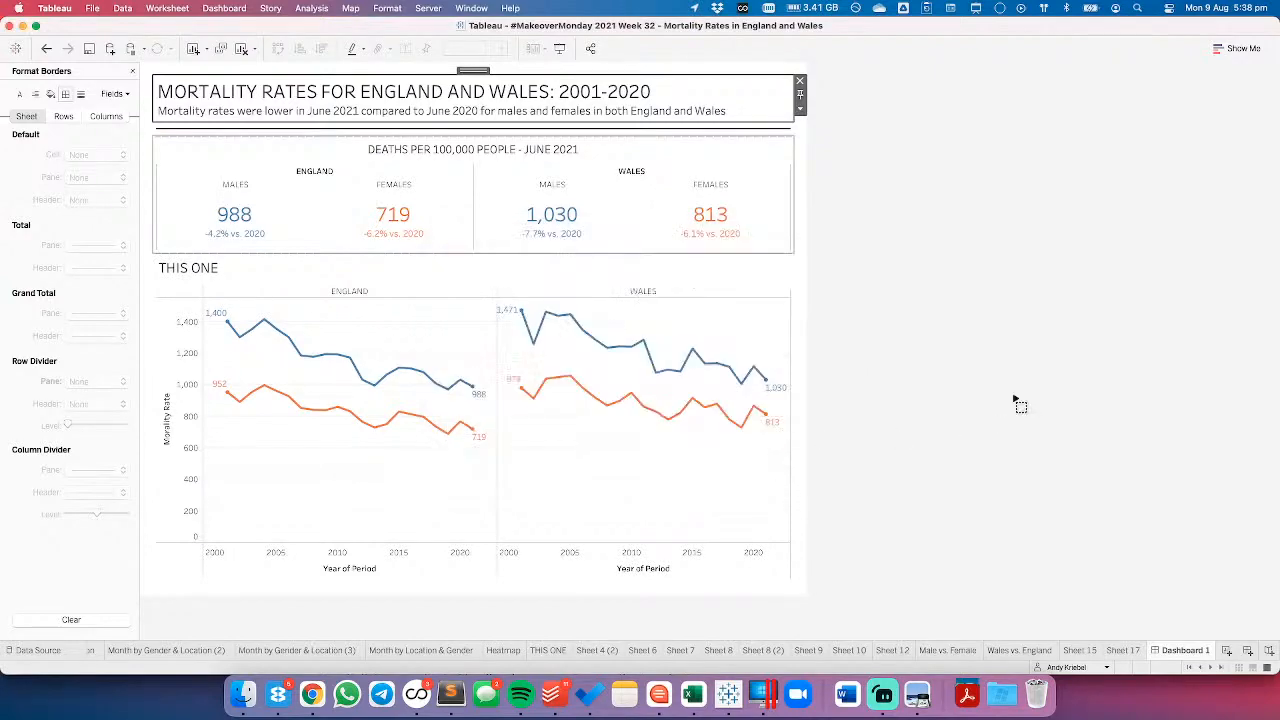
- Remove the Year of Period axis title from the THIS ONE line chart and deselect the axis
left_click(667, 478)
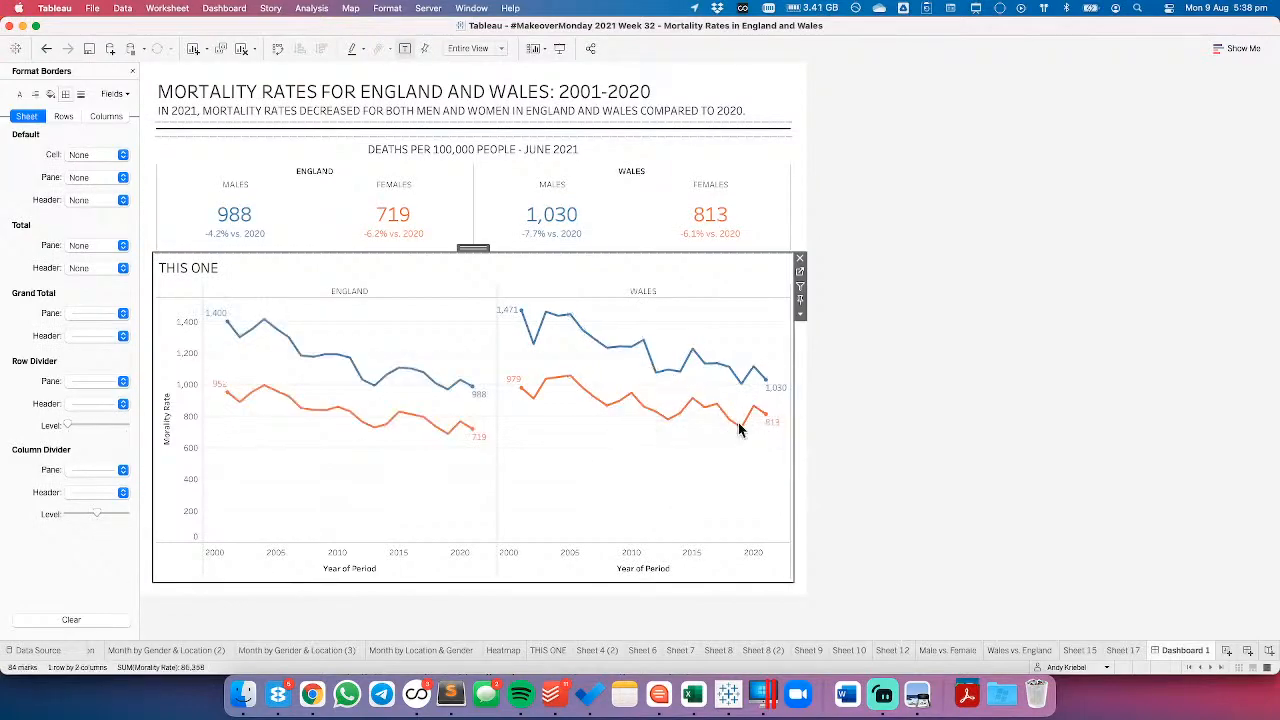
right_click(433, 557)
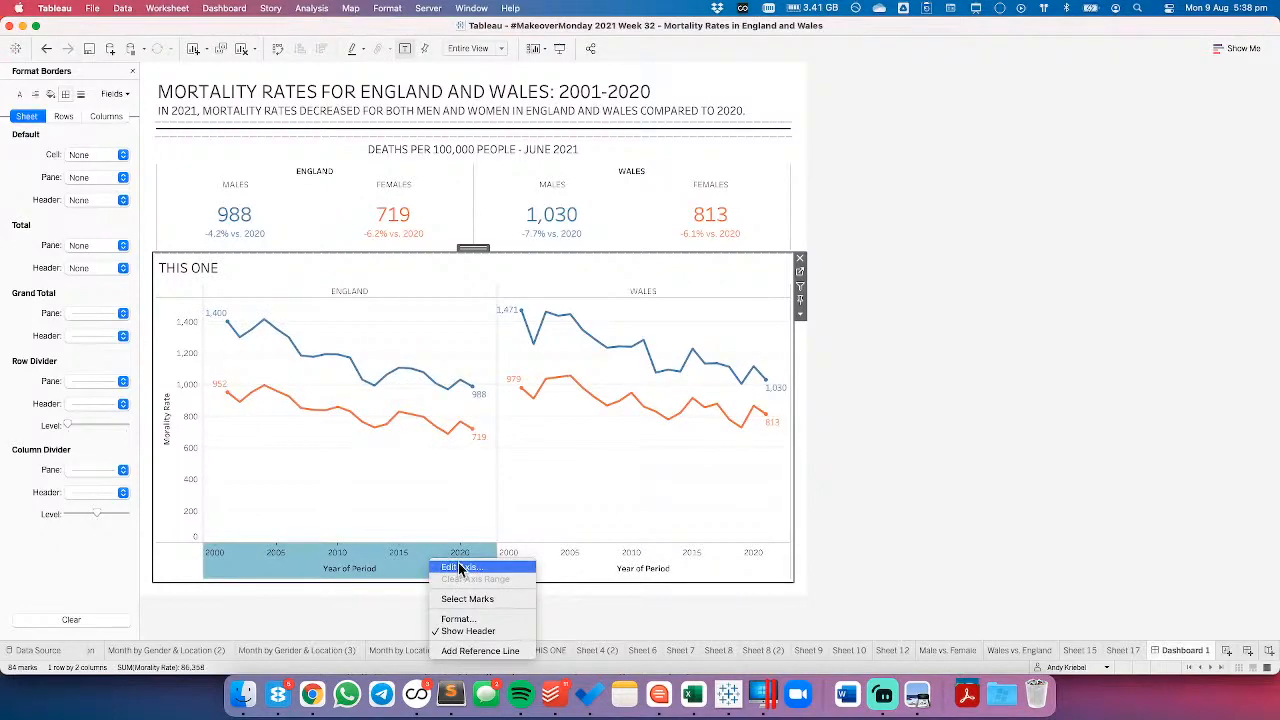
left_click(461, 566)
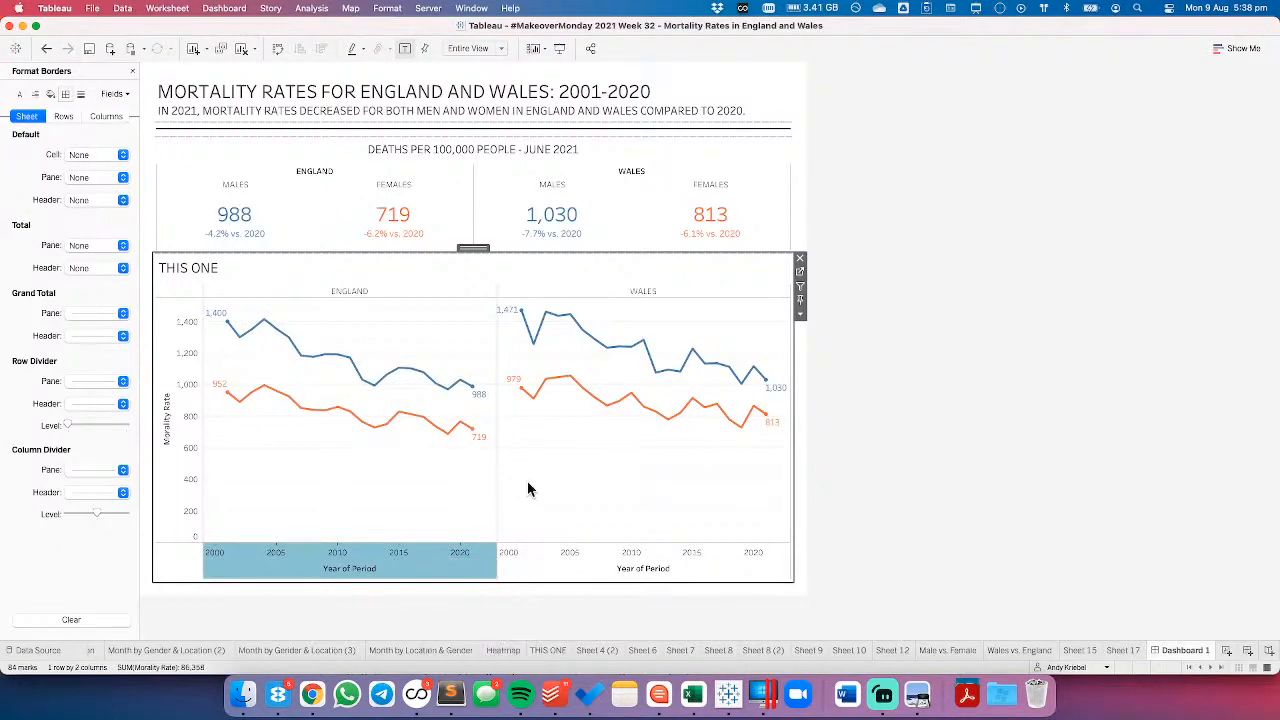
left_click(580, 452)
key("BackSpace")
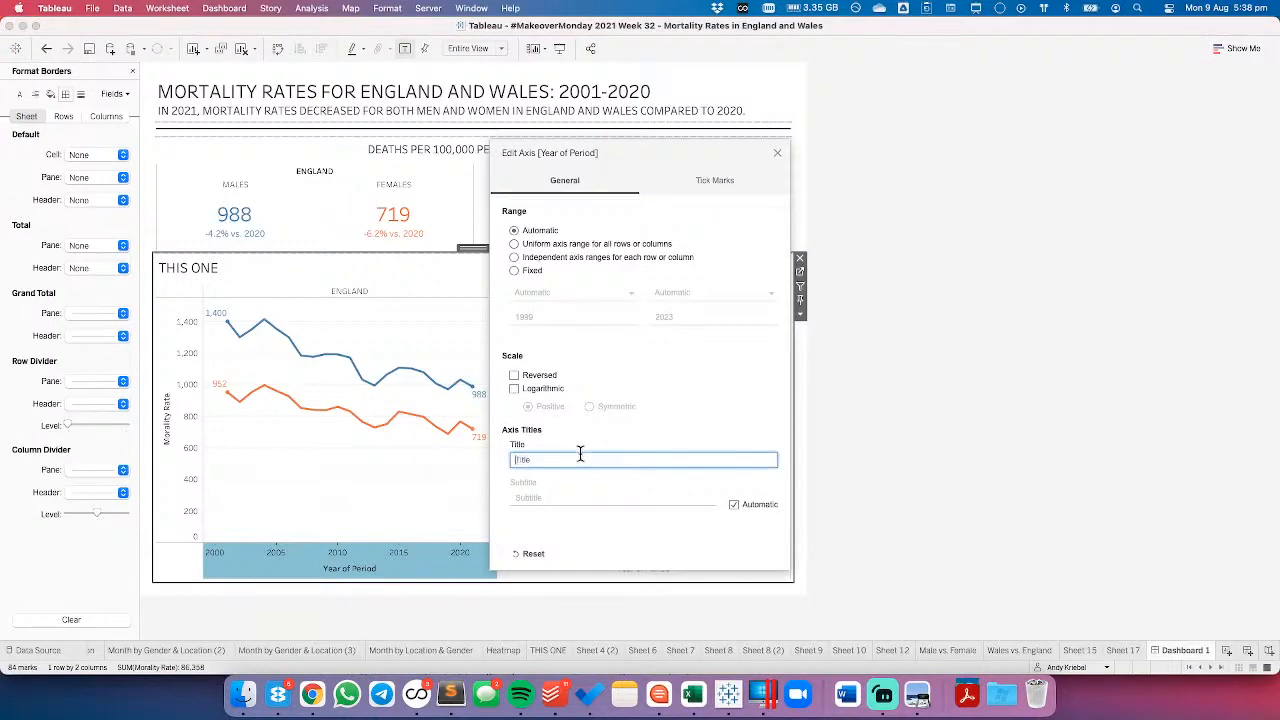
left_click(777, 153)
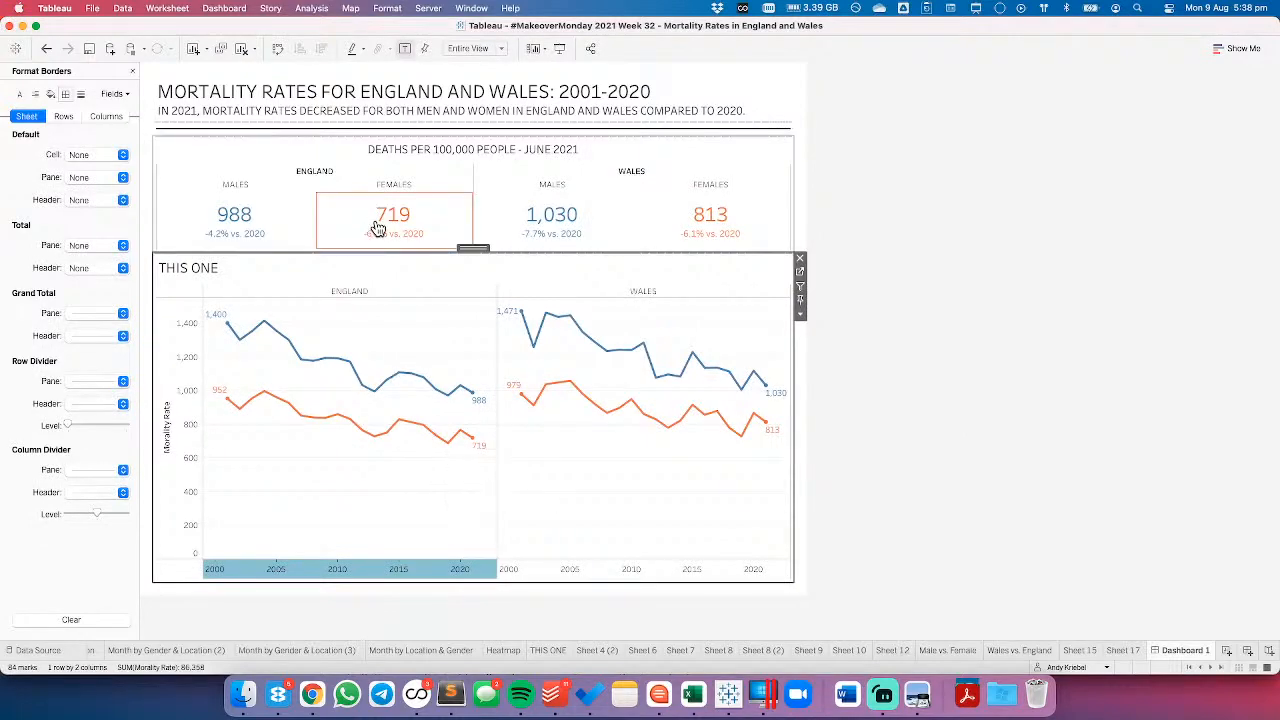
mouse_move(484, 403)
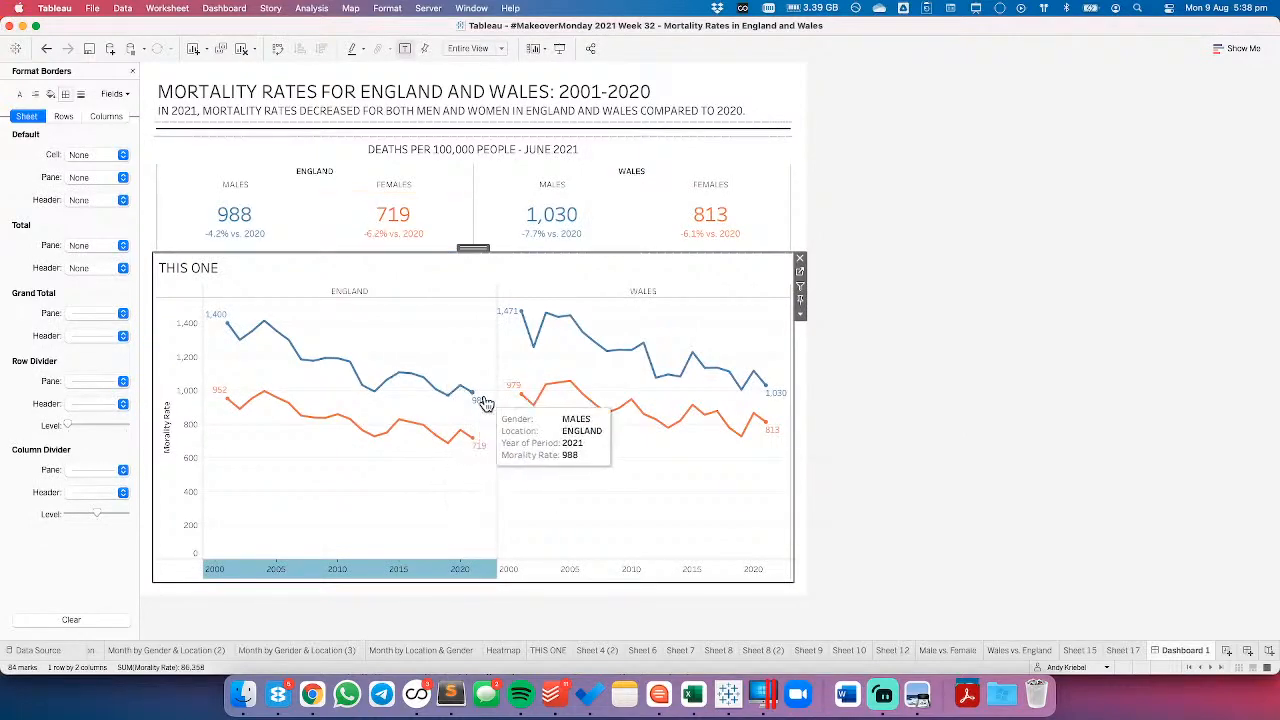
left_click(428, 534)
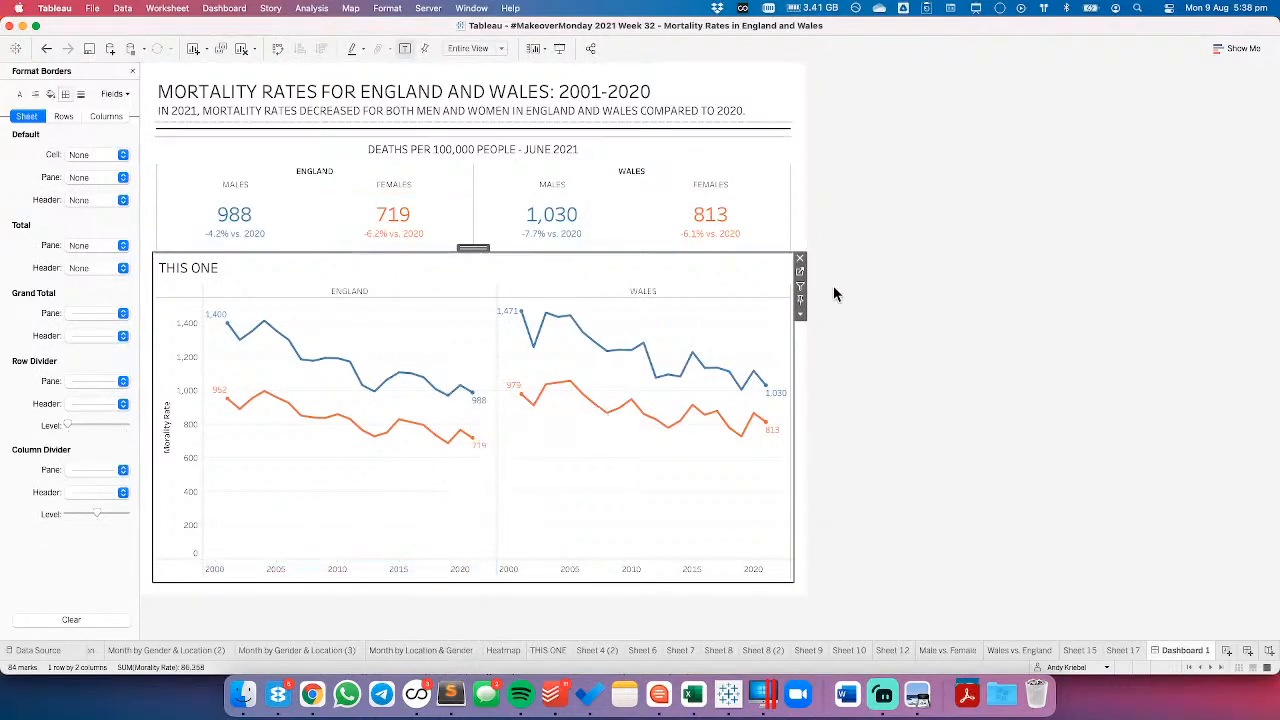
- In the THIS ONE sheet's tooltip, join Gender and Location with " | " and the year and Morality Rate fields with ": "
left_click(800, 271)
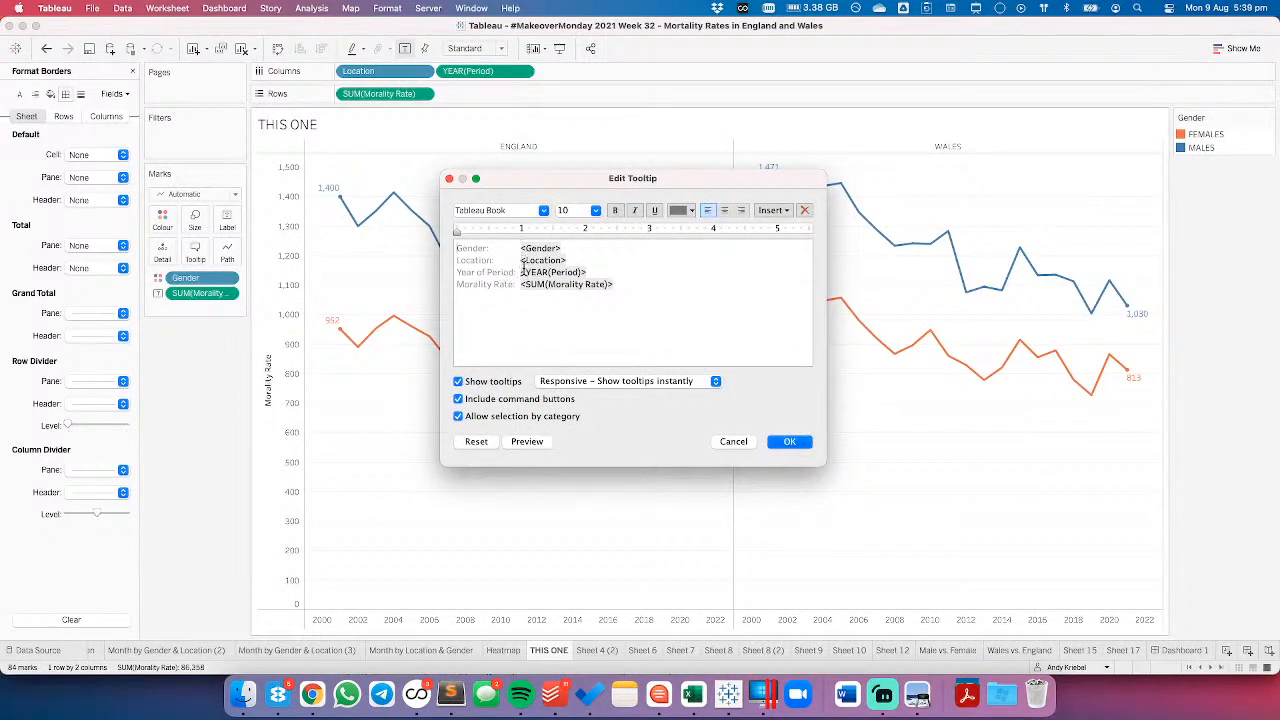
left_click(566, 248)
left_click(519, 262, "shift")
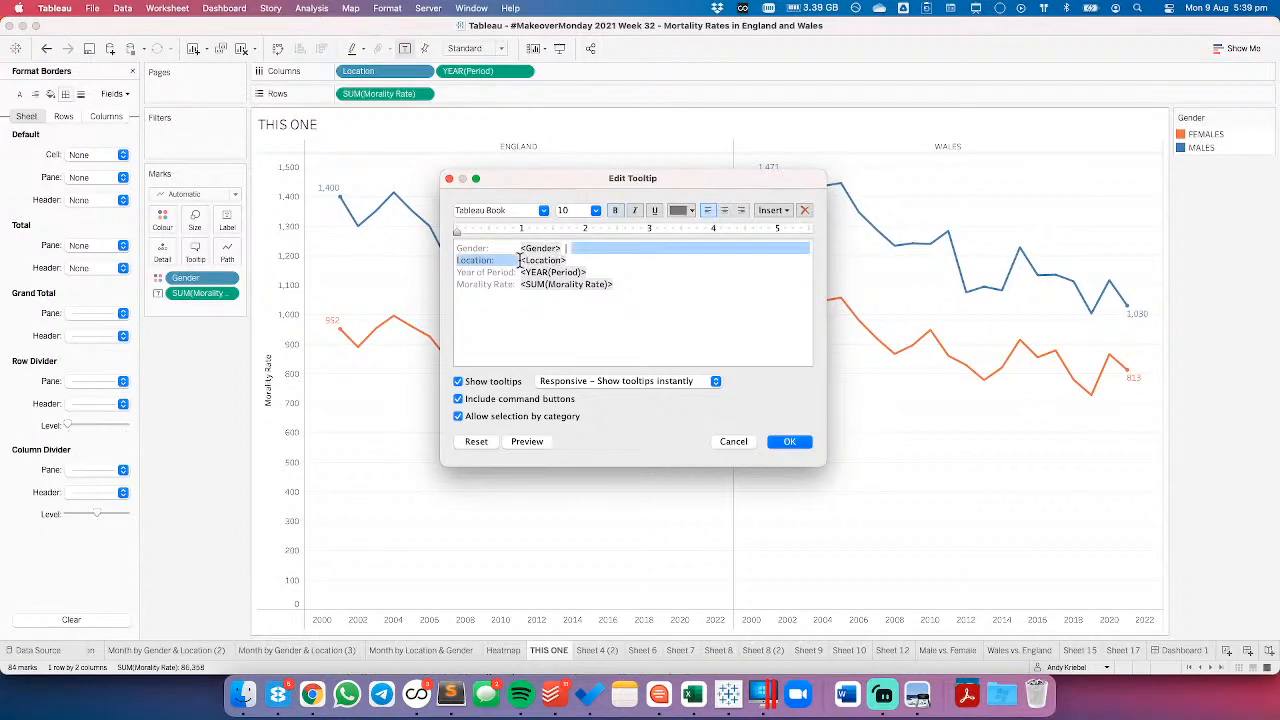
key("BackSpace")
left_click(596, 261)
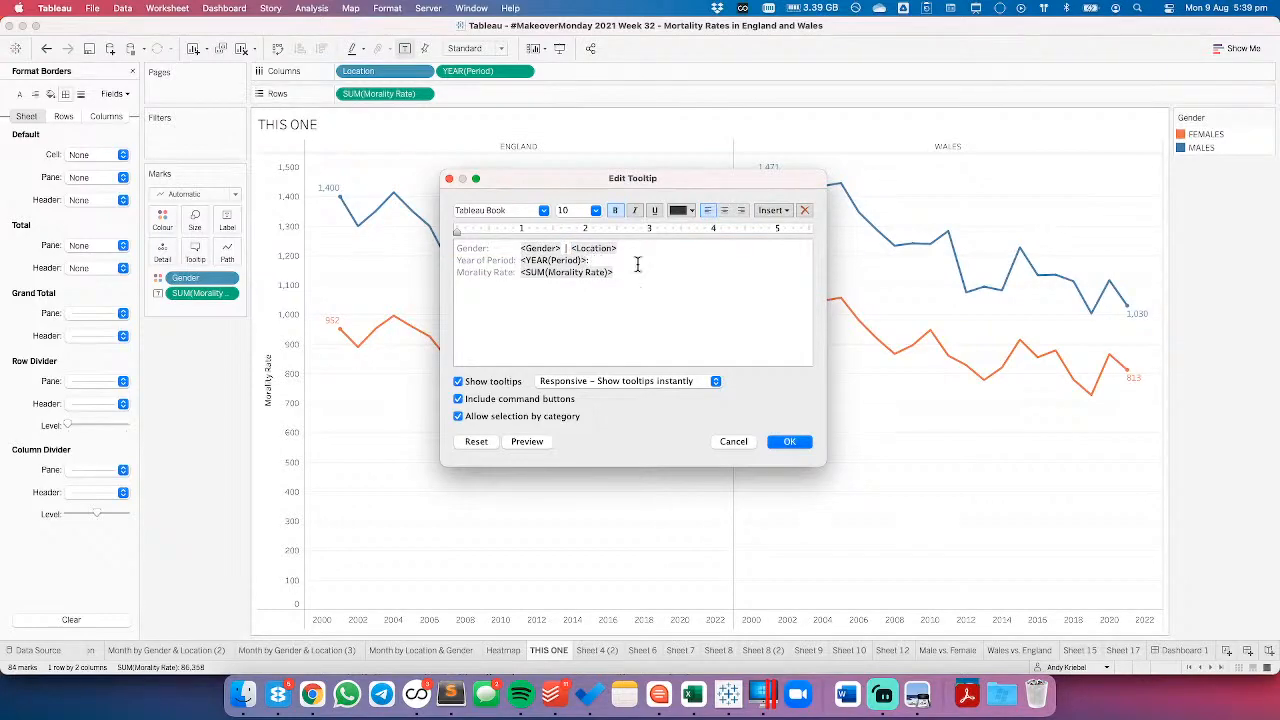
left_click(521, 273, "shift")
key("BackSpace")
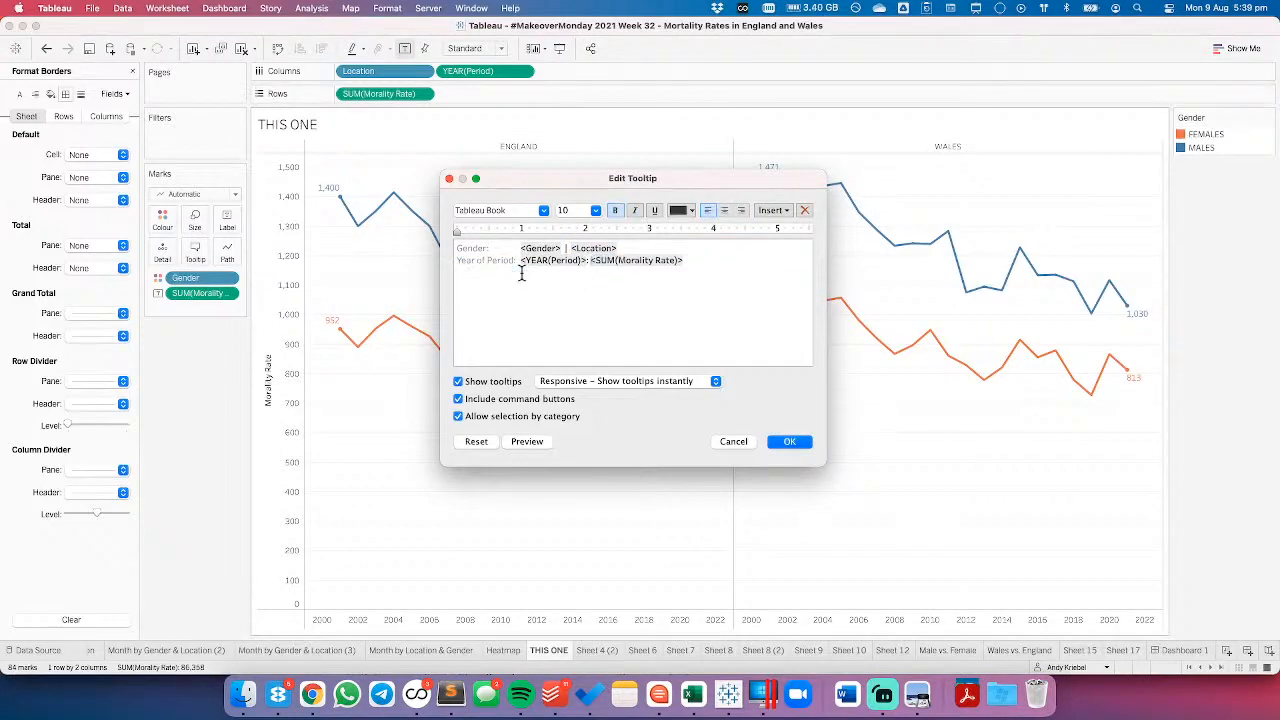
- Delete the remaining "Year of Period:" and "Gender:" labels from the tooltip
key("super+shift+Left")
key("BackSpace")
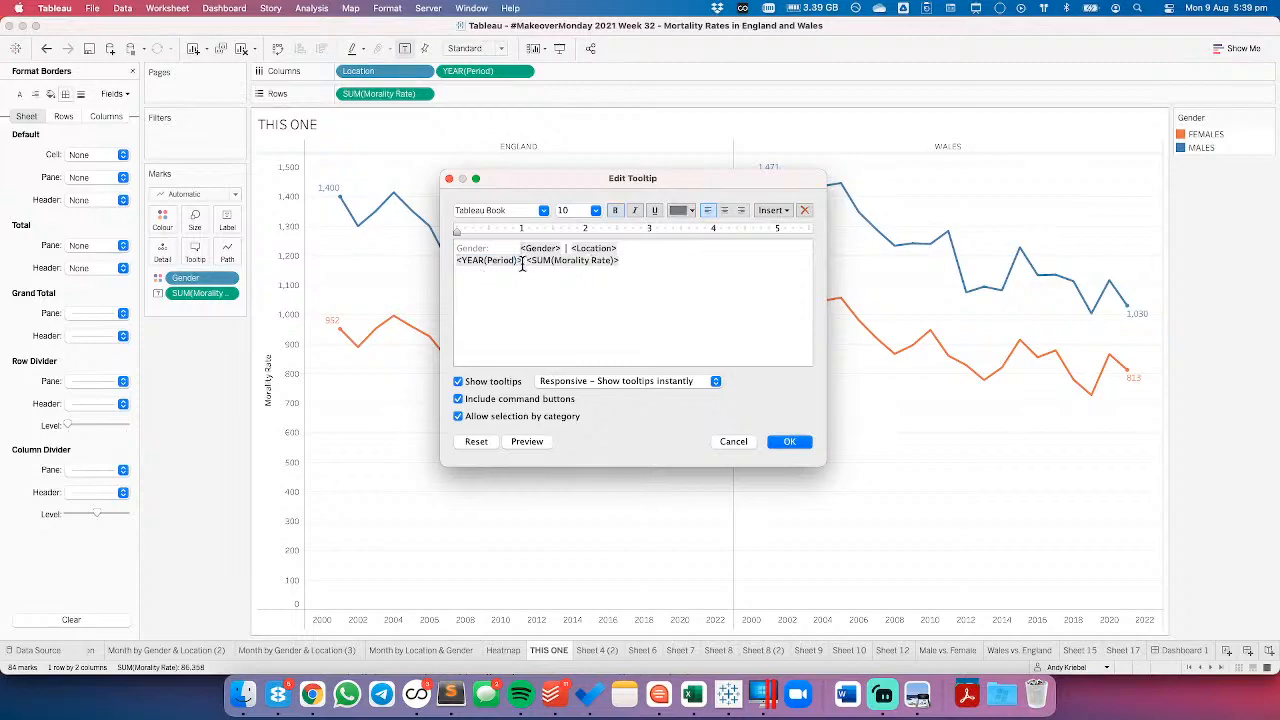
key("alt+shift+Right")
key("alt+shift+Right")
key("super+shift+Right")
key("Left")
left_click(520, 248, "shift")
key("BackSpace")
- Format the tooltip's Gender and Location line at size 12 without bold
key("super+shift+Right")
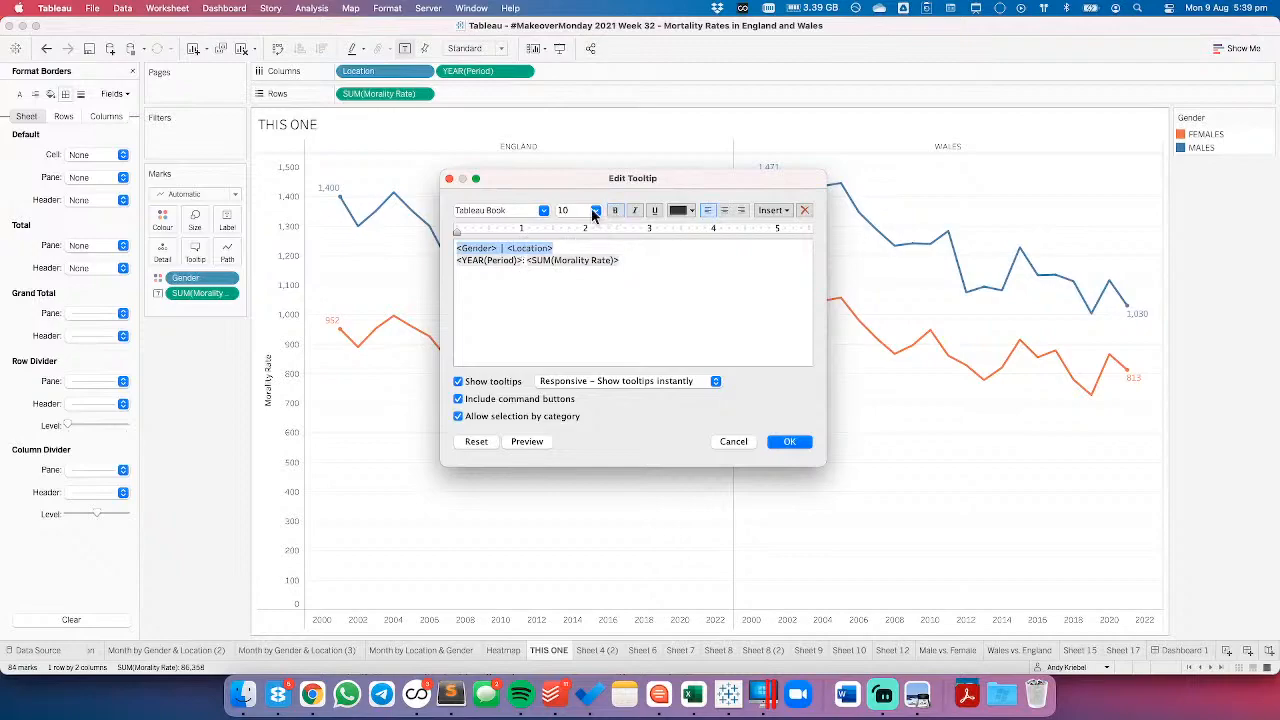
left_click(597, 211)
left_click(578, 268)
left_click(468, 272)
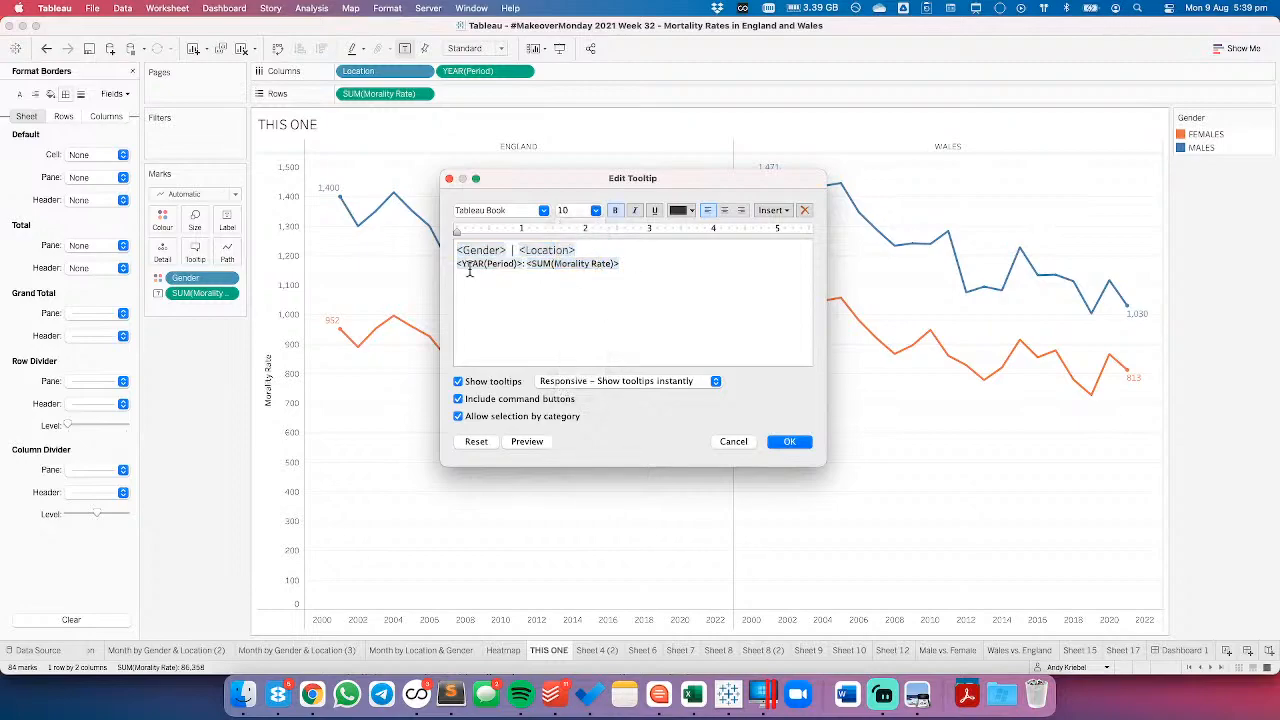
- Set the tooltip's year and rate line to size 16, turn off command buttons and selection by category, and accept
triple_click(468, 272)
left_click(596, 211)
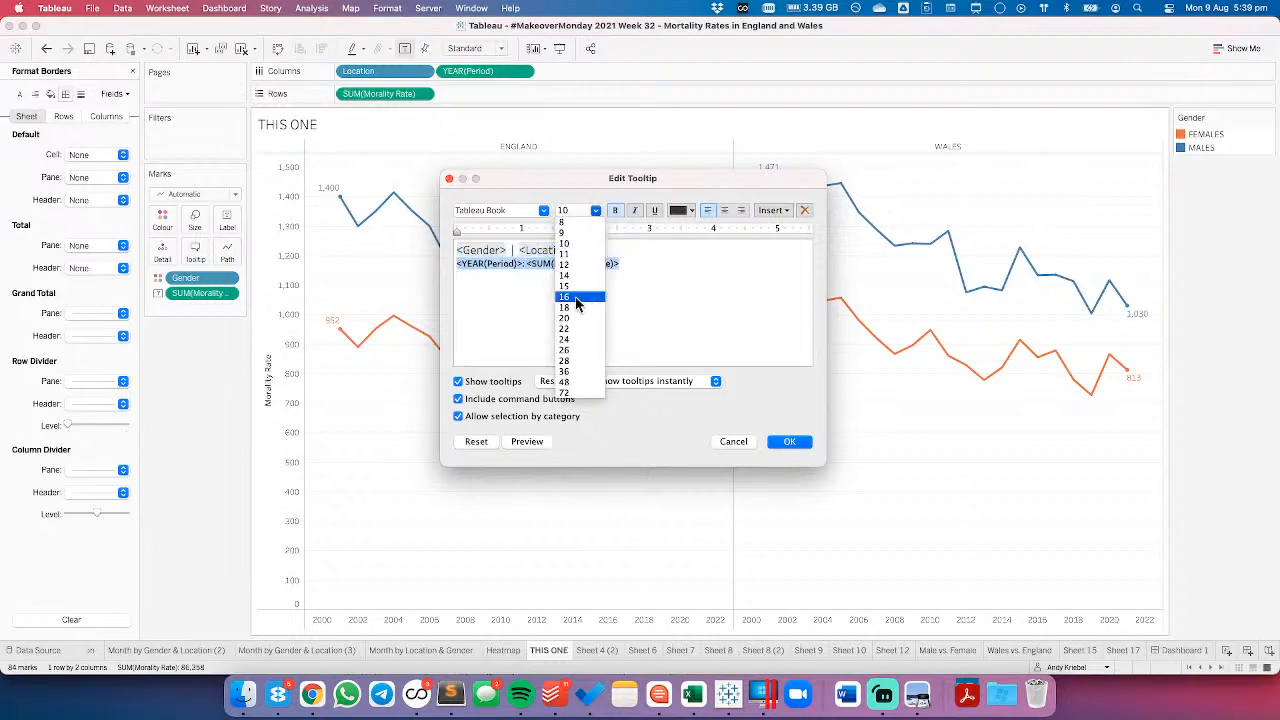
left_click(576, 298)
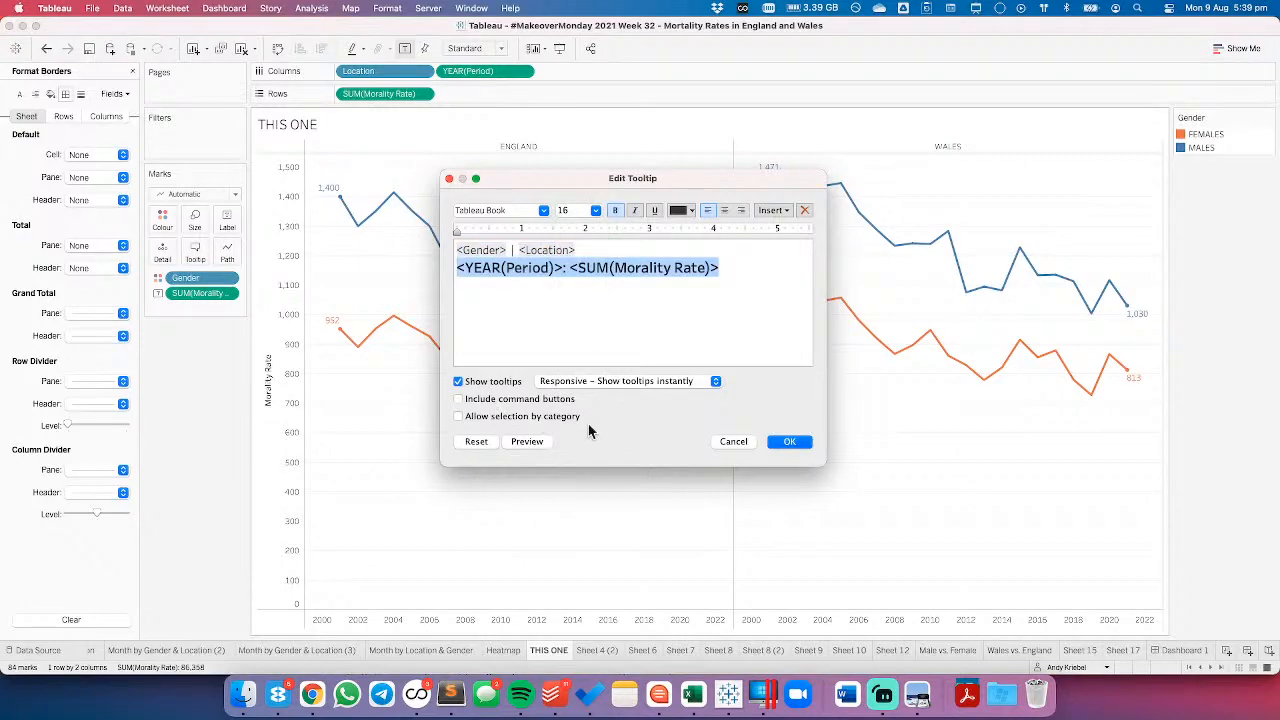
left_click(786, 442)
mouse_move(623, 300)
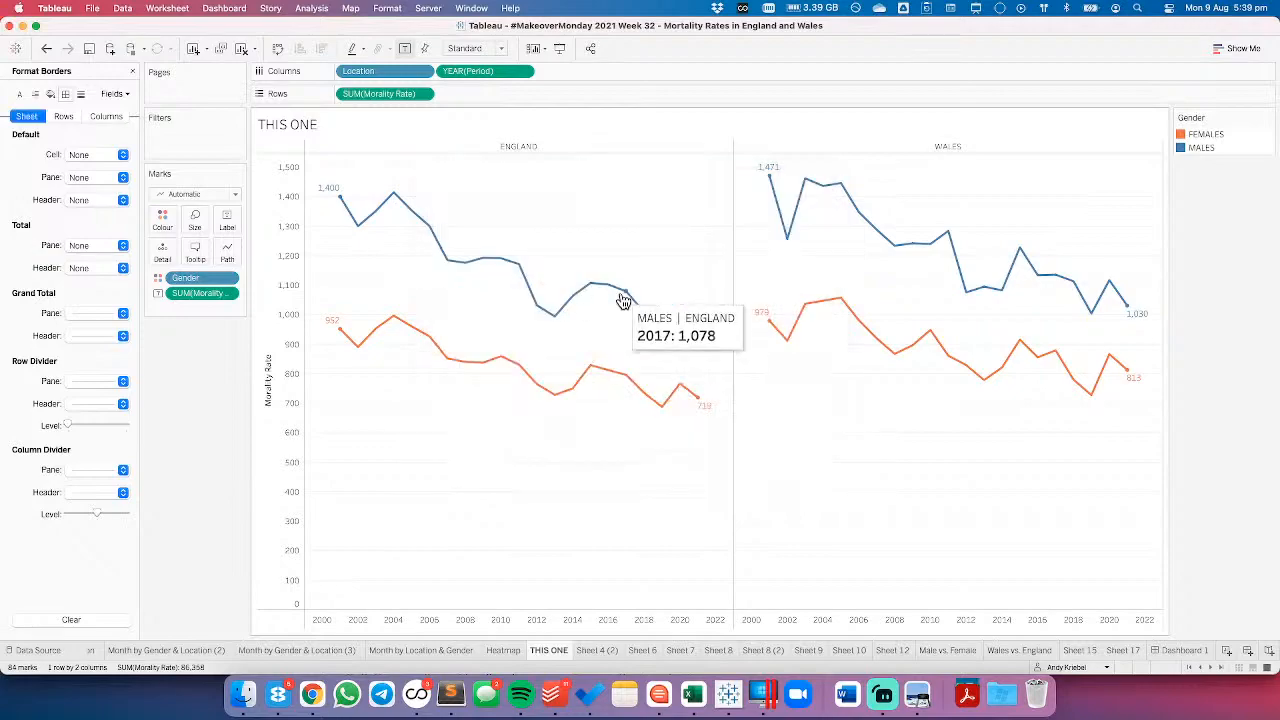
- Append "PER 100,000" after the rate in the tooltip, formatted in non-bold grey at size 10
left_click(201, 255)
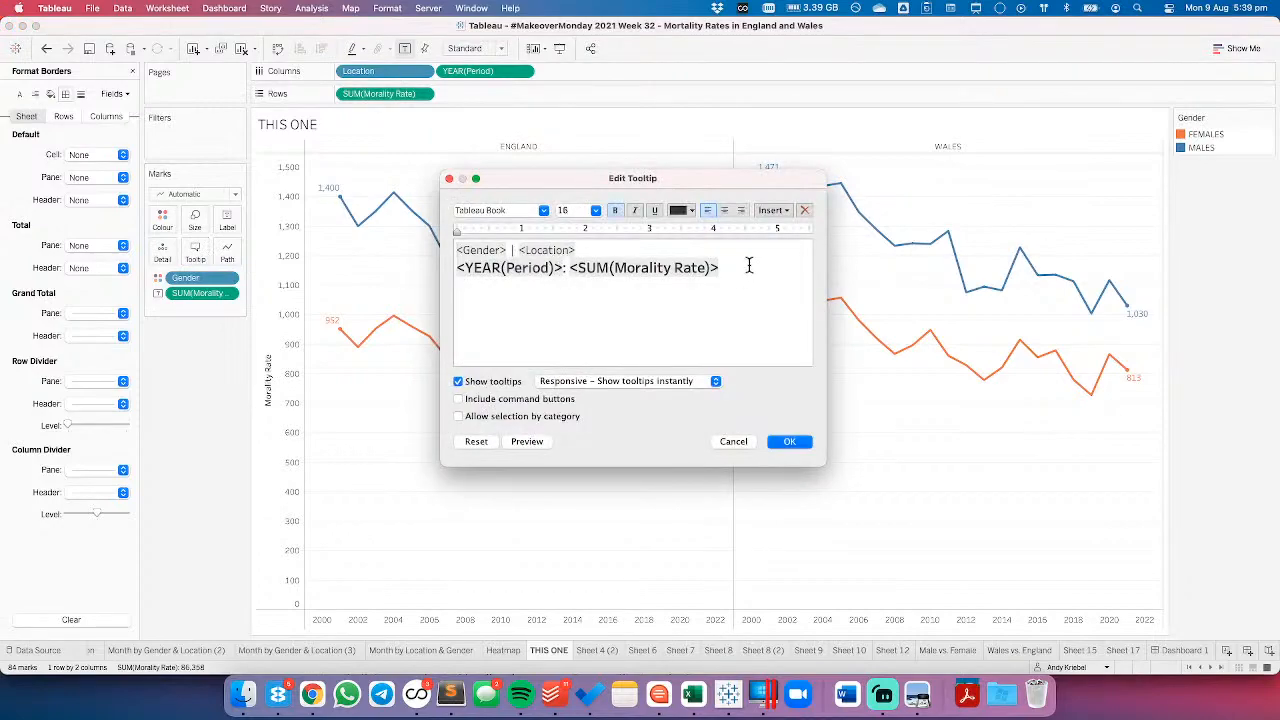
type("PER 100,000")
left_click_drag(716, 267, 806, 268)
left_click(682, 210)
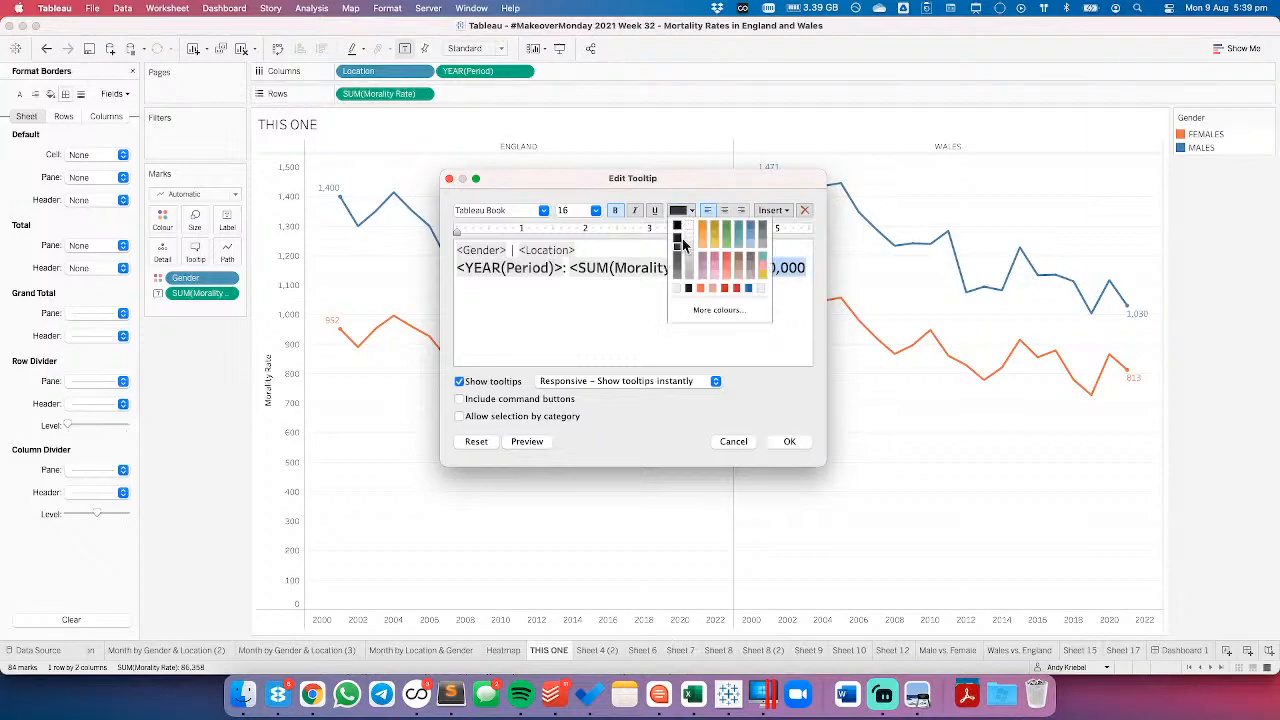
left_click(677, 275)
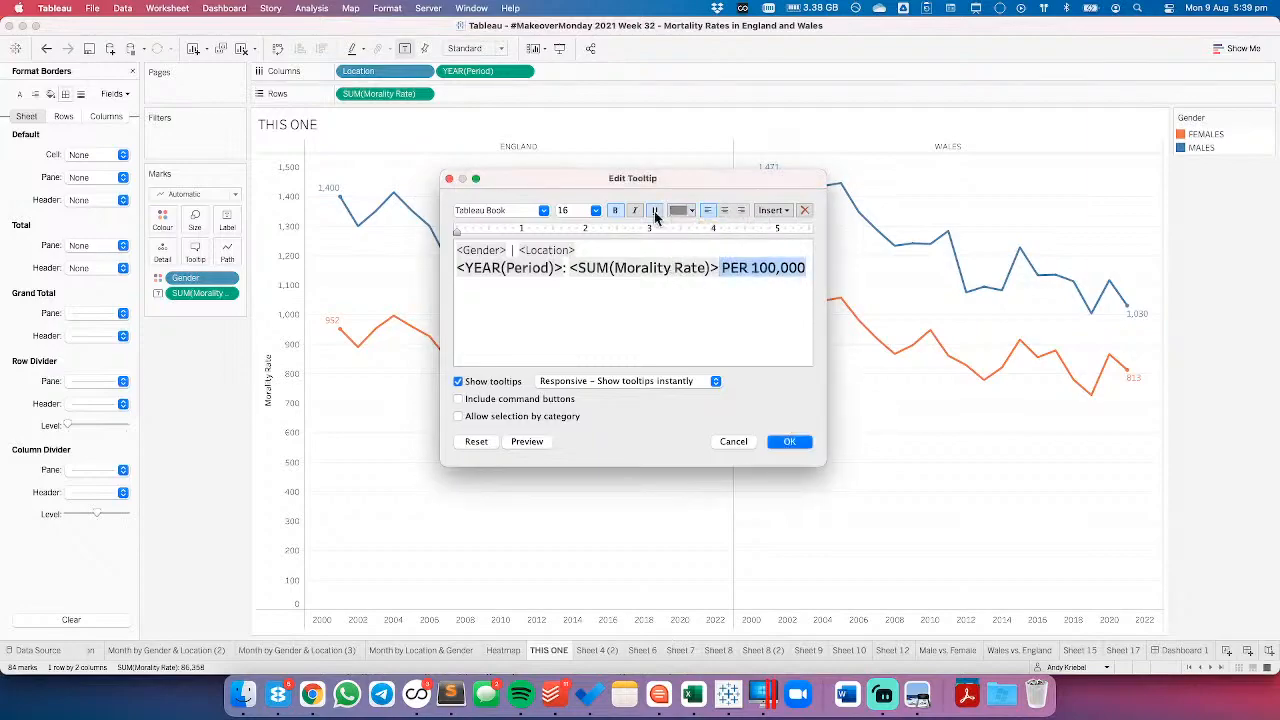
left_click(590, 211)
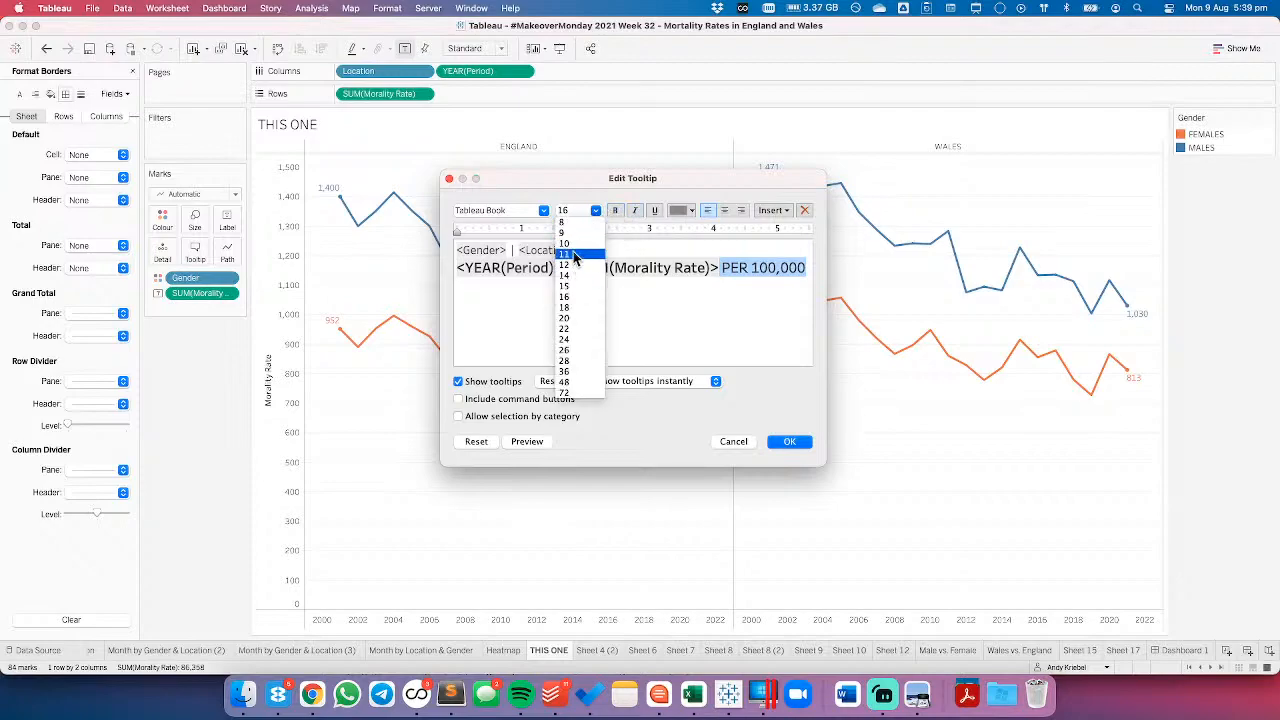
left_click(576, 244)
left_click(790, 442)
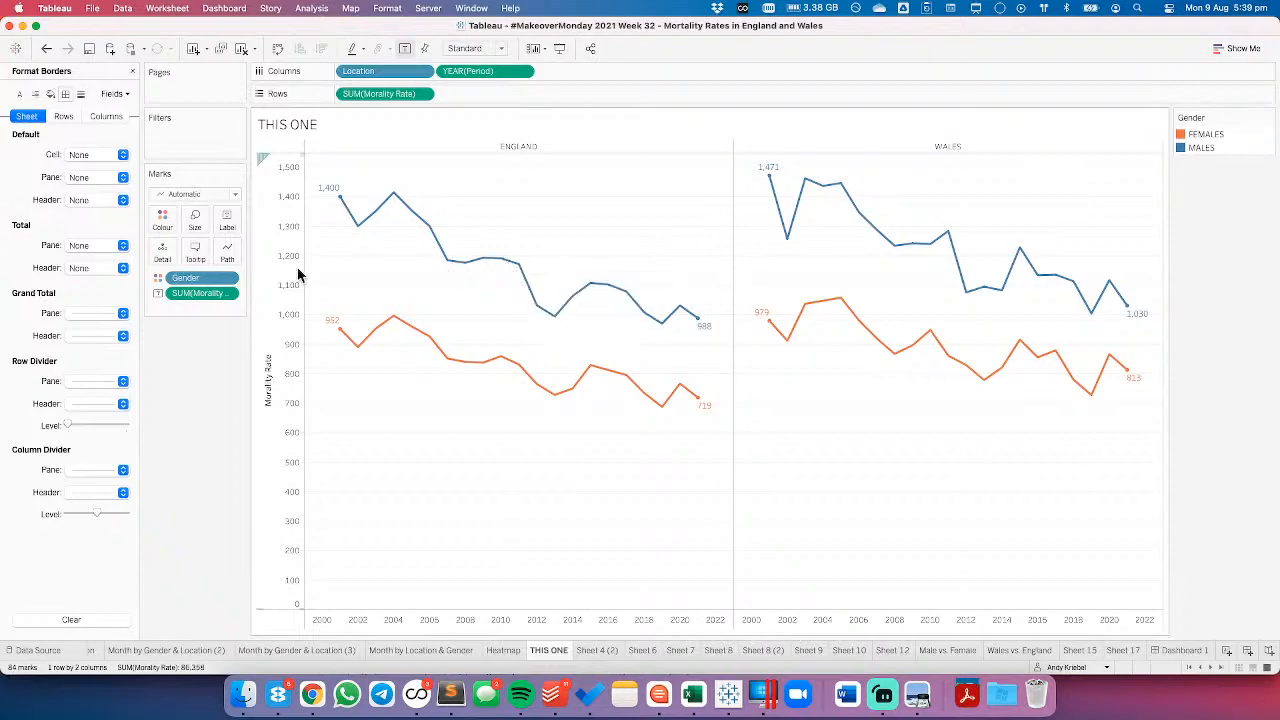
- Extend the tooltip's suffix to read "DEATHS PER 100,000", accept it and check the tooltip on the England line
left_click(195, 252)
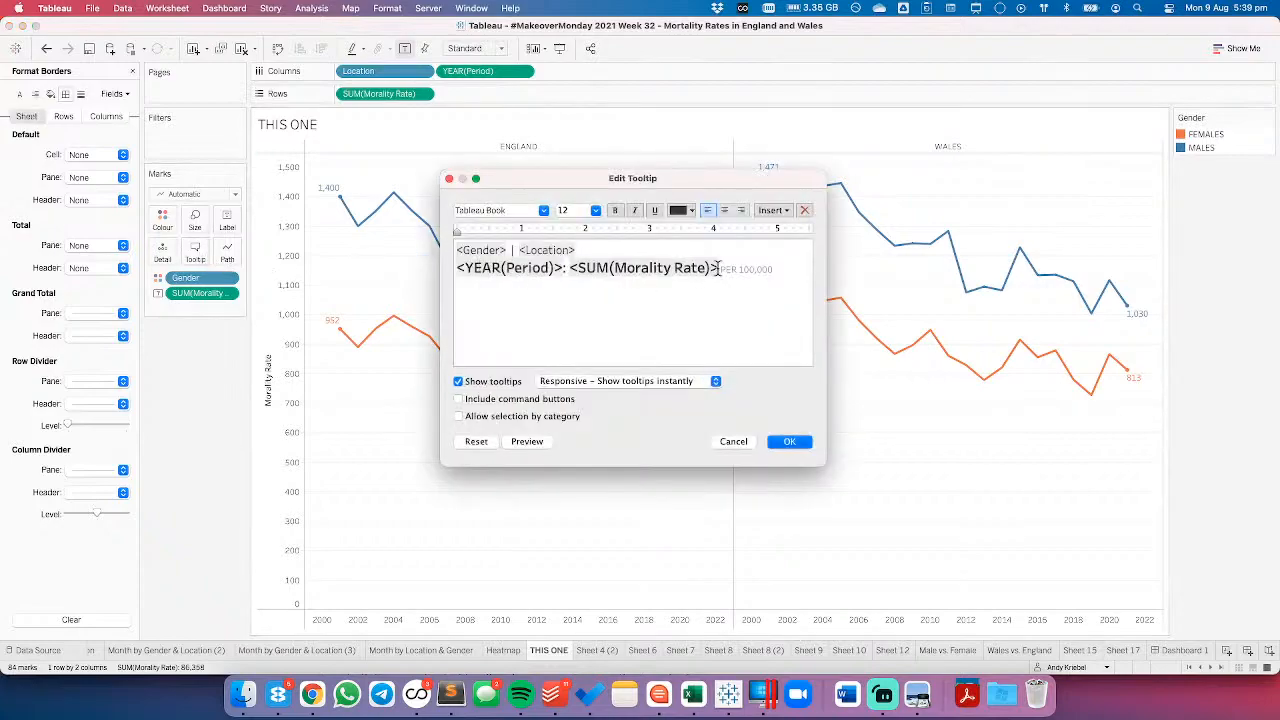
left_click(791, 268)
type("DEATHS  P")
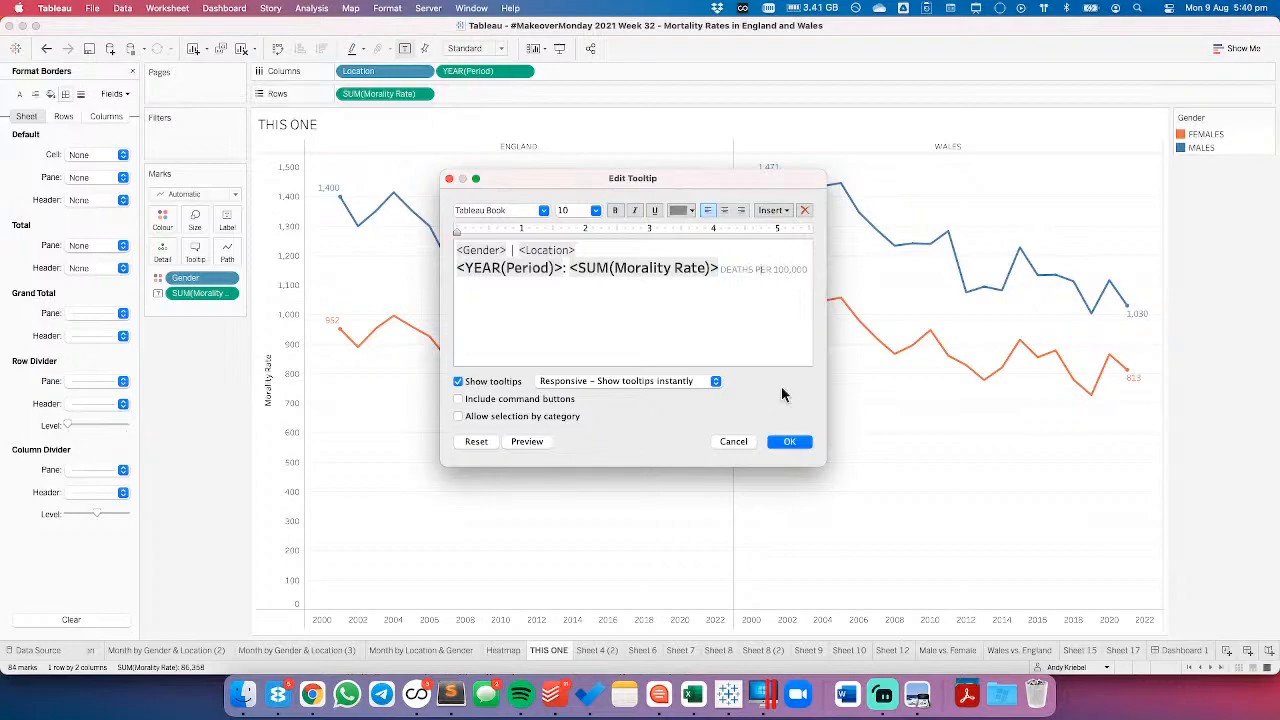
left_click(789, 443)
mouse_move(522, 272)
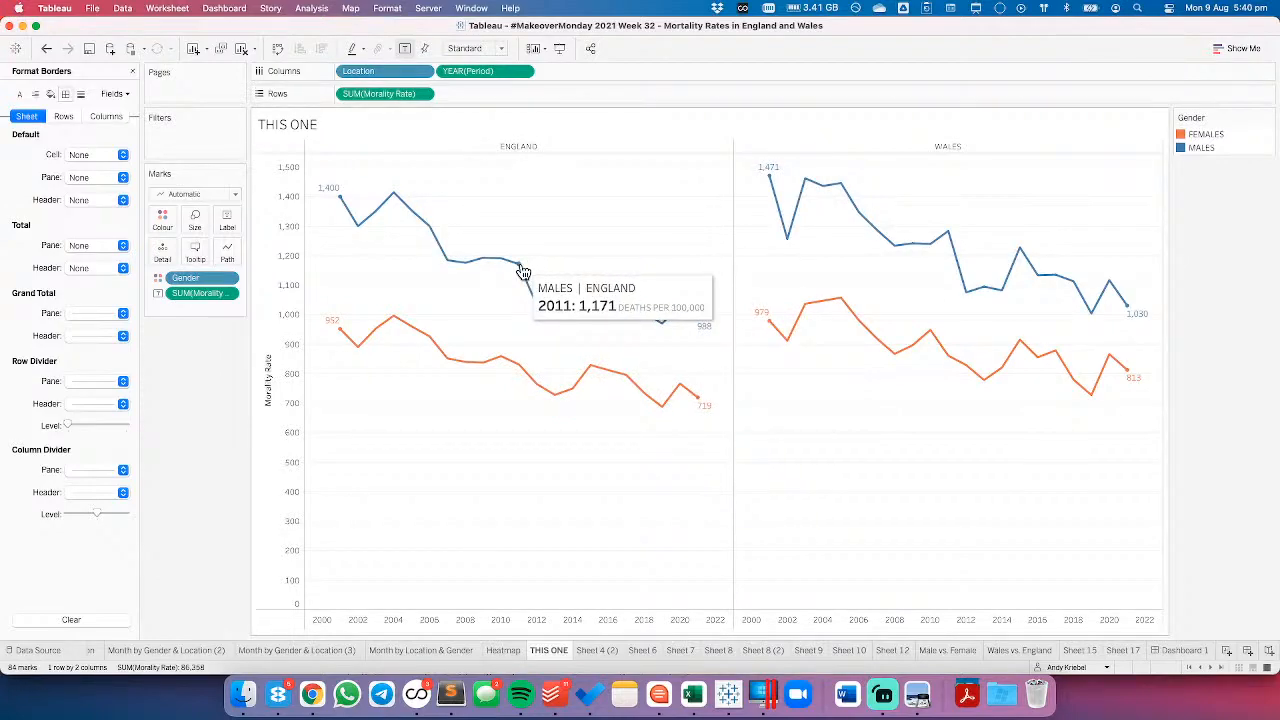
- Remove the bold formatting from the year and its colon in the line chart's tooltip and accept it
left_click(196, 252)
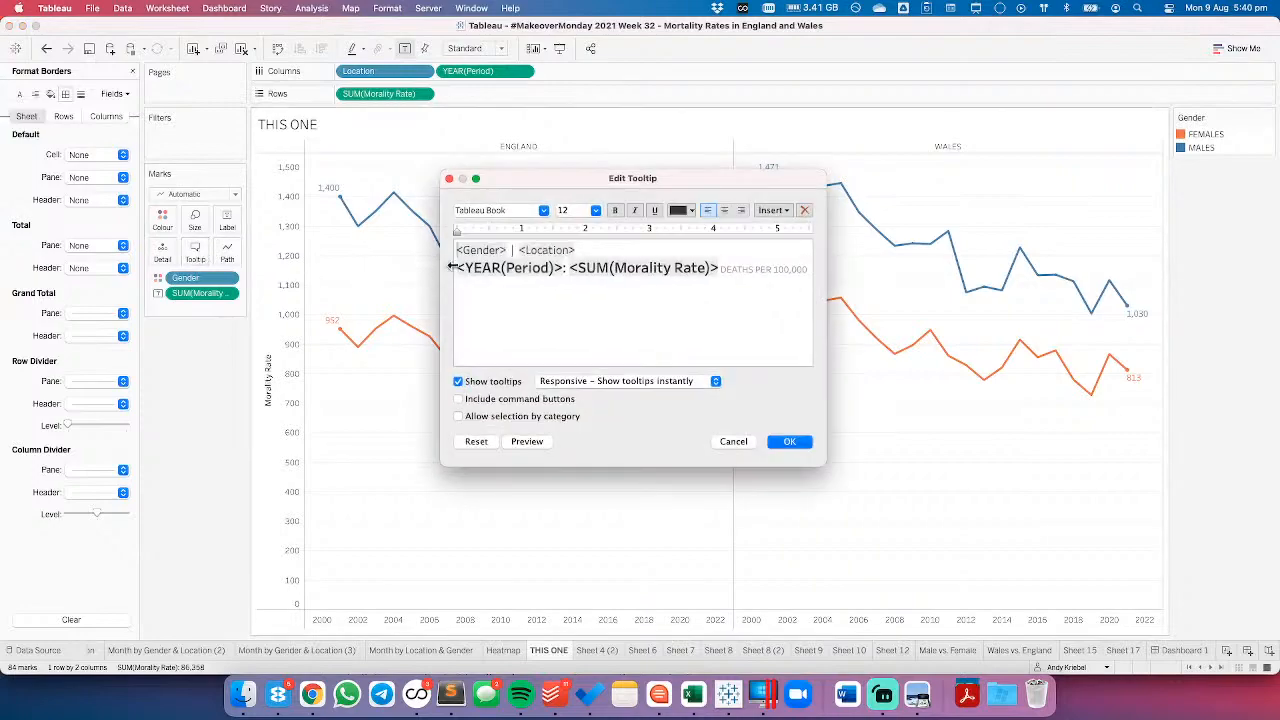
left_click(566, 268)
type(":")
key("shift+super+Left")
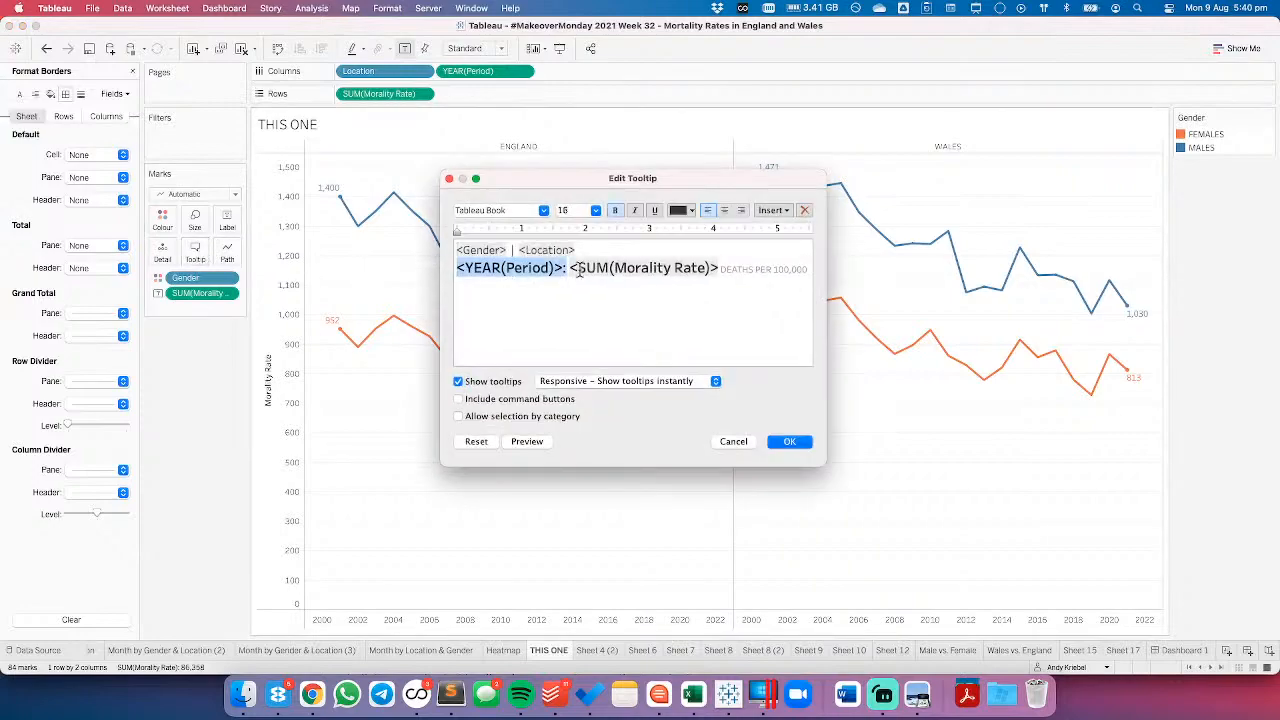
left_click(615, 210)
left_click(789, 441)
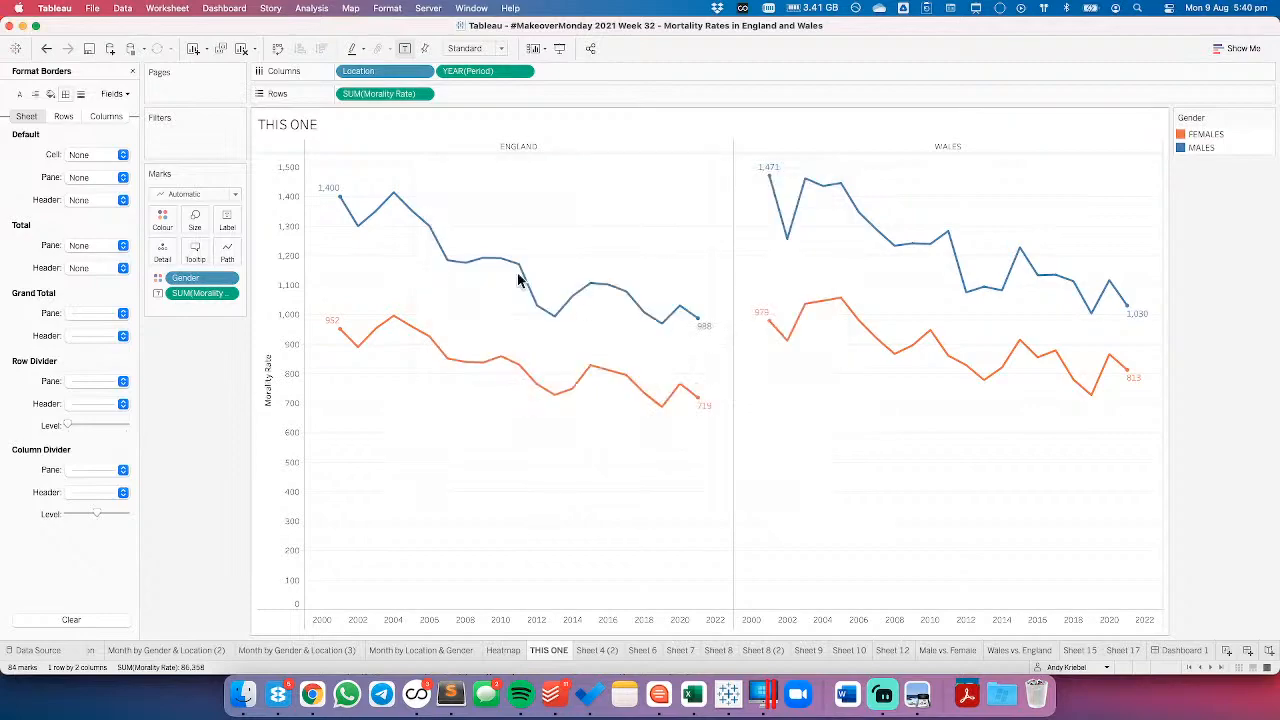
- Set the mortality rate field in the tooltip to the Tableau Semibold font, accept it and check the chart
left_click(193, 249)
double_click(604, 266)
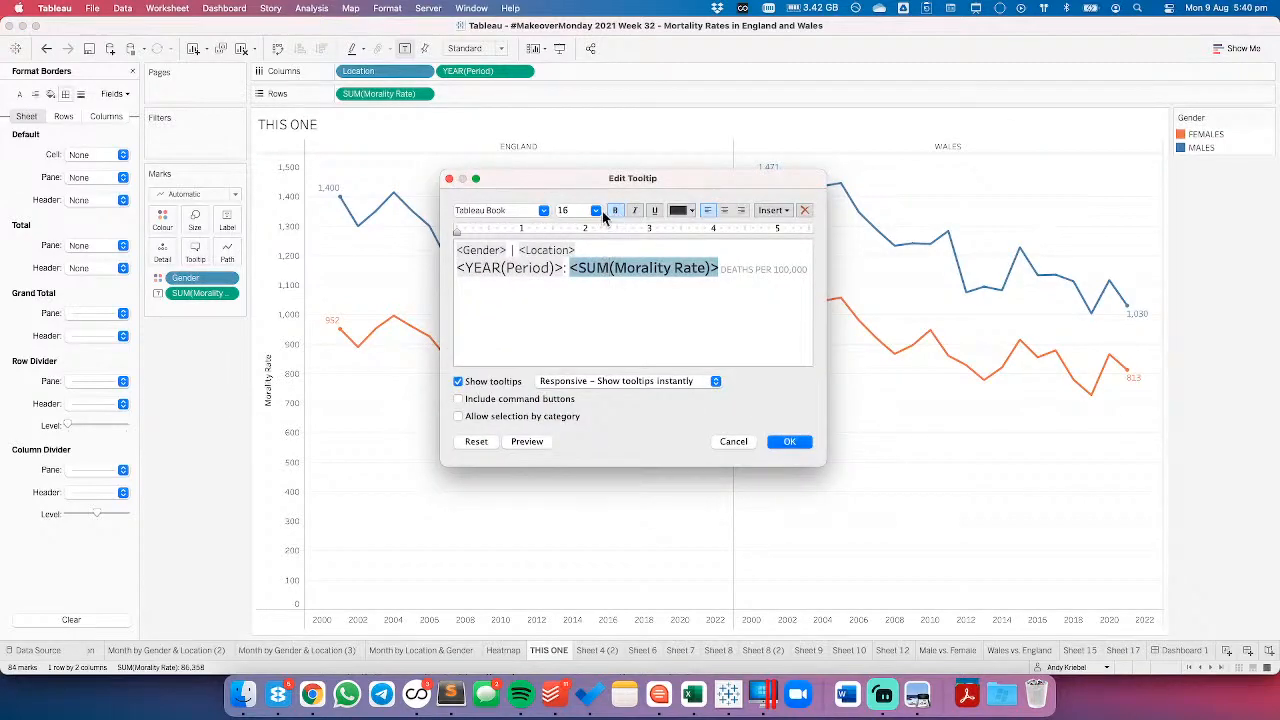
left_click(543, 211)
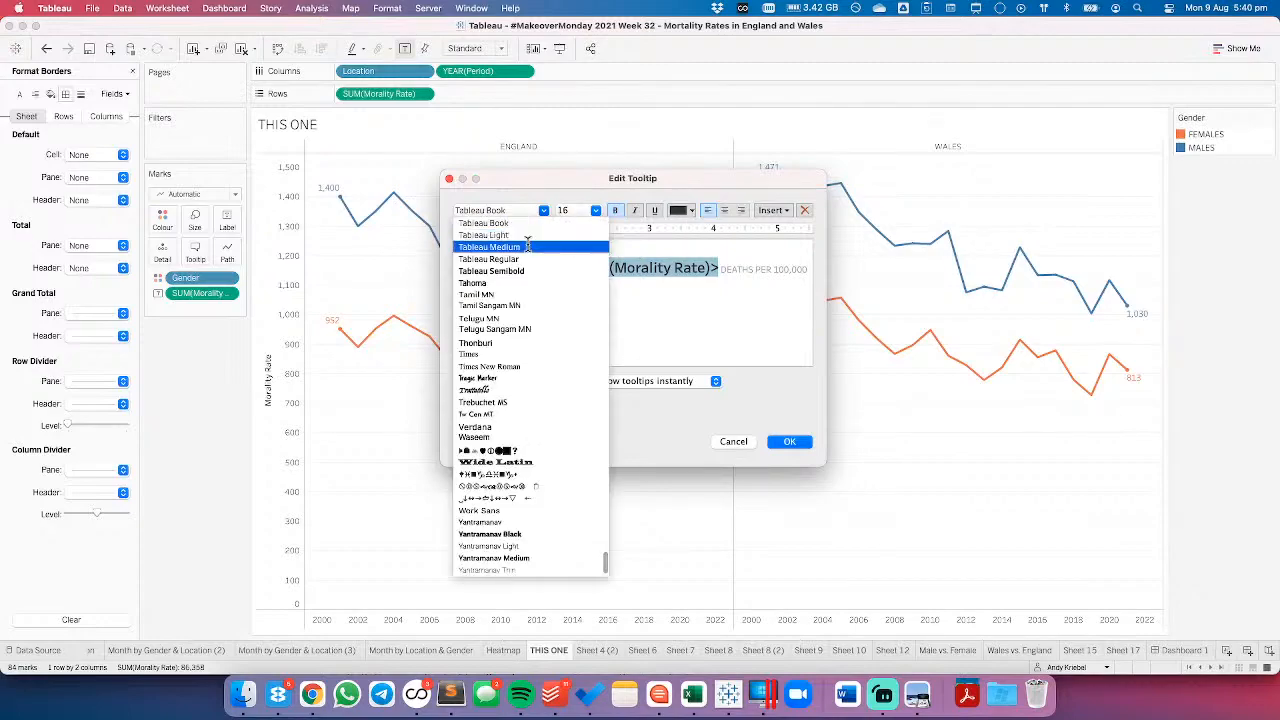
left_click(522, 272)
left_click(789, 441)
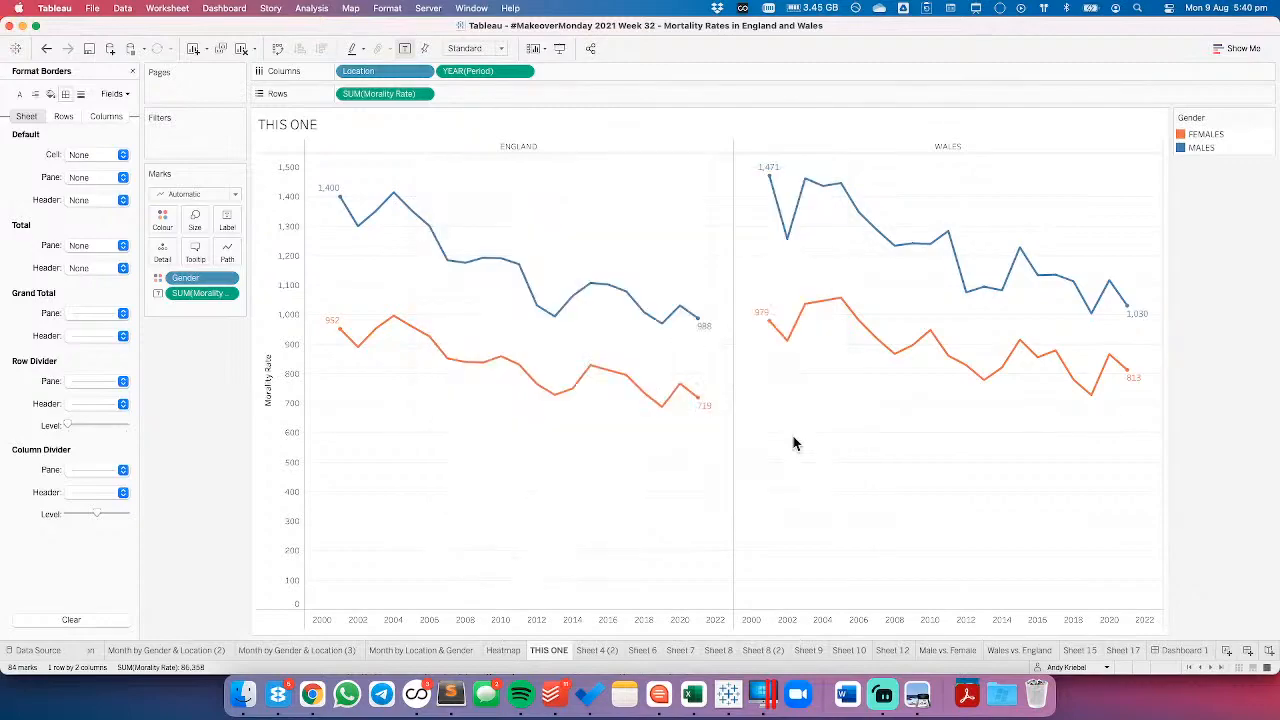
mouse_move(609, 297)
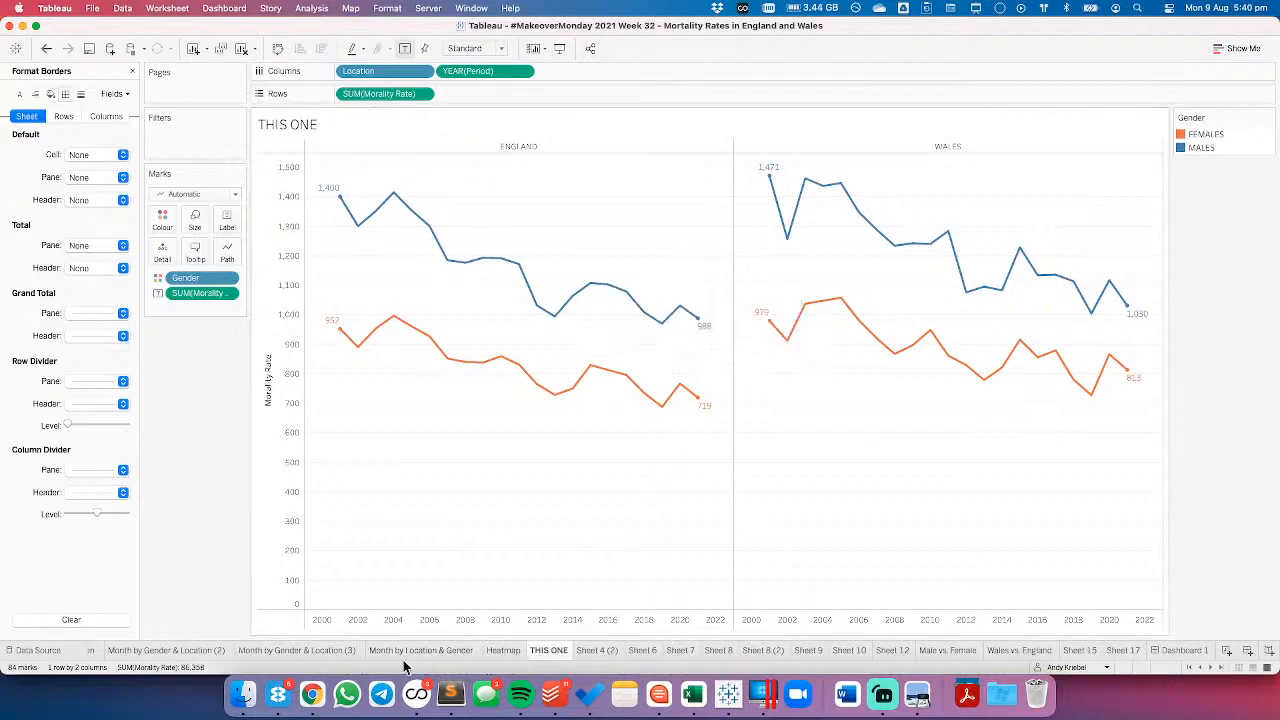
- Open the dashboard and rename it as MM2021 W32
left_click(1182, 651)
double_click(1179, 653)
type("MN")
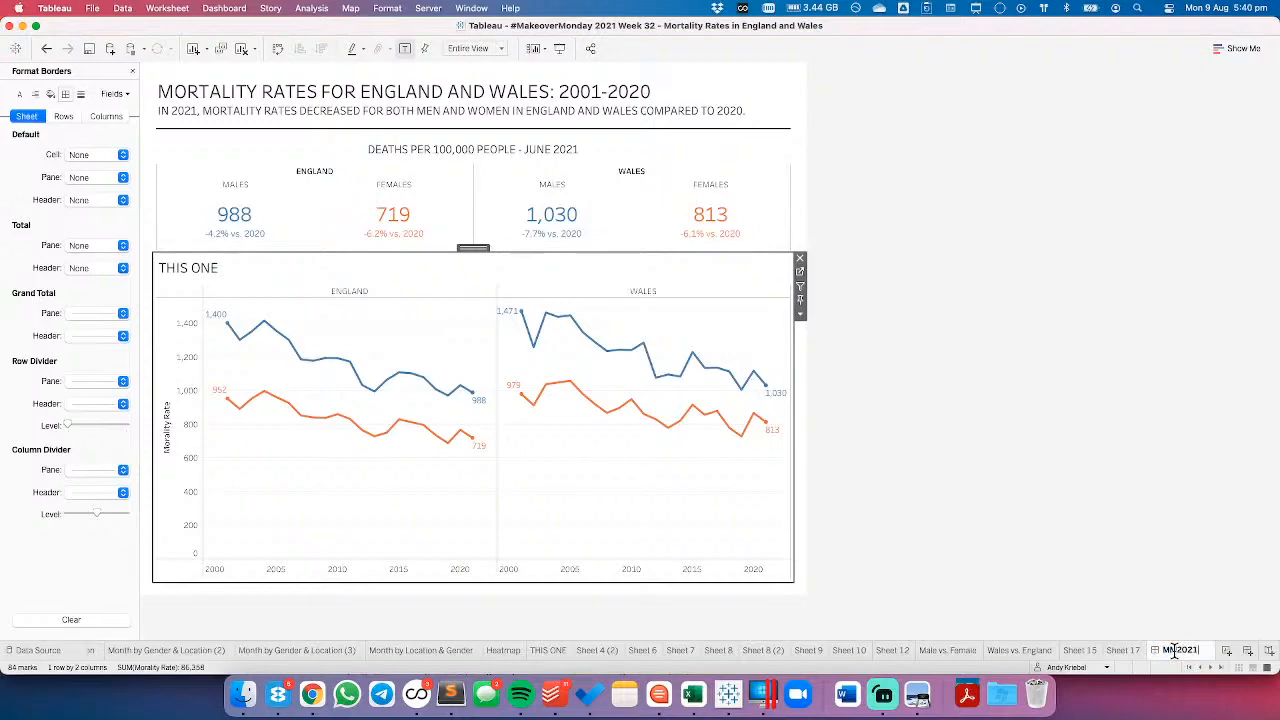
type("2021 W32")
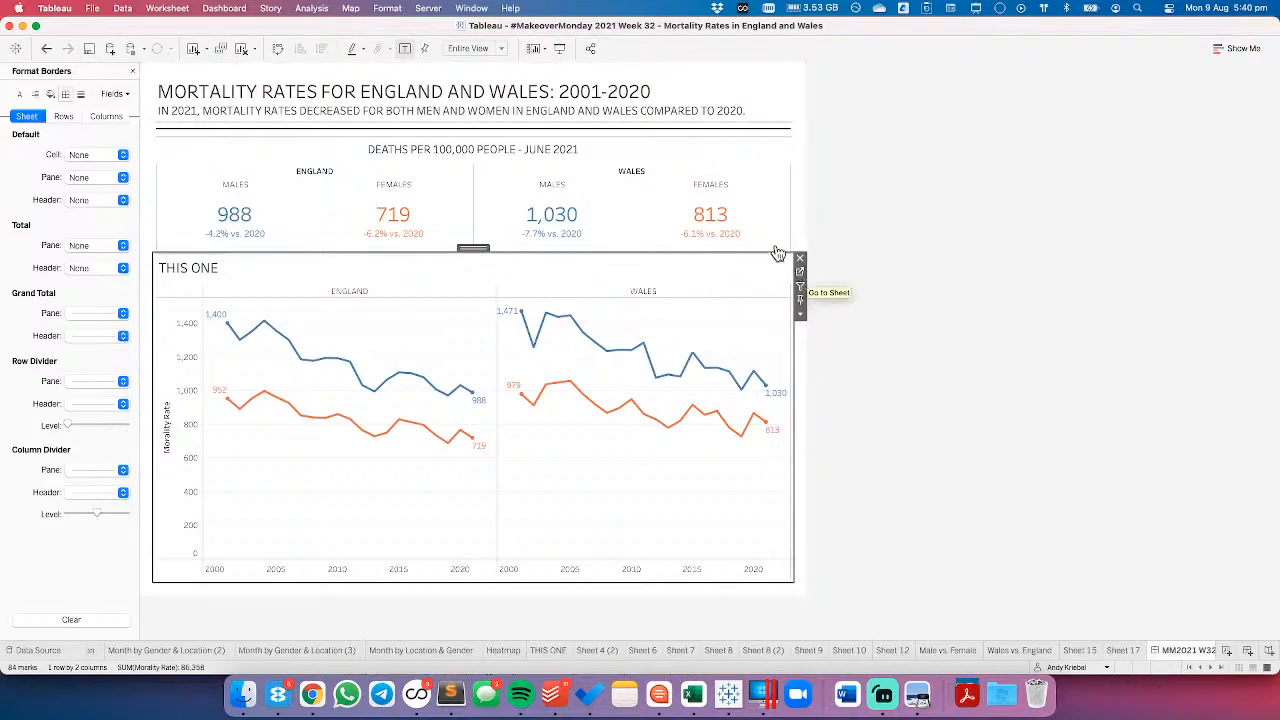
- On the summary table's source sheet, add AVG(0) to the rows and change the mark type to Text
left_click(765, 148)
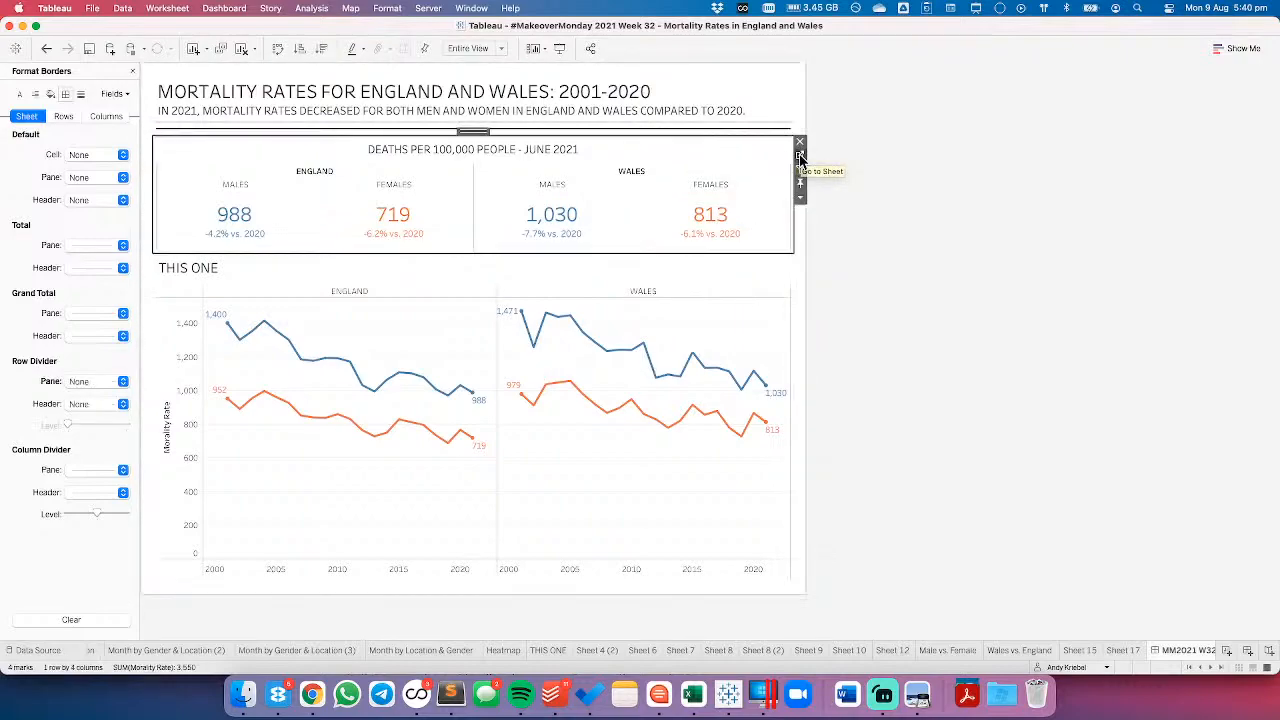
left_click(799, 160)
double_click(405, 92)
type("AVG(0)")
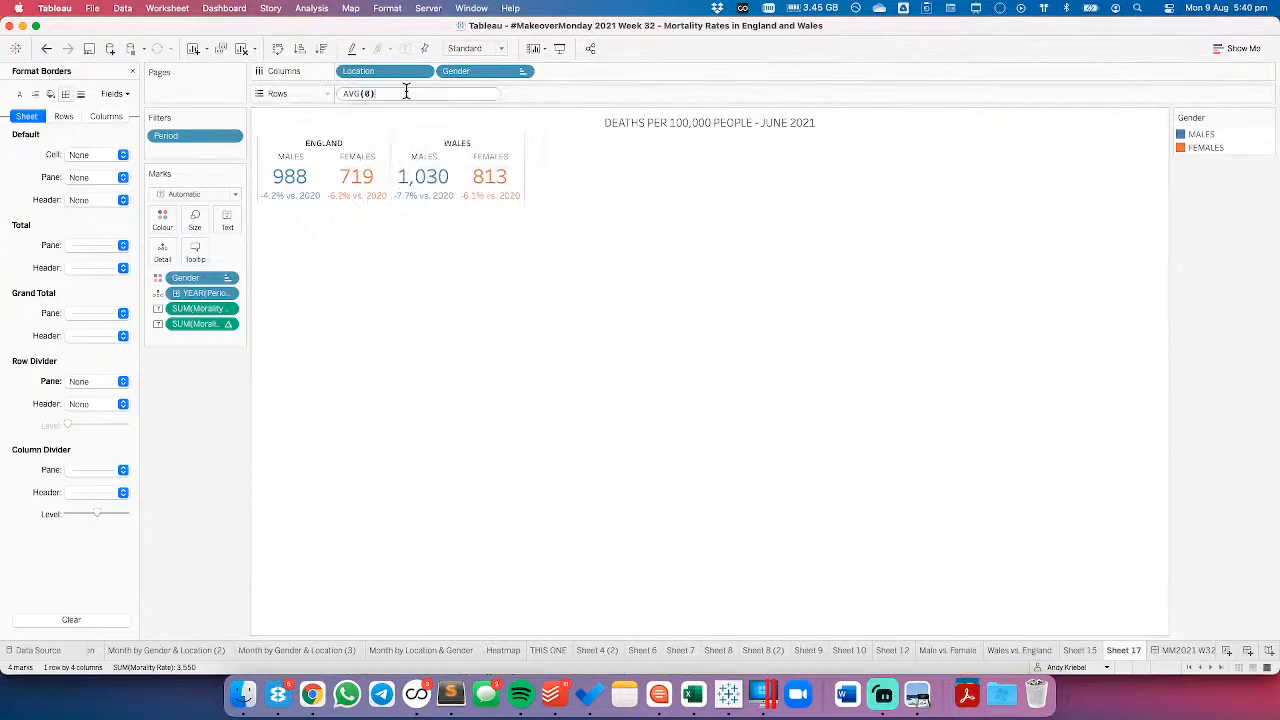
key("Return")
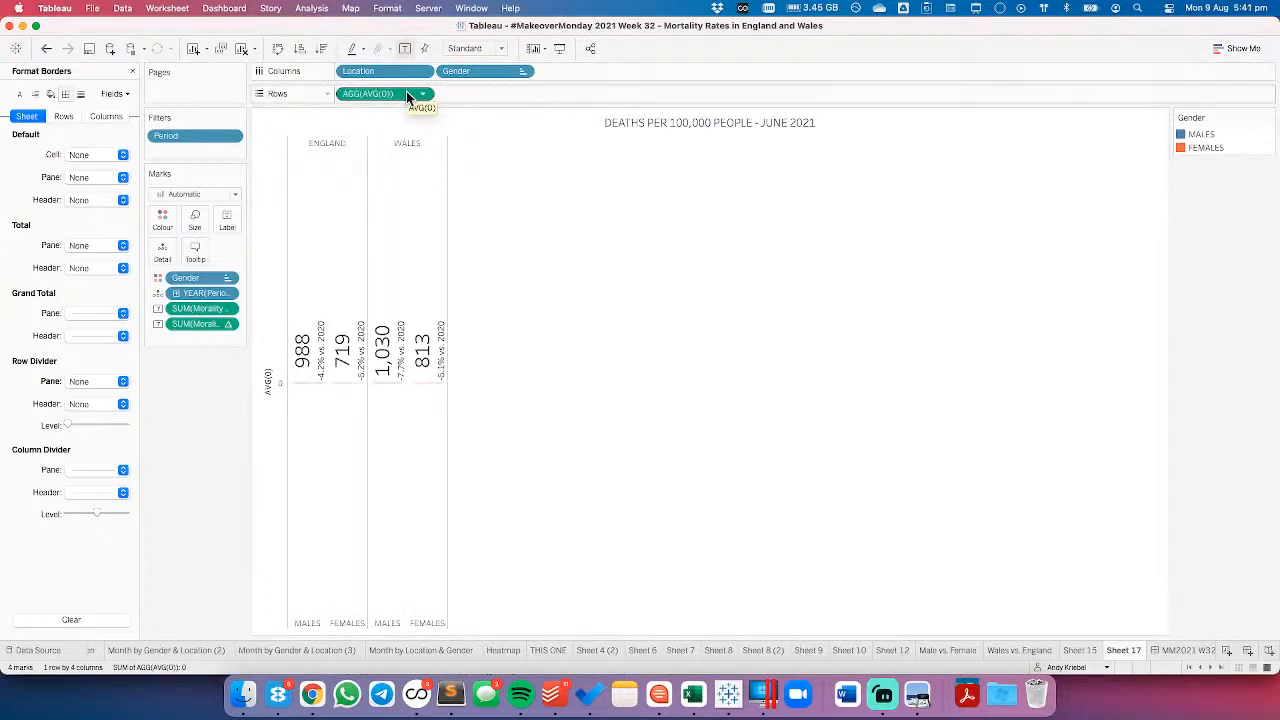
left_click(195, 194)
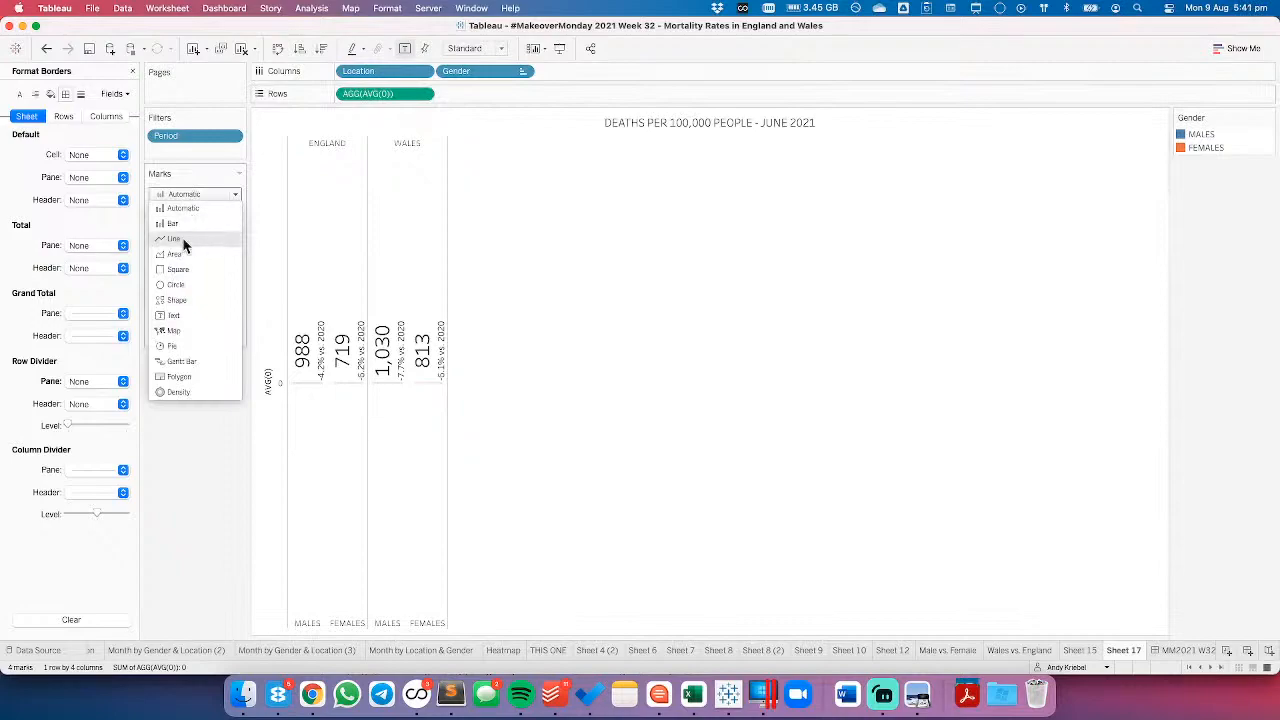
left_click(188, 313)
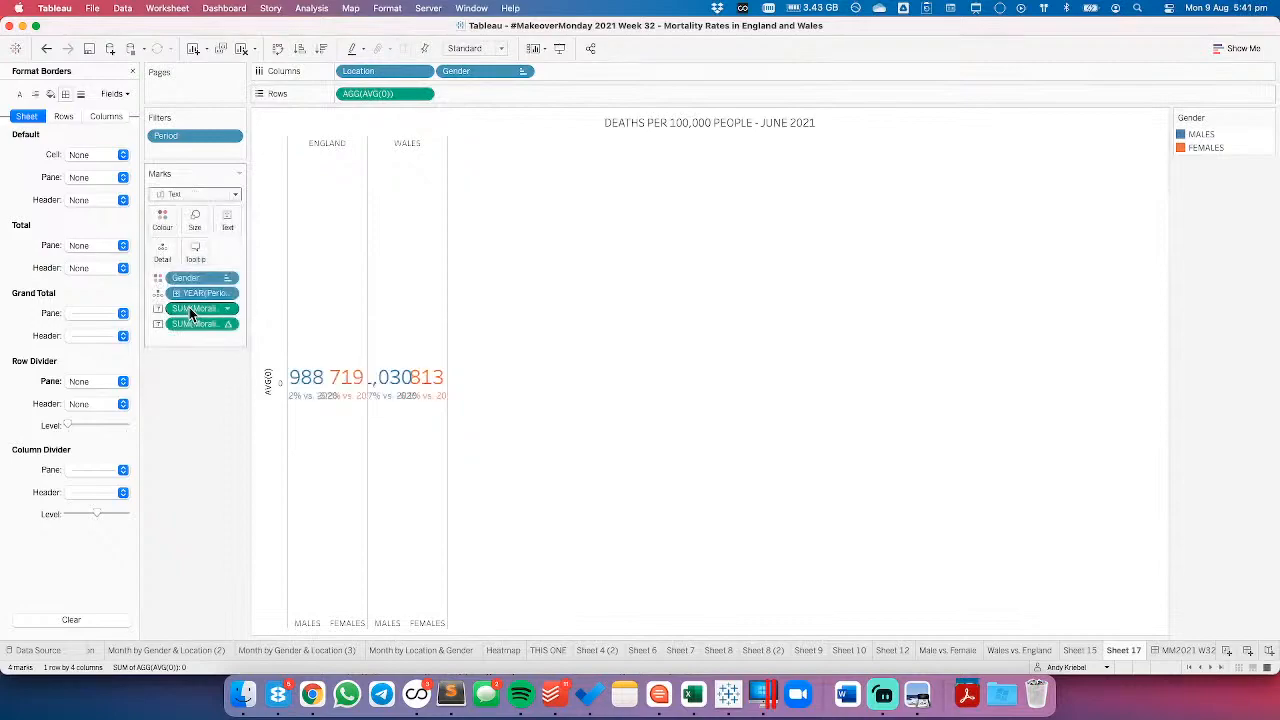
- Format the summary table's zero lines to None
right_click(323, 231)
left_click(349, 298)
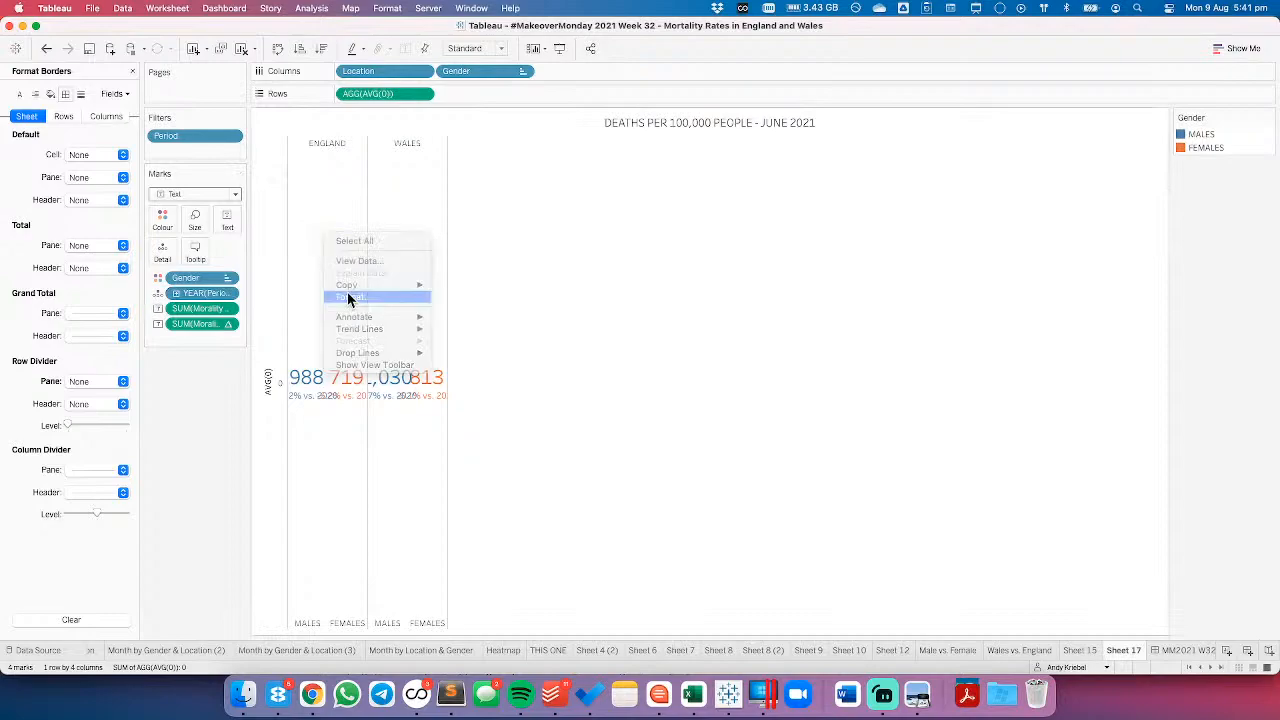
left_click(81, 94)
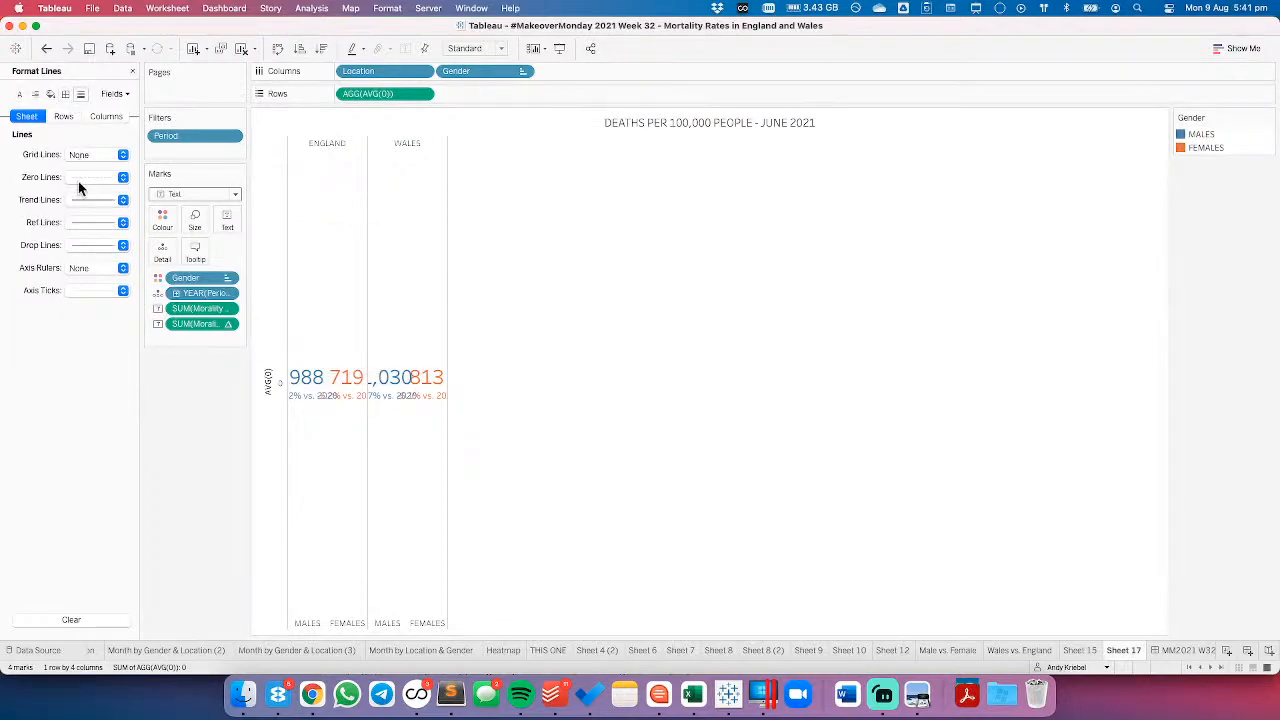
left_click(79, 179)
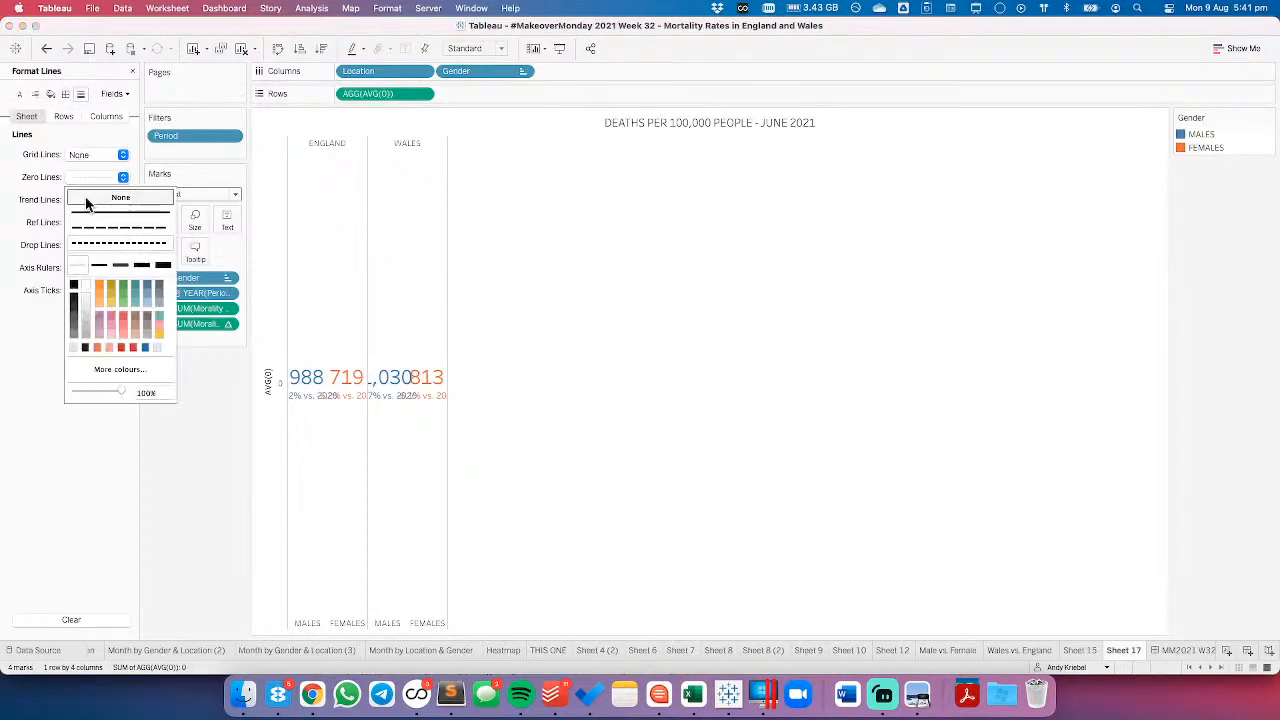
left_click(657, 325)
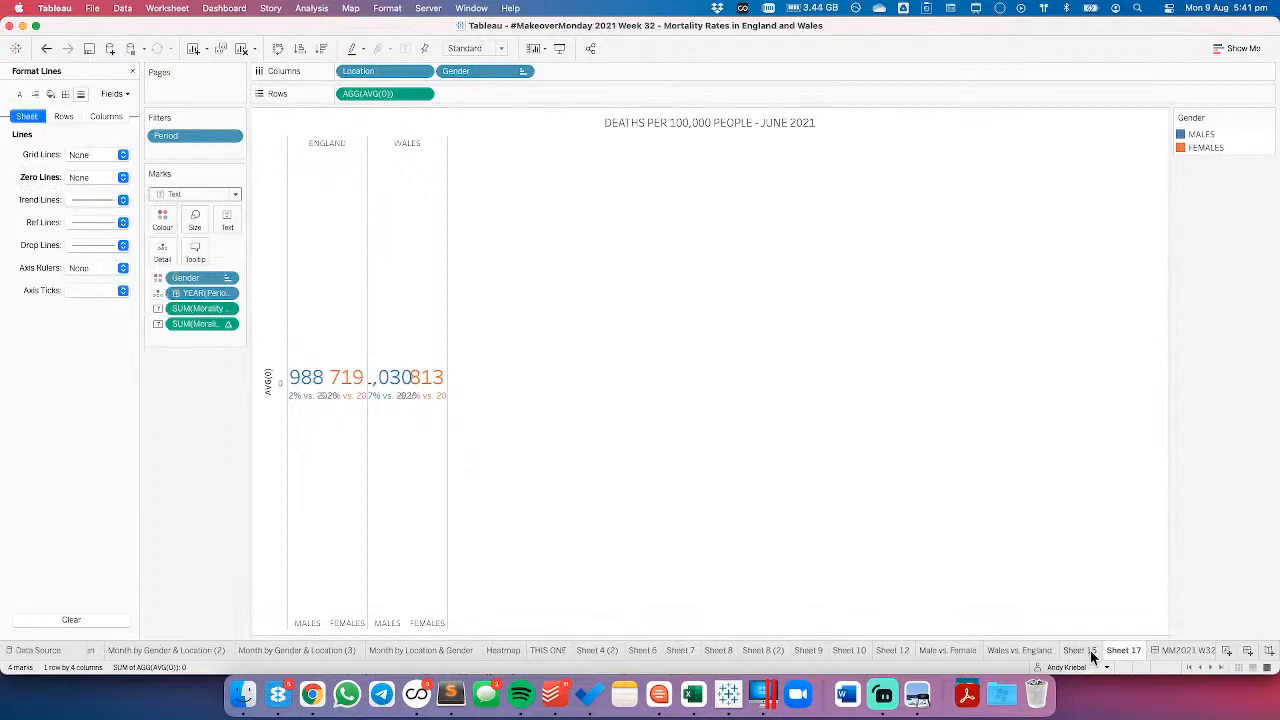
- Back on the MM2021 W32 dashboard, clear the title of the summary table's AVG(0) axis
left_click(1180, 650)
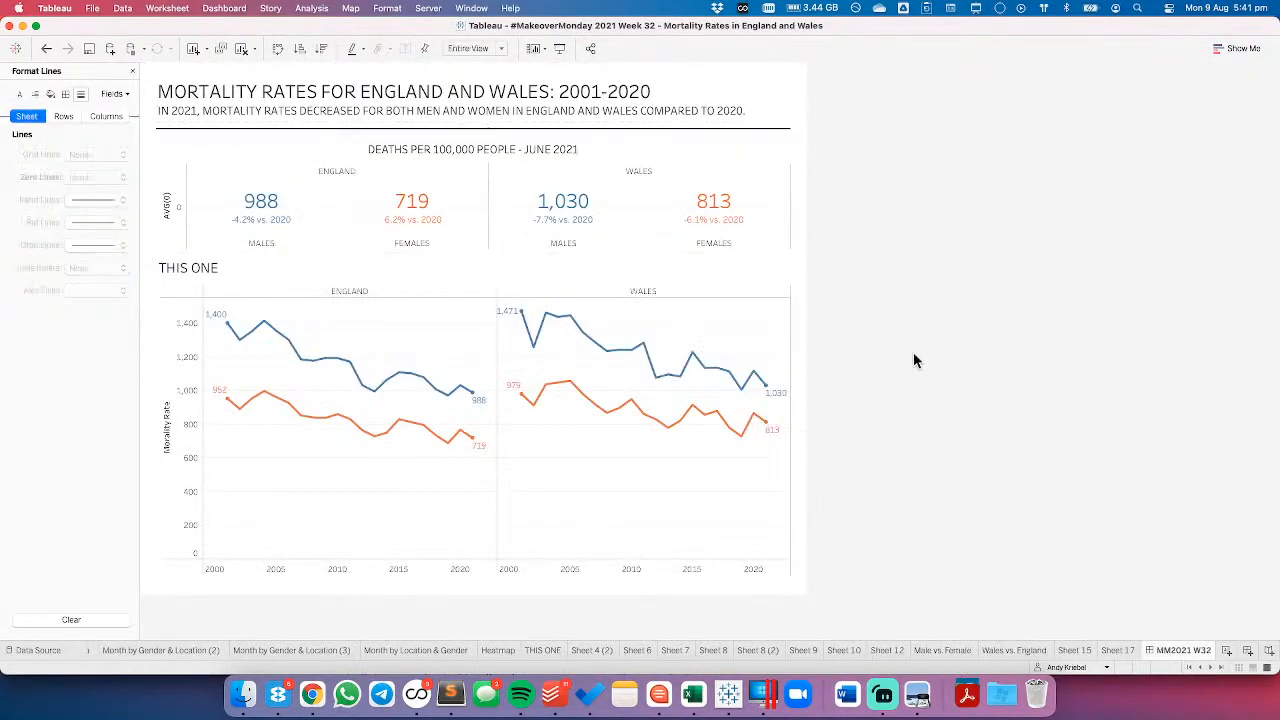
left_click(197, 212)
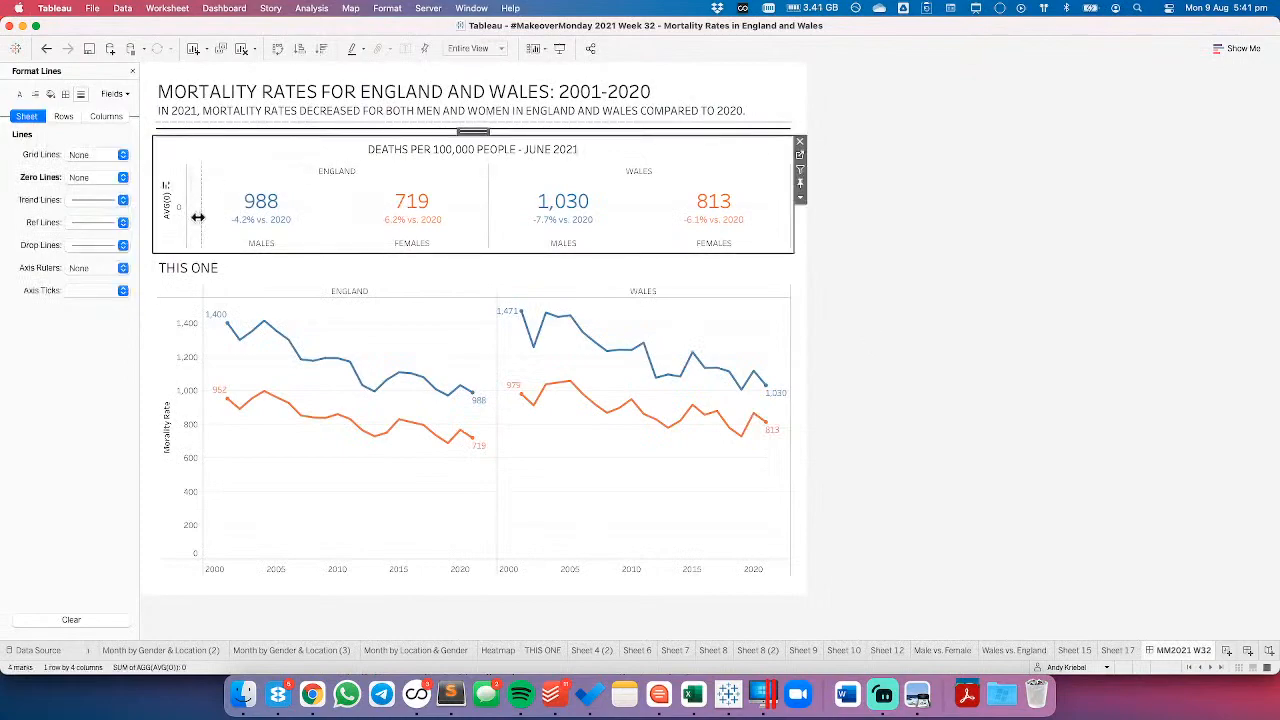
right_click(182, 222)
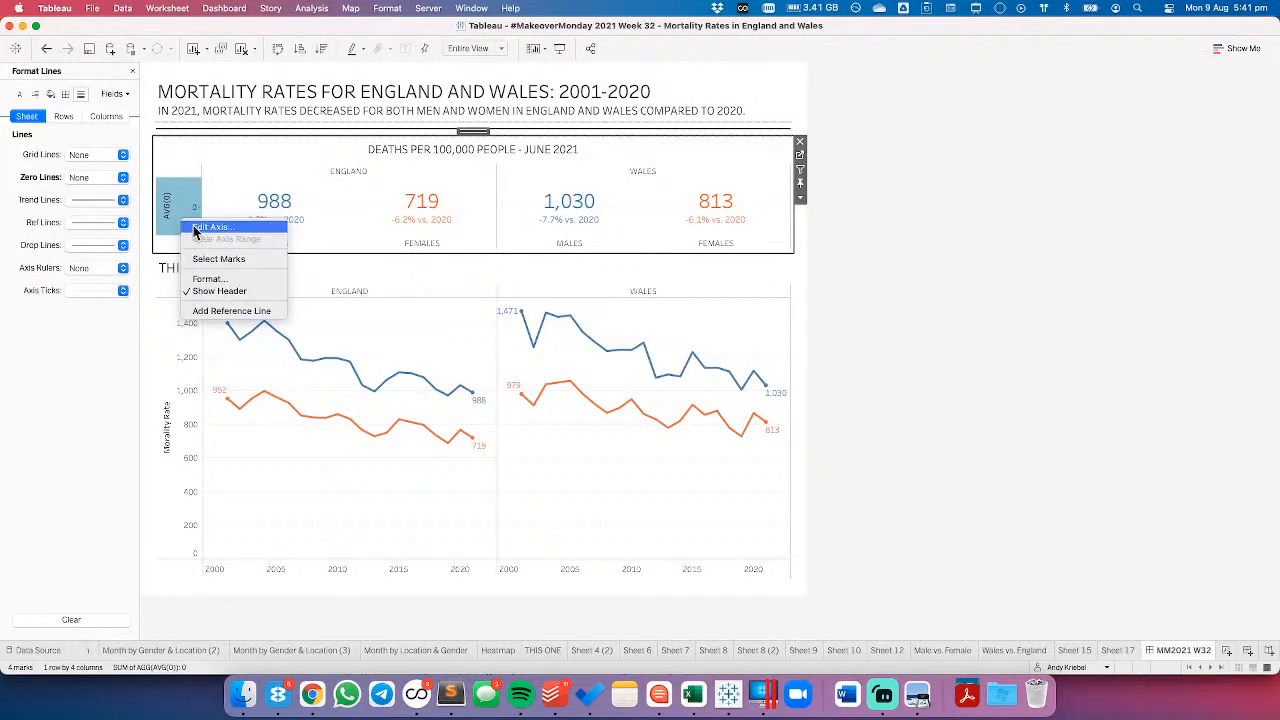
left_click(207, 232)
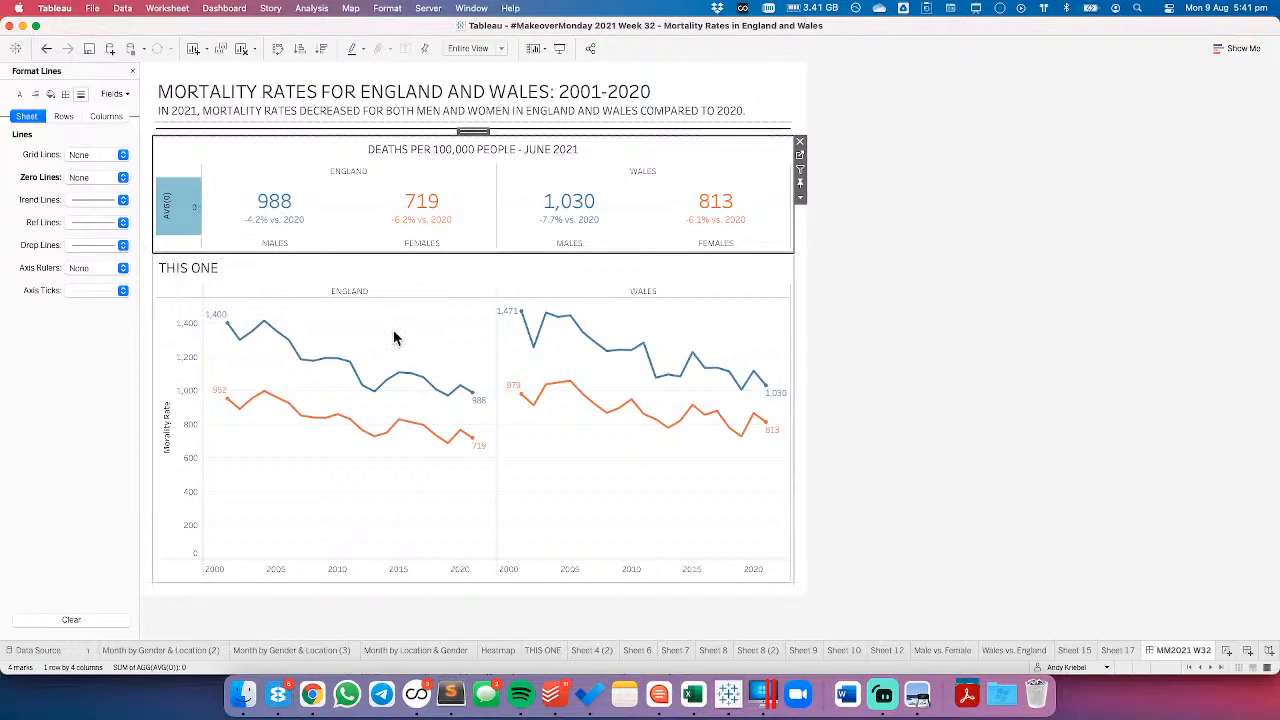
triple_click(582, 460)
key("BackSpace")
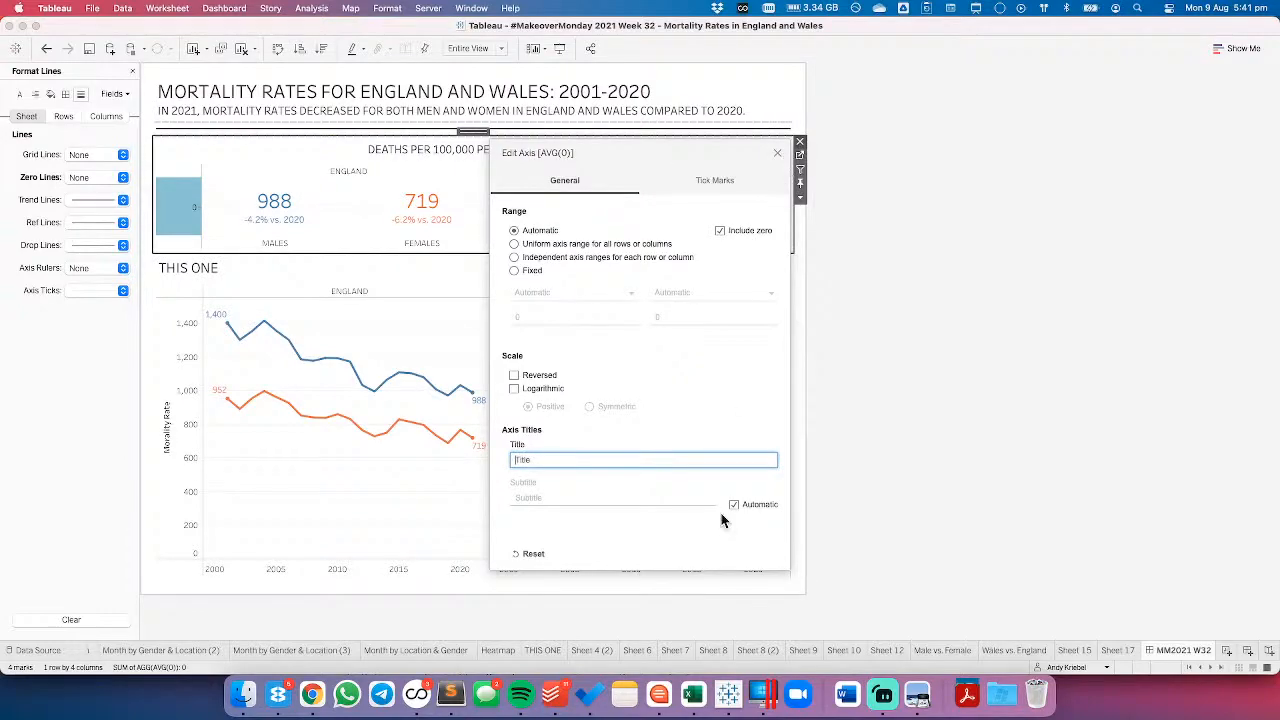
left_click(777, 152)
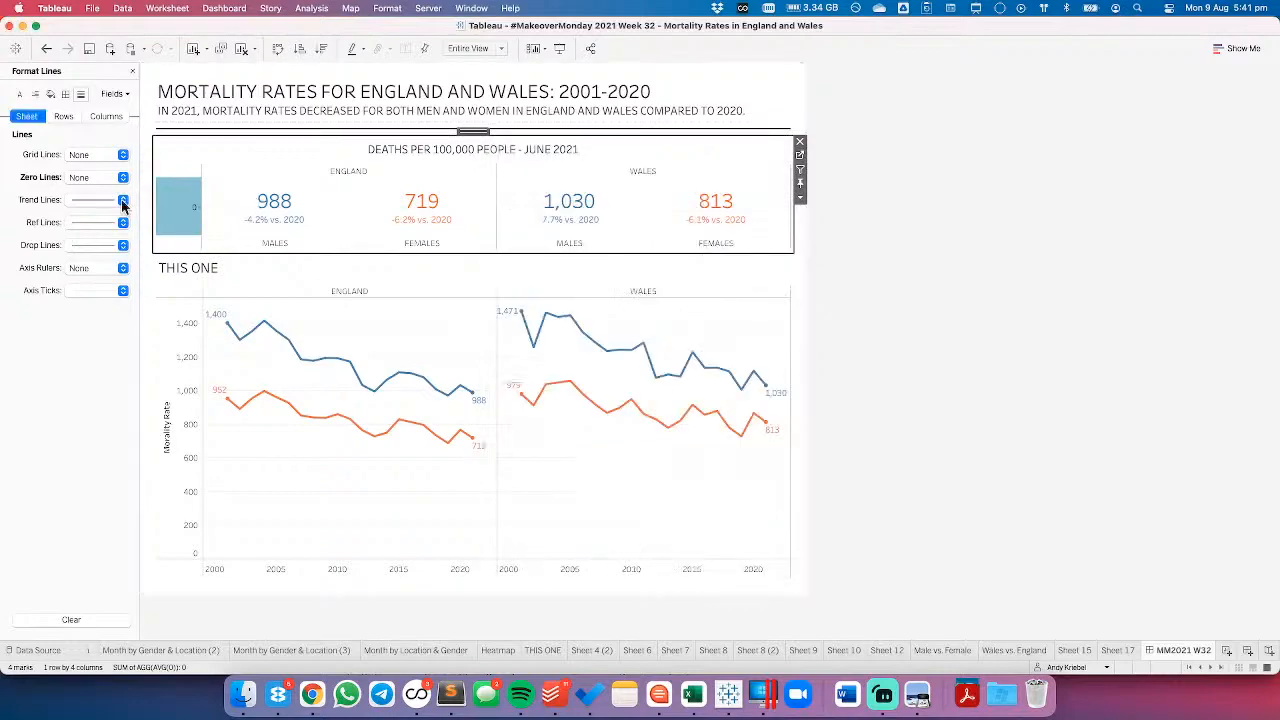
- Set the summary table's grid lines to None and colour its AVG(0) axis labels white
left_click(77, 157)
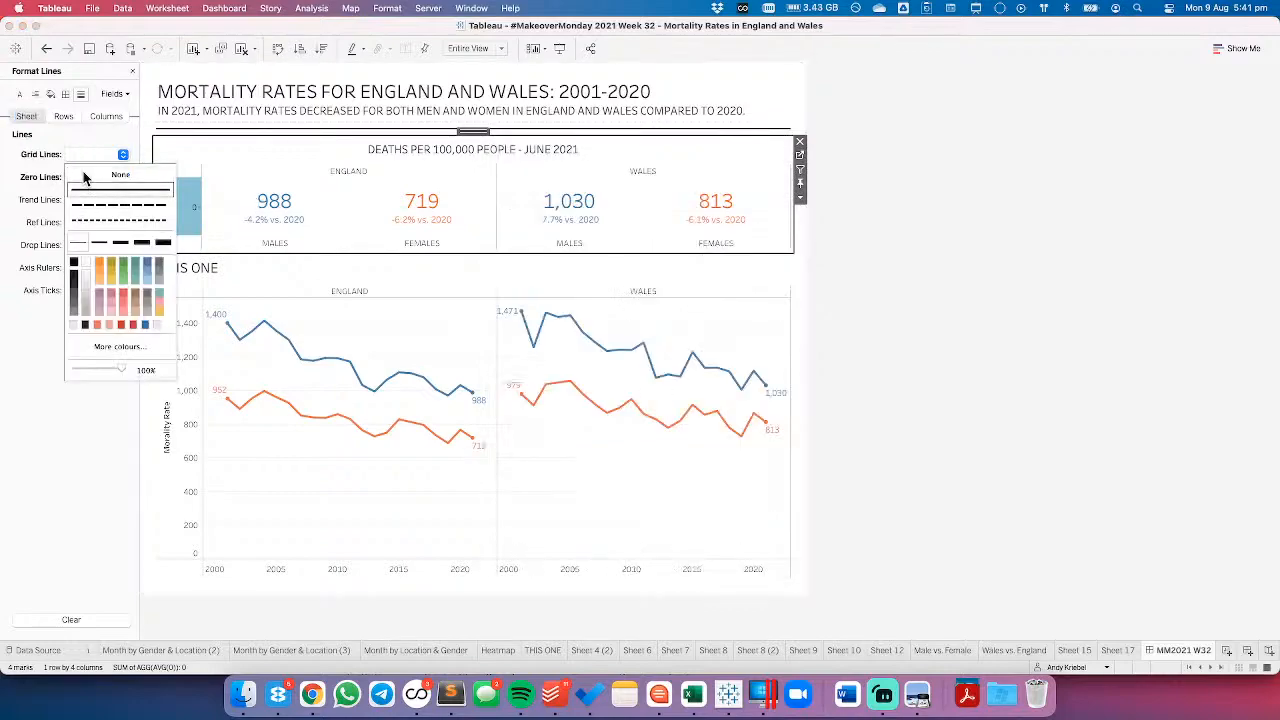
left_click(231, 191)
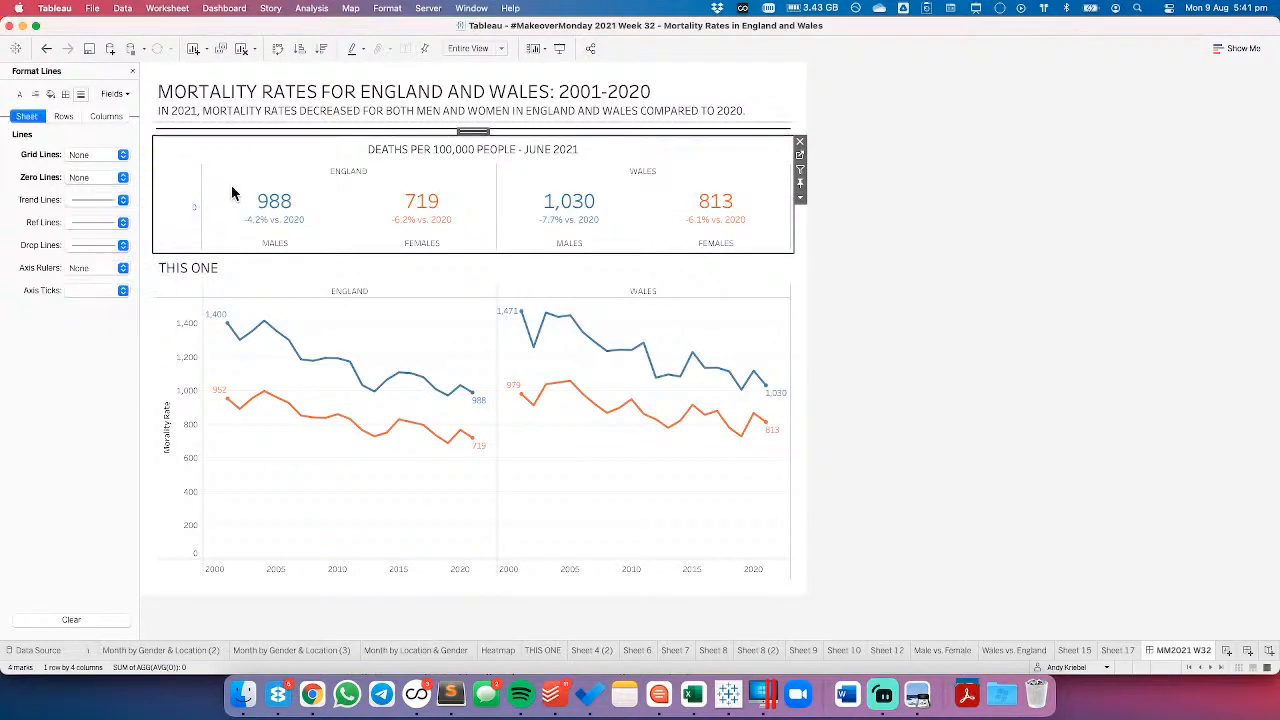
right_click(174, 237)
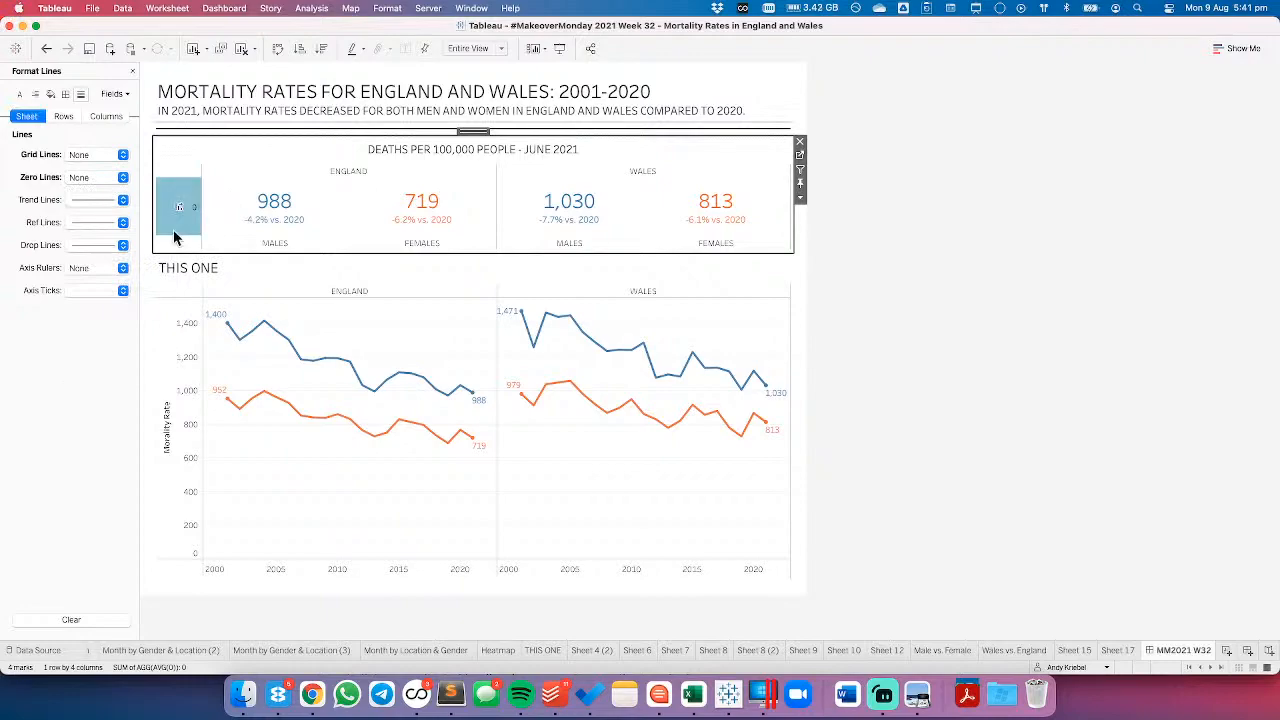
left_click(200, 293)
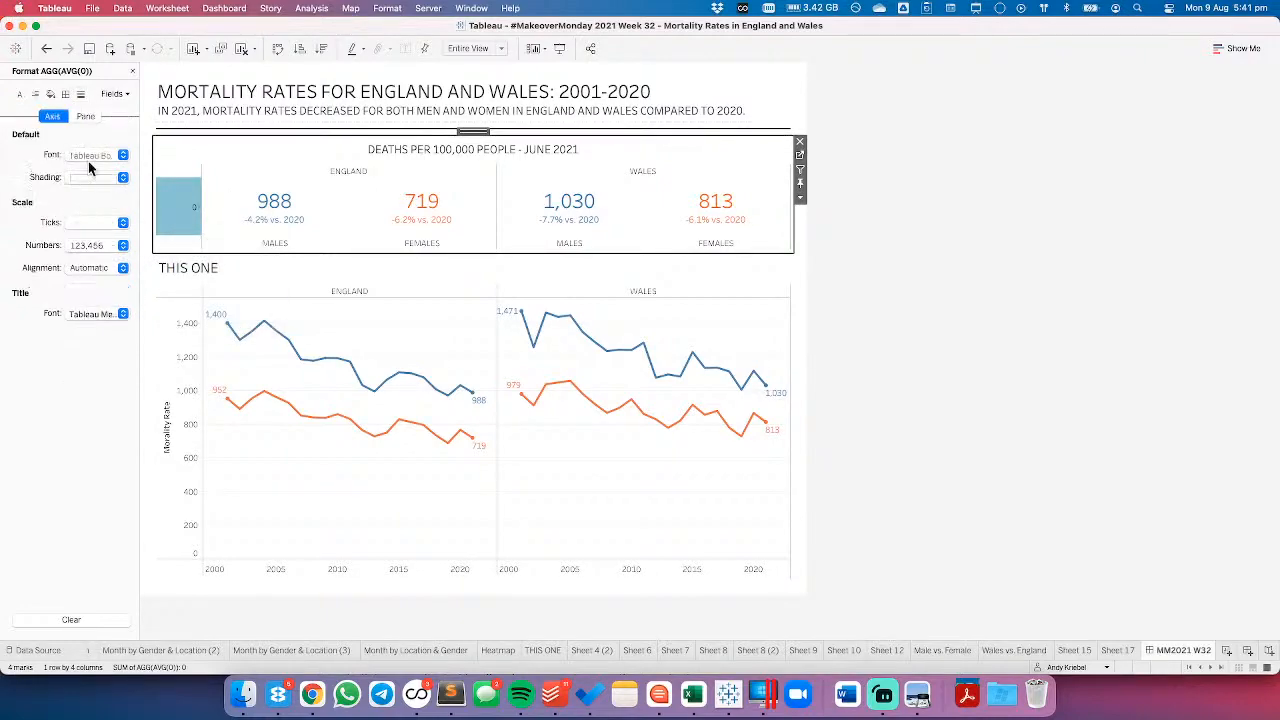
left_click(95, 156)
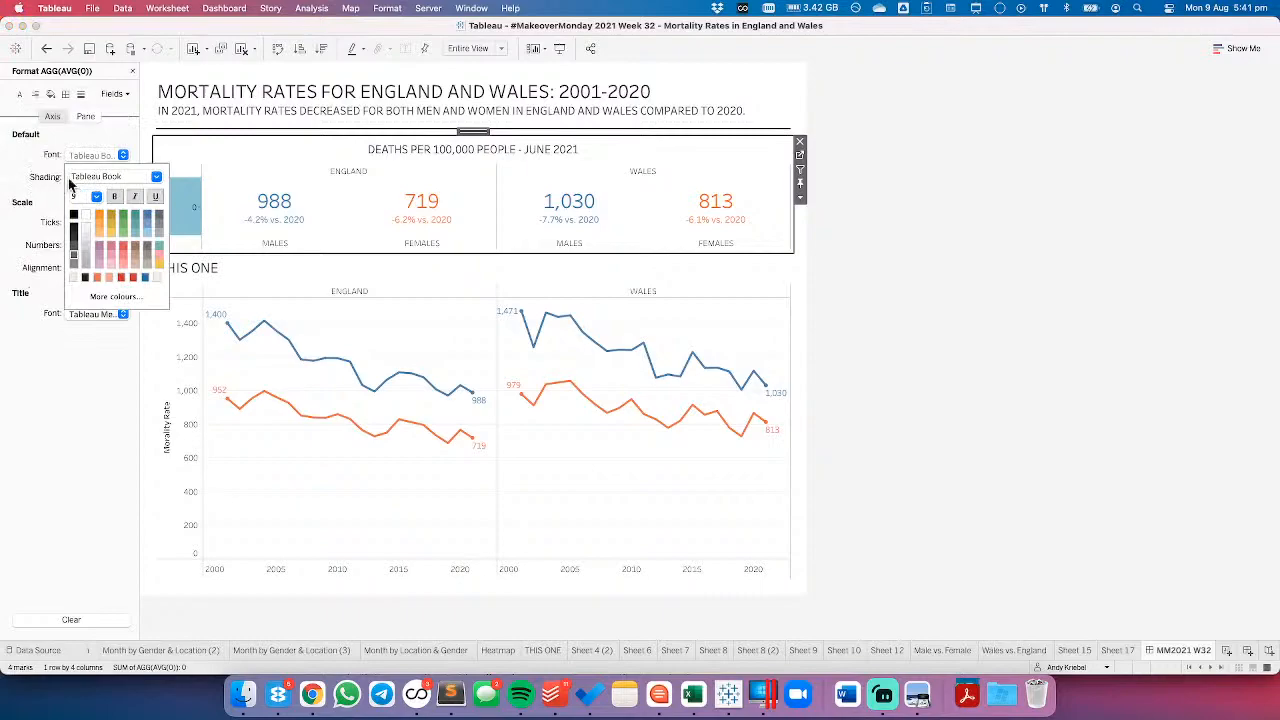
left_click(85, 215)
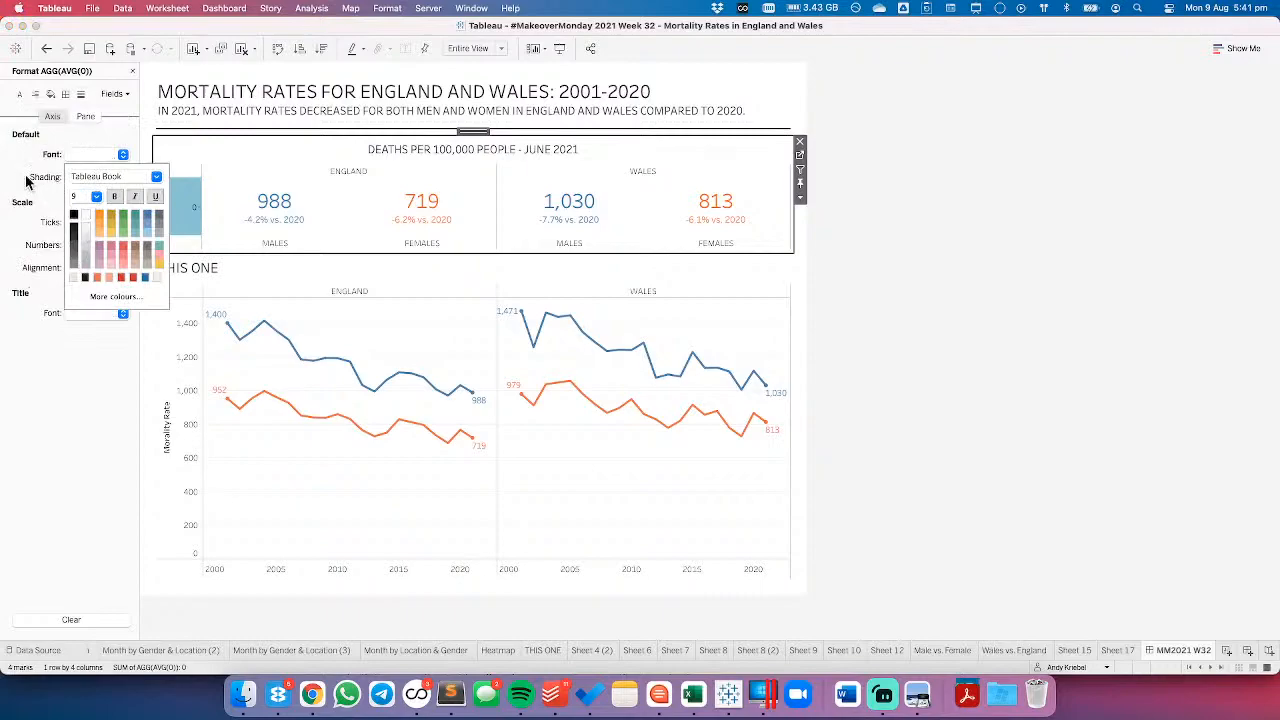
left_click(27, 179)
left_click(130, 74)
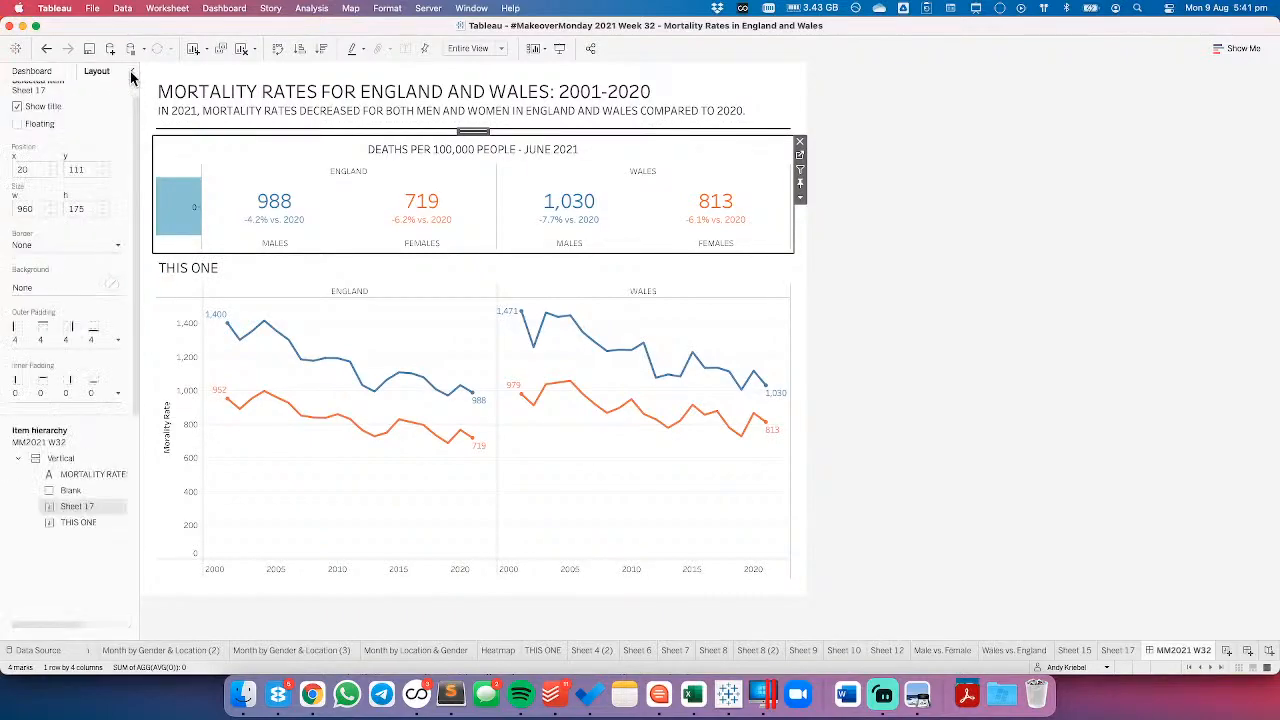
left_click(962, 340)
- Adjust the axis widths so the summary table's columns line up with the line chart below
left_click(176, 235)
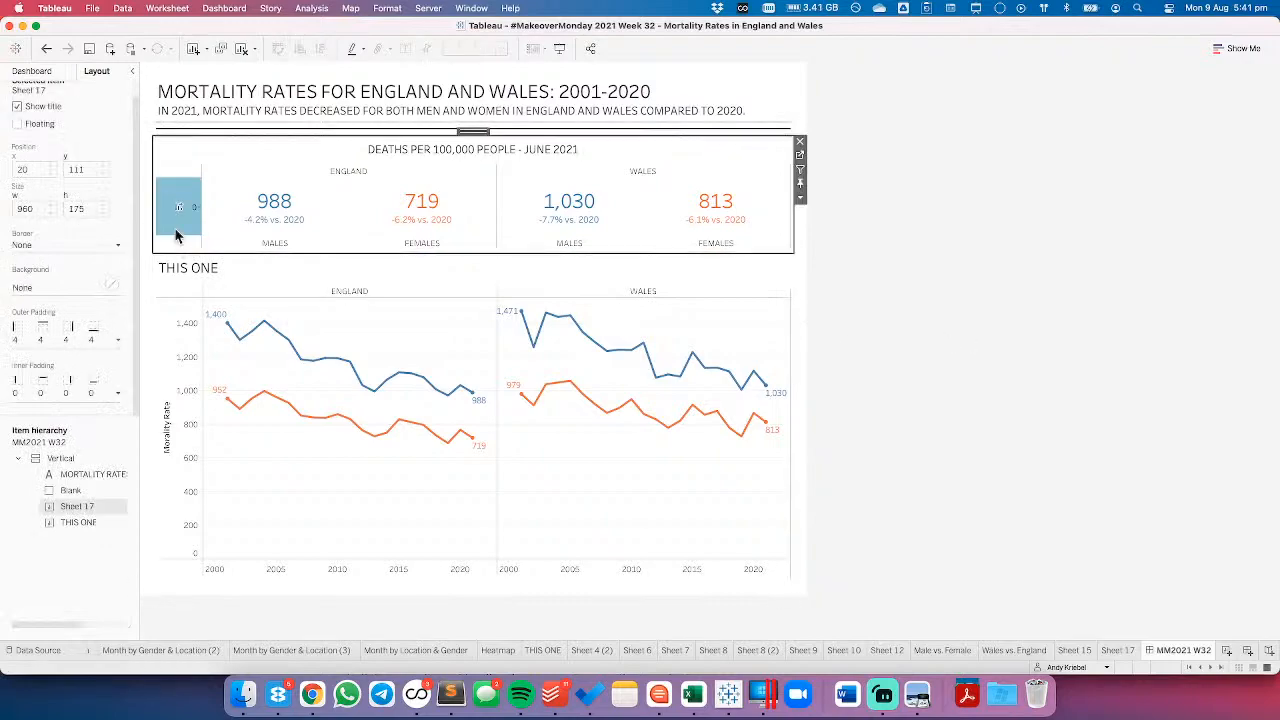
left_click_drag(200, 225, 203, 225)
left_click(201, 303)
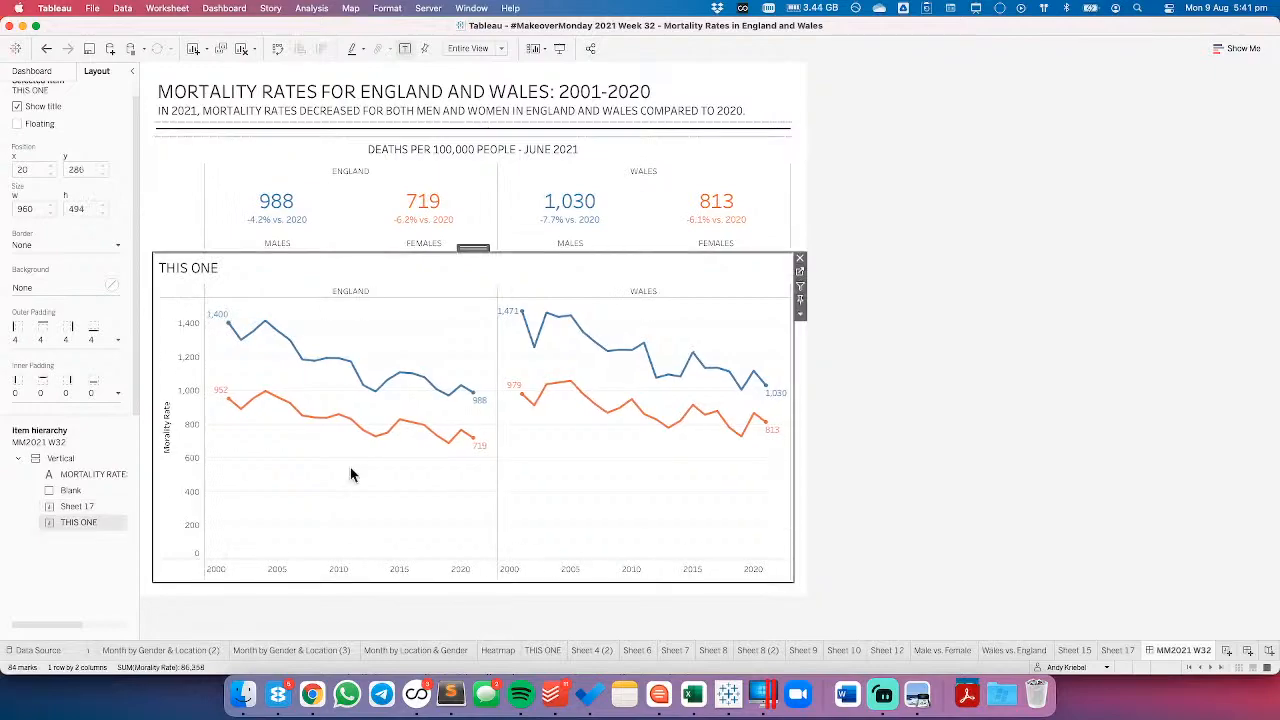
- On Sheet 17, rename the Morality Rate field as MORTALITY RATE PER 100,000
left_click(1108, 650)
left_click(55, 250)
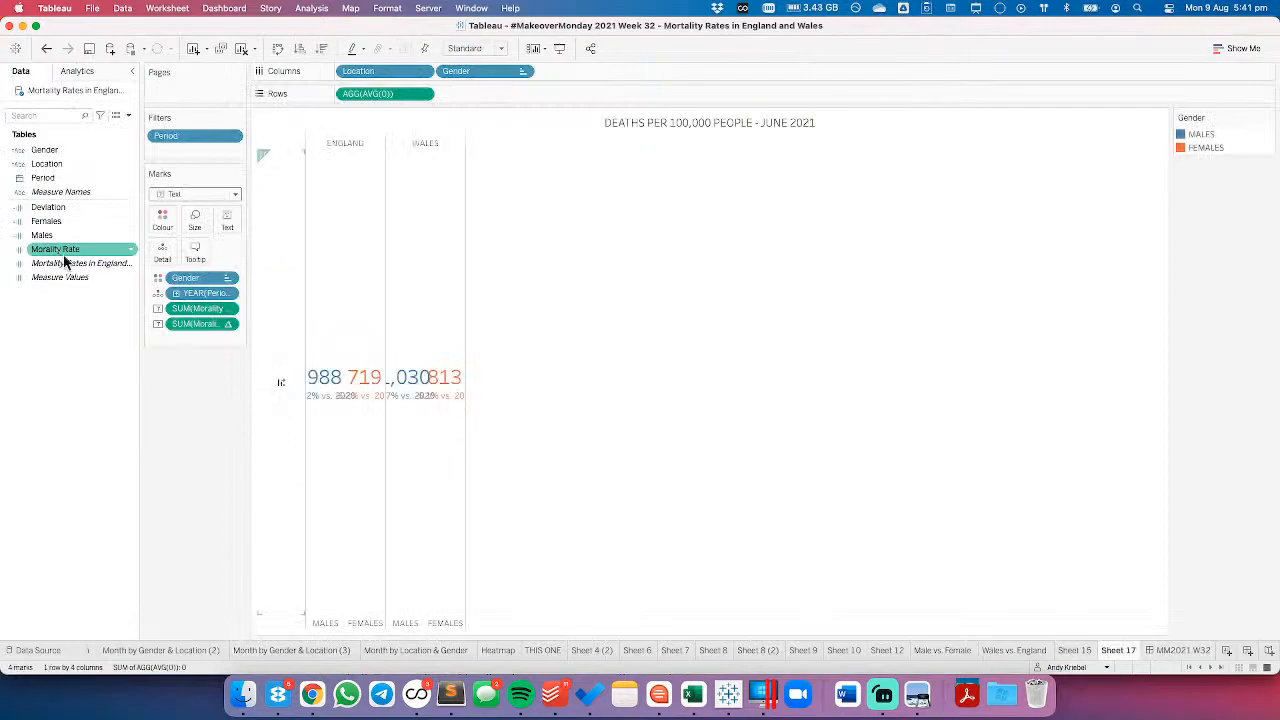
right_click(58, 250)
left_click(80, 301)
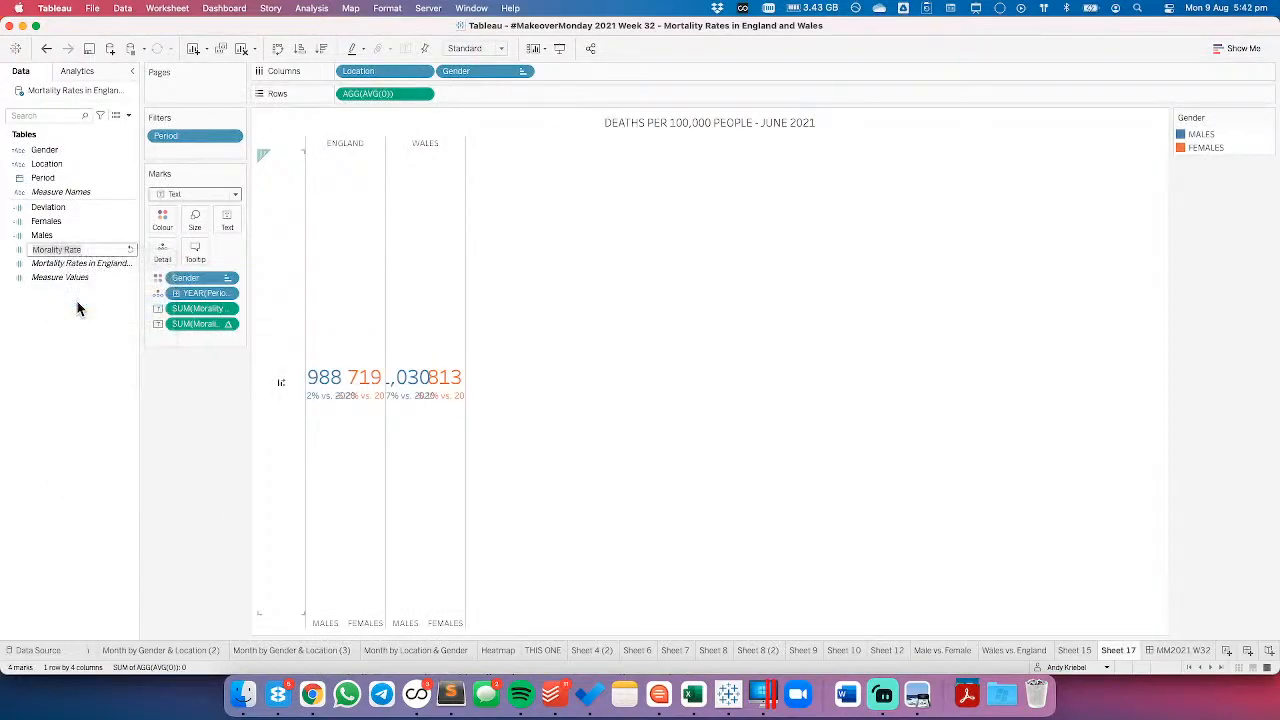
type("MORTAL")
type("ITY RATE PER 100,000")
key("Return")
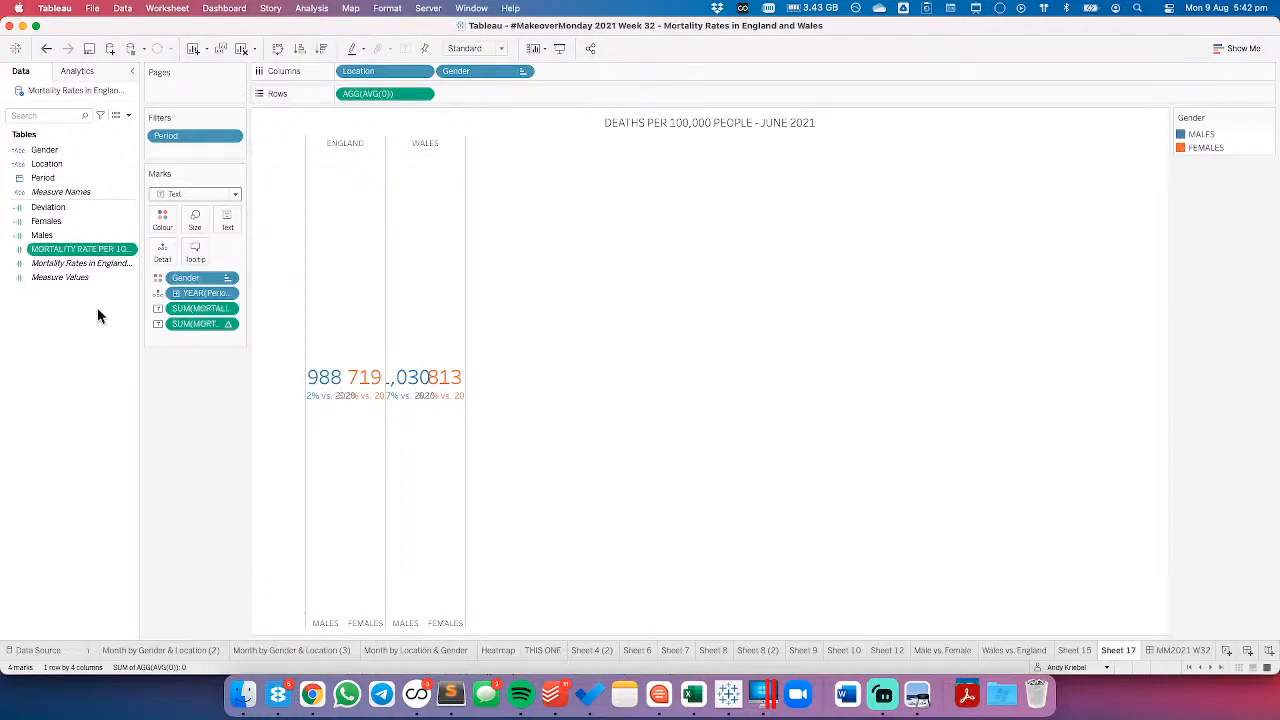
- Back on the MM2021 W32 dashboard, hide the THIS ONE title of the line chart
left_click(1180, 650)
left_click(993, 305)
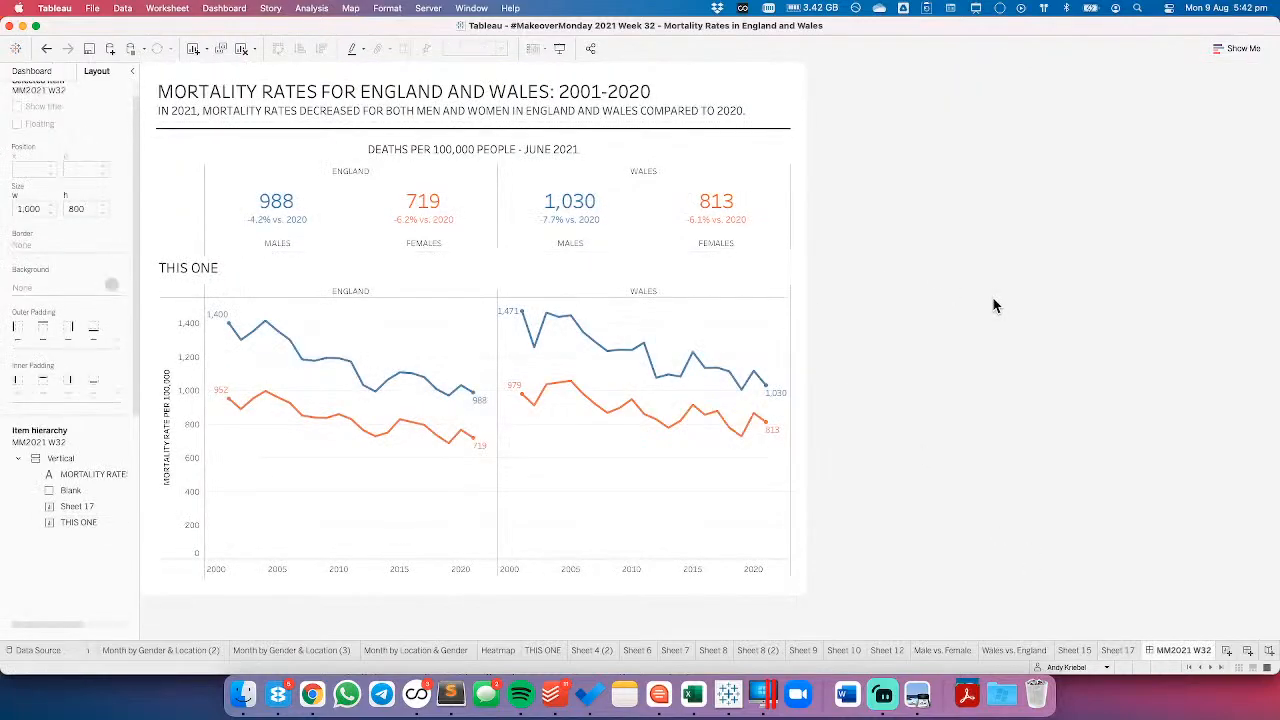
right_click(230, 292)
left_click(404, 328)
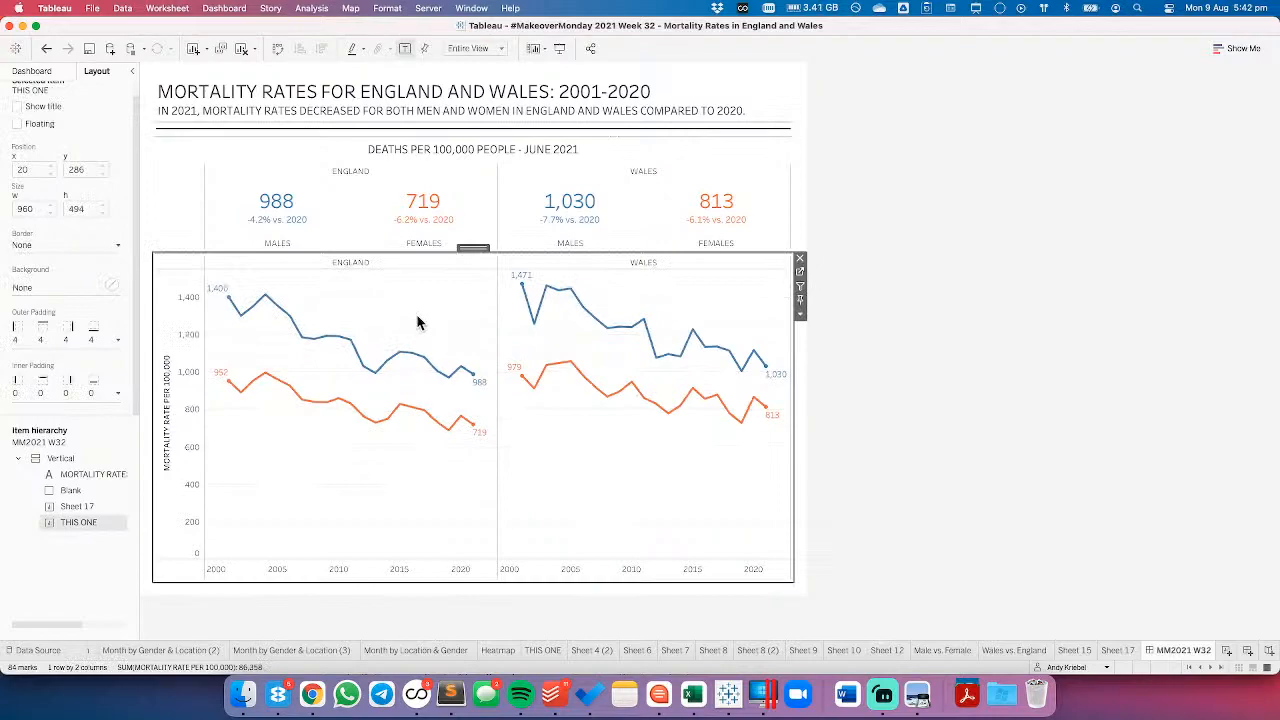
left_click(1033, 318)
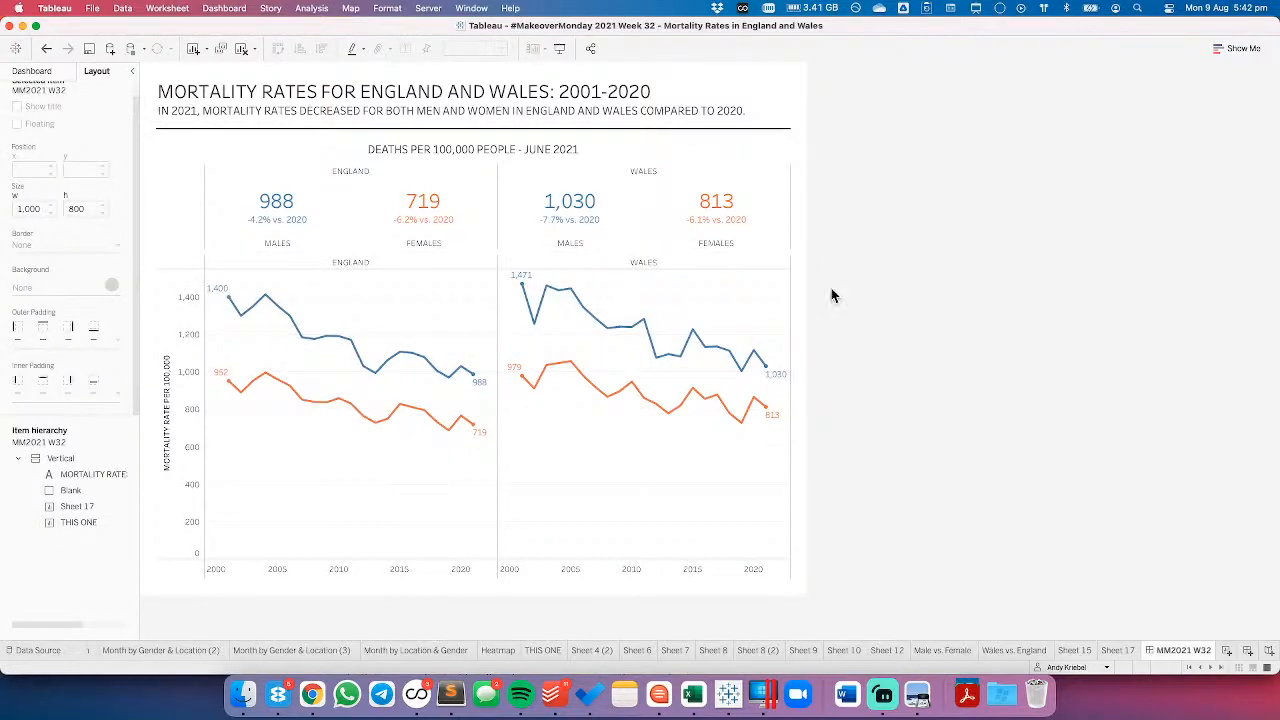
right_click(352, 172)
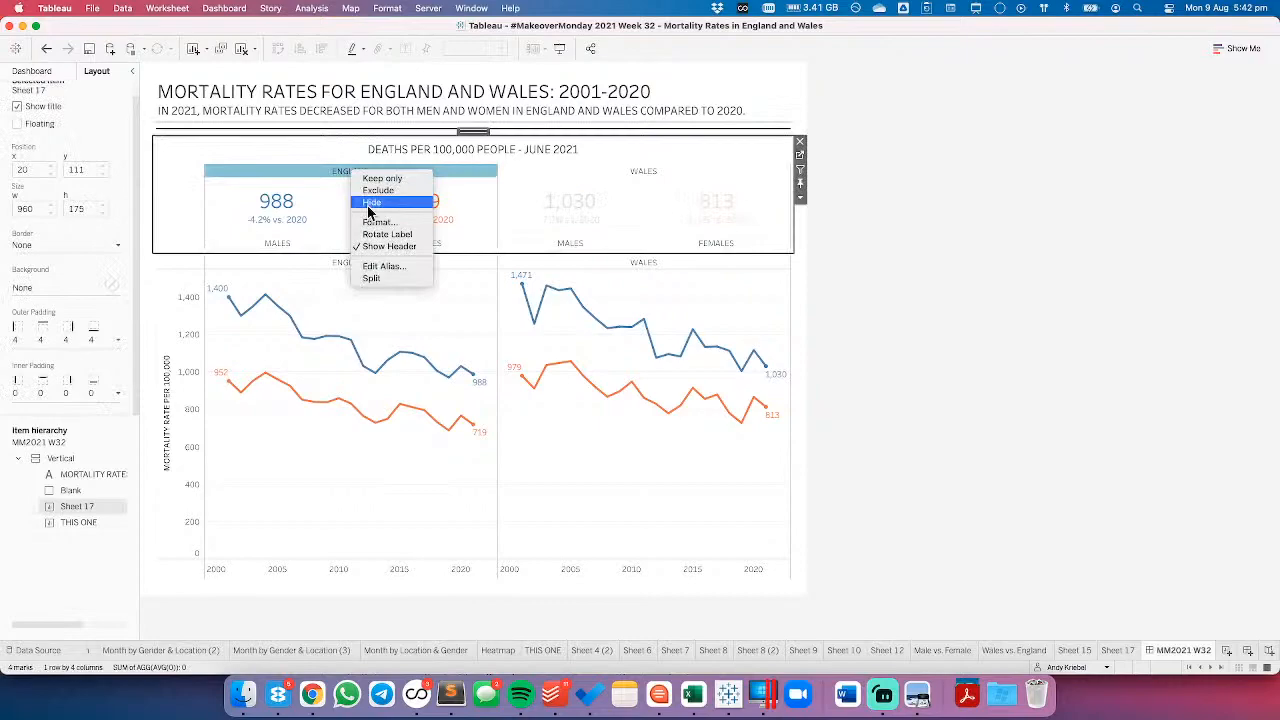
left_click(369, 203)
left_click(48, 47)
right_click(351, 172)
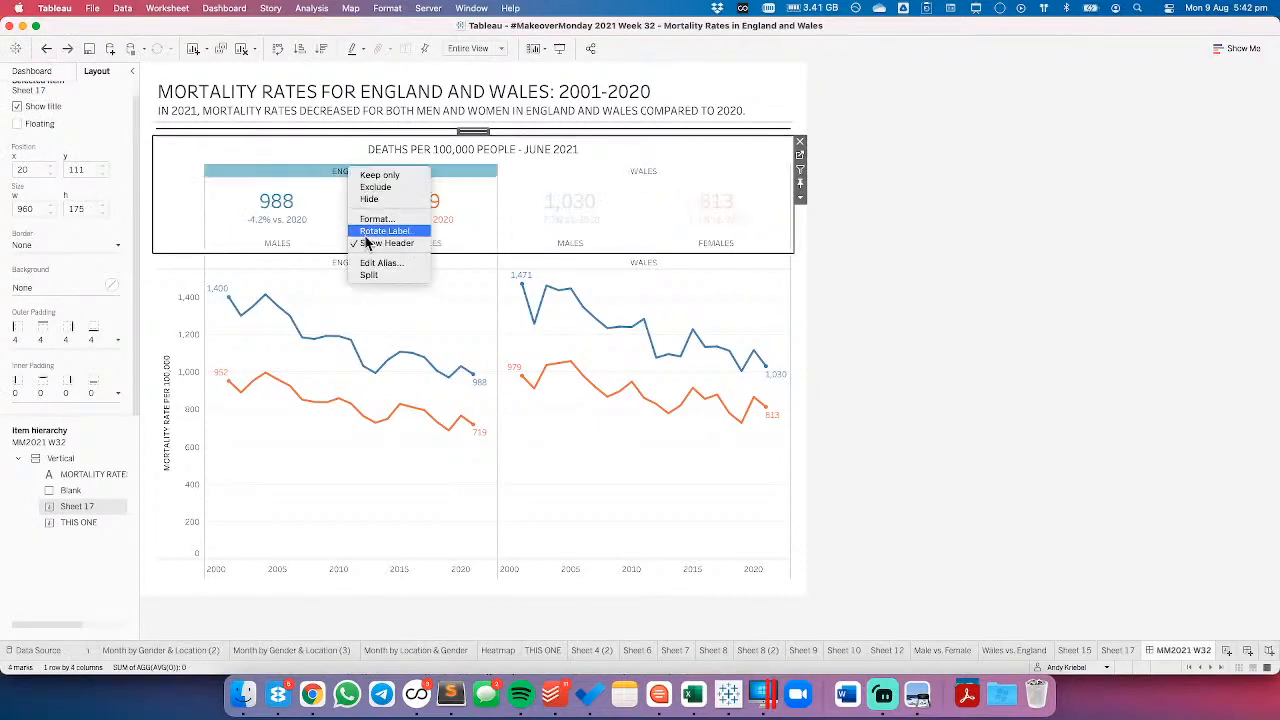
left_click(366, 233)
key("super+z")
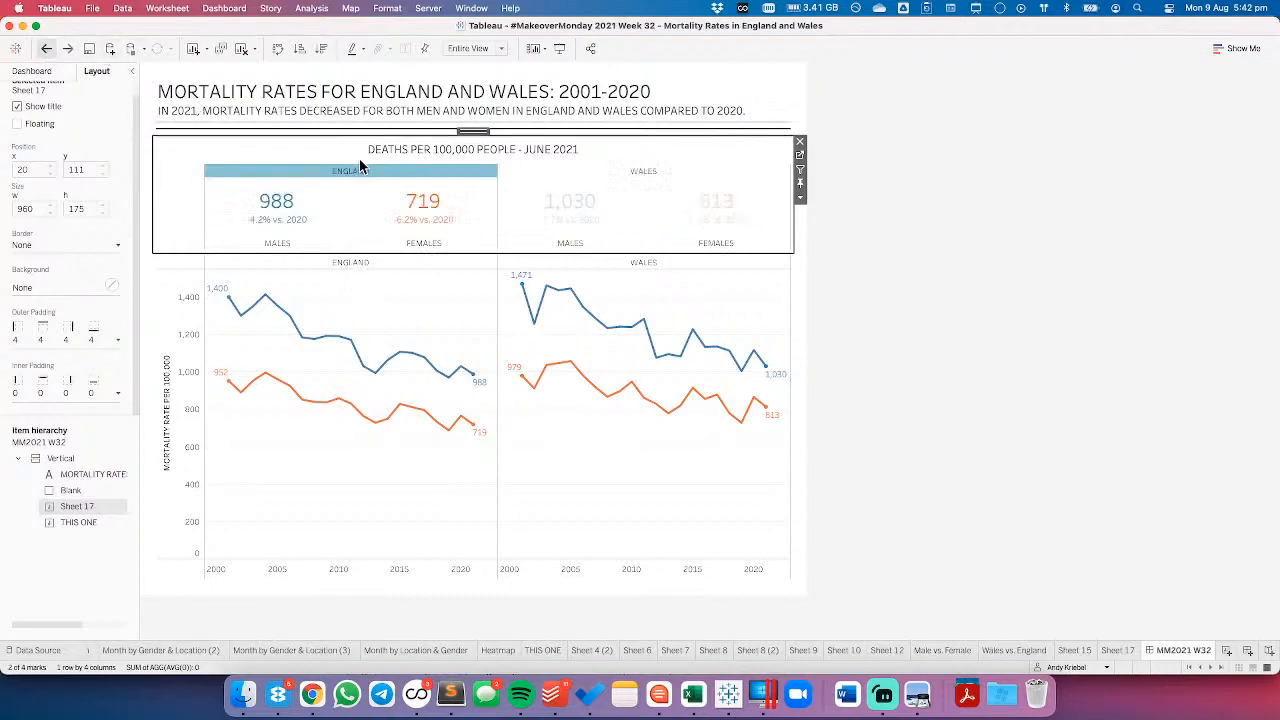
- Hide the England and Wales header row in the summary table and clear the selection highlight
right_click(356, 172)
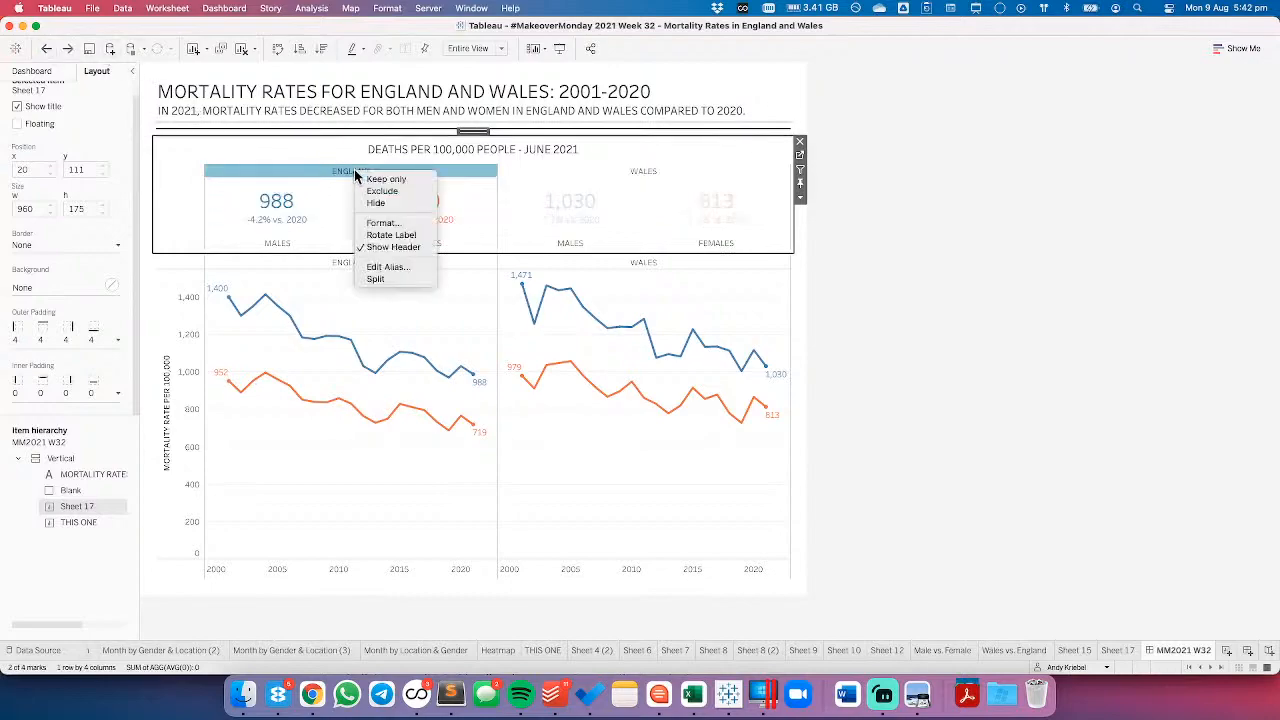
left_click(380, 248)
left_click(1022, 284)
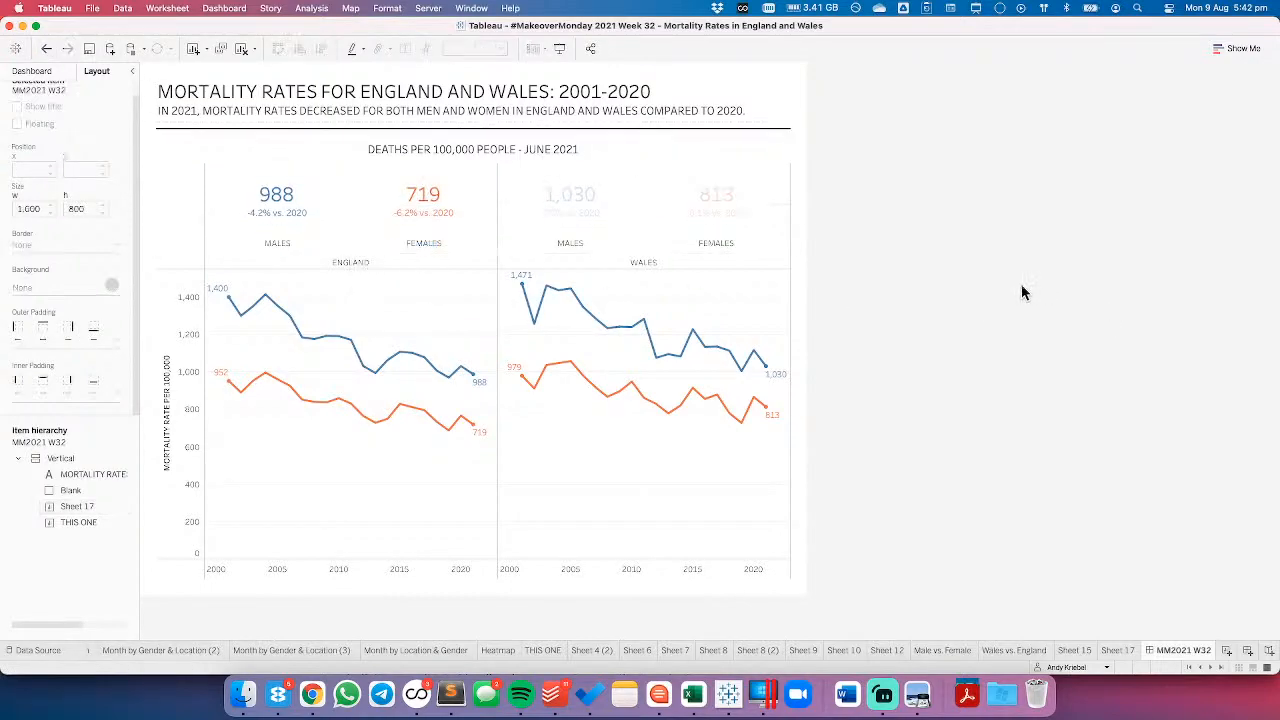
left_click(601, 215)
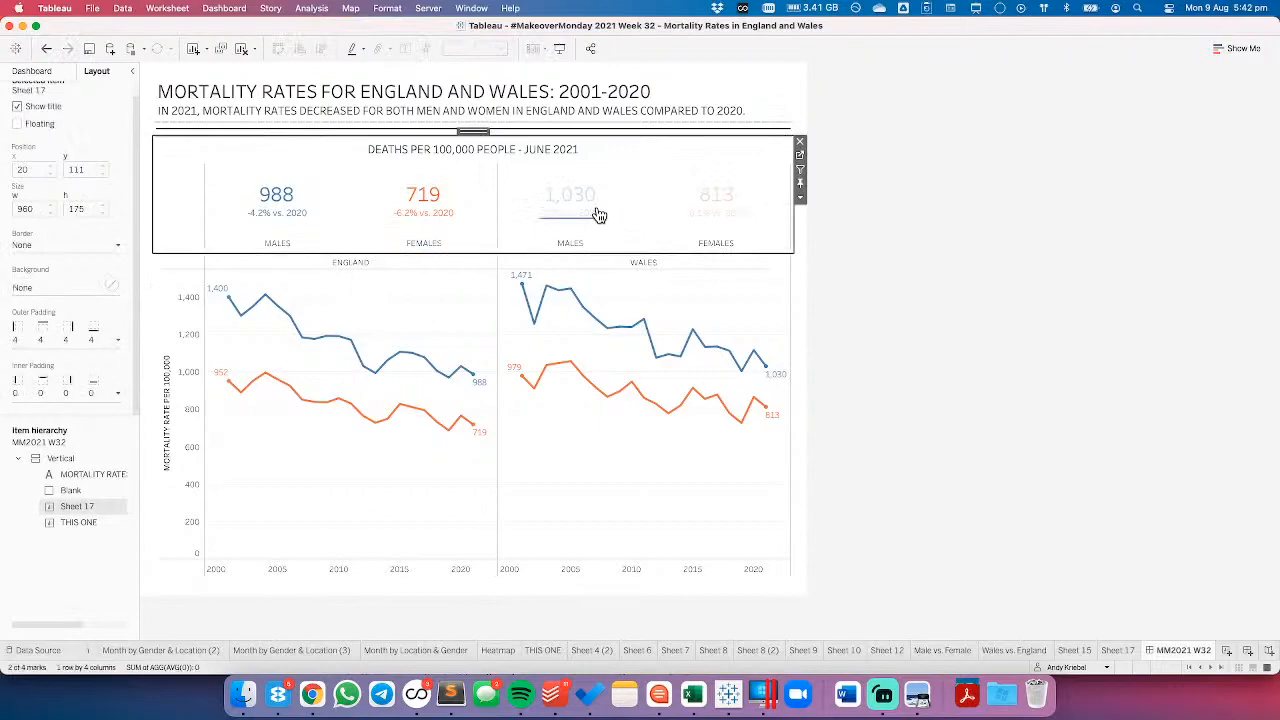
left_click(1078, 343)
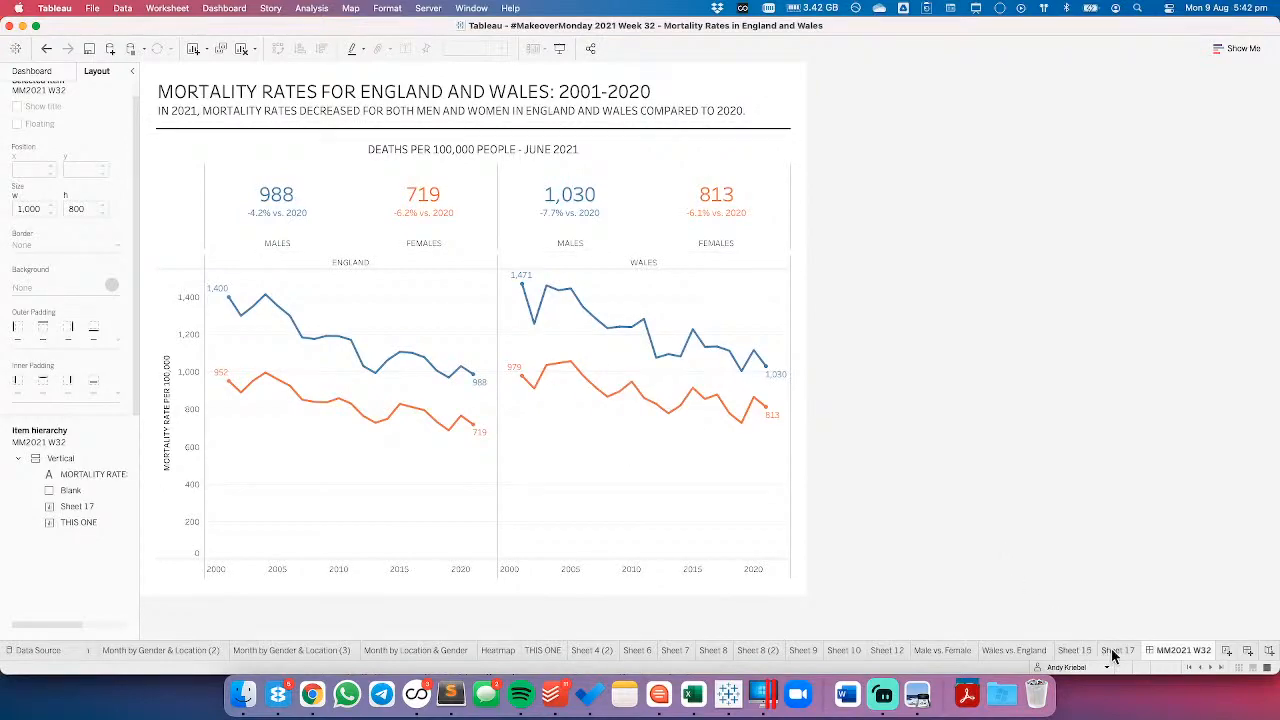
- In the dashboard's heading text, make the word MEN in the subtitle bold and colour it orange
double_click(556, 112)
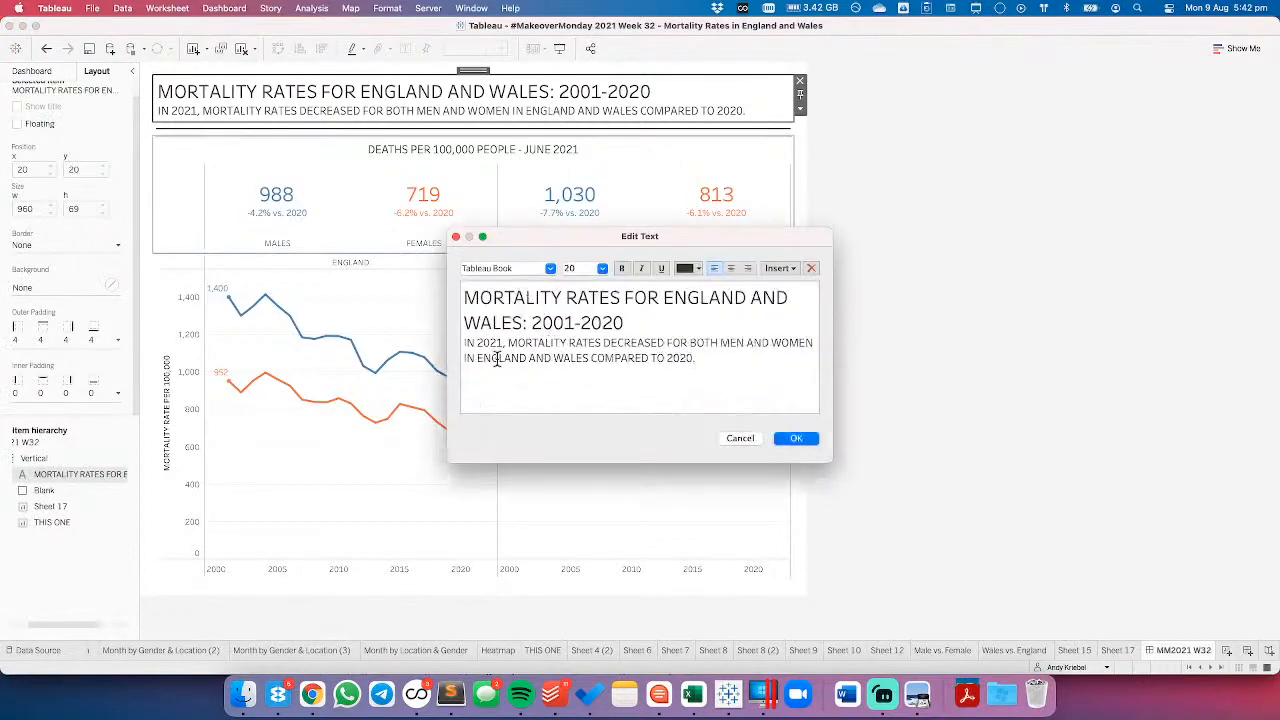
double_click(733, 343)
left_click(621, 269)
left_click(686, 269)
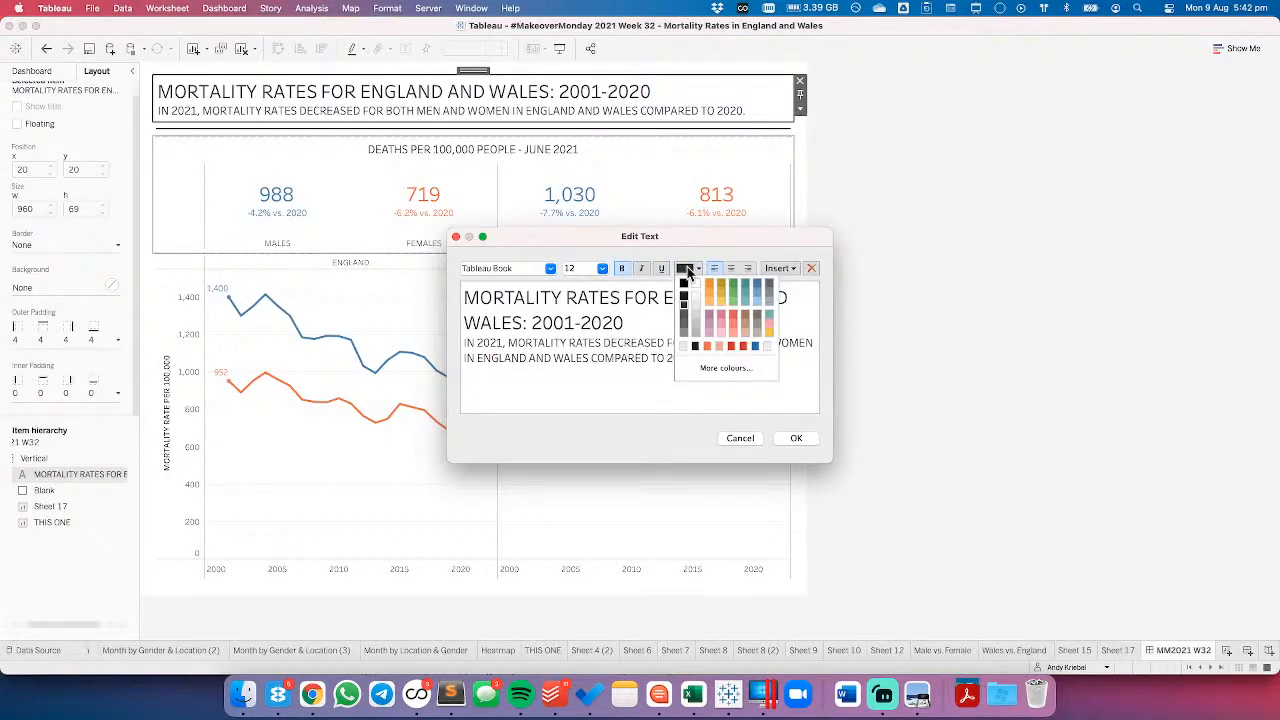
left_click(707, 346)
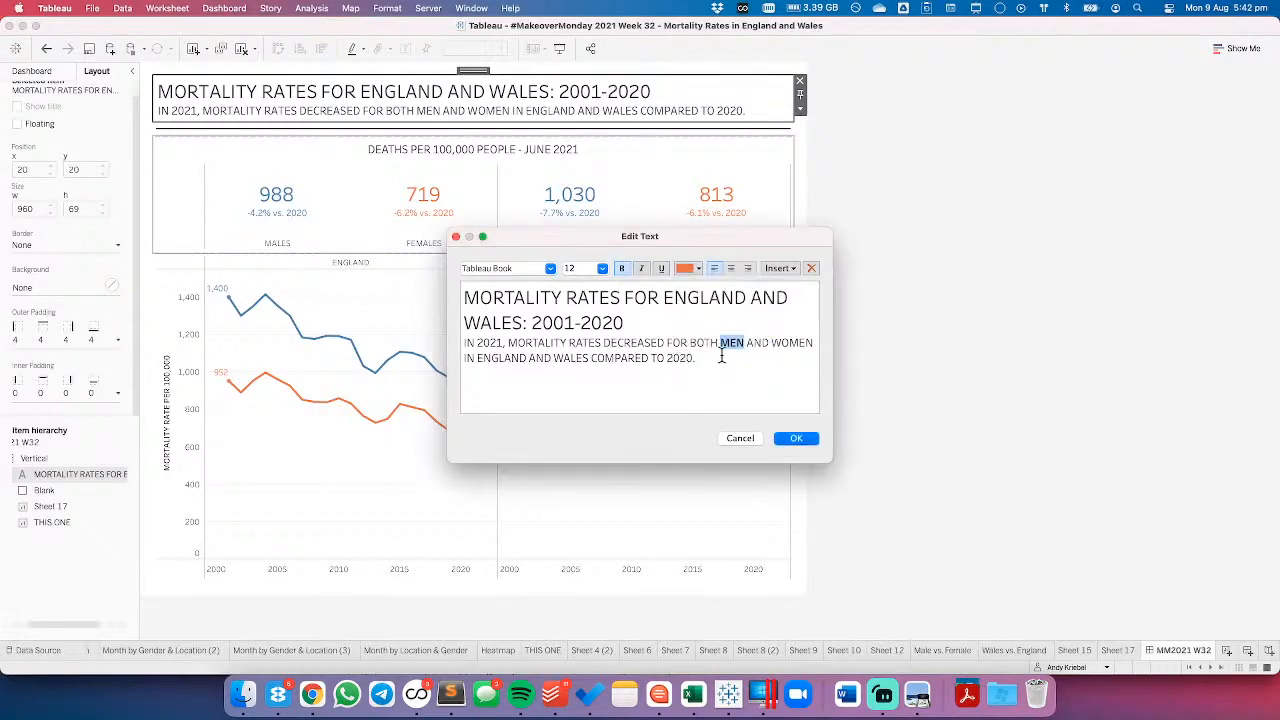
- Make WOMEN in the subtitle bold orange, recolour MEN blue, and apply the text changes
double_click(785, 343)
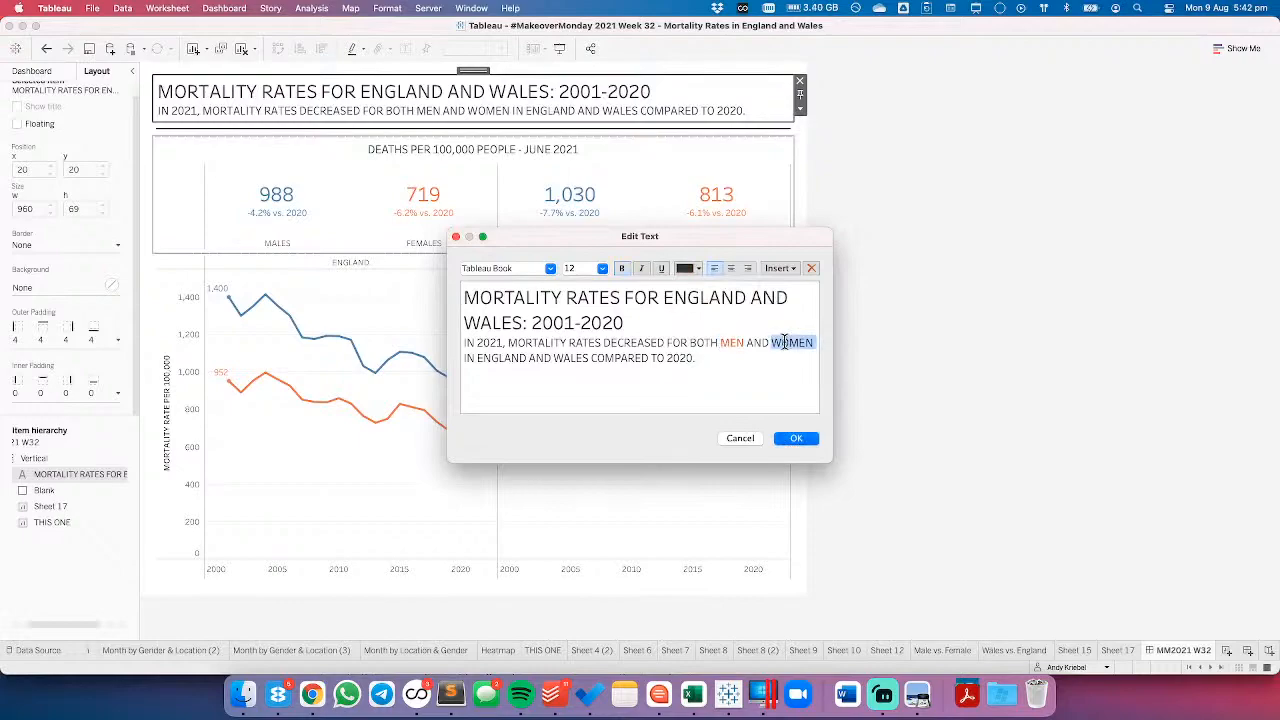
left_click(687, 270)
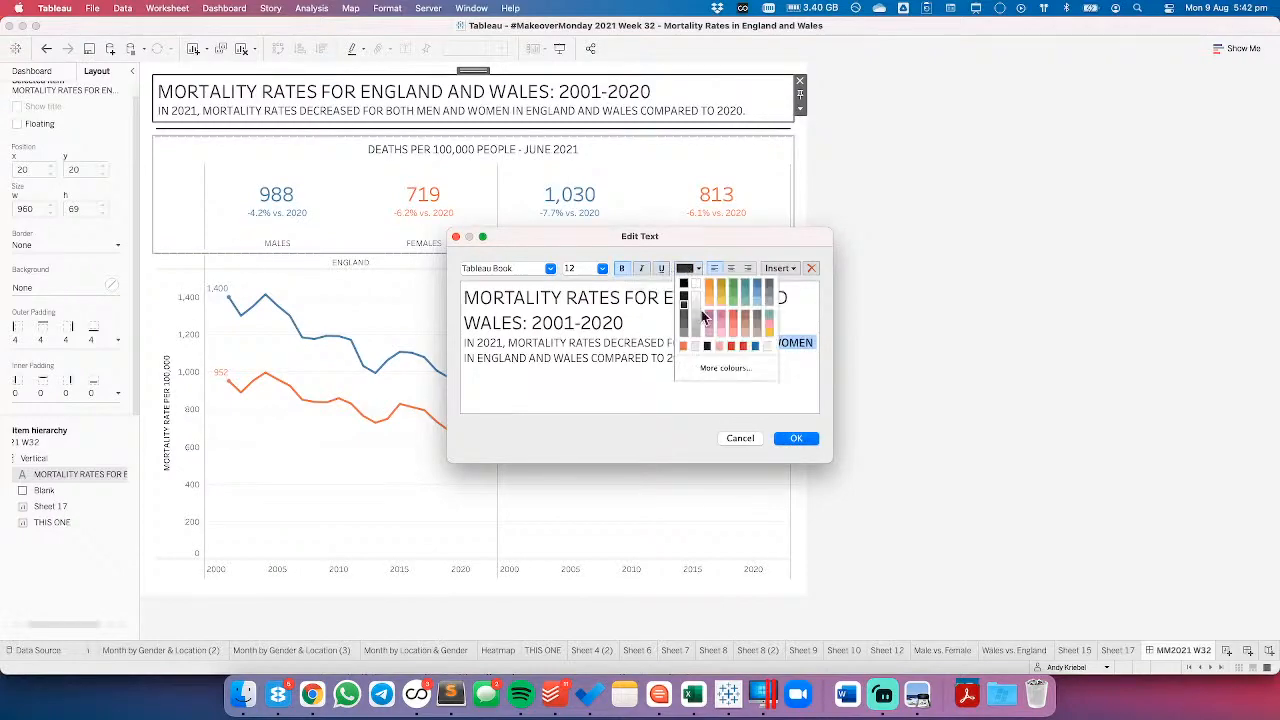
left_click(683, 346)
double_click(735, 343)
left_click(685, 268)
left_click(755, 346)
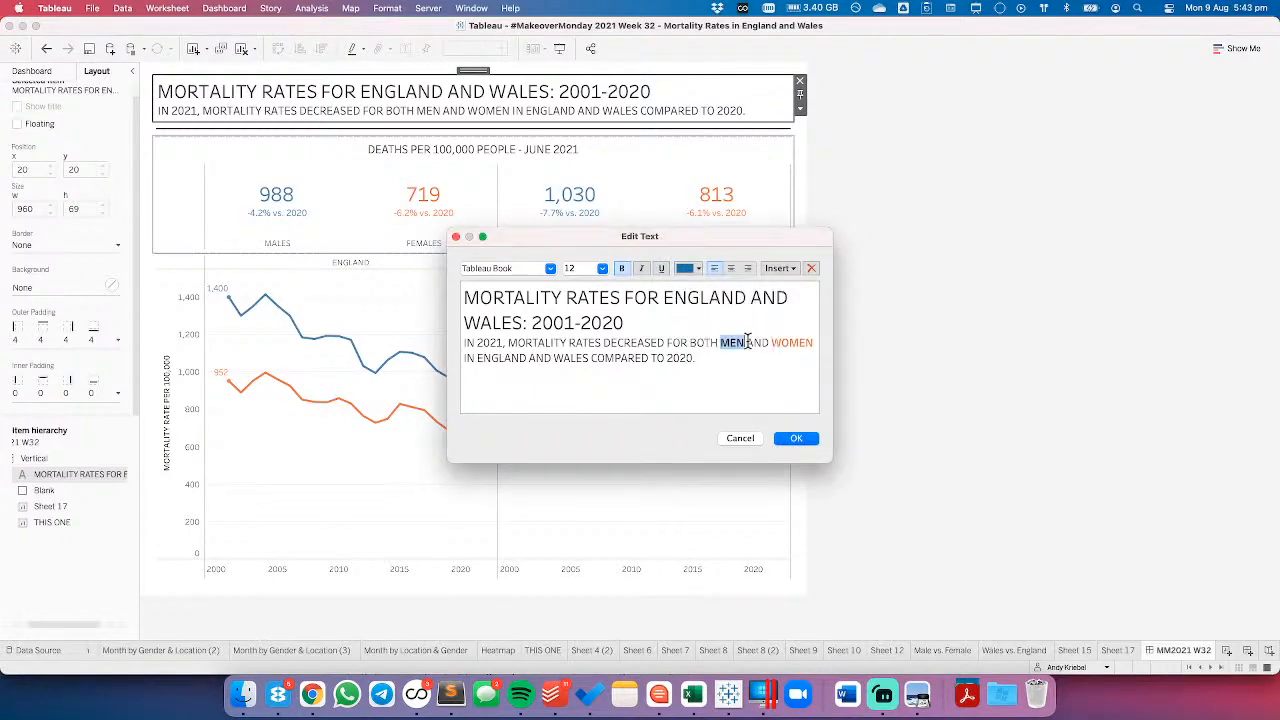
left_click(799, 438)
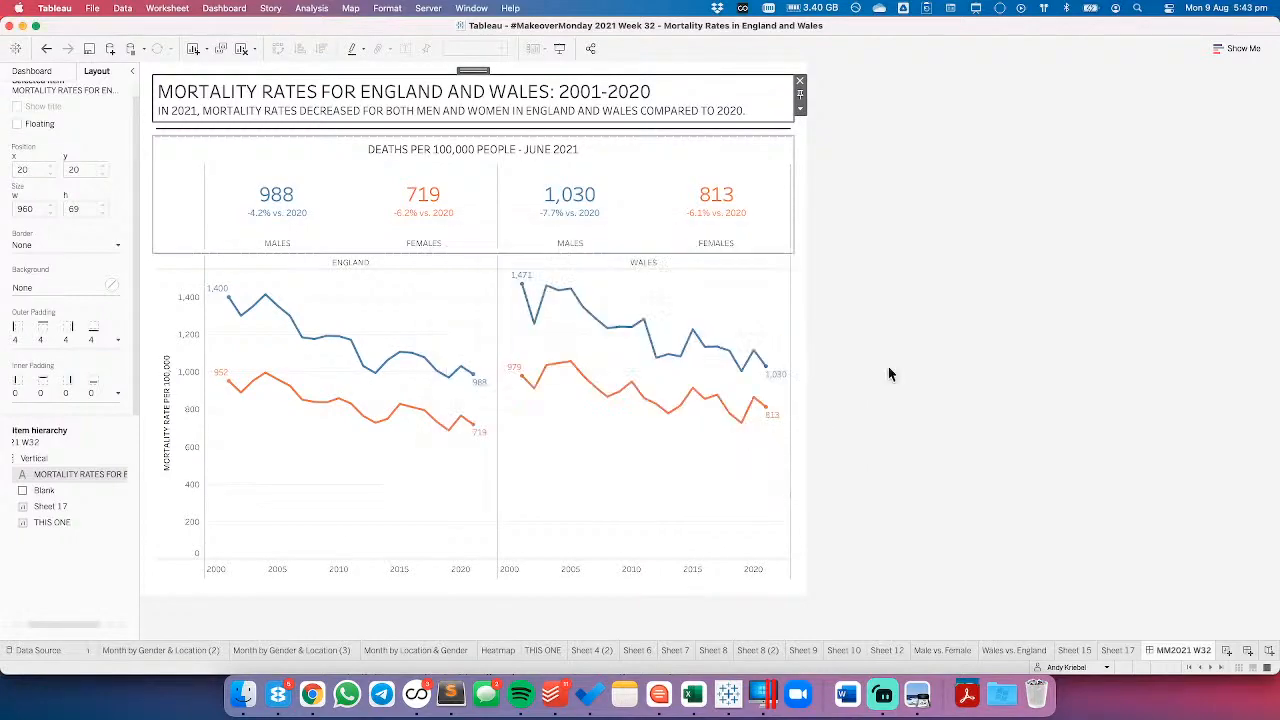
left_click(933, 338)
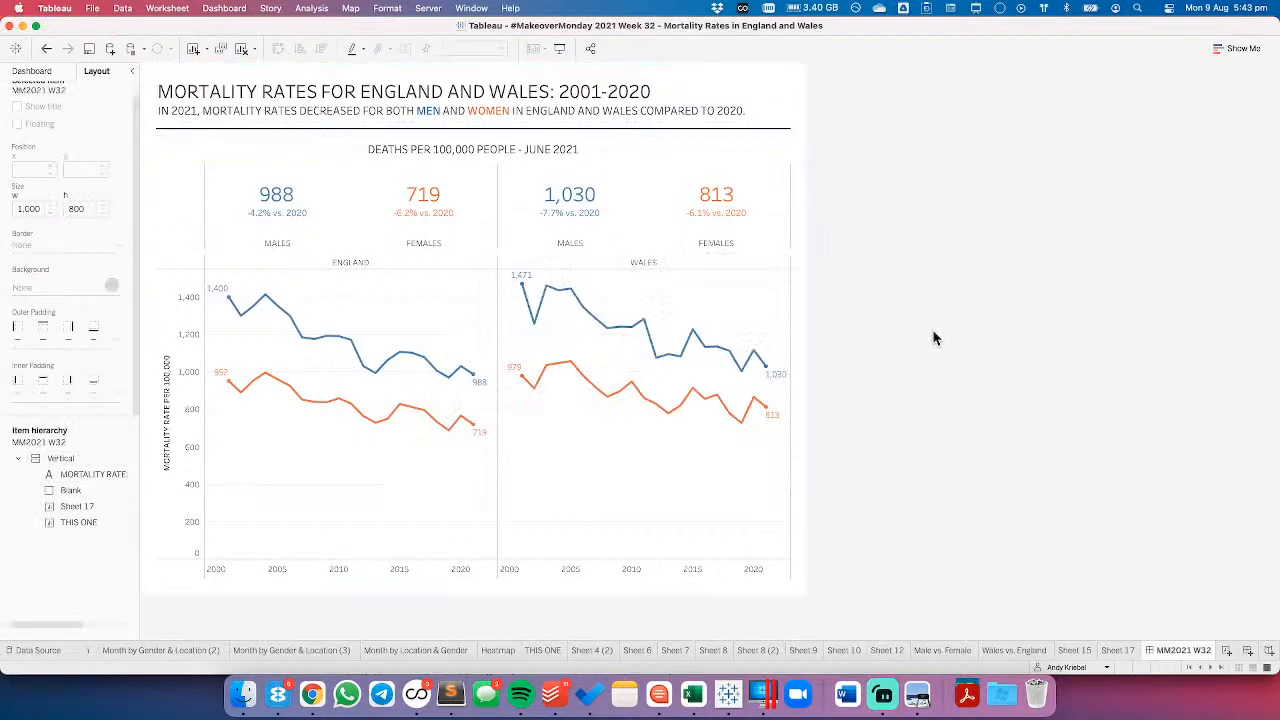
- In Sheet 17's advanced table layout options, turn off showing the innermost level at the bottom of the view, and return to the MM2021 W32 dashboard
left_click(700, 150)
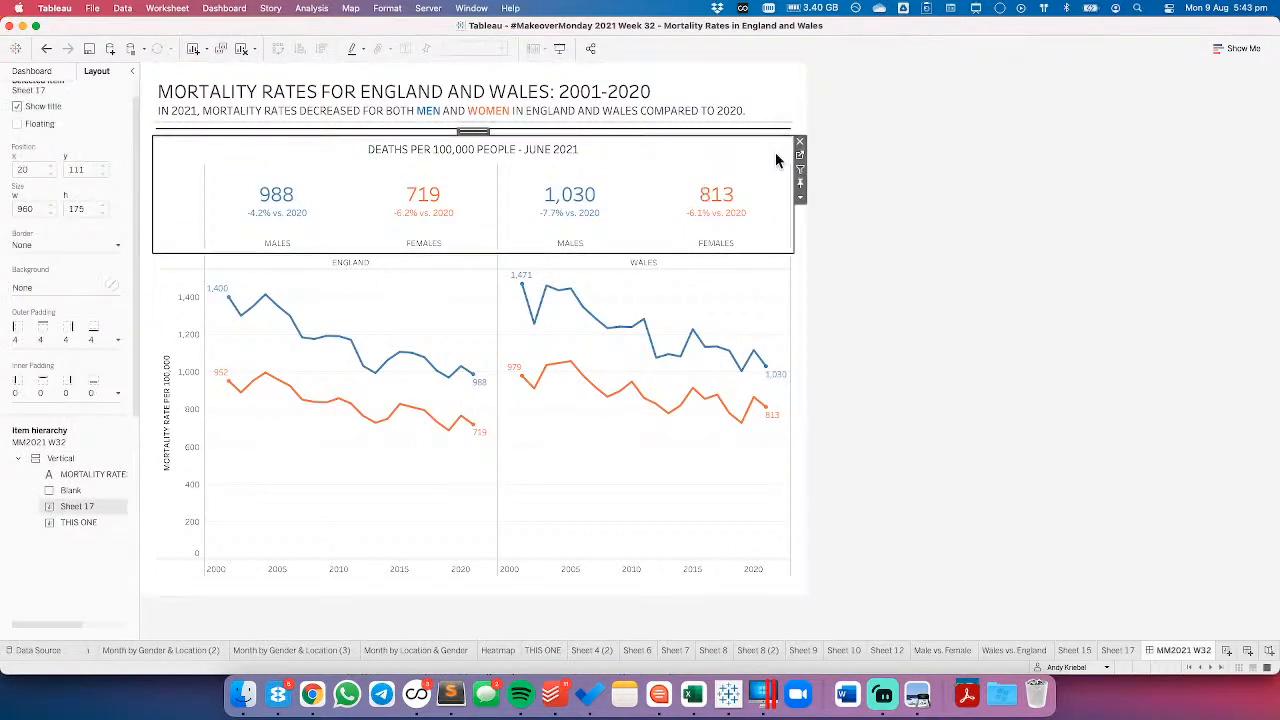
left_click(800, 157)
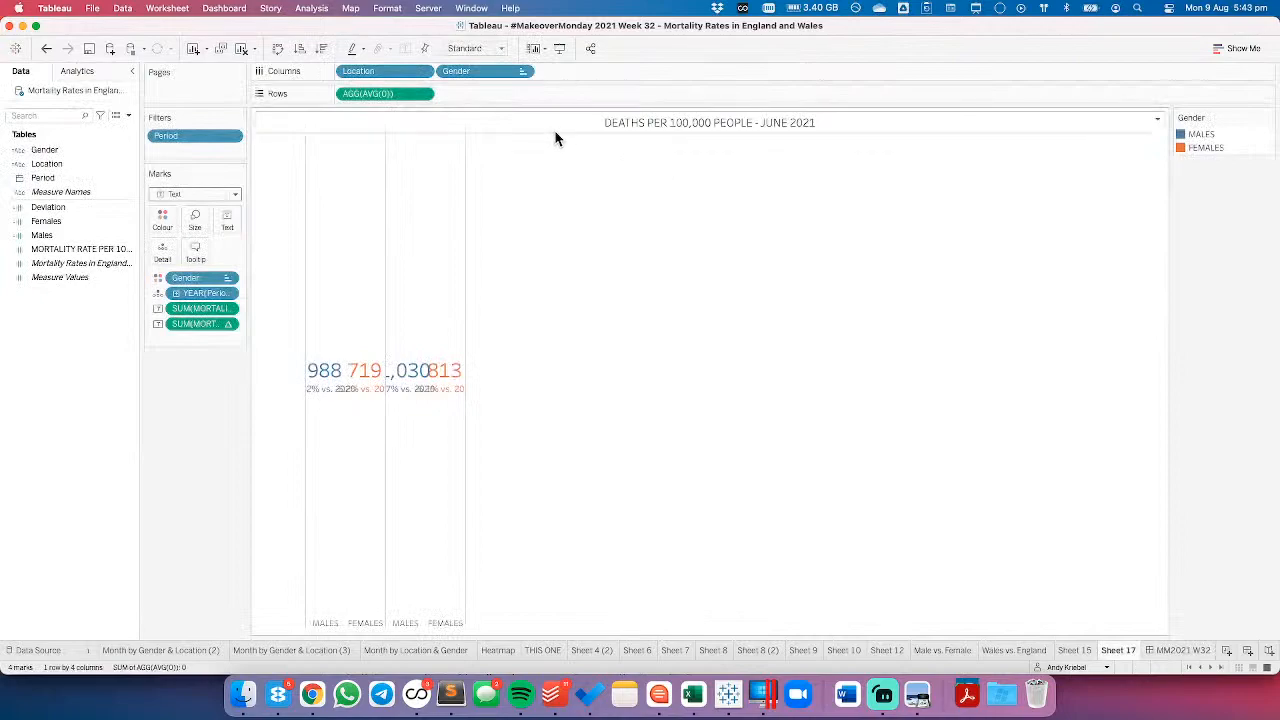
left_click(312, 9)
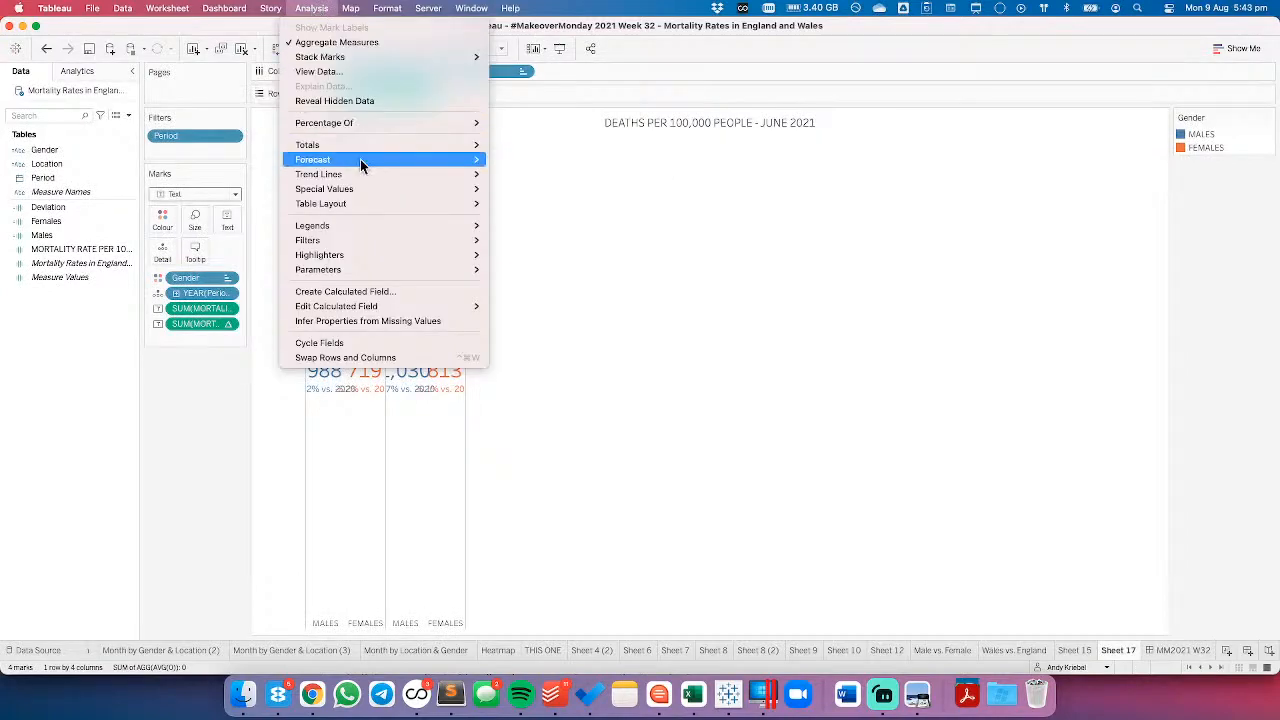
left_click(768, 232)
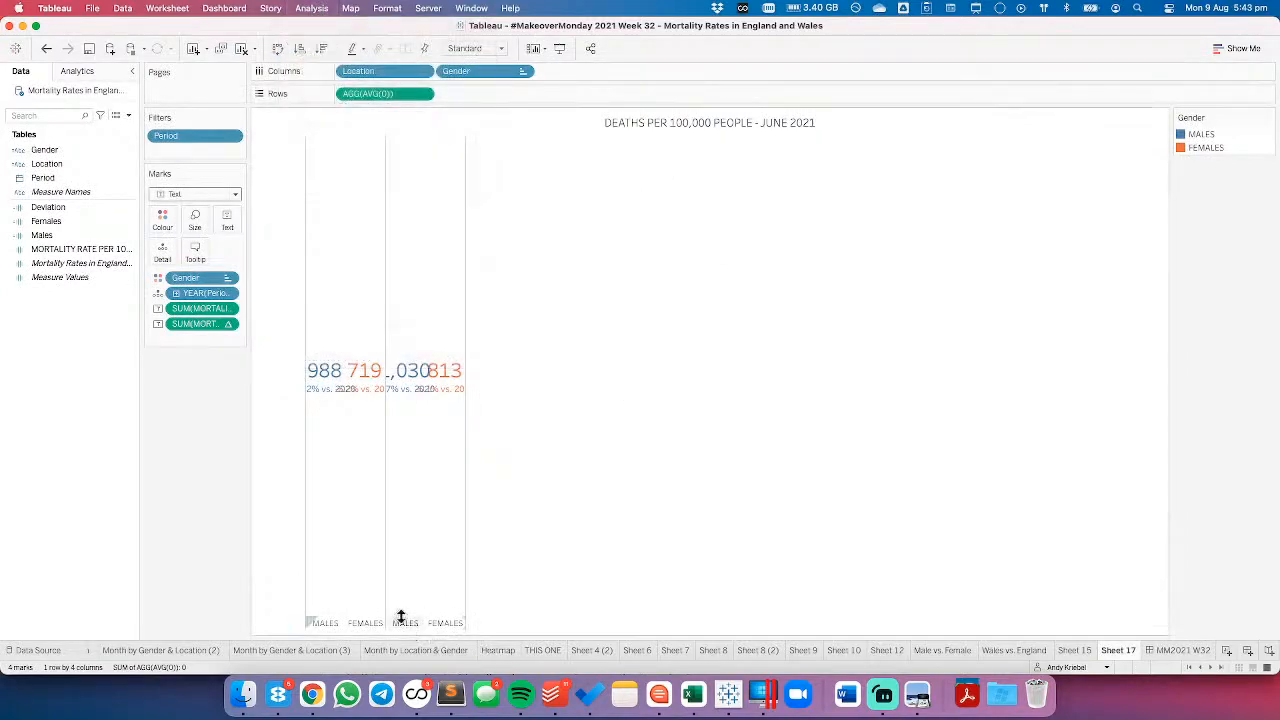
left_click(318, 10)
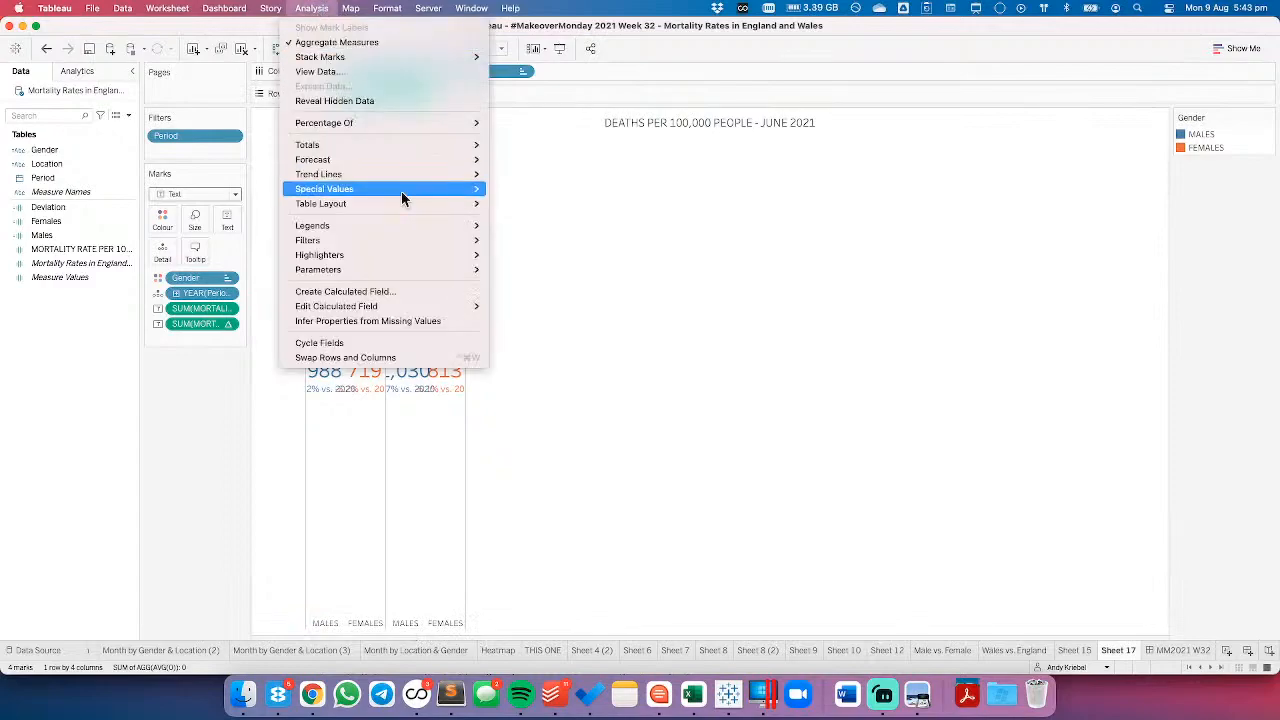
mouse_move(401, 204)
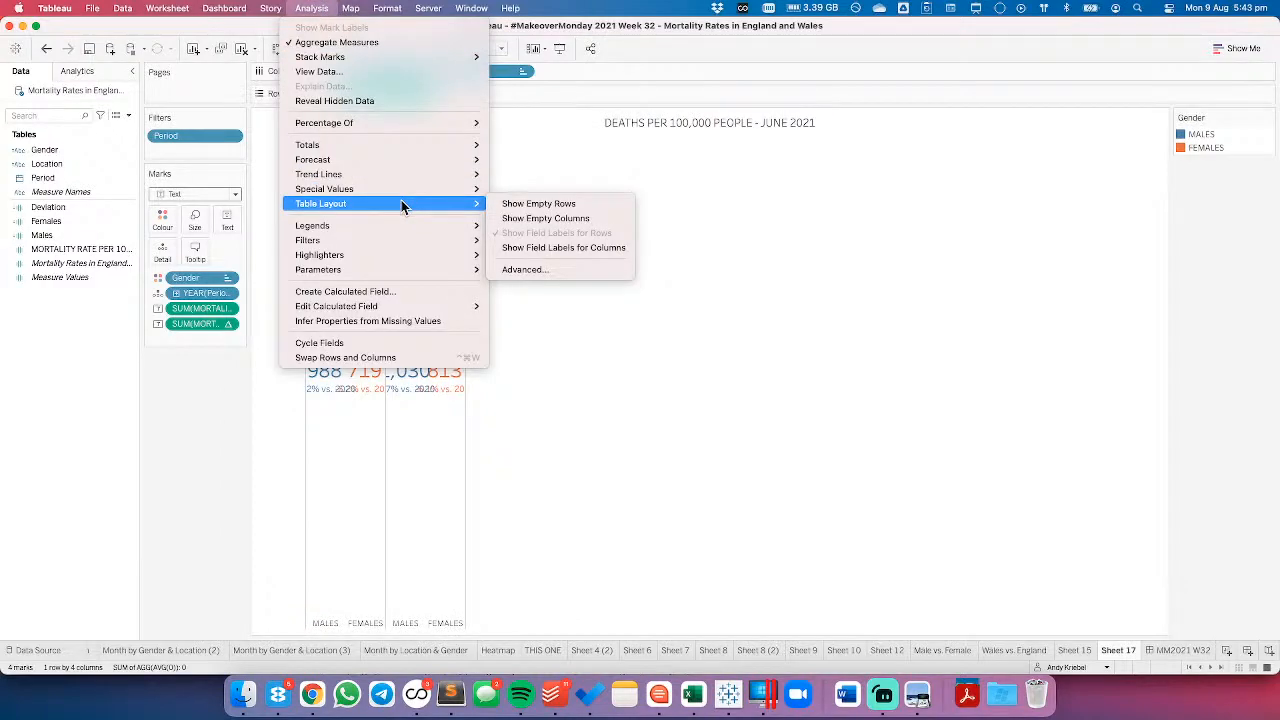
left_click(540, 270)
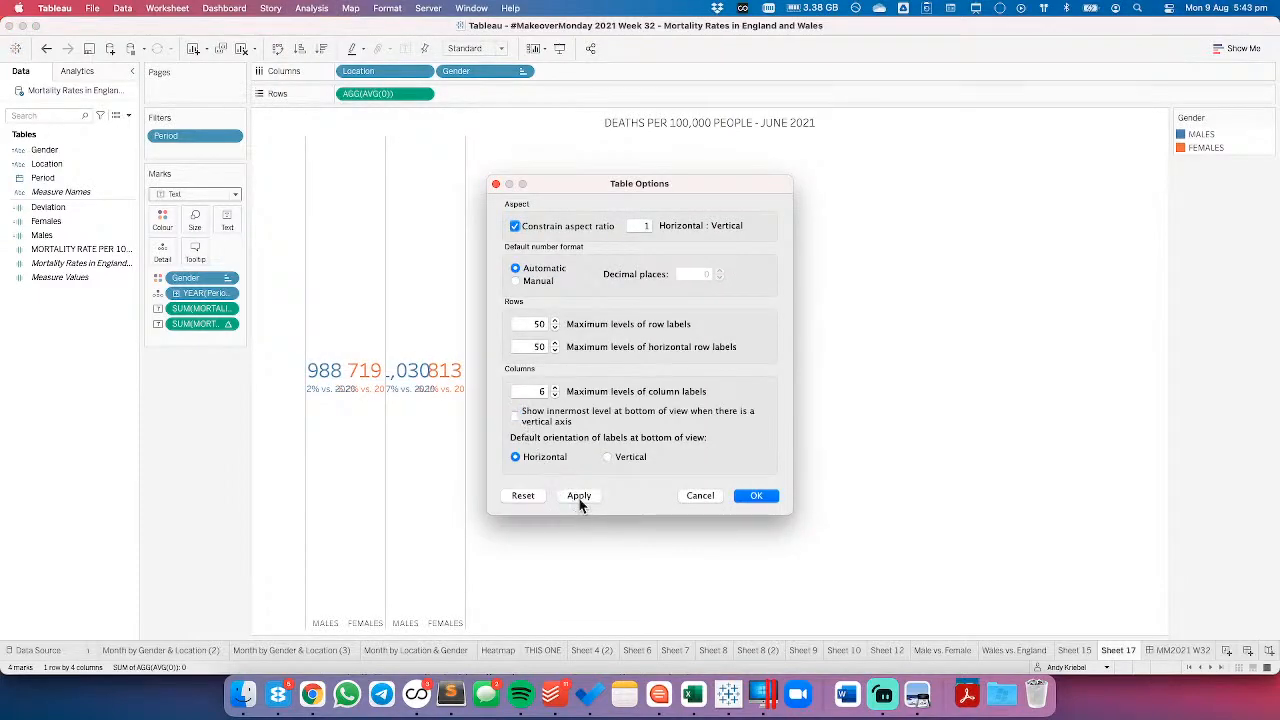
left_click(579, 496)
left_click(756, 496)
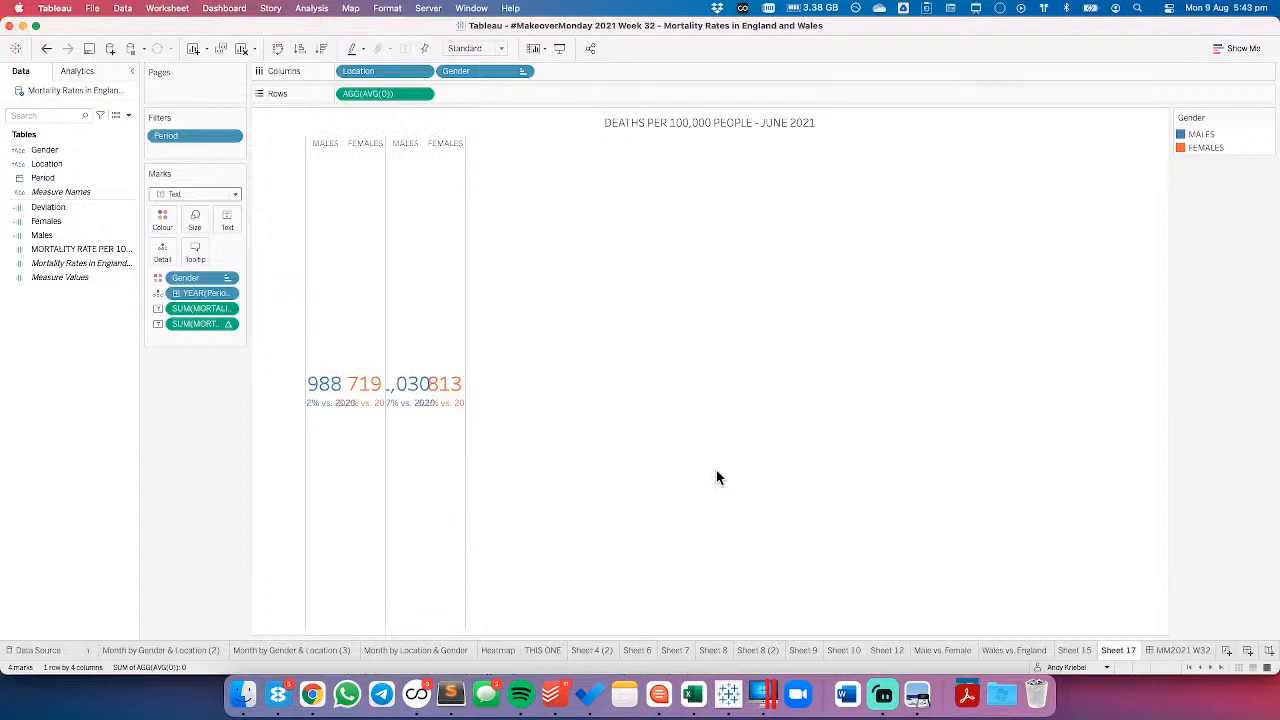
left_click(1180, 650)
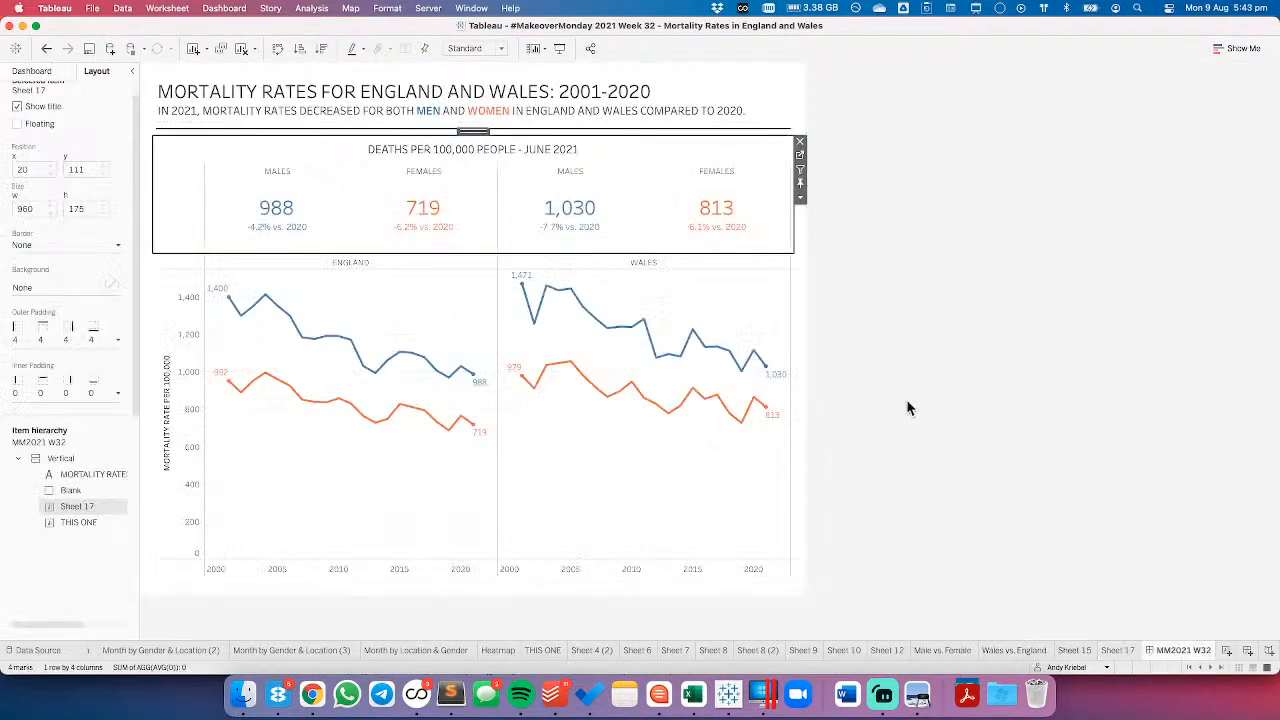
left_click(1017, 403)
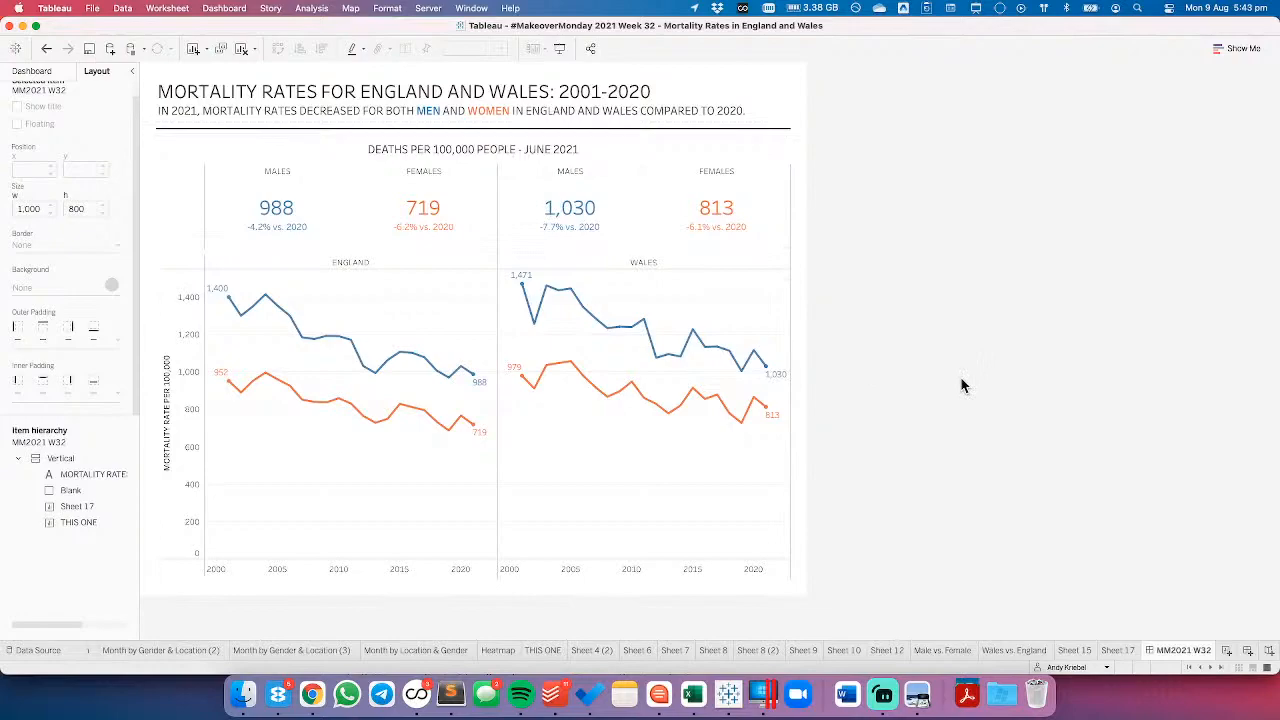
- Format the summary table's title "DEATHS PER 100,000 PEOPLE - JUNE 2021" as bold at size 14
double_click(514, 150)
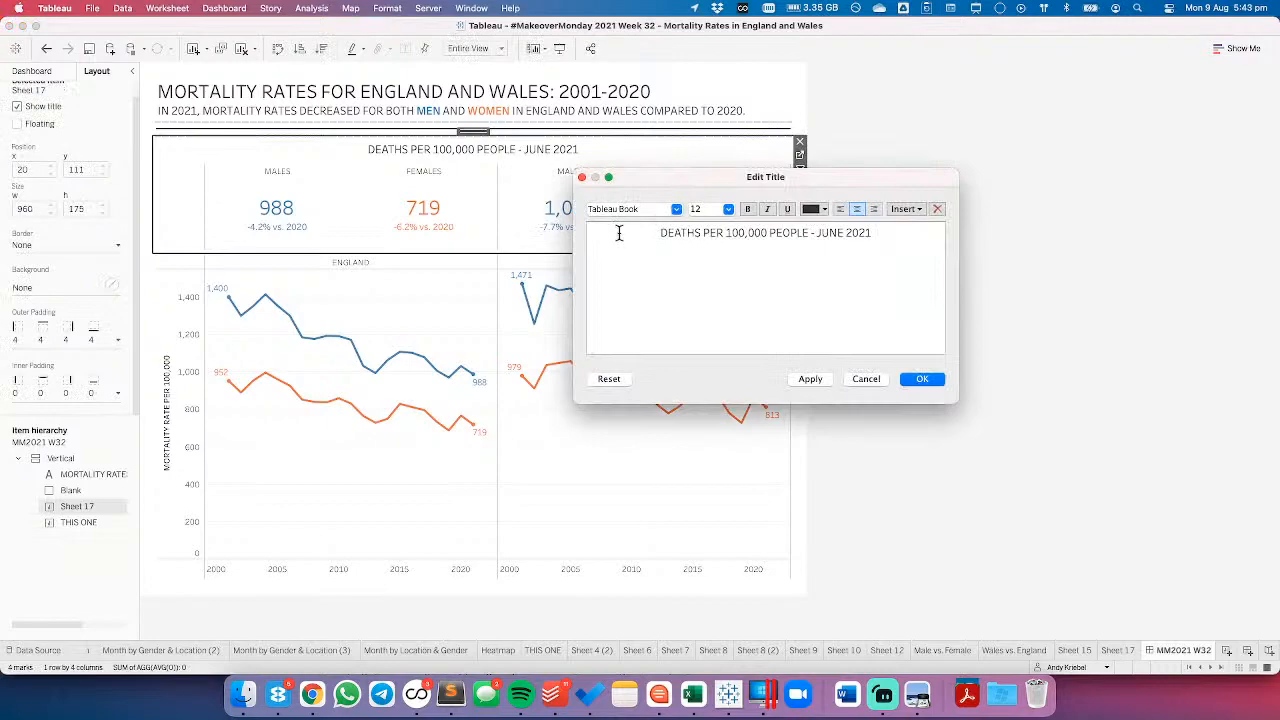
triple_click(619, 232)
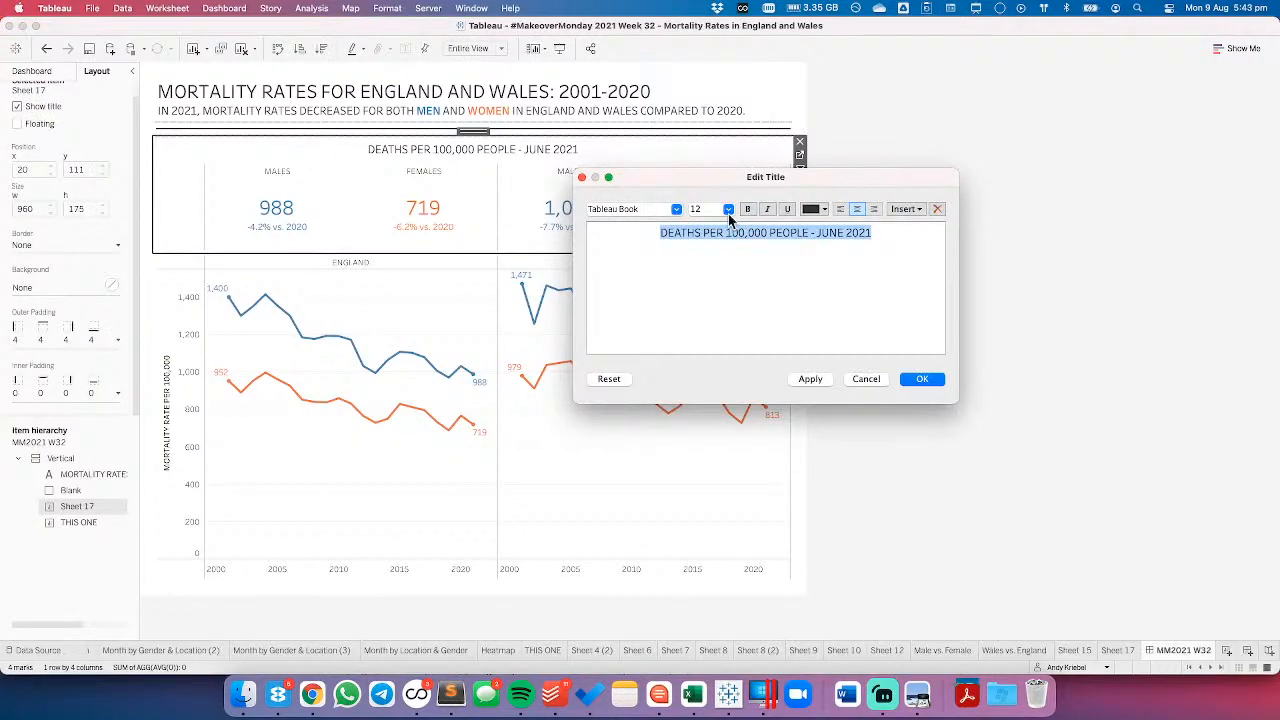
left_click(728, 211)
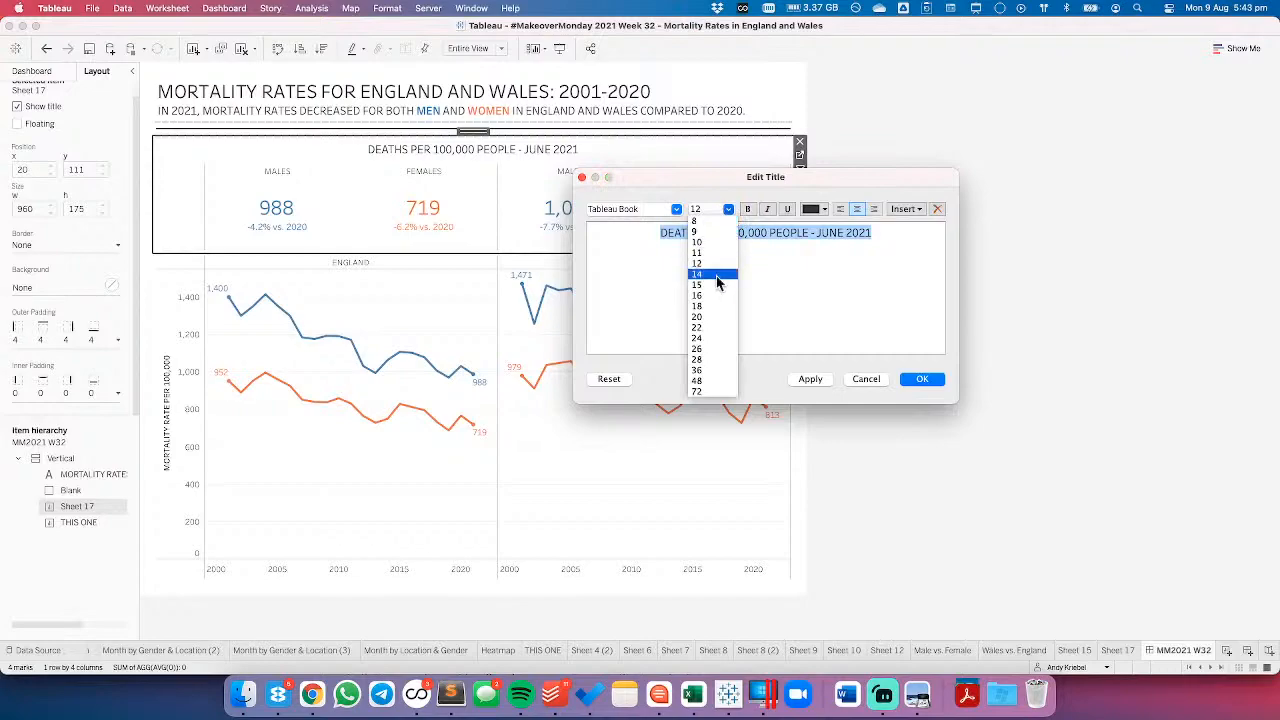
left_click(717, 276)
left_click(747, 210)
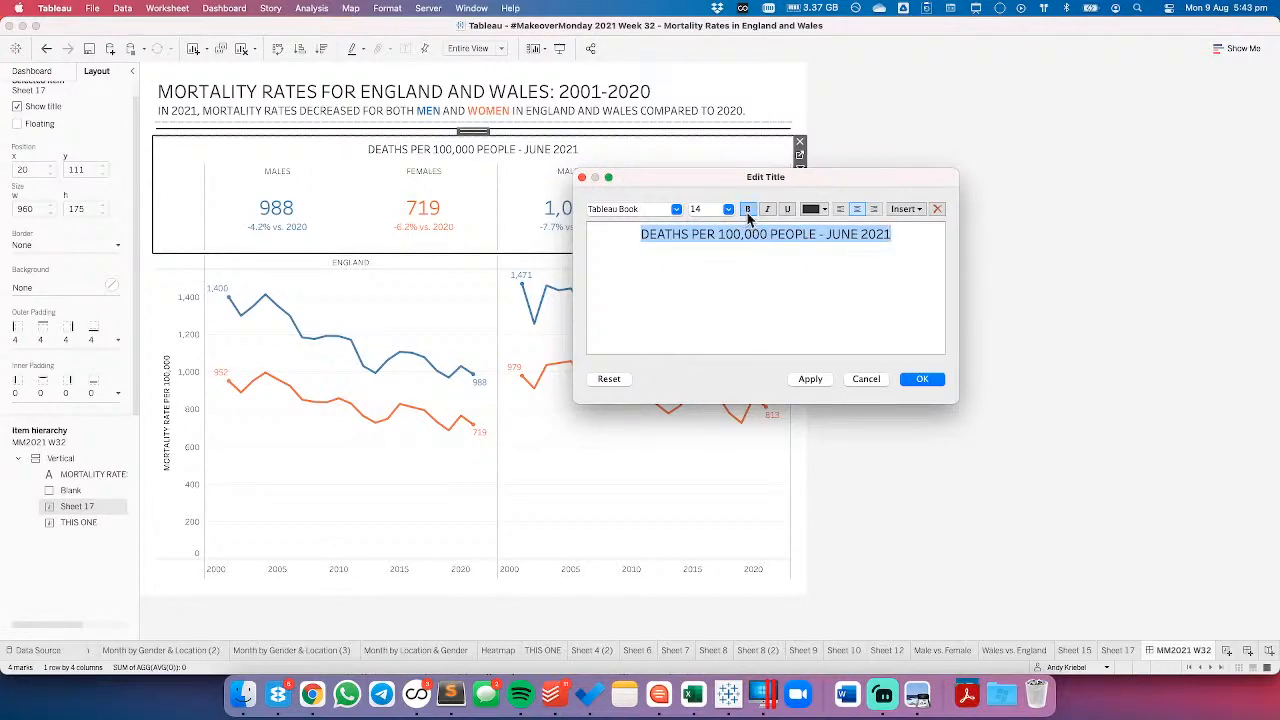
left_click(919, 379)
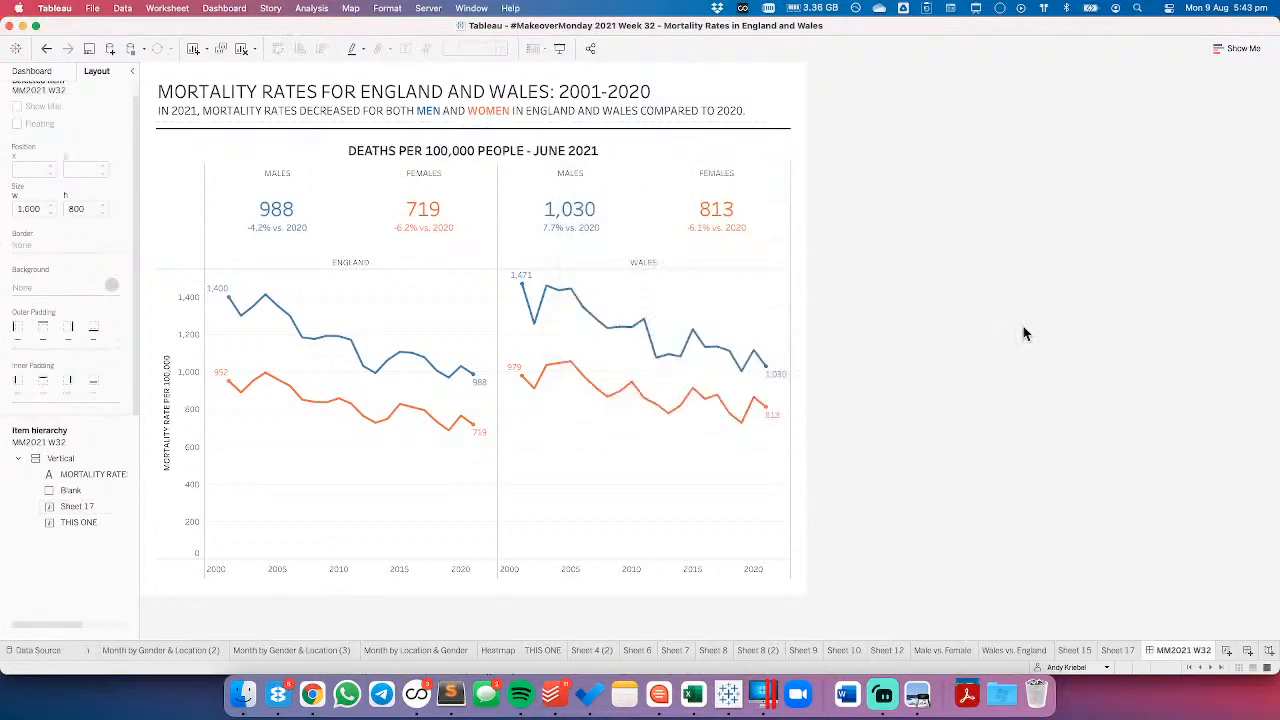
- Set the height of the summary table on the dashboard to 160 pixels
left_click(410, 152)
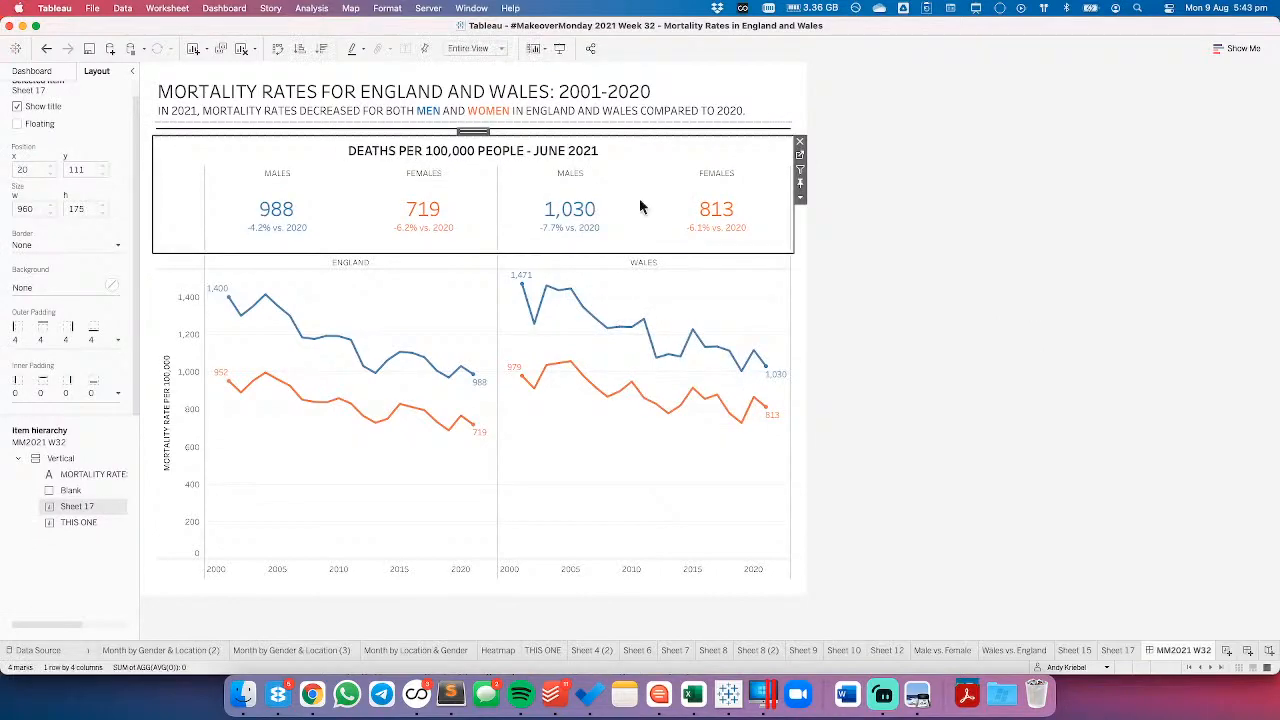
left_click(800, 197)
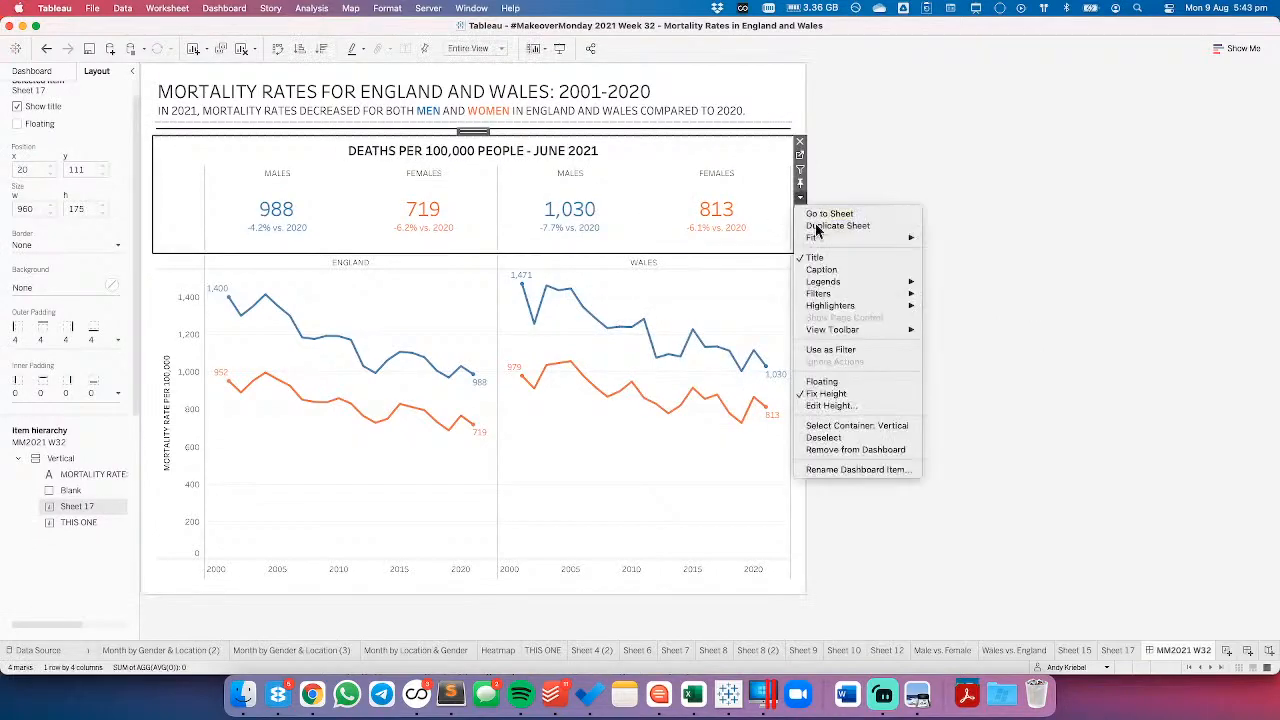
left_click(826, 405)
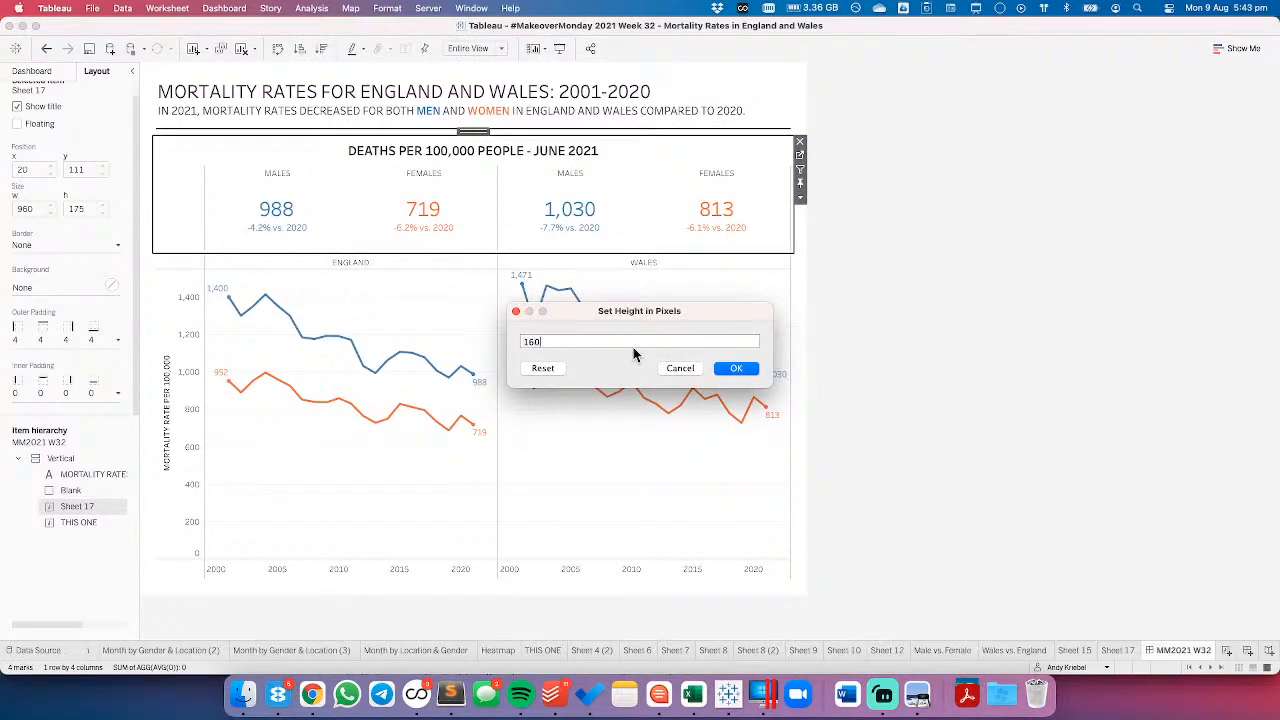
key("Return")
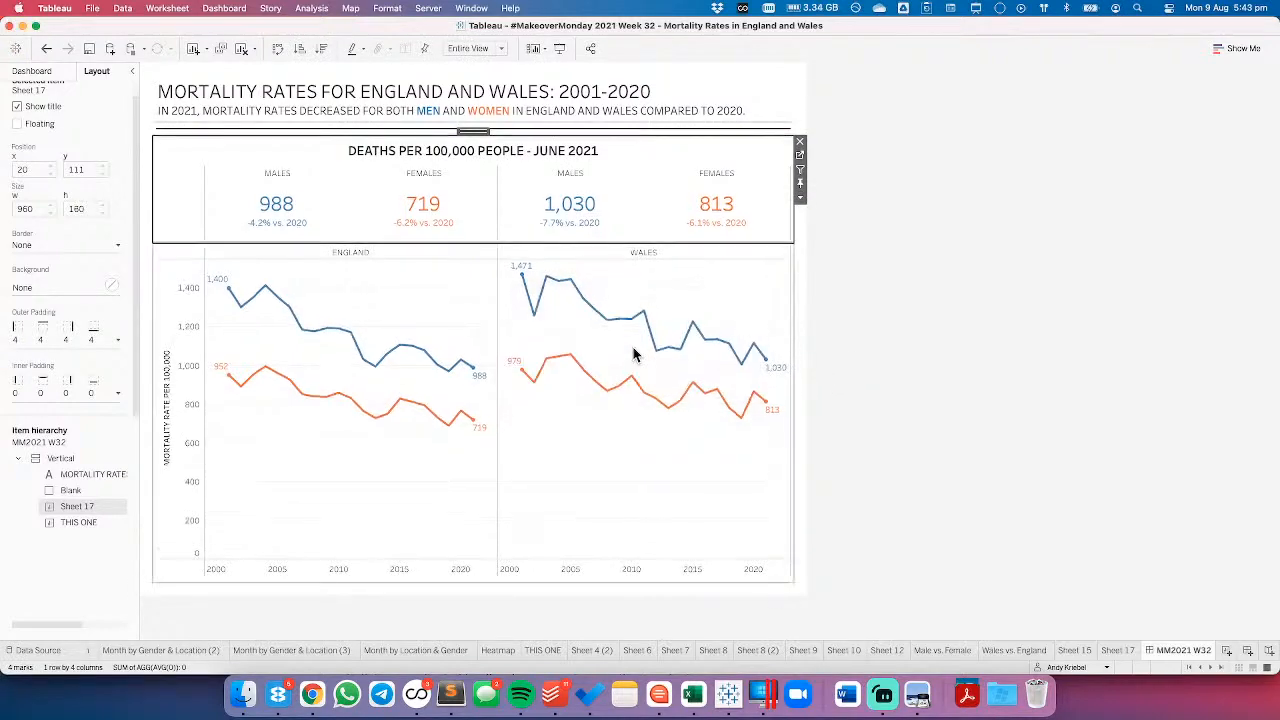
- Set the height of the summary table on the dashboard to 150 pixels
left_click(800, 197)
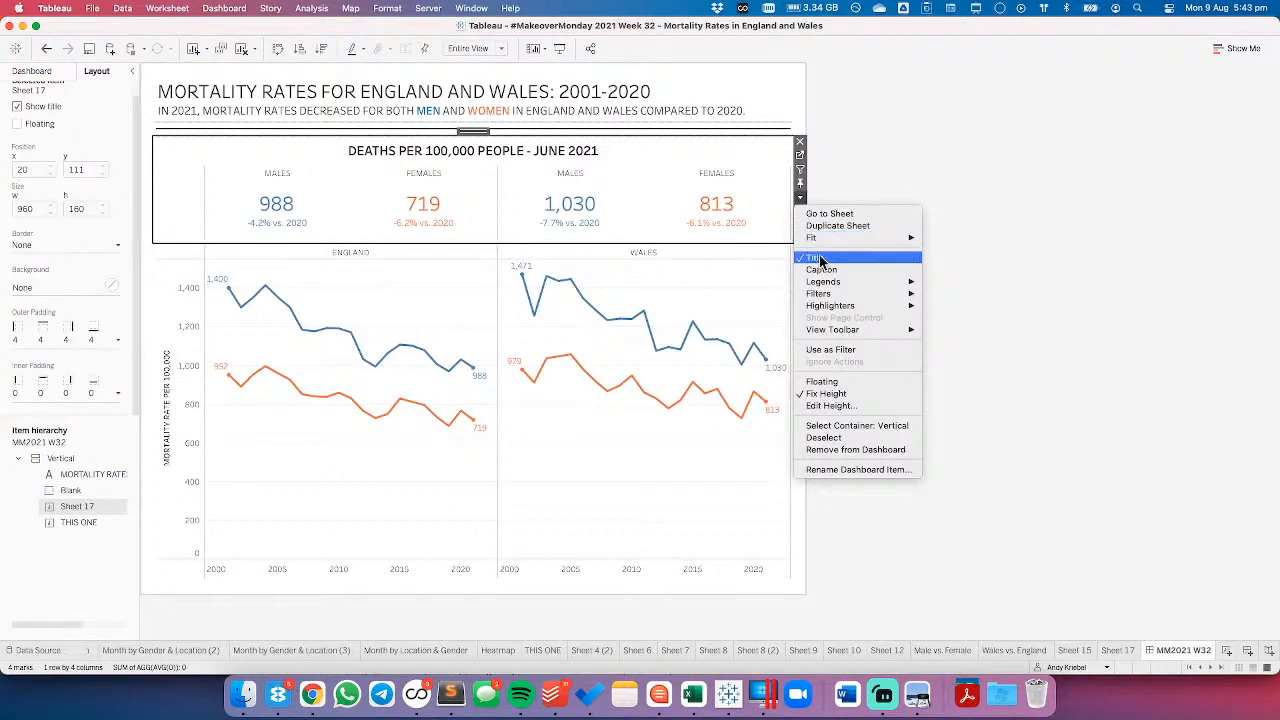
left_click(838, 407)
type("150")
key("Return")
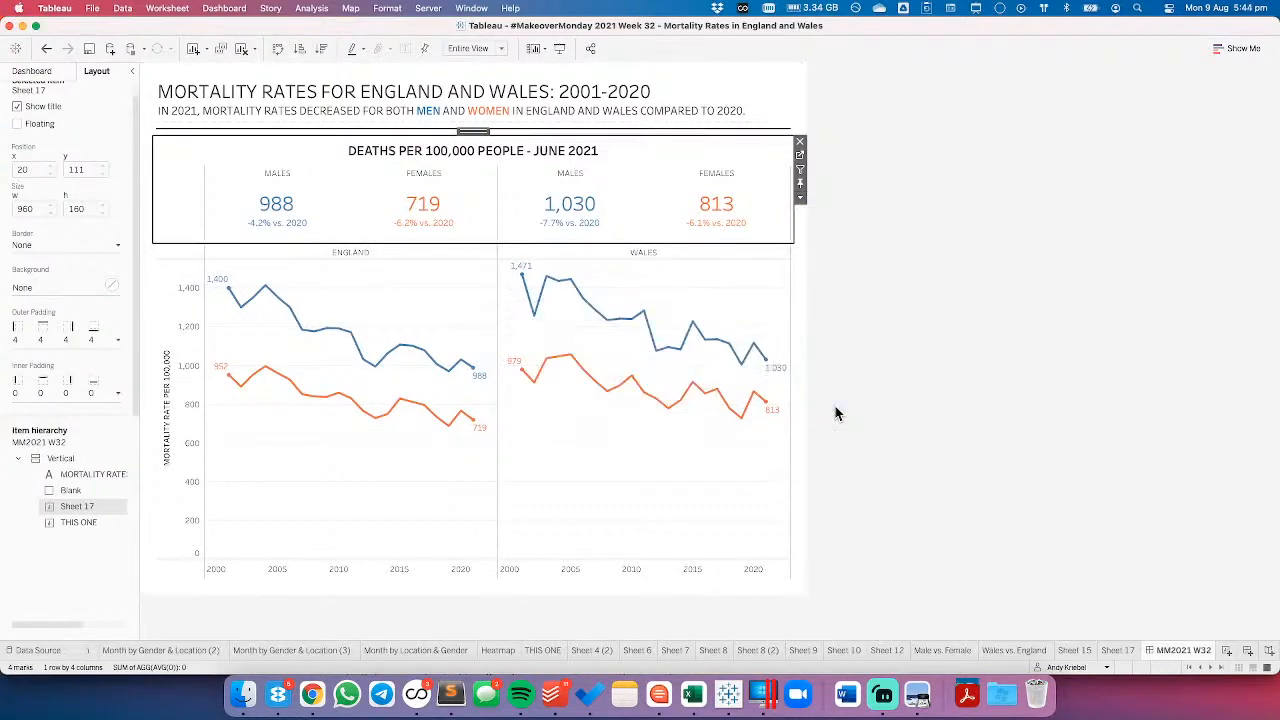
- In Sheet 17's text label, make the mortality rate value bold at size 28, and return to the MM2021 W32 dashboard
left_click(799, 155)
left_click(226, 220)
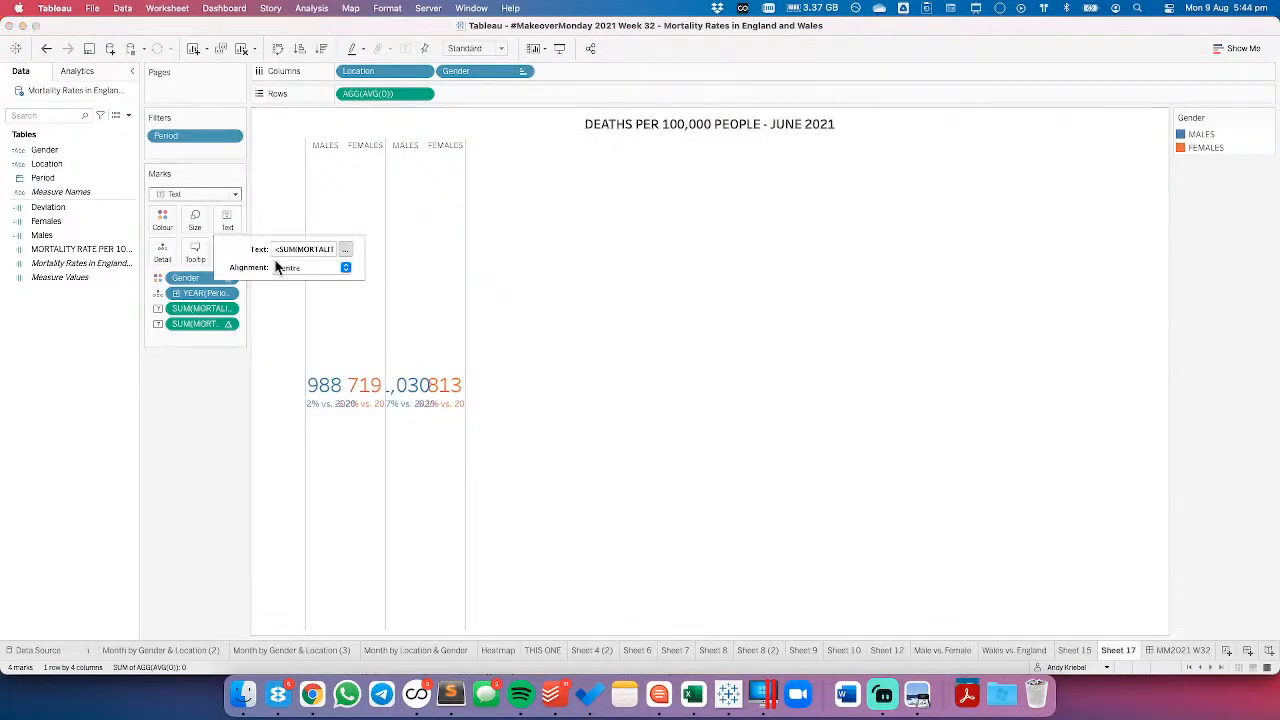
triple_click(625, 285)
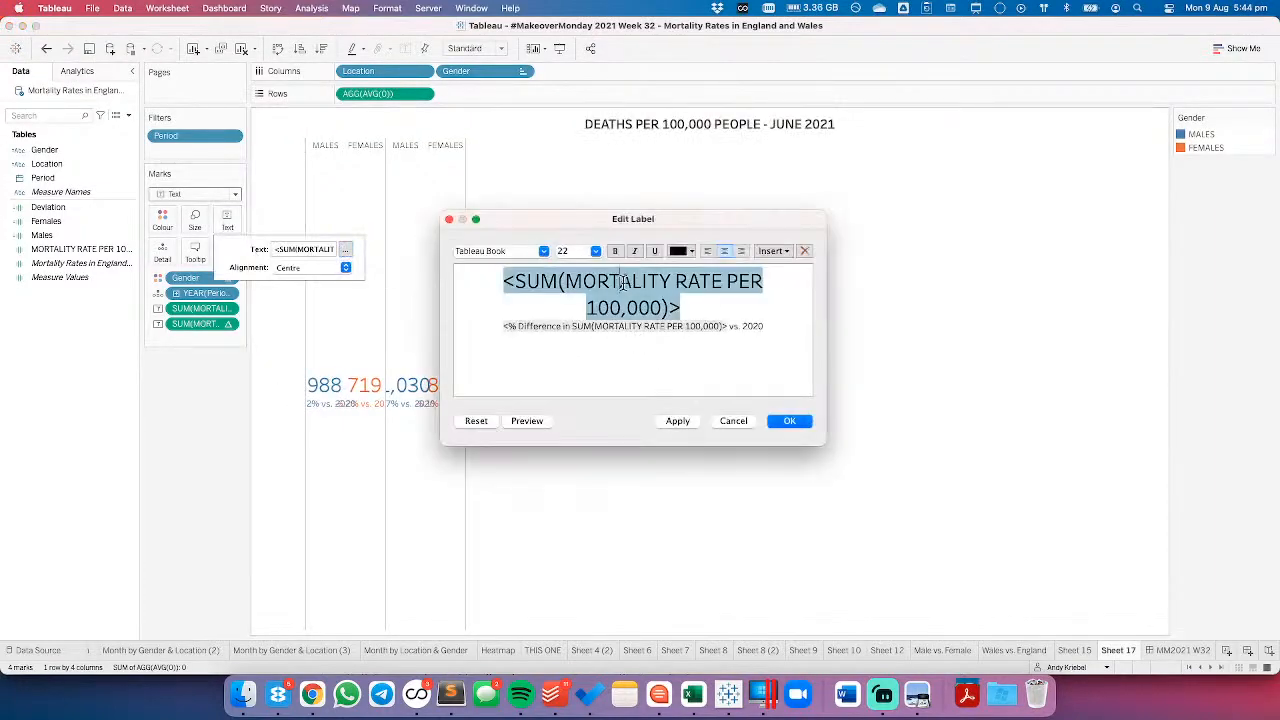
left_click(615, 251)
left_click(596, 251)
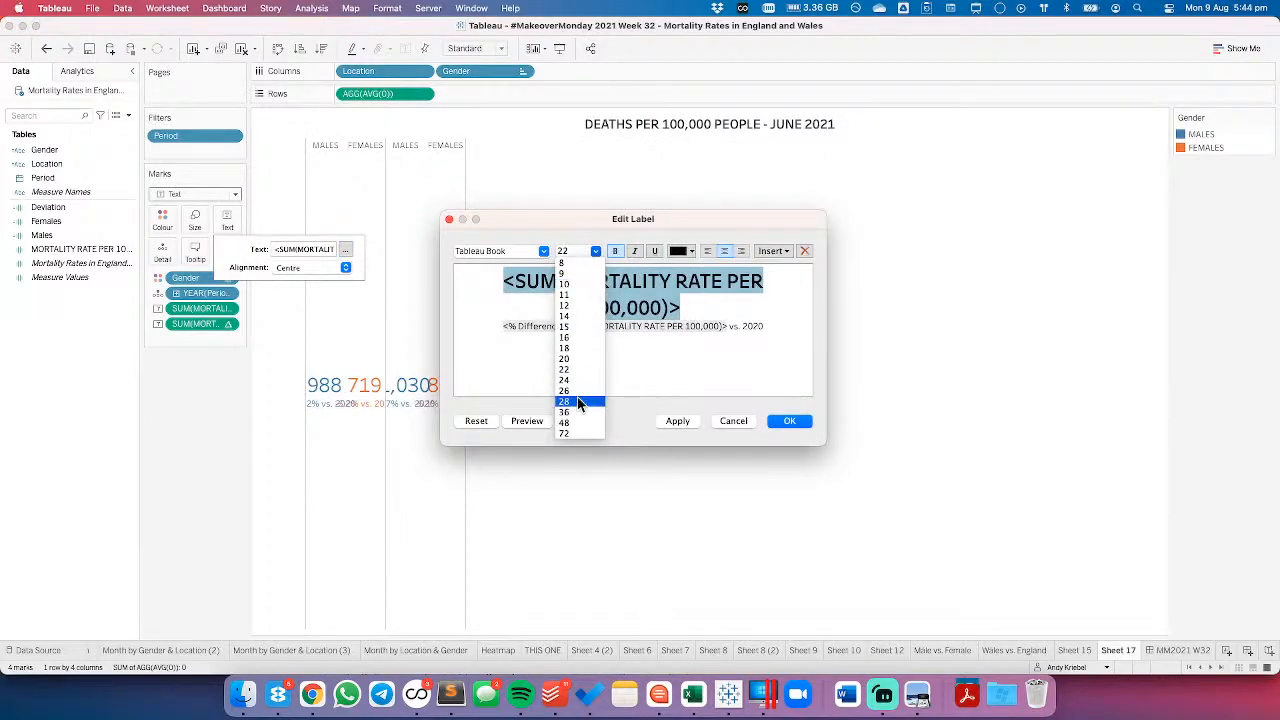
left_click(575, 401)
left_click(789, 421)
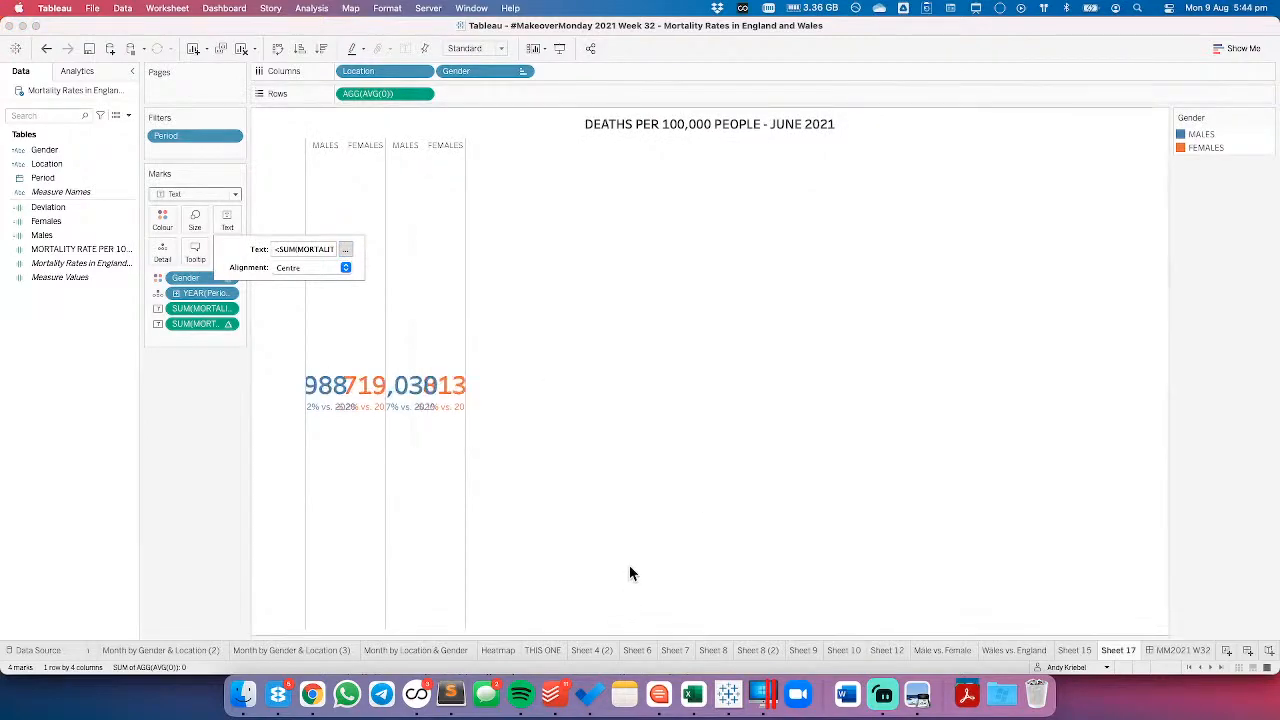
left_click(1188, 650)
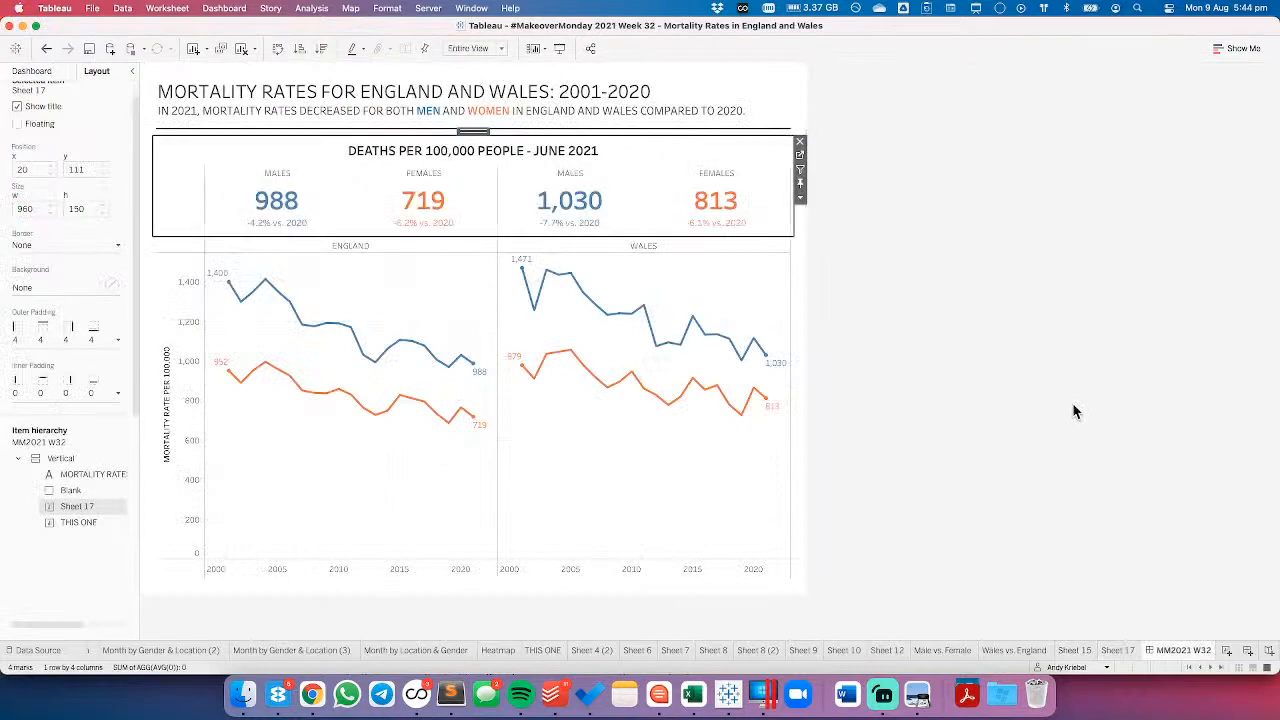
- Set the line chart's outer padding to unequal sides and reduce its upper padding to 0
left_click(358, 284)
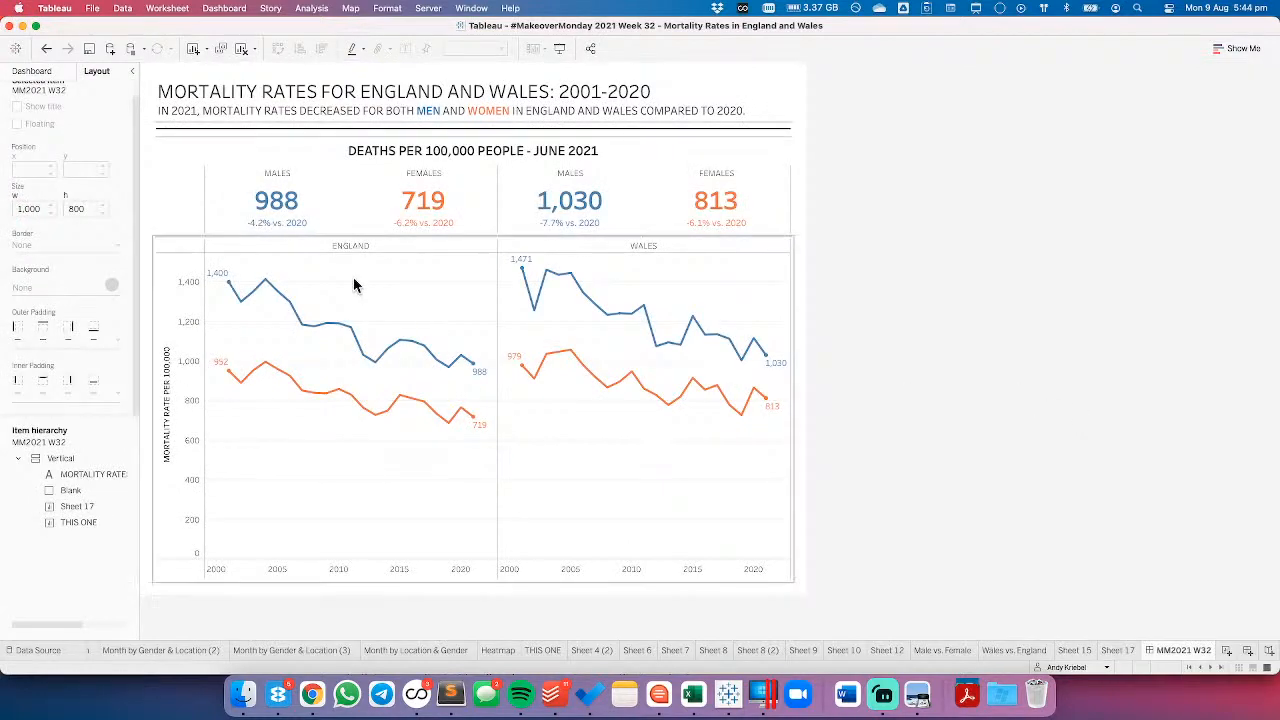
left_click(50, 72)
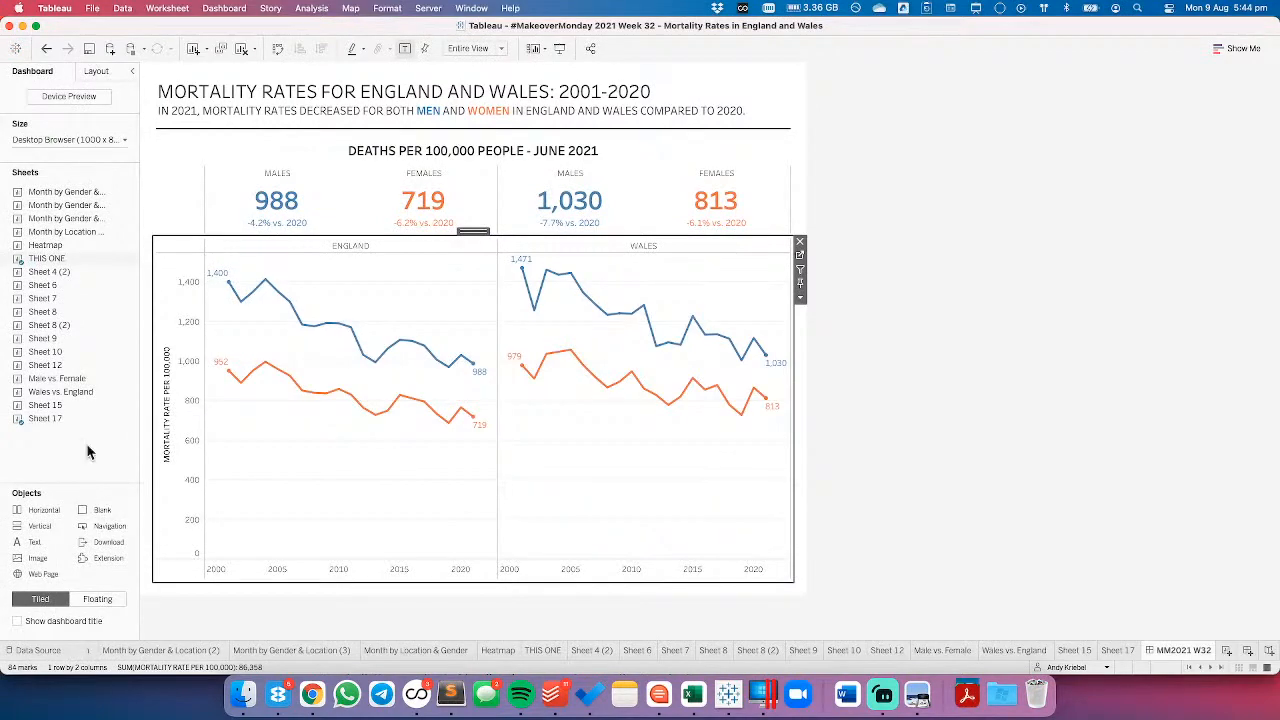
left_click(96, 72)
left_click(118, 340)
left_click(25, 360)
left_click(95, 393)
left_click(95, 393)
left_click(95, 393)
left_click(95, 393)
- Set the summary table's outer padding to unequal sides, reduce its lower padding to 0, and deselect the table
left_click(240, 153)
left_click(118, 340)
left_click(25, 360)
left_click(96, 460)
left_click(96, 460)
left_click(96, 460)
left_click(96, 460)
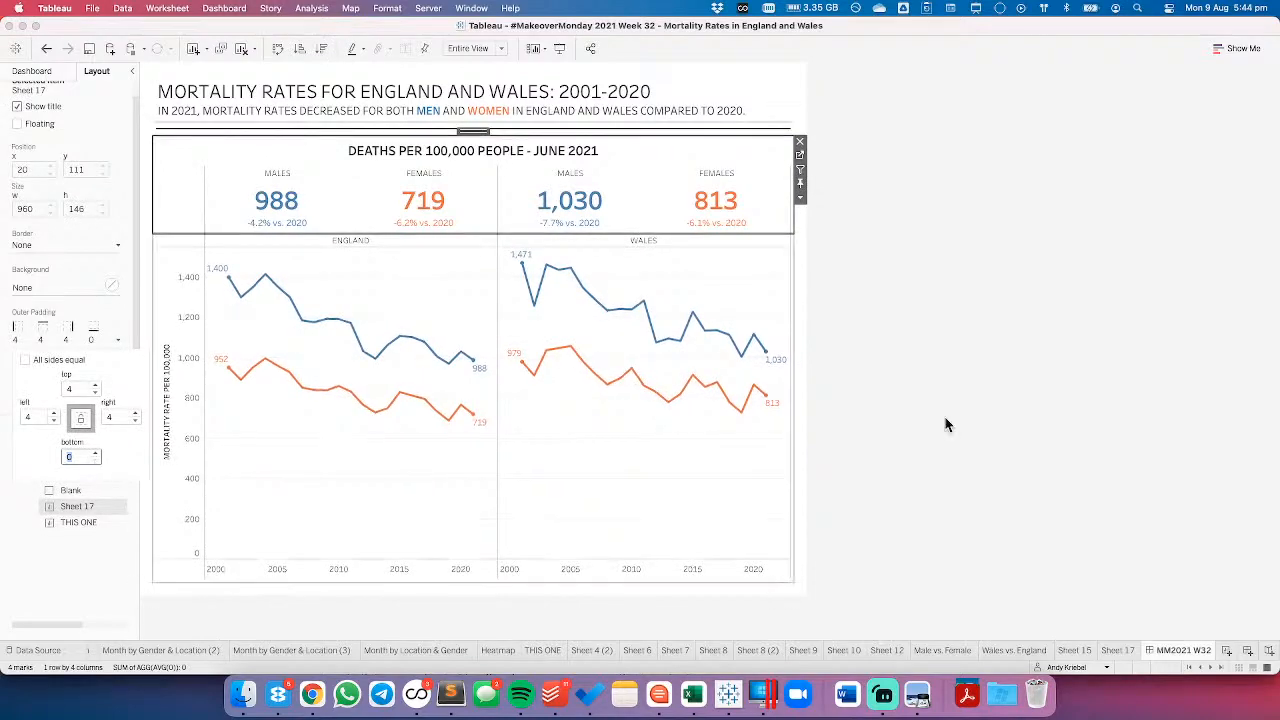
left_click(1133, 337)
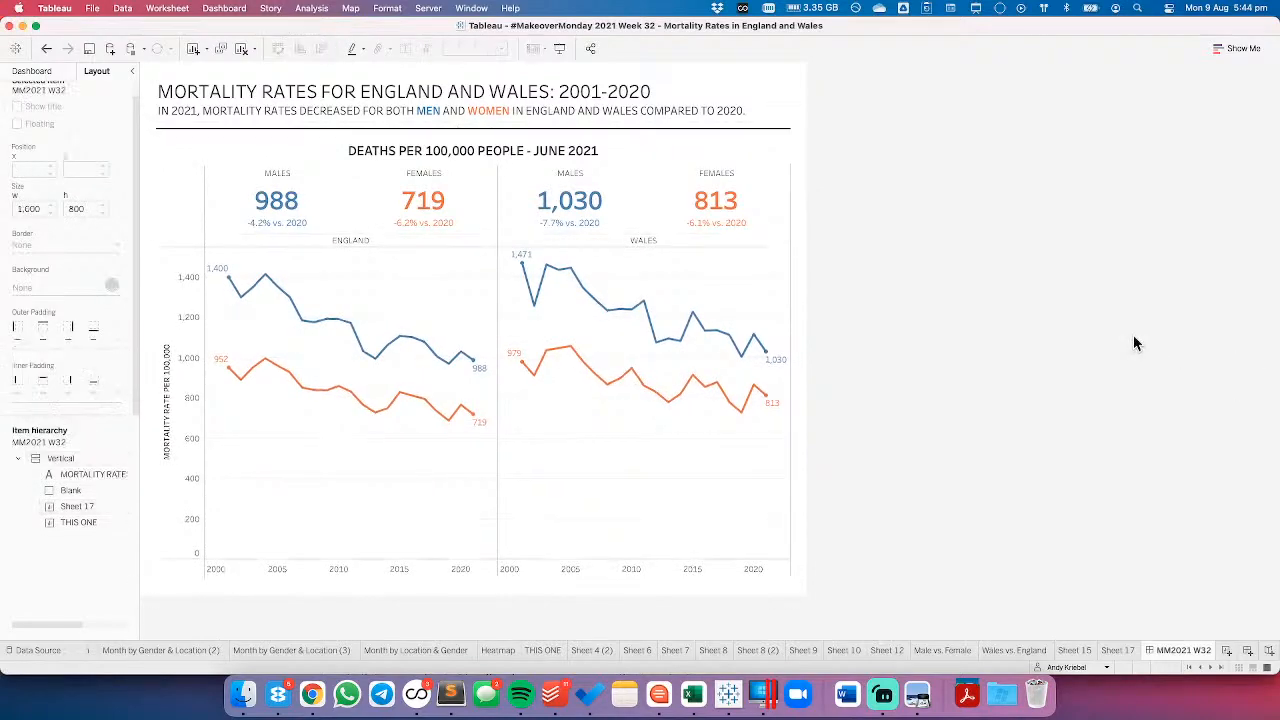
- In the line chart's border formatting, set the row divider's pane and header lines to None
left_click(389, 505)
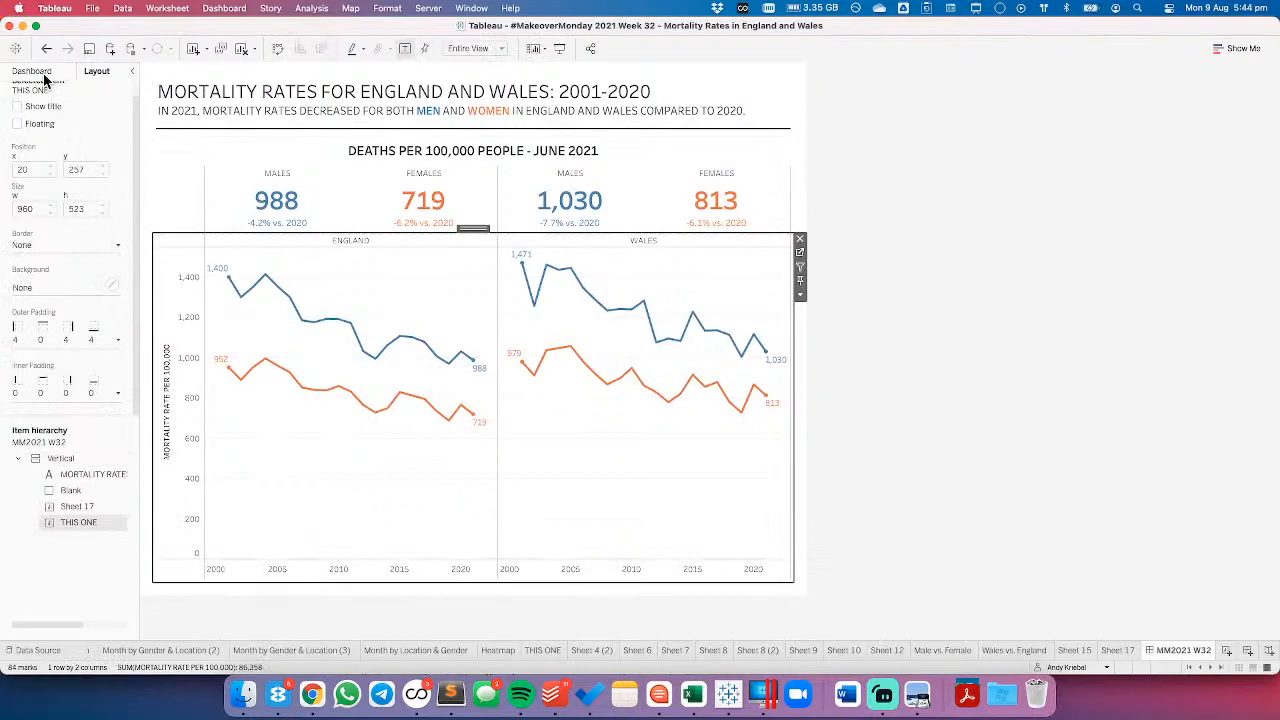
right_click(300, 456)
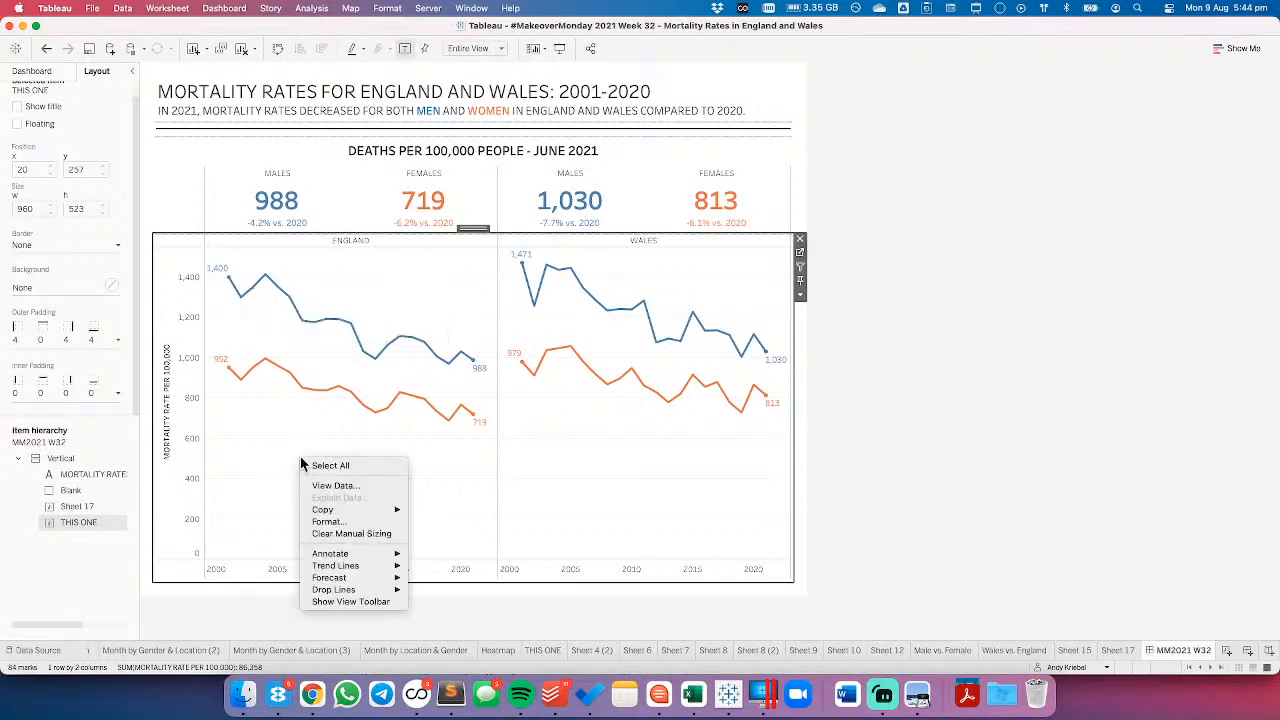
left_click(326, 522)
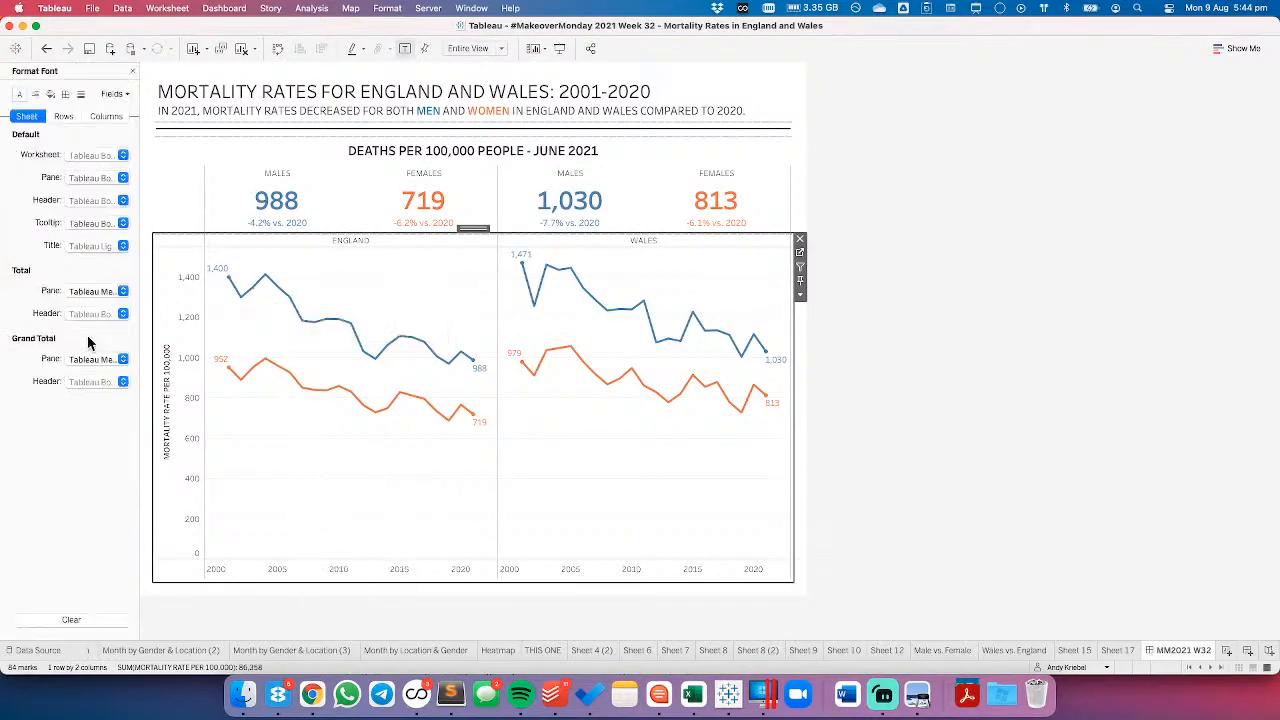
left_click(66, 95)
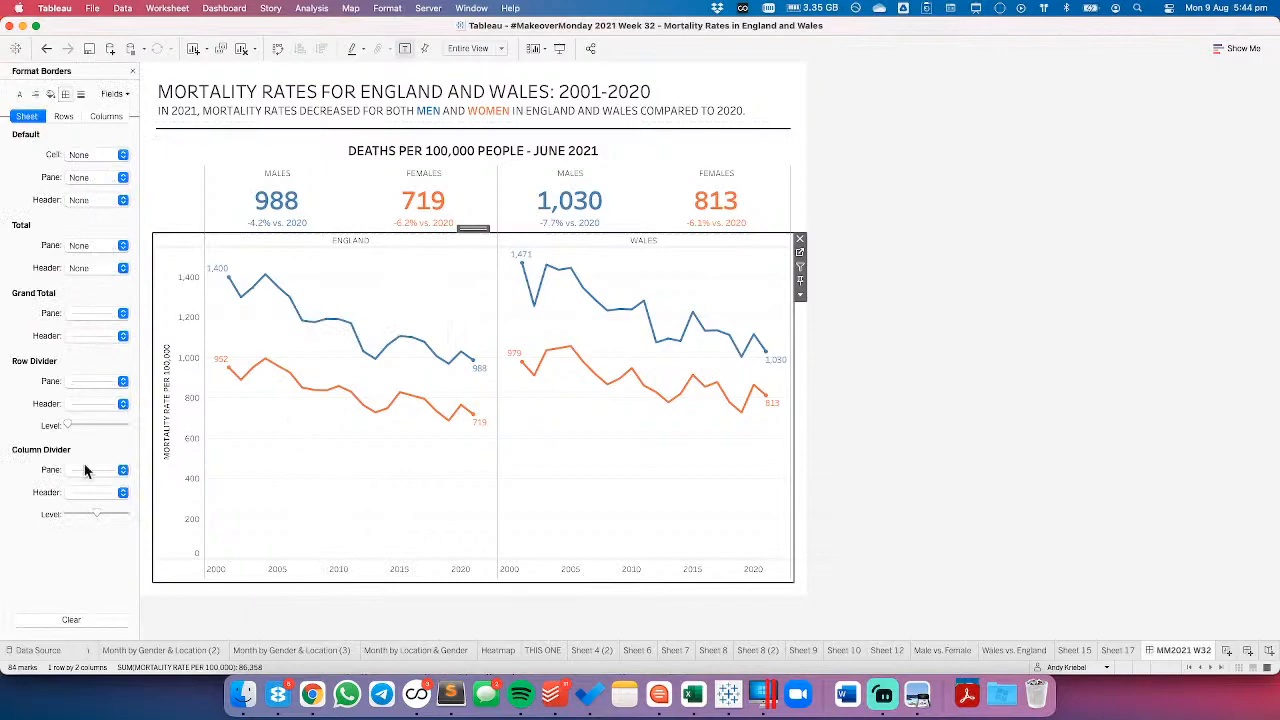
left_click(80, 380)
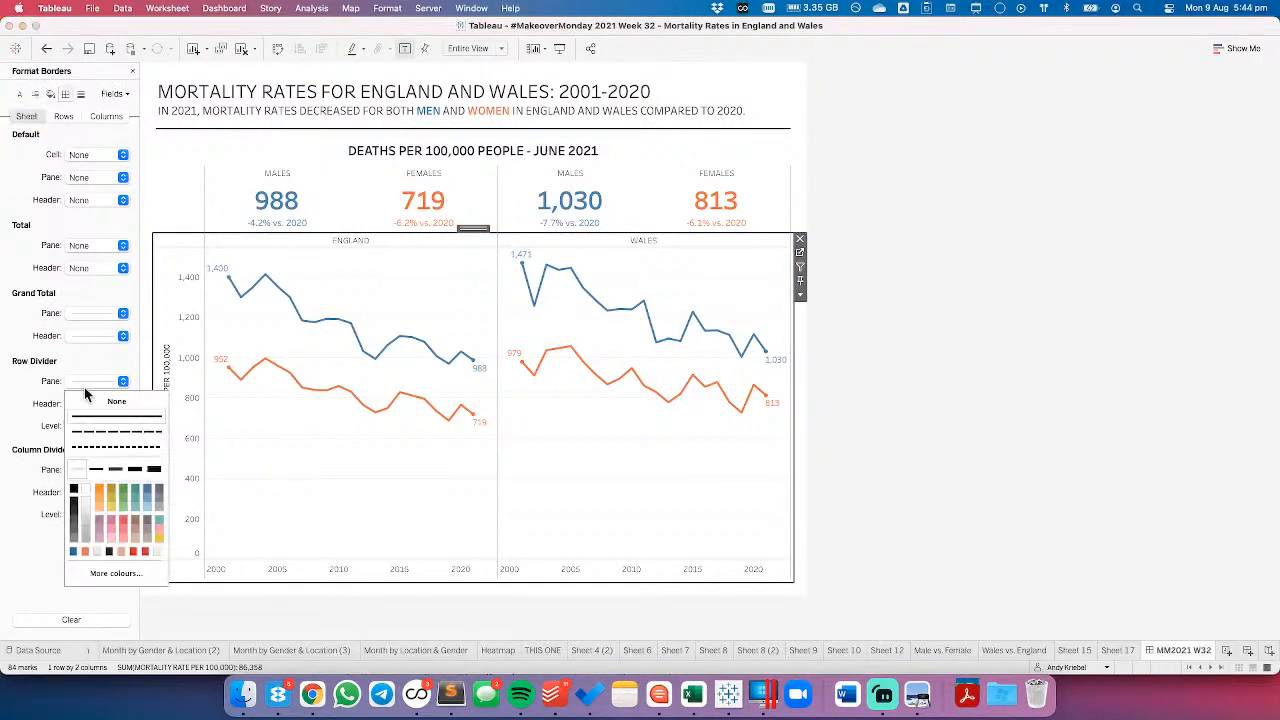
left_click(993, 437)
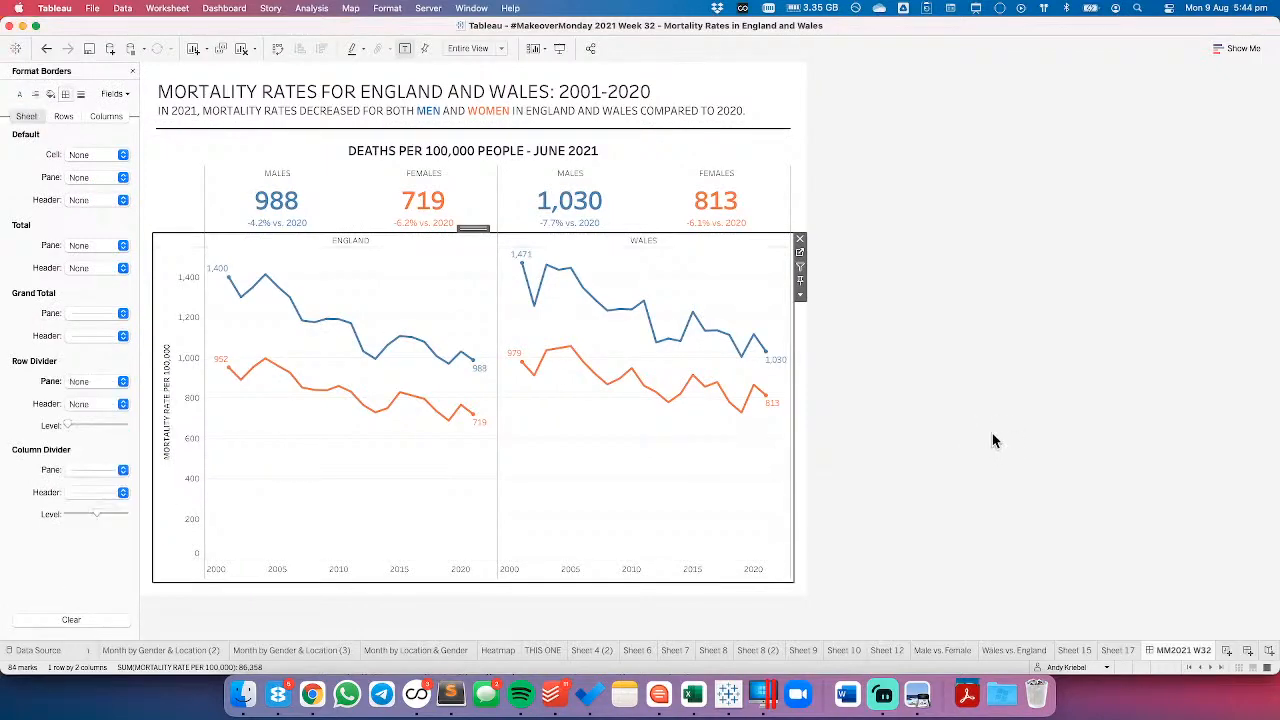
- In the line chart's line formatting, set the zero lines and grid lines to None
left_click(393, 462)
left_click(80, 94)
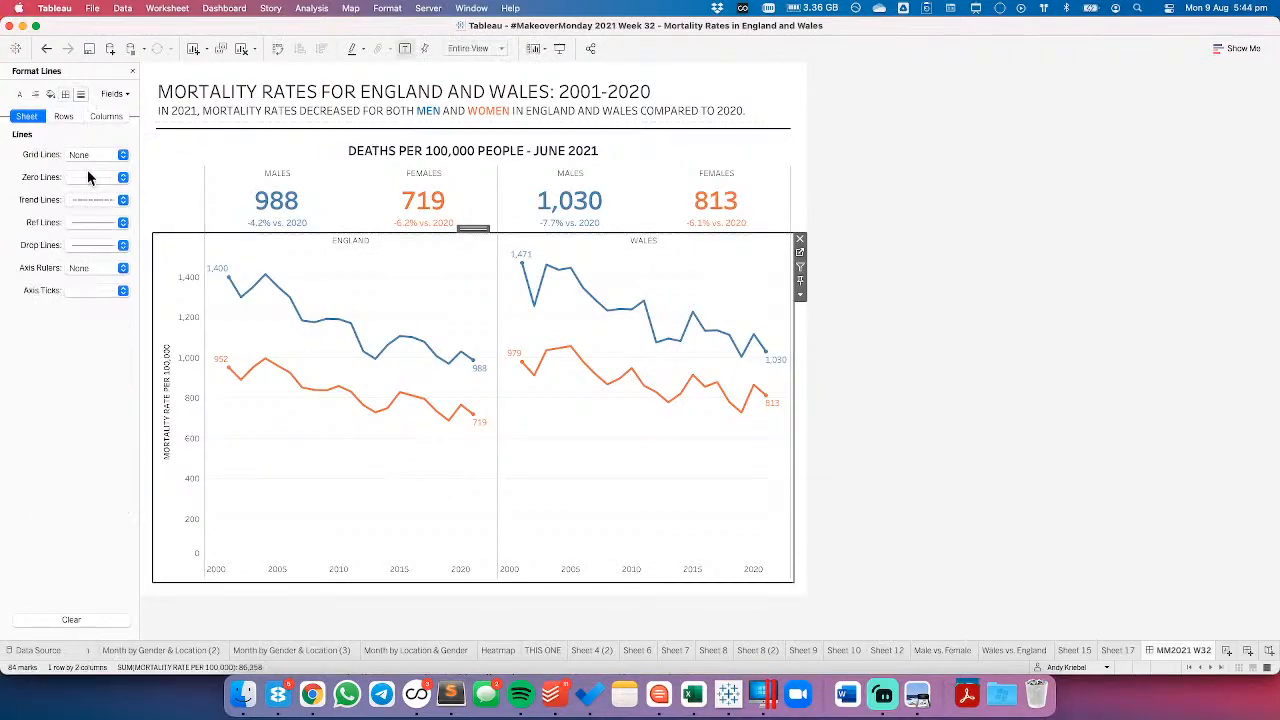
left_click(88, 177)
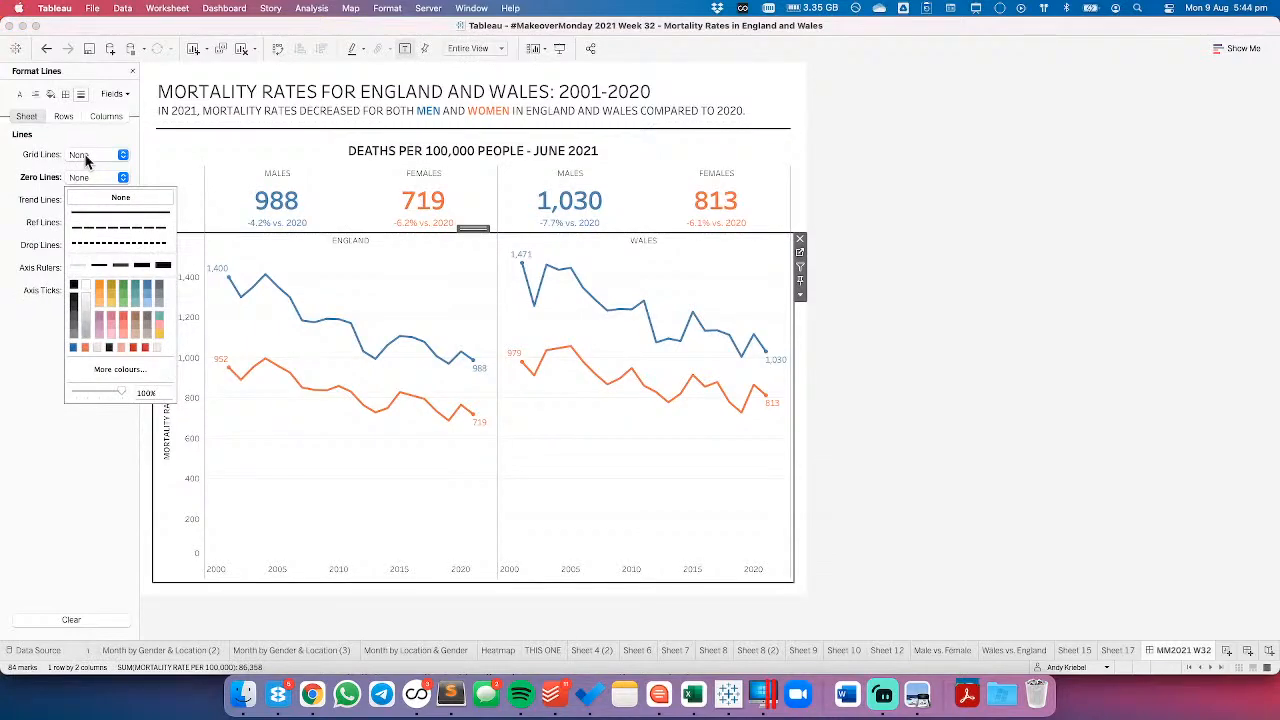
left_click(86, 157)
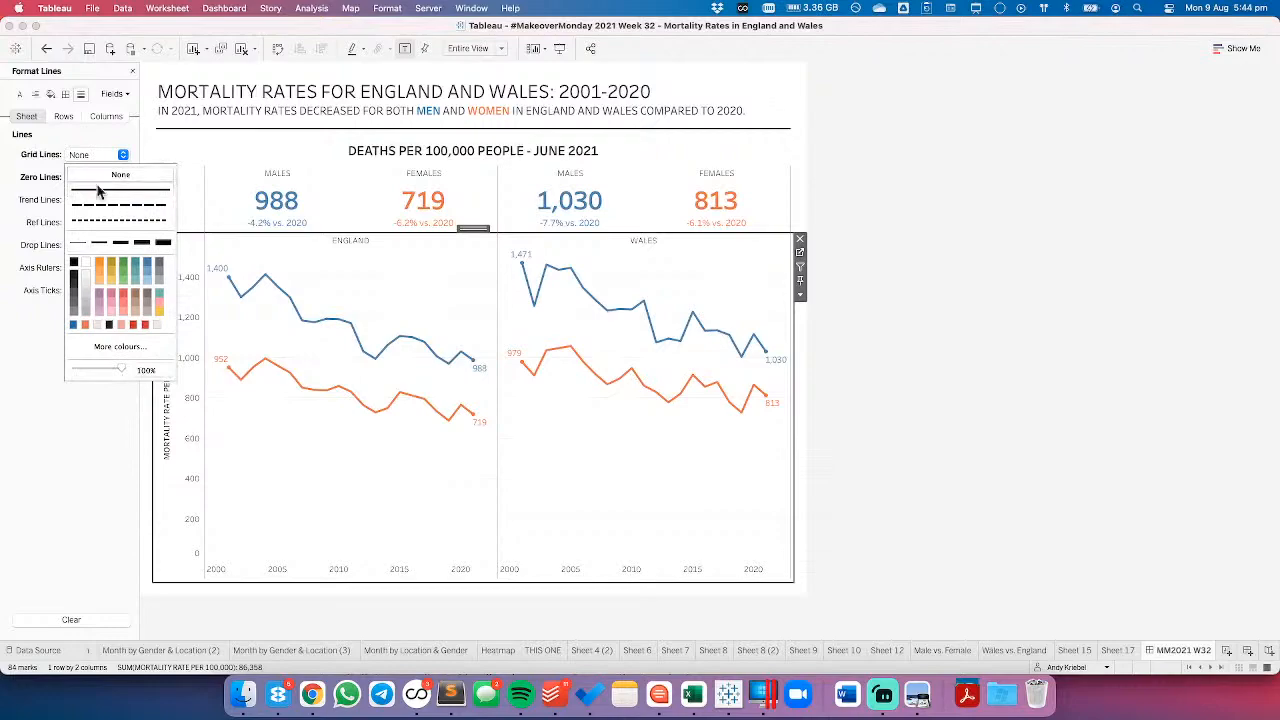
left_click(1071, 400)
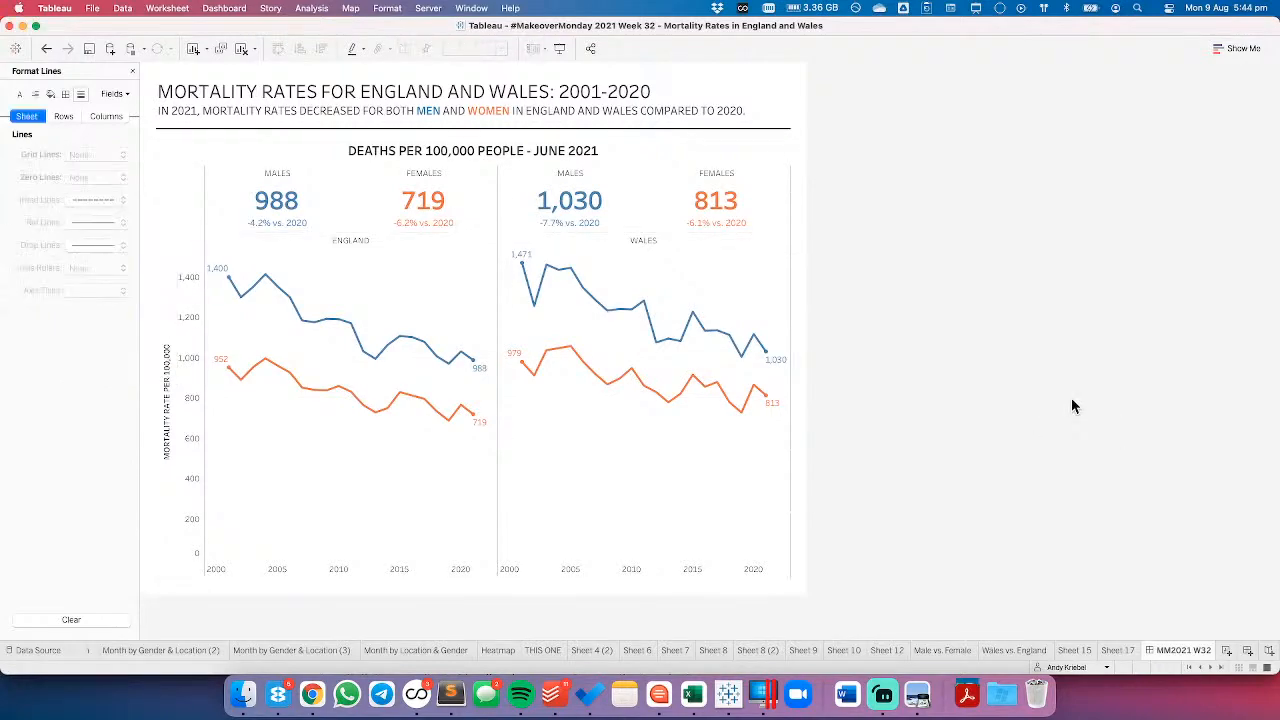
- Make the line chart's ENGLAND and WALES header row slightly taller and format its labels bold, black and size 12
left_click(367, 249)
left_click_drag(367, 250, 368, 259)
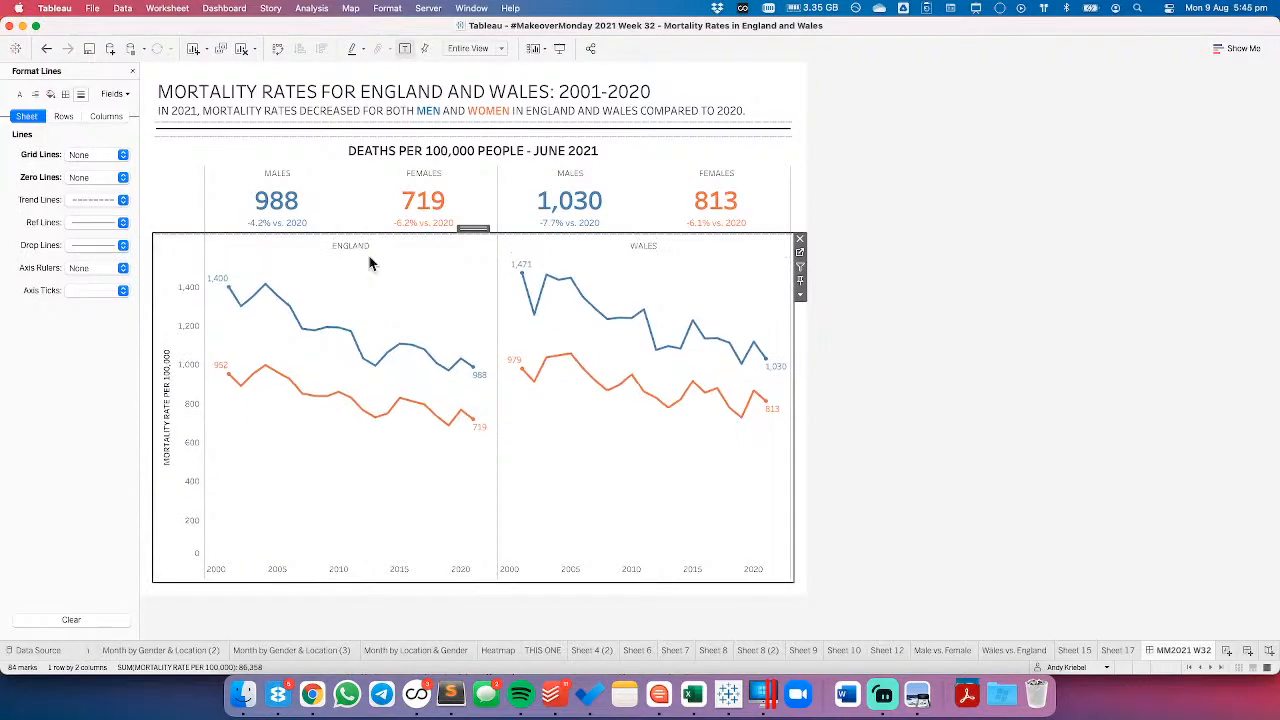
right_click(367, 252)
left_click(392, 300)
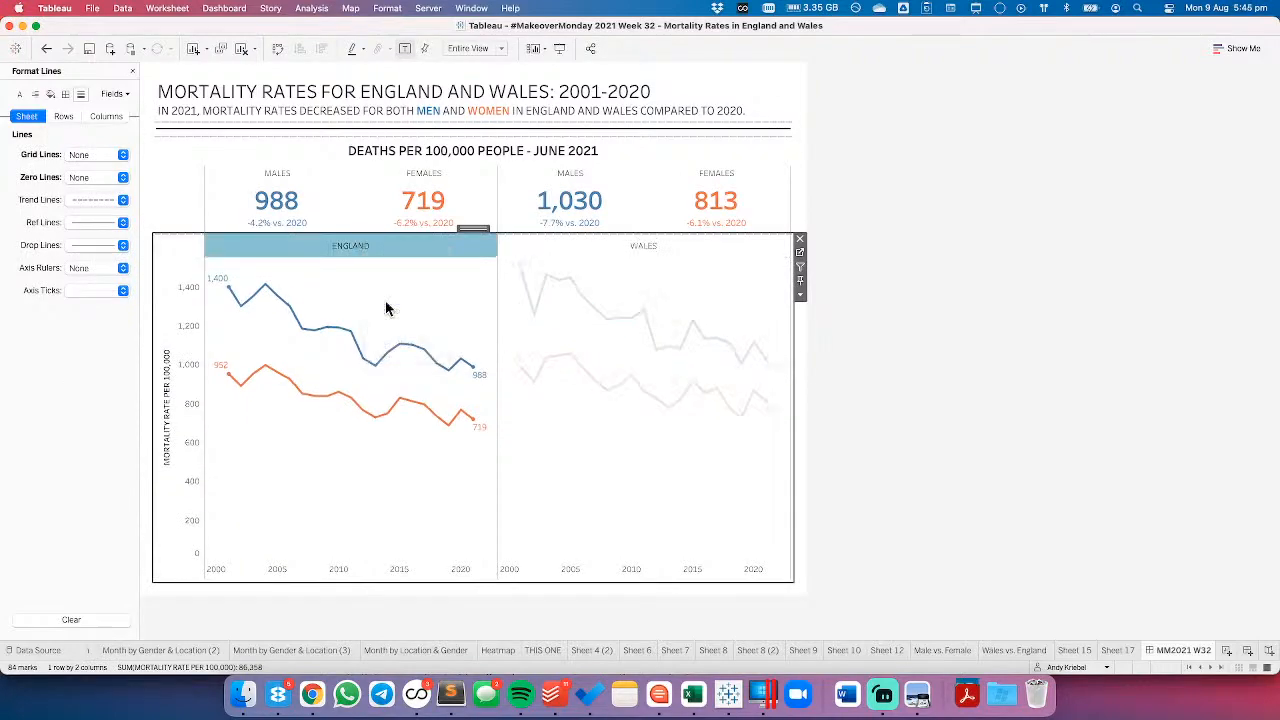
left_click(80, 157)
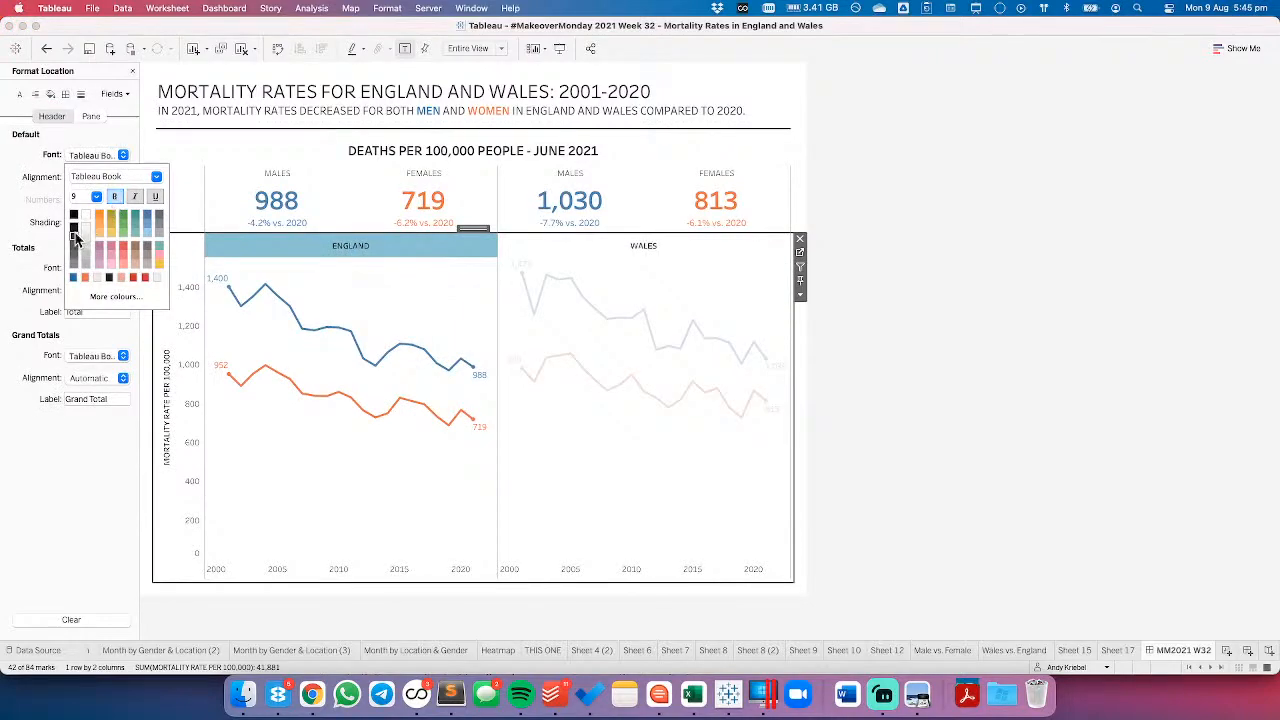
left_click(95, 196)
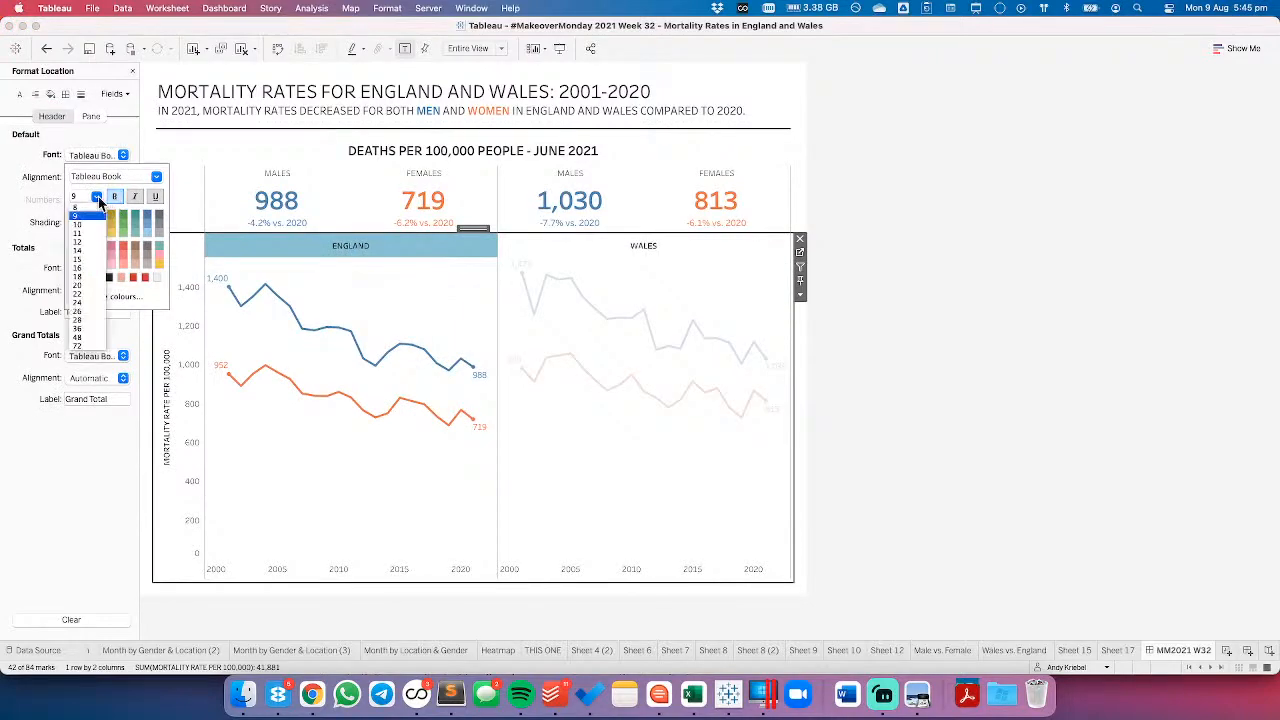
left_click(87, 243)
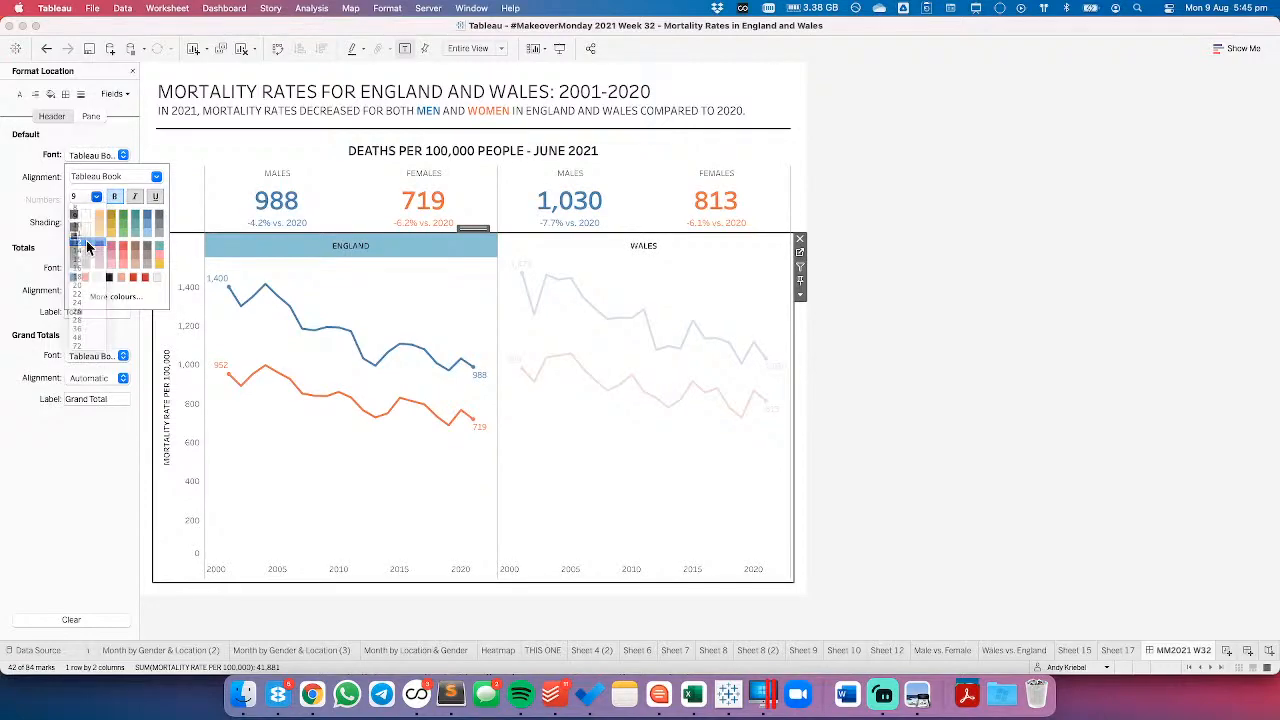
- Set the line chart's ENGLAND and WALES header labels to font size 14 and deselect the chart
left_click(96, 196)
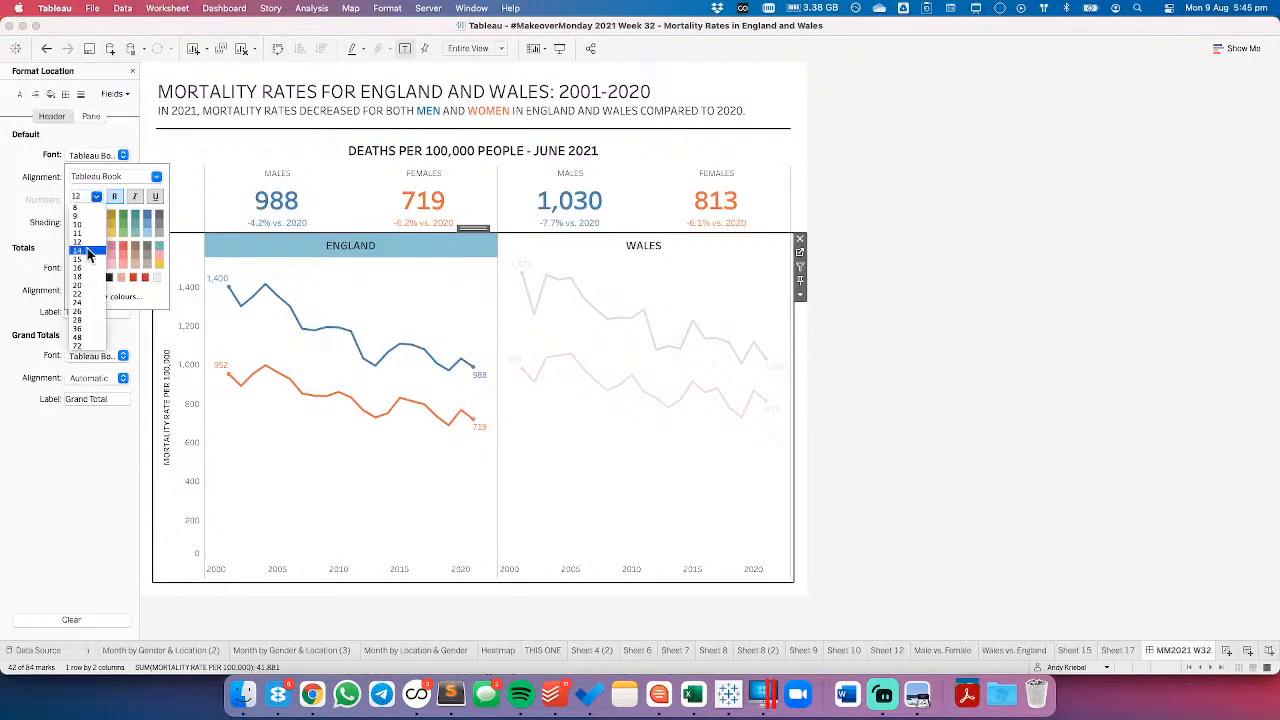
left_click(87, 255)
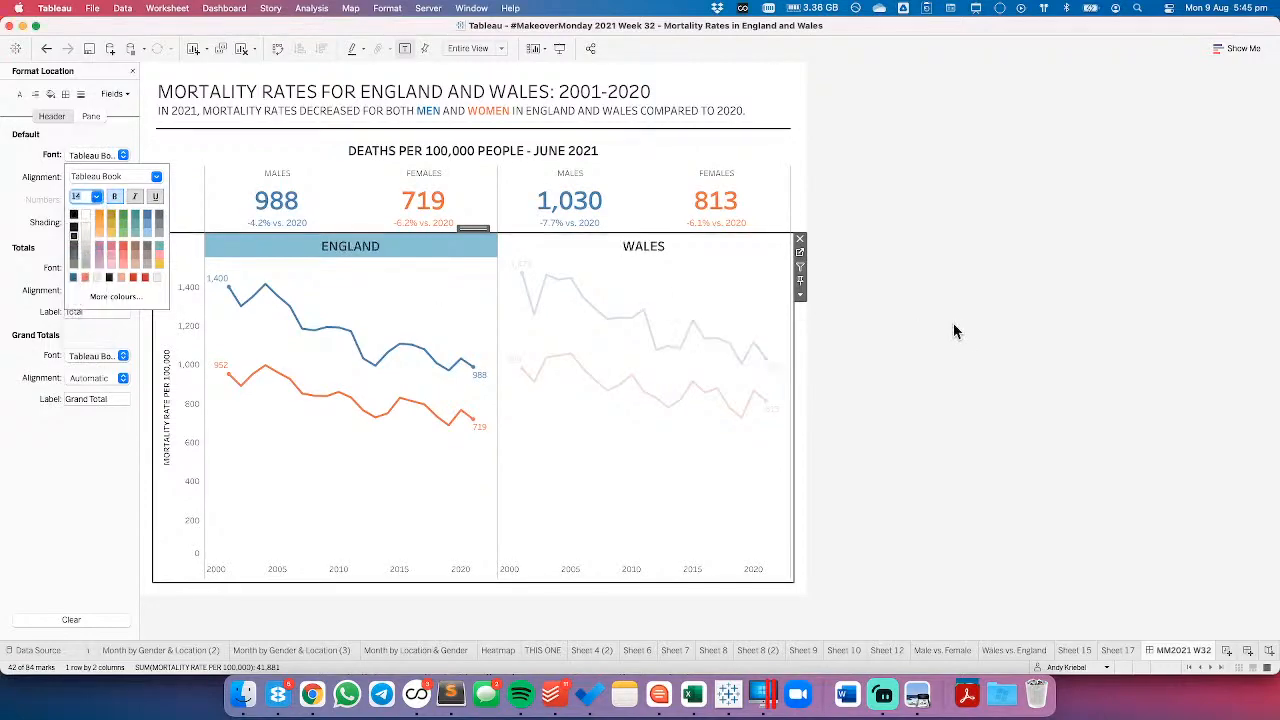
left_click(430, 256)
left_click(434, 290)
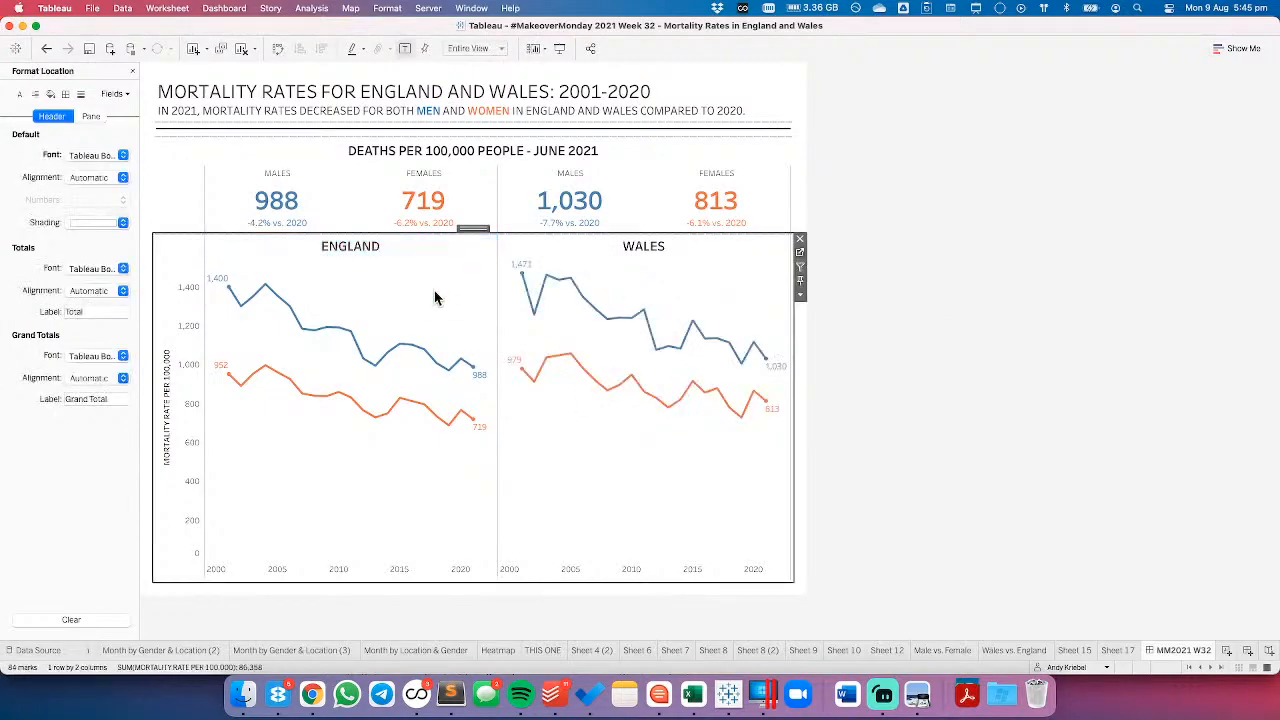
left_click(1139, 350)
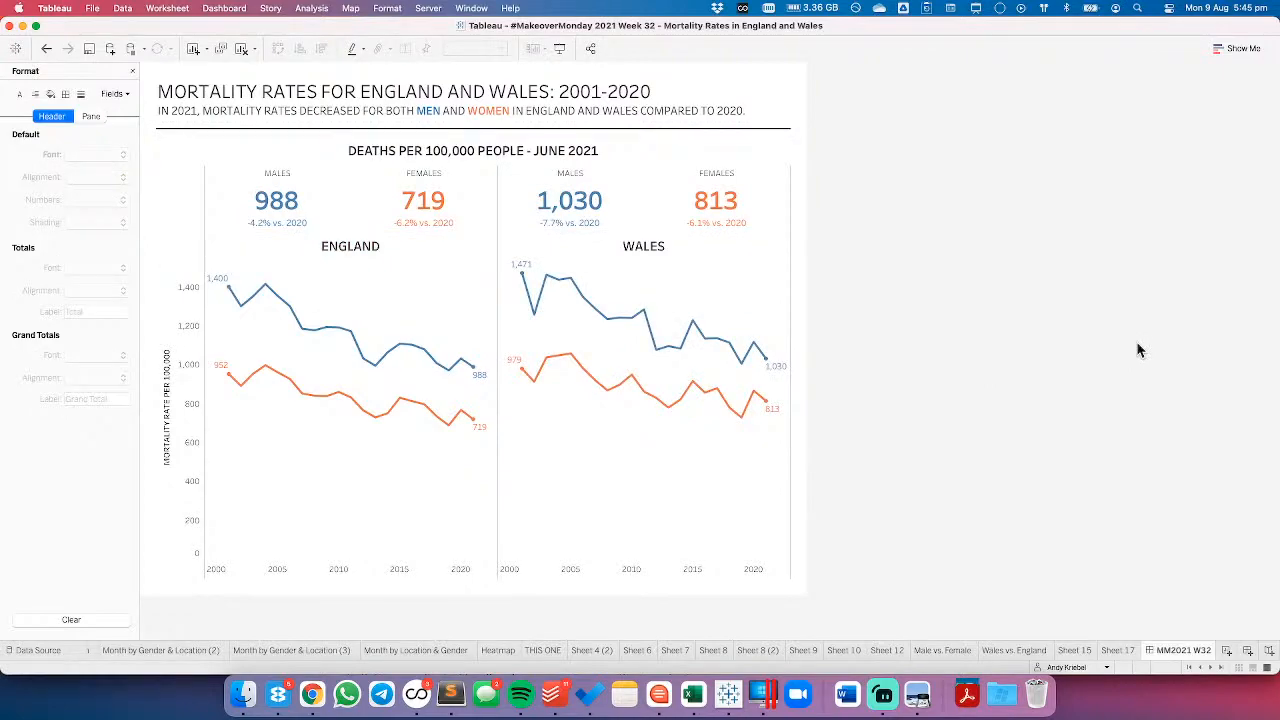
- Show the line chart's caption and replace its text with a centred "DATA SOURCE: ONS • CREATED BY:" line followed by the author's name and handle
left_click(667, 510)
left_click(800, 297)
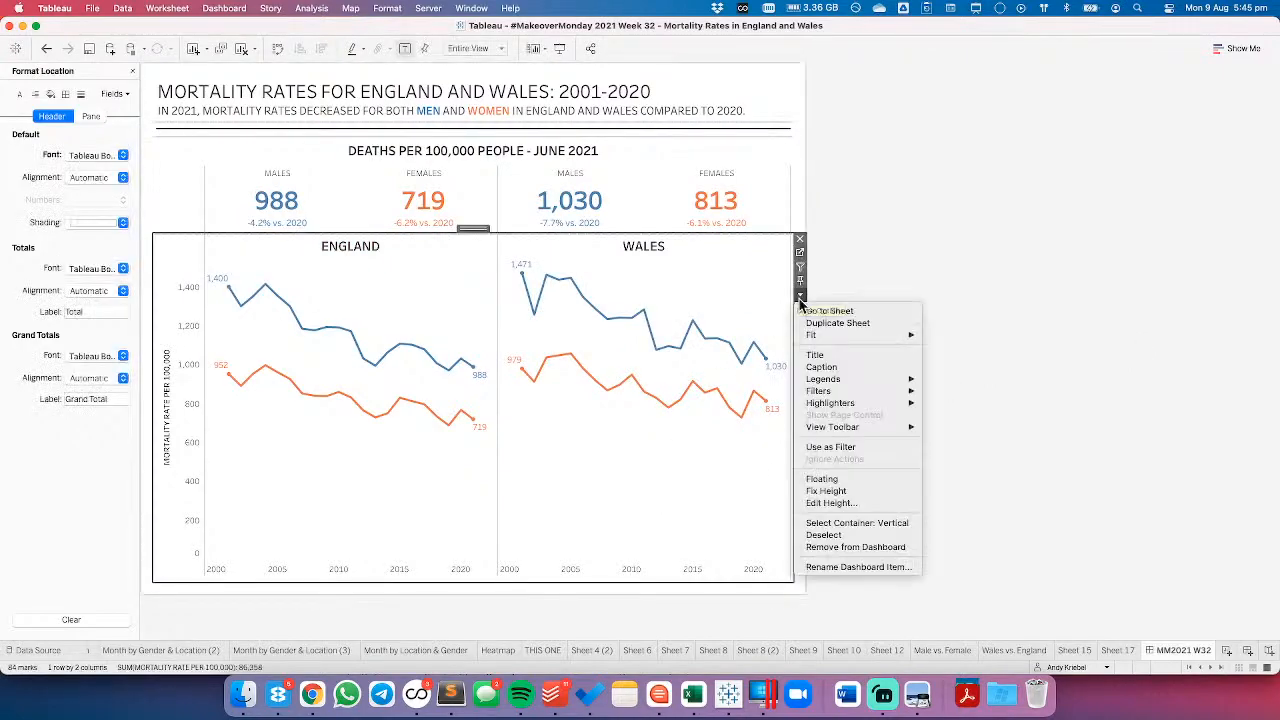
left_click(826, 368)
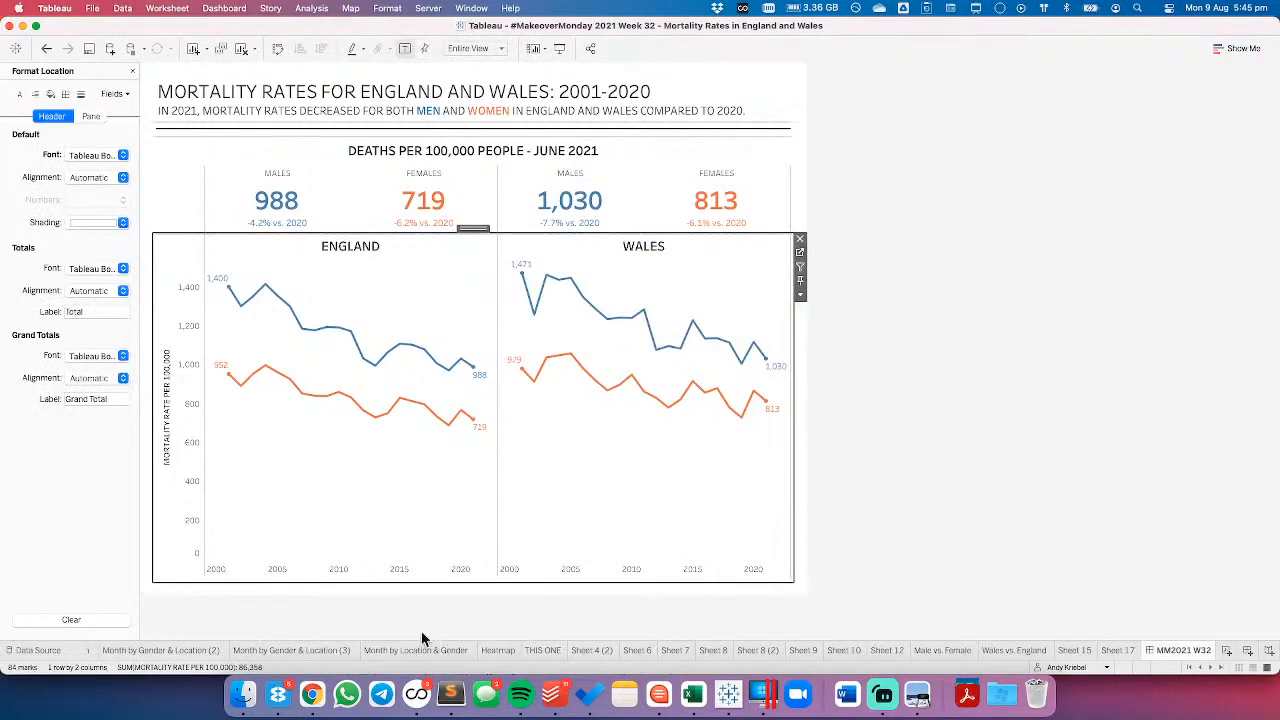
double_click(464, 572)
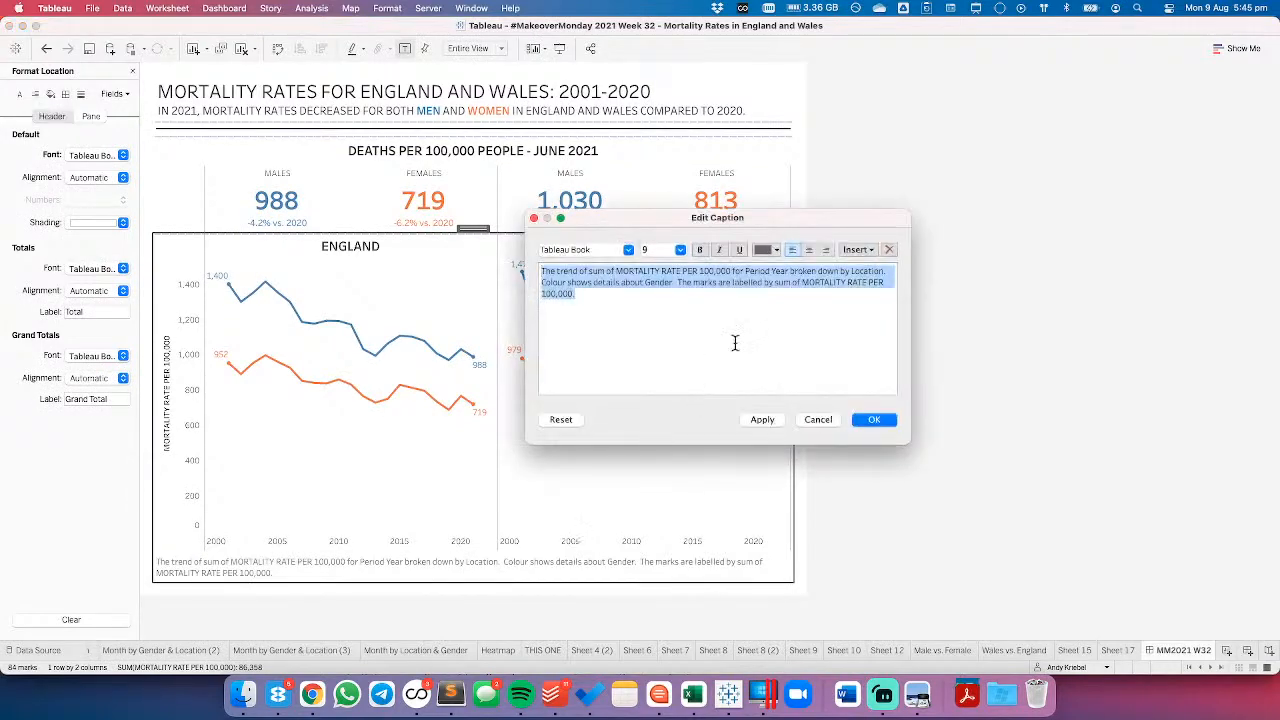
left_click(810, 250)
type("DA")
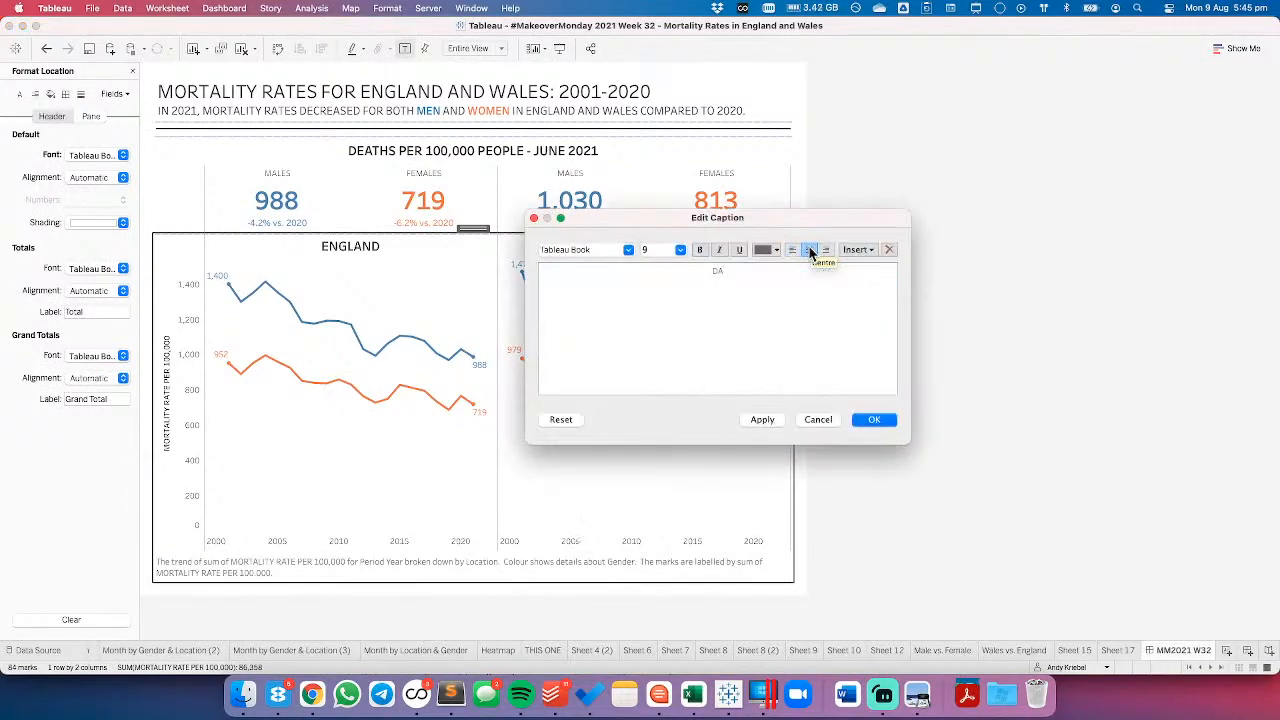
type("TA SOURCE: ONS • CREATED BY: ANDY")
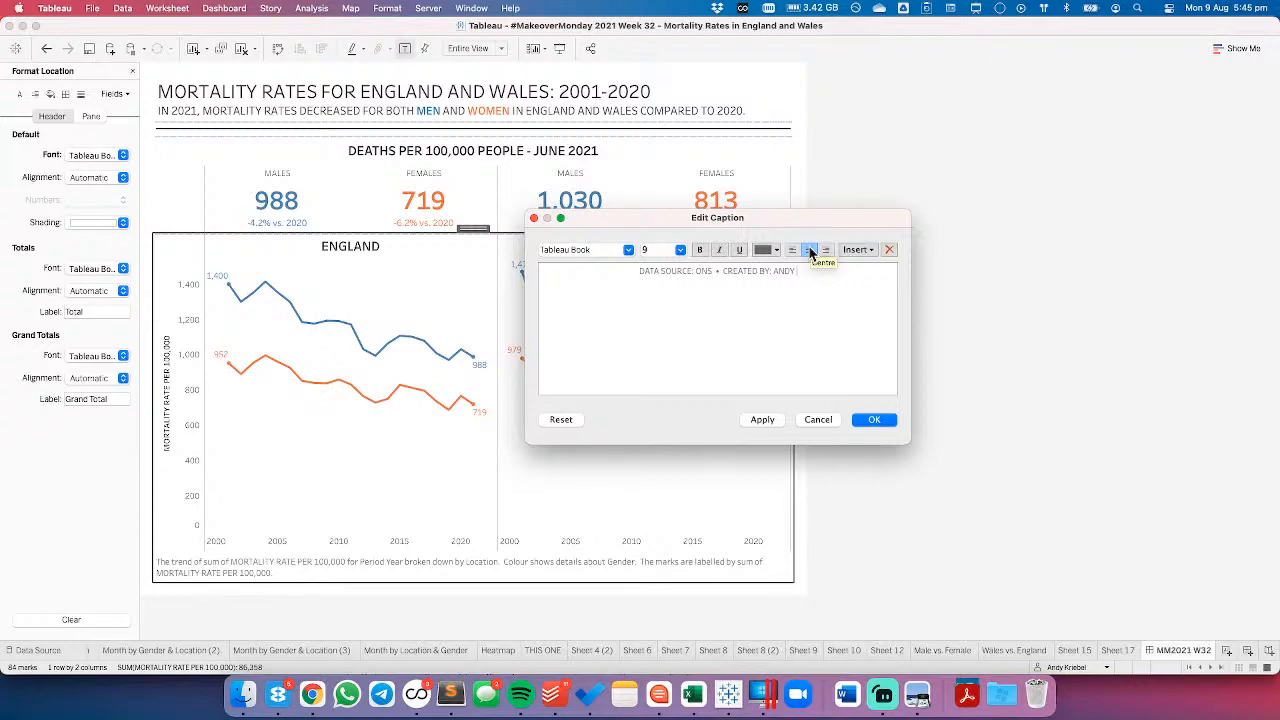
type(" KRIEBEL |")
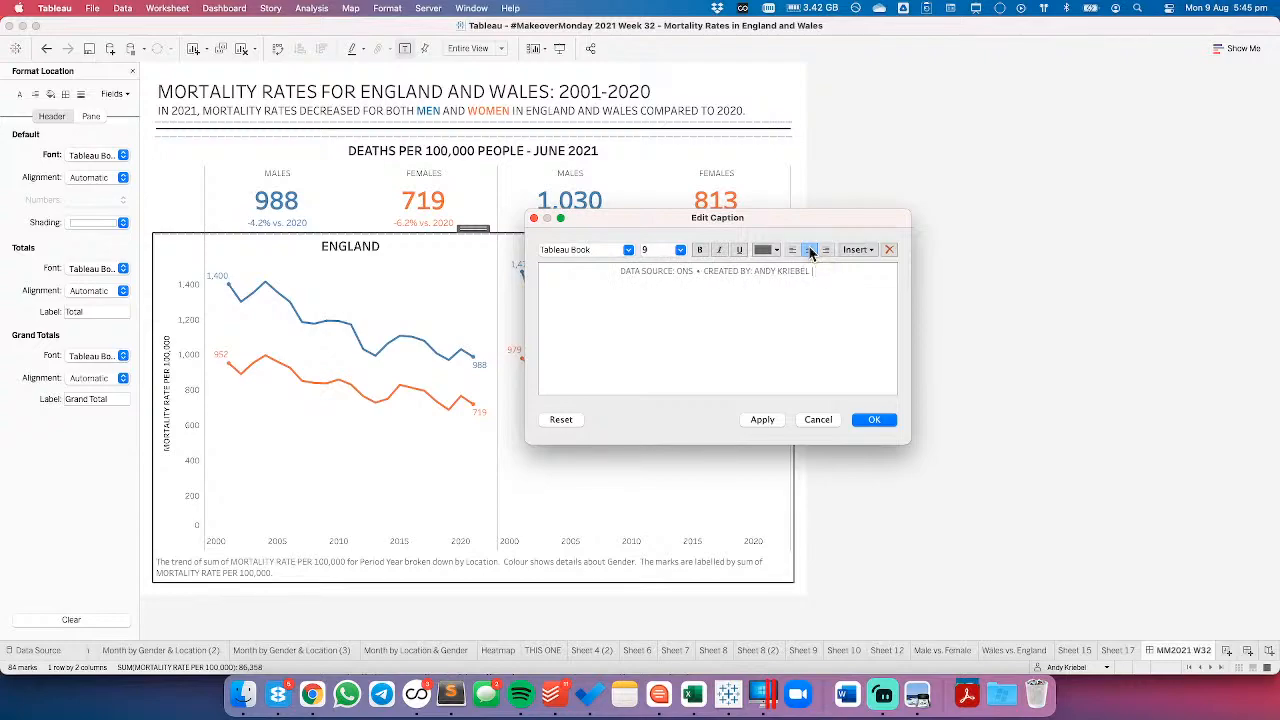
type(" @VIZW")
type("IZBI")
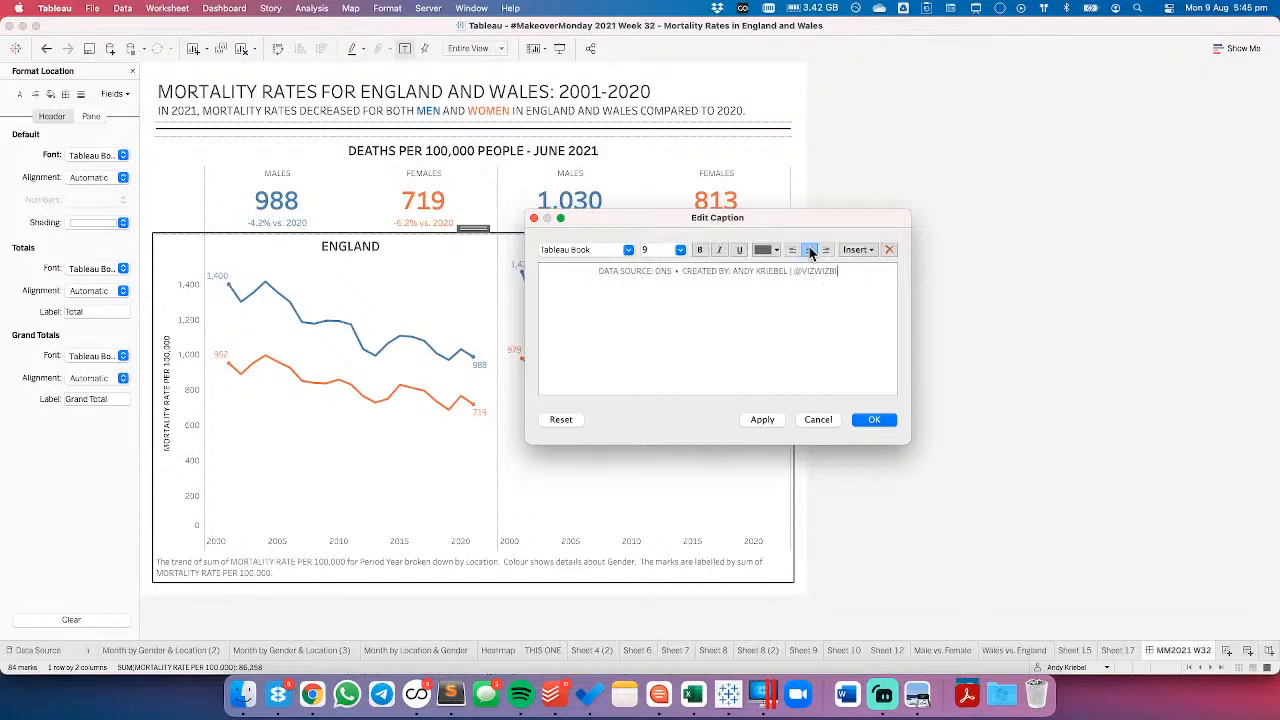
- Format the caption text light grey at size 8 and add a blank line above it
key("super+a")
left_click(771, 249)
left_click(774, 313)
left_click(681, 250)
left_click(673, 262)
left_click(680, 251)
left_click(674, 262)
left_click(884, 426)
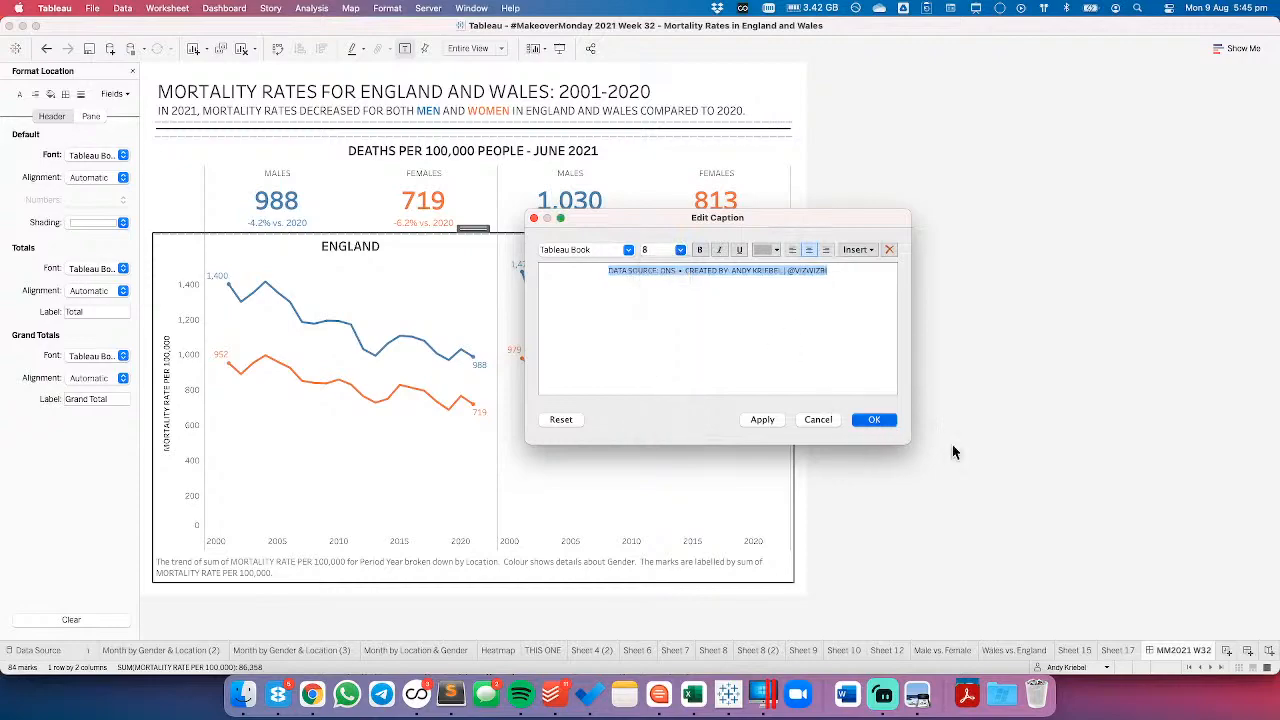
double_click(550, 574)
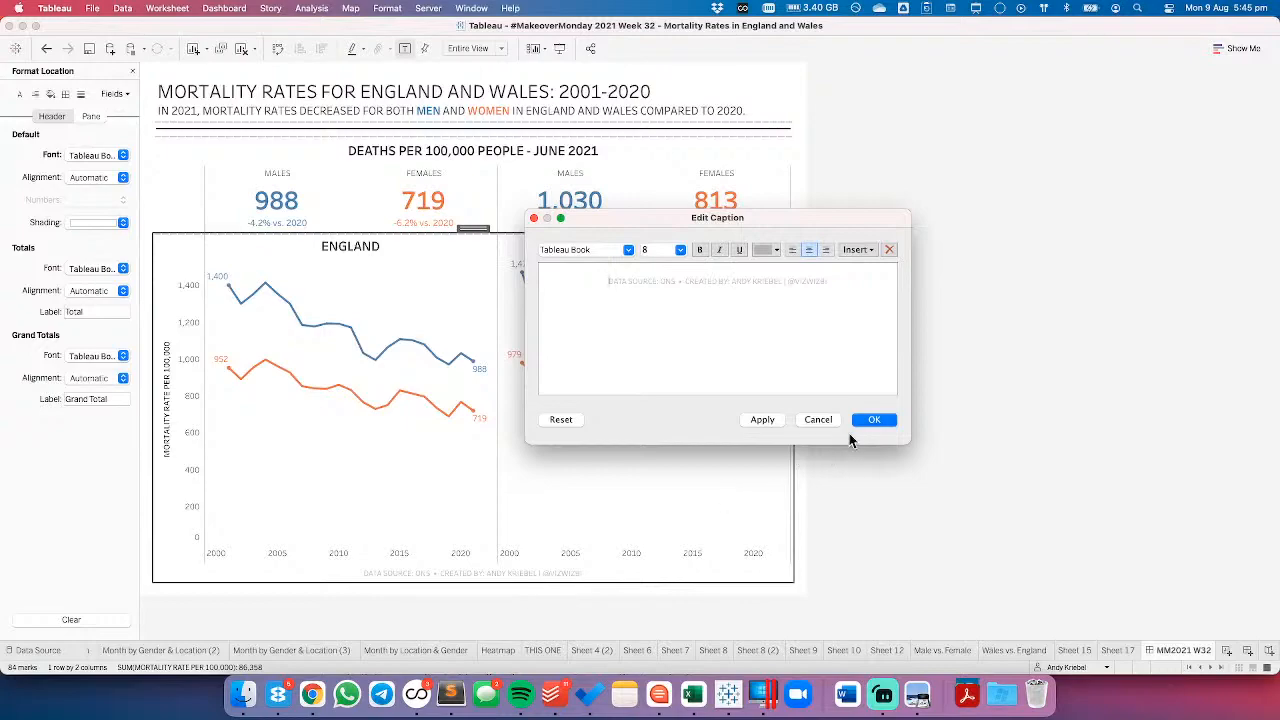
left_click(864, 425)
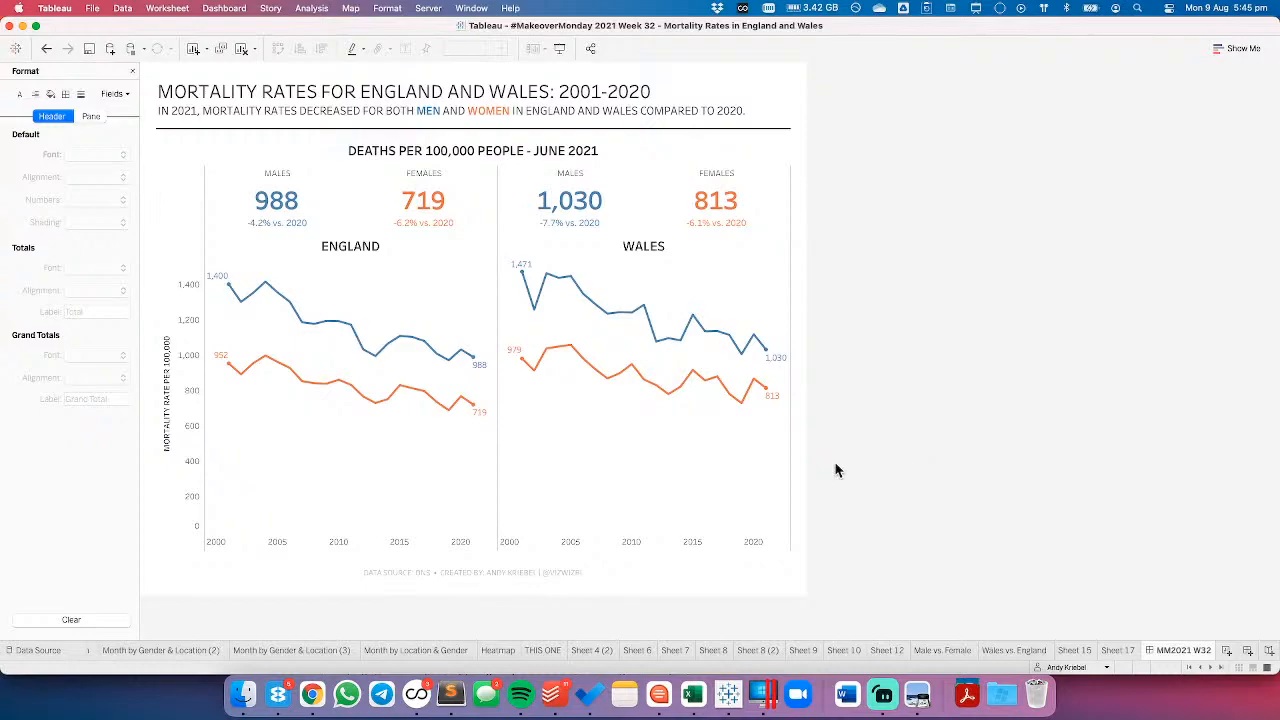
- Set the mortality rate axis's major tick marks to fixed with a tick interval of 500
right_click(183, 452)
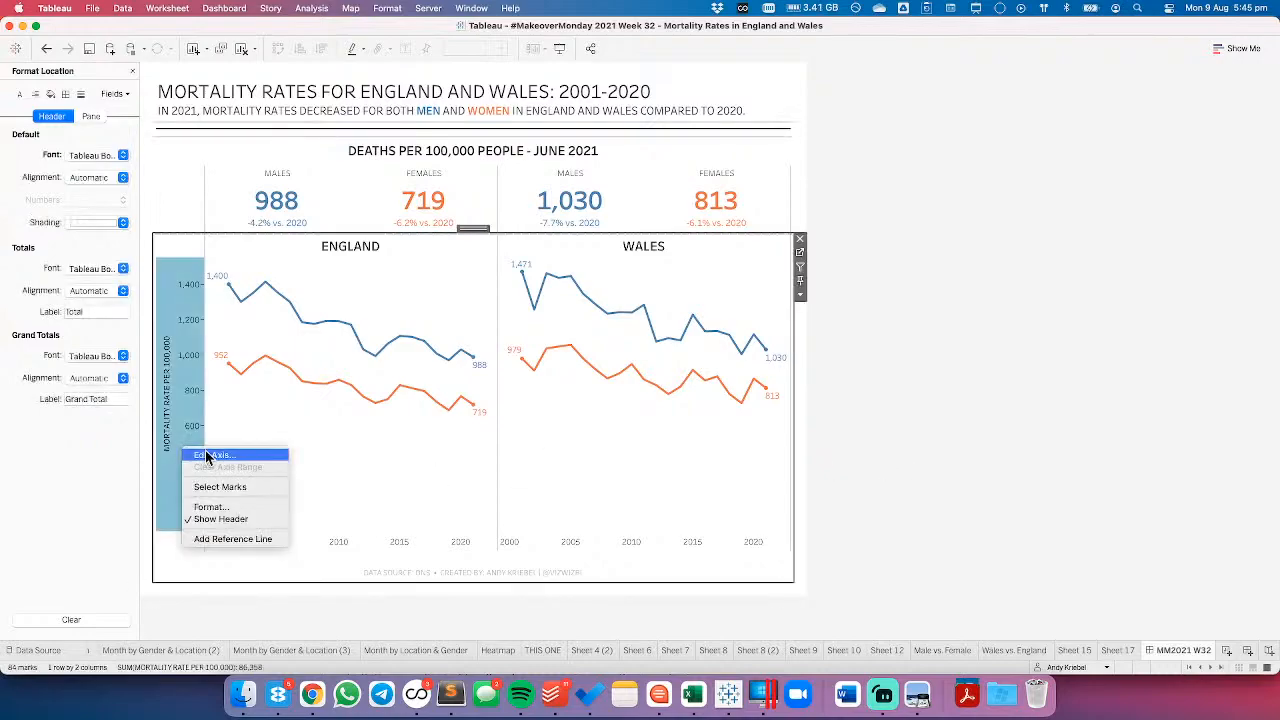
left_click(206, 456)
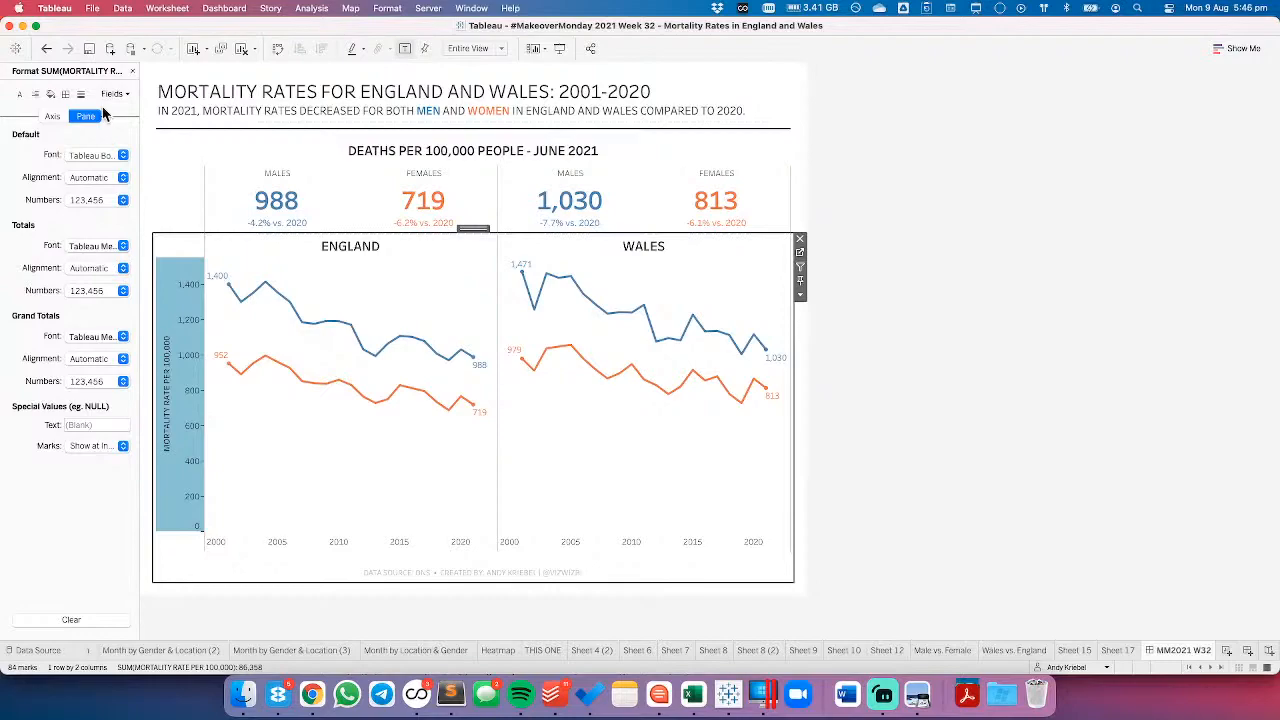
right_click(167, 402)
left_click(205, 406)
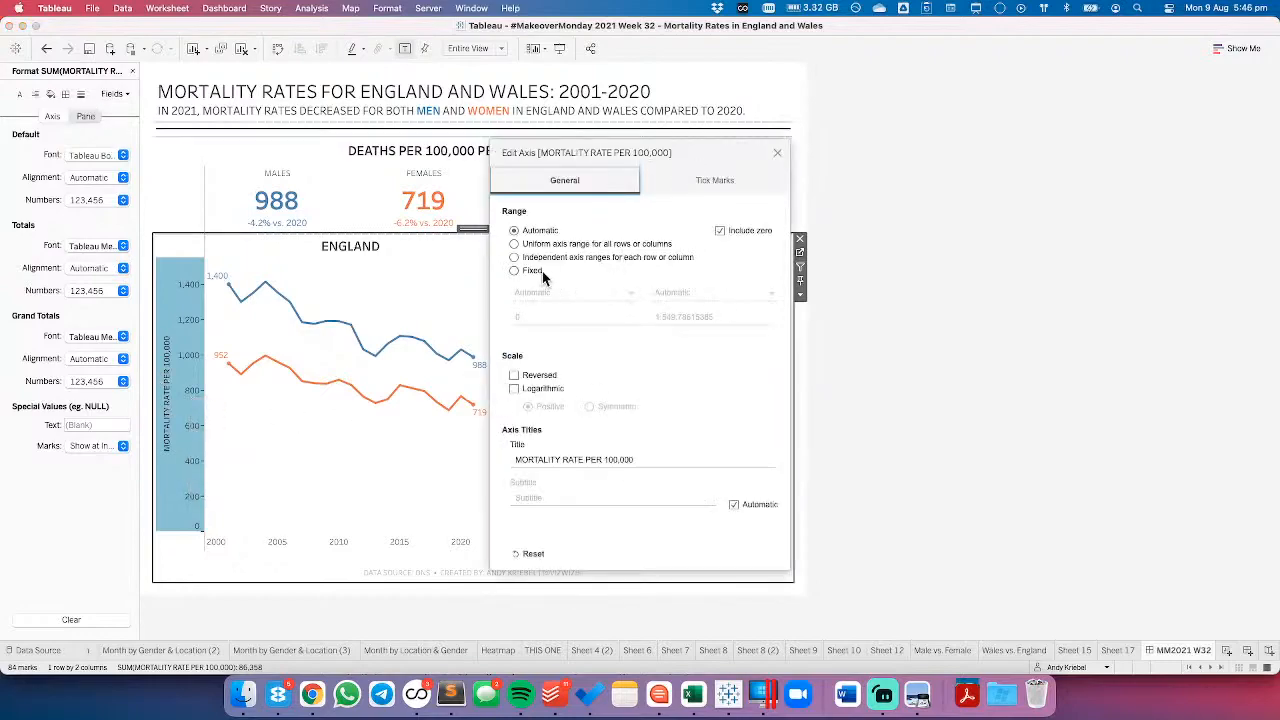
left_click(714, 181)
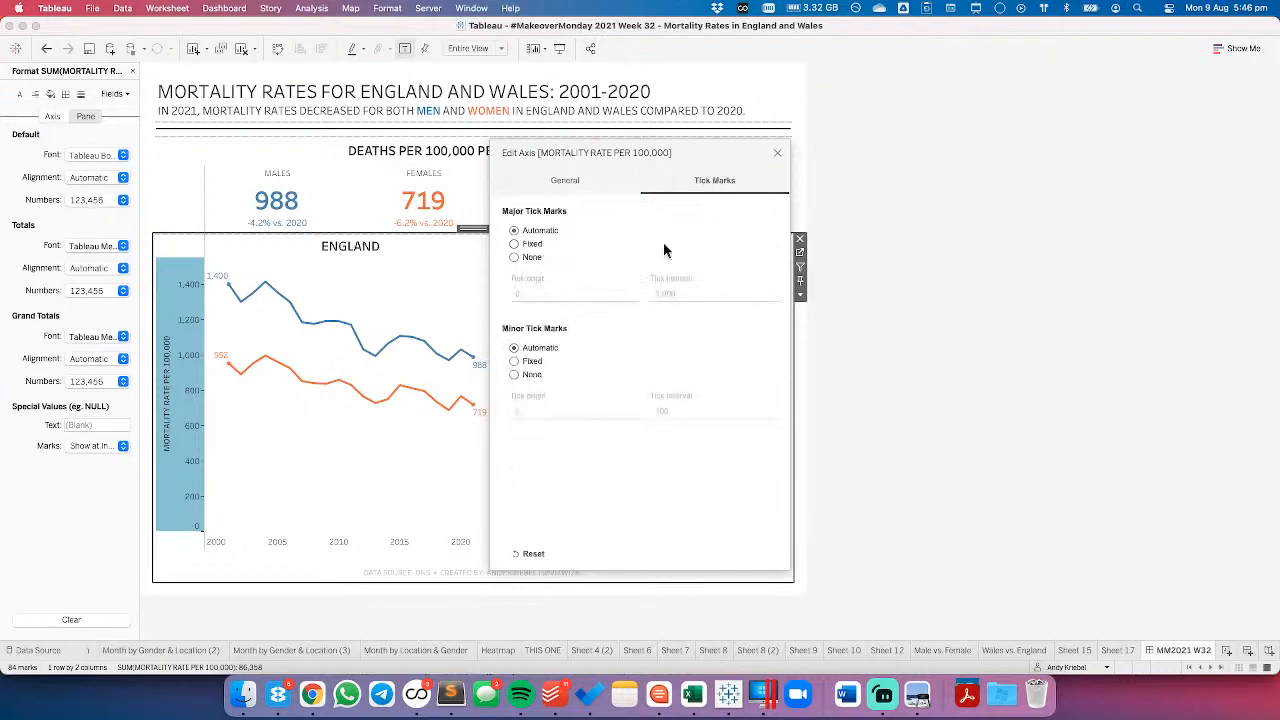
left_click(514, 244)
double_click(687, 293)
type("500")
key("Tab")
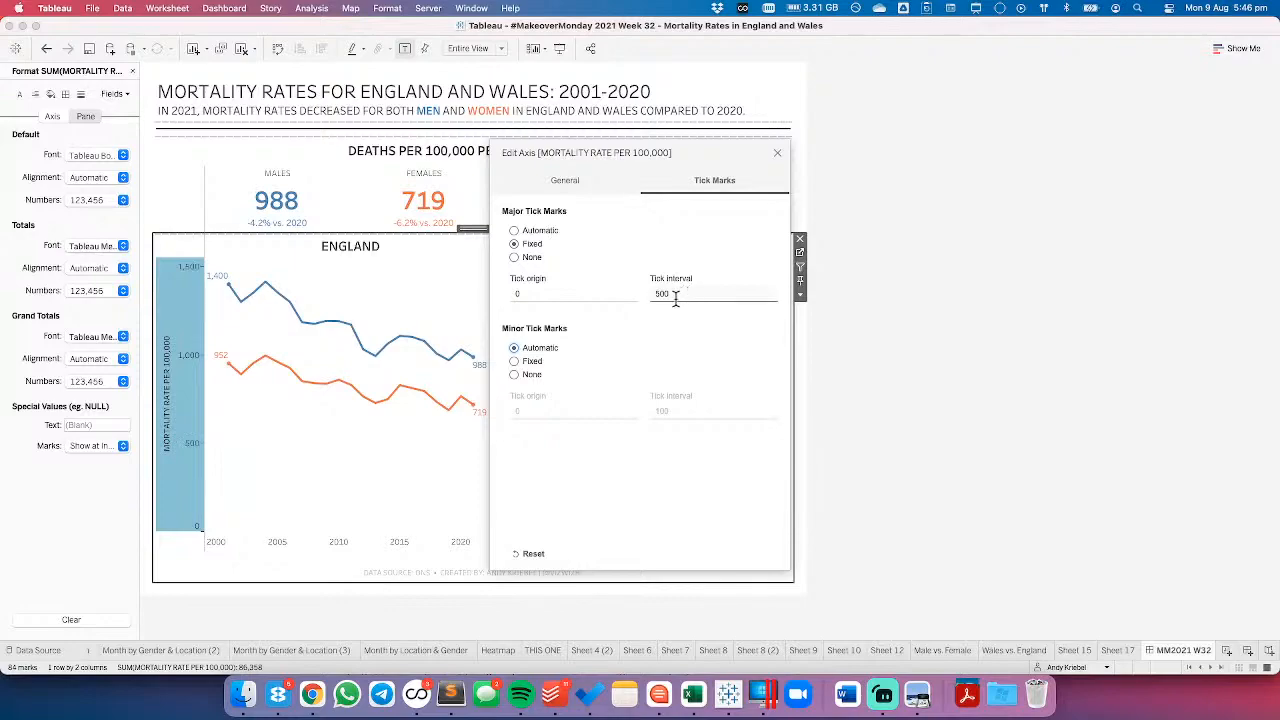
- Change the mortality rate axis's major tick interval to 250 and close the axis settings
double_click(684, 293)
type("250")
key("Tab")
left_click(777, 153)
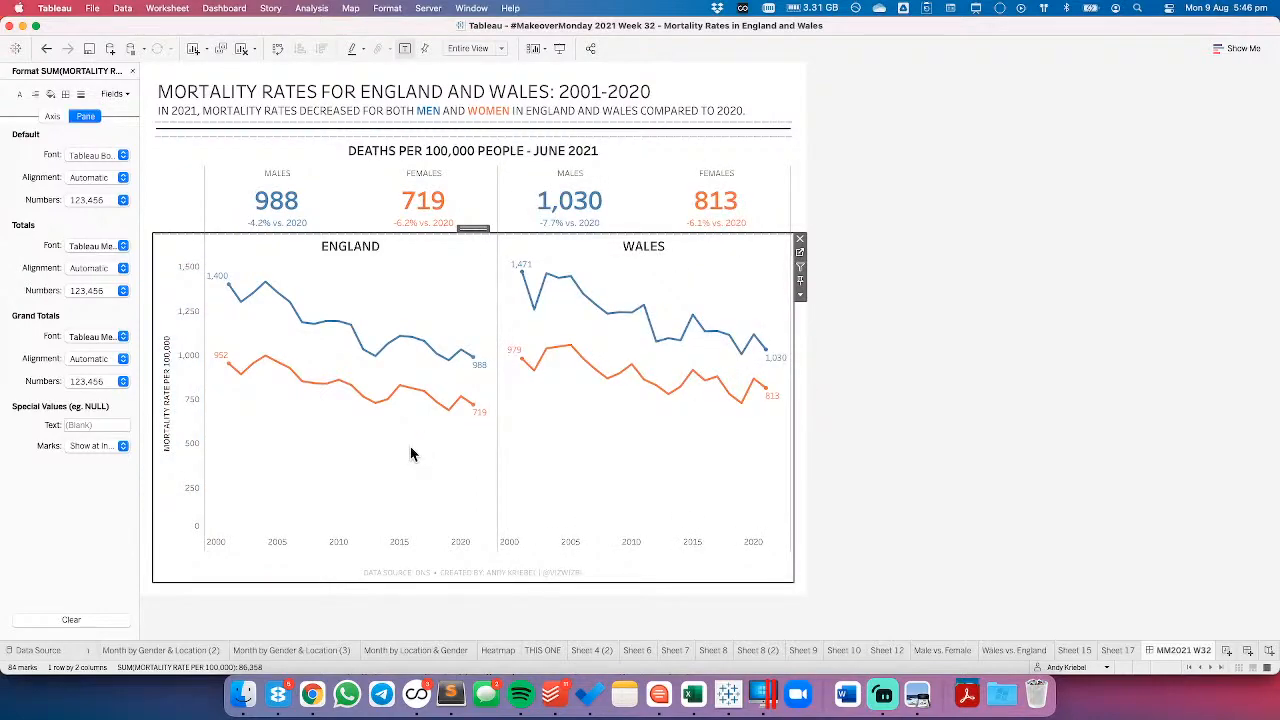
- Undo and redo the last tick interval change to compare the axis labels, and deselect the chart
left_click(47, 49)
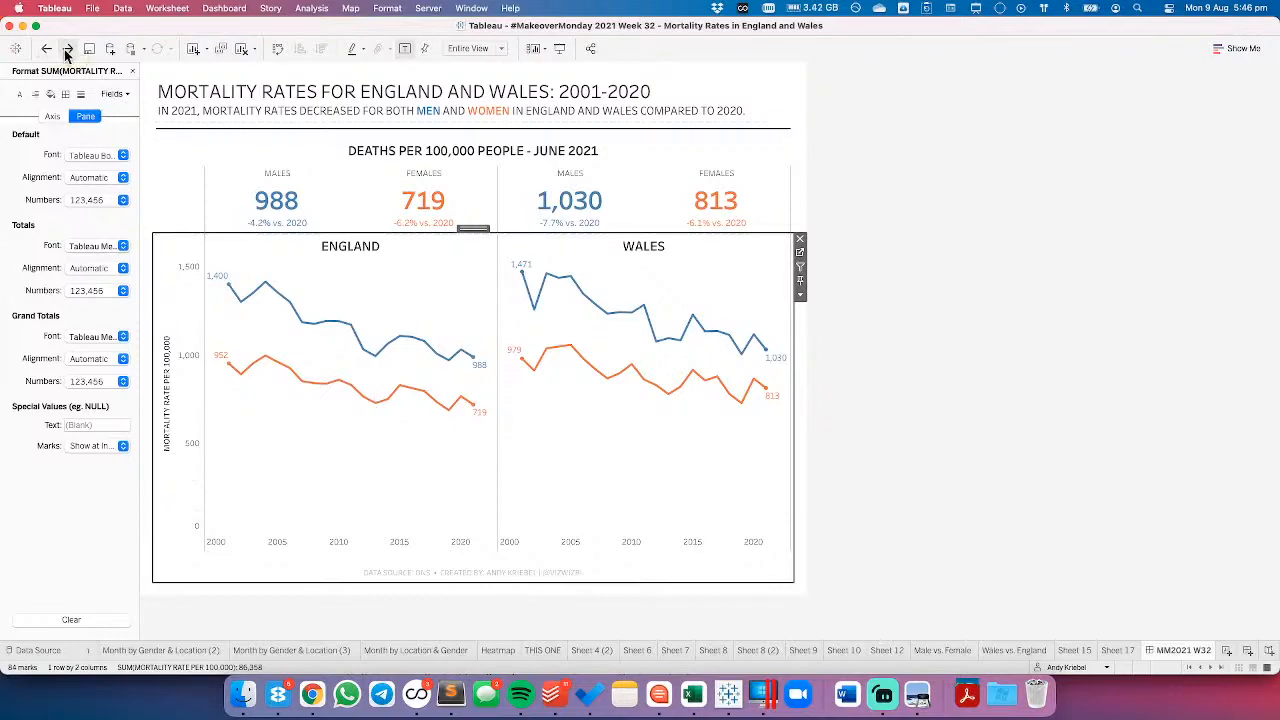
left_click(67, 50)
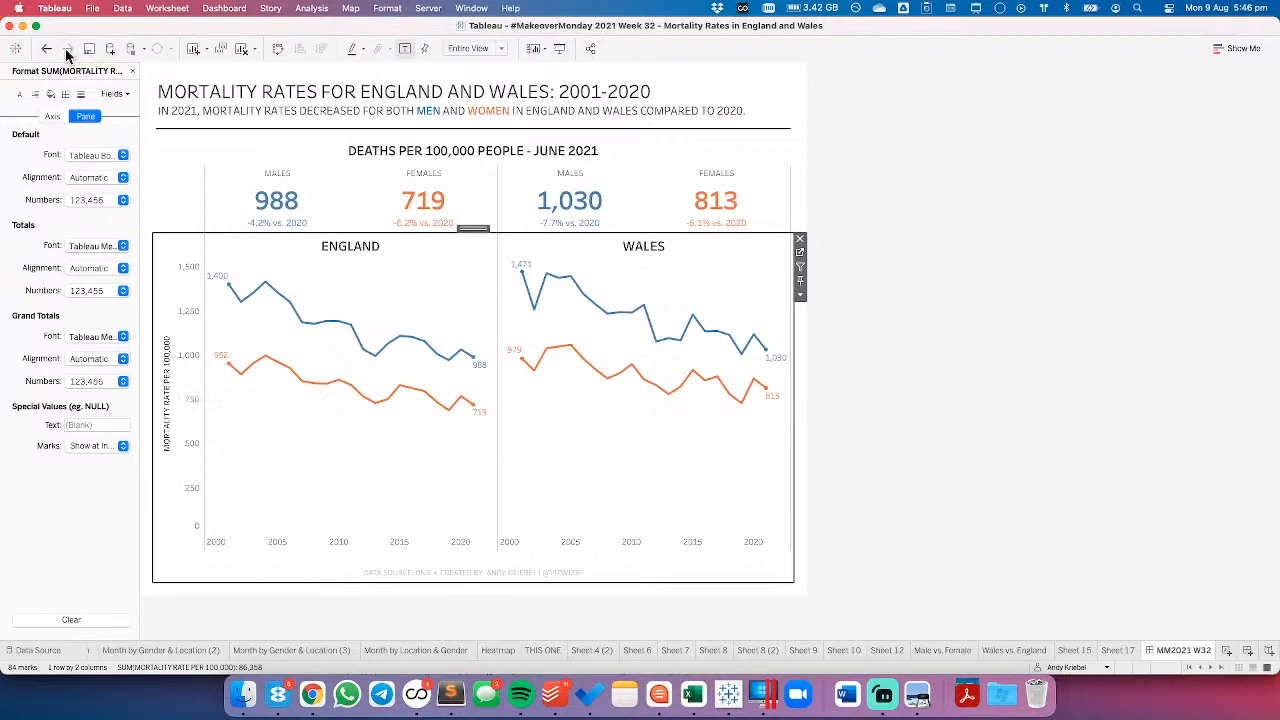
left_click(960, 428)
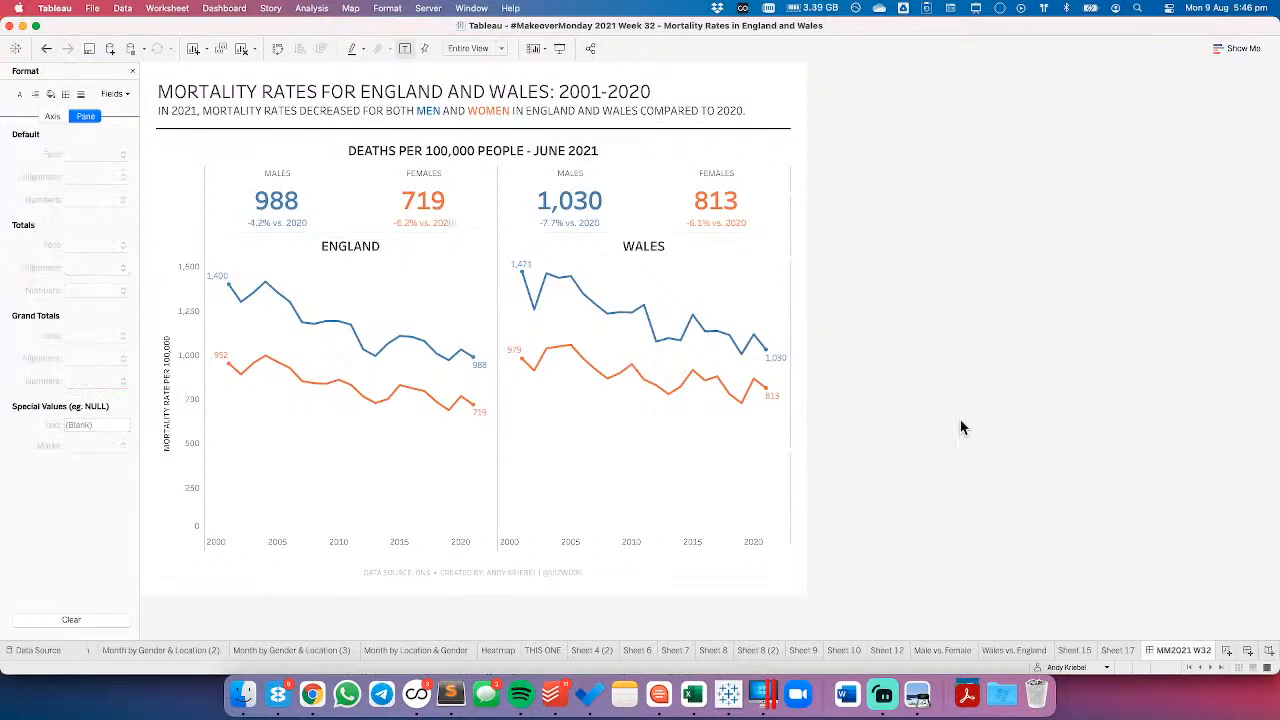
- Try setting the Min/Max label field to Automatic on the line chart's sheet, check it on the dashboard, and undo the change
left_click(712, 324)
left_click(800, 266)
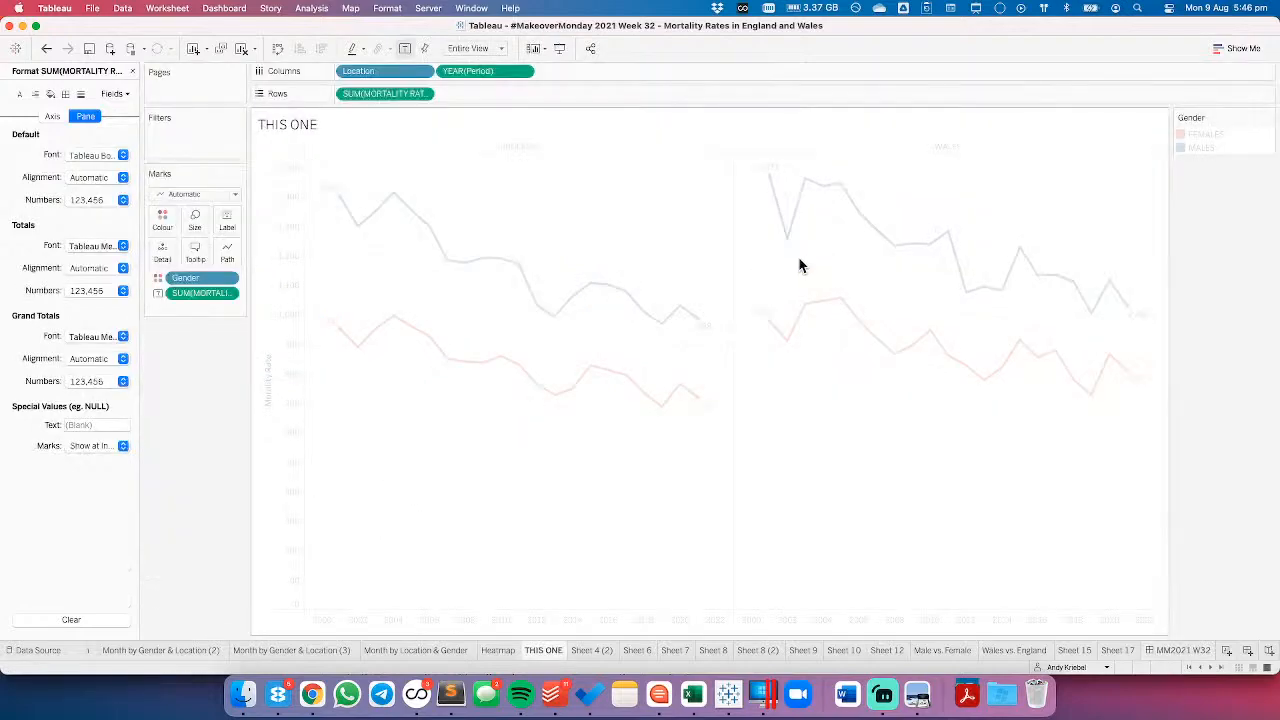
left_click(224, 218)
left_click(280, 483)
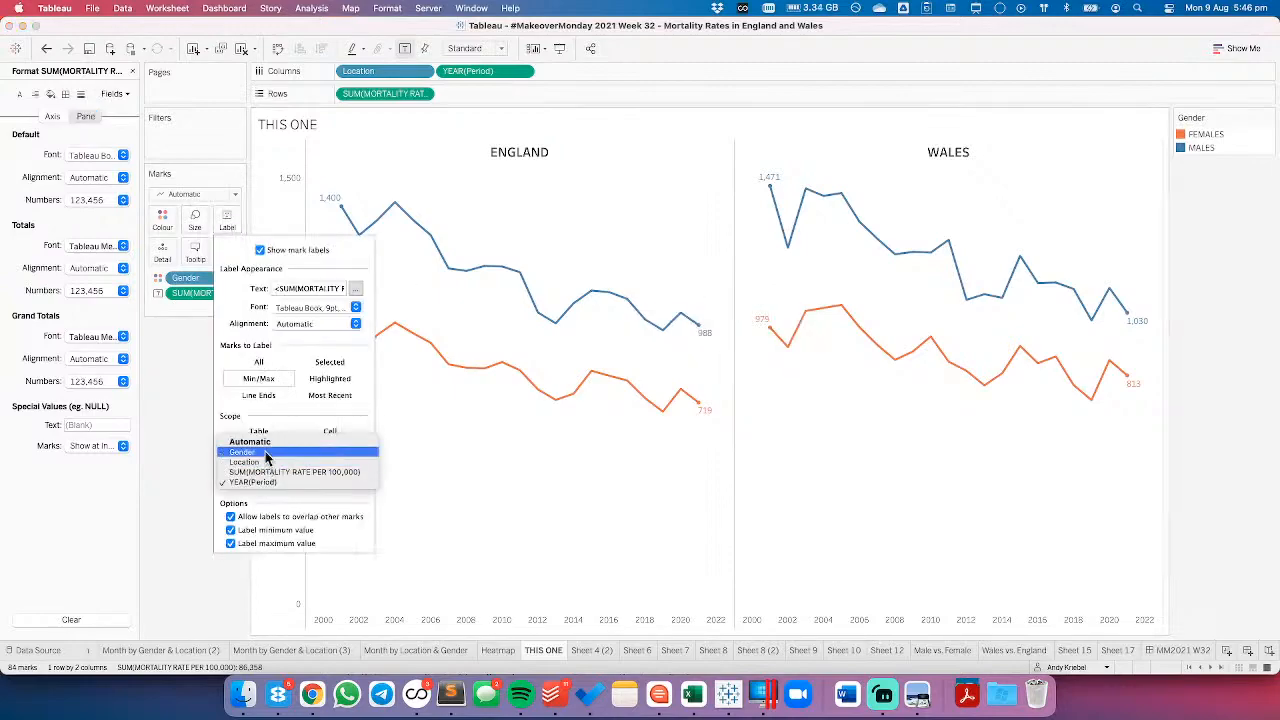
left_click(250, 441)
left_click(484, 479)
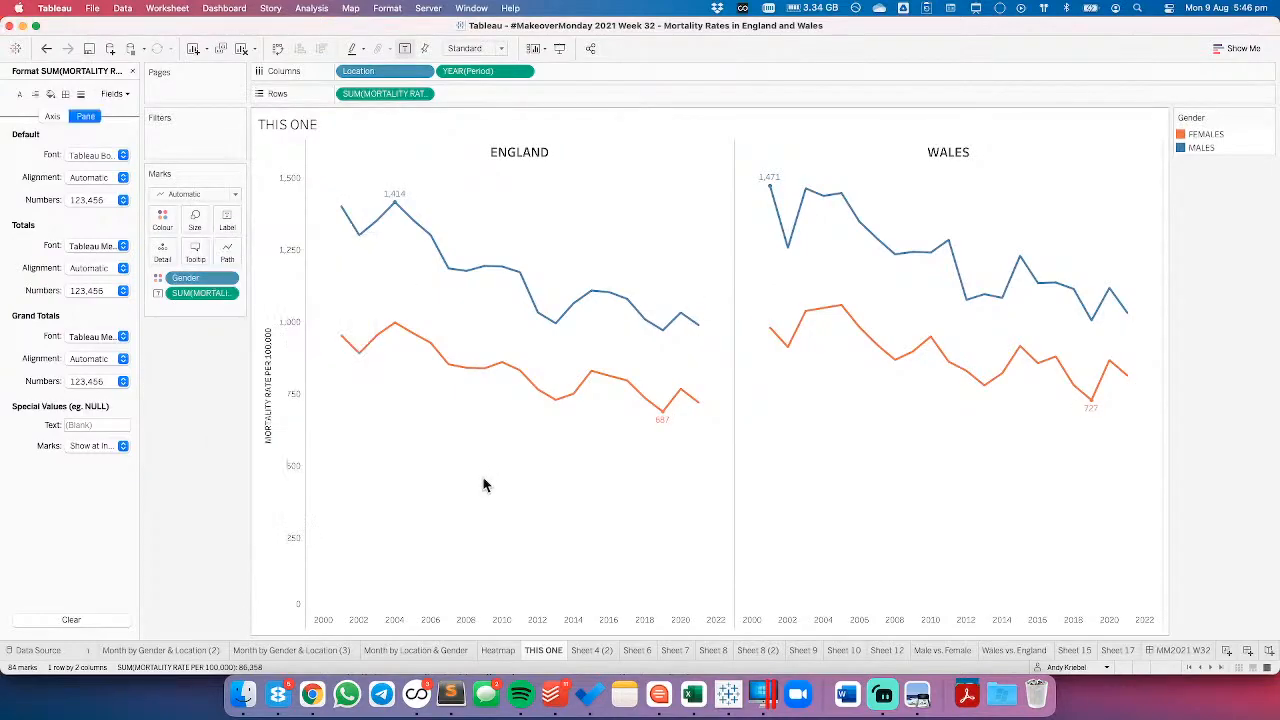
left_click(1195, 650)
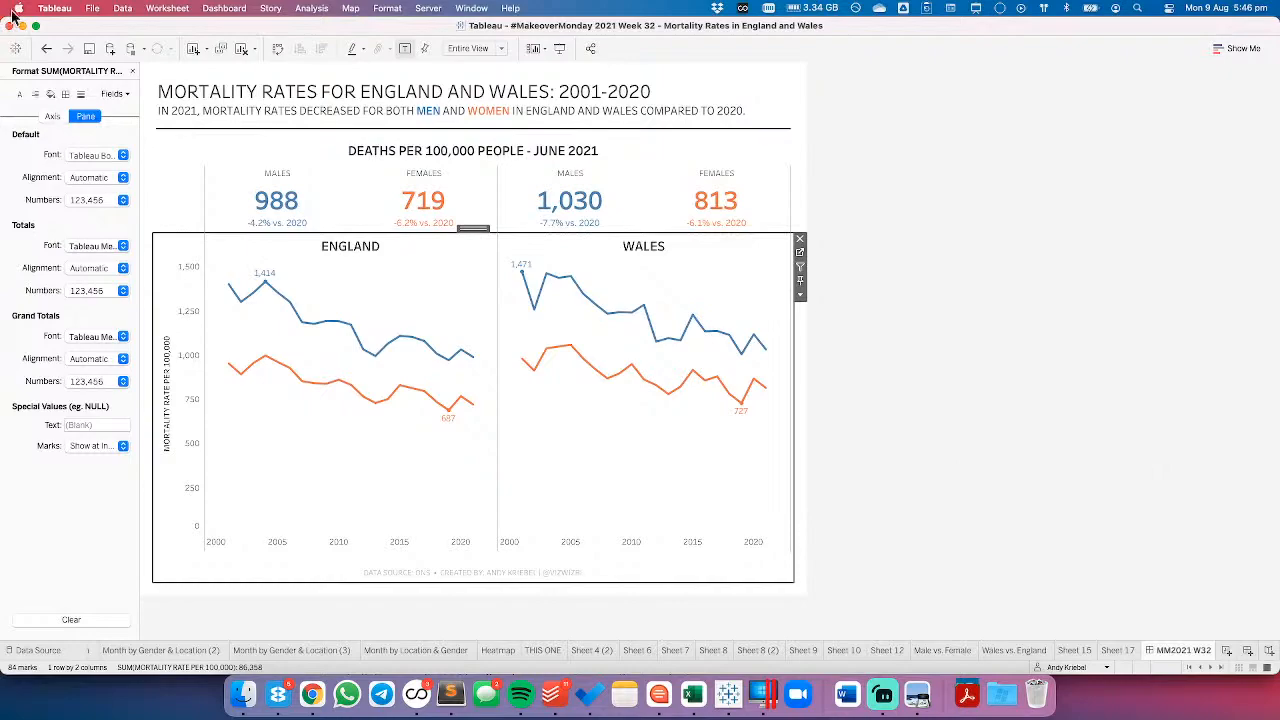
left_click(45, 50)
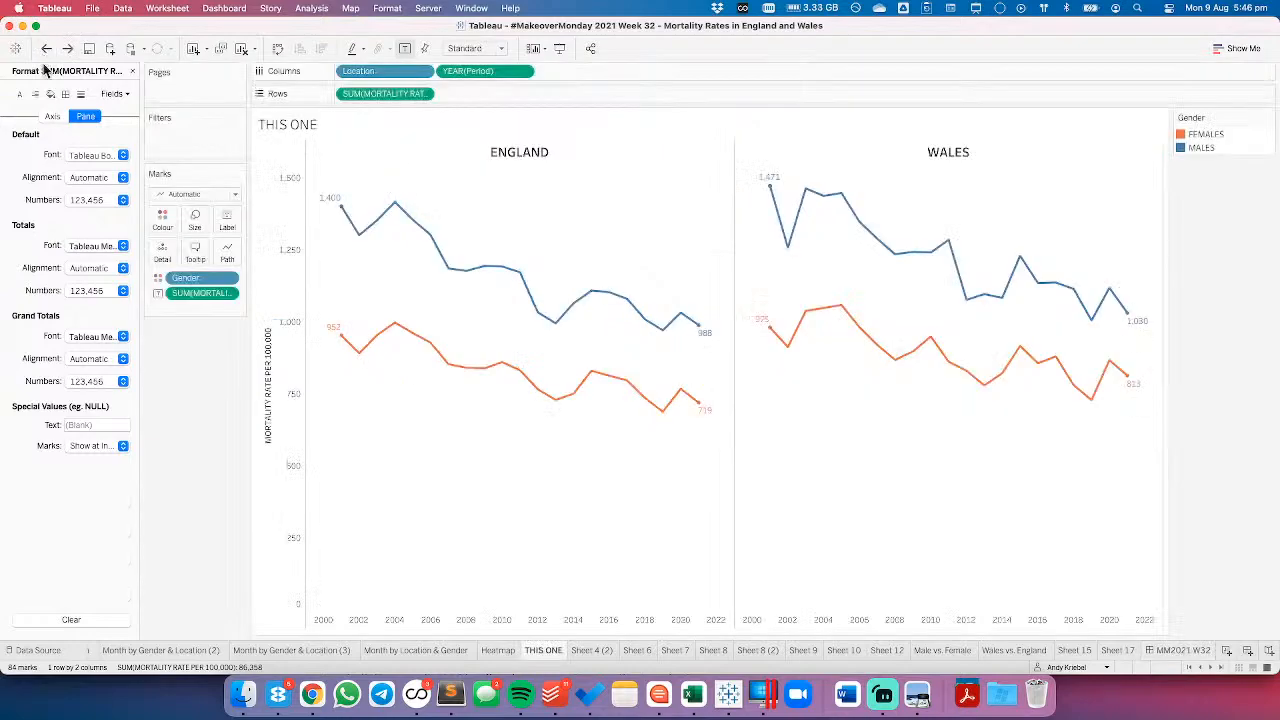
- Try hiding the line chart's mark labels with a white font colour, review the MM2021 W32 dashboard, and undo the change
left_click(228, 222)
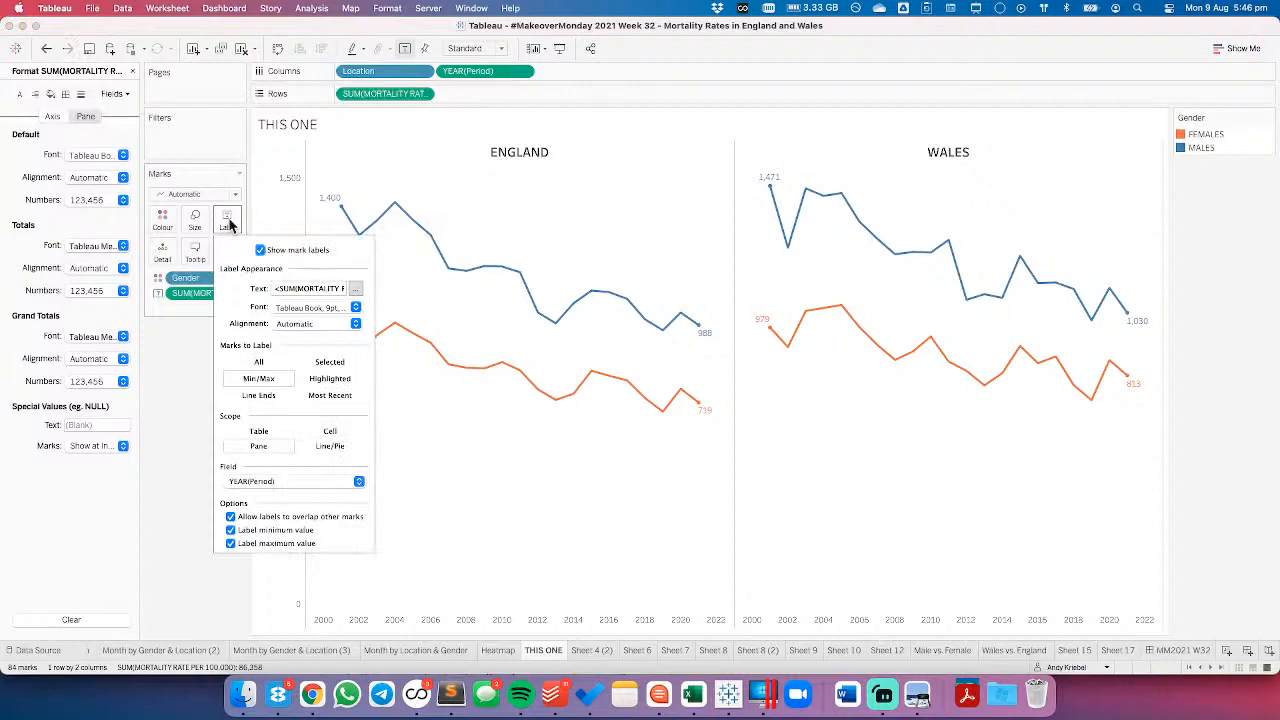
left_click(300, 308)
left_click(289, 414)
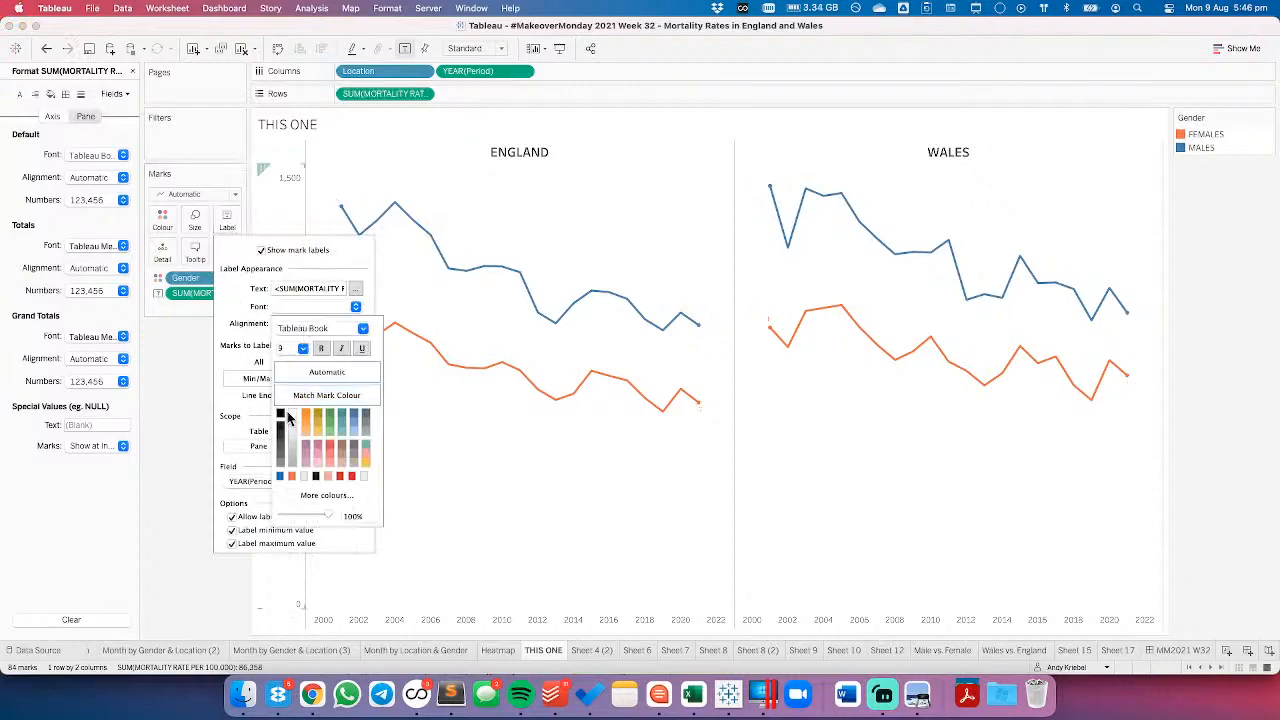
left_click(491, 451)
left_click(1180, 652)
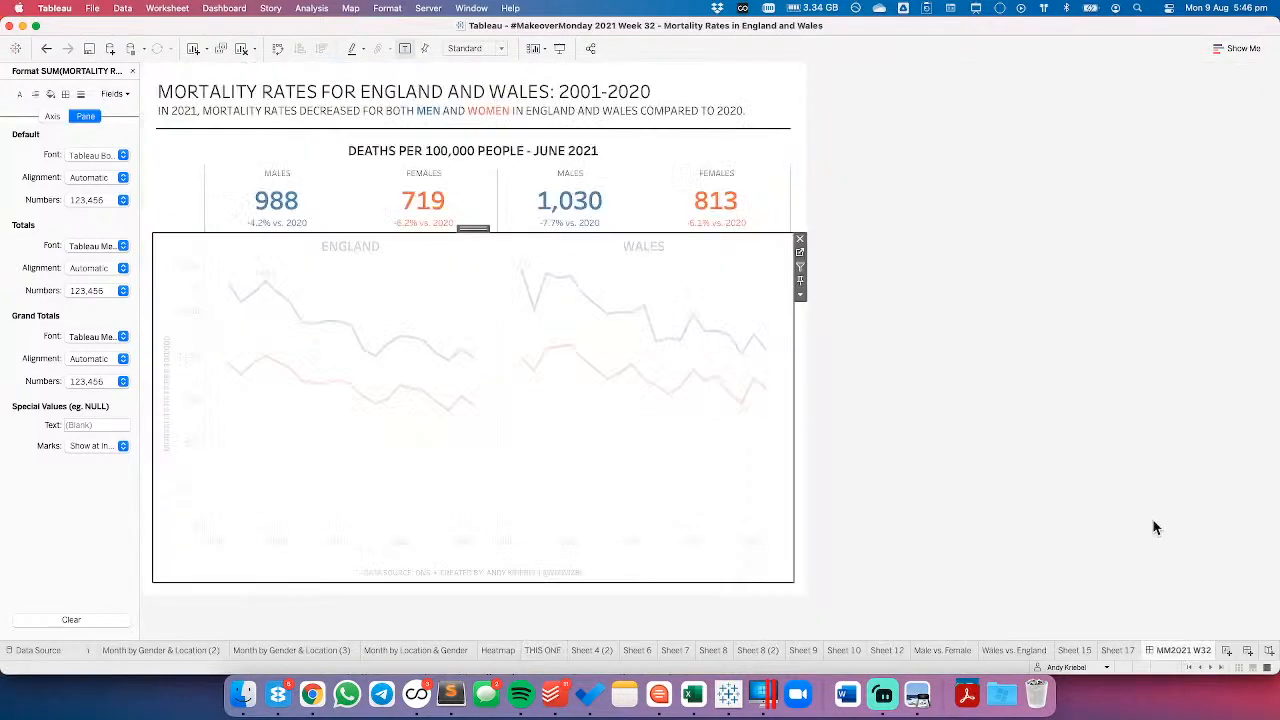
left_click(1128, 452)
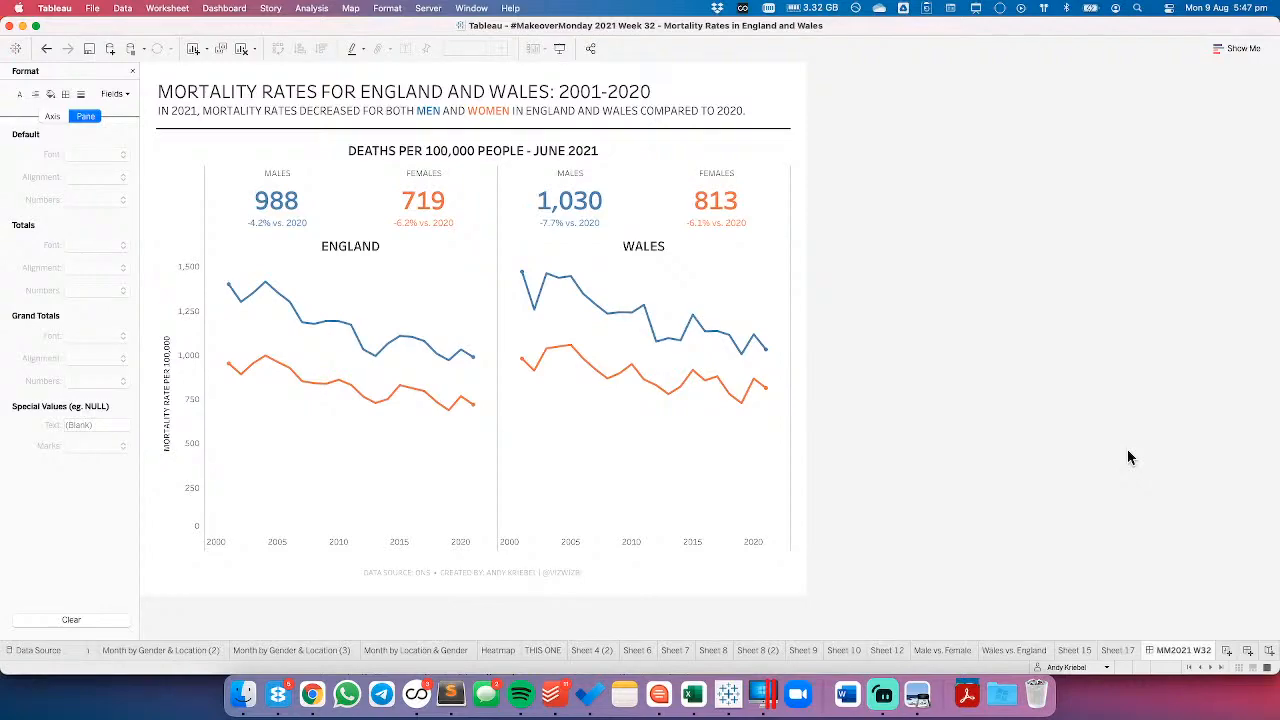
left_click(47, 50)
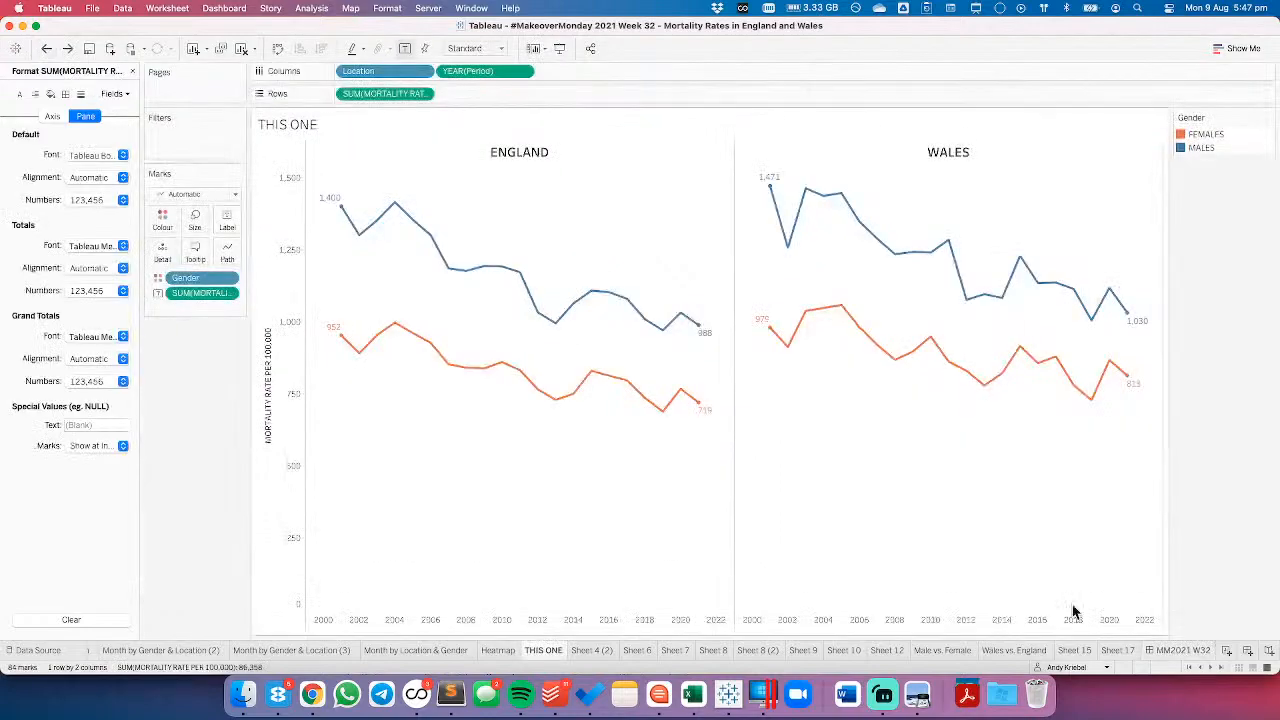
left_click(1175, 652)
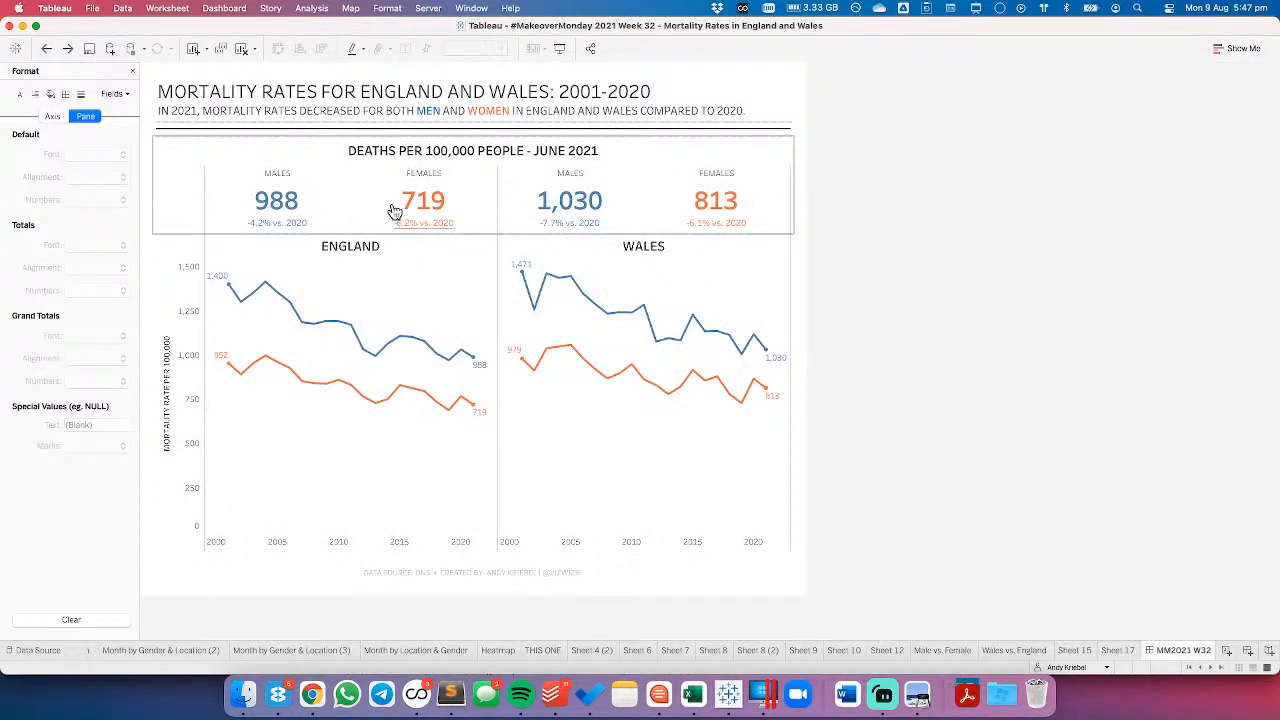
left_click(48, 52)
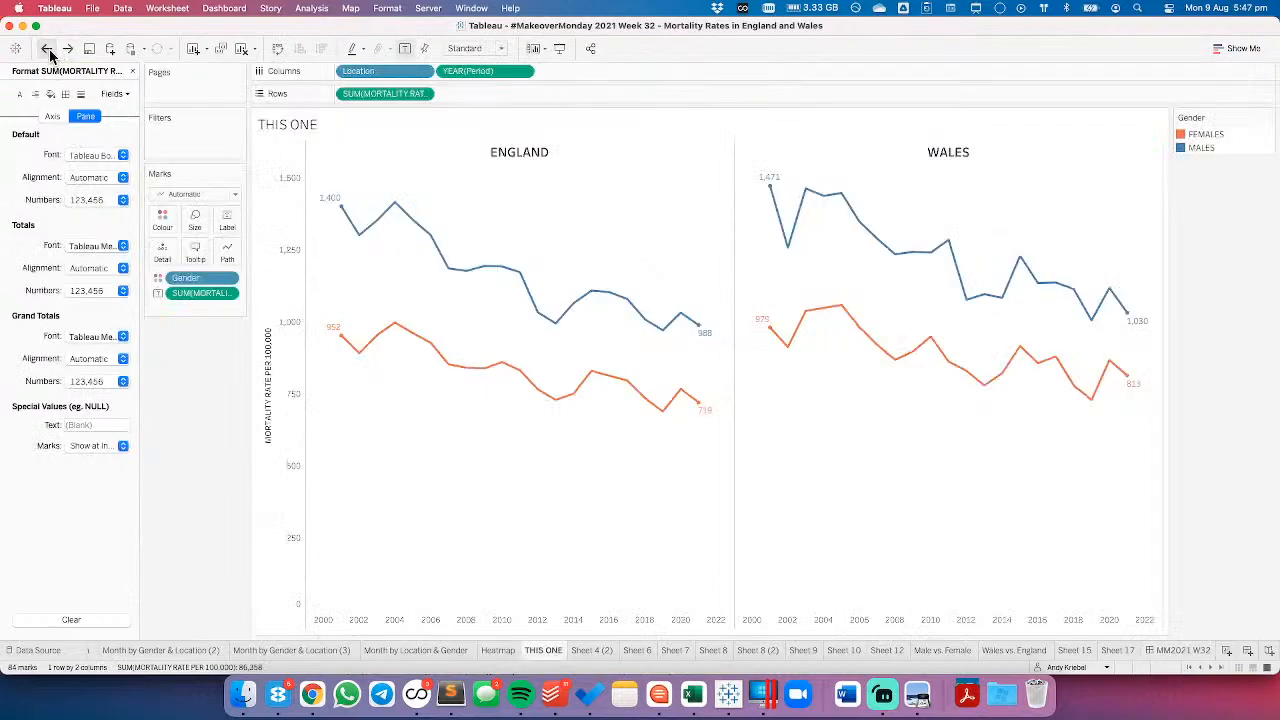
- Hide the line chart's mark labels through their font colour, keeping the end-point markers, and check the result on the MM2021 W32 dashboard
left_click(227, 221)
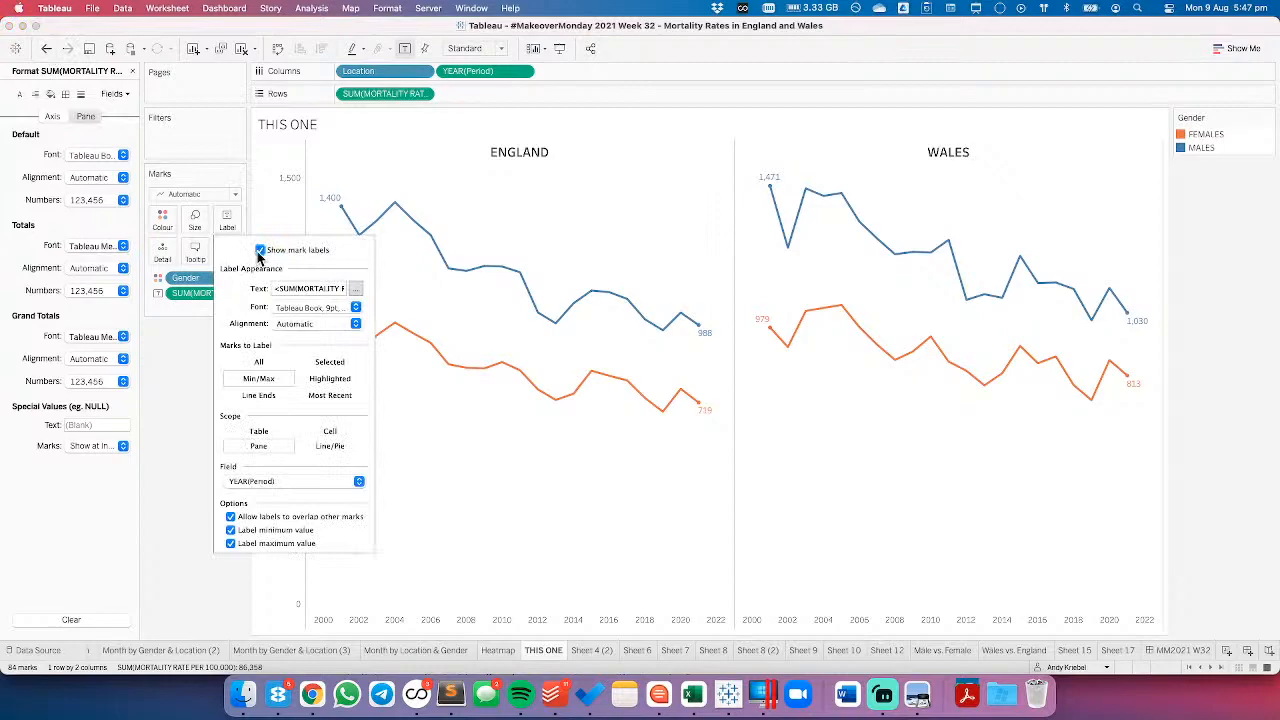
left_click(298, 309)
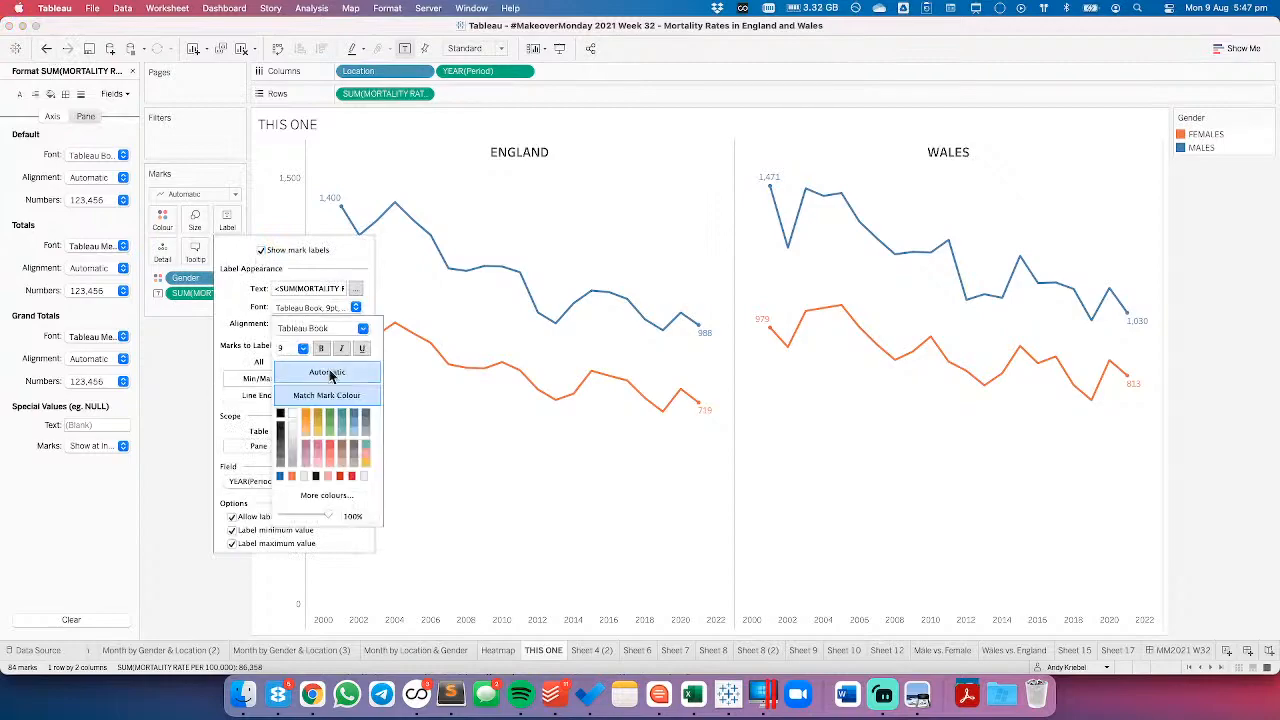
left_click(494, 477)
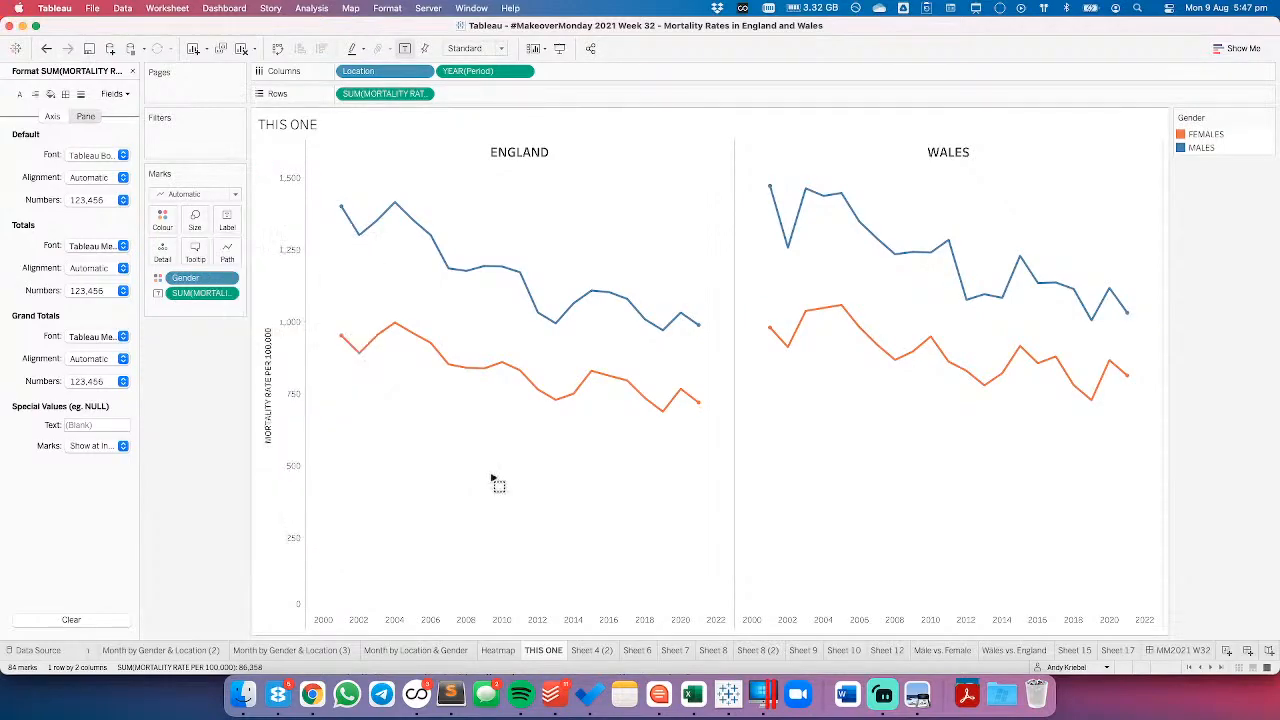
left_click(1185, 651)
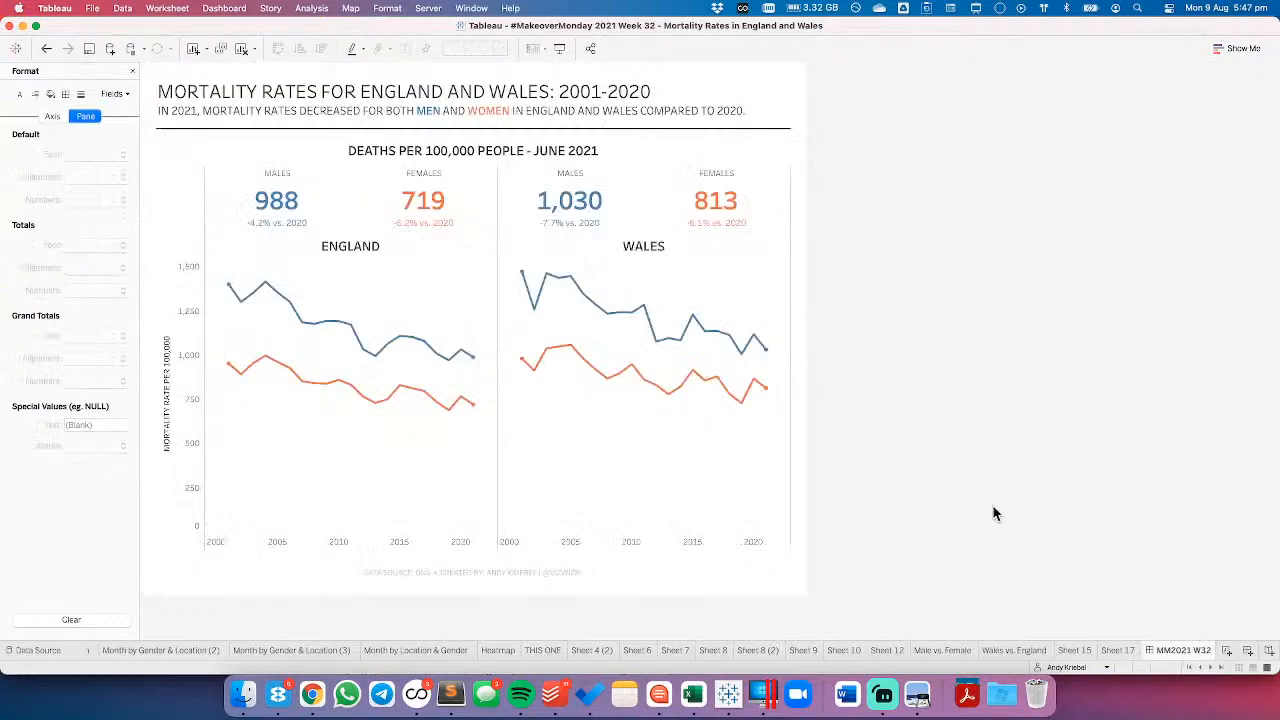
left_click(431, 471)
left_click(1009, 419)
- Lighten the pane column divider in the border formatting of the dashboard's line chart
right_click(418, 478)
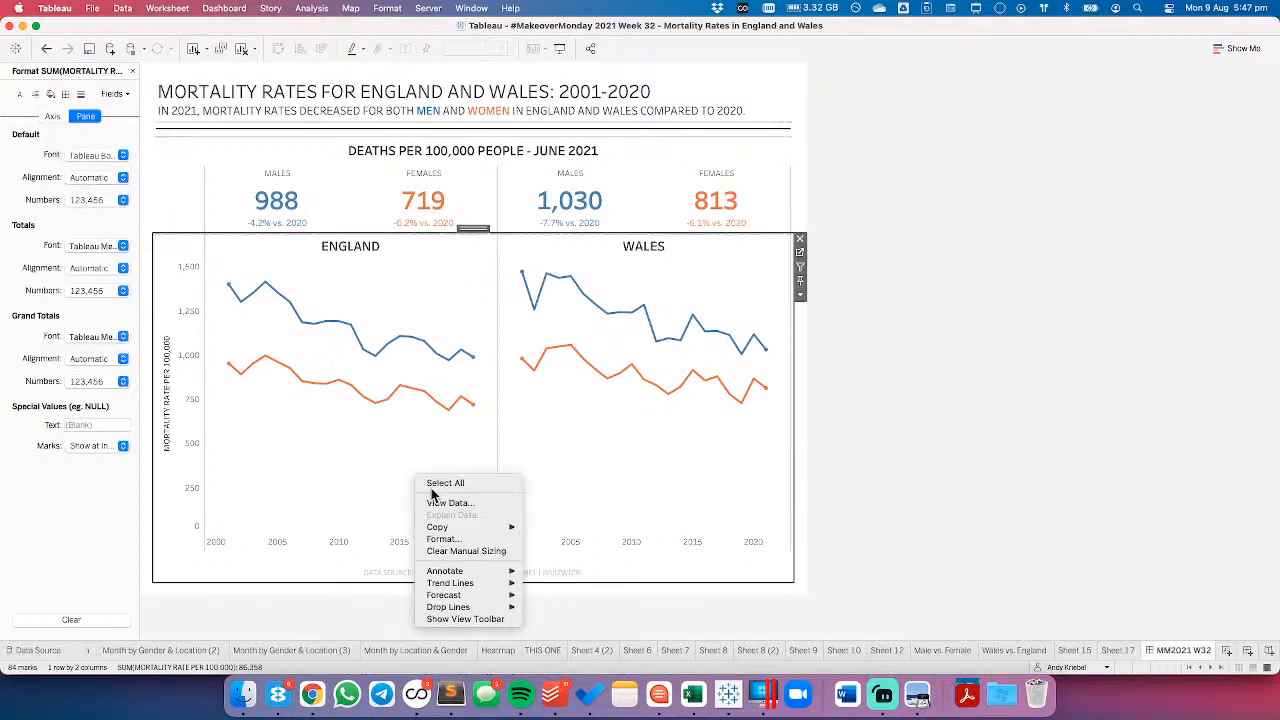
left_click(443, 539)
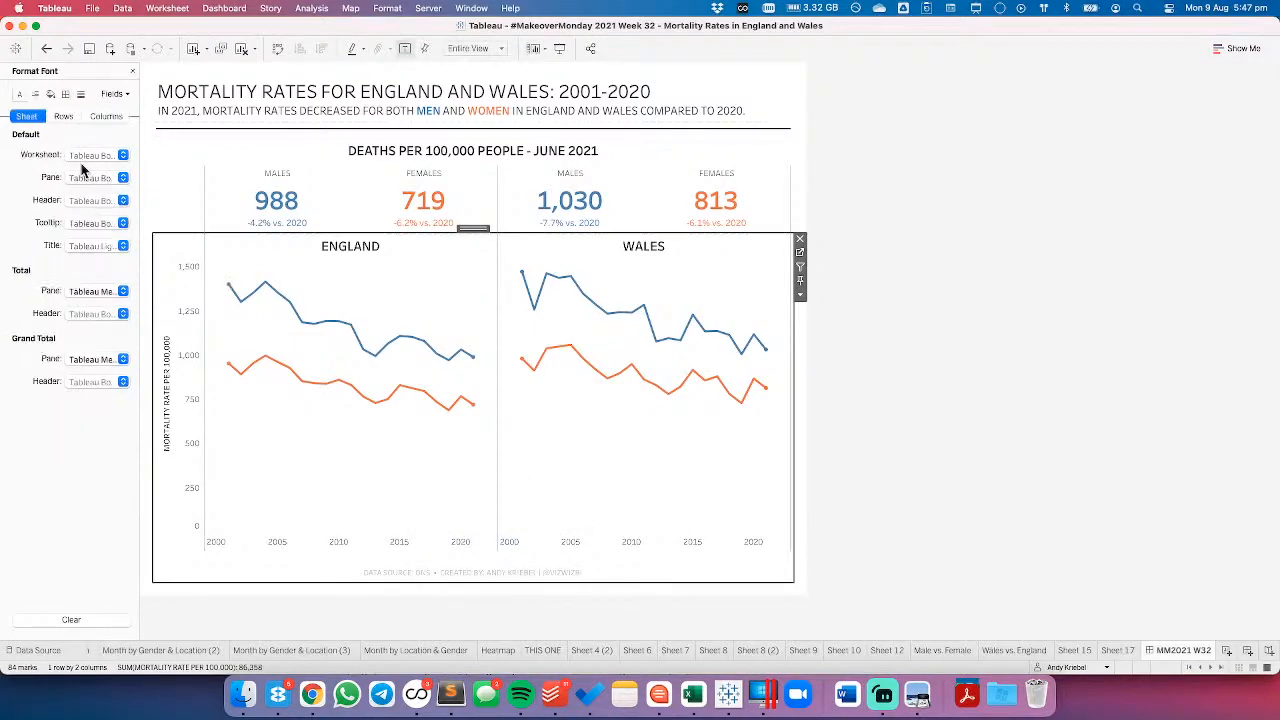
left_click(65, 94)
left_click(76, 472)
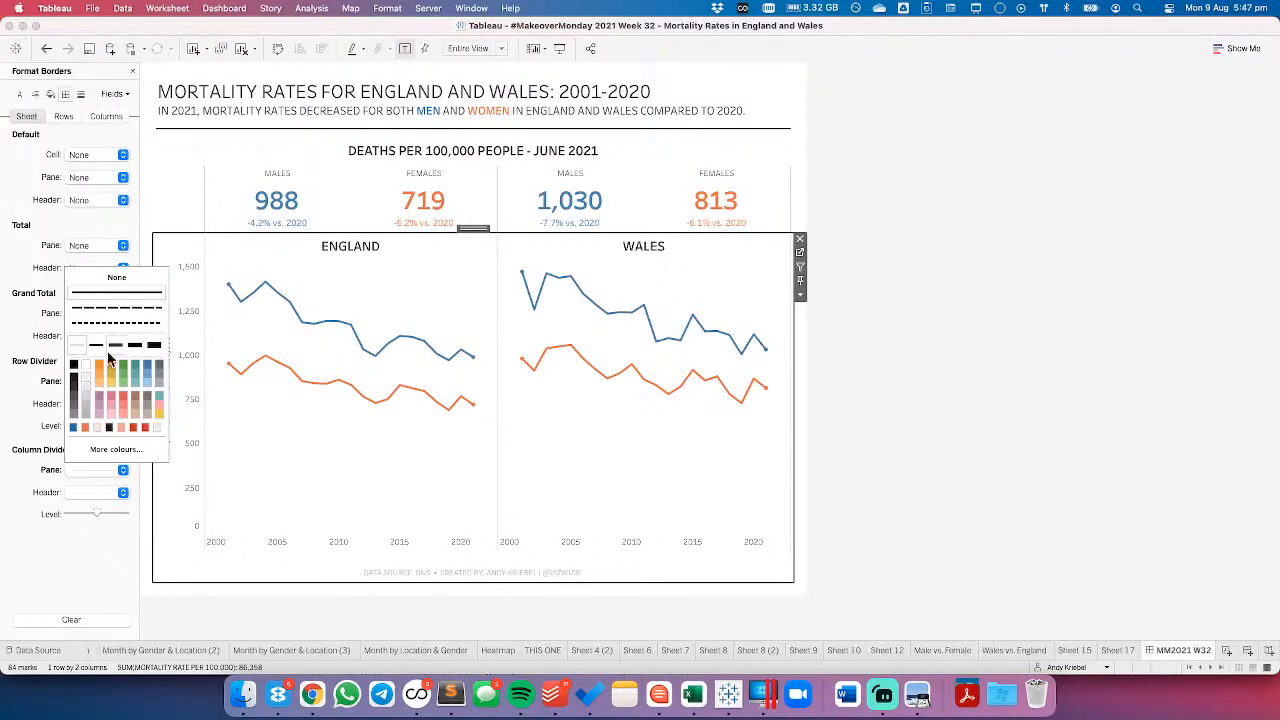
- Lighten the pane column divider of the deaths per 100,000 summary sheet to match the line chart, and close the formatting settings
left_click(180, 155)
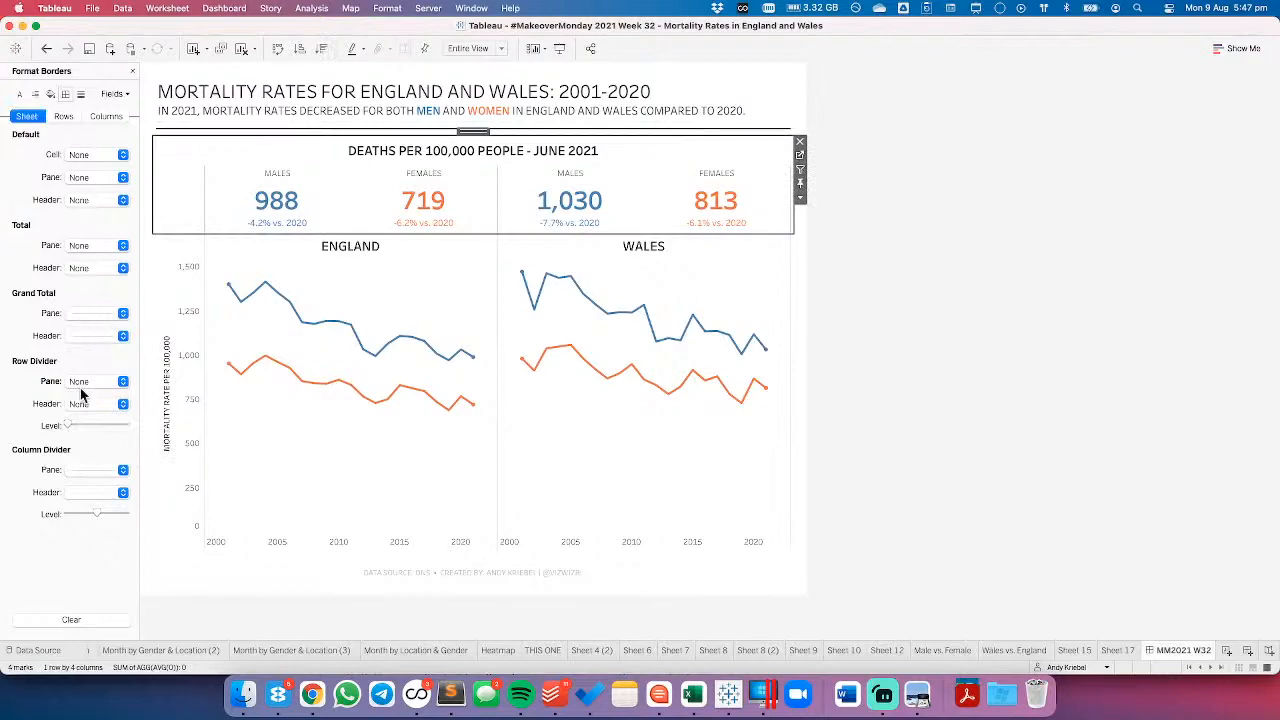
left_click(85, 471)
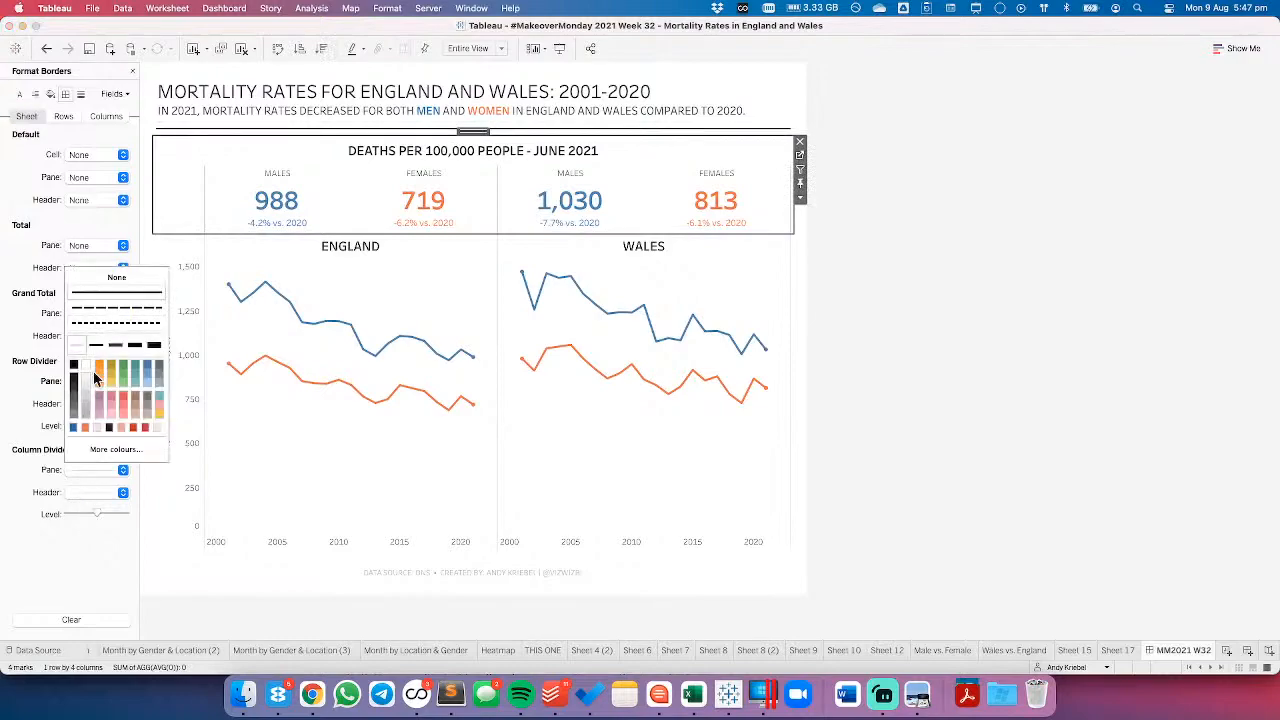
left_click(1020, 352)
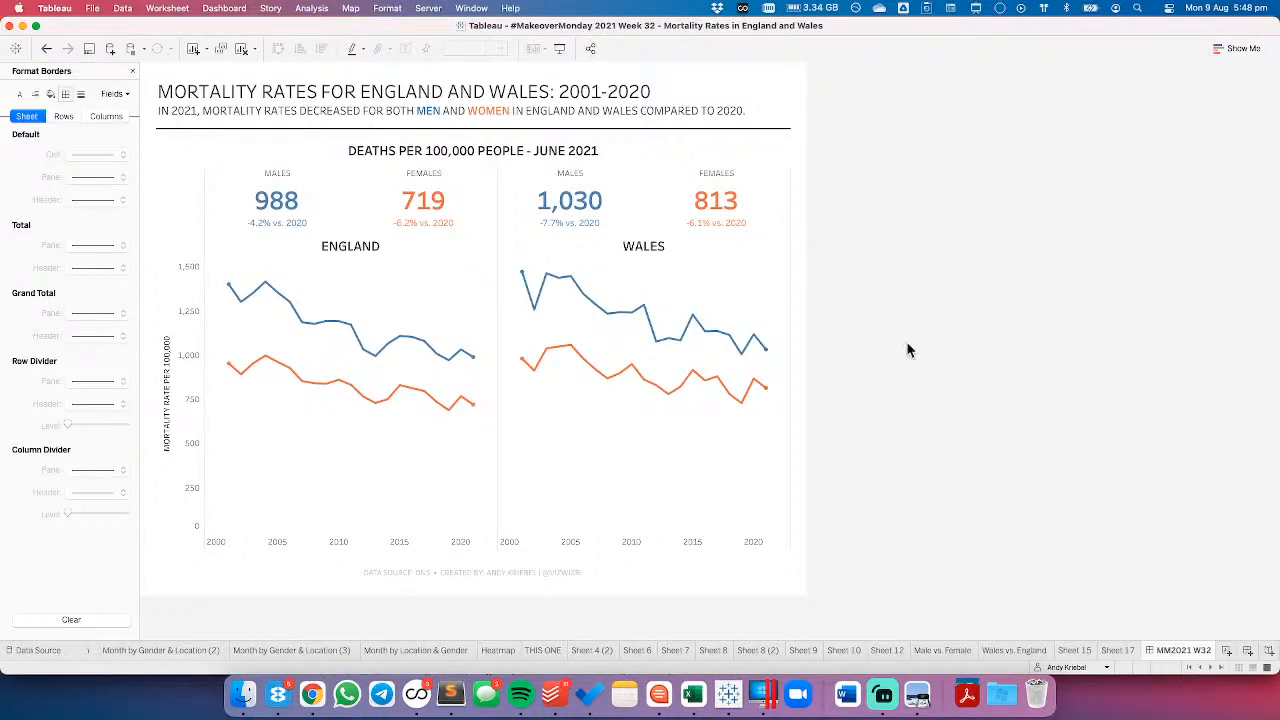
left_click(132, 72)
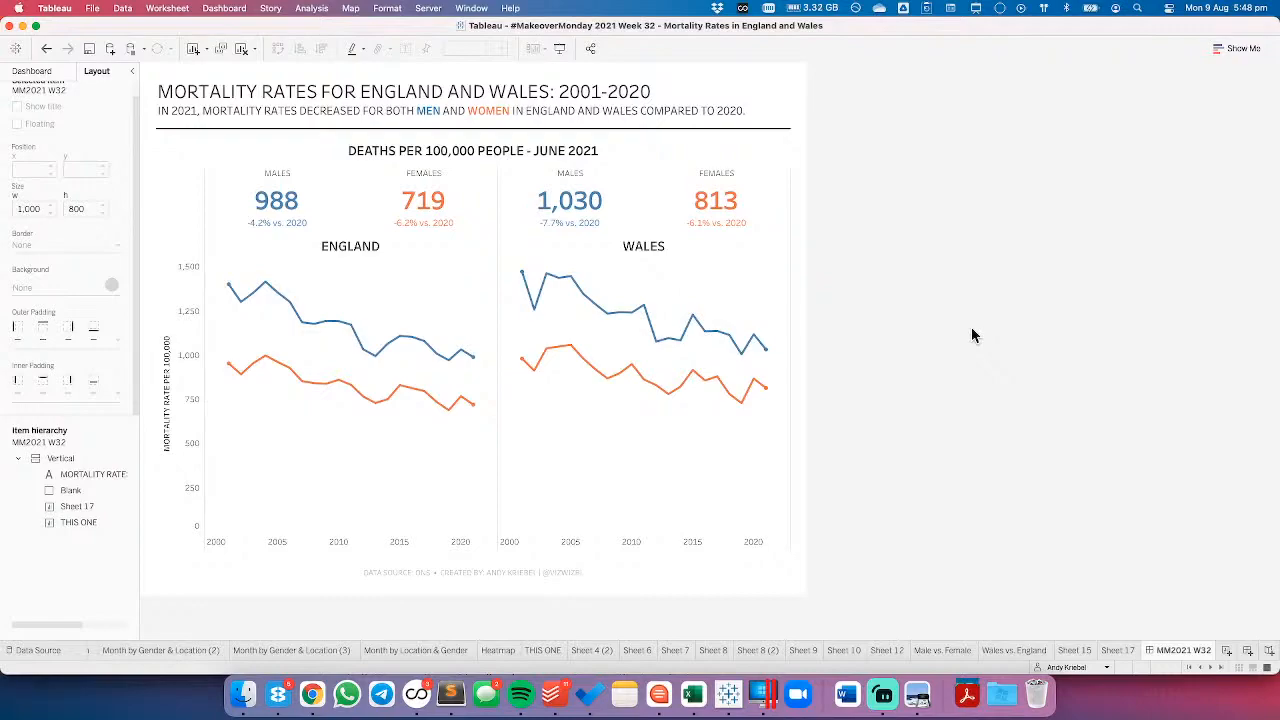
left_click(920, 692)
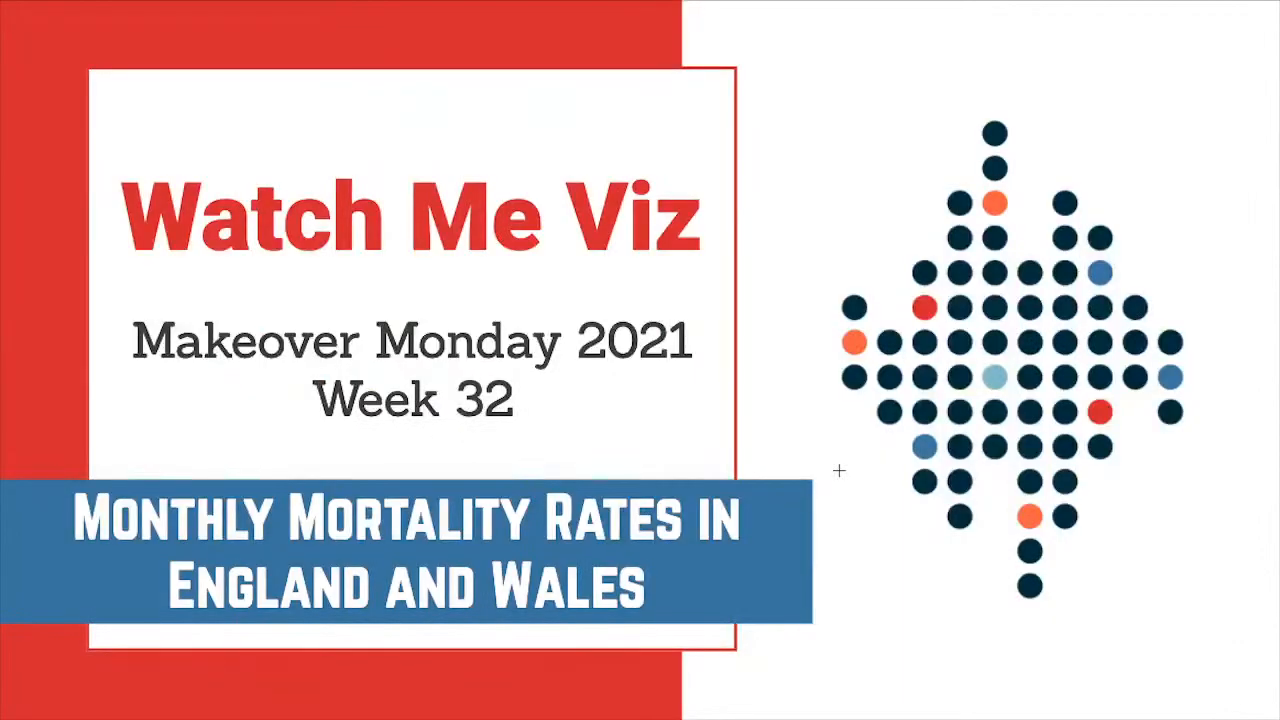